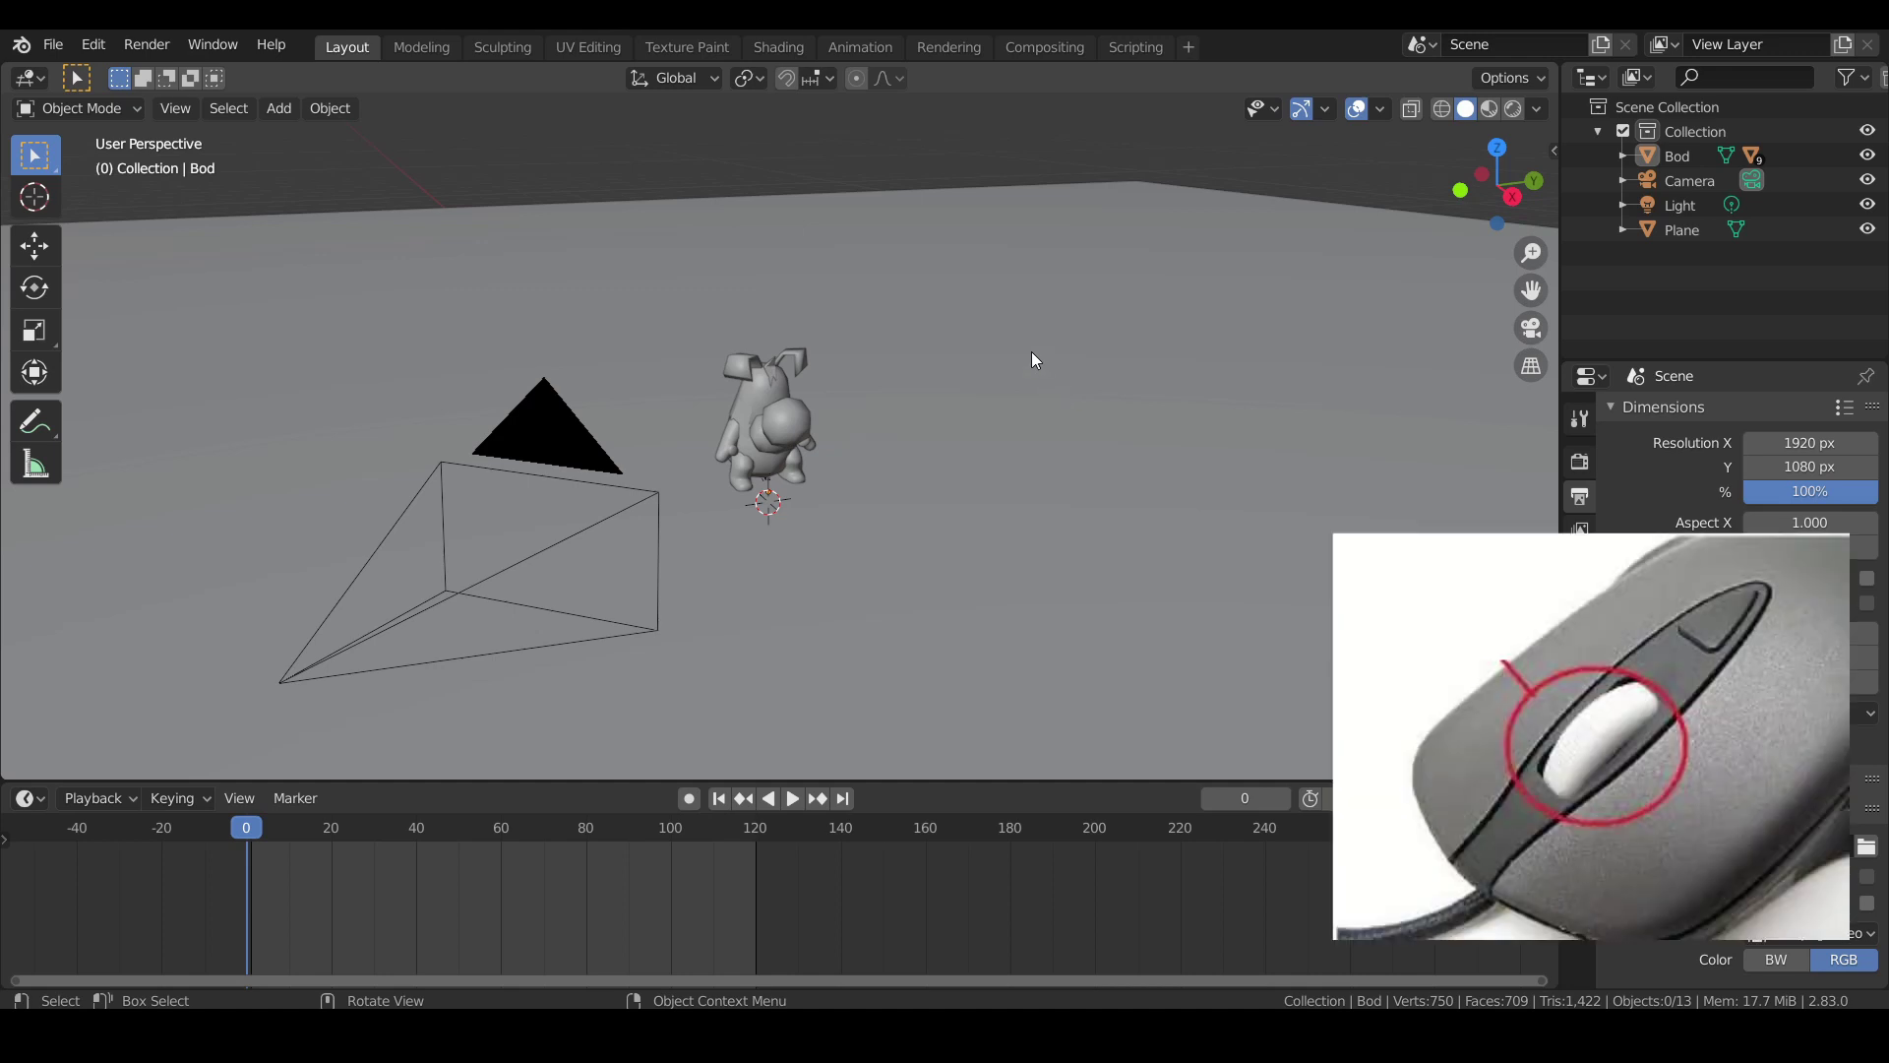
Orbit, zoom and pan to view the dog scene from another side.
{"action": "mouse_move", "coordinate": [1018, 344]}
{"action": "middle_mouse_down"}
{"action": "mouse_move", "coordinate": [1000, 358]}
{"action": "mouse_move", "coordinate": [1048, 340]}
{"action": "mouse_move", "coordinate": [1020, 317]}
{"action": "mouse_move", "coordinate": [907, 316]}
{"action": "mouse_move", "coordinate": [1019, 321]}
{"action": "mouse_move", "coordinate": [1125, 467]}
{"action": "mouse_move", "coordinate": [978, 521]}
{"action": "mouse_move", "coordinate": [852, 533]}
{"action": "mouse_move", "coordinate": [832, 340]}
{"action": "mouse_move", "coordinate": [1059, 348]}
{"action": "mouse_move", "coordinate": [1012, 416]}
{"action": "mouse_move", "coordinate": [1032, 338]}
{"action": "middle_mouse_up"}
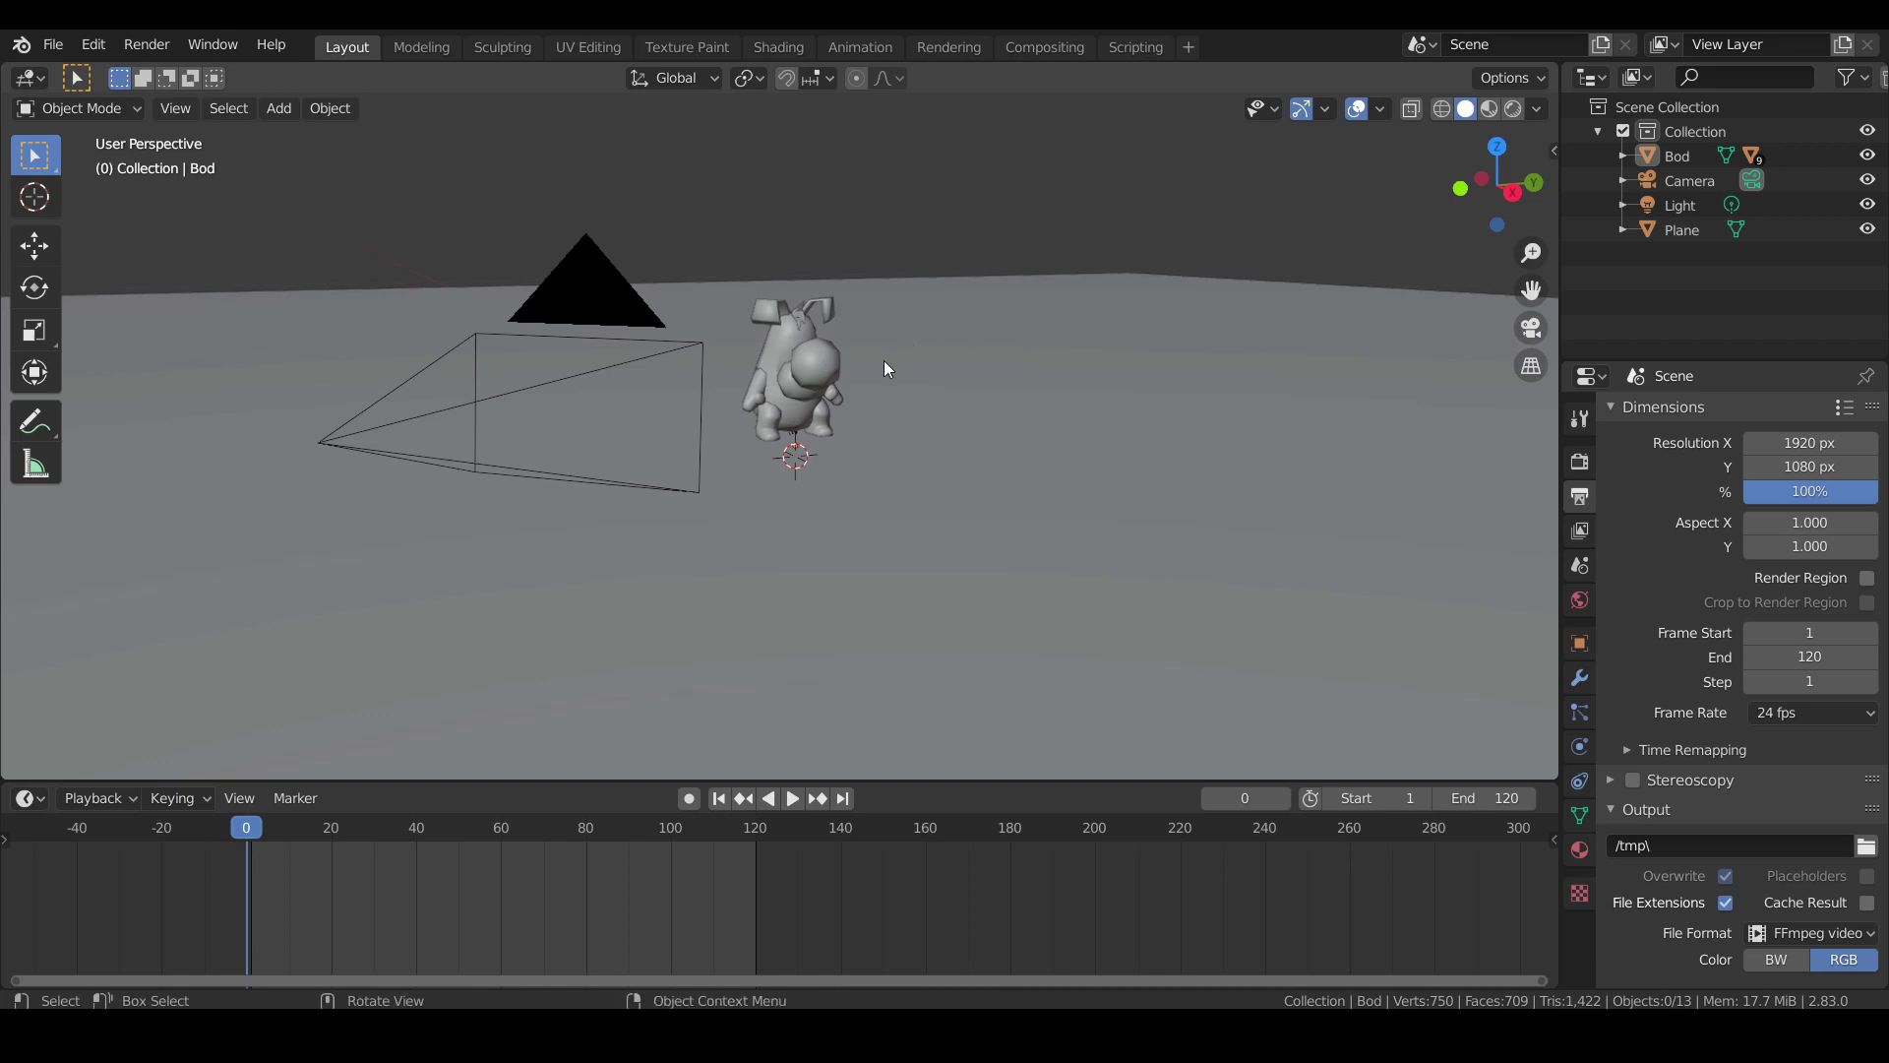
{"action": "scroll", "coordinate": [815, 326], "scroll_direction": "down", "scroll_amount": 3}
{"action": "scroll", "coordinate": [813, 337], "scroll_direction": "up", "scroll_amount": 5}
{"action": "scroll", "coordinate": [812, 345], "scroll_direction": "down", "scroll_amount": 4}
{"action": "middle_click_drag", "start_coordinate": [811, 421], "coordinate": [988, 514], "text": "shift"}
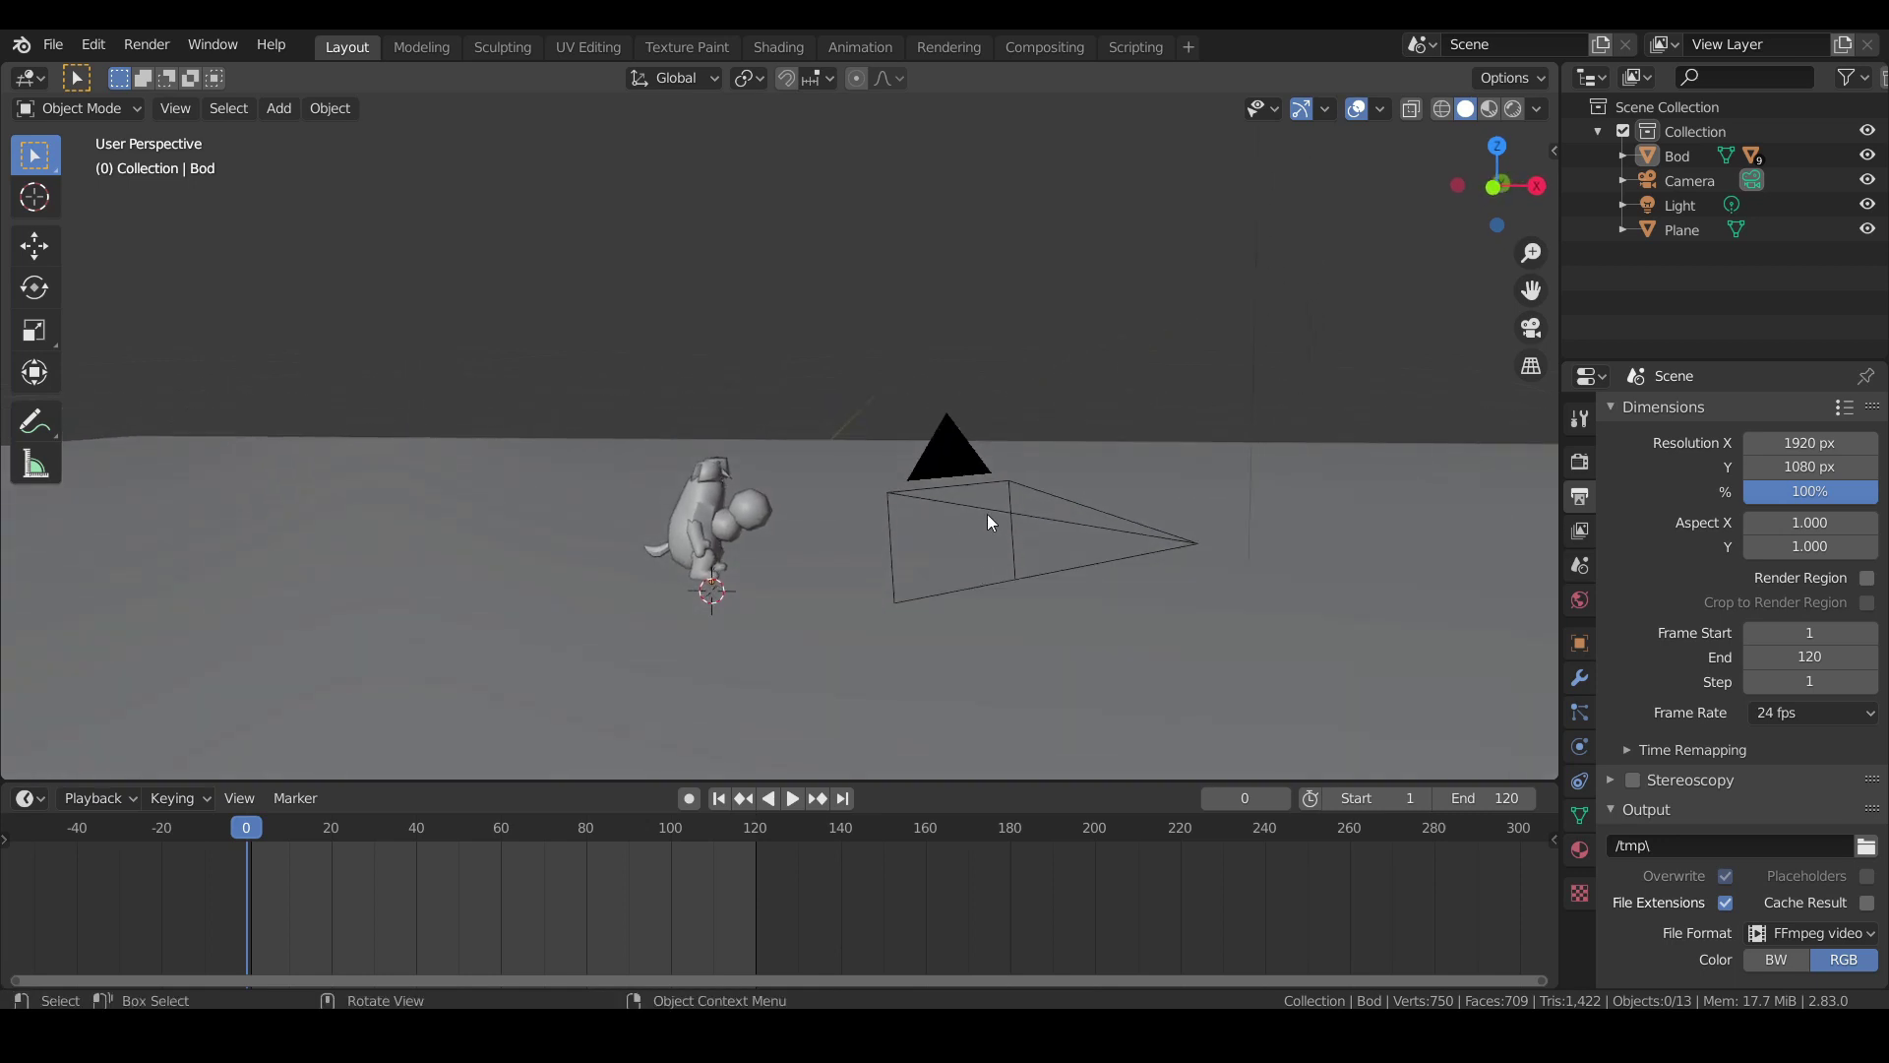
{"action": "left_click", "coordinate": [974, 463]}
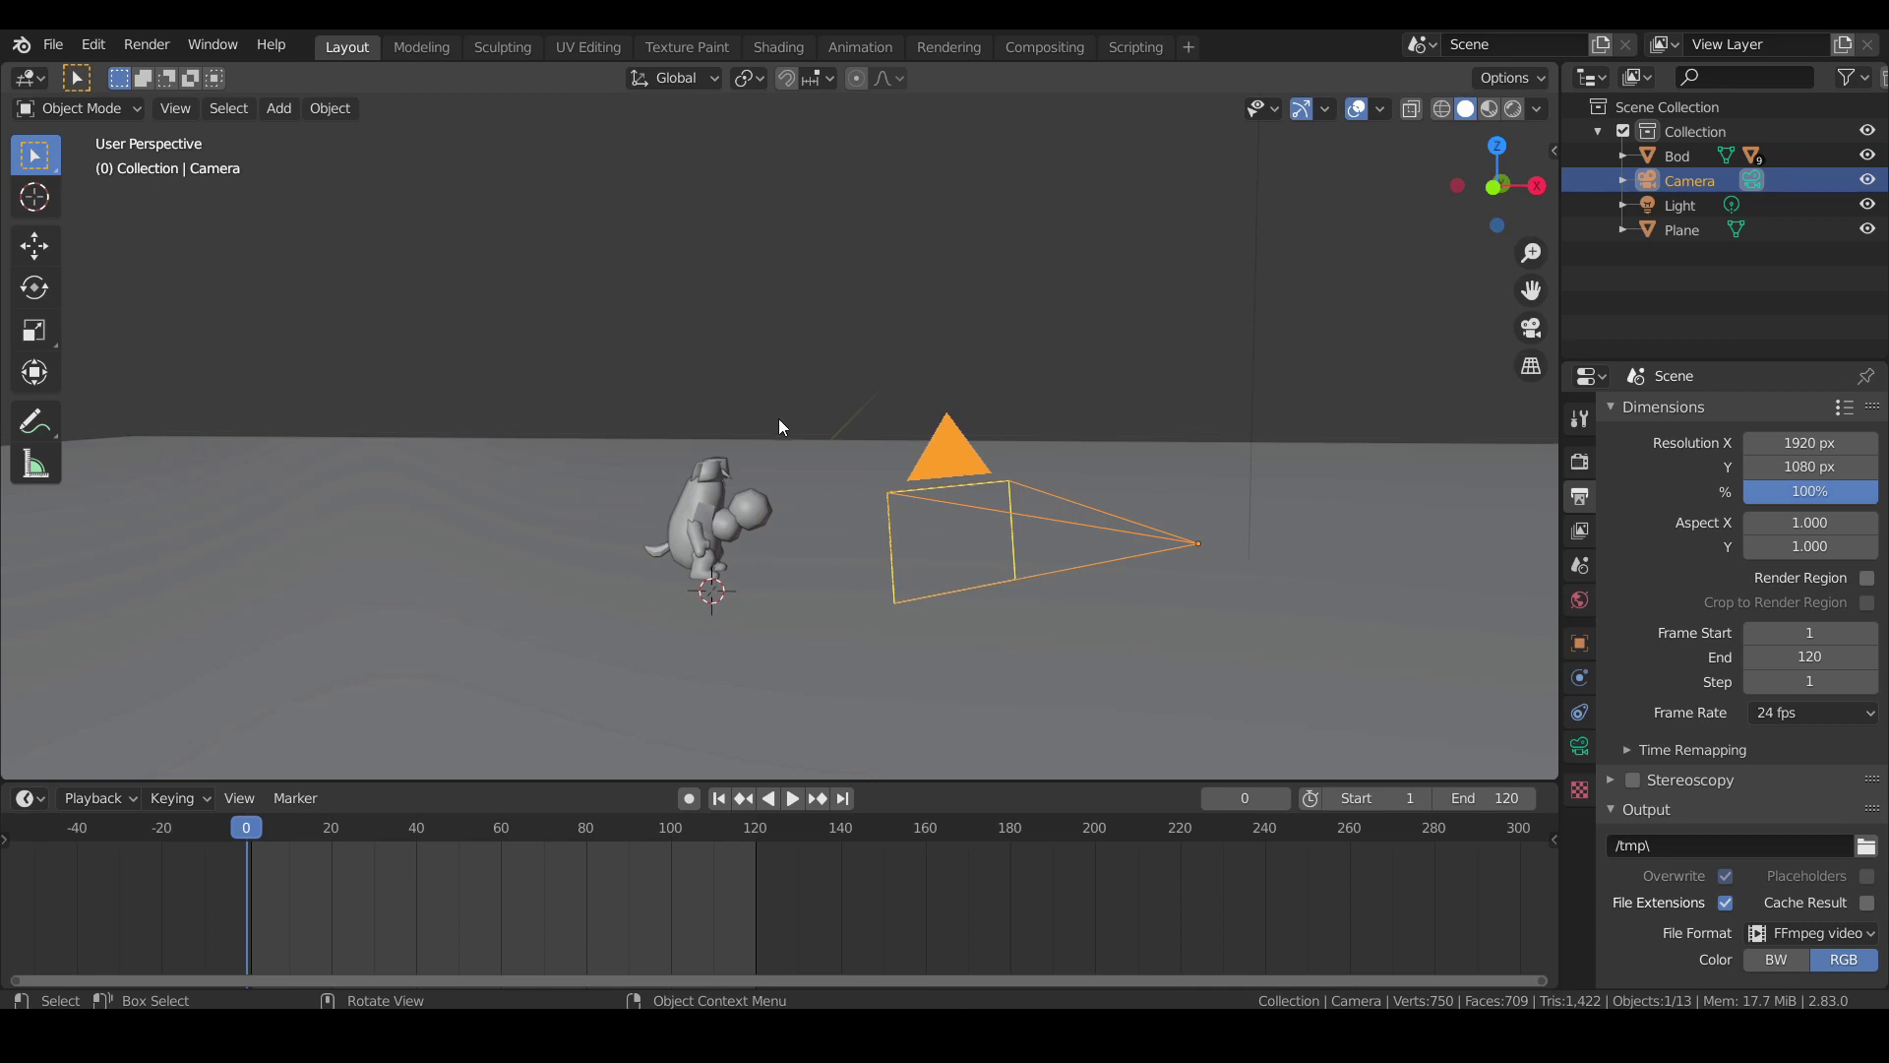
{"action": "key", "text": "KP_0"}
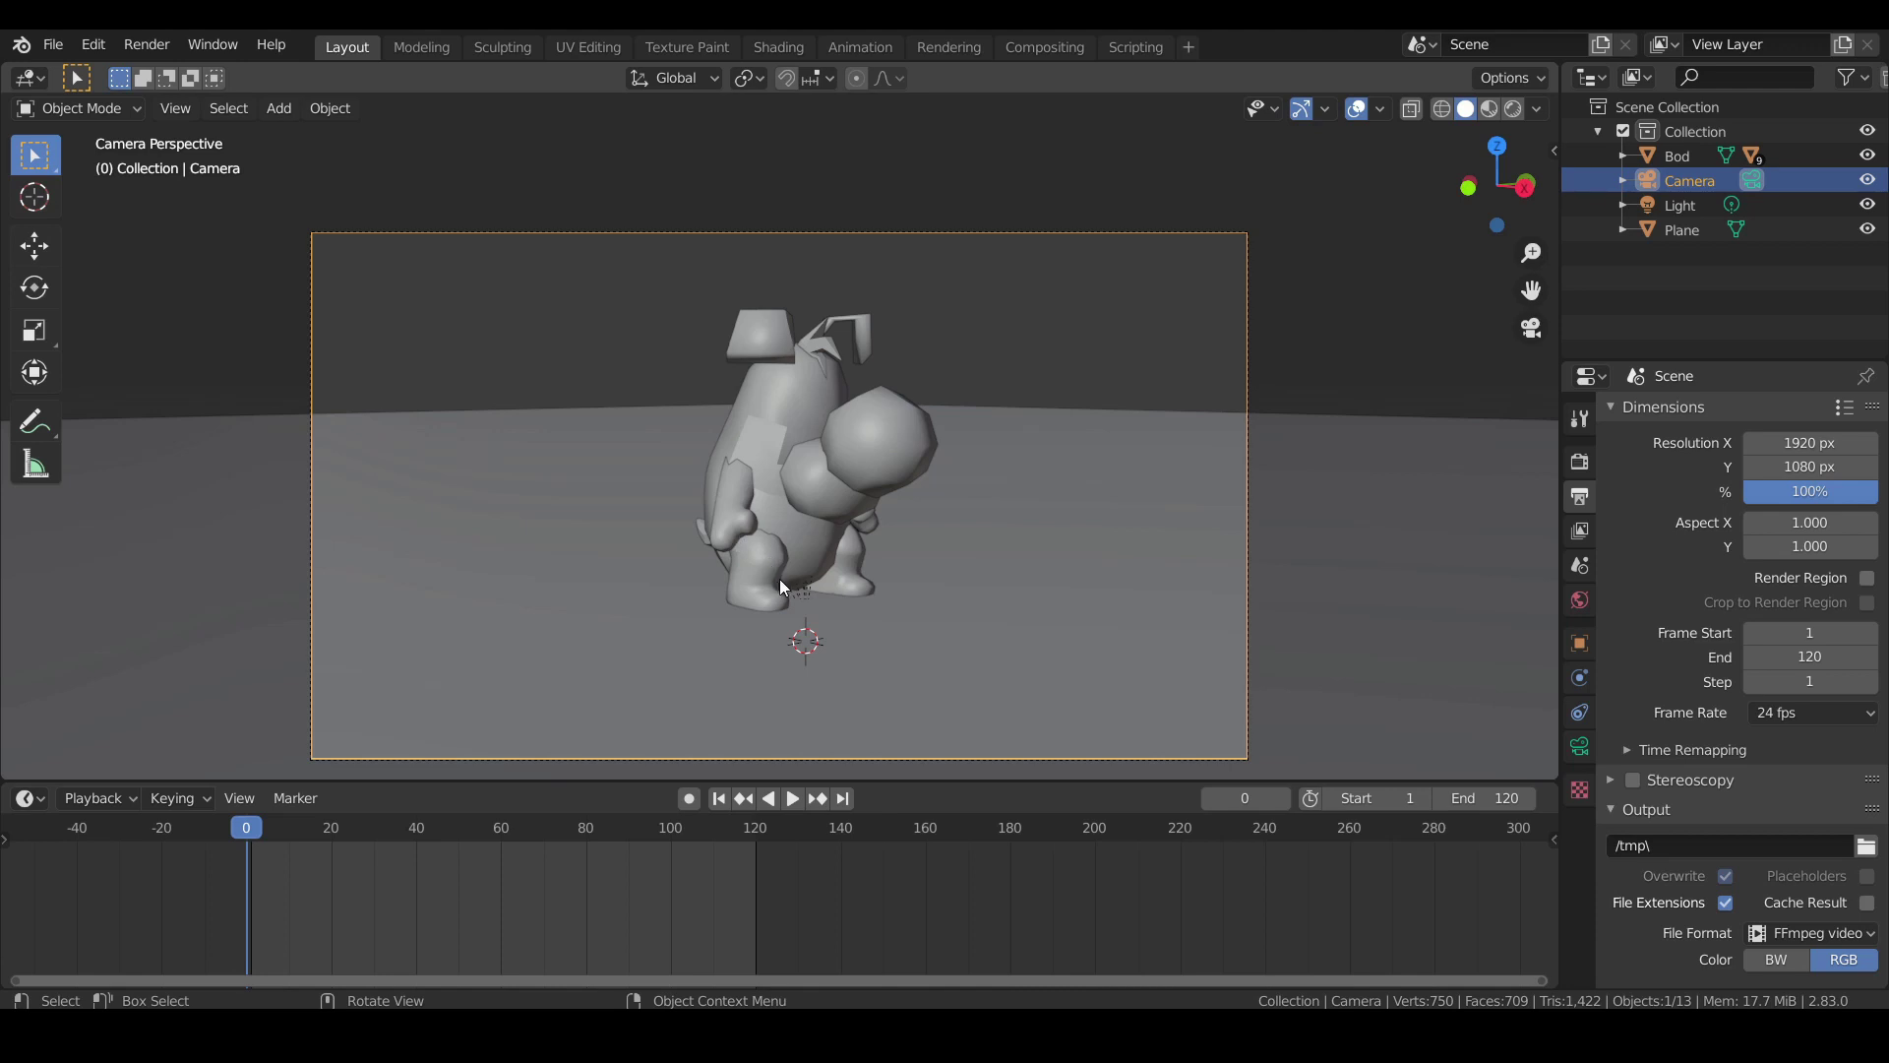
{"action": "middle_click_drag", "start_coordinate": [782, 598], "coordinate": [801, 478]}
{"action": "scroll", "coordinate": [871, 608], "scroll_direction": "down", "scroll_amount": 3}
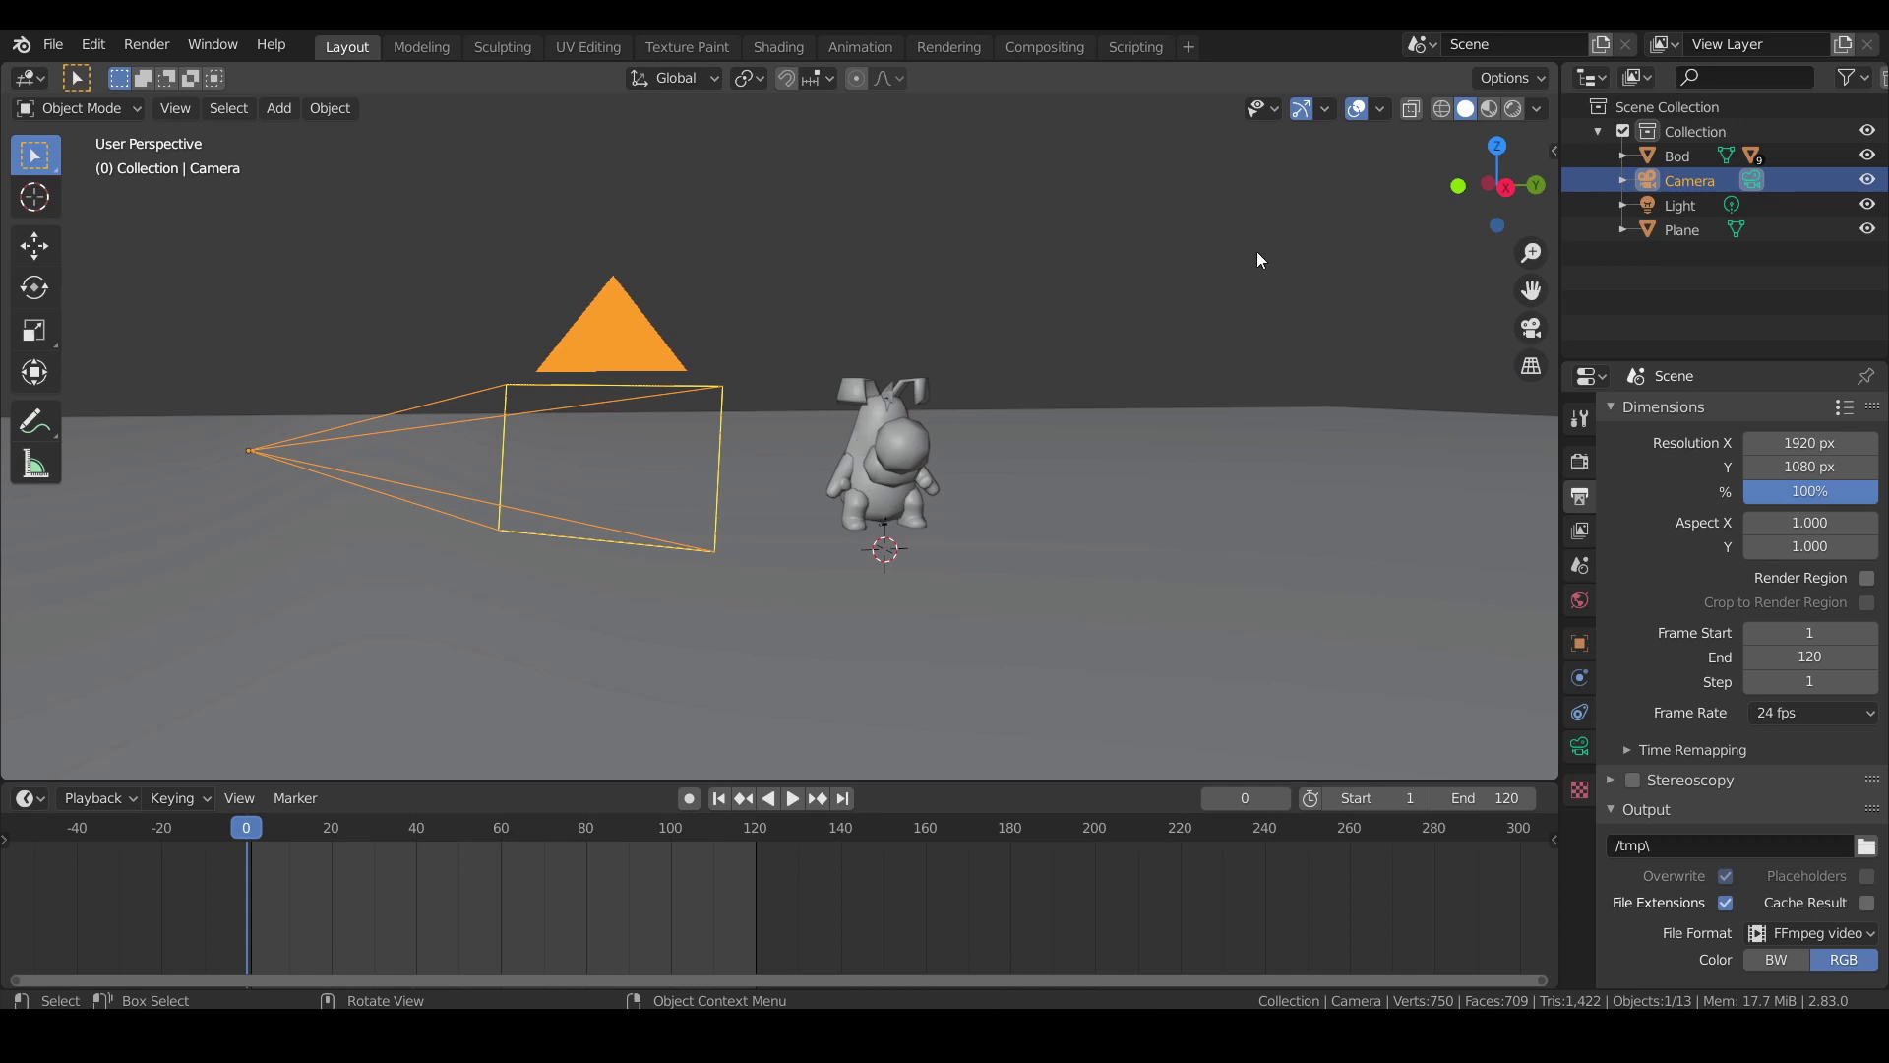
Show the scene in Wireframe shading, orbit and zoom, then return to Solid shading.
{"action": "left_click", "coordinate": [1442, 110]}
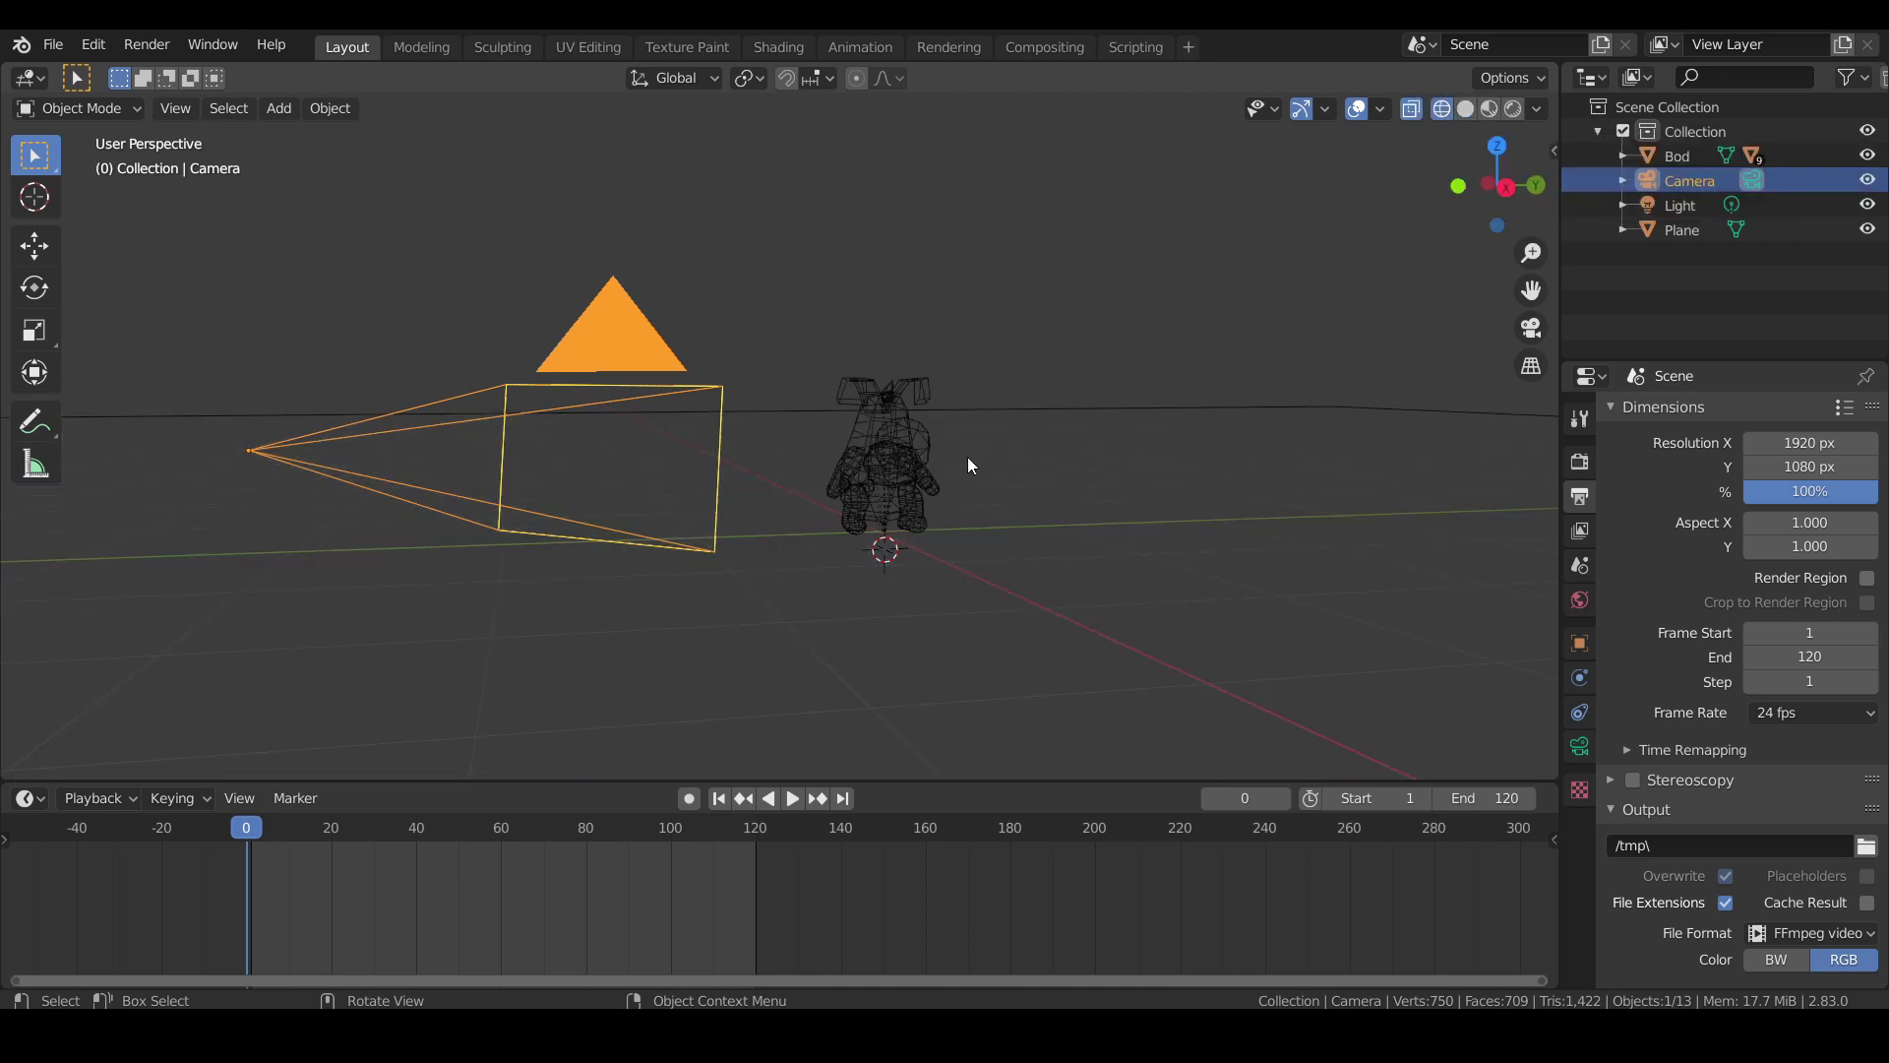
{"action": "scroll", "coordinate": [967, 457], "scroll_direction": "up", "scroll_amount": 3}
{"action": "middle_click_drag", "start_coordinate": [971, 455], "coordinate": [866, 547]}
{"action": "scroll", "coordinate": [918, 487], "scroll_direction": "up", "scroll_amount": 3}
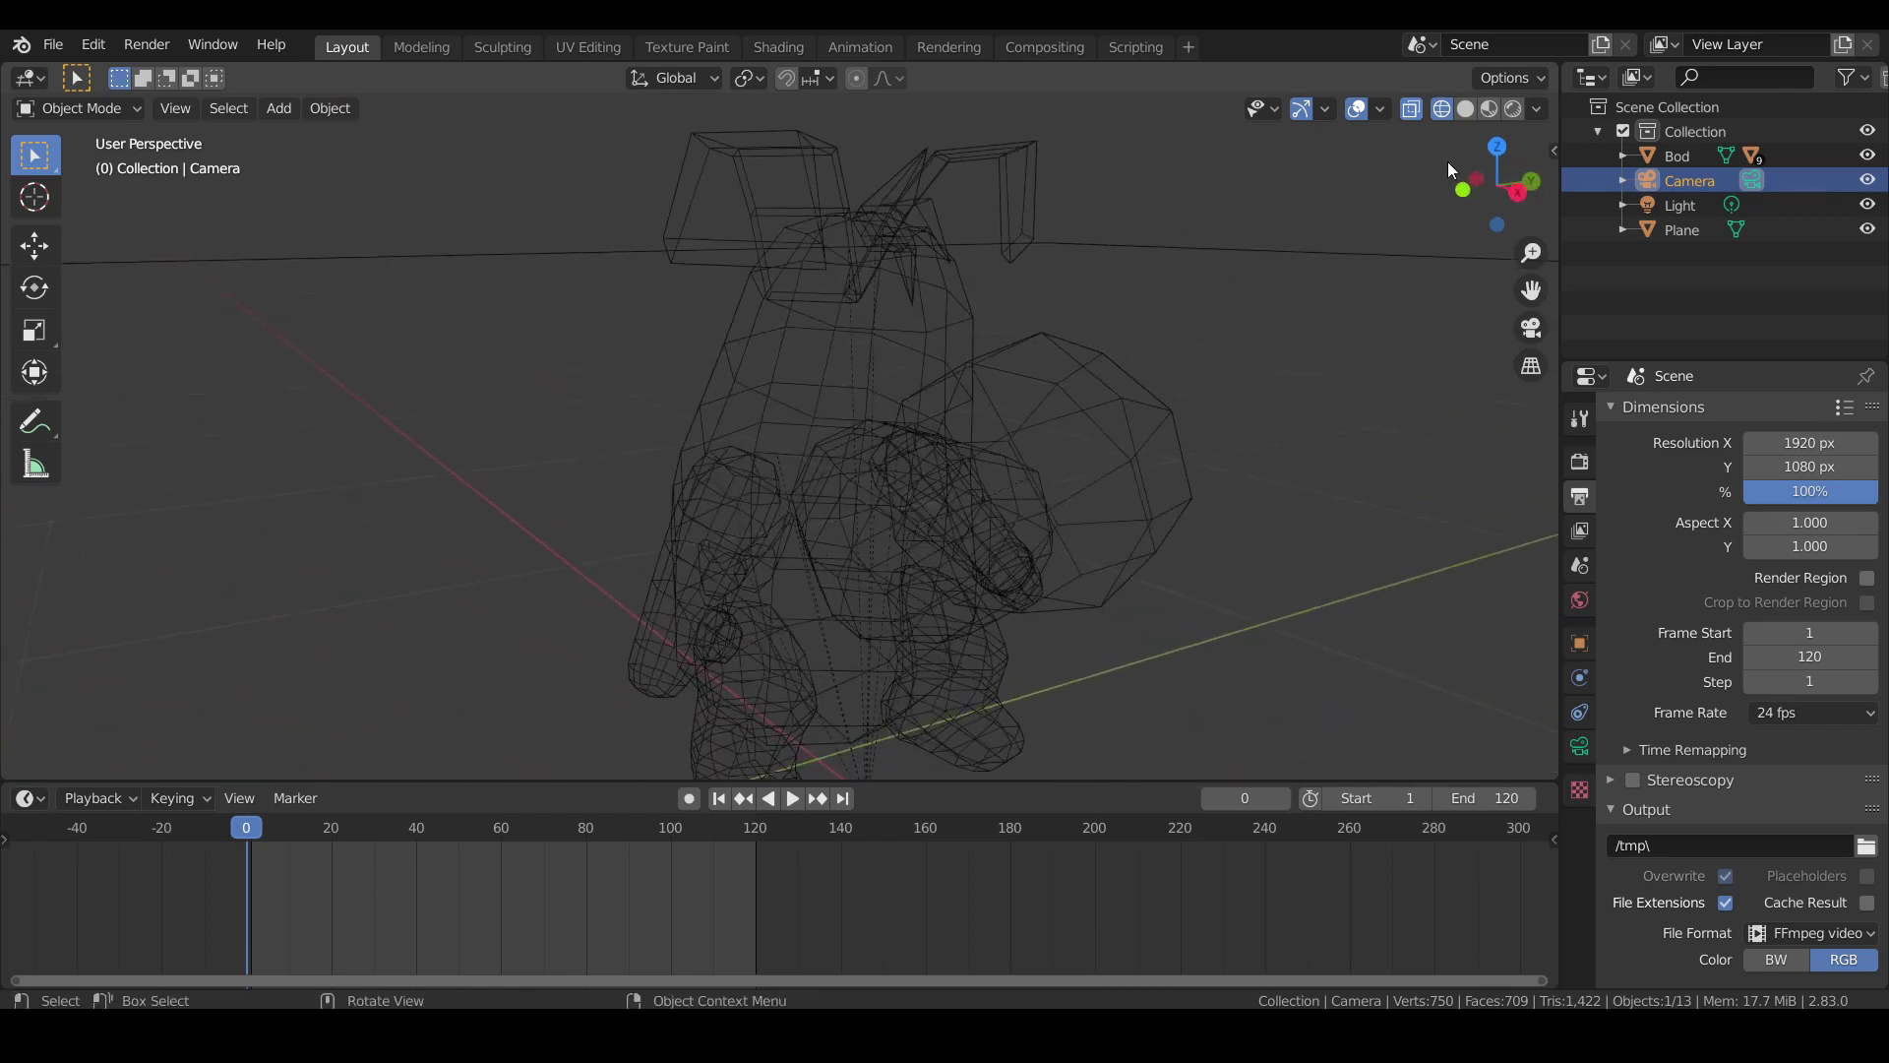
{"action": "left_click", "coordinate": [1465, 109]}
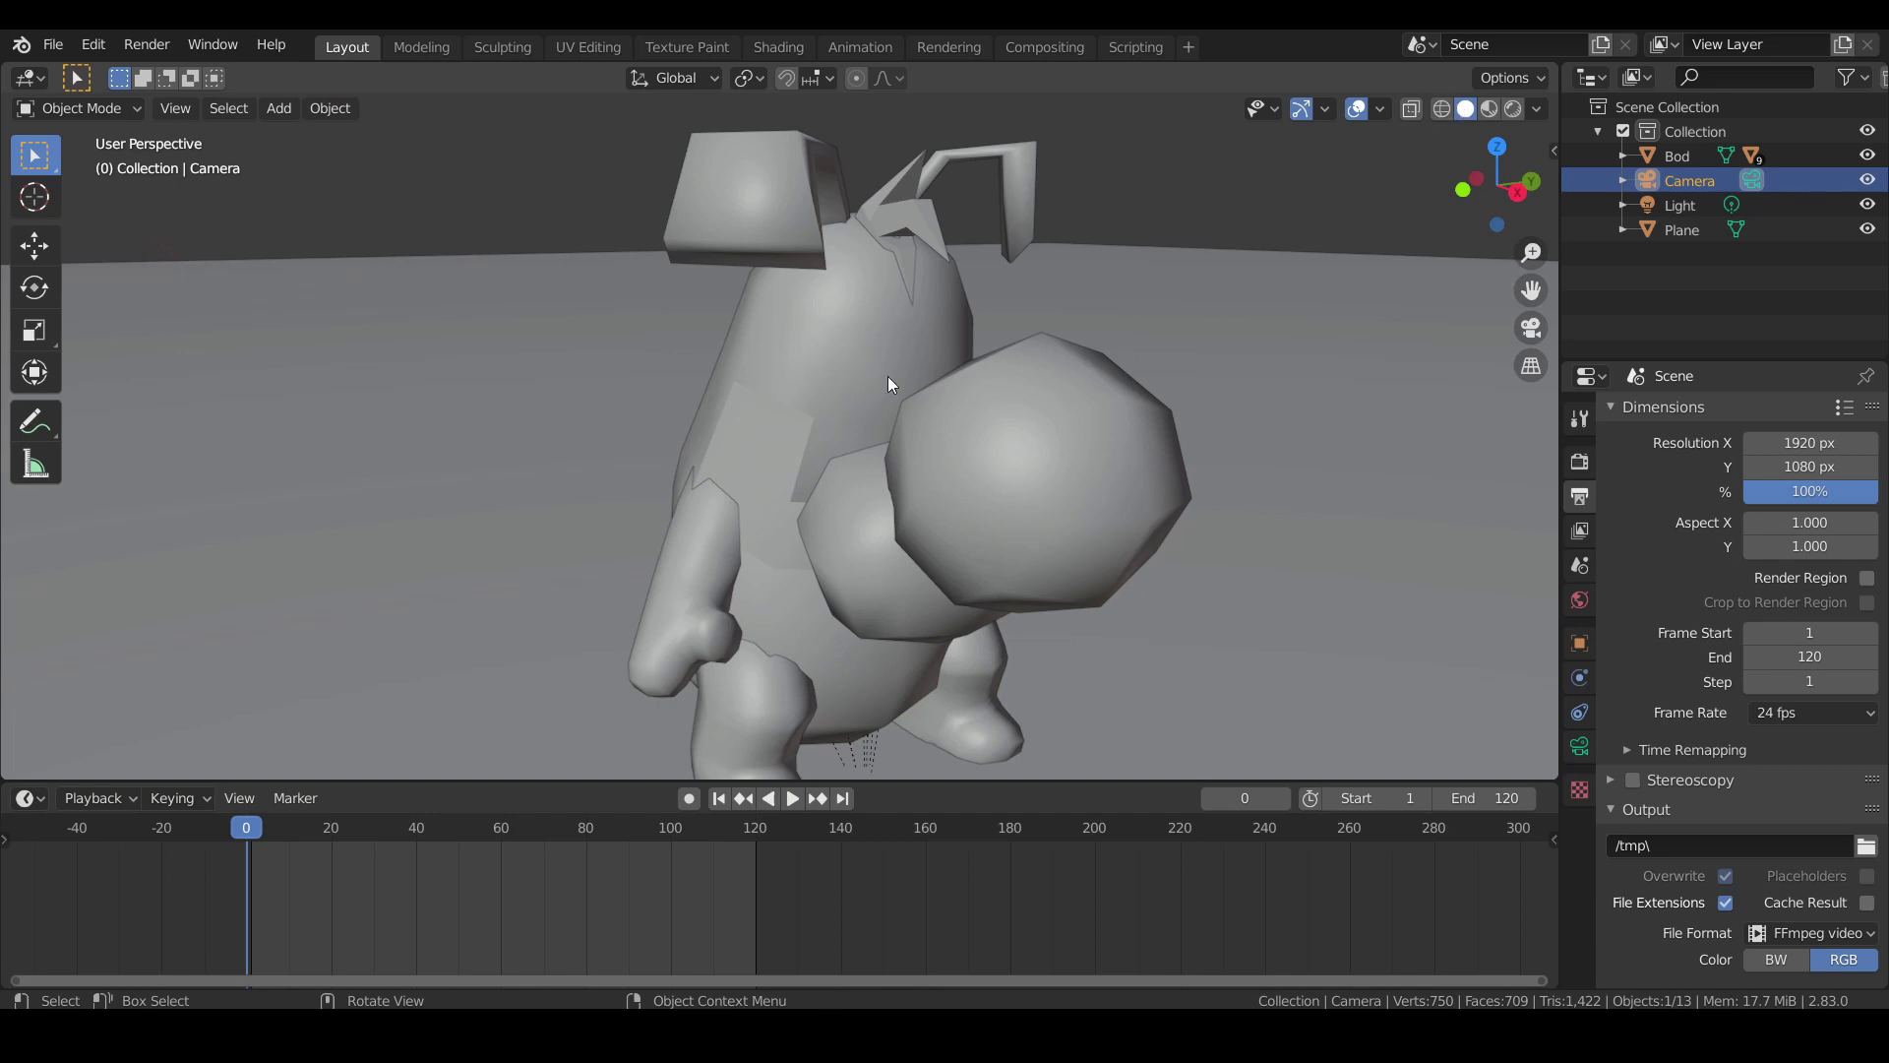
Switch to Material Preview, then Rendered shading, and orbit around the dog to inspect it.
{"action": "left_click", "coordinate": [1492, 110]}
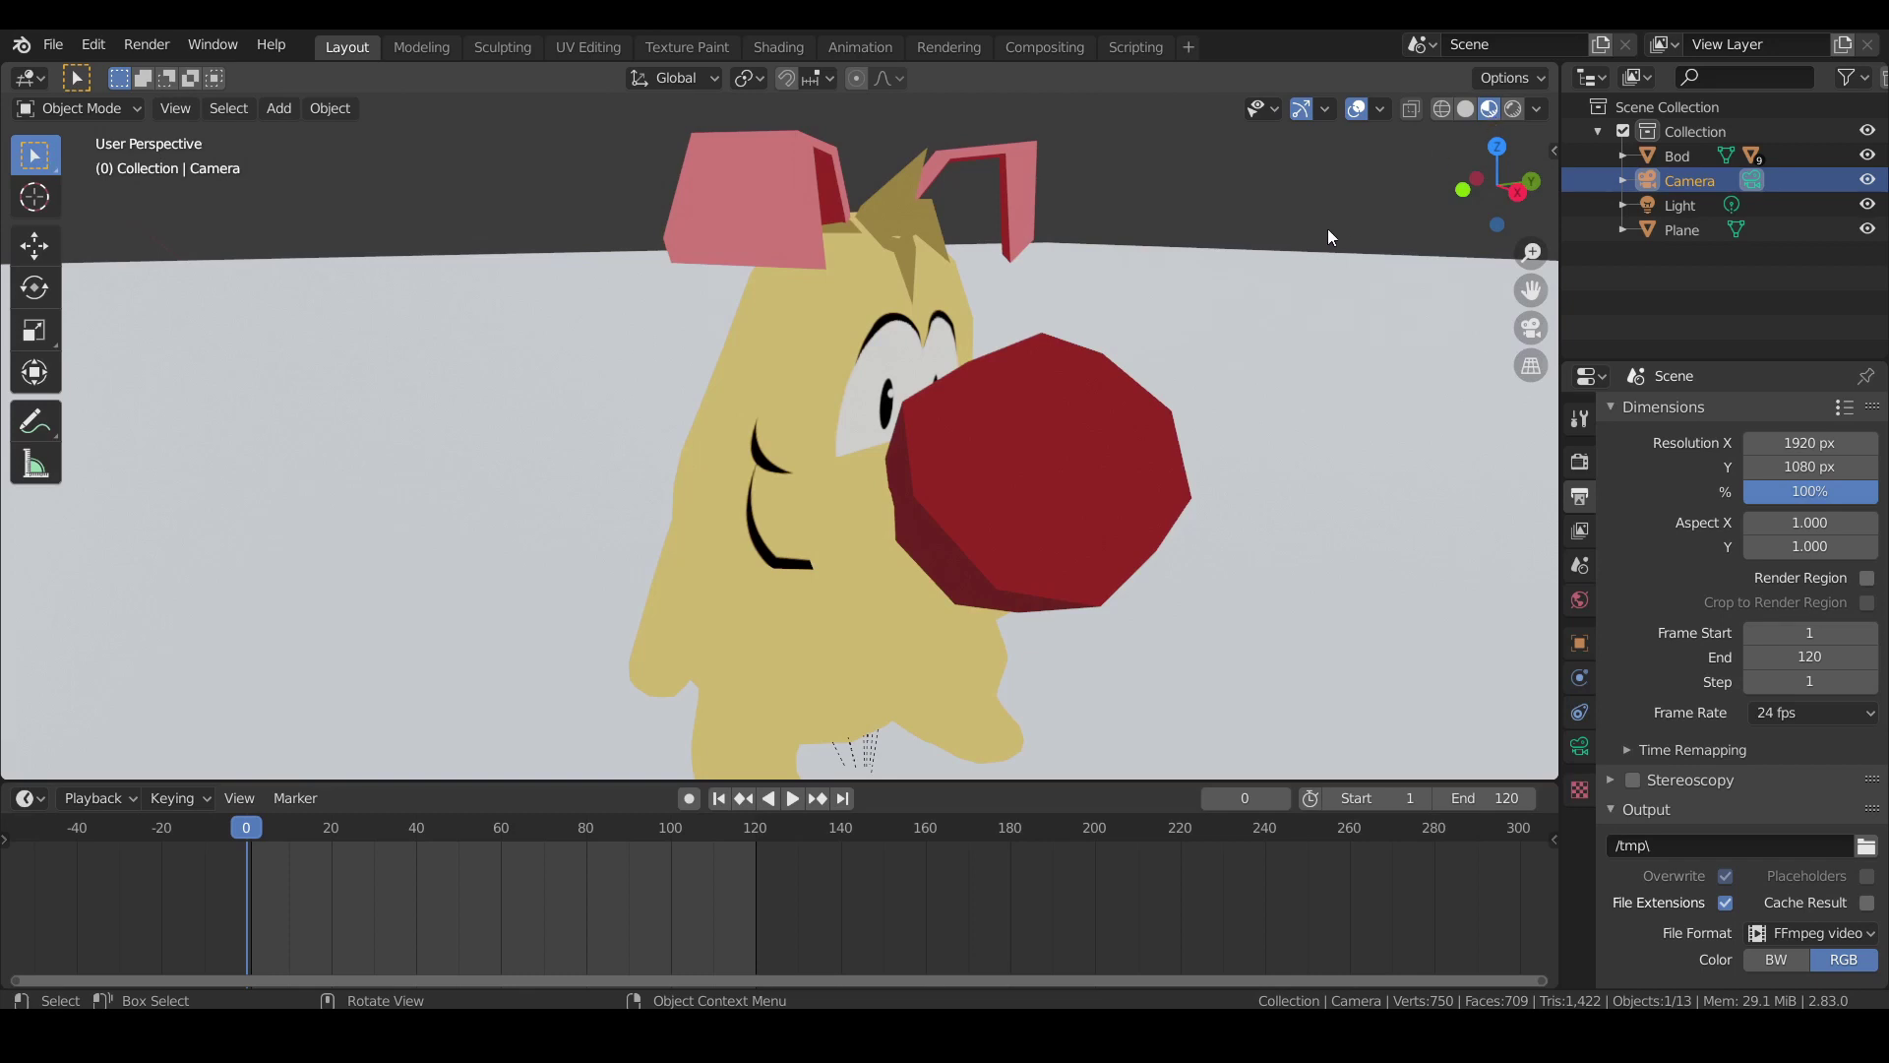
{"action": "scroll", "coordinate": [1277, 374], "scroll_direction": "down", "scroll_amount": 6}
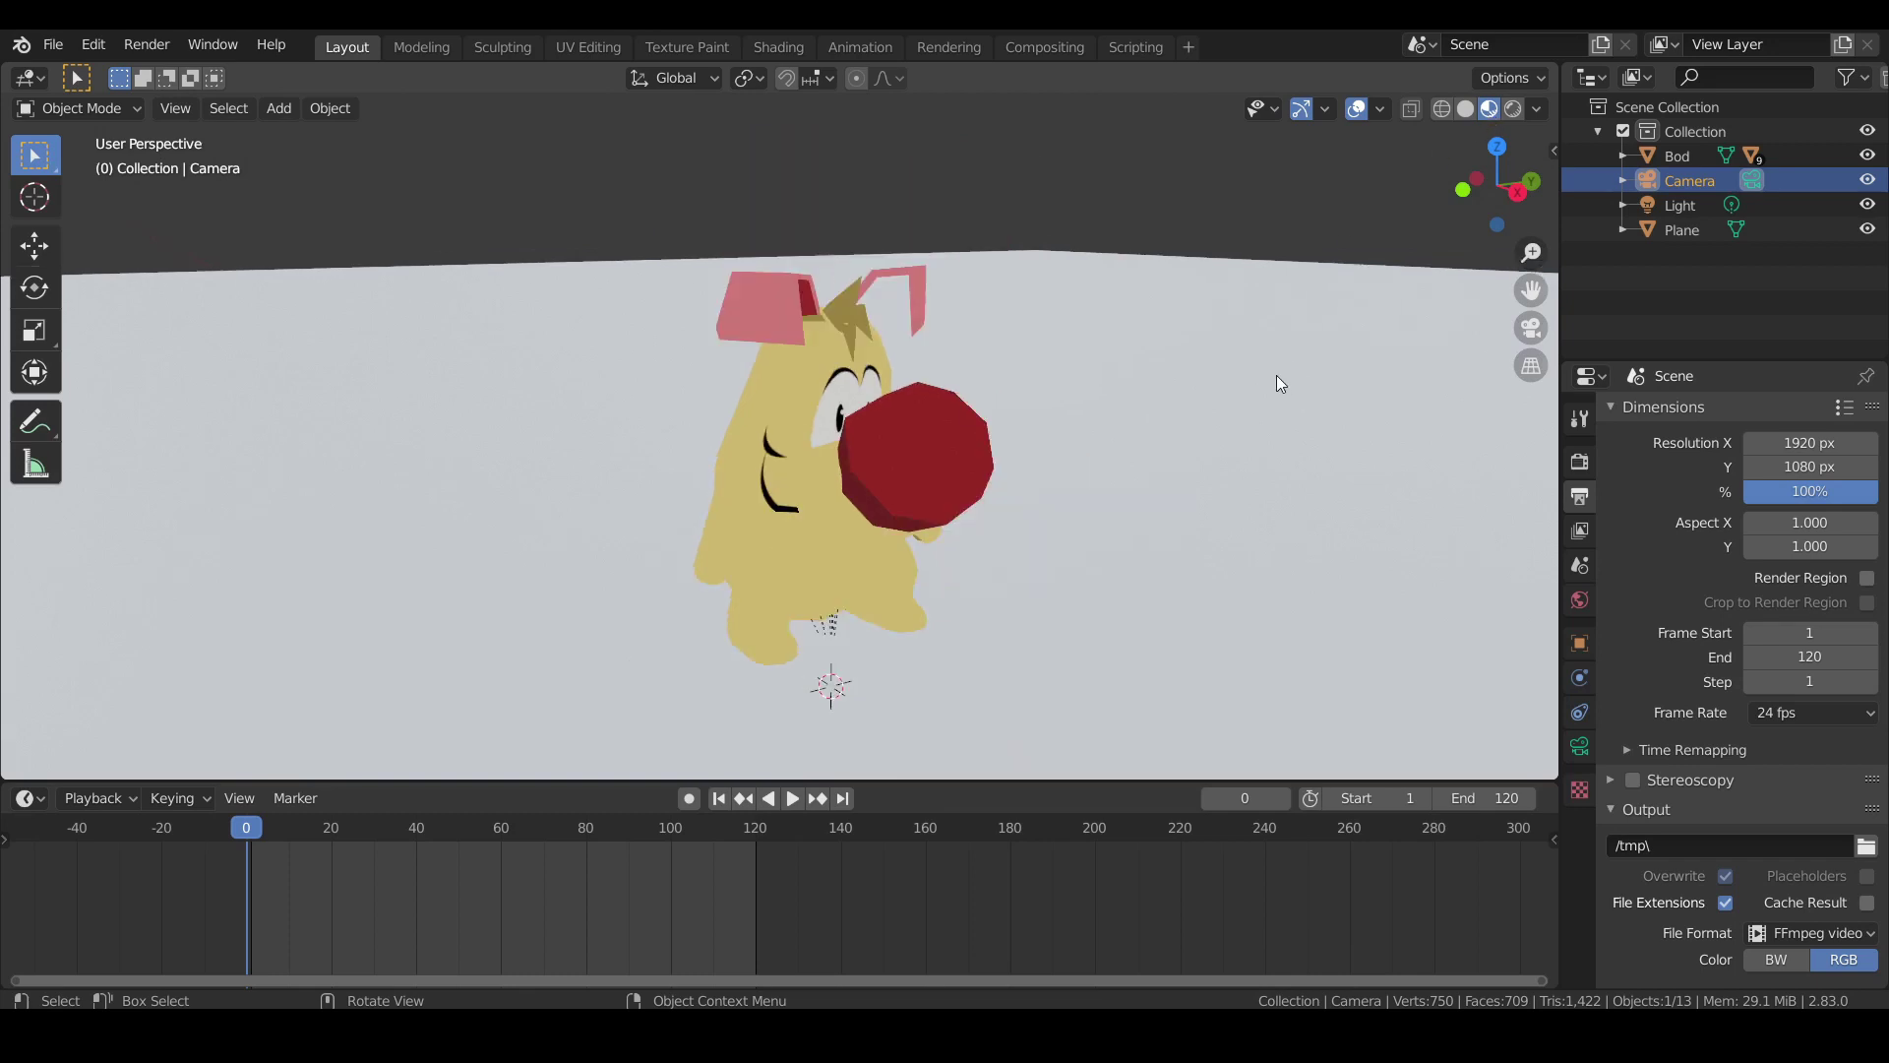
{"action": "left_click", "coordinate": [1516, 110]}
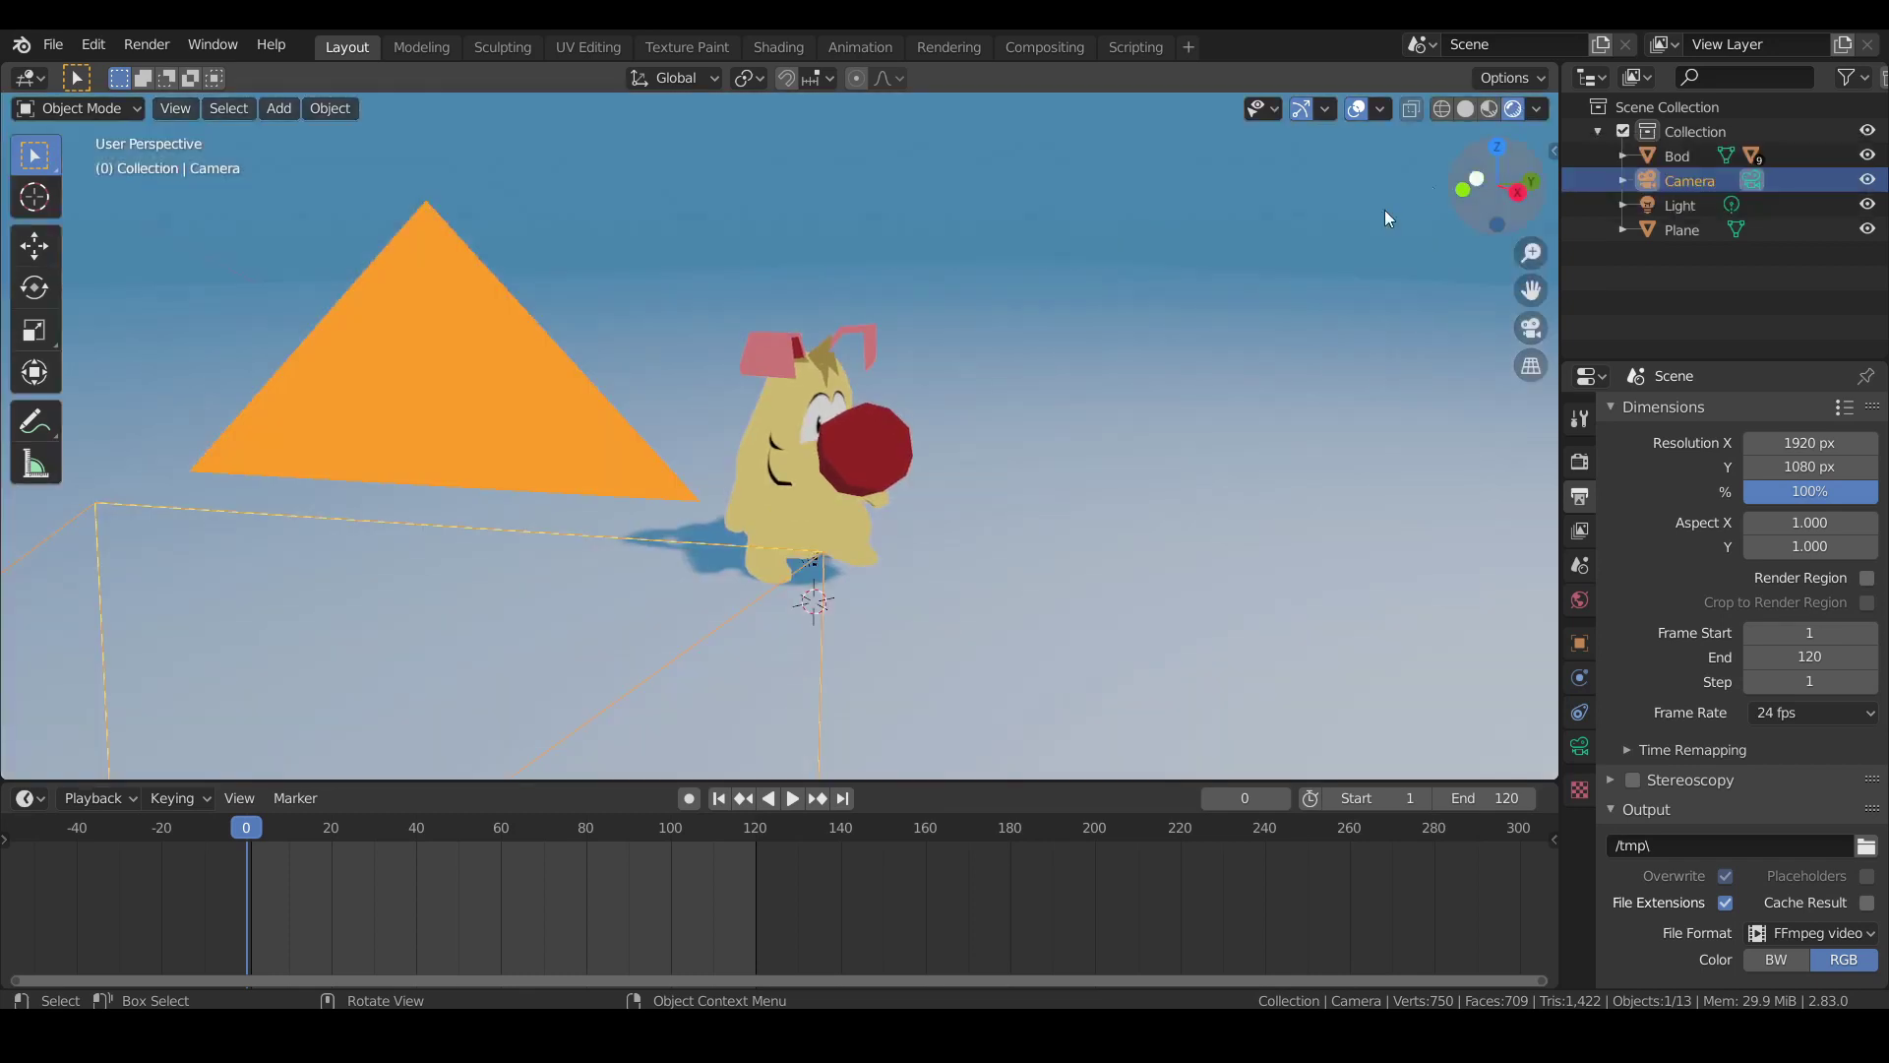
{"action": "middle_click_drag", "start_coordinate": [879, 366], "coordinate": [1242, 471]}
{"action": "scroll", "coordinate": [870, 532], "scroll_direction": "up", "scroll_amount": 3}
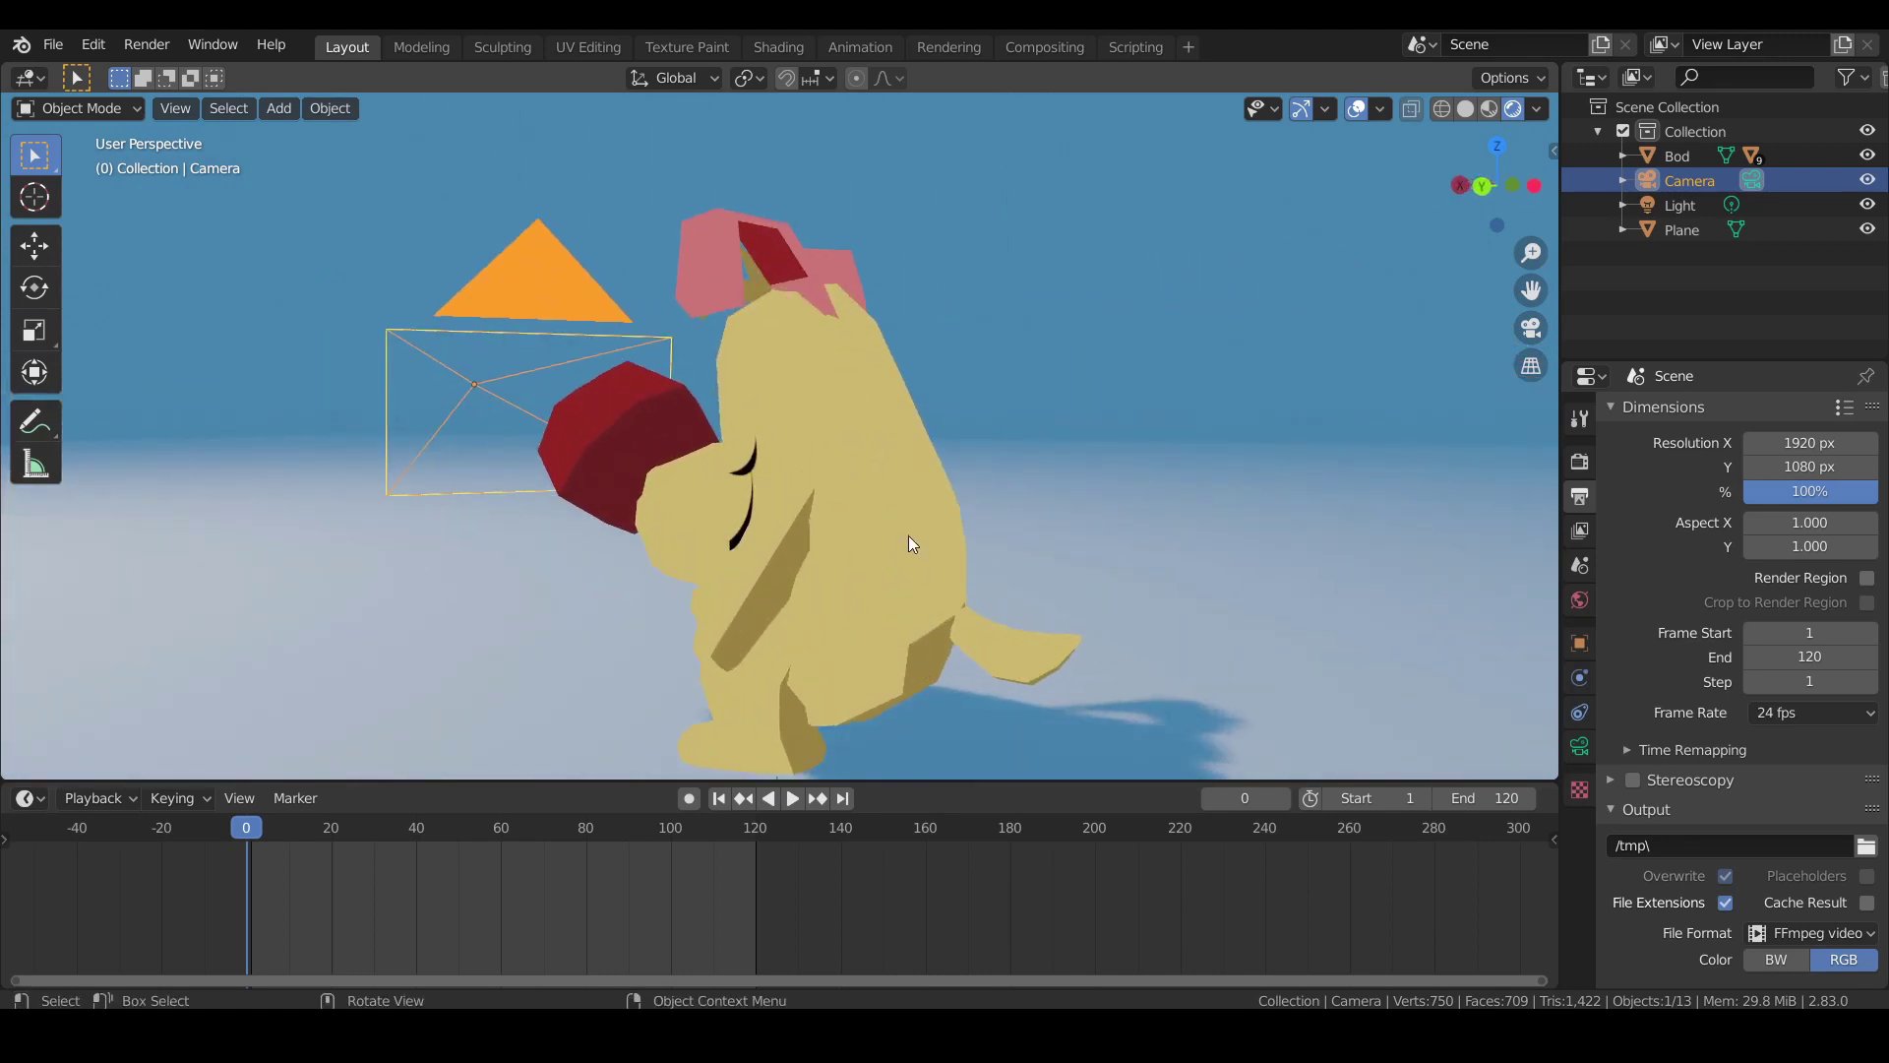
{"action": "scroll", "coordinate": [895, 480], "scroll_direction": "down", "scroll_amount": 5}
{"action": "middle_click_drag", "start_coordinate": [864, 469], "coordinate": [716, 506]}
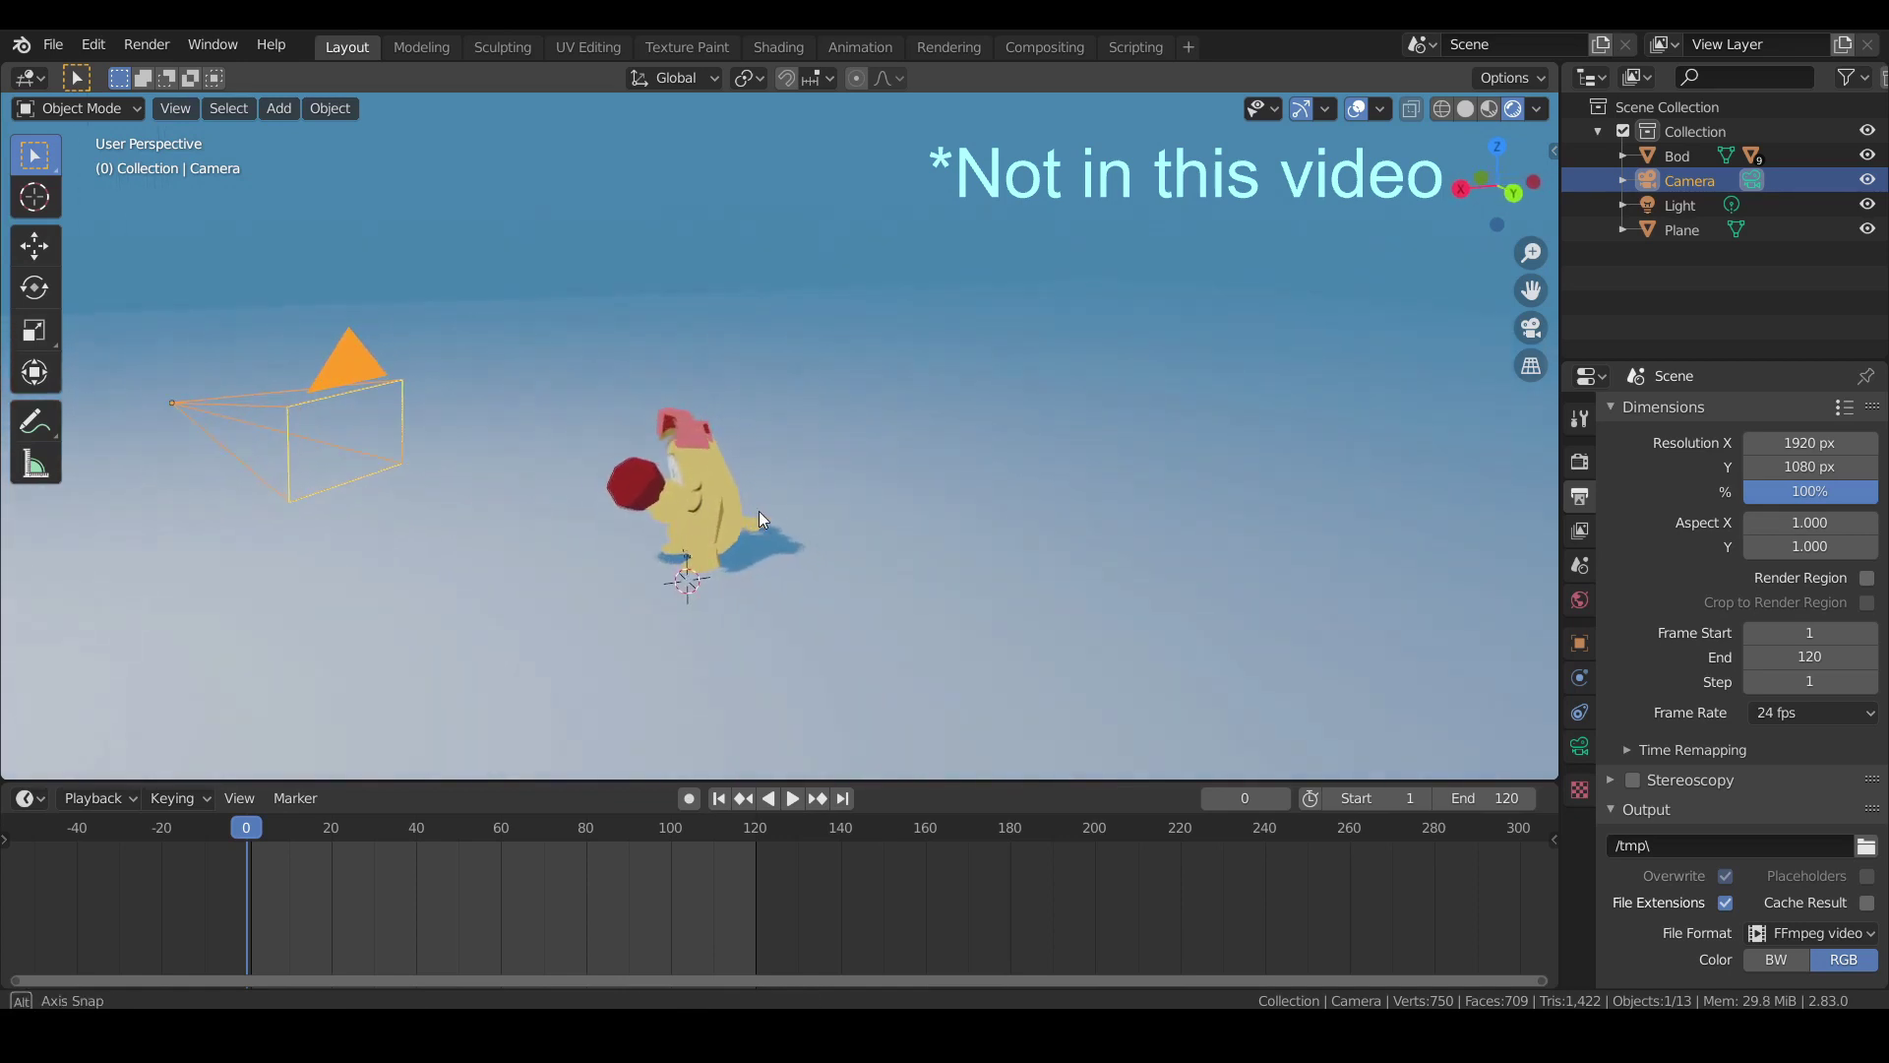
{"action": "middle_click_drag", "start_coordinate": [759, 510], "coordinate": [825, 399]}
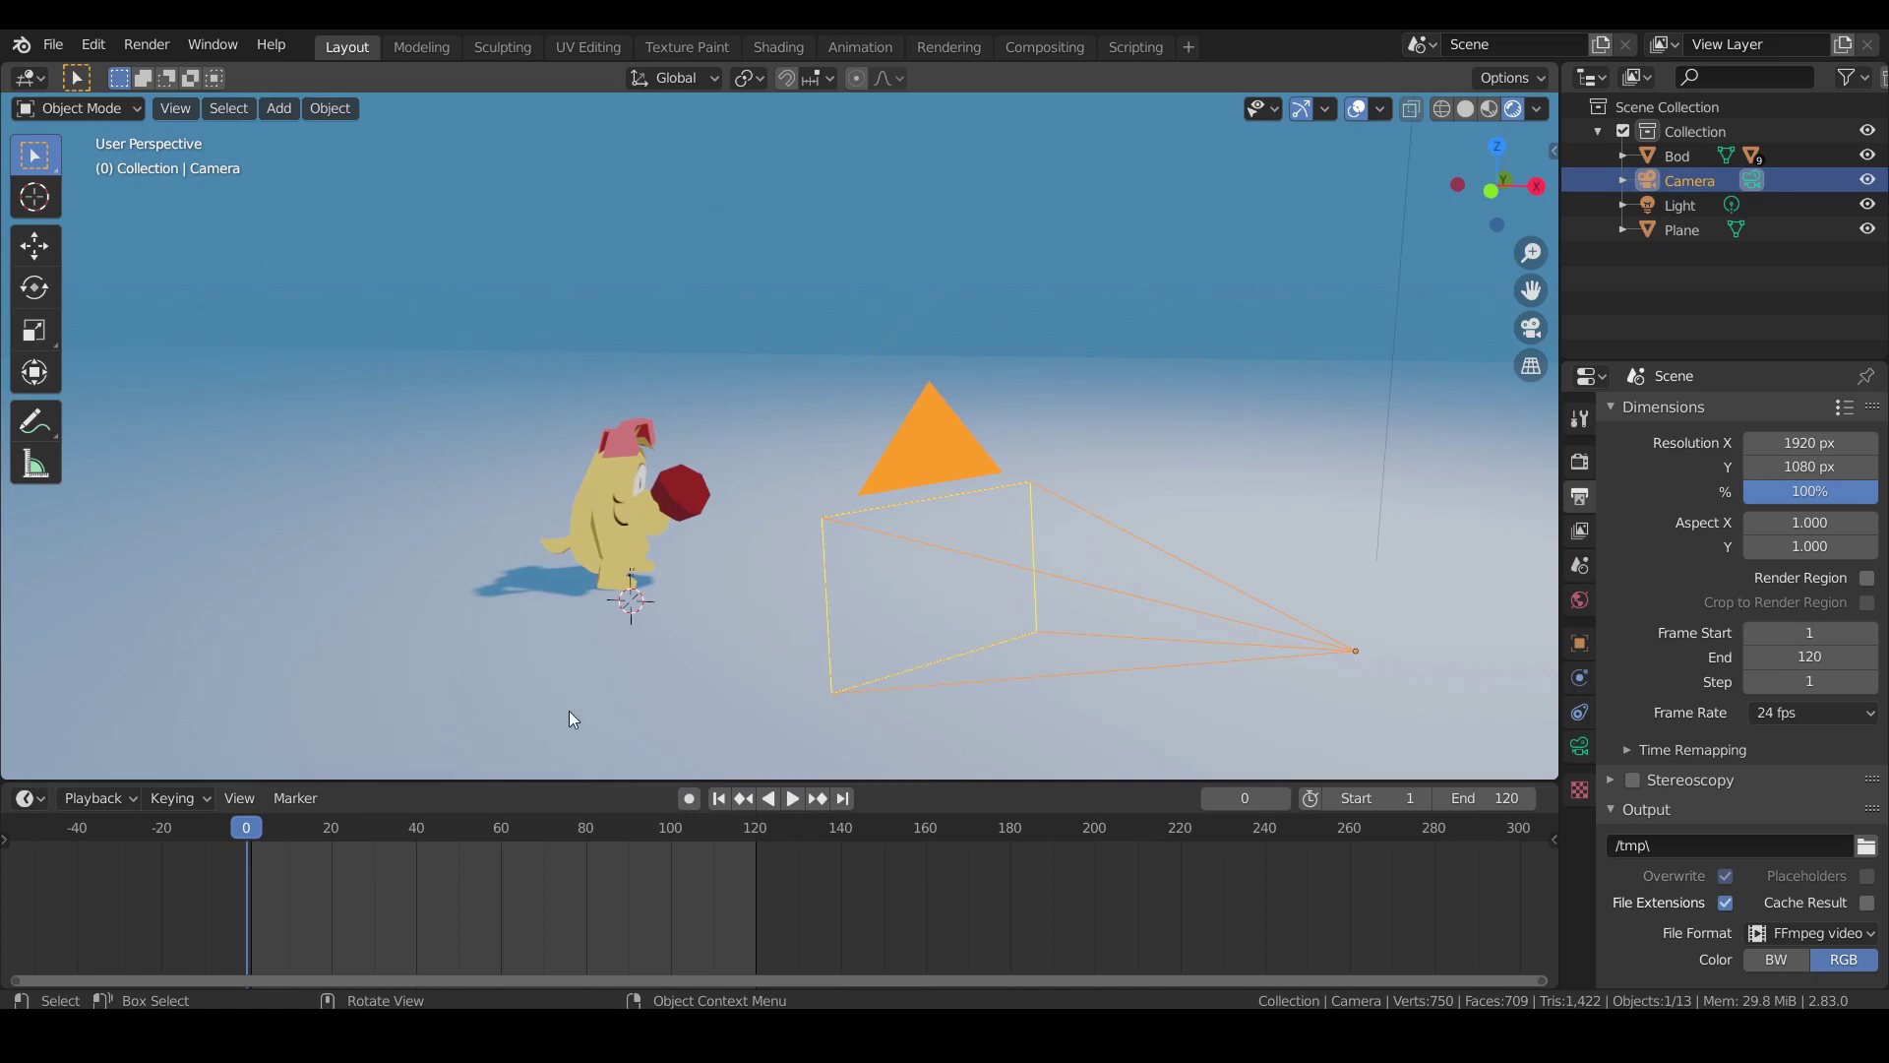
{"action": "middle_click_drag", "start_coordinate": [714, 556], "coordinate": [852, 434]}
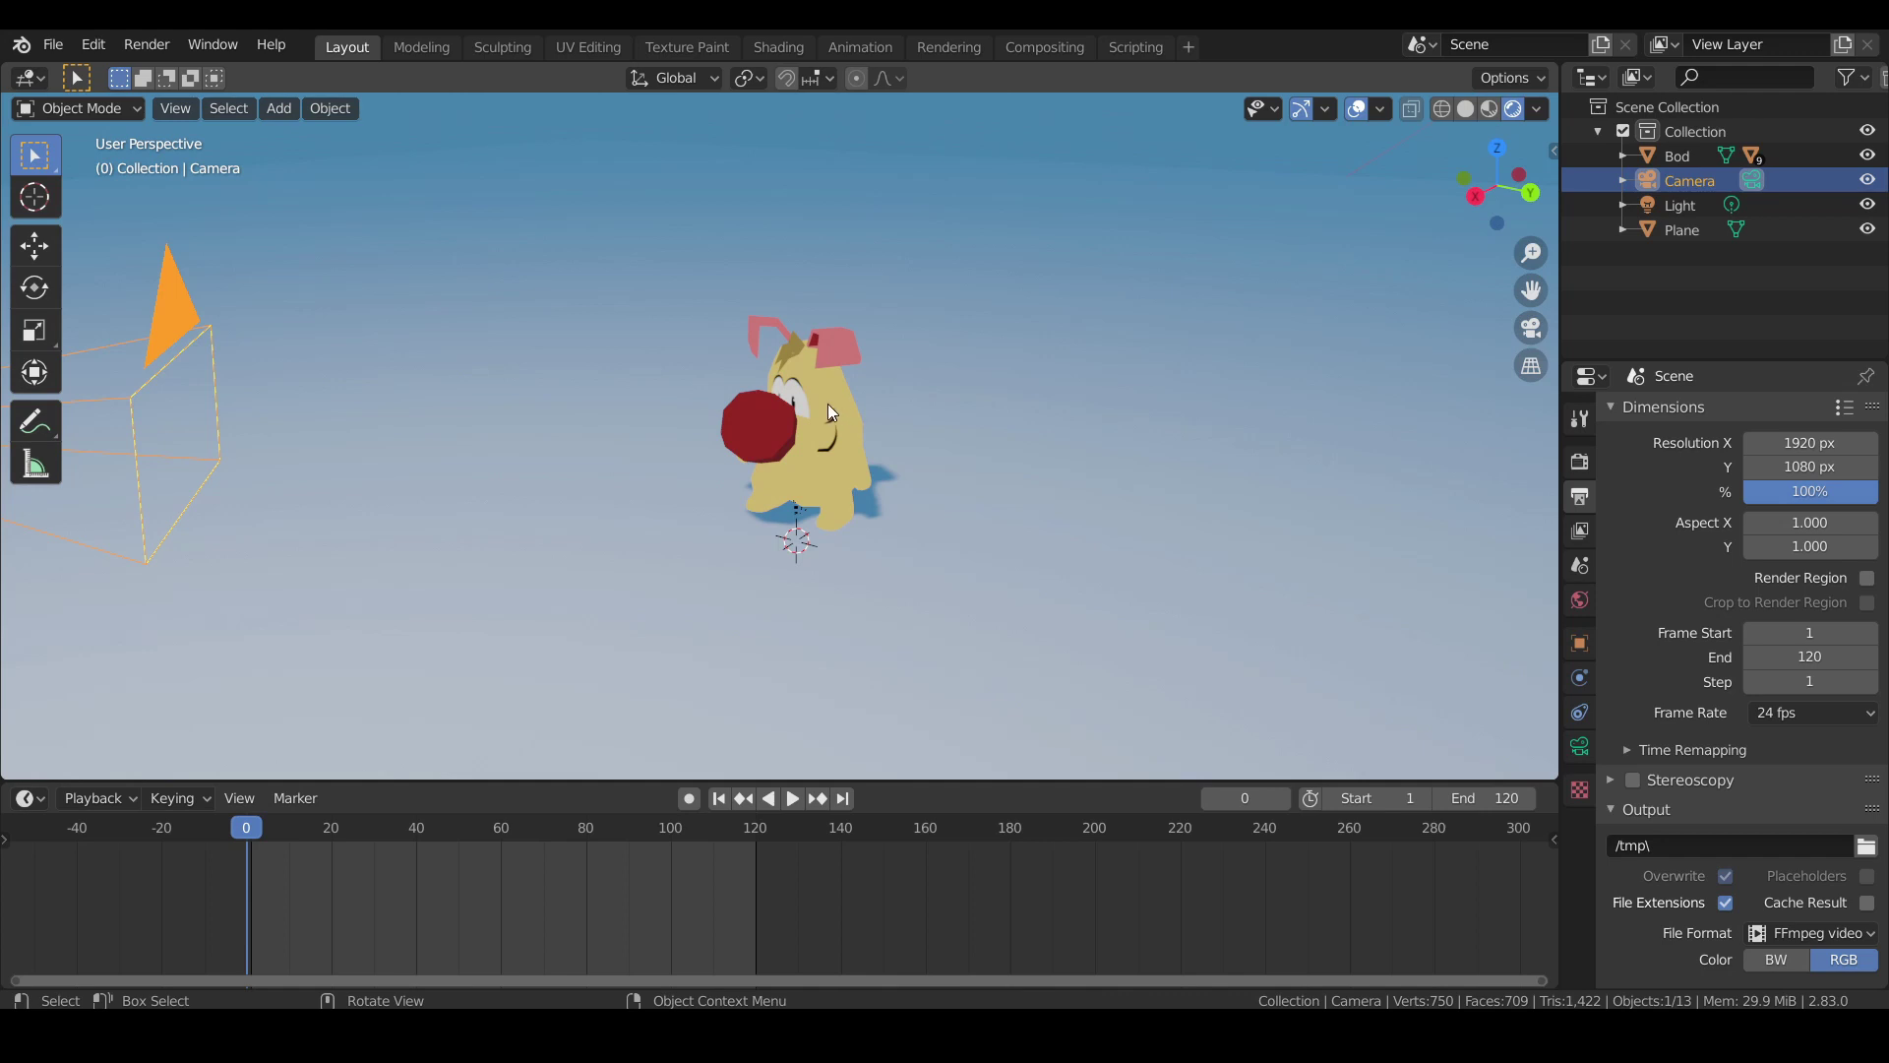
Flip briefly to Solid and back to Rendered shading, and try the viewport's area options menu.
{"action": "left_click", "coordinate": [1468, 109]}
{"action": "left_click", "coordinate": [1513, 108]}
{"action": "right_click", "coordinate": [1561, 217]}
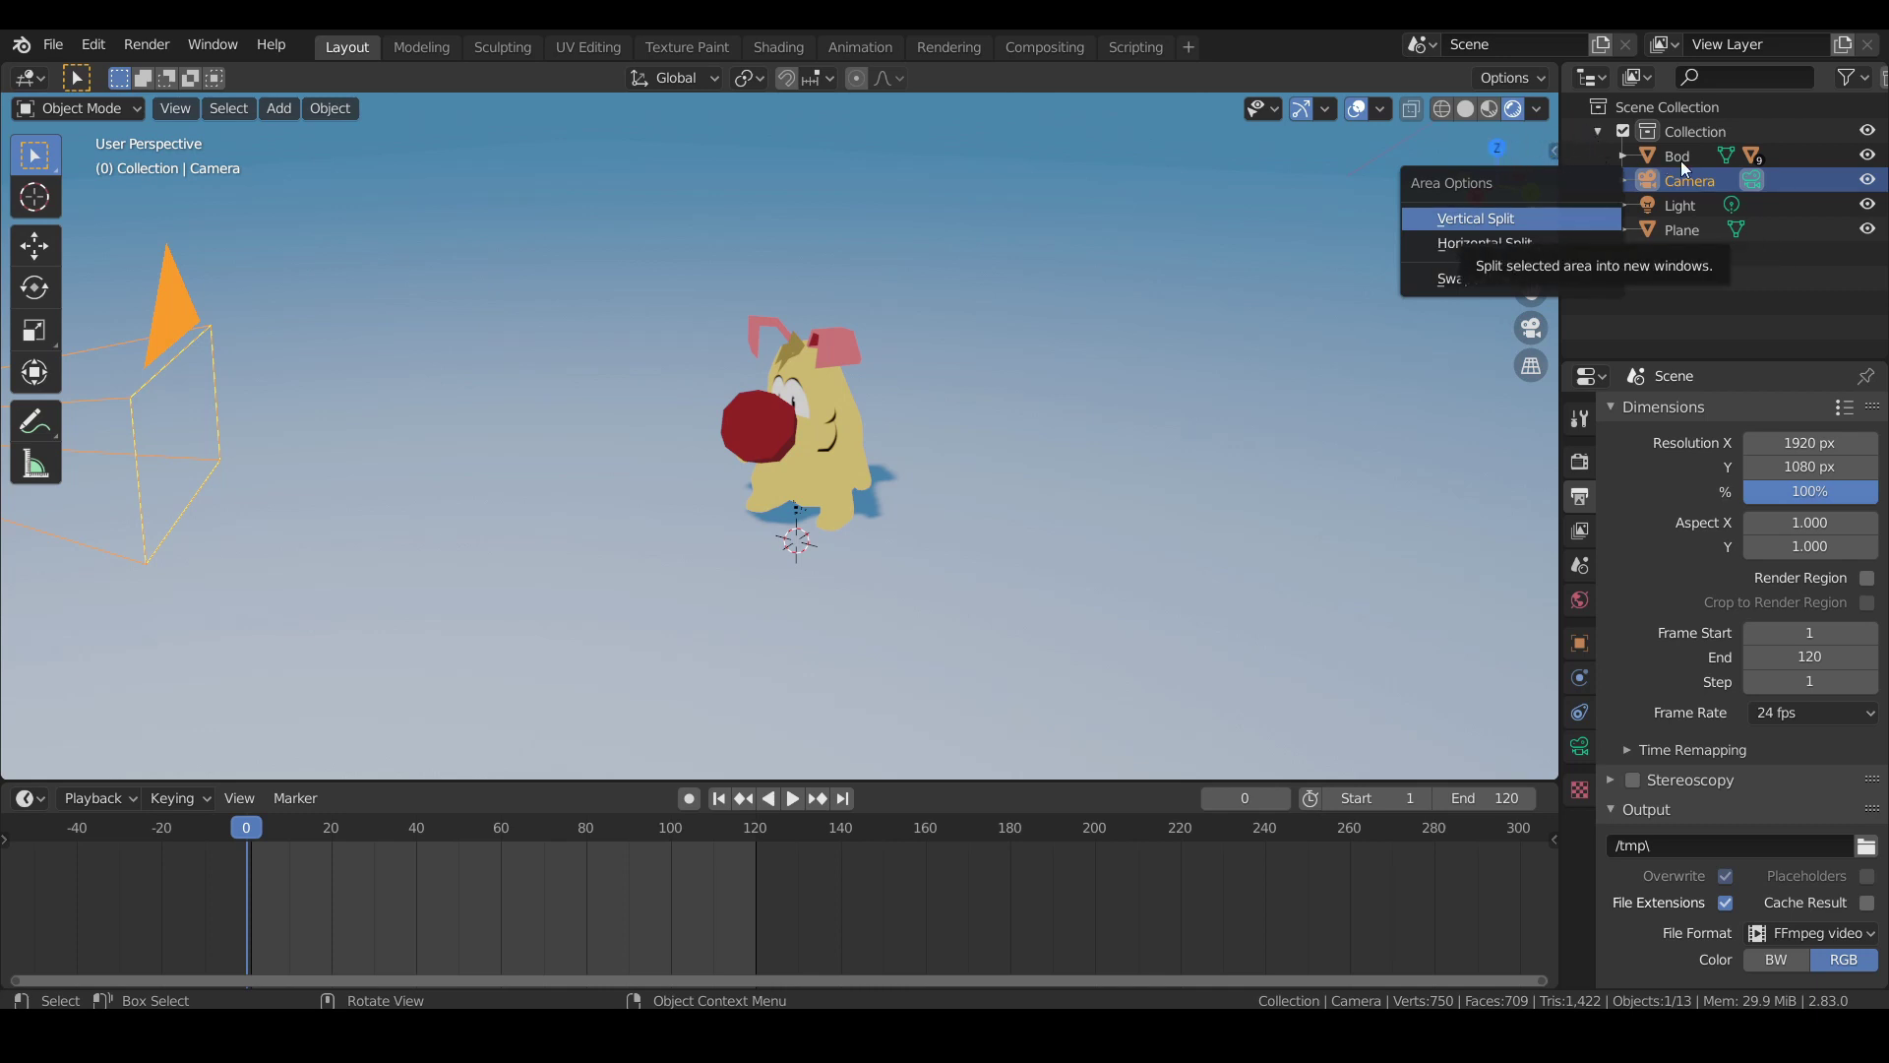
{"action": "left_click", "coordinate": [1367, 378]}
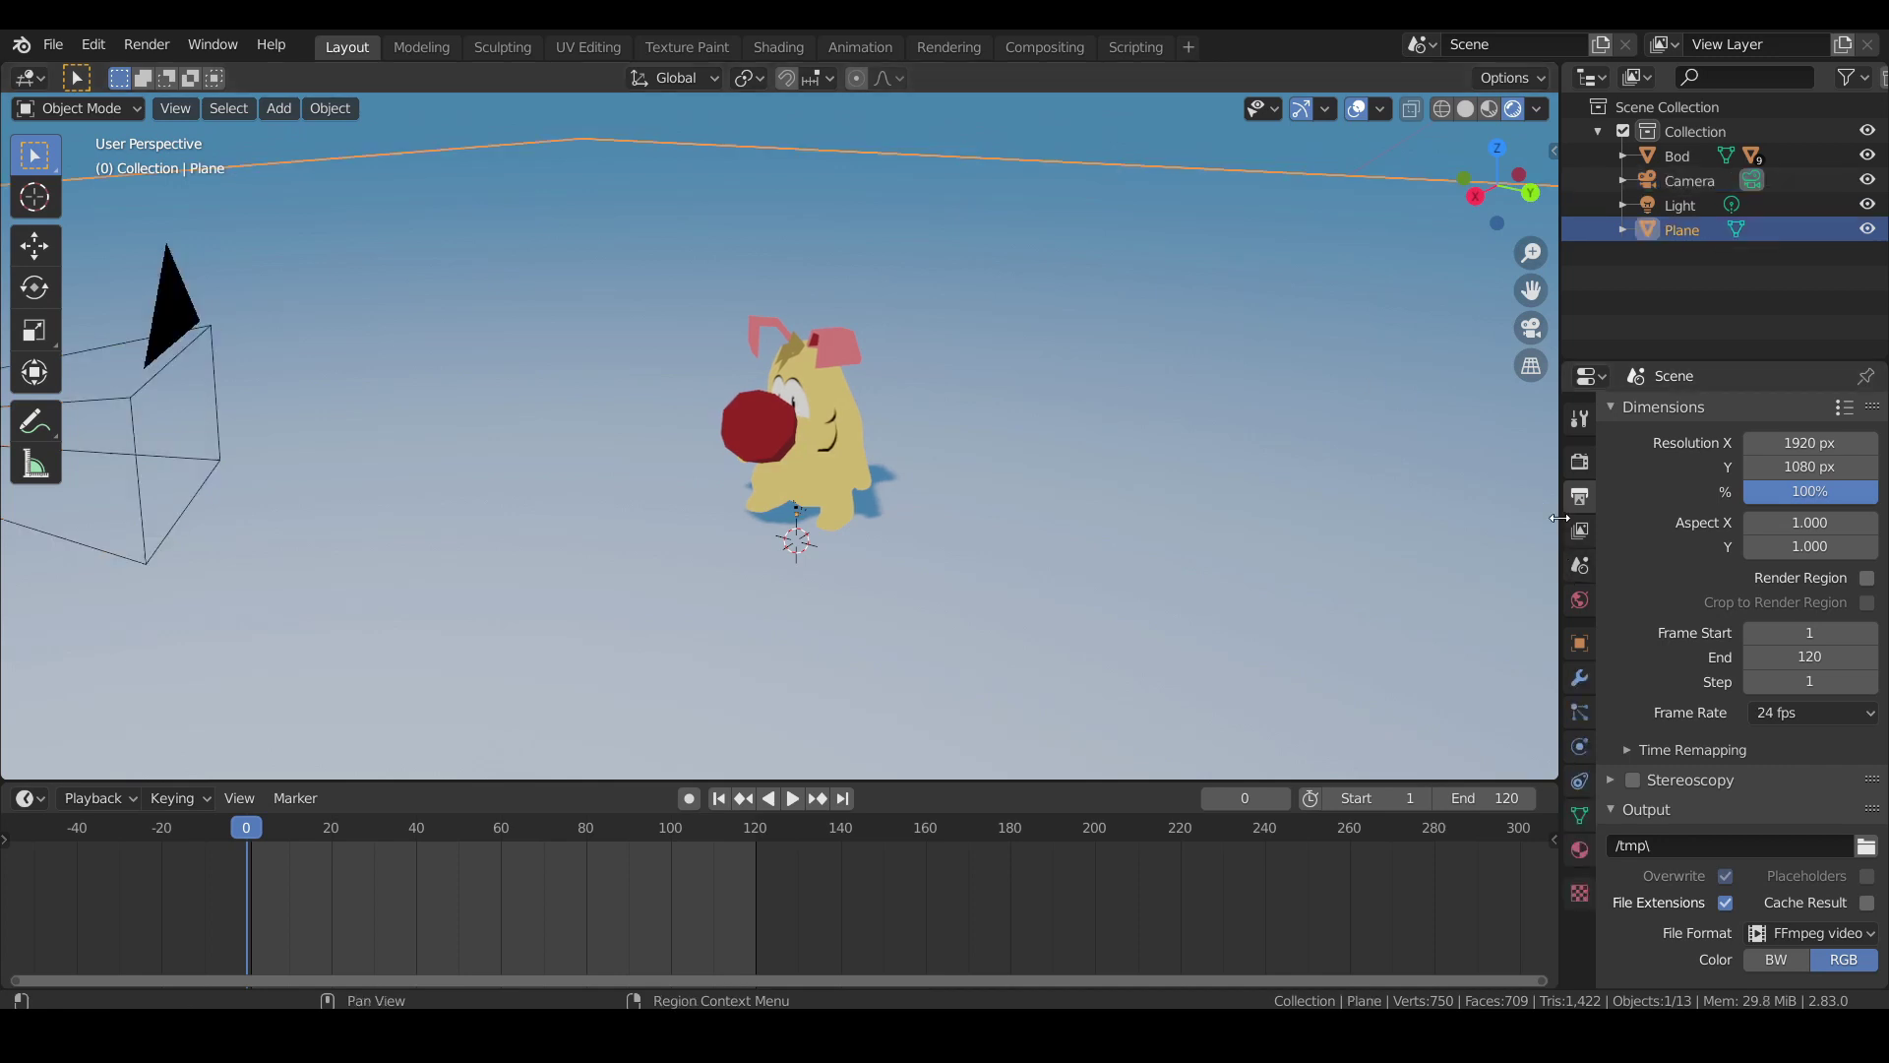
{"action": "right_click", "coordinate": [1561, 518]}
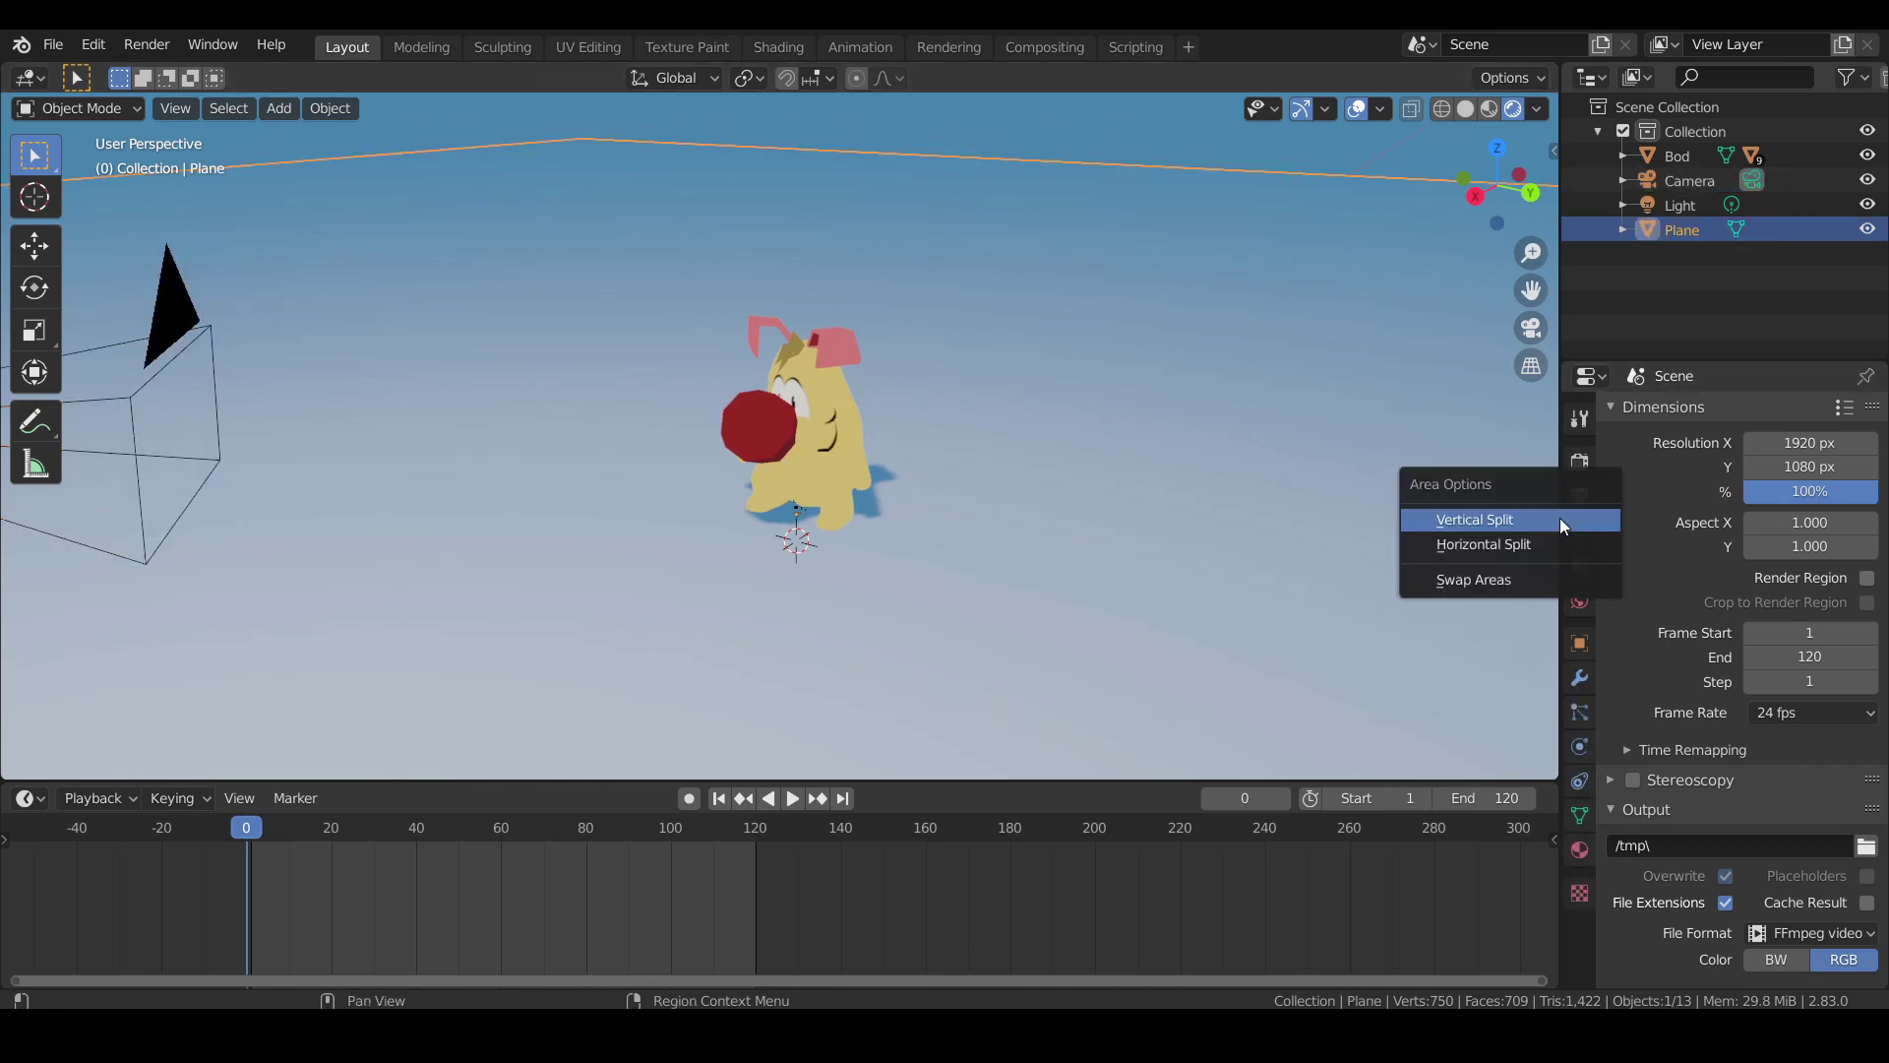
{"action": "key", "text": "Escape"}
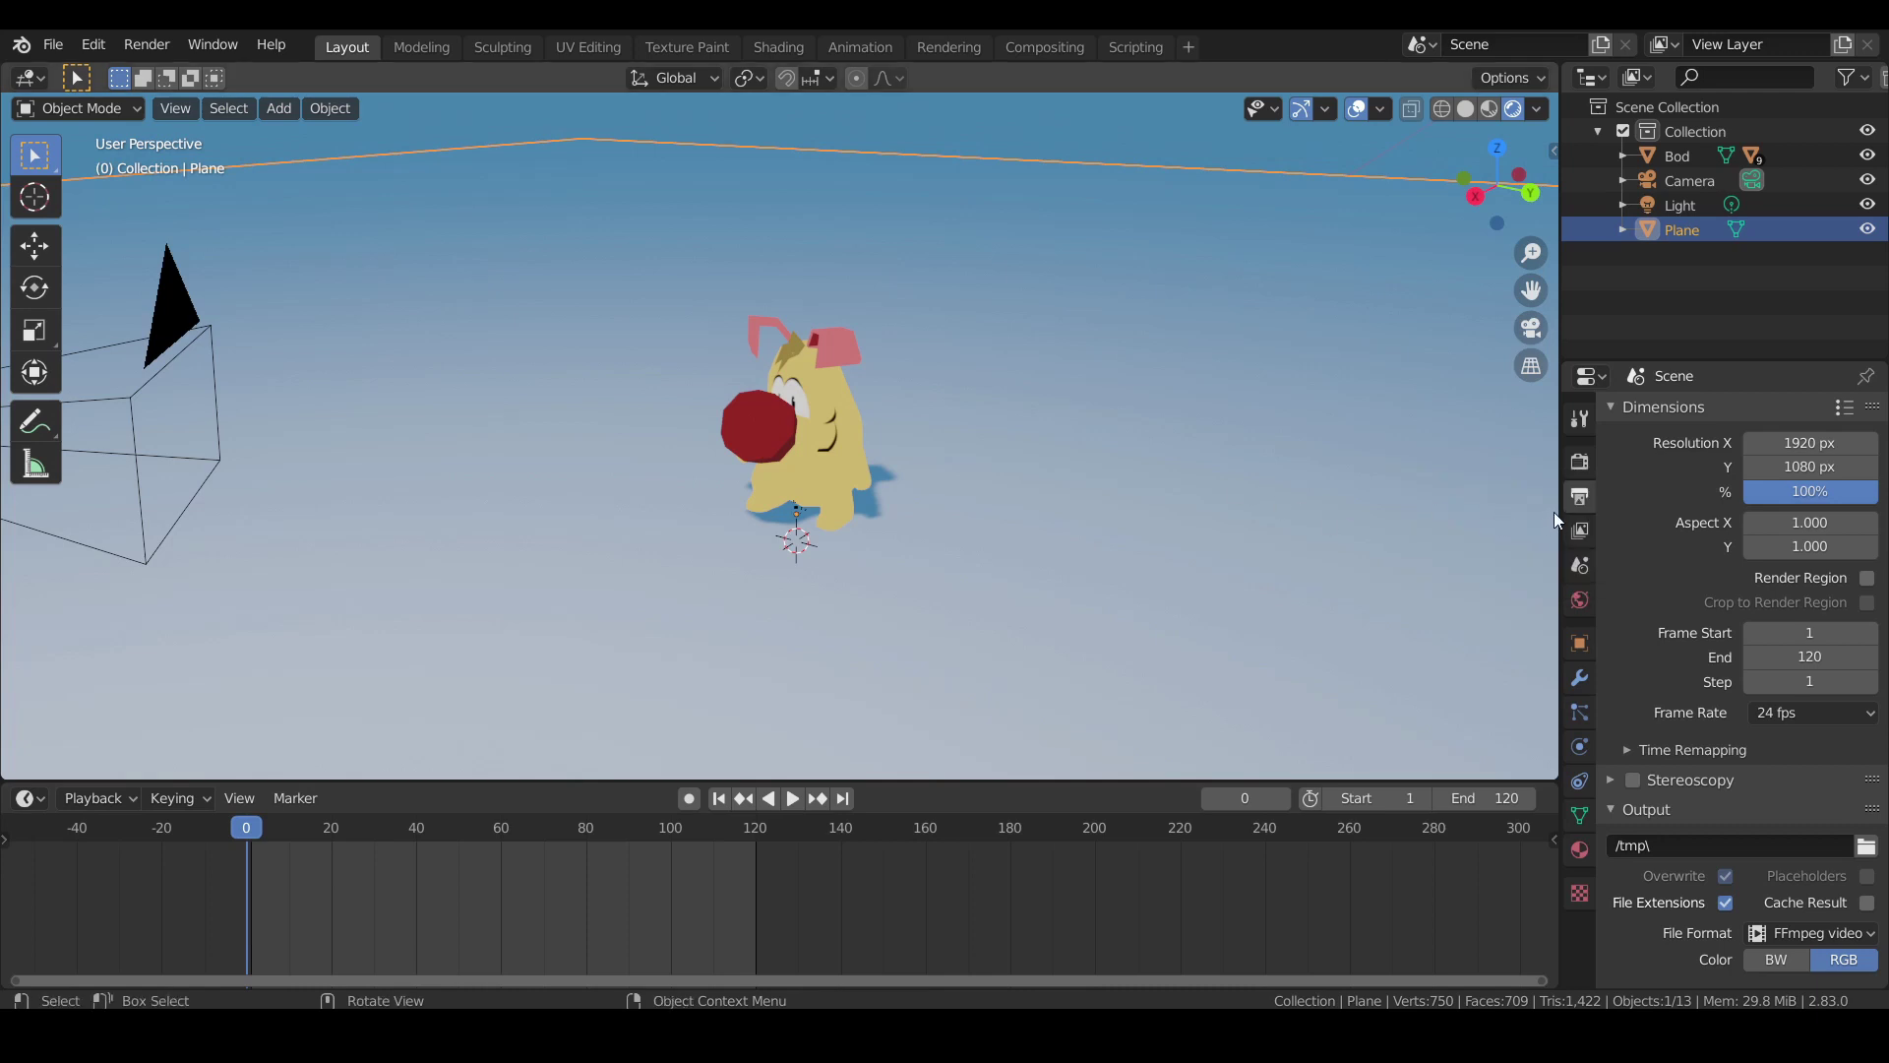
Vertically split the viewport mid-screen into two side-by-side 3D views and deselect the ground plane.
{"action": "right_click", "coordinate": [1557, 511]}
{"action": "left_click", "coordinate": [1559, 512]}
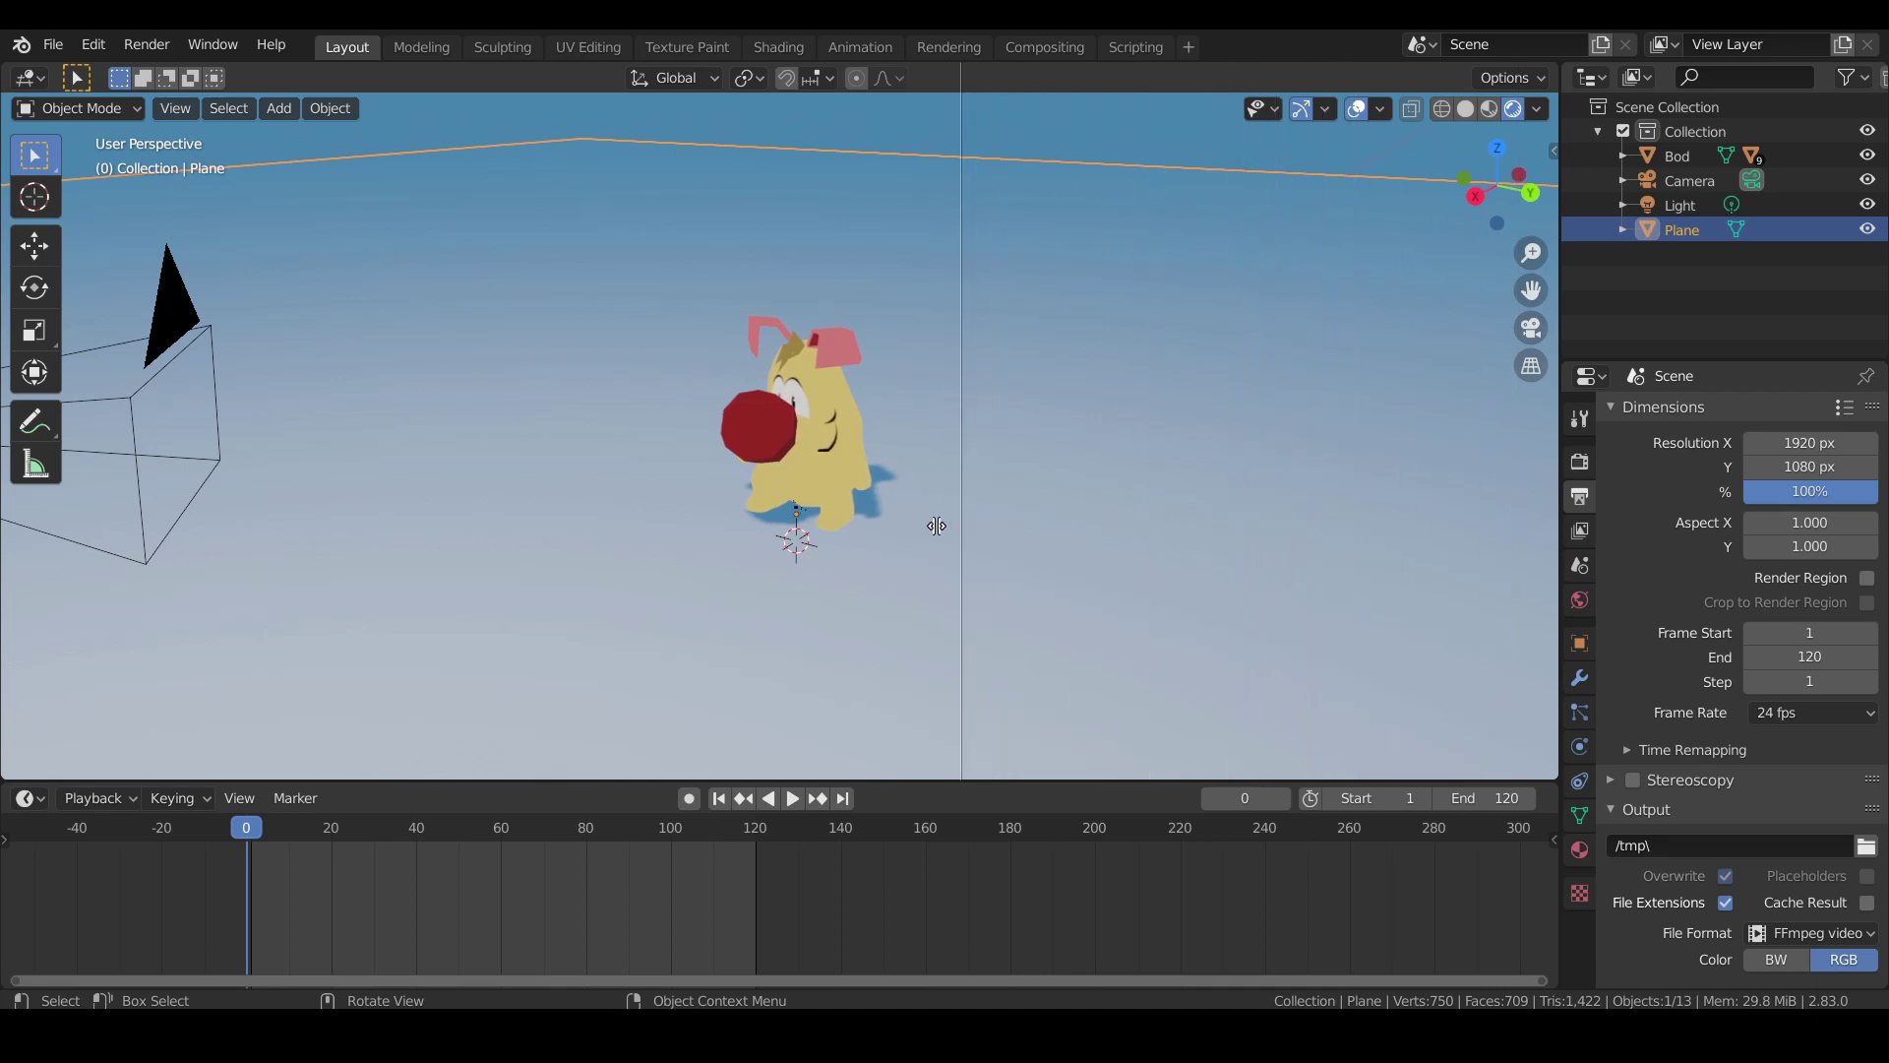
{"action": "left_click", "coordinate": [798, 524]}
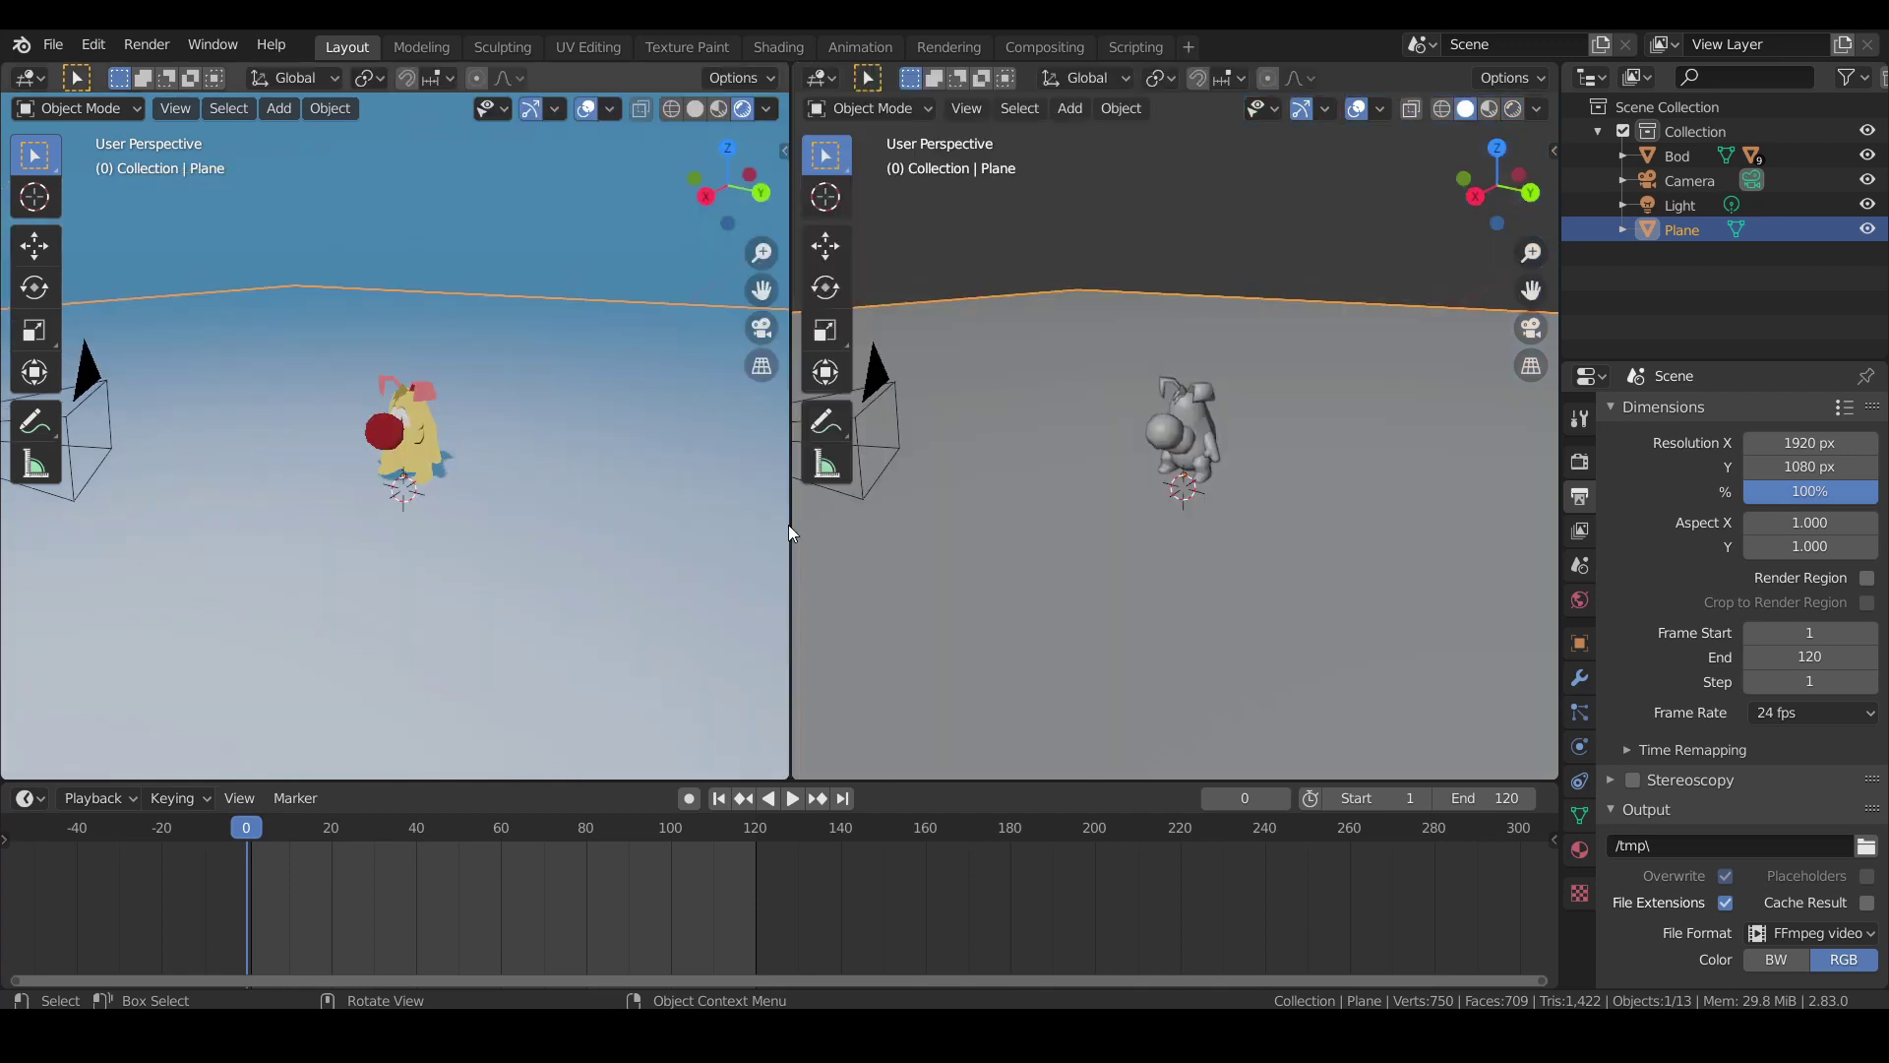
{"action": "left_click", "coordinate": [837, 78]}
{"action": "left_click", "coordinate": [1142, 280]}
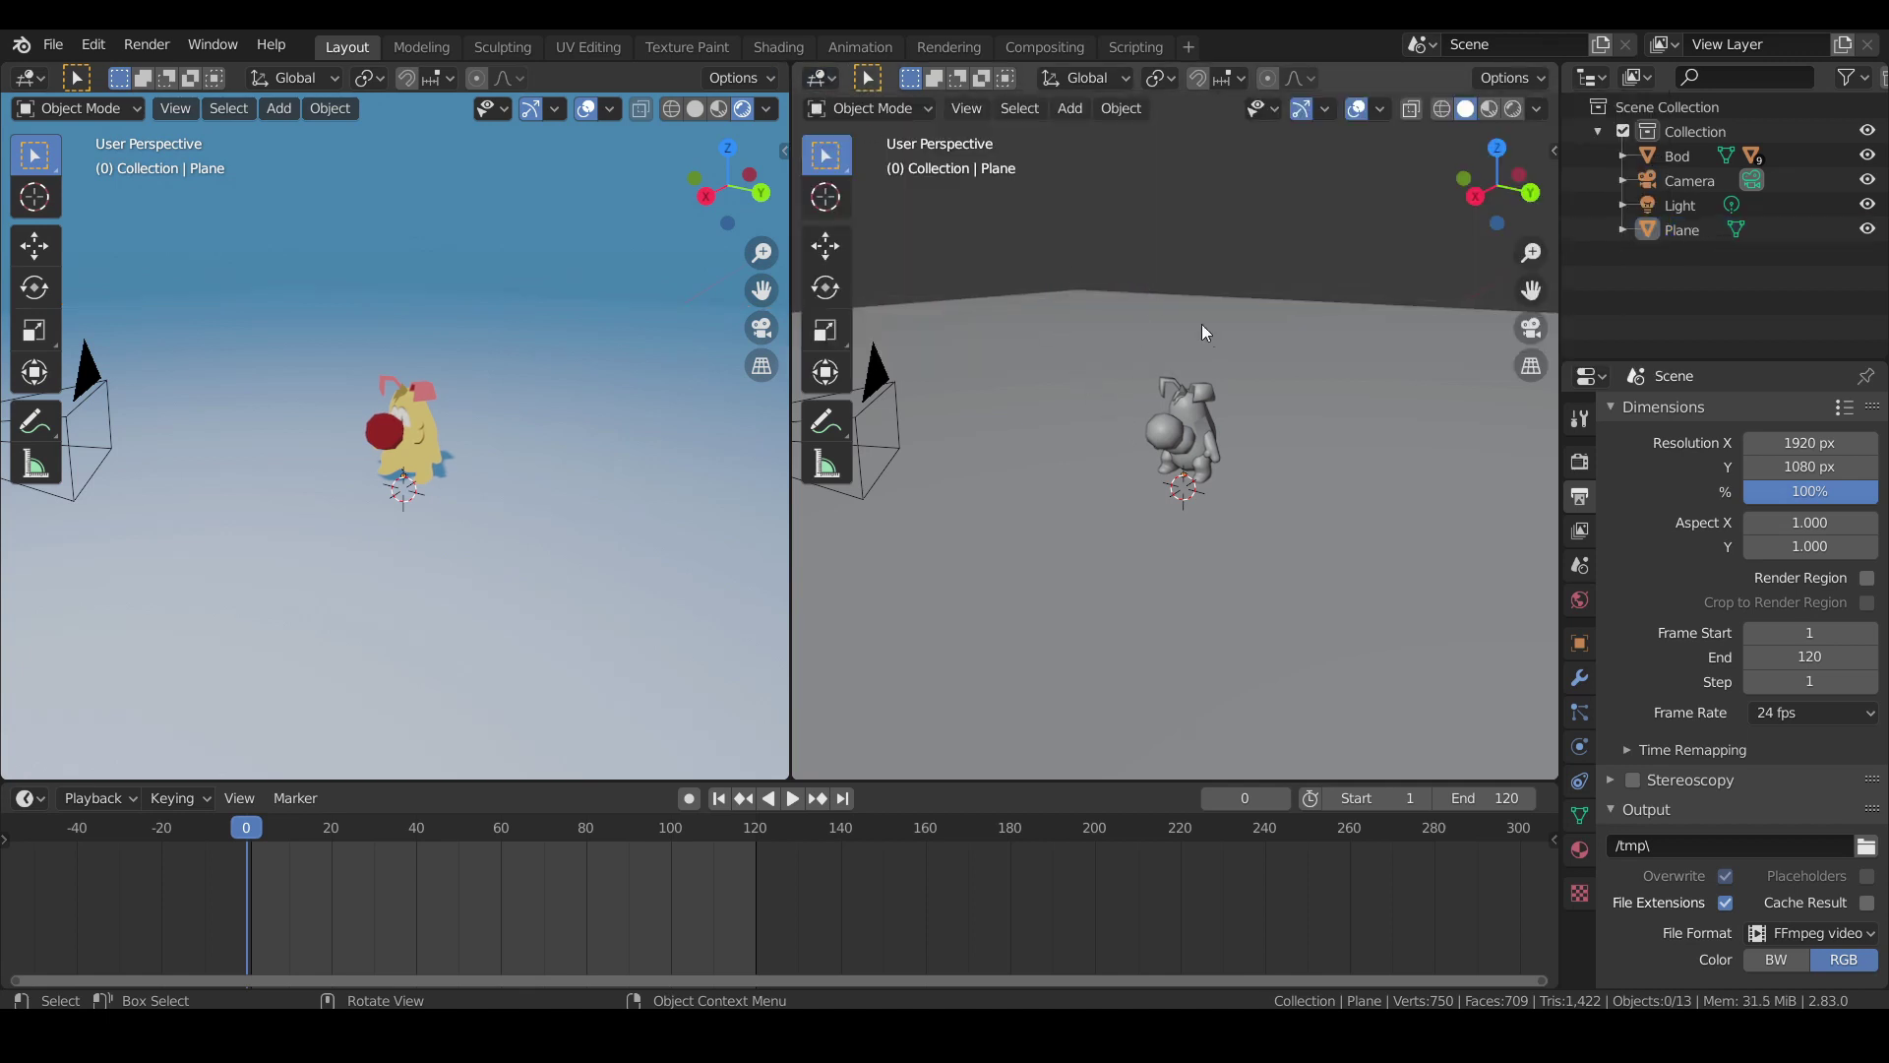
Turn the right-hand area into the Shader Editor and select the dog to show its material.
{"action": "left_click", "coordinate": [829, 85]}
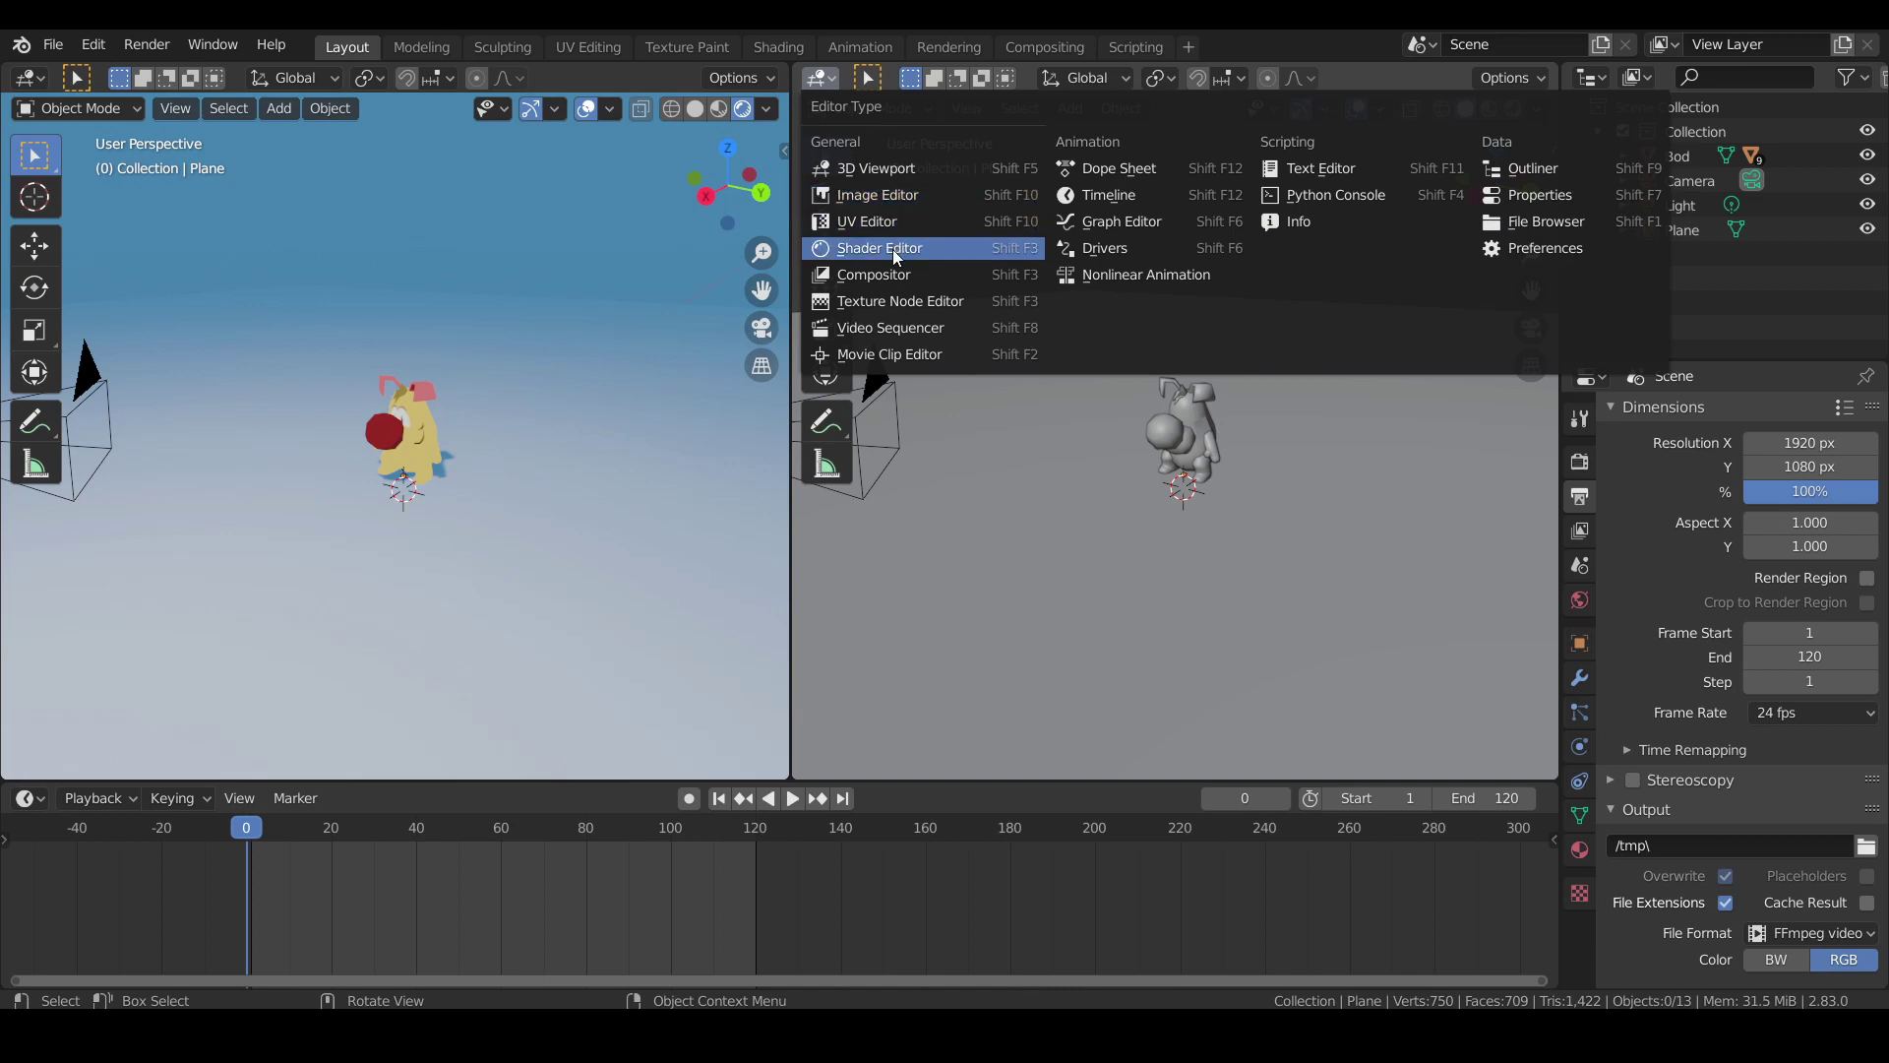
{"action": "left_click", "coordinate": [894, 250]}
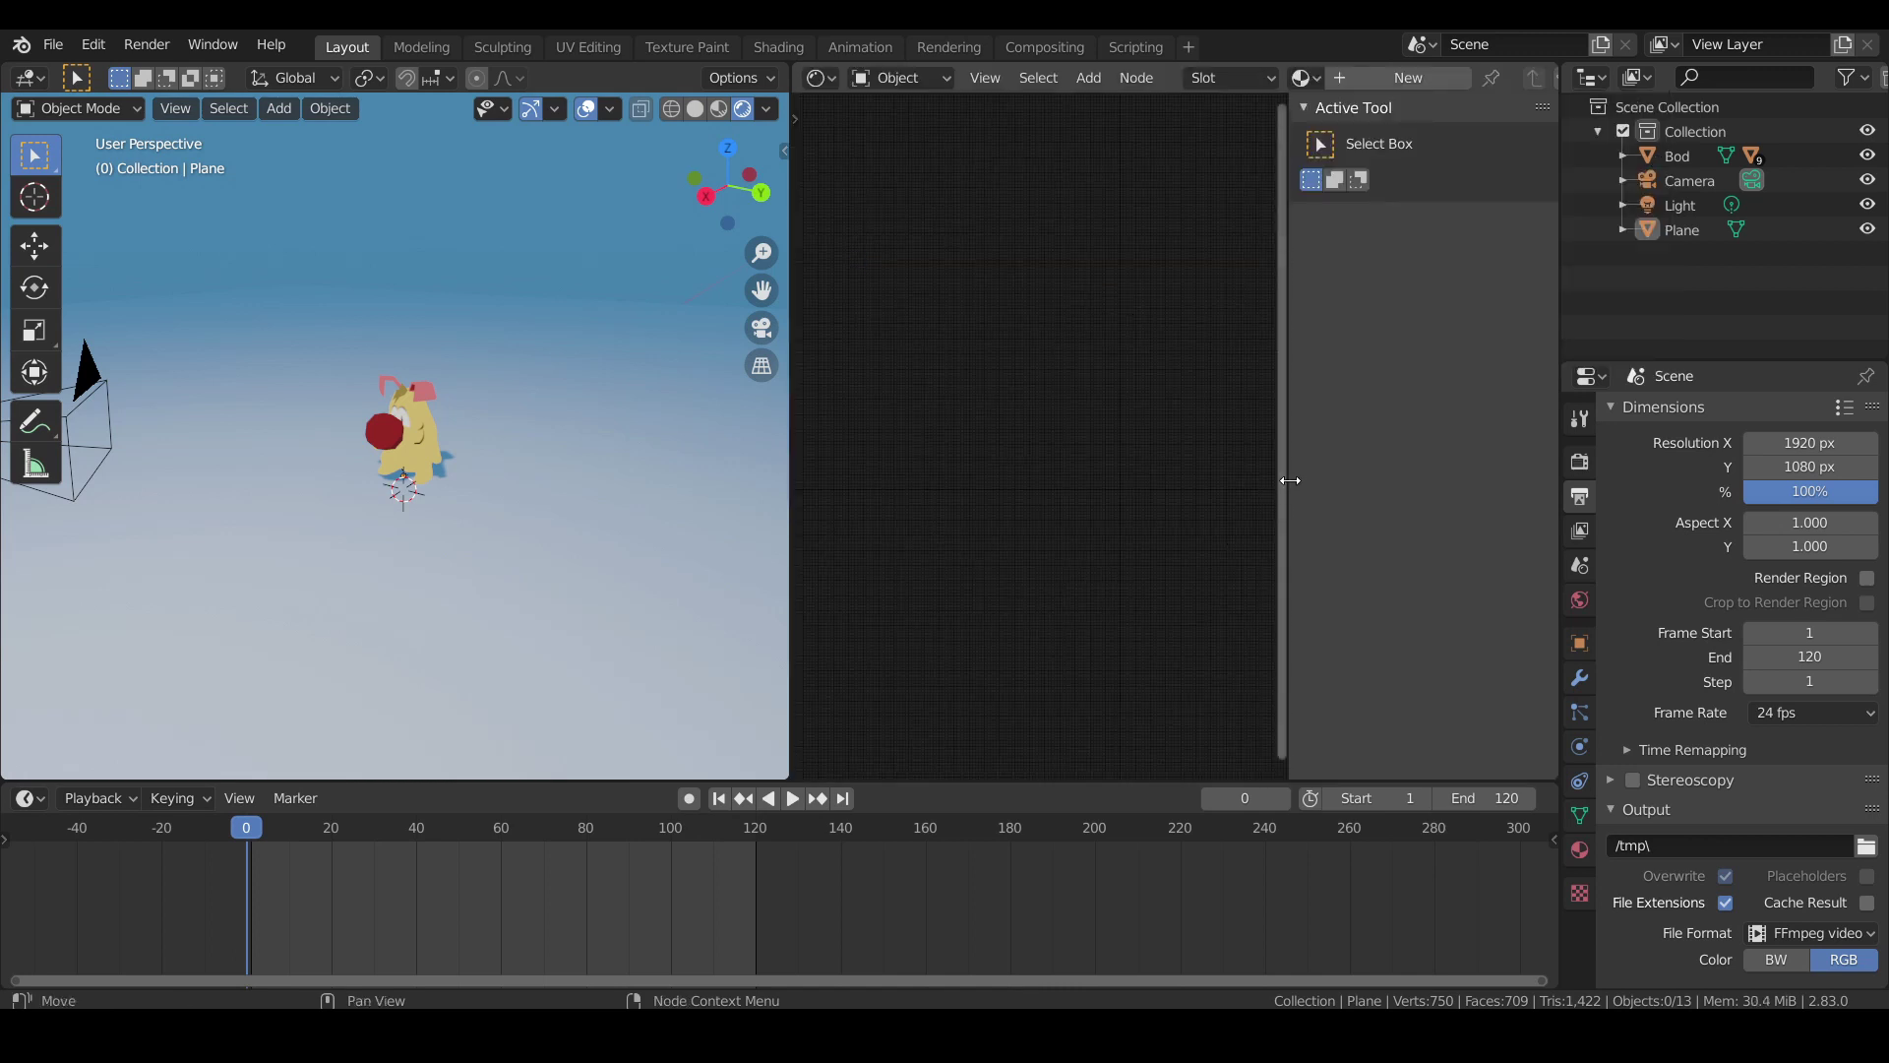
{"action": "left_click_drag", "start_coordinate": [1290, 480], "coordinate": [1447, 480]}
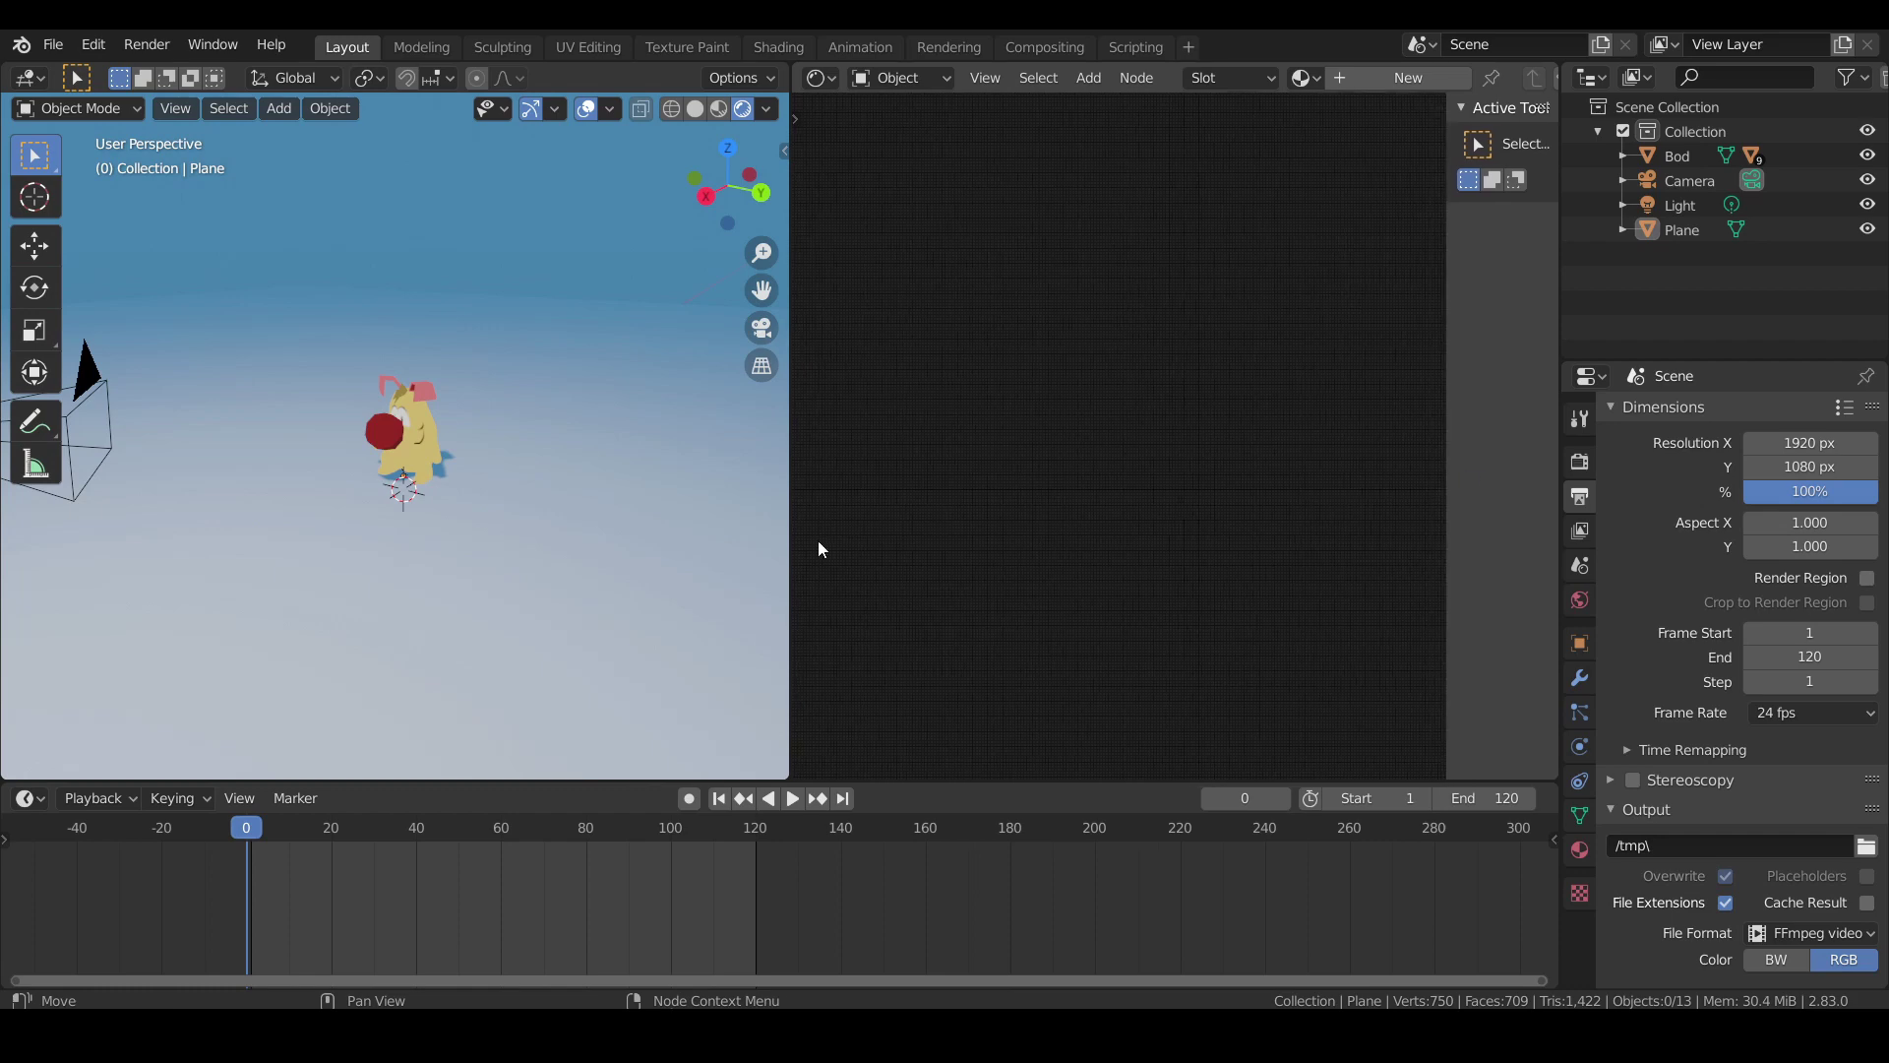
{"action": "left_click", "coordinate": [431, 417]}
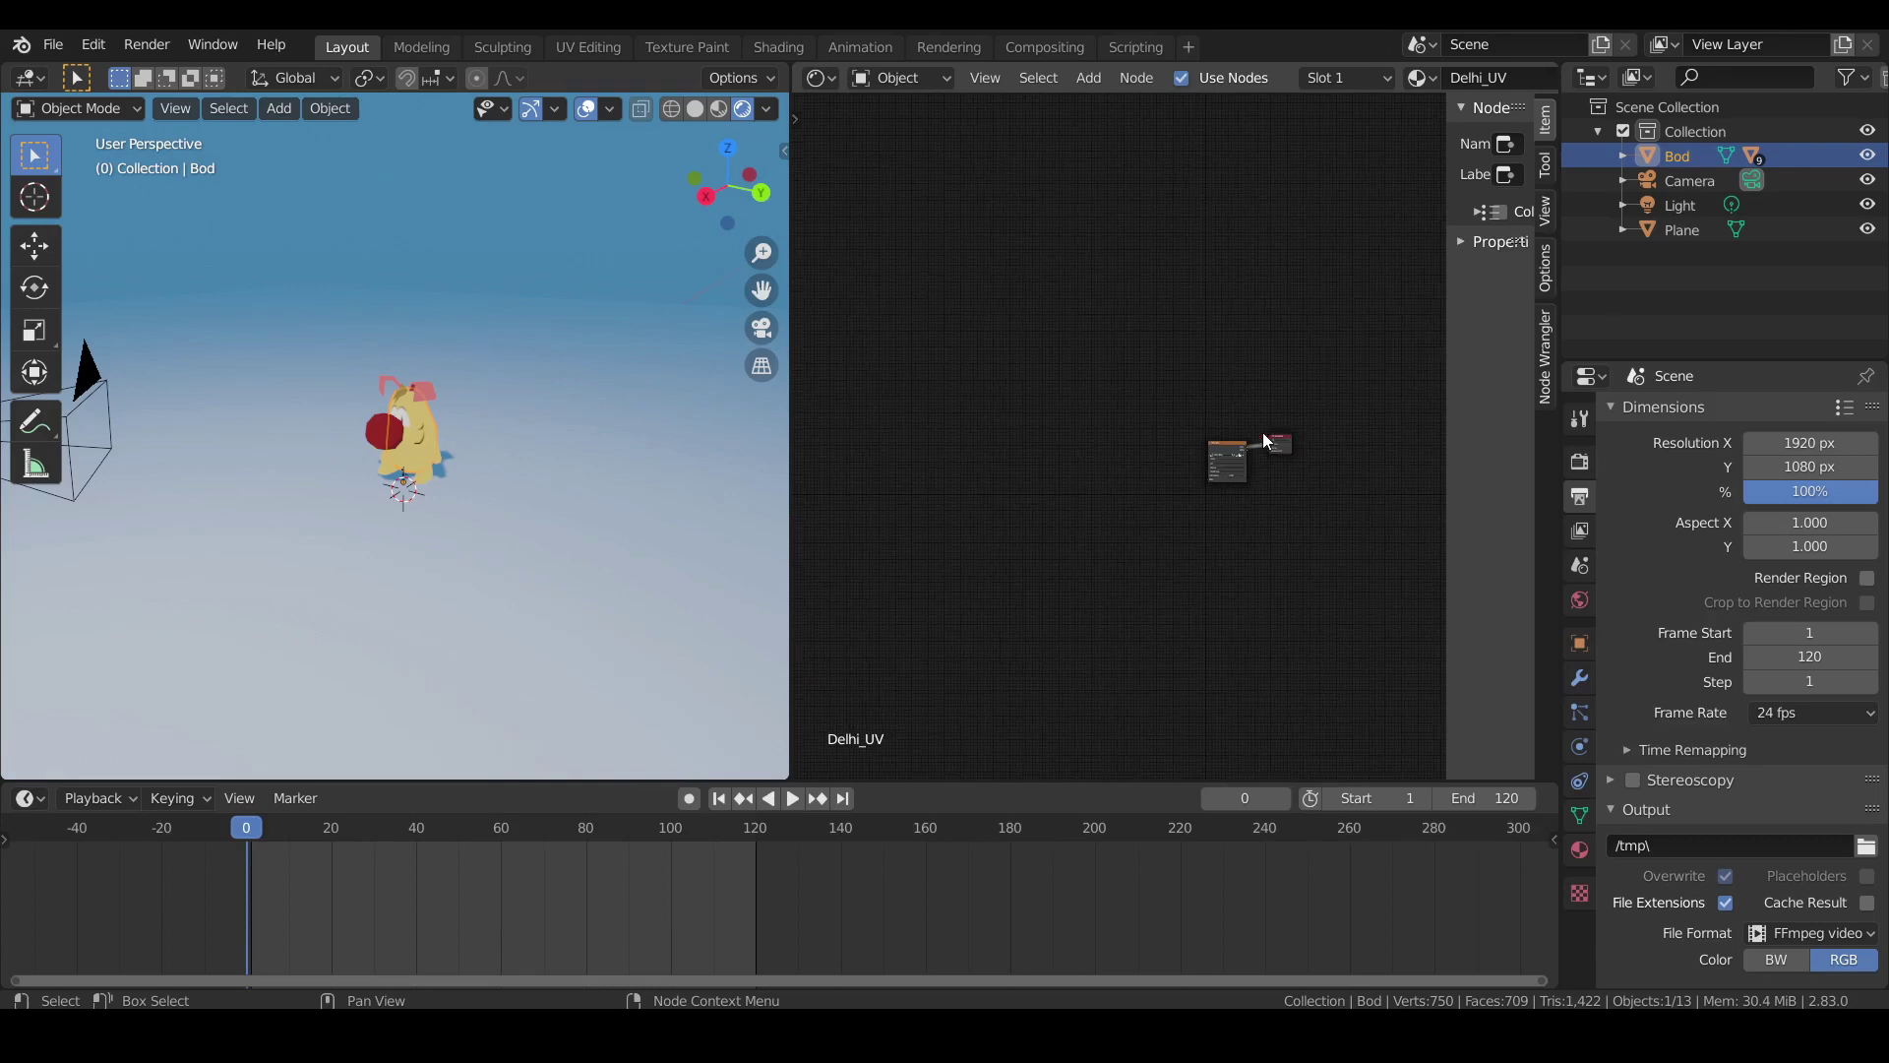
Arrange the Delhi_UV.png image node beside the Material Output node and box-select both.
{"action": "scroll", "coordinate": [1277, 452], "scroll_direction": "up", "scroll_amount": 5}
{"action": "scroll", "coordinate": [1278, 457], "scroll_direction": "up", "scroll_amount": 1}
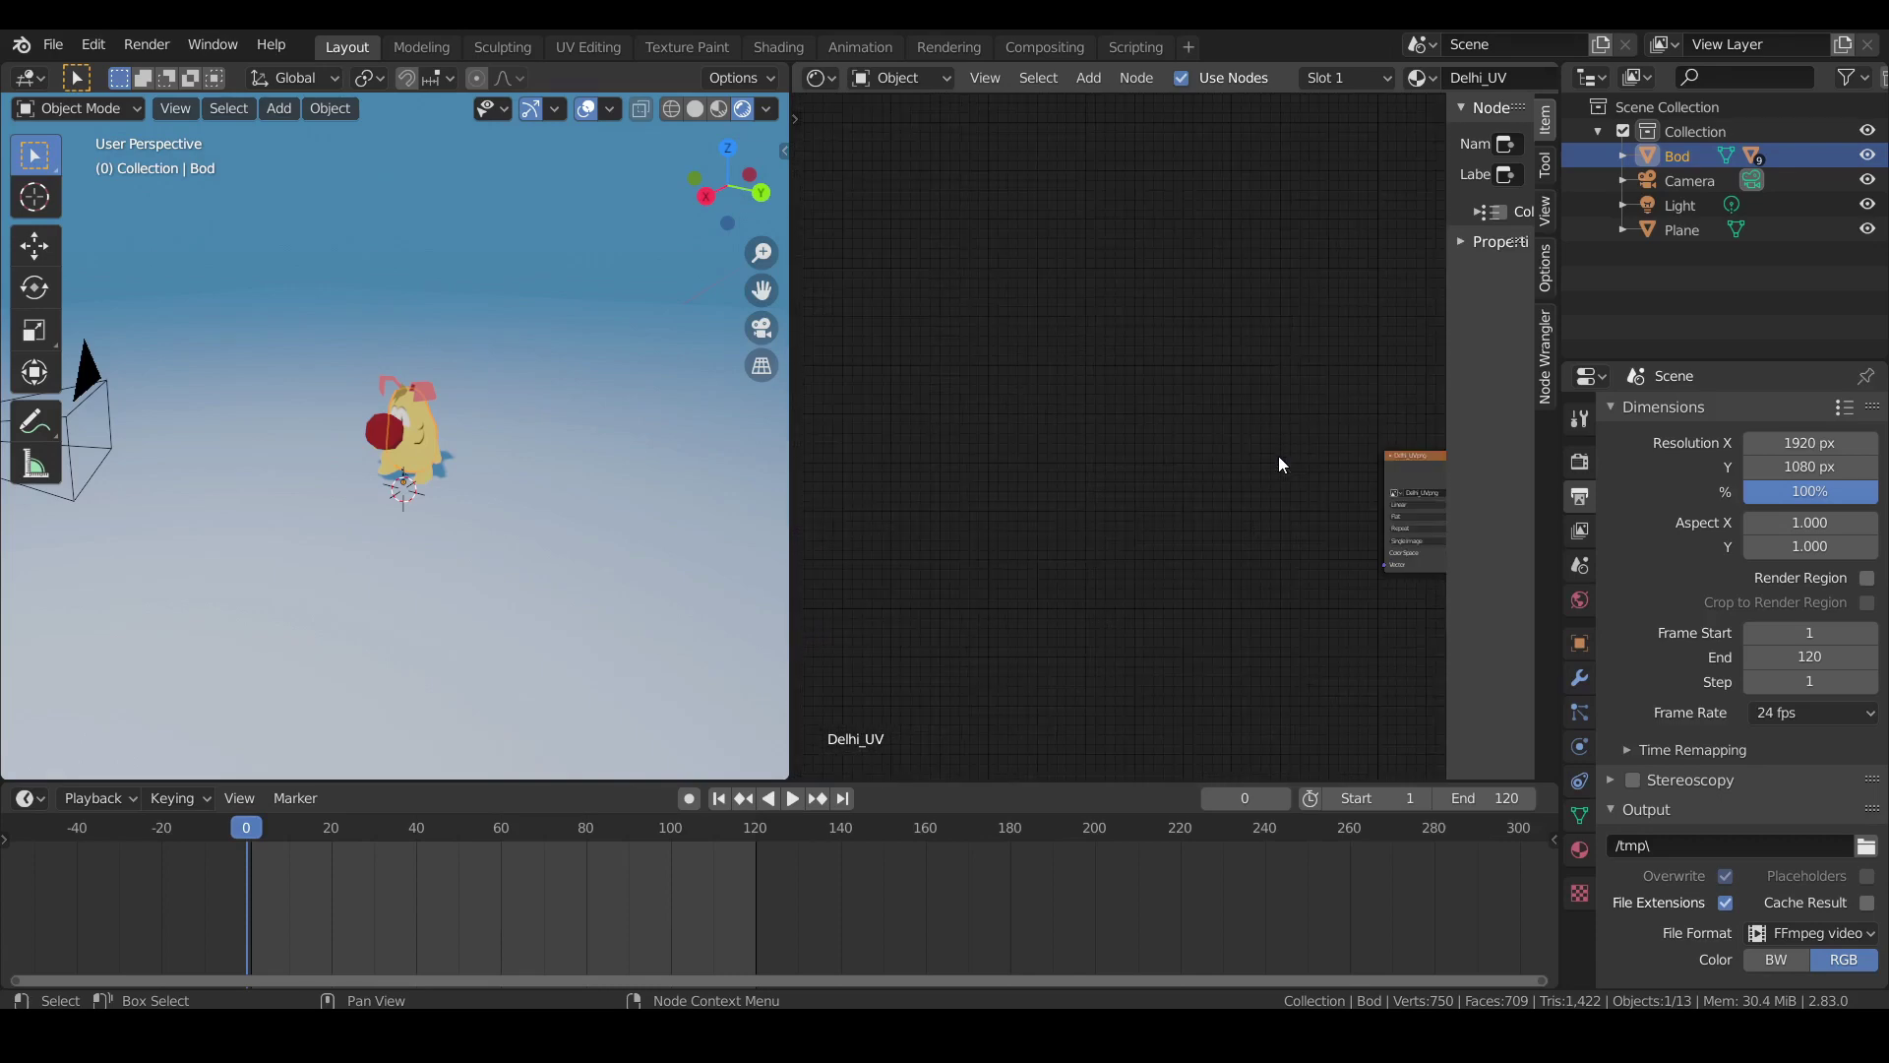
{"action": "middle_click_drag", "start_coordinate": [1270, 380], "coordinate": [1173, 379]}
{"action": "scroll", "coordinate": [1087, 462], "scroll_direction": "up", "scroll_amount": 3}
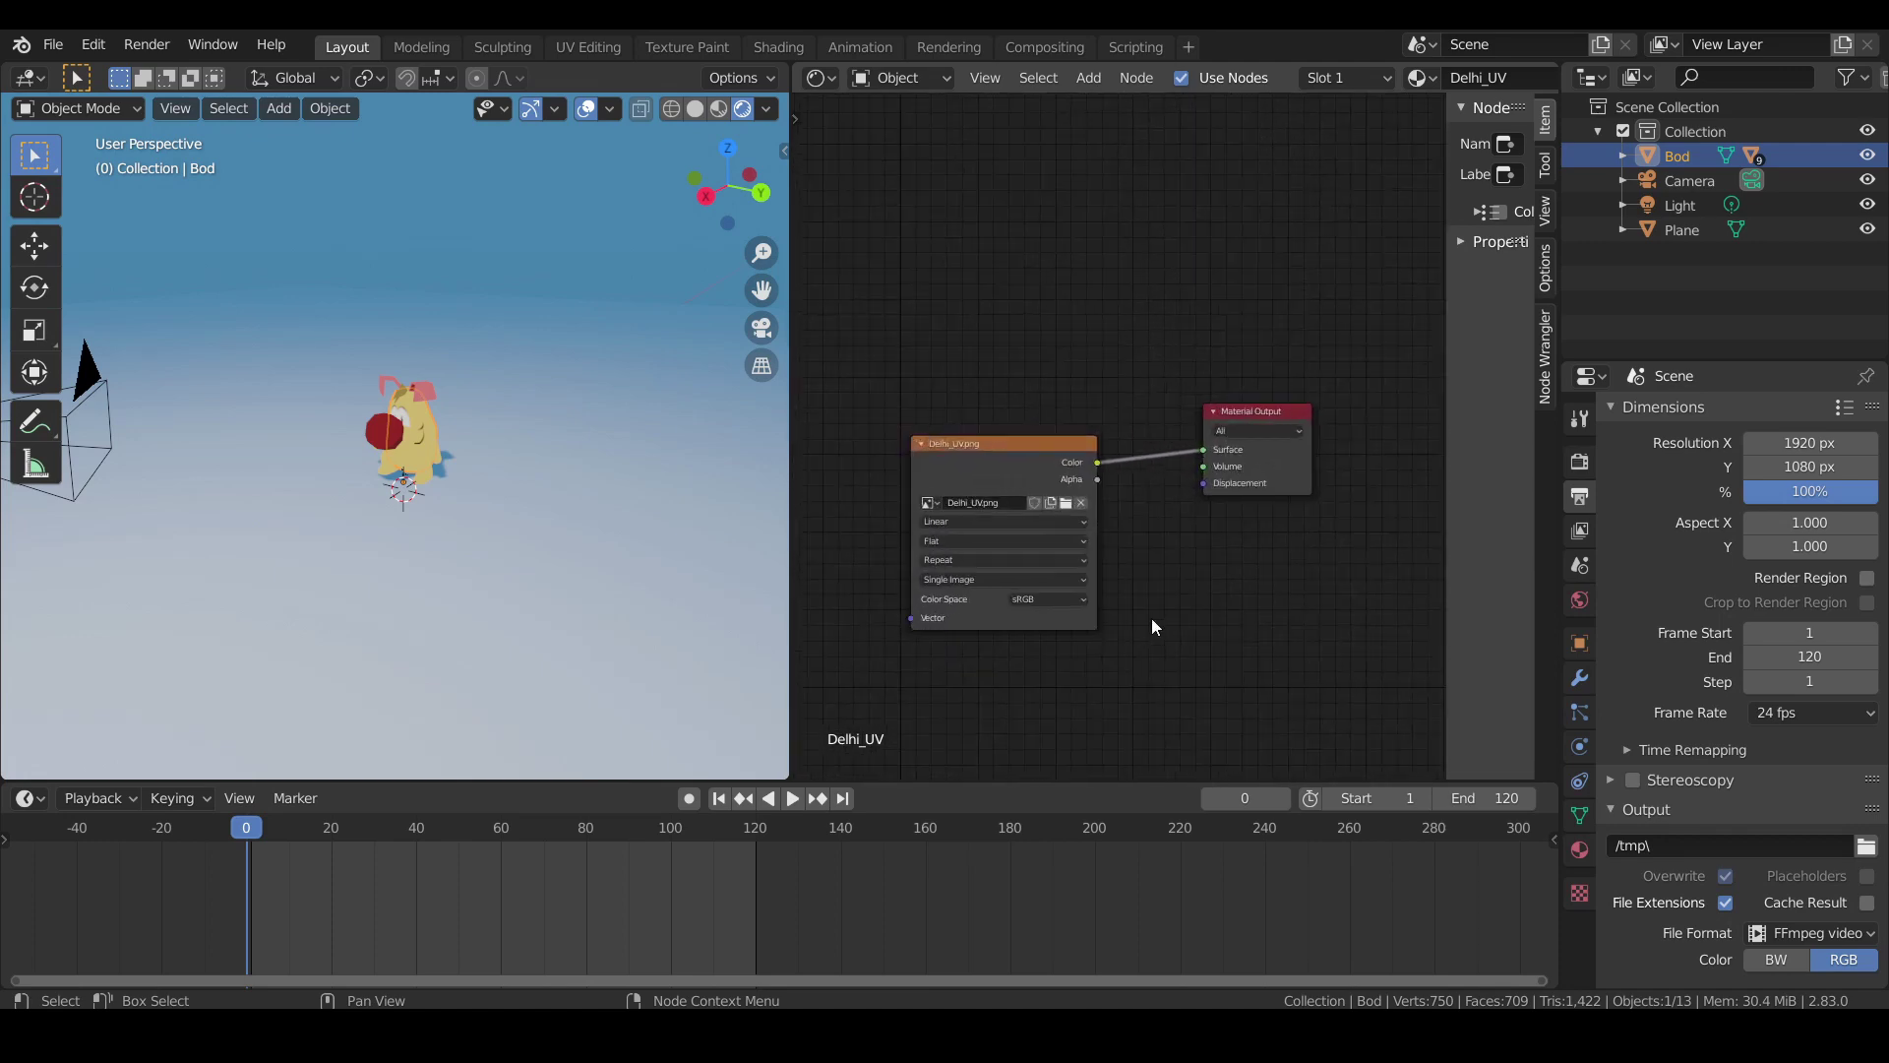
{"action": "middle_click_drag", "start_coordinate": [1151, 618], "coordinate": [1171, 593]}
{"action": "scroll", "coordinate": [1147, 588], "scroll_direction": "up", "scroll_amount": 1}
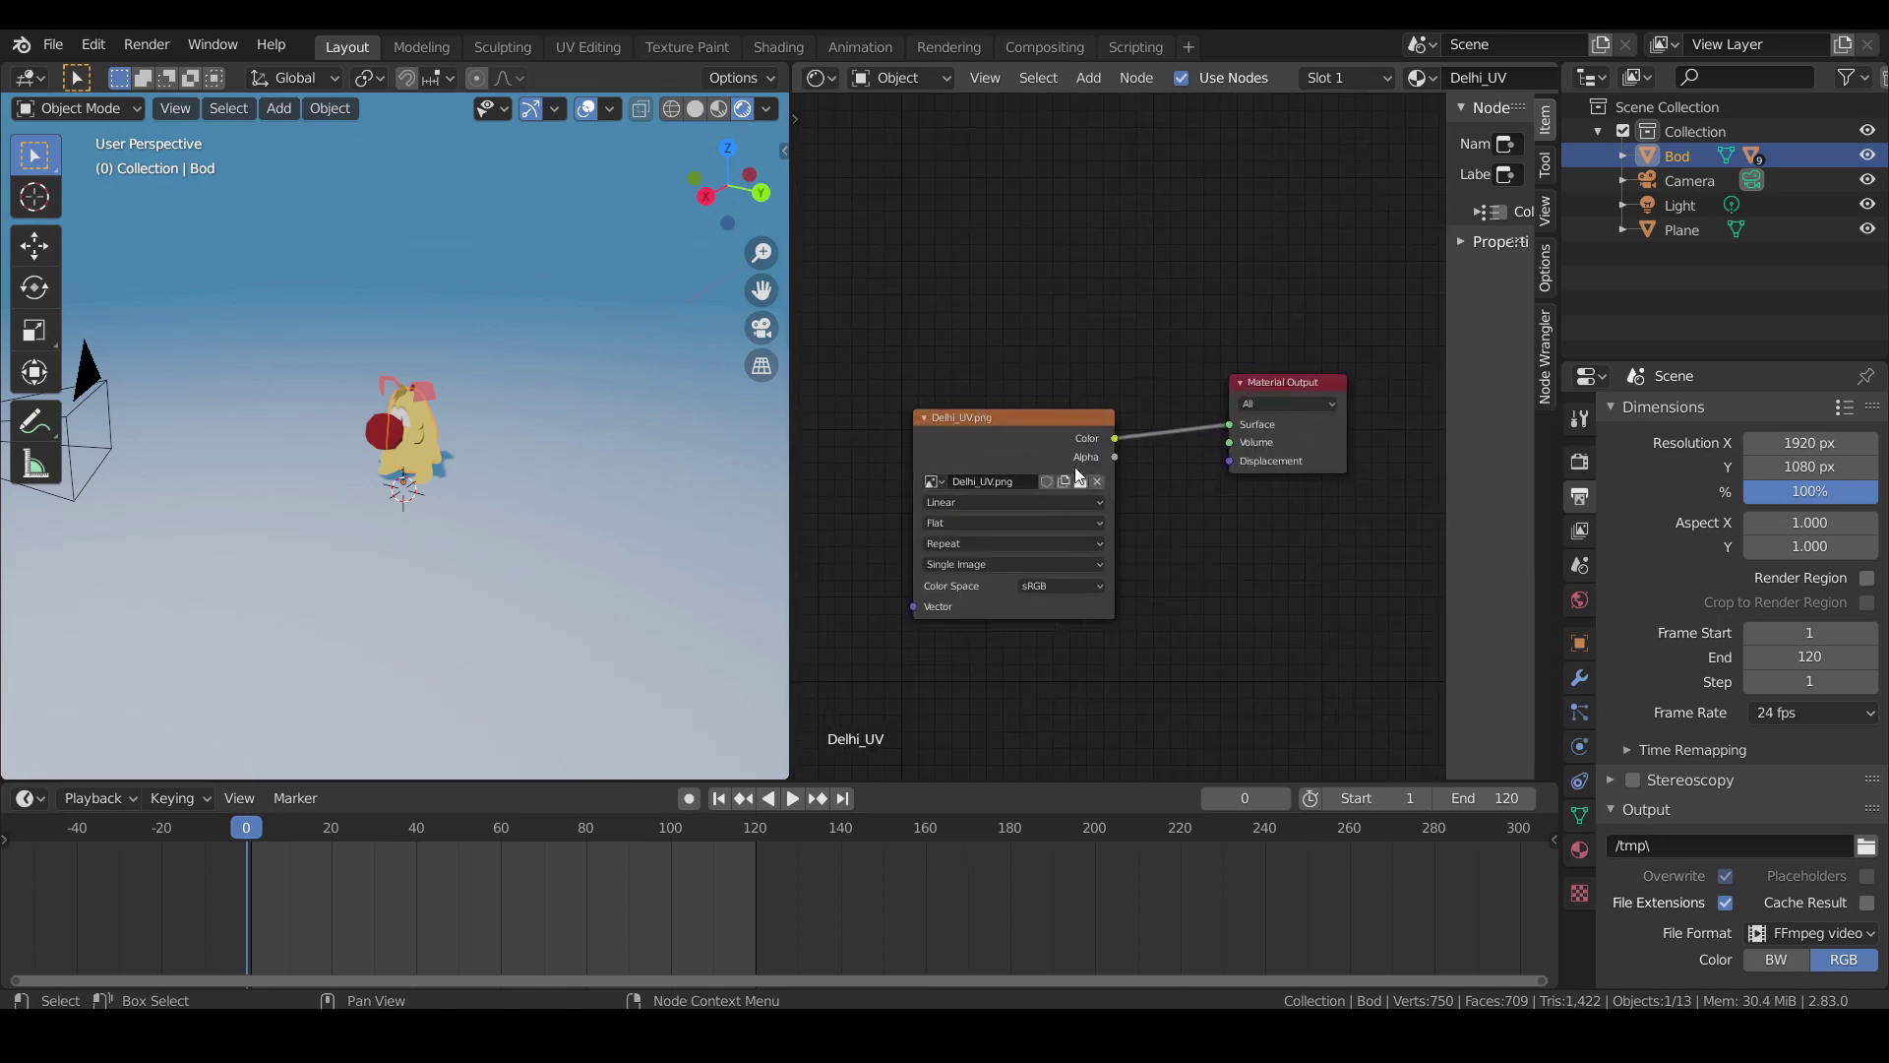
{"action": "left_click_drag", "start_coordinate": [961, 415], "coordinate": [959, 370]}
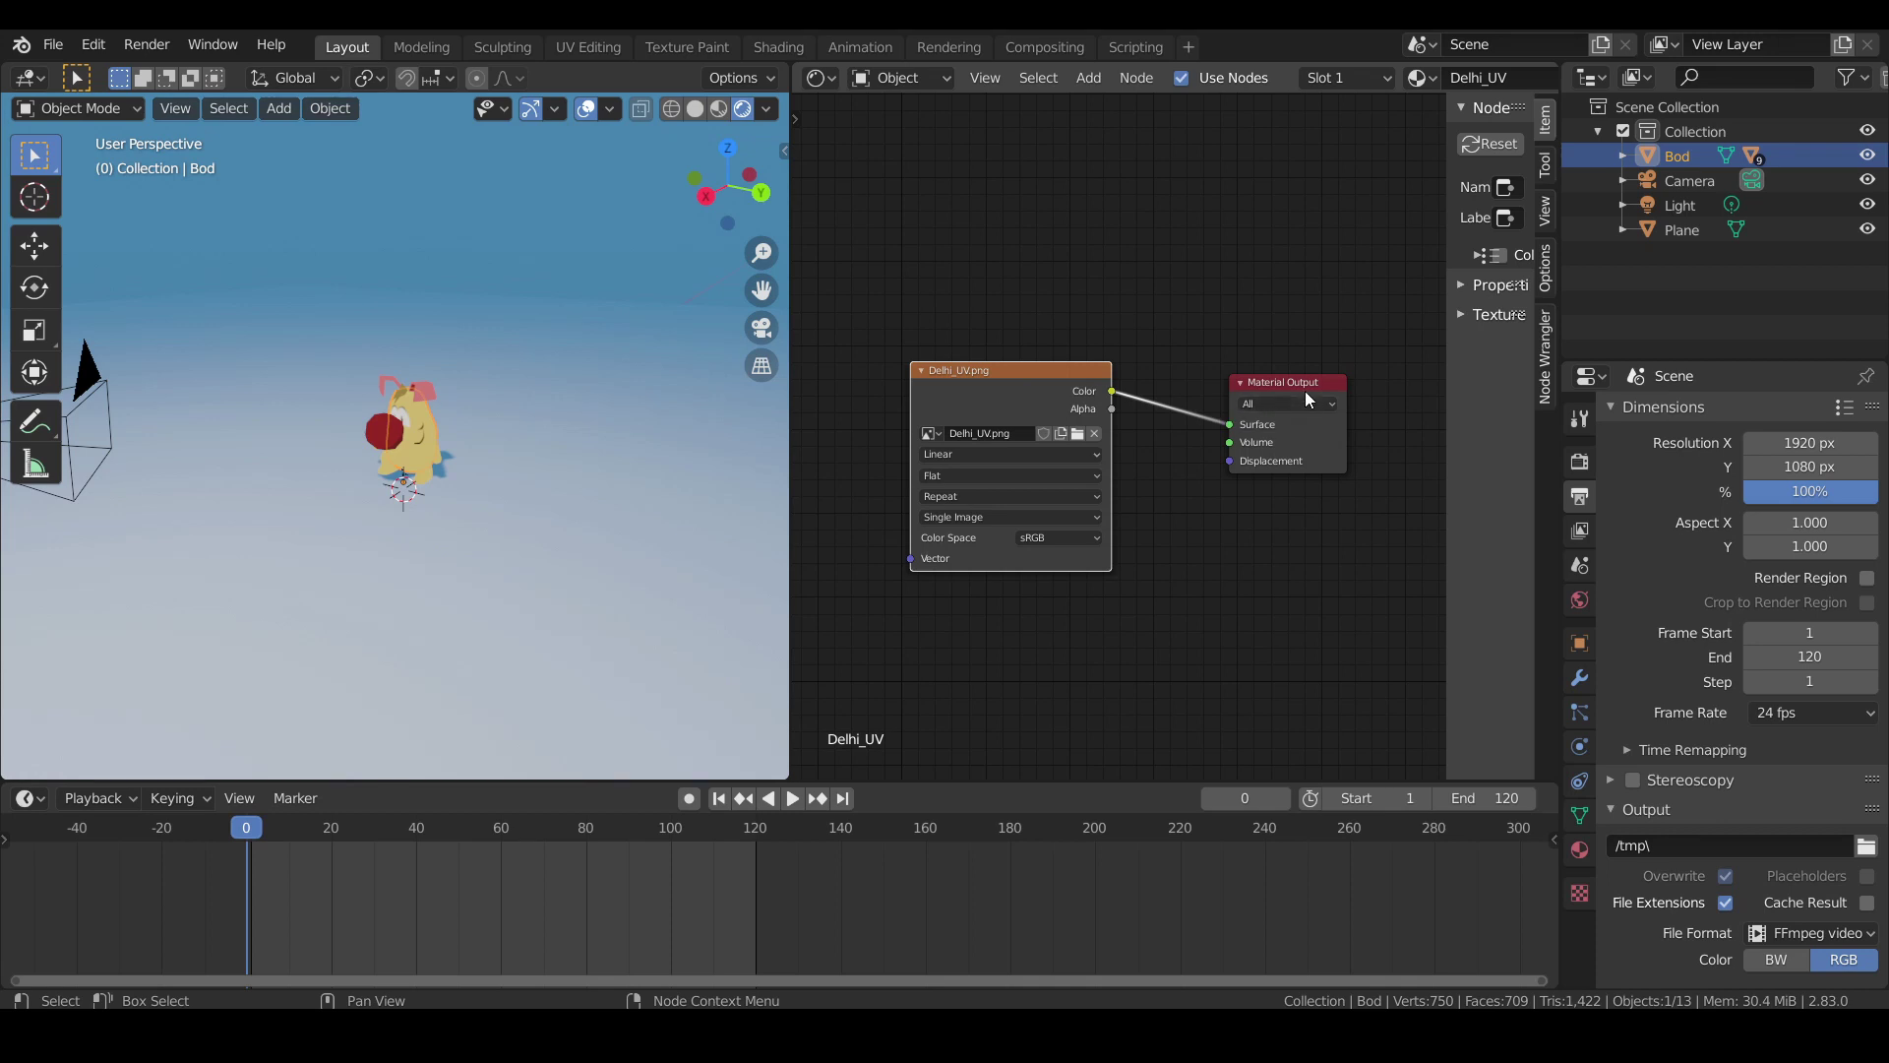
{"action": "left_click_drag", "start_coordinate": [1305, 392], "coordinate": [1311, 364]}
{"action": "scroll", "coordinate": [1160, 338], "scroll_direction": "down", "scroll_amount": 1}
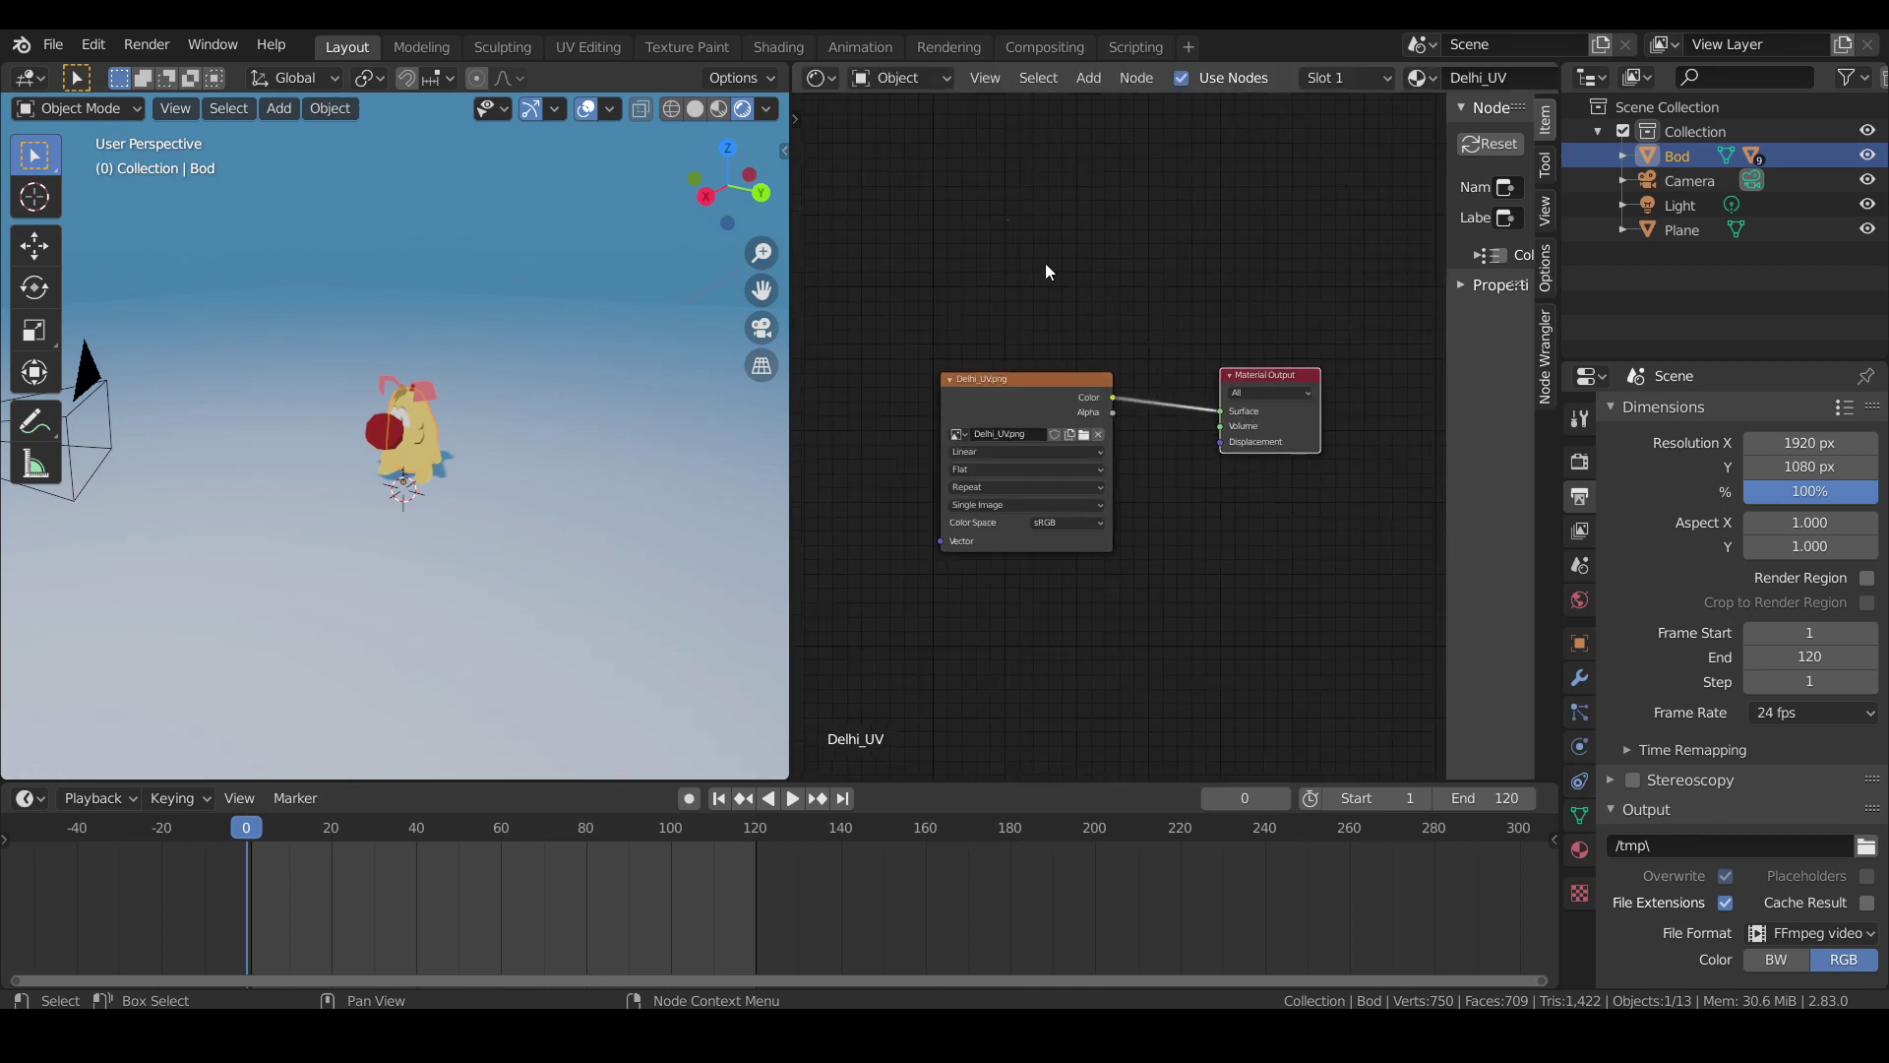
{"action": "left_click_drag", "start_coordinate": [868, 259], "coordinate": [1331, 633]}
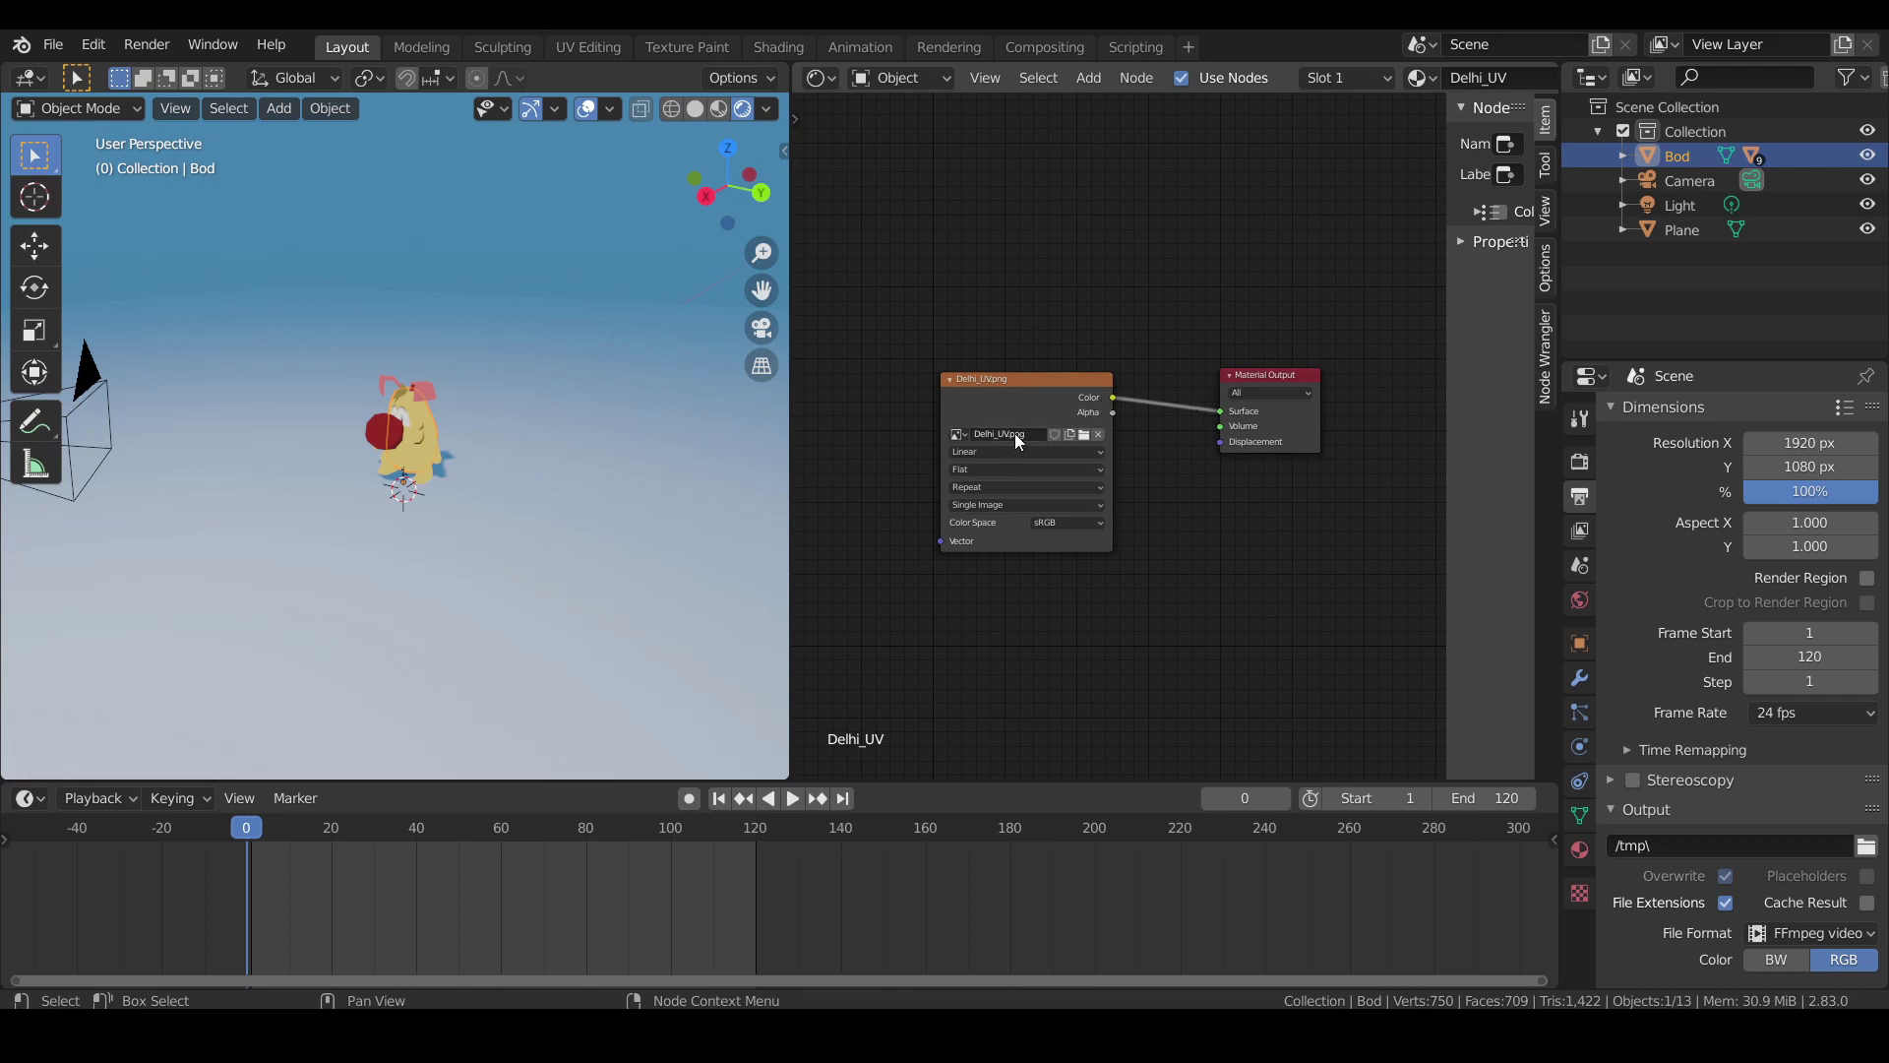
Load Cafeteria_UV.png into the Image Texture node so the dog's body turns orange.
{"action": "left_click", "coordinate": [1084, 439]}
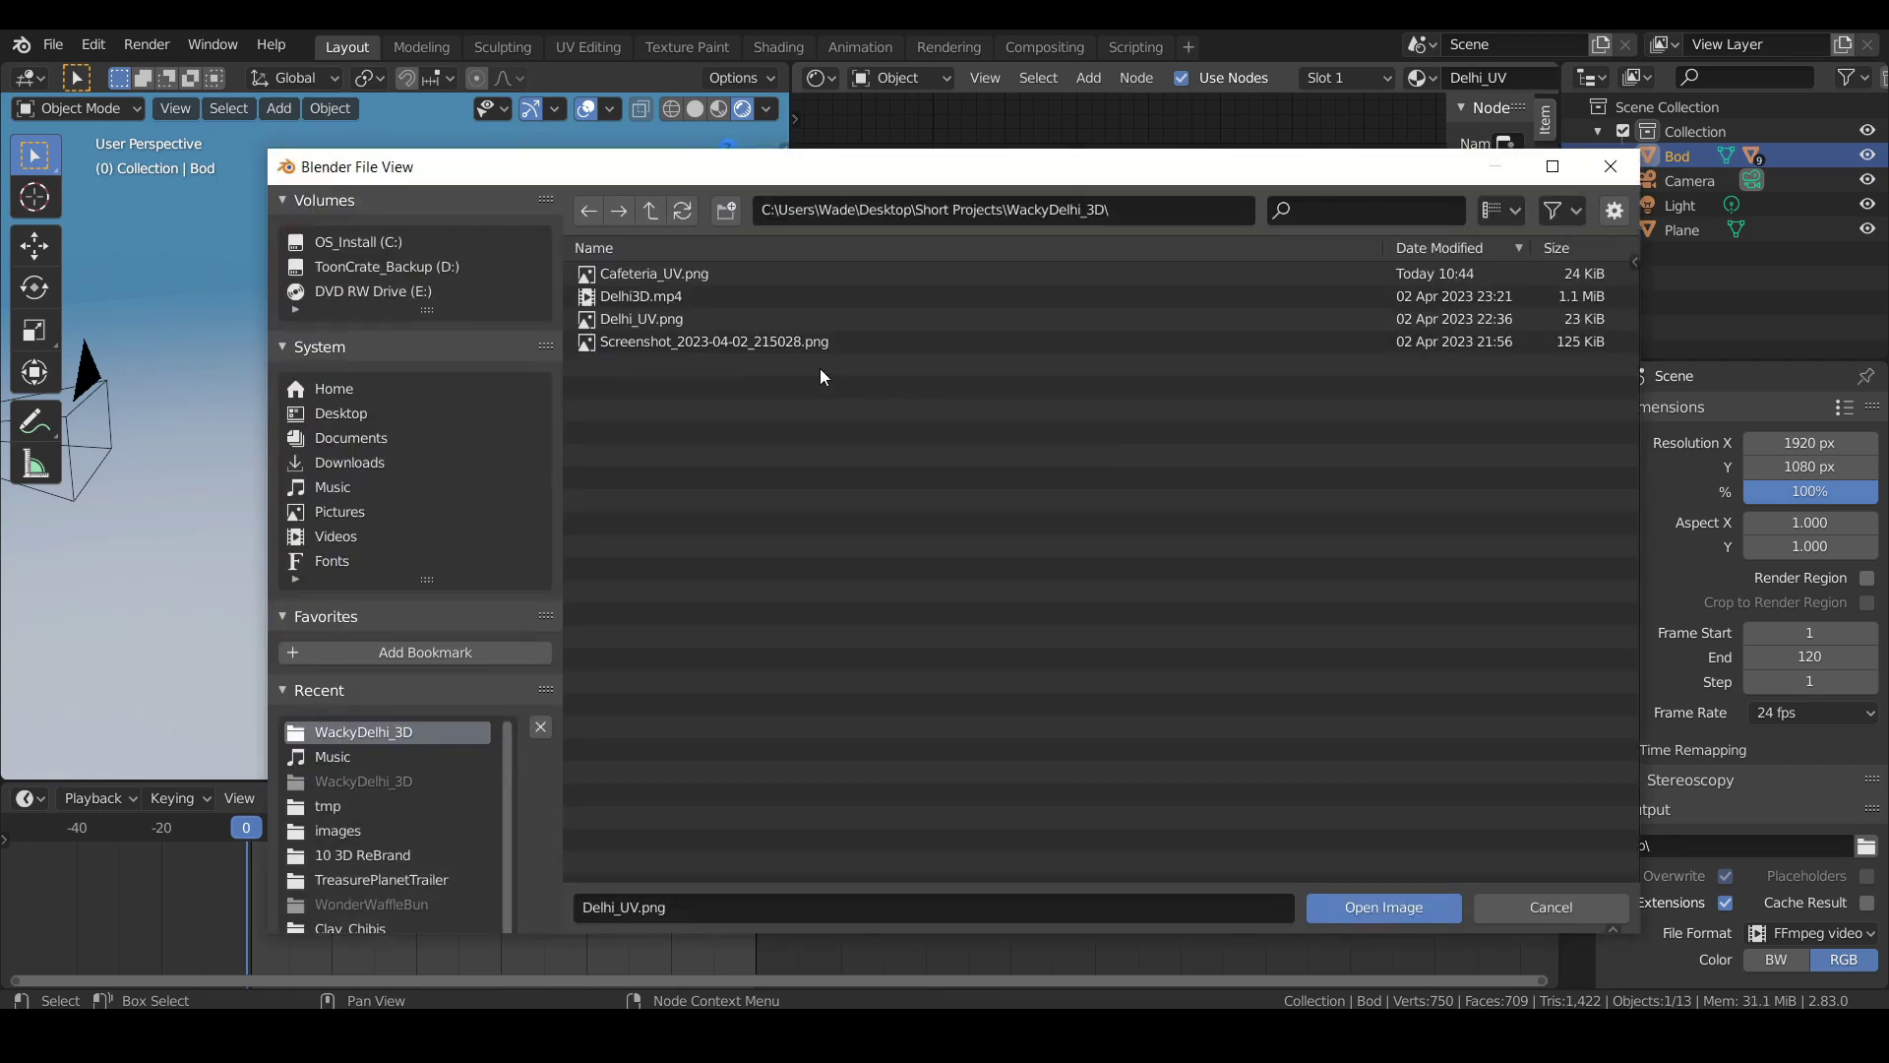
{"action": "double_click", "coordinate": [651, 275]}
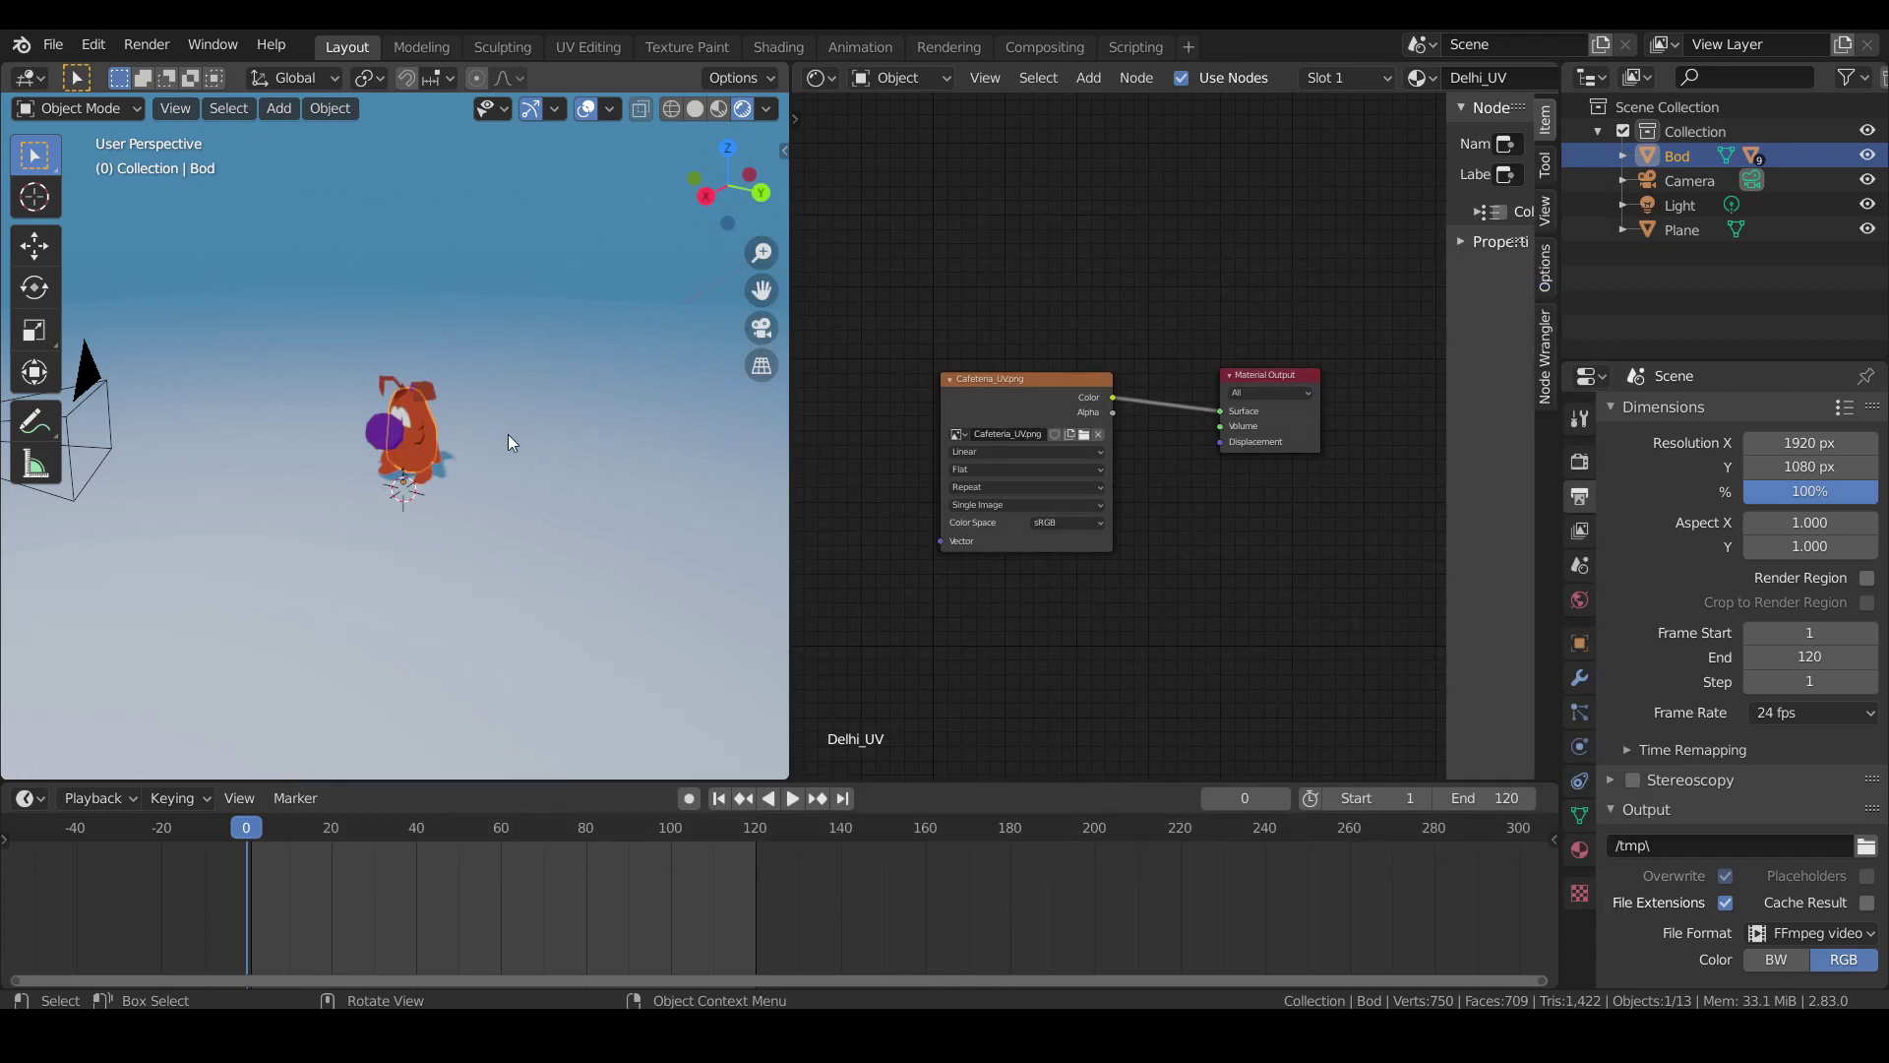
{"action": "left_click", "coordinate": [508, 435]}
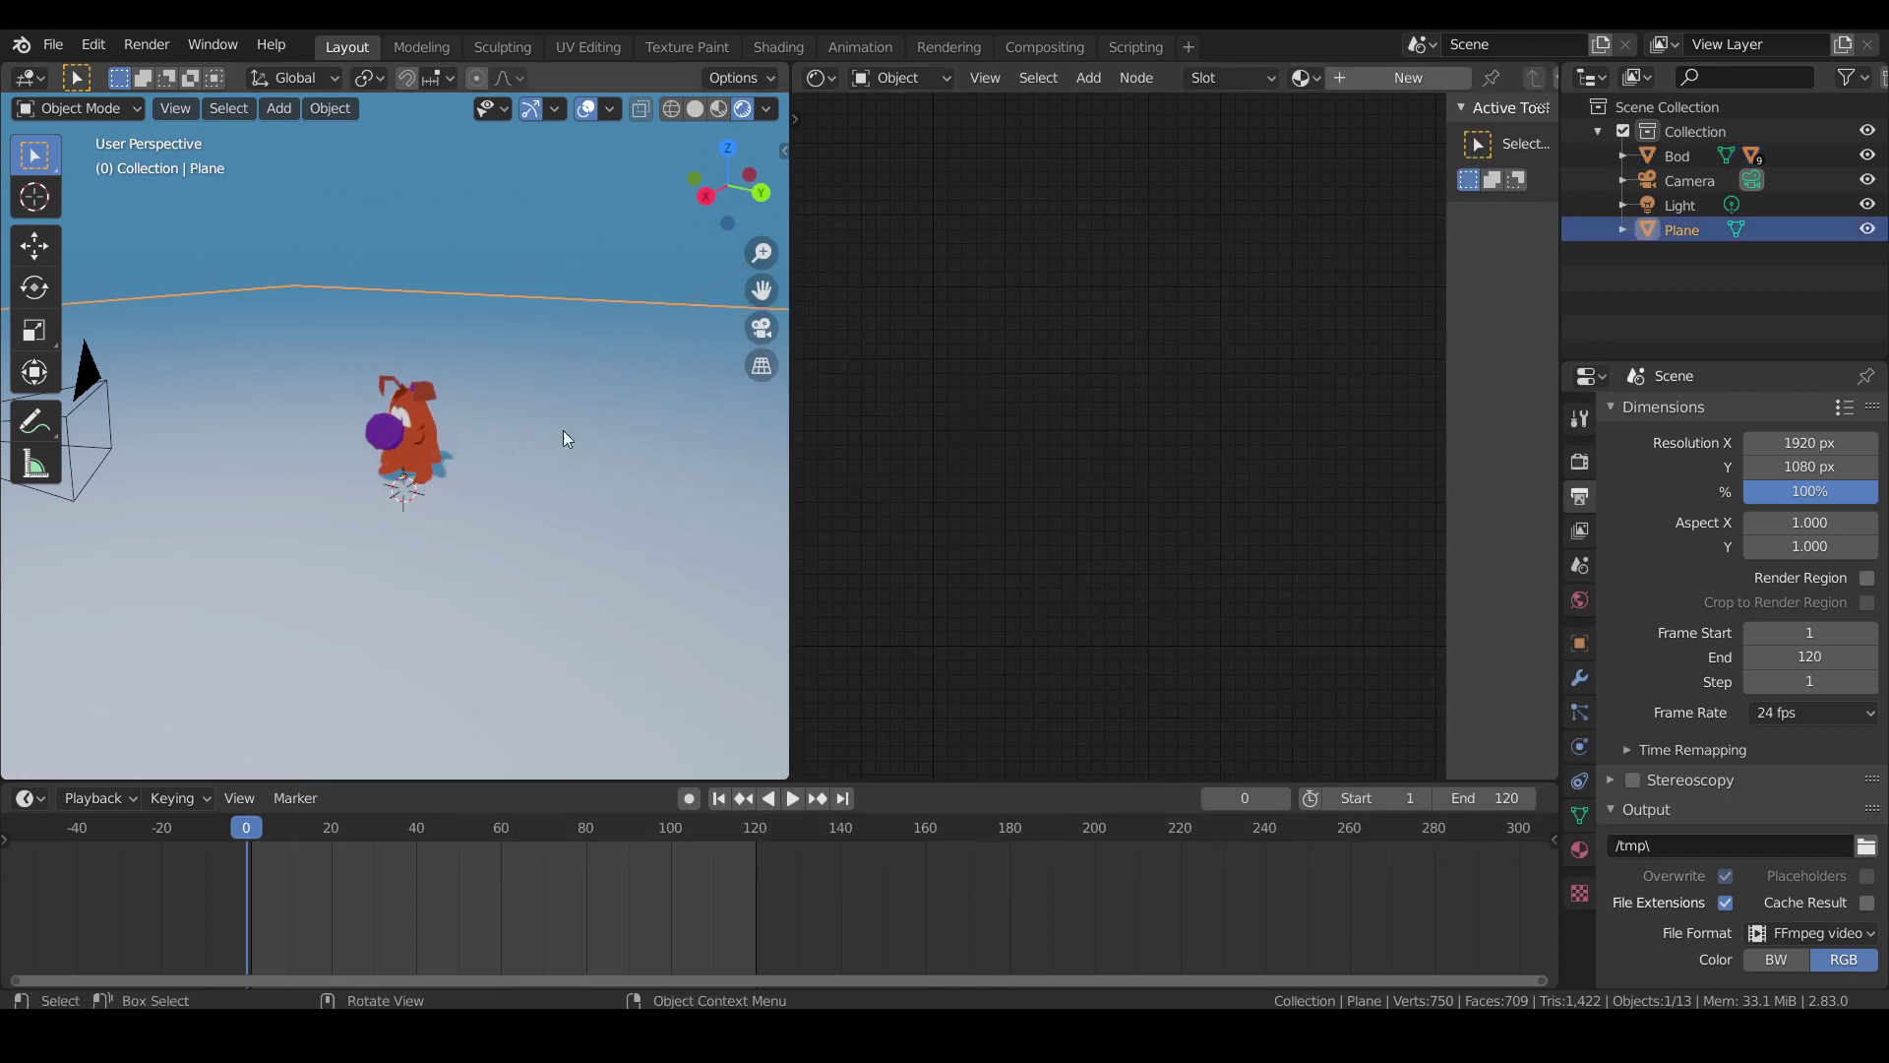
Join the Shader Editor into the 3D viewport, leaving one full-width viewport.
{"action": "right_click", "coordinate": [790, 292]}
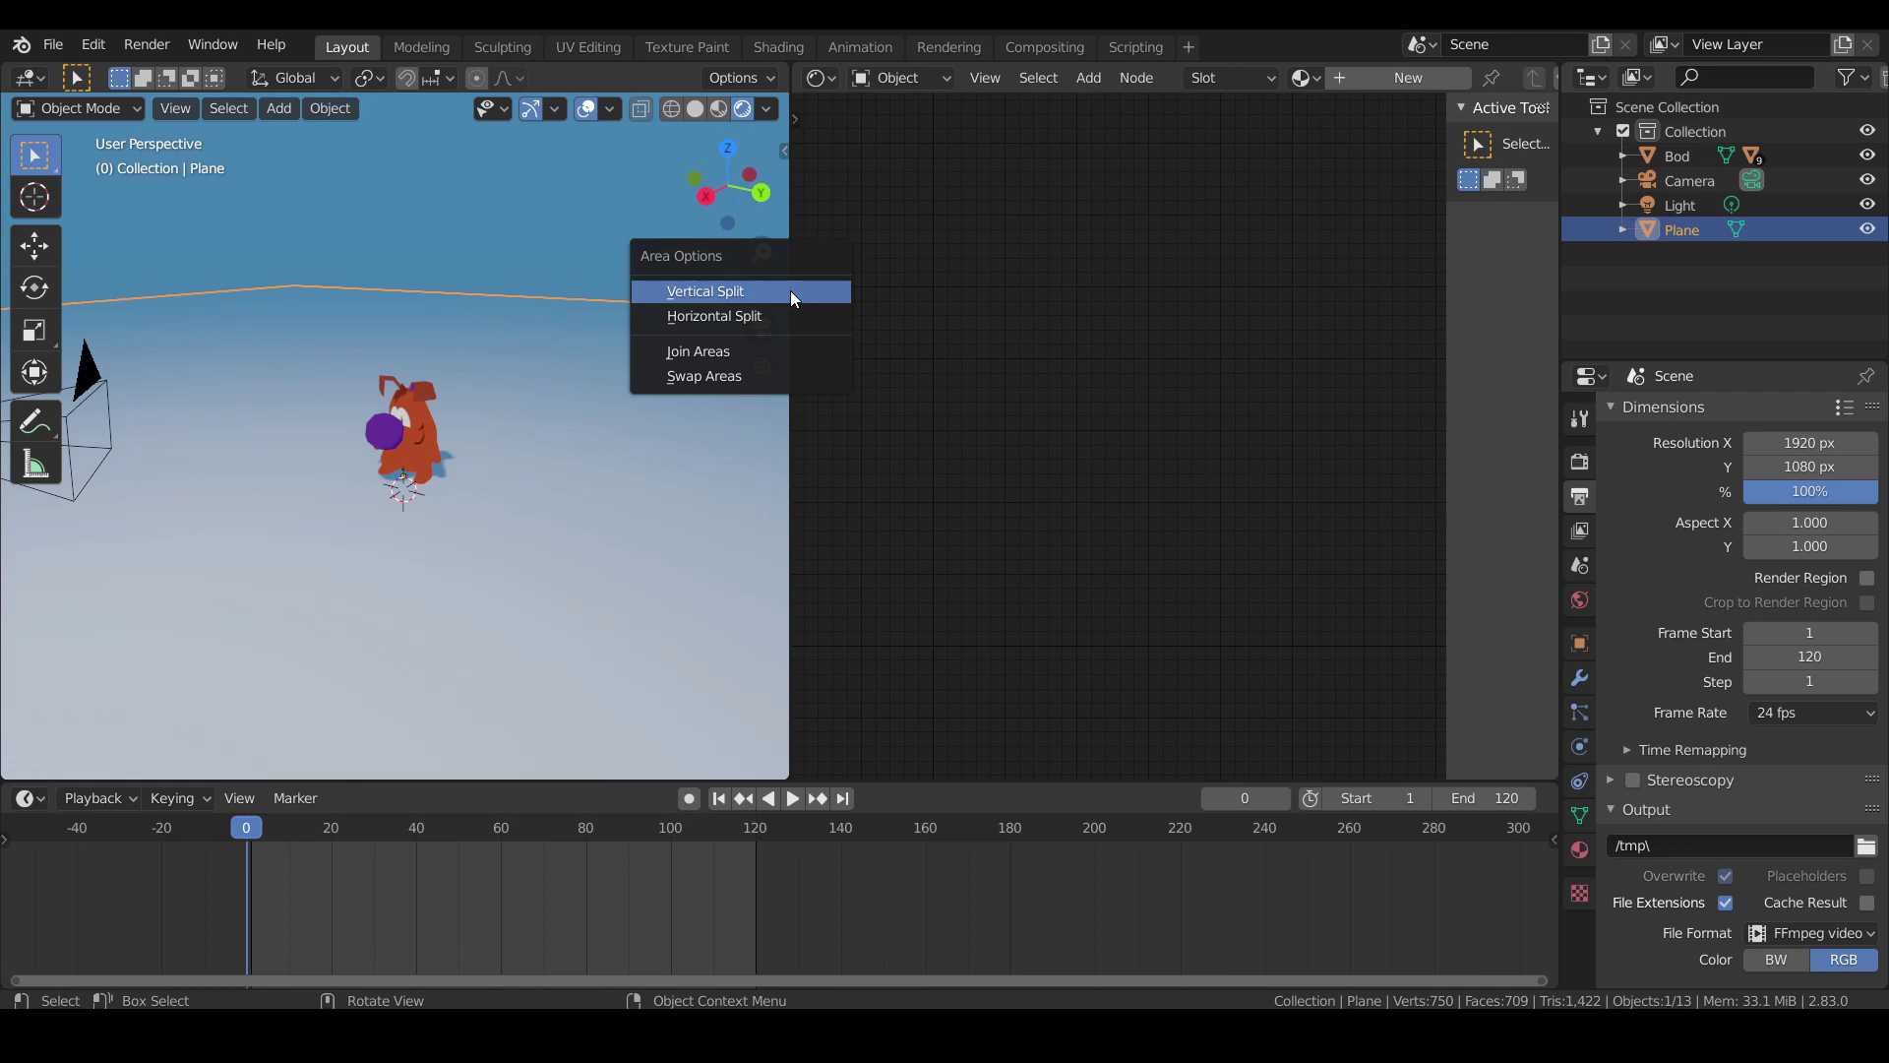
{"action": "left_click", "coordinate": [716, 349]}
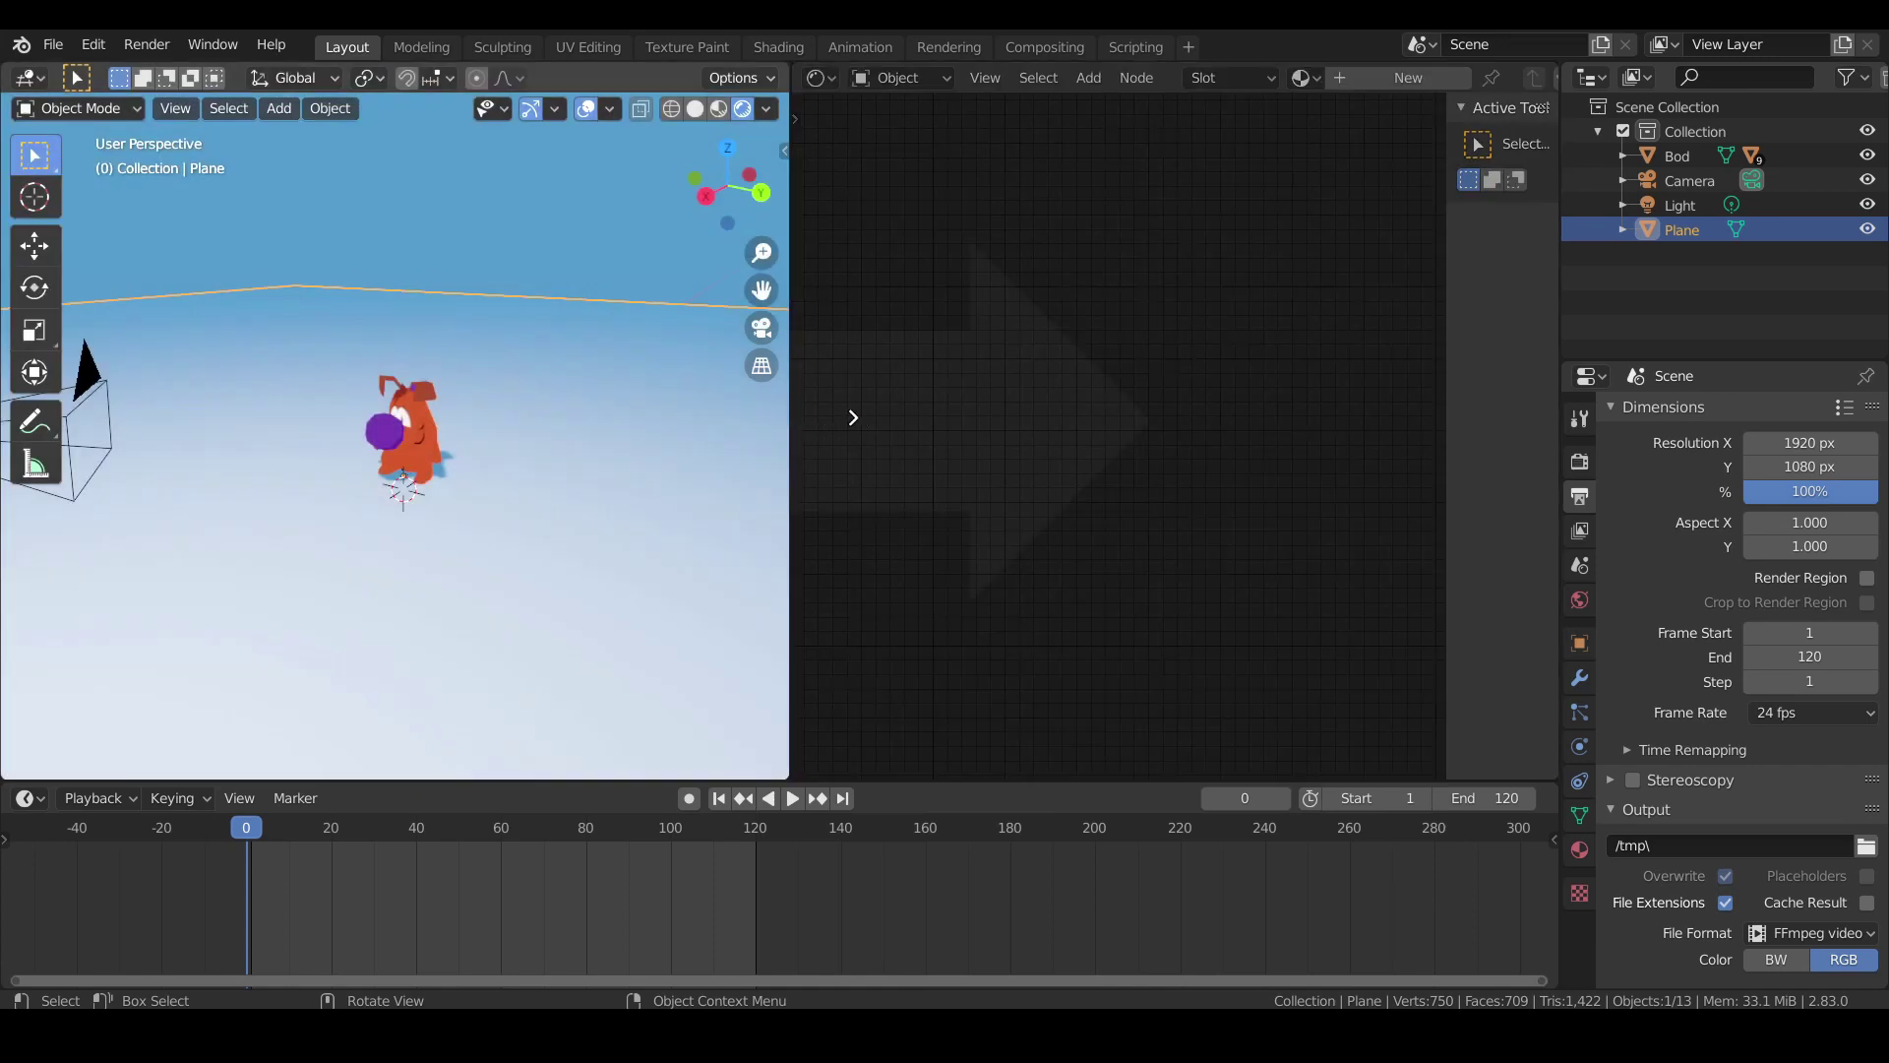
{"action": "left_click", "coordinate": [854, 418]}
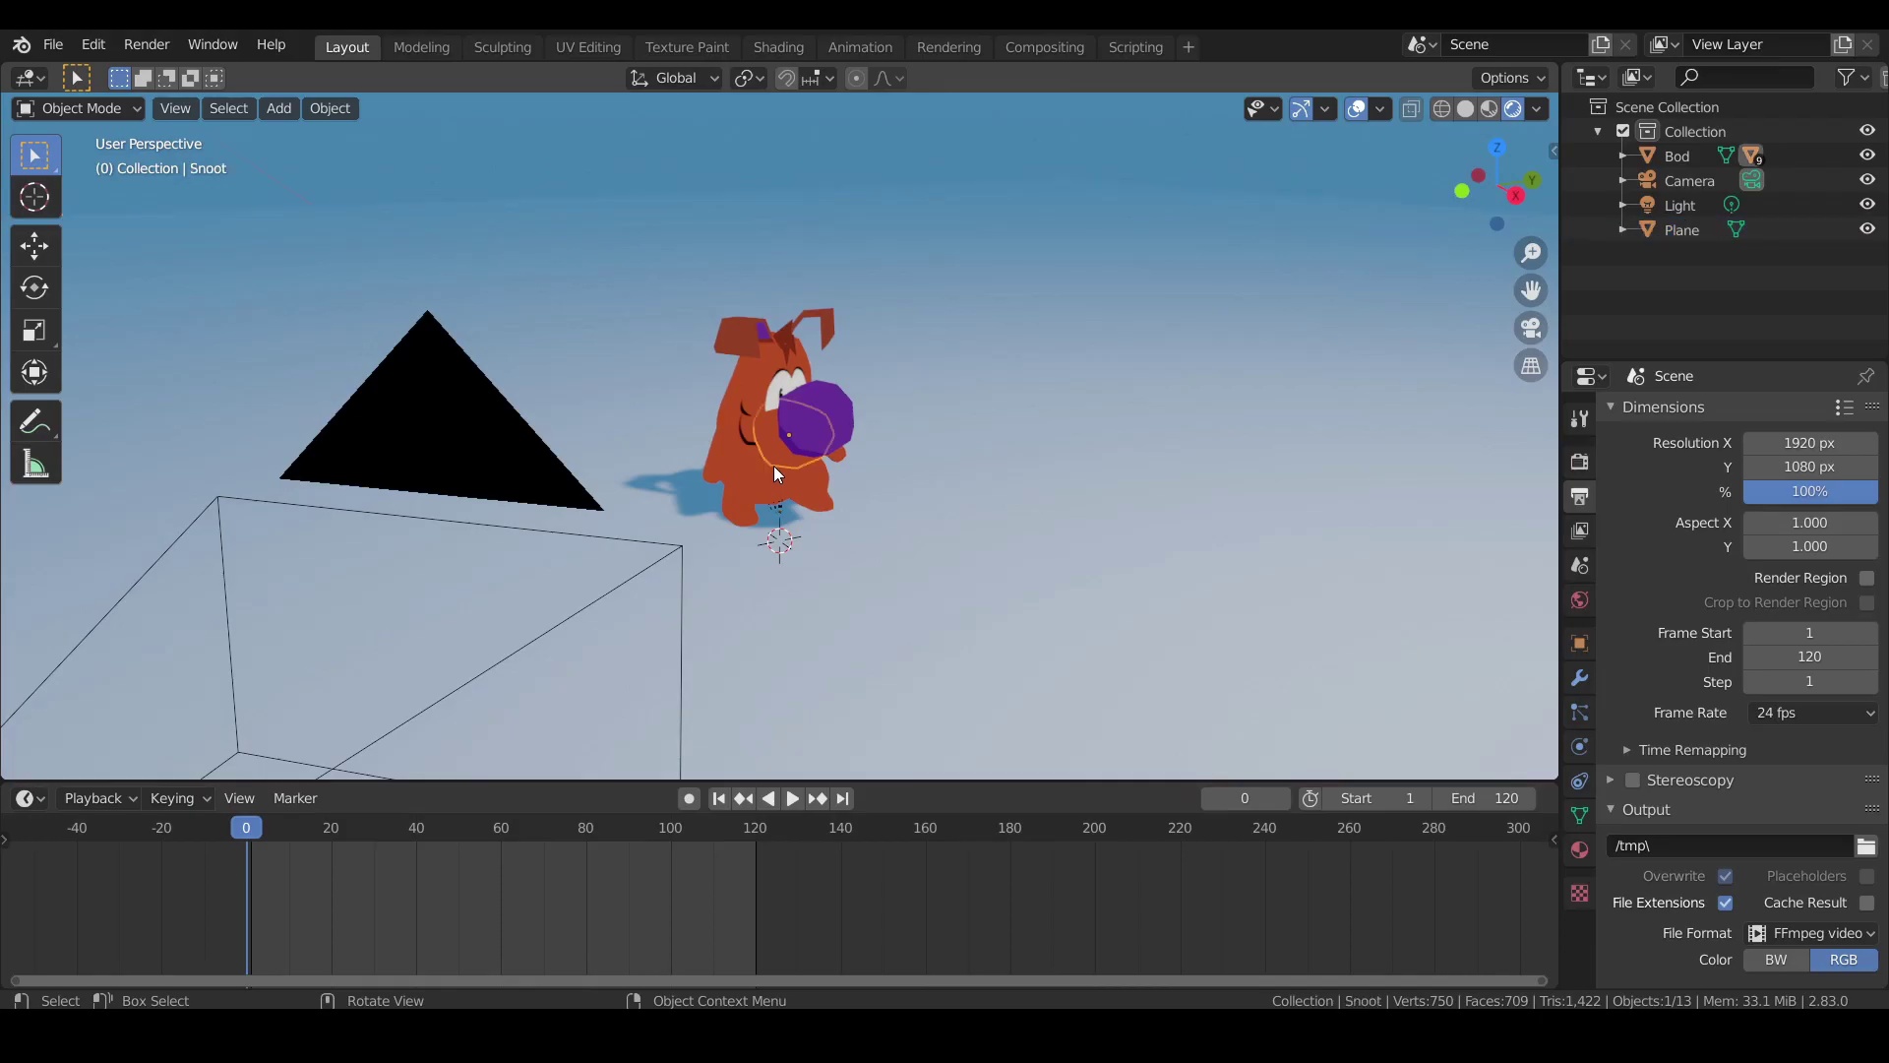
Orbit and zoom in on the dog, select Bod, and try a G move then cancel it.
{"action": "middle_click_drag", "start_coordinate": [773, 465], "coordinate": [858, 441]}
{"action": "scroll", "coordinate": [694, 455], "scroll_direction": "up", "scroll_amount": 3}
{"action": "left_click", "coordinate": [728, 388]}
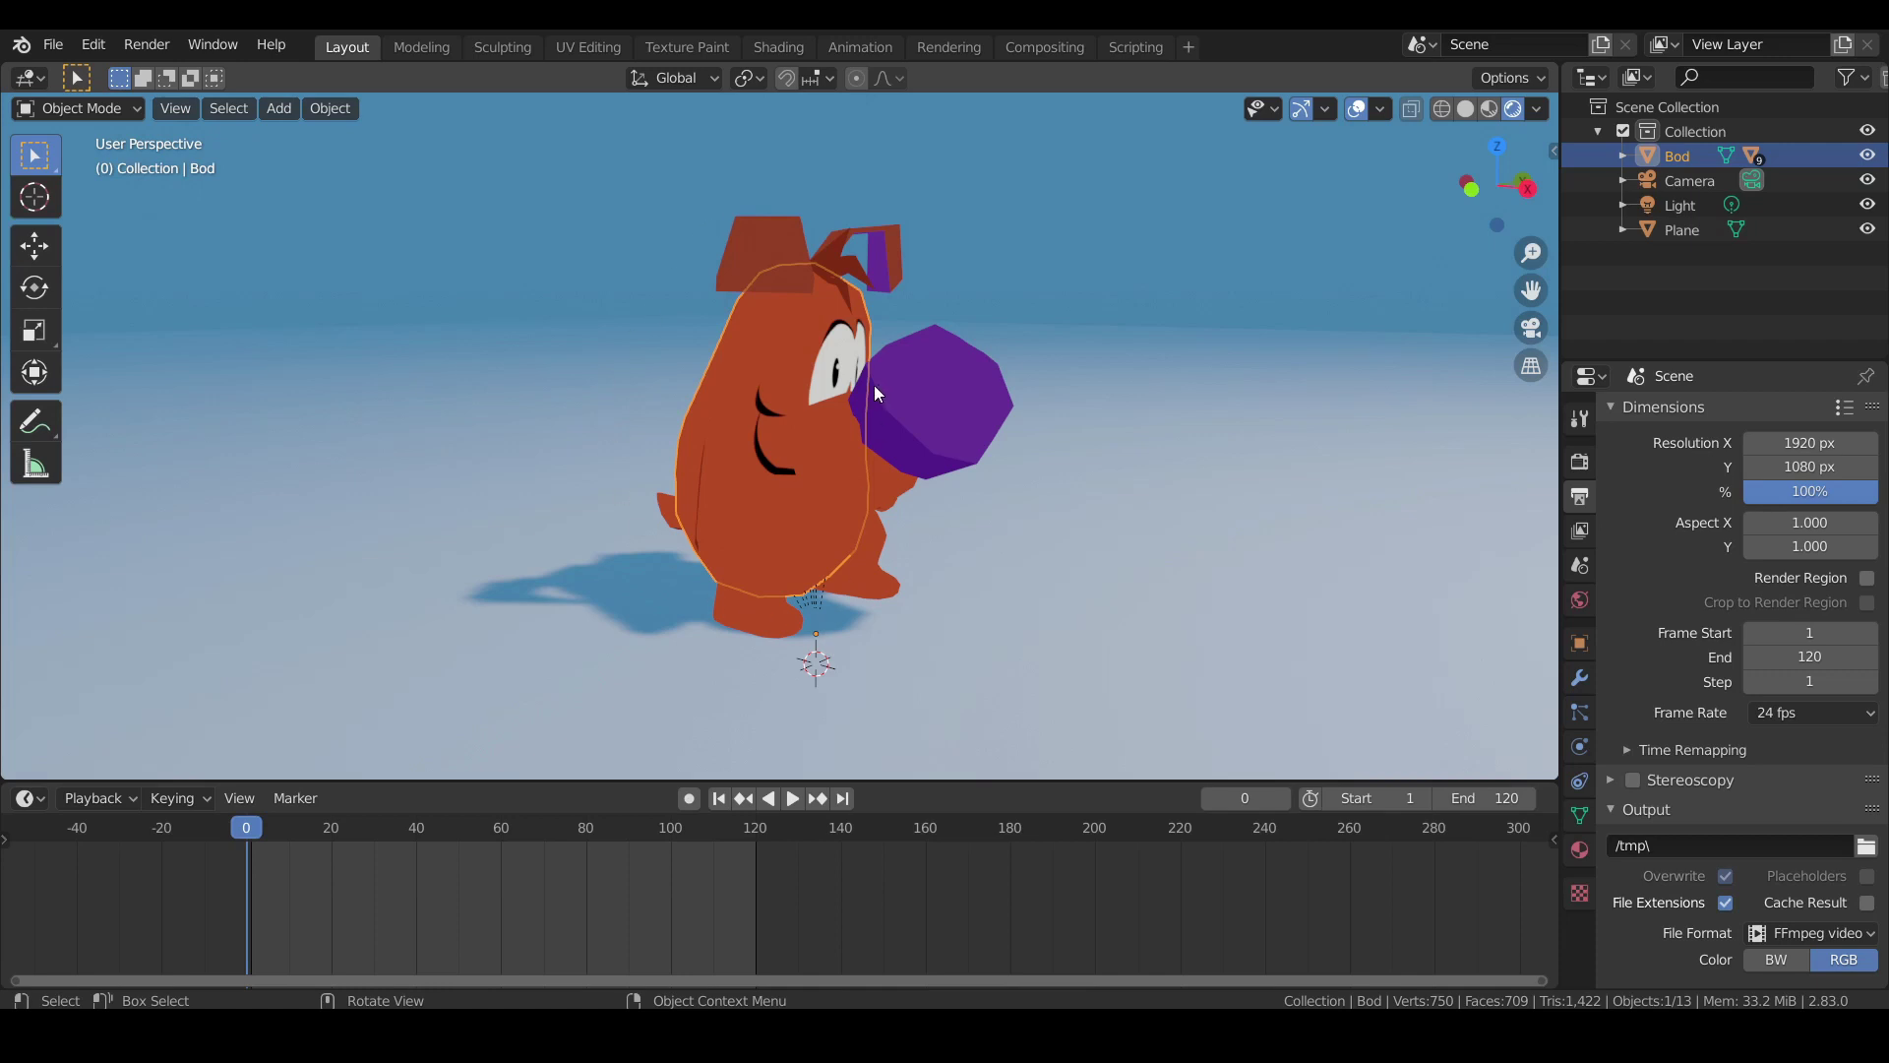
{"action": "key", "text": "g"}
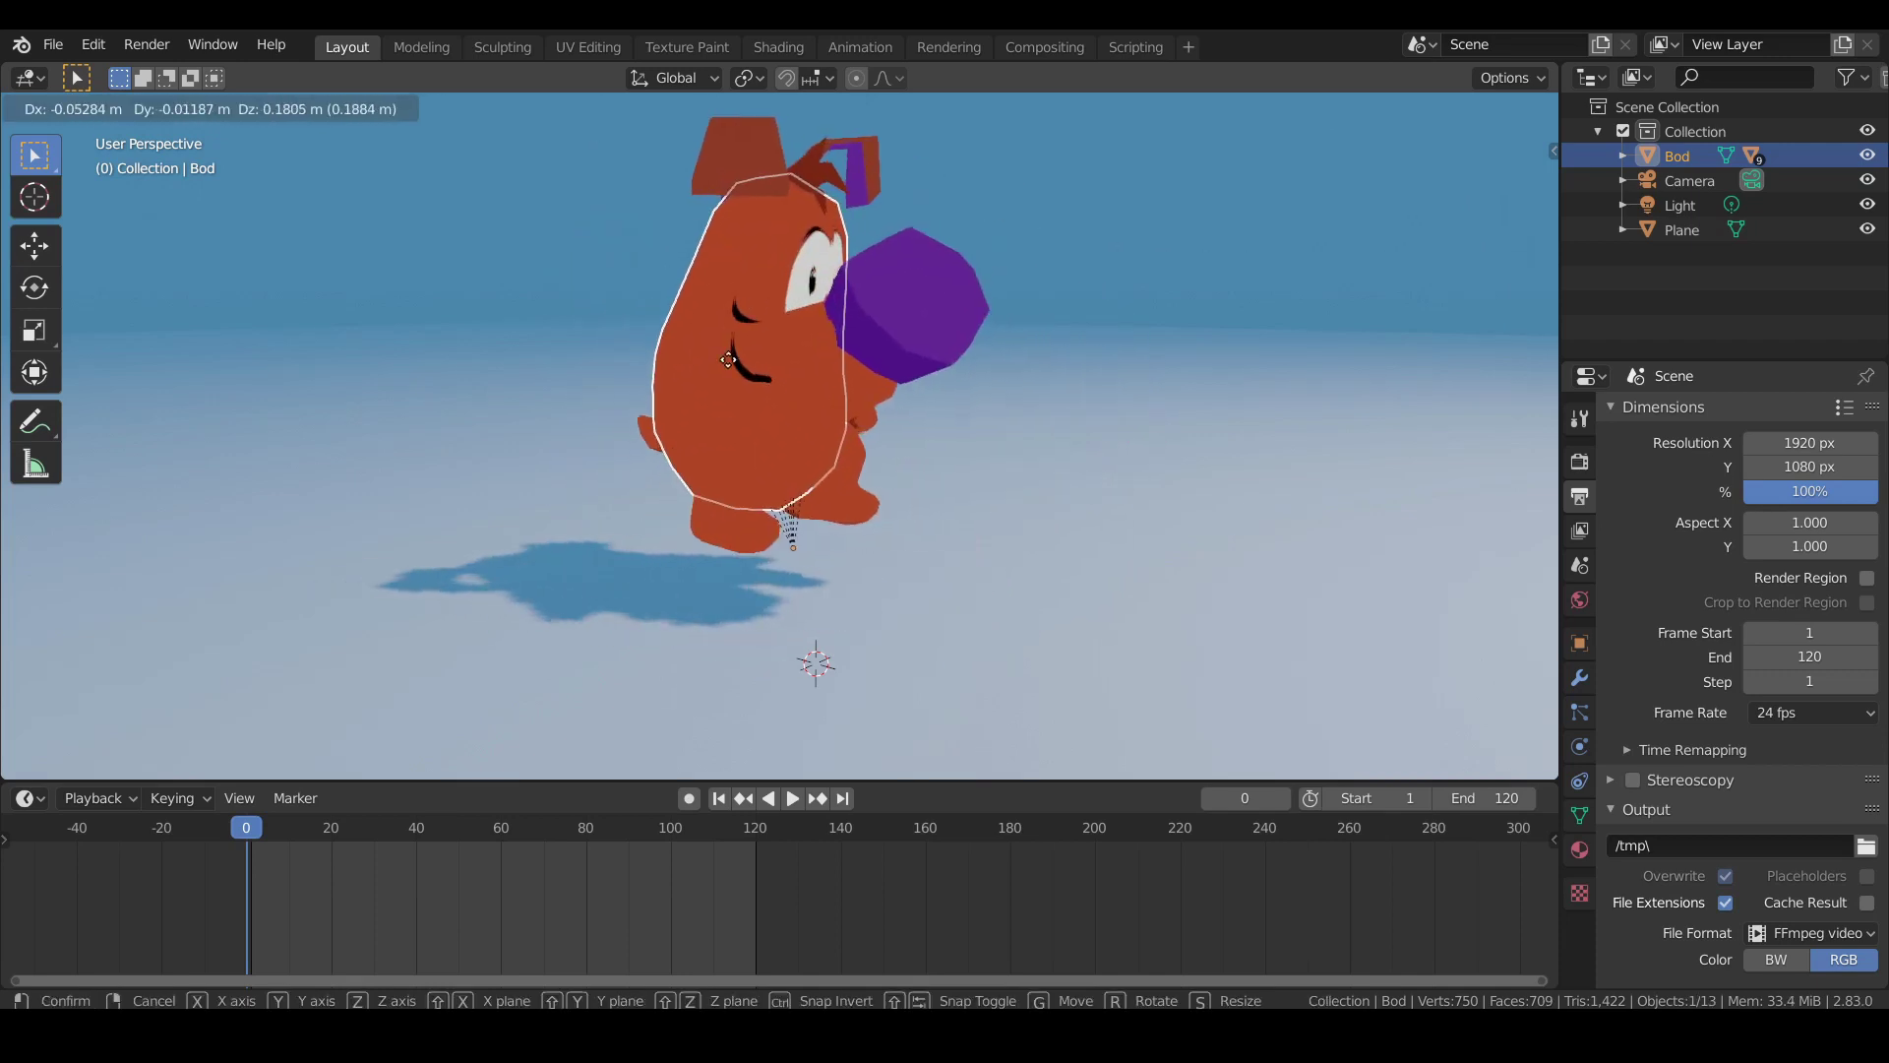
{"action": "key", "text": "Escape"}
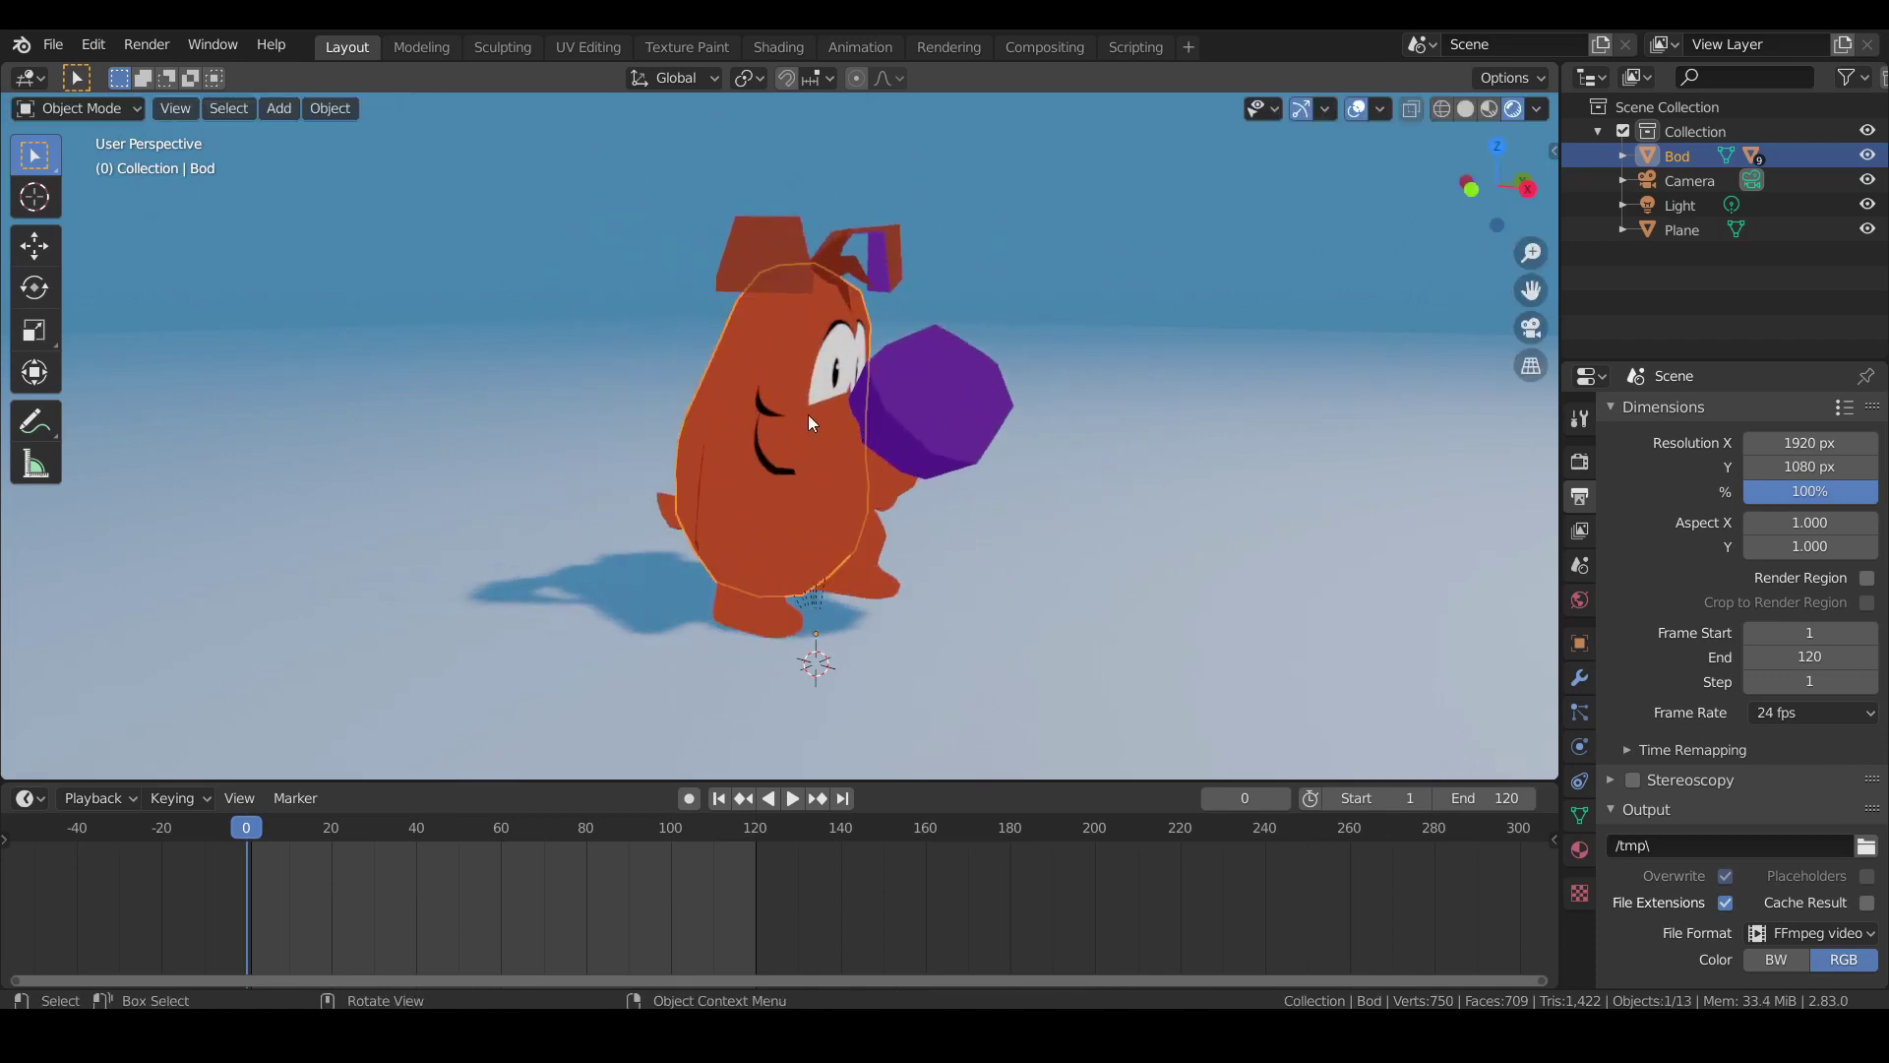
Reselect the Bod body mesh and start moving it with G.
{"action": "left_click", "coordinate": [824, 445], "text": "shift"}
{"action": "left_click", "coordinate": [780, 314]}
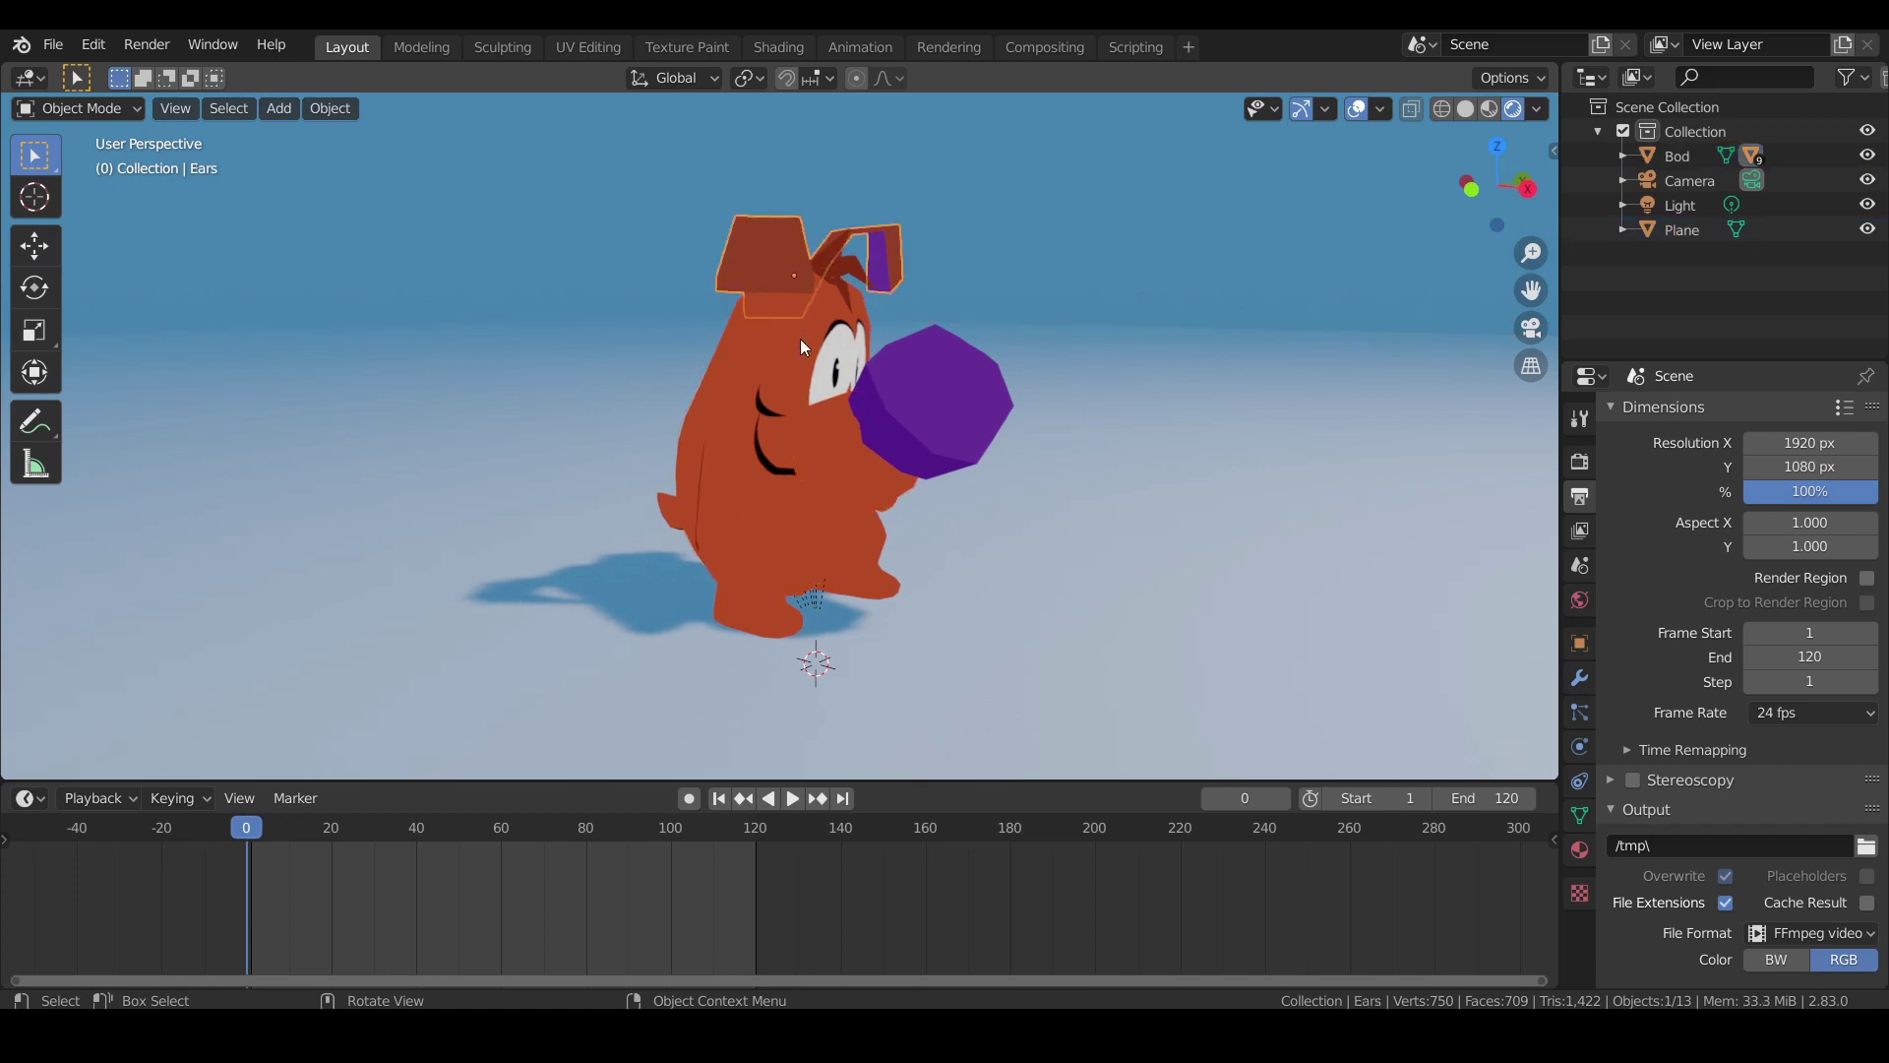
{"action": "left_click", "coordinate": [800, 340]}
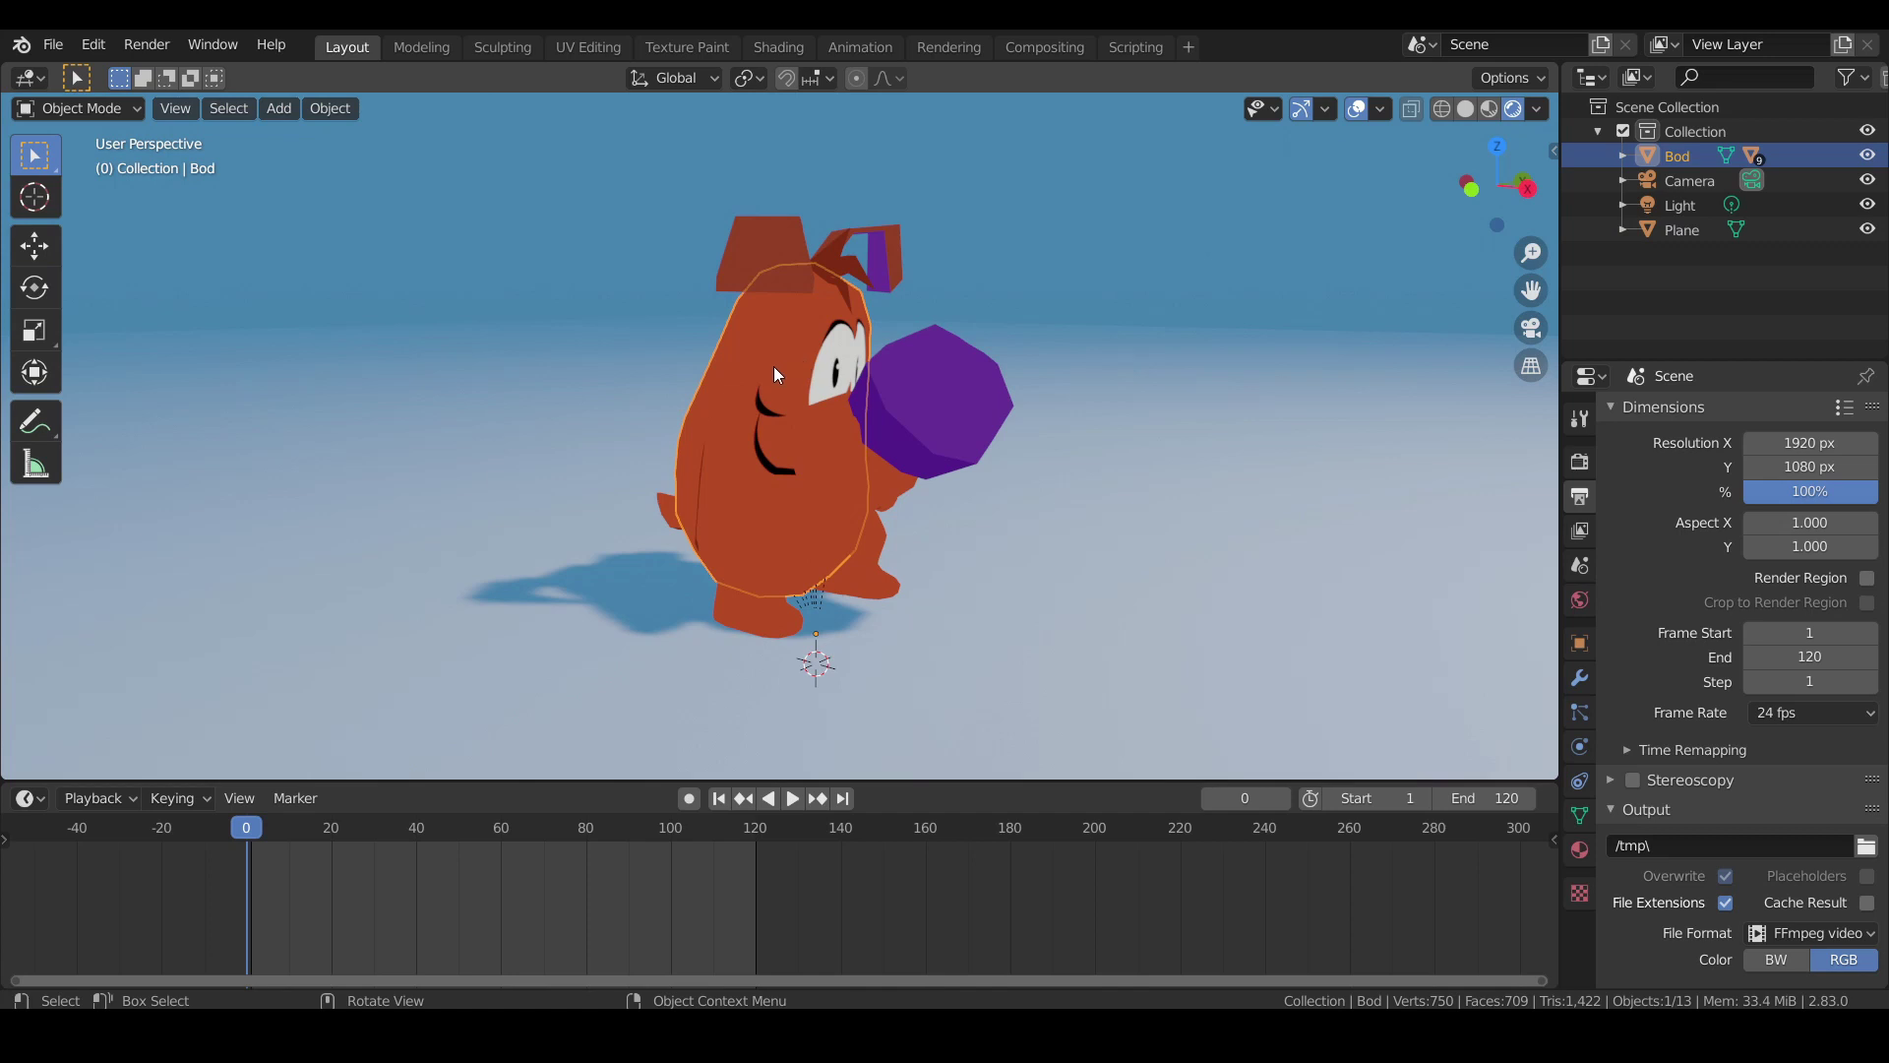
{"action": "left_click", "coordinate": [776, 359]}
{"action": "left_click", "coordinate": [777, 337]}
{"action": "key", "text": "g"}
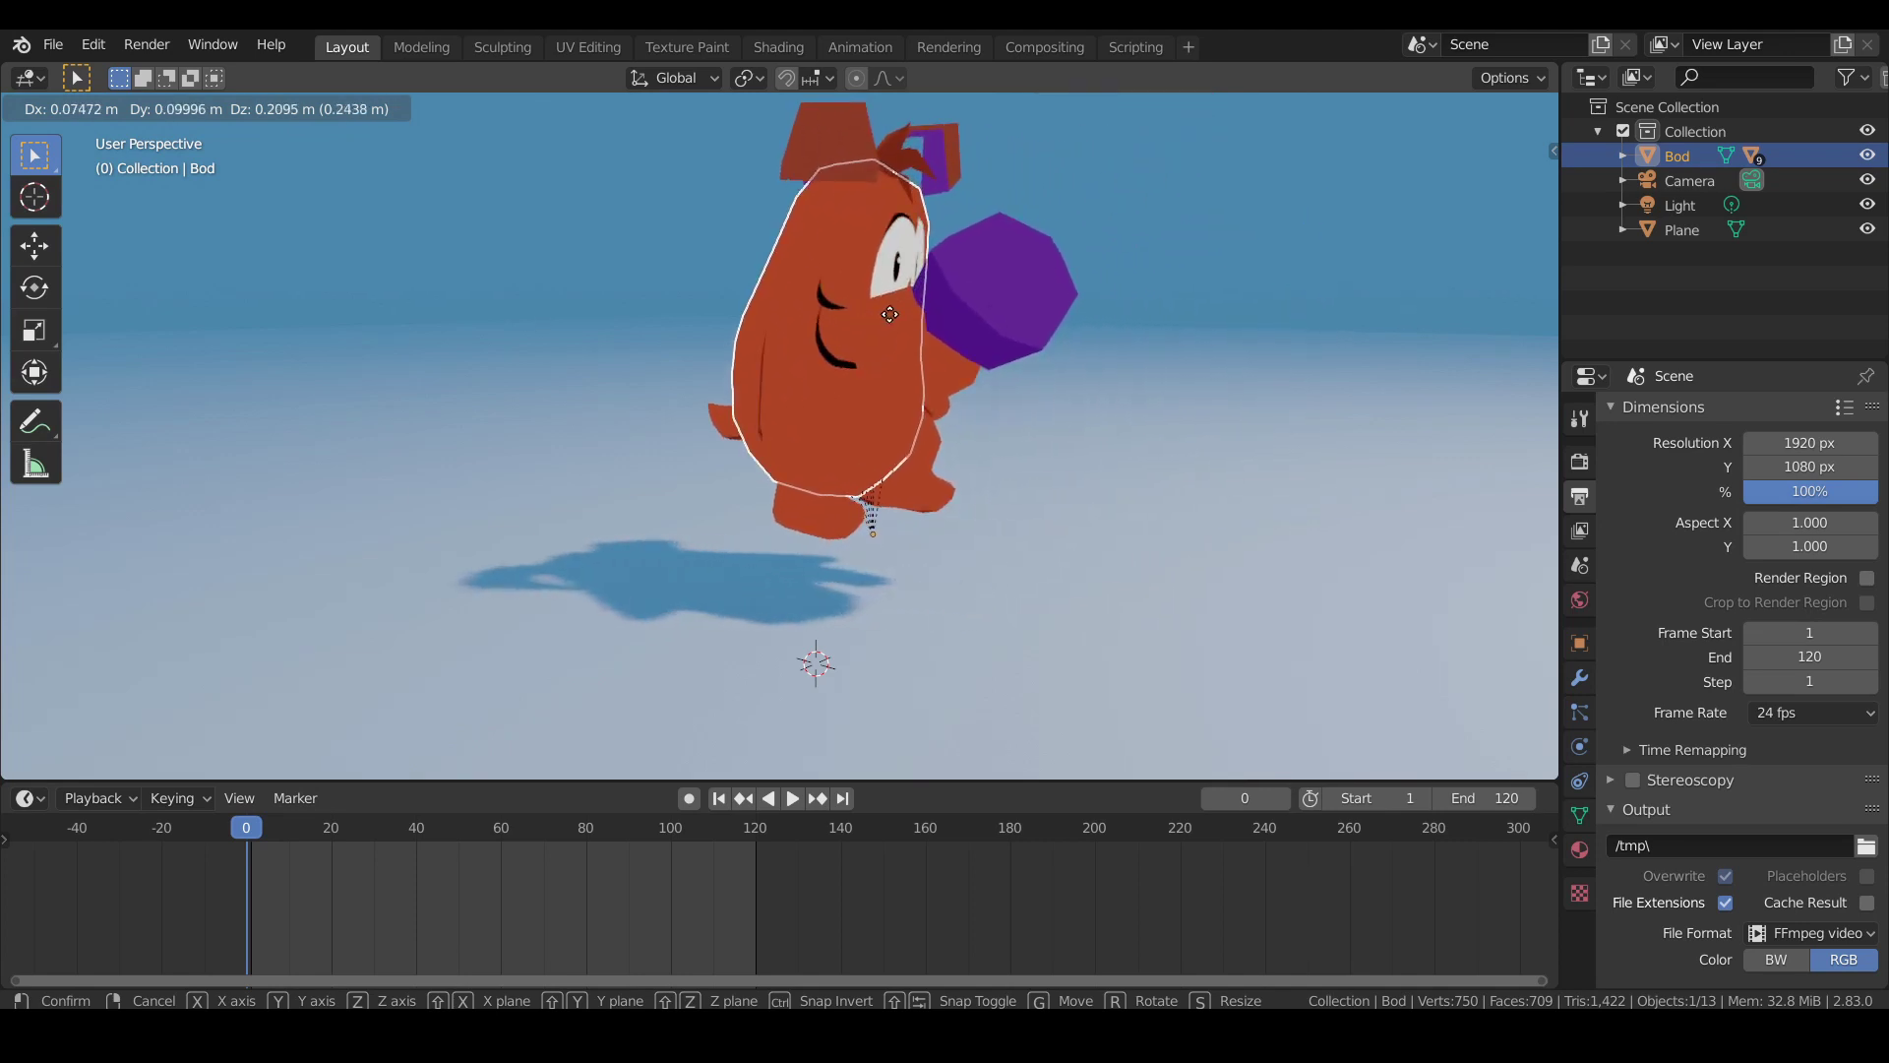
{"action": "key", "text": "x"}
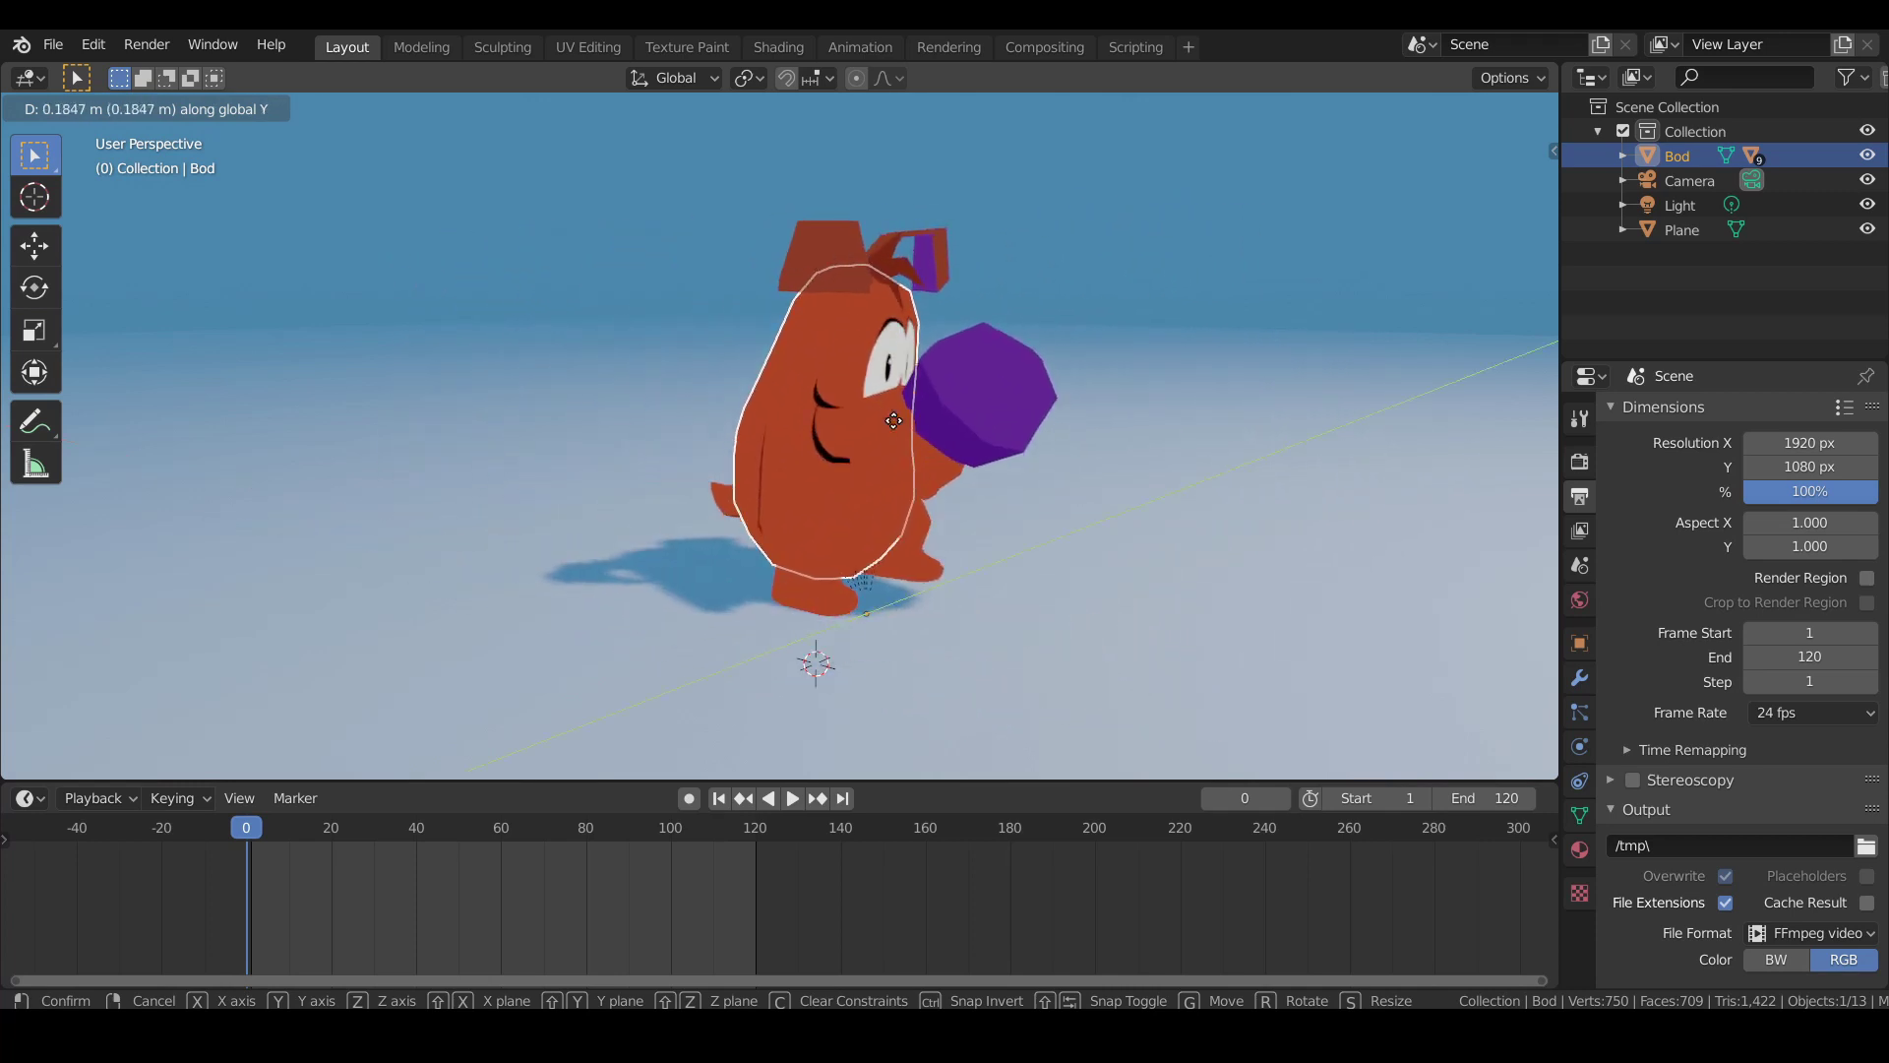
{"action": "key", "text": "y"}
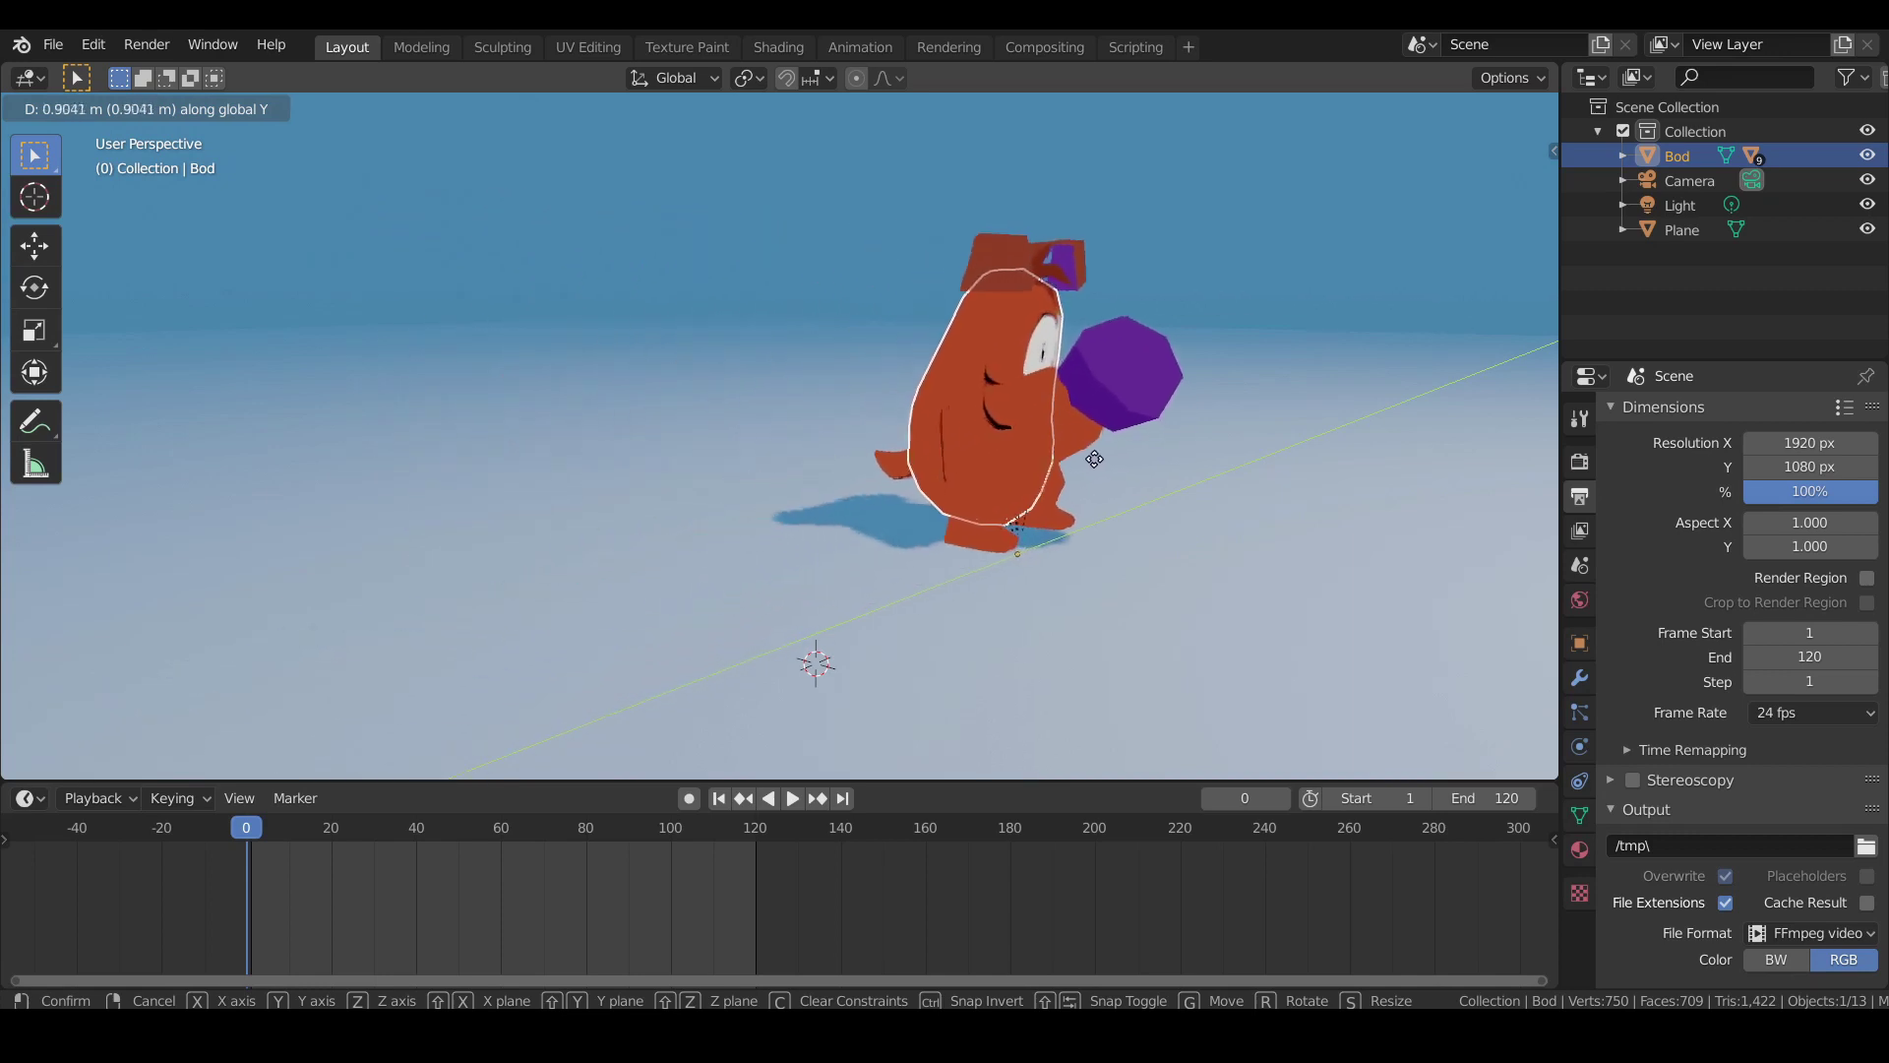
{"action": "key", "text": "z"}
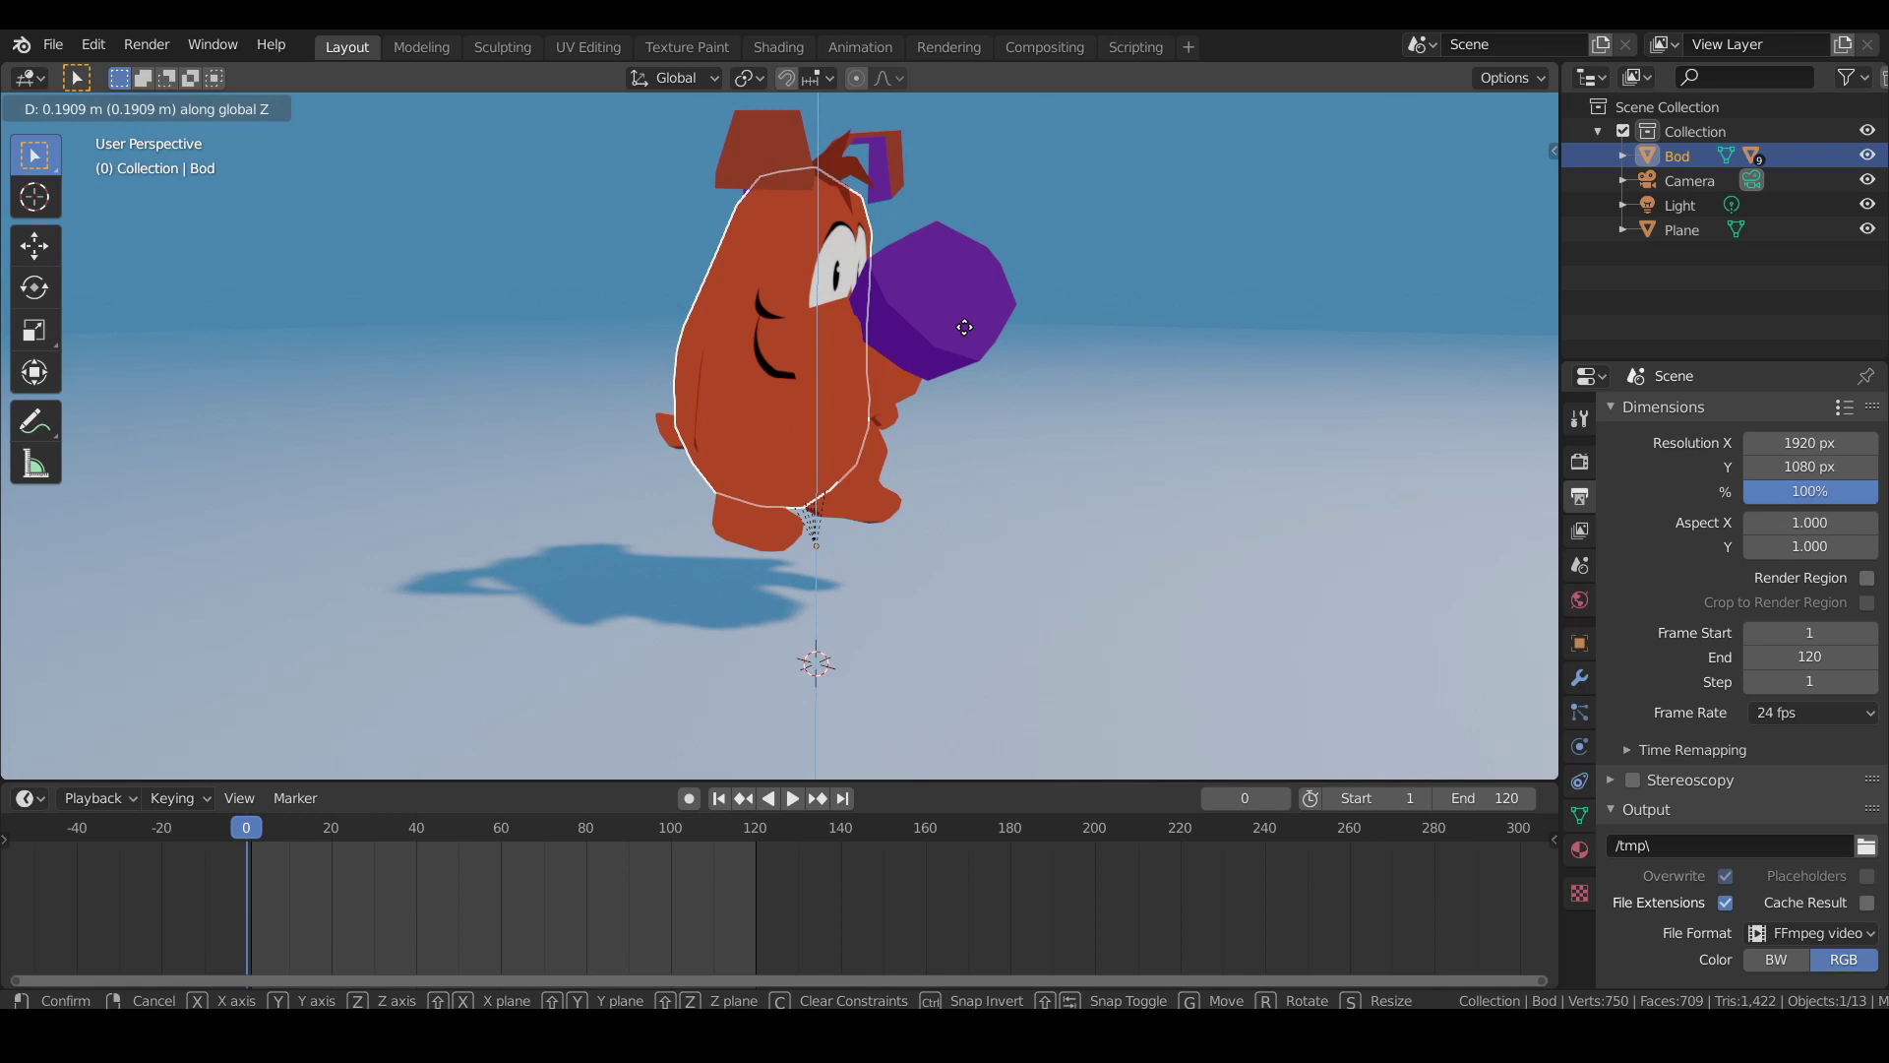
{"action": "key", "text": "x"}
{"action": "key", "text": "x"}
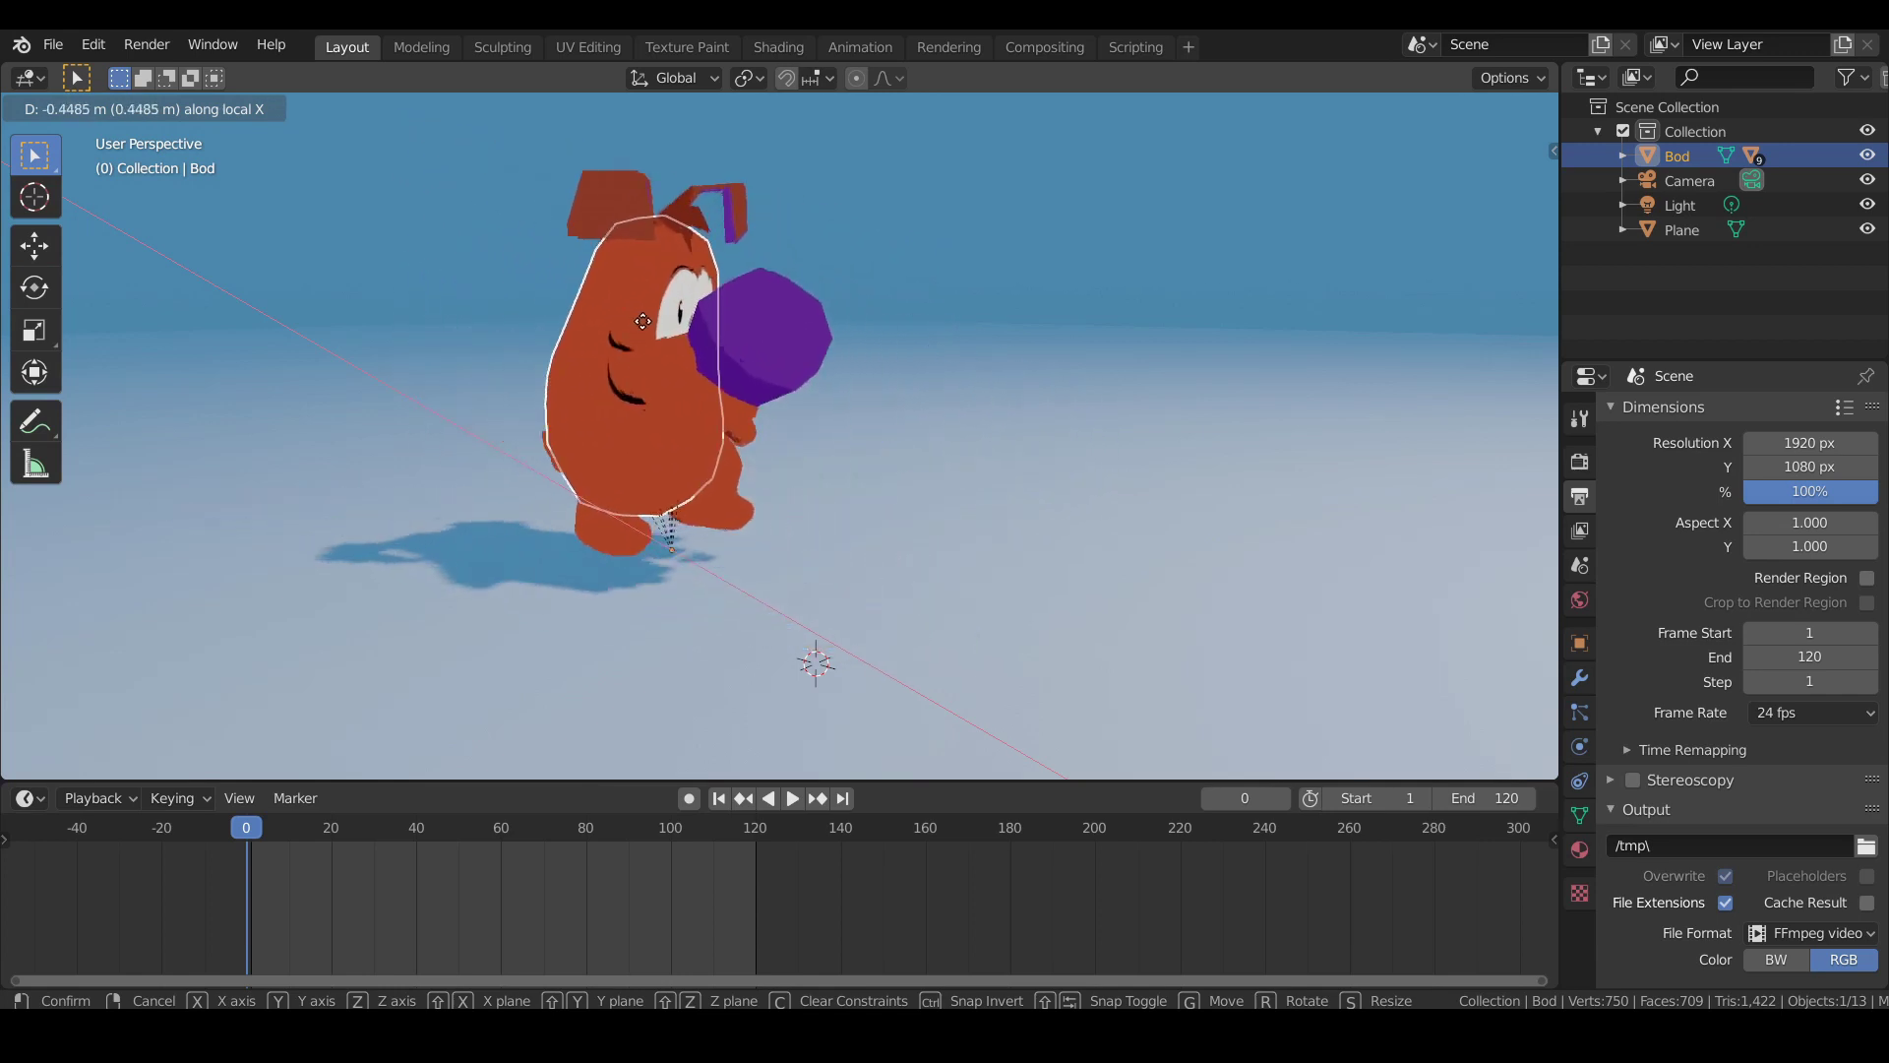
{"action": "key", "text": "z"}
{"action": "key", "text": "z"}
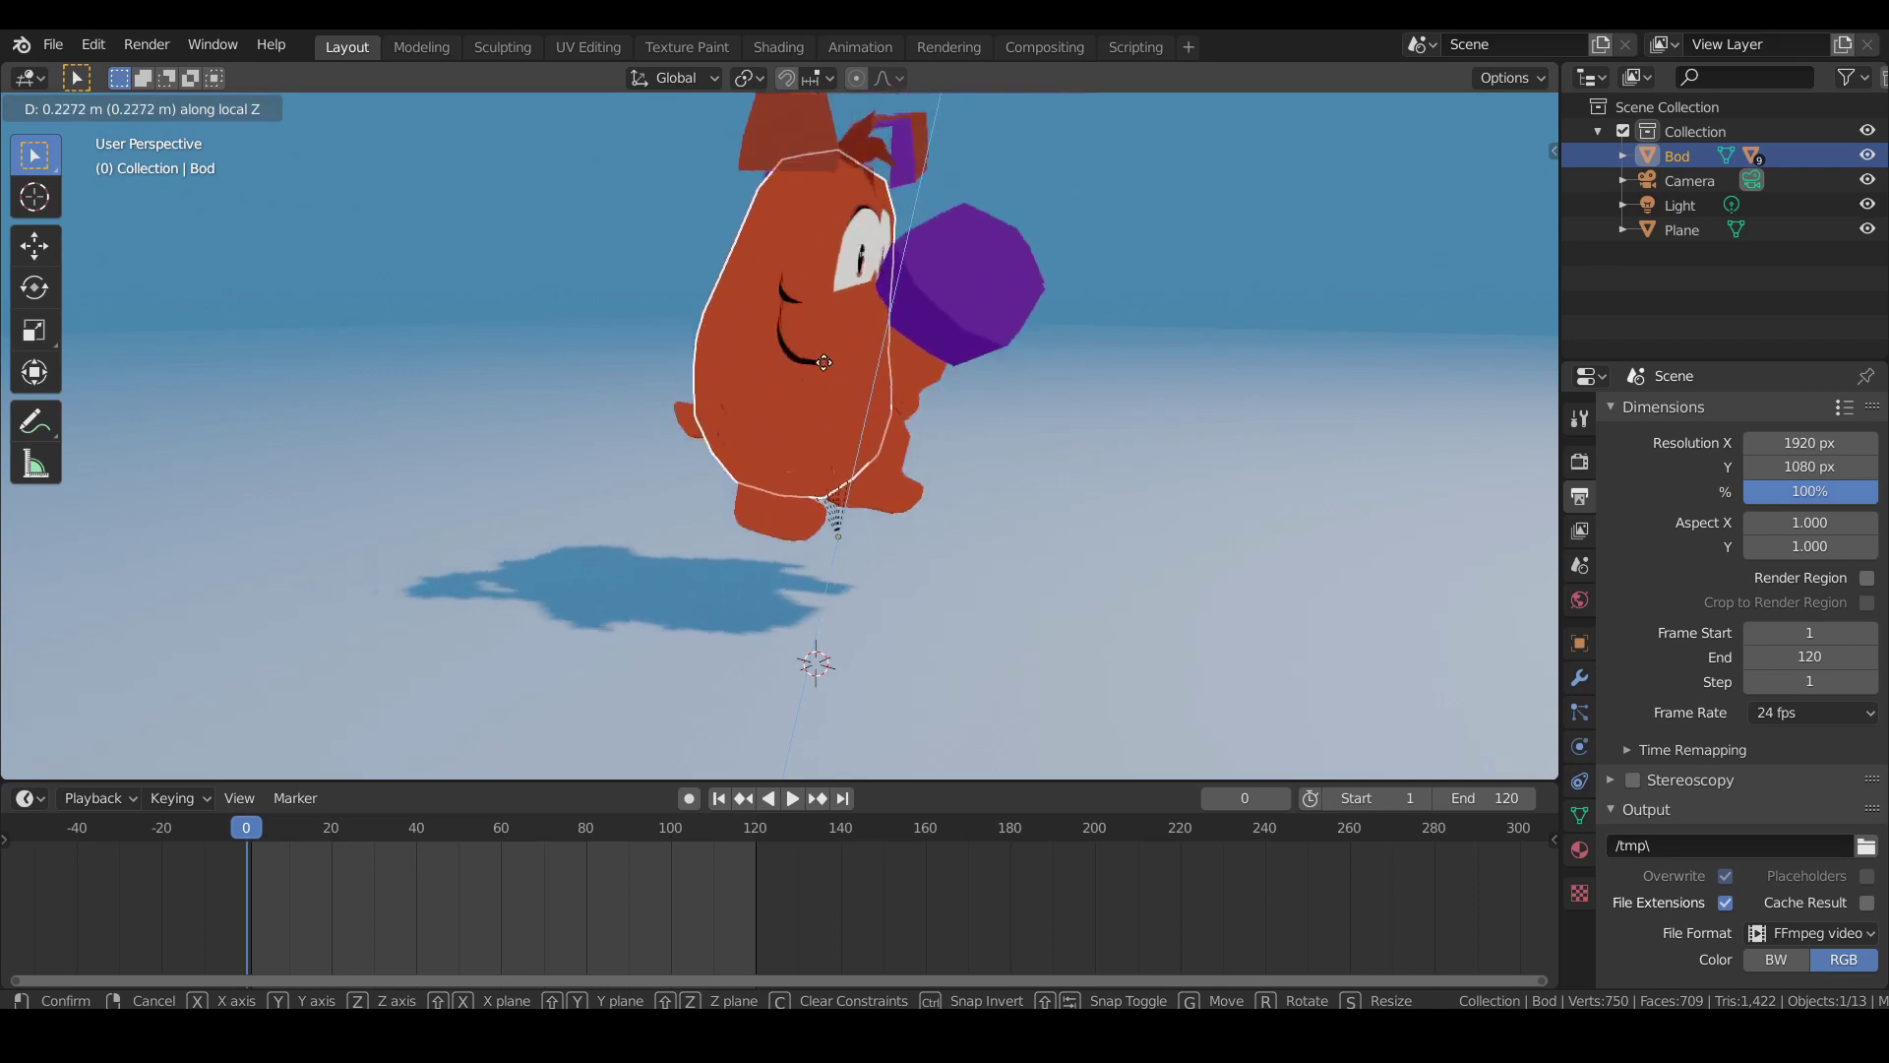
{"action": "key", "text": "y"}
{"action": "key", "text": "y"}
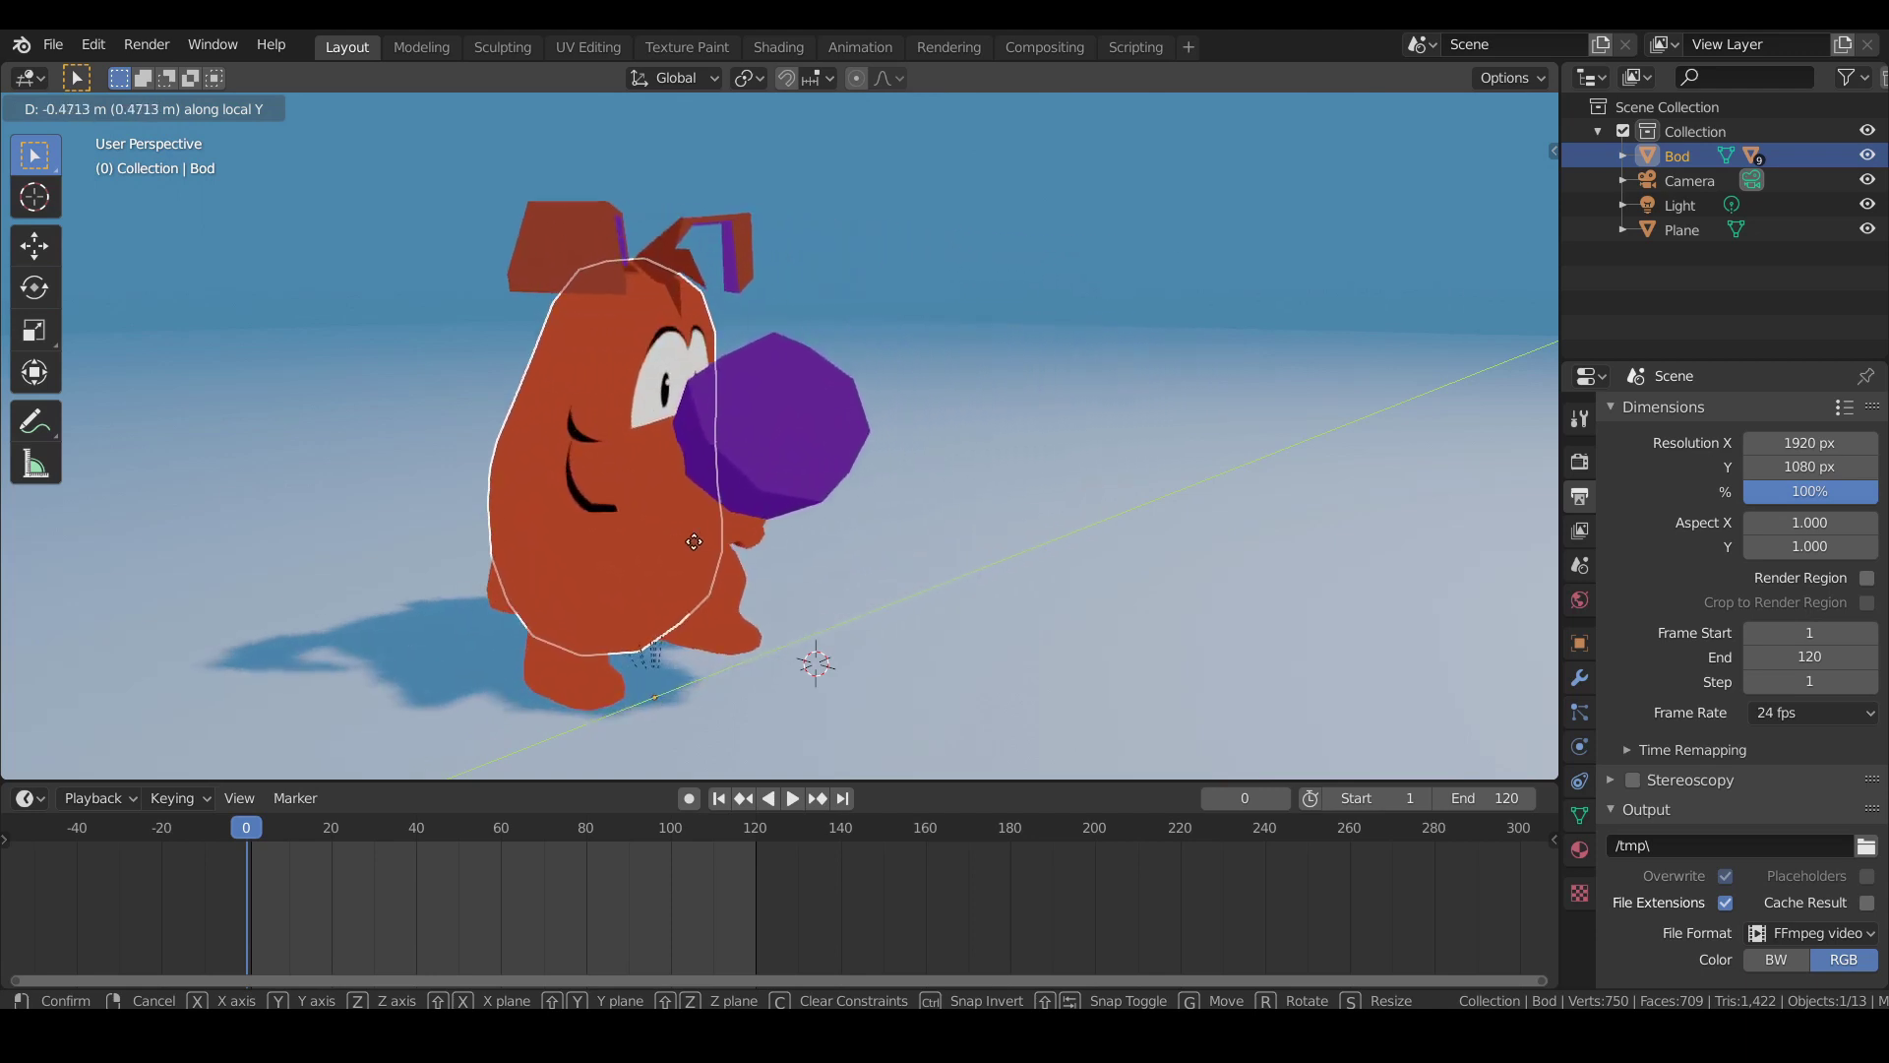
{"action": "right_click", "coordinate": [785, 476]}
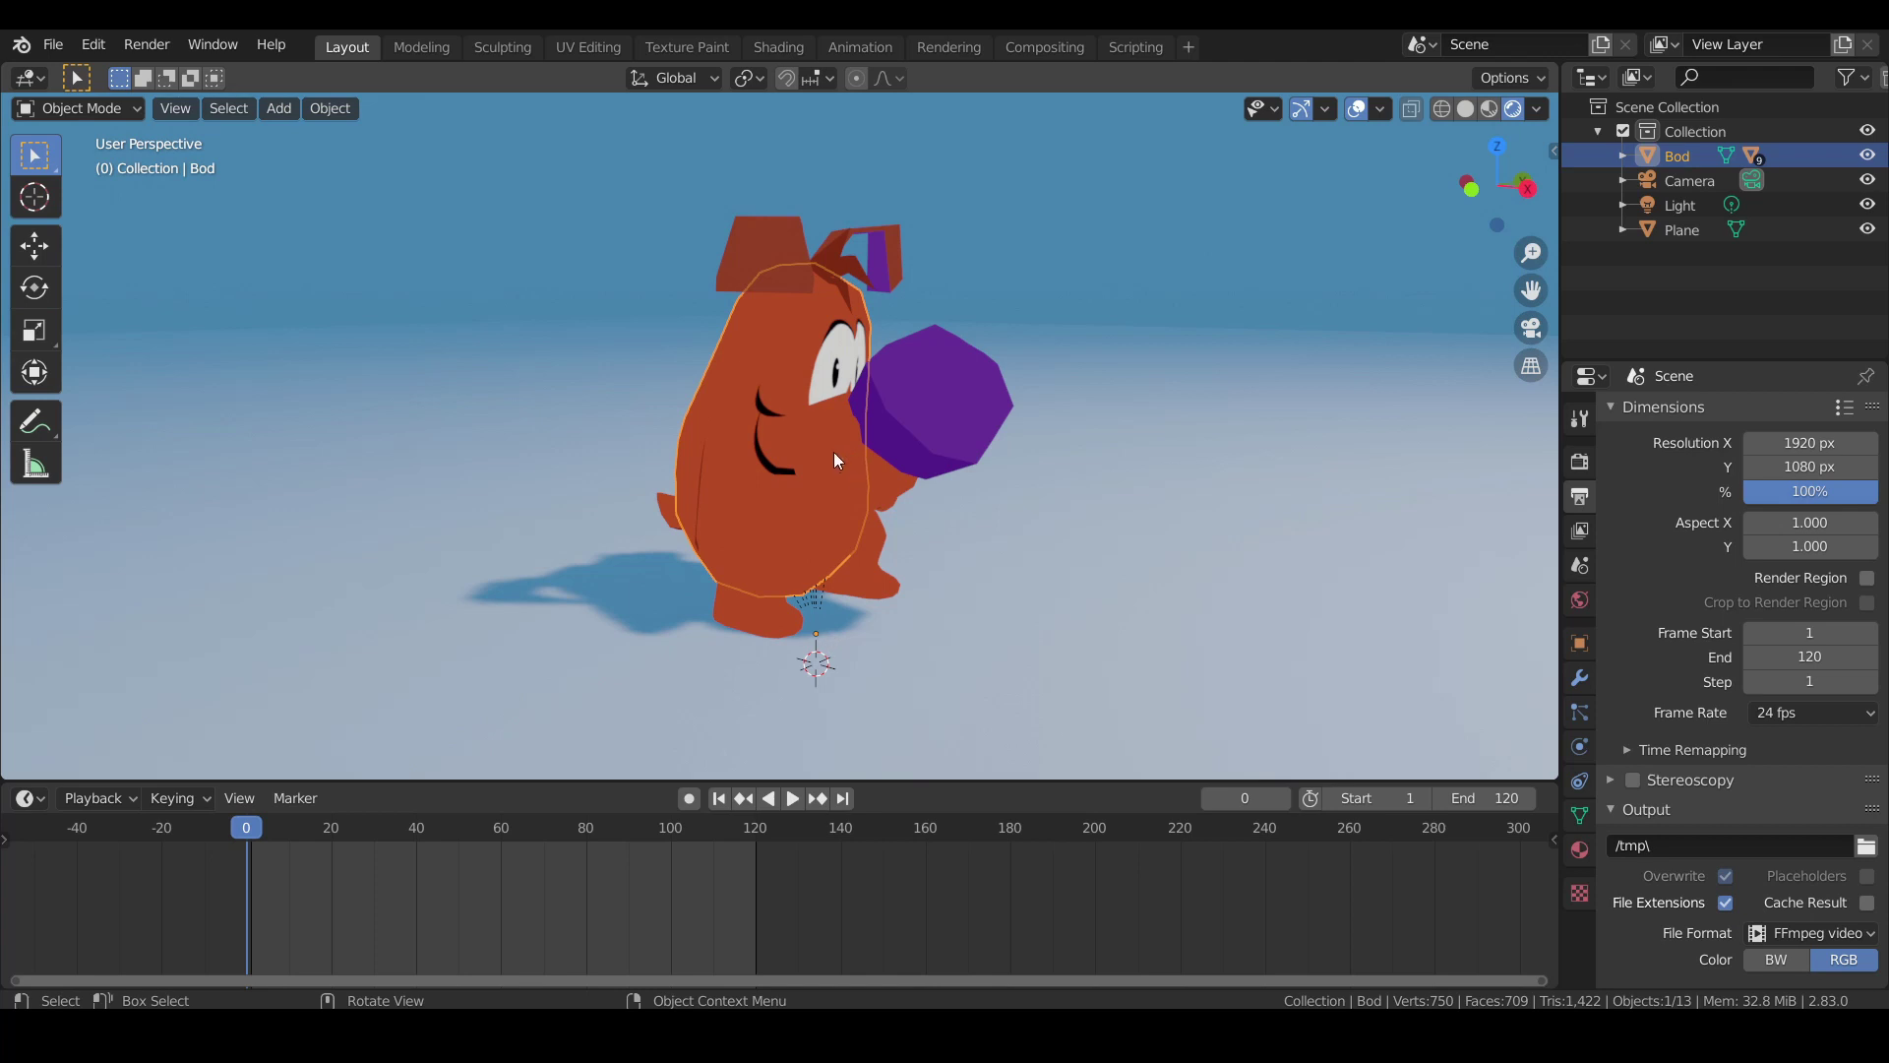
{"action": "key", "text": "g"}
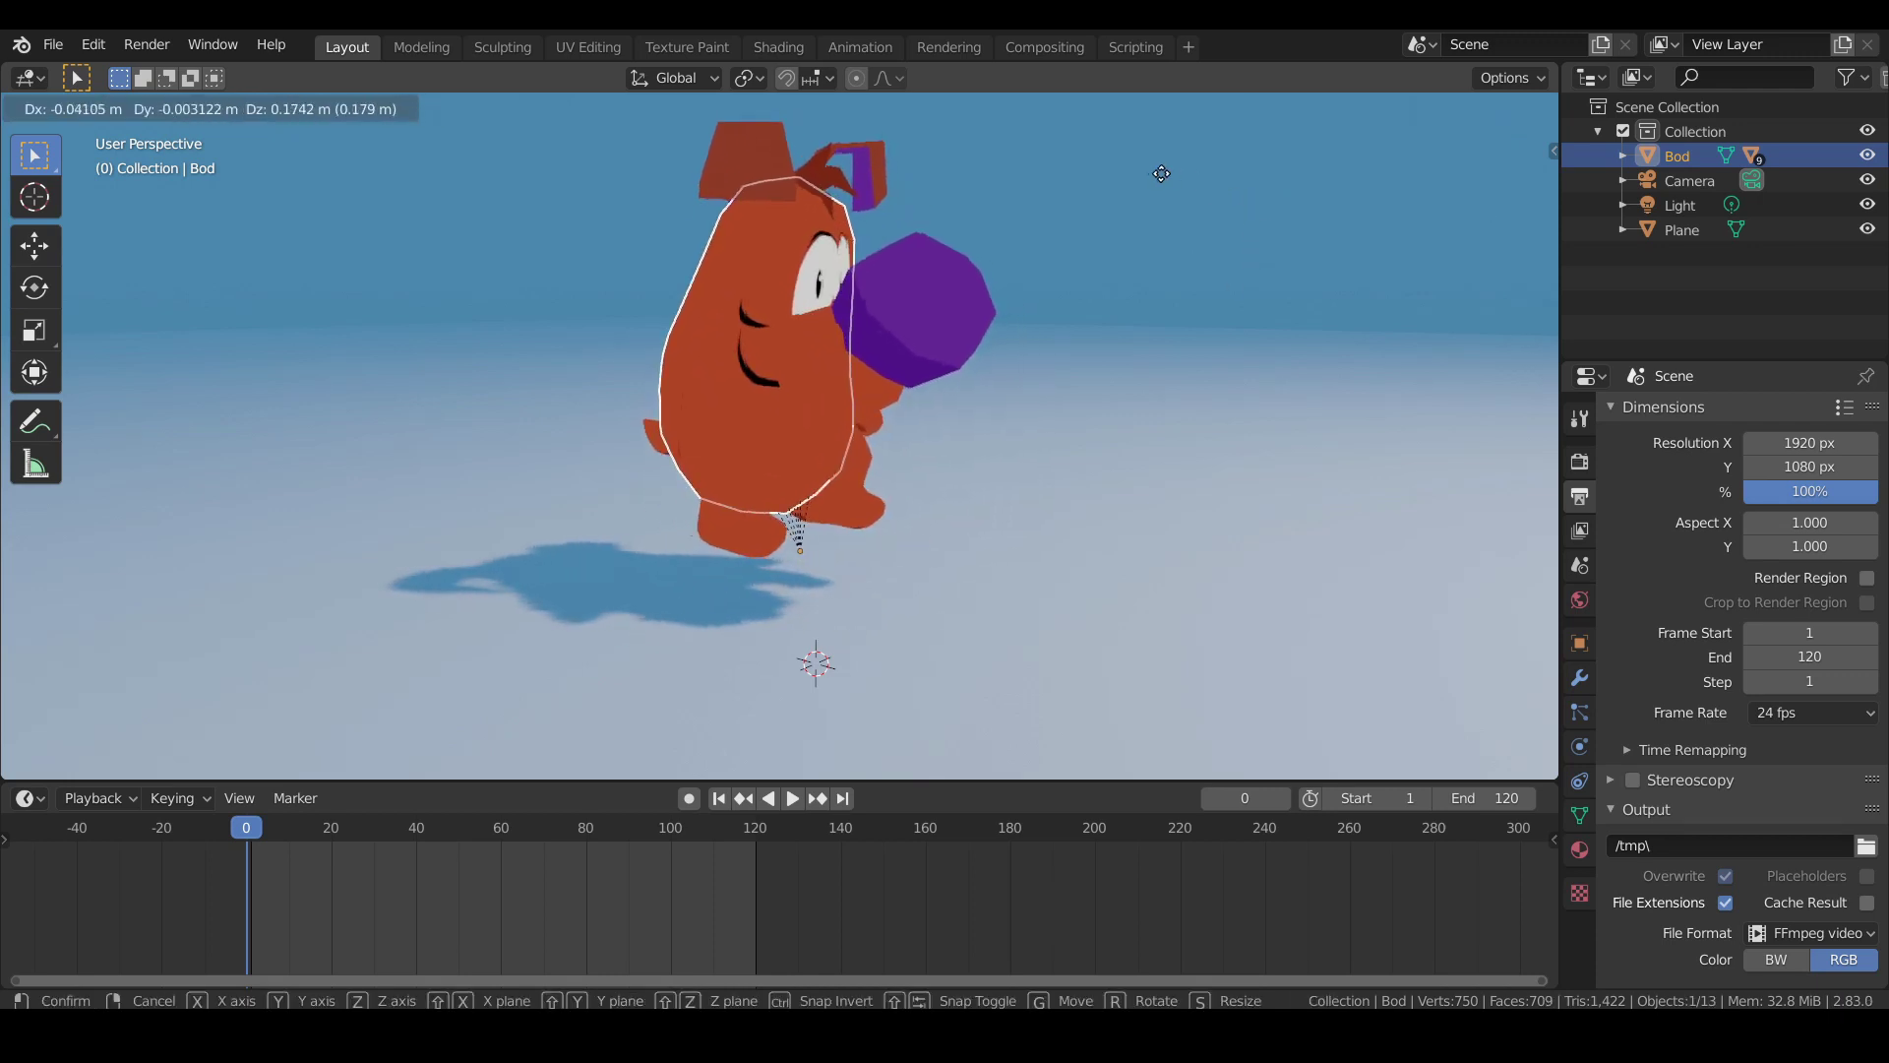
{"action": "right_click", "coordinate": [1136, 431]}
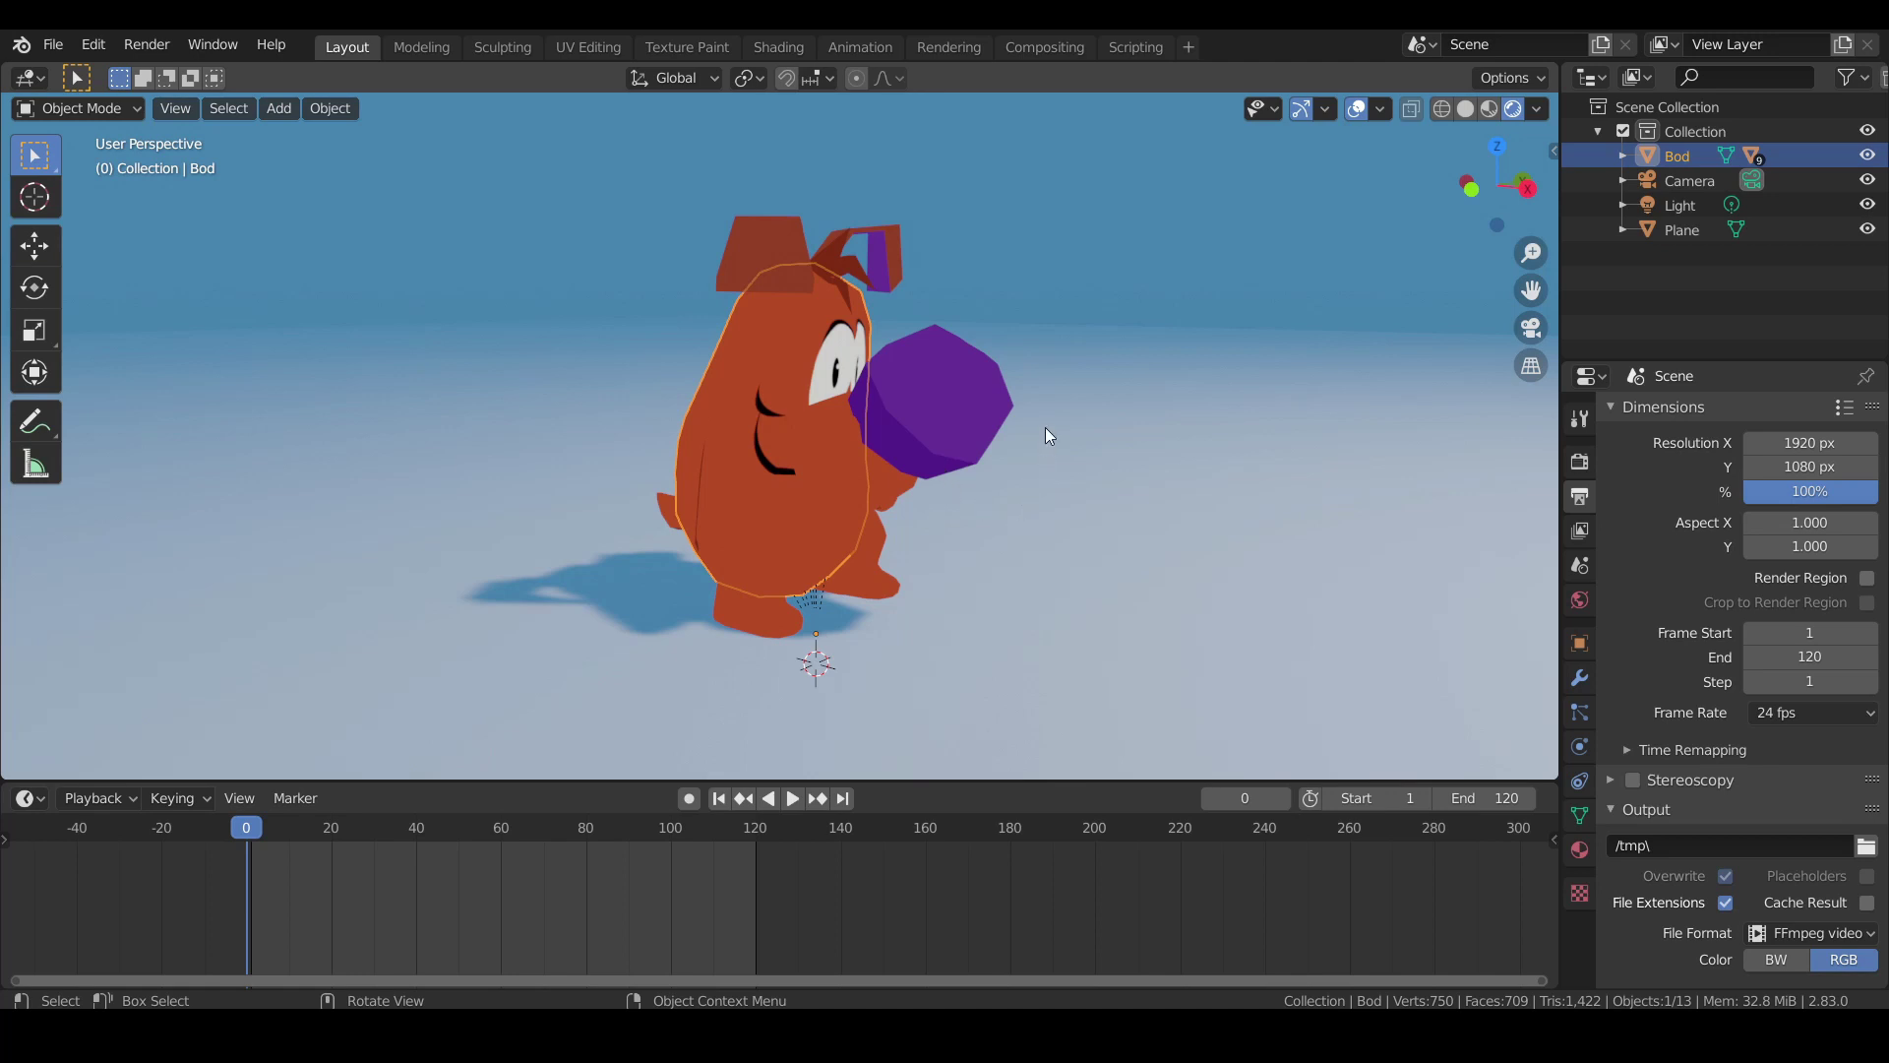
{"action": "key", "text": "s"}
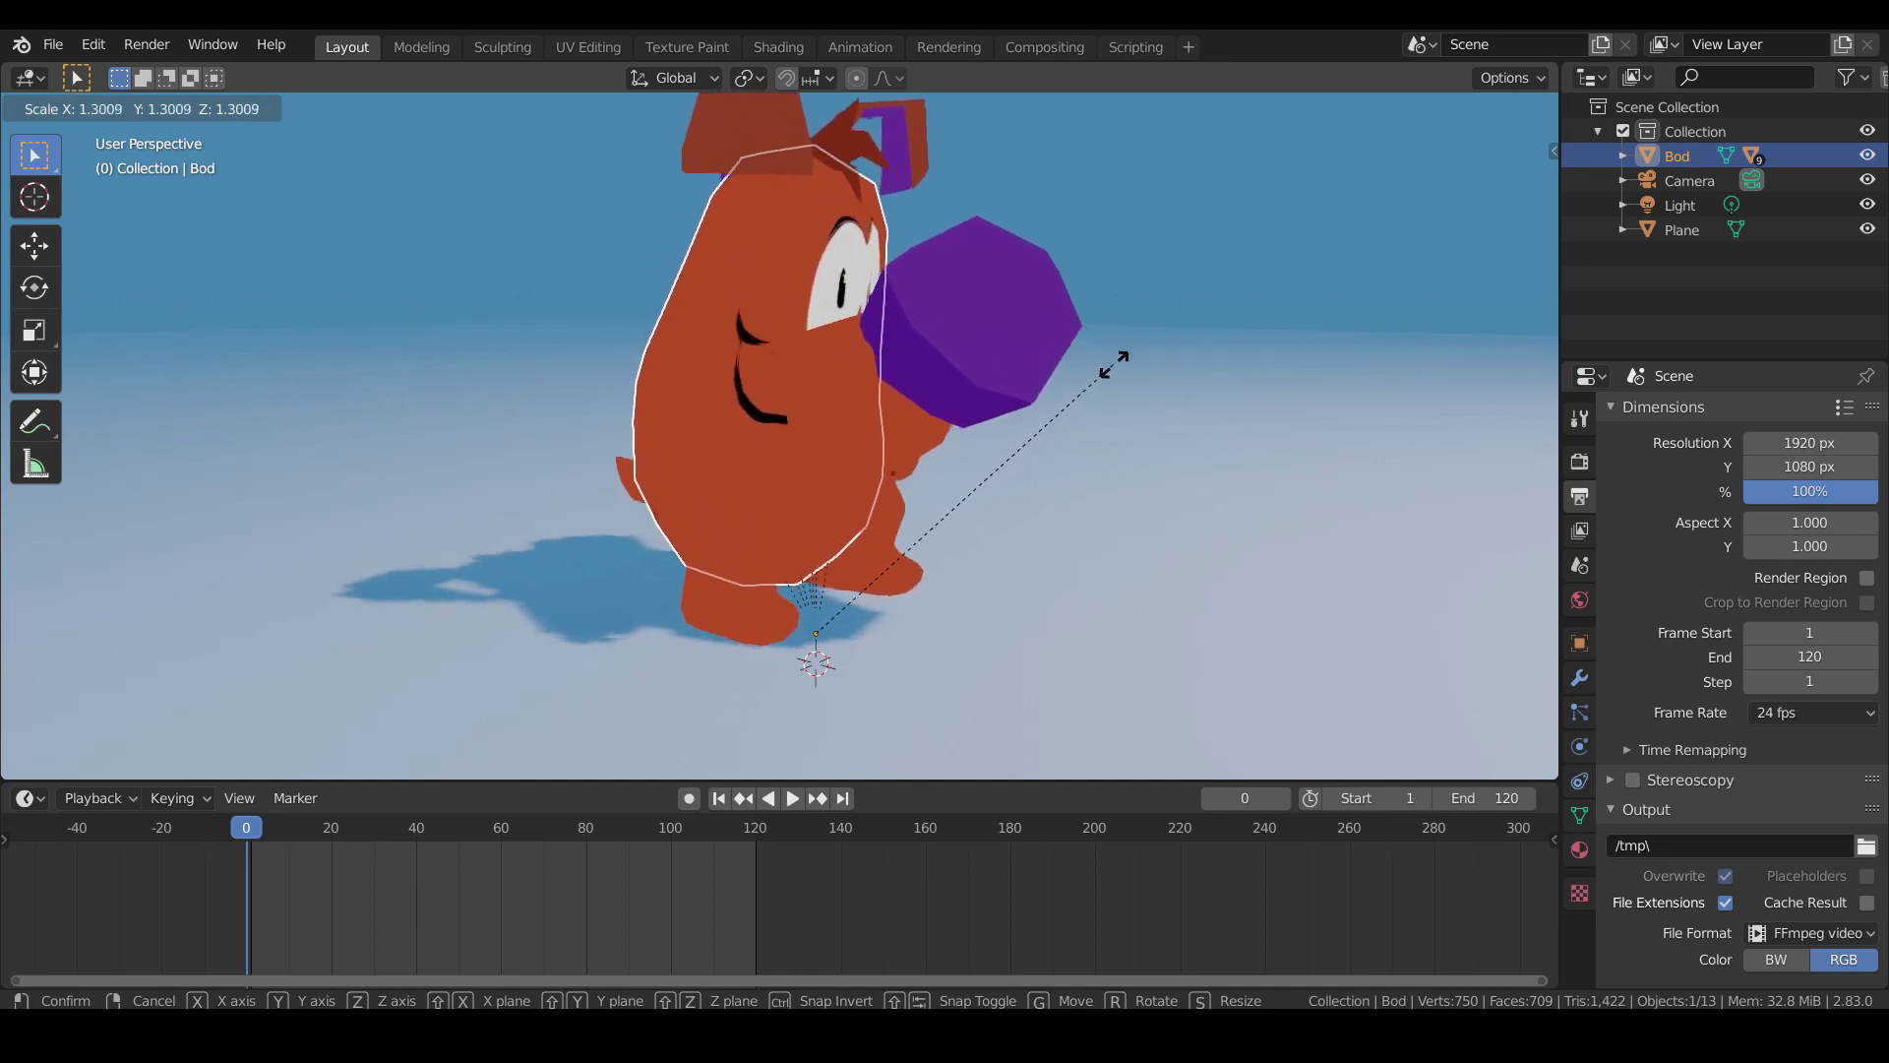
{"action": "mouse_move", "coordinate": [1179, 321]}
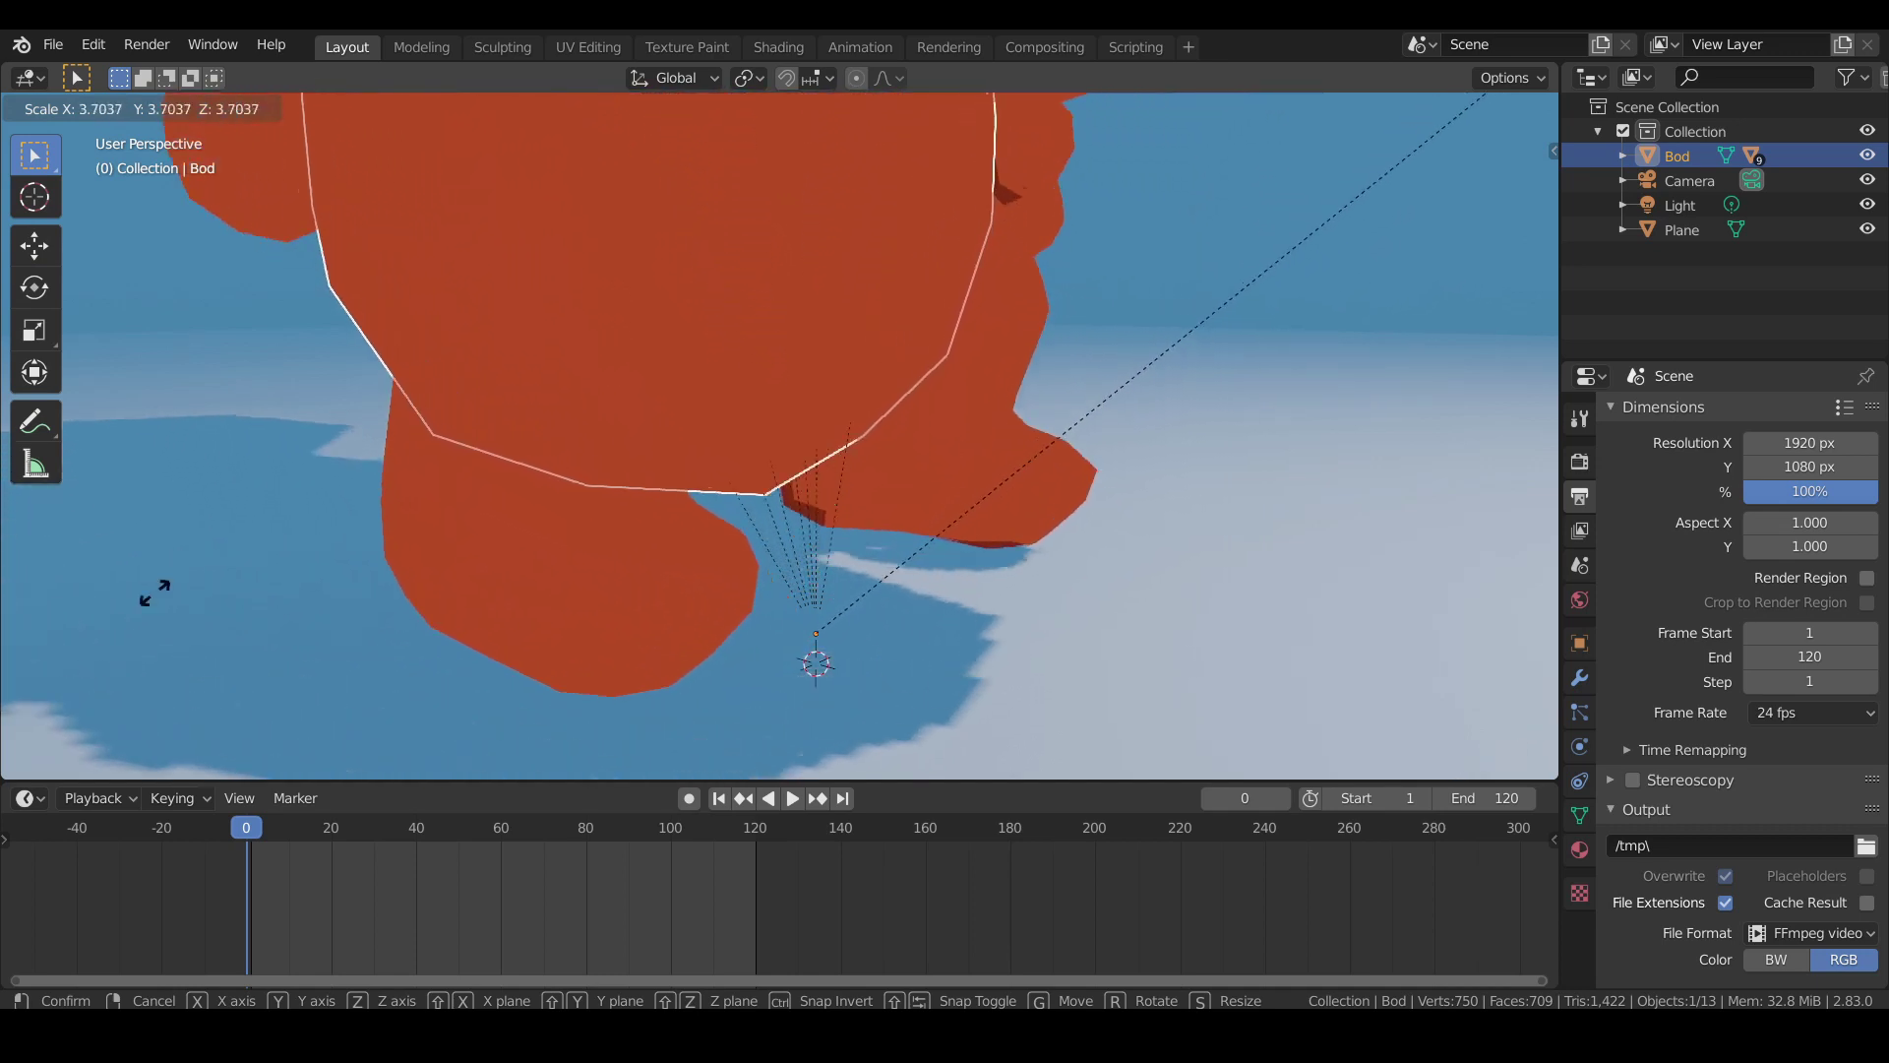
{"action": "mouse_move", "coordinate": [164, 554]}
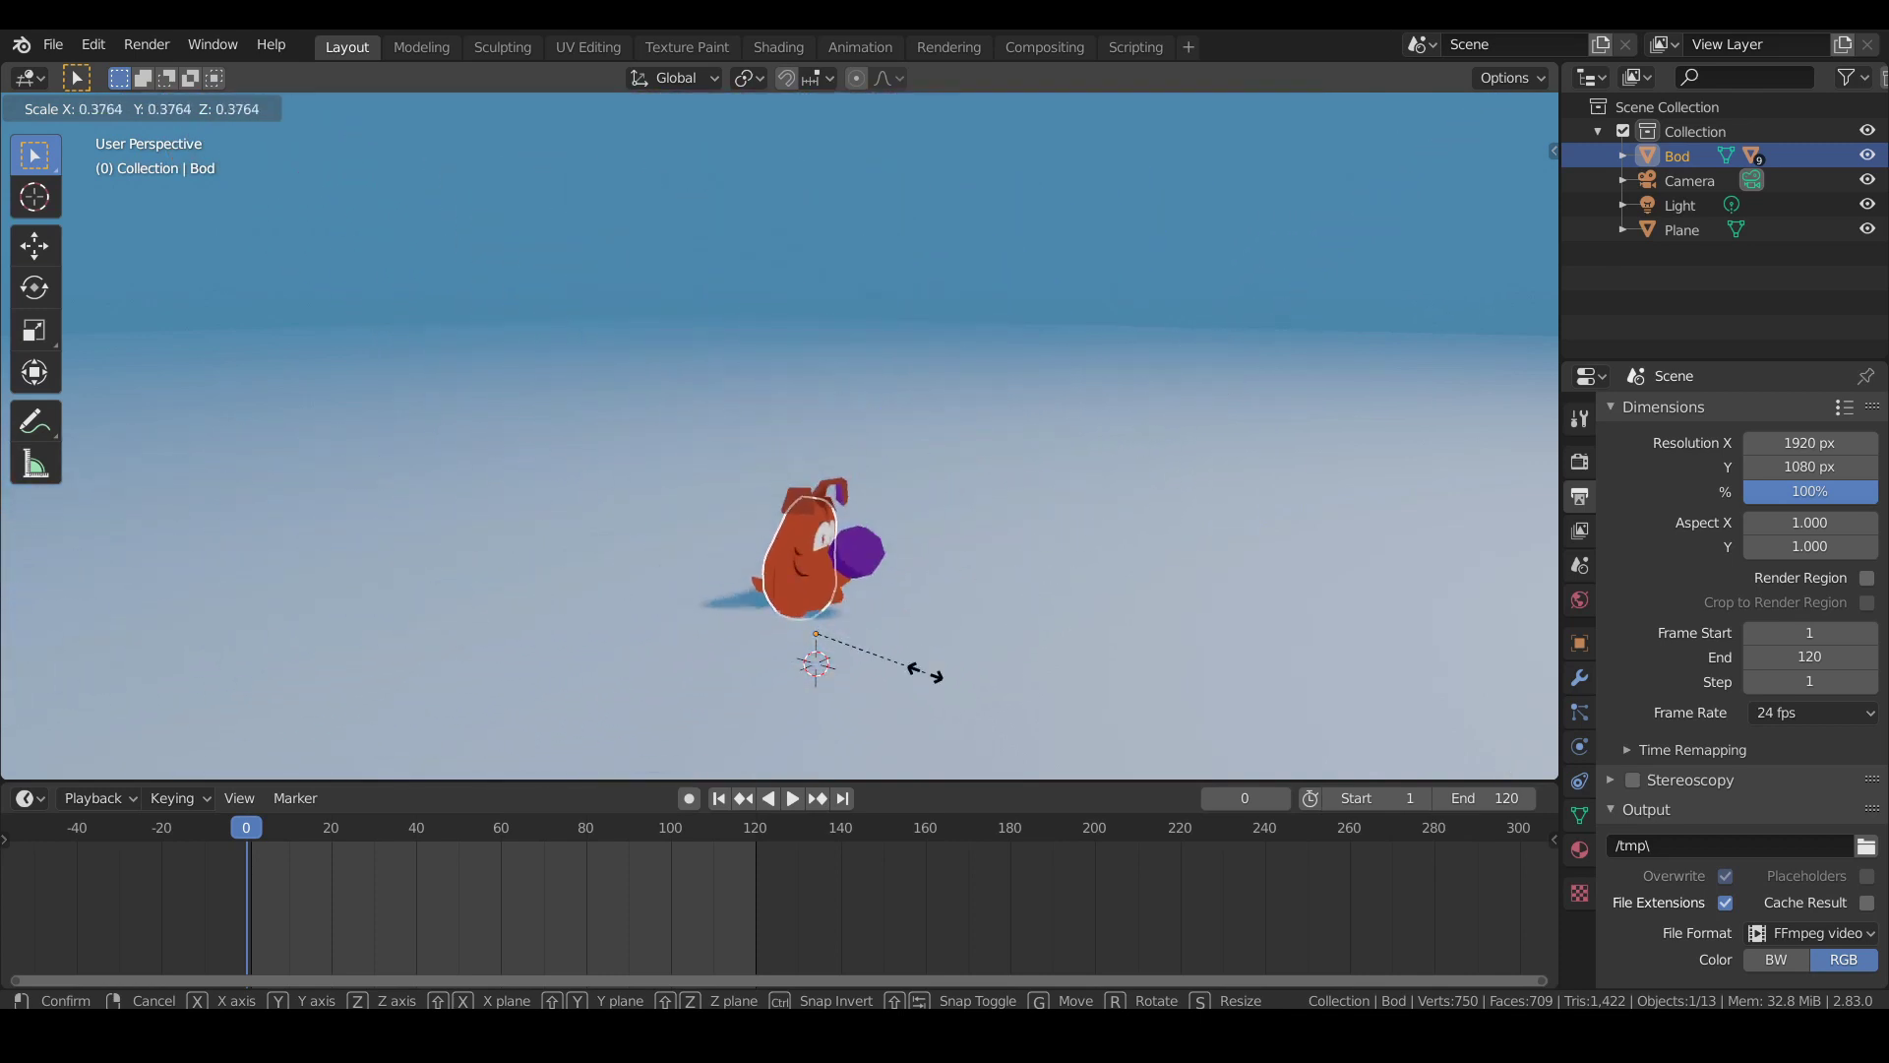
{"action": "mouse_move", "coordinate": [1147, 597]}
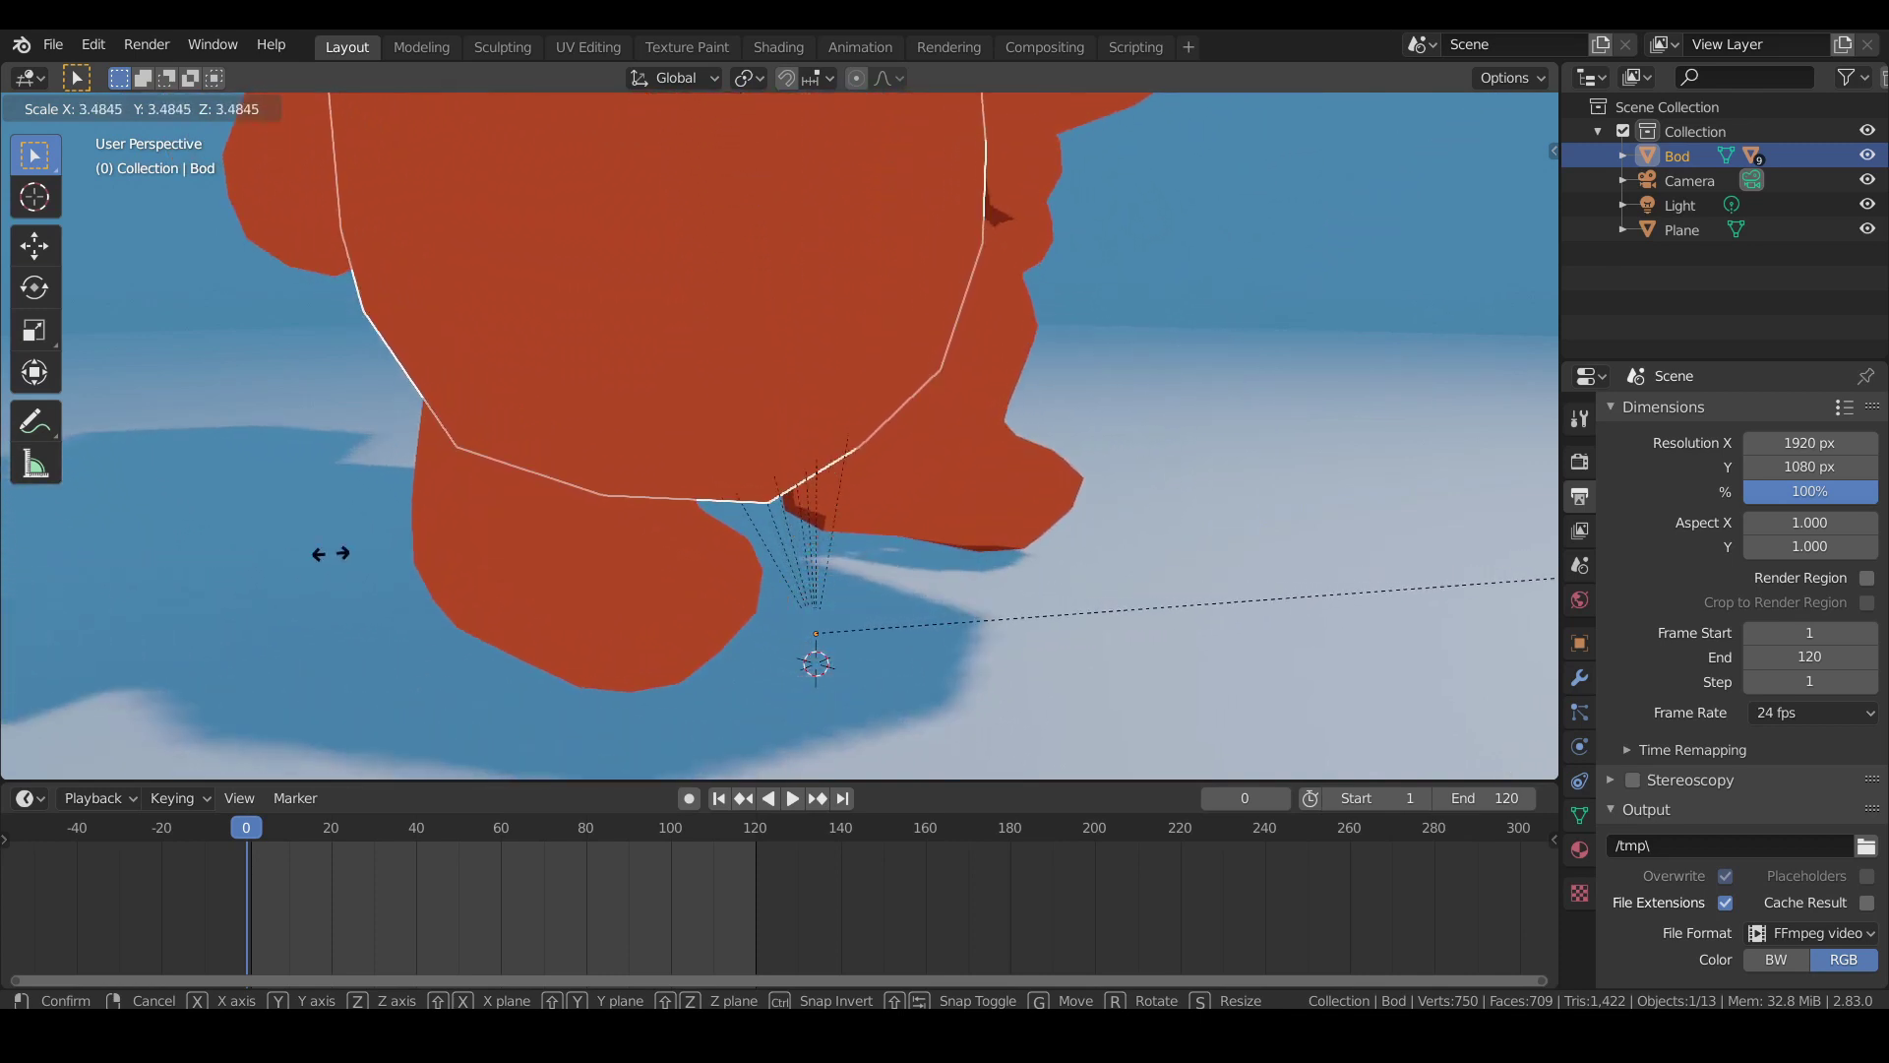
{"action": "mouse_move", "coordinate": [23, 586]}
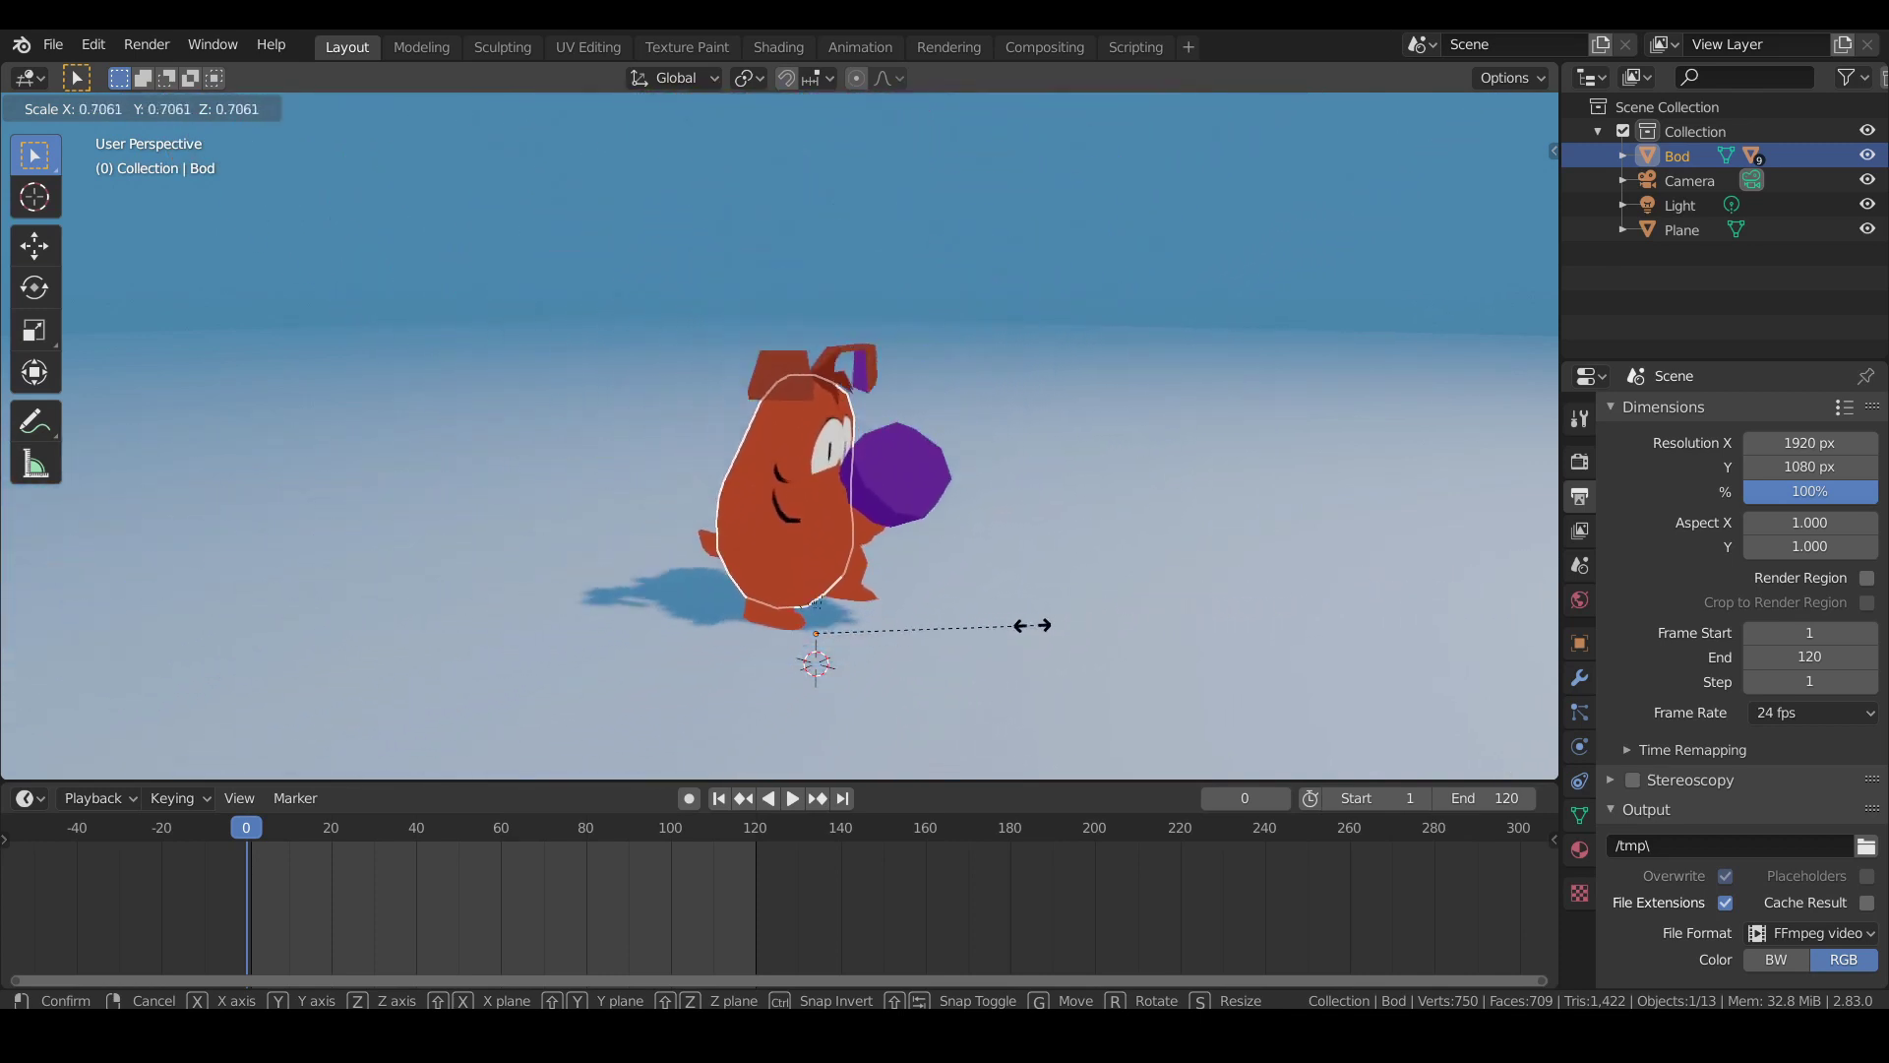
{"action": "mouse_move", "coordinate": [989, 635]}
{"action": "mouse_move", "coordinate": [913, 647]}
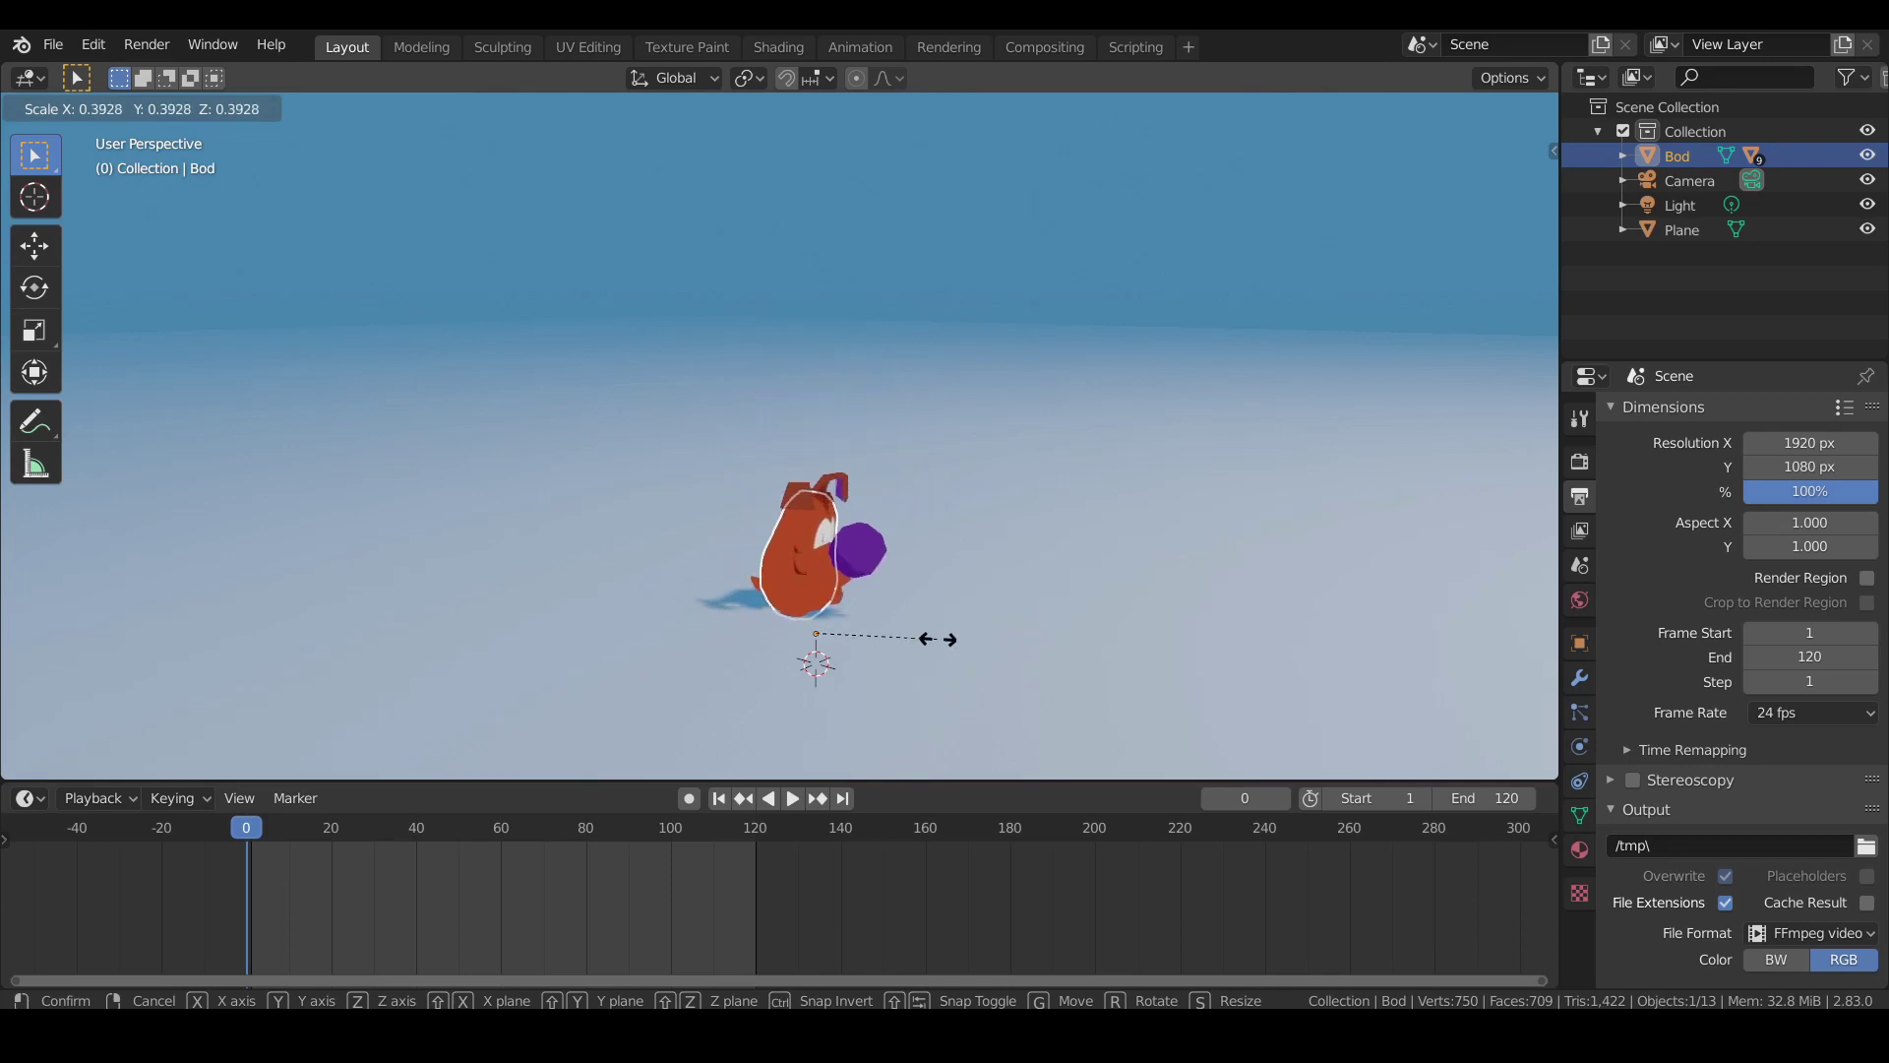
{"action": "mouse_move", "coordinate": [1068, 626]}
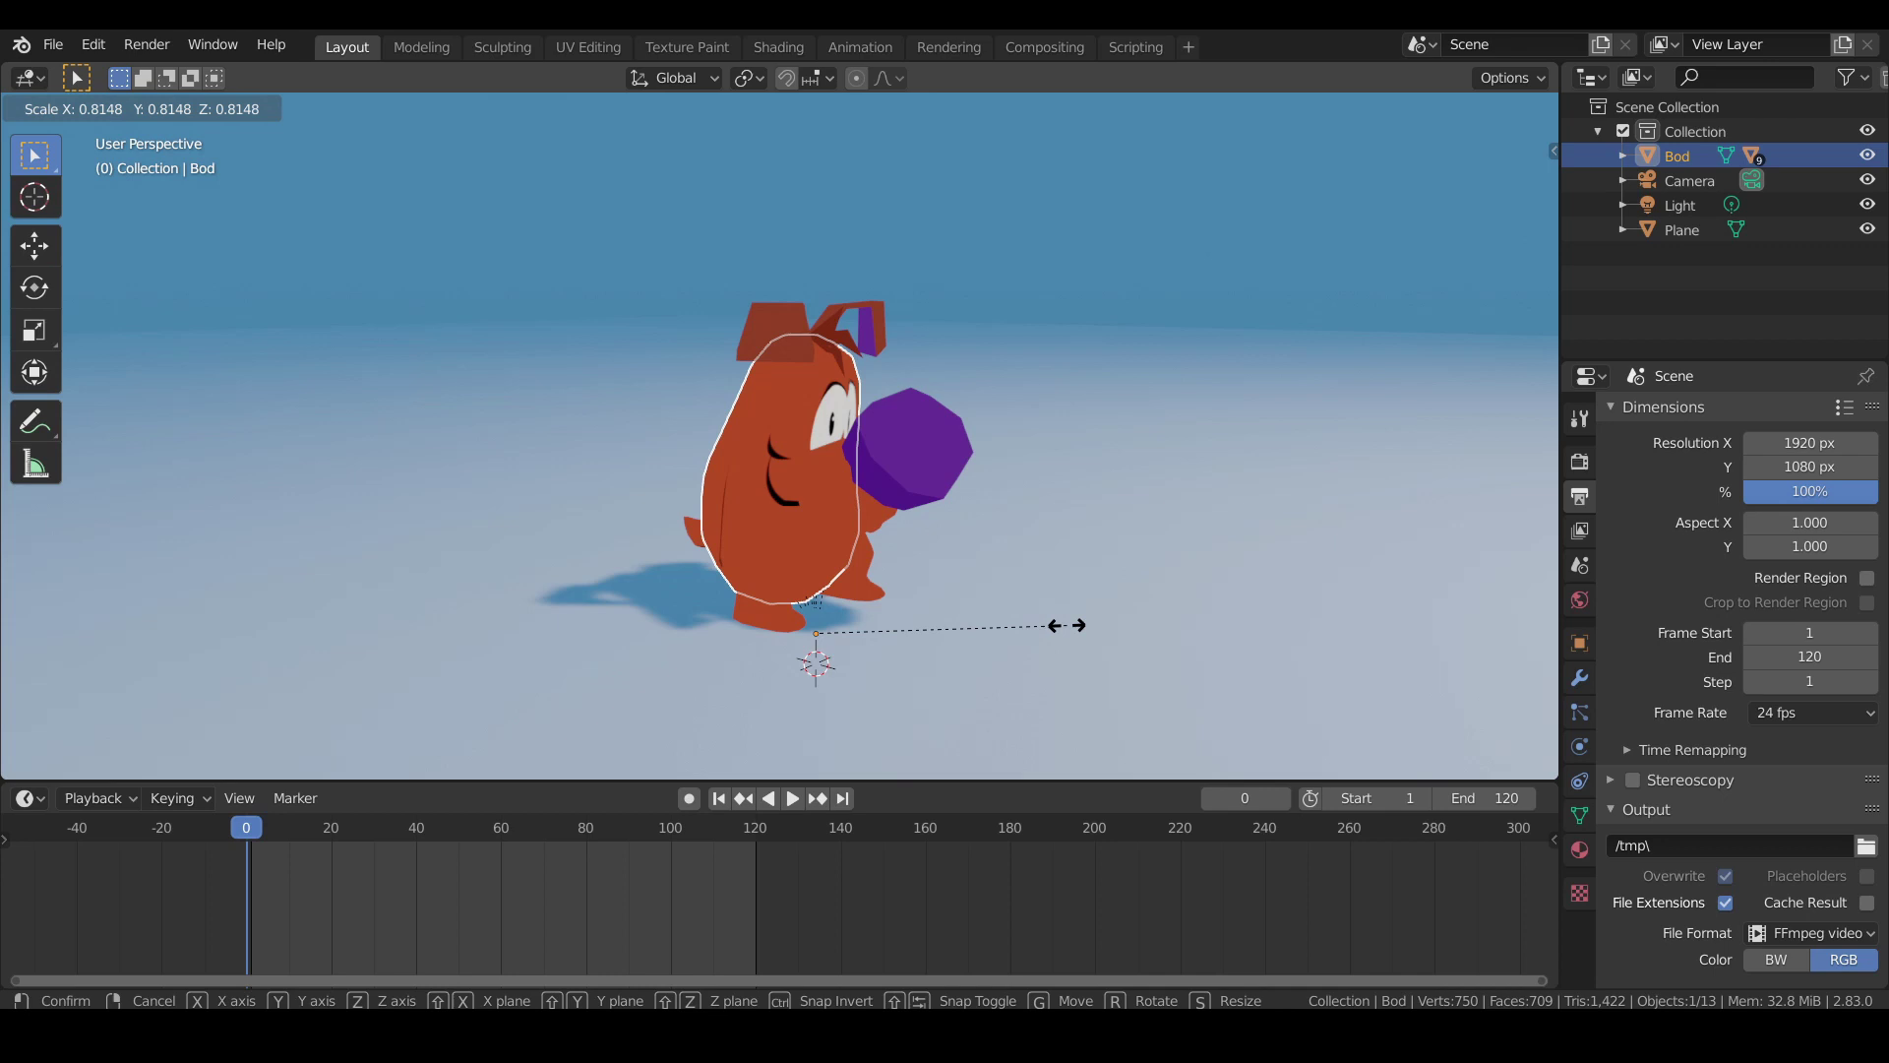
{"action": "type", "text": "1"}
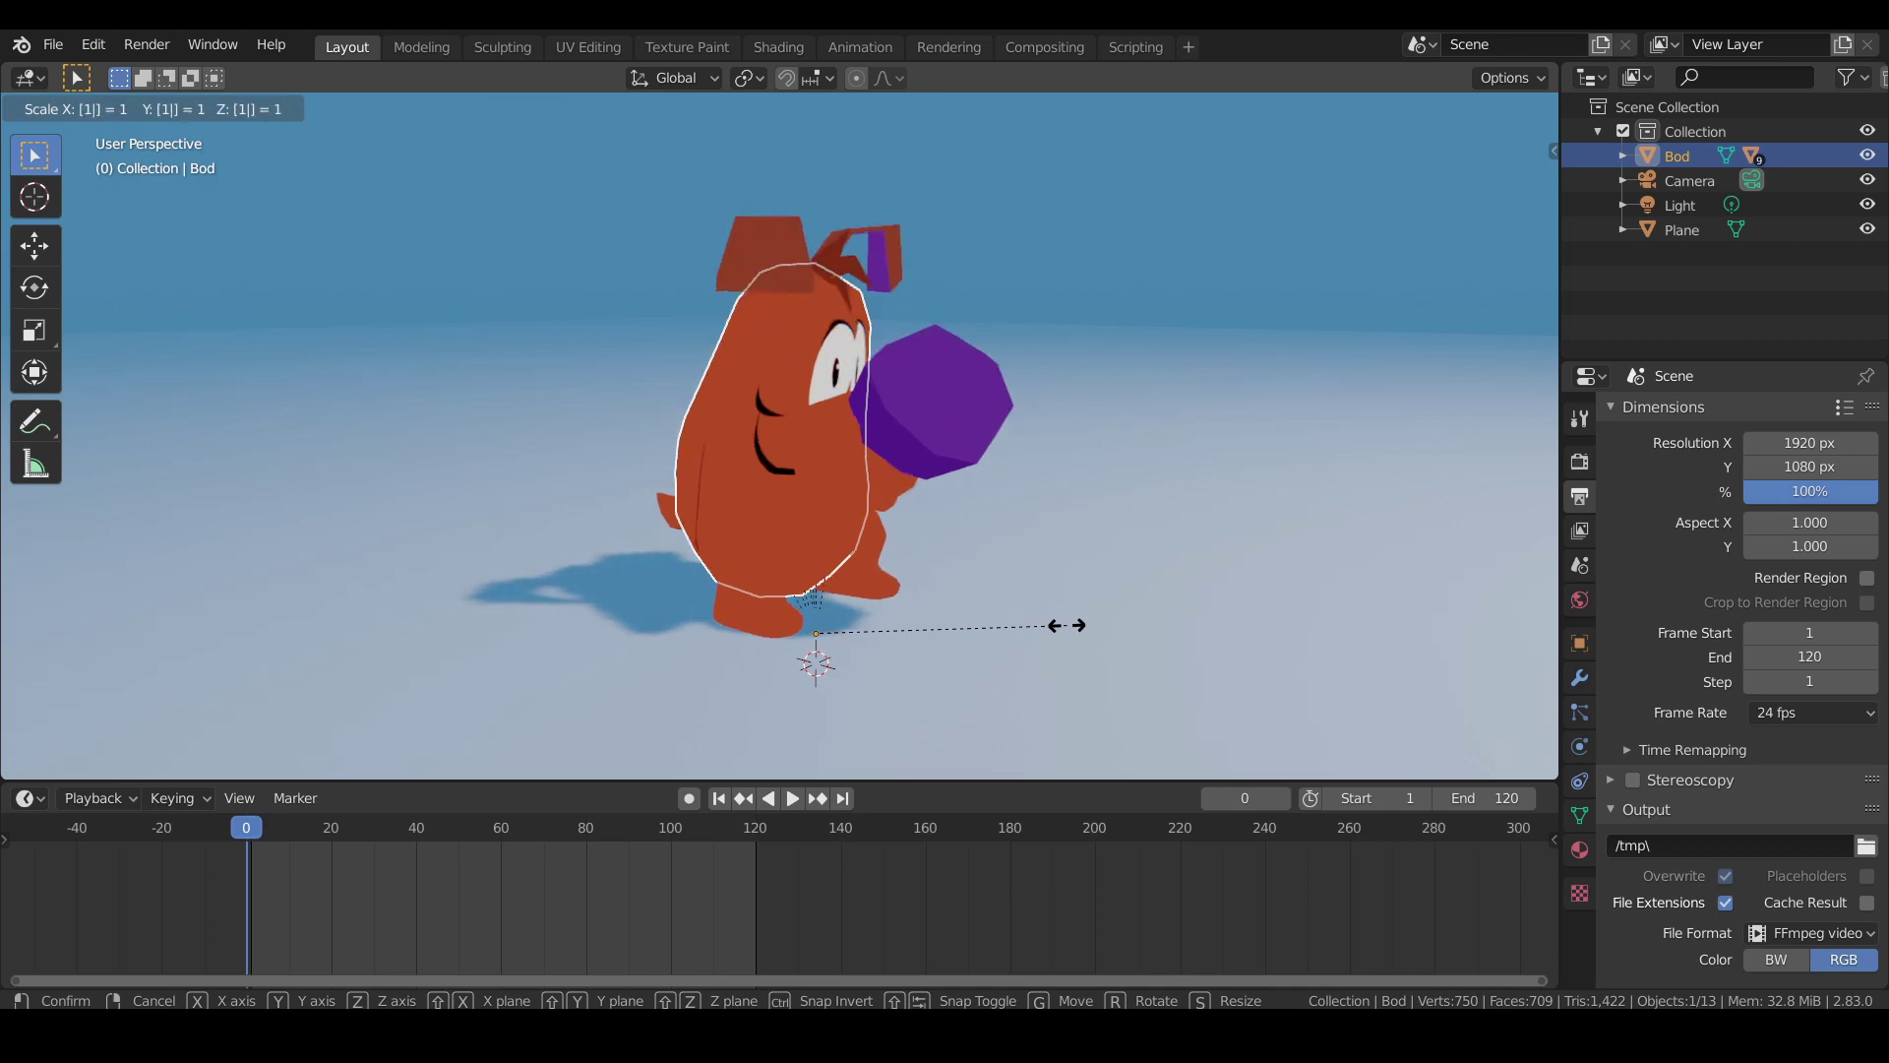
{"action": "type", "text": "2"}
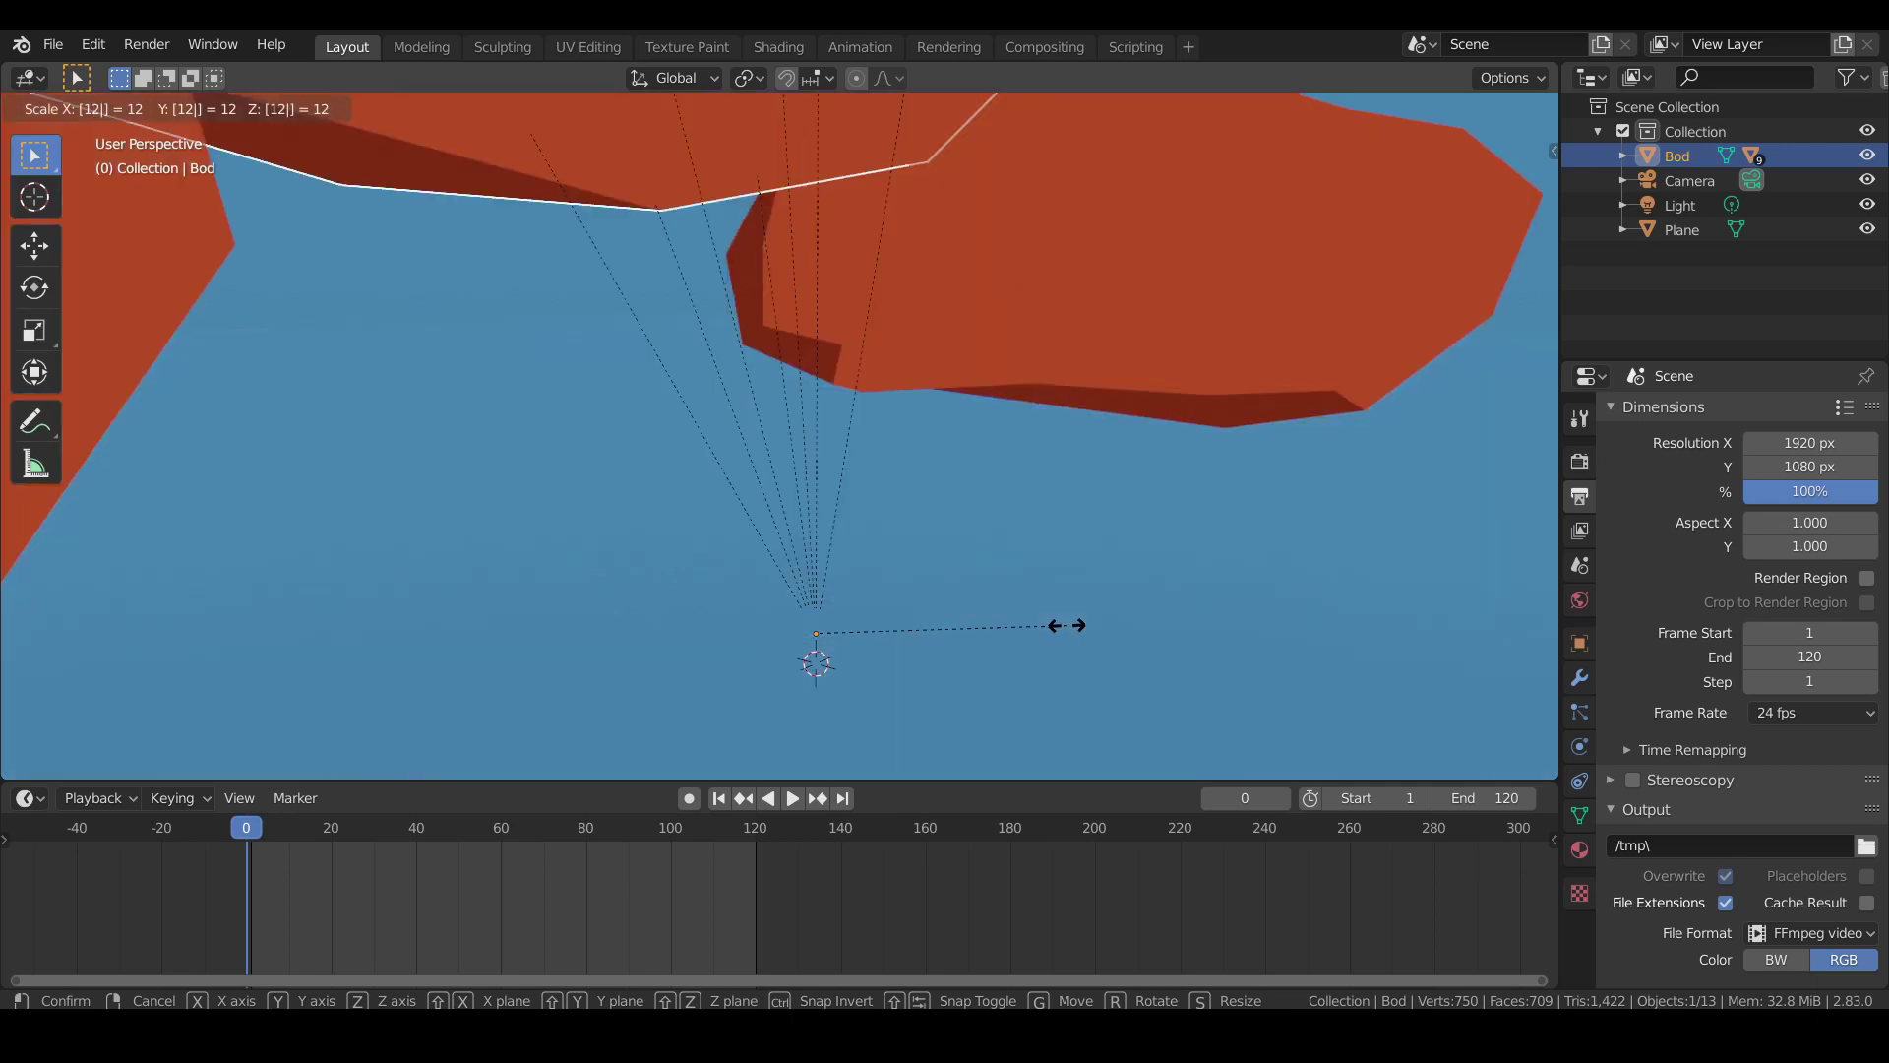
{"action": "key", "text": "Escape"}
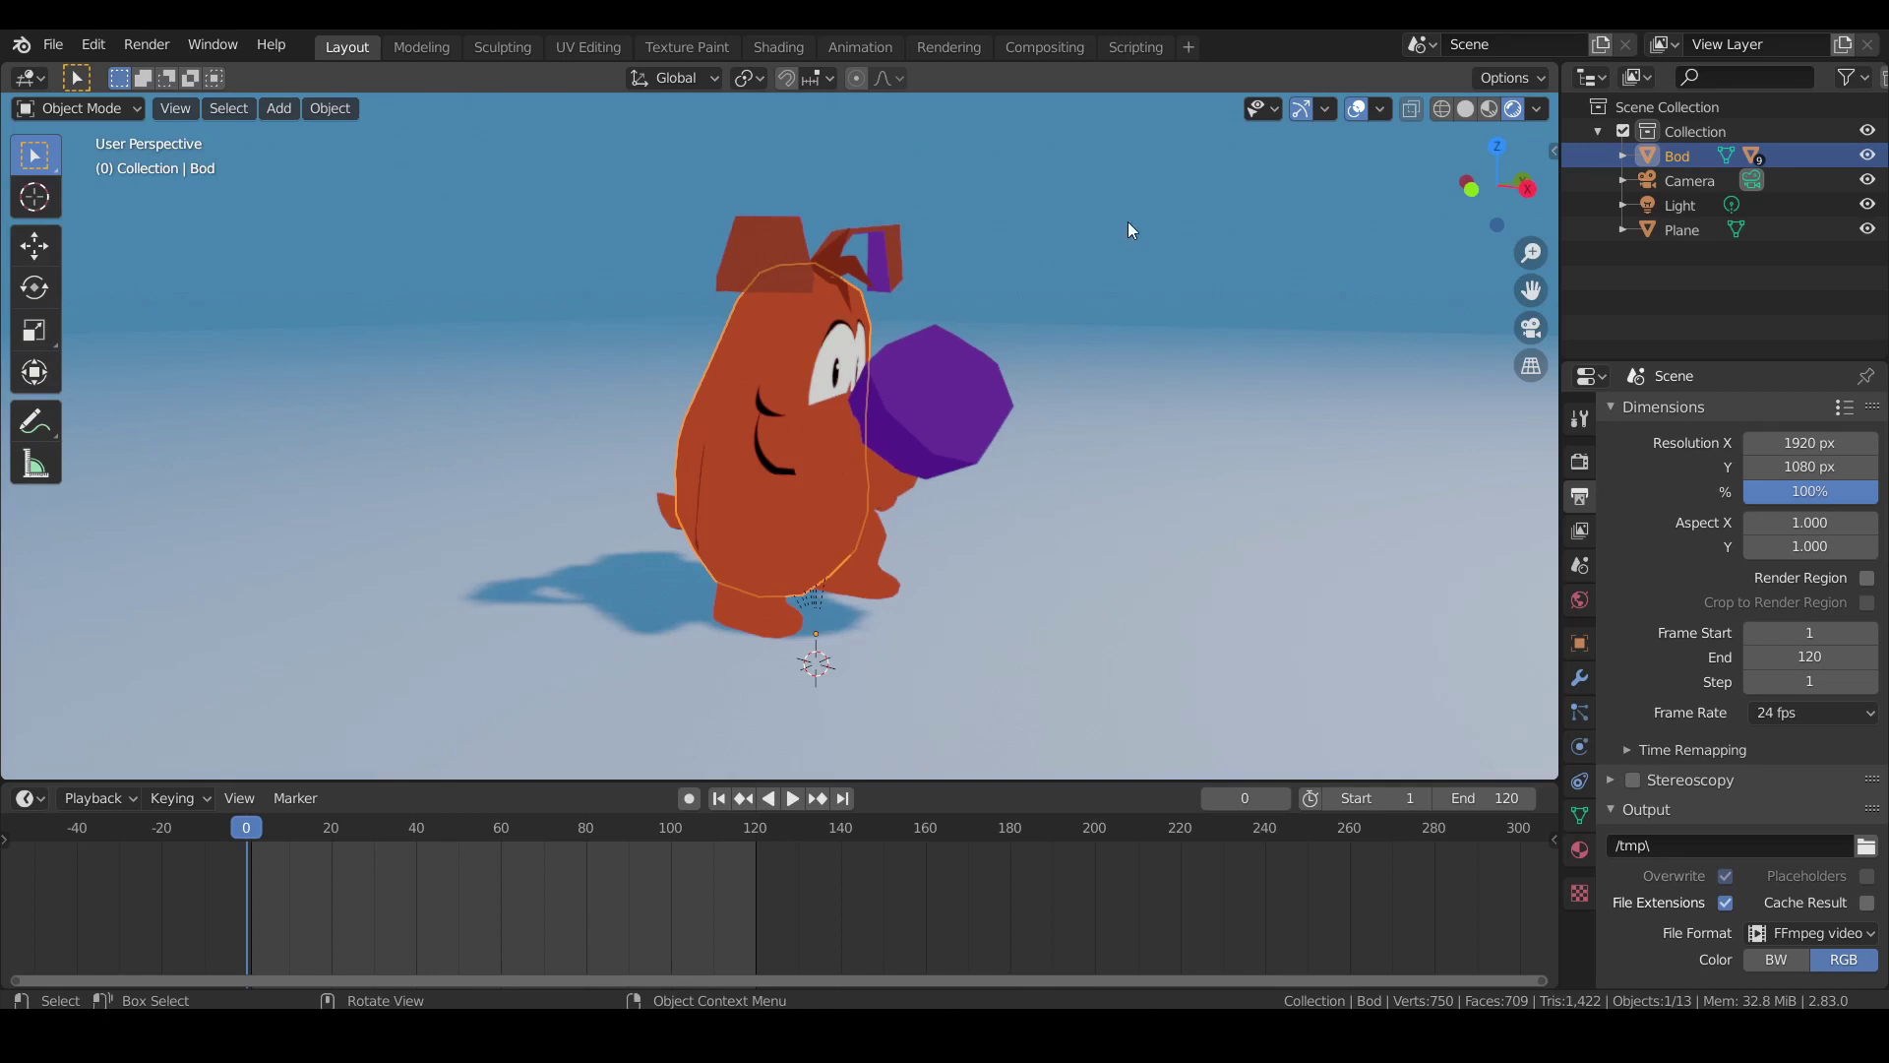
{"action": "left_click", "coordinate": [1110, 239]}
{"action": "left_click", "coordinate": [796, 342]}
{"action": "key", "text": "r"}
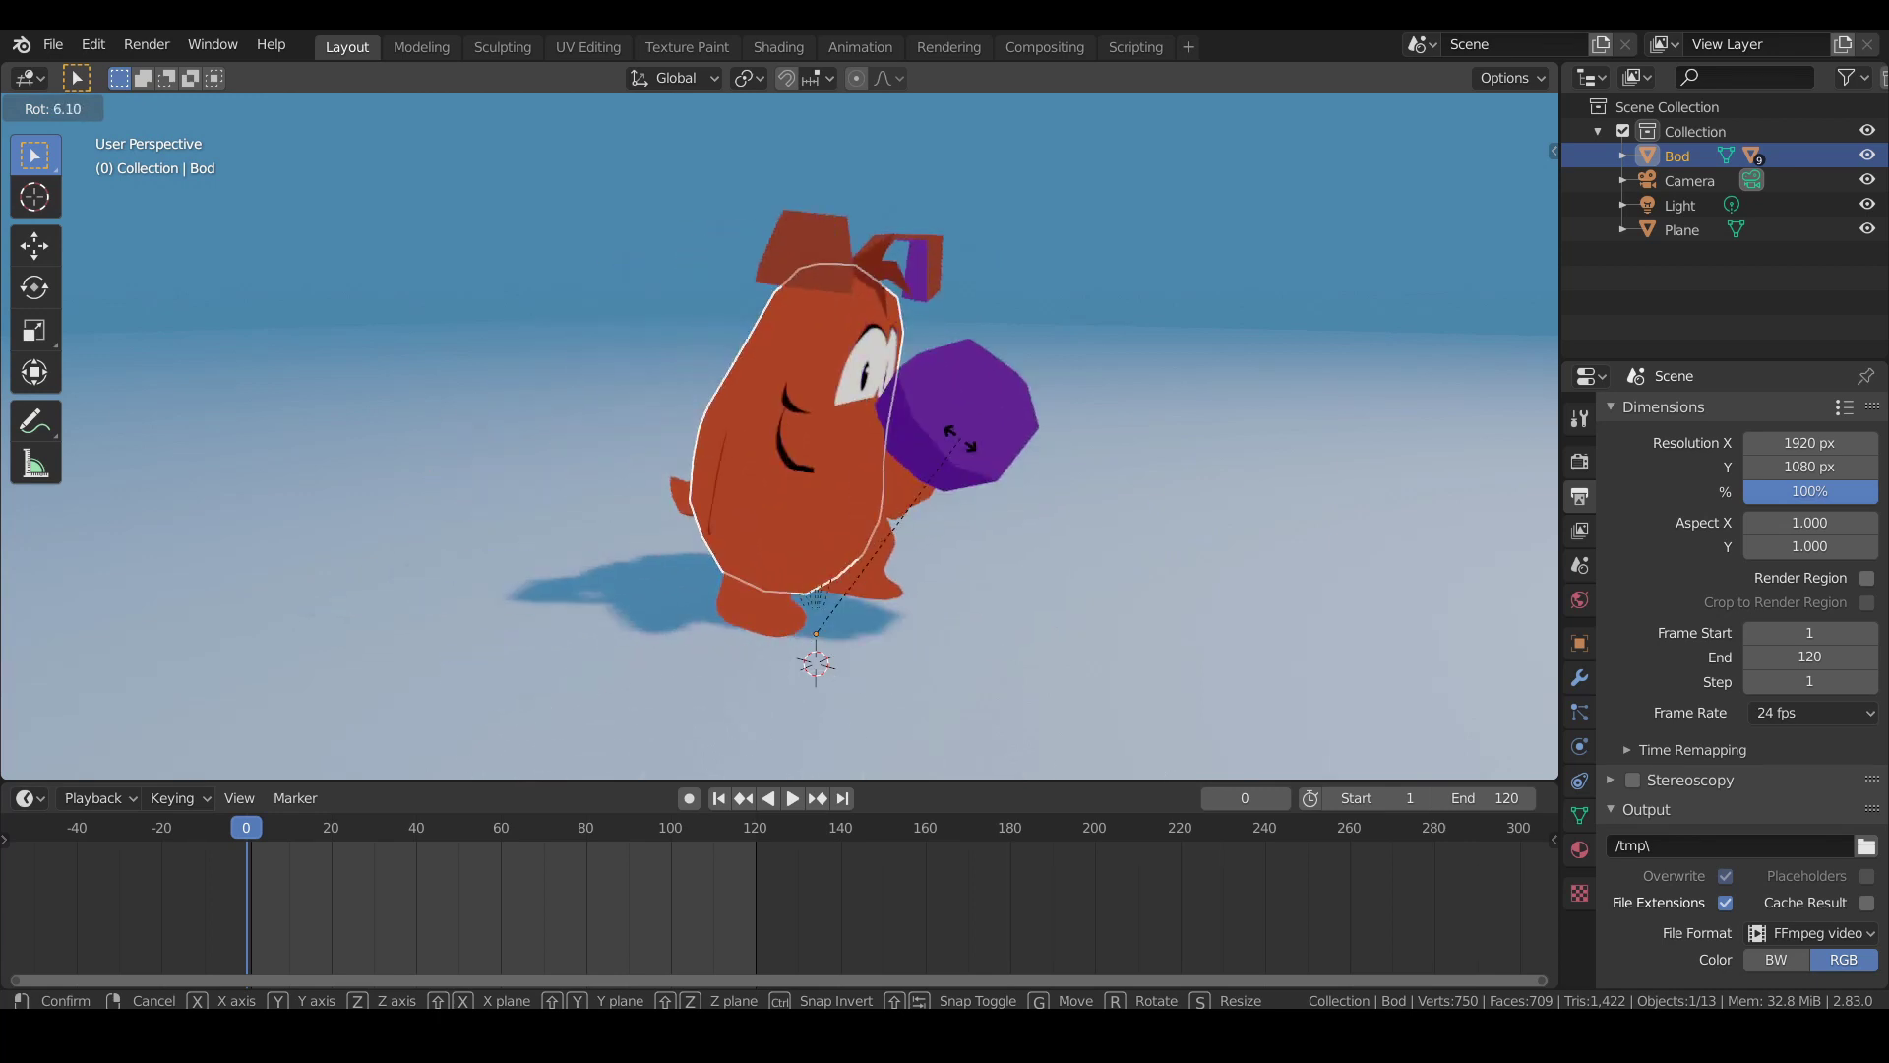
{"action": "key", "text": "x"}
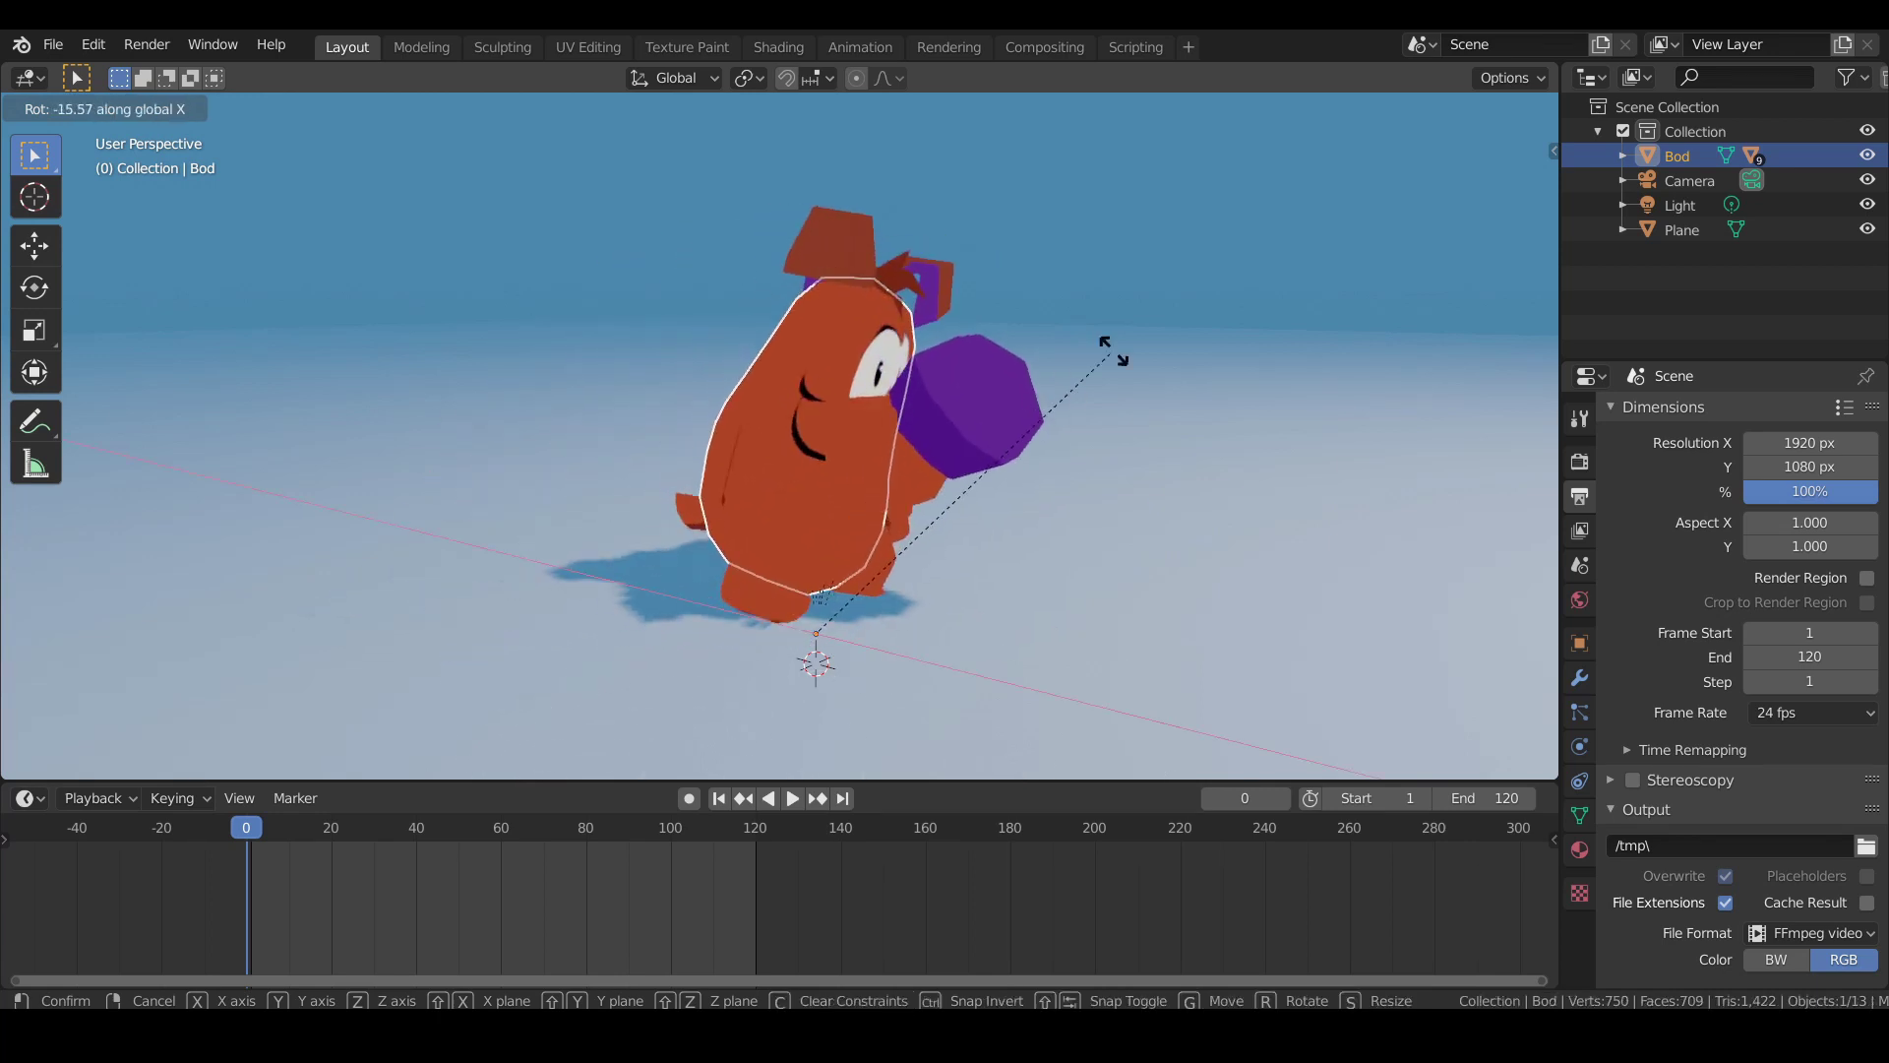
{"action": "key", "text": "y"}
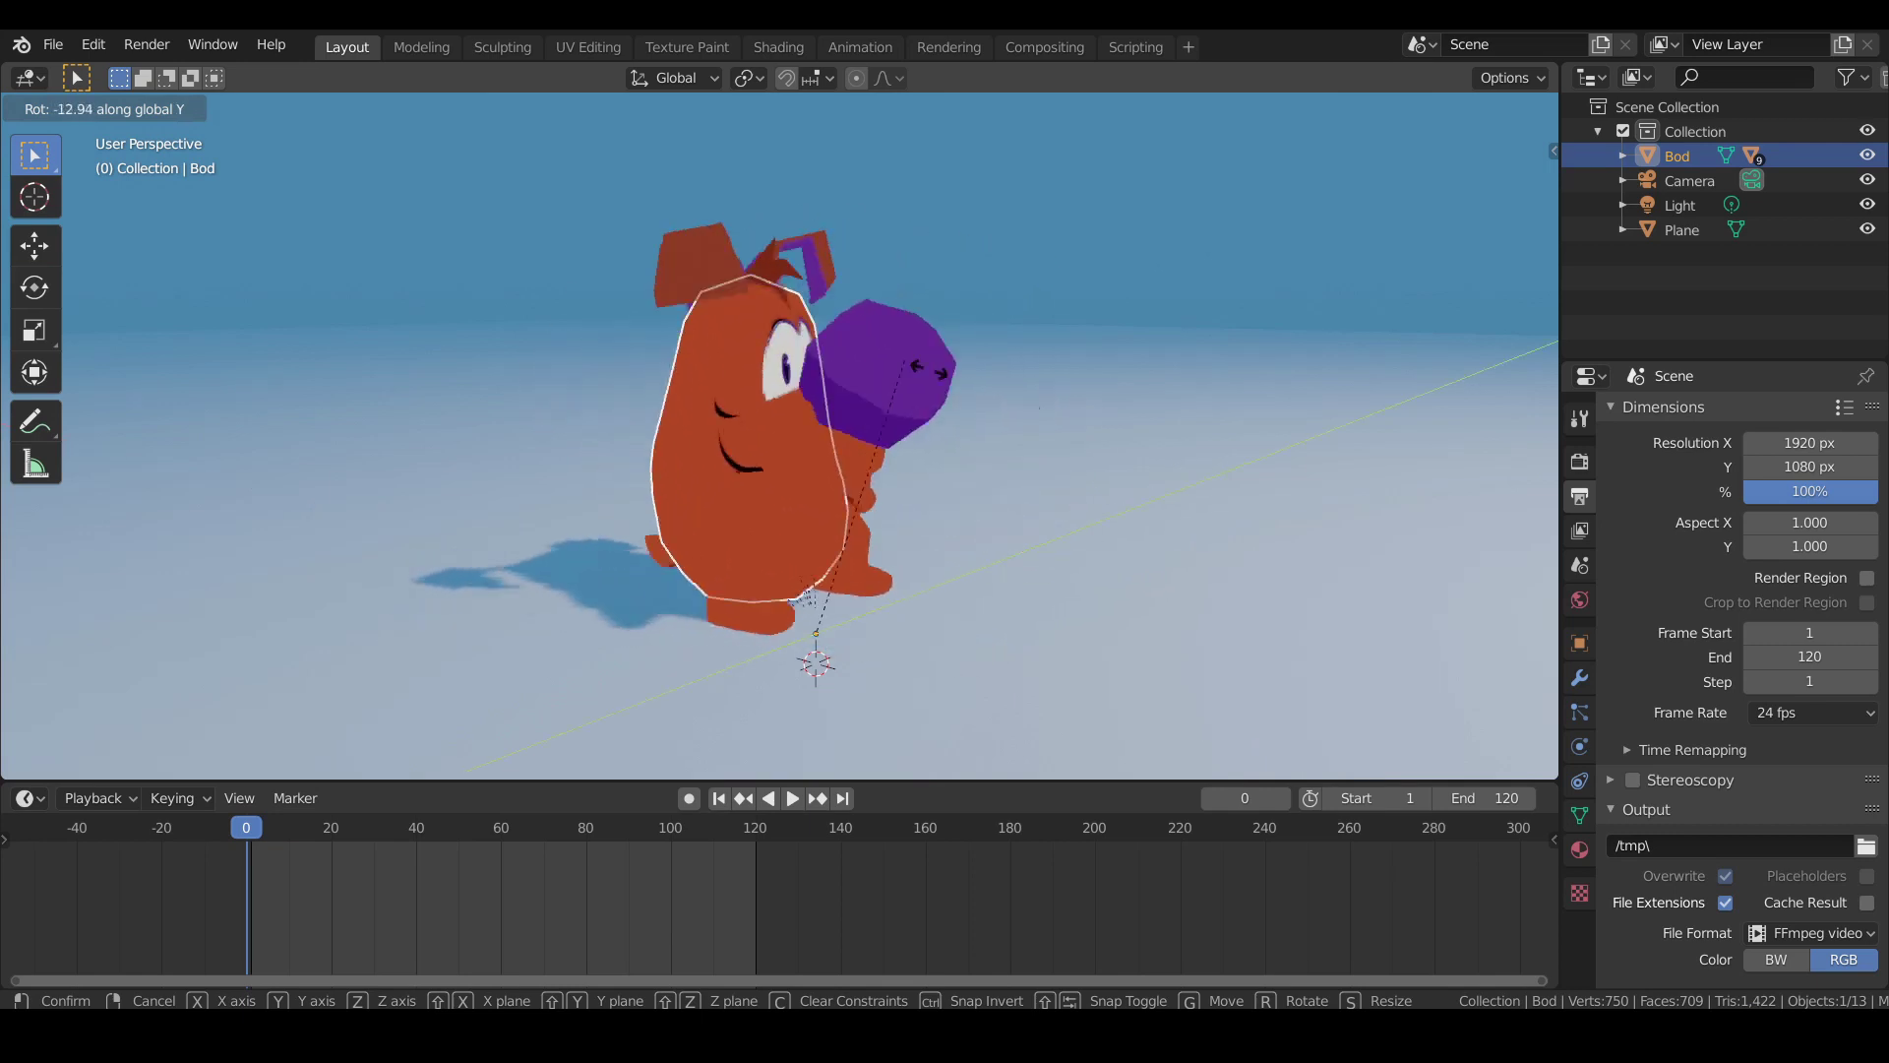
{"action": "key", "text": "z"}
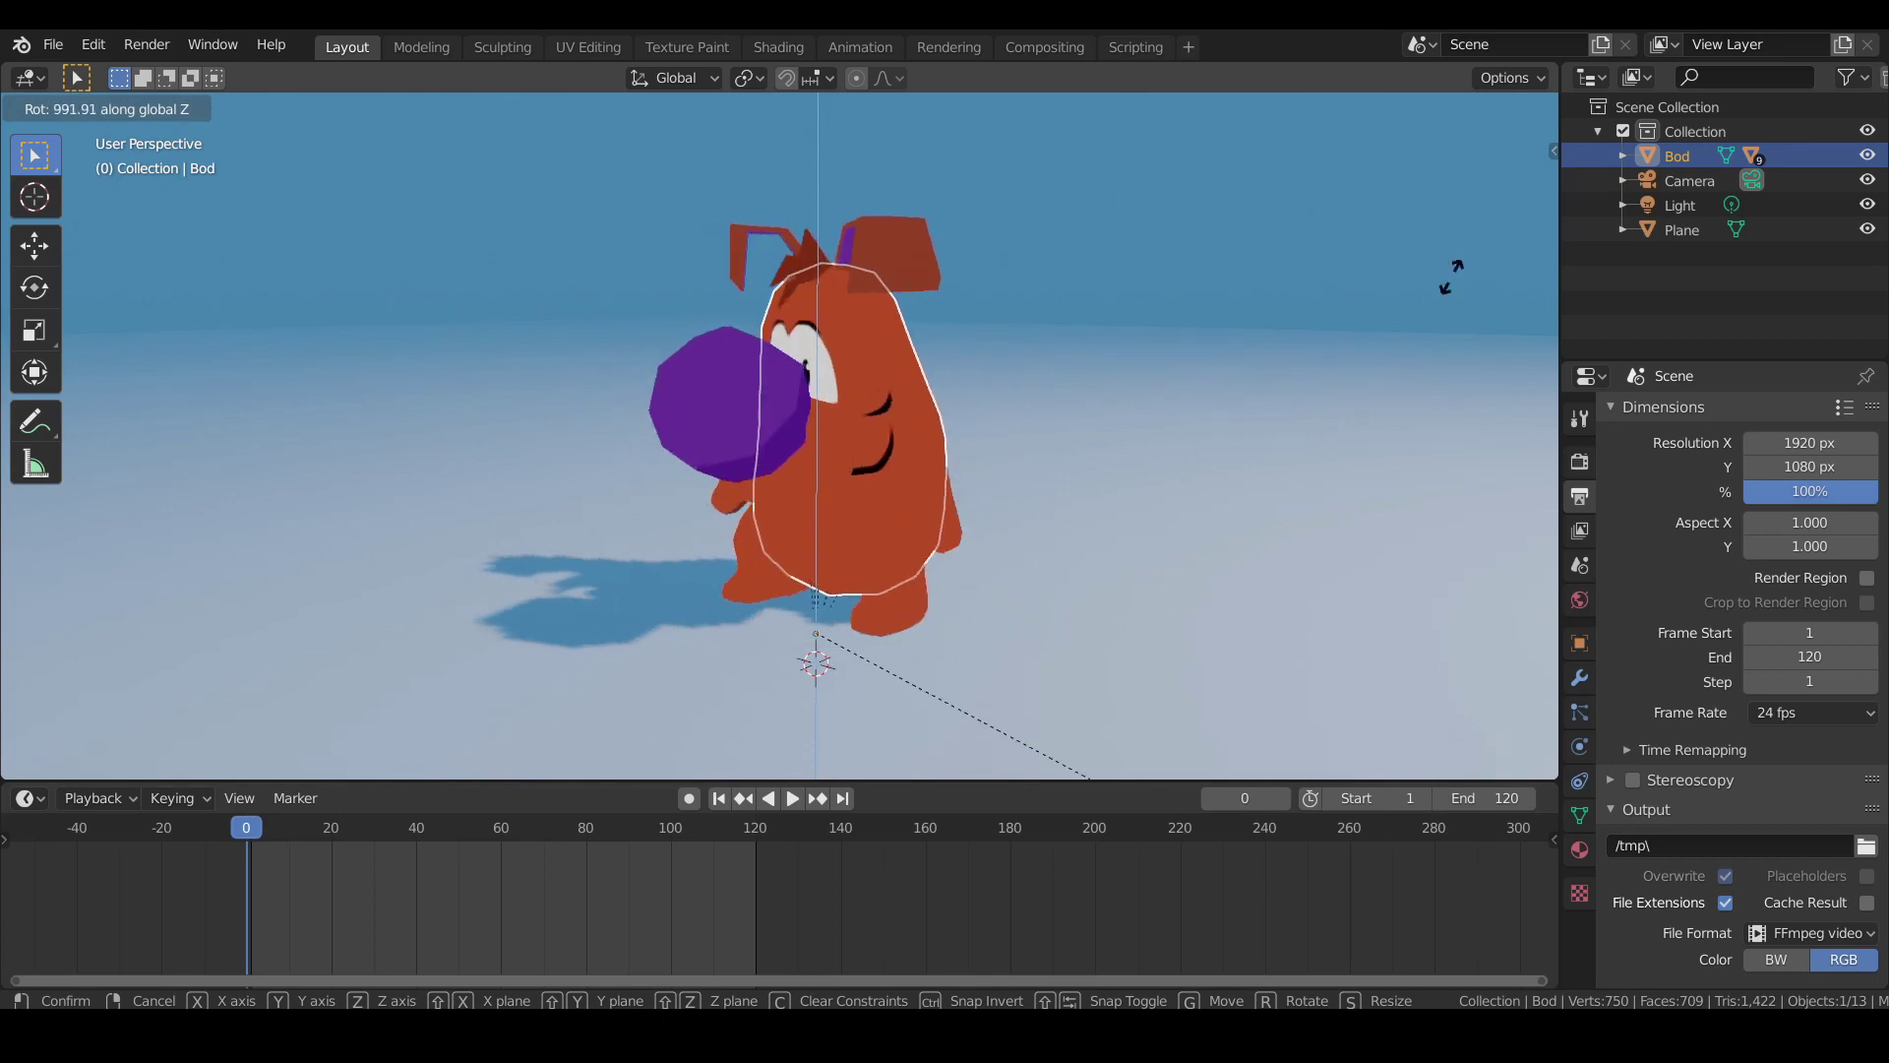
{"action": "right_click", "coordinate": [825, 539]}
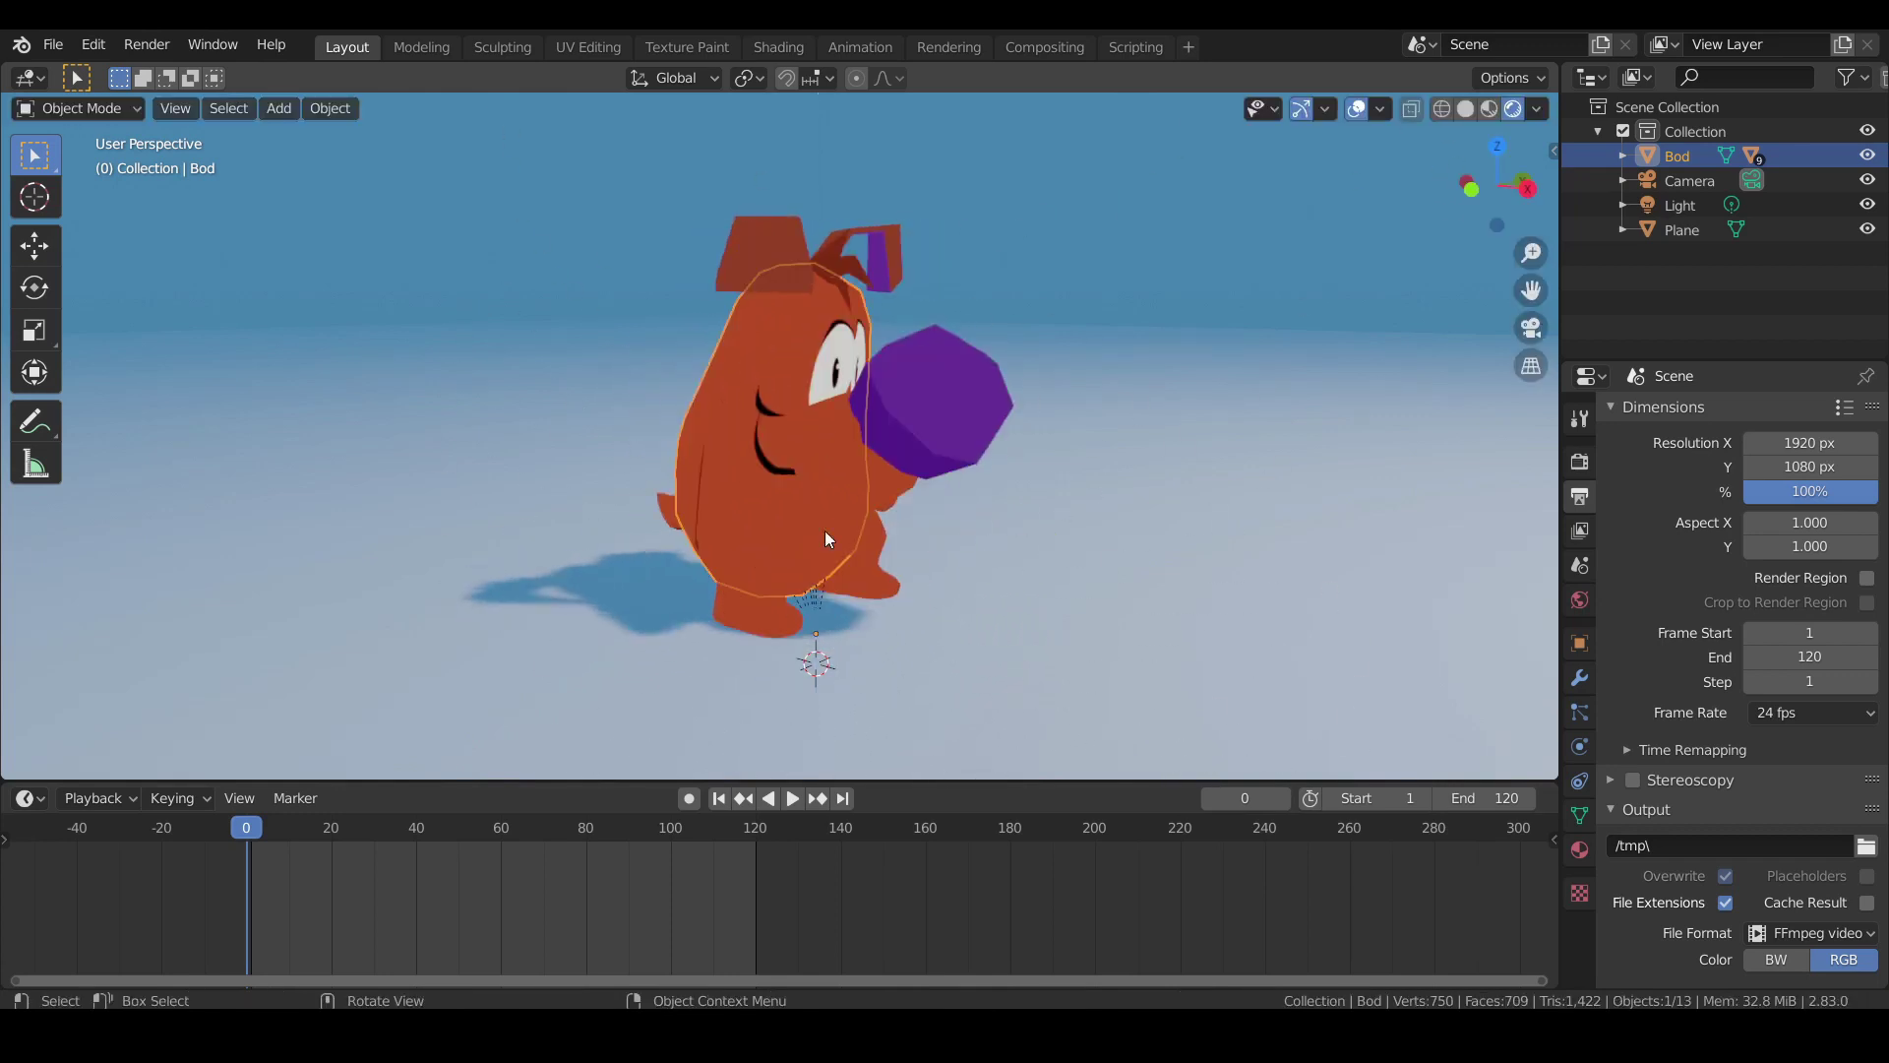
{"action": "left_click", "coordinate": [1097, 252]}
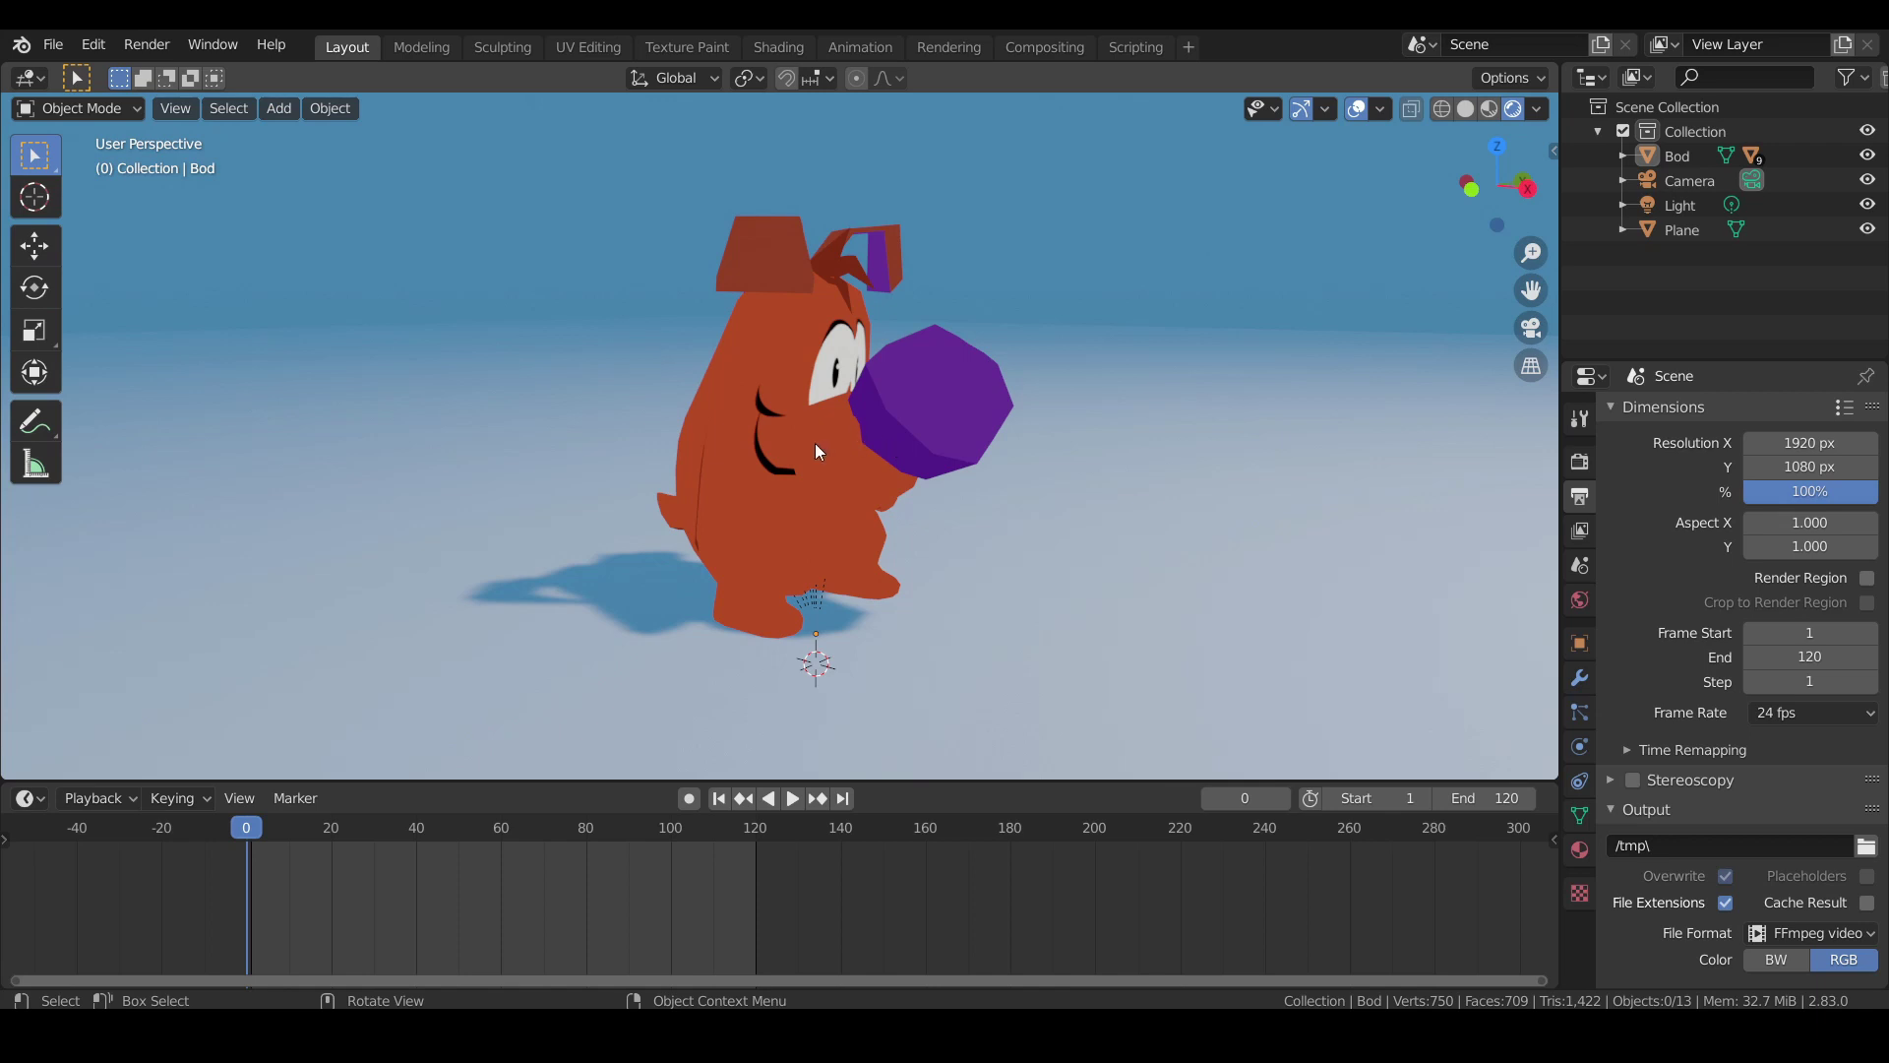
{"action": "left_click", "coordinate": [779, 333]}
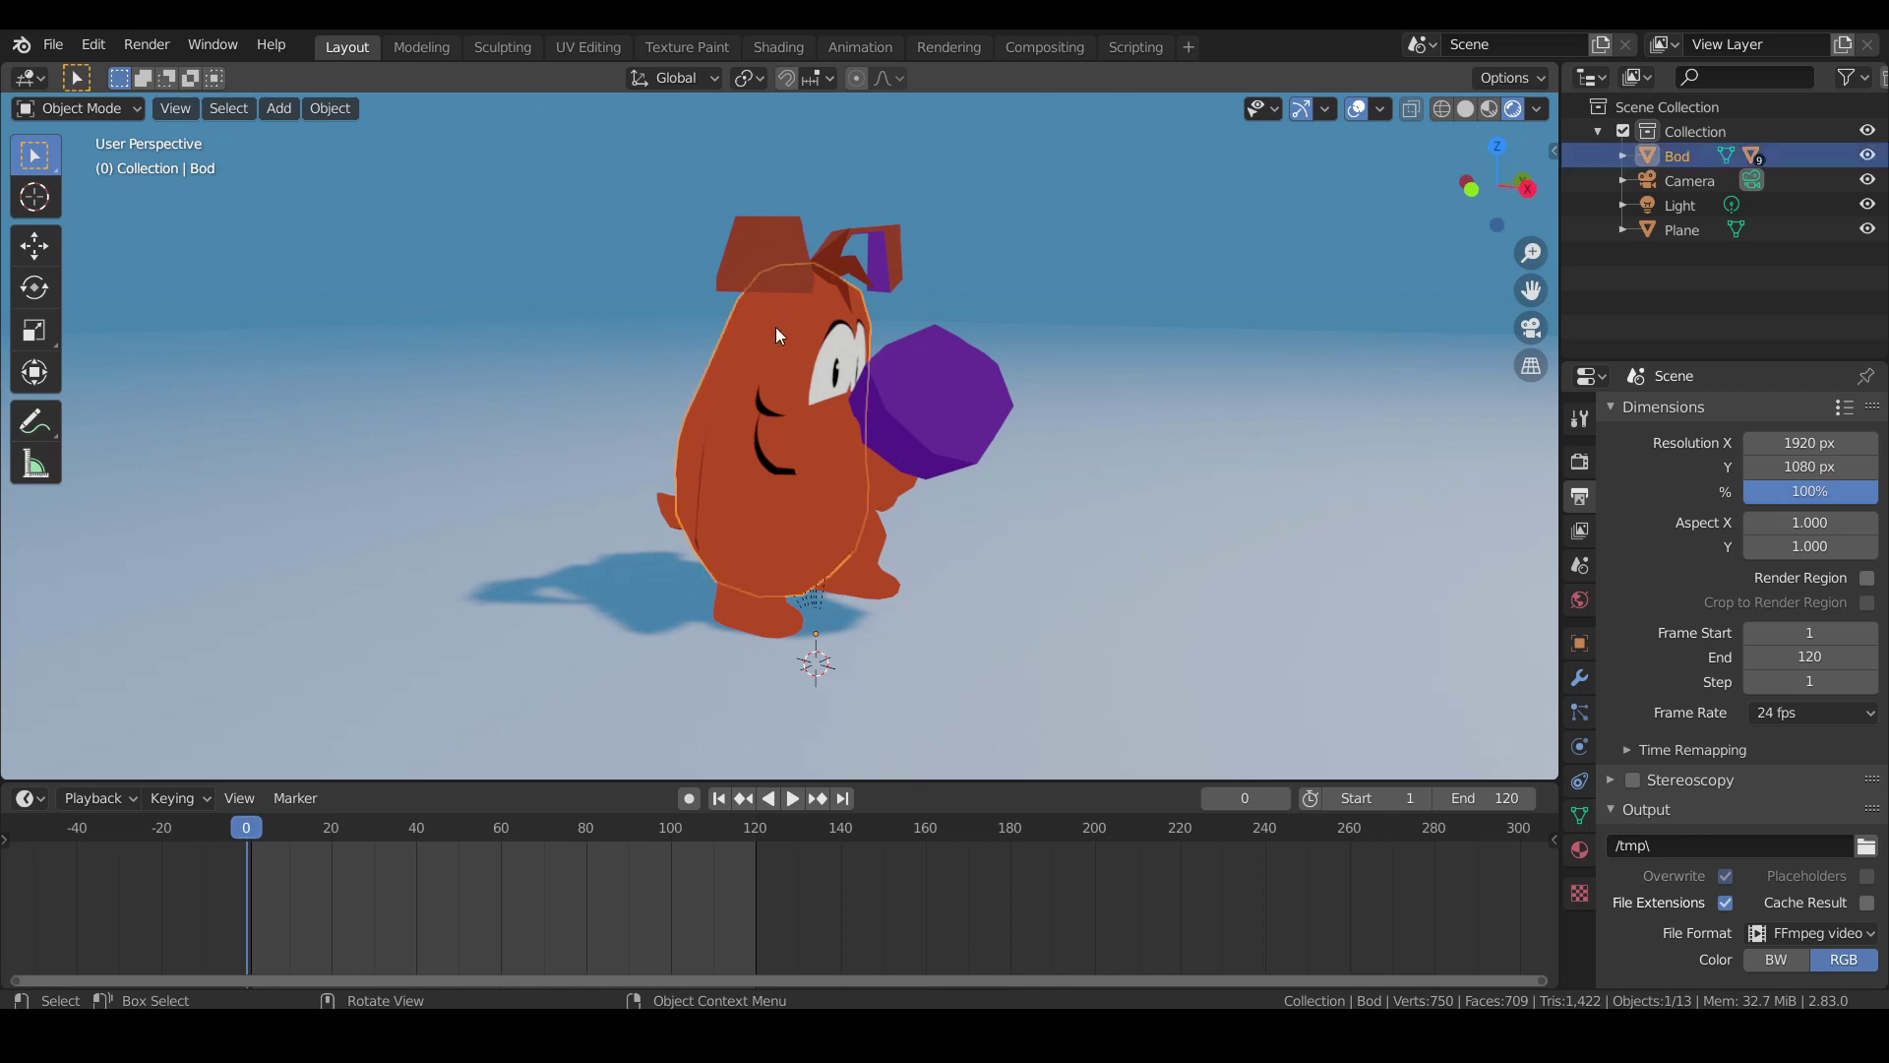
{"action": "left_click", "coordinate": [825, 417]}
{"action": "key", "text": "g"}
{"action": "key", "text": "x"}
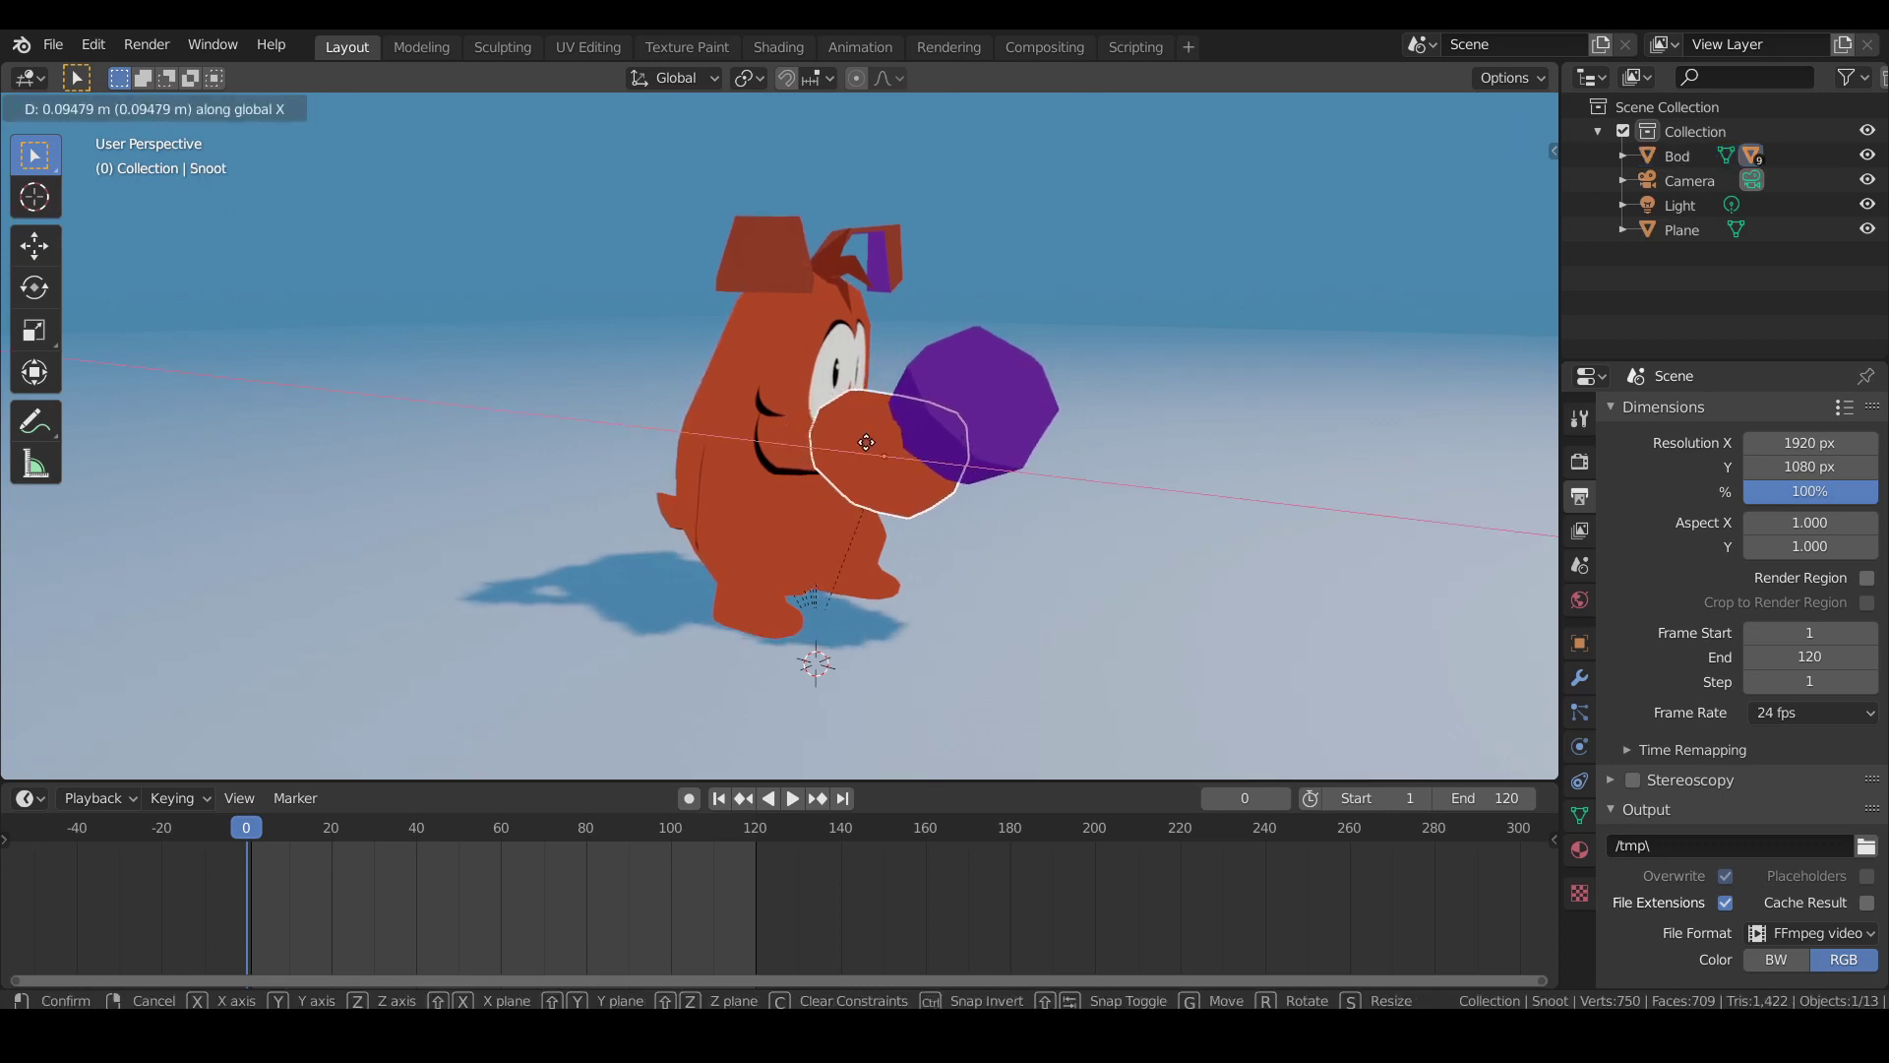
{"action": "left_click", "coordinate": [1053, 496]}
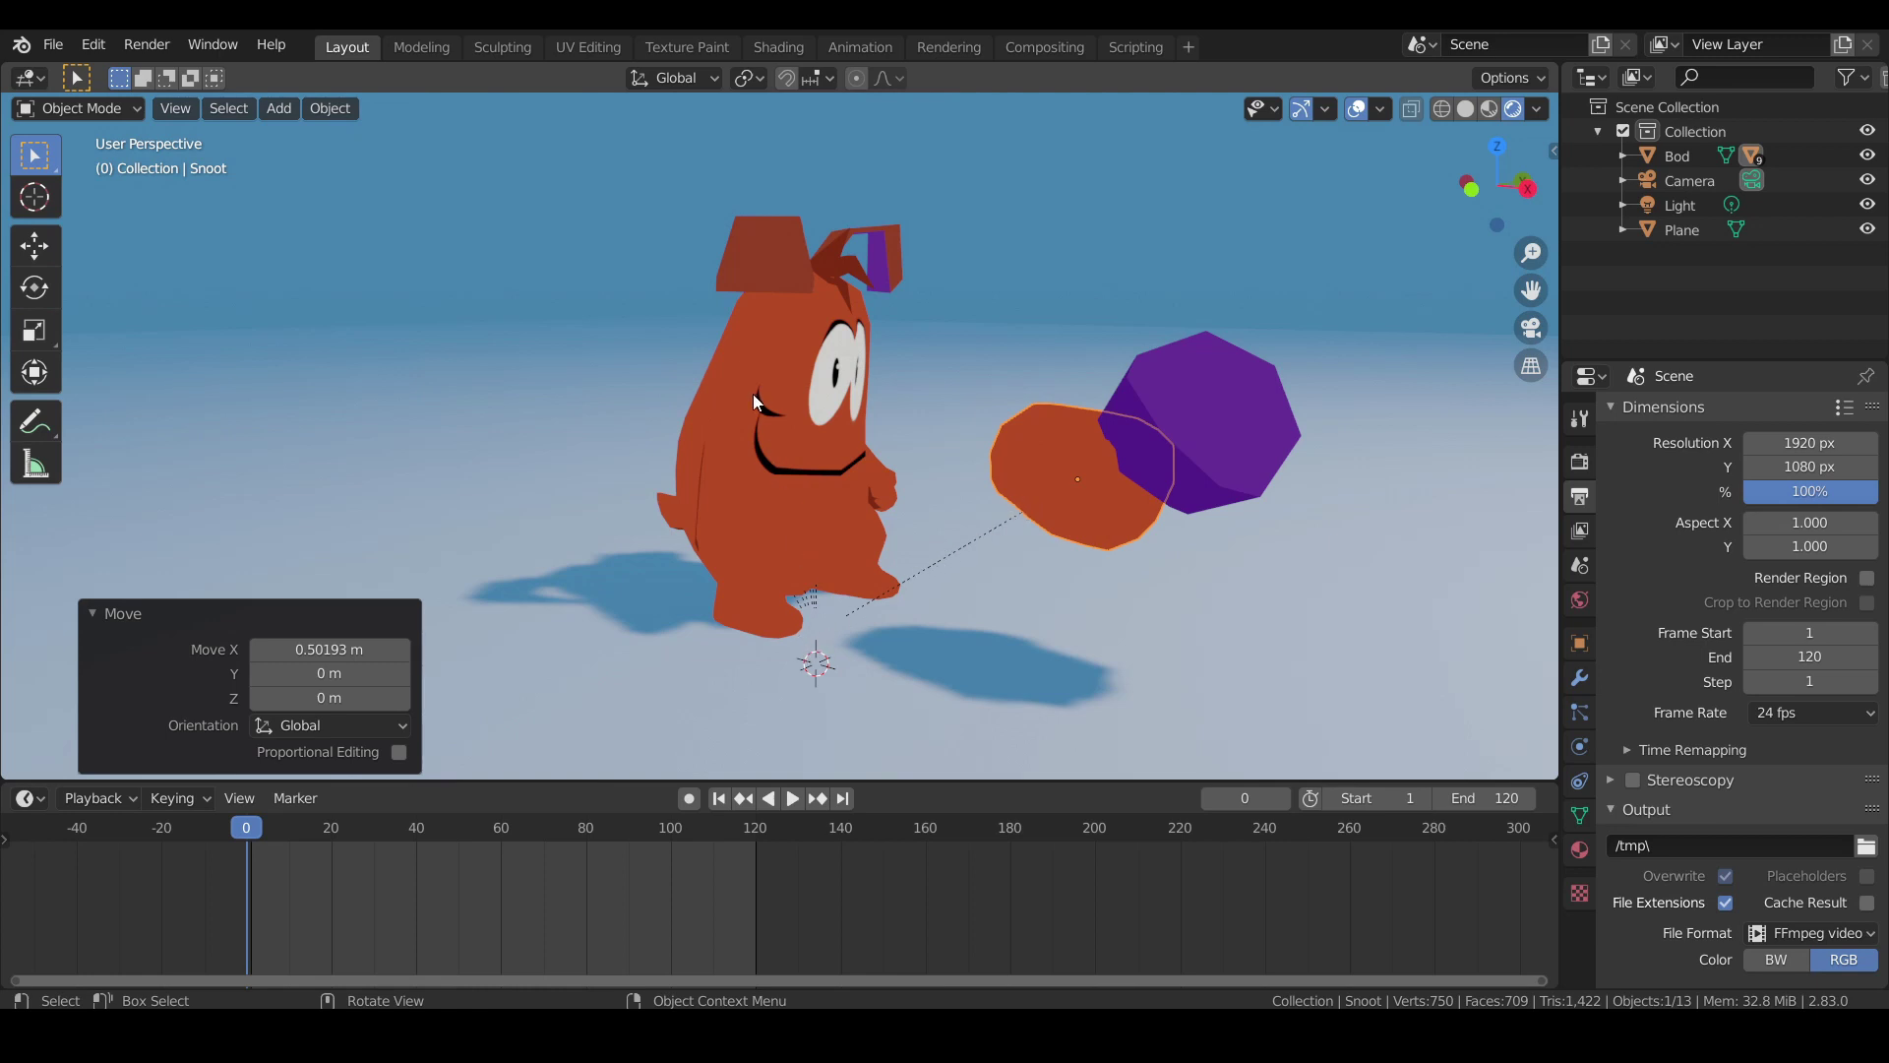
{"action": "left_click", "coordinate": [791, 458]}
{"action": "key", "text": "g"}
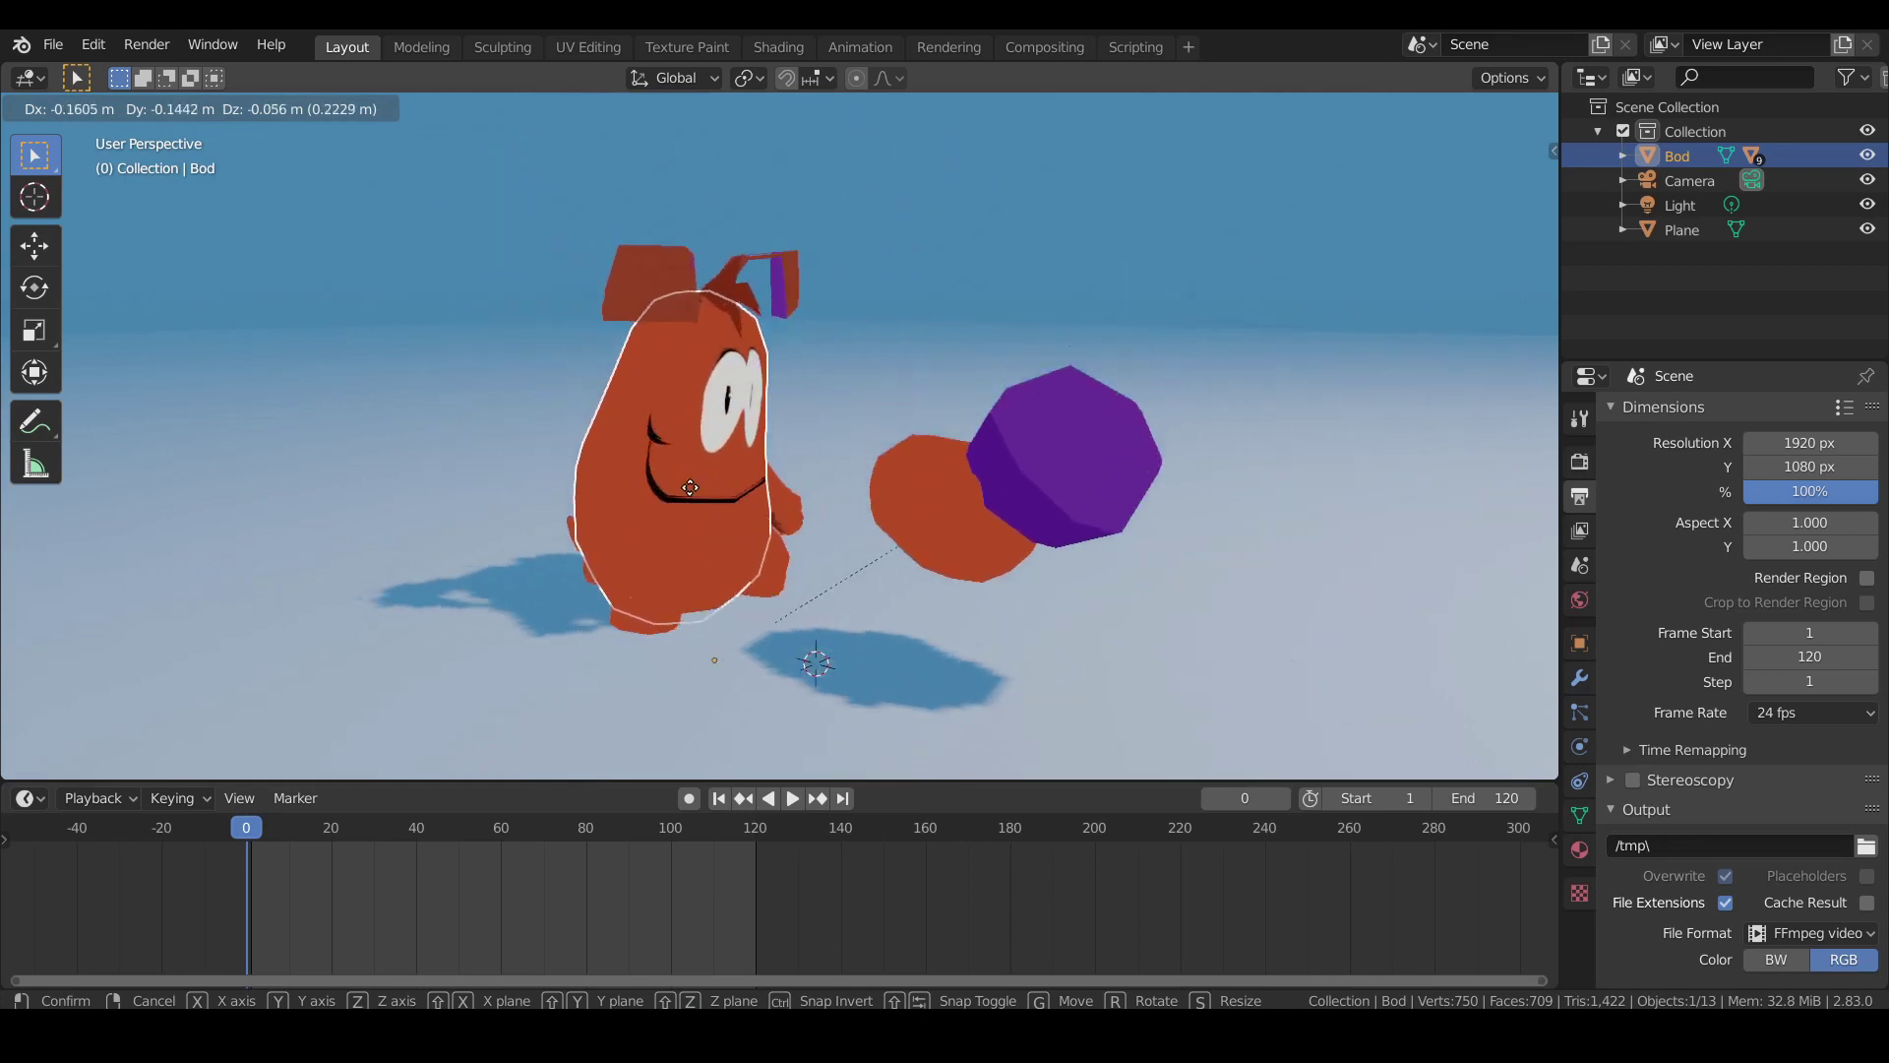
{"action": "left_click", "coordinate": [805, 436]}
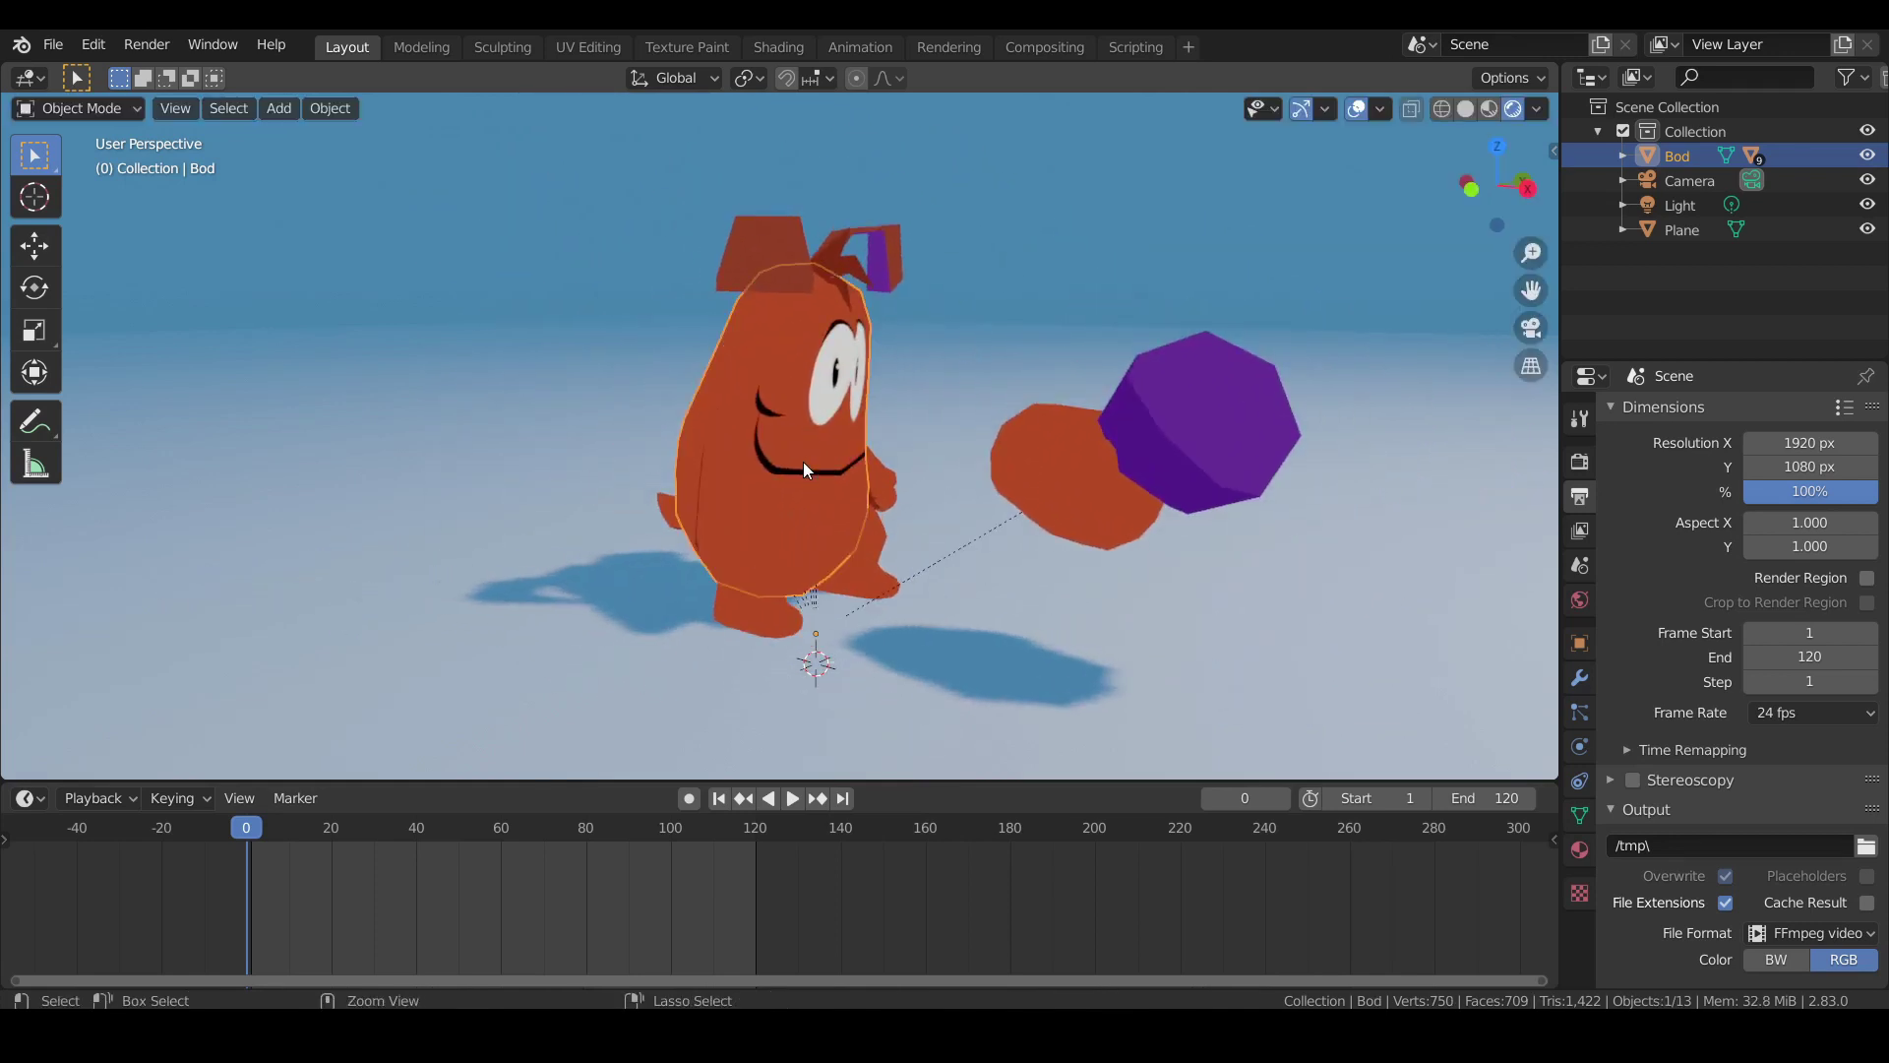
{"action": "left_click", "coordinate": [803, 463], "text": "ctrl"}
{"action": "key", "text": "alt+g"}
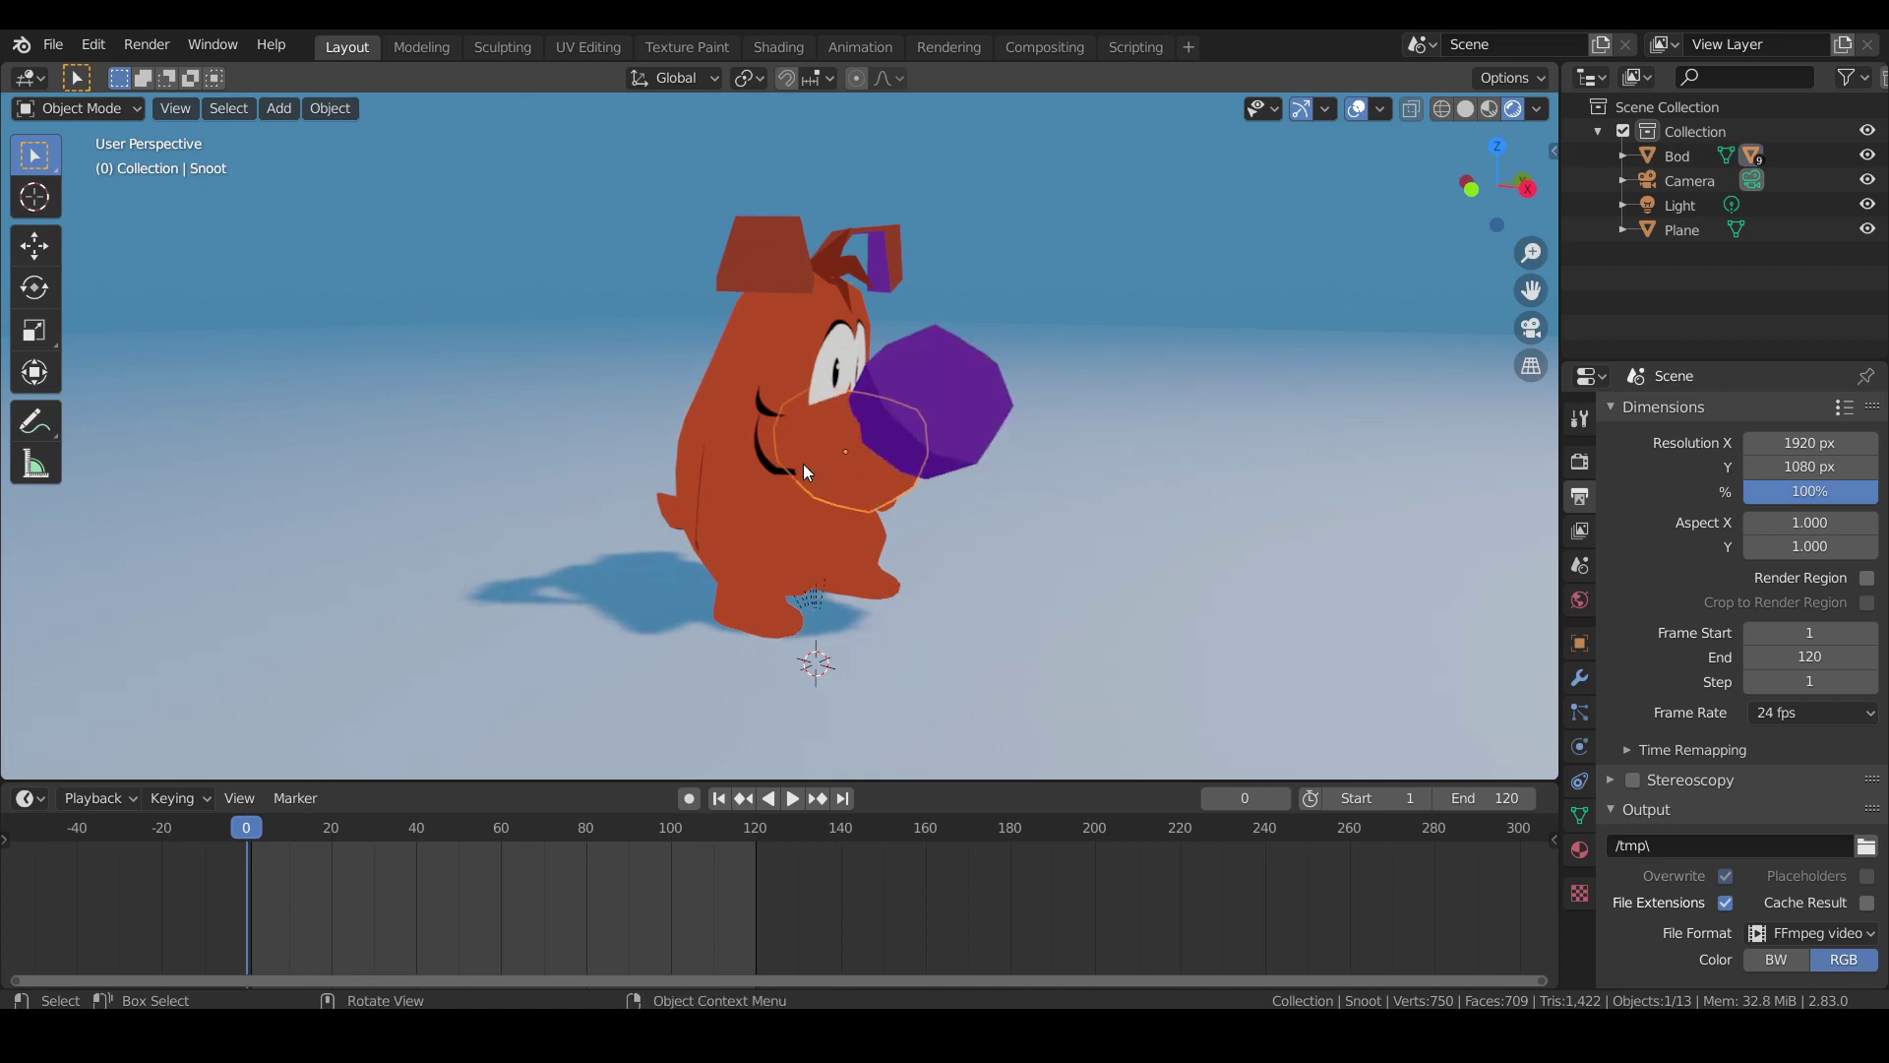
{"action": "key", "text": "alt+a"}
{"action": "middle_click_drag", "start_coordinate": [988, 356], "coordinate": [1034, 344]}
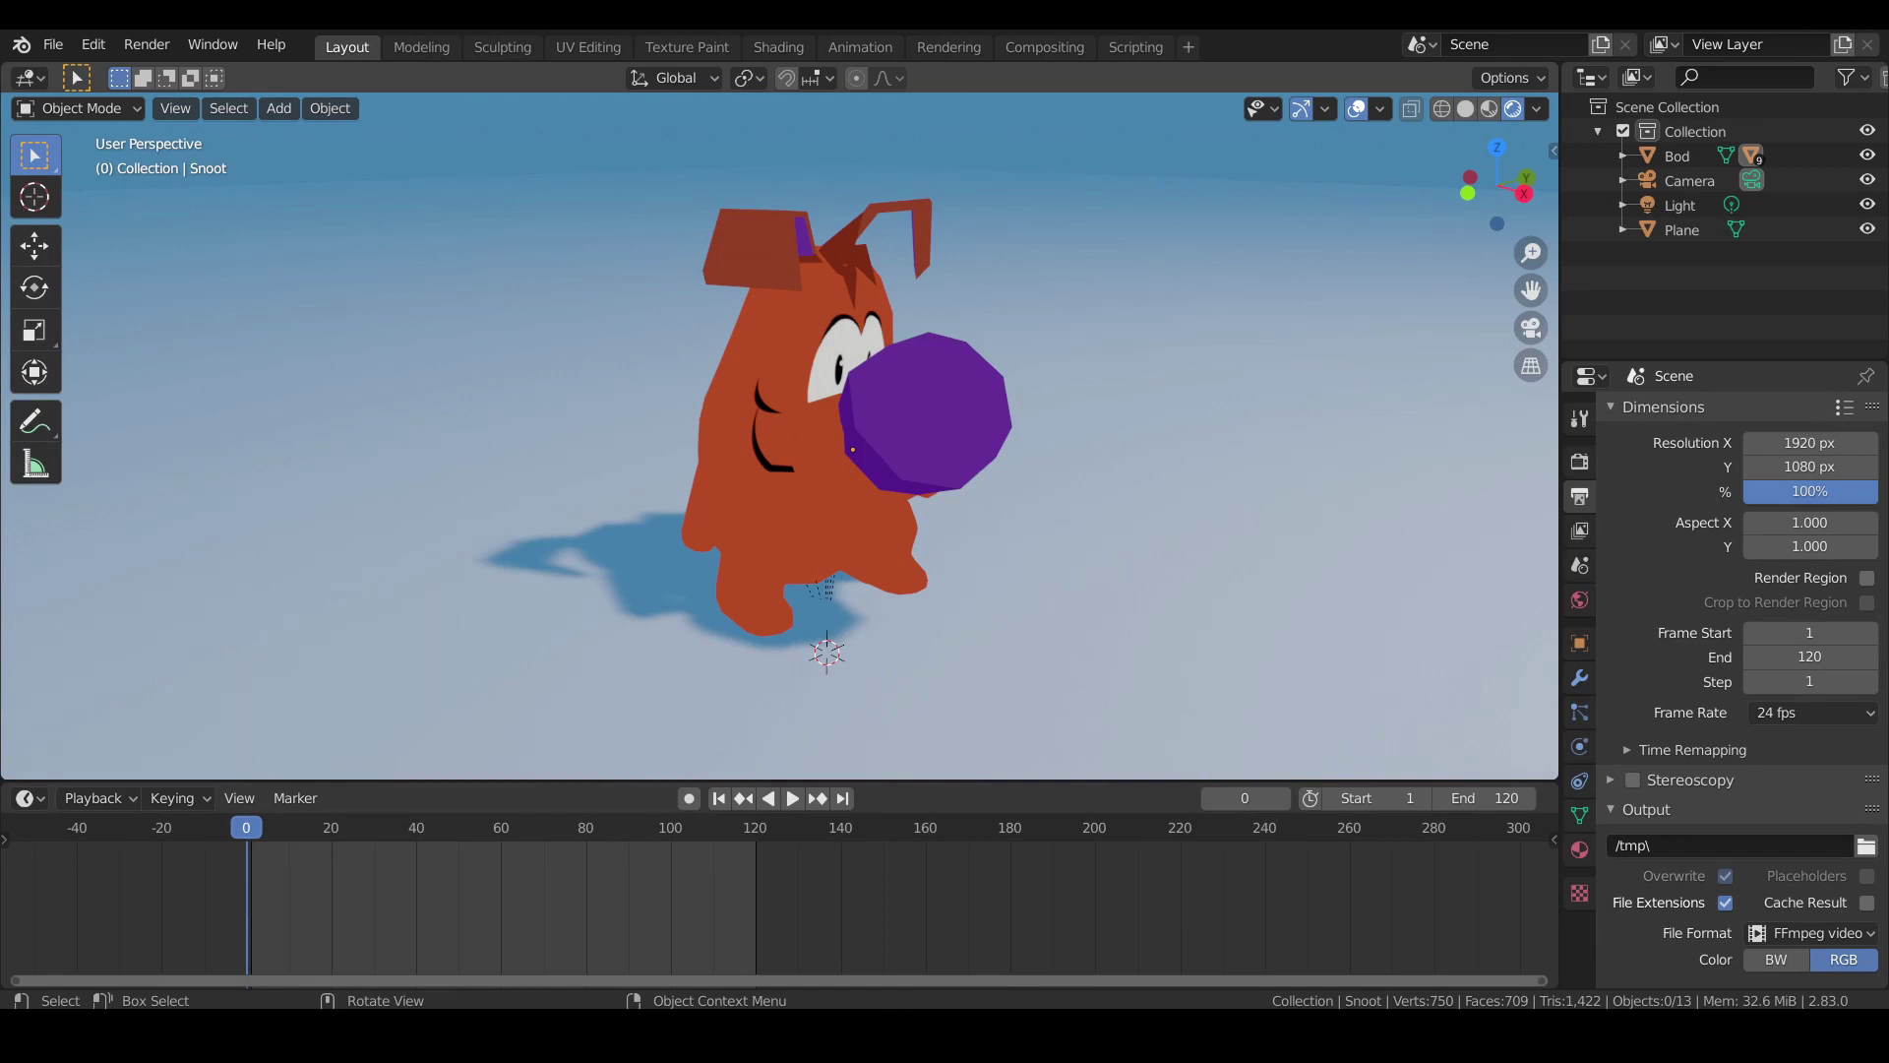
{"action": "left_click", "coordinate": [805, 346]}
{"action": "left_click", "coordinate": [758, 267]}
{"action": "key", "text": "g"}
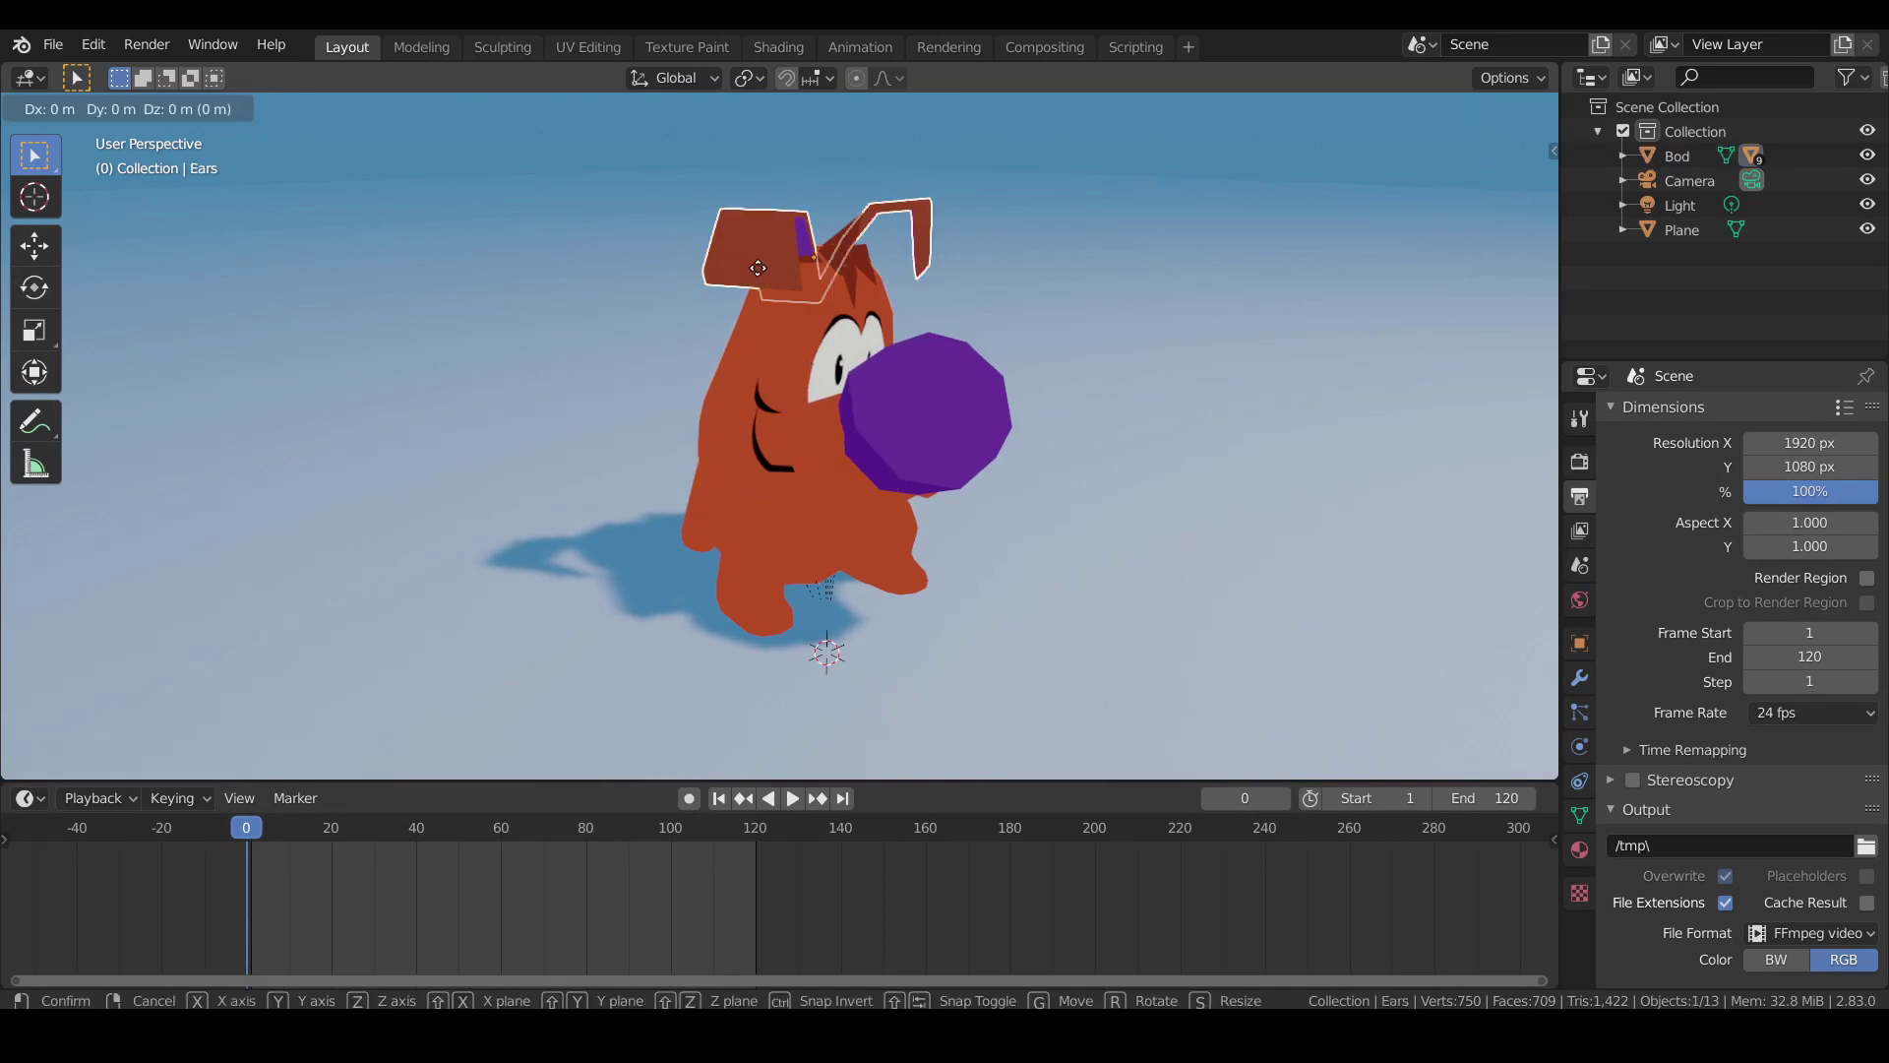
{"action": "key", "text": "z"}
{"action": "left_click", "coordinate": [787, 233]}
{"action": "left_click", "coordinate": [878, 266]}
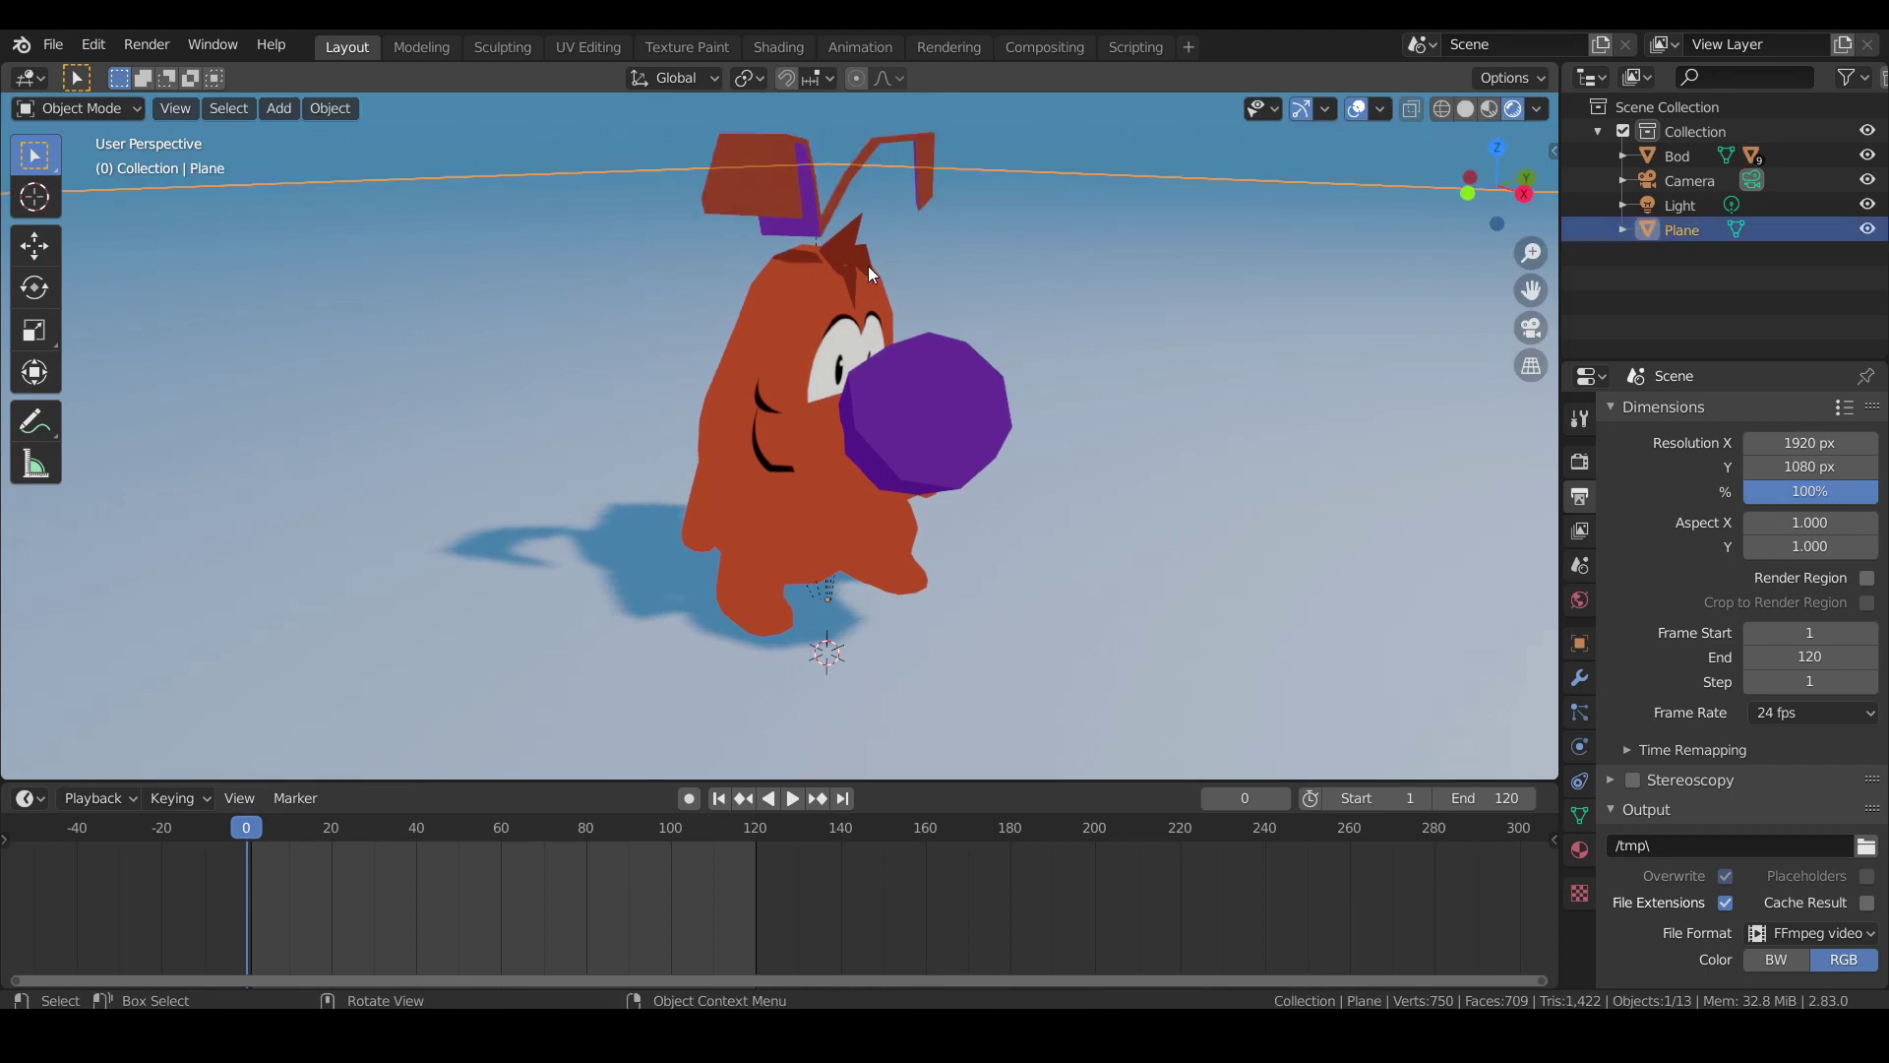
{"action": "key", "text": "g"}
{"action": "key", "text": "x"}
{"action": "left_click", "coordinate": [936, 388]}
{"action": "left_click", "coordinate": [937, 387]}
{"action": "key", "text": "s"}
{"action": "key", "text": "Escape"}
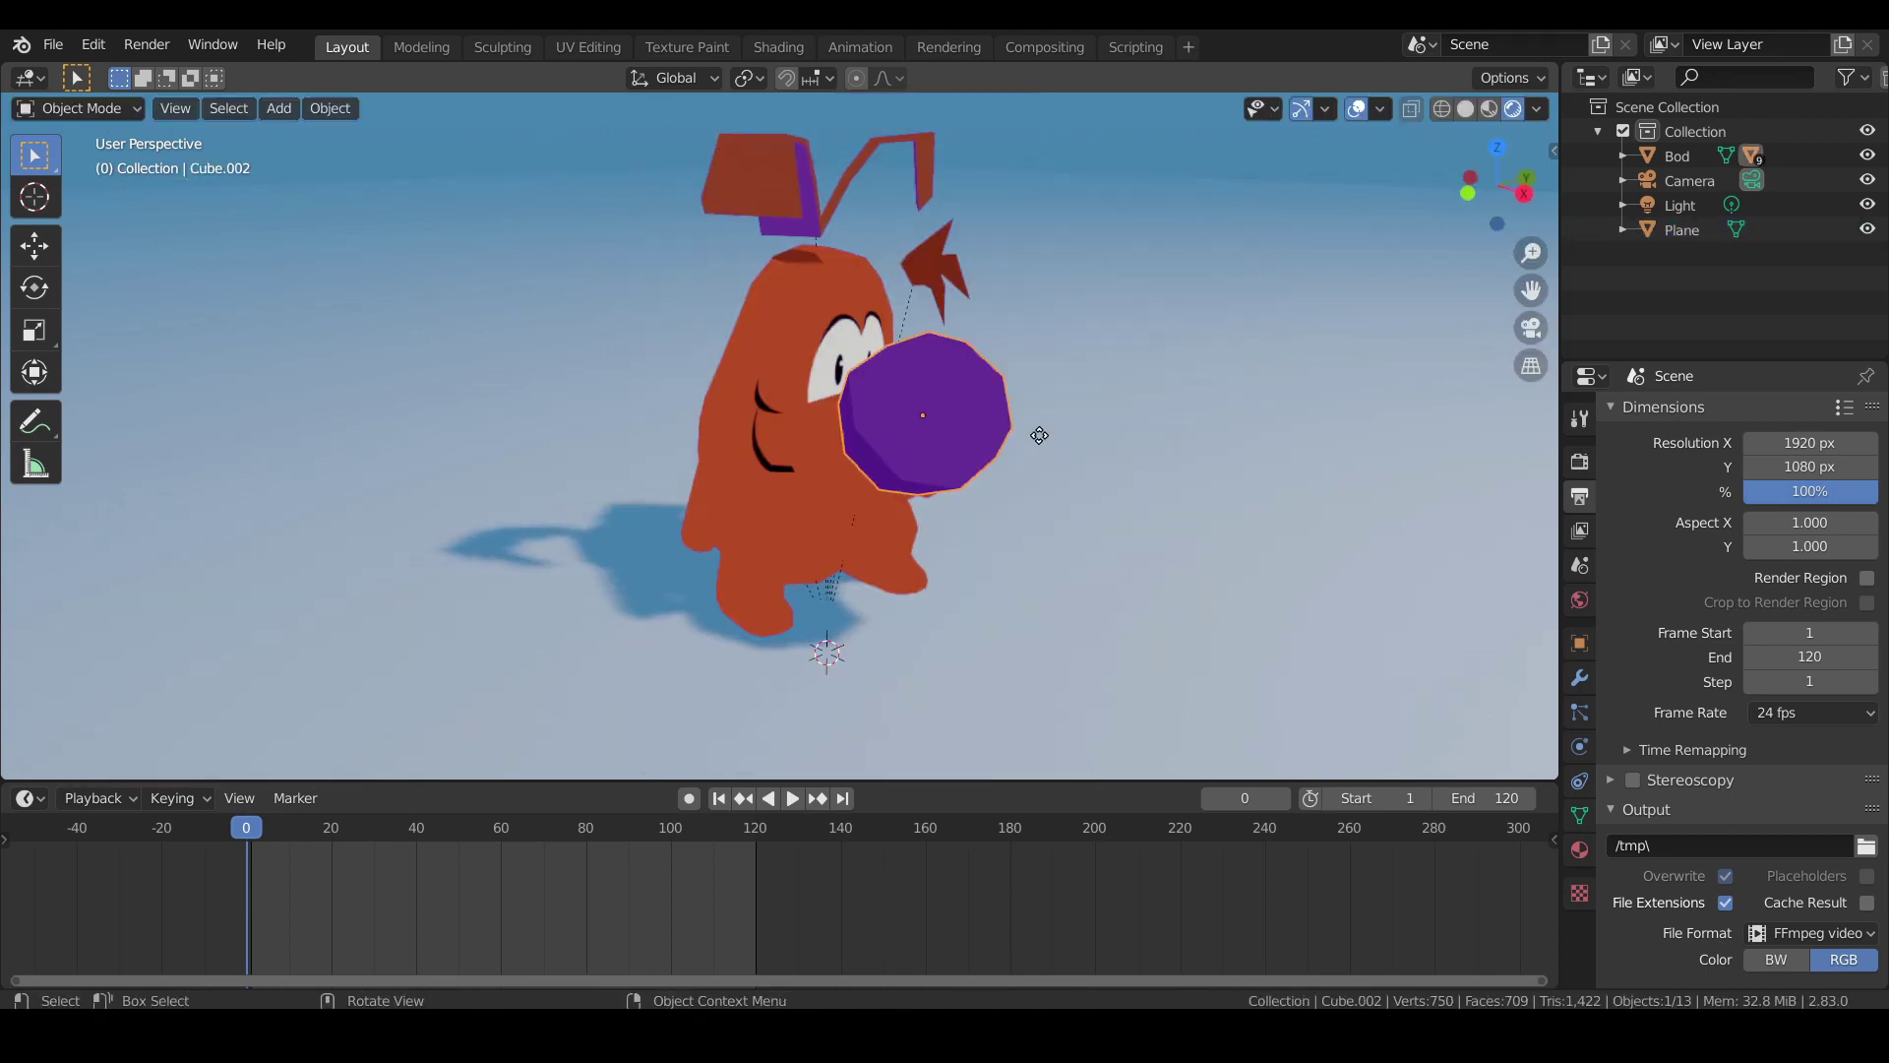
{"action": "key", "text": "g"}
{"action": "key", "text": "x"}
{"action": "left_click", "coordinate": [1195, 456]}
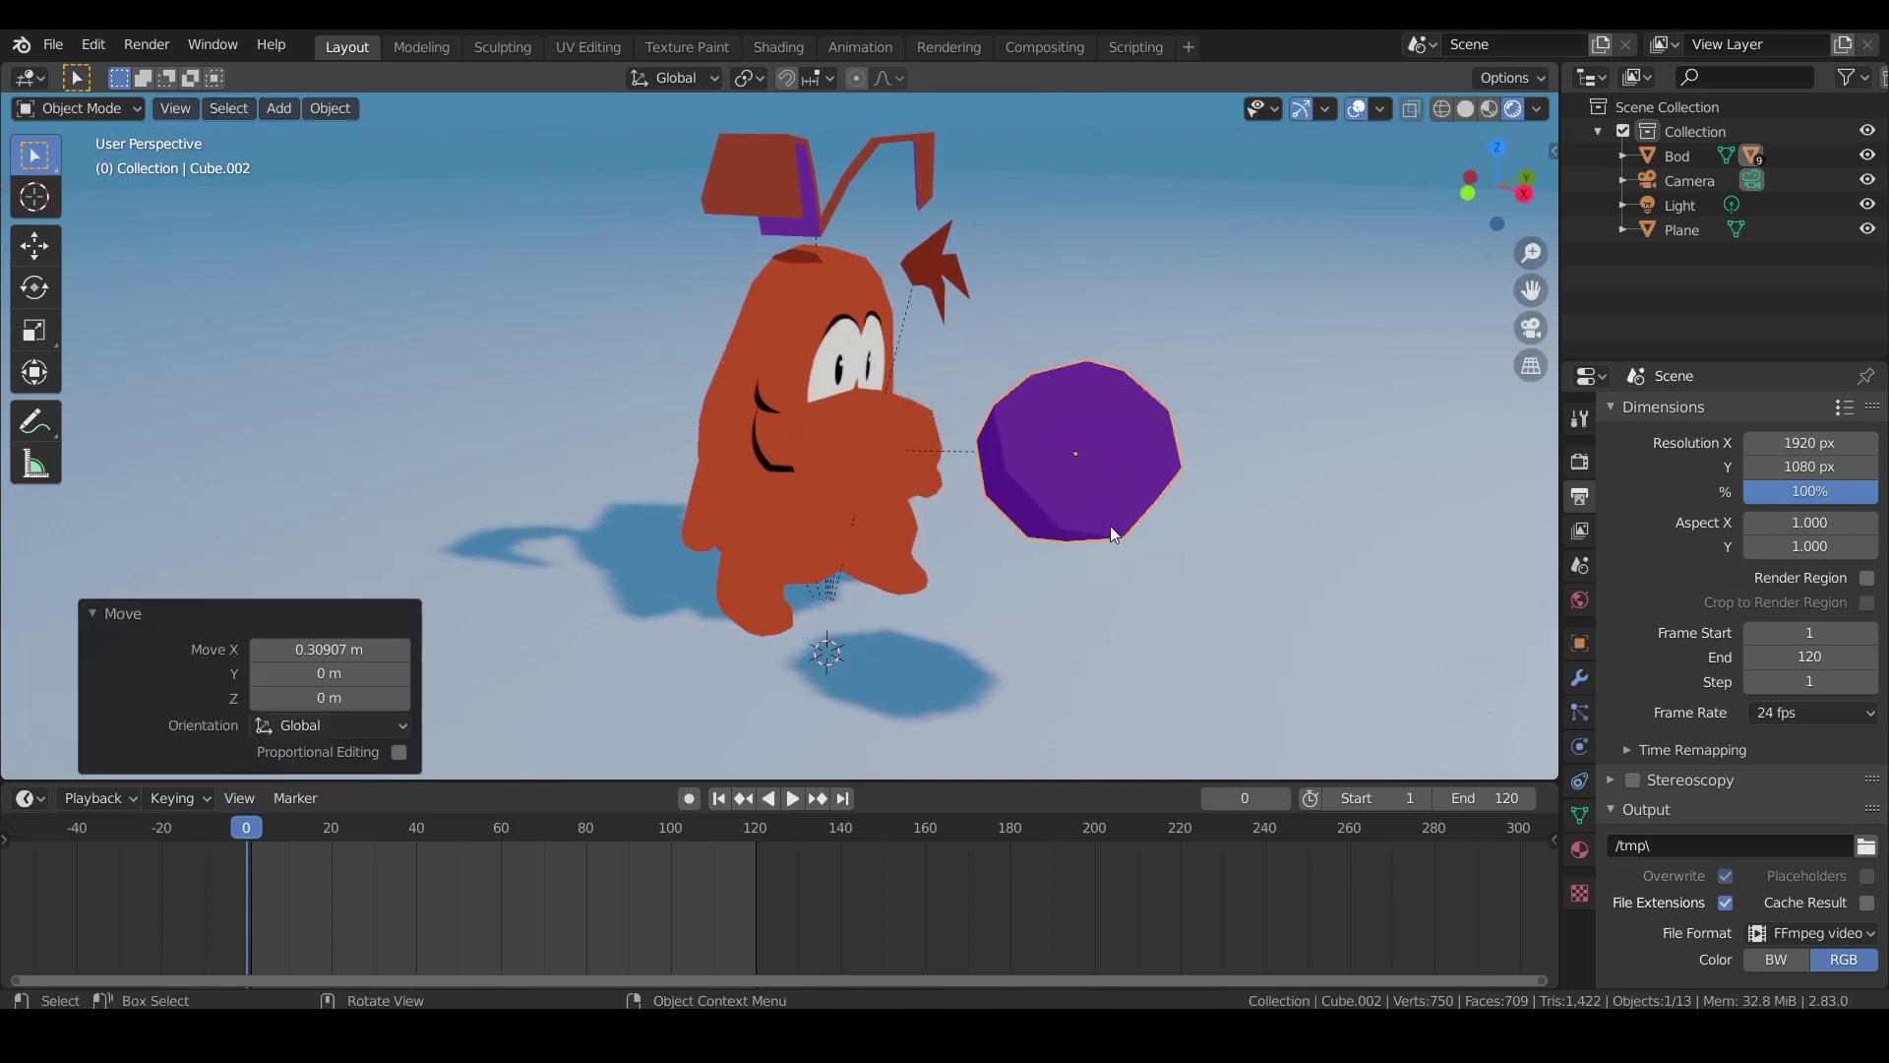
{"action": "key", "text": "ctrl+z"}
{"action": "key", "text": "ctrl+z"}
{"action": "key", "text": "ctrl+z"}
{"action": "key", "text": "ctrl+z"}
{"action": "key", "text": "ctrl+z"}
{"action": "key", "text": "ctrl+z"}
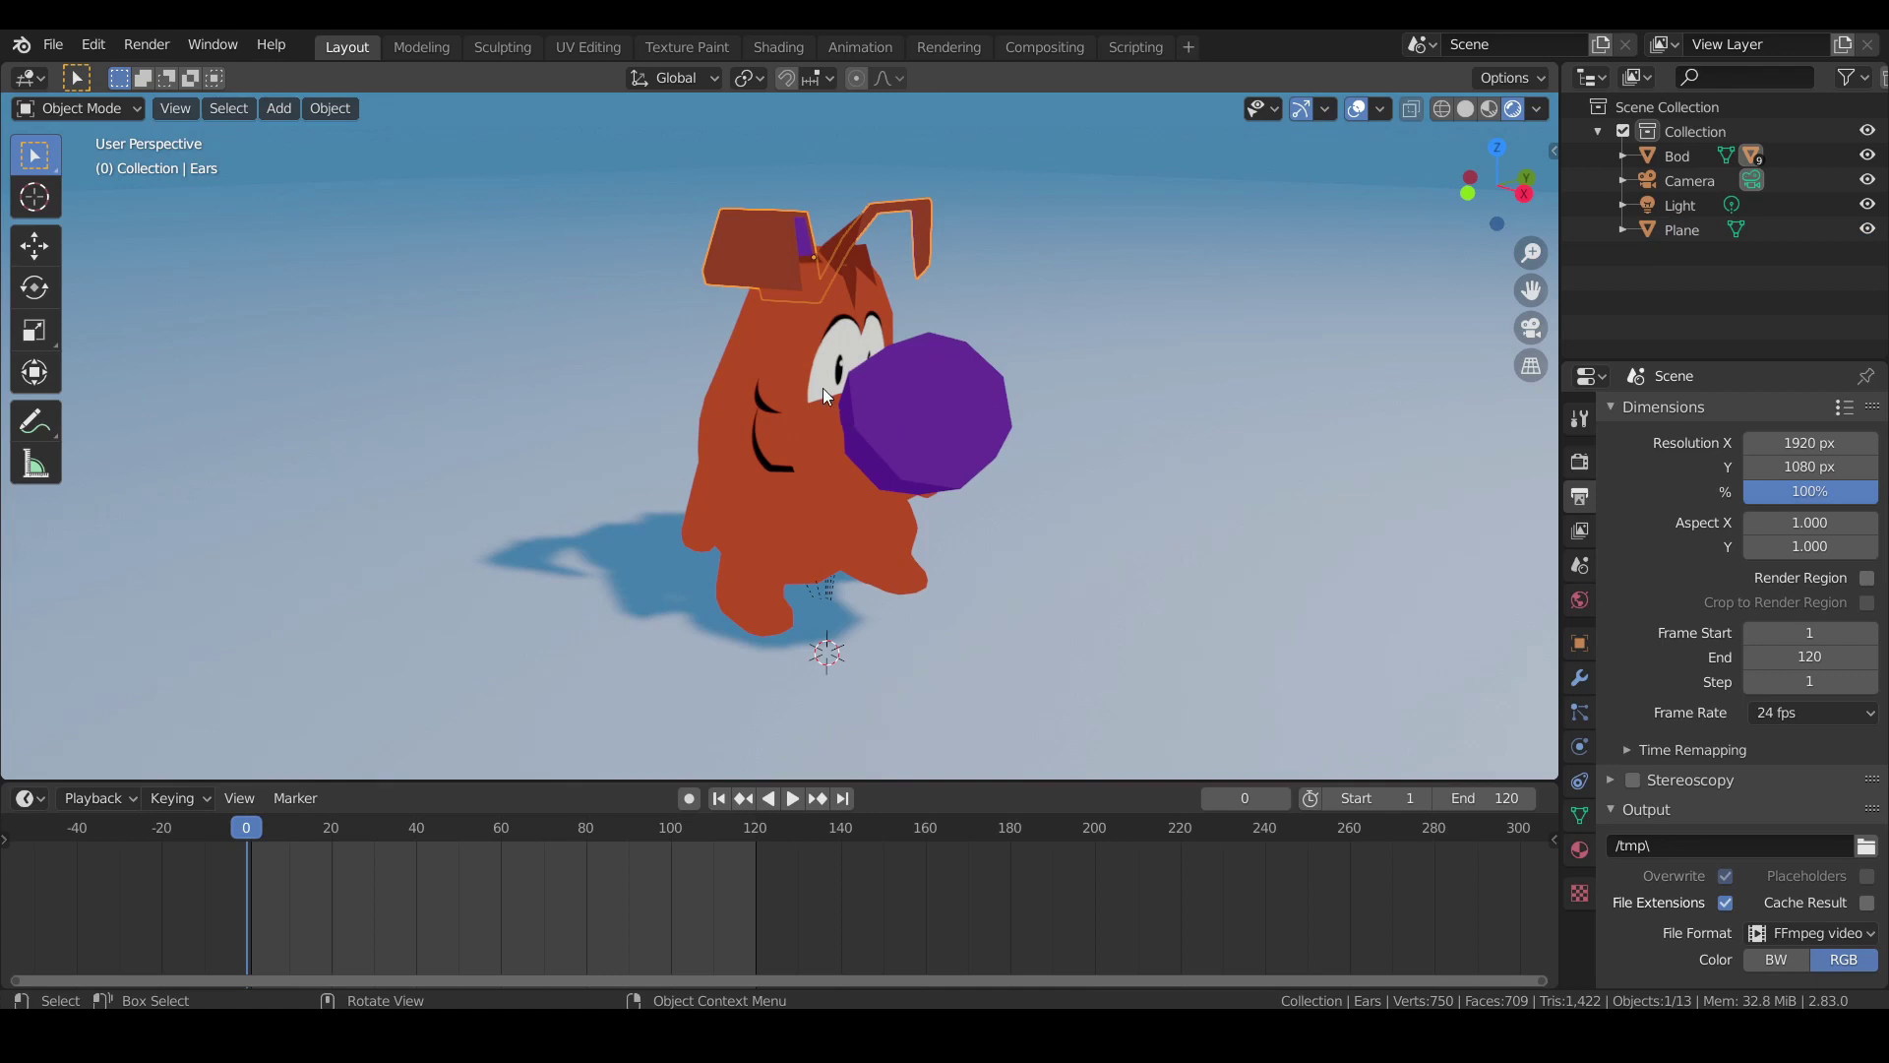
Select Bod, then zoom out and pan until the camera and the dog are both in view.
{"action": "left_click", "coordinate": [823, 389]}
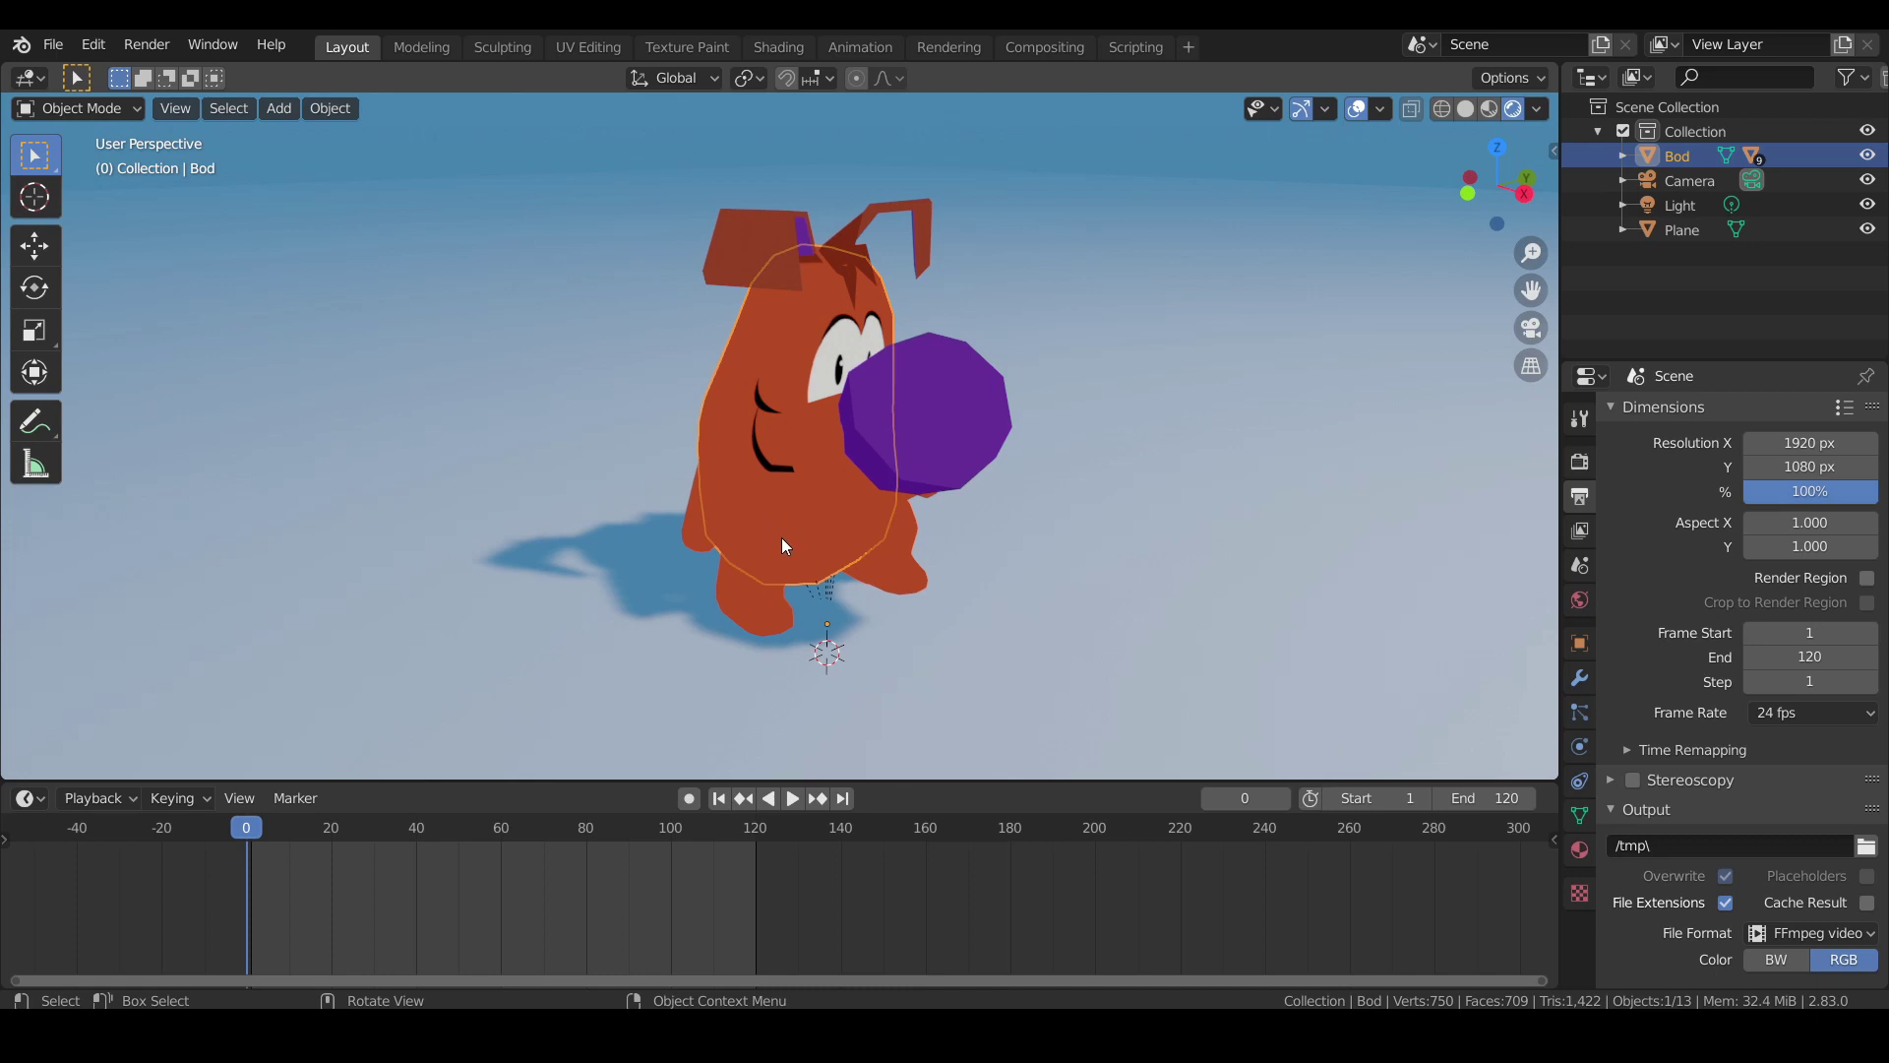
{"action": "scroll", "coordinate": [783, 539], "scroll_direction": "down", "scroll_amount": 10}
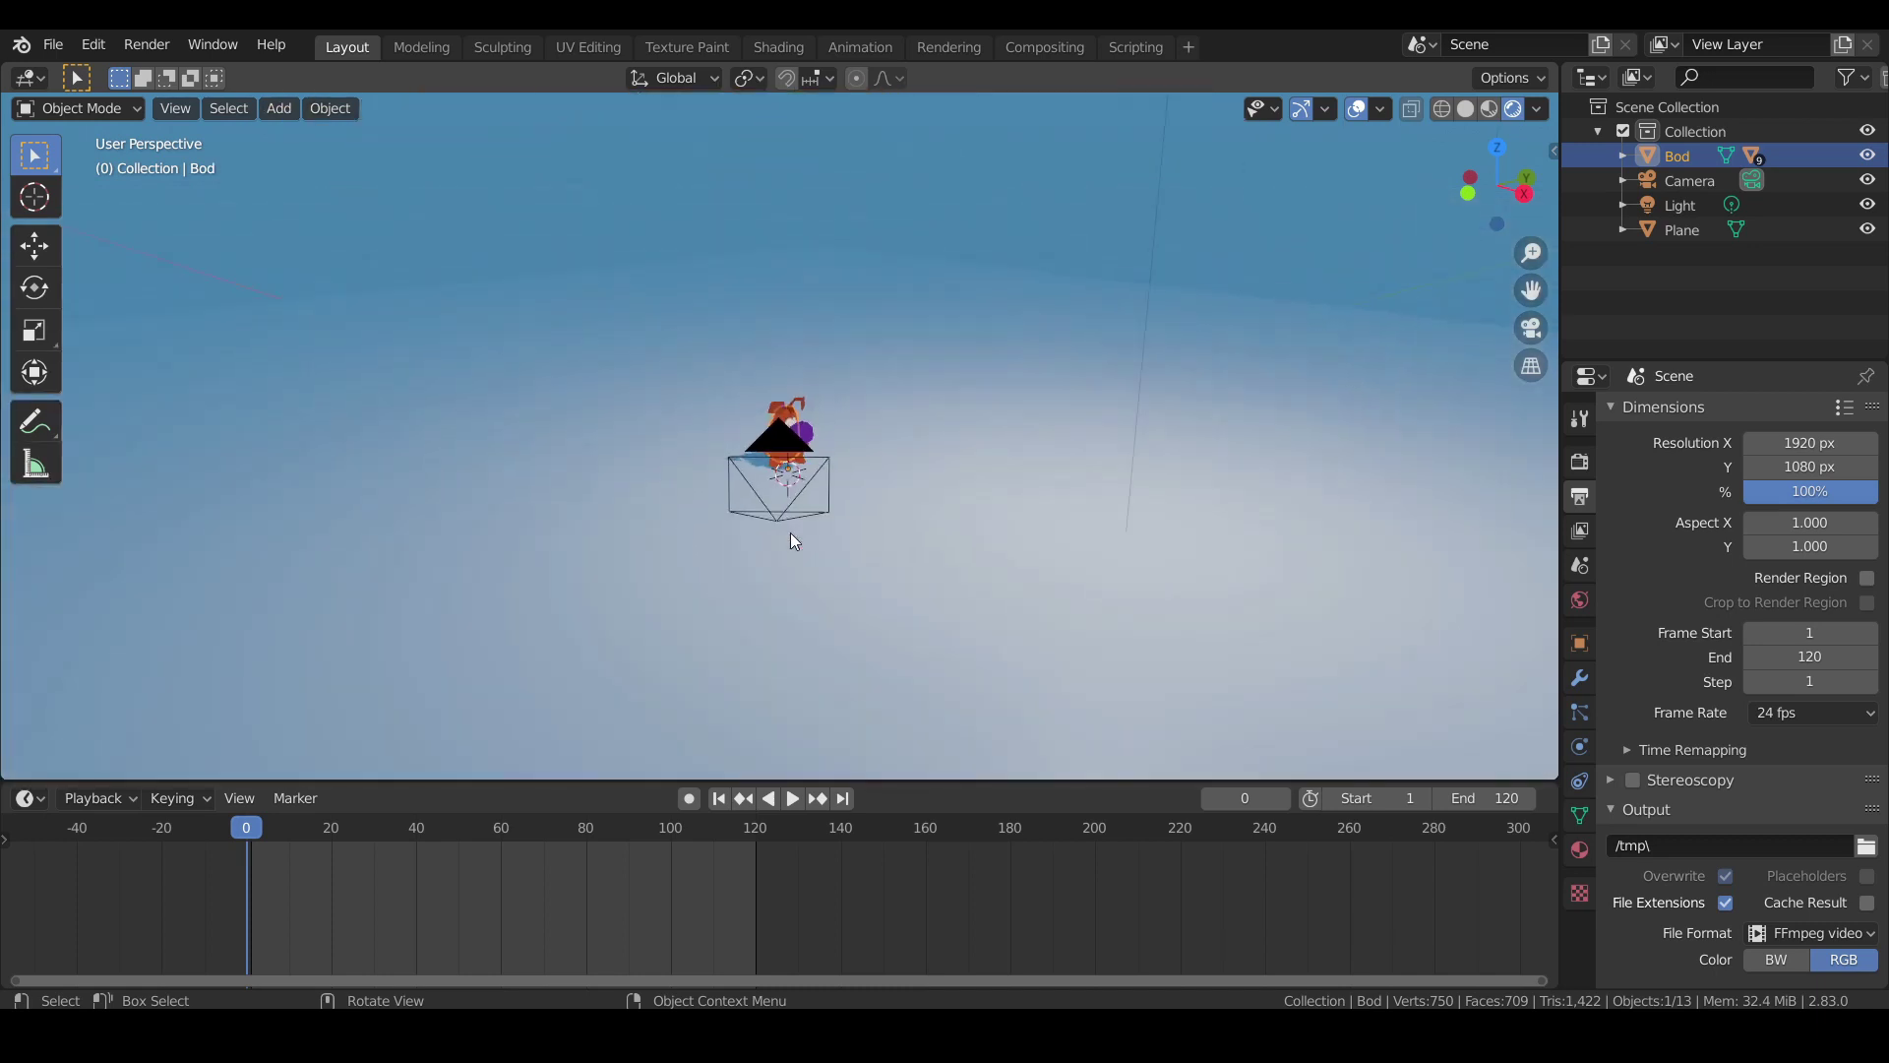
{"action": "middle_click_drag", "start_coordinate": [790, 534], "coordinate": [733, 546]}
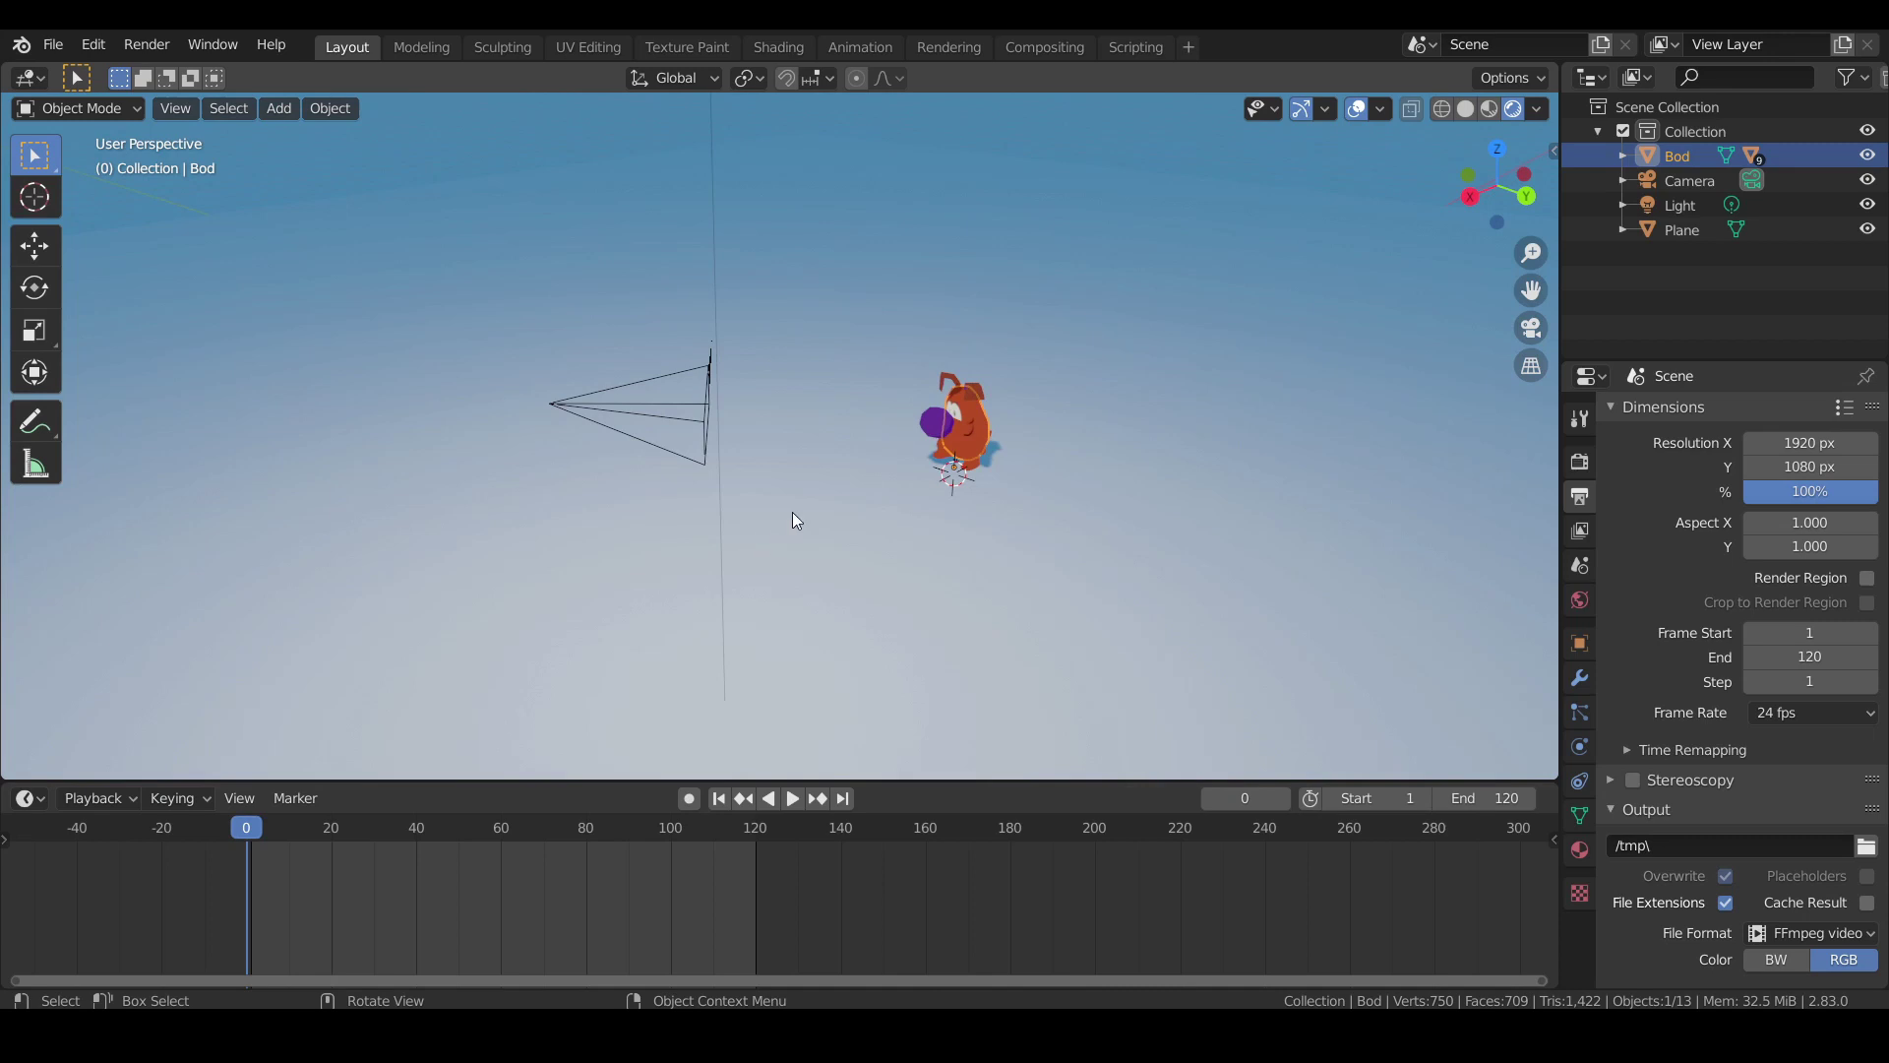
{"action": "middle_click_drag", "start_coordinate": [990, 381], "coordinate": [888, 577], "text": "shift"}
{"action": "scroll", "coordinate": [886, 416], "scroll_direction": "up", "scroll_amount": 5}
{"action": "scroll", "coordinate": [799, 413], "scroll_direction": "up", "scroll_amount": 4}
{"action": "scroll", "coordinate": [864, 428], "scroll_direction": "down", "scroll_amount": 6}
{"action": "scroll", "coordinate": [870, 540], "scroll_direction": "down", "scroll_amount": 2}
{"action": "scroll", "coordinate": [868, 533], "scroll_direction": "down", "scroll_amount": 1}
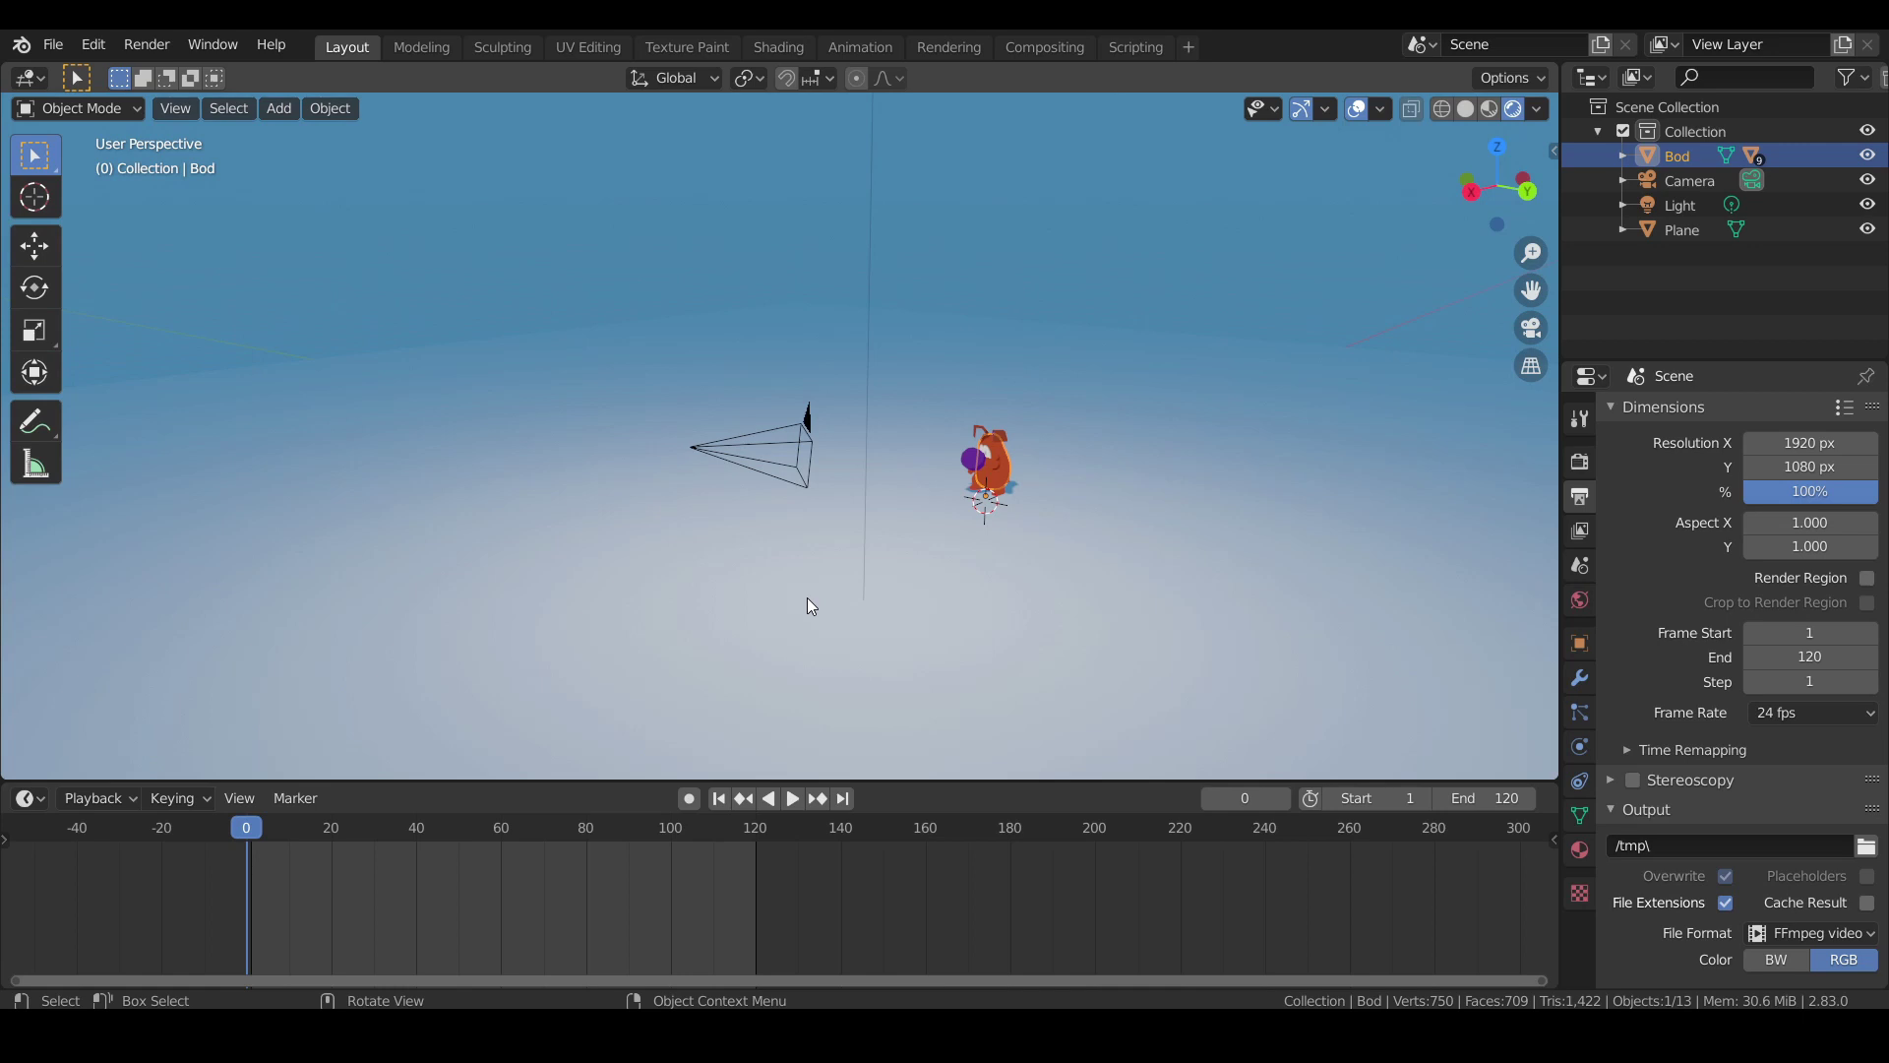
{"action": "scroll", "coordinate": [855, 594], "scroll_direction": "up", "scroll_amount": 2}
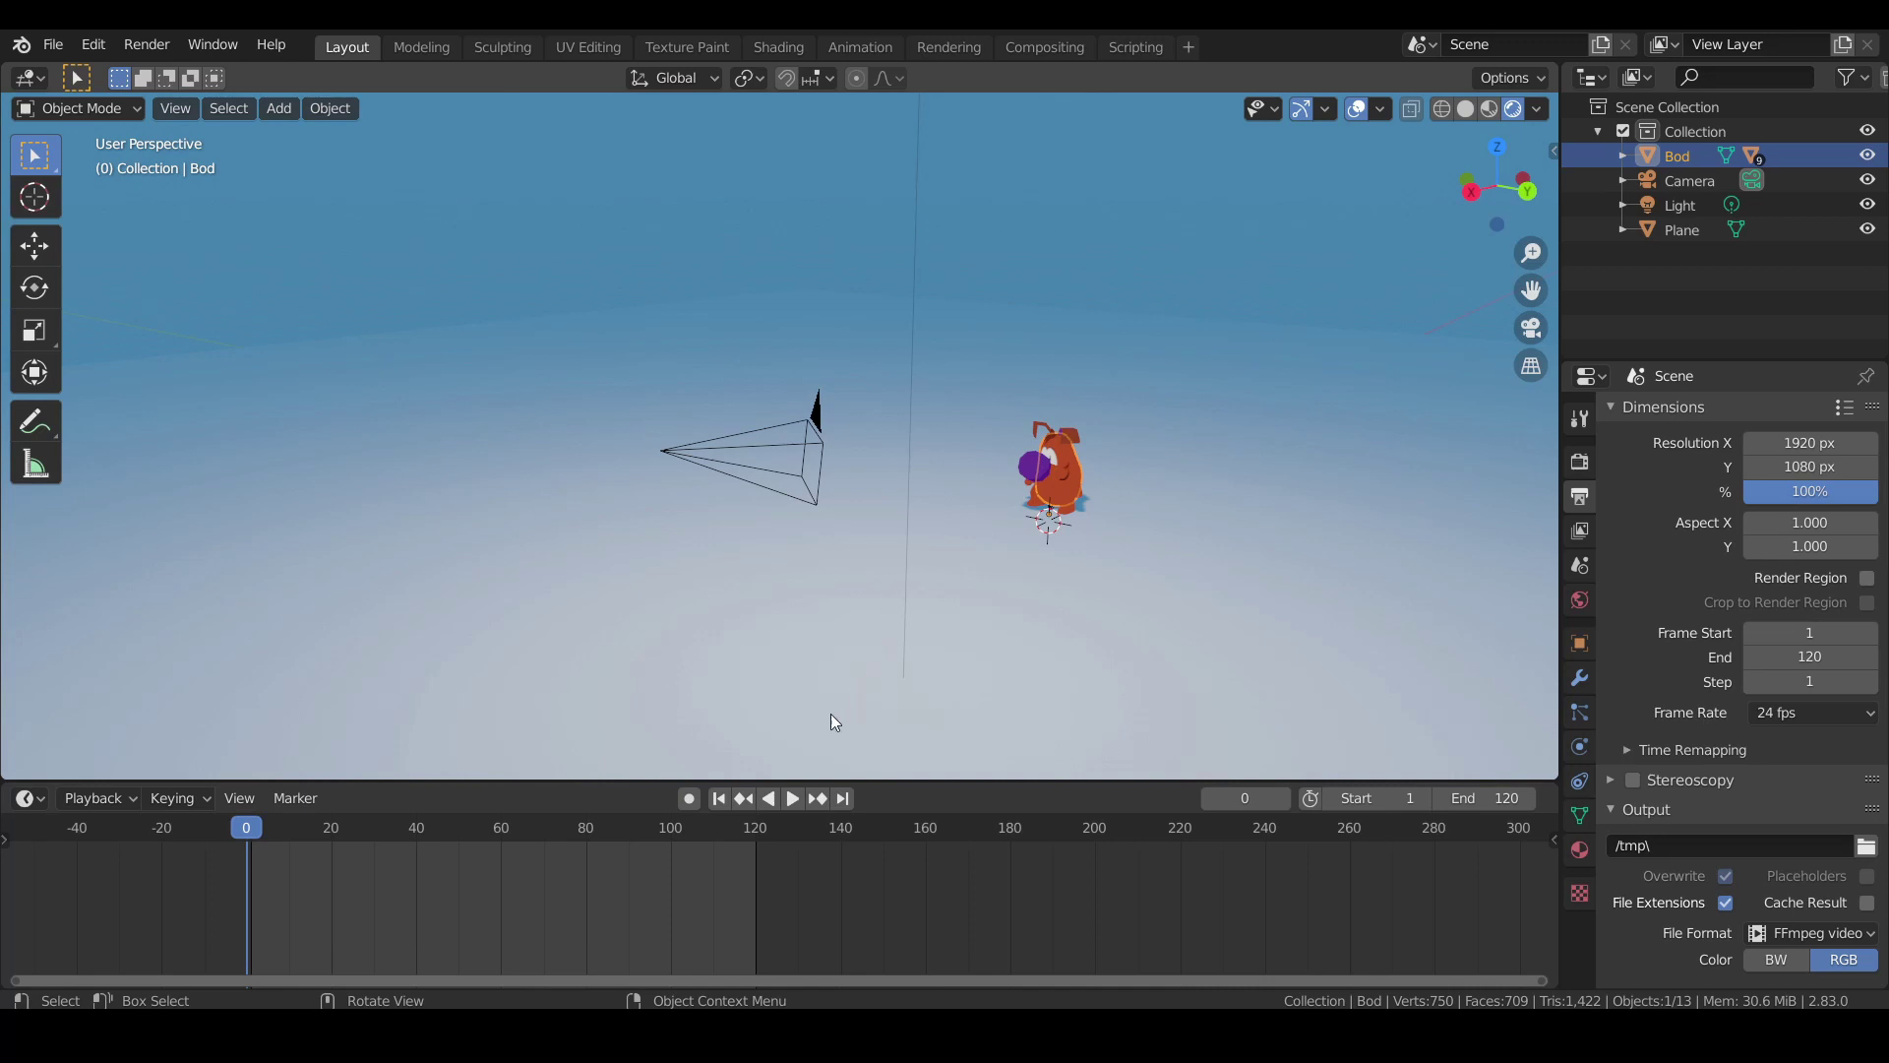
Enable Auto Keying, key Bod's starting position at frame 0, and scrub to frame 60.
{"action": "left_click", "coordinate": [690, 799]}
{"action": "key", "text": "alt+a"}
{"action": "left_click", "coordinate": [1076, 473]}
{"action": "left_click", "coordinate": [1072, 455]}
{"action": "key", "text": "g"}
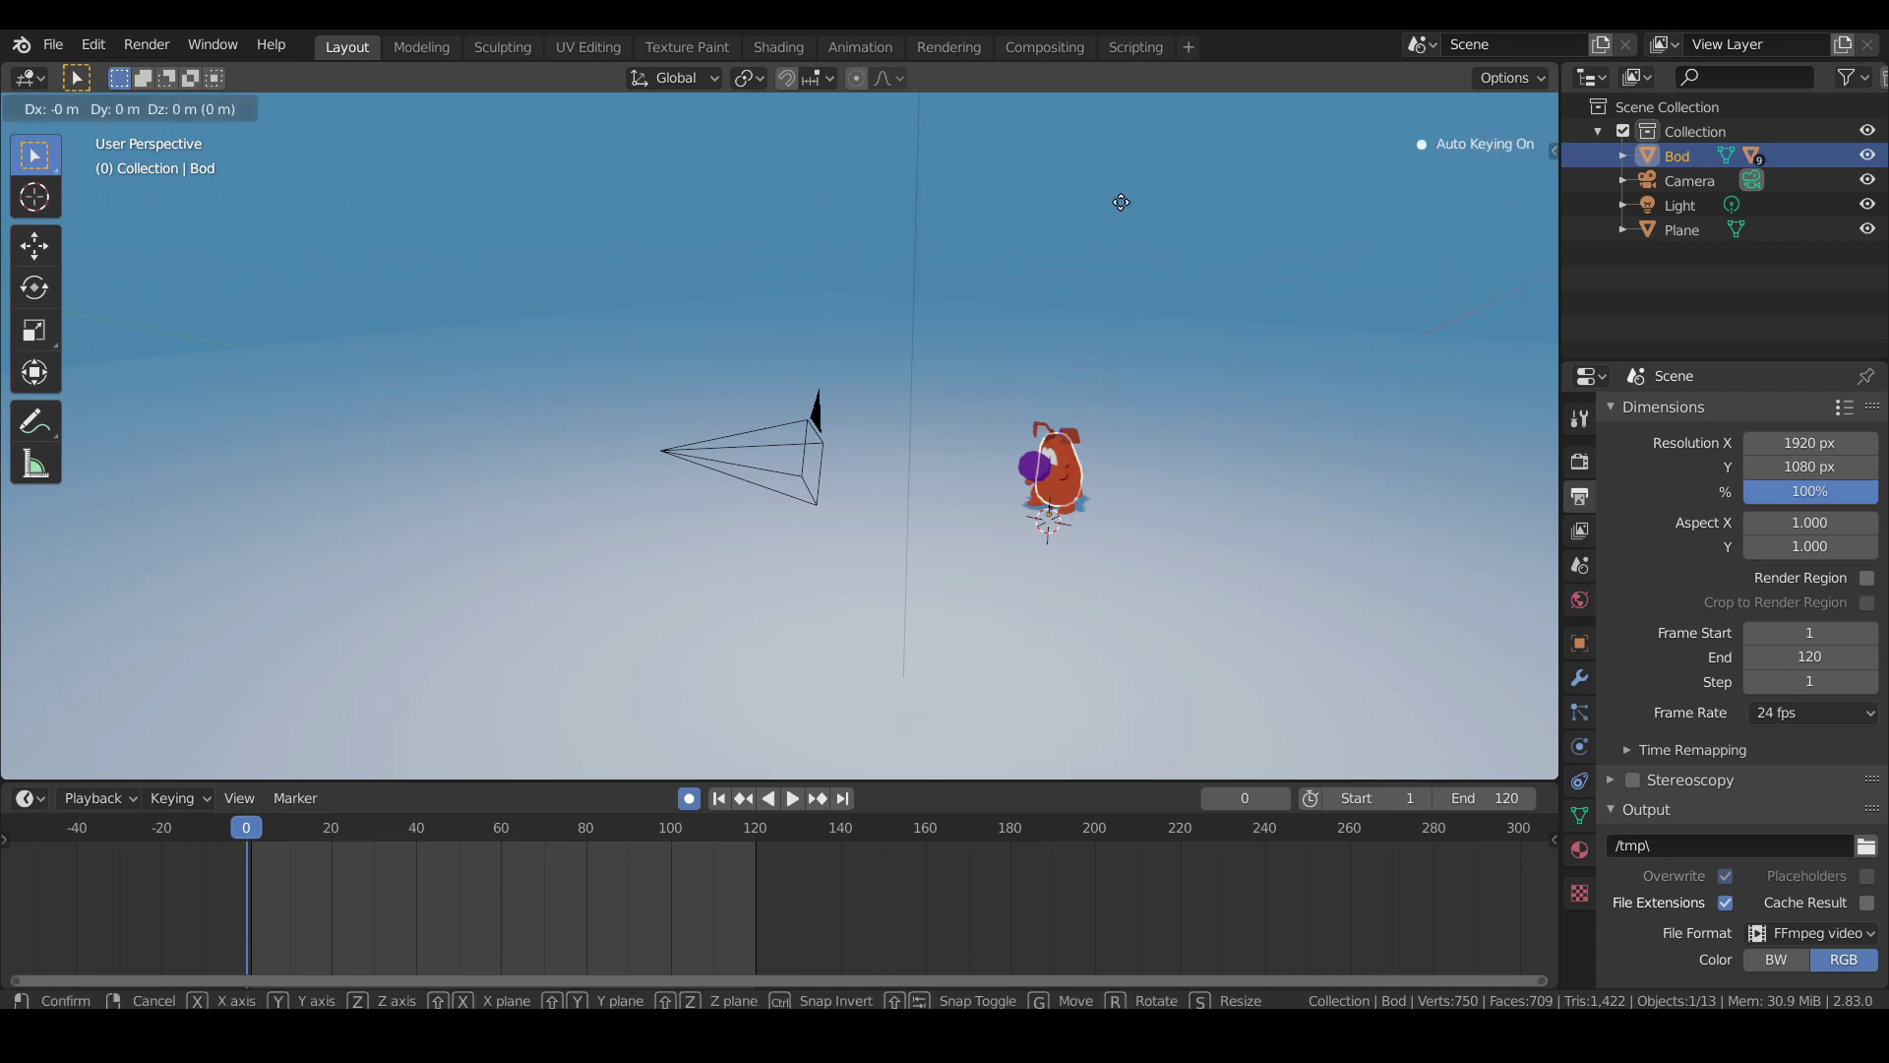
{"action": "left_click", "coordinate": [1121, 202]}
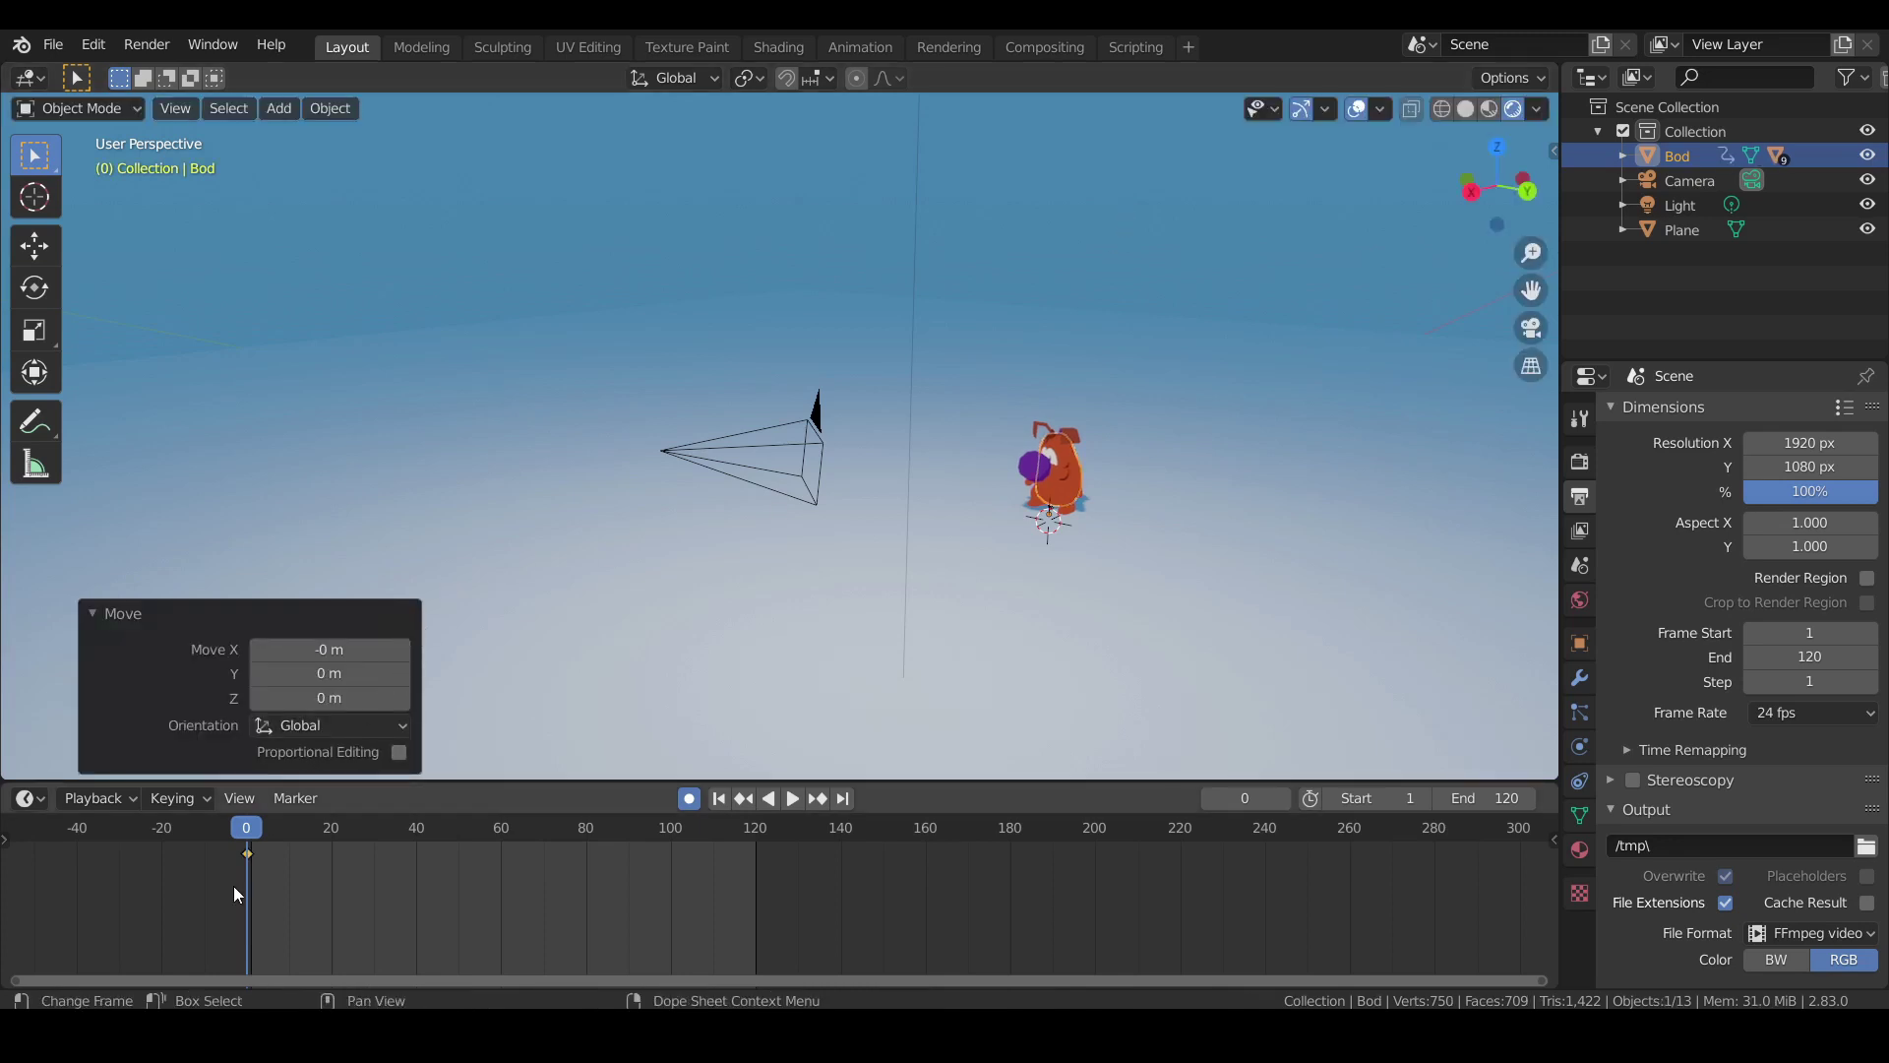
{"action": "left_click_drag", "start_coordinate": [268, 857], "coordinate": [233, 853]}
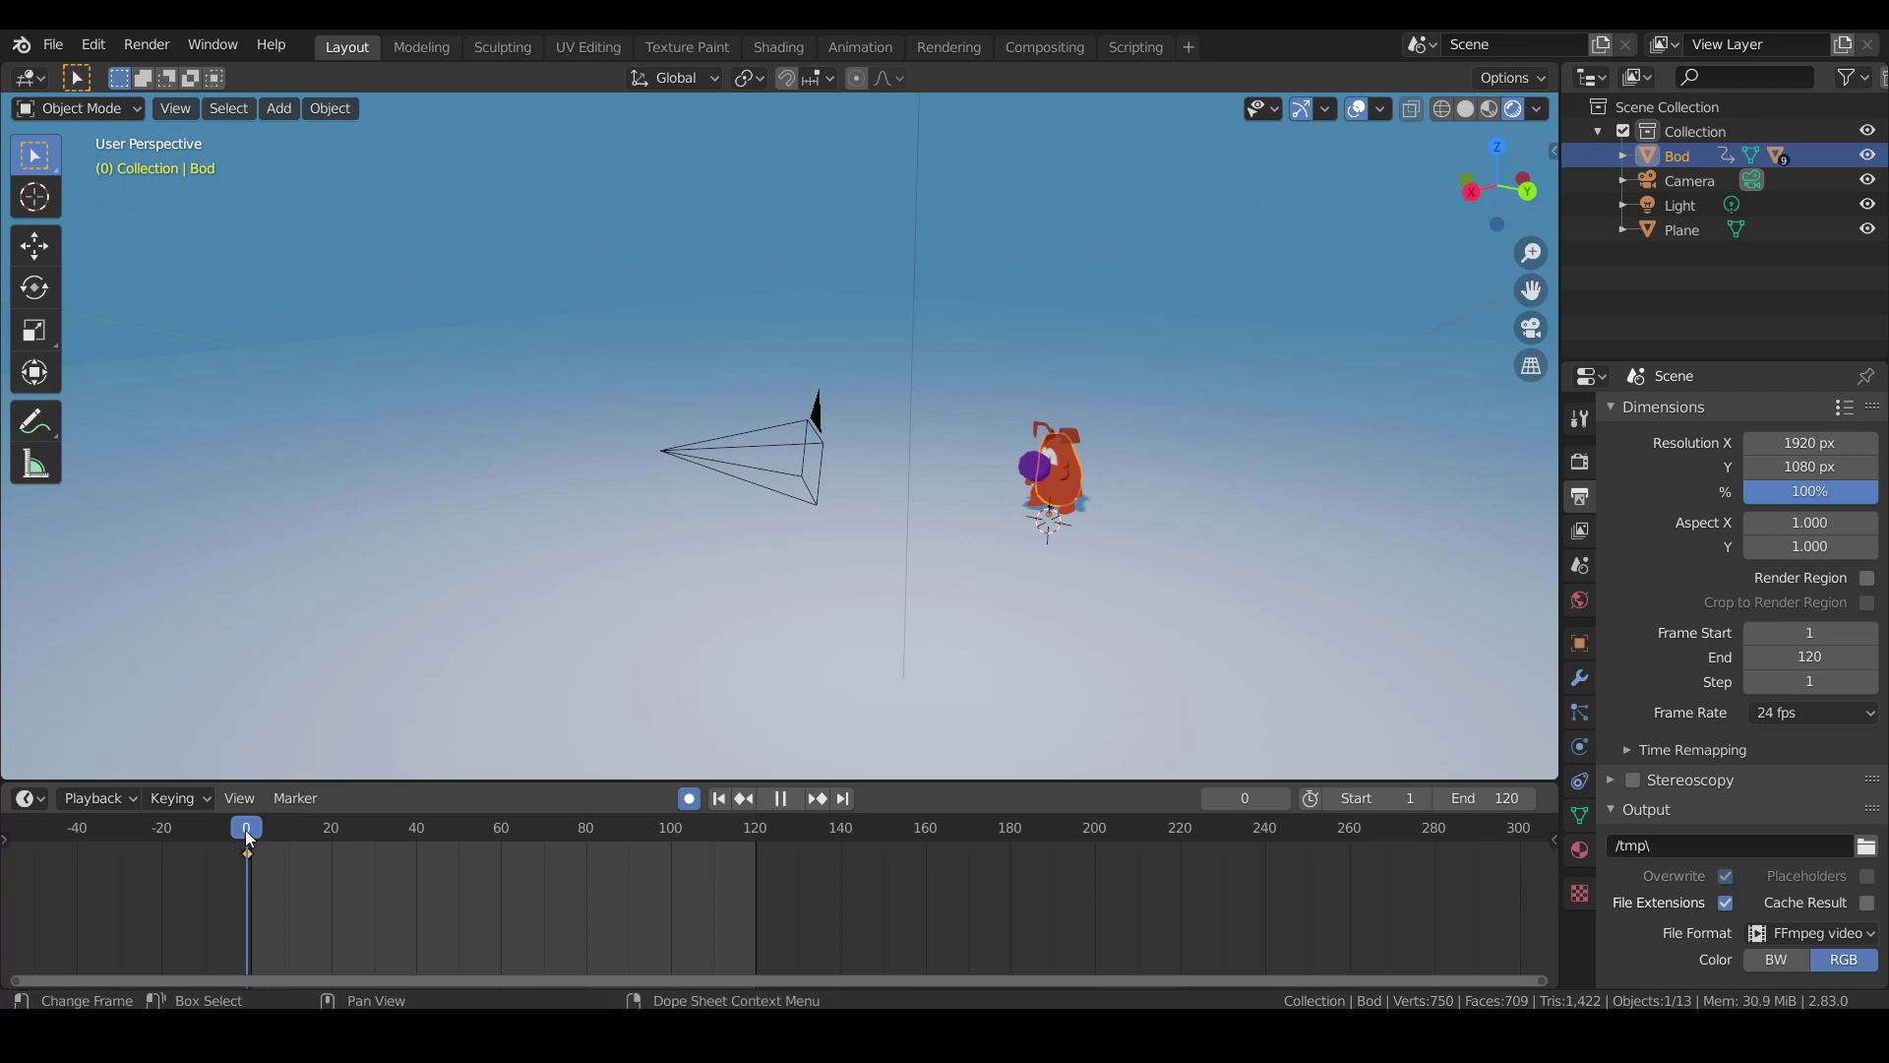
{"action": "left_click_drag", "start_coordinate": [245, 830], "coordinate": [503, 876]}
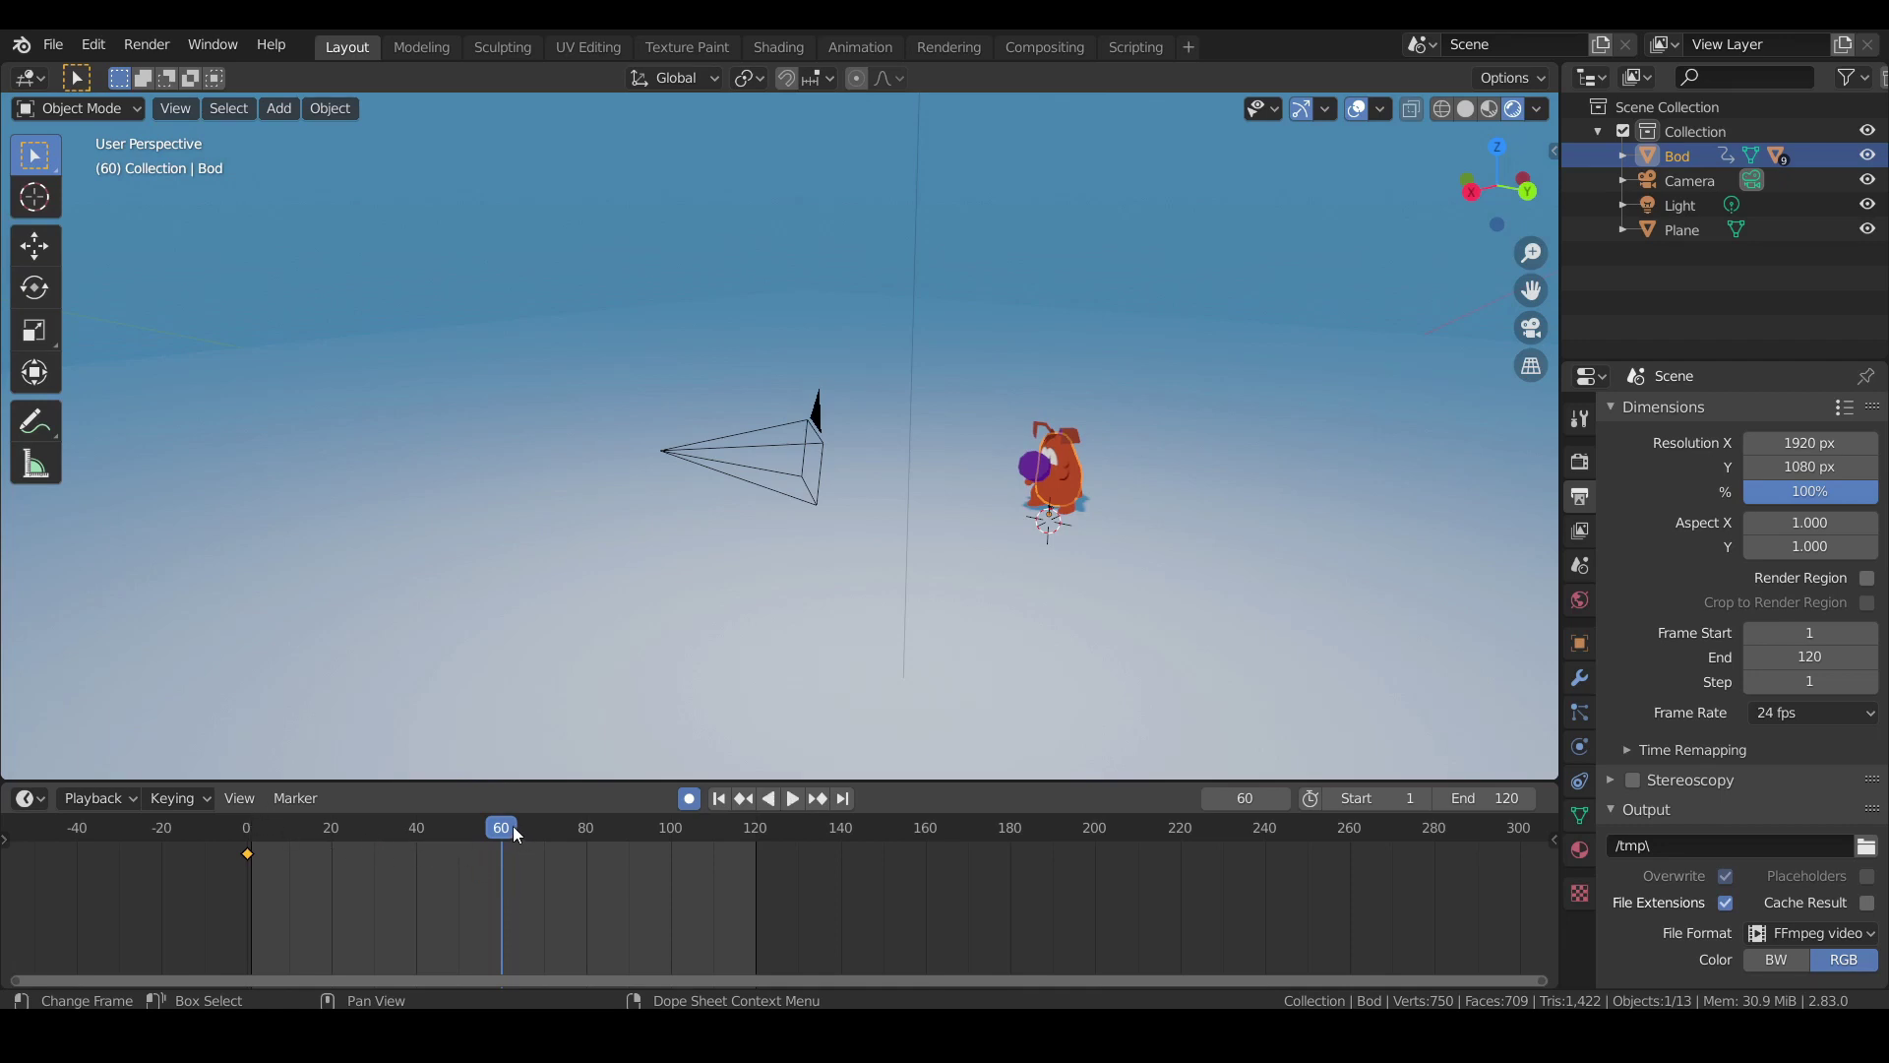
Move Bod 5.13 m along X at frame 60, then scrub back through from frame 0.
{"action": "left_click", "coordinate": [1060, 481]}
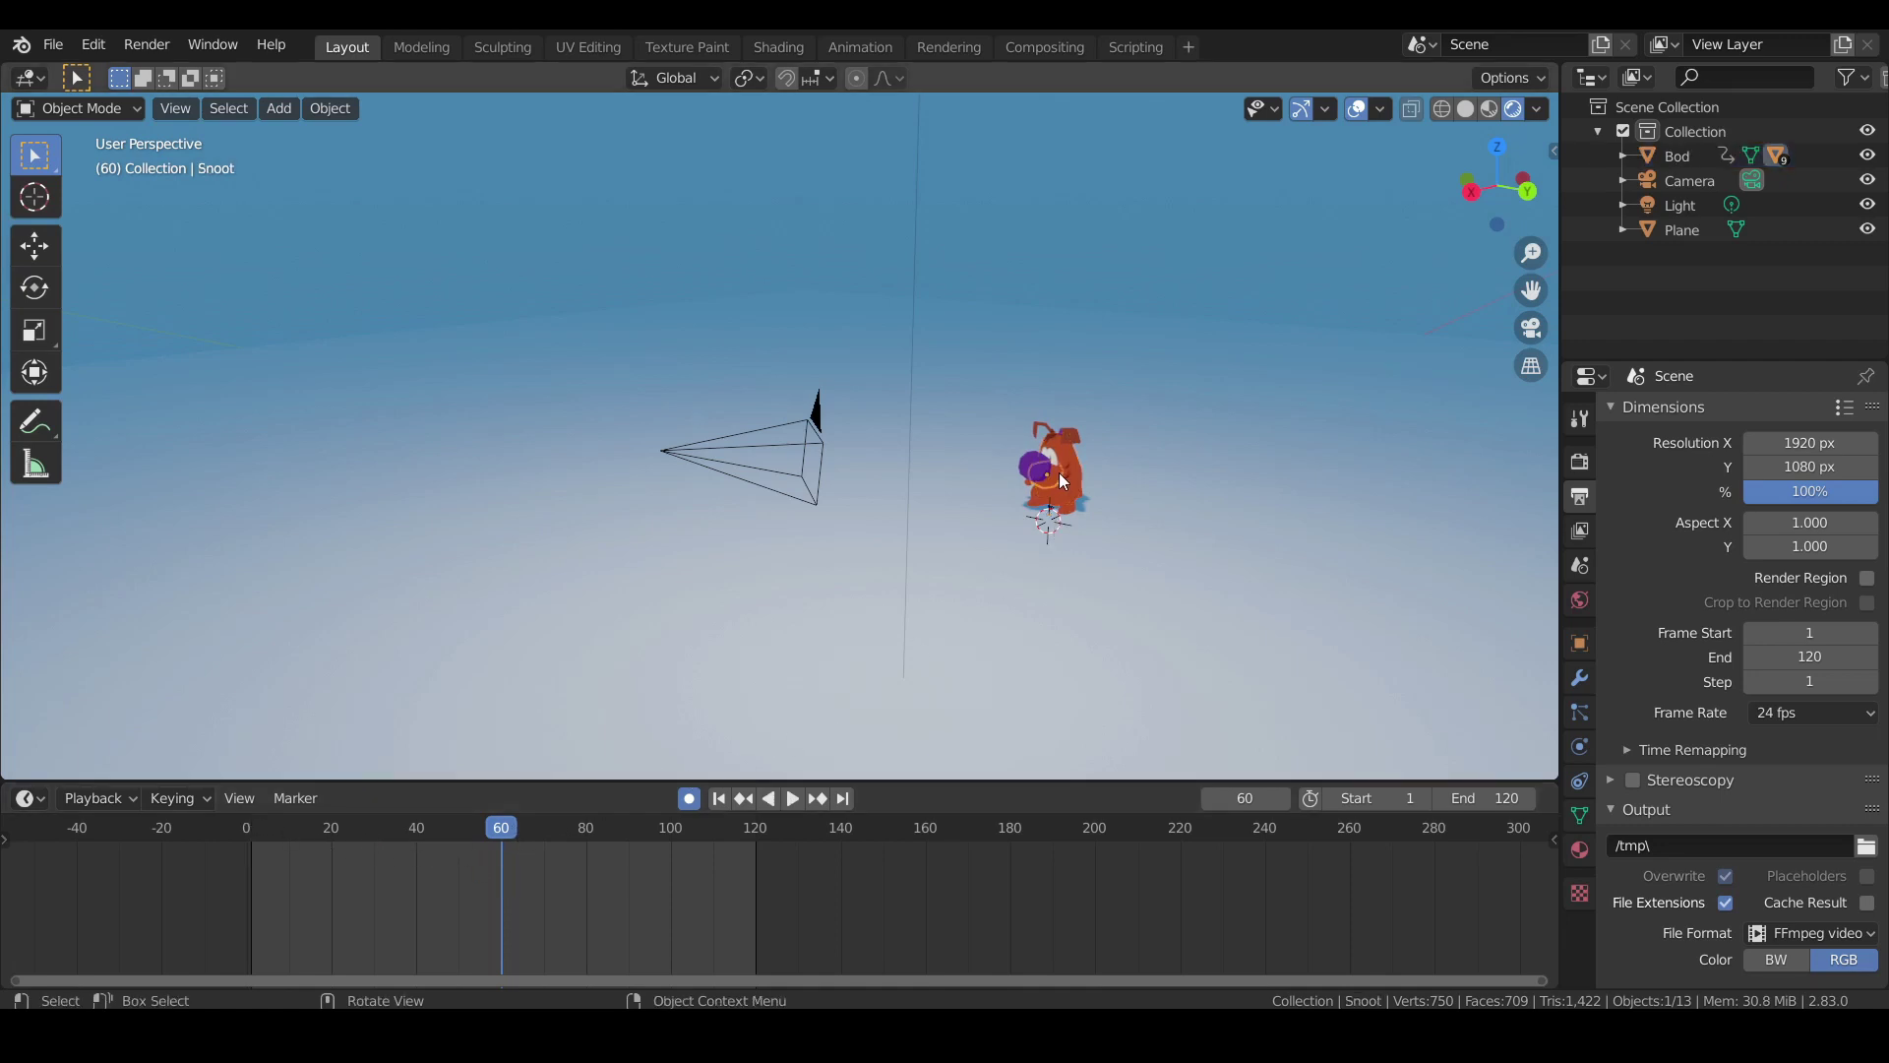
{"action": "left_click", "coordinate": [1066, 464]}
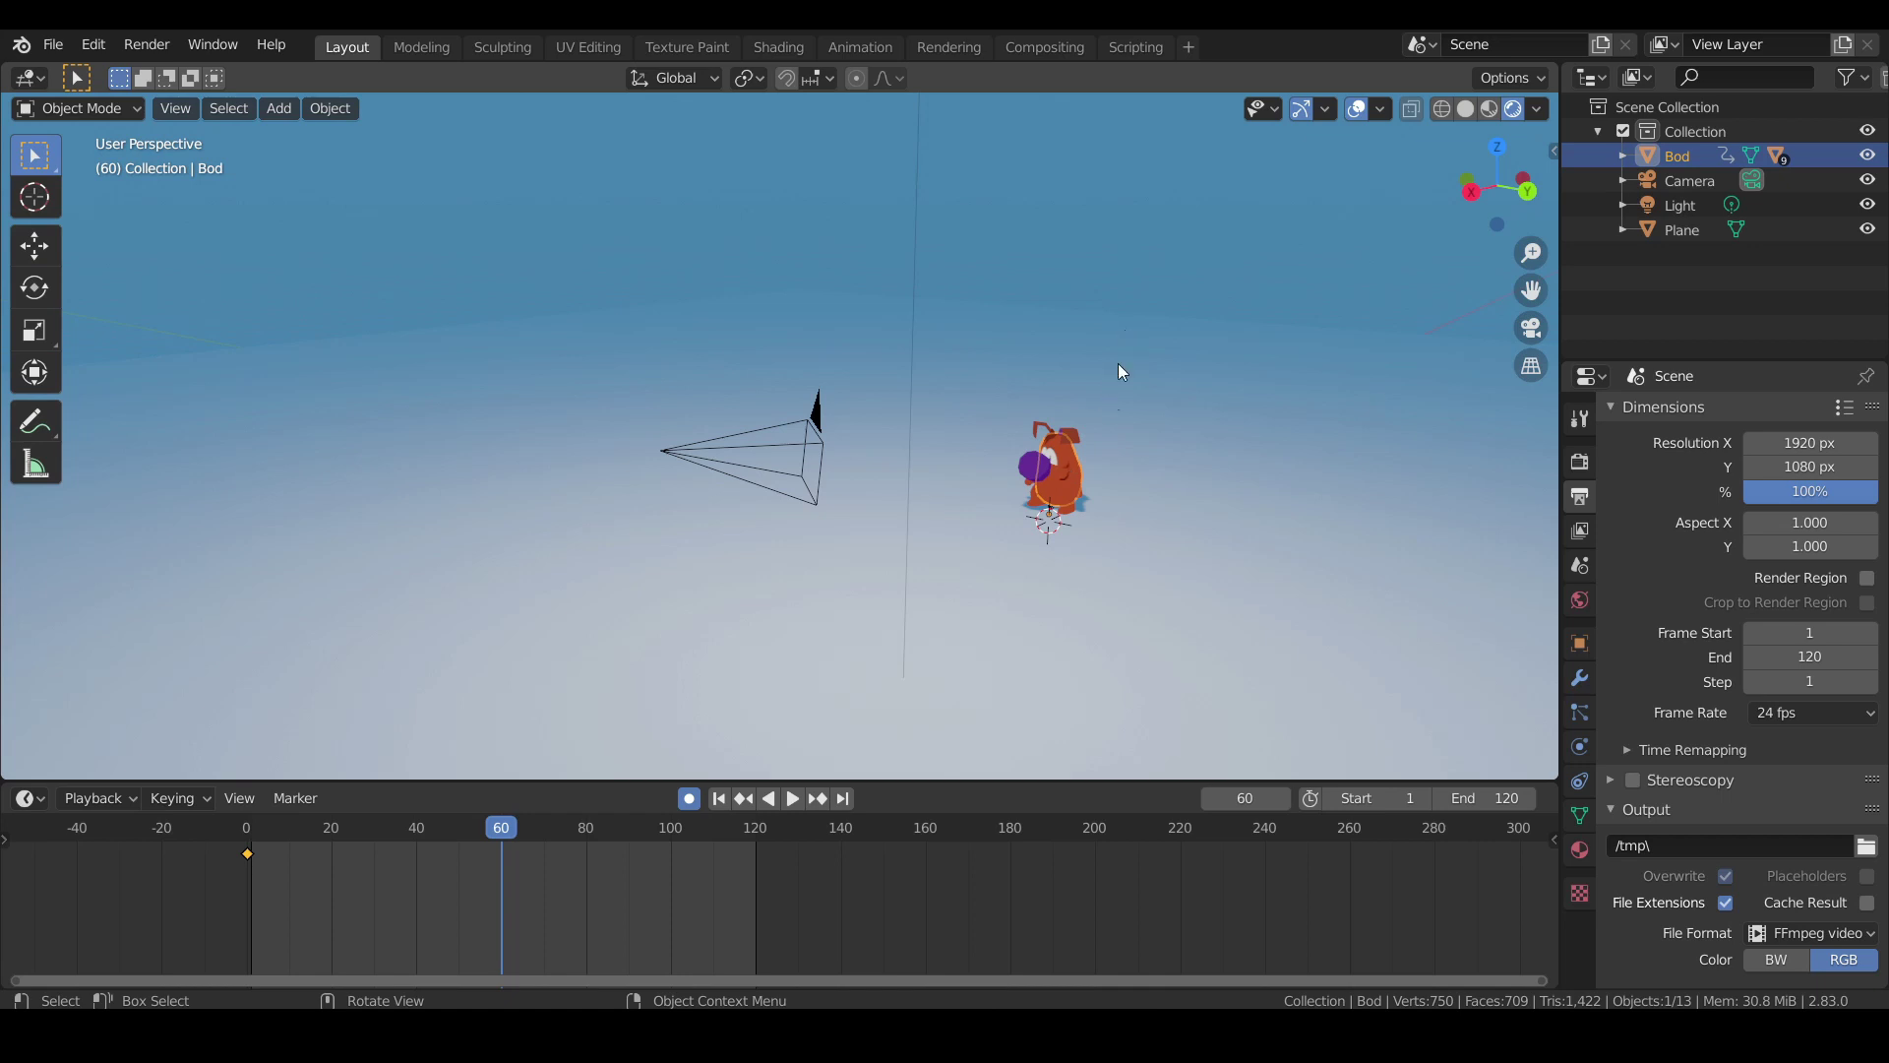
{"action": "key", "text": "g"}
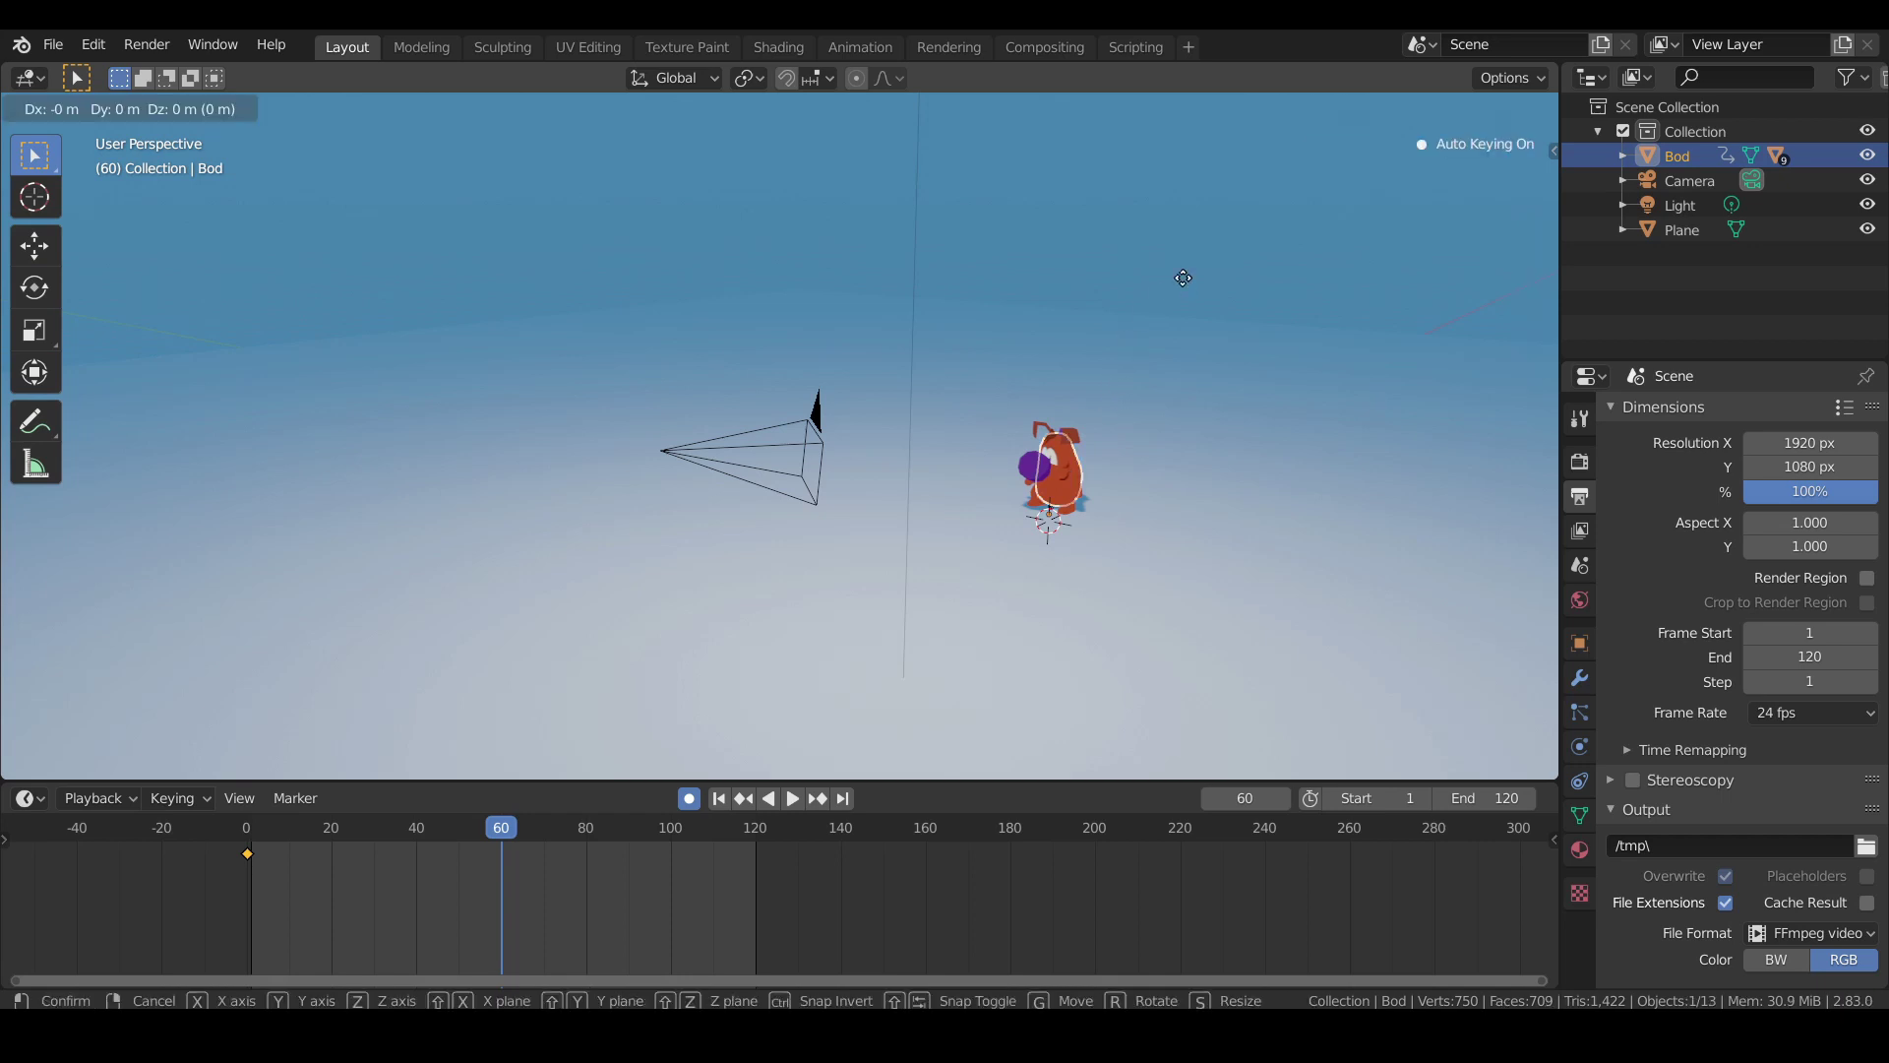
{"action": "key", "text": "x"}
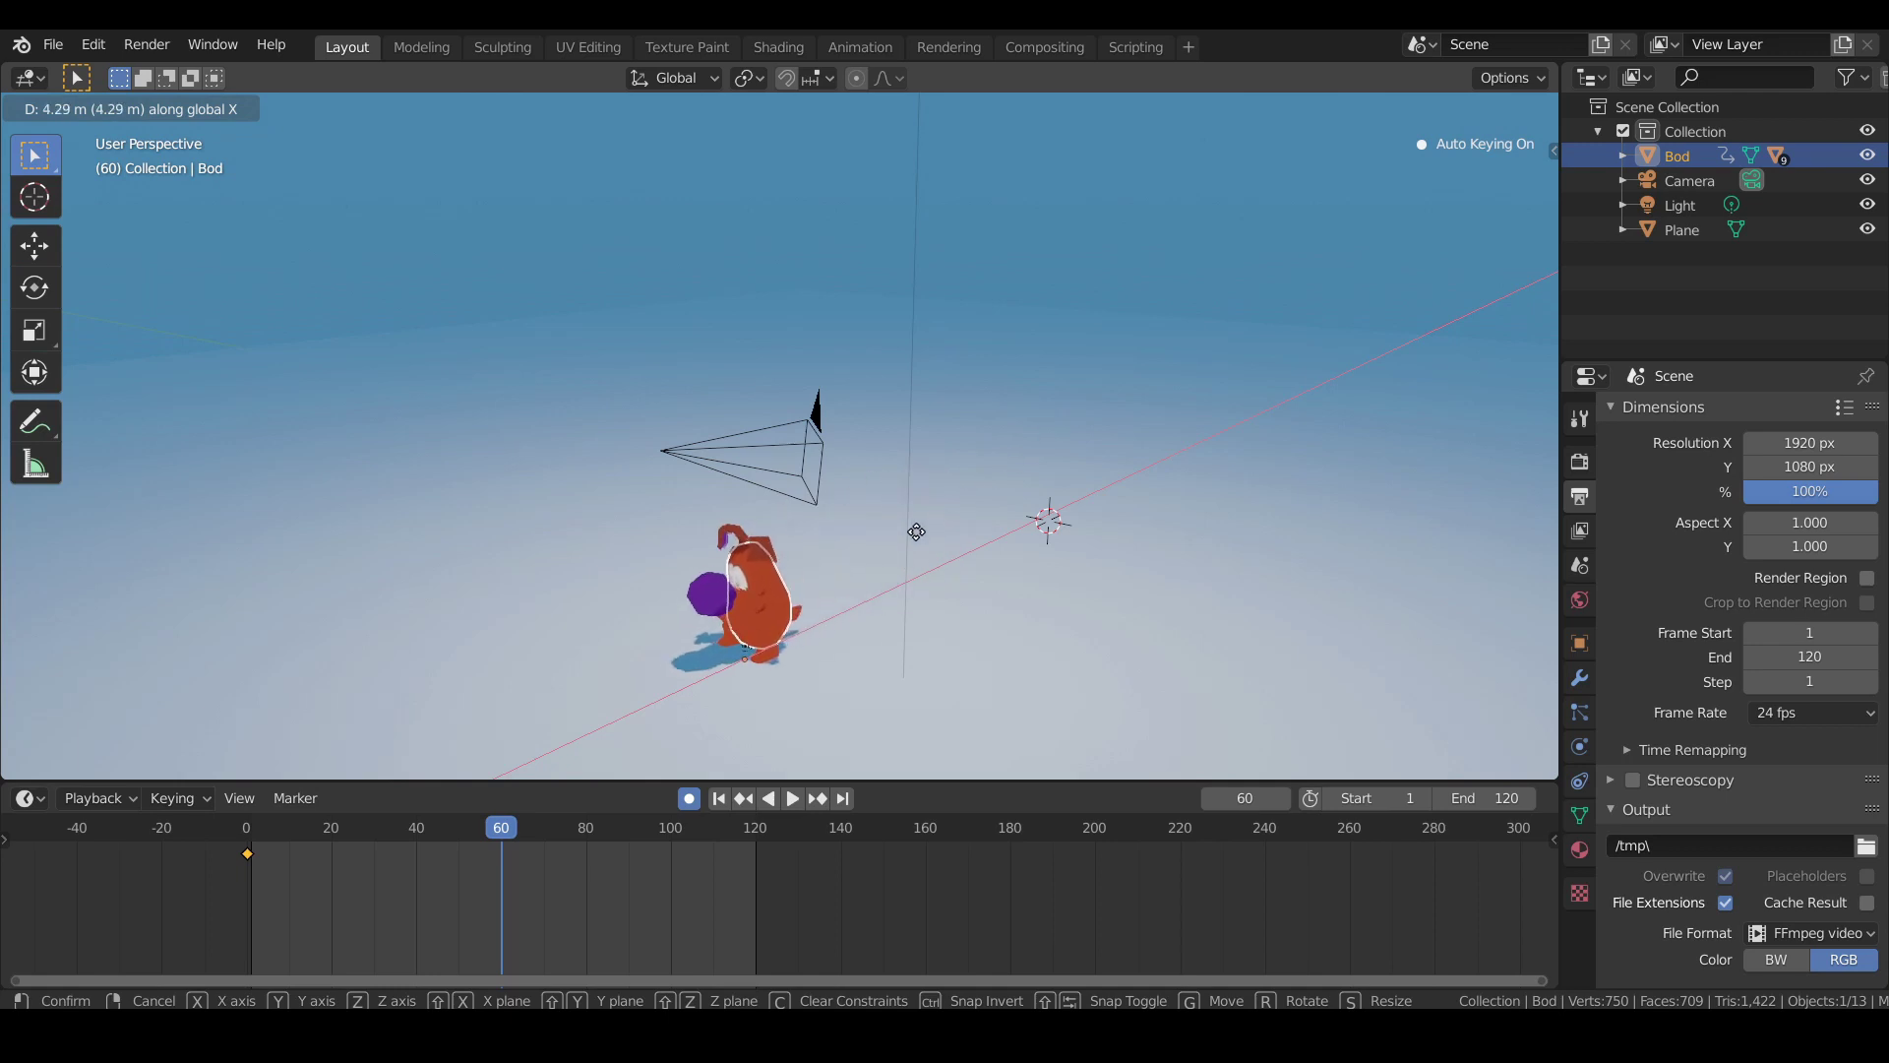
{"action": "left_click", "coordinate": [835, 591]}
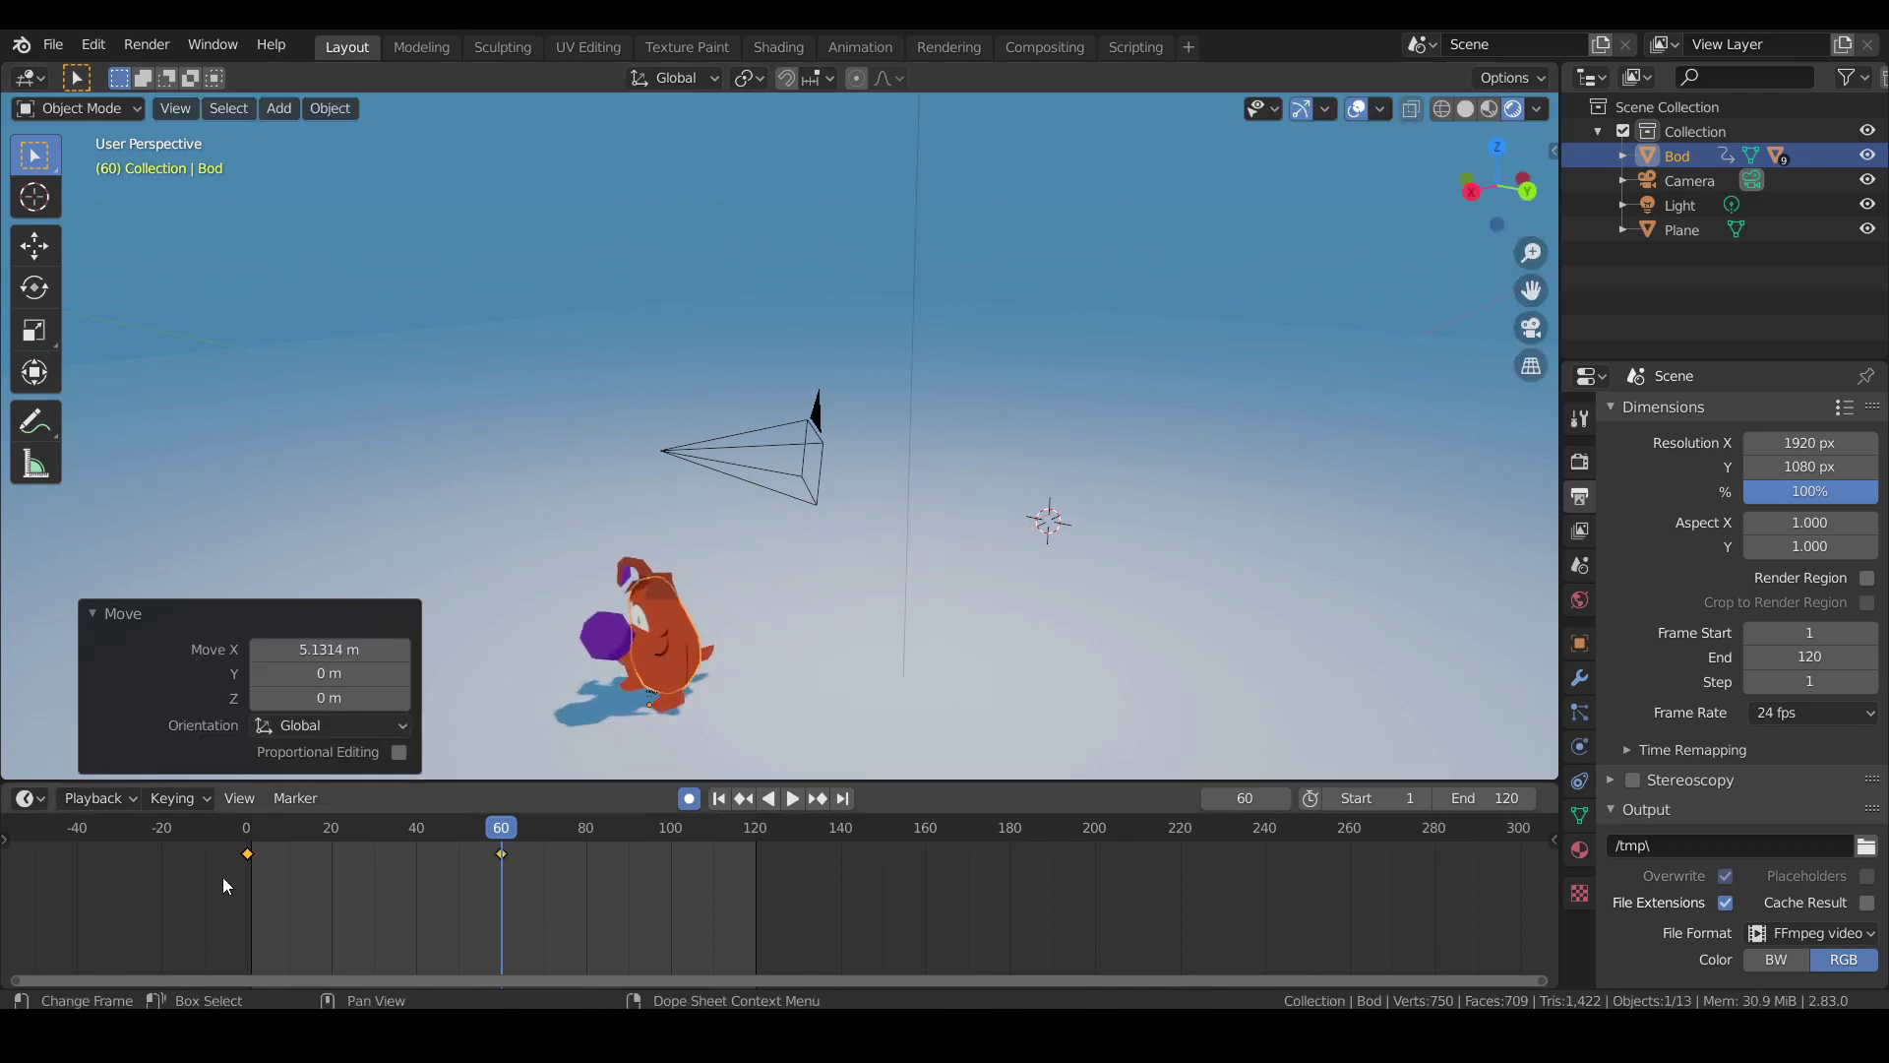
{"action": "left_click", "coordinate": [246, 837]}
{"action": "key", "text": "space"}
{"action": "left_click_drag", "start_coordinate": [238, 834], "coordinate": [246, 872]}
Change the scene's end frame from 120 to 60 and replay the shortened slide.
{"action": "key", "text": "space"}
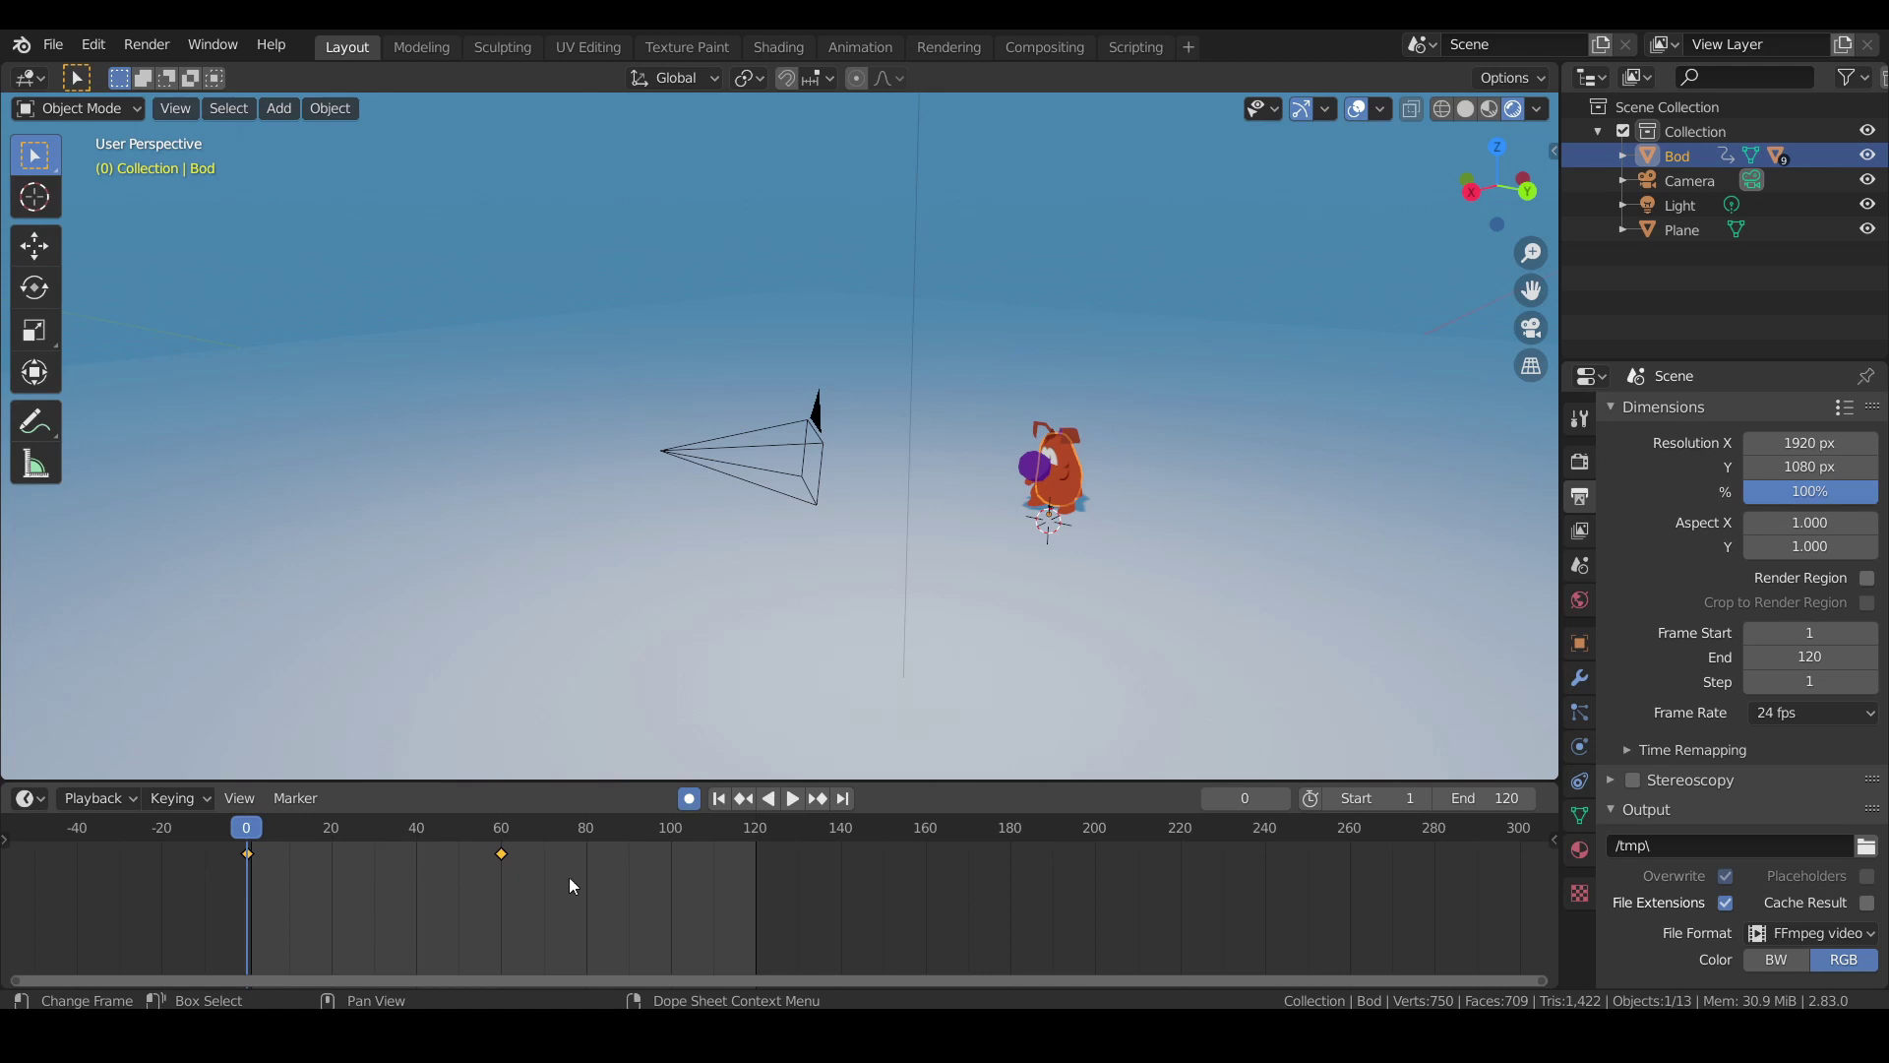
{"action": "left_click", "coordinate": [794, 800]}
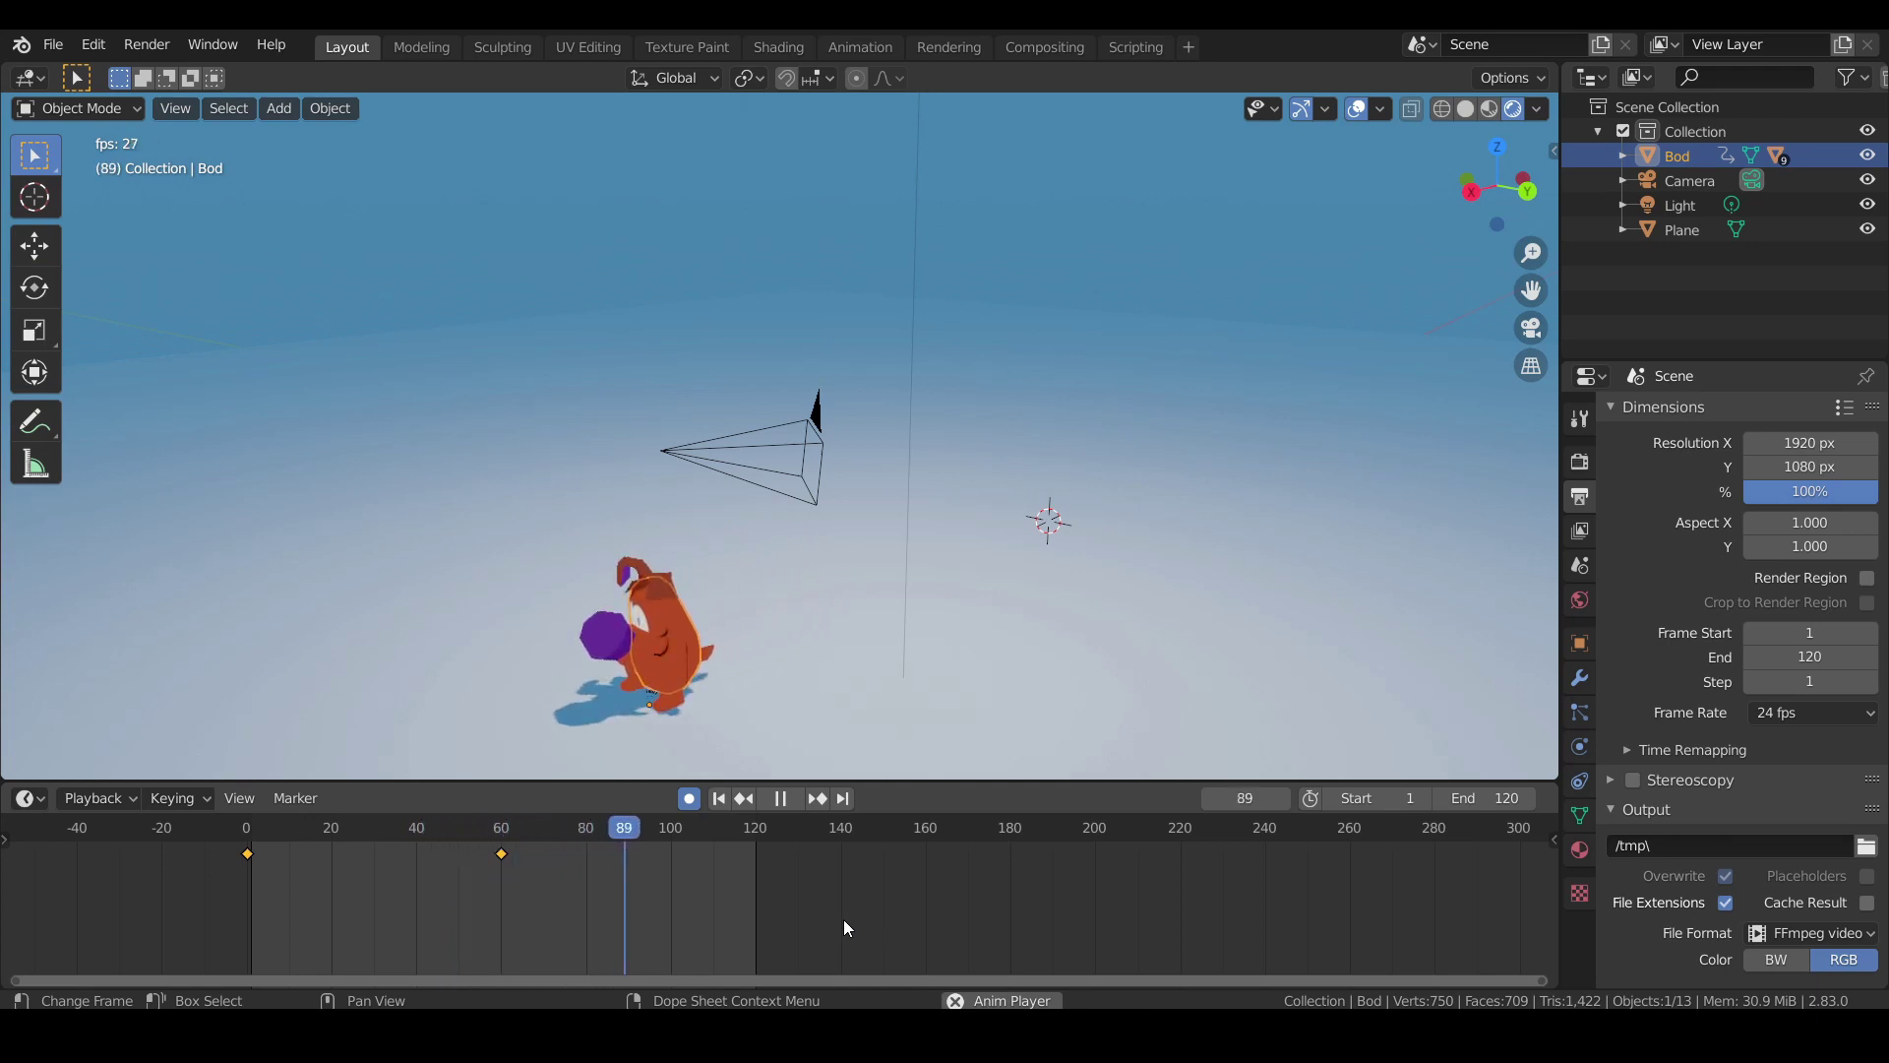
{"action": "left_click", "coordinate": [789, 801]}
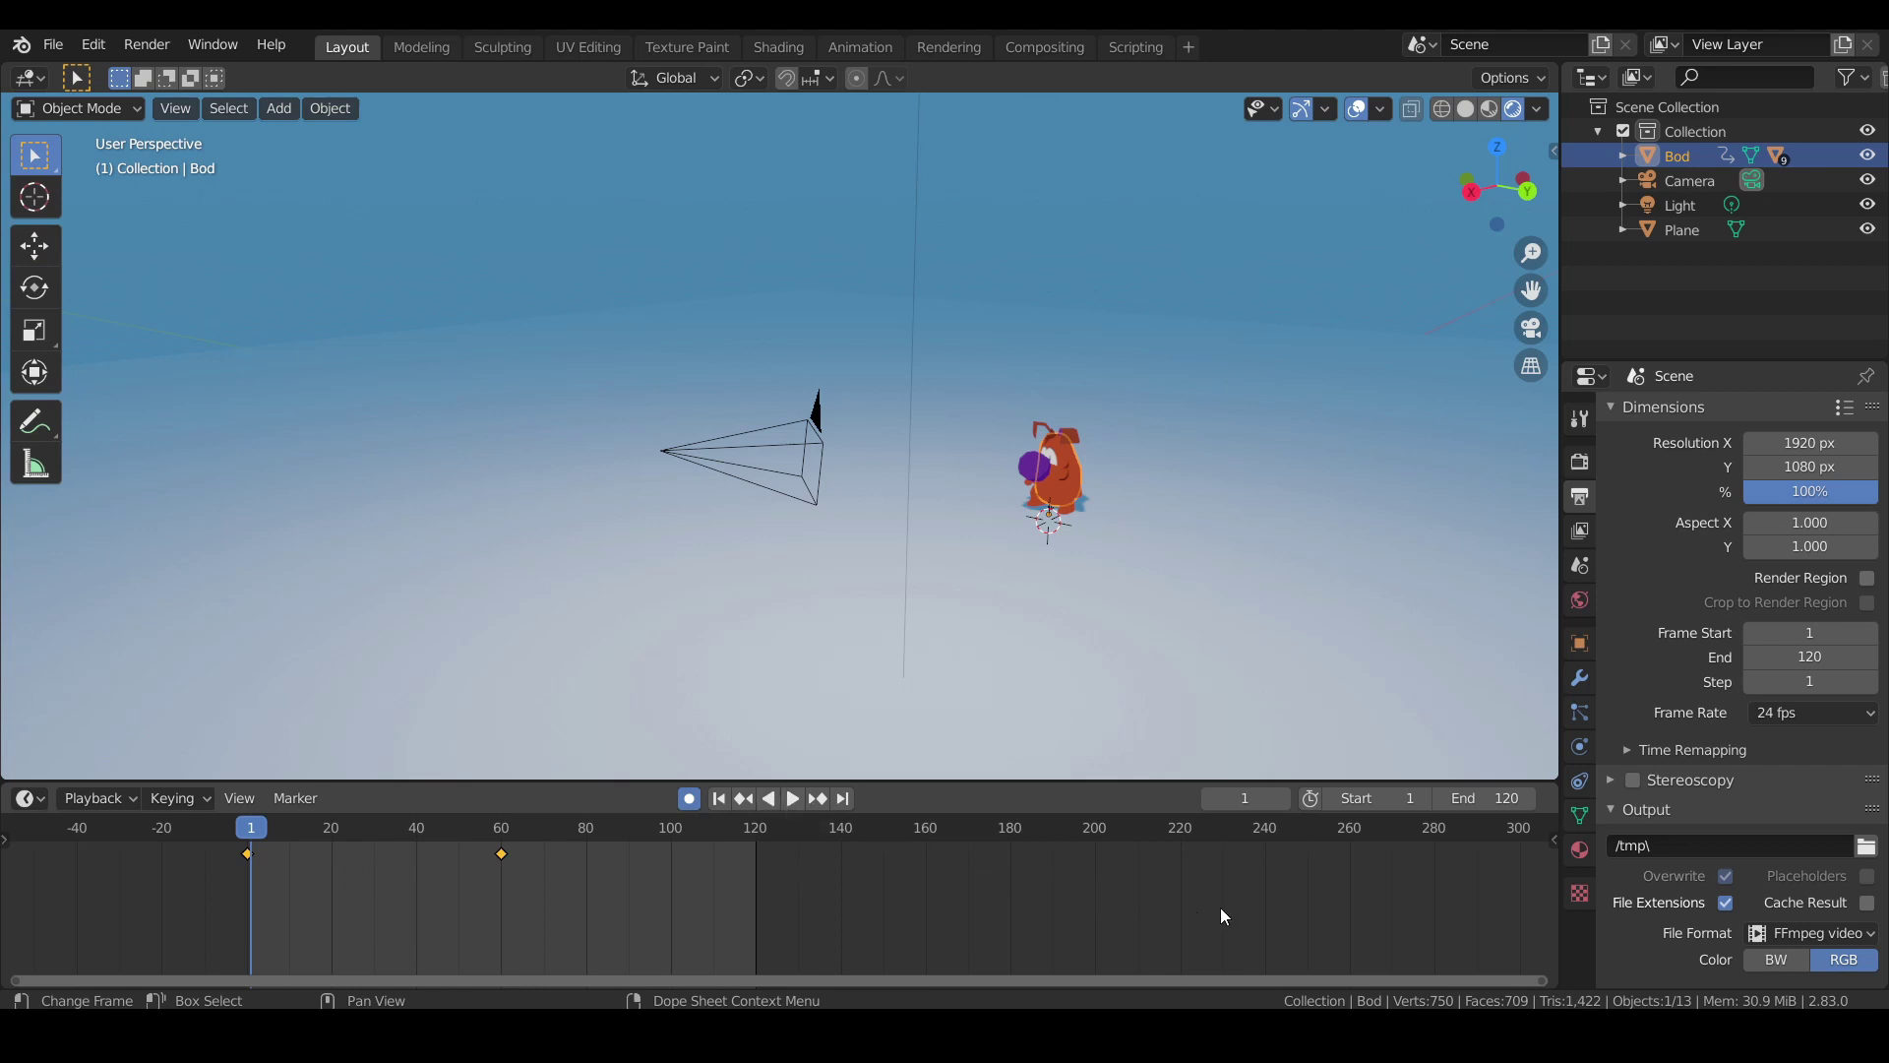
{"action": "left_click", "coordinate": [1516, 802]}
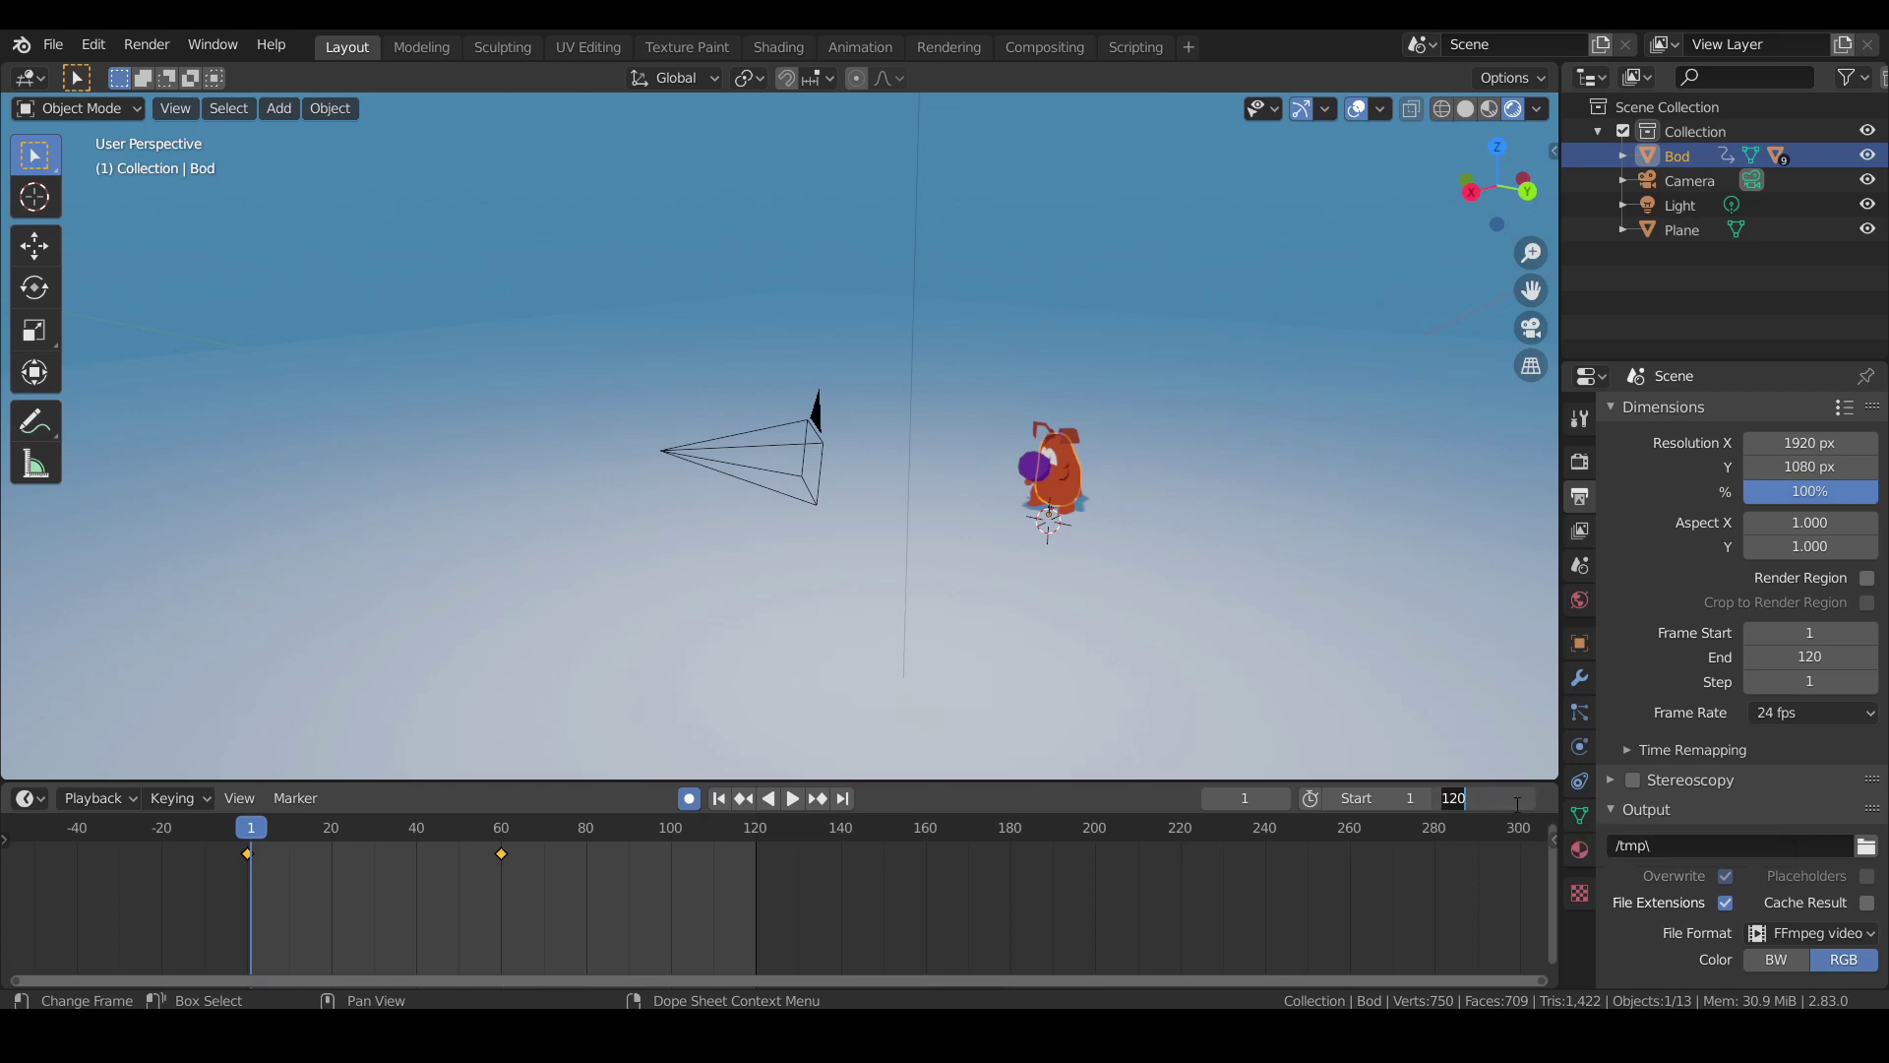
{"action": "type", "text": "60"}
{"action": "key", "text": "Return"}
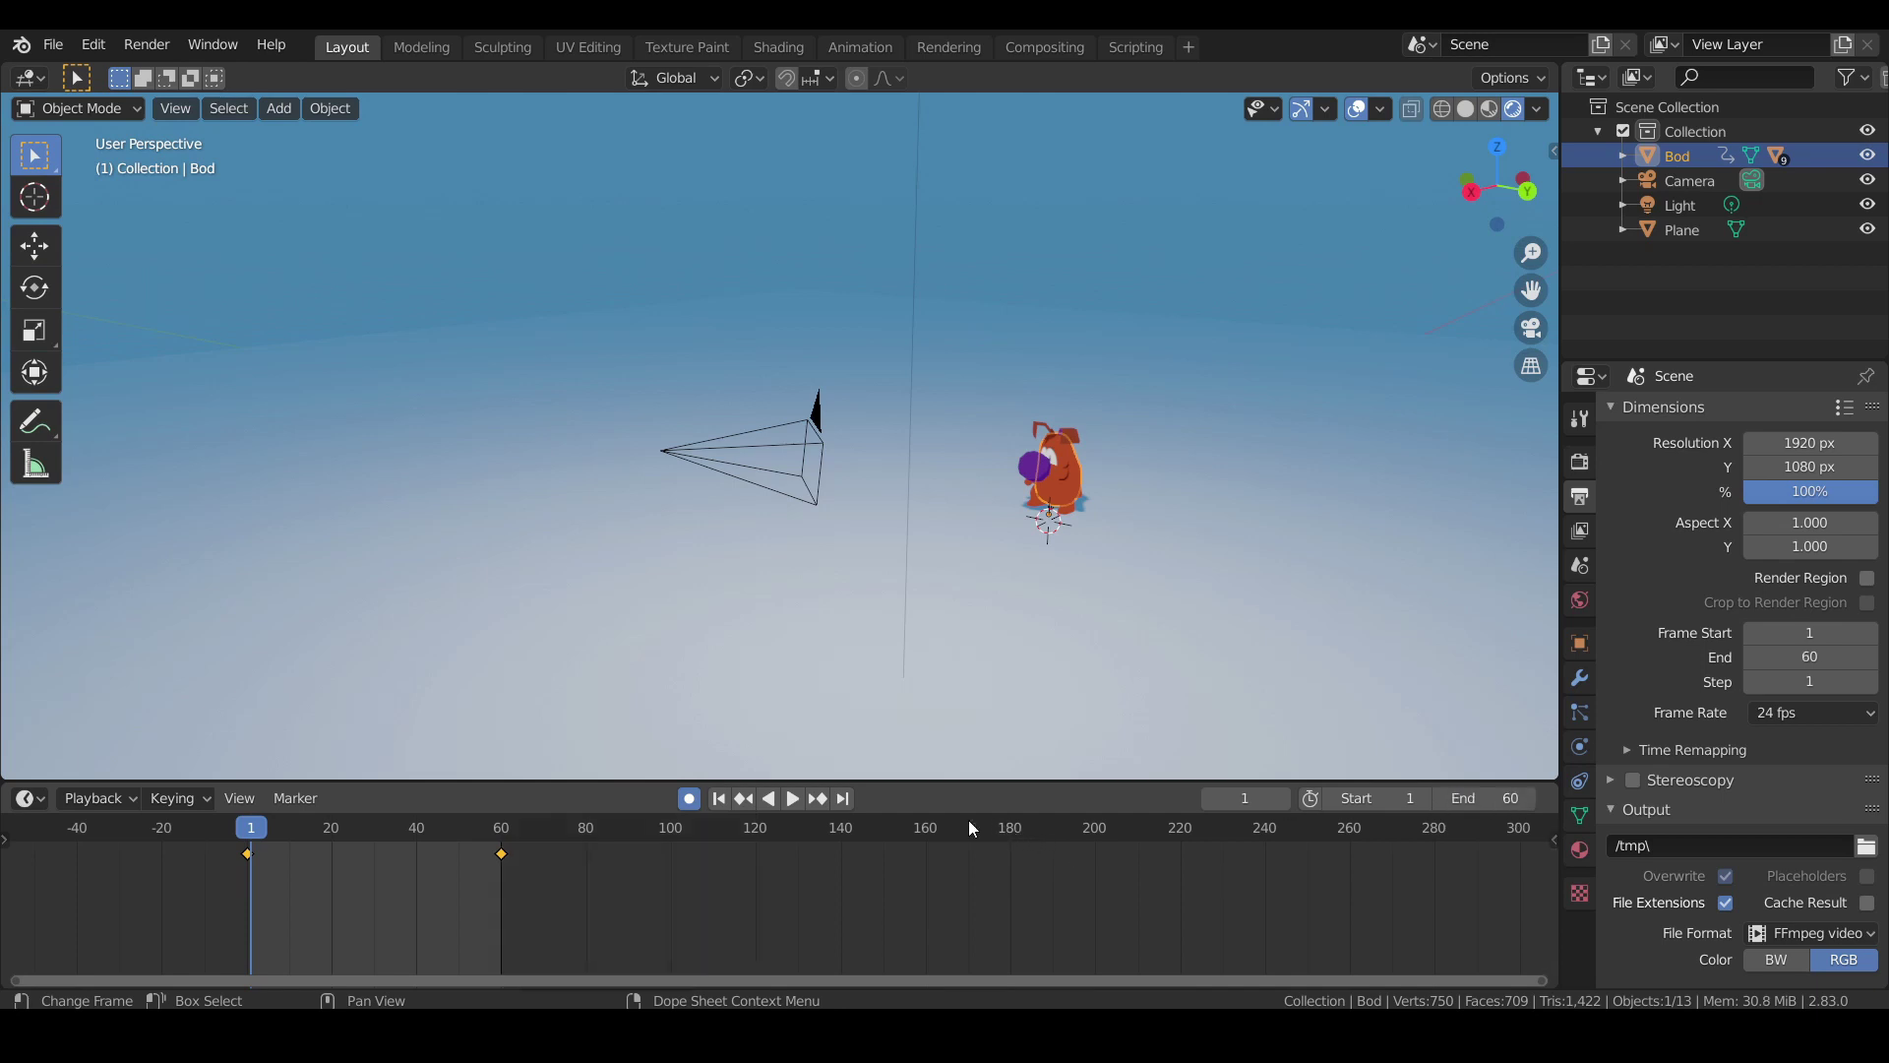
{"action": "left_click", "coordinate": [792, 798]}
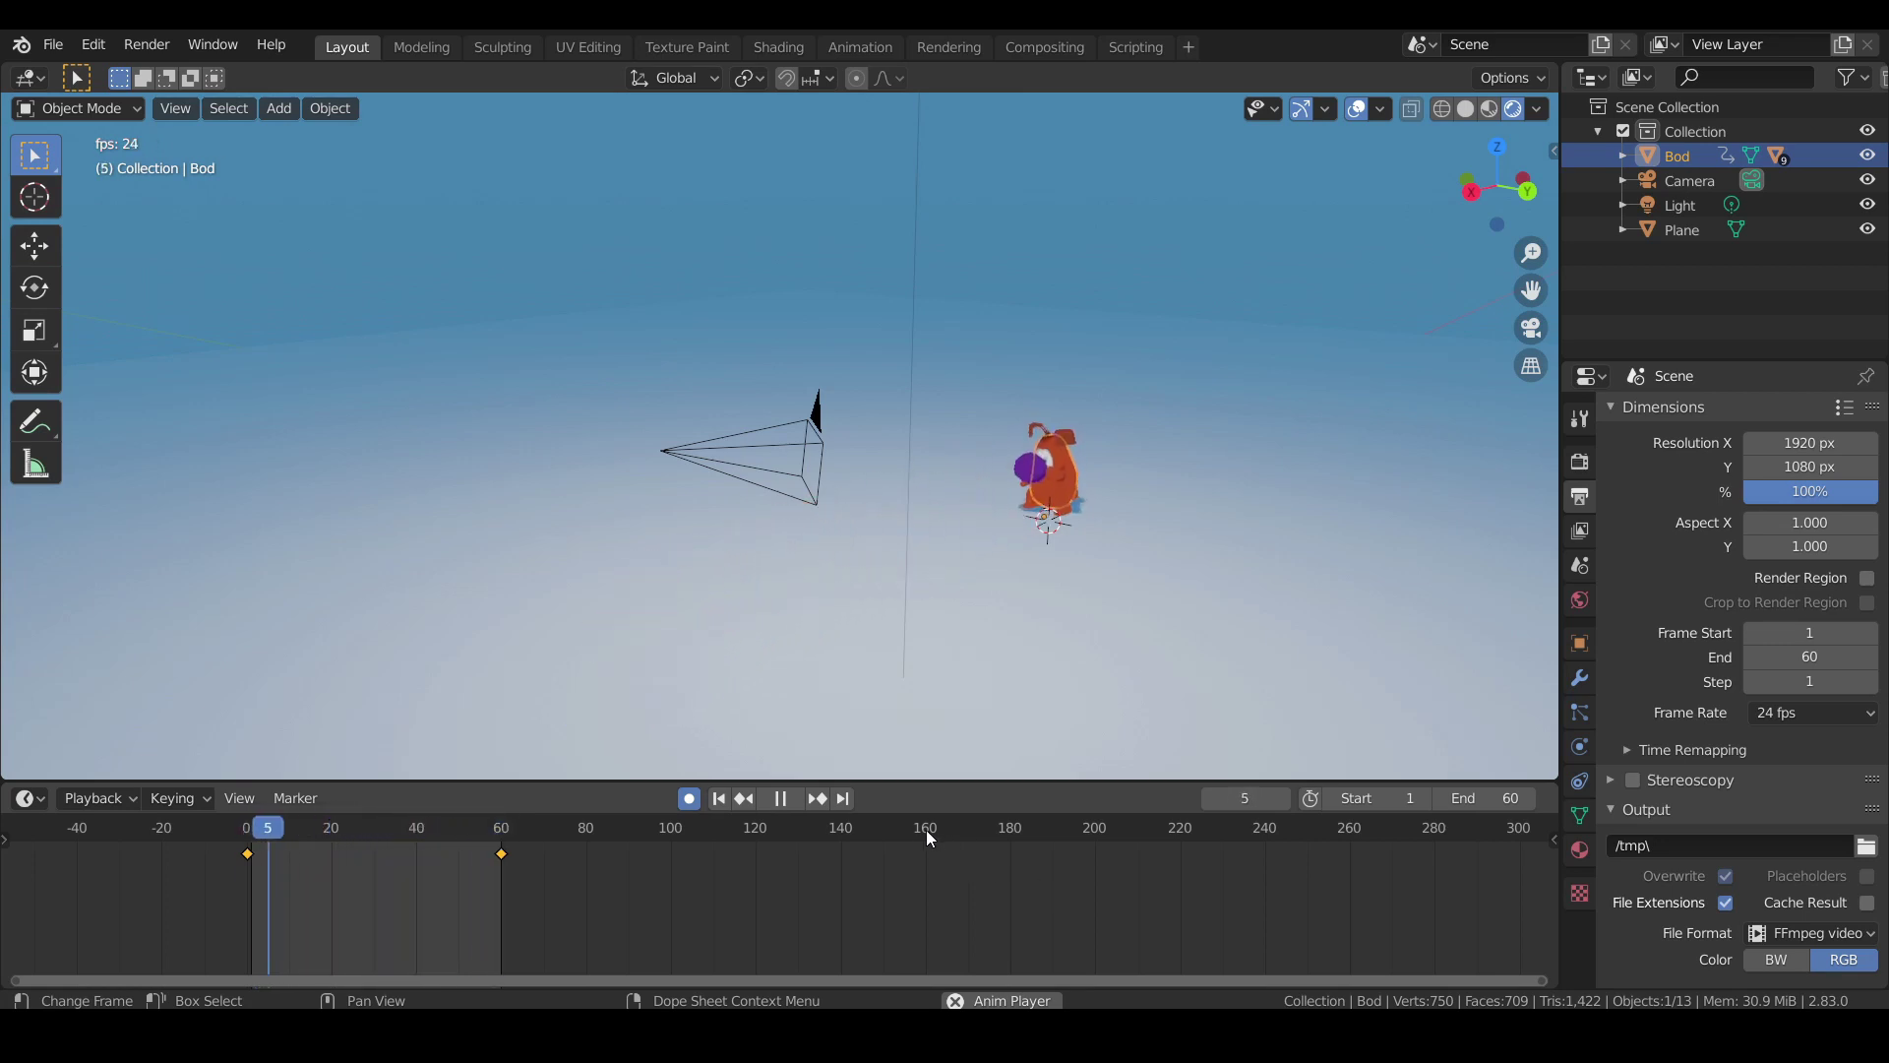
{"action": "left_click", "coordinate": [793, 800]}
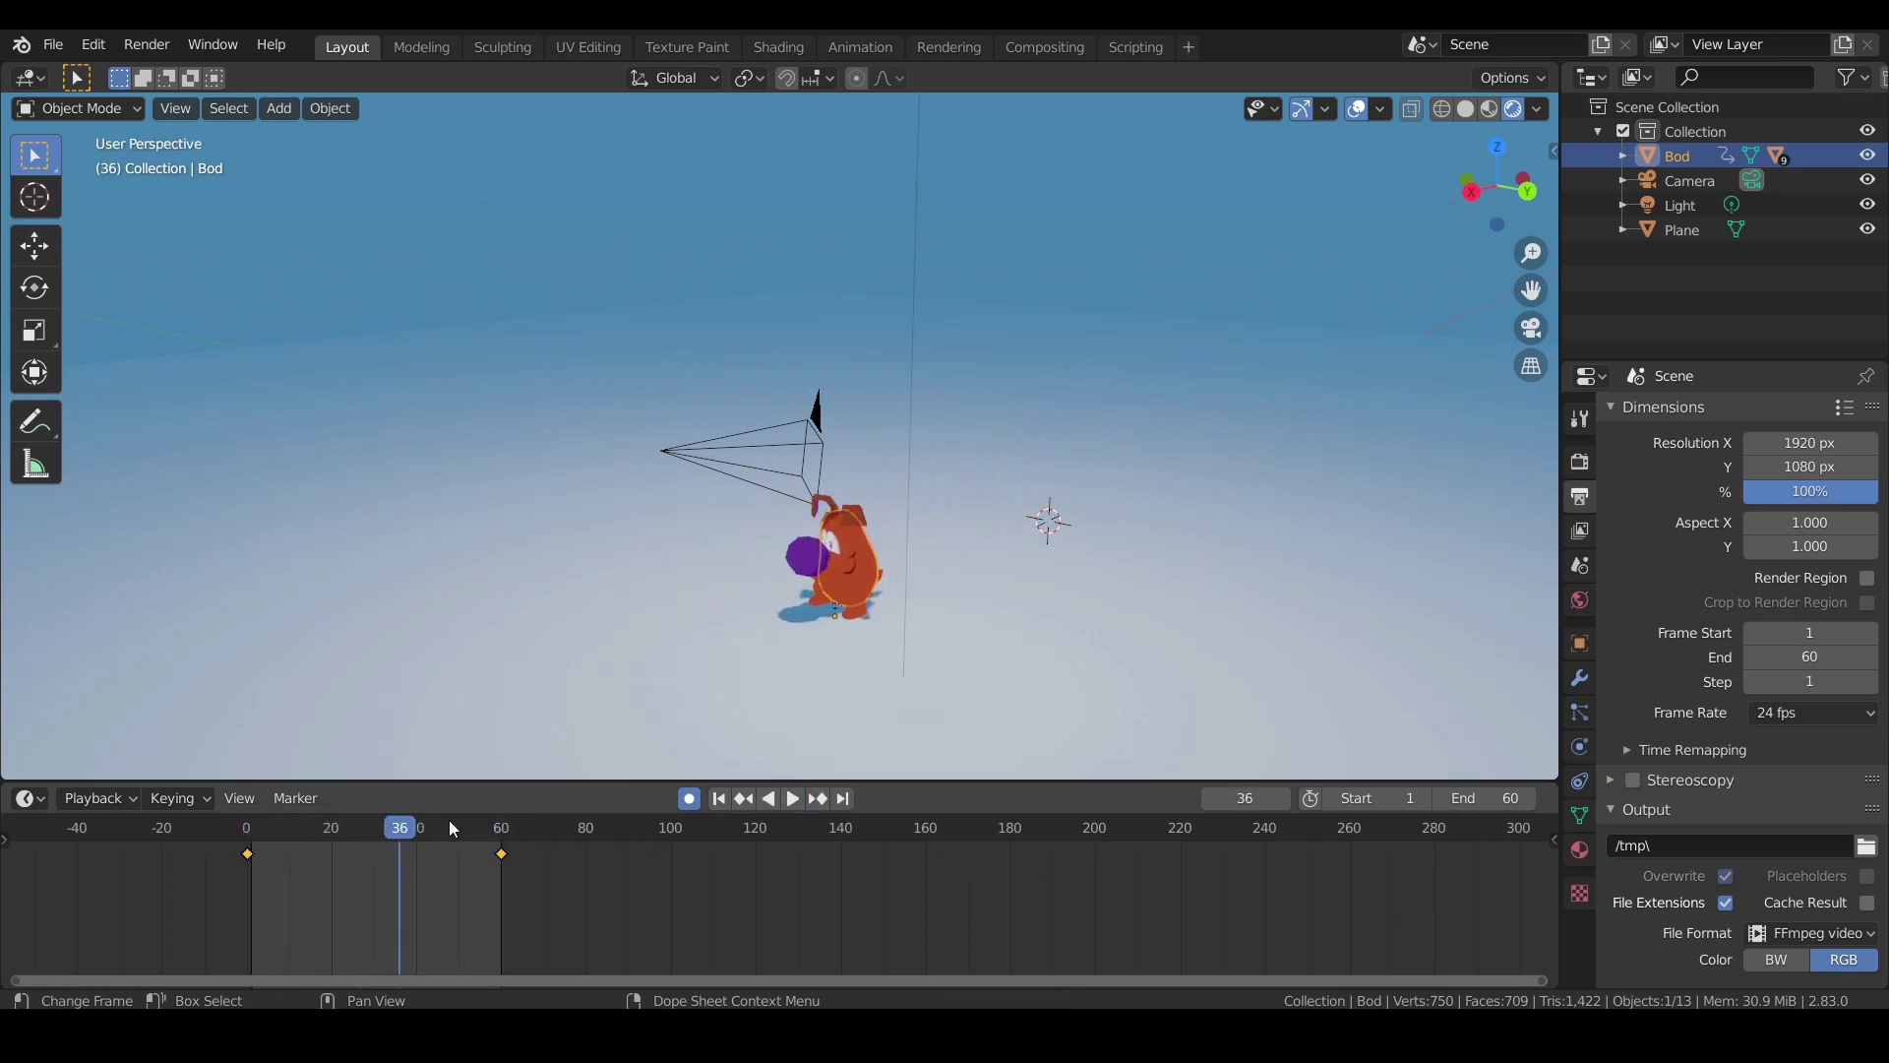
{"action": "left_click_drag", "start_coordinate": [447, 819], "coordinate": [239, 860]}
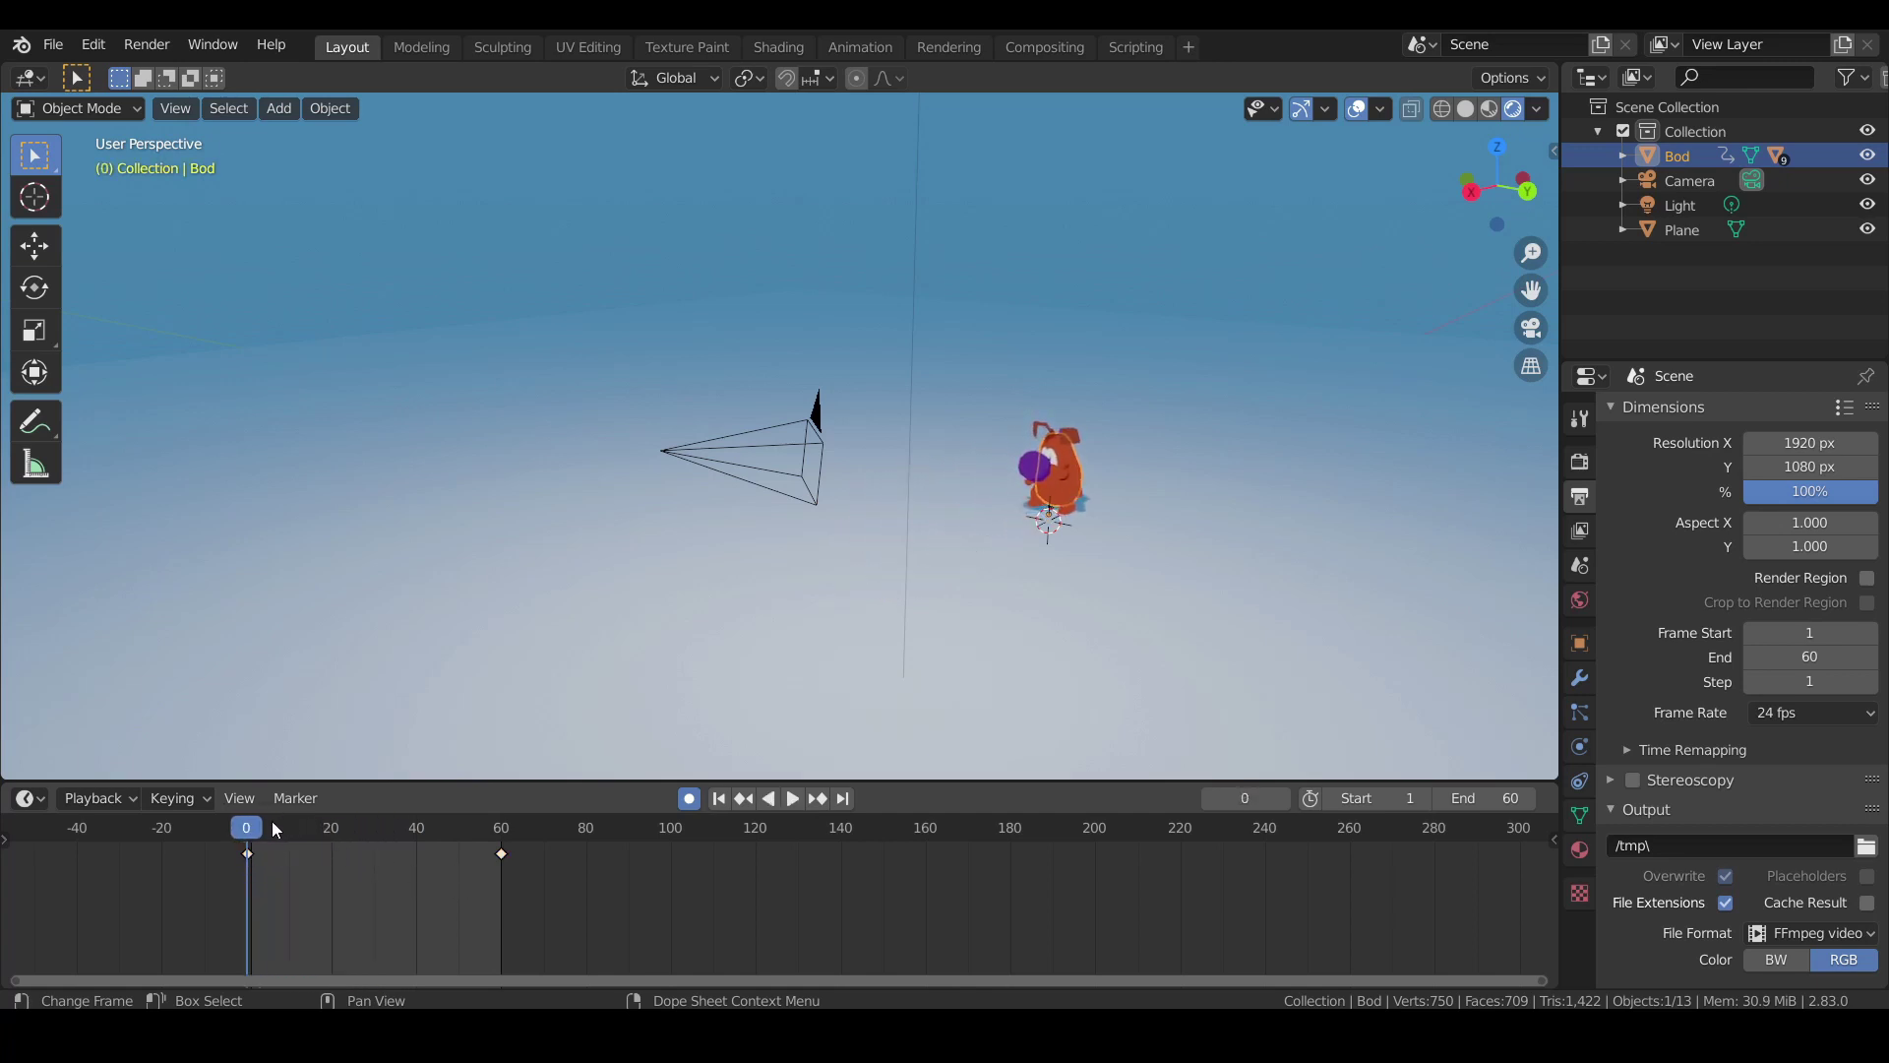
Move Bod's second keyframe from frame 60 to frame 20, then to frame 40, and replay.
{"action": "left_click_drag", "start_coordinate": [272, 821], "coordinate": [244, 874]}
{"action": "key", "text": "Escape"}
{"action": "key", "text": "g"}
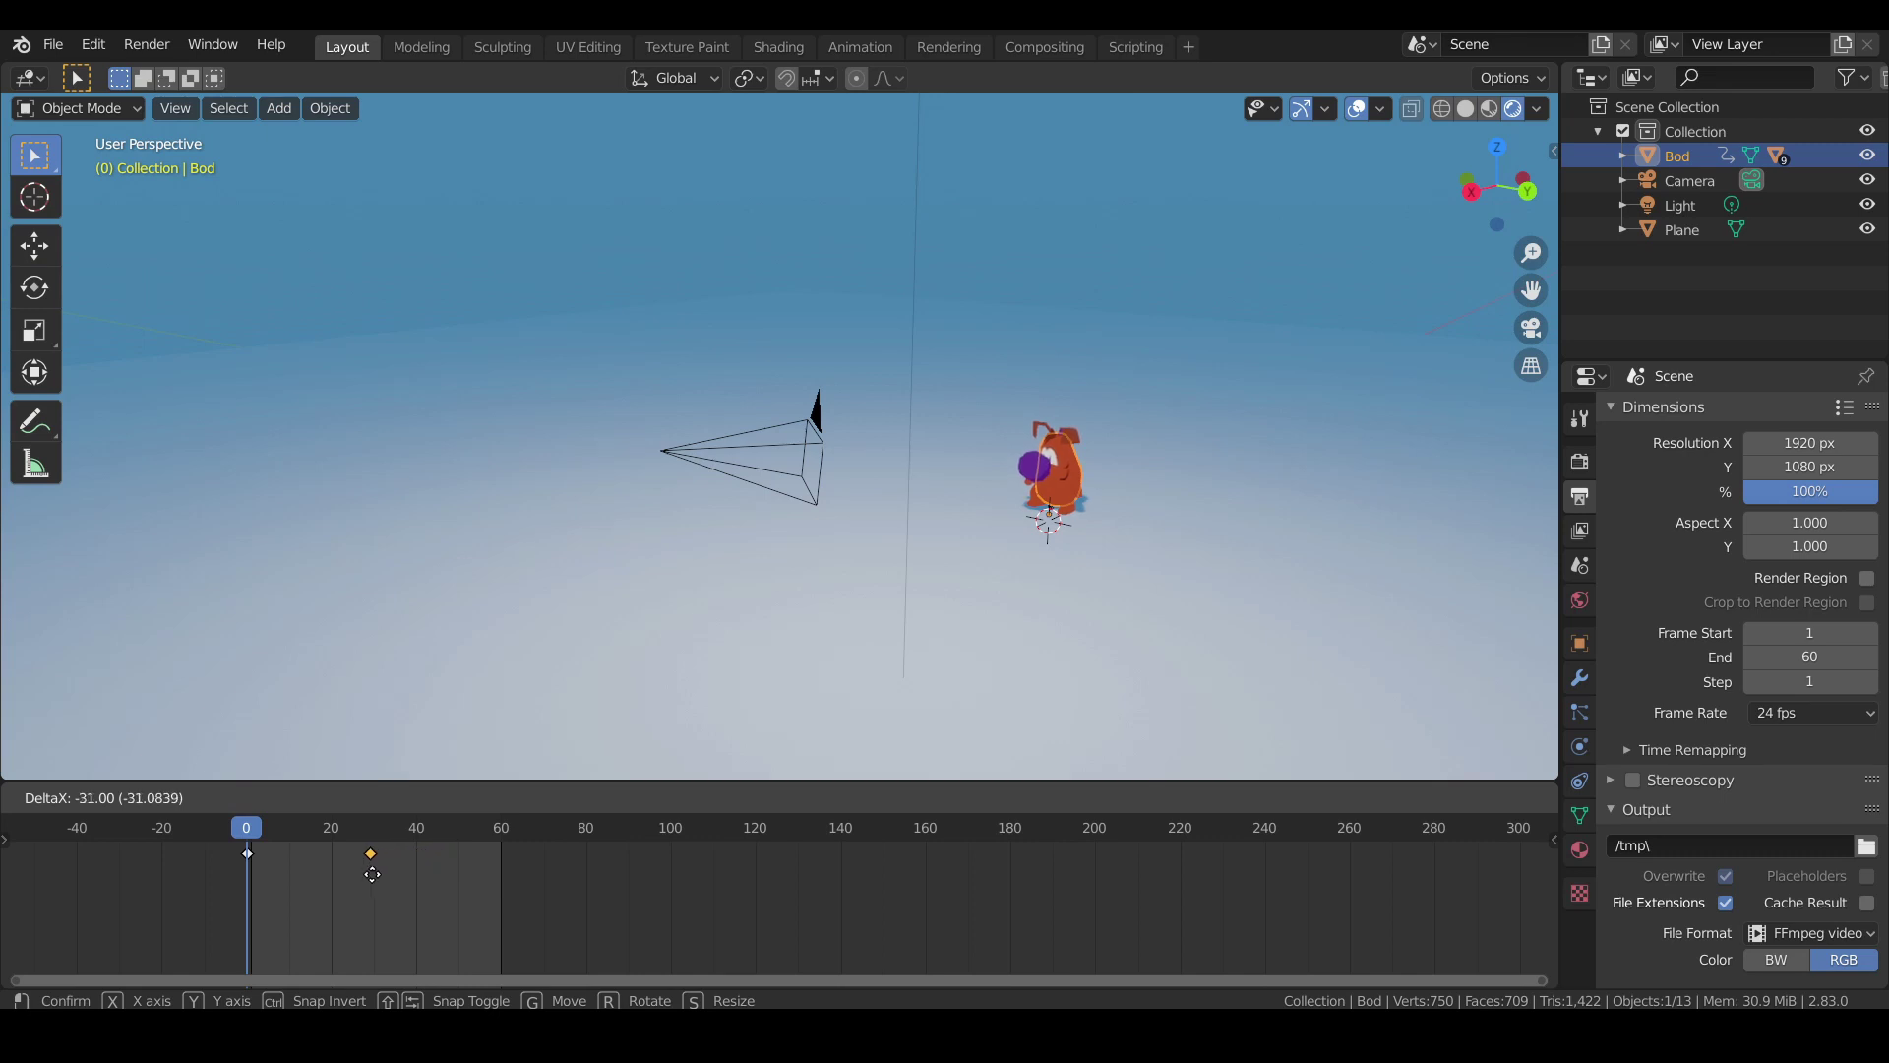
{"action": "left_click", "coordinate": [332, 874]}
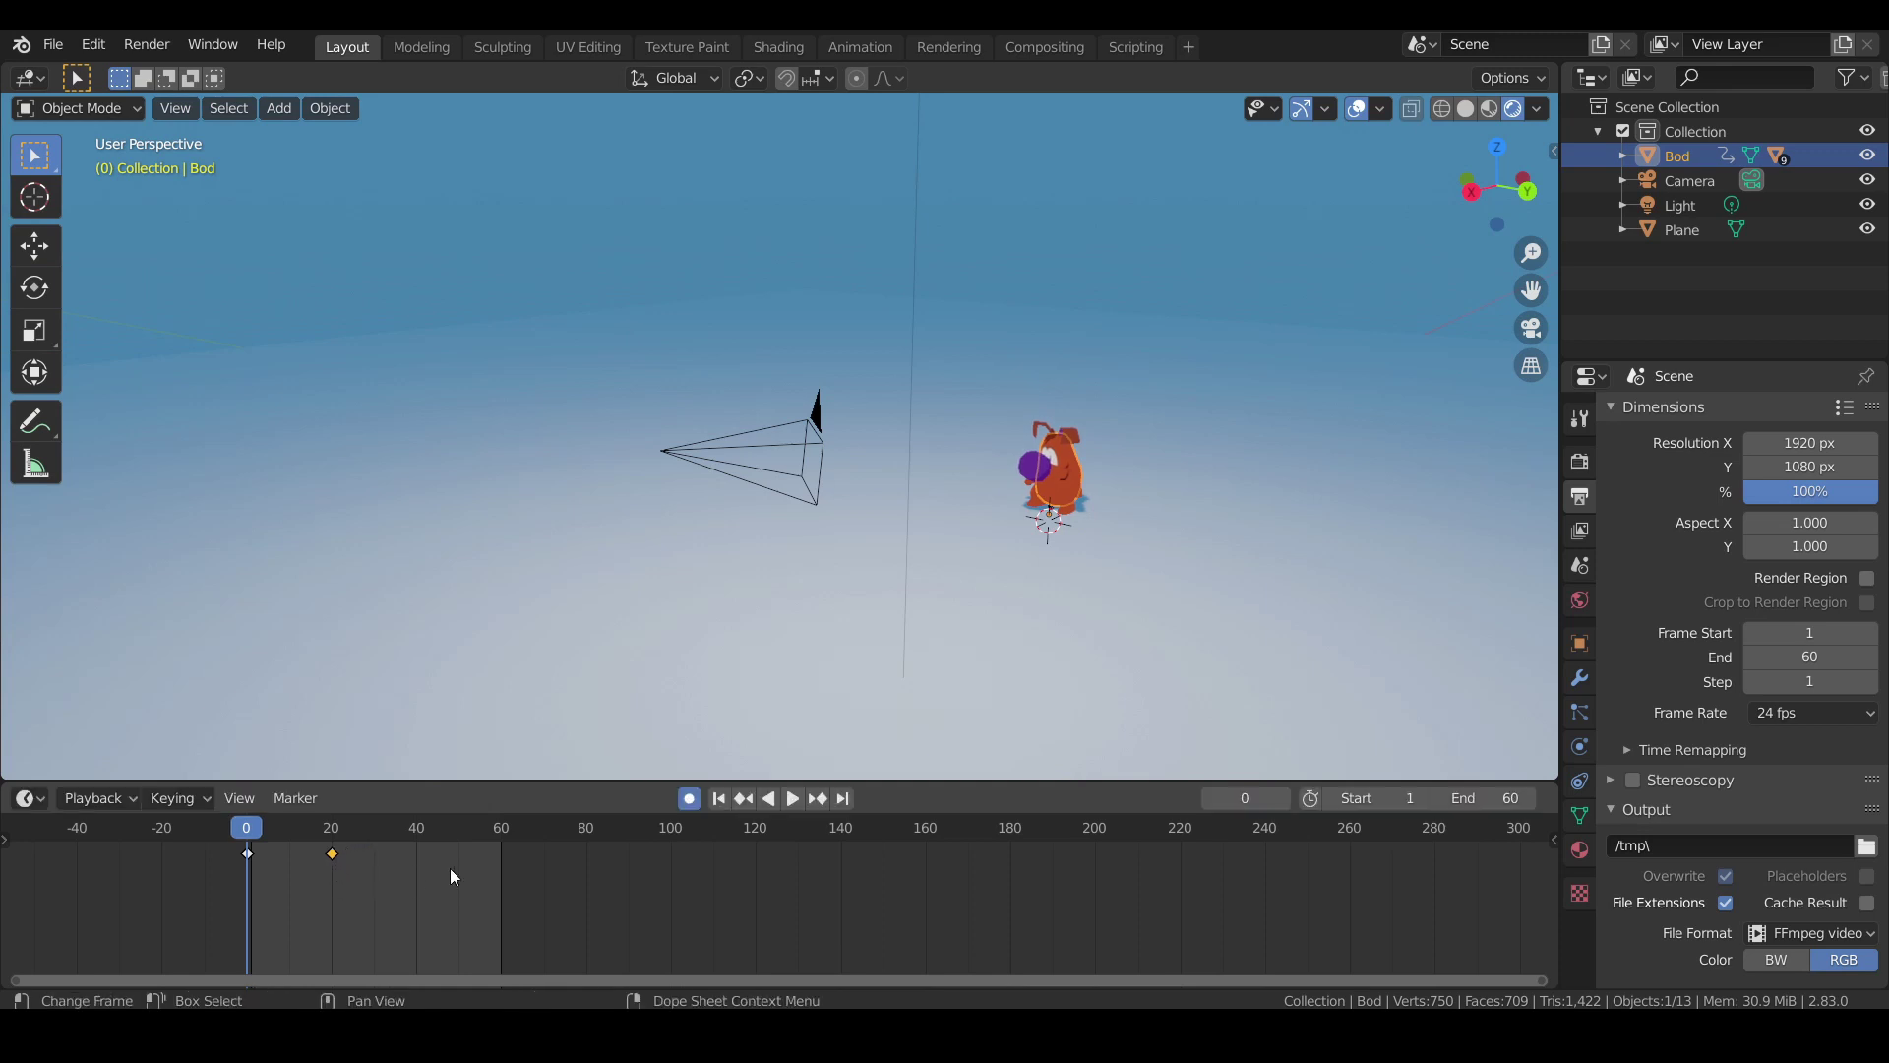
{"action": "left_click", "coordinate": [793, 800]}
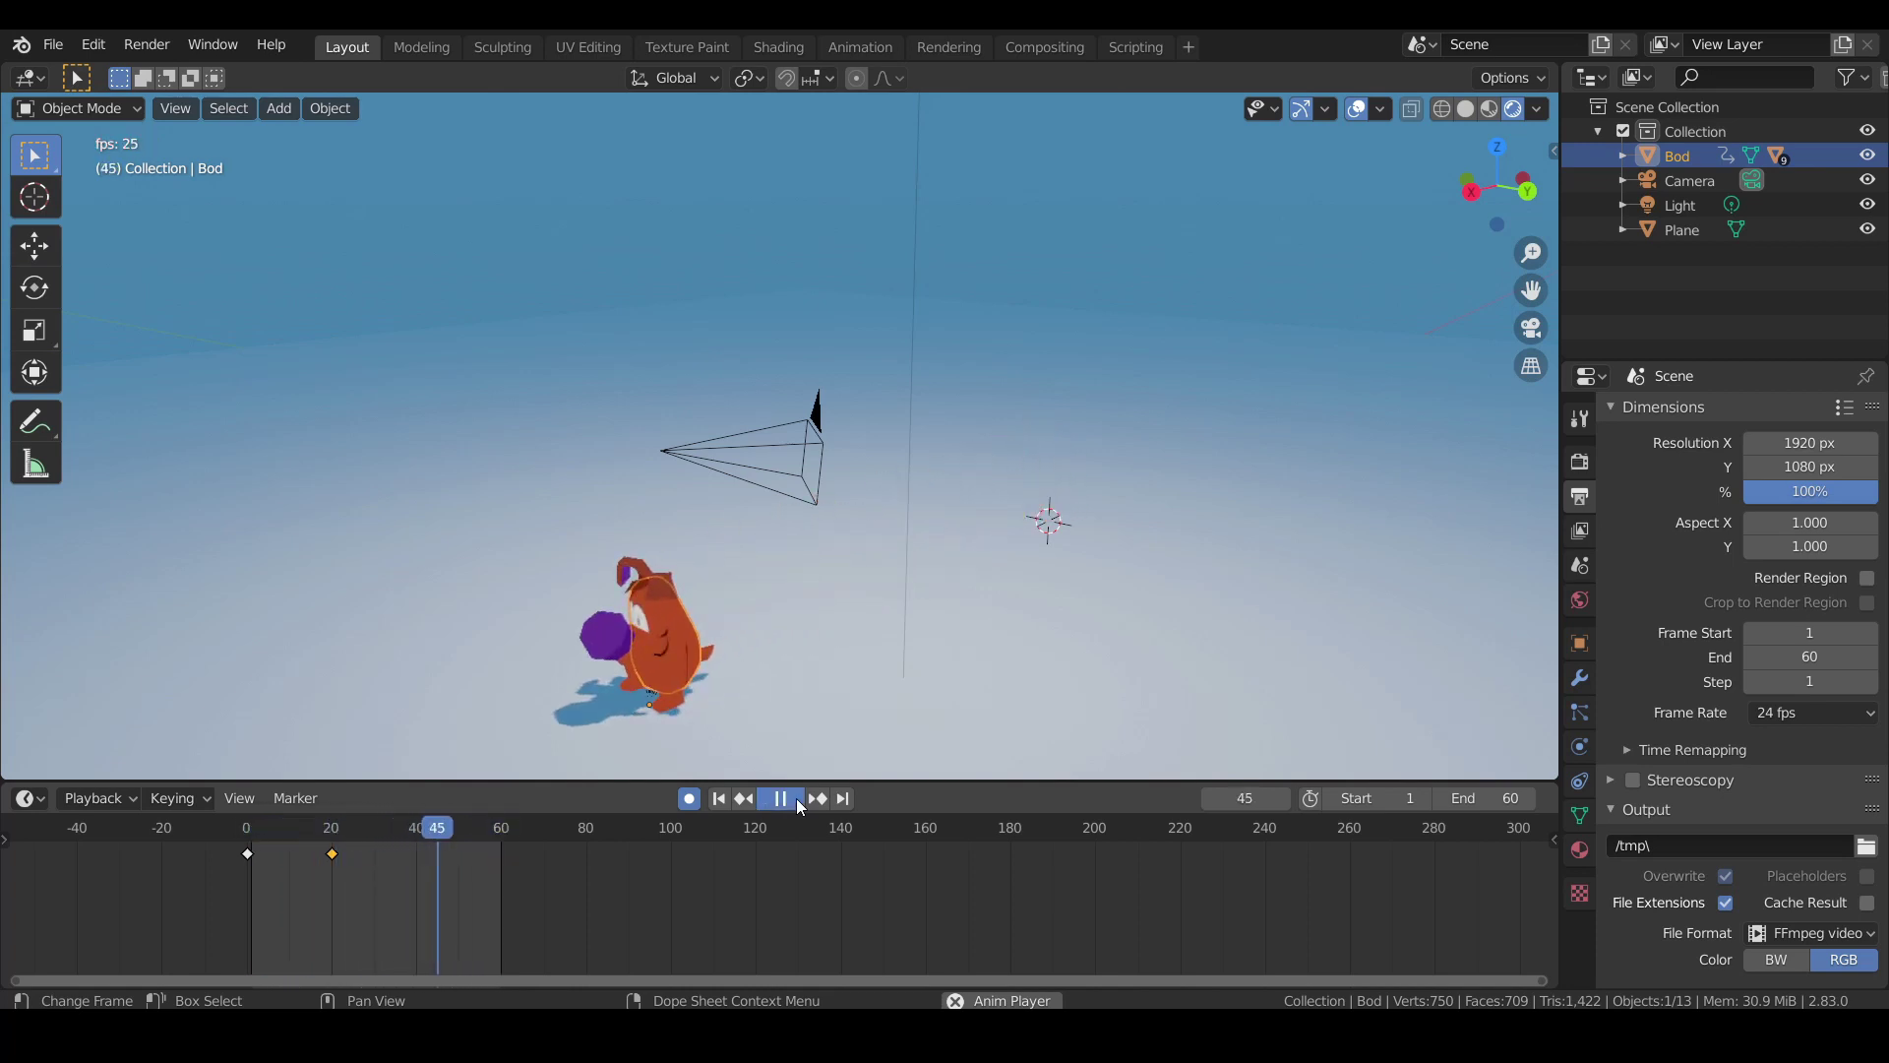
{"action": "left_click", "coordinate": [796, 799]}
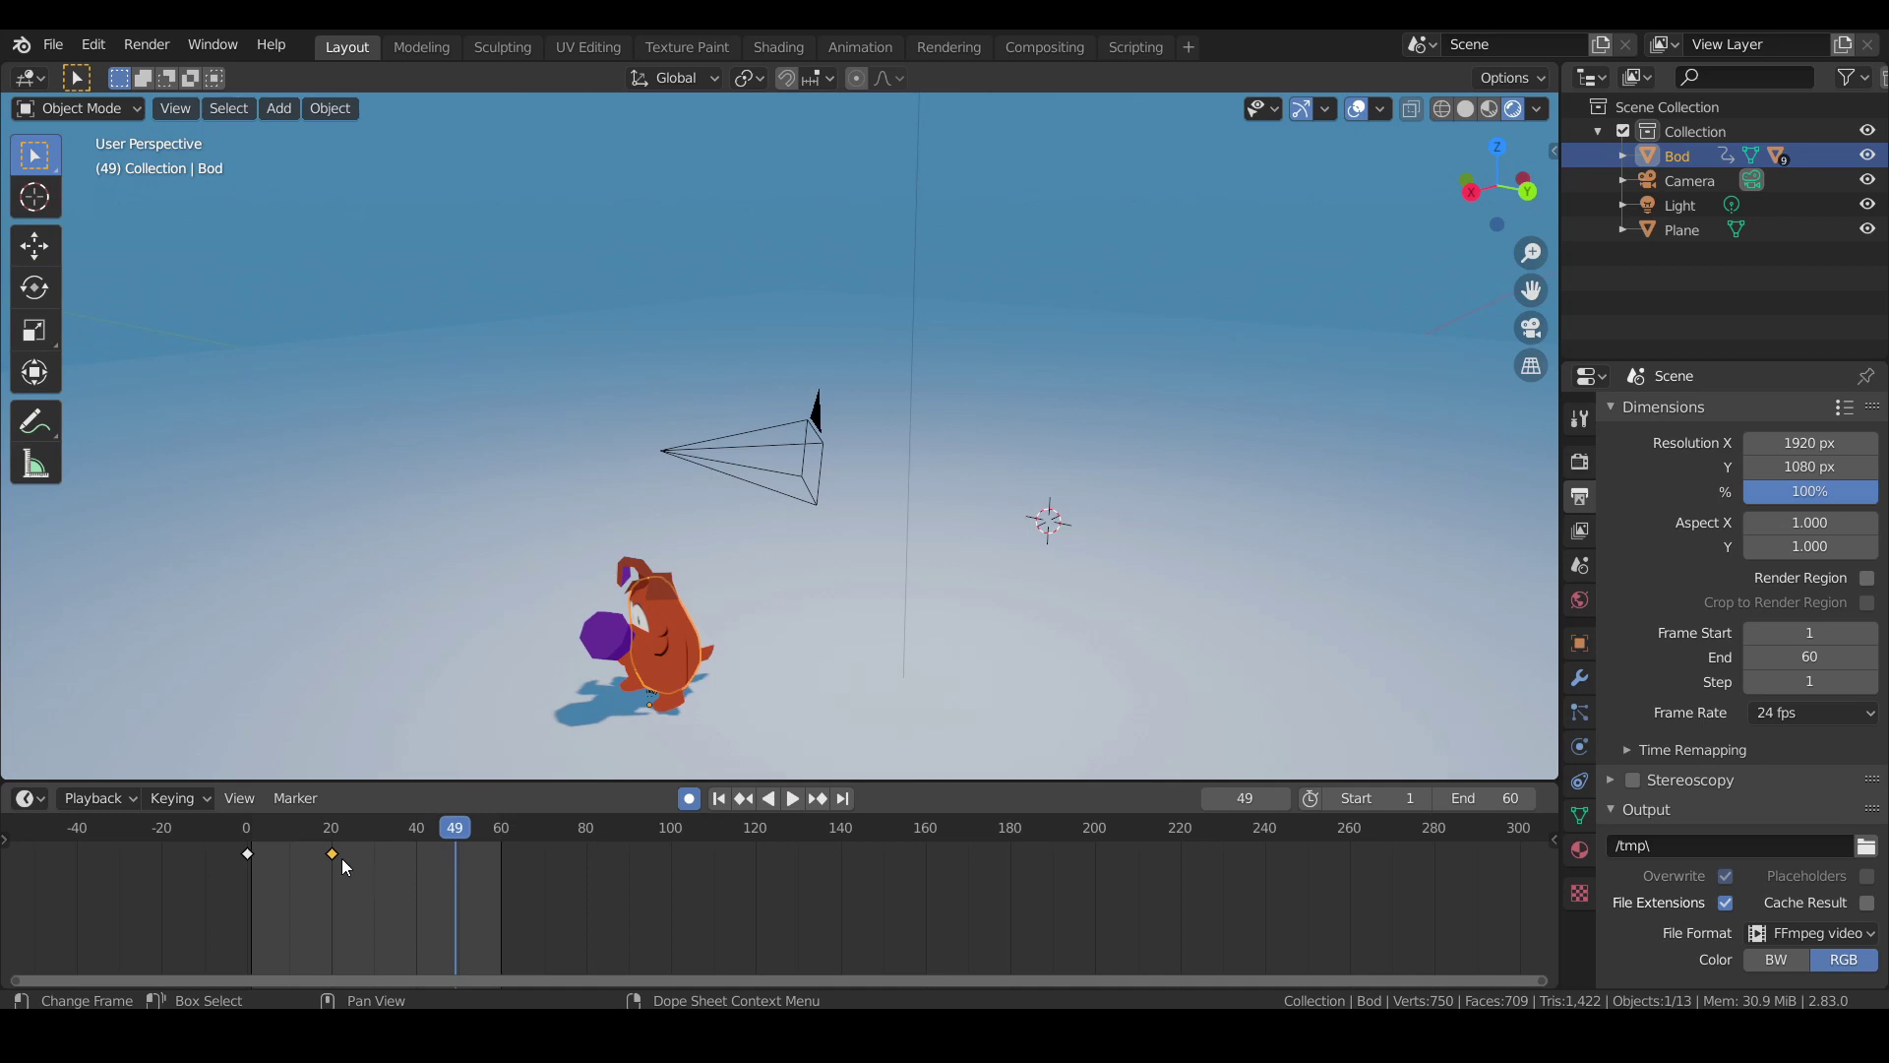
{"action": "left_click_drag", "start_coordinate": [334, 854], "coordinate": [420, 868]}
{"action": "left_click", "coordinate": [792, 799]}
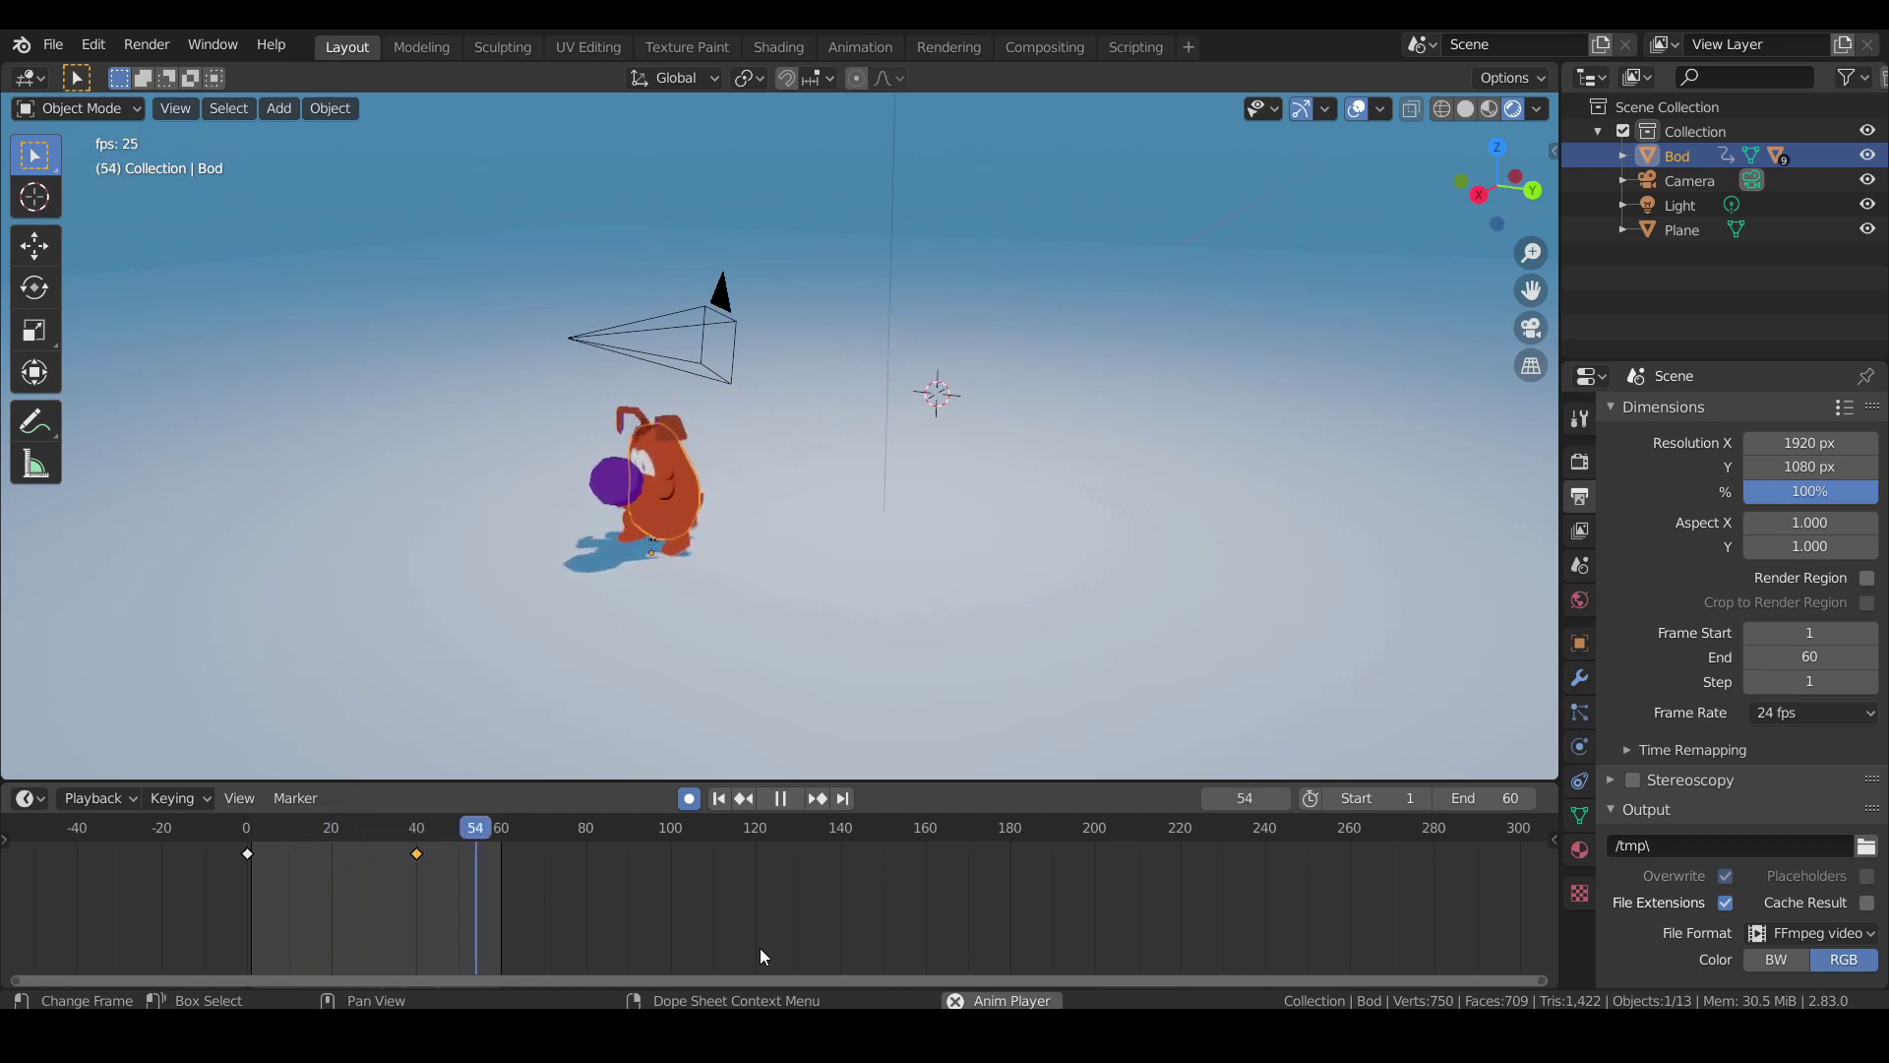
Raise Bod about 1.2 m along Z at frame 10.
{"action": "left_click", "coordinate": [770, 799]}
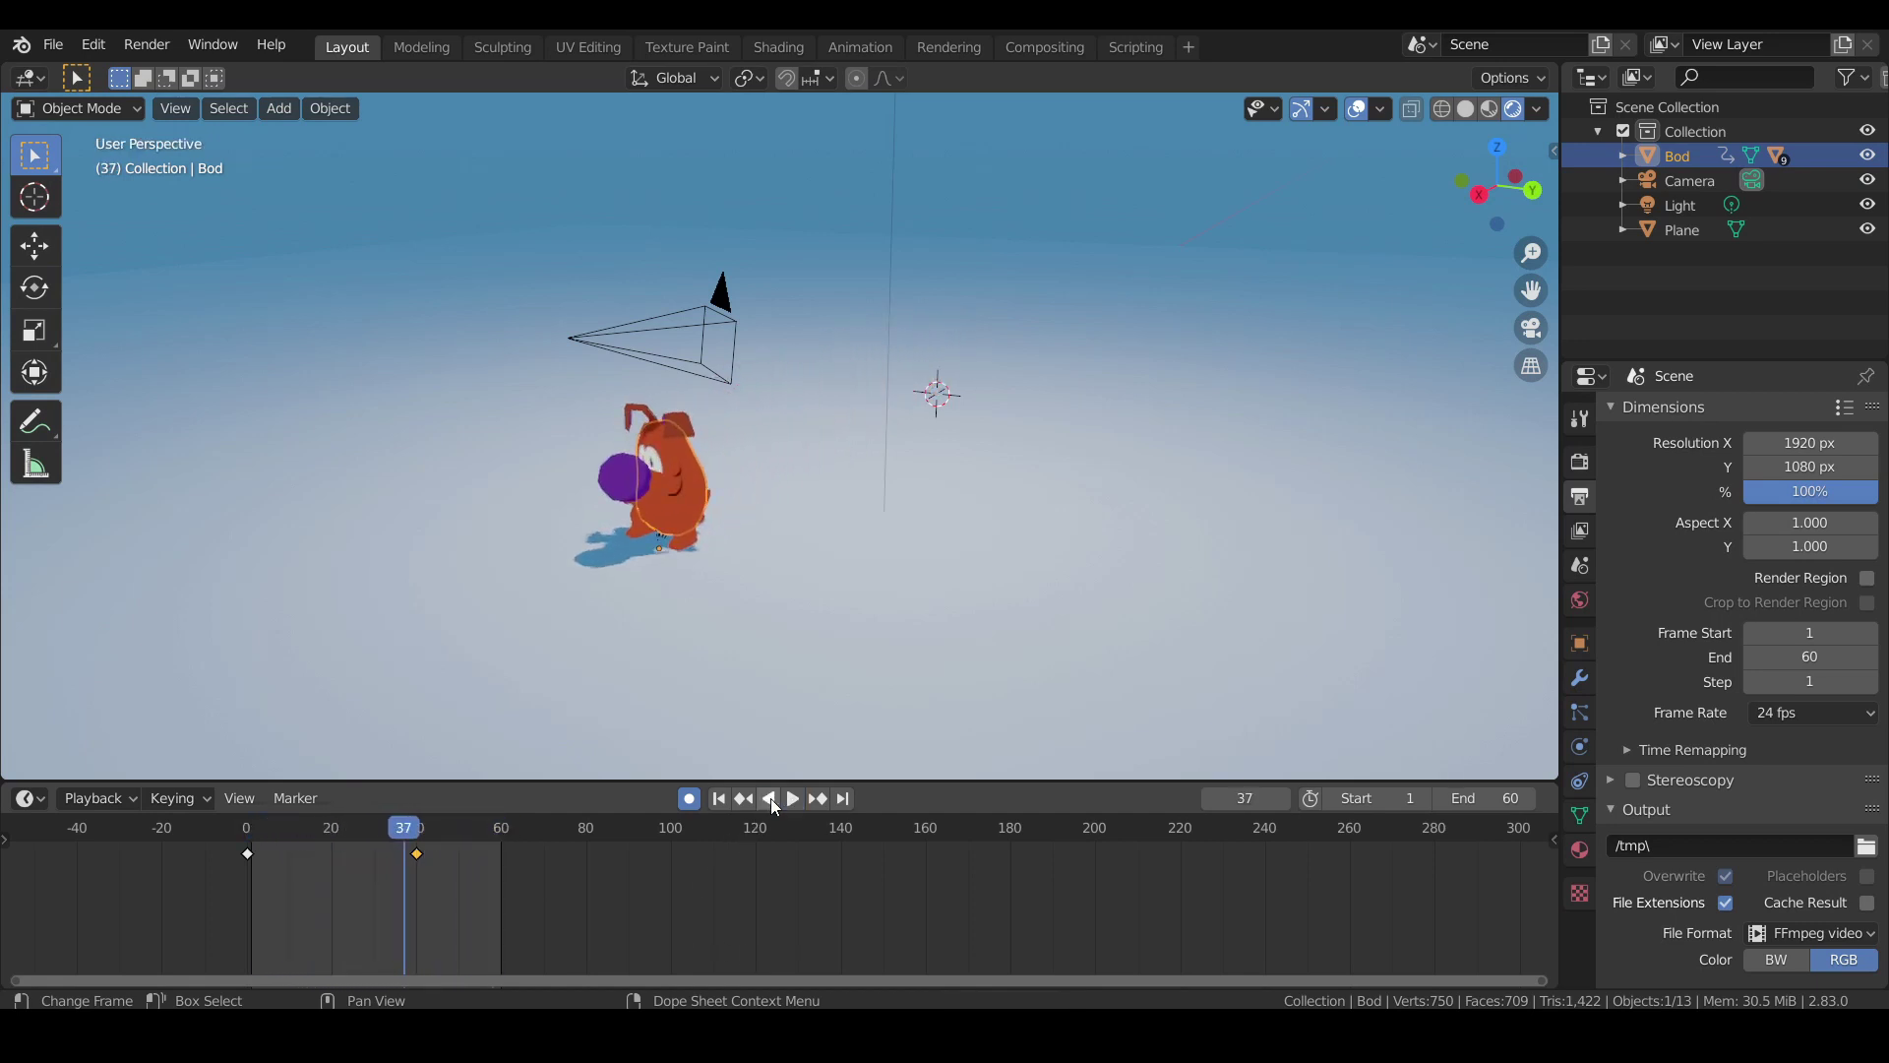
{"action": "left_click_drag", "start_coordinate": [360, 825], "coordinate": [240, 830]}
{"action": "key", "text": "space"}
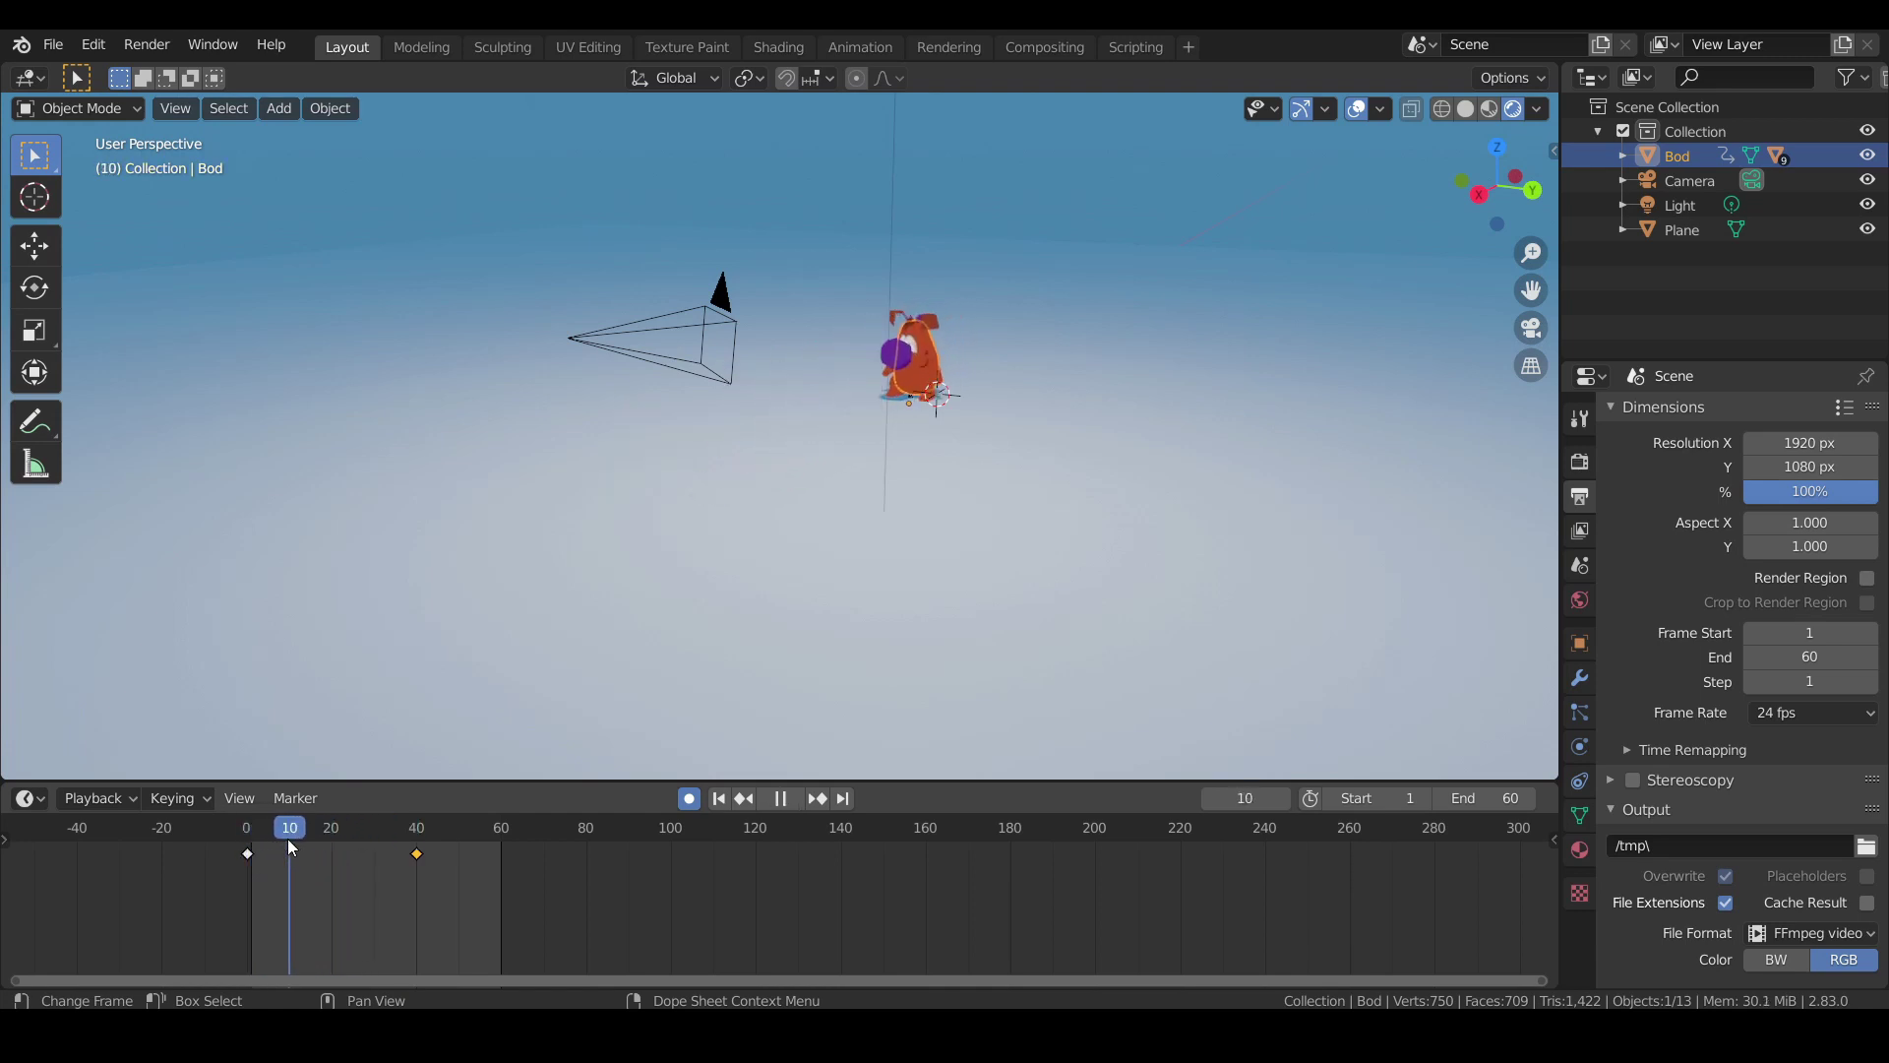
{"action": "key", "text": "space"}
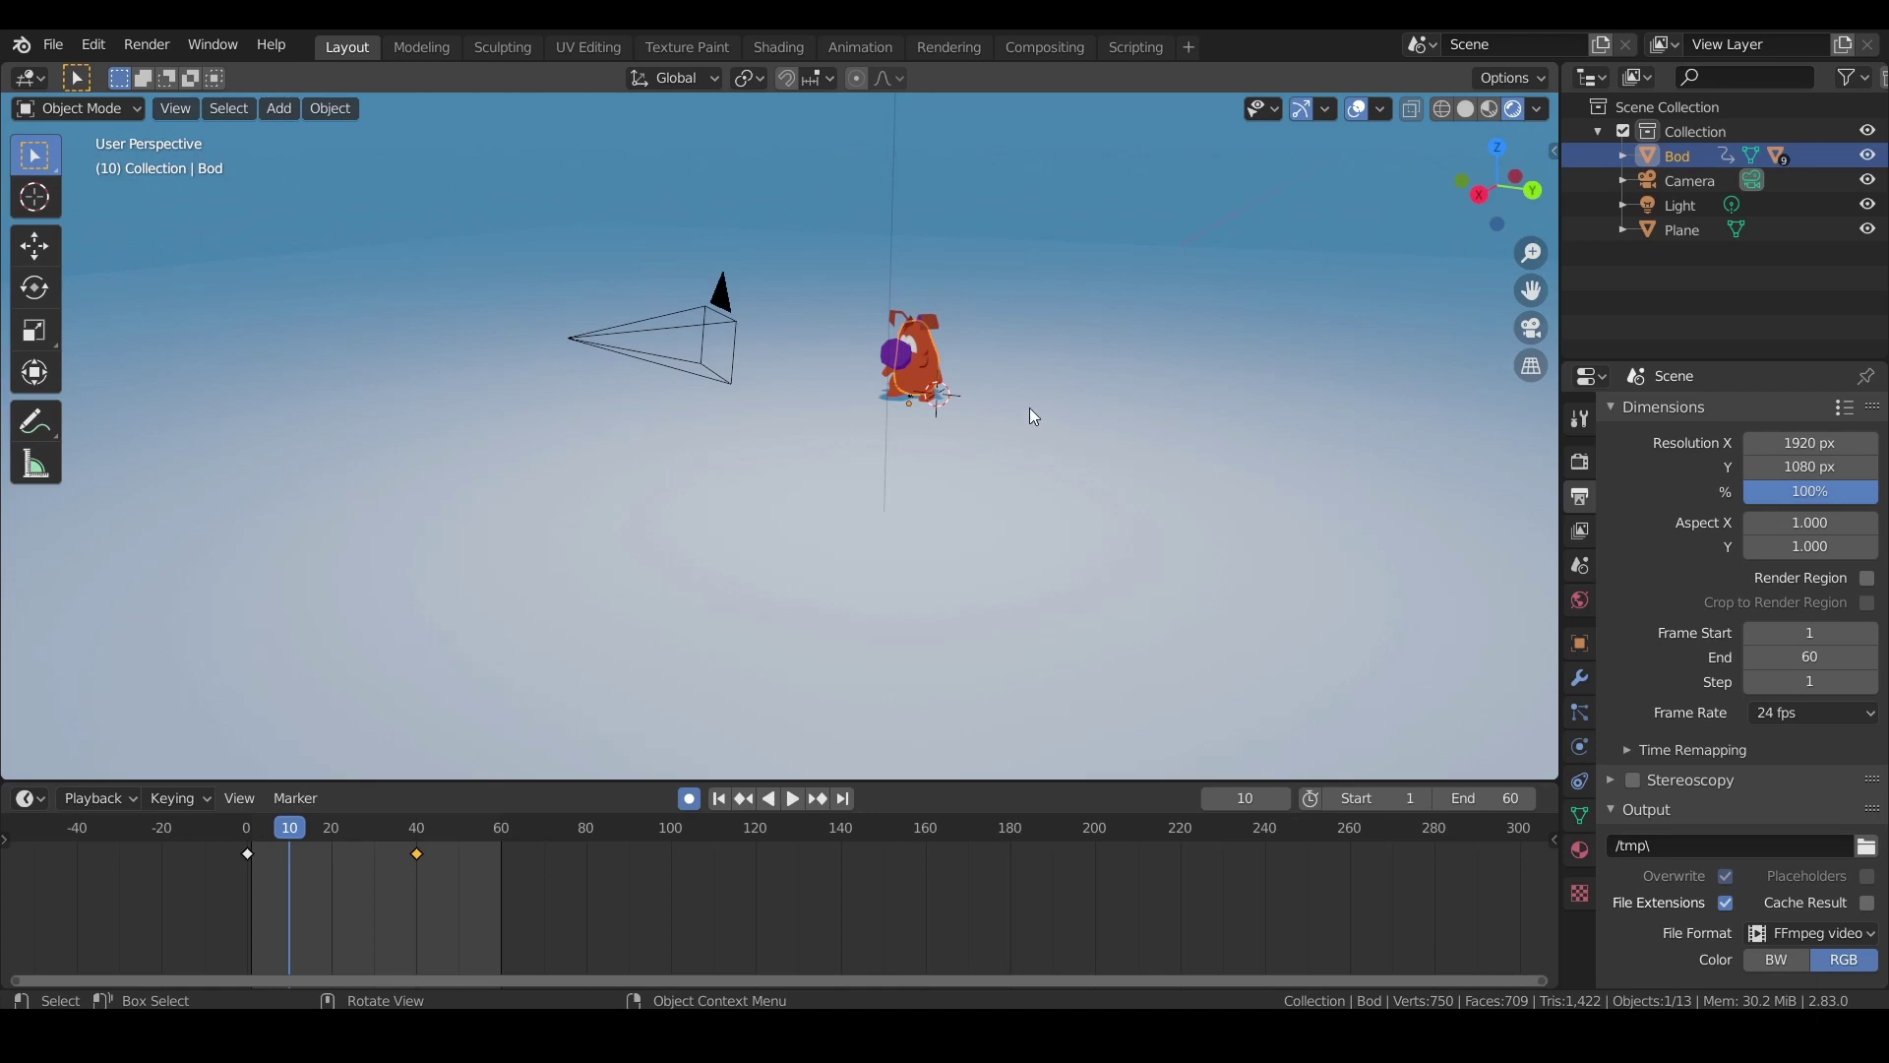
{"action": "key", "text": "g"}
{"action": "key", "text": "z"}
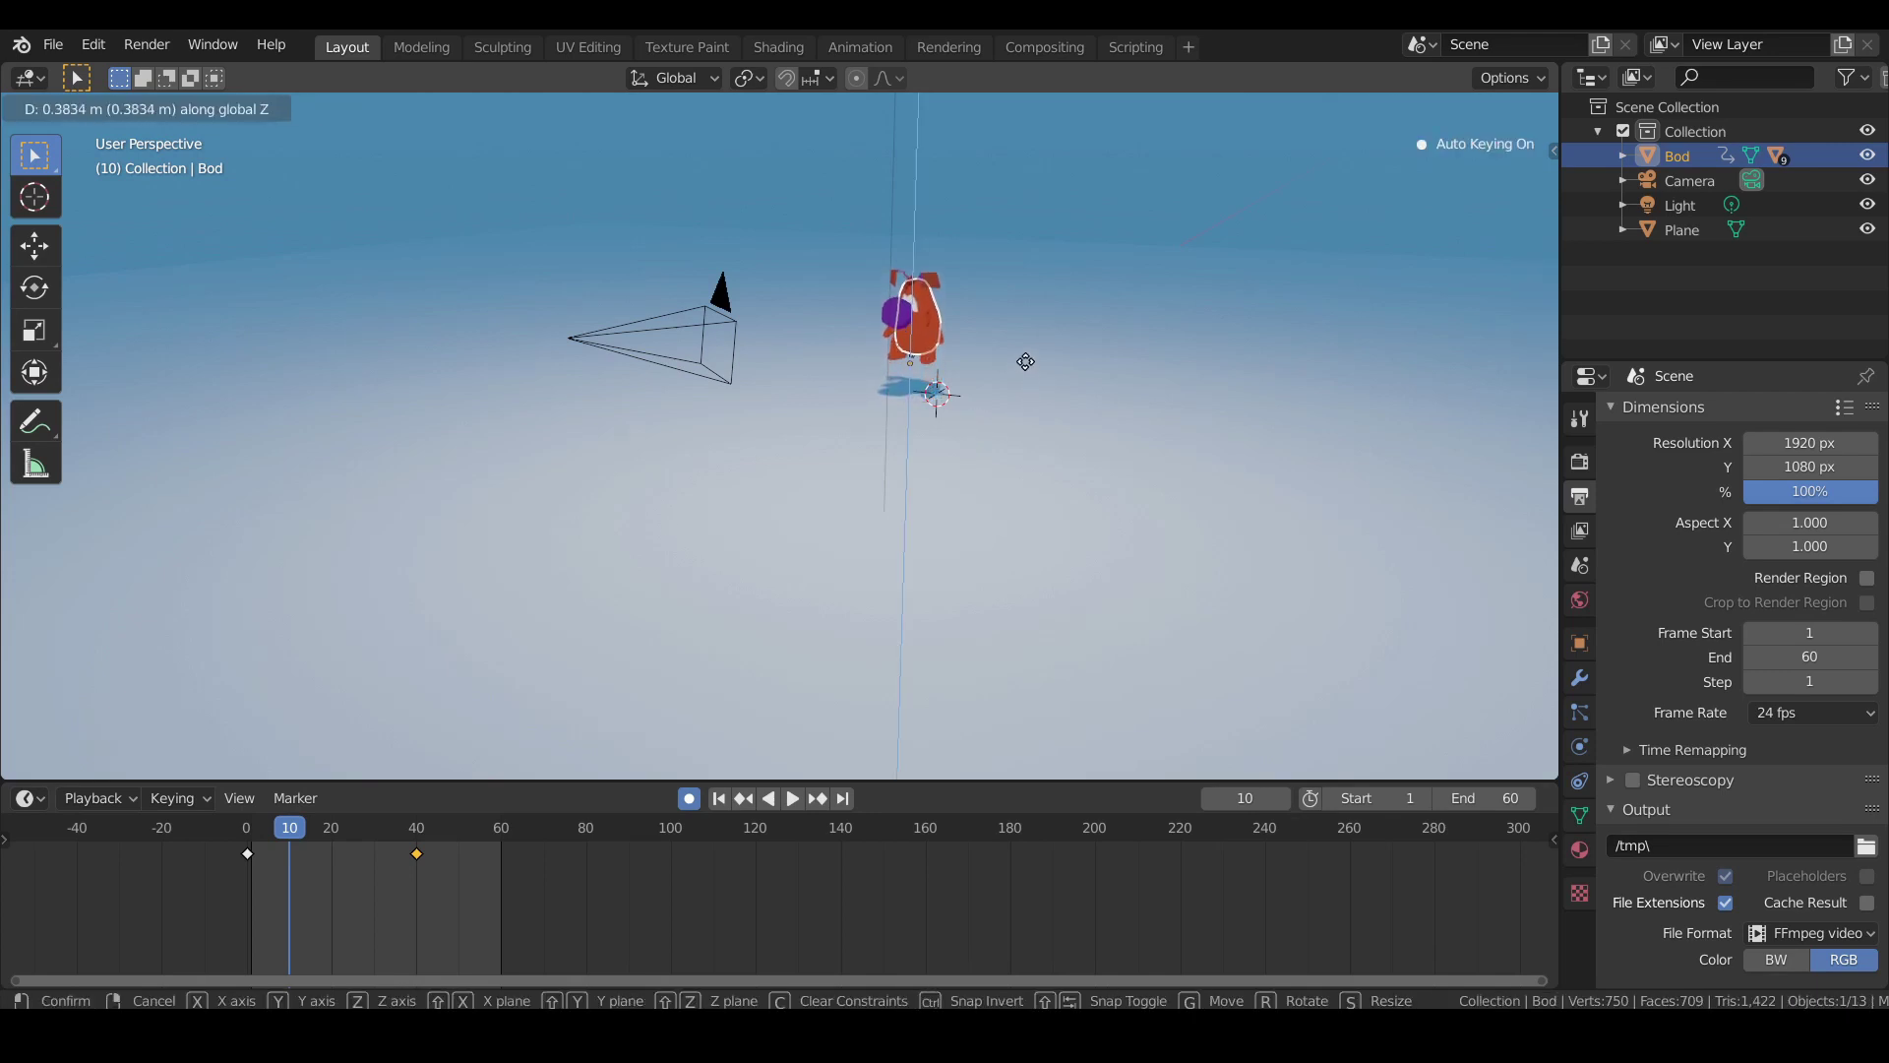
{"action": "left_click", "coordinate": [1018, 279]}
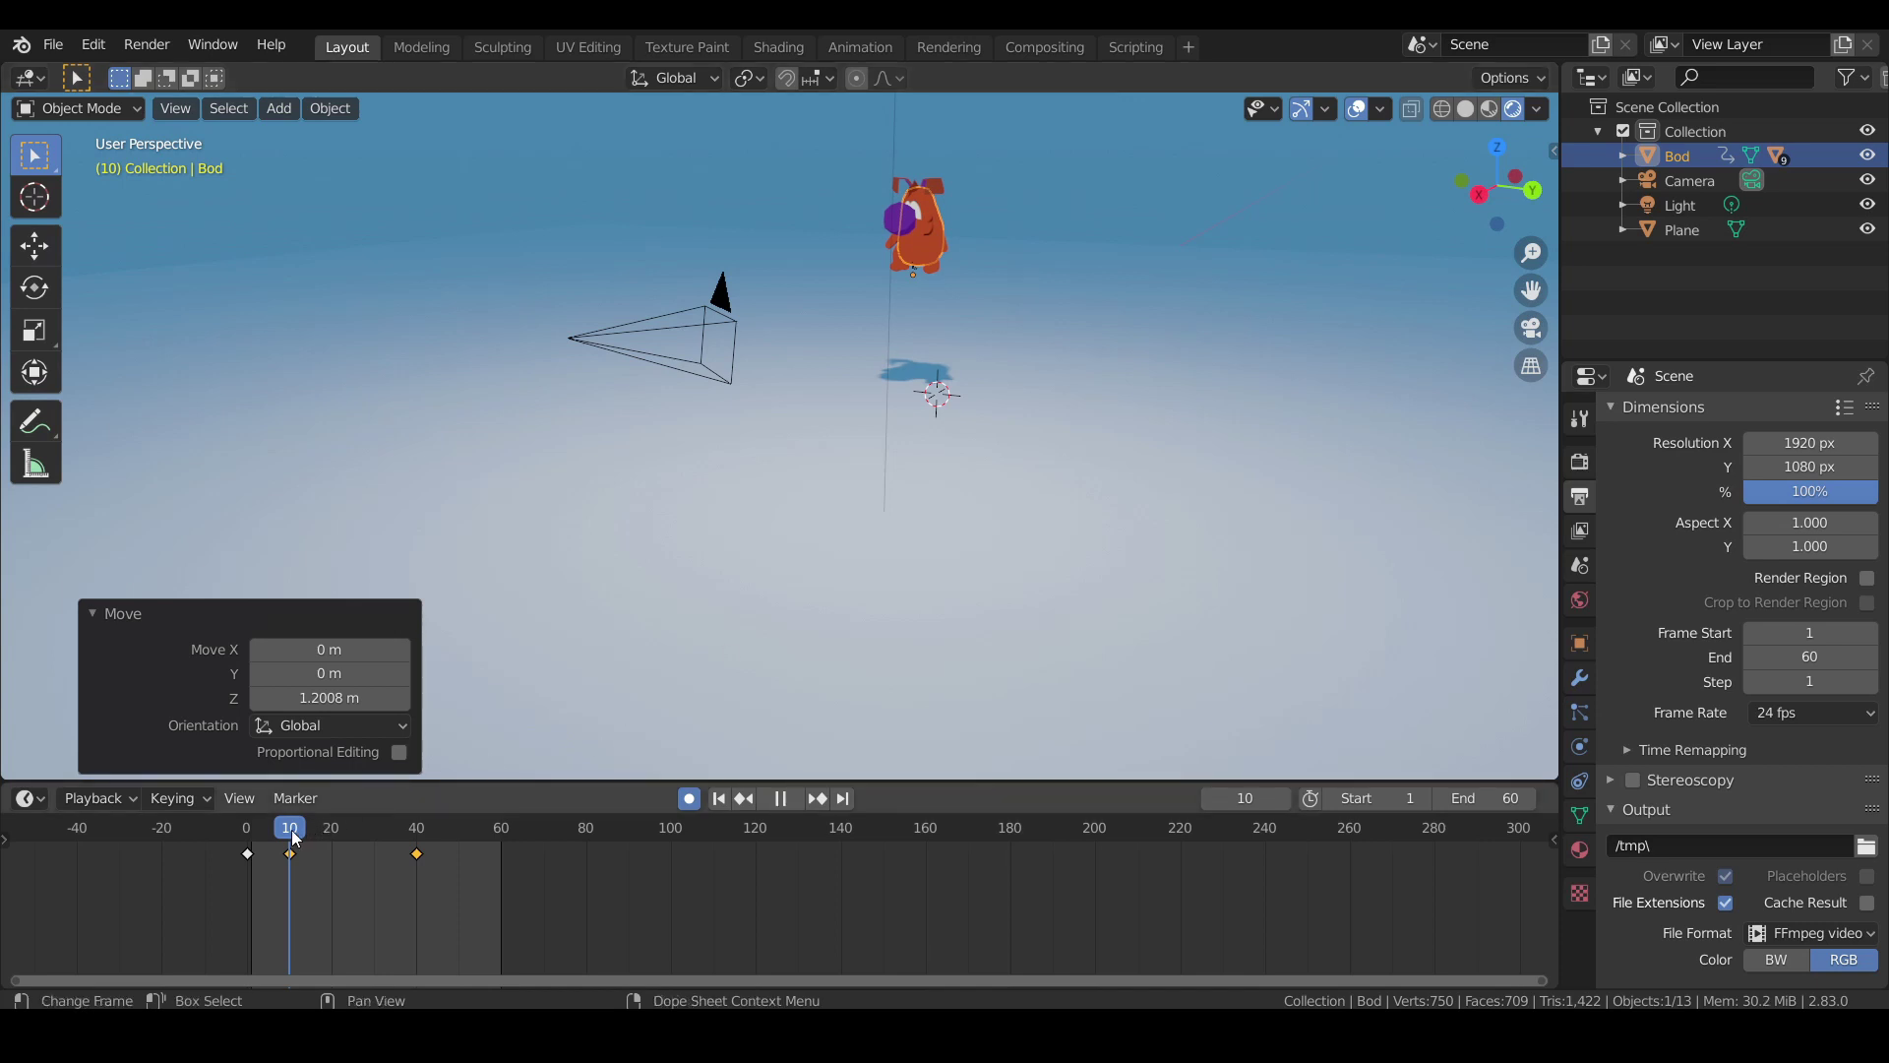
At frame 15, lower Bod along Z so its feet rest exactly on the ground.
{"action": "left_click_drag", "start_coordinate": [294, 836], "coordinate": [309, 827]}
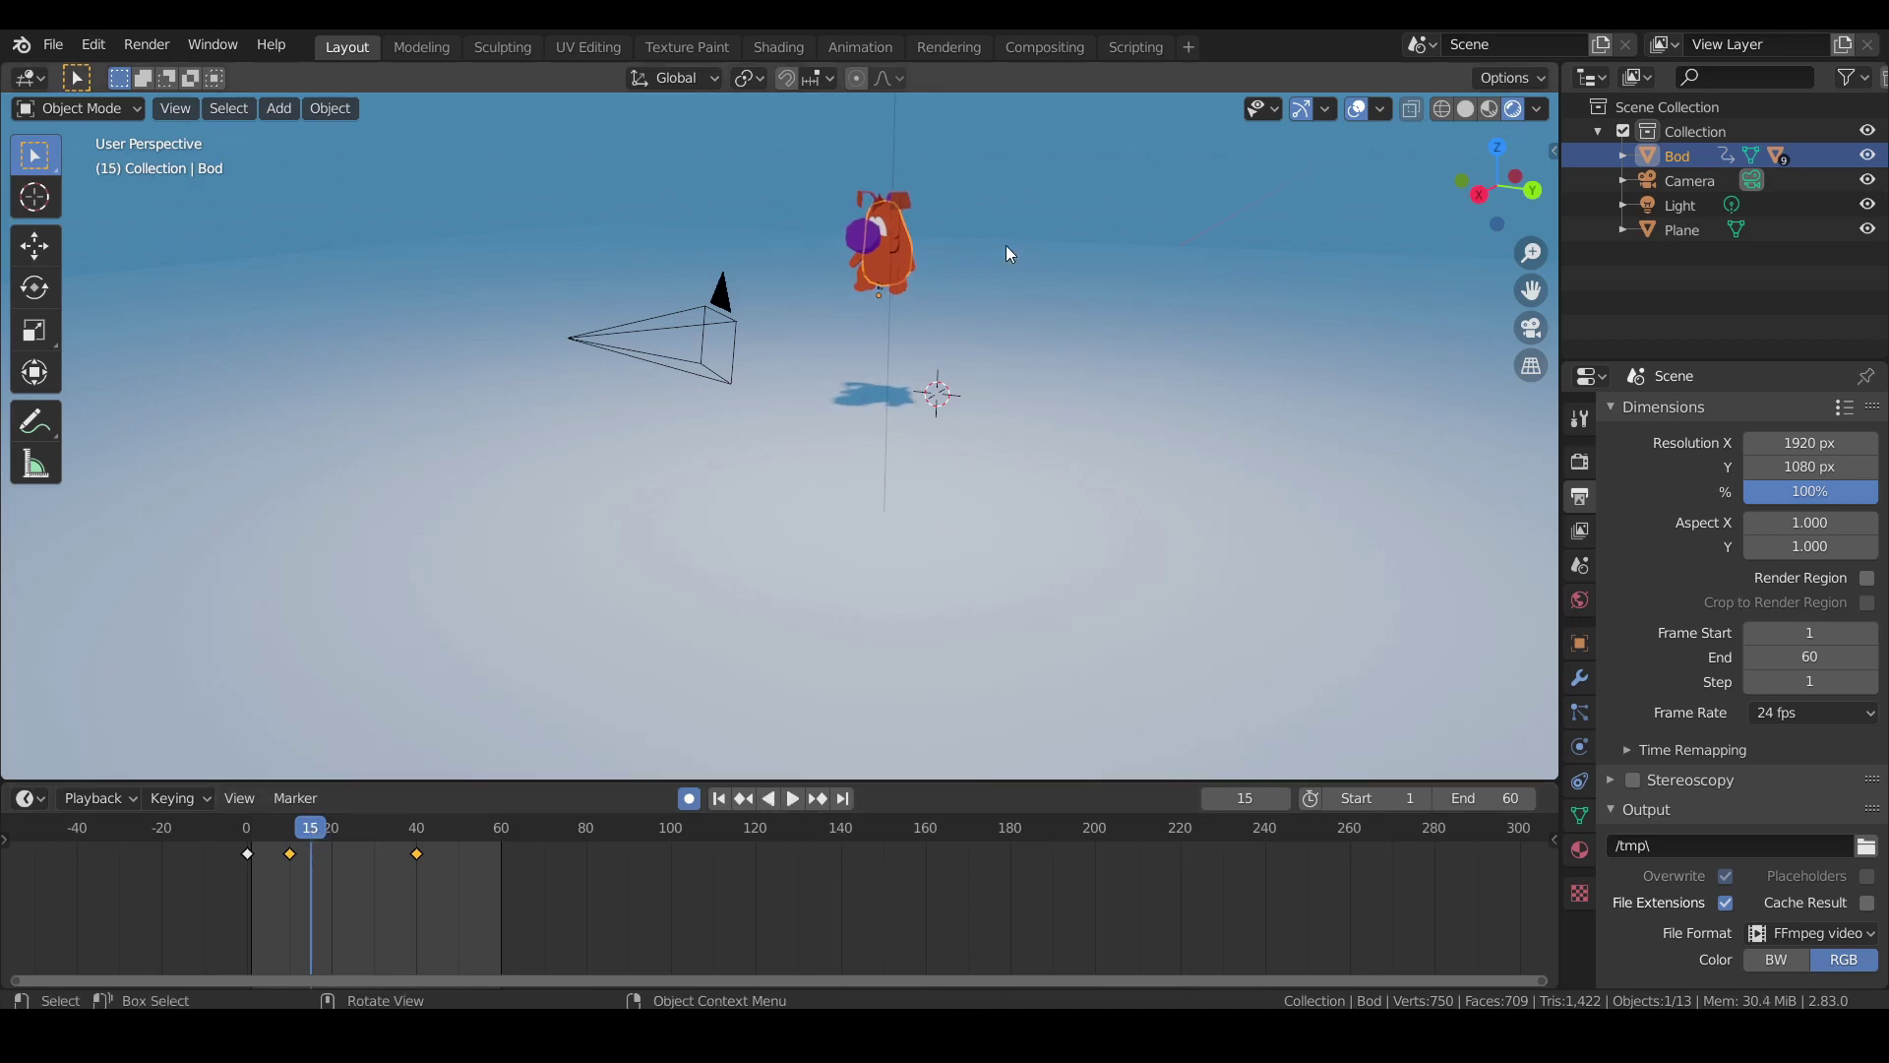
{"action": "key", "text": "g"}
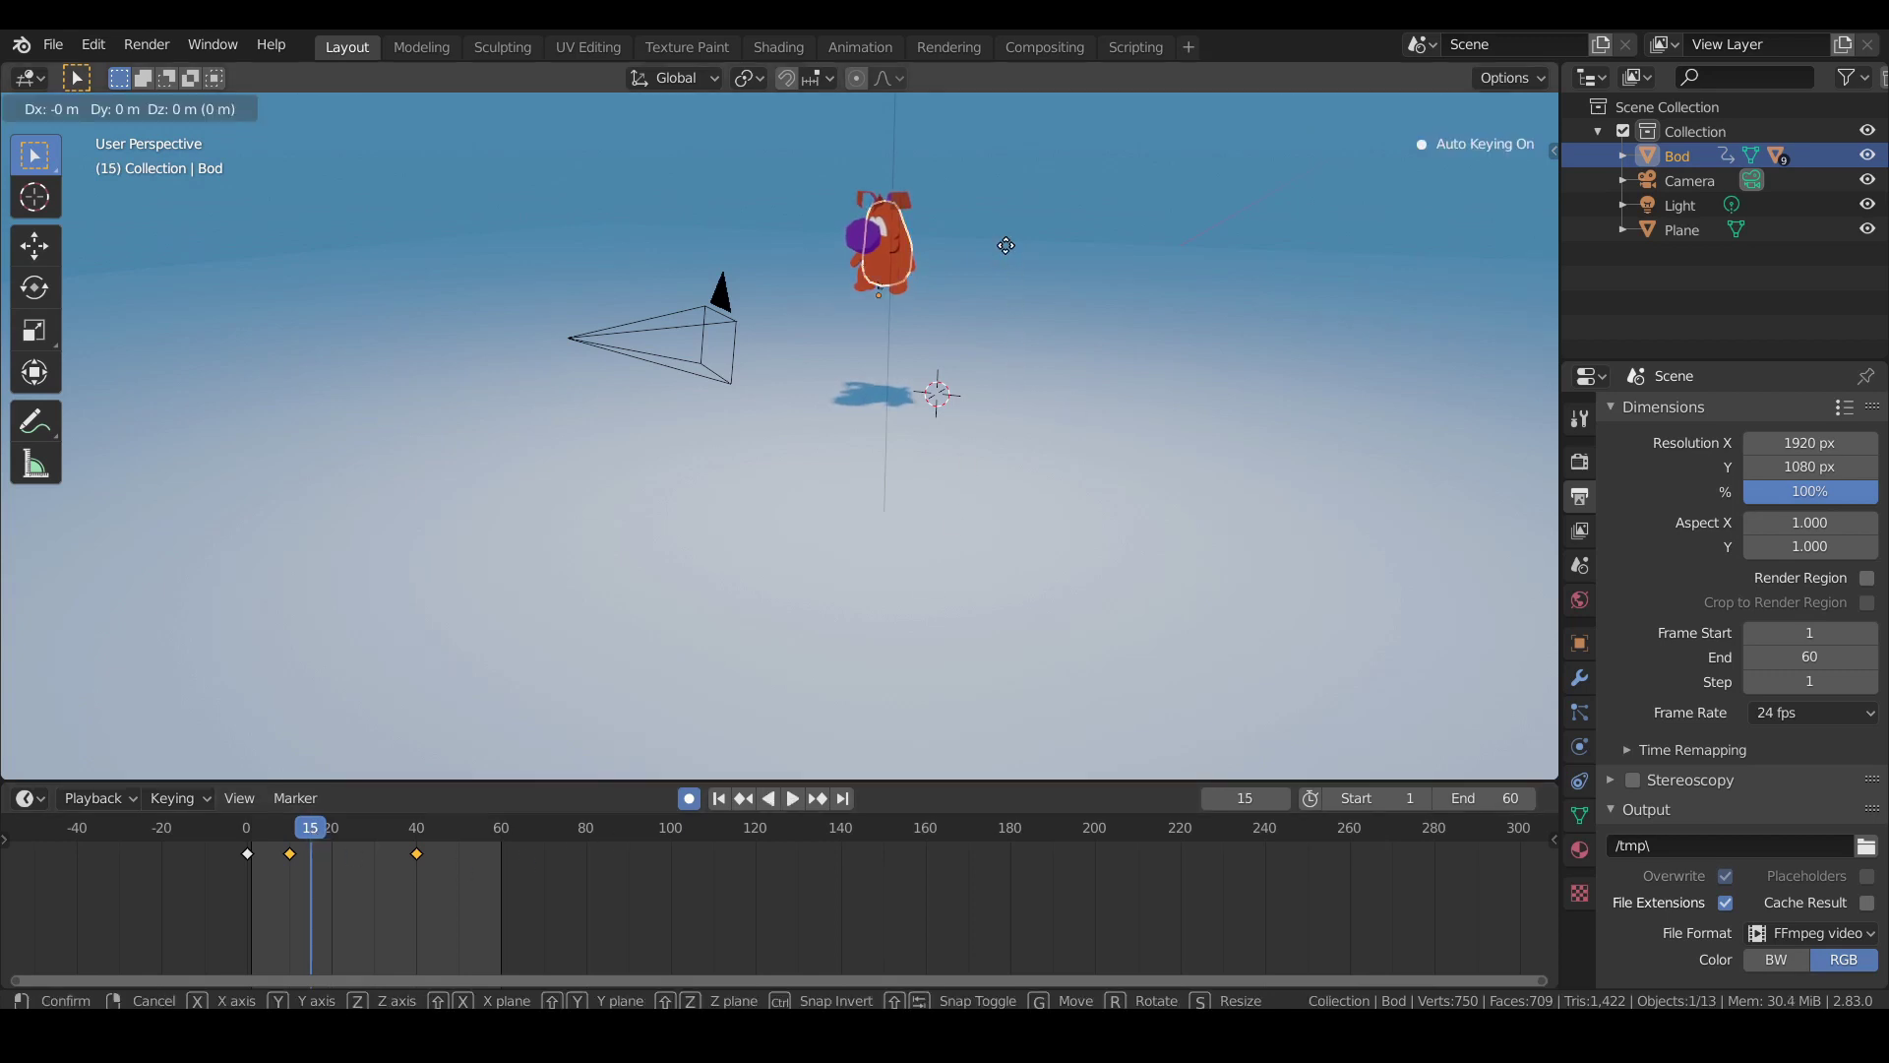
{"action": "key", "text": "z"}
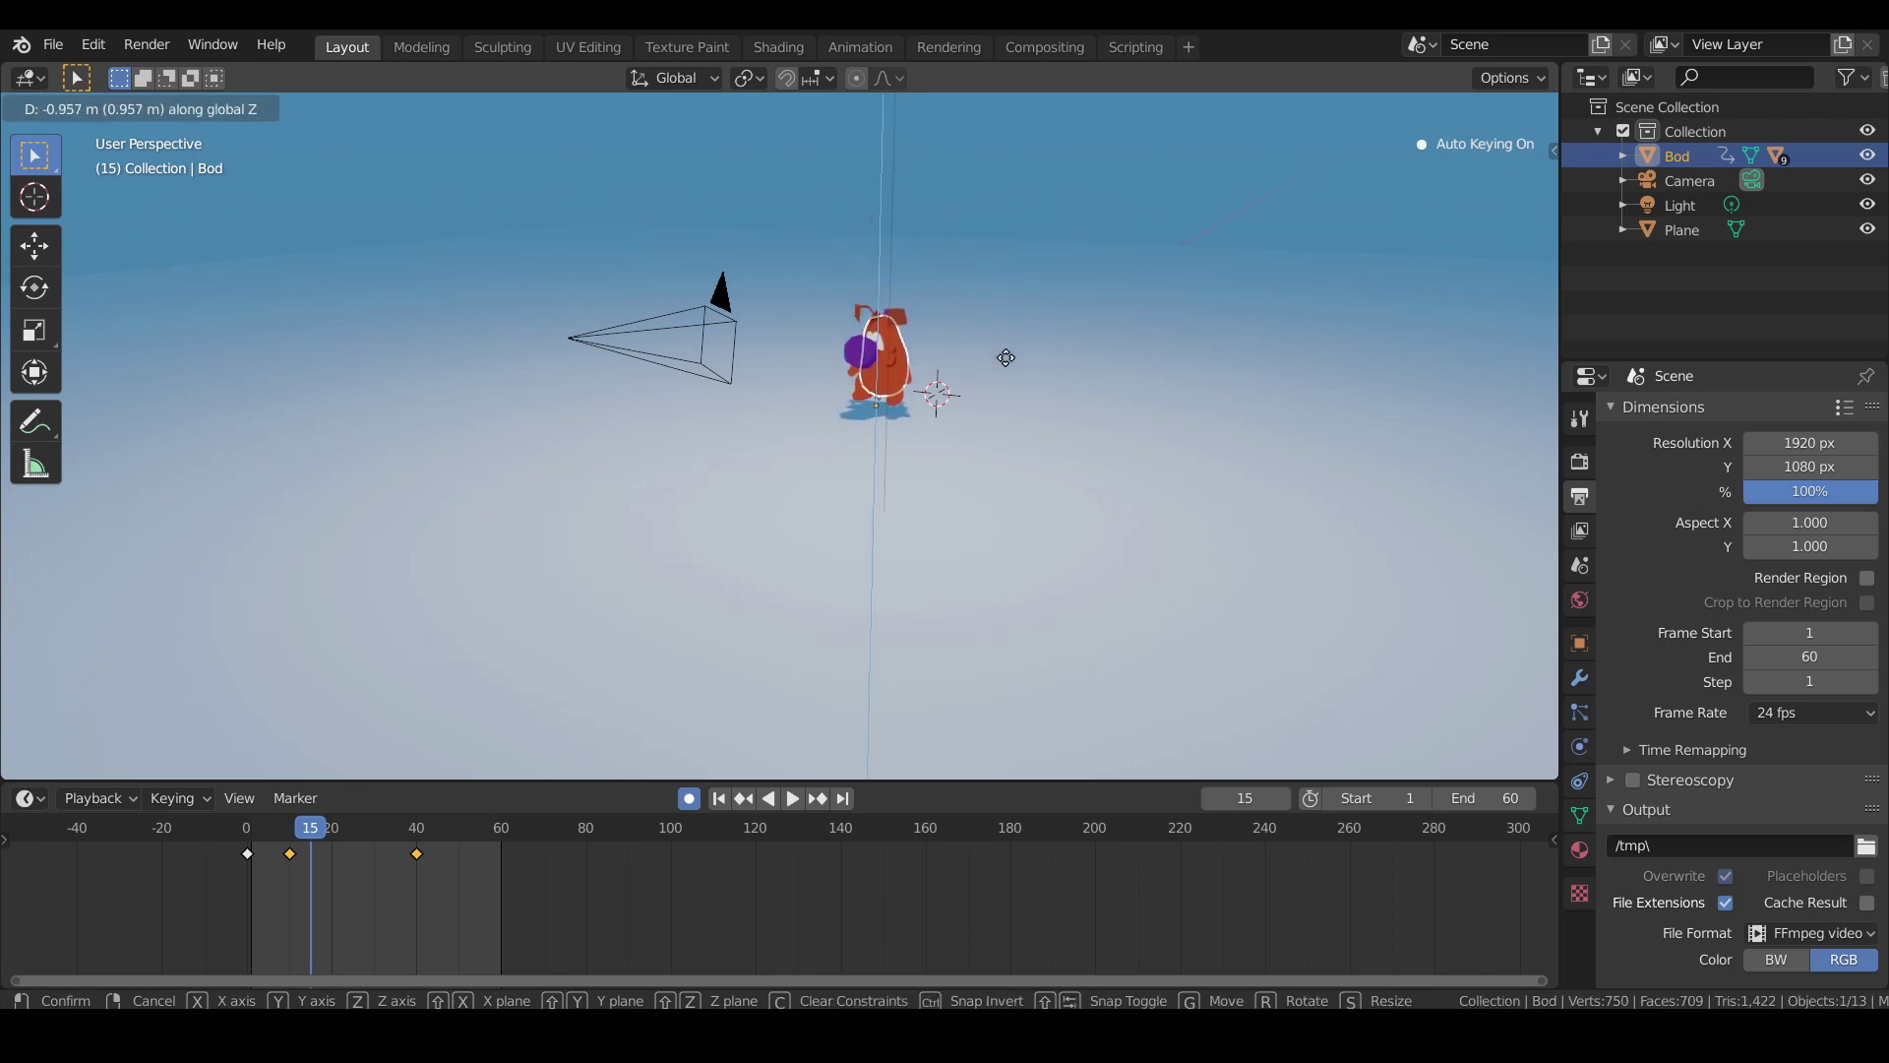
{"action": "left_click", "coordinate": [960, 384]}
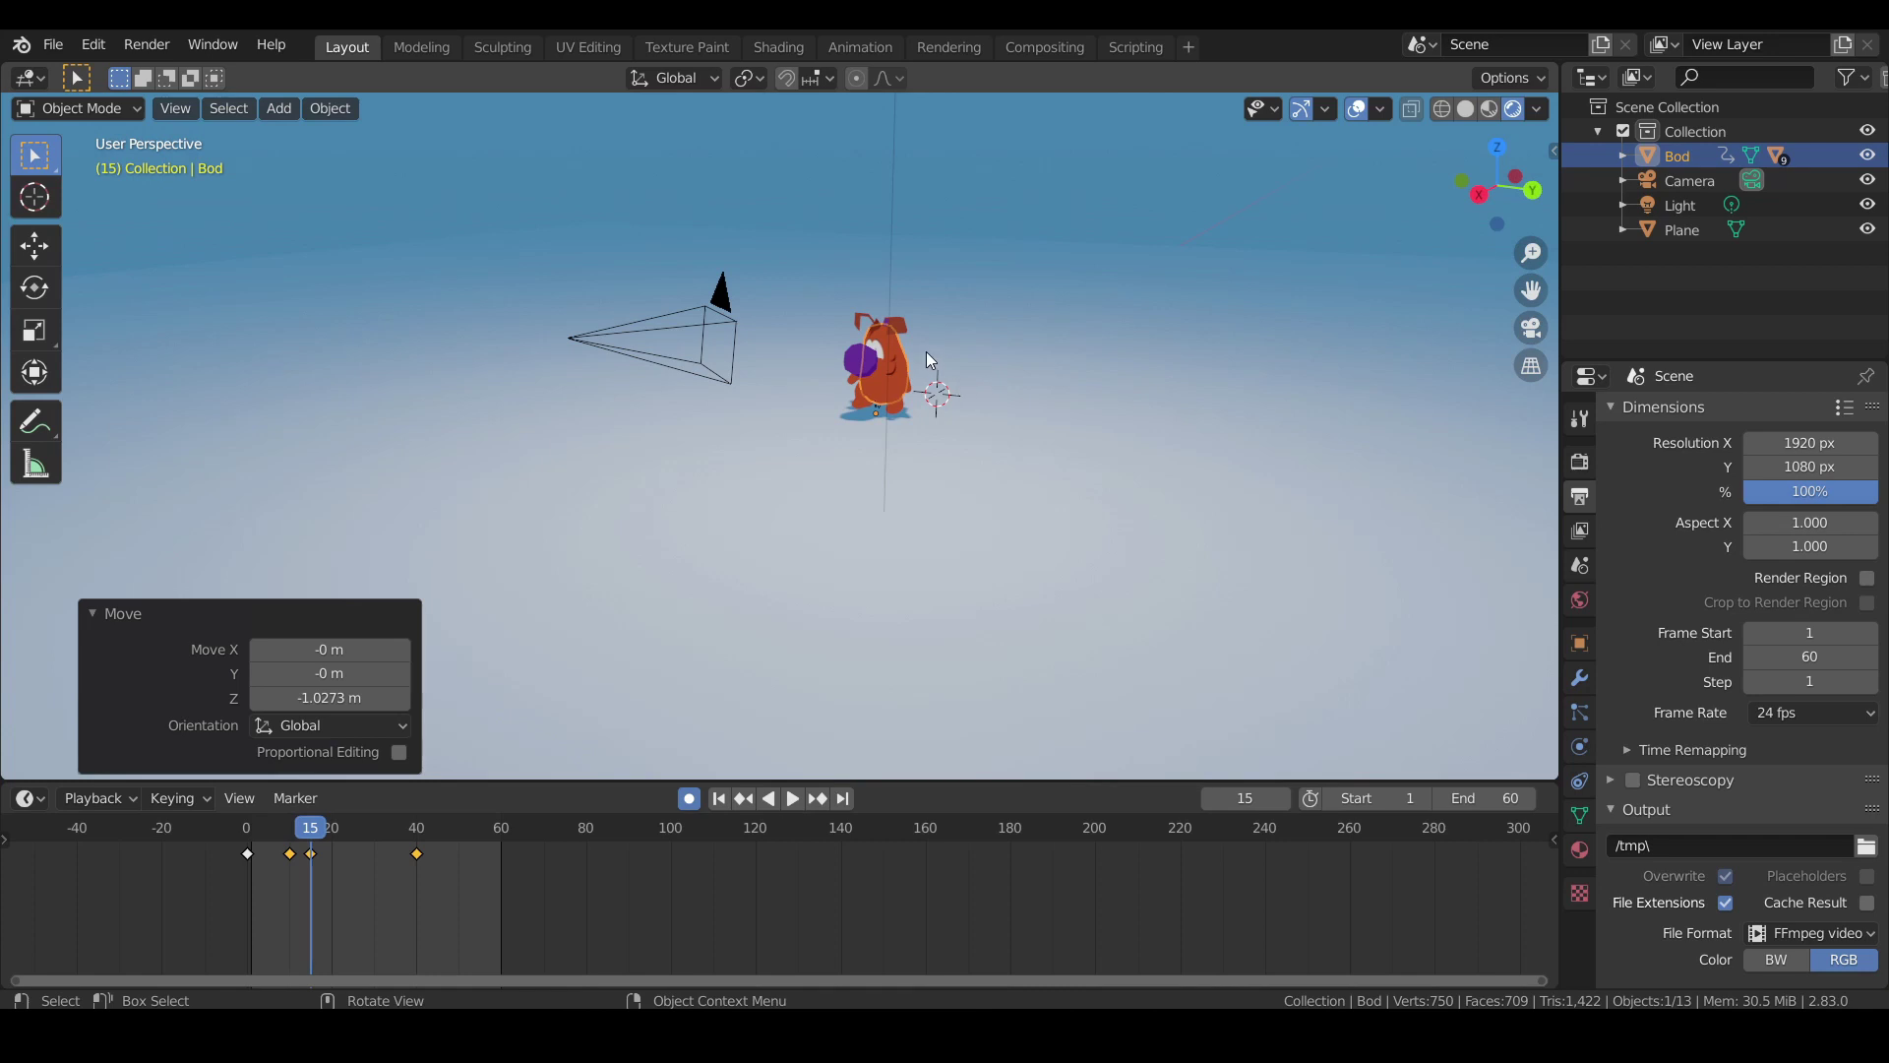
{"action": "scroll", "coordinate": [925, 355], "scroll_direction": "up", "scroll_amount": 3}
{"action": "mouse_move", "coordinate": [925, 354]}
{"action": "middle_mouse_down", "text": "shift"}
{"action": "mouse_move", "coordinate": [611, 533]}
{"action": "mouse_move", "coordinate": [646, 537]}
{"action": "mouse_move", "coordinate": [742, 663]}
{"action": "mouse_move", "coordinate": [670, 508]}
{"action": "mouse_move", "coordinate": [646, 350]}
{"action": "middle_mouse_up", "text": "shift"}
{"action": "scroll", "coordinate": [612, 534], "scroll_direction": "up", "scroll_amount": 2}
{"action": "scroll", "coordinate": [670, 536], "scroll_direction": "up", "scroll_amount": 8}
{"action": "mouse_move", "coordinate": [704, 543]}
{"action": "middle_mouse_down", "text": "shift"}
{"action": "mouse_move", "coordinate": [677, 492]}
{"action": "mouse_move", "coordinate": [677, 510]}
{"action": "middle_mouse_up", "text": "shift"}
{"action": "key", "text": "g"}
{"action": "key", "text": "z"}
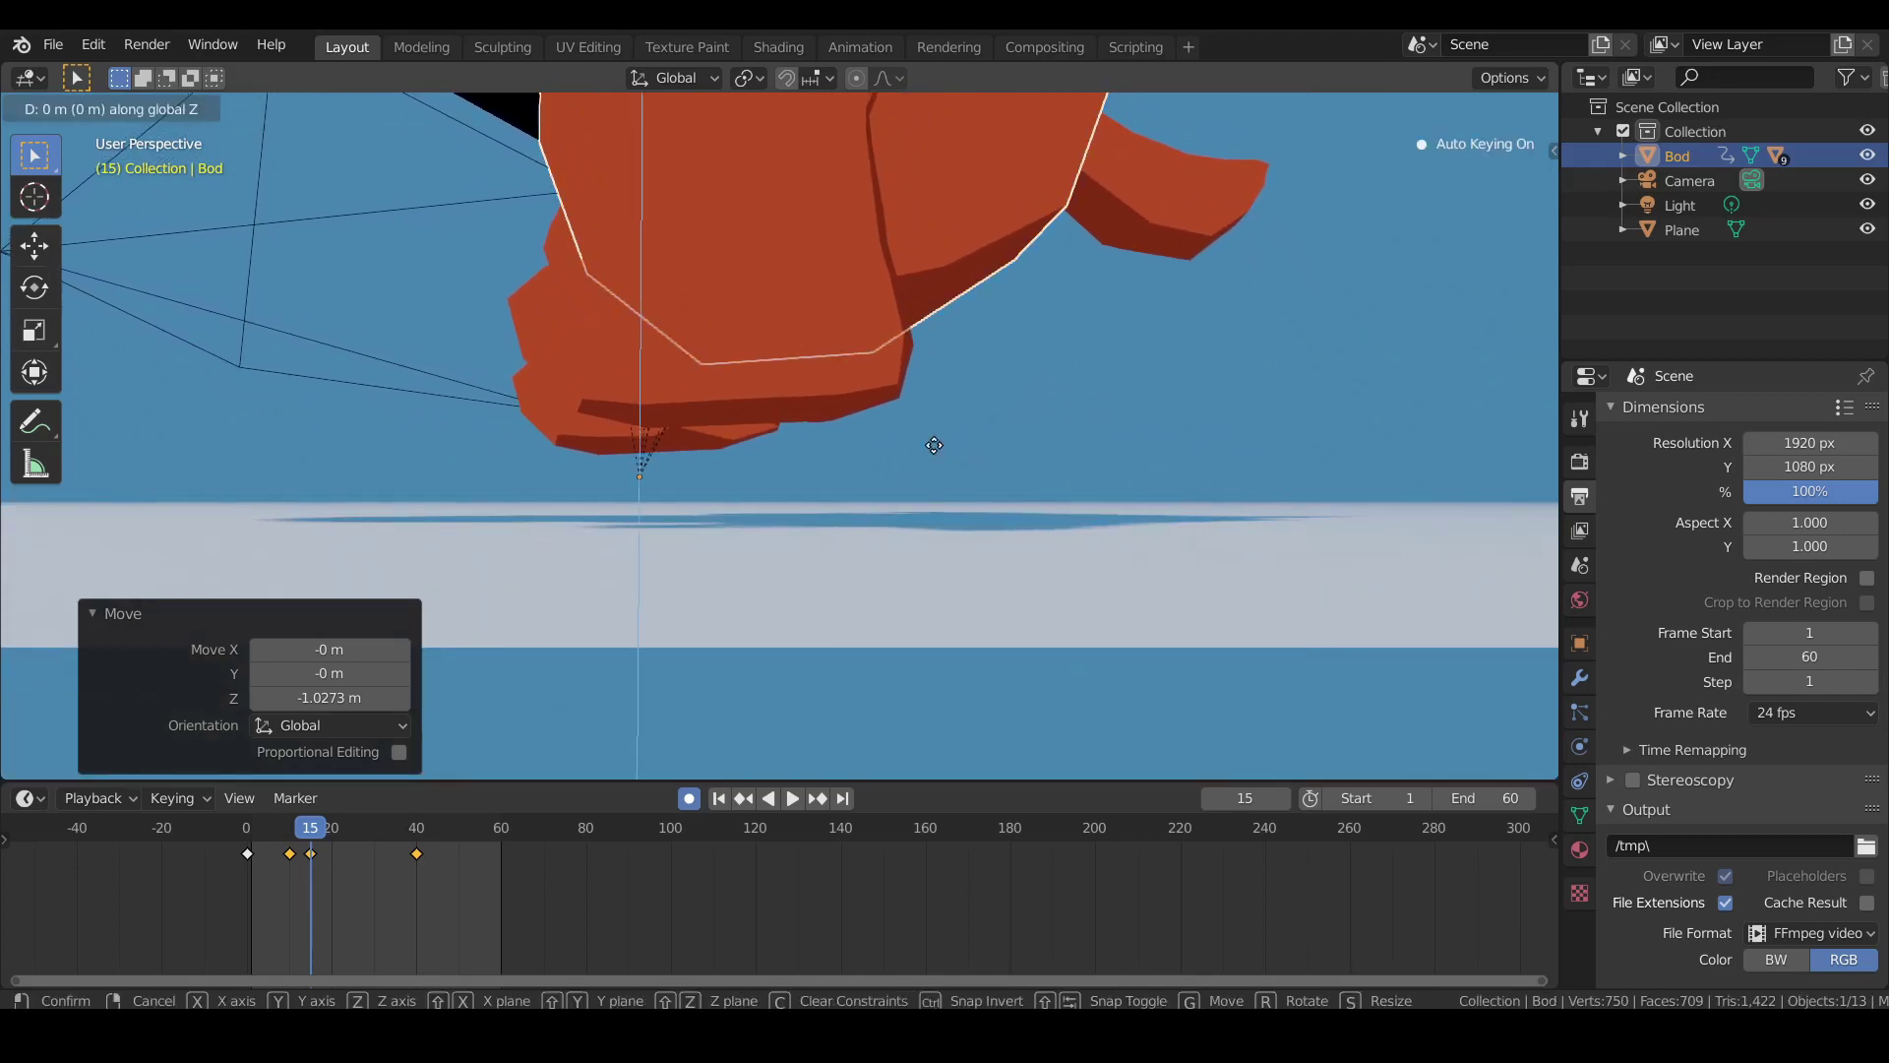
{"action": "left_click", "coordinate": [942, 528]}
{"action": "middle_click_drag", "start_coordinate": [787, 350], "coordinate": [1032, 533]}
{"action": "scroll", "coordinate": [882, 584], "scroll_direction": "down", "scroll_amount": 6}
Raise Bod high along Z at frame 25.
{"action": "left_click", "coordinate": [246, 827]}
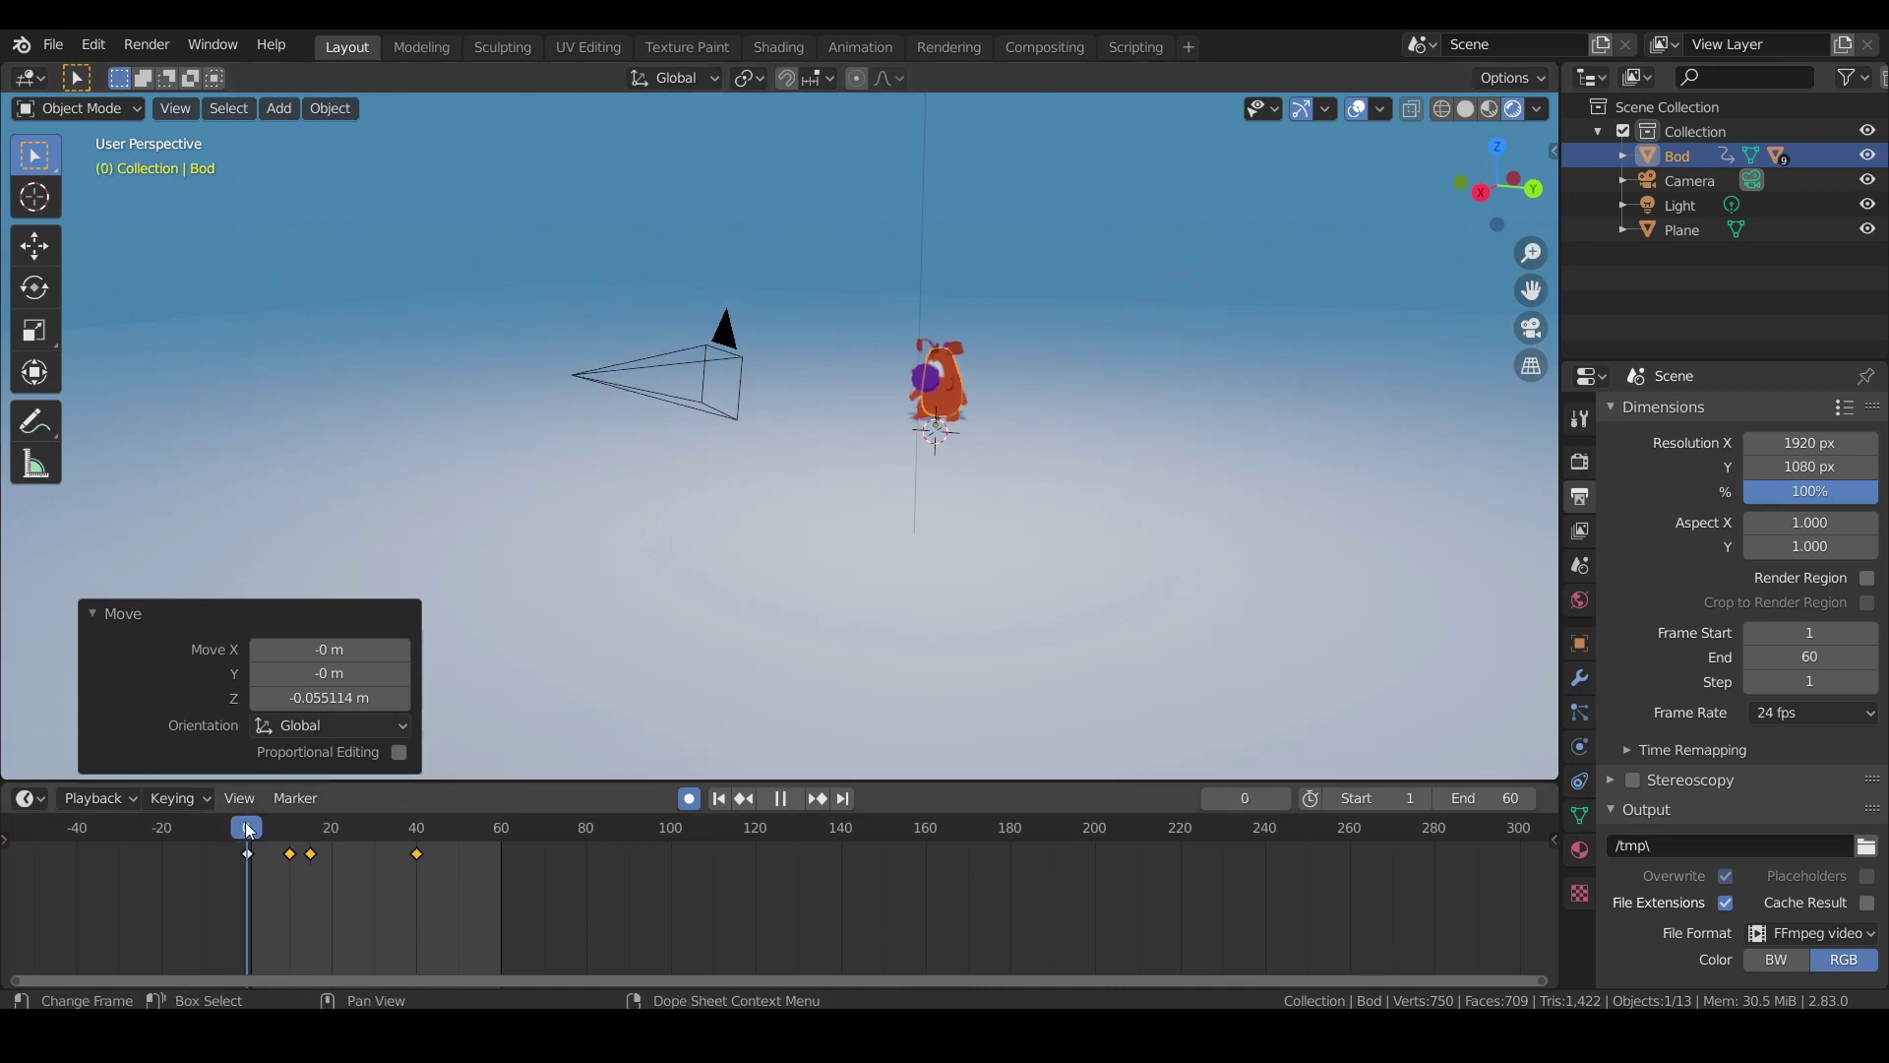
{"action": "left_click", "coordinate": [799, 802]}
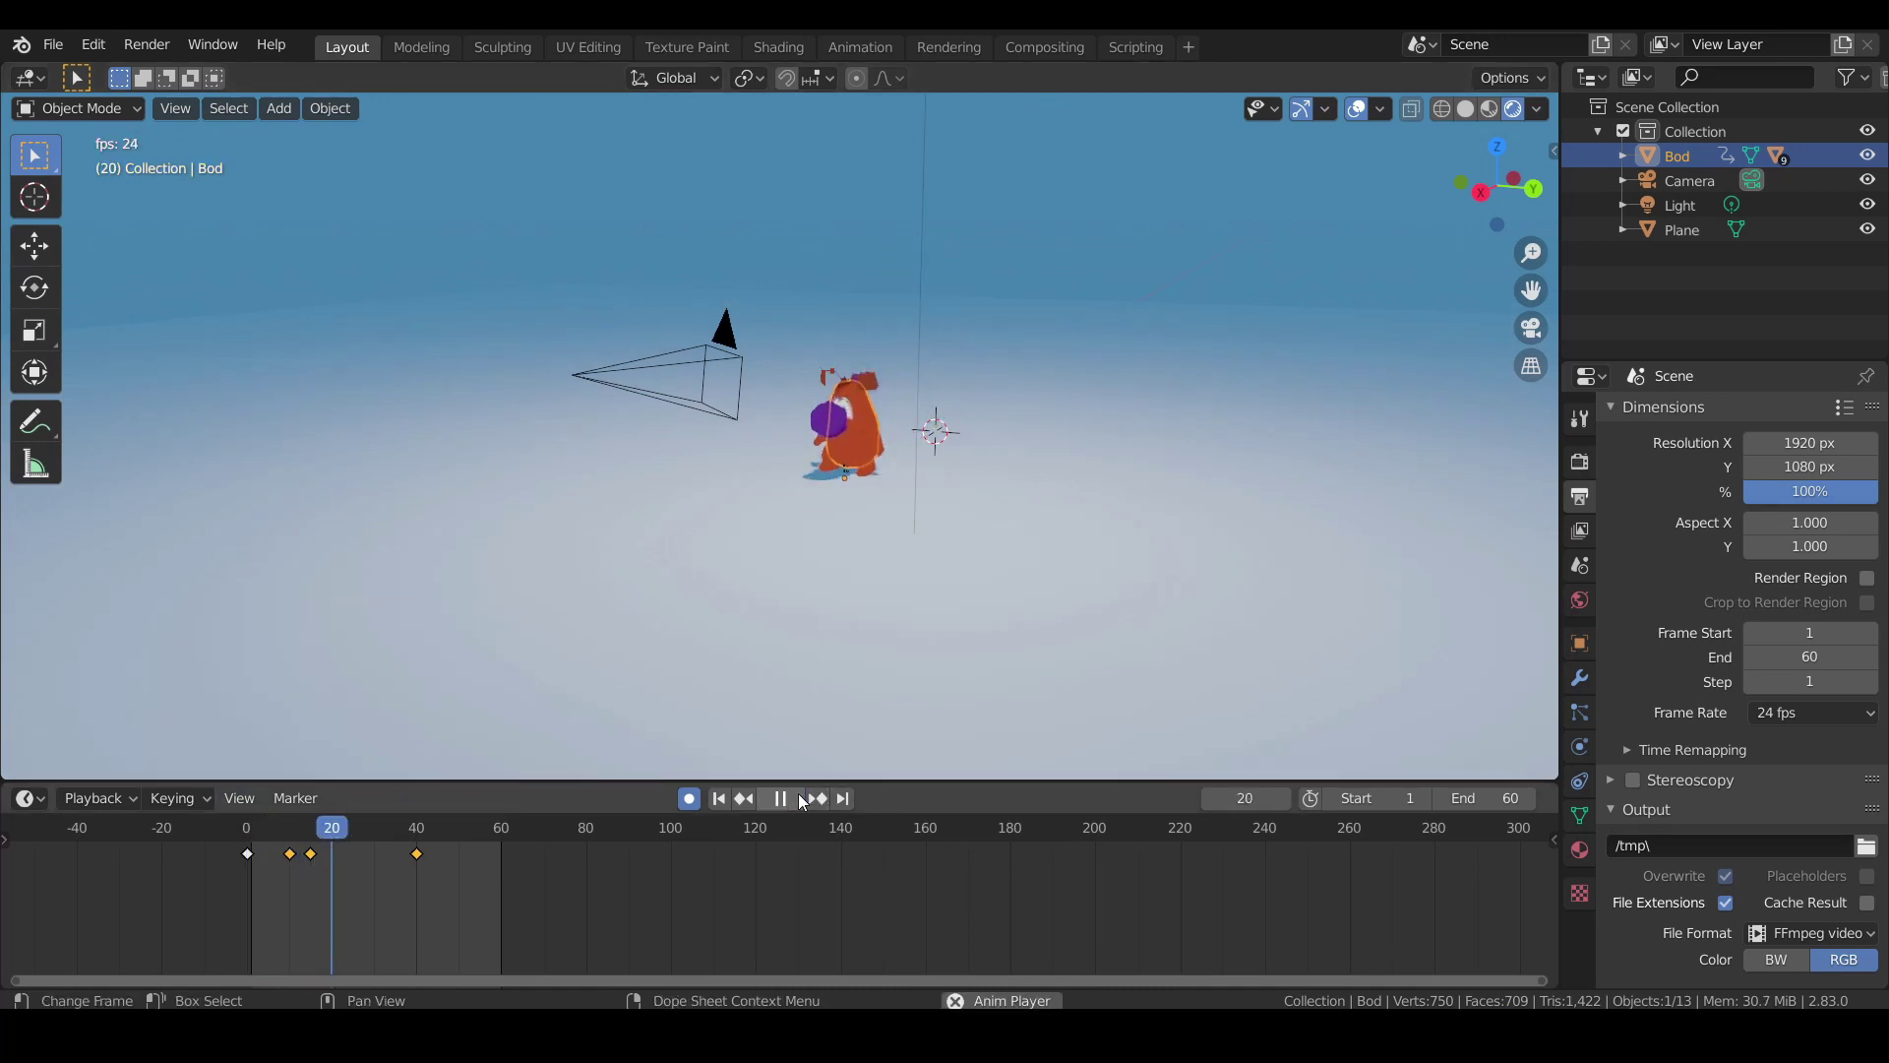
{"action": "left_click", "coordinate": [800, 797]}
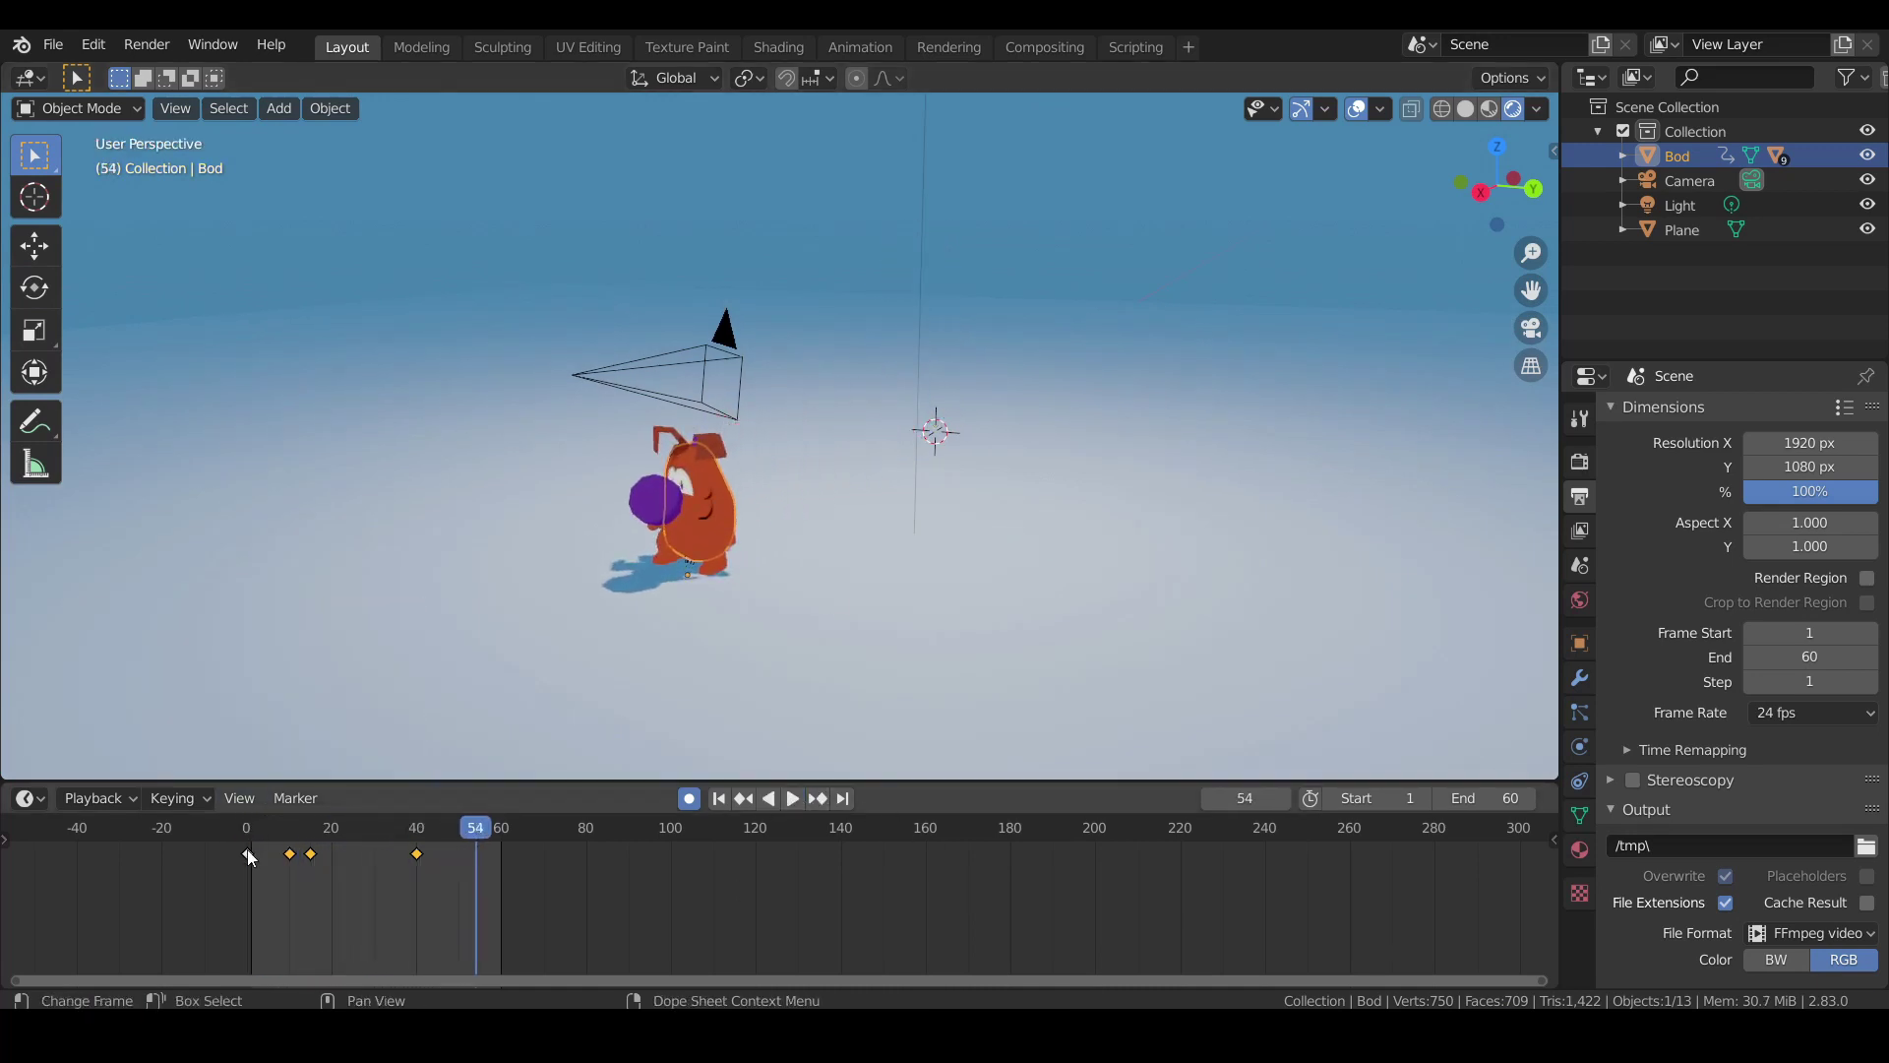
{"action": "left_click_drag", "start_coordinate": [250, 830], "coordinate": [357, 838]}
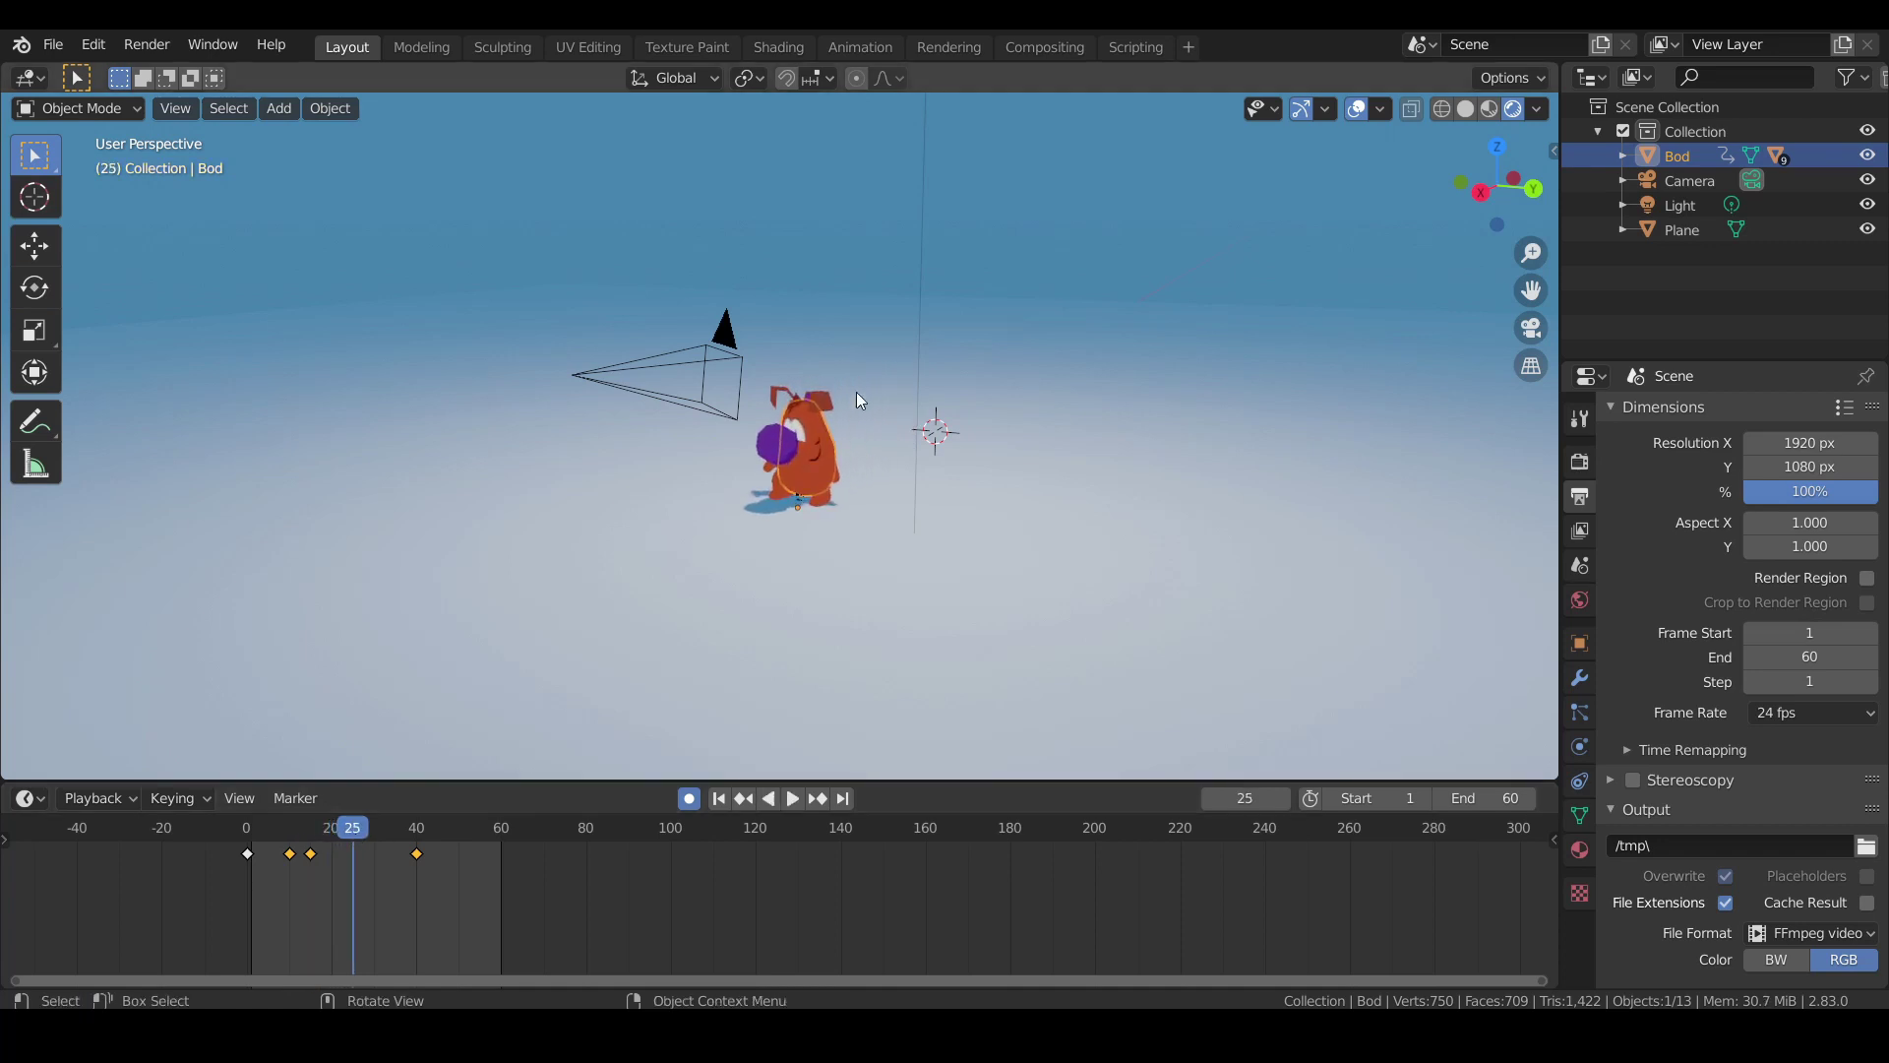
{"action": "scroll", "coordinate": [800, 378], "scroll_direction": "up", "scroll_amount": 3}
{"action": "scroll", "coordinate": [848, 434], "scroll_direction": "up", "scroll_amount": 2}
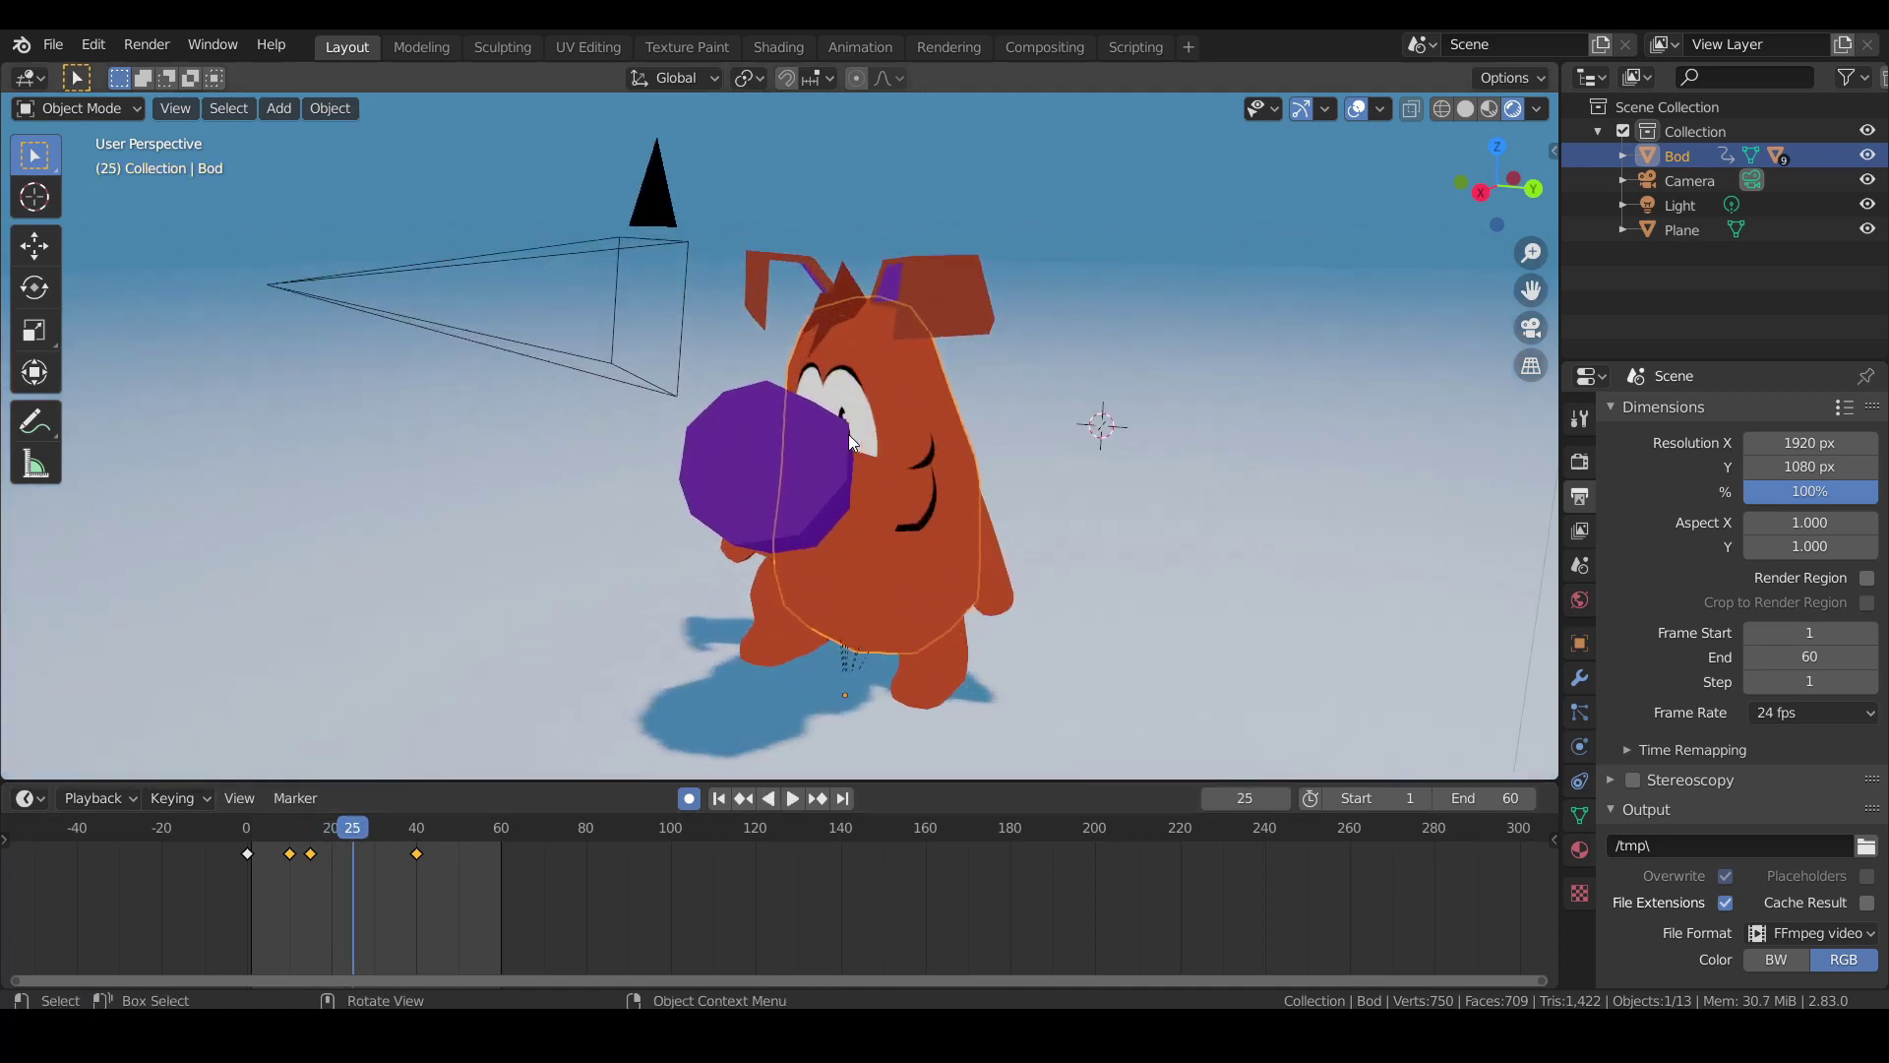
{"action": "key", "text": "g"}
{"action": "key", "text": "z"}
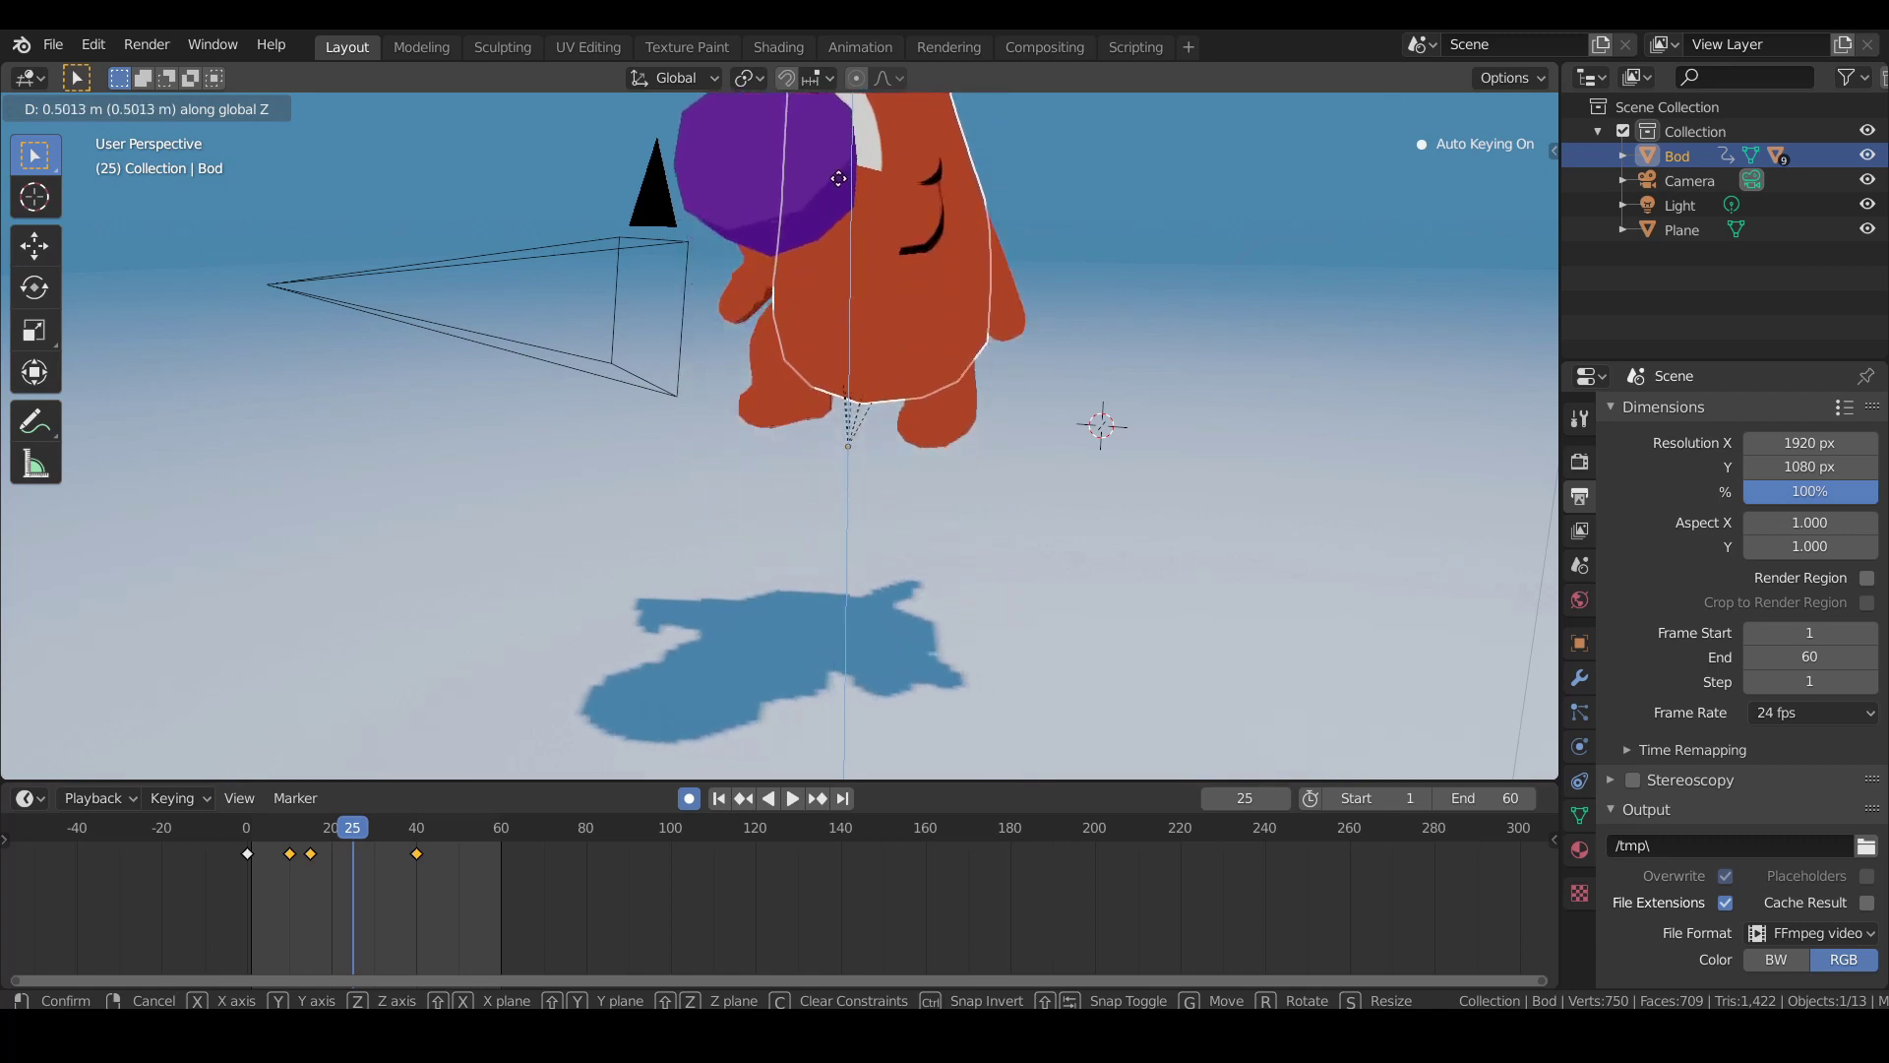
{"action": "left_click", "coordinate": [832, 760]}
Lower Bod along Z toward the ground at frame 30.
{"action": "scroll", "coordinate": [687, 427], "scroll_direction": "down", "scroll_amount": 5}
{"action": "scroll", "coordinate": [687, 427], "scroll_direction": "up", "scroll_amount": 4}
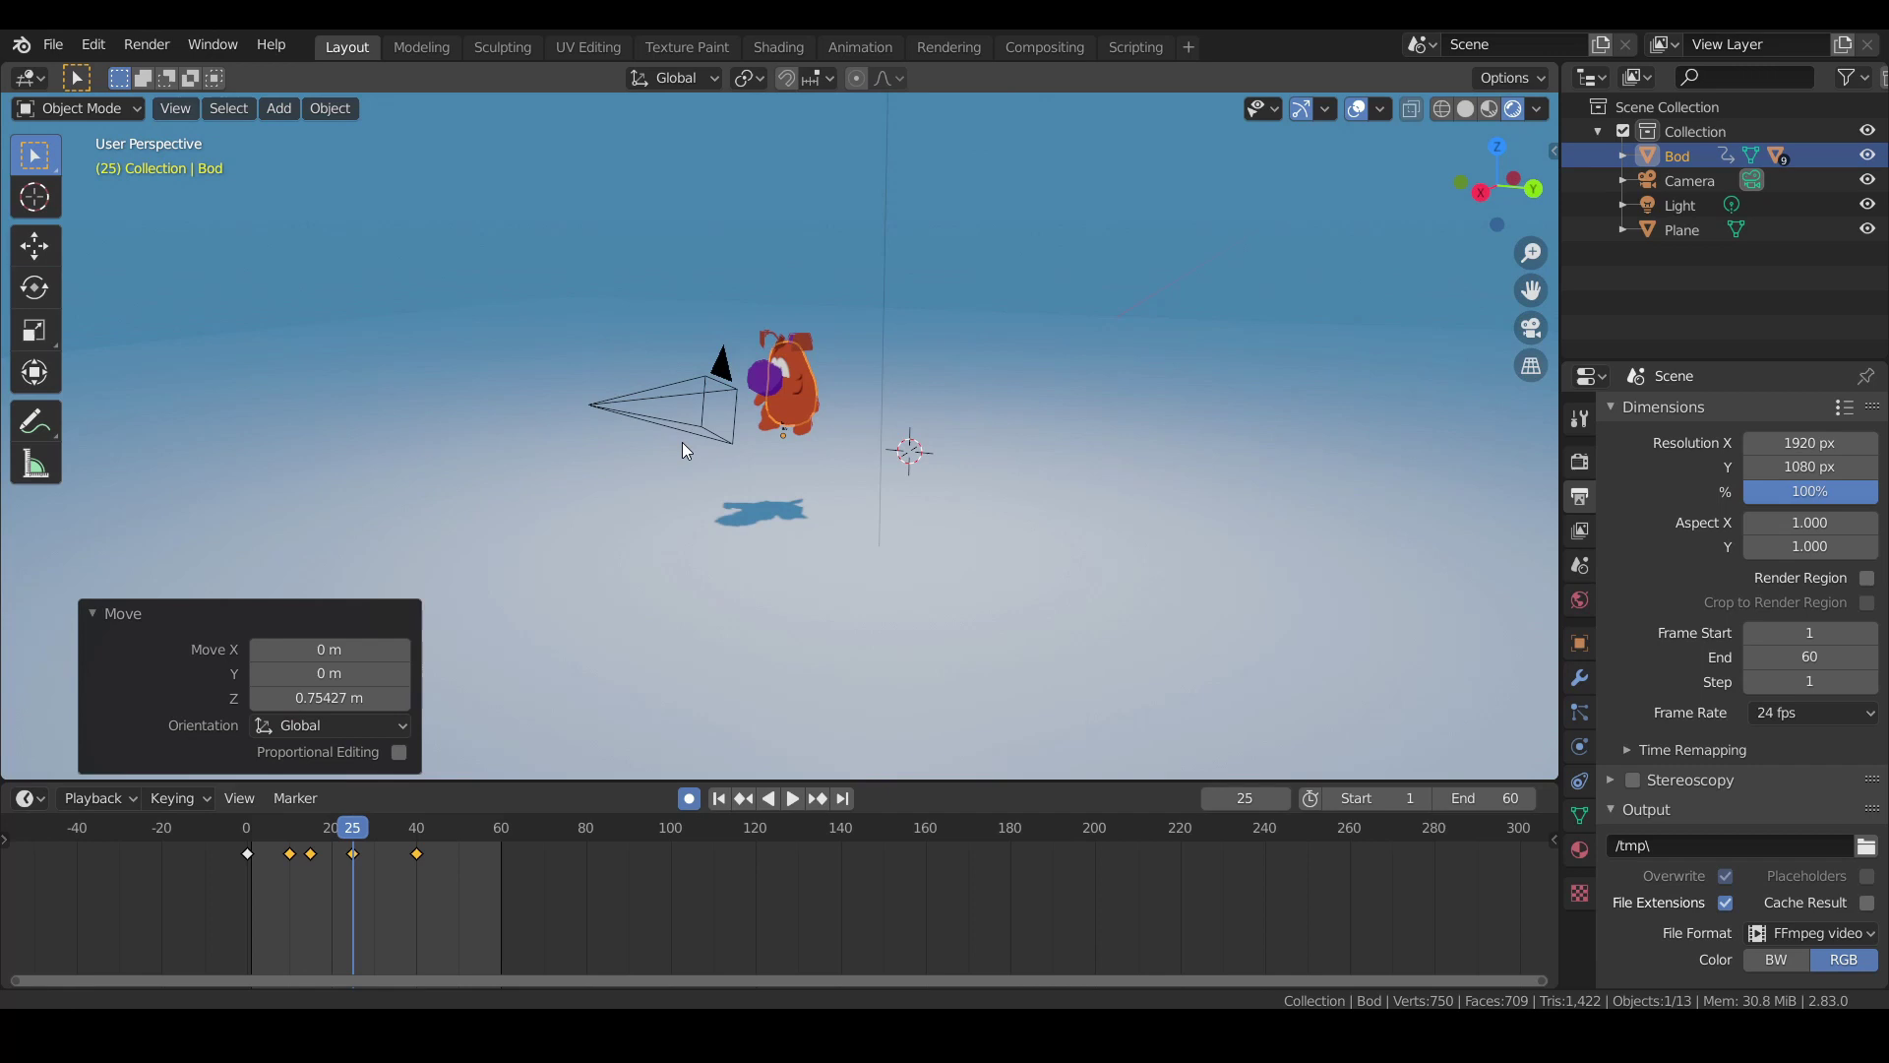
{"action": "left_click", "coordinate": [283, 823]}
{"action": "key", "text": "space"}
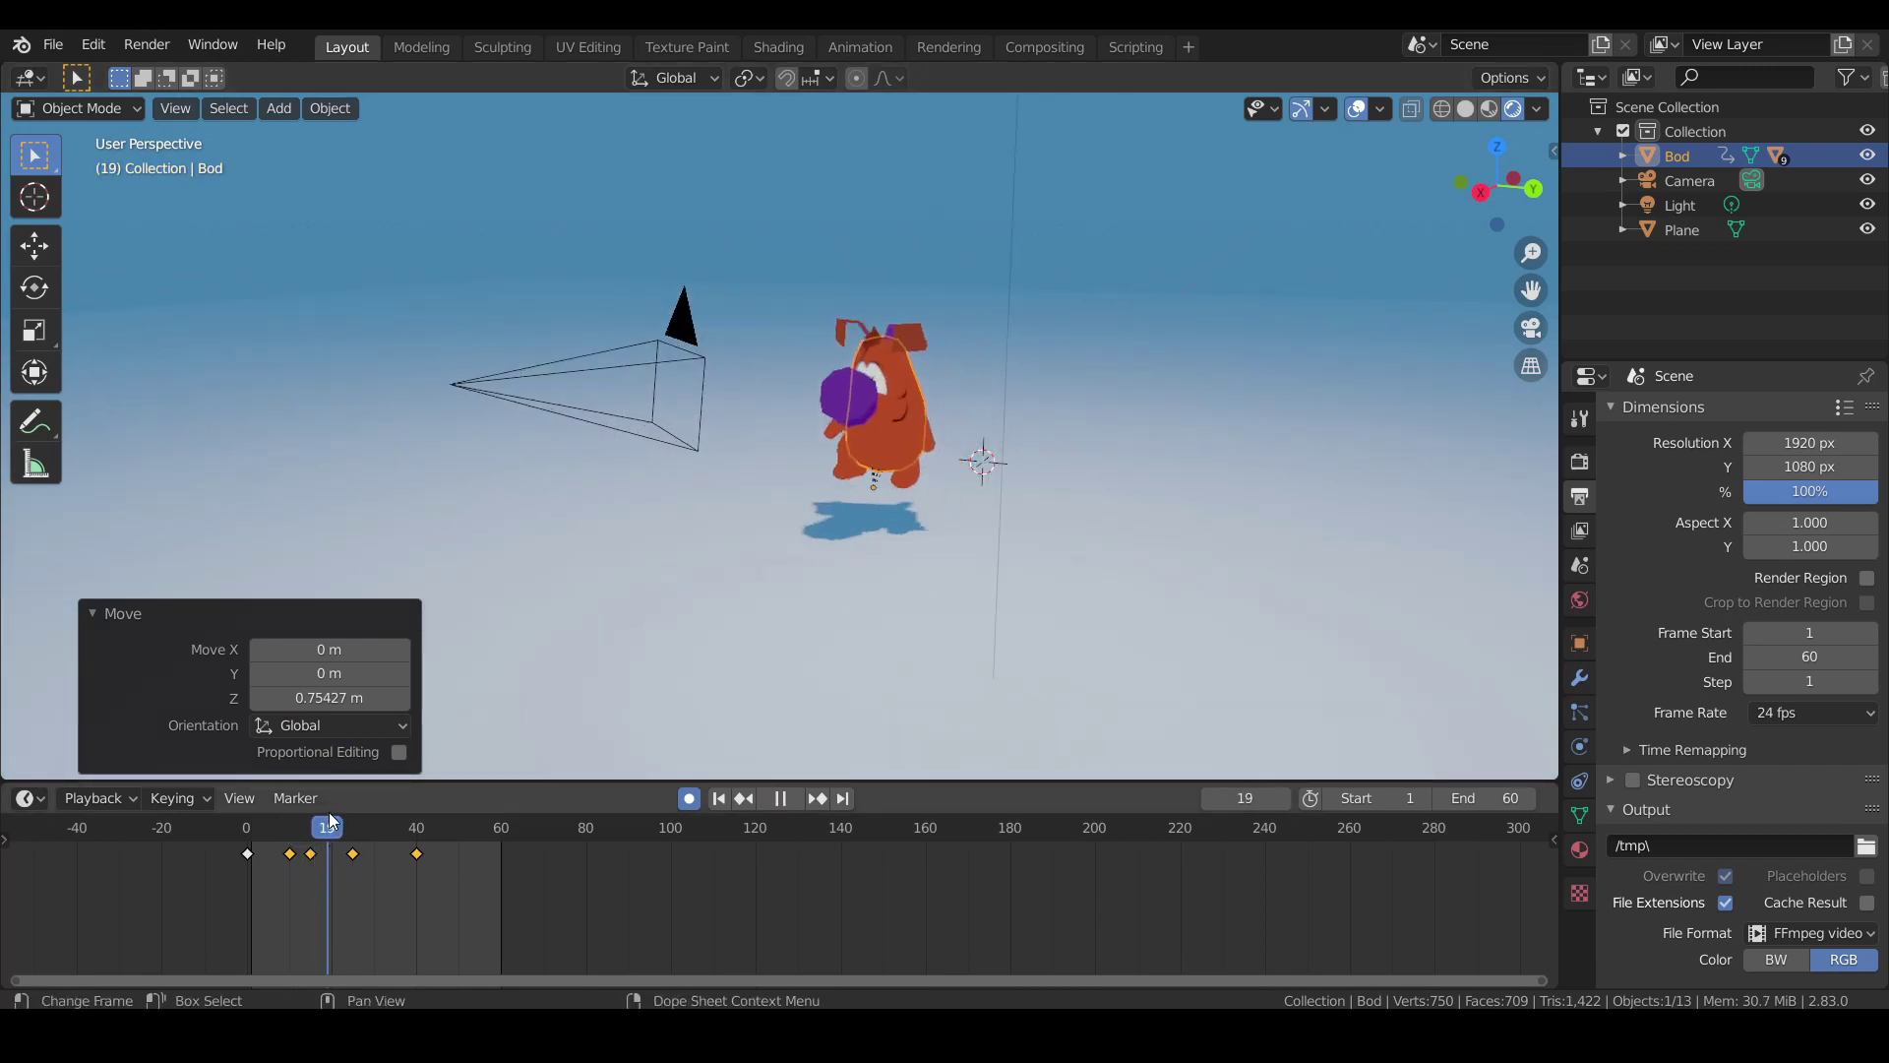
{"action": "left_click_drag", "start_coordinate": [352, 821], "coordinate": [369, 812]}
{"action": "key", "text": "space"}
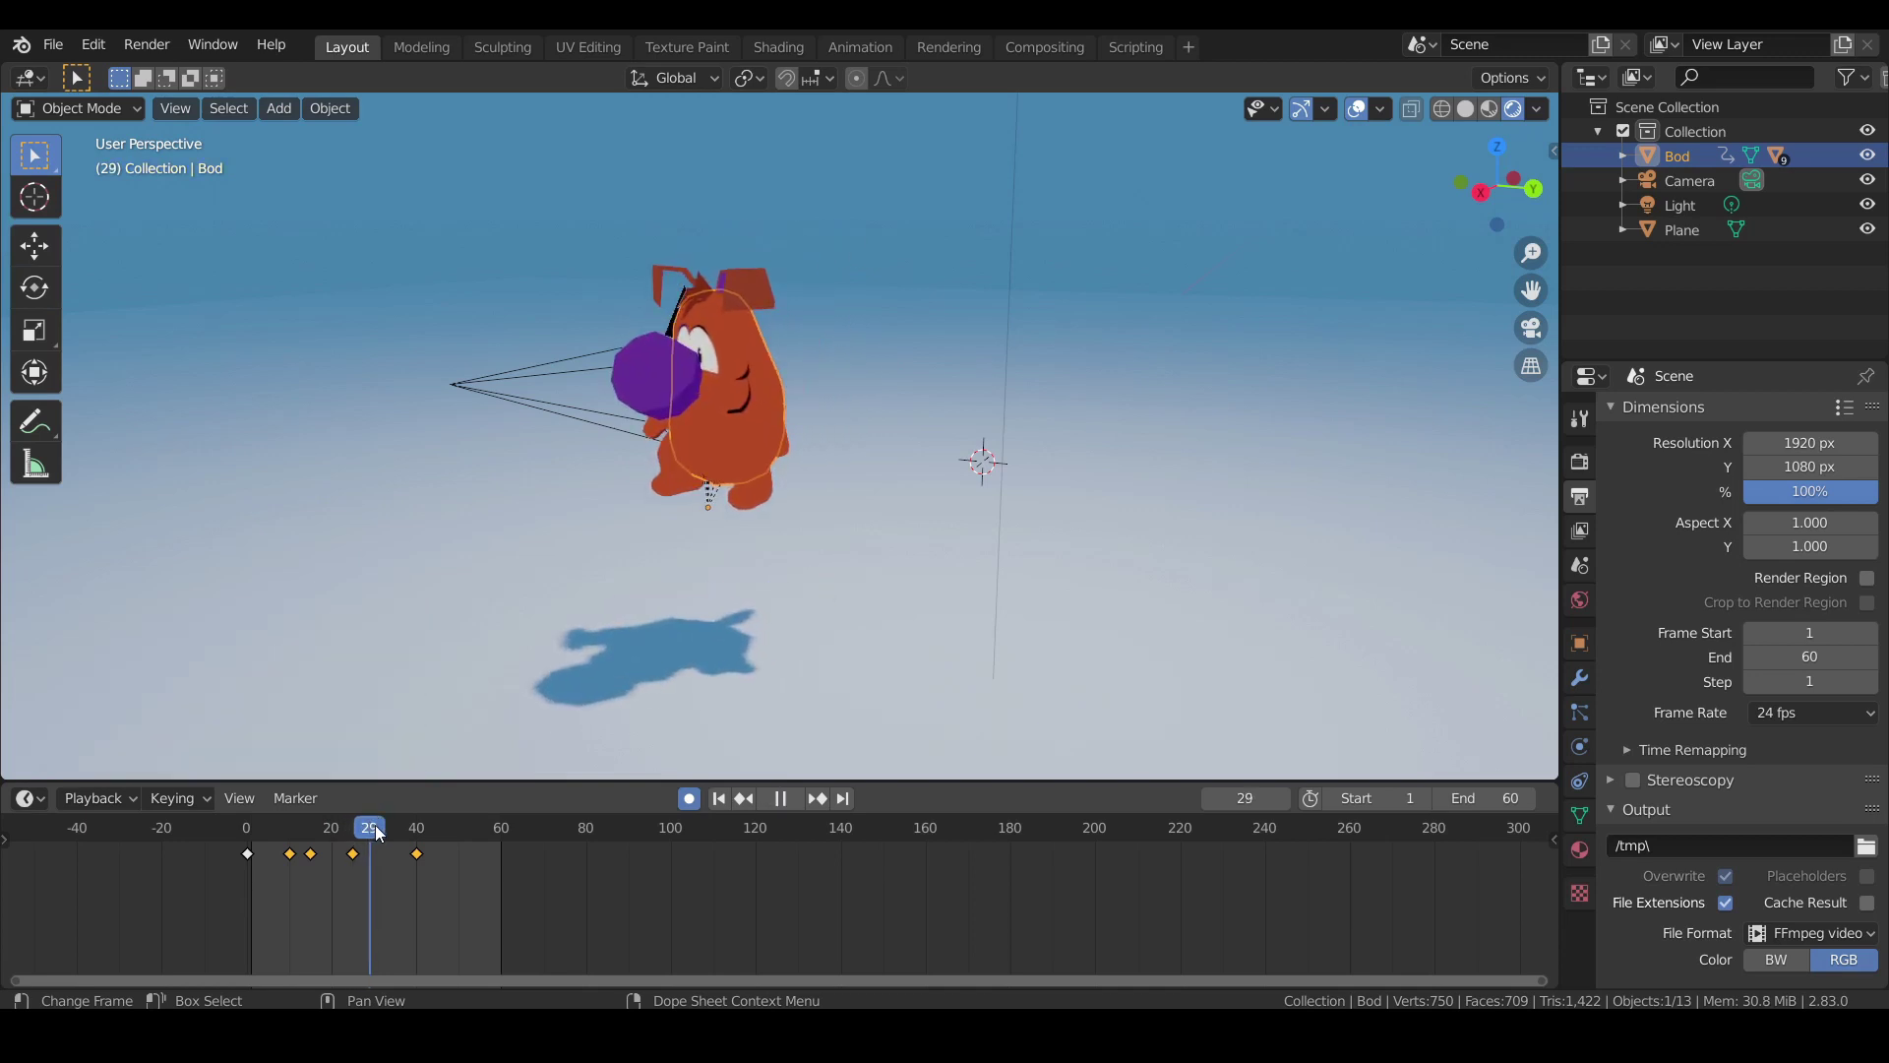
{"action": "left_click_drag", "start_coordinate": [375, 832], "coordinate": [379, 835]}
{"action": "key", "text": "space"}
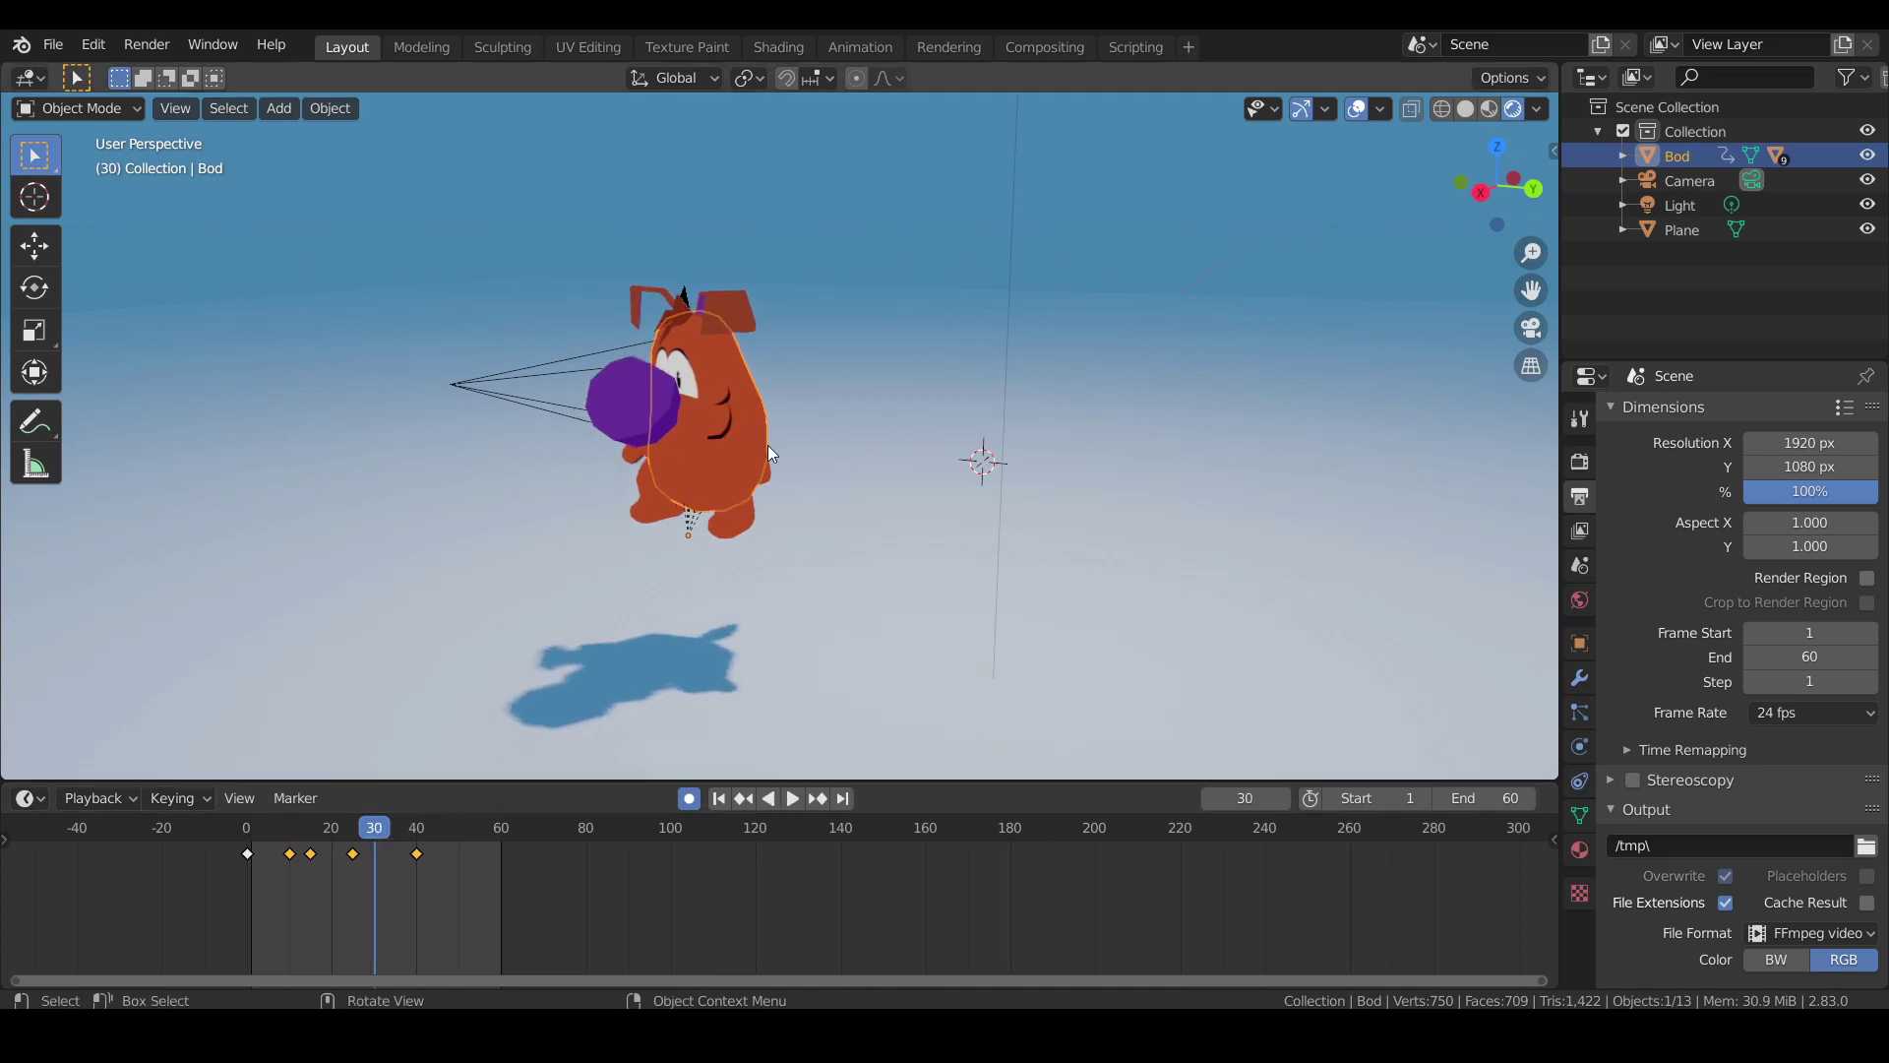
{"action": "key", "text": "g"}
{"action": "key", "text": "z"}
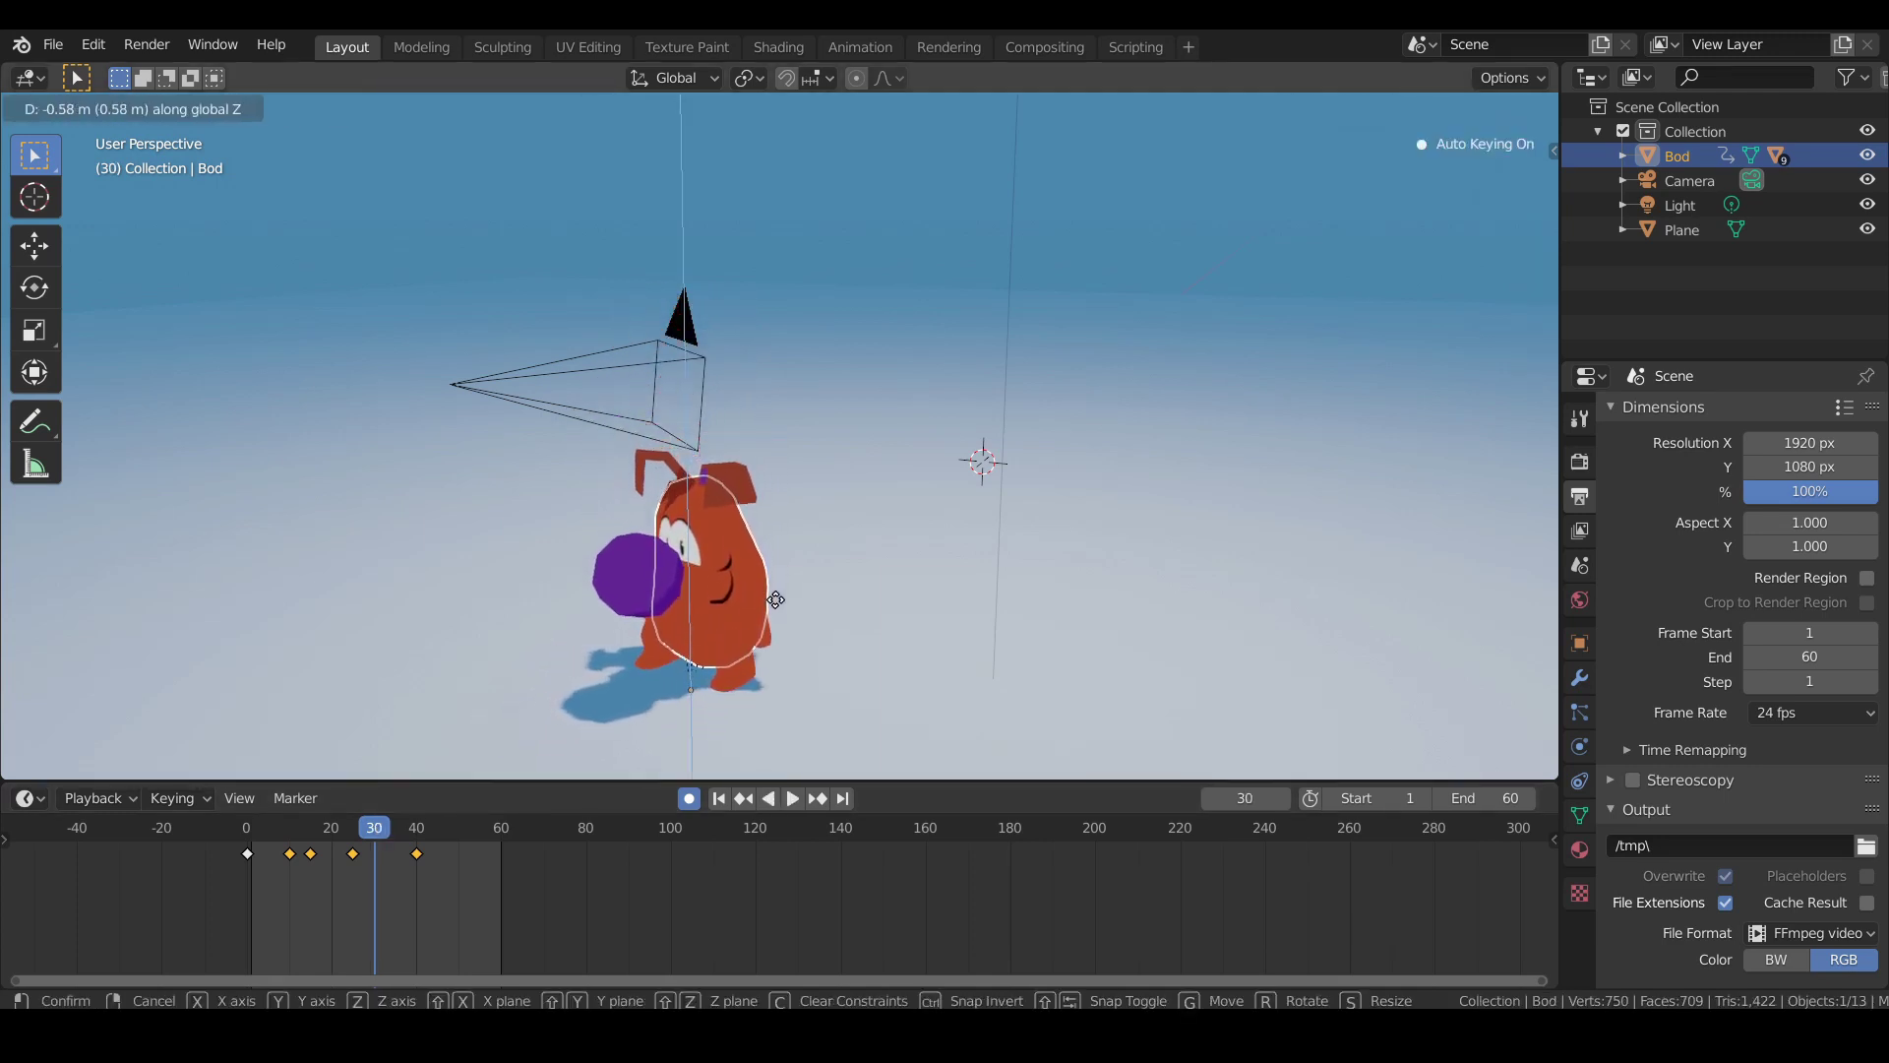
{"action": "left_click", "coordinate": [743, 667]}
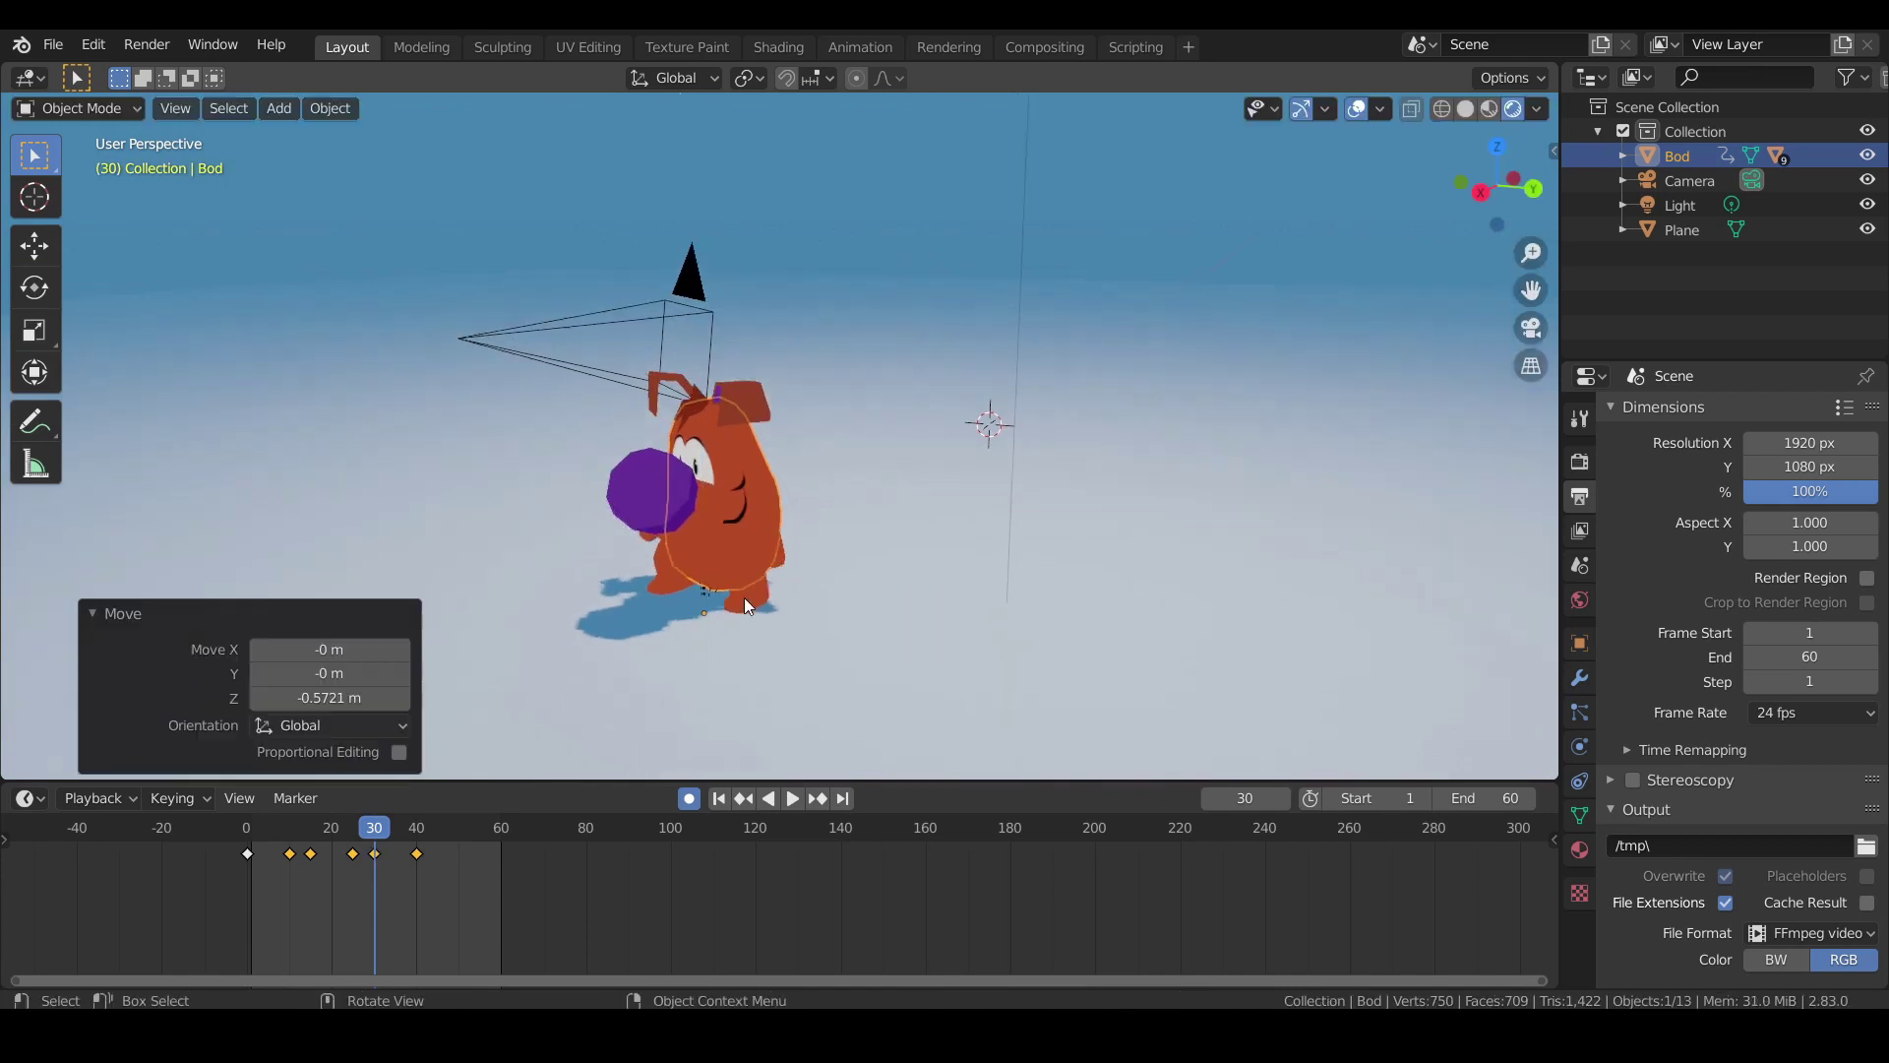
Adjust Bod's height at frame 30 so the feet sit right on the ground.
{"action": "scroll", "coordinate": [735, 611], "scroll_direction": "up", "scroll_amount": 5}
{"action": "middle_click_drag", "start_coordinate": [711, 693], "coordinate": [654, 529]}
{"action": "scroll", "coordinate": [671, 577], "scroll_direction": "up", "scroll_amount": 2}
{"action": "key", "text": "g"}
{"action": "key", "text": "z"}
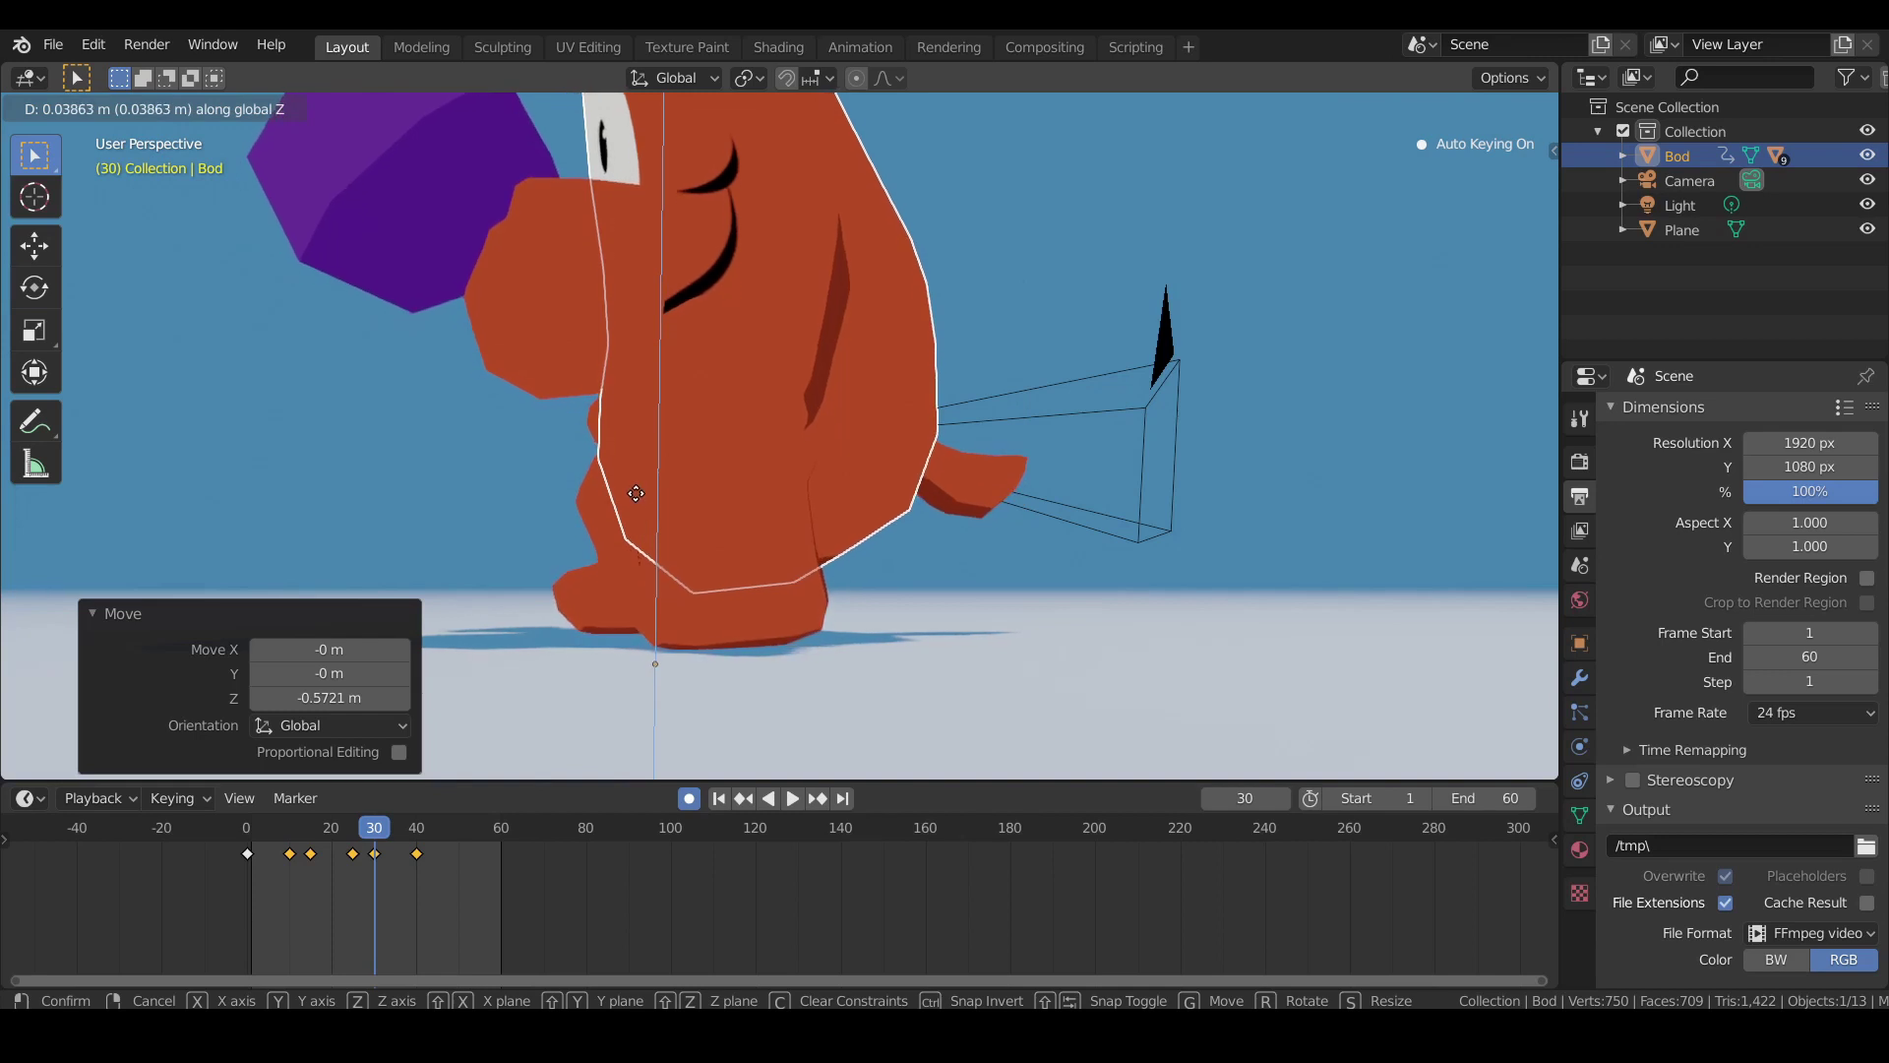
{"action": "left_click", "coordinate": [636, 493]}
{"action": "scroll", "coordinate": [639, 504], "scroll_direction": "down", "scroll_amount": 4}
{"action": "middle_click_drag", "start_coordinate": [640, 504], "coordinate": [679, 596]}
{"action": "scroll", "coordinate": [717, 540], "scroll_direction": "down", "scroll_amount": 2}
{"action": "scroll", "coordinate": [719, 556], "scroll_direction": "down", "scroll_amount": 3}
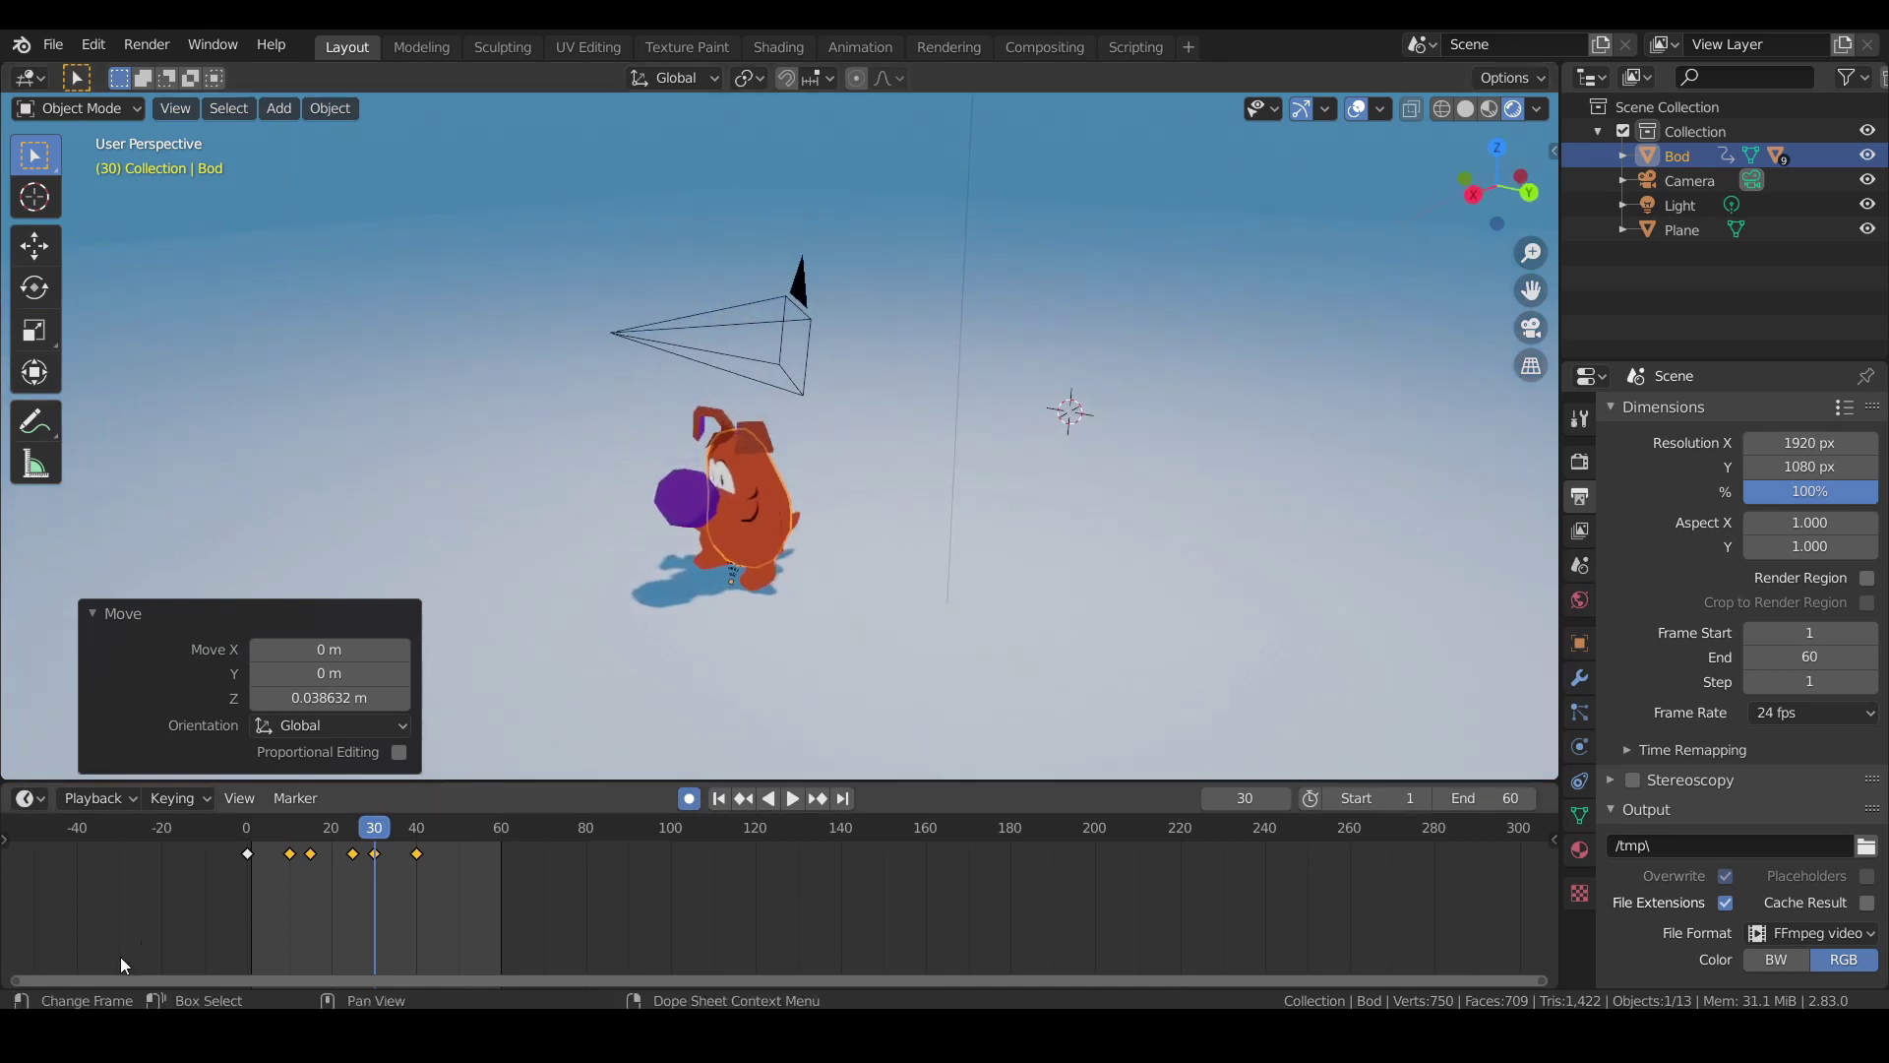
{"action": "left_click", "coordinate": [243, 844]}
{"action": "key", "text": "space"}
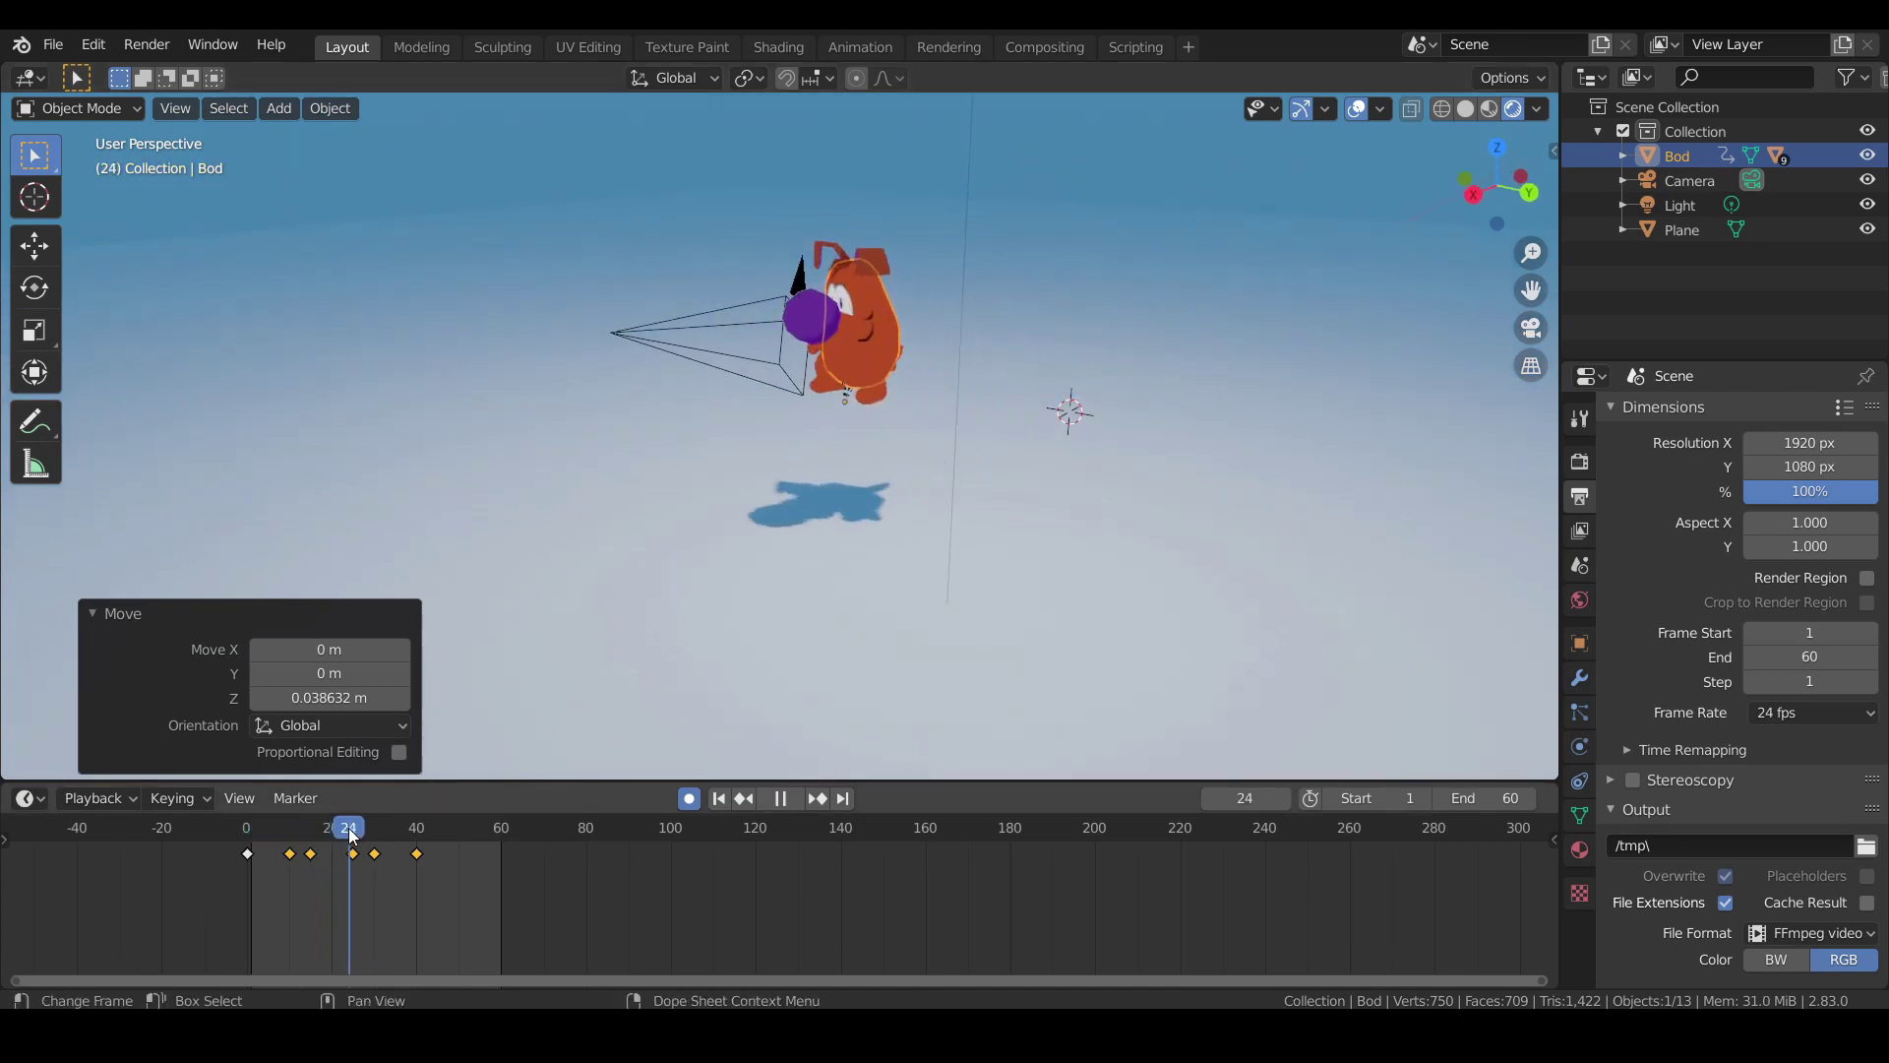
{"action": "left_click_drag", "start_coordinate": [377, 847], "coordinate": [250, 874]}
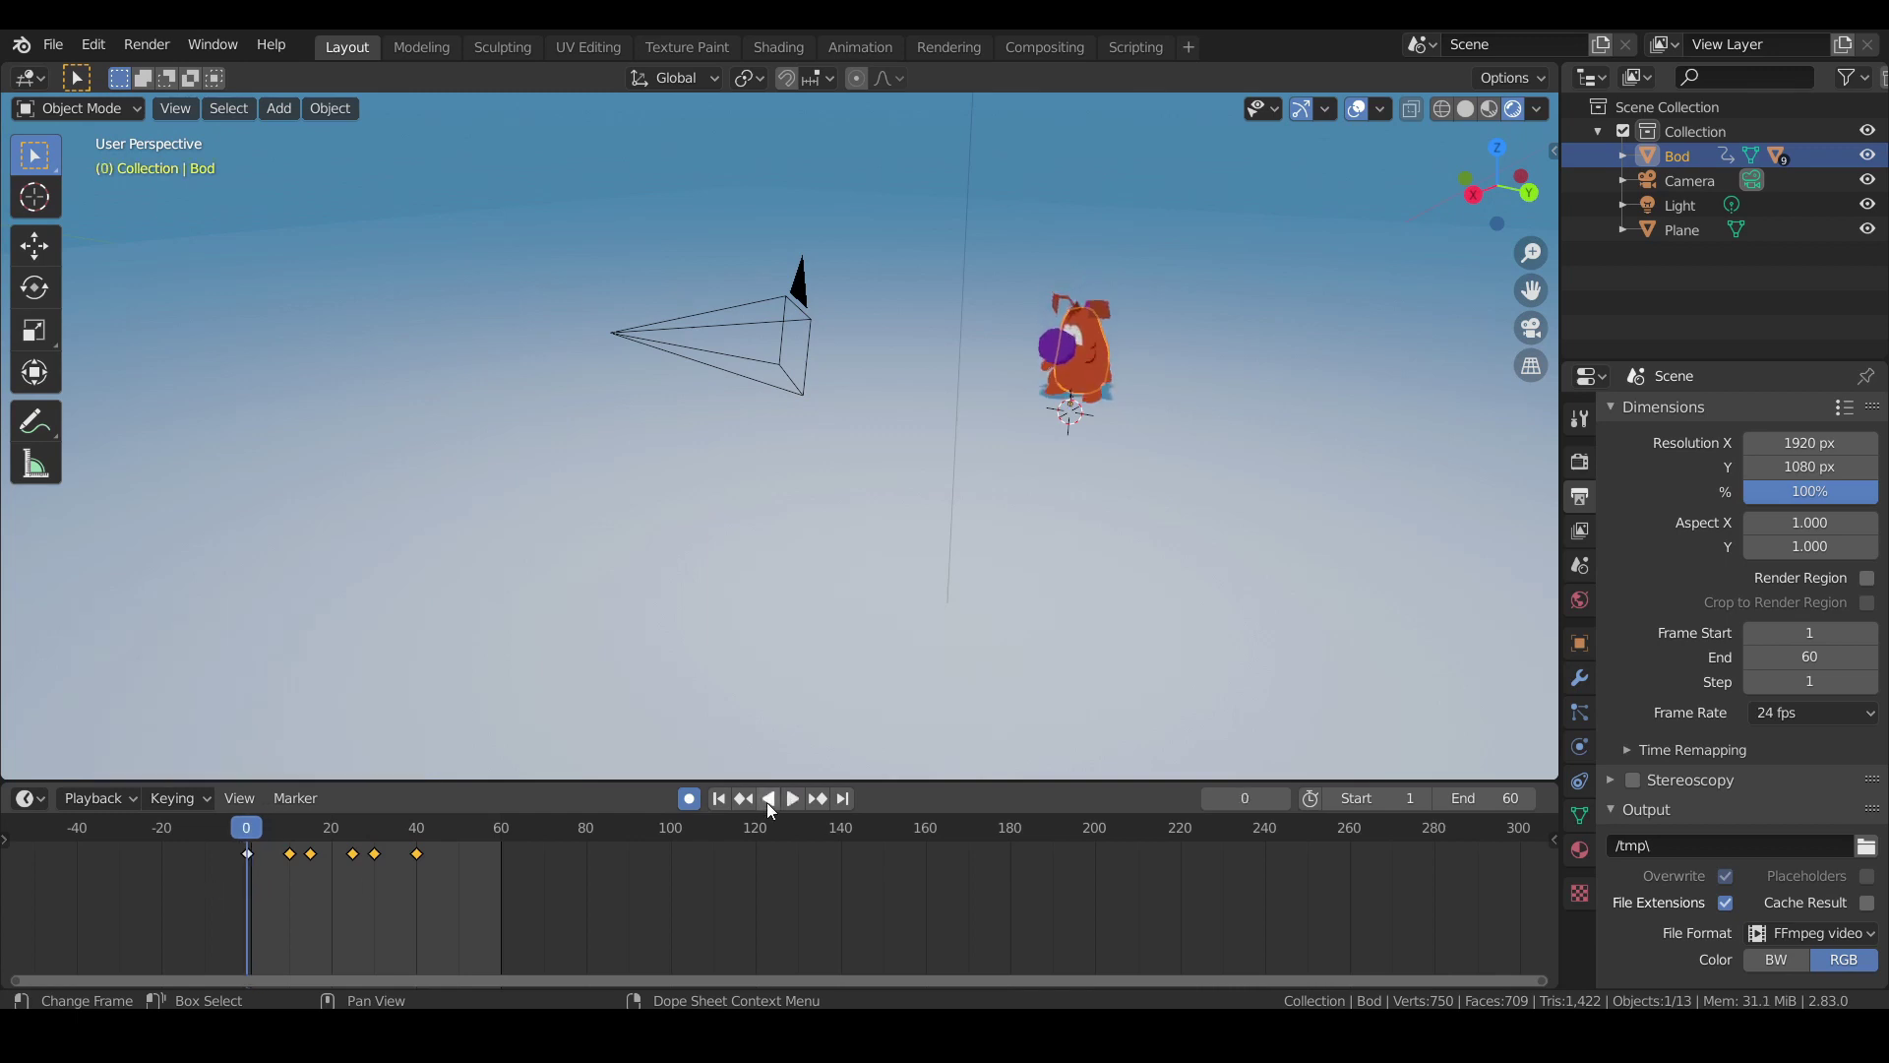
{"action": "left_click", "coordinate": [783, 799]}
{"action": "left_click", "coordinate": [793, 800]}
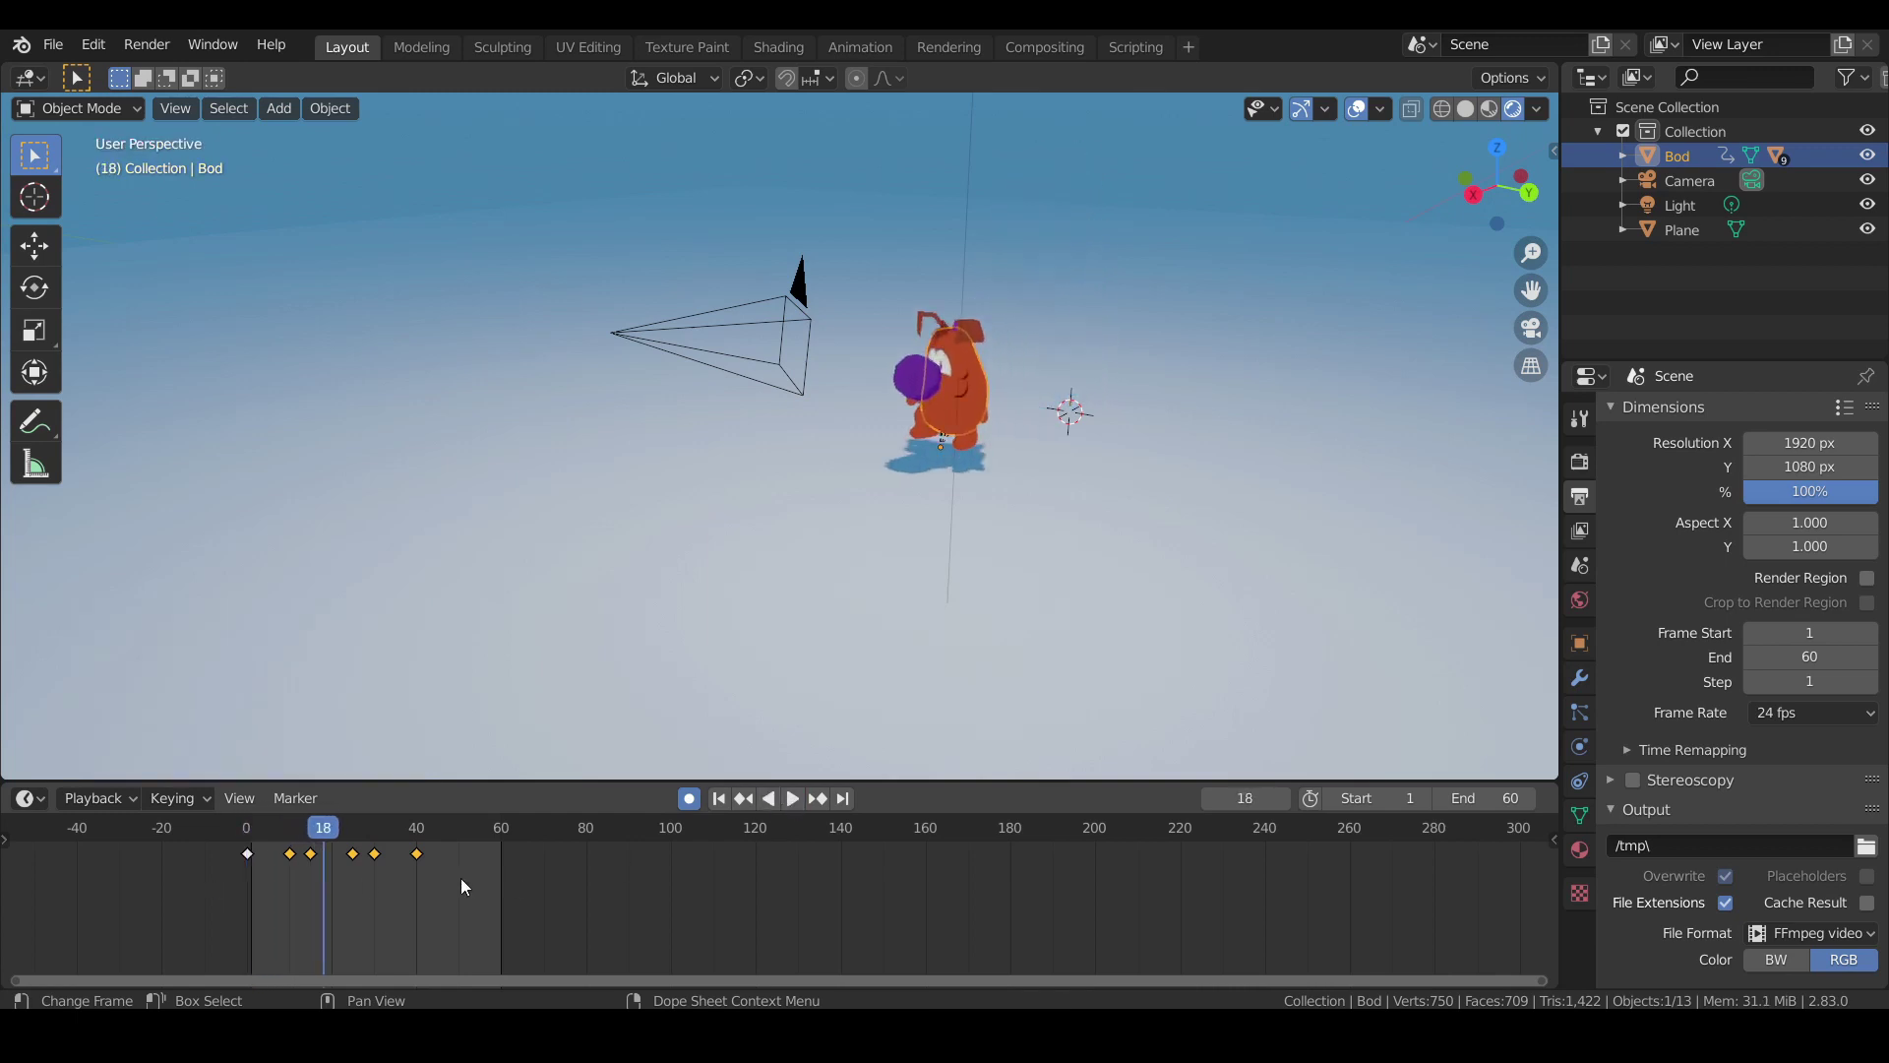
{"action": "left_click_drag", "start_coordinate": [343, 834], "coordinate": [244, 886]}
{"action": "left_click", "coordinate": [301, 881]}
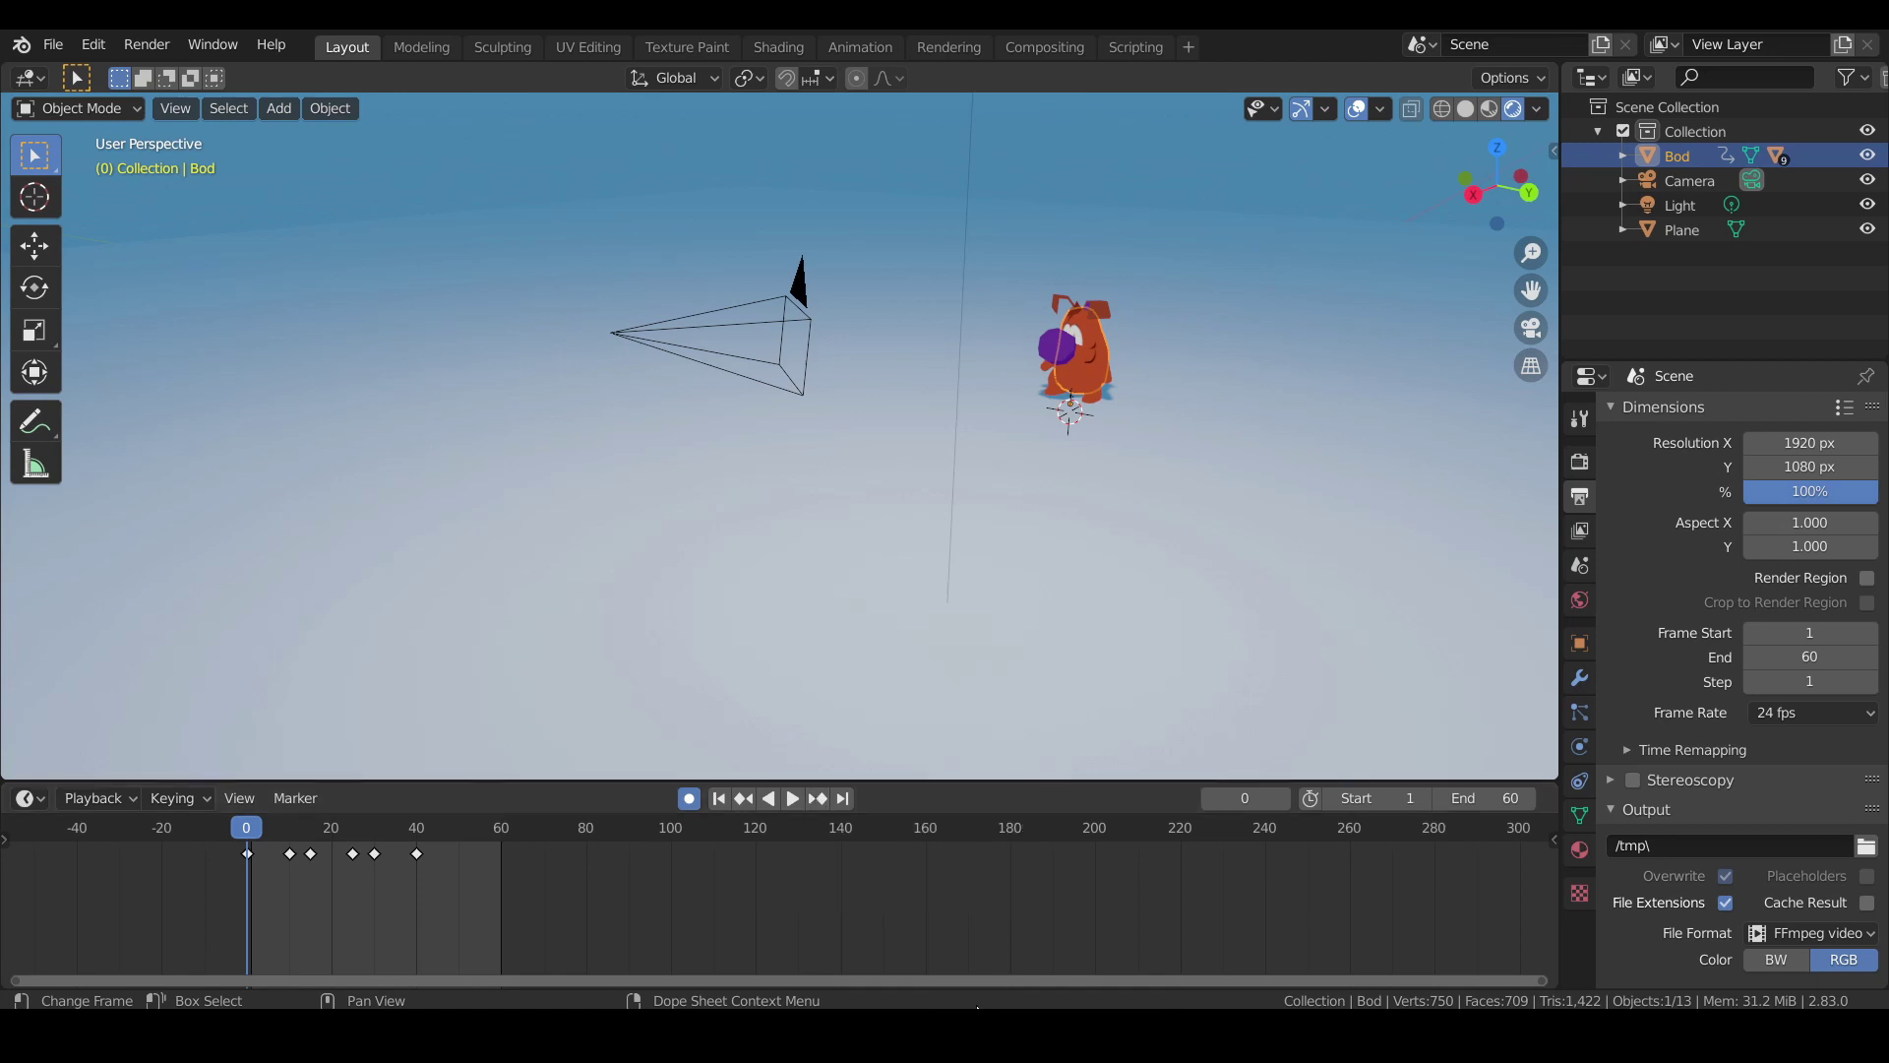
Key Bod's normal Z scale of 1.0 at frame 10.
{"action": "key", "text": "Up"}
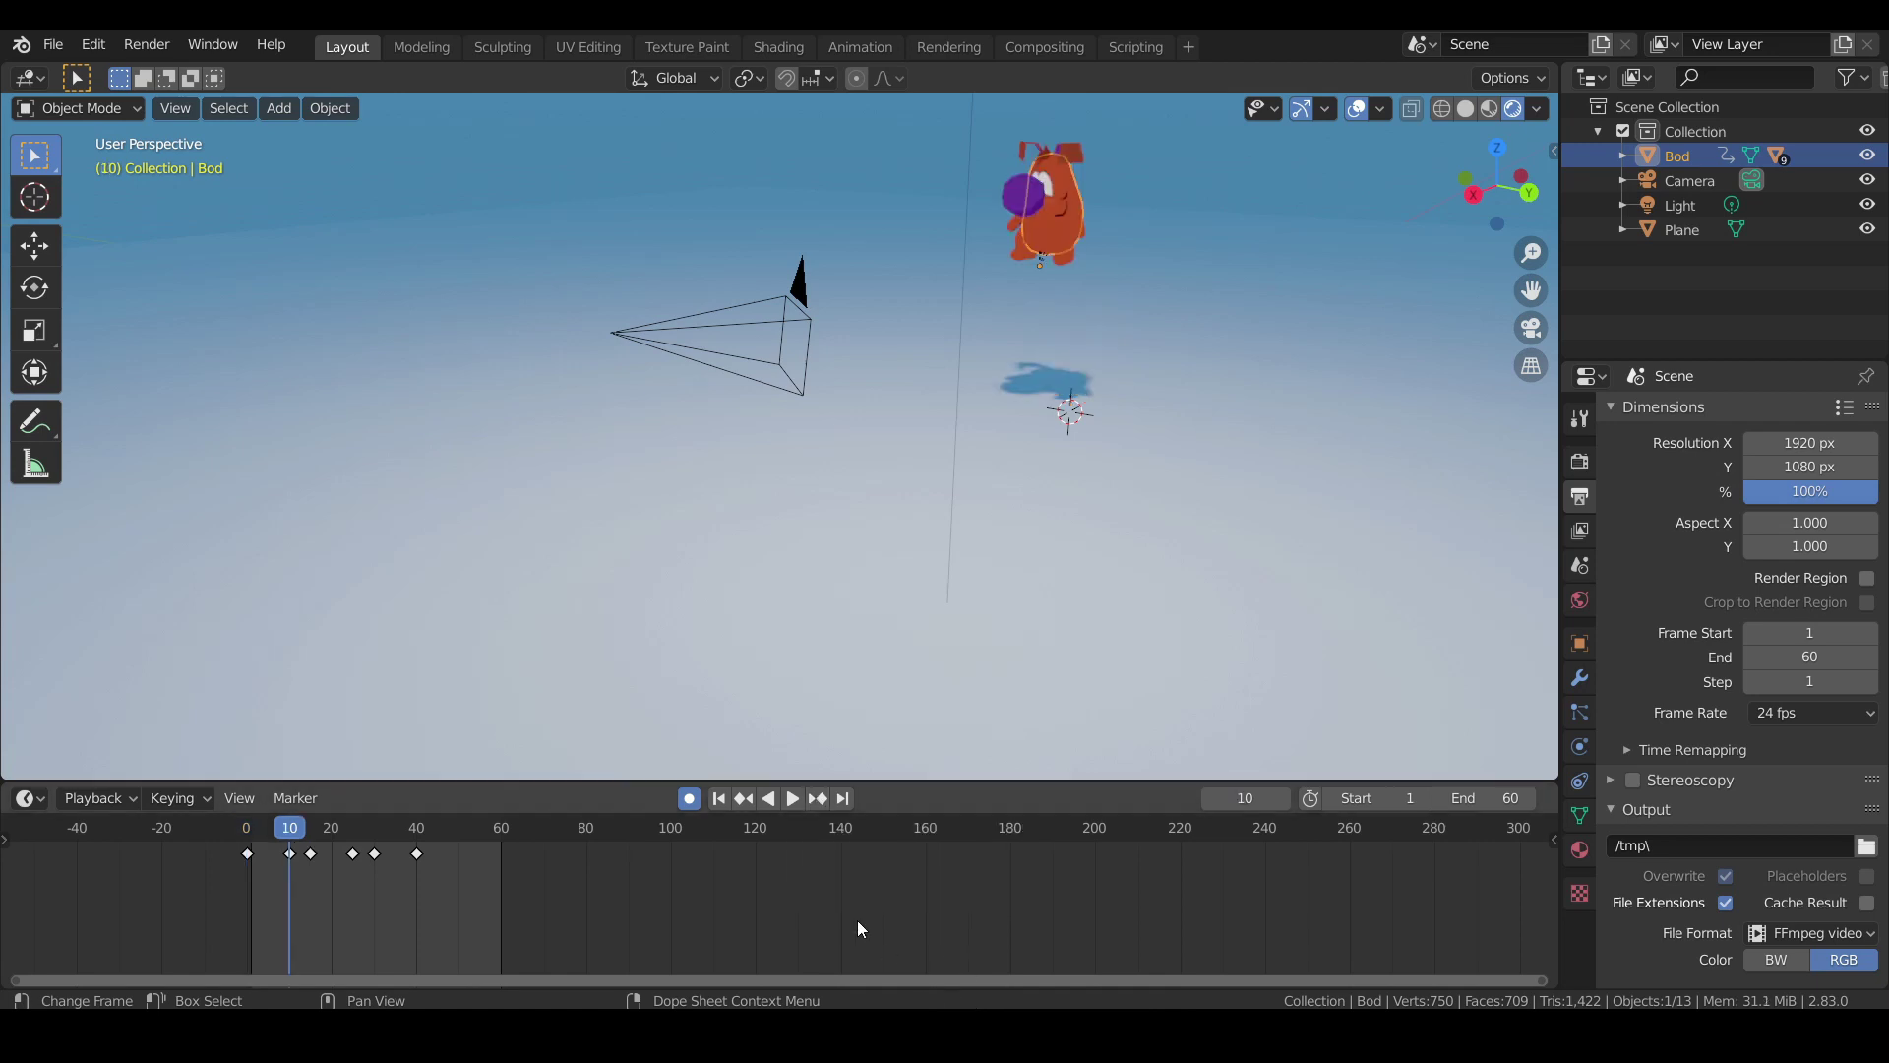
{"action": "key", "text": "Up"}
{"action": "key", "text": "Up"}
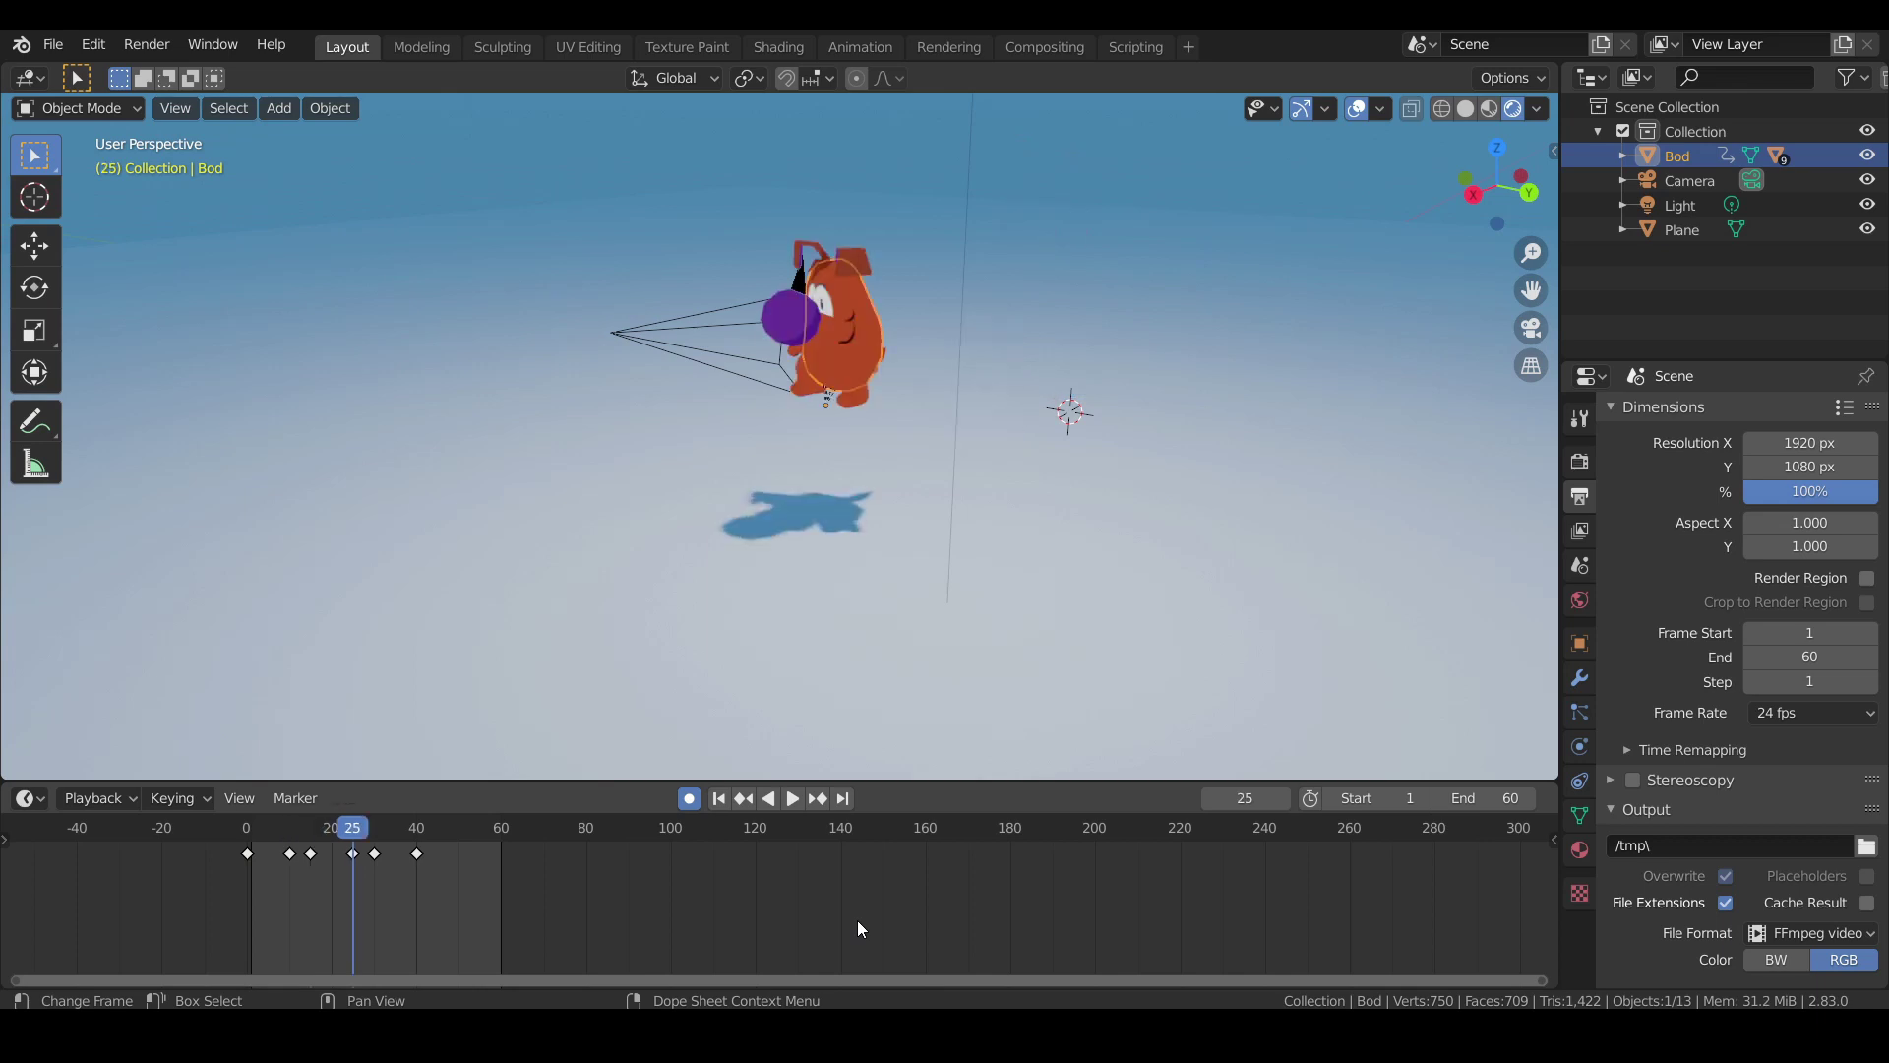
{"action": "key", "text": "Down"}
{"action": "key", "text": "Down"}
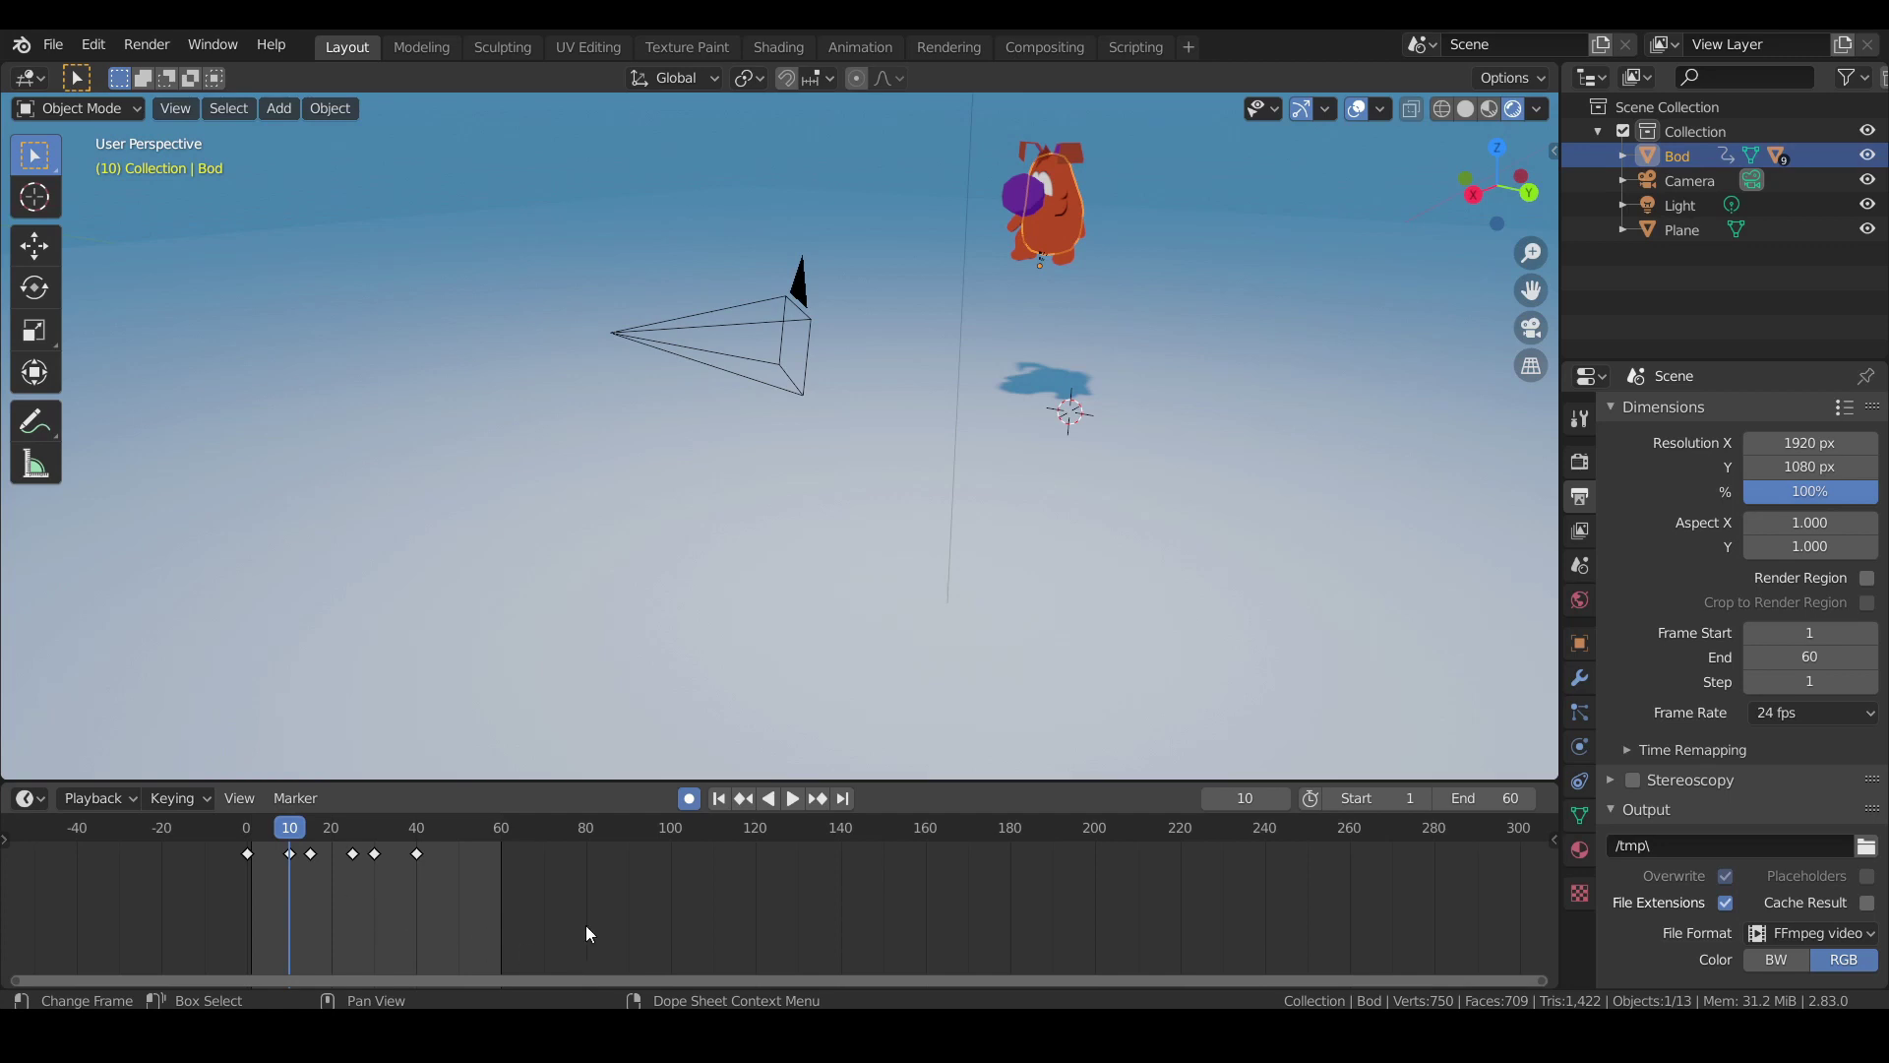
{"action": "key", "text": "s"}
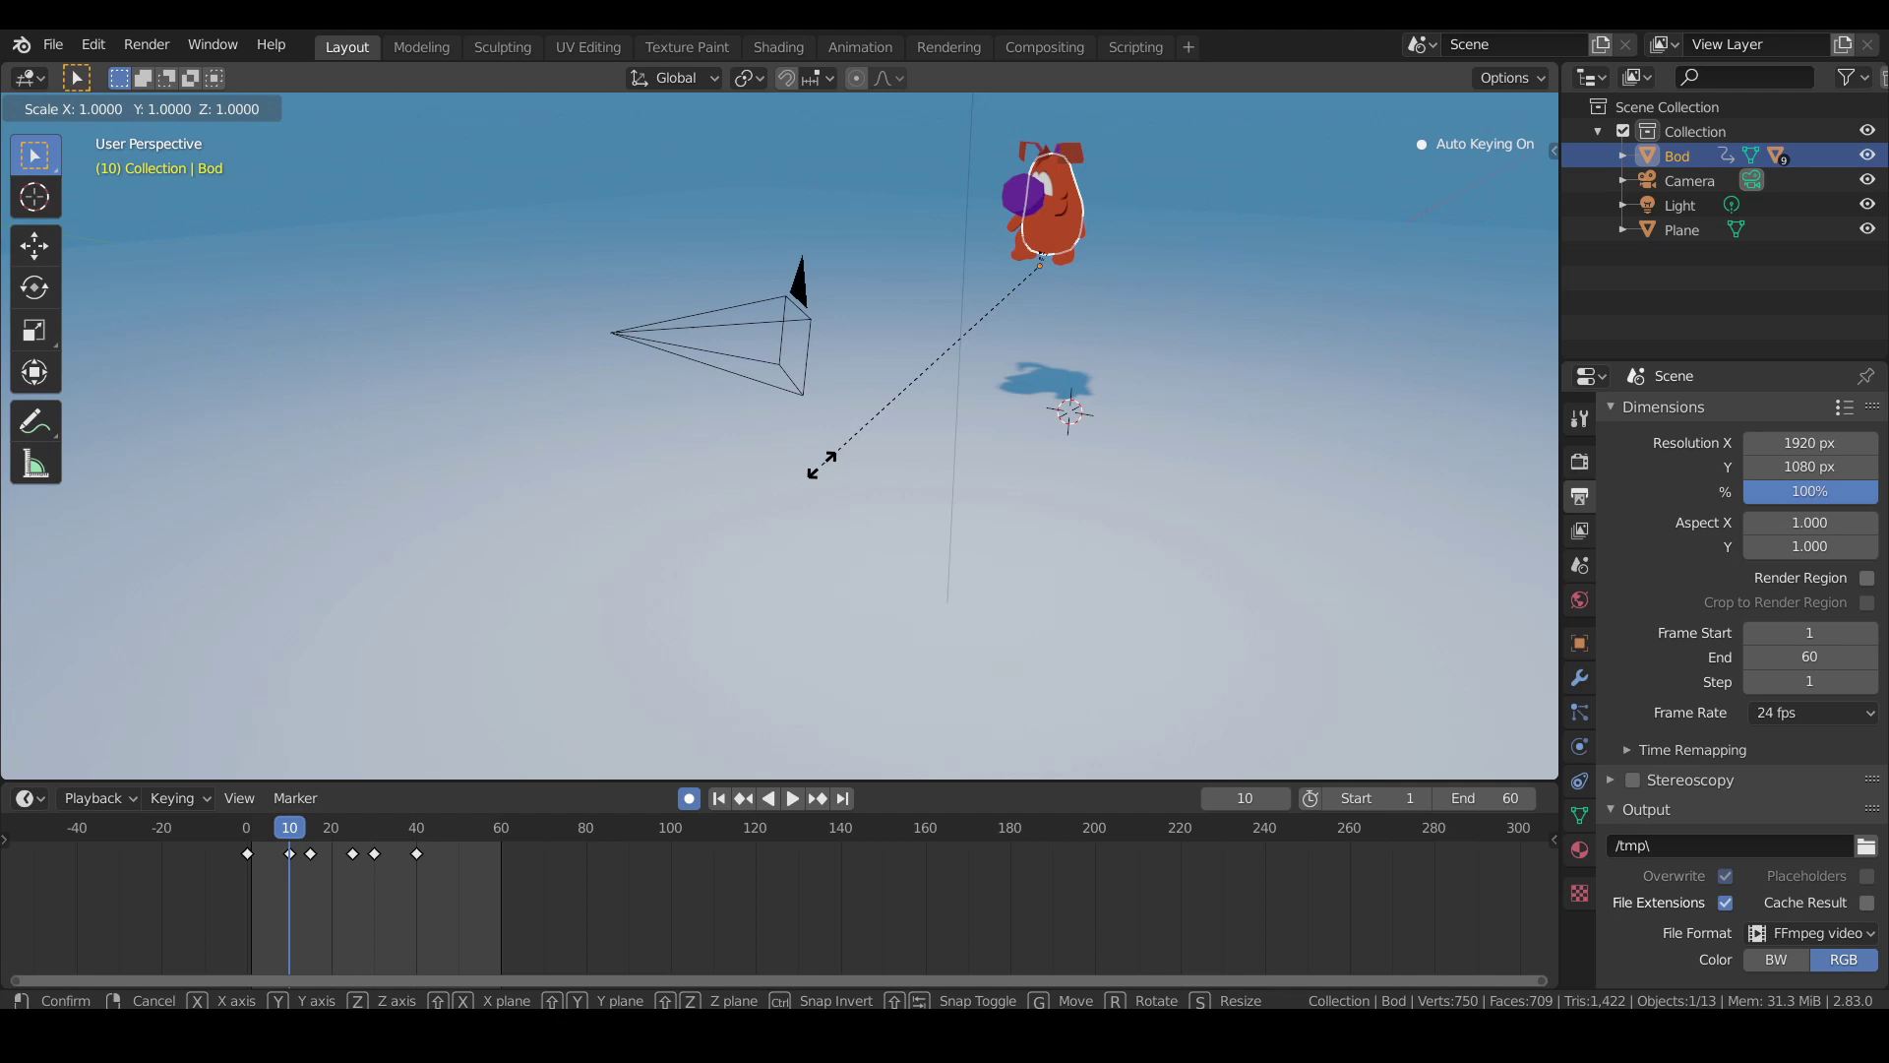
{"action": "key", "text": "z"}
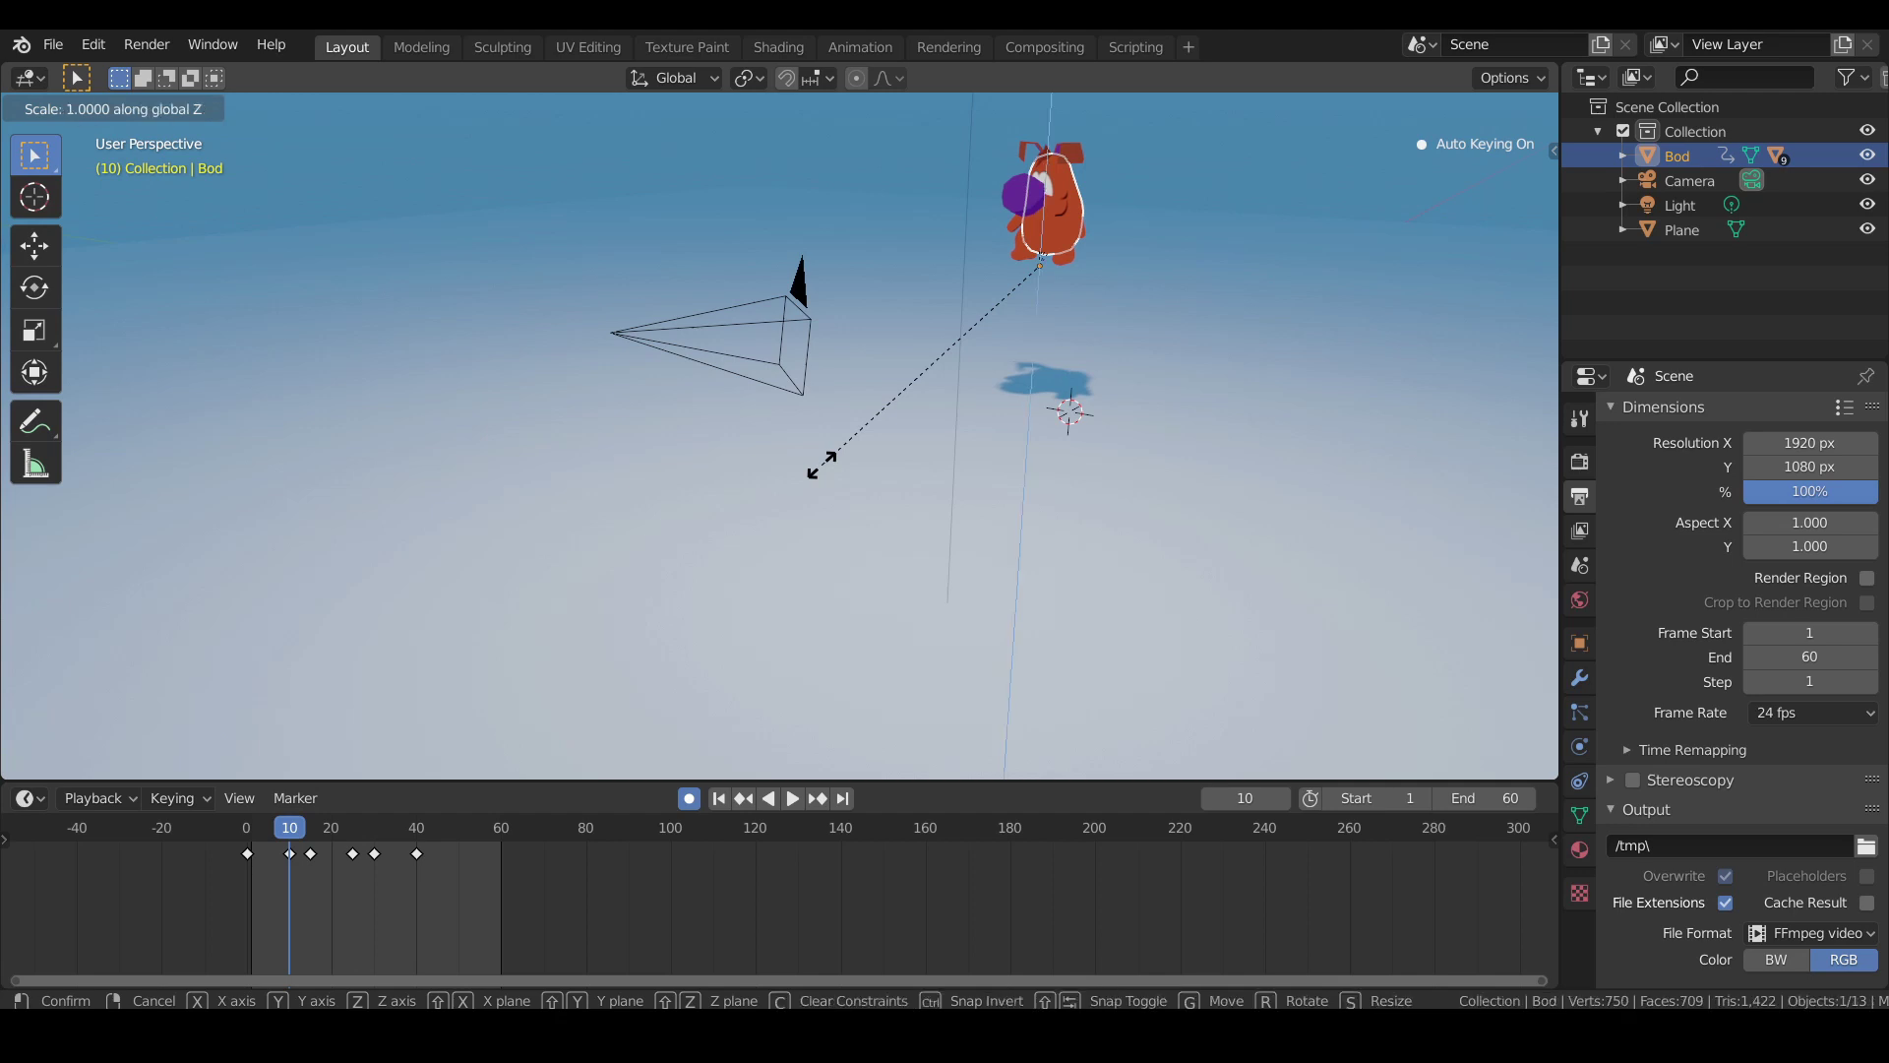
{"action": "left_click", "coordinate": [823, 467]}
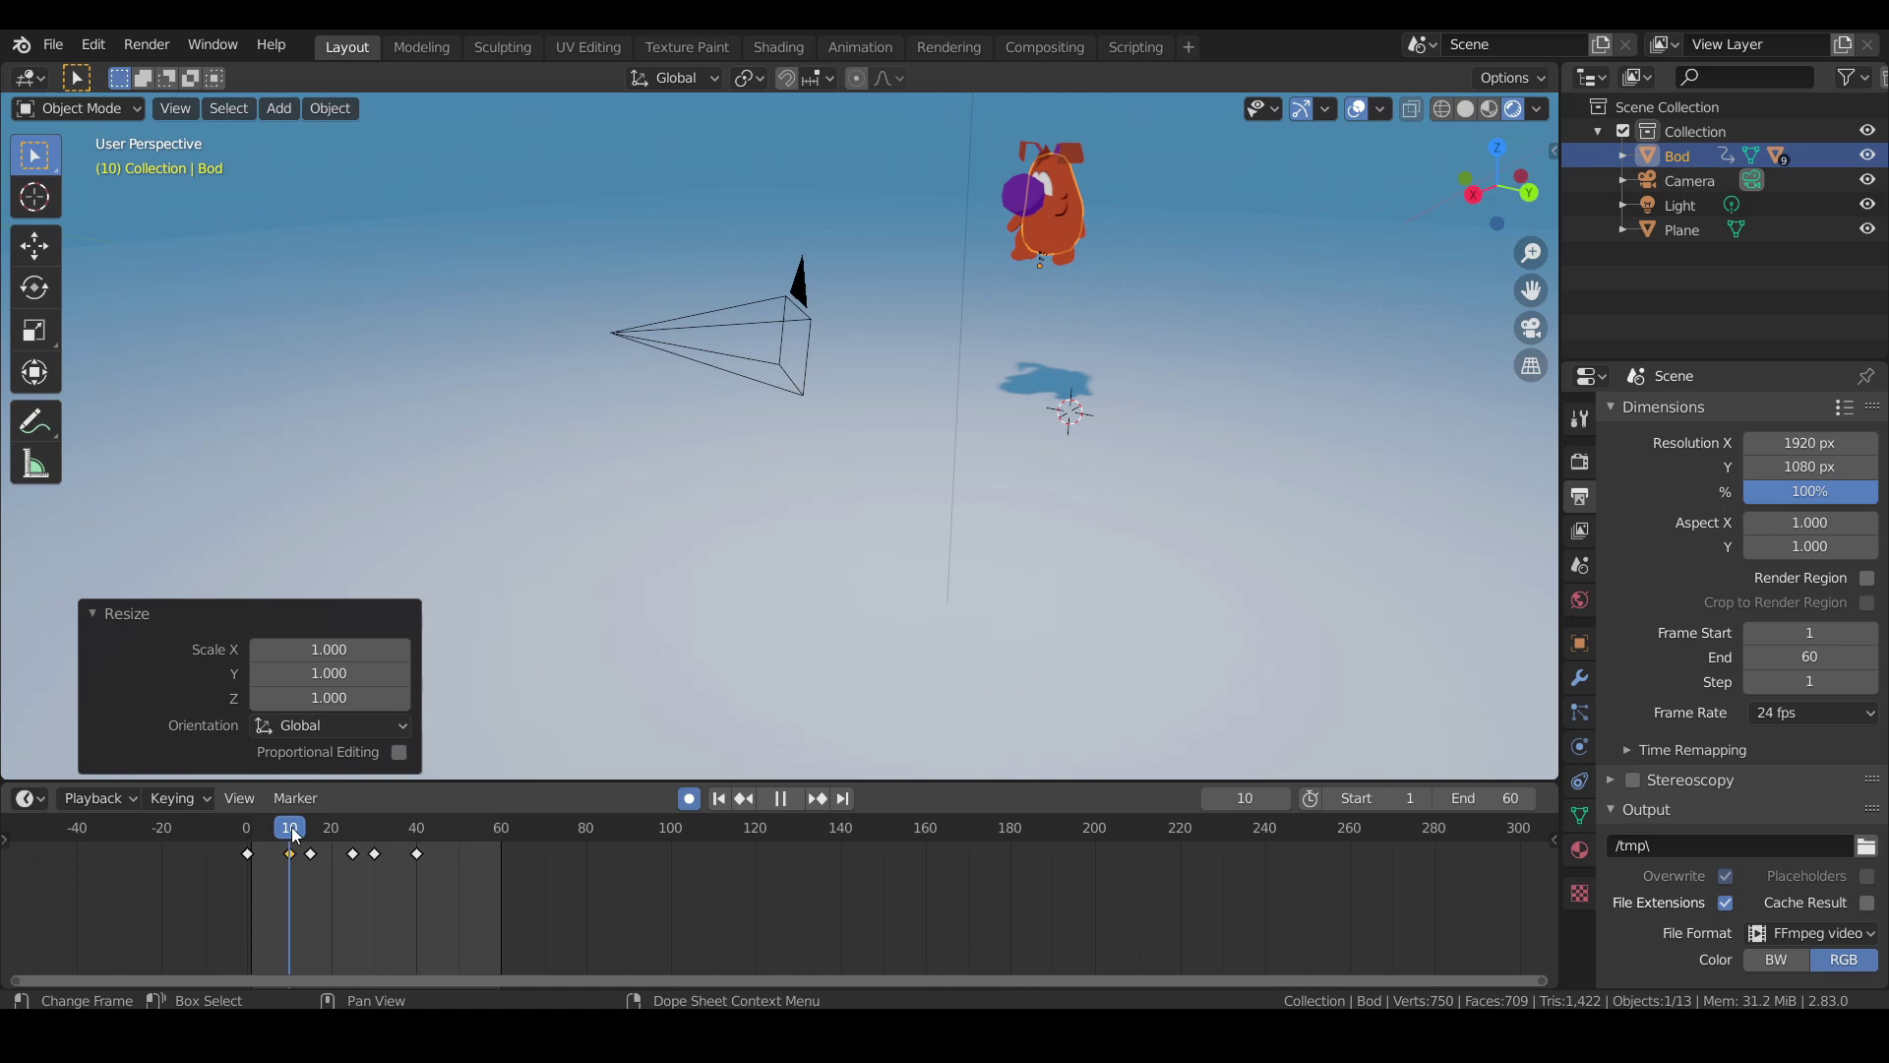
Squash Bod to Z scale 0.4 at frame 0.
{"action": "left_click_drag", "start_coordinate": [291, 826], "coordinate": [246, 828]}
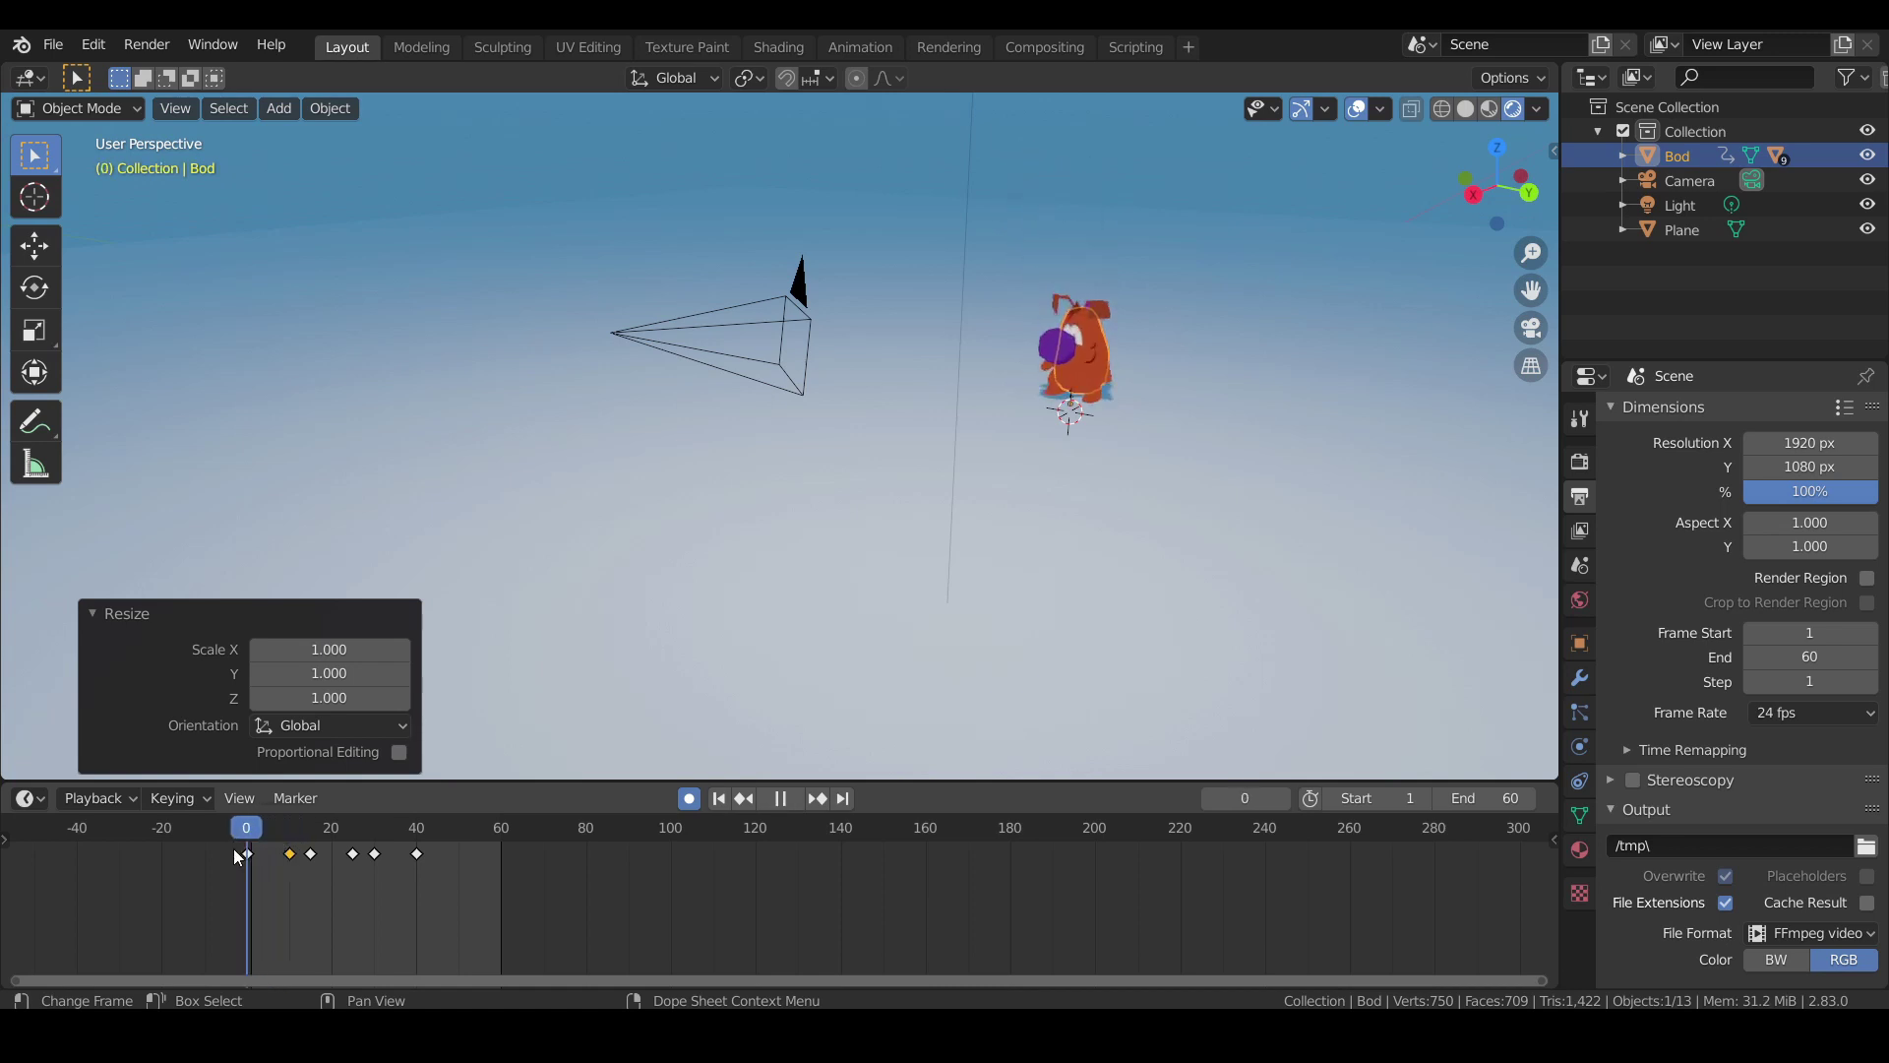
{"action": "key", "text": "space"}
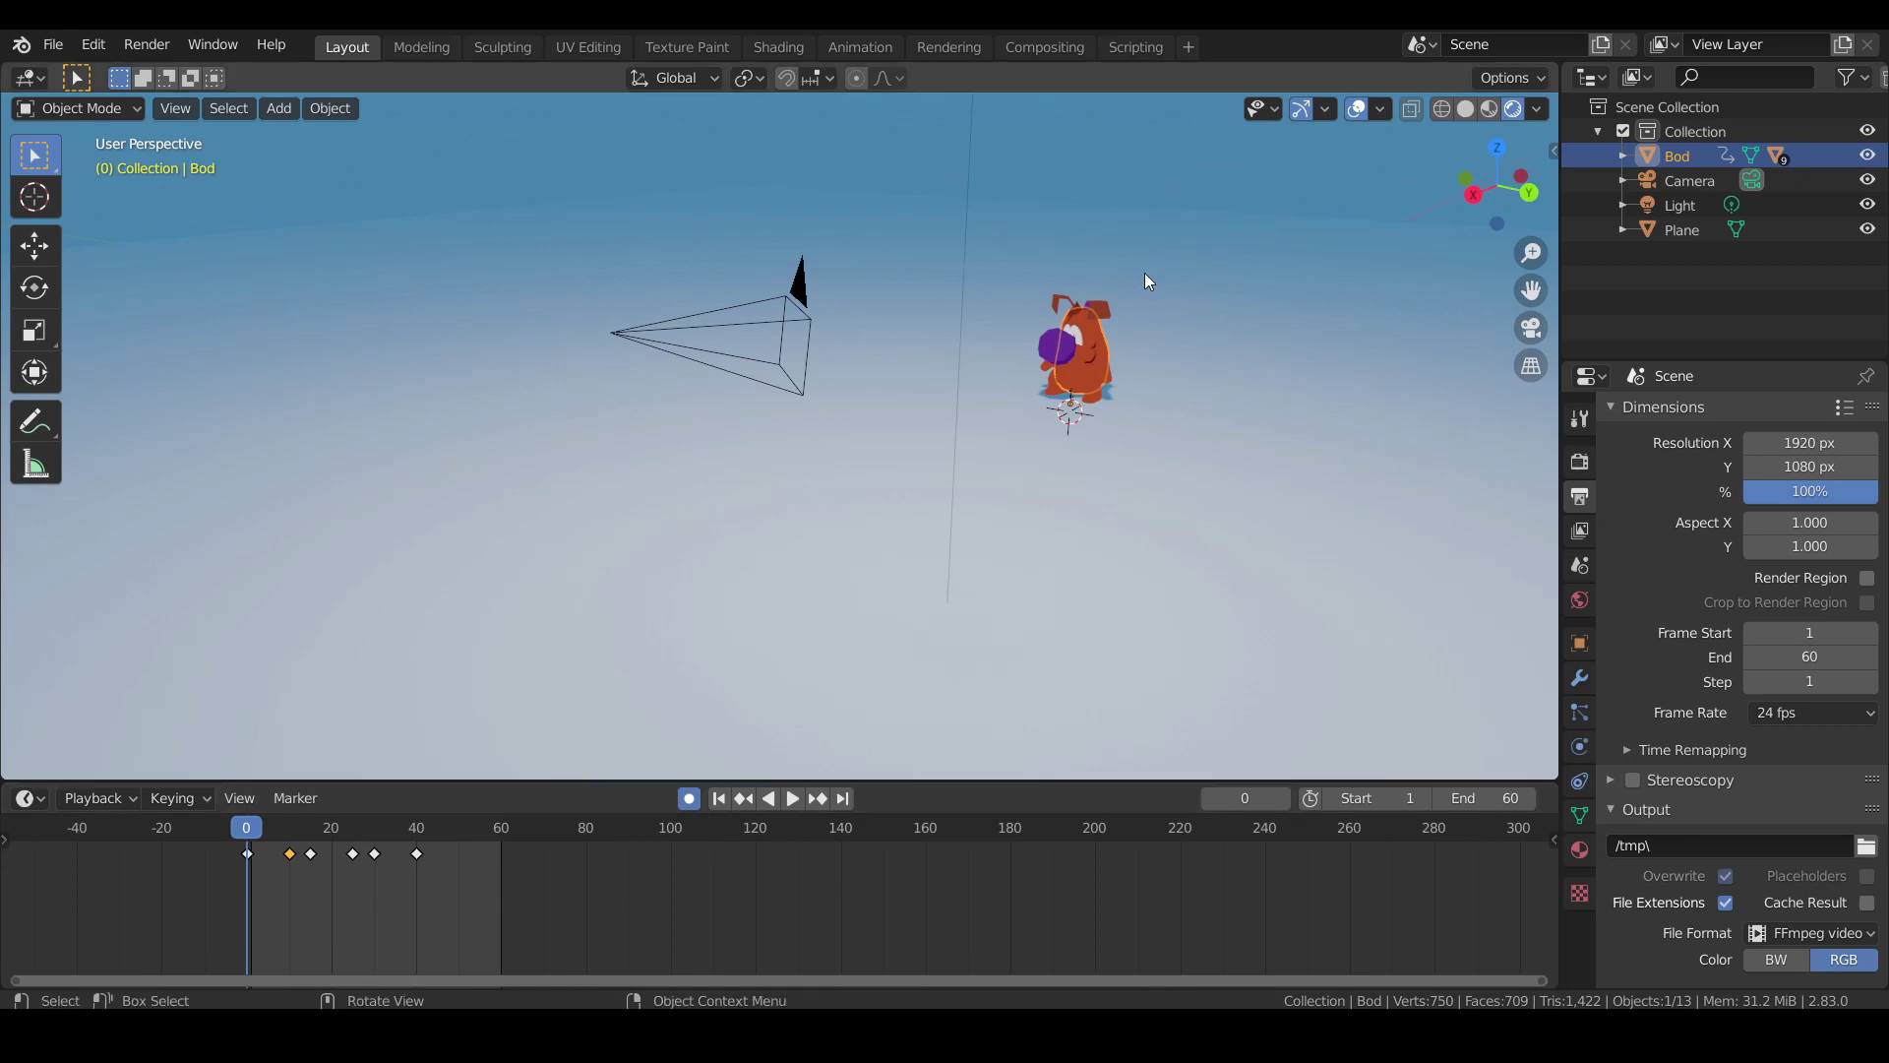
{"action": "key", "text": "s"}
{"action": "key", "text": "z"}
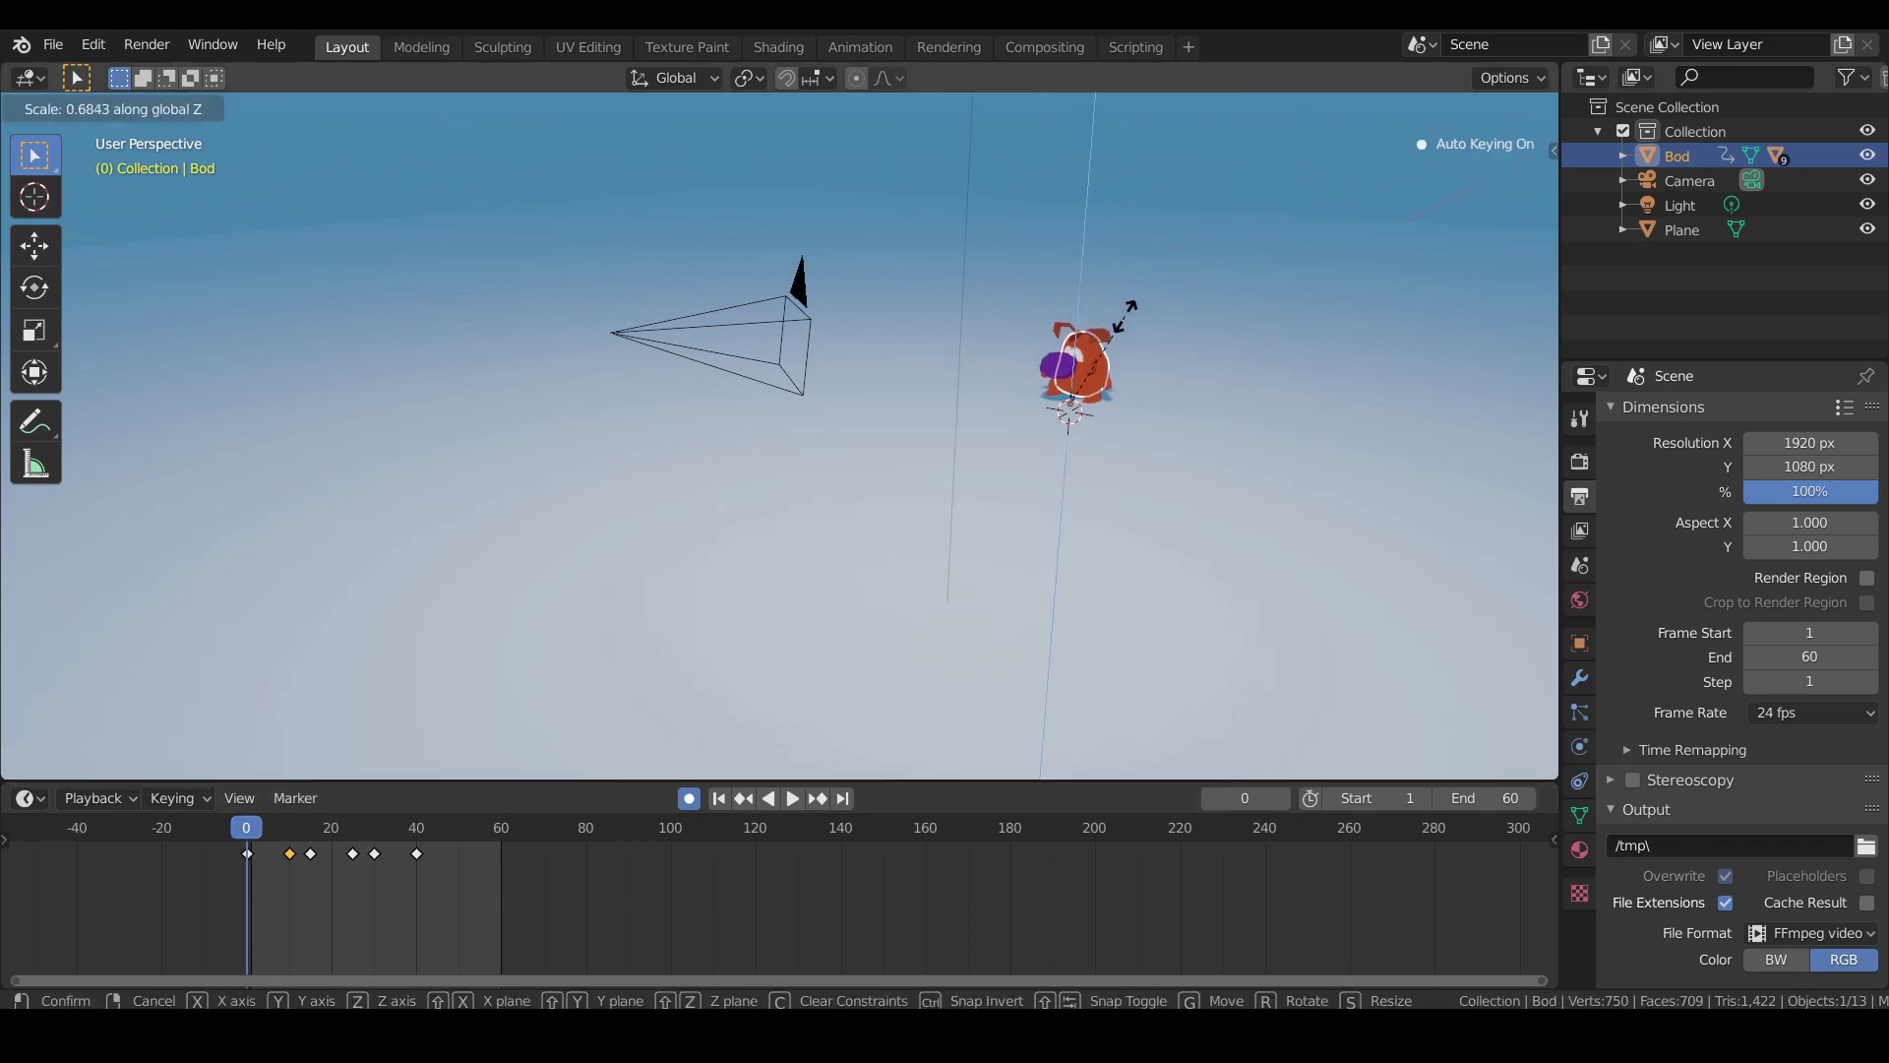
{"action": "type", "text": "0.4"}
{"action": "key", "text": "Return"}
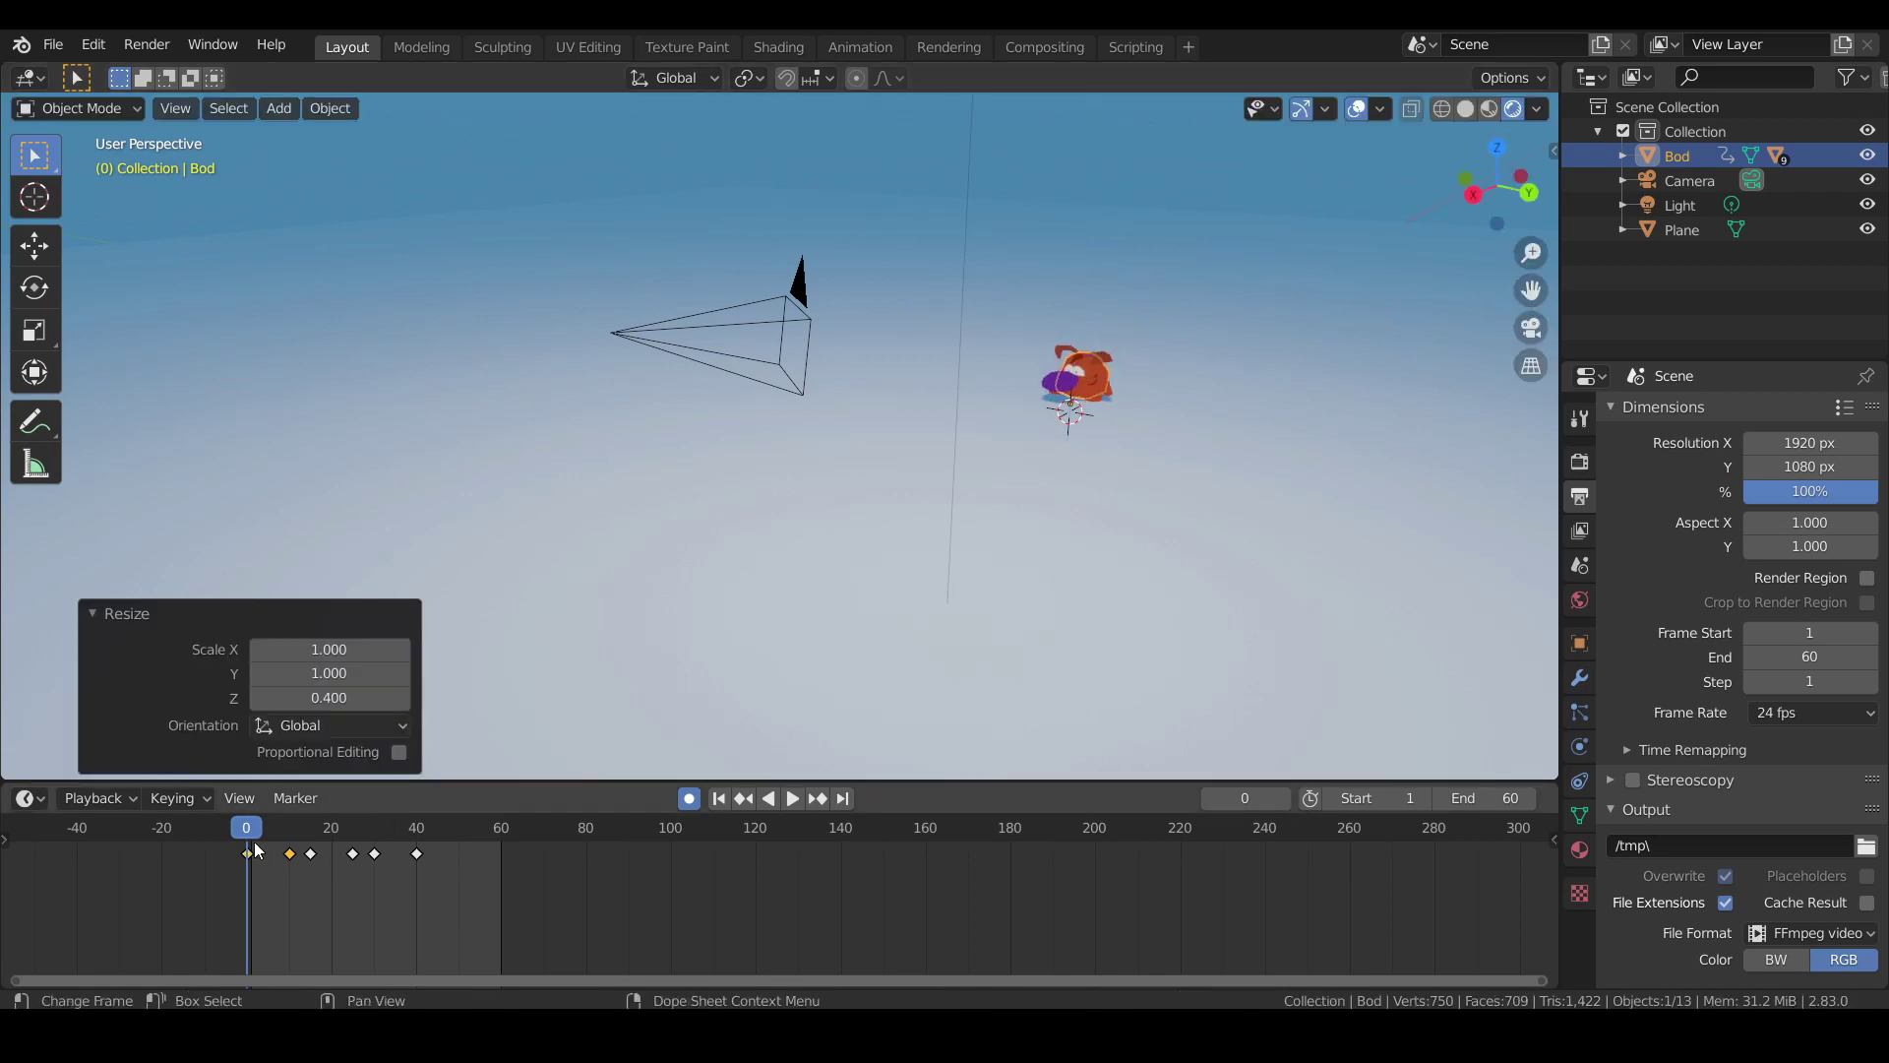
Stretch Bod to Z scale 1.205 at frame 13.
{"action": "key", "text": "space"}
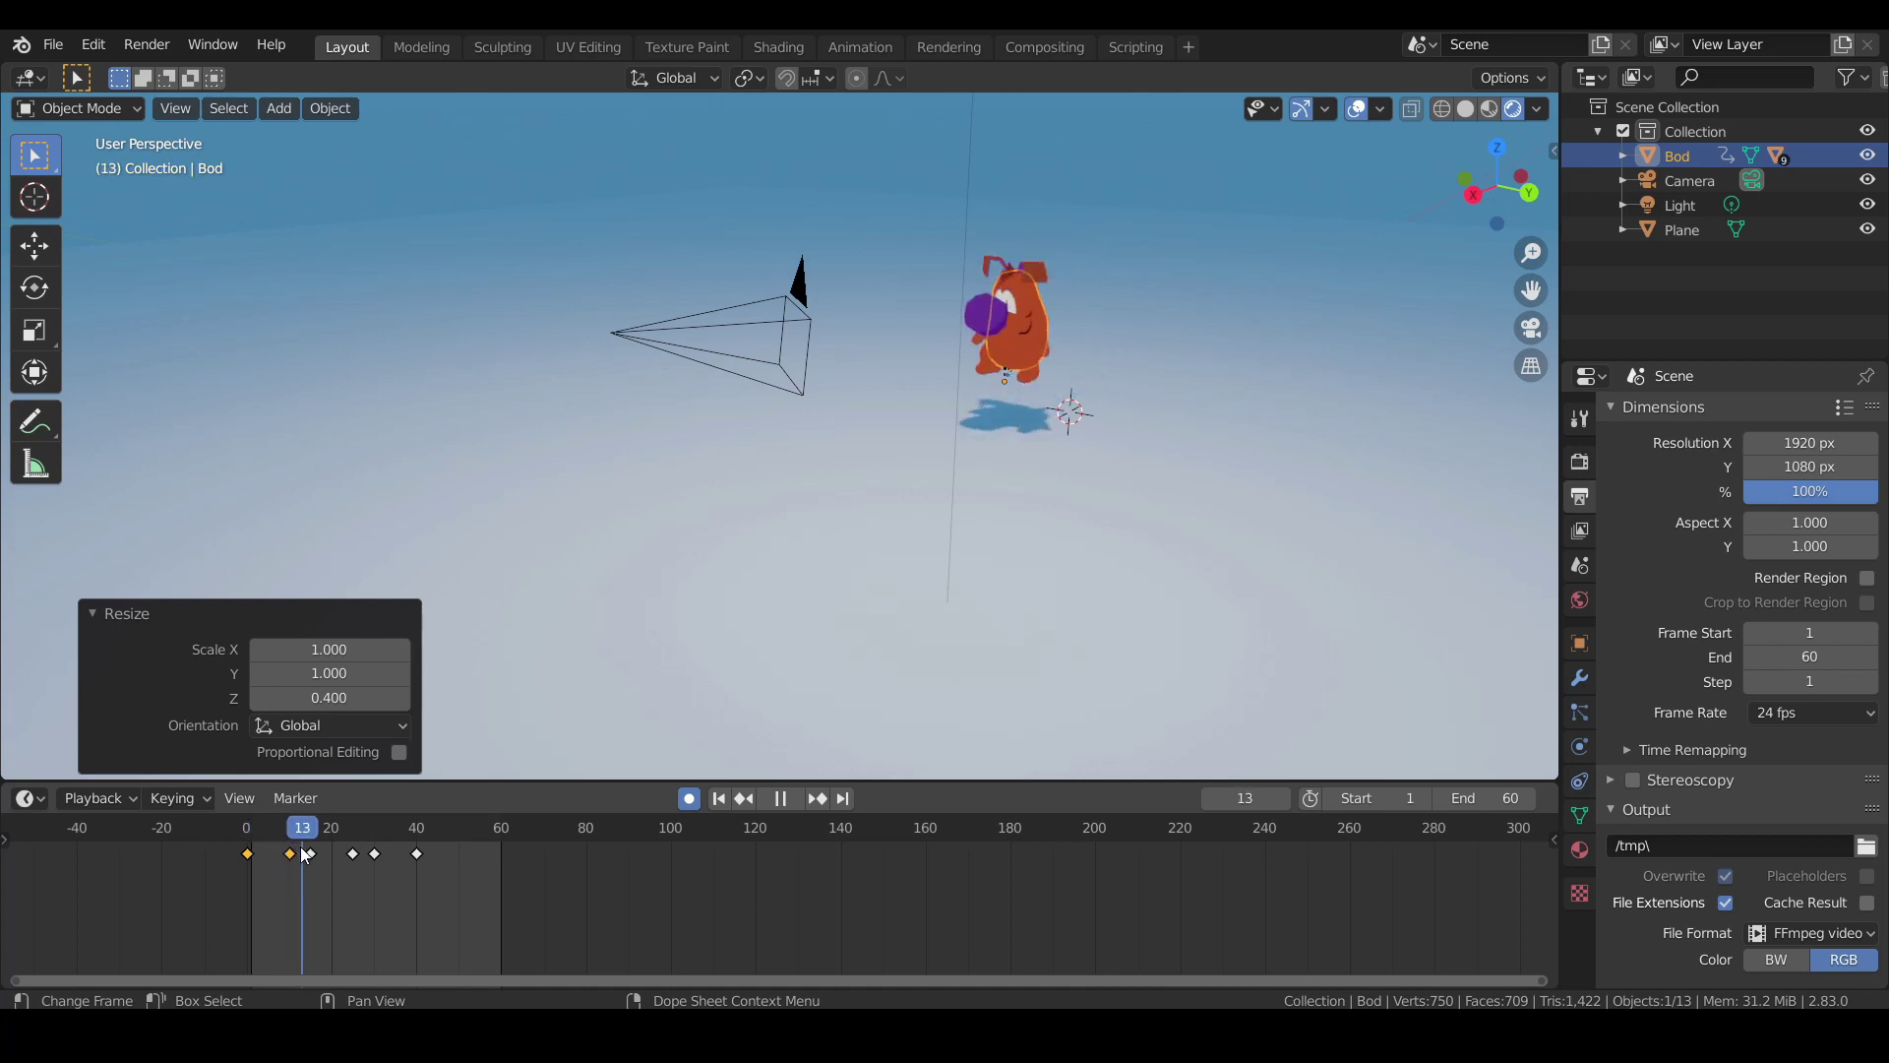
{"action": "key", "text": "space"}
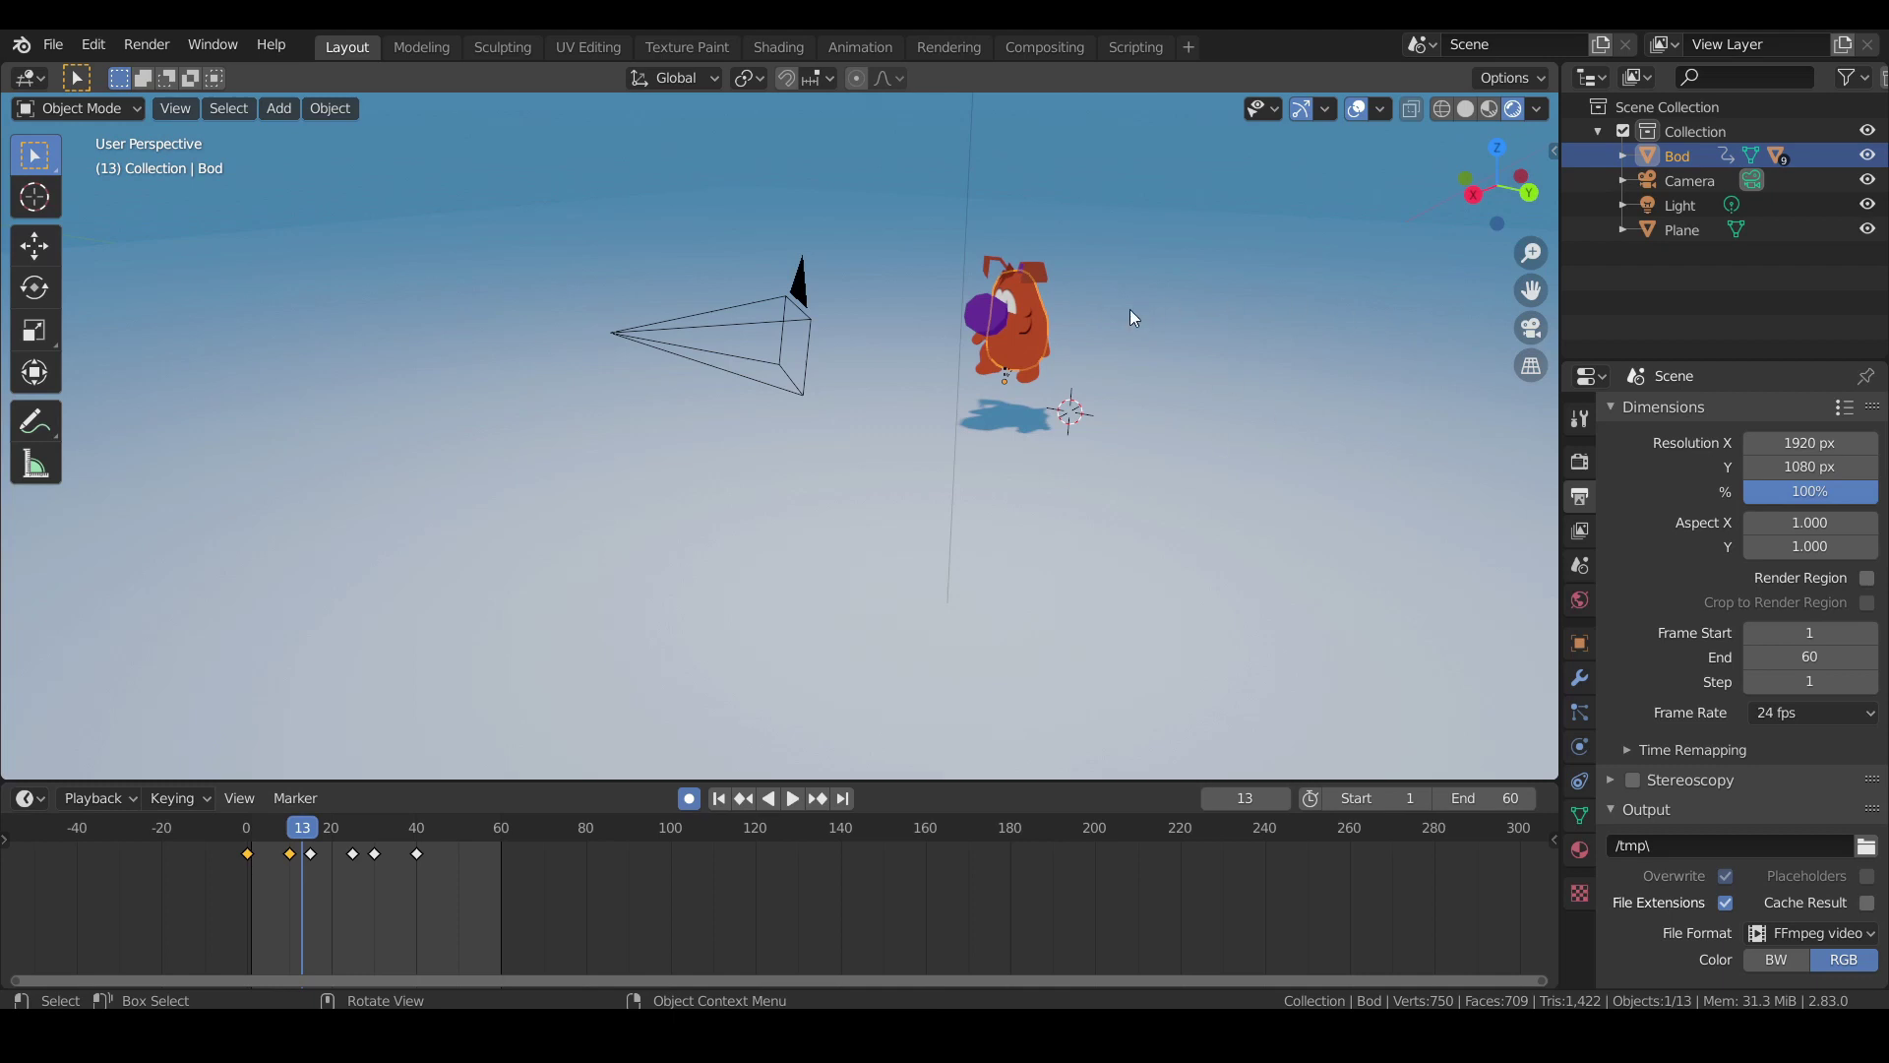
{"action": "key", "text": "s"}
{"action": "key", "text": "z"}
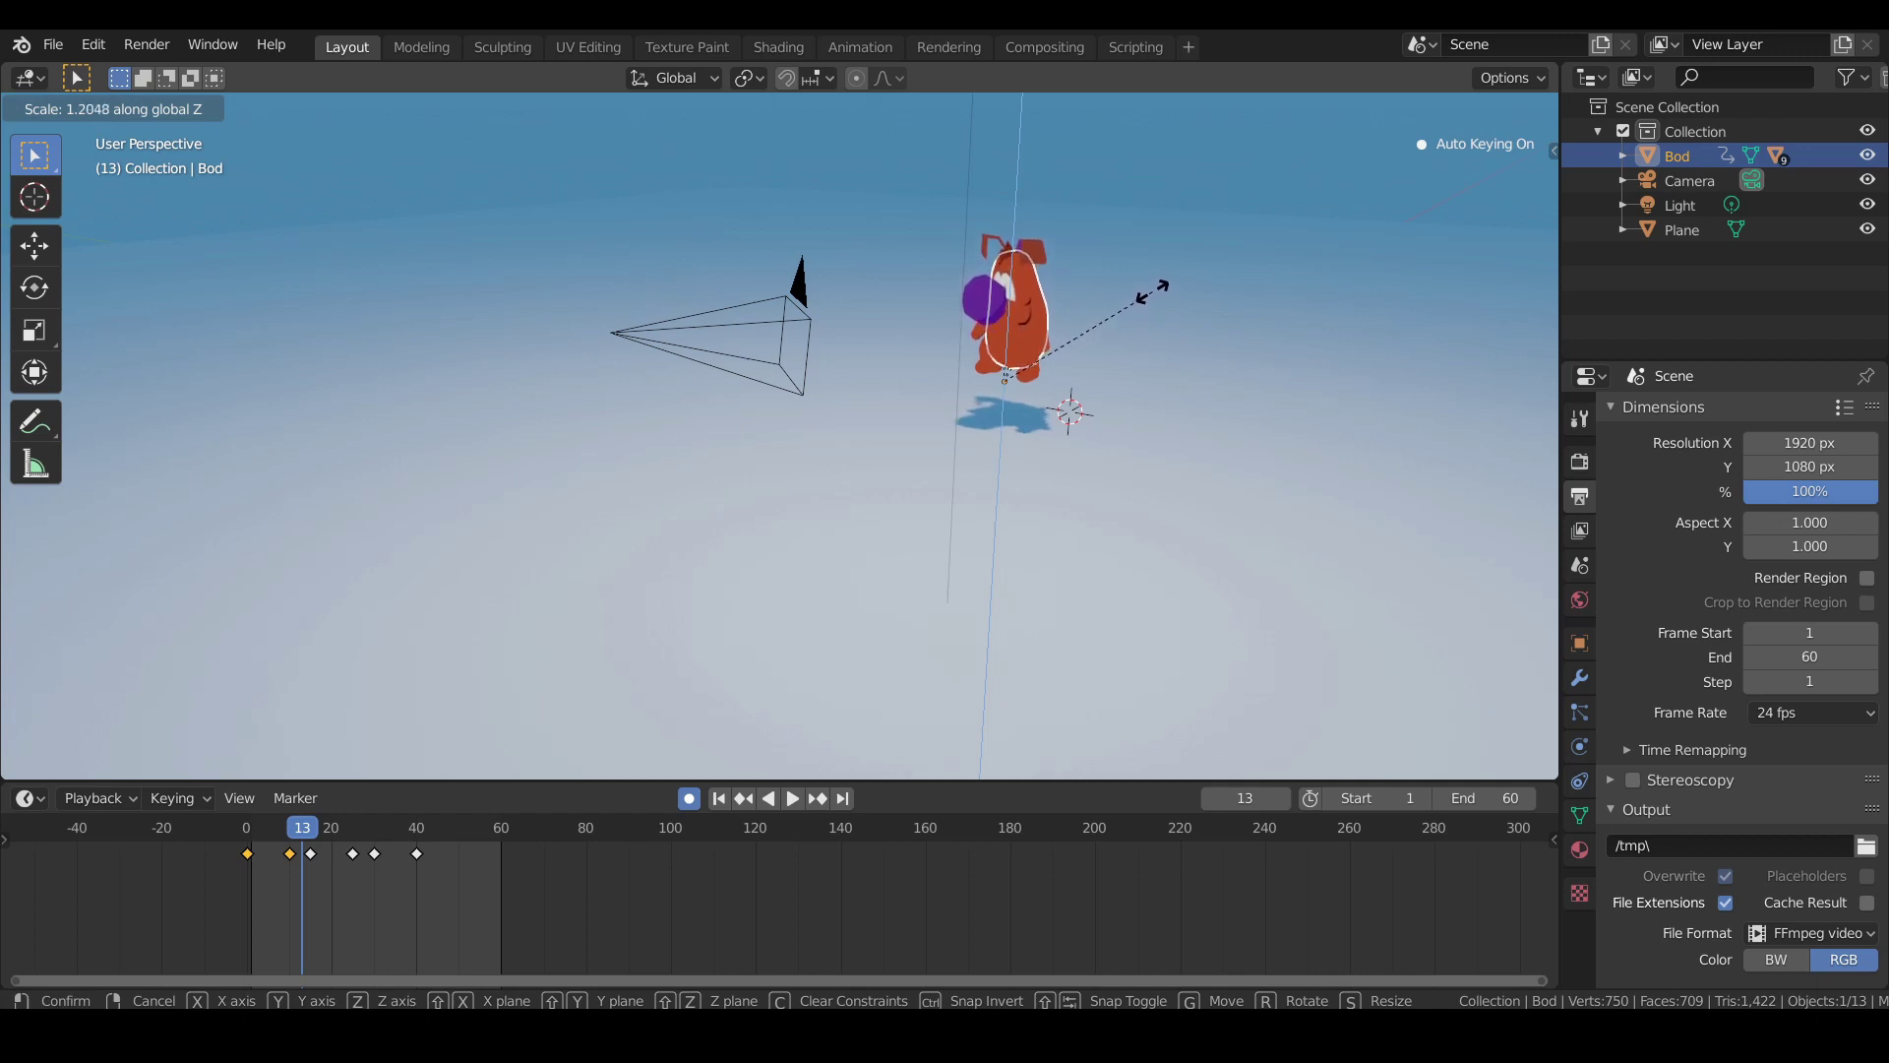
{"action": "left_click", "coordinate": [1153, 292]}
Squash Bod to Z scale 0.285 at frame 15 and replay the hop from the start.
{"action": "key", "text": "space"}
{"action": "left_click", "coordinate": [263, 837]}
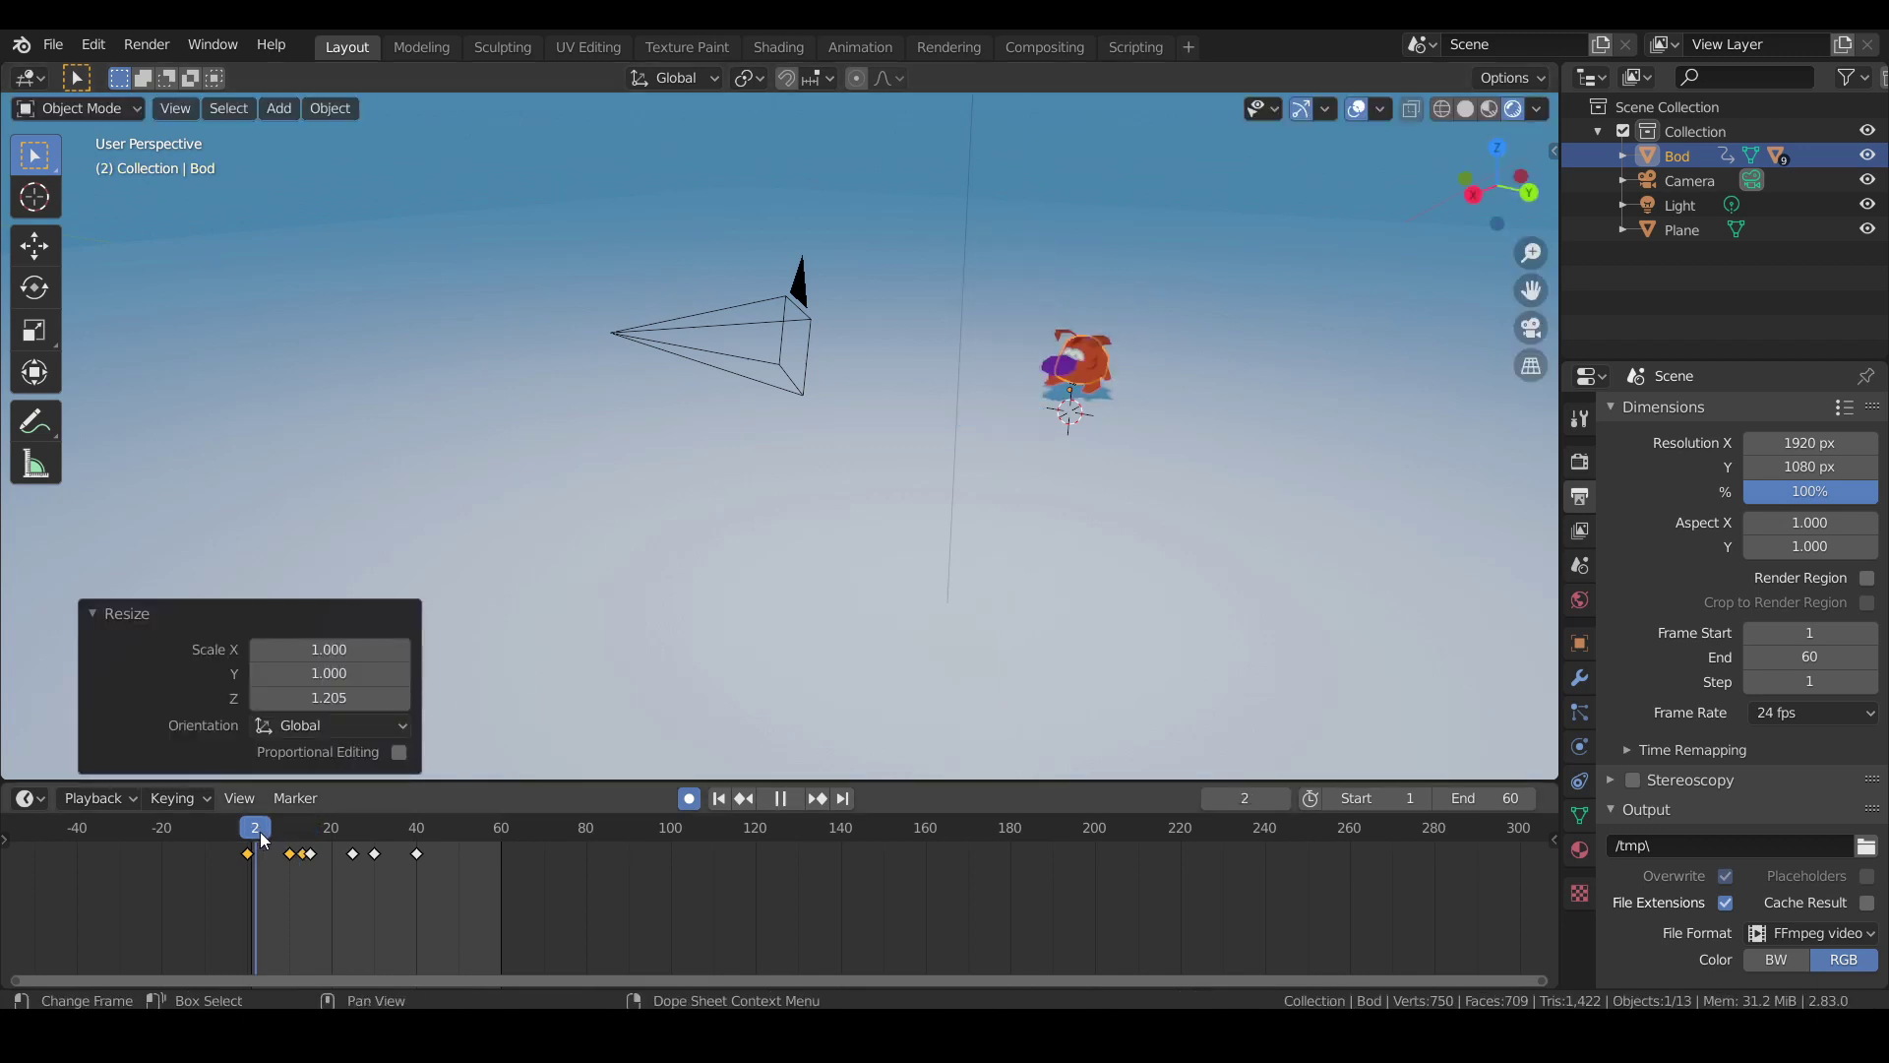
{"action": "left_click_drag", "start_coordinate": [263, 837], "coordinate": [316, 836]}
{"action": "key", "text": "space"}
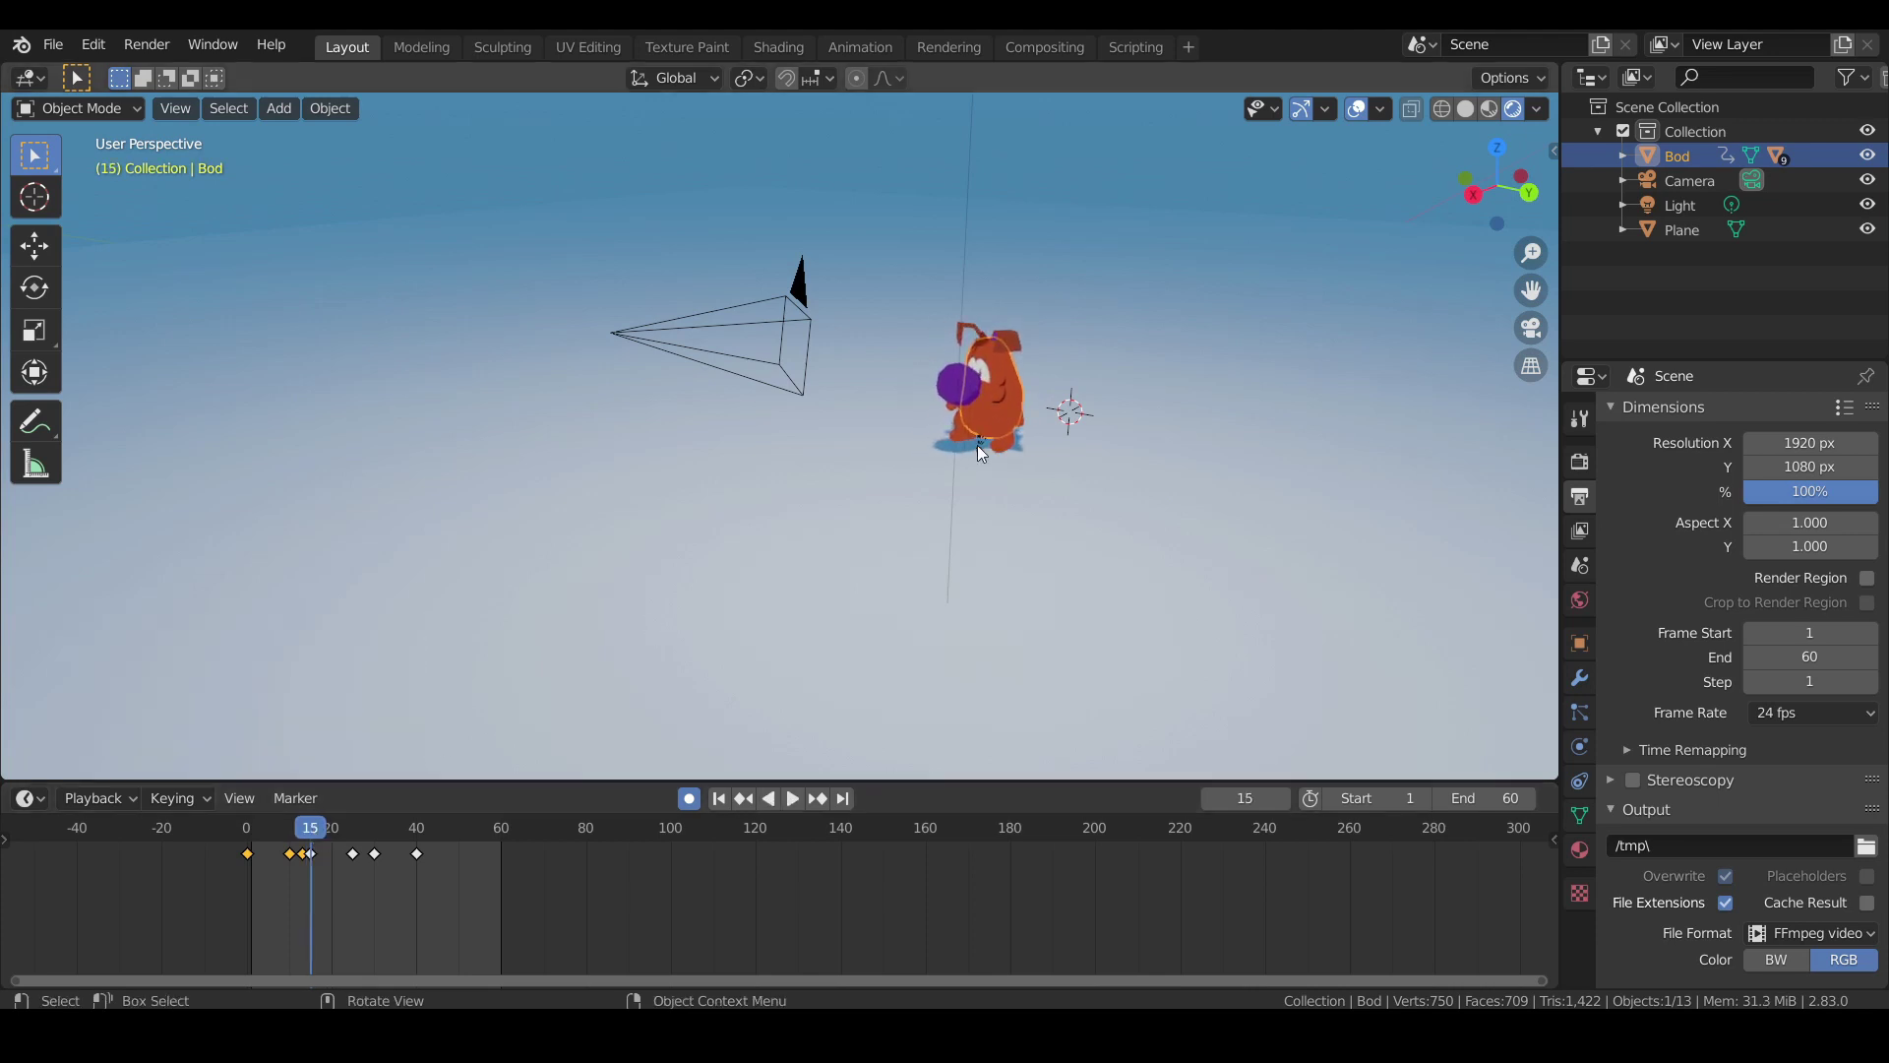
{"action": "left_click", "coordinate": [254, 832]}
{"action": "key", "text": "space"}
{"action": "key", "text": "s"}
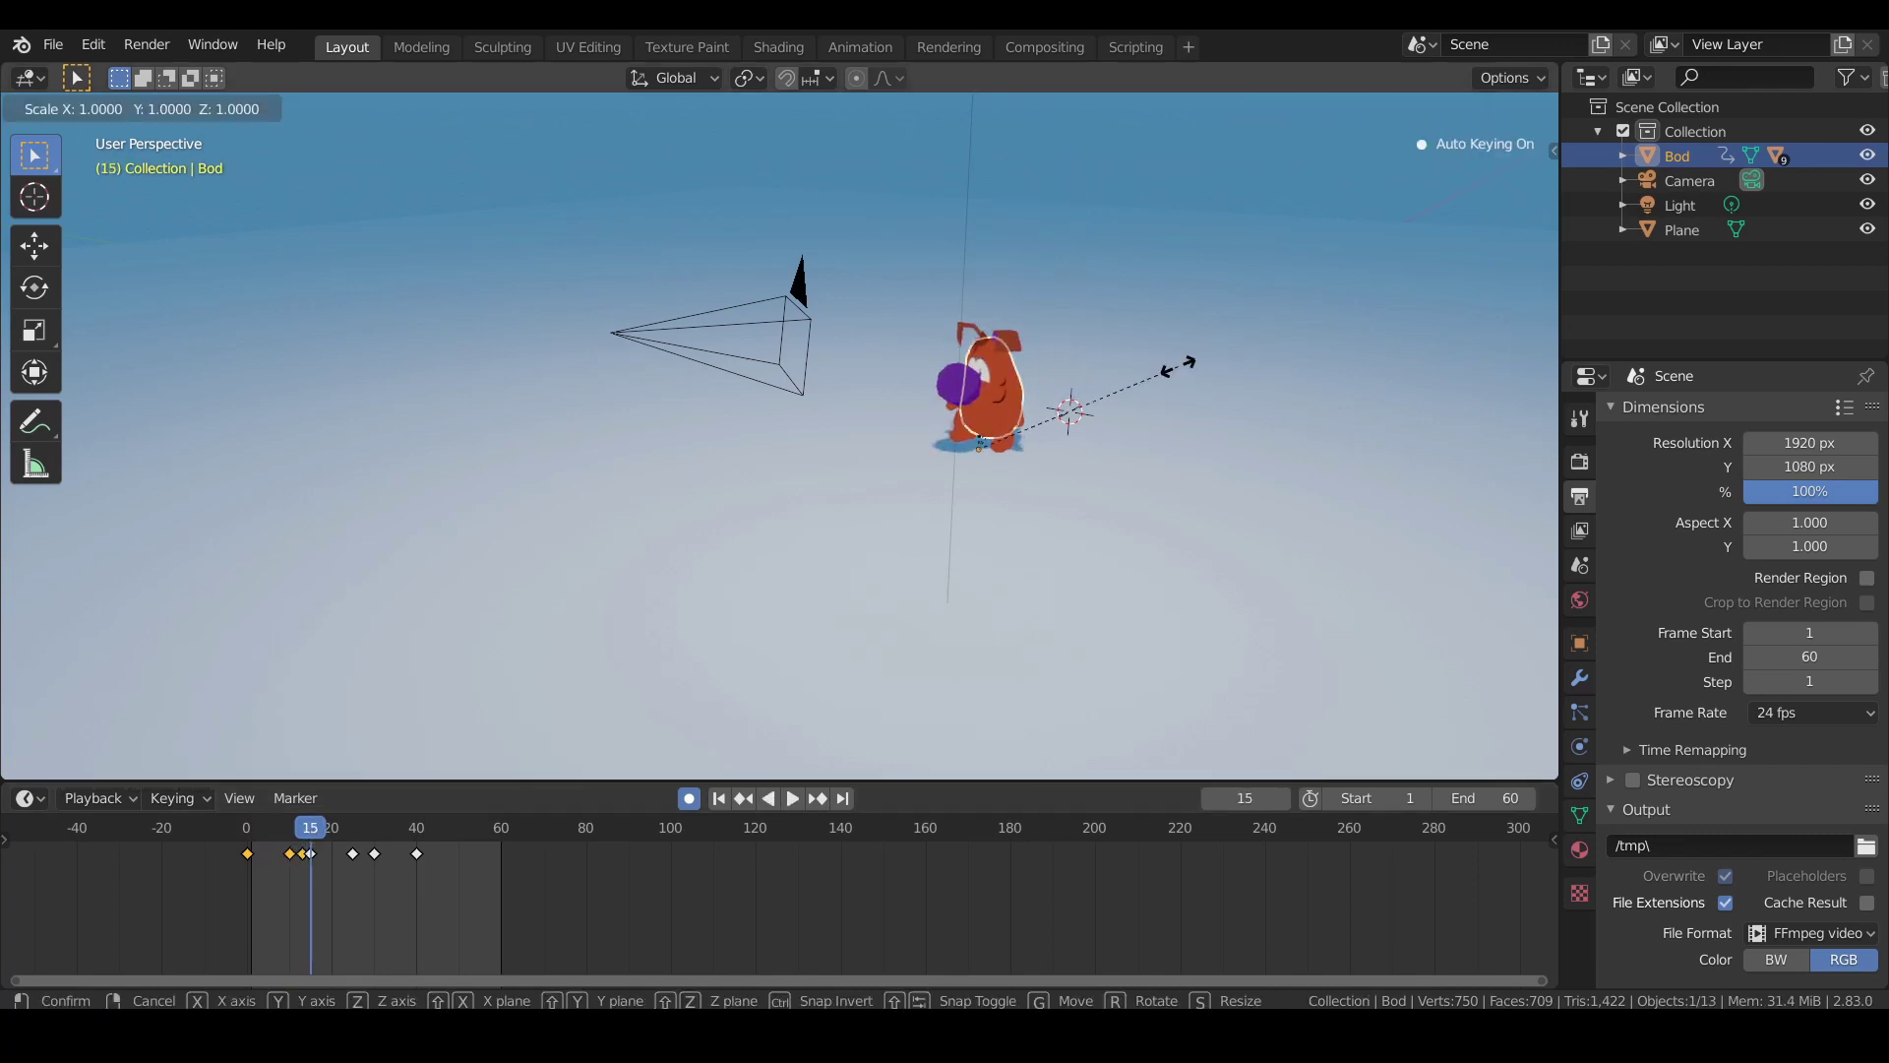
{"action": "key", "text": "z"}
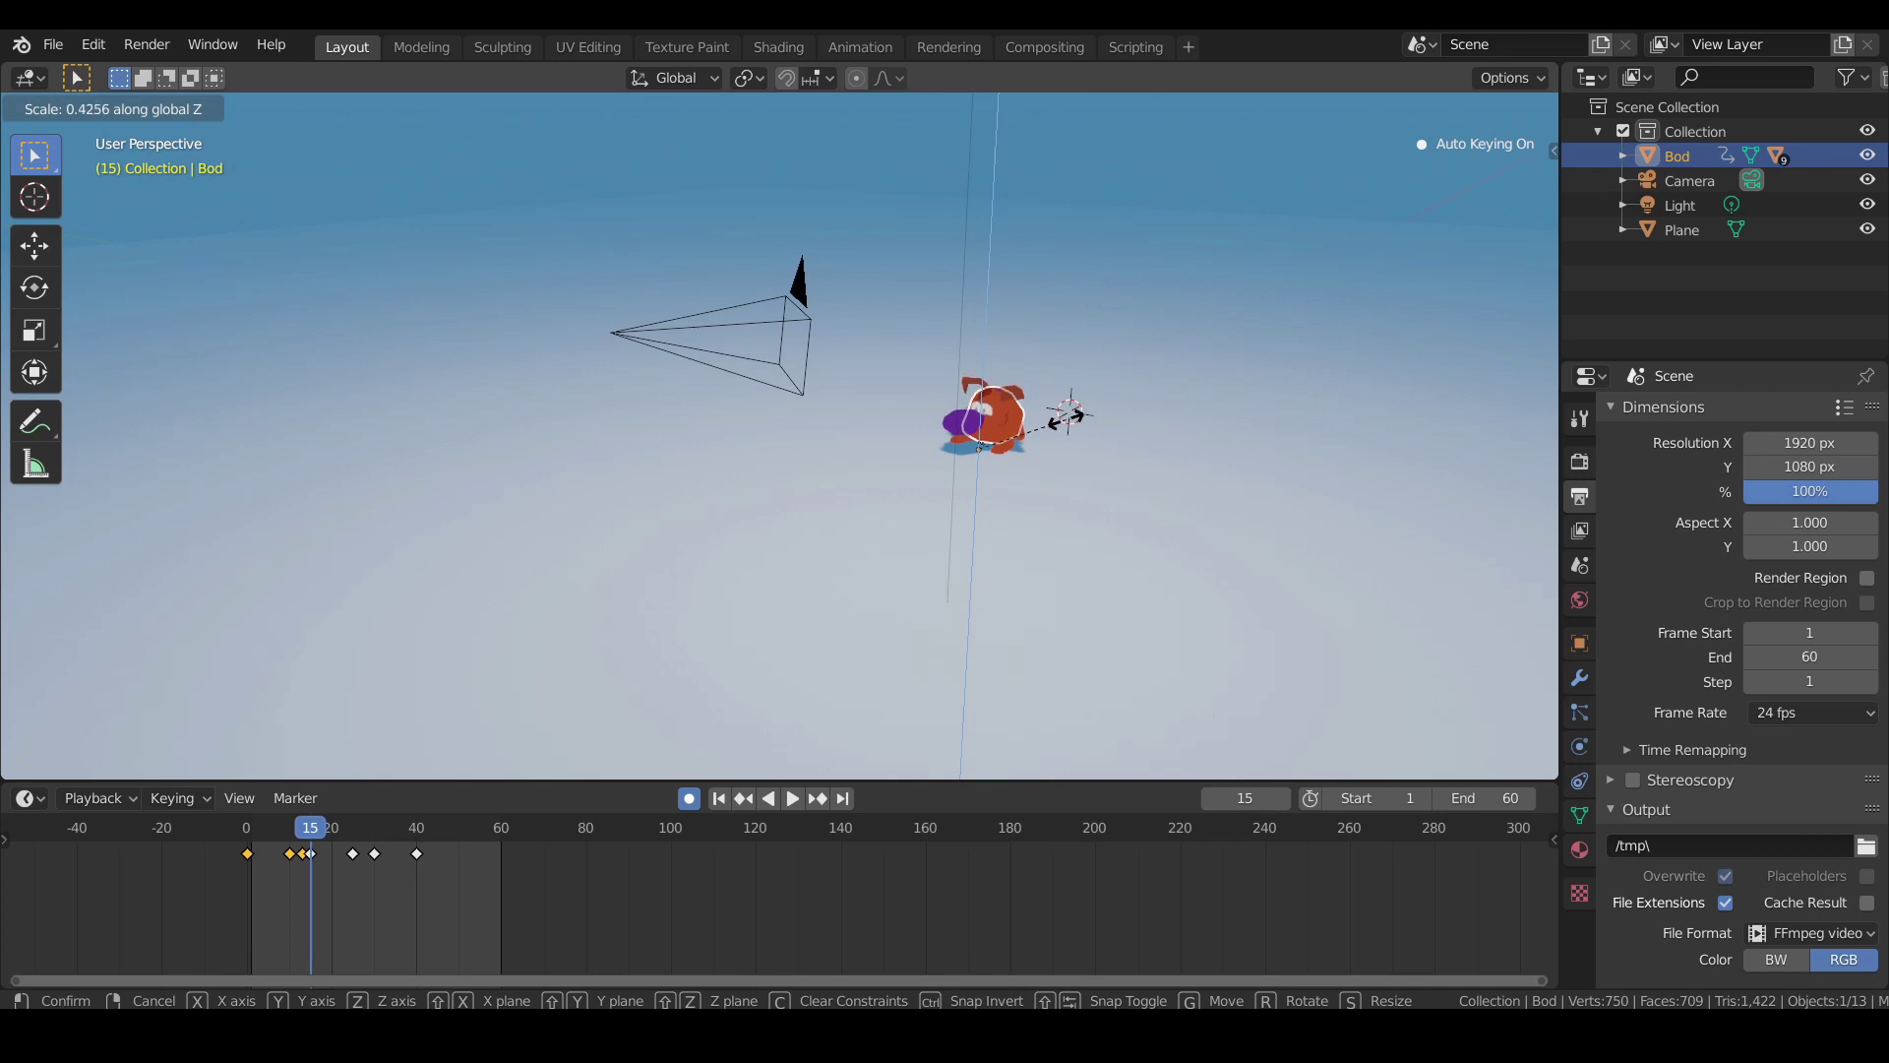
{"action": "left_click", "coordinate": [1038, 433]}
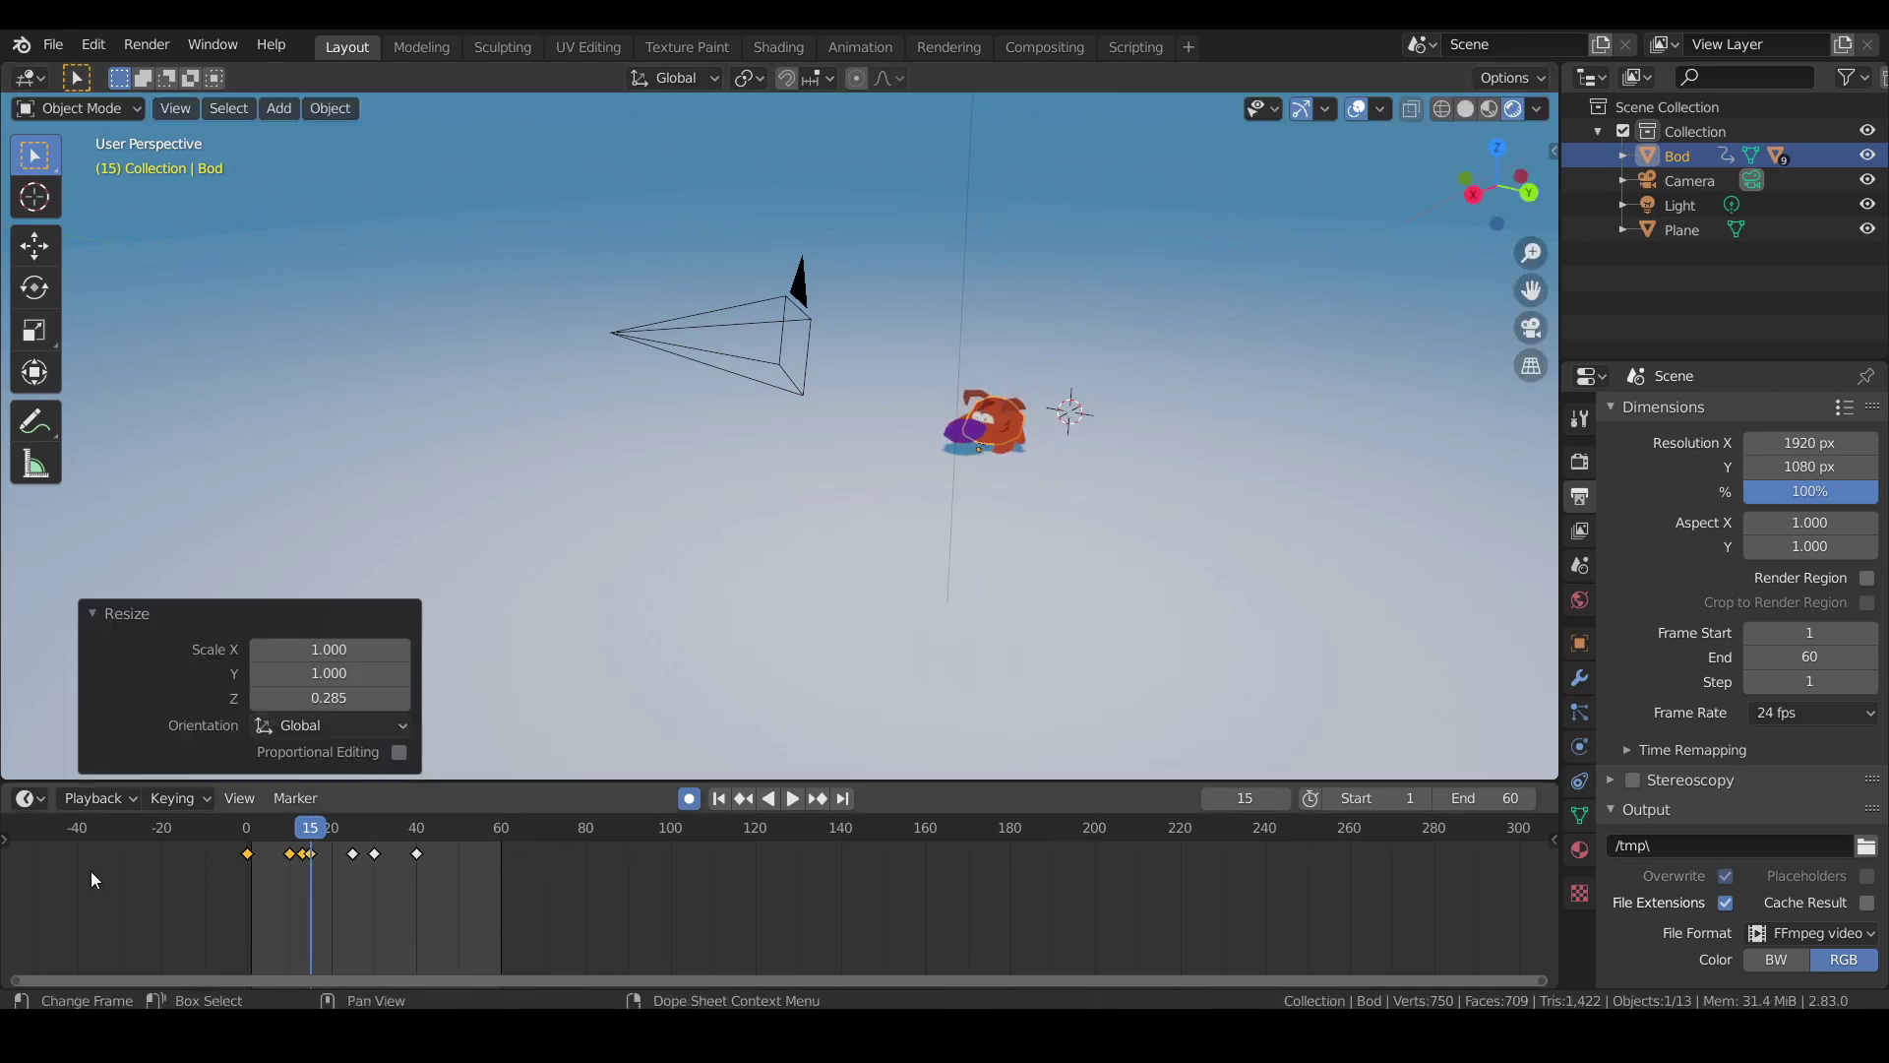
{"action": "key", "text": "shift+Left"}
{"action": "key", "text": "space"}
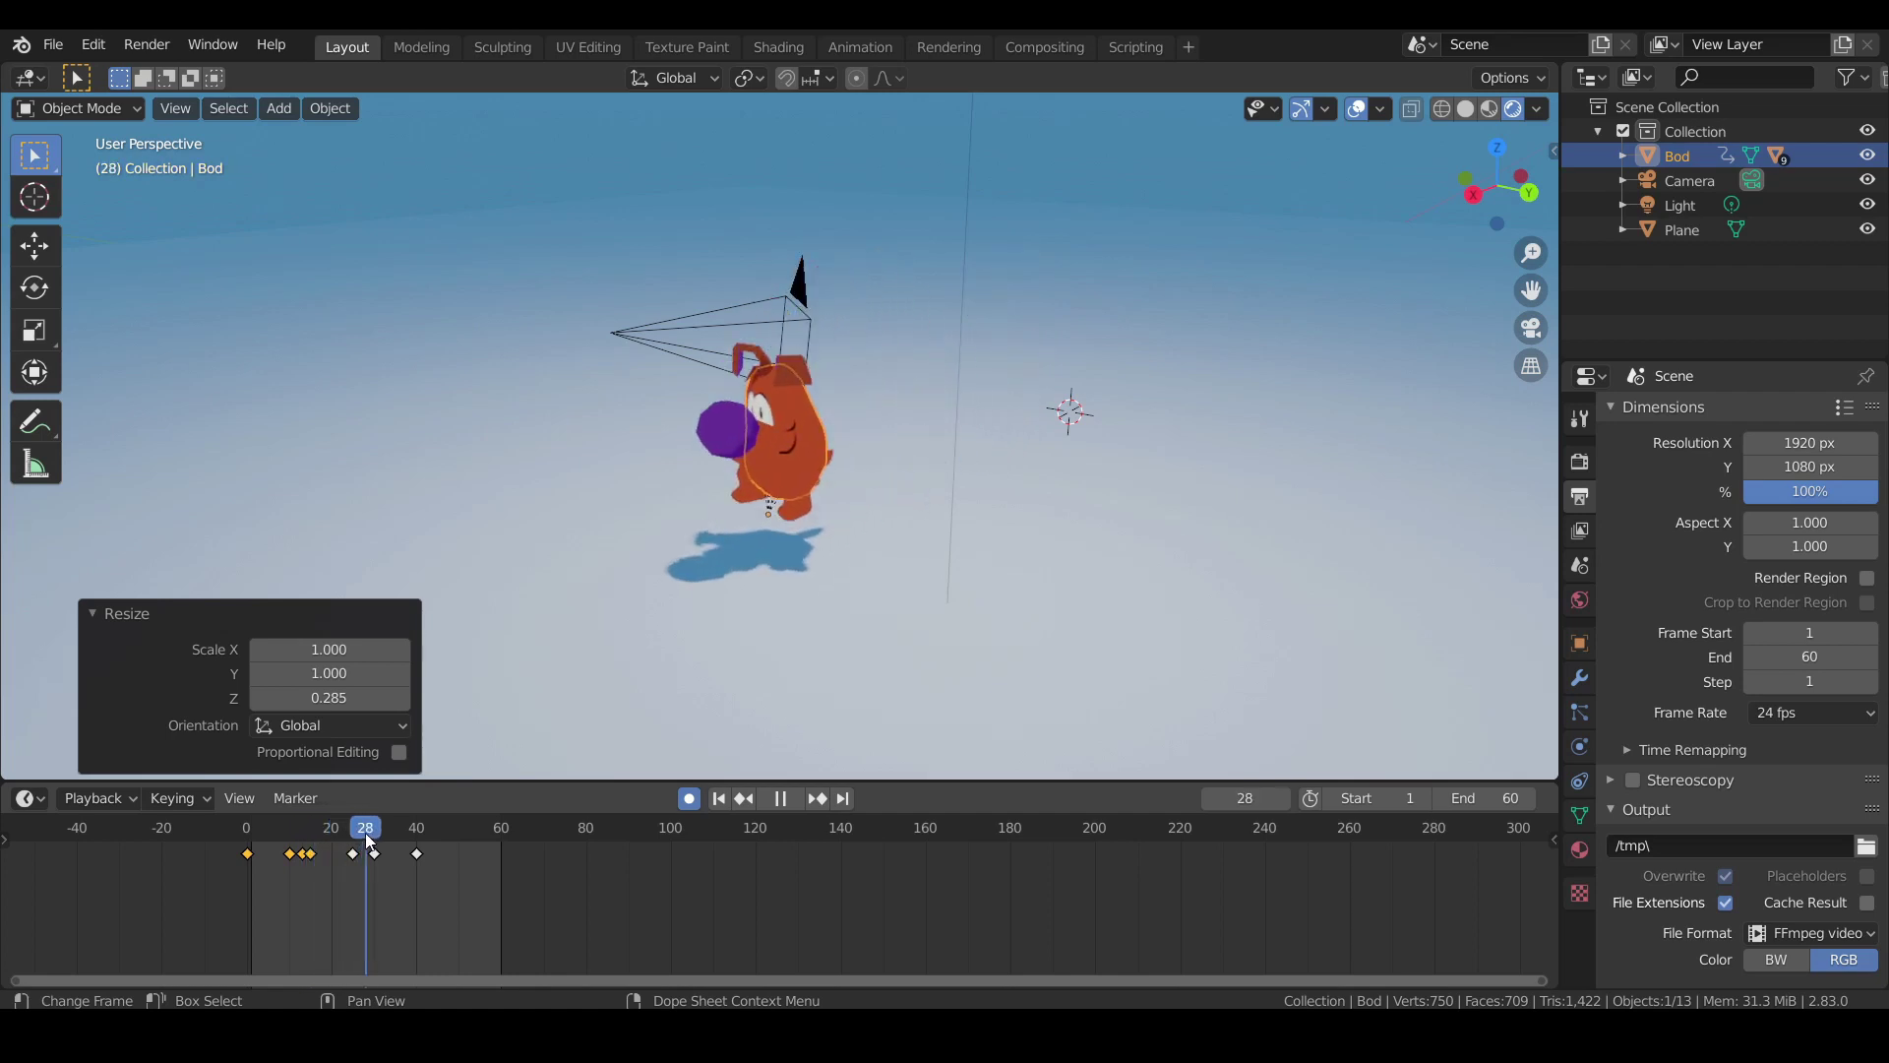
Stretch Bod tall along Z at frame 29.
{"action": "key", "text": "space"}
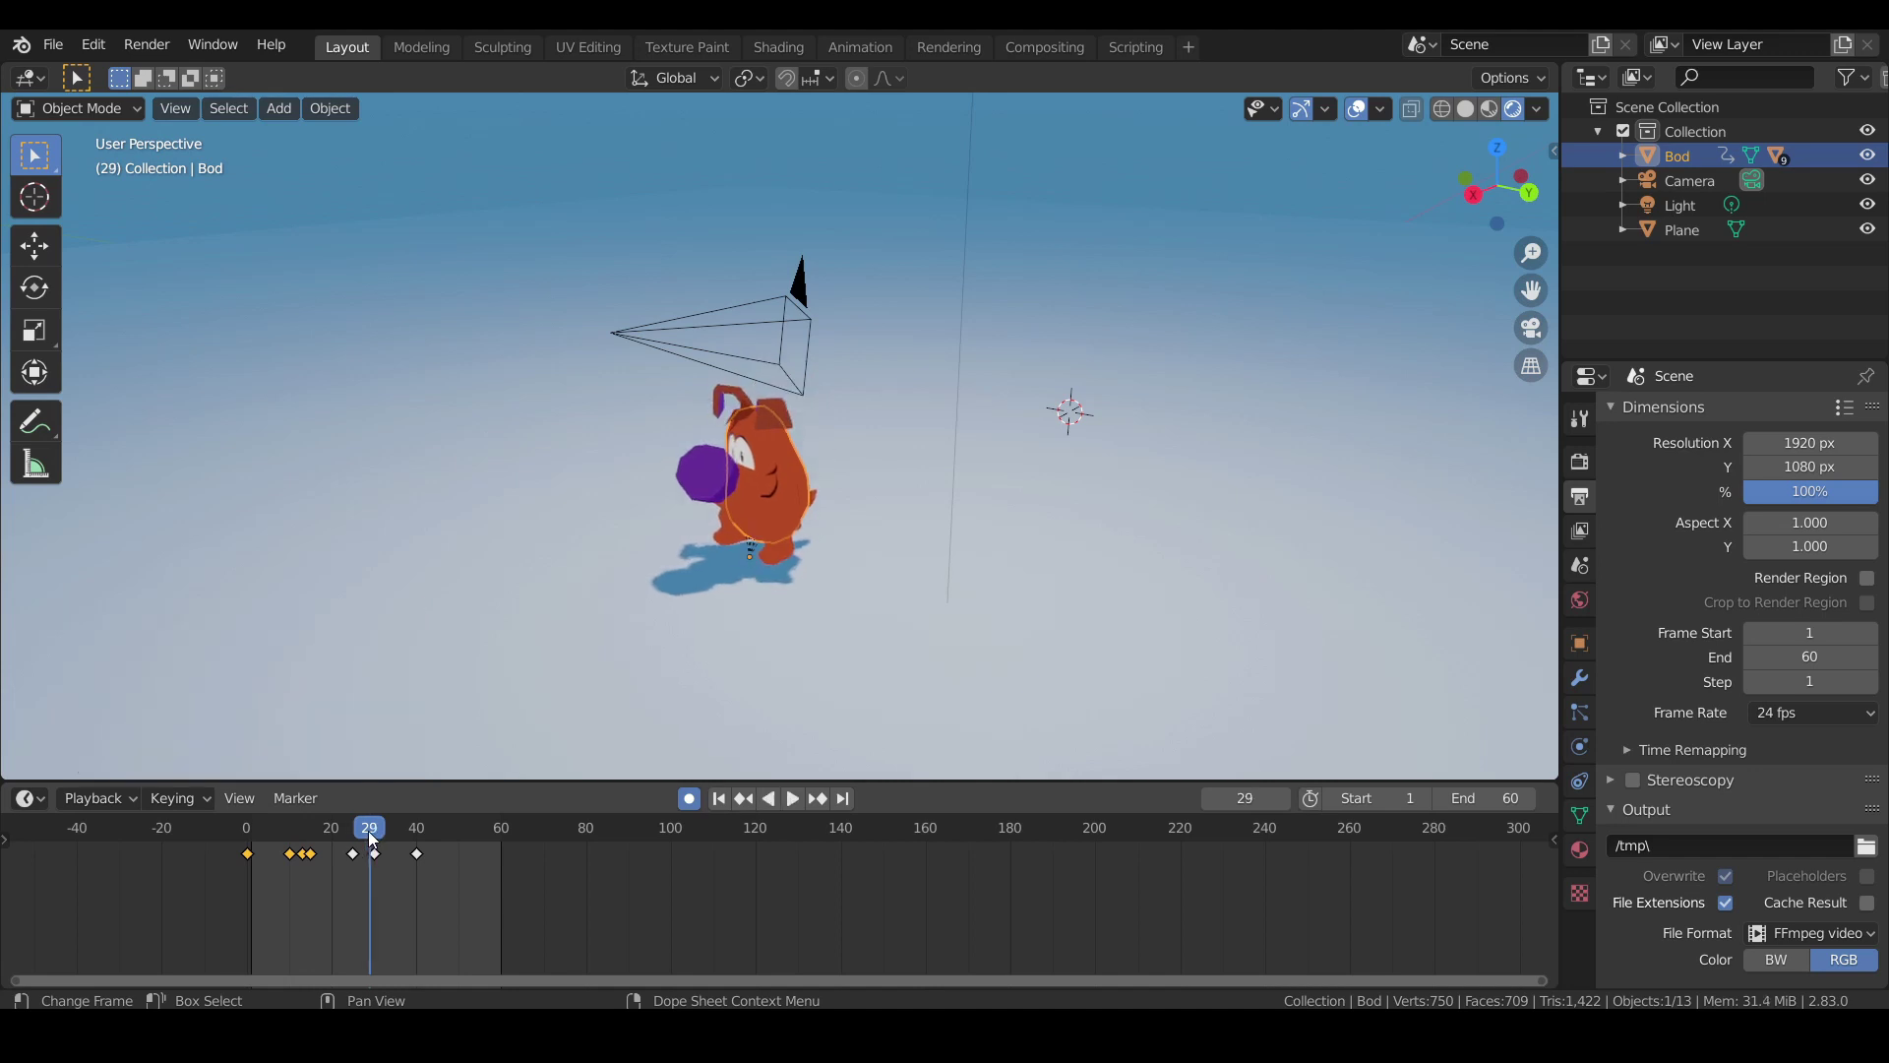
{"action": "key", "text": "s"}
{"action": "key", "text": "z"}
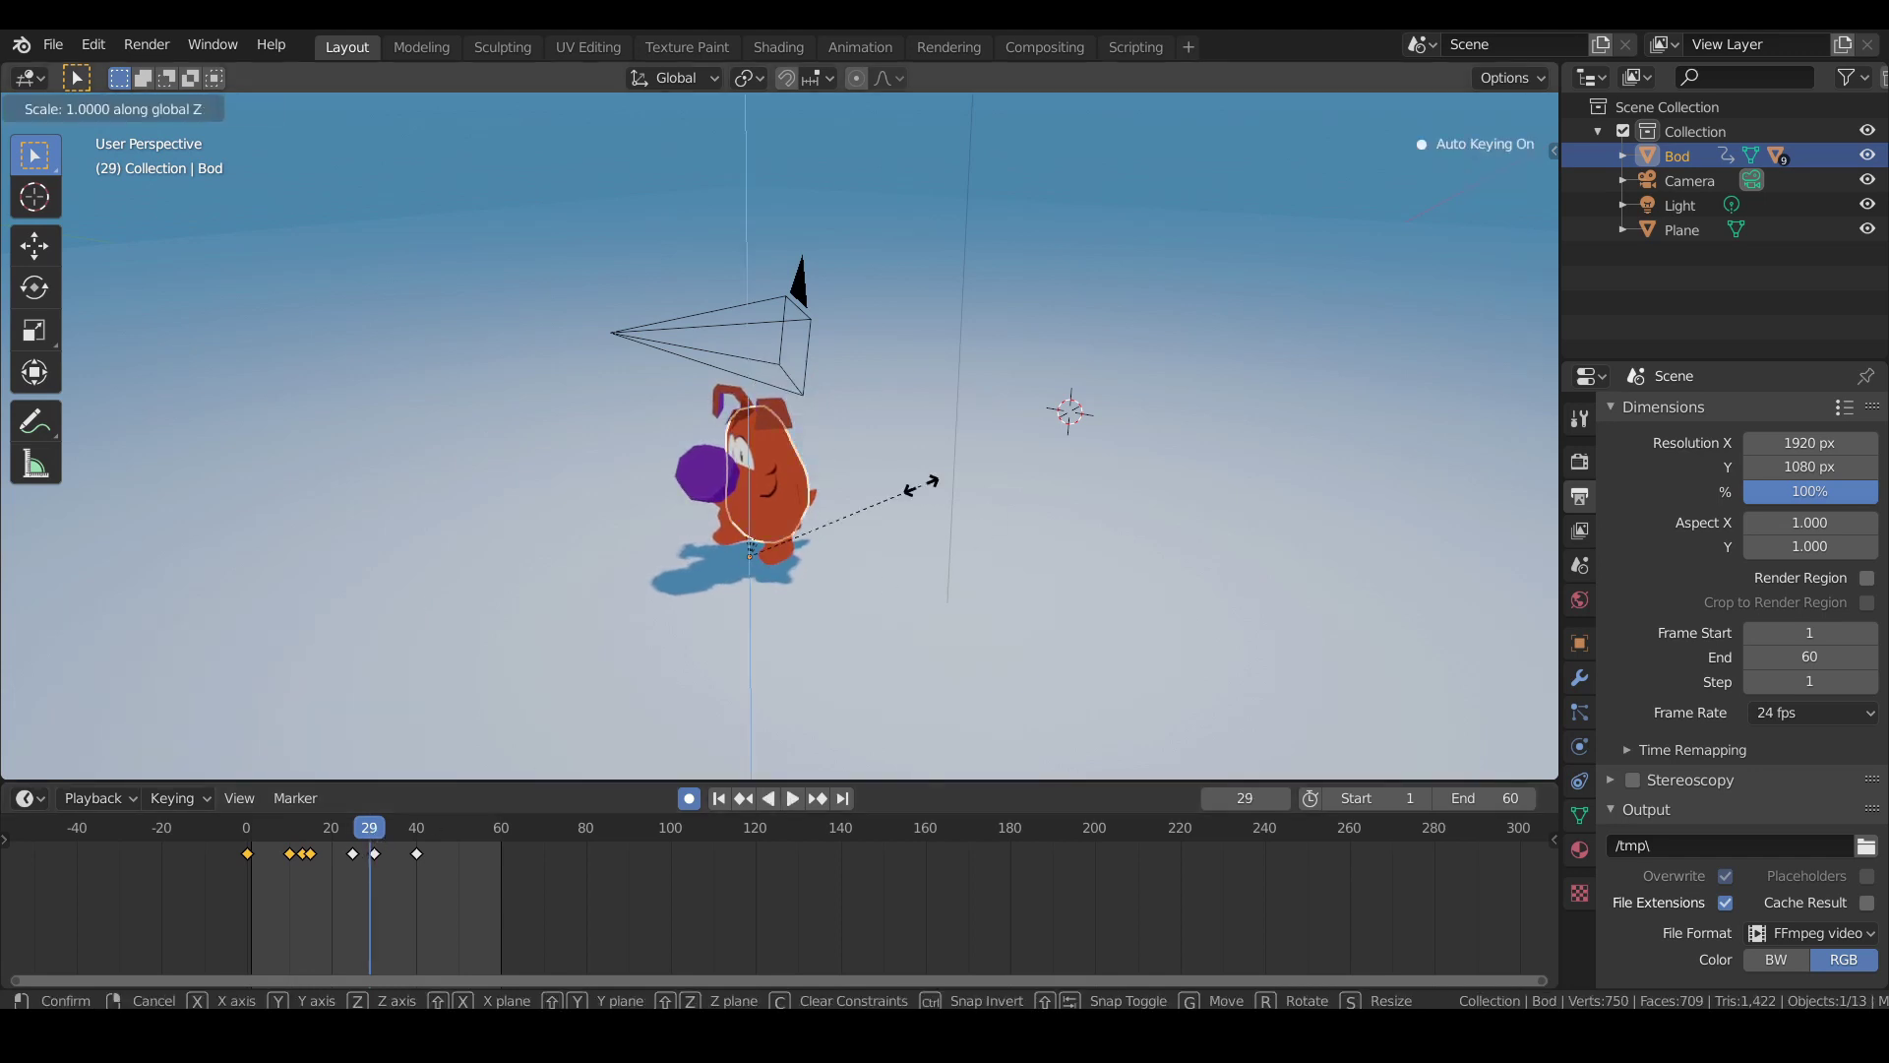
{"action": "left_click", "coordinate": [986, 455]}
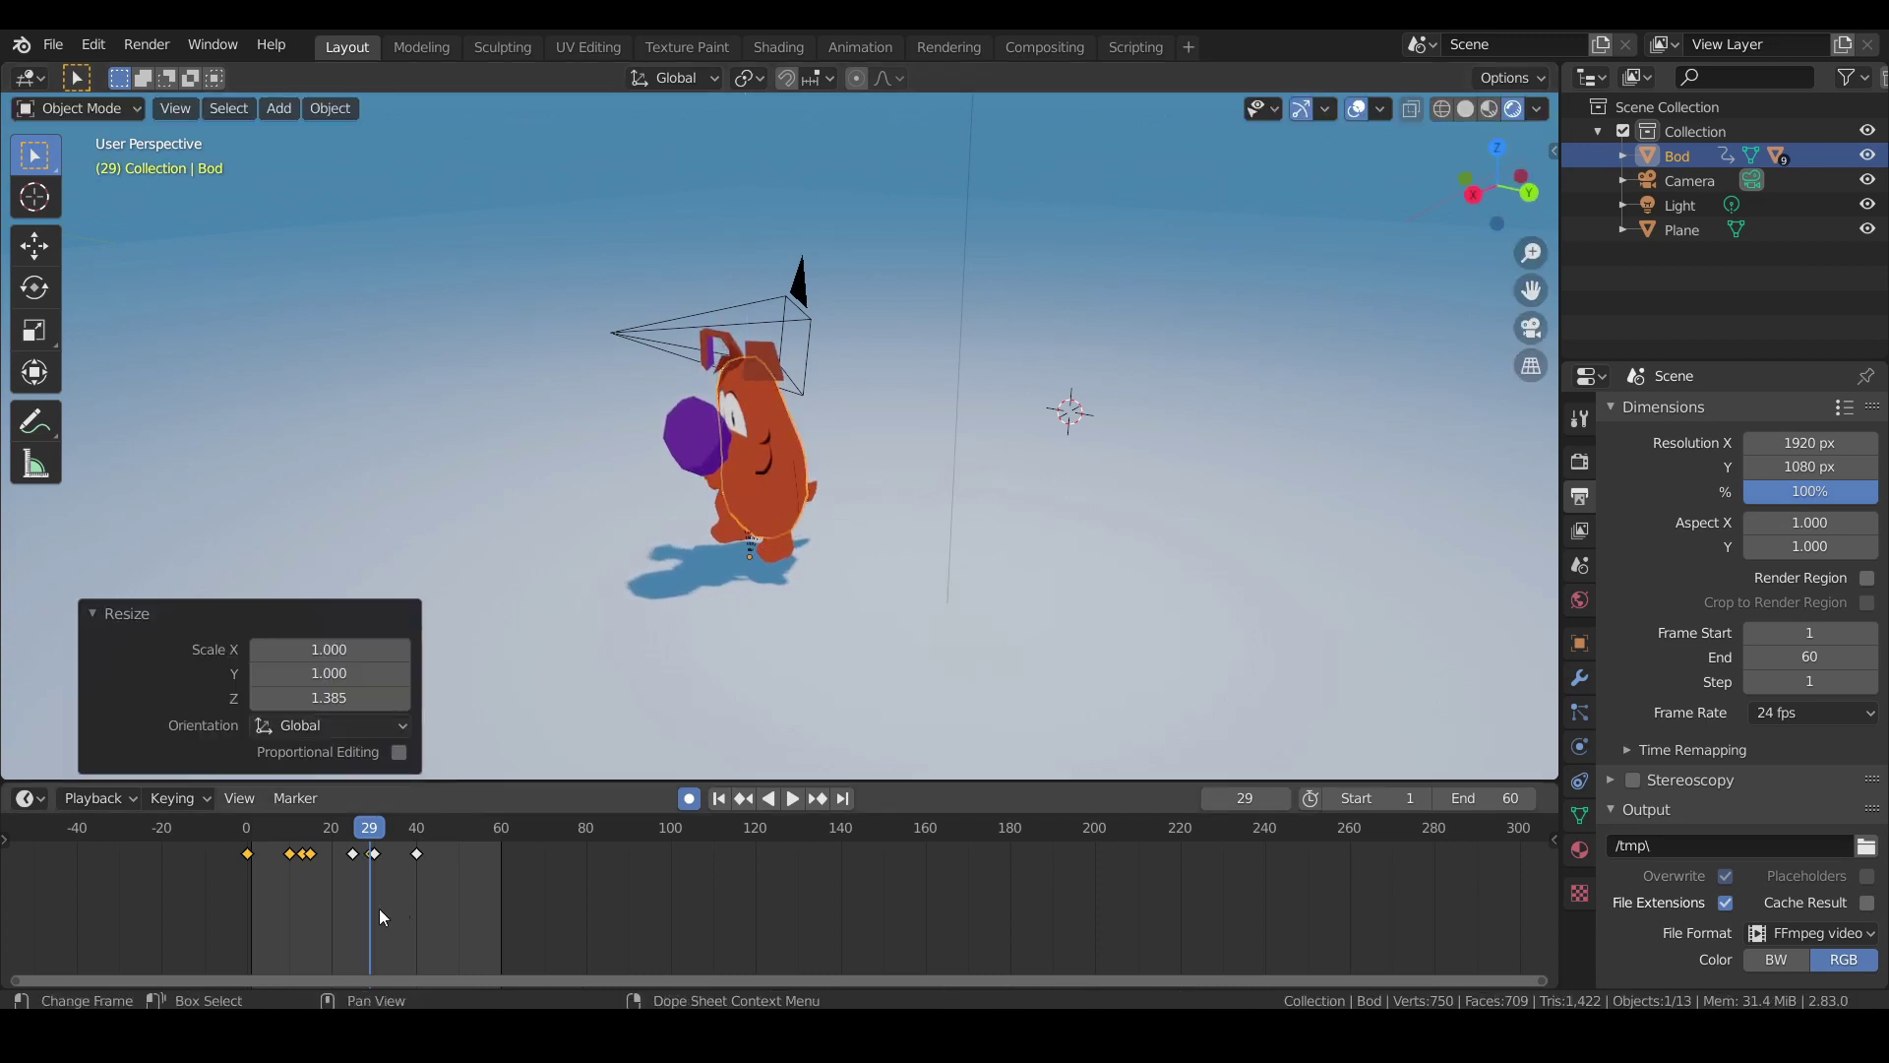
Squash Bod flat along Z at frame 30.
{"action": "left_click", "coordinate": [248, 834]}
{"action": "key", "text": "space"}
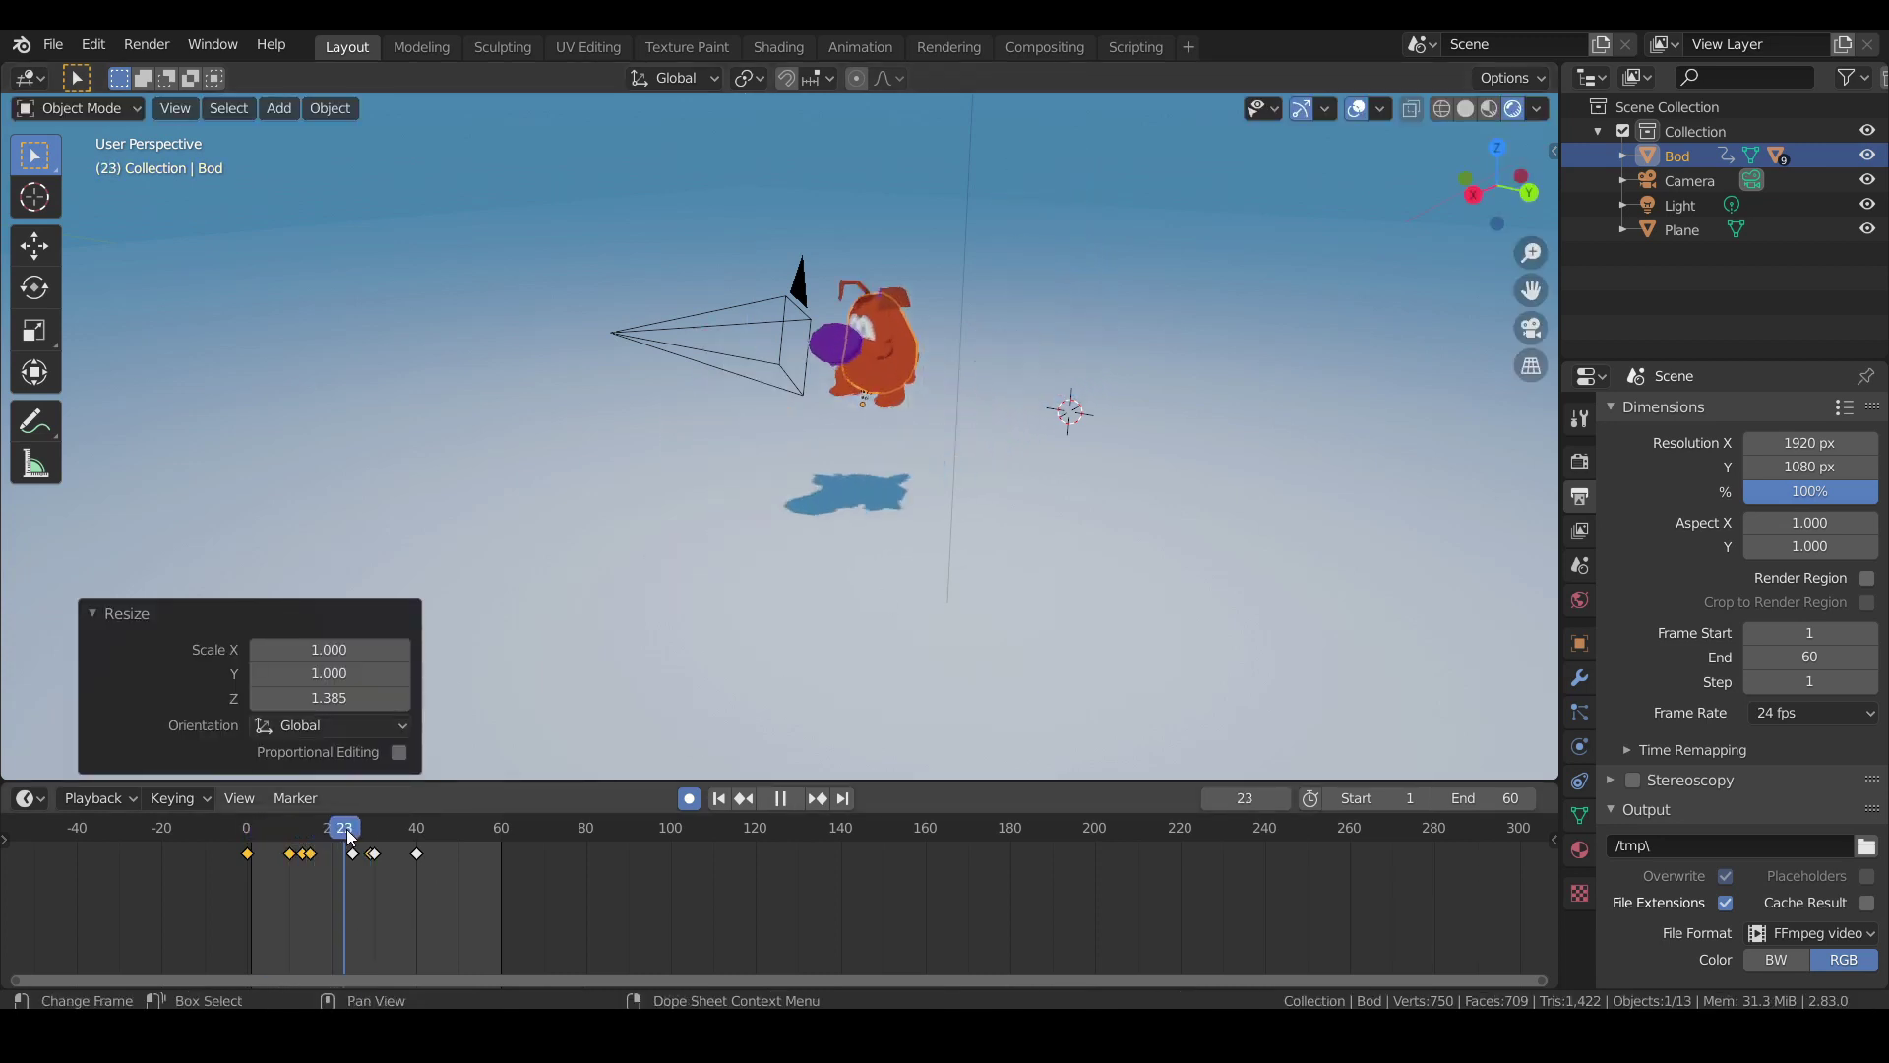
{"action": "left_click_drag", "start_coordinate": [352, 838], "coordinate": [374, 831]}
{"action": "key", "text": "space"}
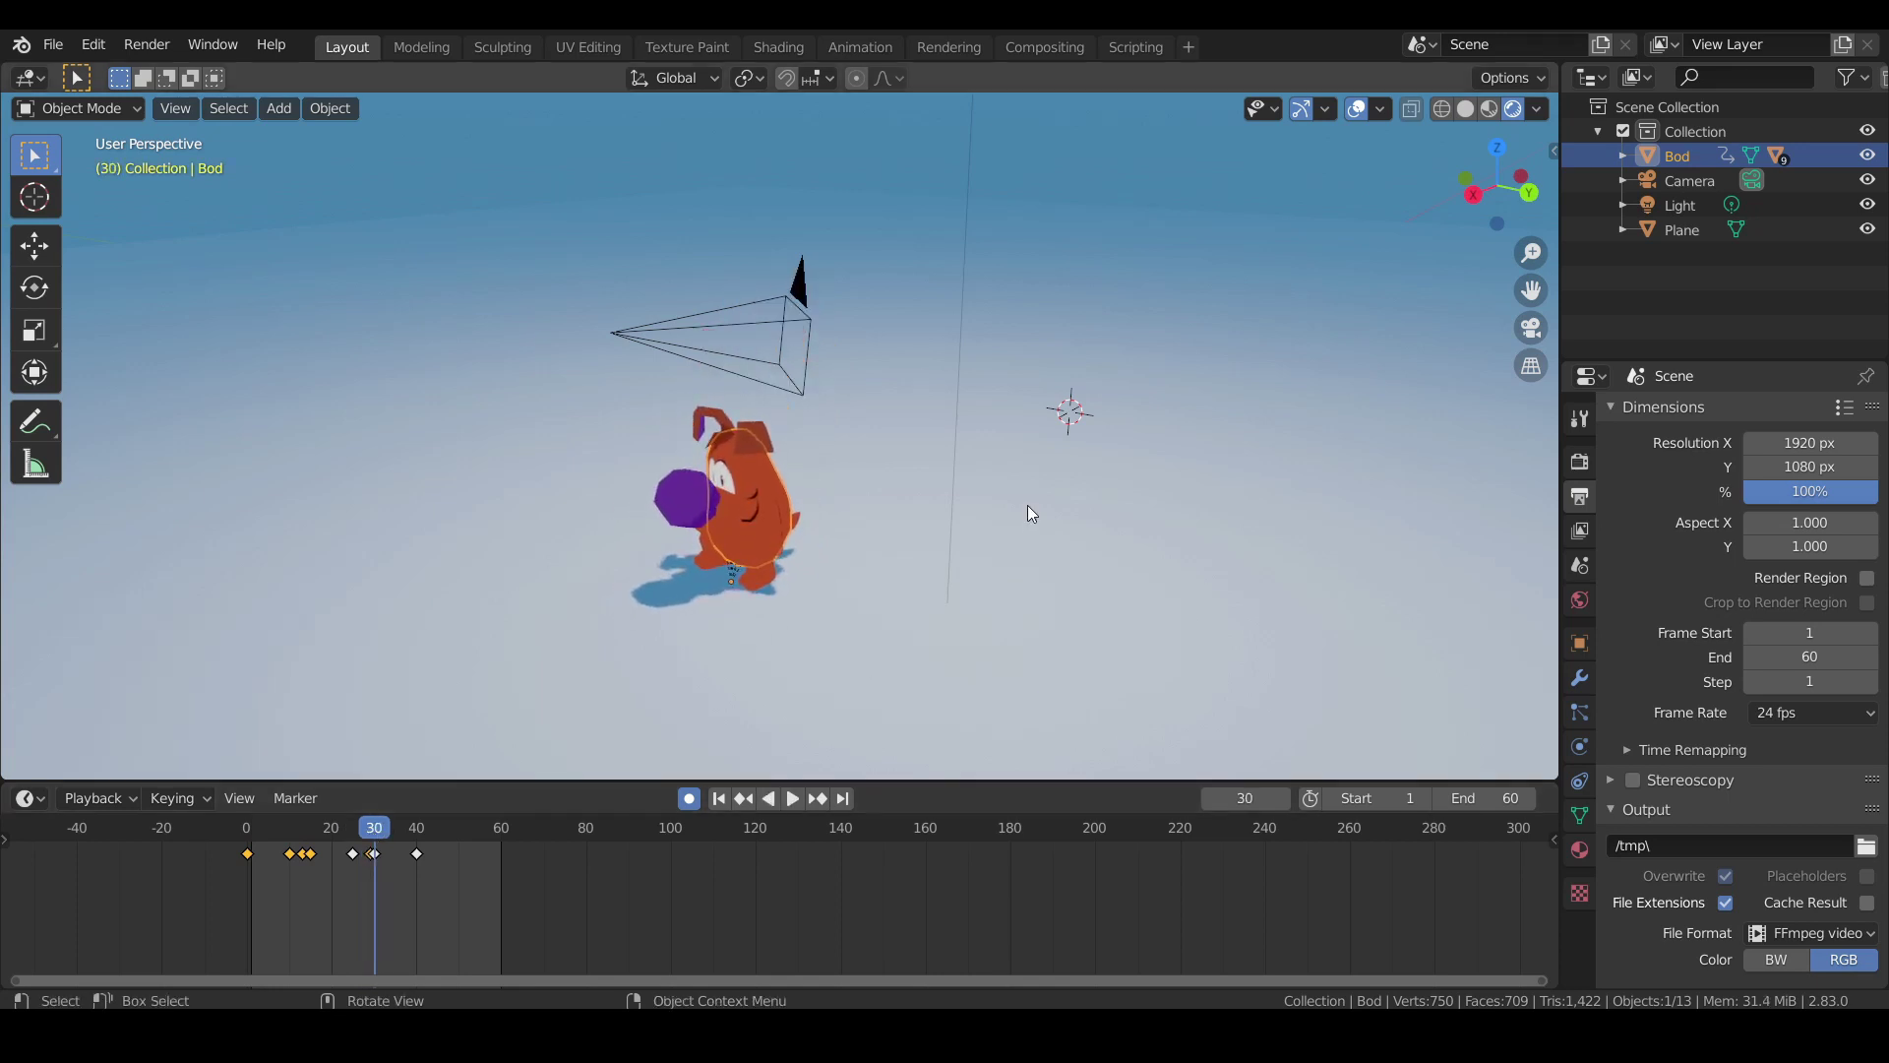
{"action": "key", "text": "s"}
{"action": "key", "text": "z"}
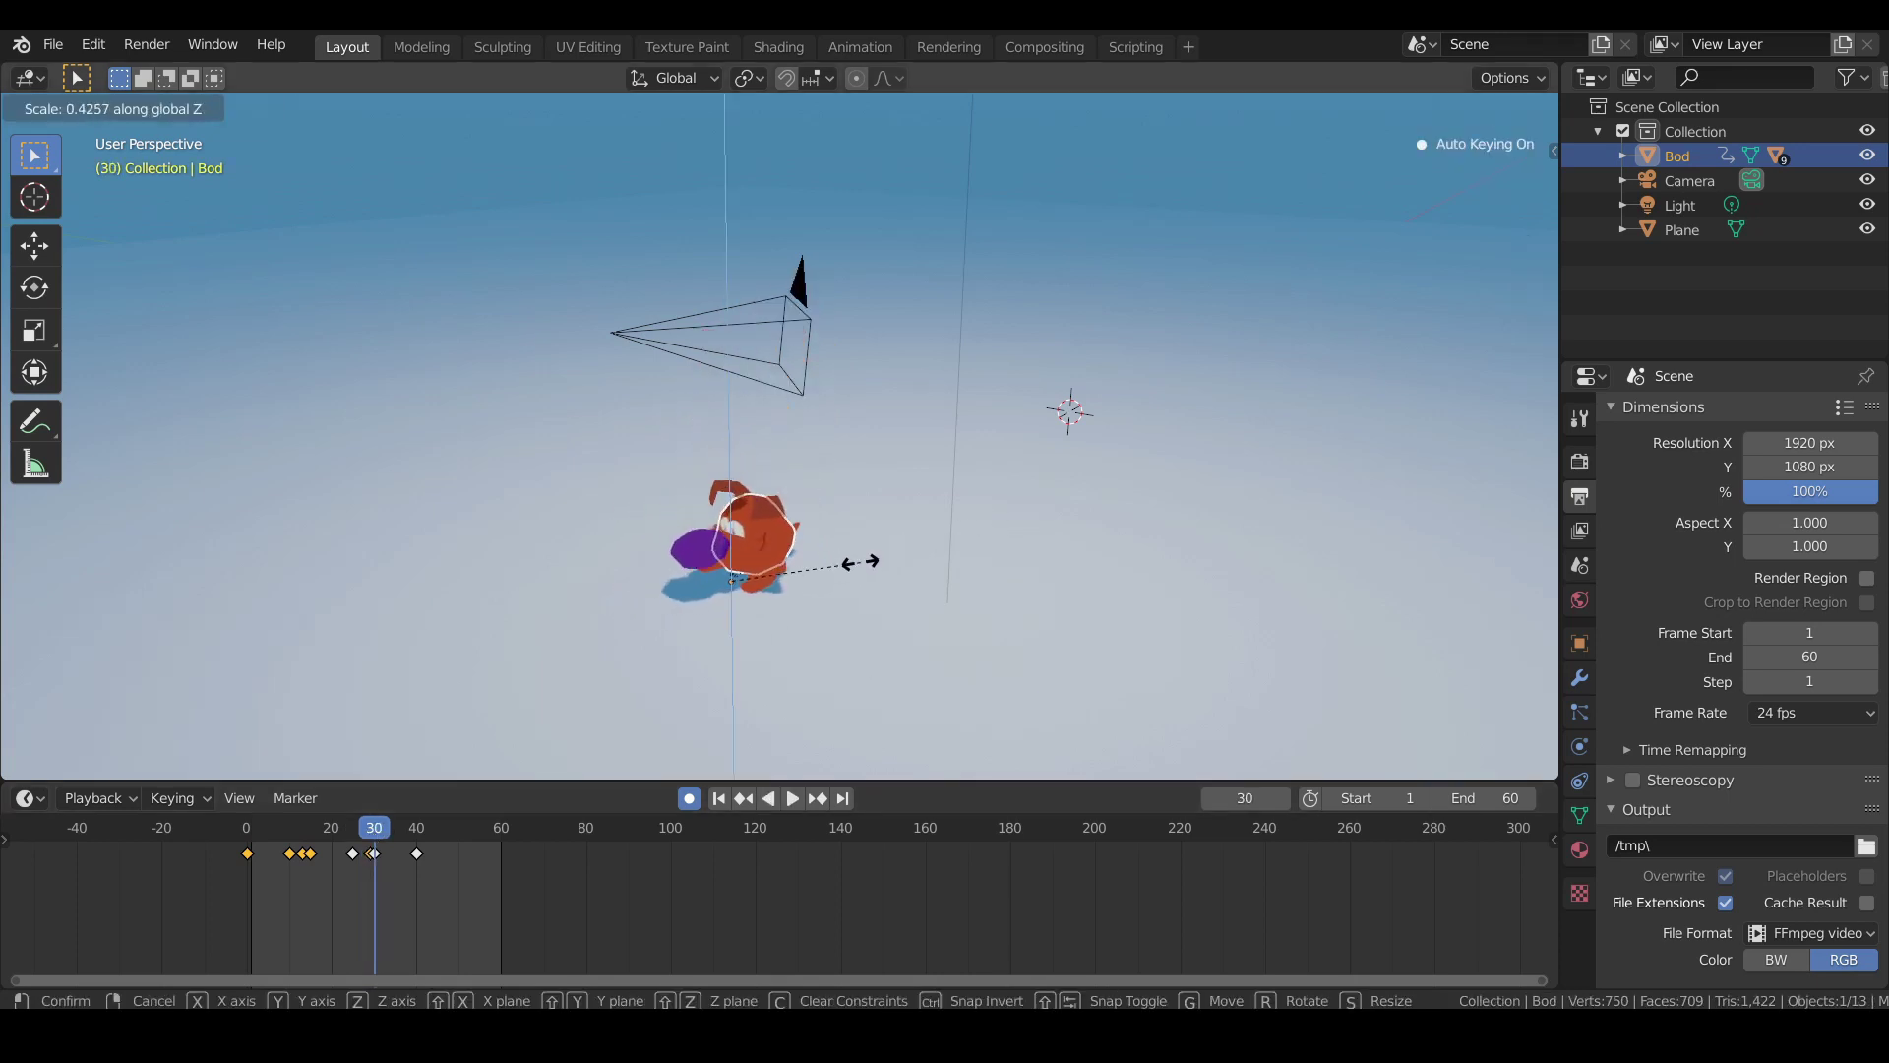
{"action": "left_click", "coordinate": [838, 566]}
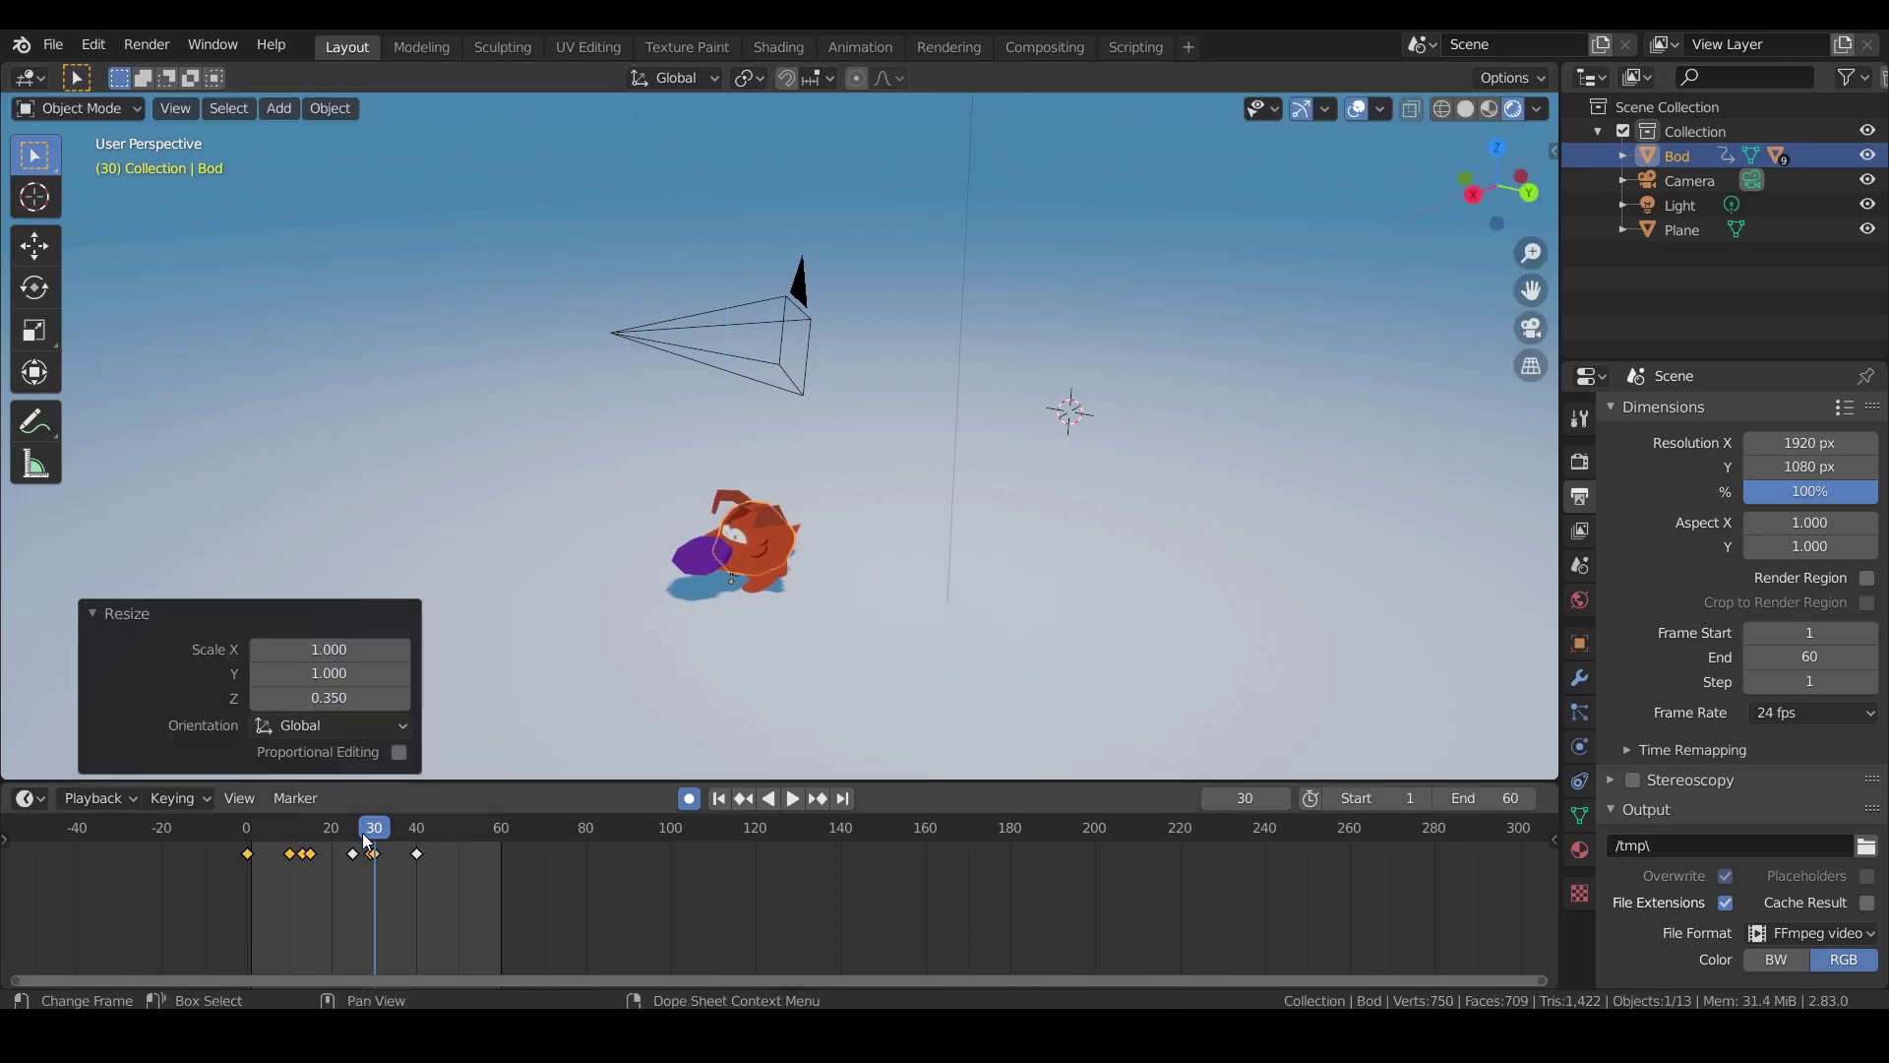
Key Bod near normal height, Z scale 0.952, at frame 33 and review the motion.
{"action": "key", "text": "space"}
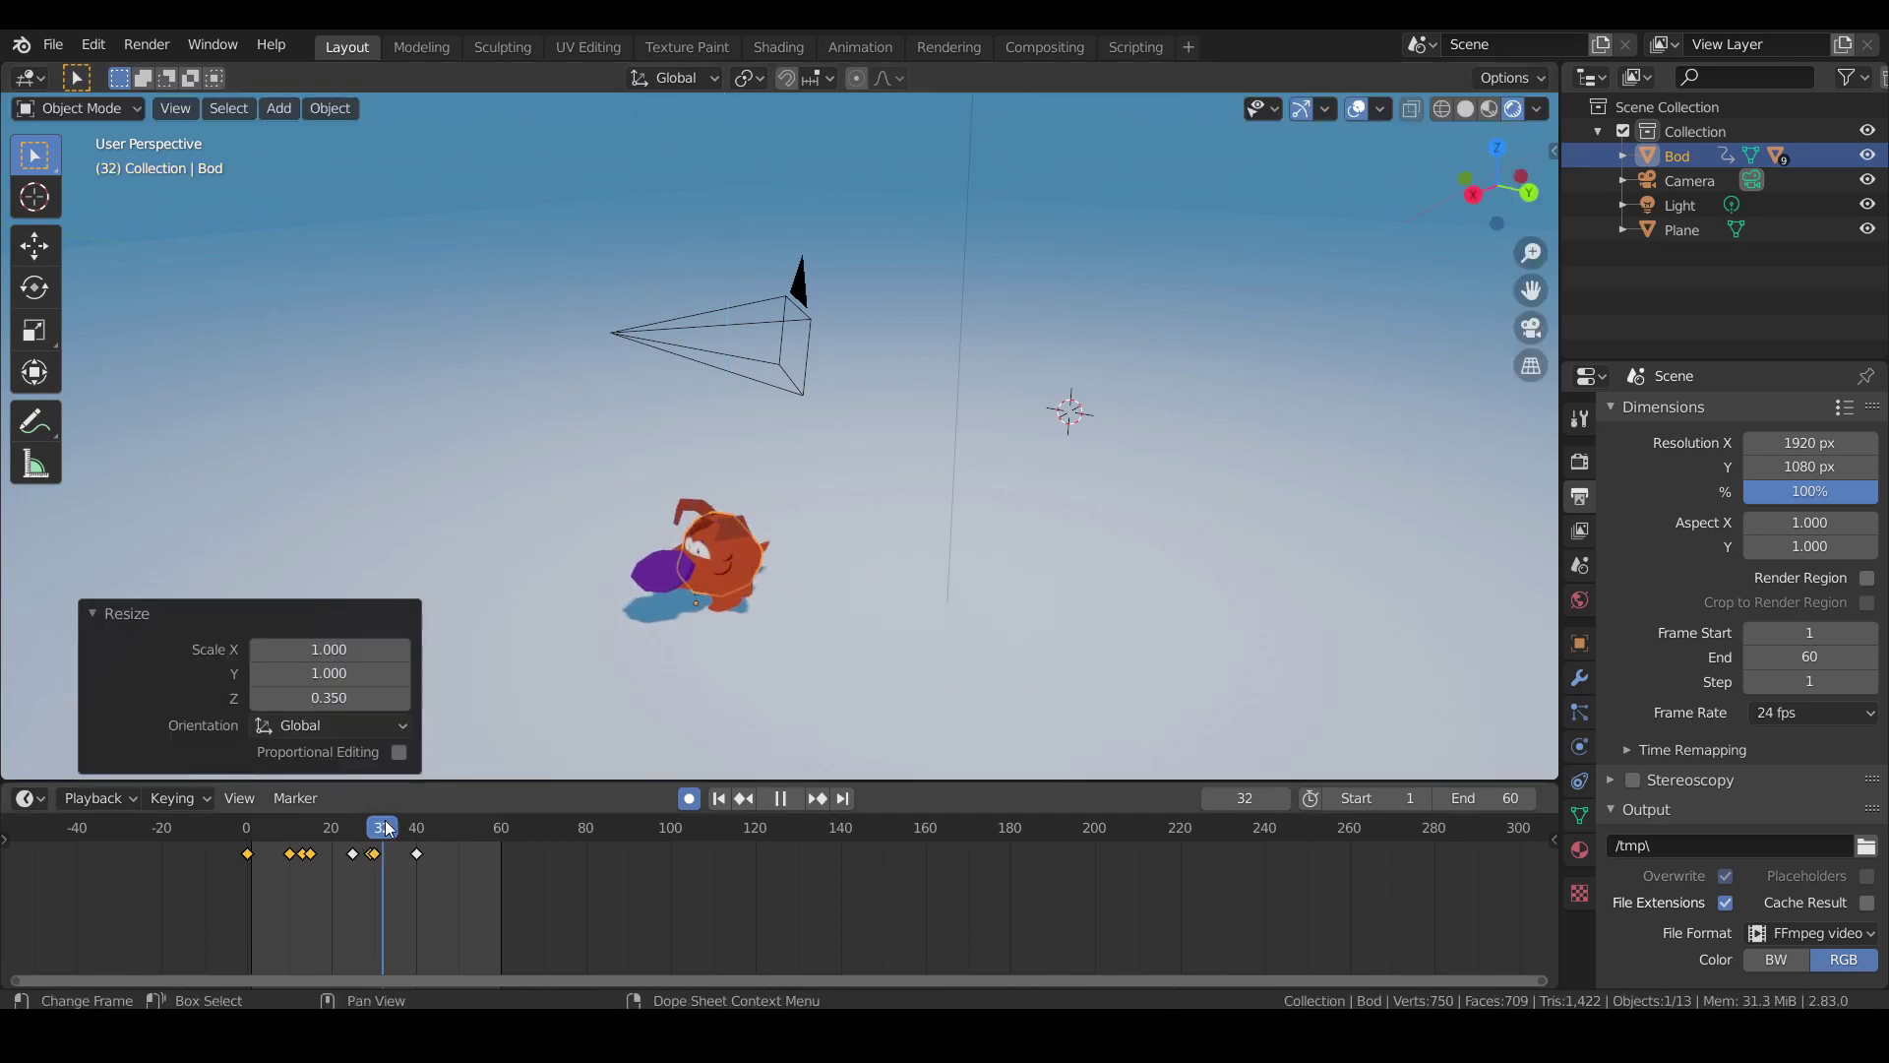
{"action": "key", "text": "space"}
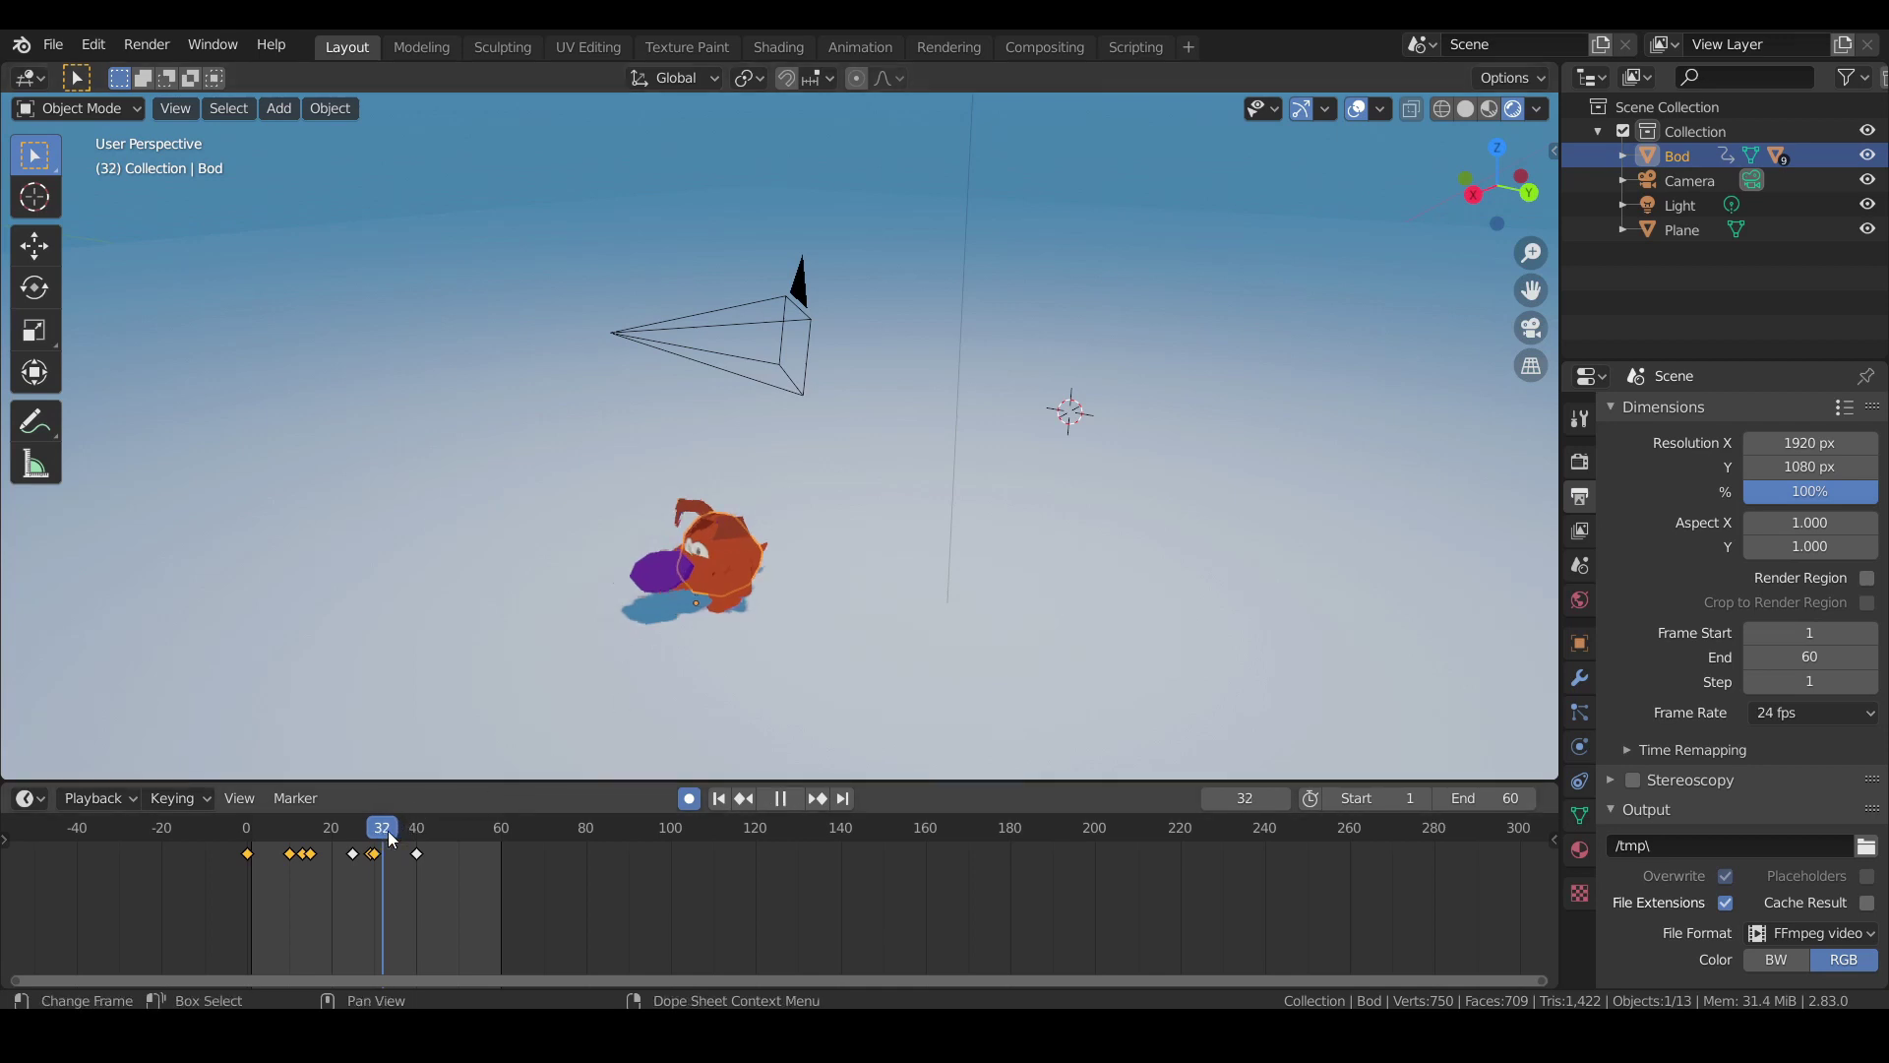
{"action": "key", "text": "s"}
{"action": "key", "text": "z"}
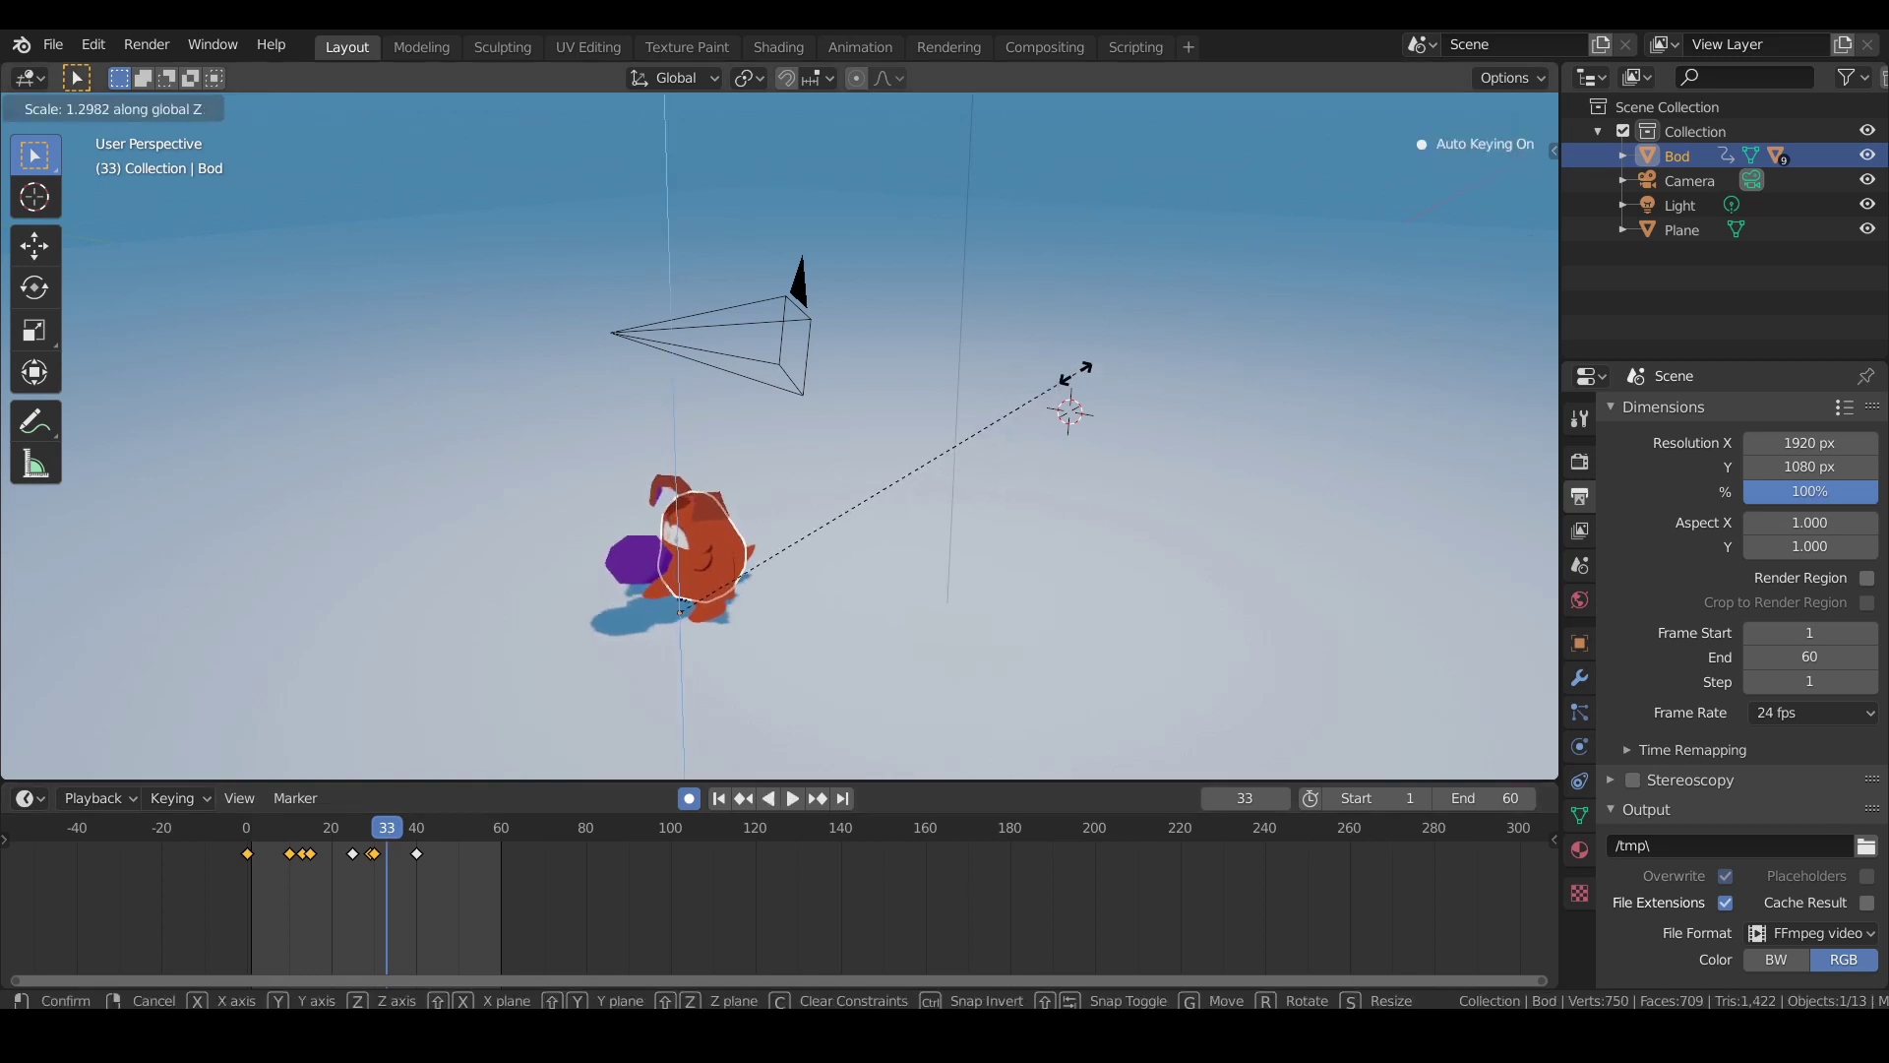
{"action": "left_click", "coordinate": [1219, 250]}
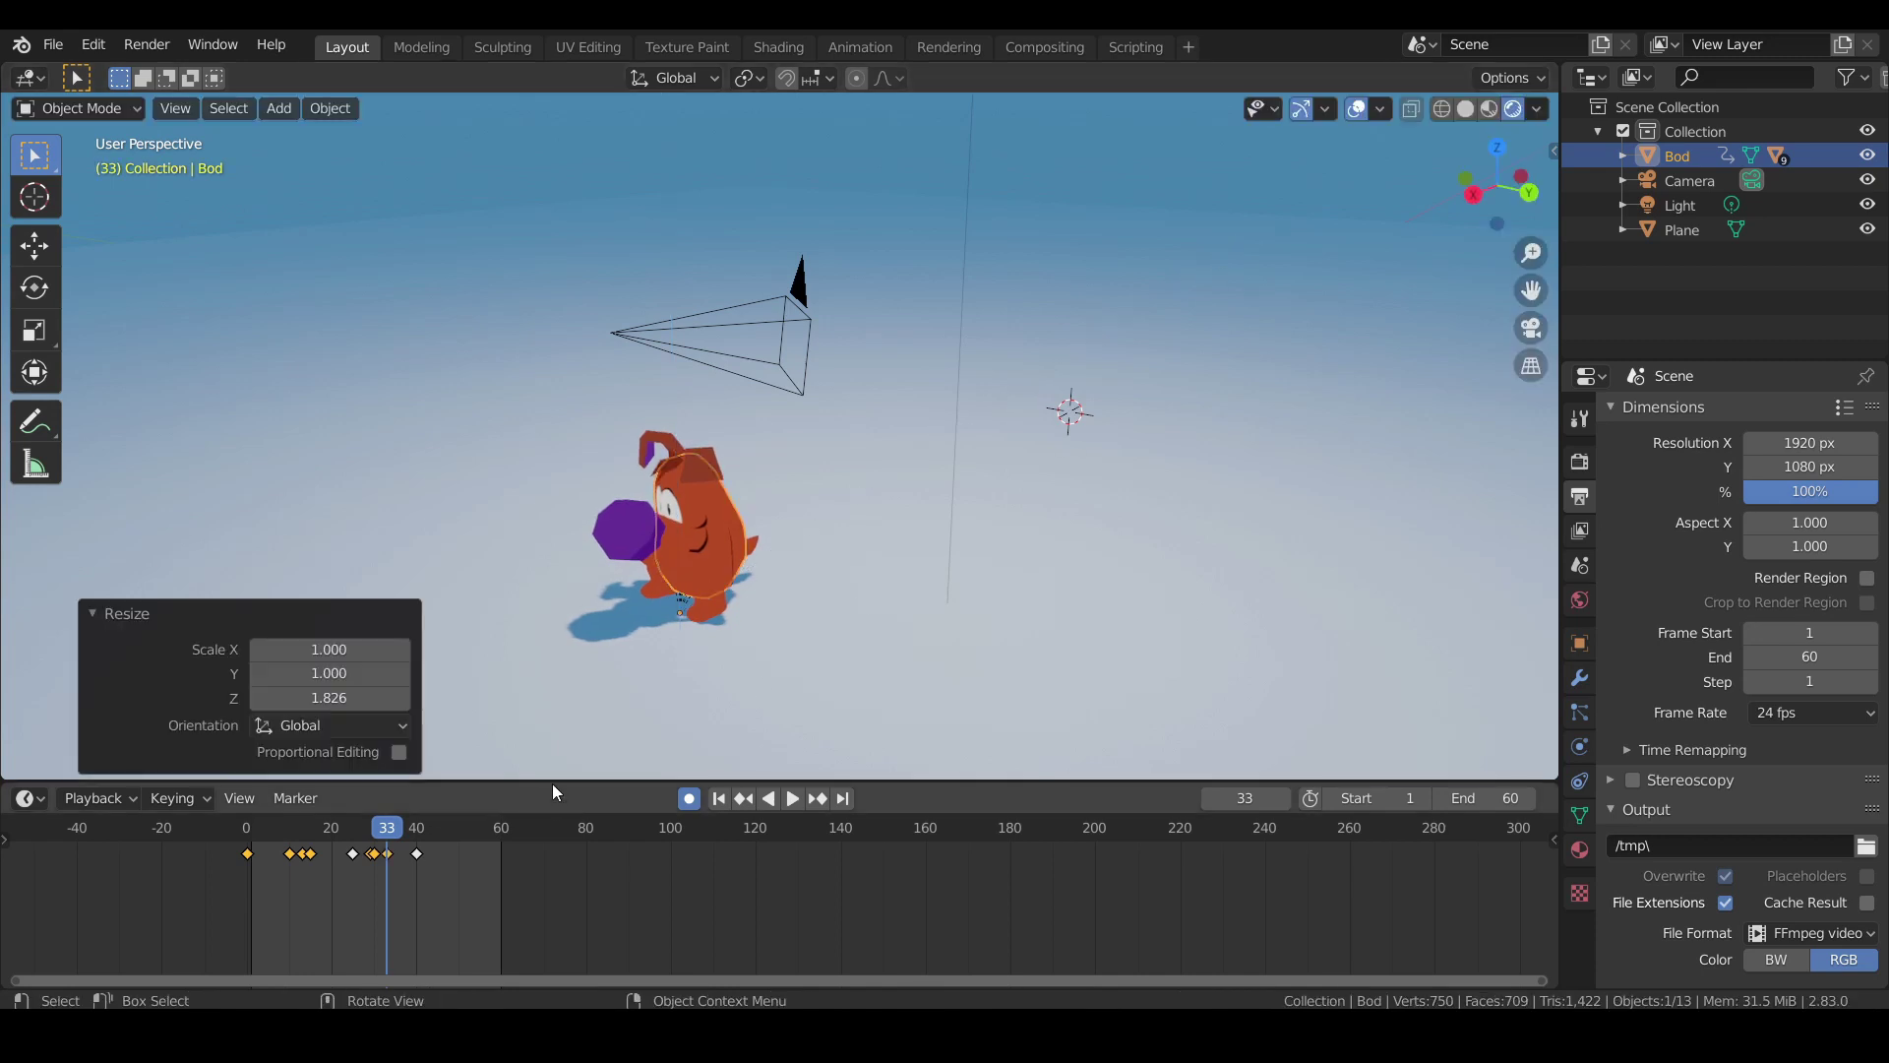
{"action": "key", "text": "s"}
{"action": "key", "text": "z"}
{"action": "left_click", "coordinate": [1043, 386]}
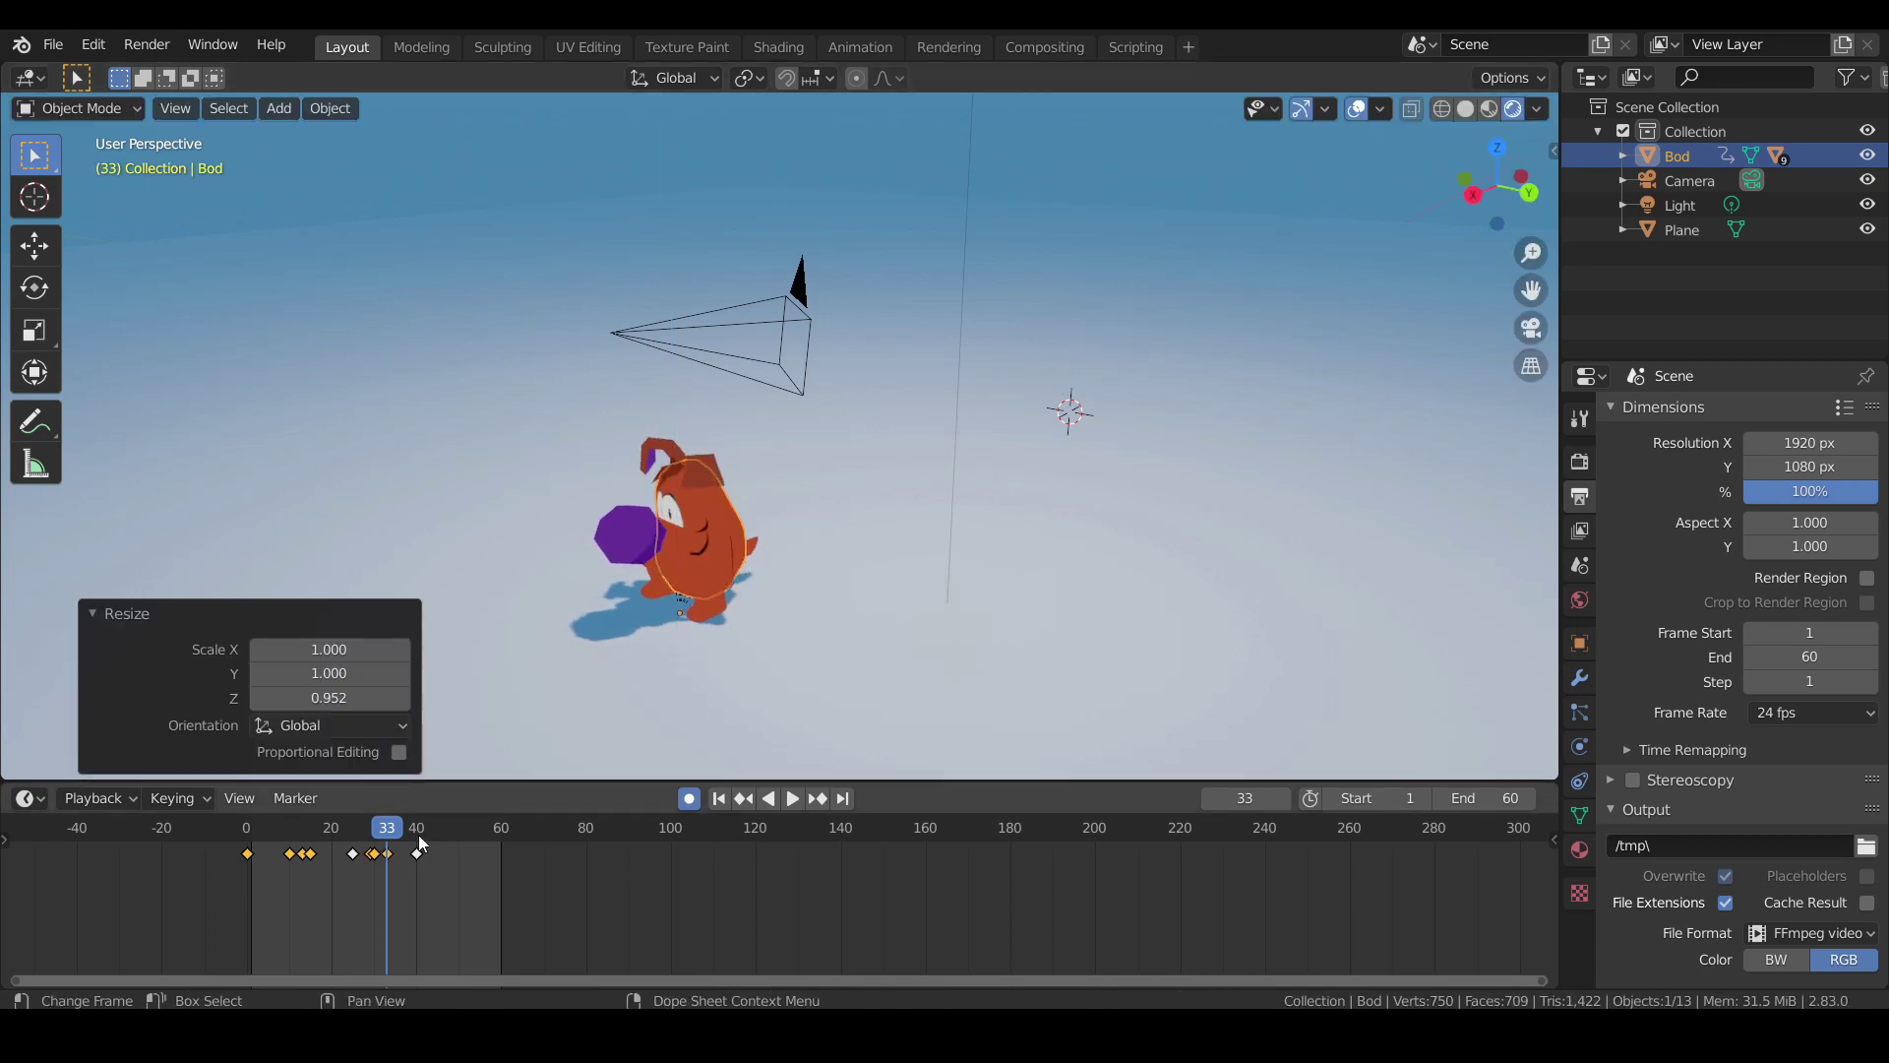
{"action": "left_click_drag", "start_coordinate": [392, 831], "coordinate": [428, 831]}
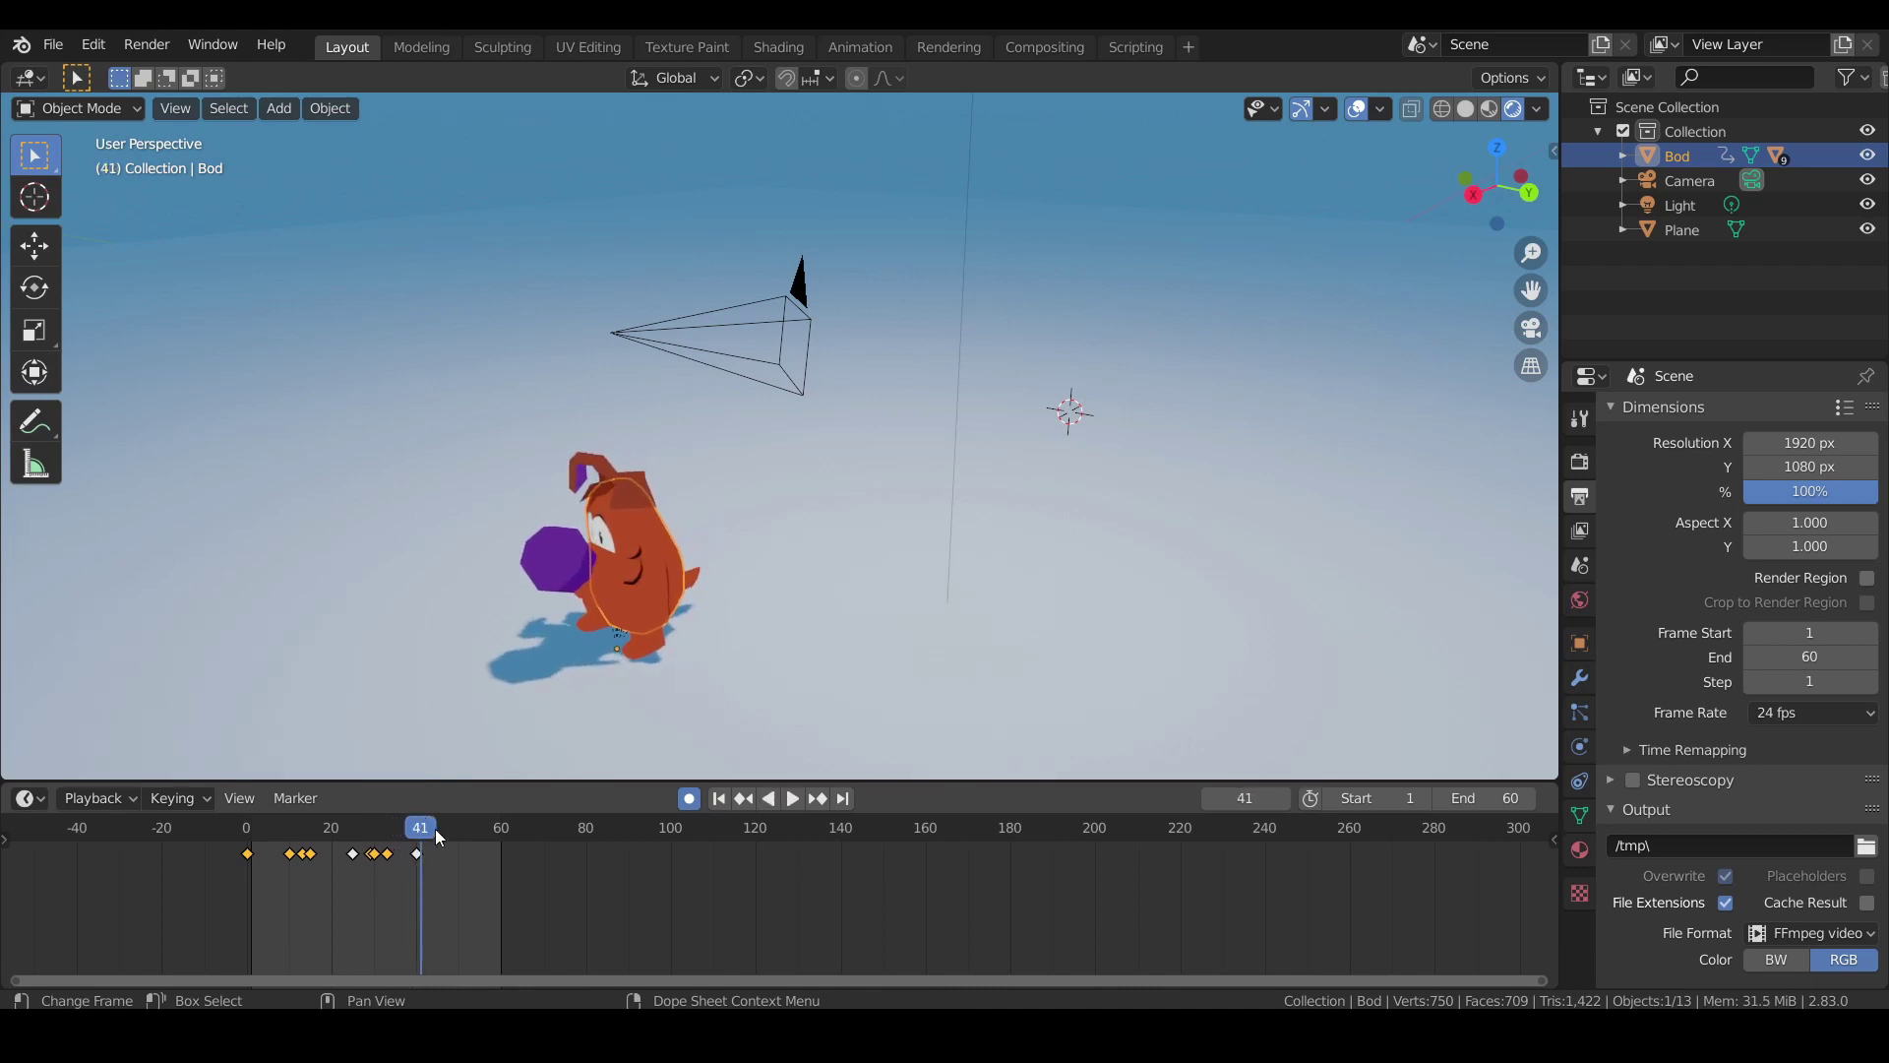
{"action": "key", "text": "space"}
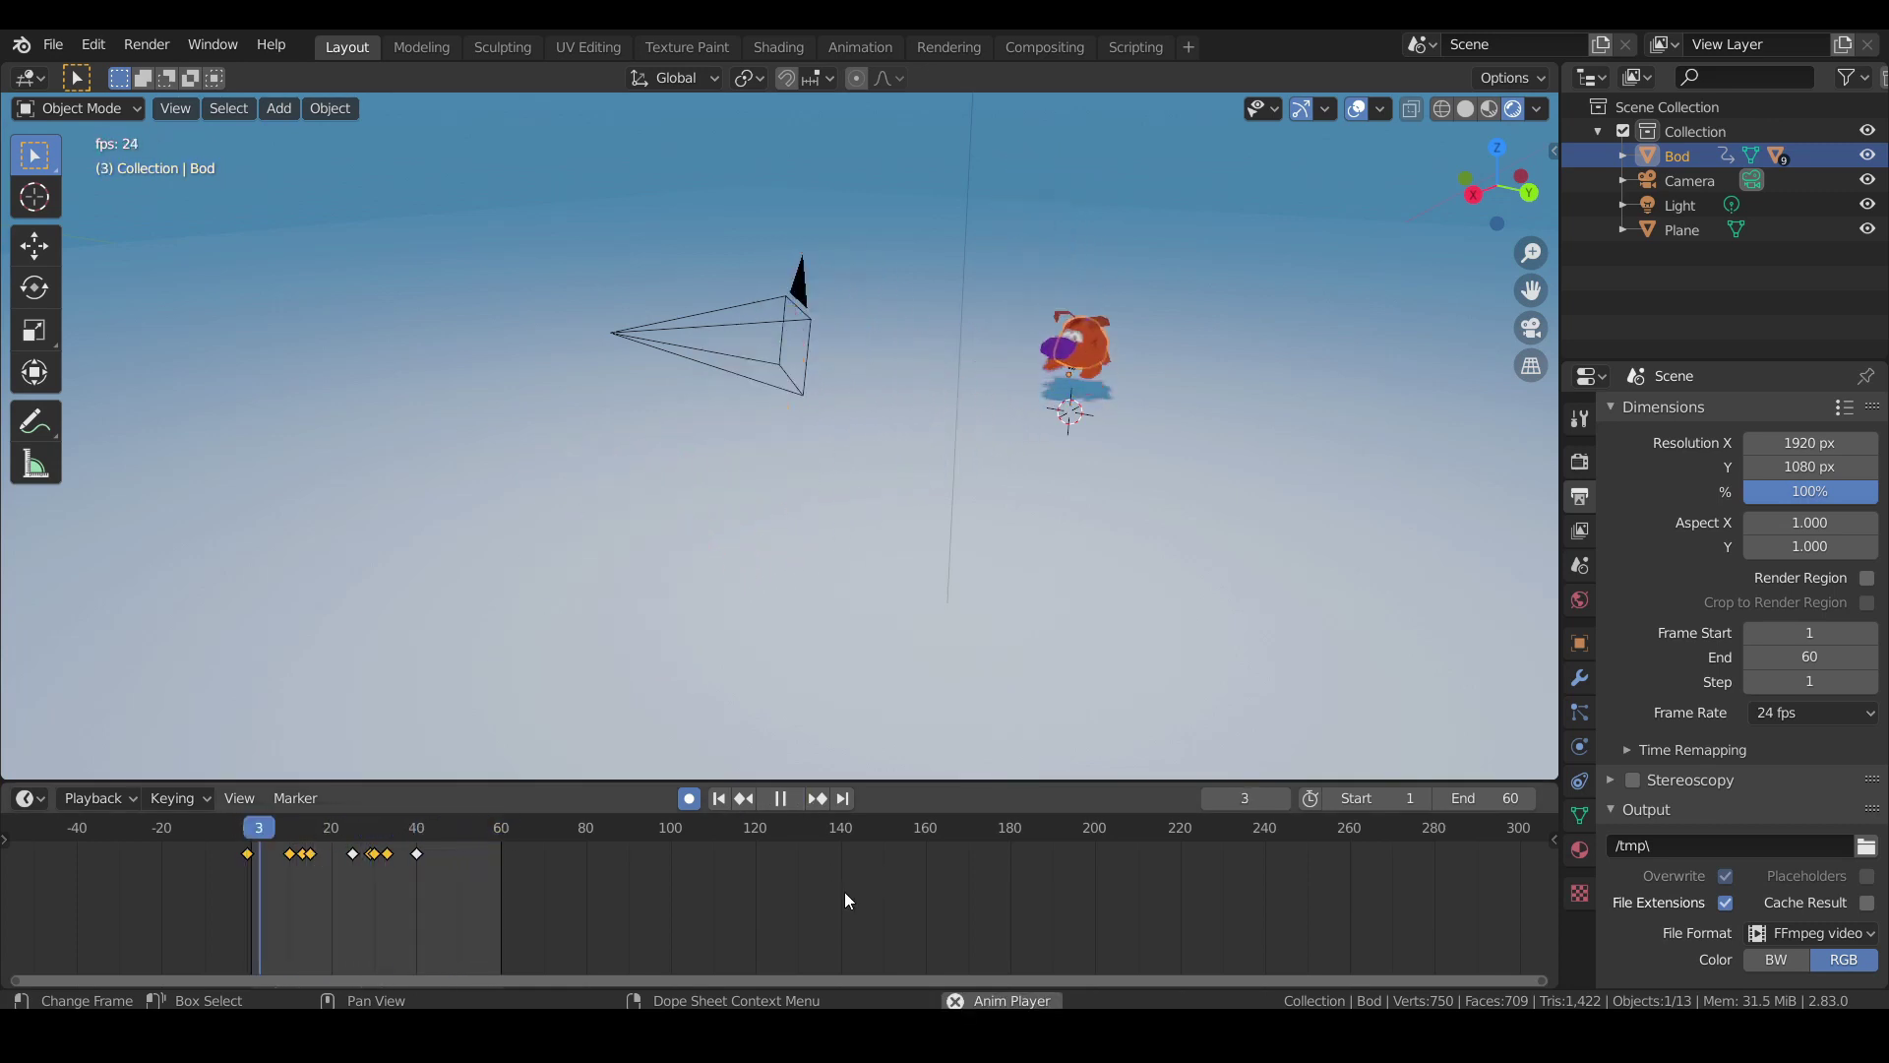
Slightly squash Bod to Z scale 0.914 at frame 35.
{"action": "left_click", "coordinate": [793, 801]}
{"action": "left_click", "coordinate": [793, 802]}
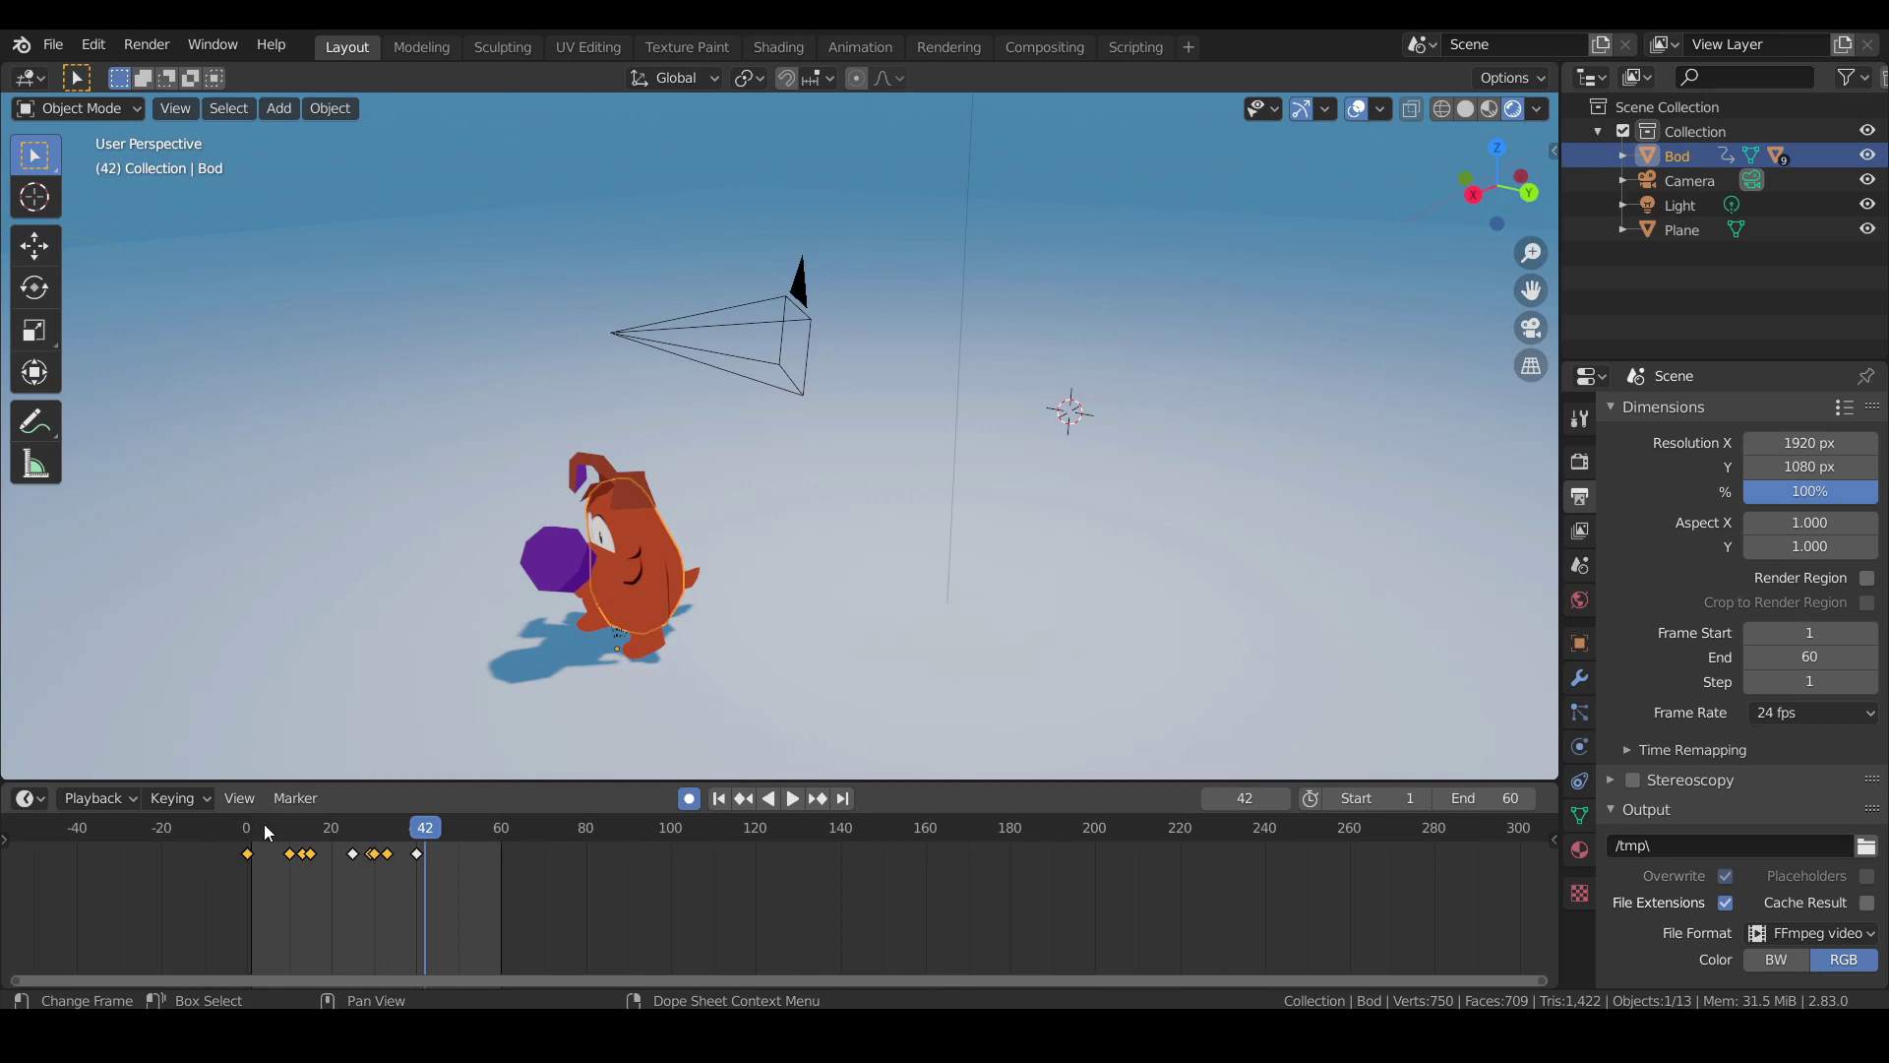
{"action": "left_click_drag", "start_coordinate": [264, 833], "coordinate": [405, 827]}
{"action": "key", "text": "s"}
{"action": "key", "text": "z"}
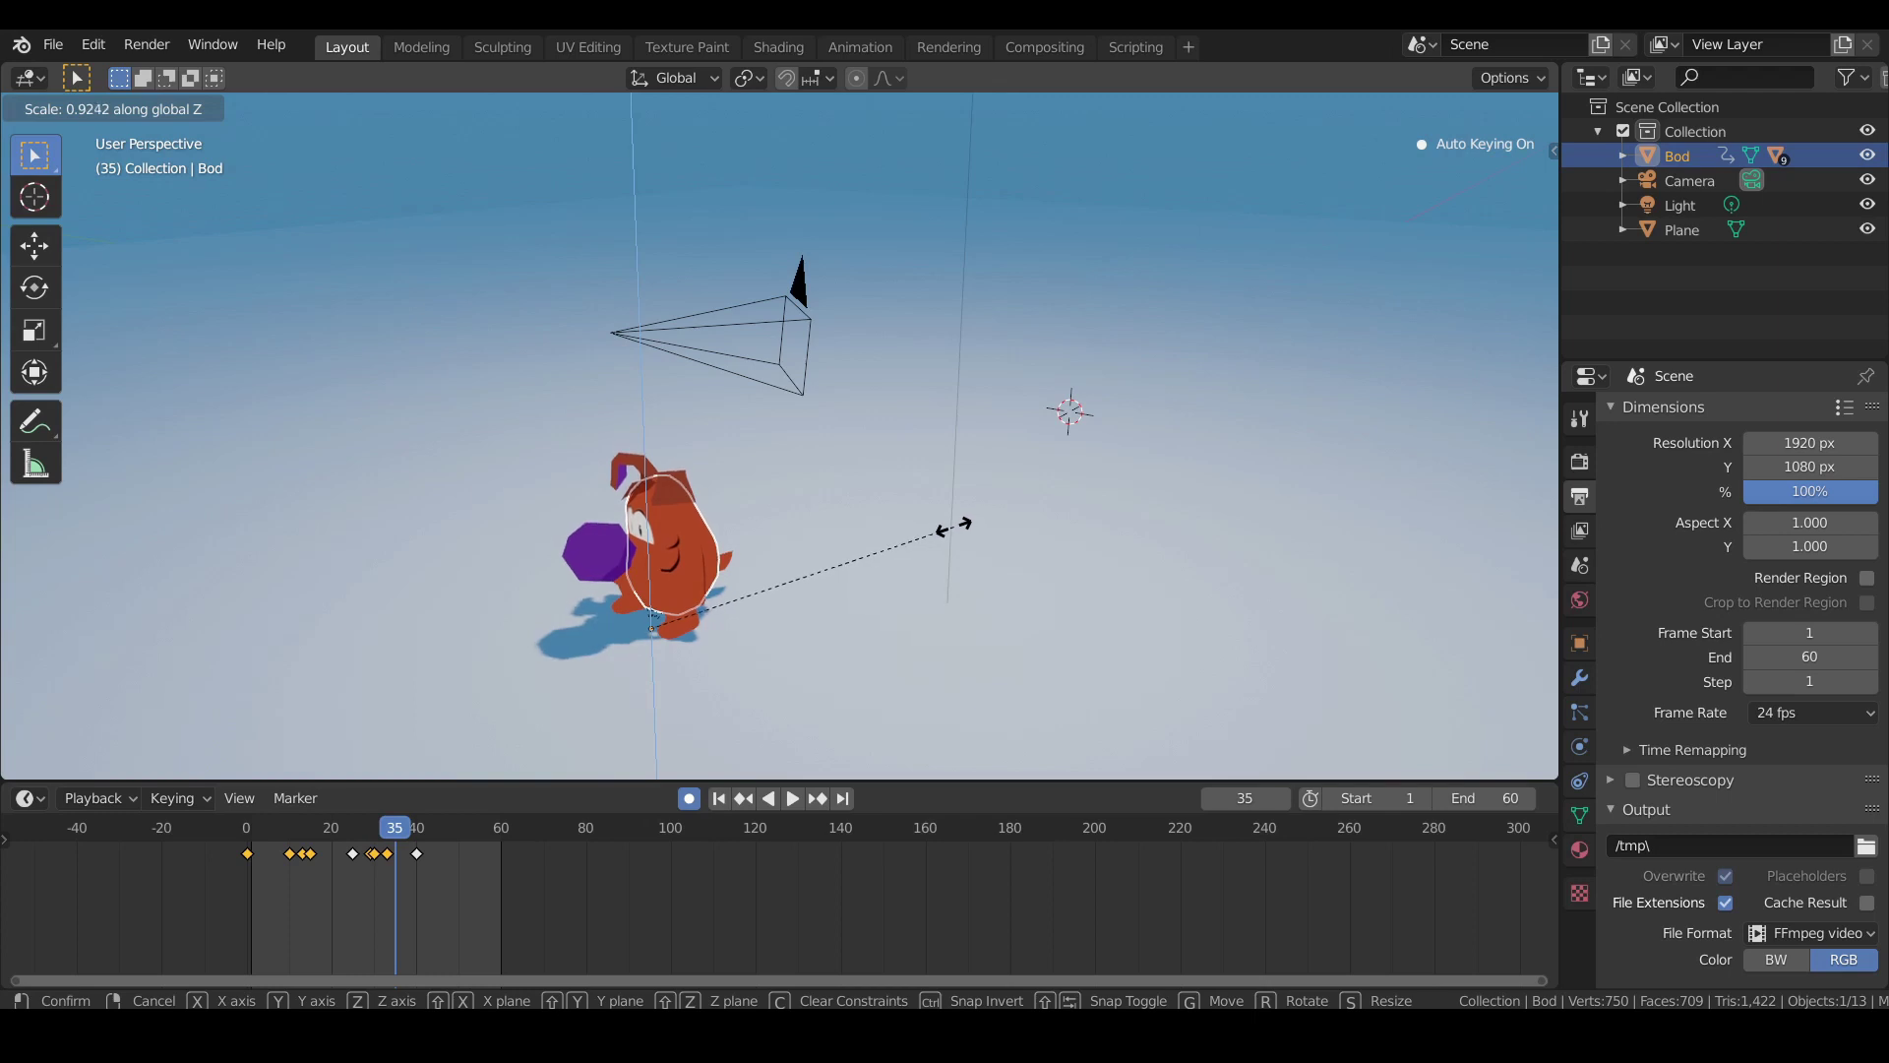
{"action": "left_click", "coordinate": [951, 528]}
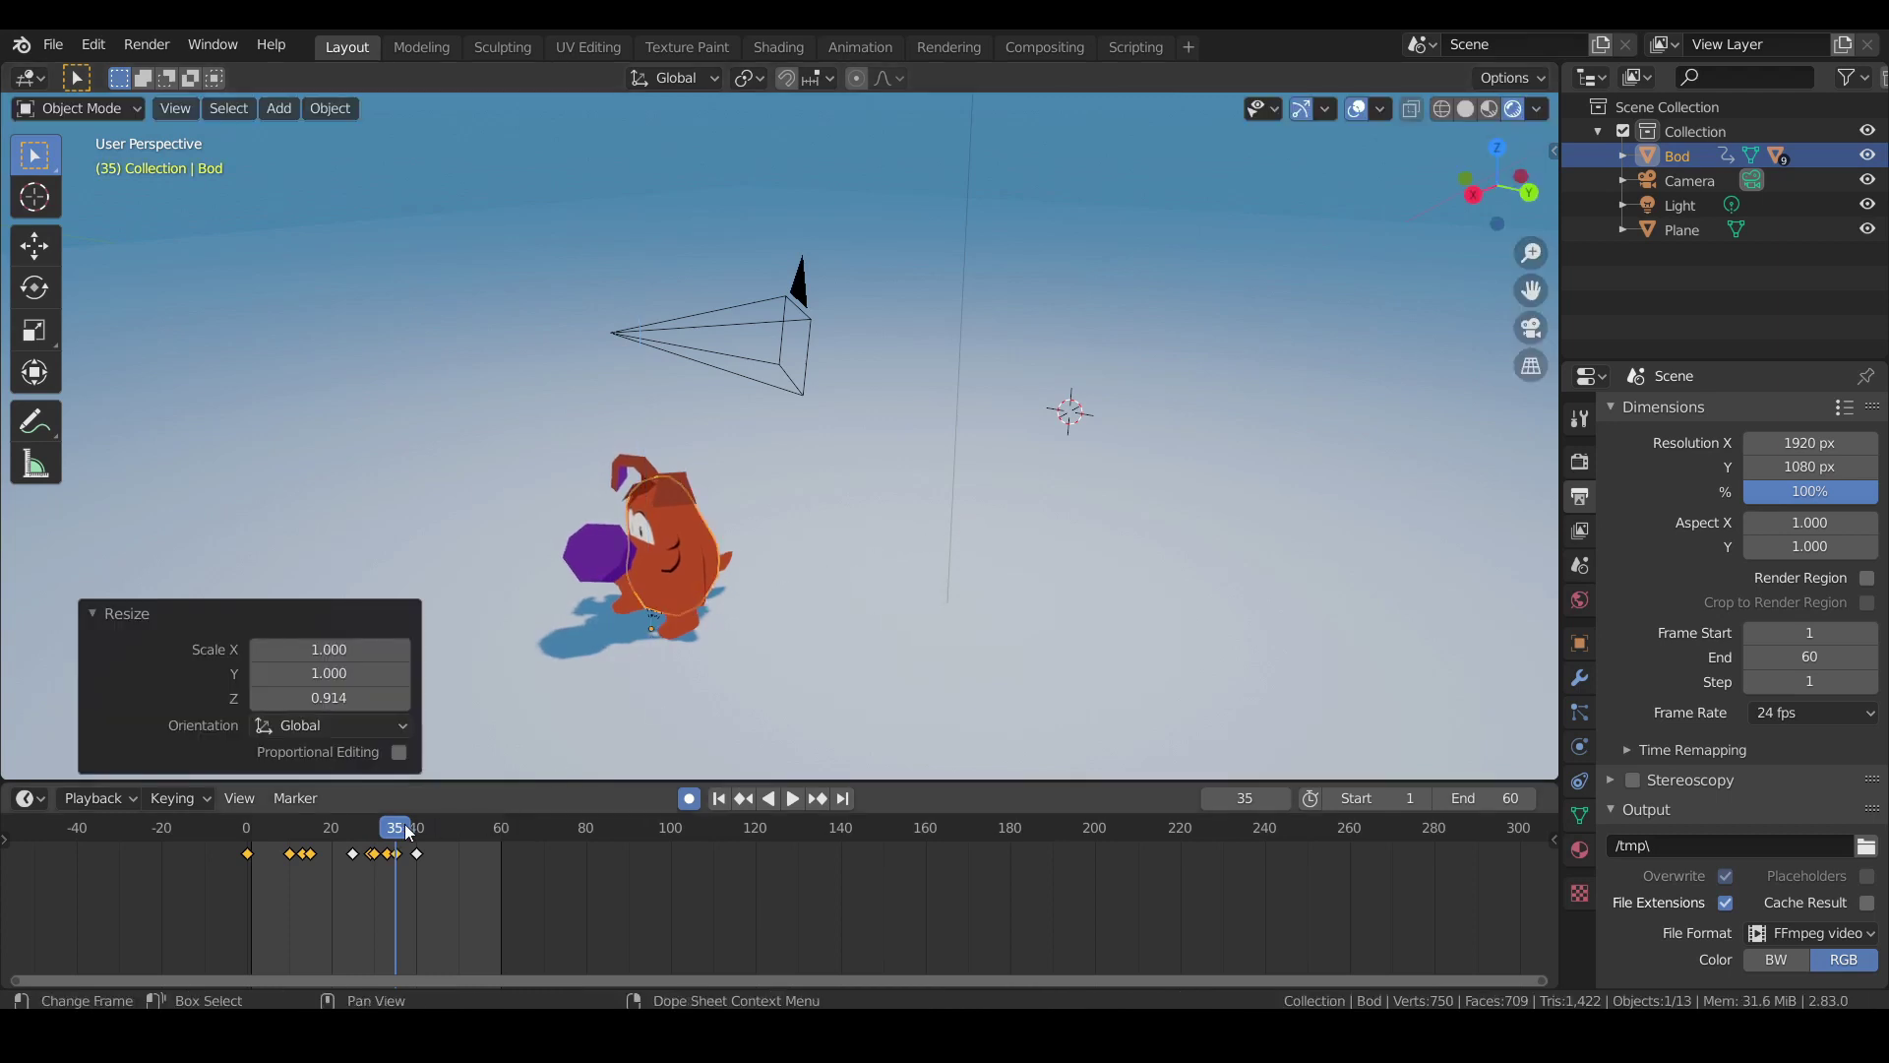
Slightly stretch Bod to Z scale 1.082 at frame 37.
{"action": "key", "text": "space"}
{"action": "key", "text": "space"}
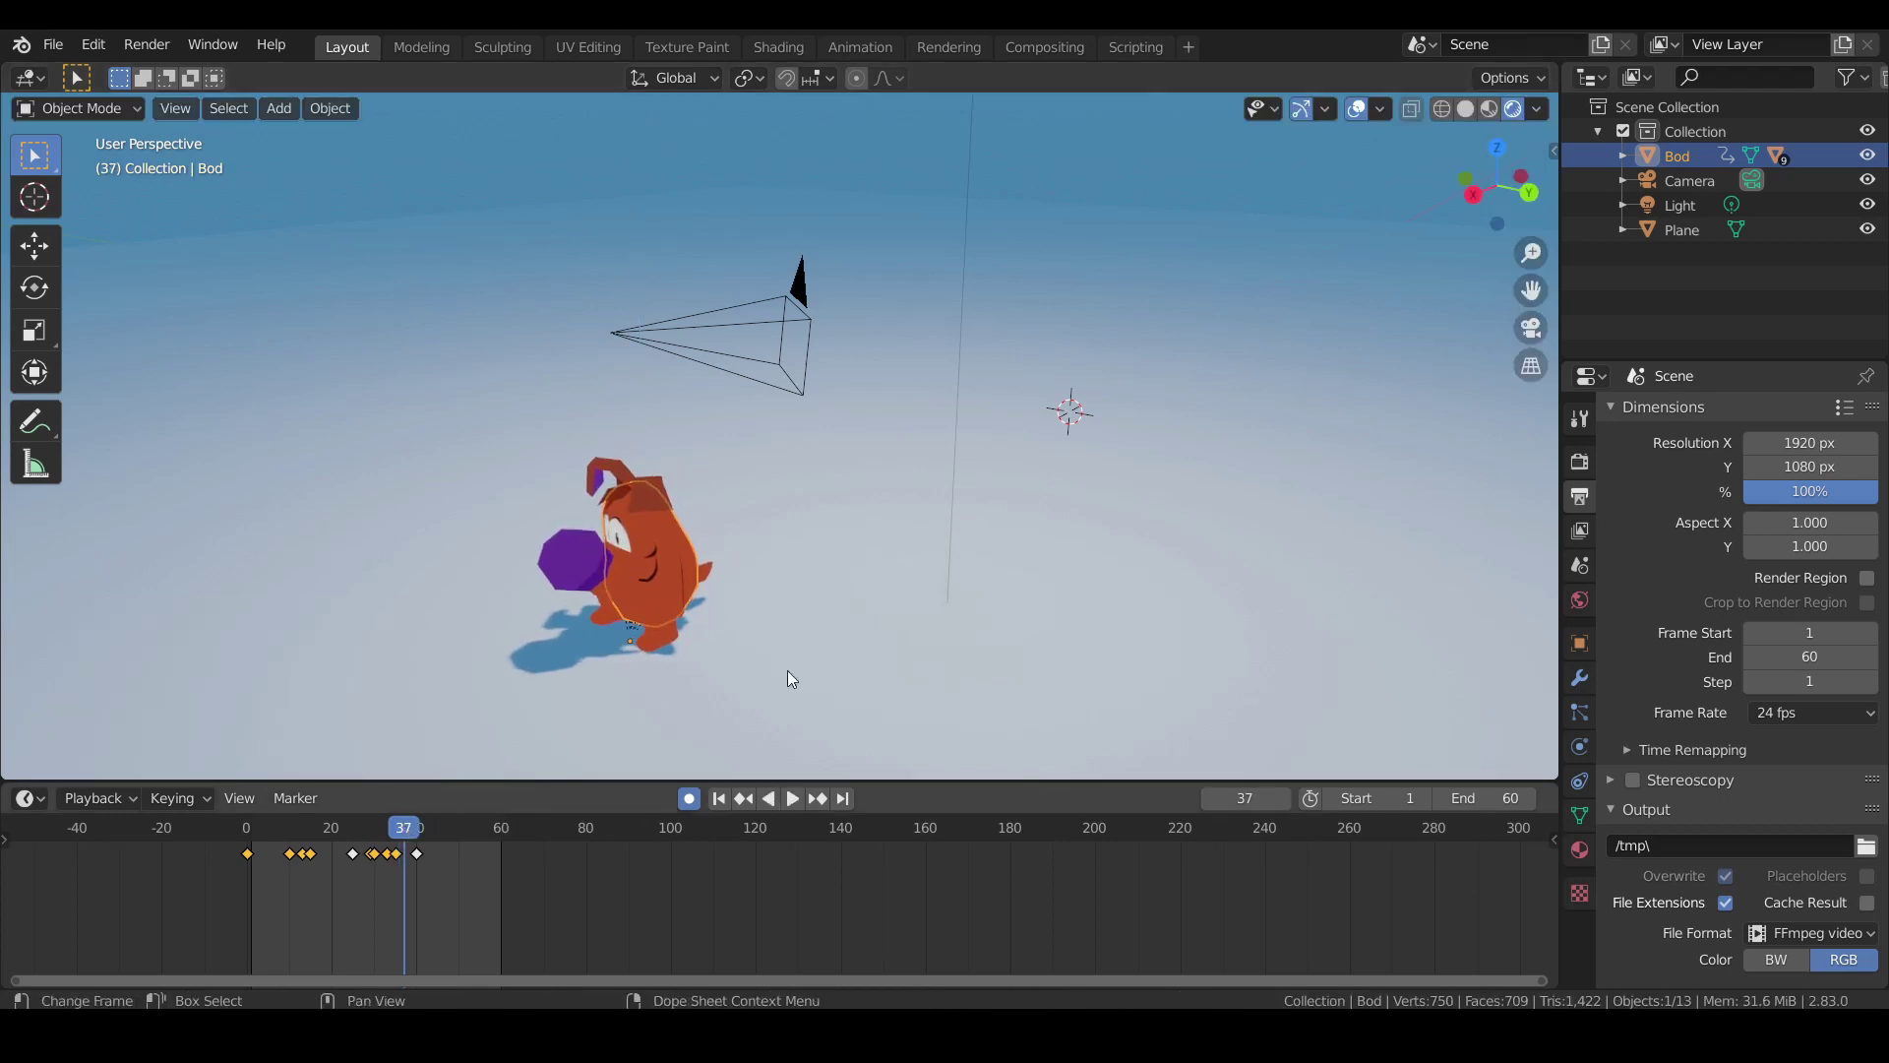
{"action": "key", "text": "s"}
{"action": "key", "text": "z"}
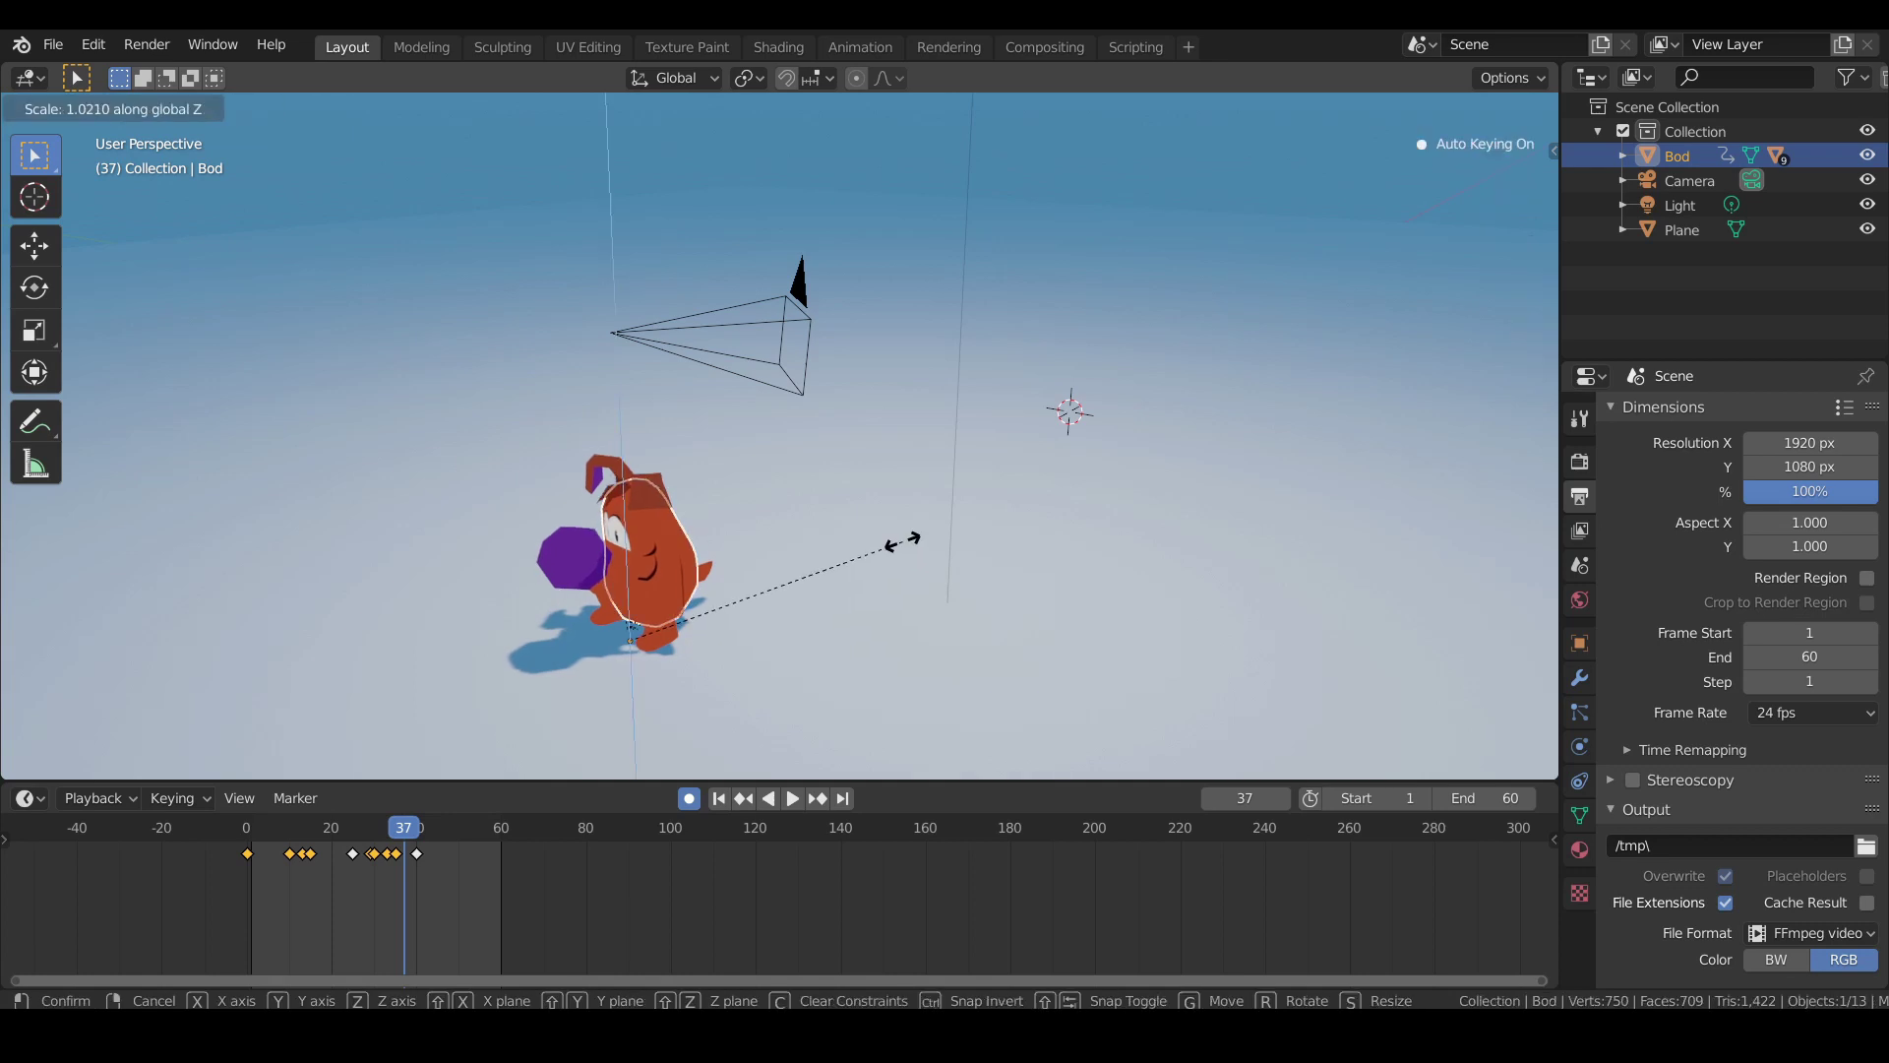
{"action": "left_click", "coordinate": [916, 534]}
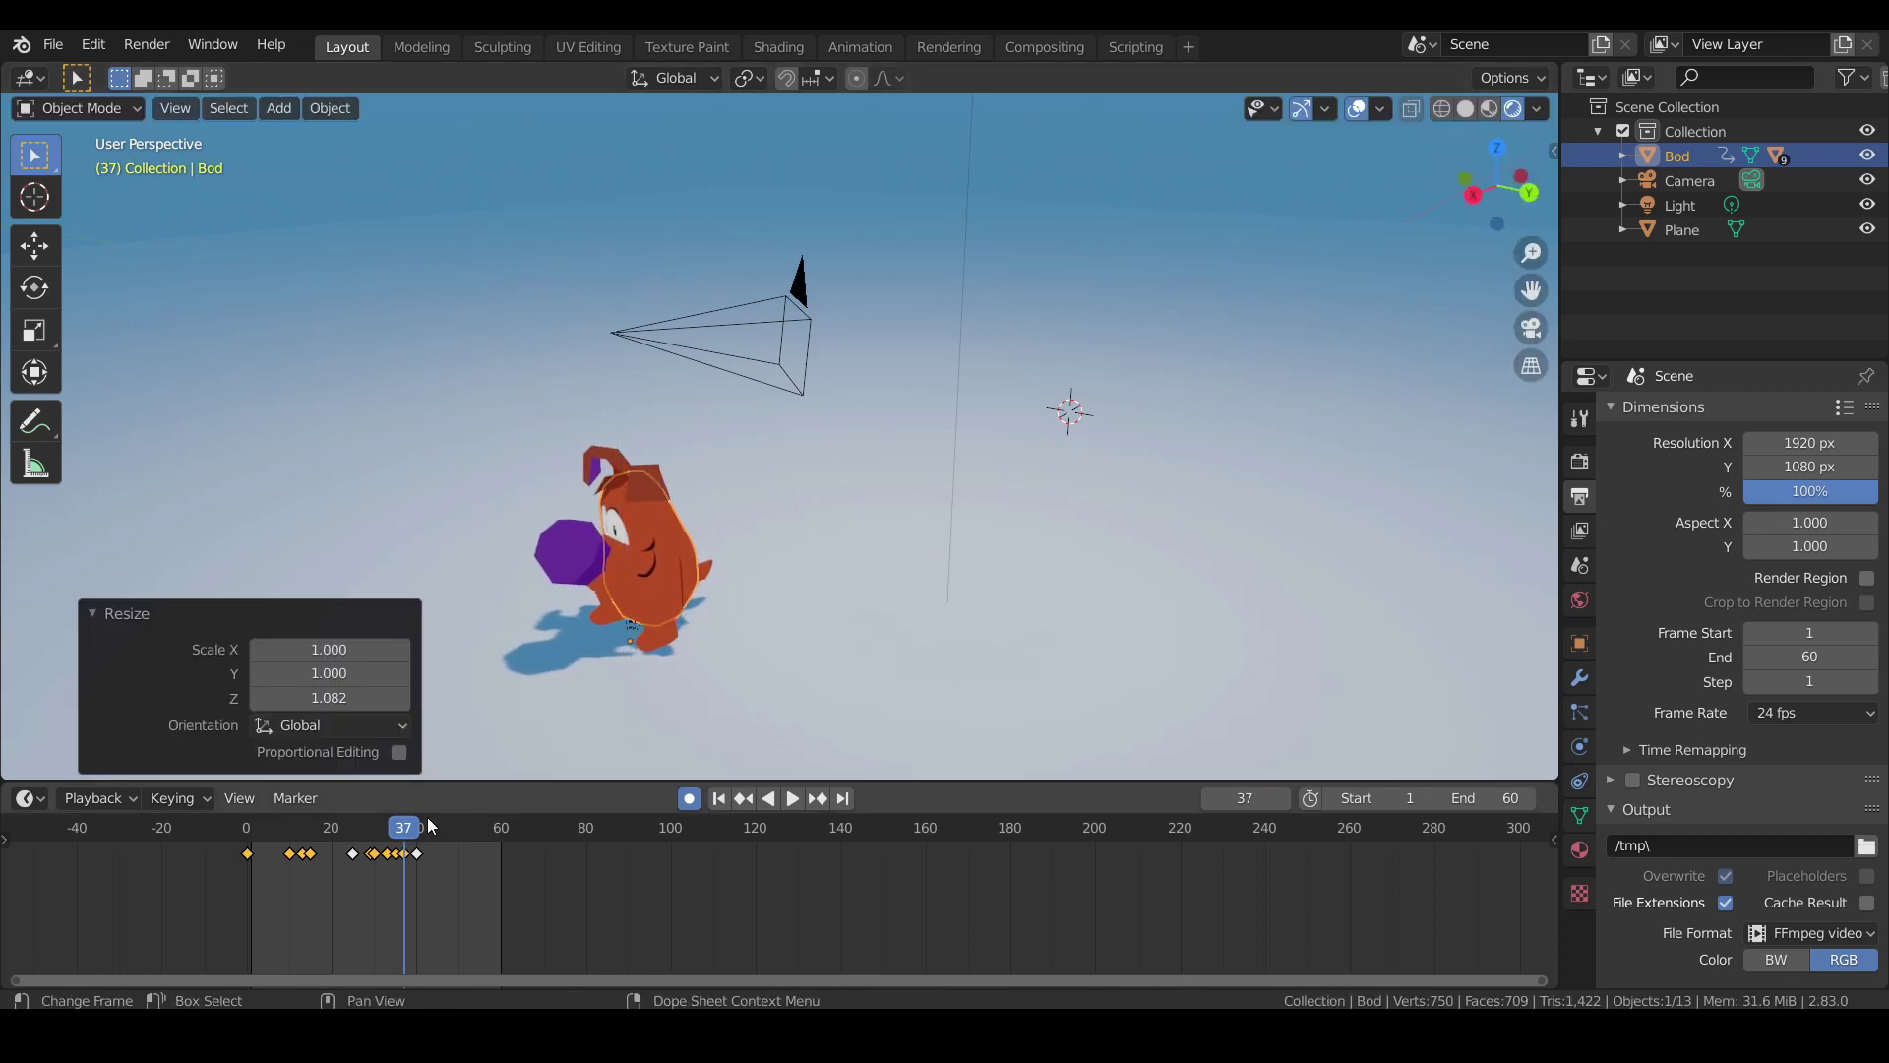
Zoom the timeline around the keys and squash Bod to Z scale 0.935 at frame 38.
{"action": "scroll", "coordinate": [415, 854], "scroll_direction": "up", "scroll_amount": 1}
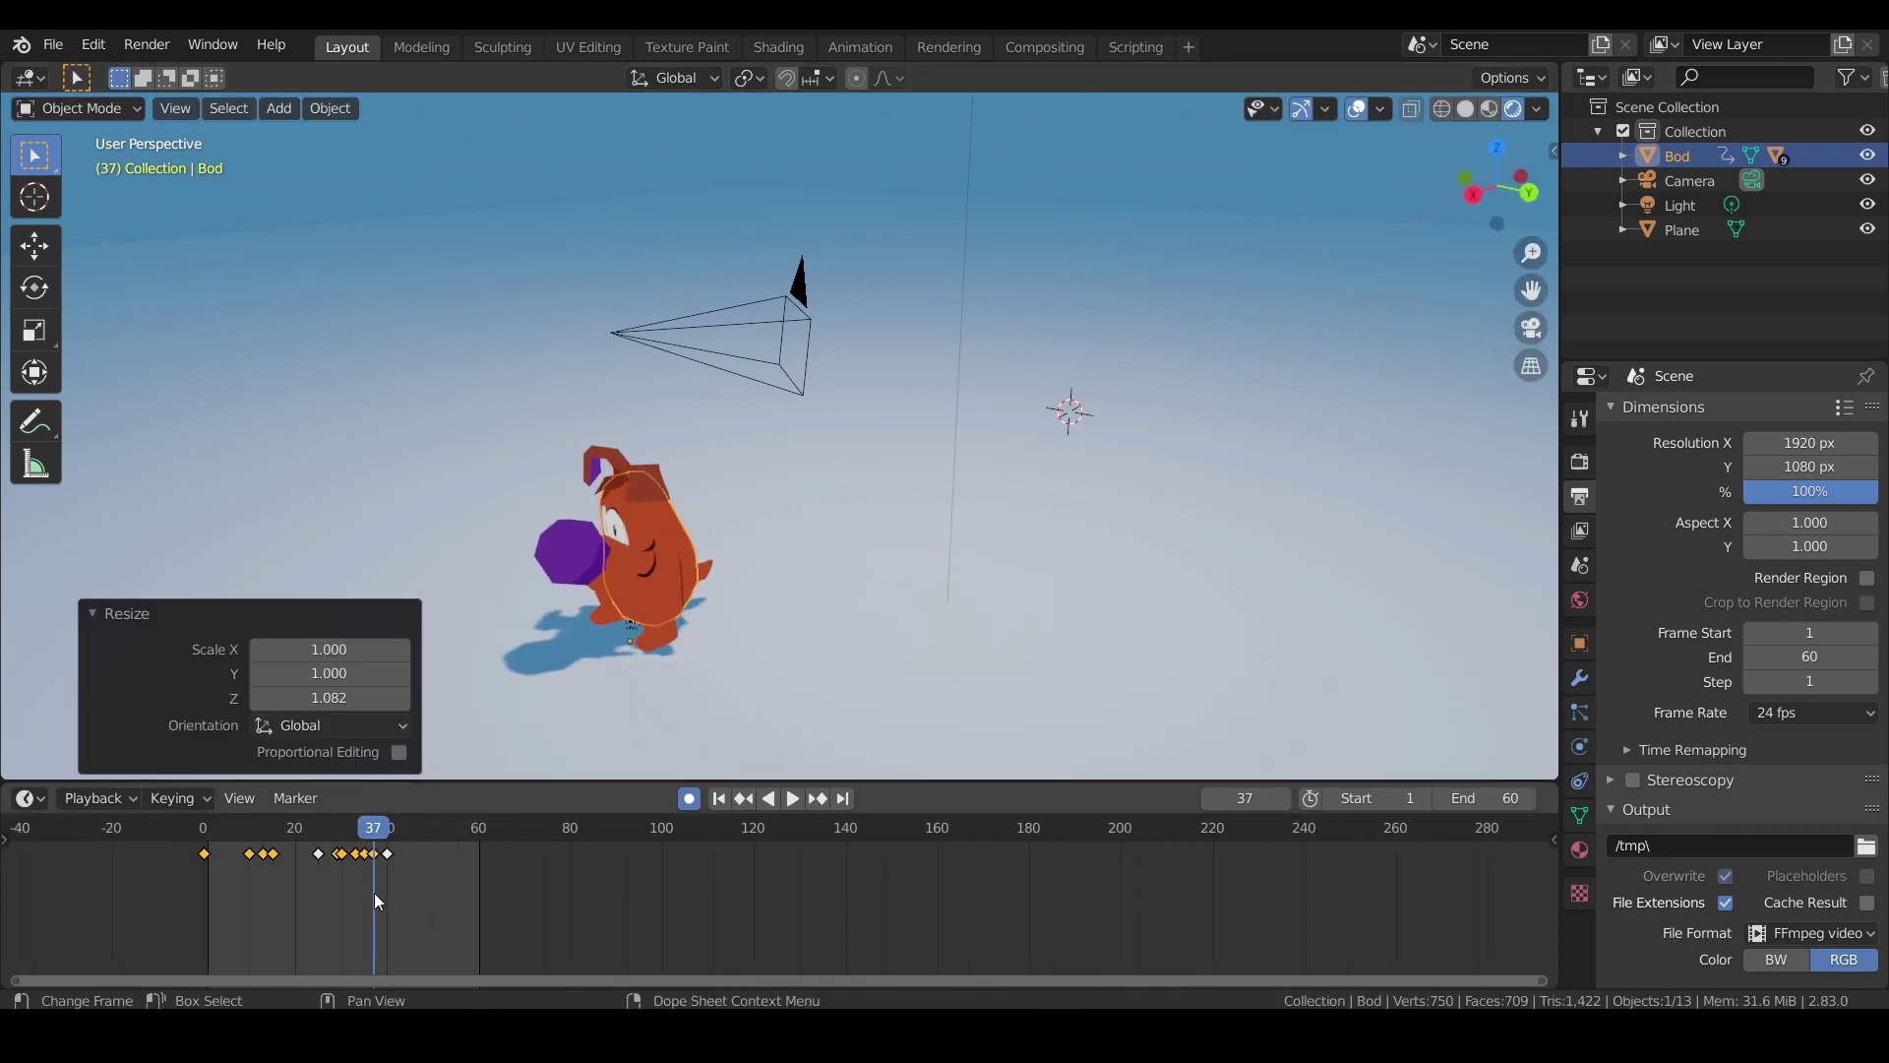
{"action": "scroll", "coordinate": [317, 890], "scroll_direction": "up", "scroll_amount": 3}
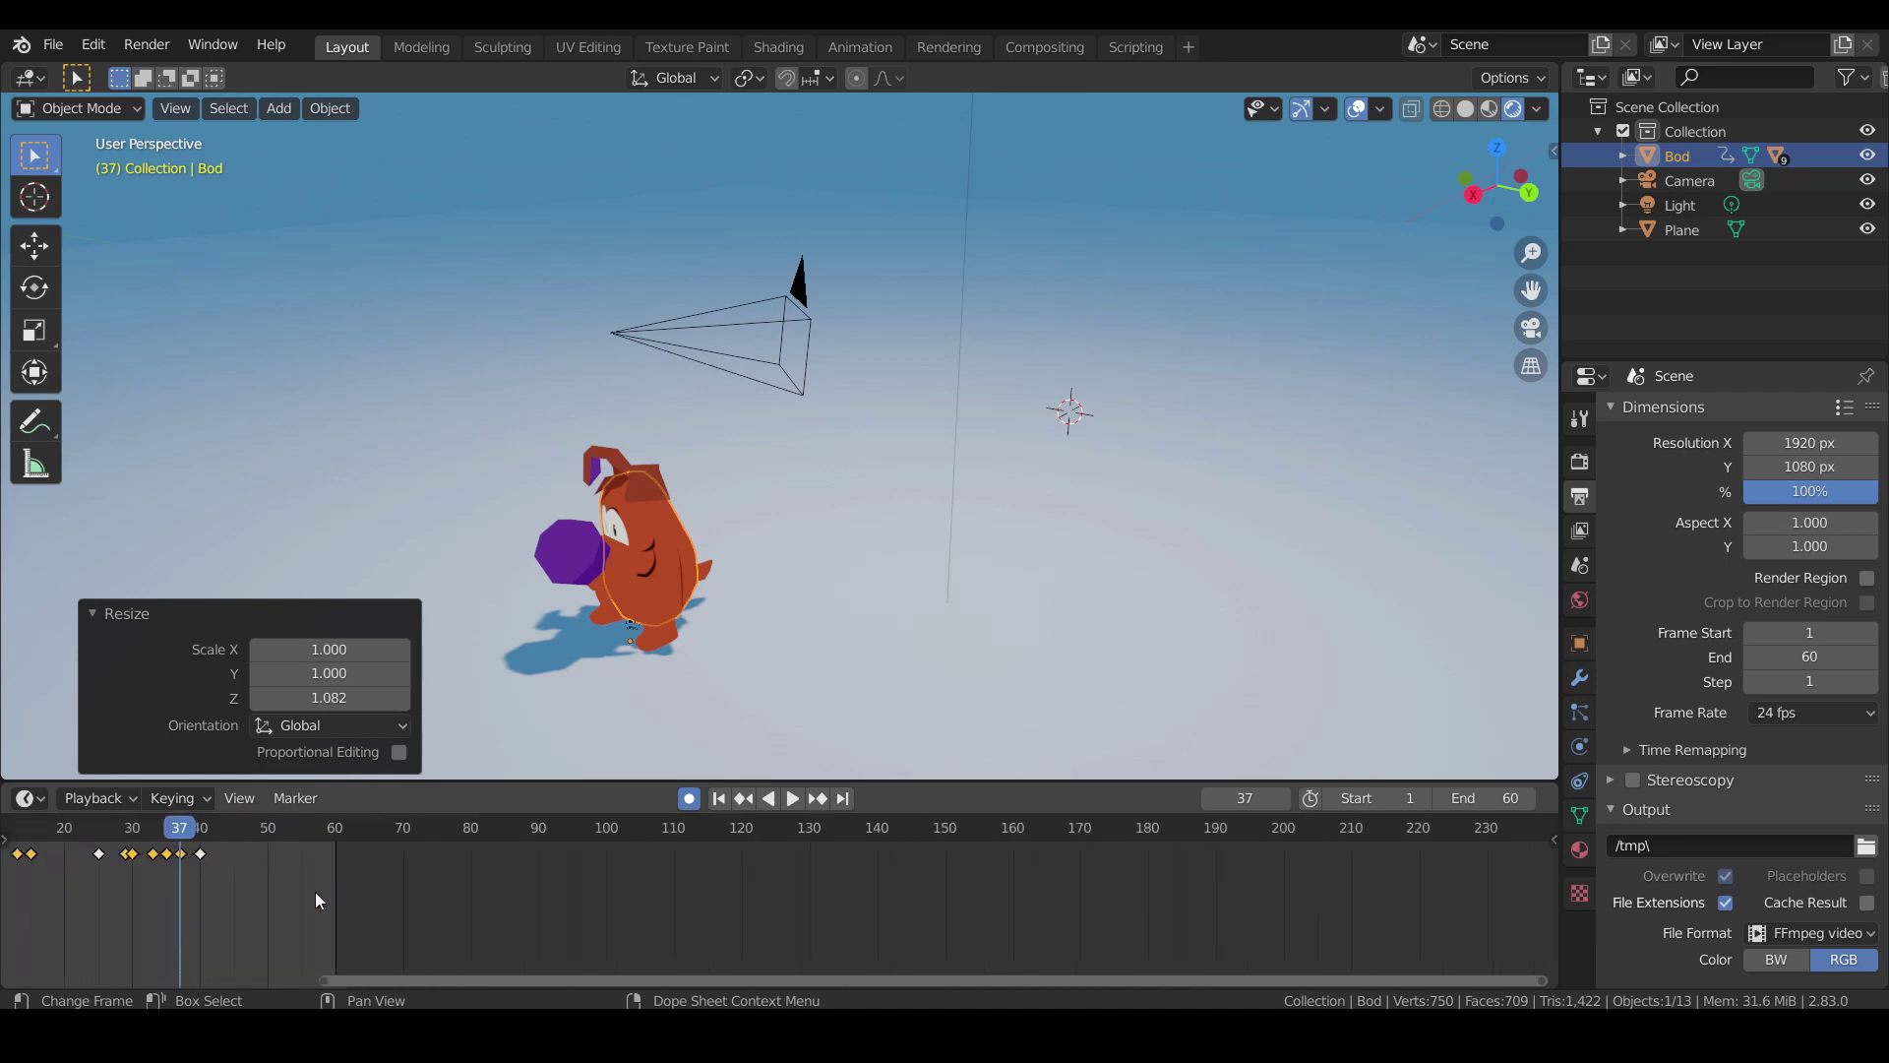
{"action": "middle_click_drag", "start_coordinate": [315, 891], "coordinate": [577, 890]}
{"action": "key", "text": "space"}
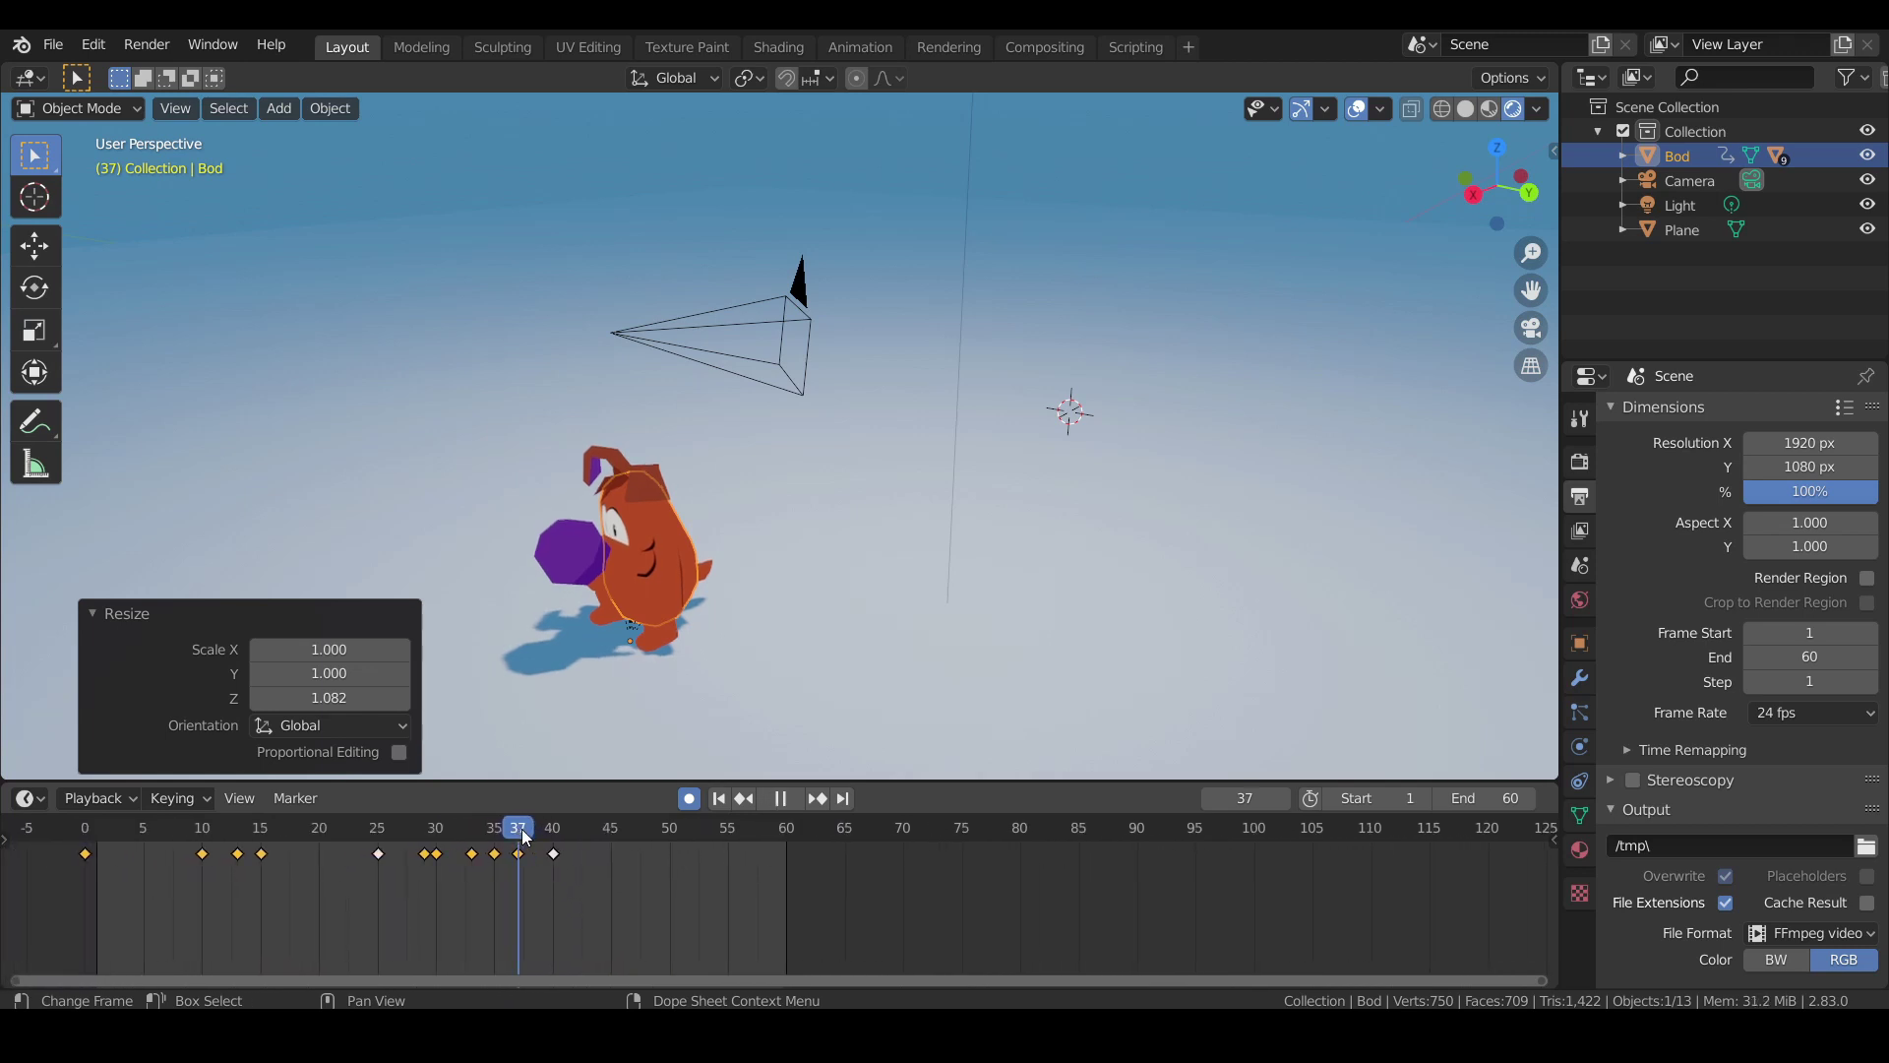
{"action": "mouse_move", "coordinate": [523, 833]}
{"action": "left_mouse_down"}
{"action": "mouse_move", "coordinate": [495, 841]}
{"action": "mouse_move", "coordinate": [530, 844]}
{"action": "left_mouse_up"}
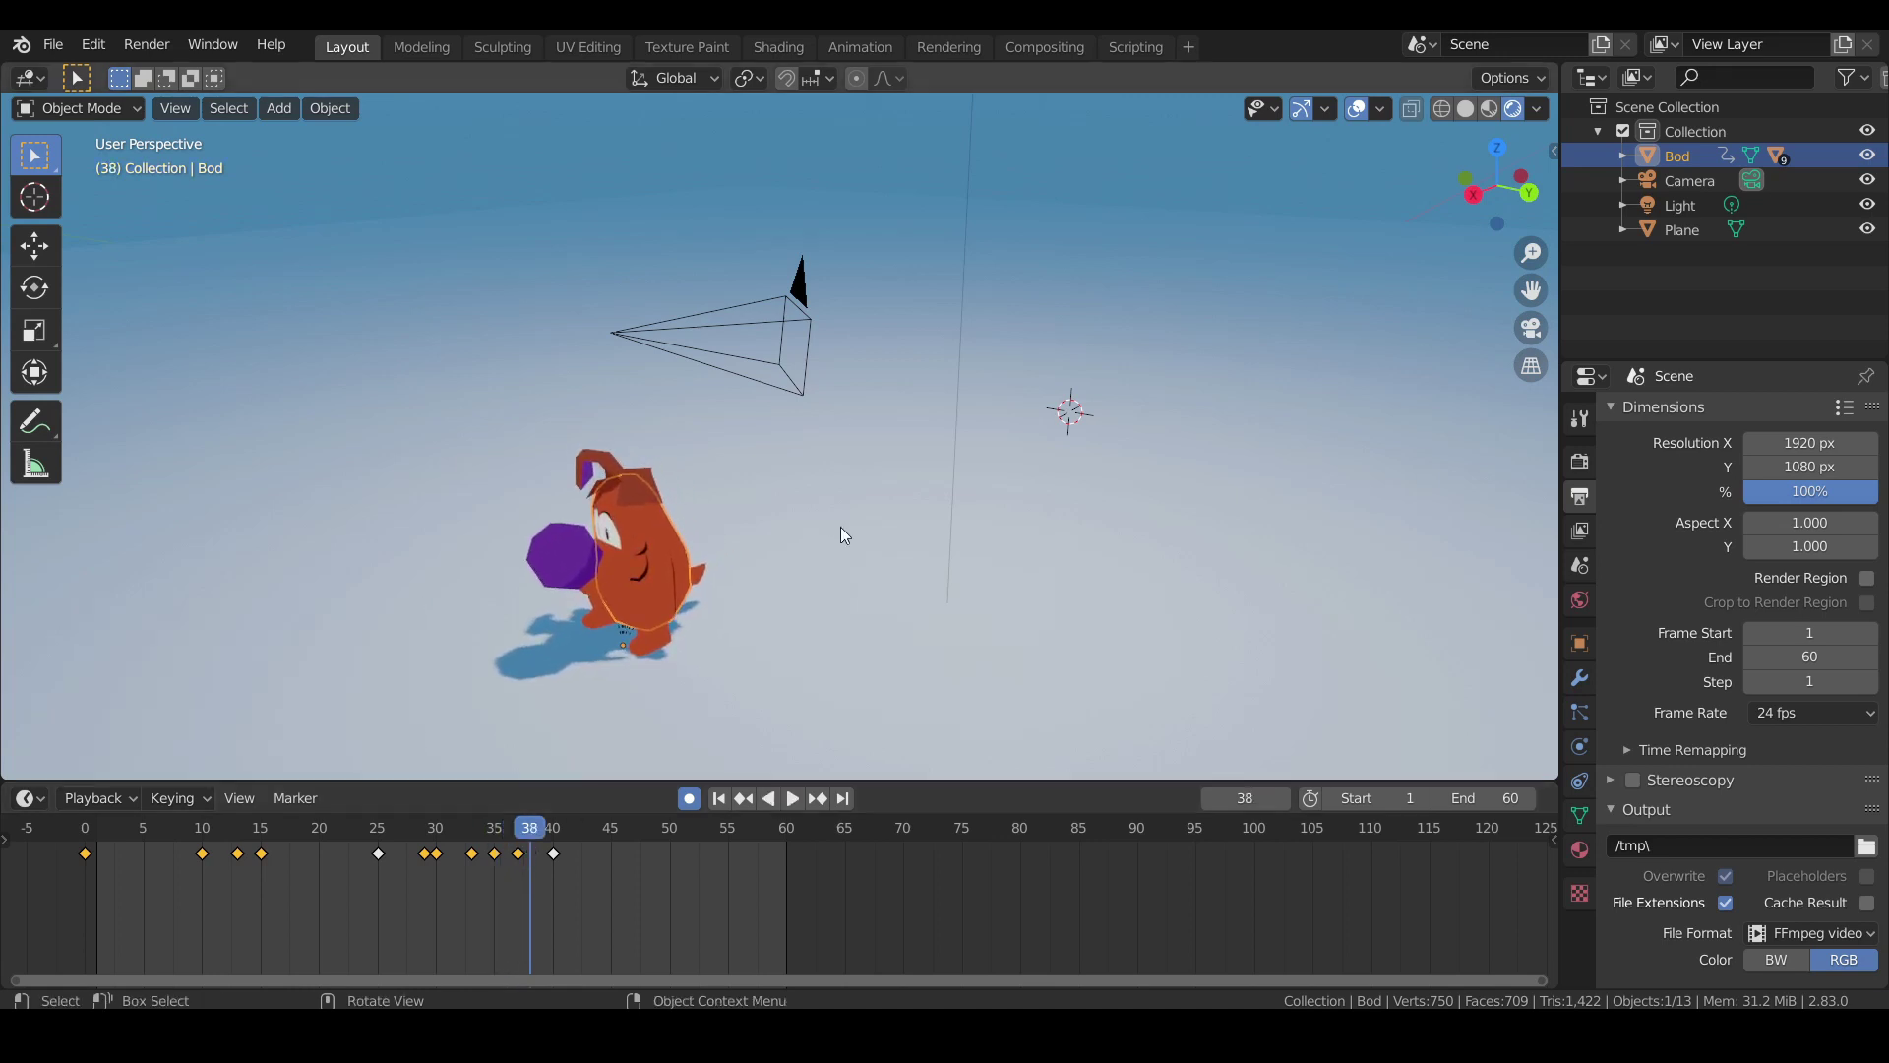
{"action": "key", "text": "s"}
{"action": "key", "text": "z"}
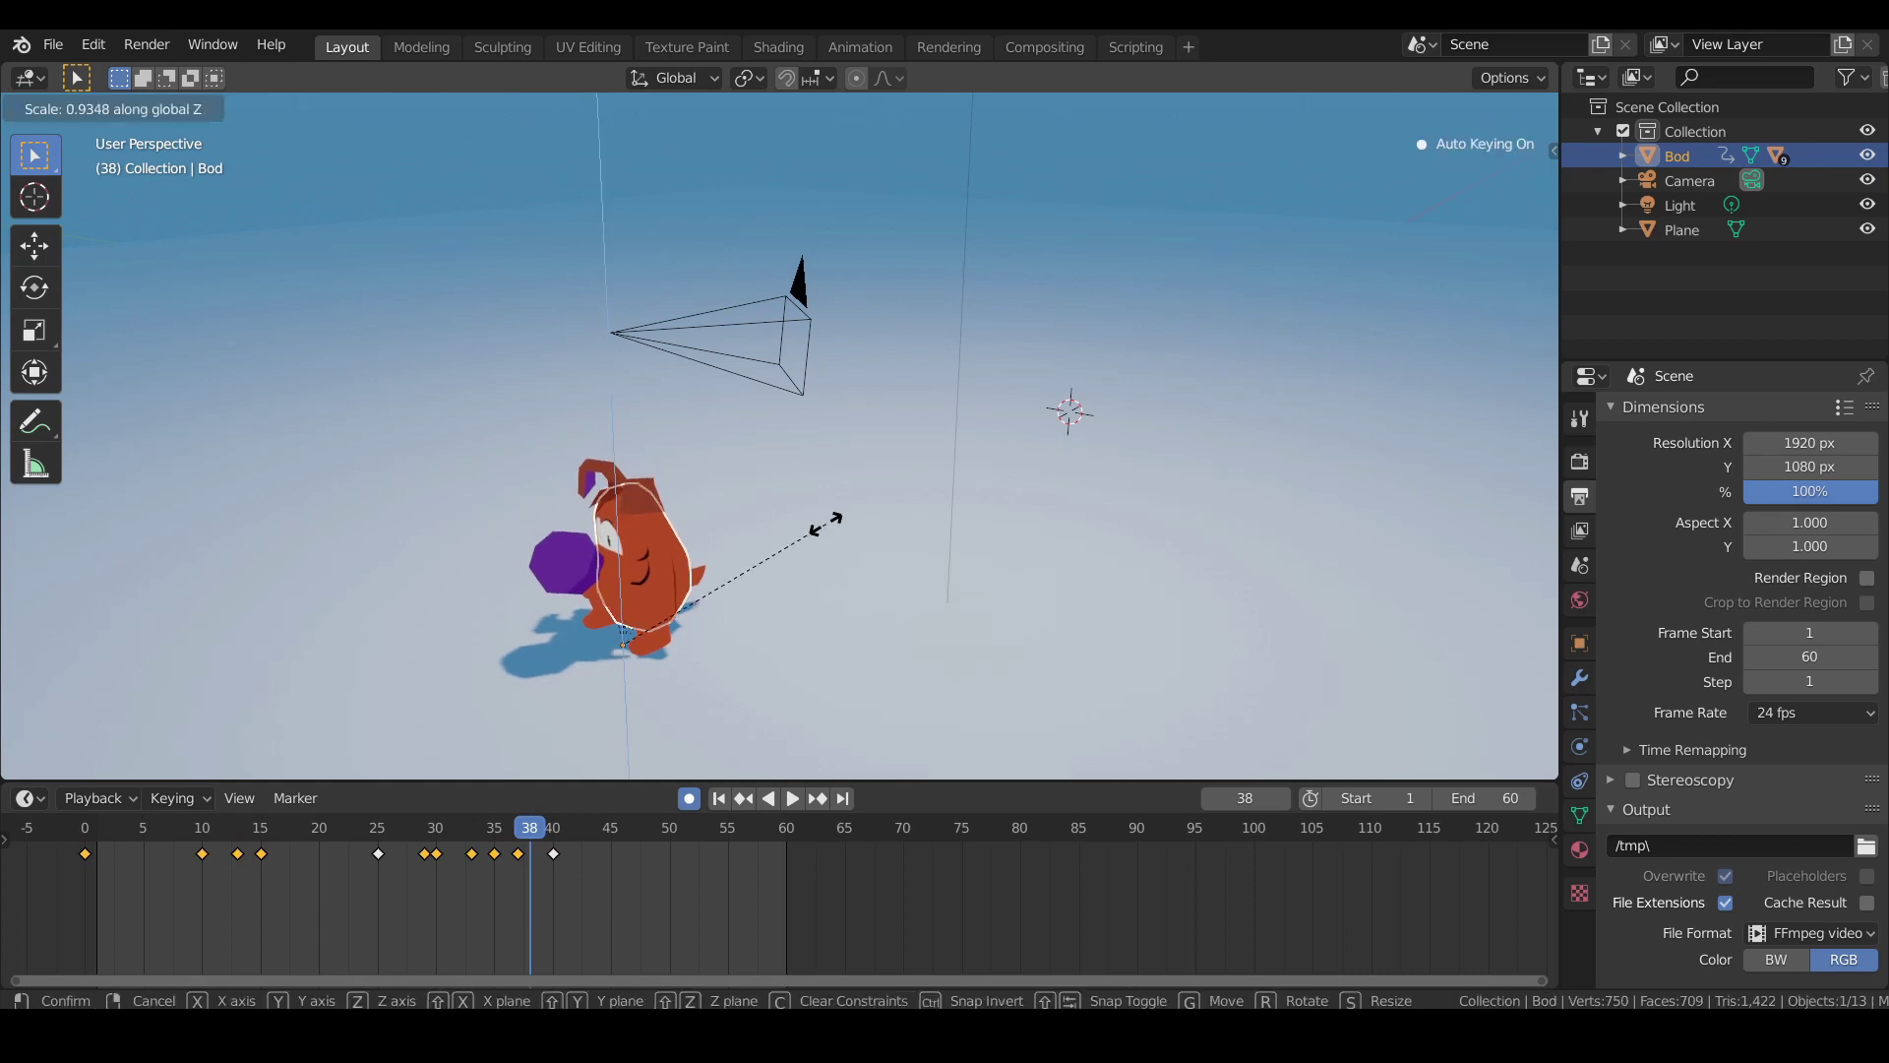
{"action": "left_click", "coordinate": [826, 523]}
Stretch Bod to Z scale 1.109 at frame 39.
{"action": "left_click", "coordinate": [538, 826]}
{"action": "key", "text": "s"}
{"action": "key", "text": "z"}
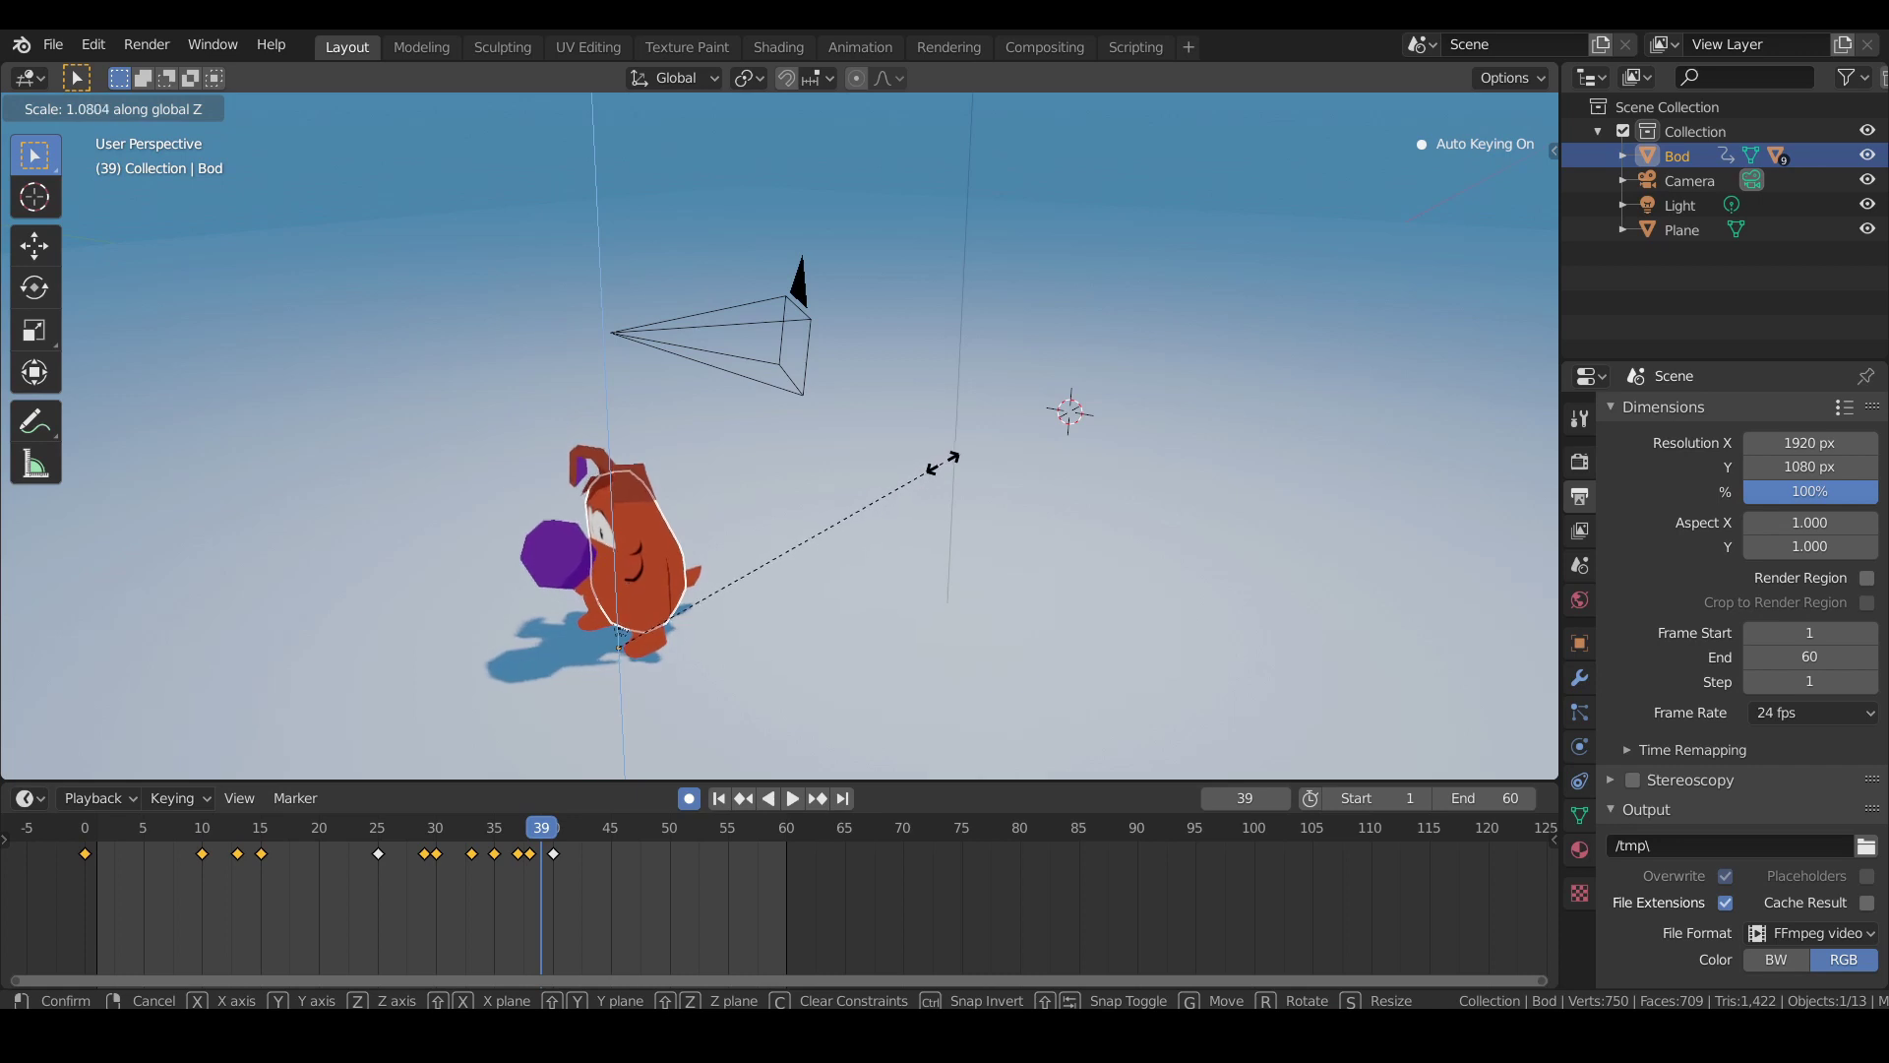
{"action": "left_click", "coordinate": [948, 455]}
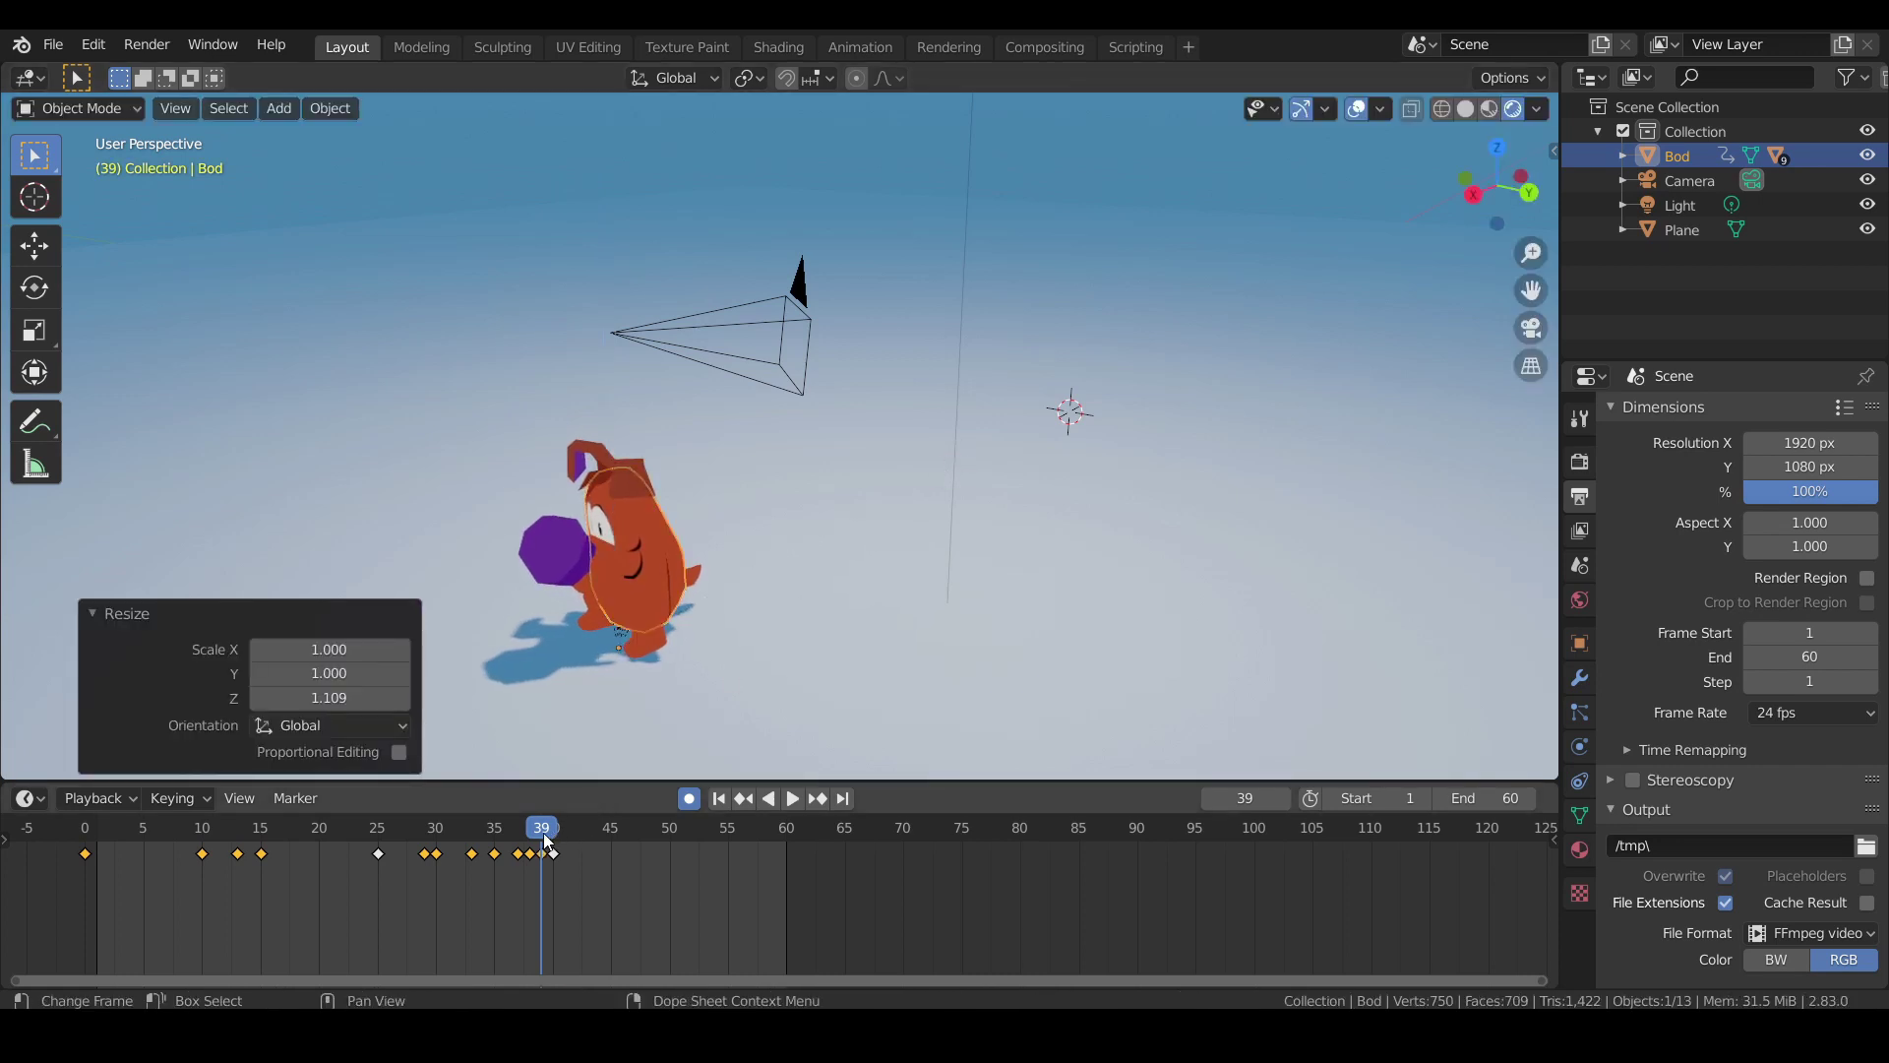
Play the hop, then squash Bod's height slightly at frame 37.
{"action": "left_click", "coordinate": [20, 876]}
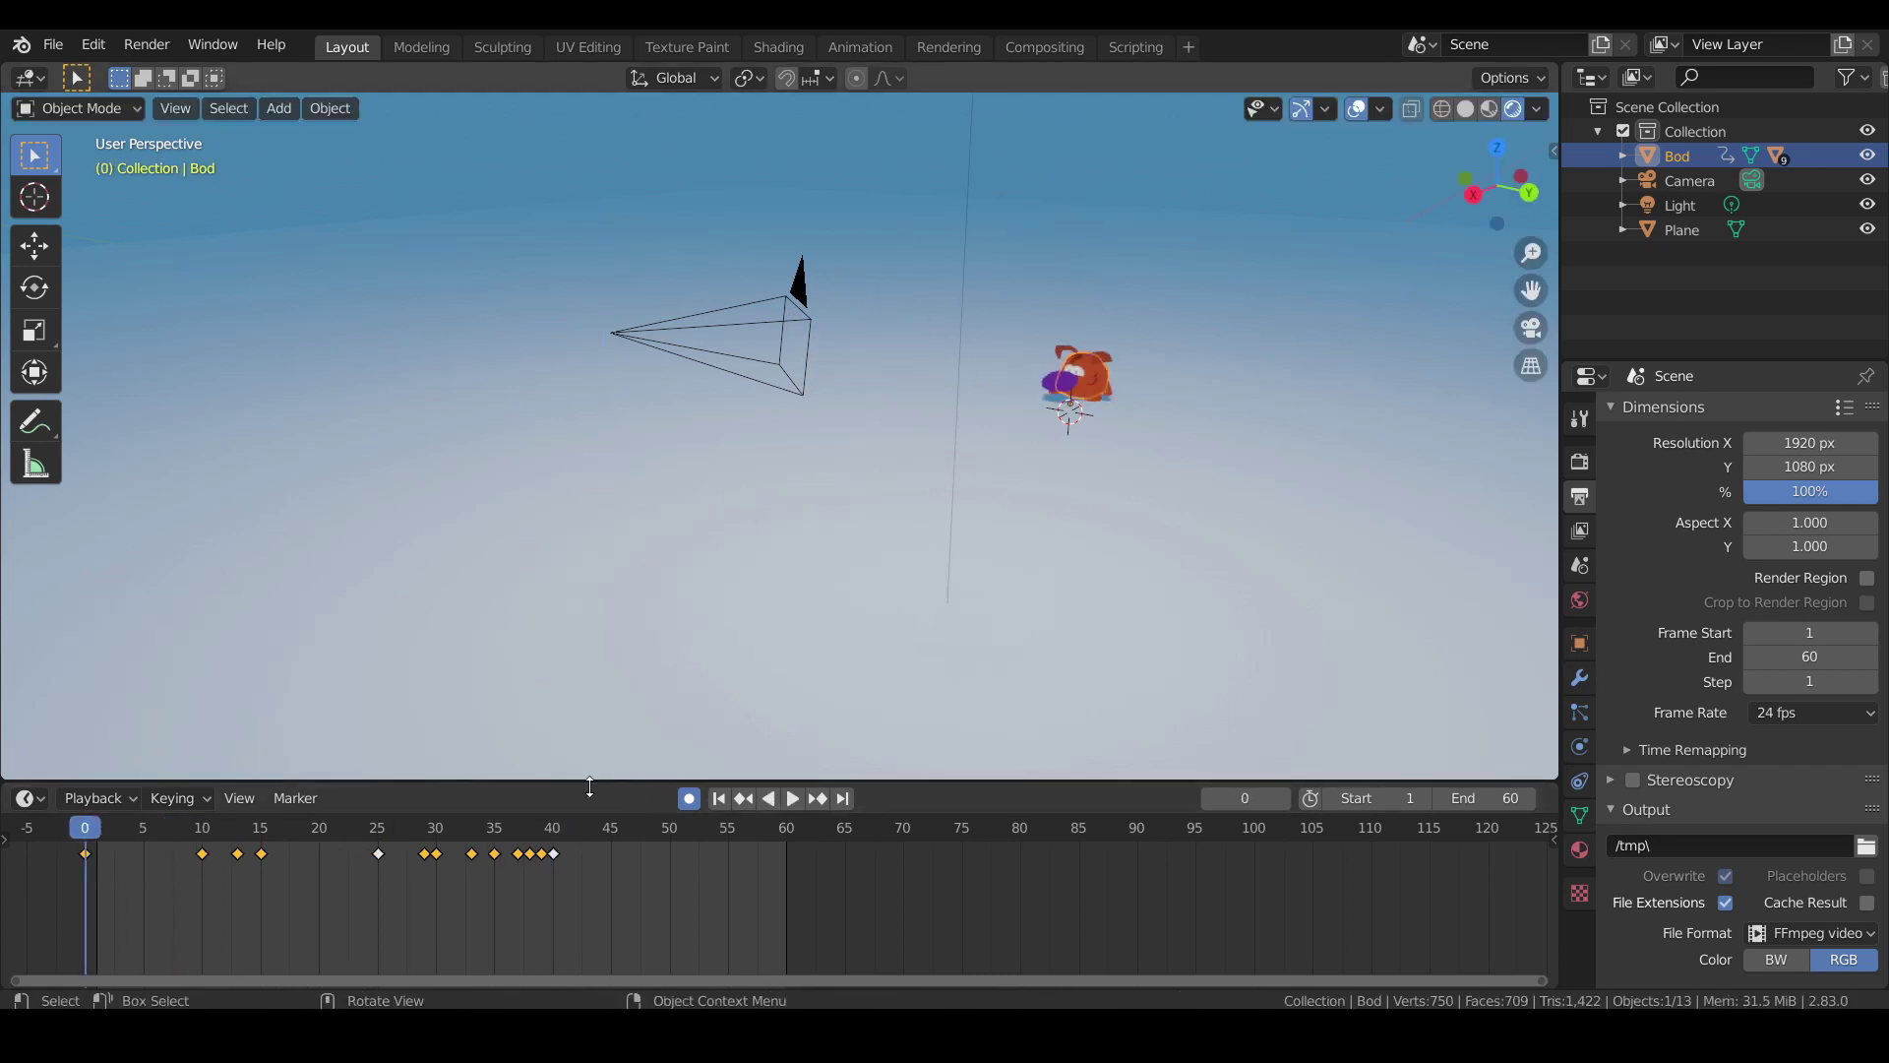
{"action": "left_click", "coordinate": [795, 799]}
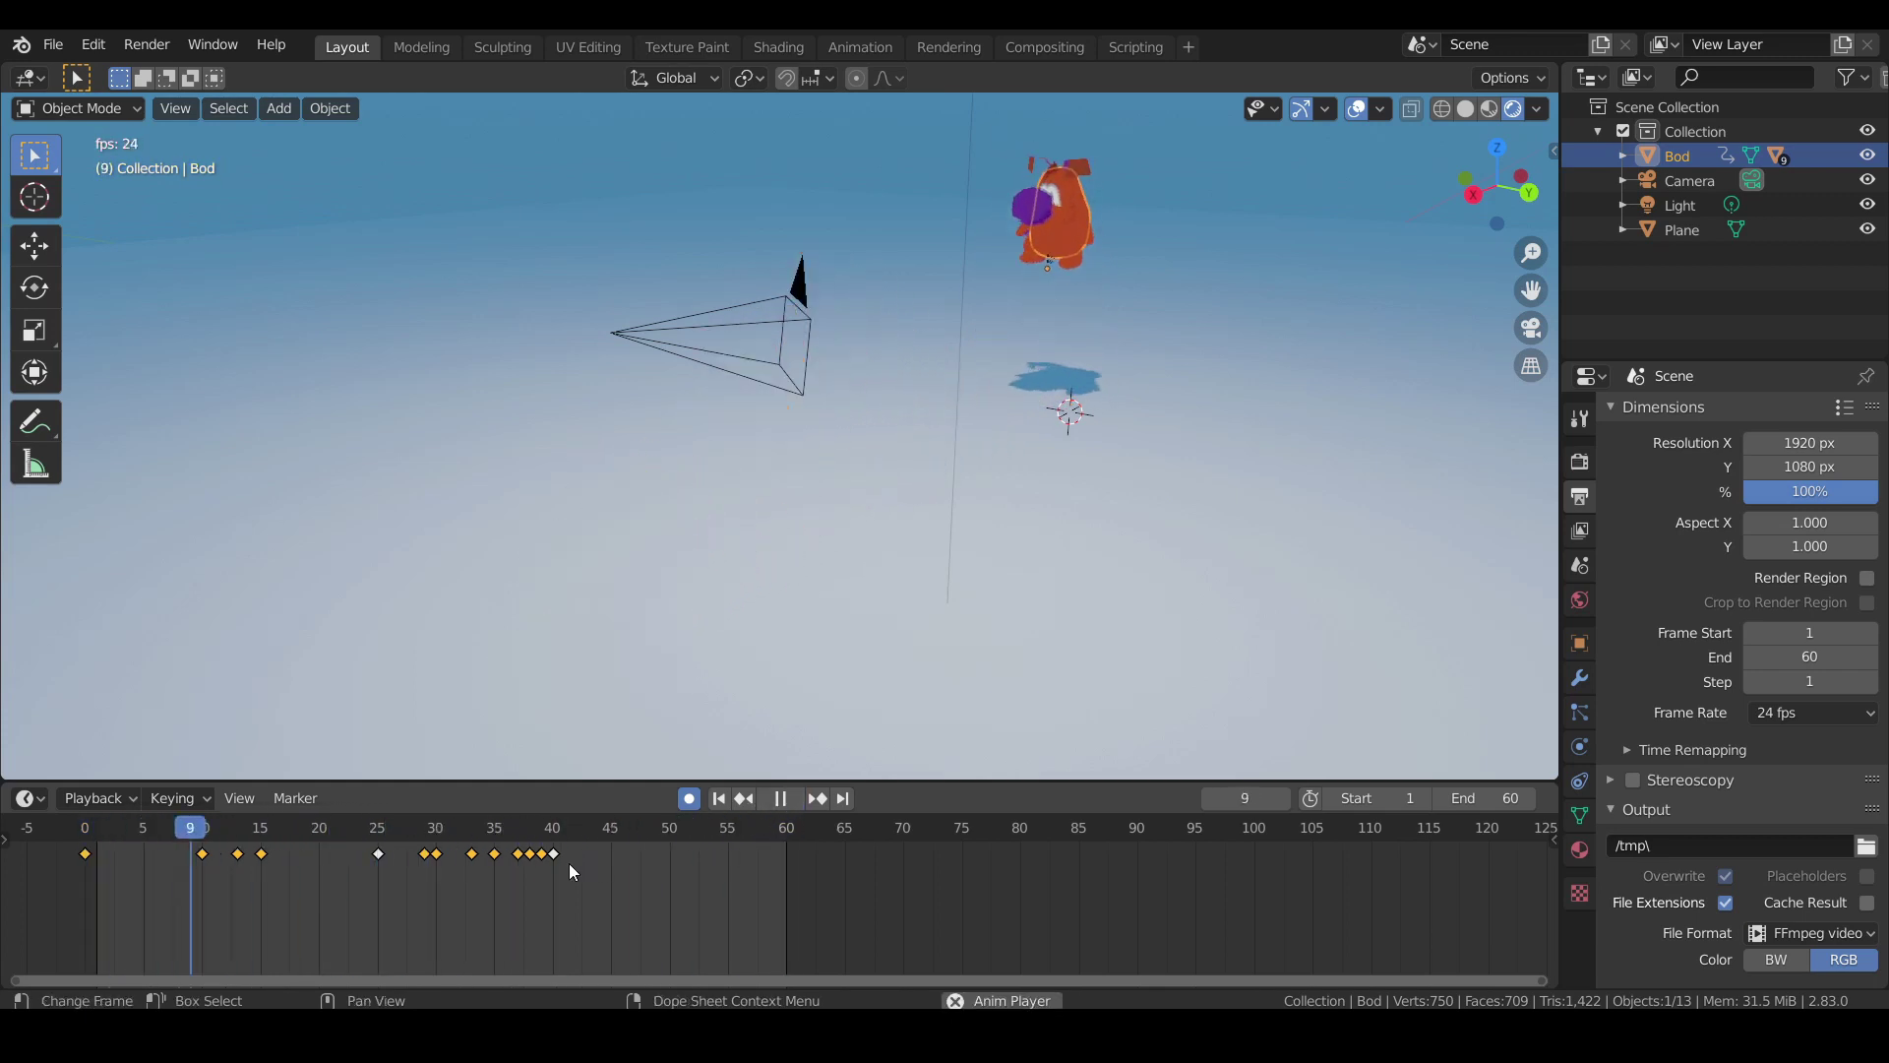
{"action": "left_click", "coordinate": [782, 799]}
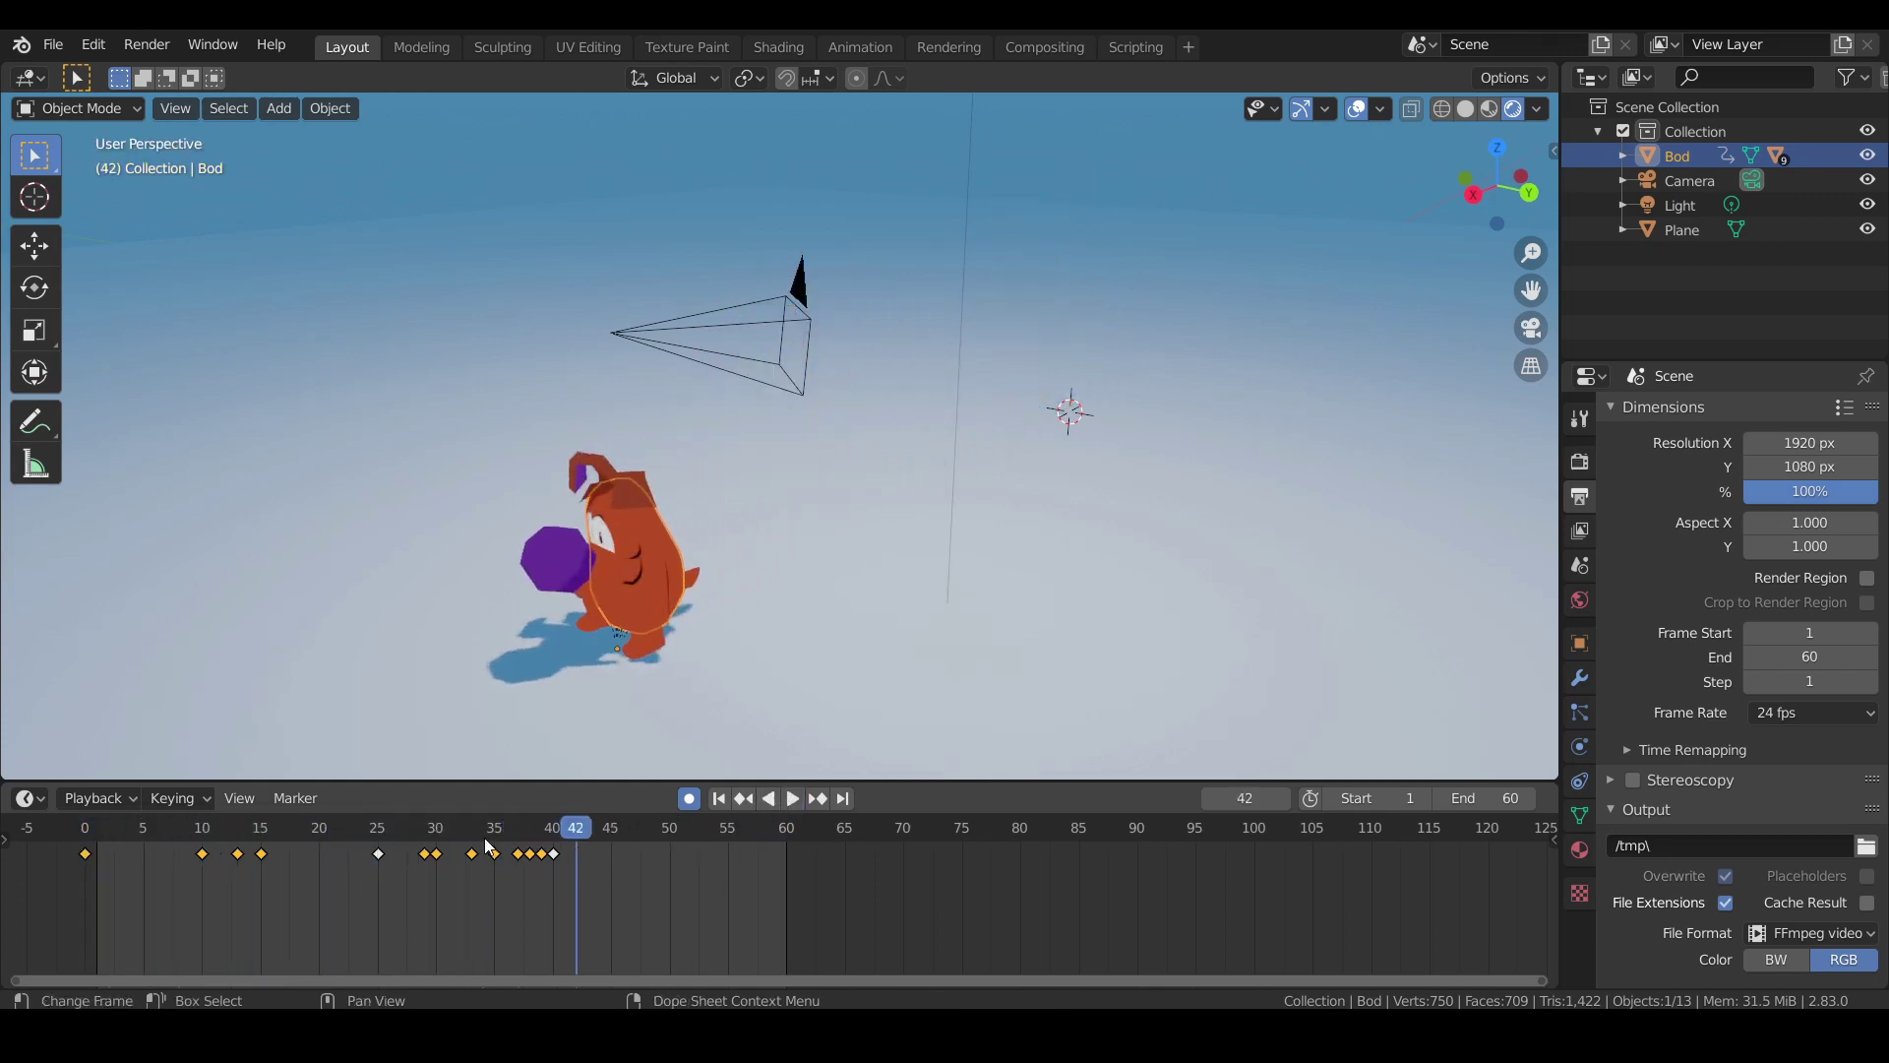
{"action": "left_click_drag", "start_coordinate": [487, 843], "coordinate": [519, 842]}
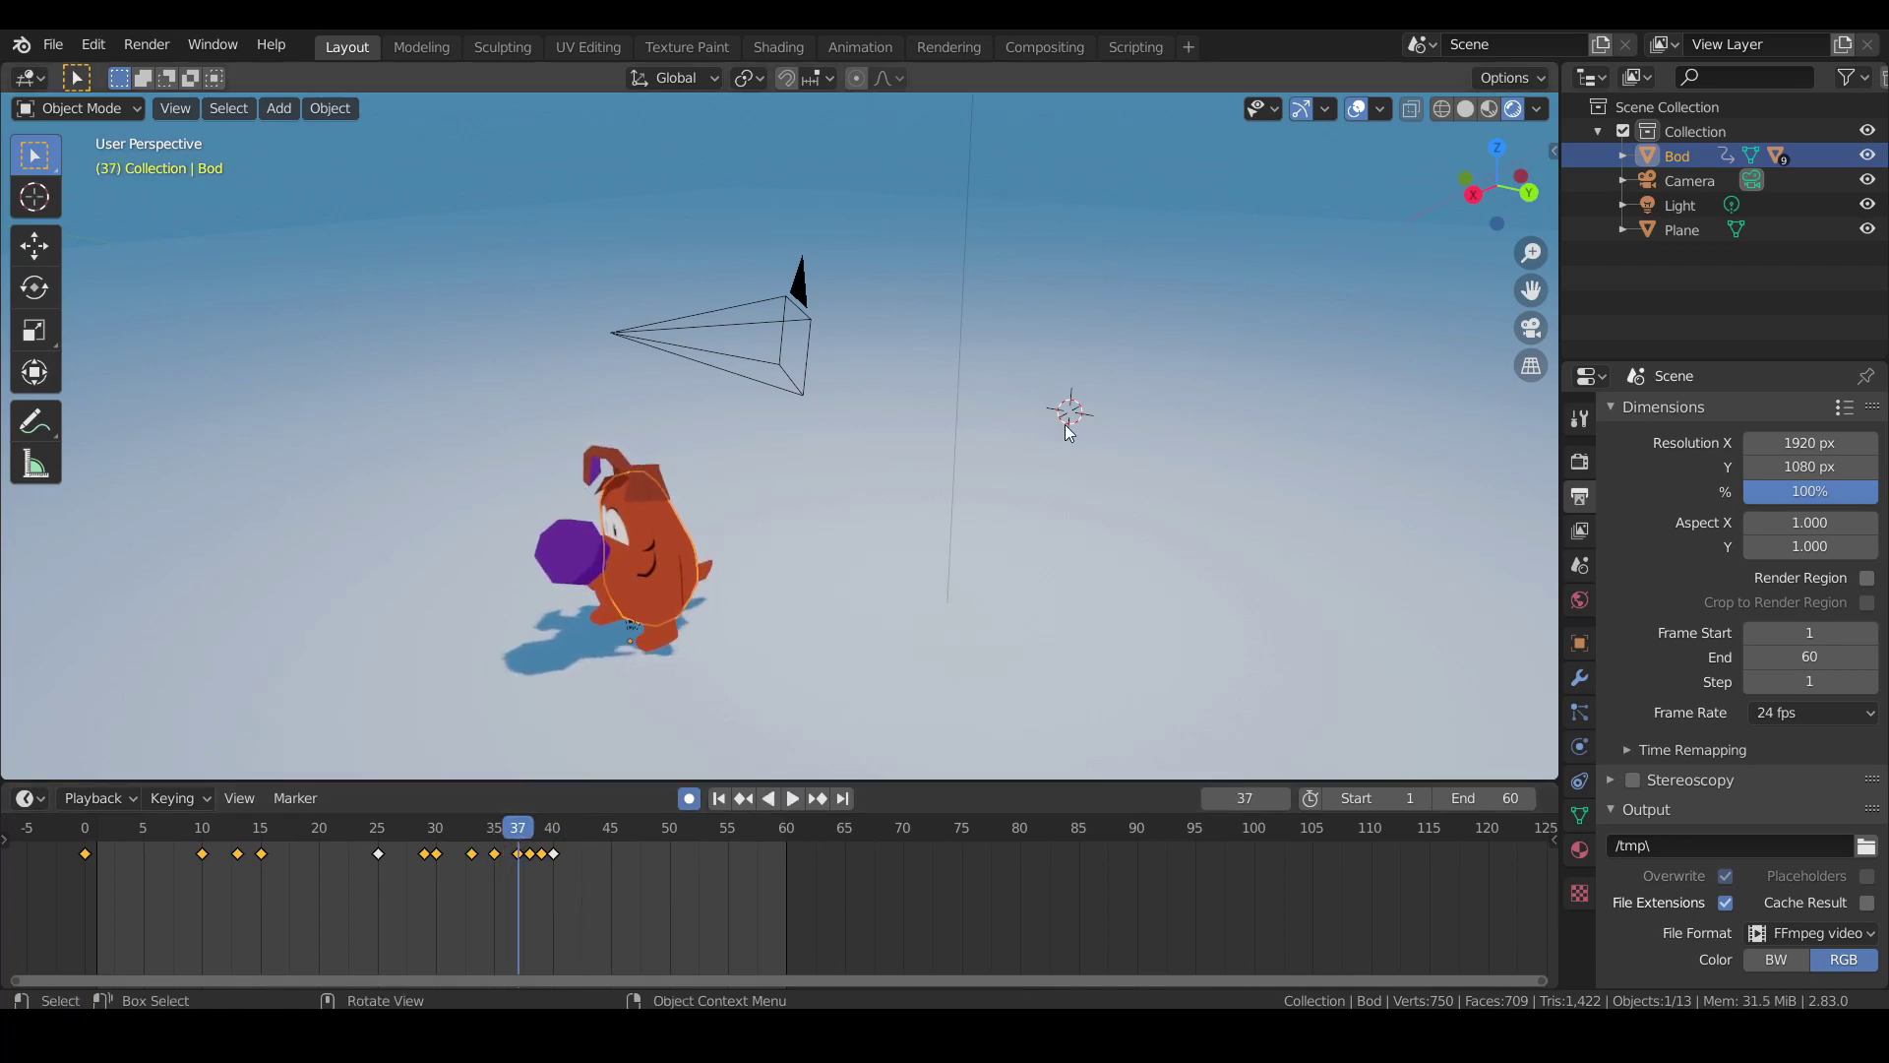
{"action": "key", "text": "s"}
{"action": "key", "text": "z"}
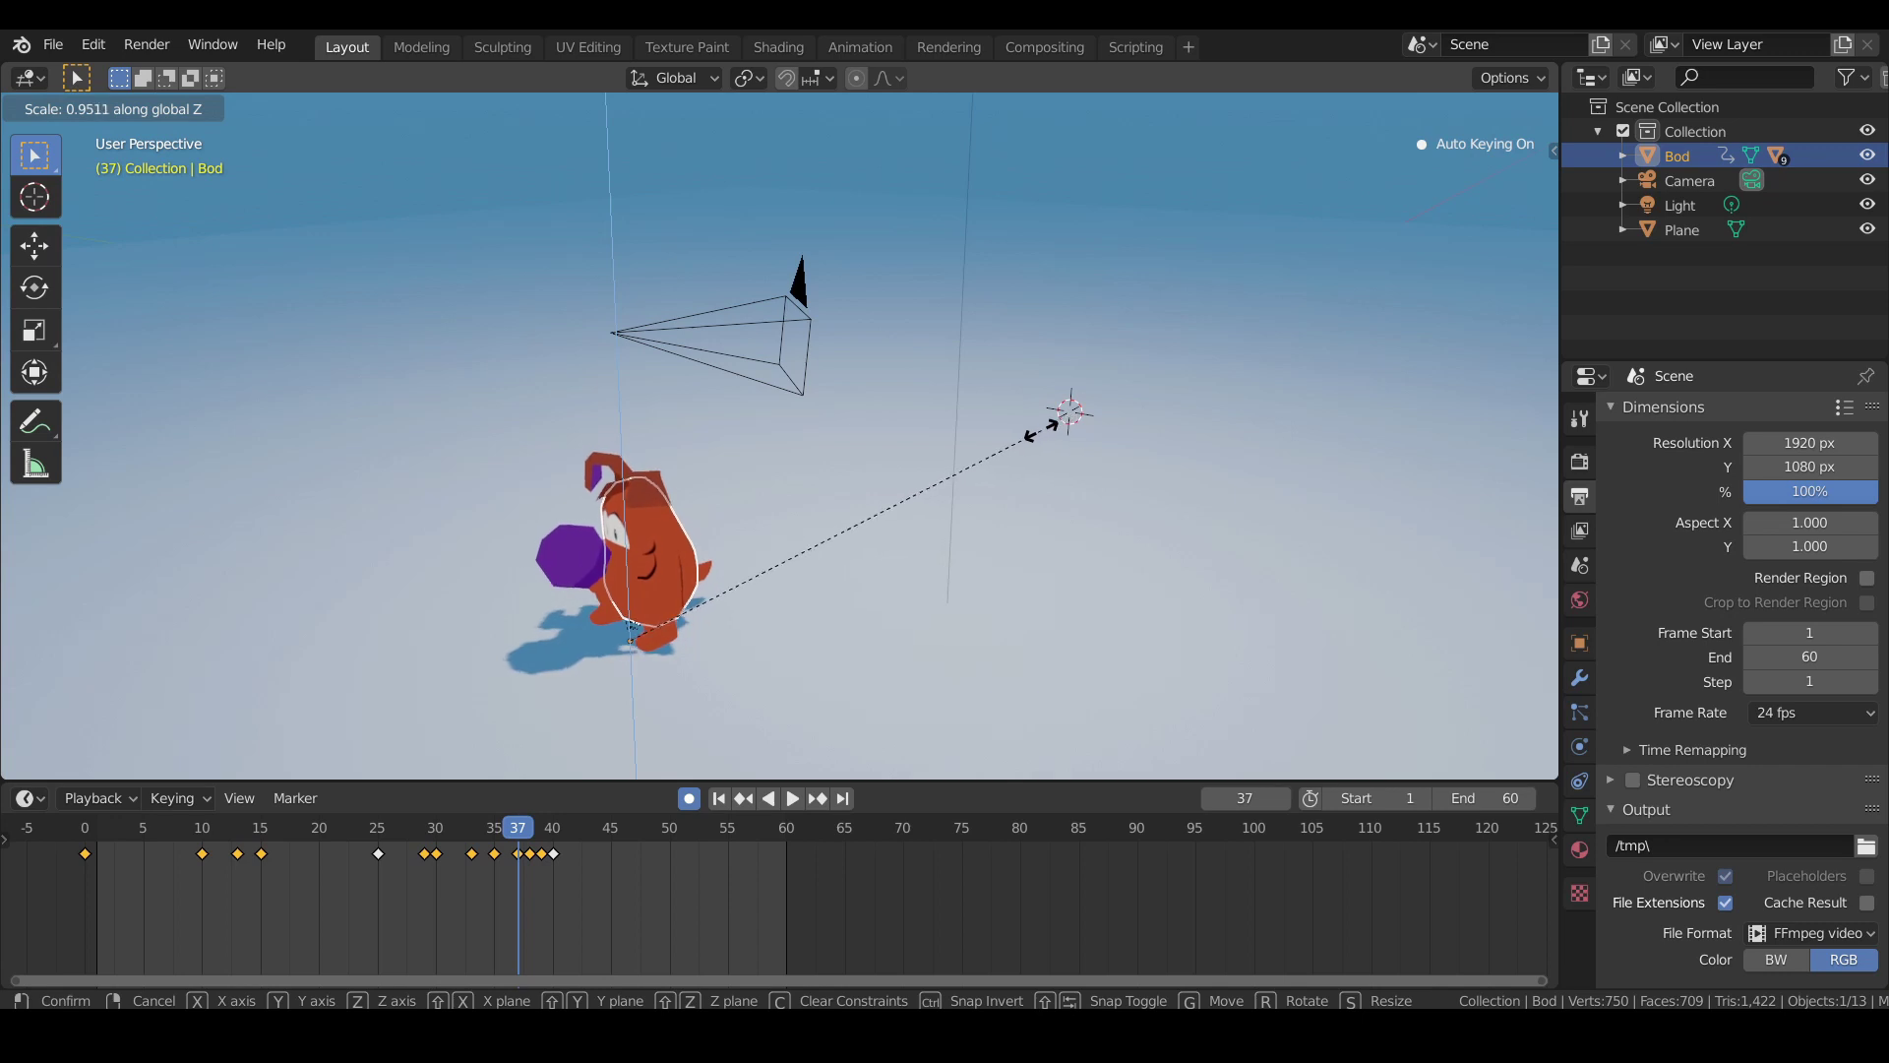
{"action": "left_click", "coordinate": [1064, 411]}
Squash Bod's height slightly again at frame 39.
{"action": "left_click_drag", "start_coordinate": [437, 842], "coordinate": [547, 825]}
{"action": "key", "text": "s"}
{"action": "key", "text": "z"}
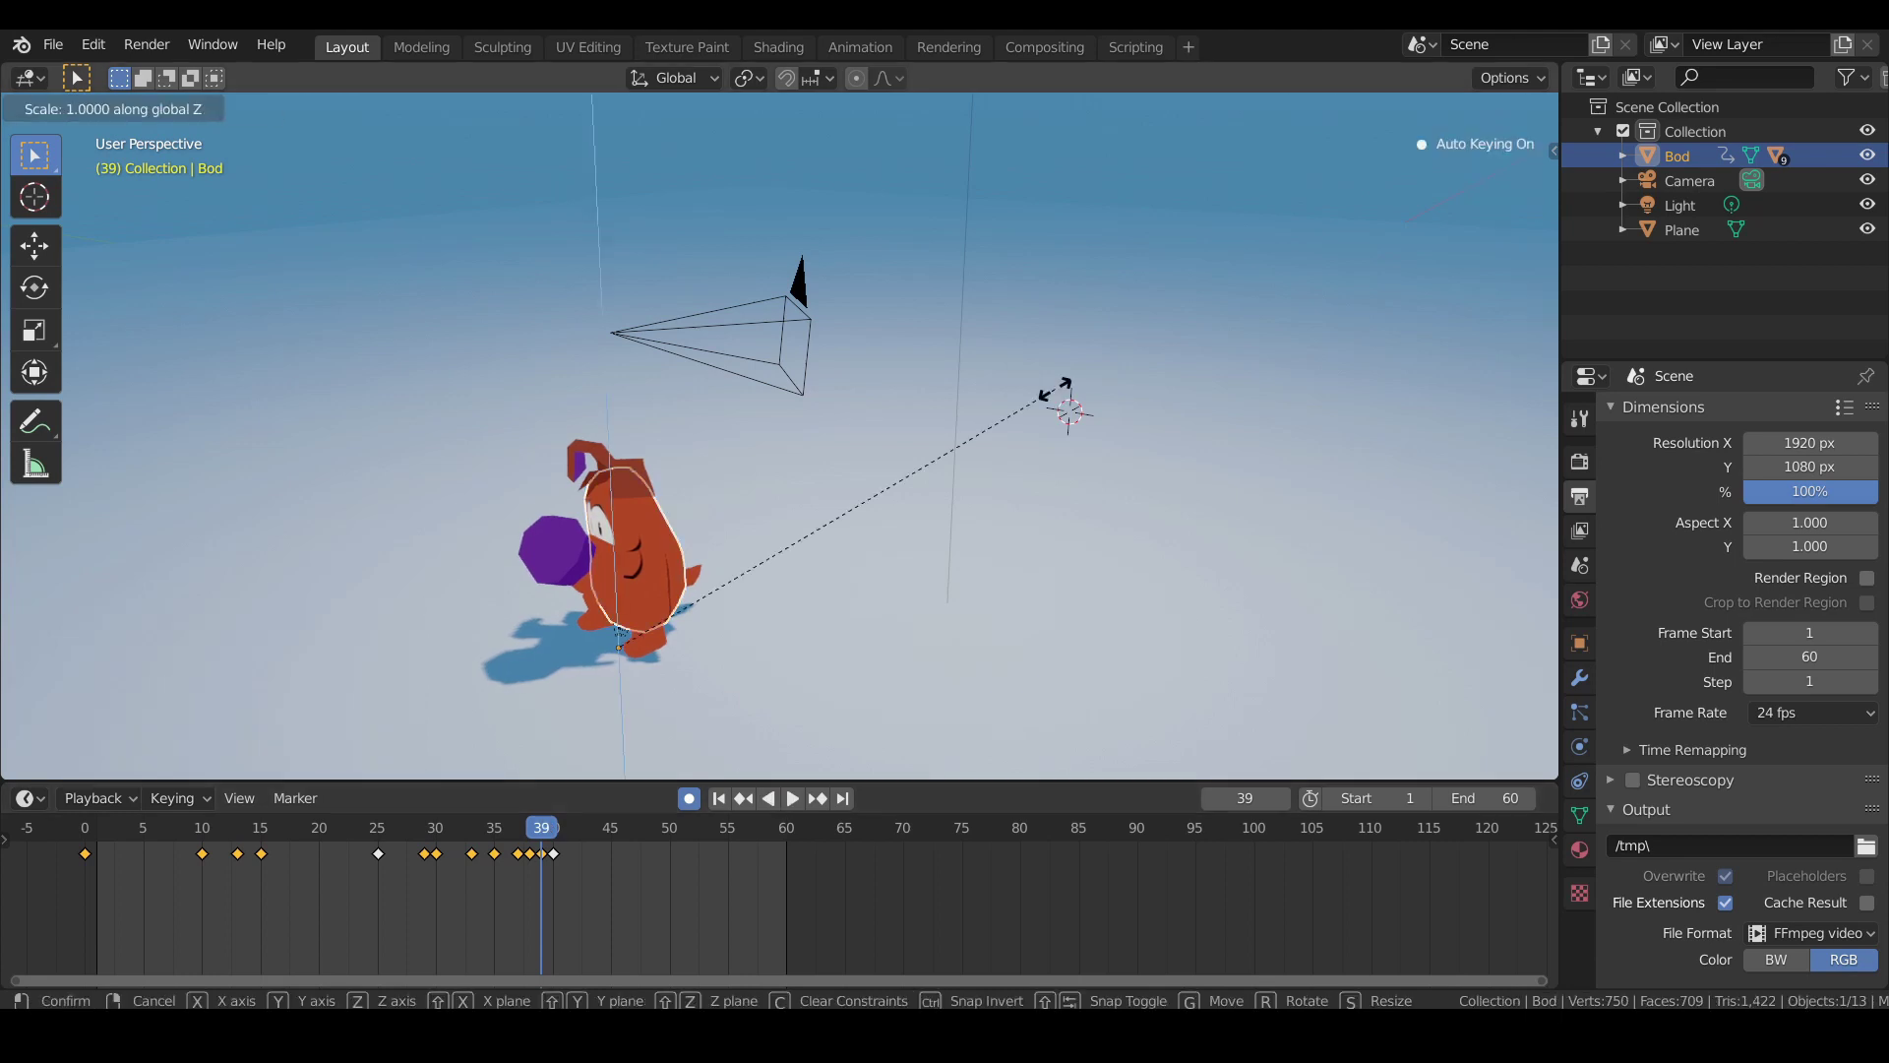
{"action": "left_click", "coordinate": [1026, 404]}
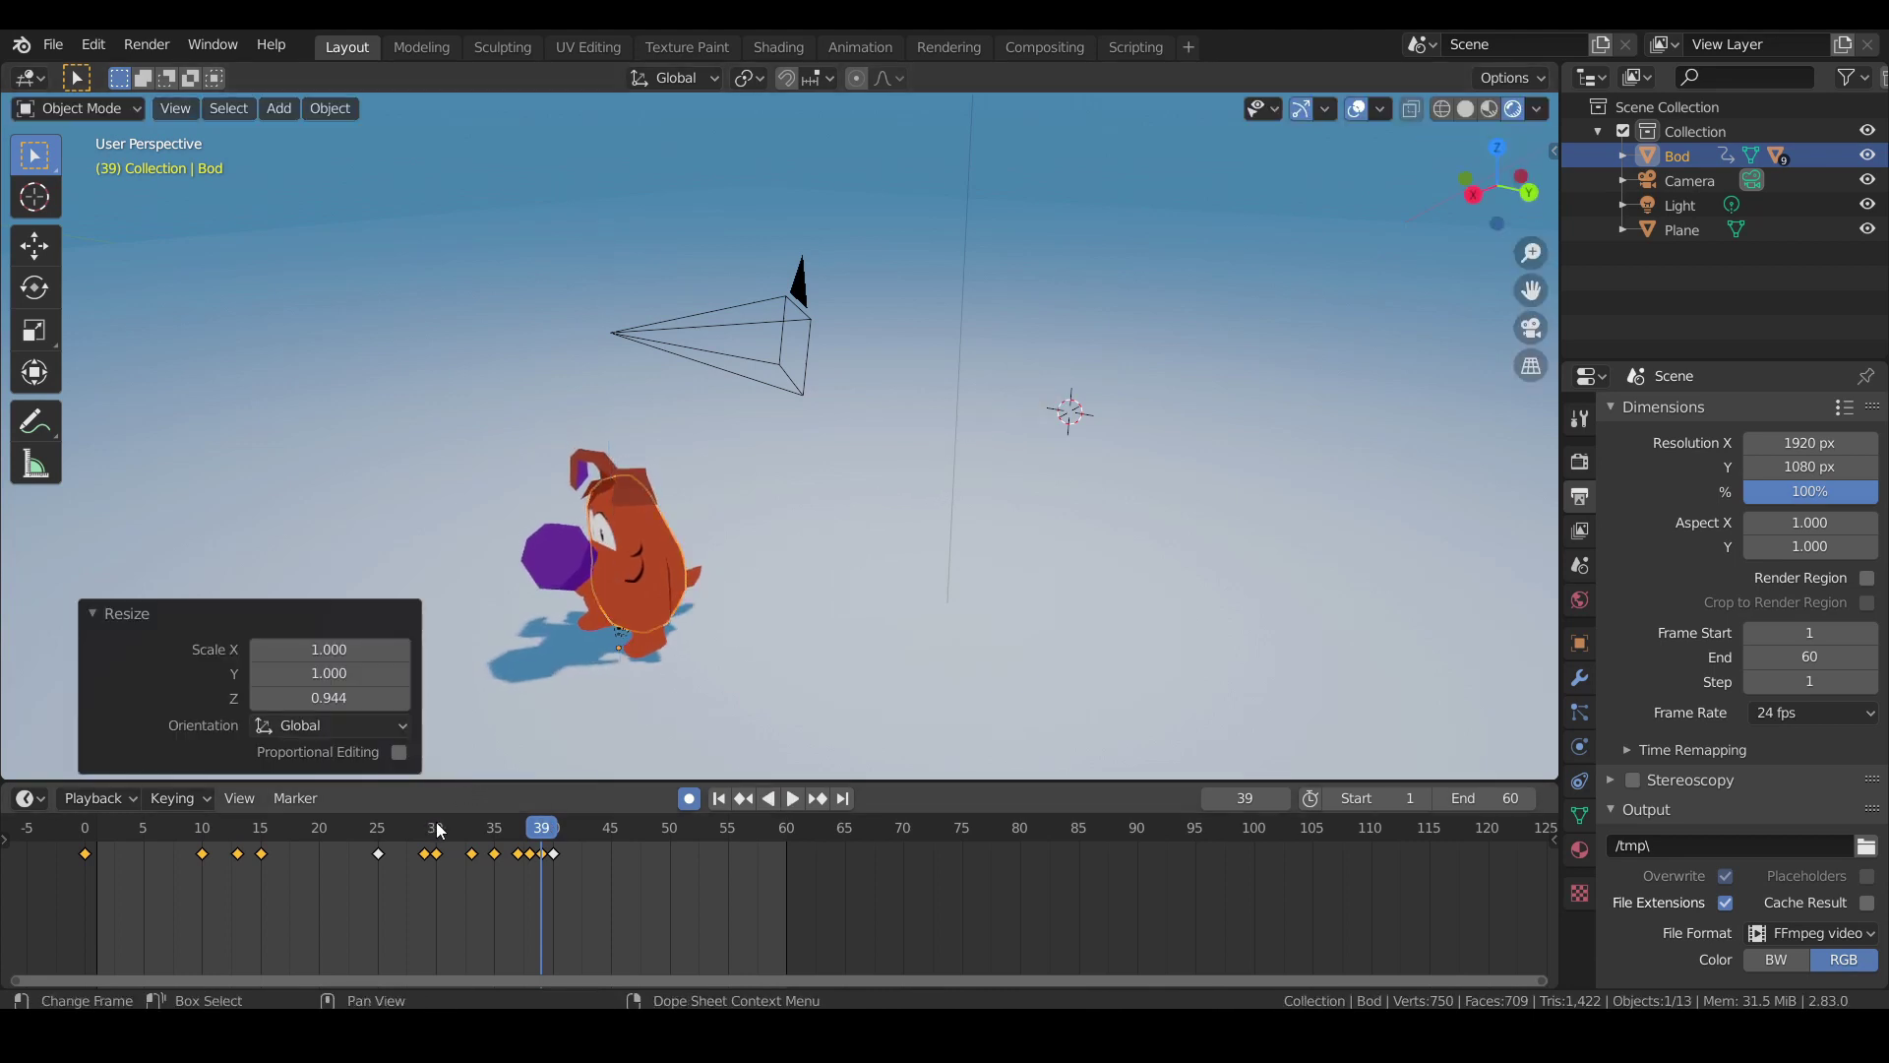
Replay and scrub the animation to inspect the landing around frames 38–44.
{"action": "left_click_drag", "start_coordinate": [442, 832], "coordinate": [547, 801]}
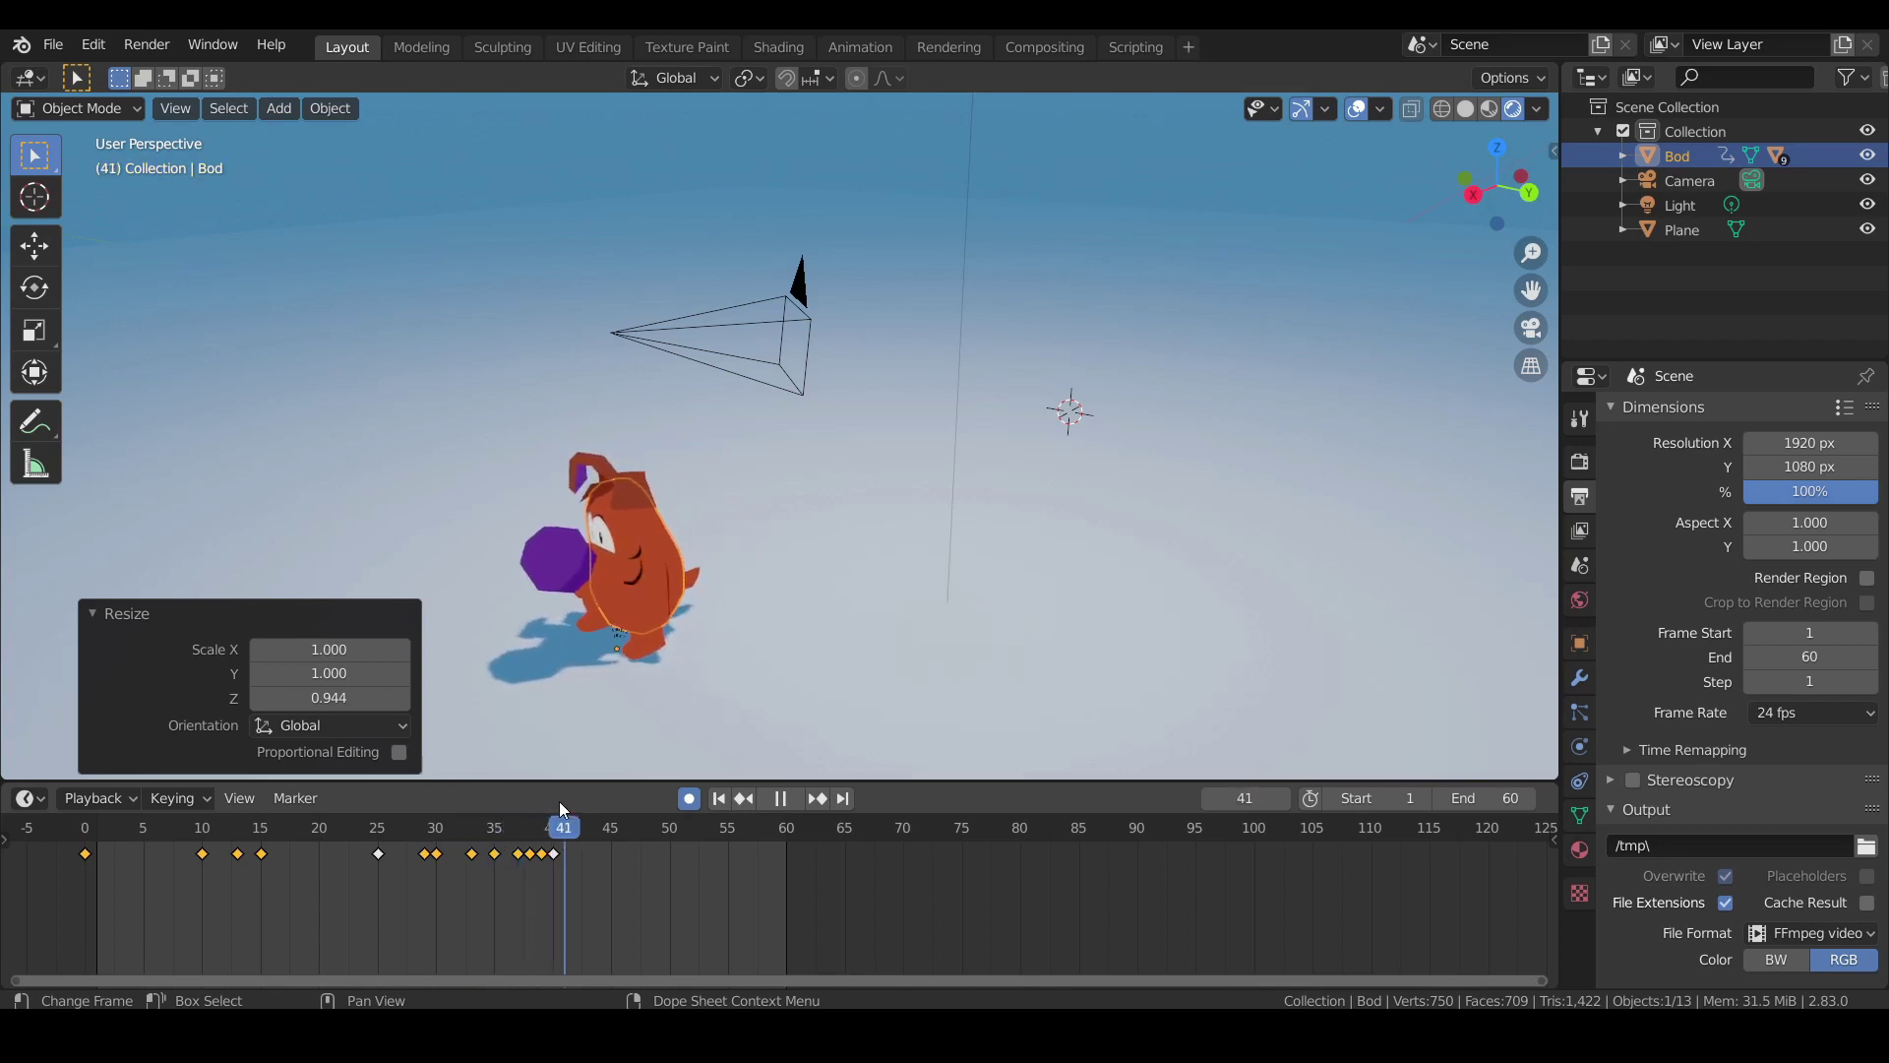
{"action": "key", "text": "shift+Left"}
{"action": "key", "text": "space"}
{"action": "left_click", "coordinate": [799, 796]}
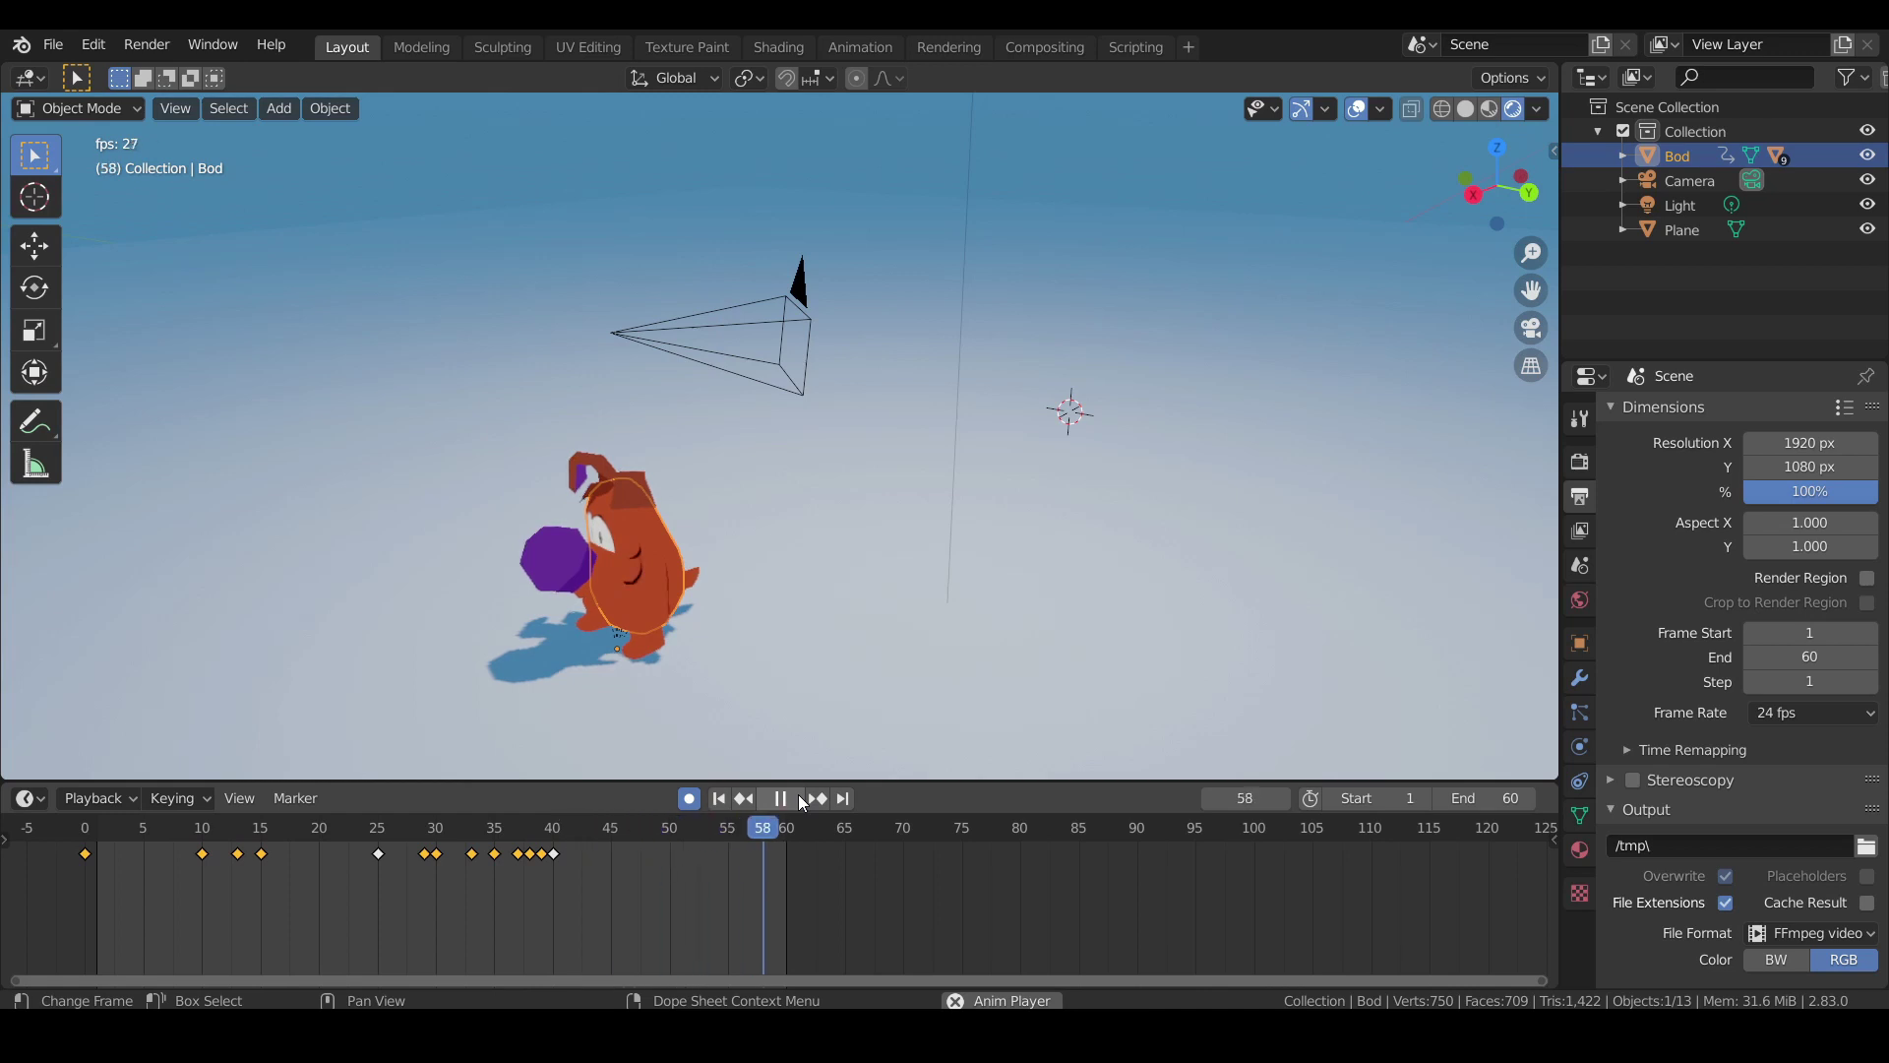
{"action": "left_click_drag", "start_coordinate": [552, 832], "coordinate": [557, 836]}
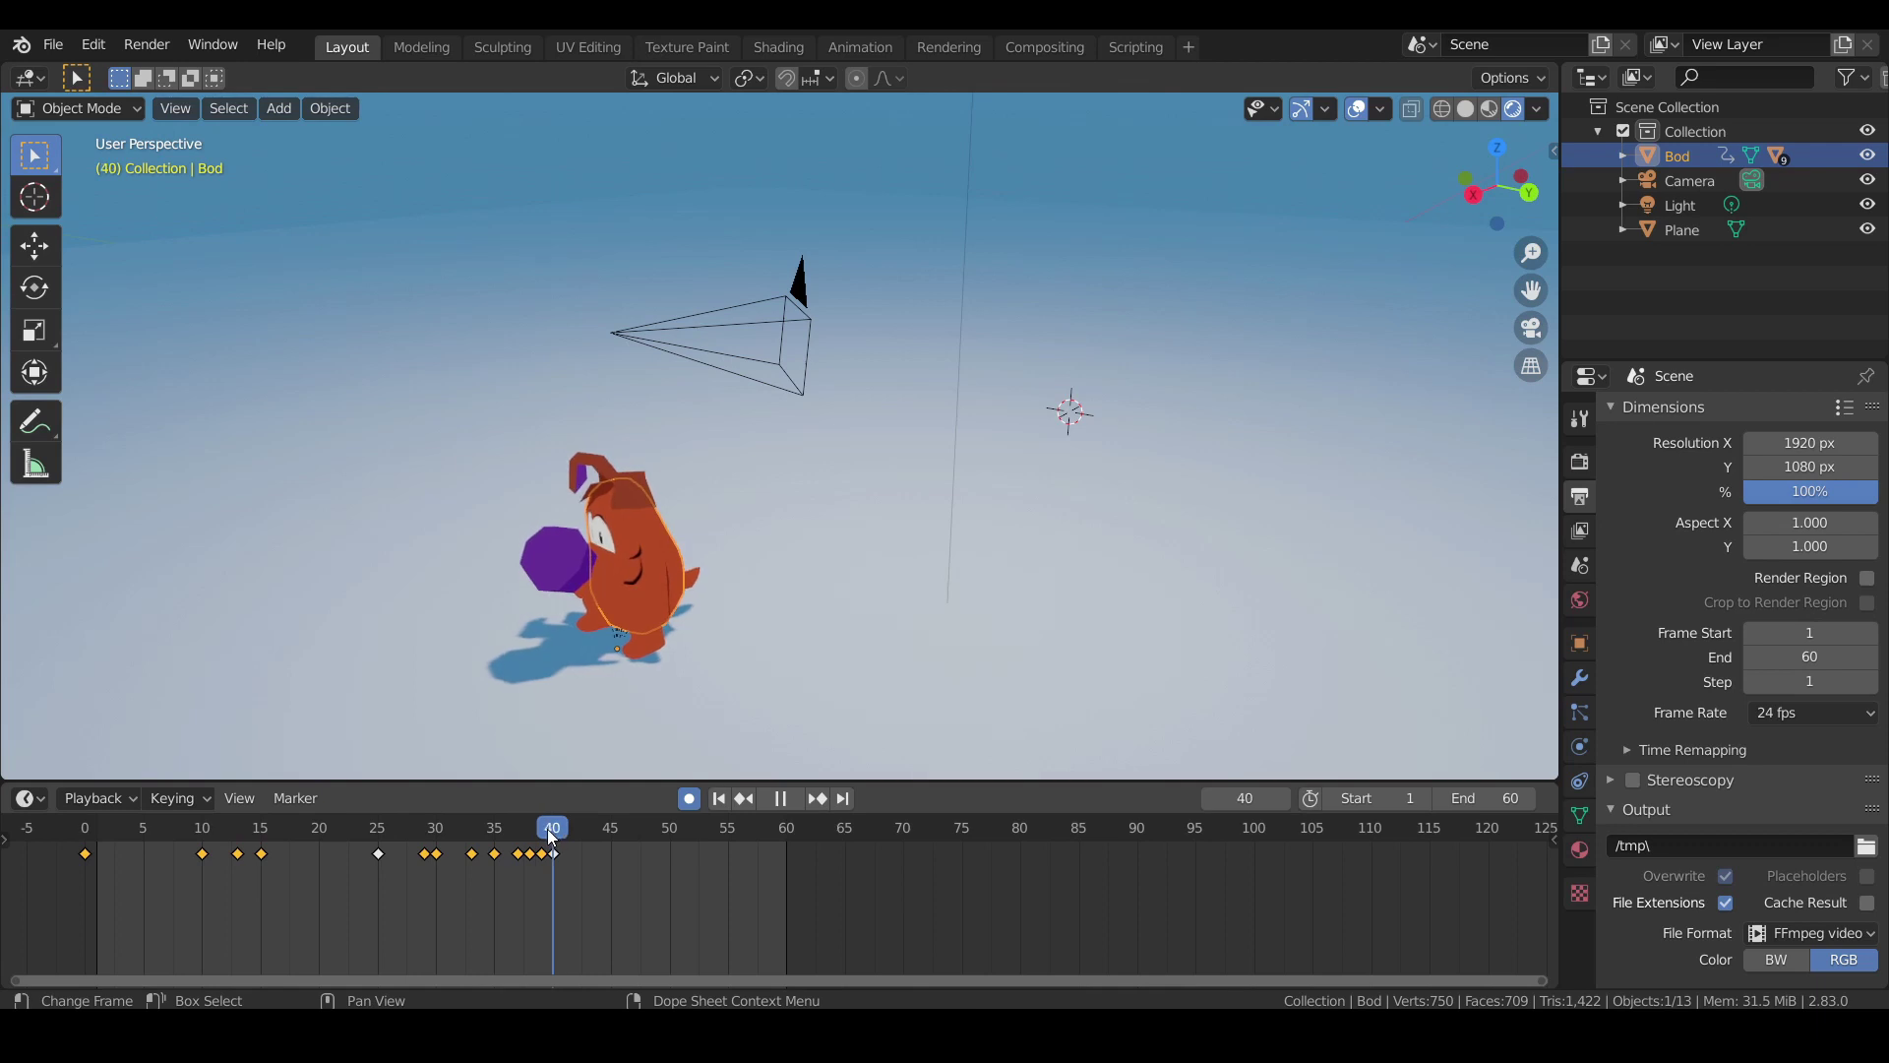
Move Bod's landing key from frame 40 to around frame 44.
{"action": "key", "text": "space"}
{"action": "left_click", "coordinate": [556, 853]}
{"action": "left_click_drag", "start_coordinate": [557, 853], "coordinate": [584, 854]}
{"action": "left_click", "coordinate": [600, 855]}
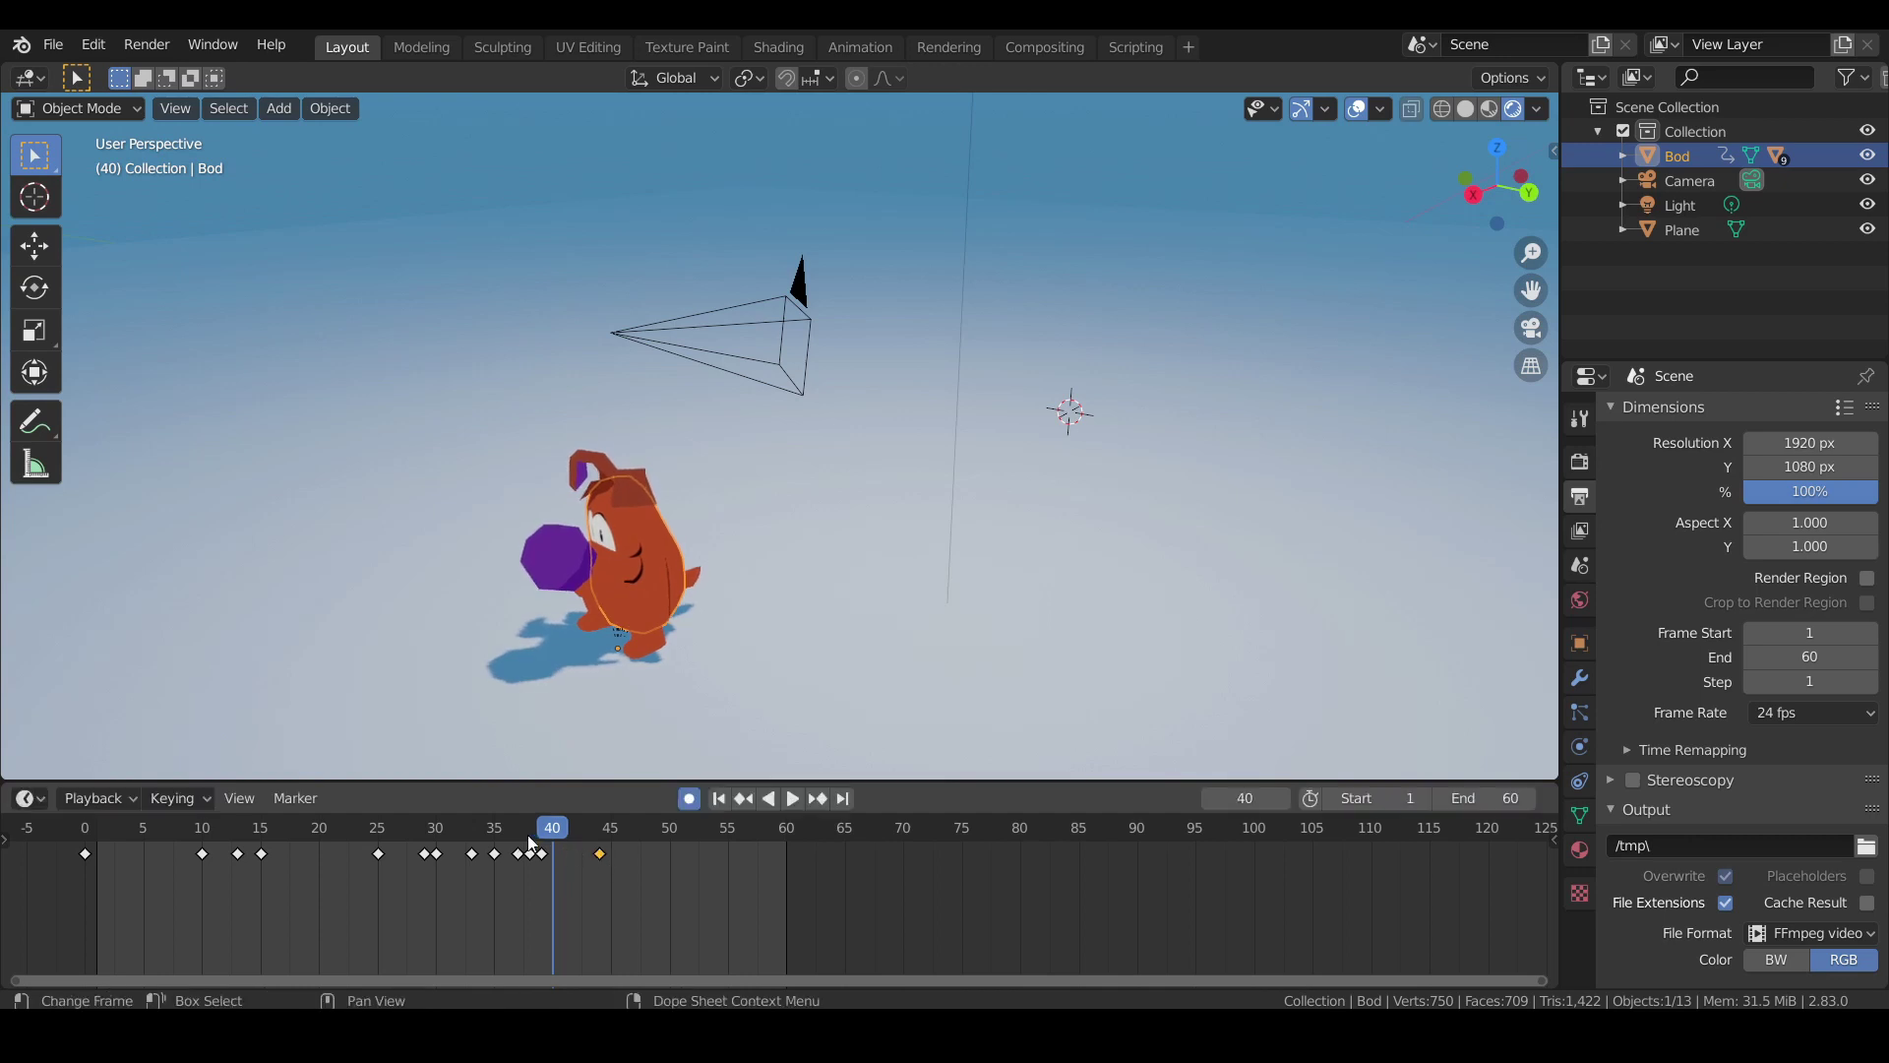
Preview the landing from frame 36 and shift another landing key slightly later.
{"action": "left_click", "coordinate": [502, 830]}
{"action": "left_click", "coordinate": [783, 799]}
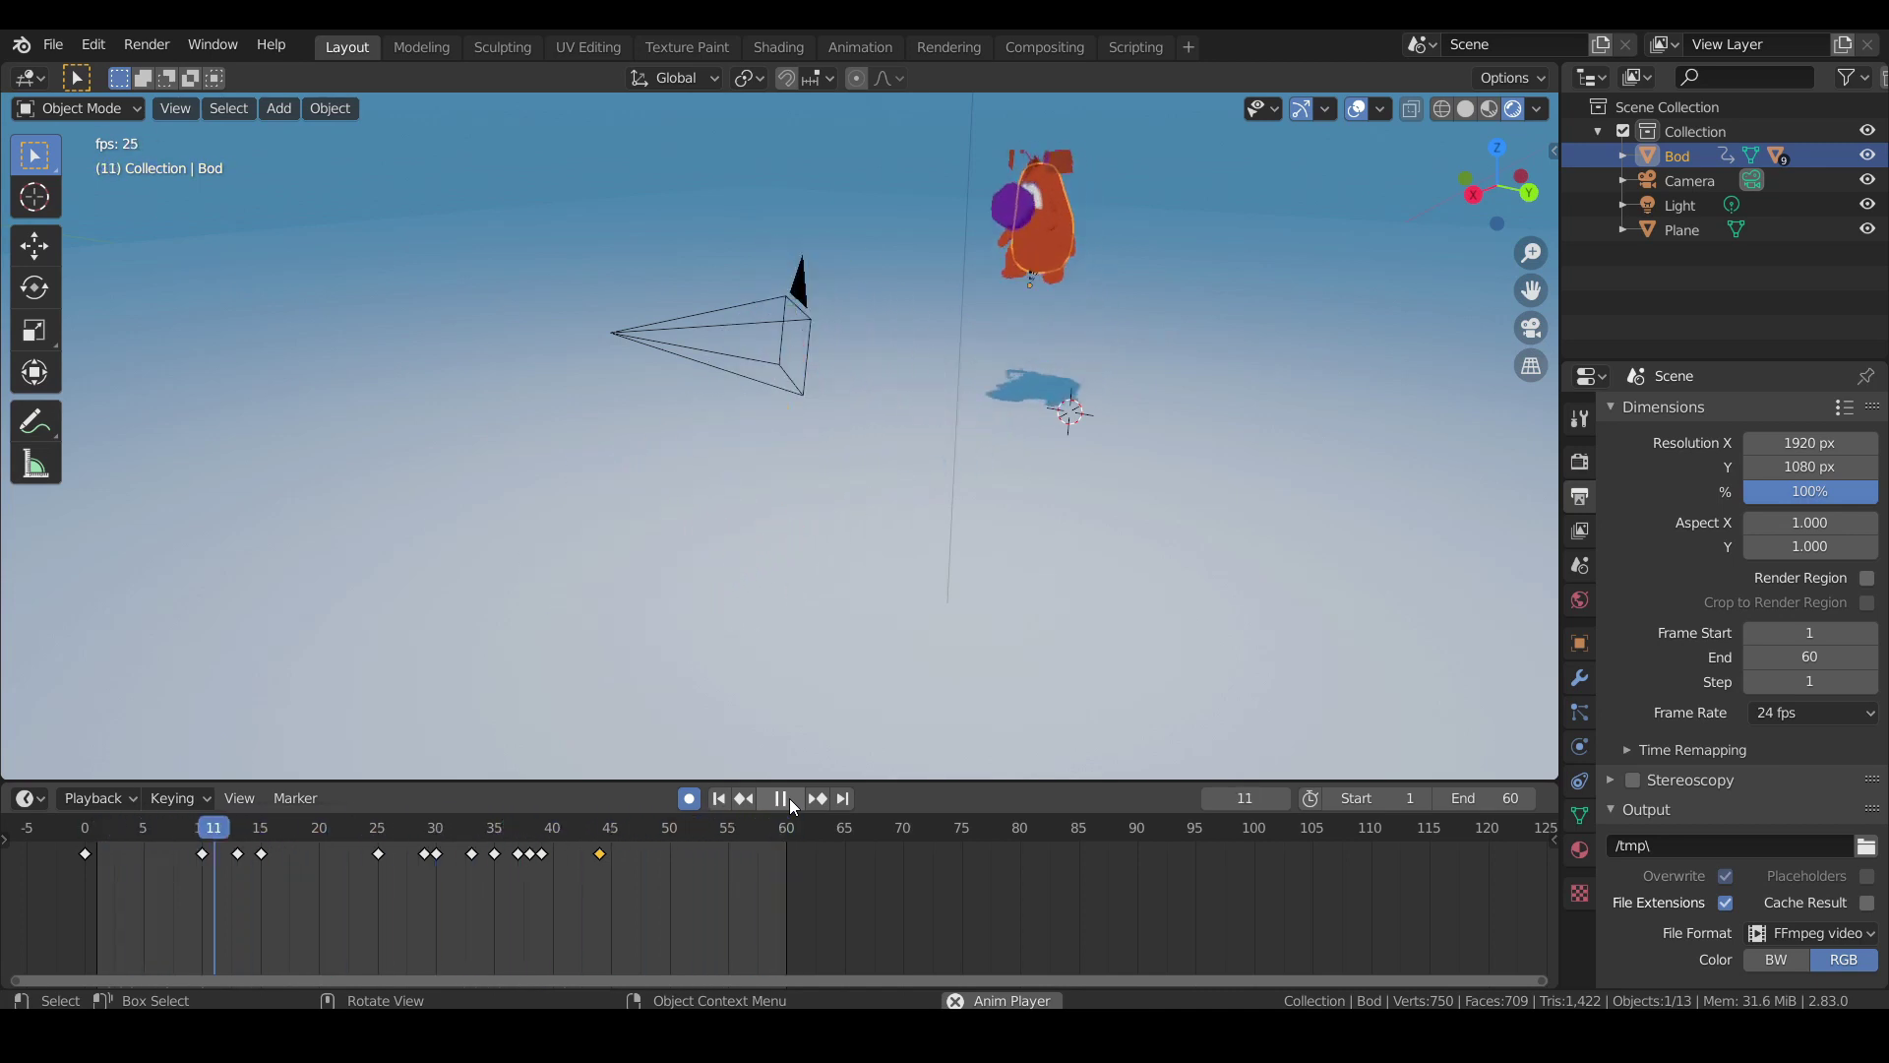
{"action": "left_click", "coordinate": [783, 799]}
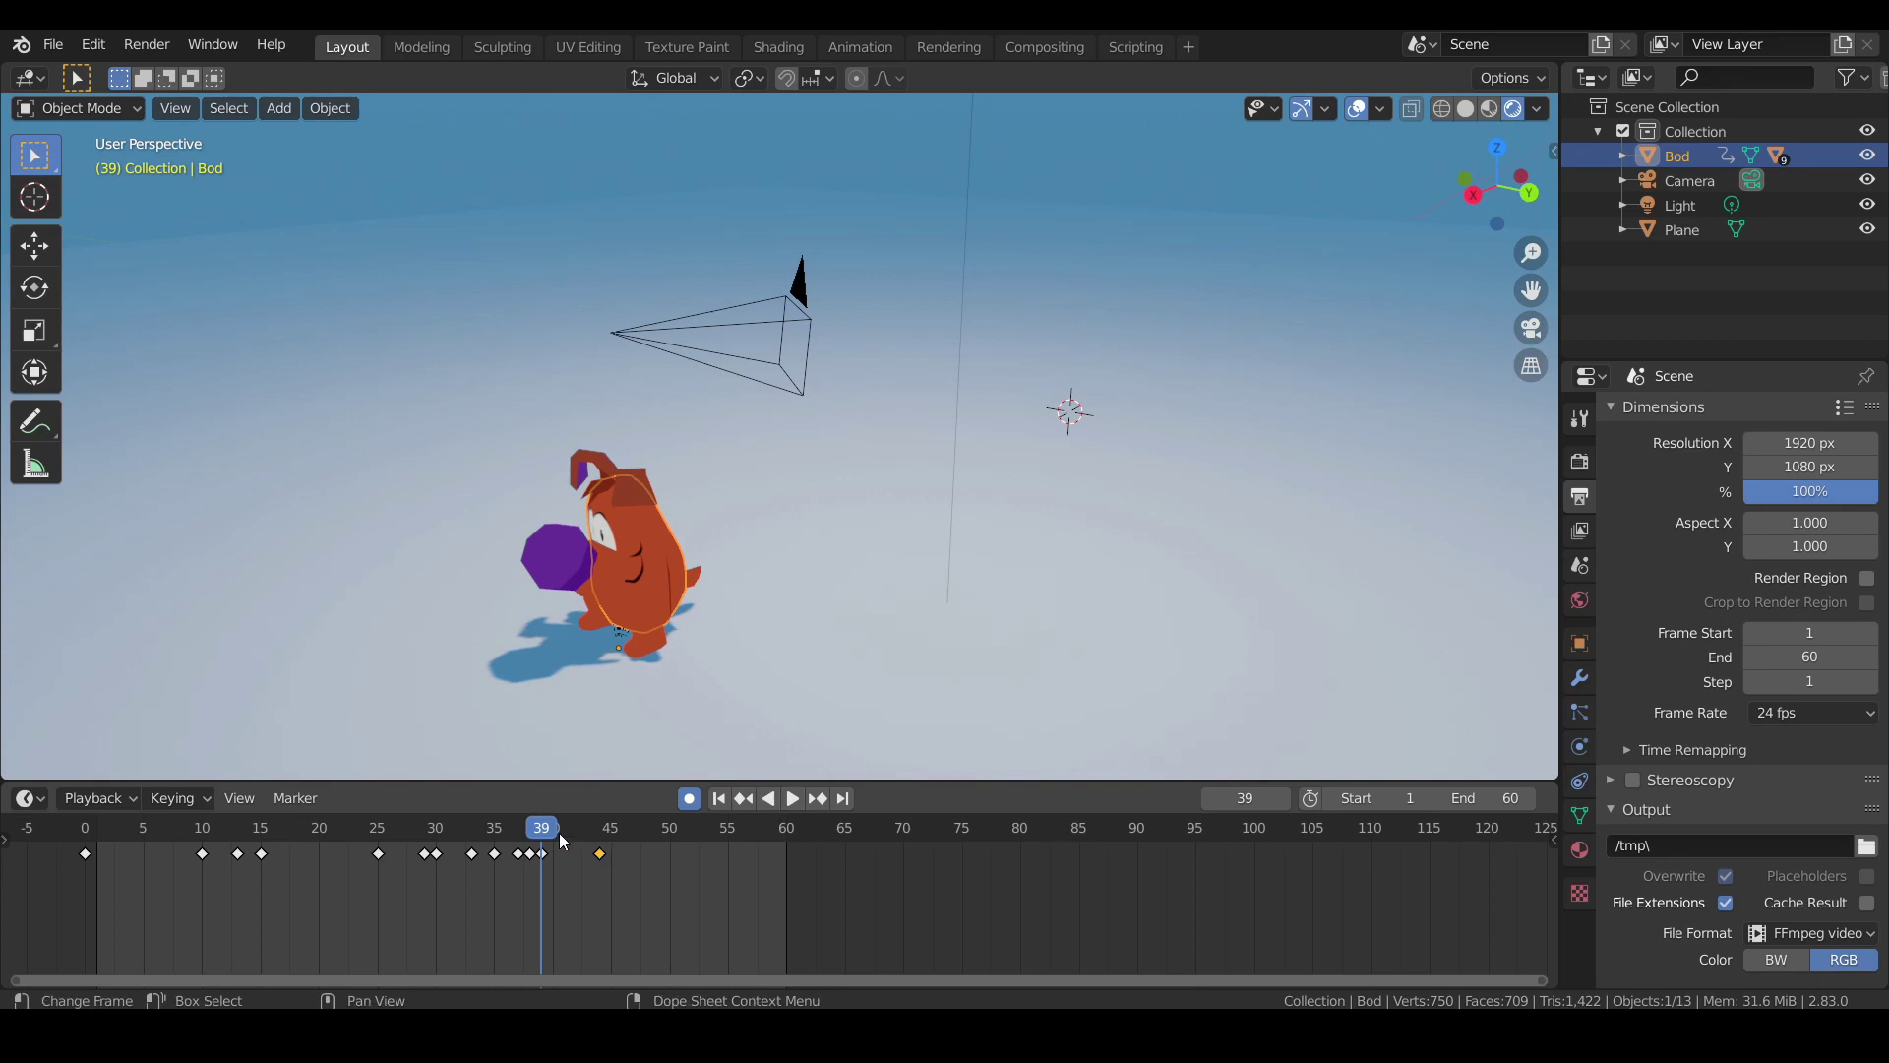
{"action": "left_click_drag", "start_coordinate": [547, 839], "coordinate": [126, 837]}
Replay the animation and scrub frames 41–45 to check the landing.
{"action": "left_click", "coordinate": [795, 798]}
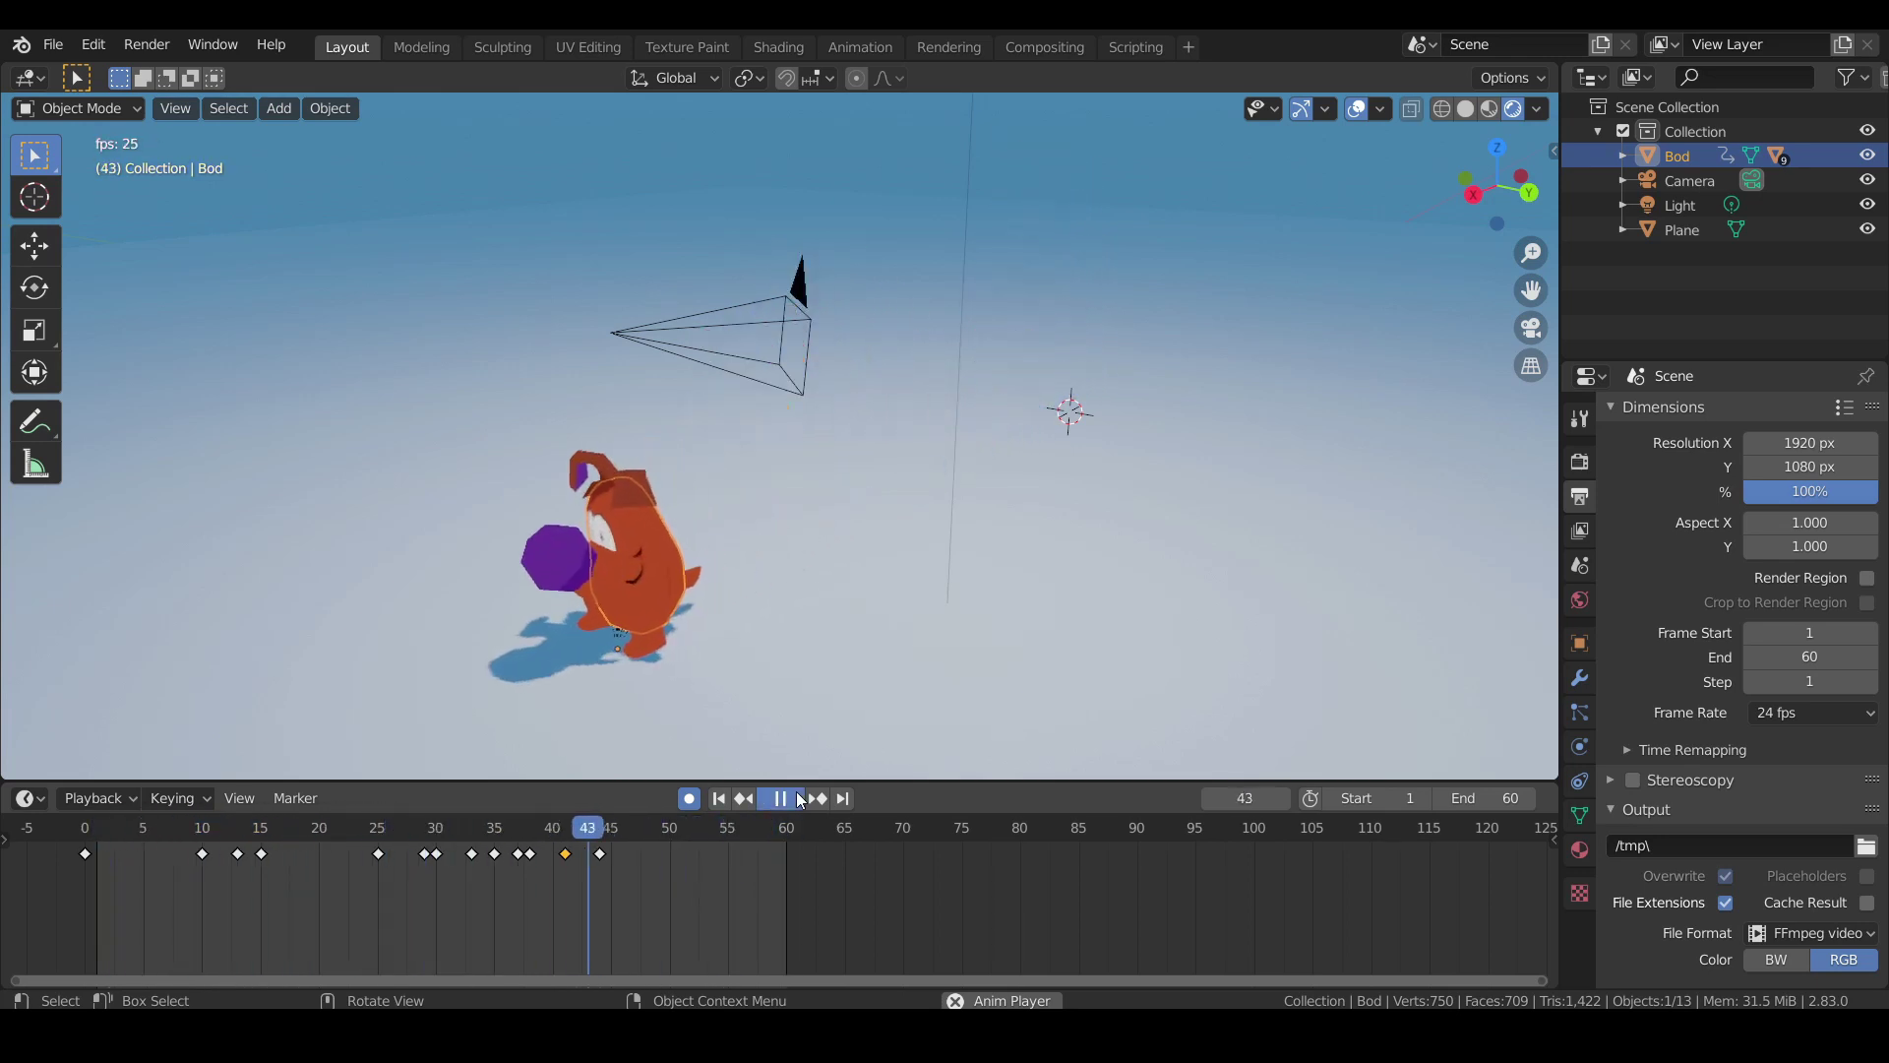
{"action": "left_click", "coordinate": [790, 799]}
{"action": "left_click", "coordinate": [569, 831]}
{"action": "left_click_drag", "start_coordinate": [568, 831], "coordinate": [85, 829]}
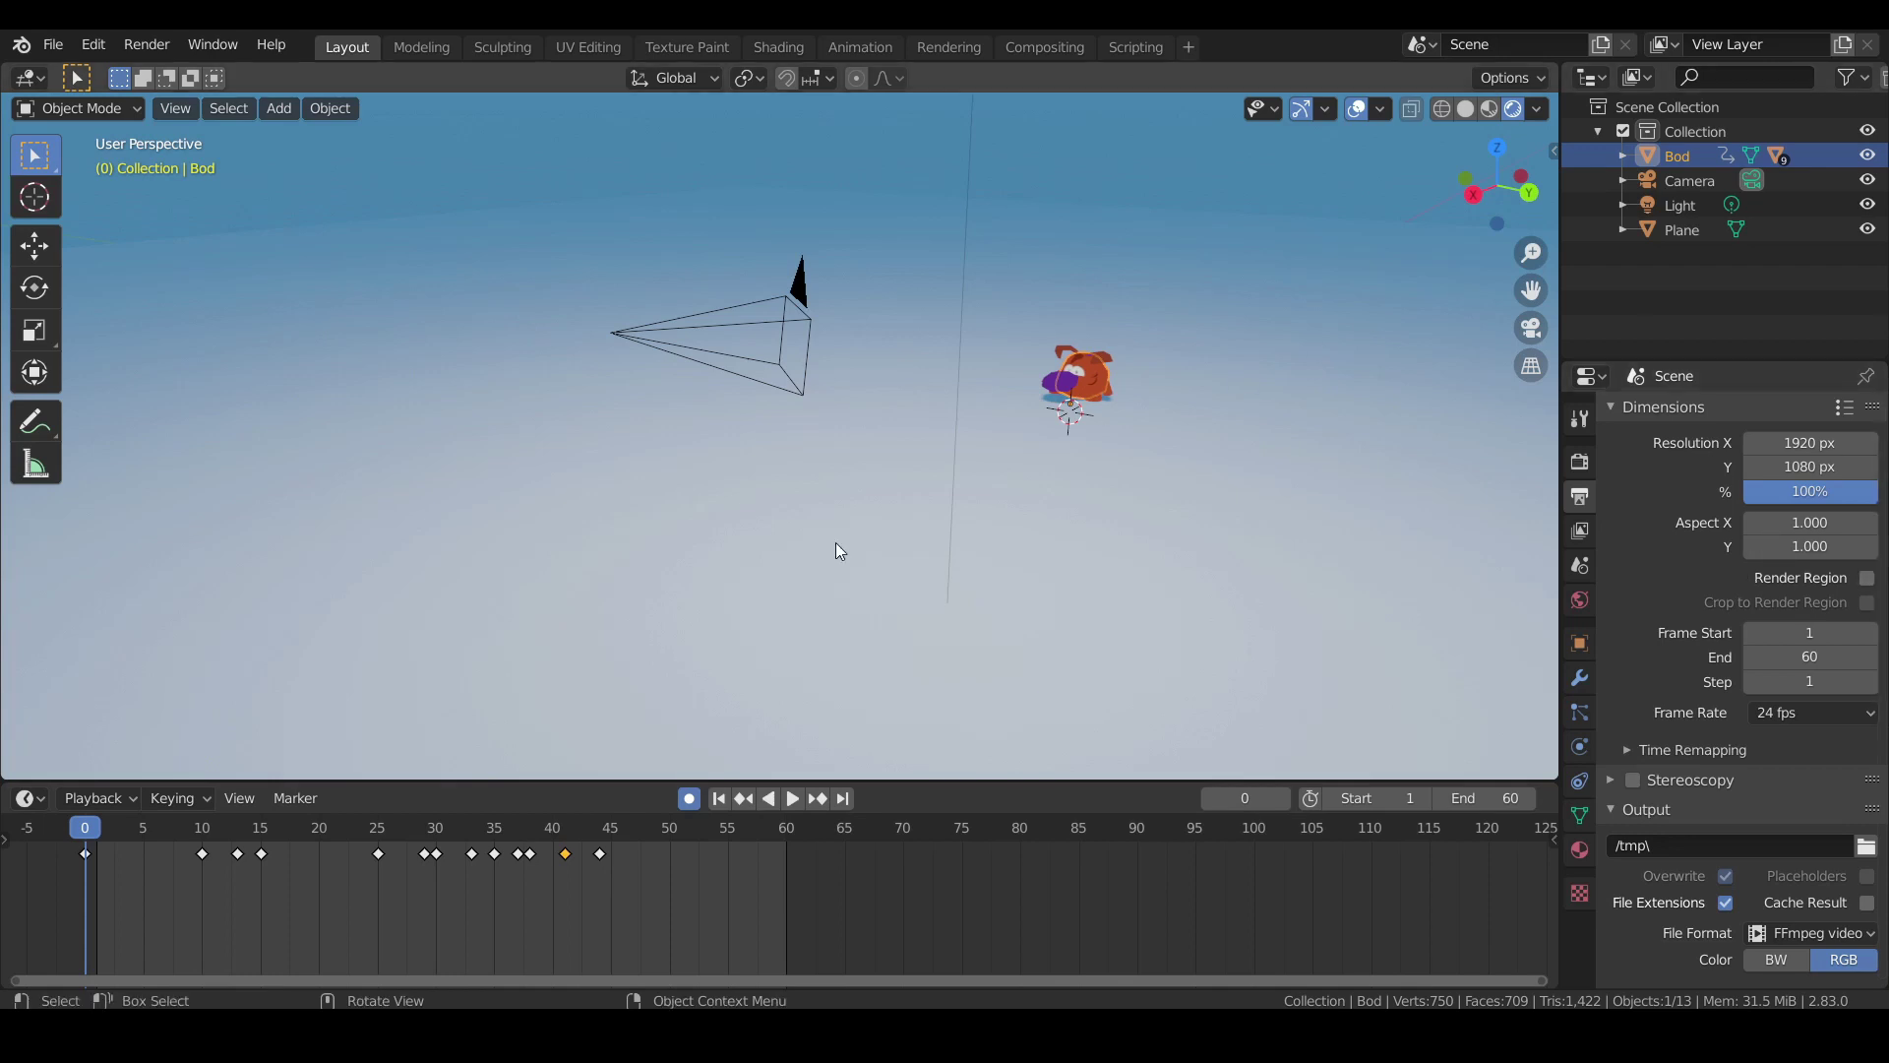
{"action": "left_click", "coordinate": [793, 800]}
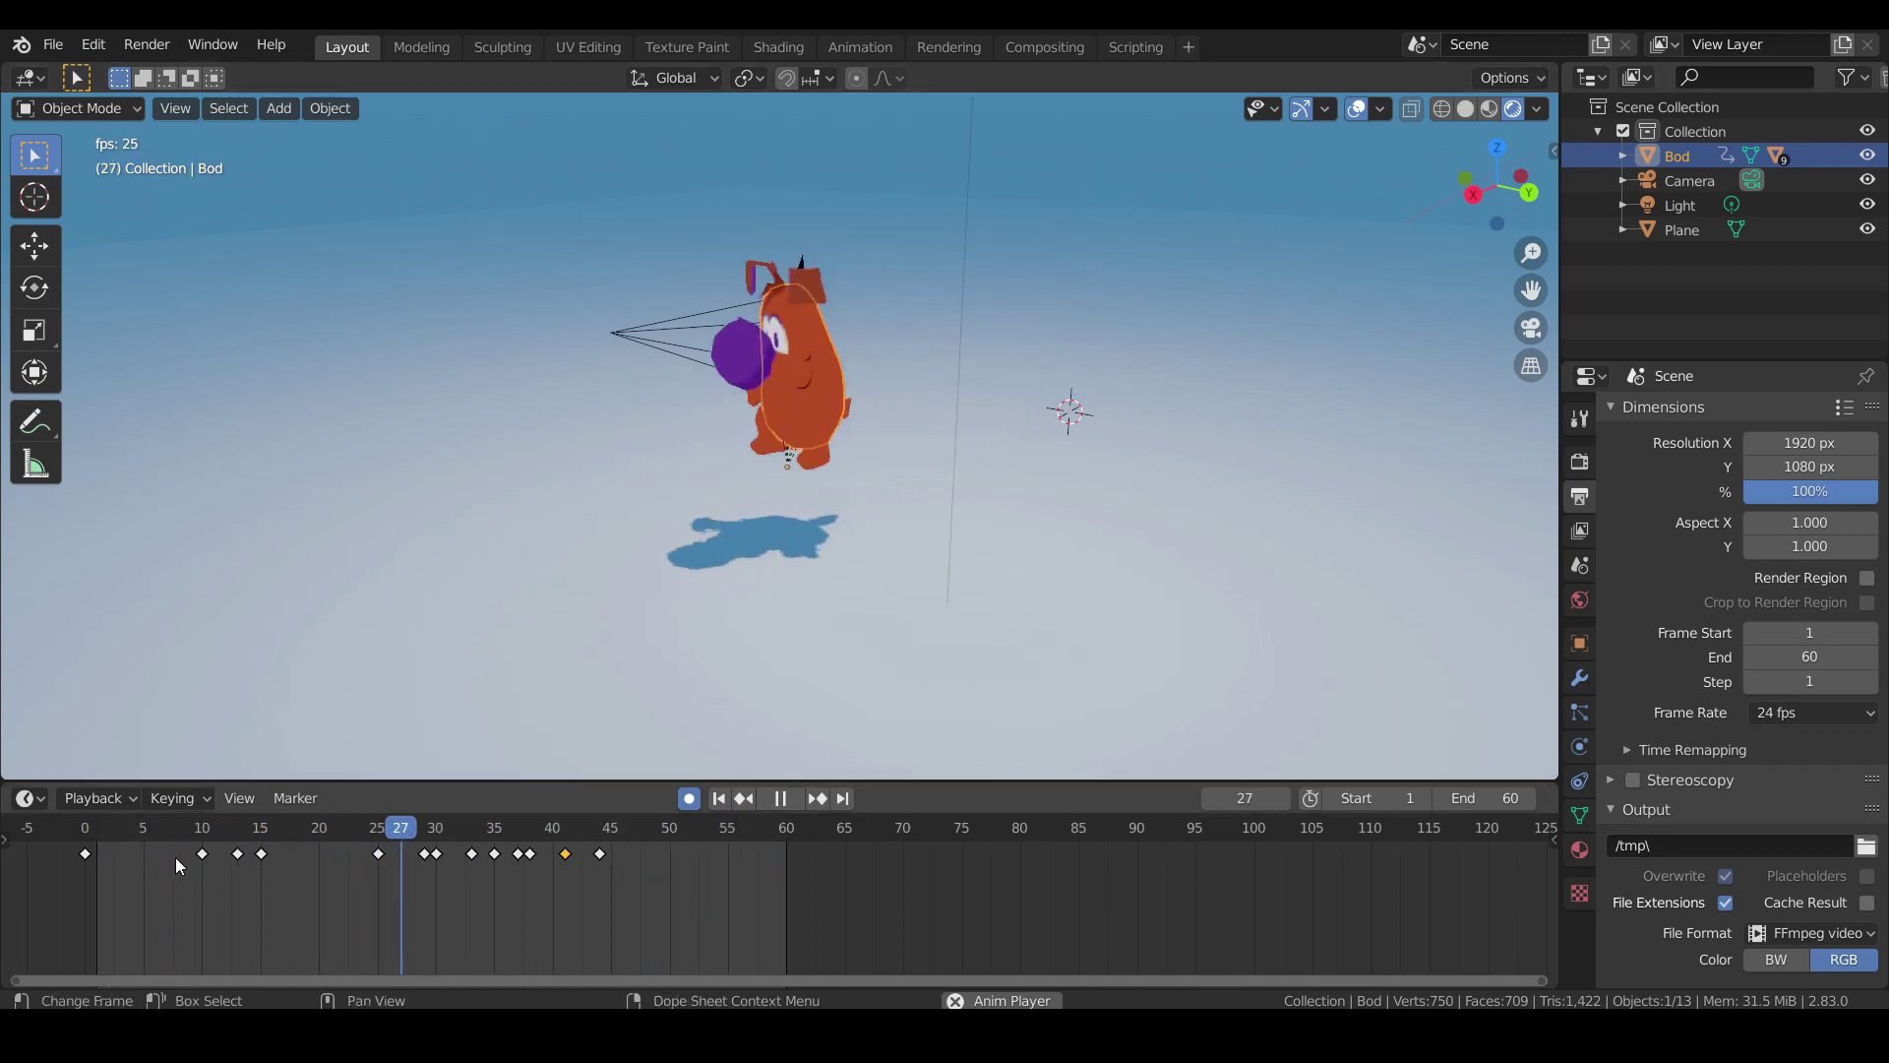
{"action": "left_click", "coordinate": [203, 832]}
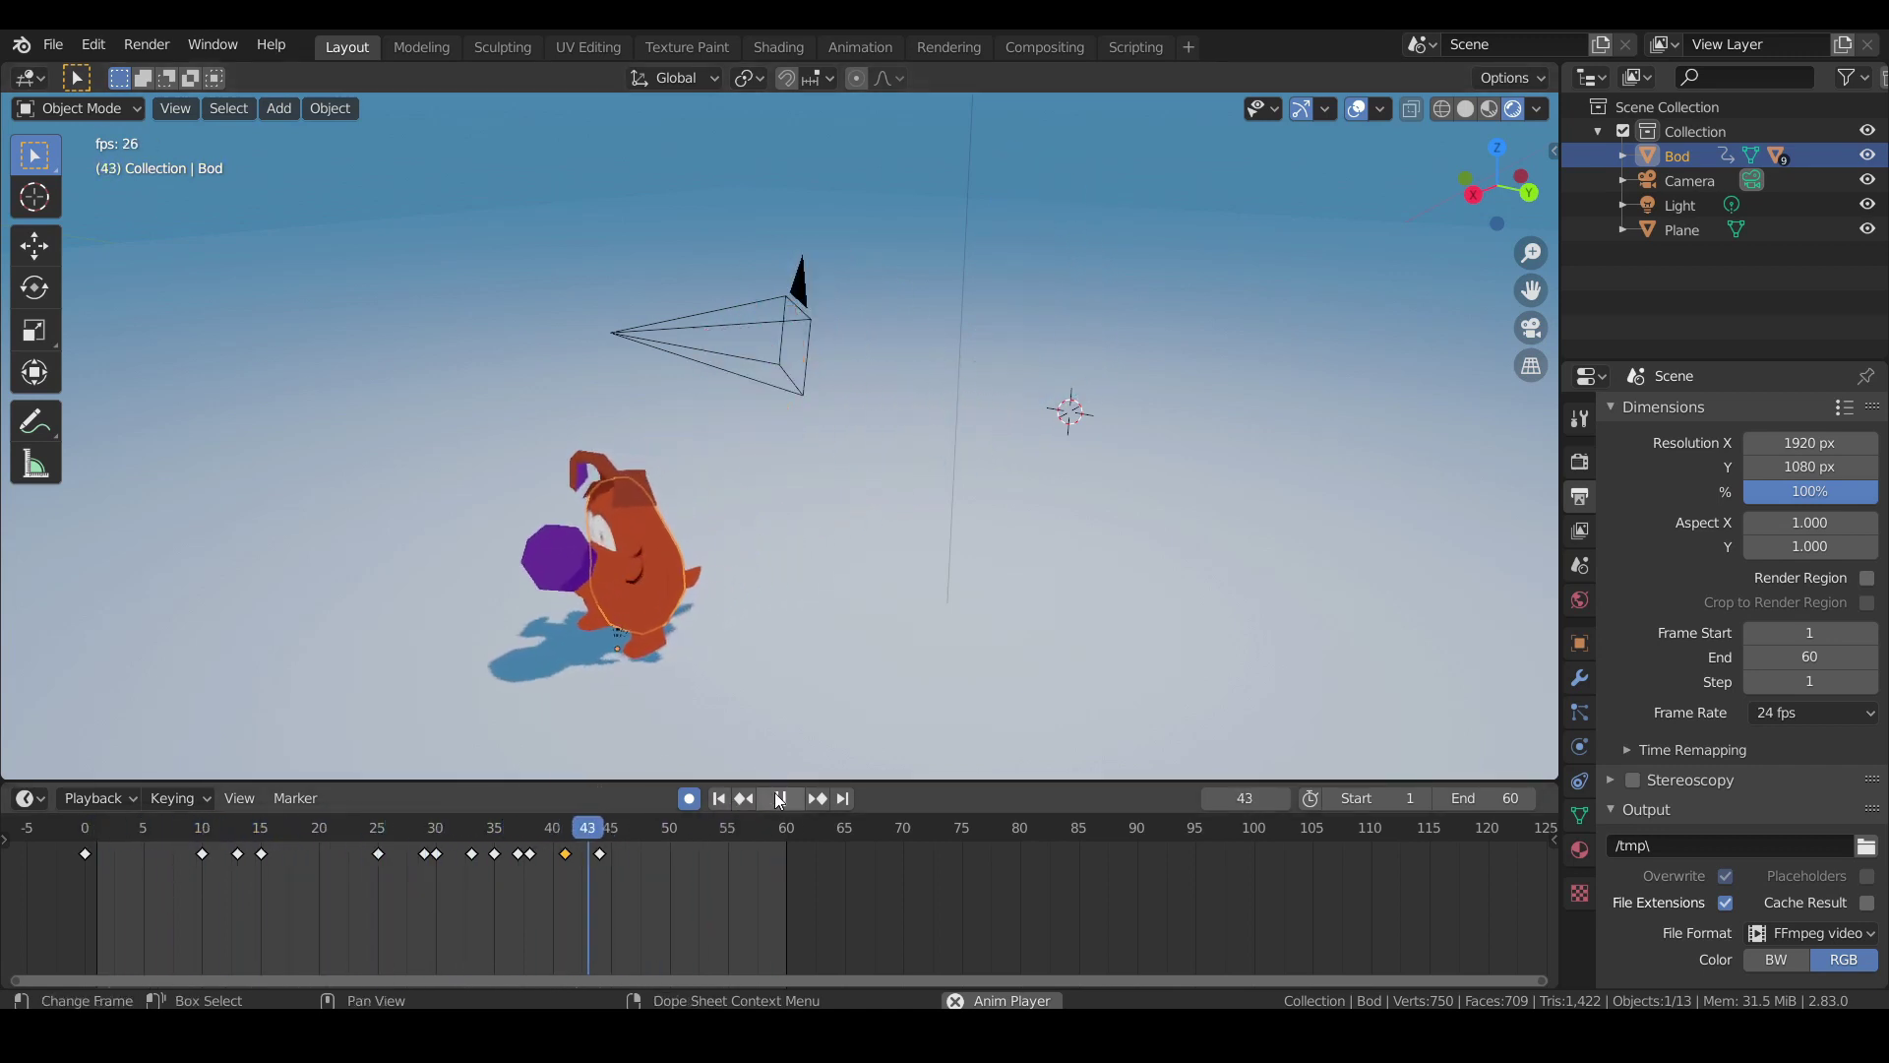
{"action": "key", "text": "space"}
{"action": "left_click", "coordinate": [190, 828]}
{"action": "left_click_drag", "start_coordinate": [174, 837], "coordinate": [275, 802]}
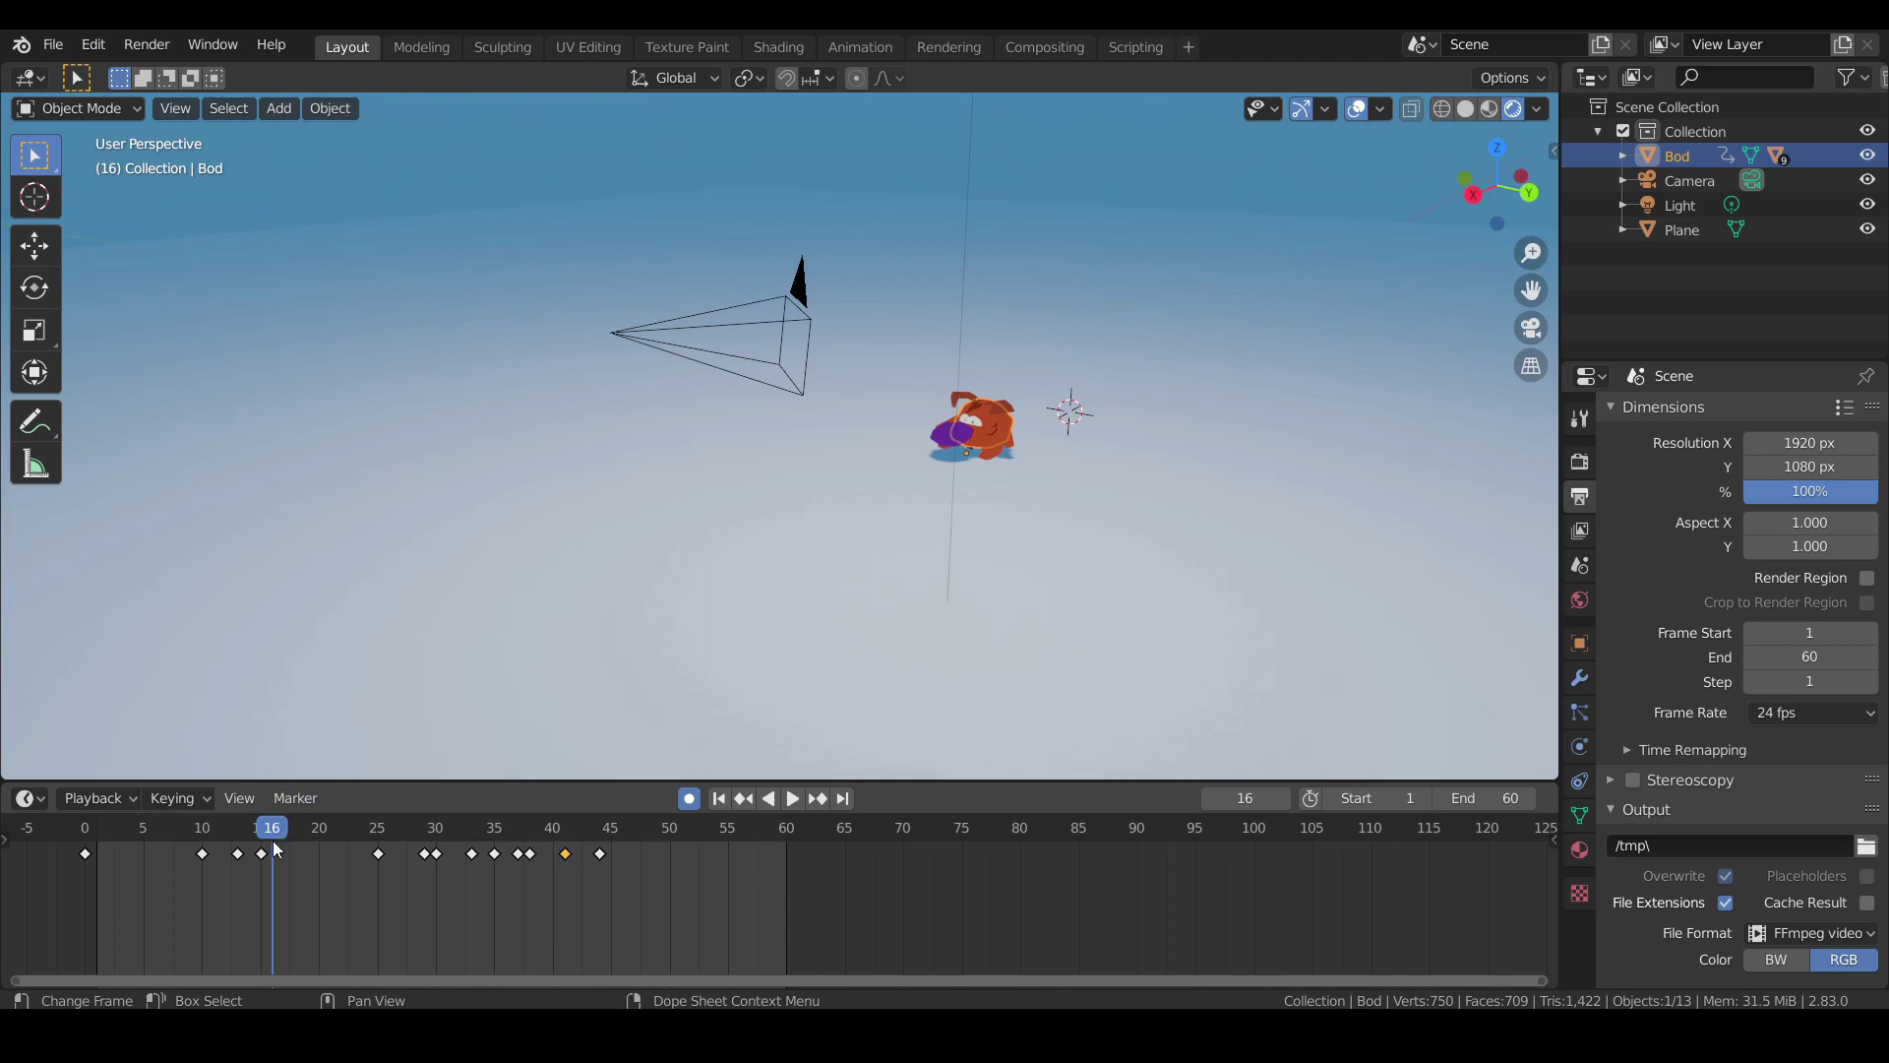
Shift Bod along X at frame 16, mid-hop.
{"action": "left_click", "coordinate": [261, 834]}
{"action": "key", "text": "space"}
{"action": "key", "text": "space"}
{"action": "key", "text": "g"}
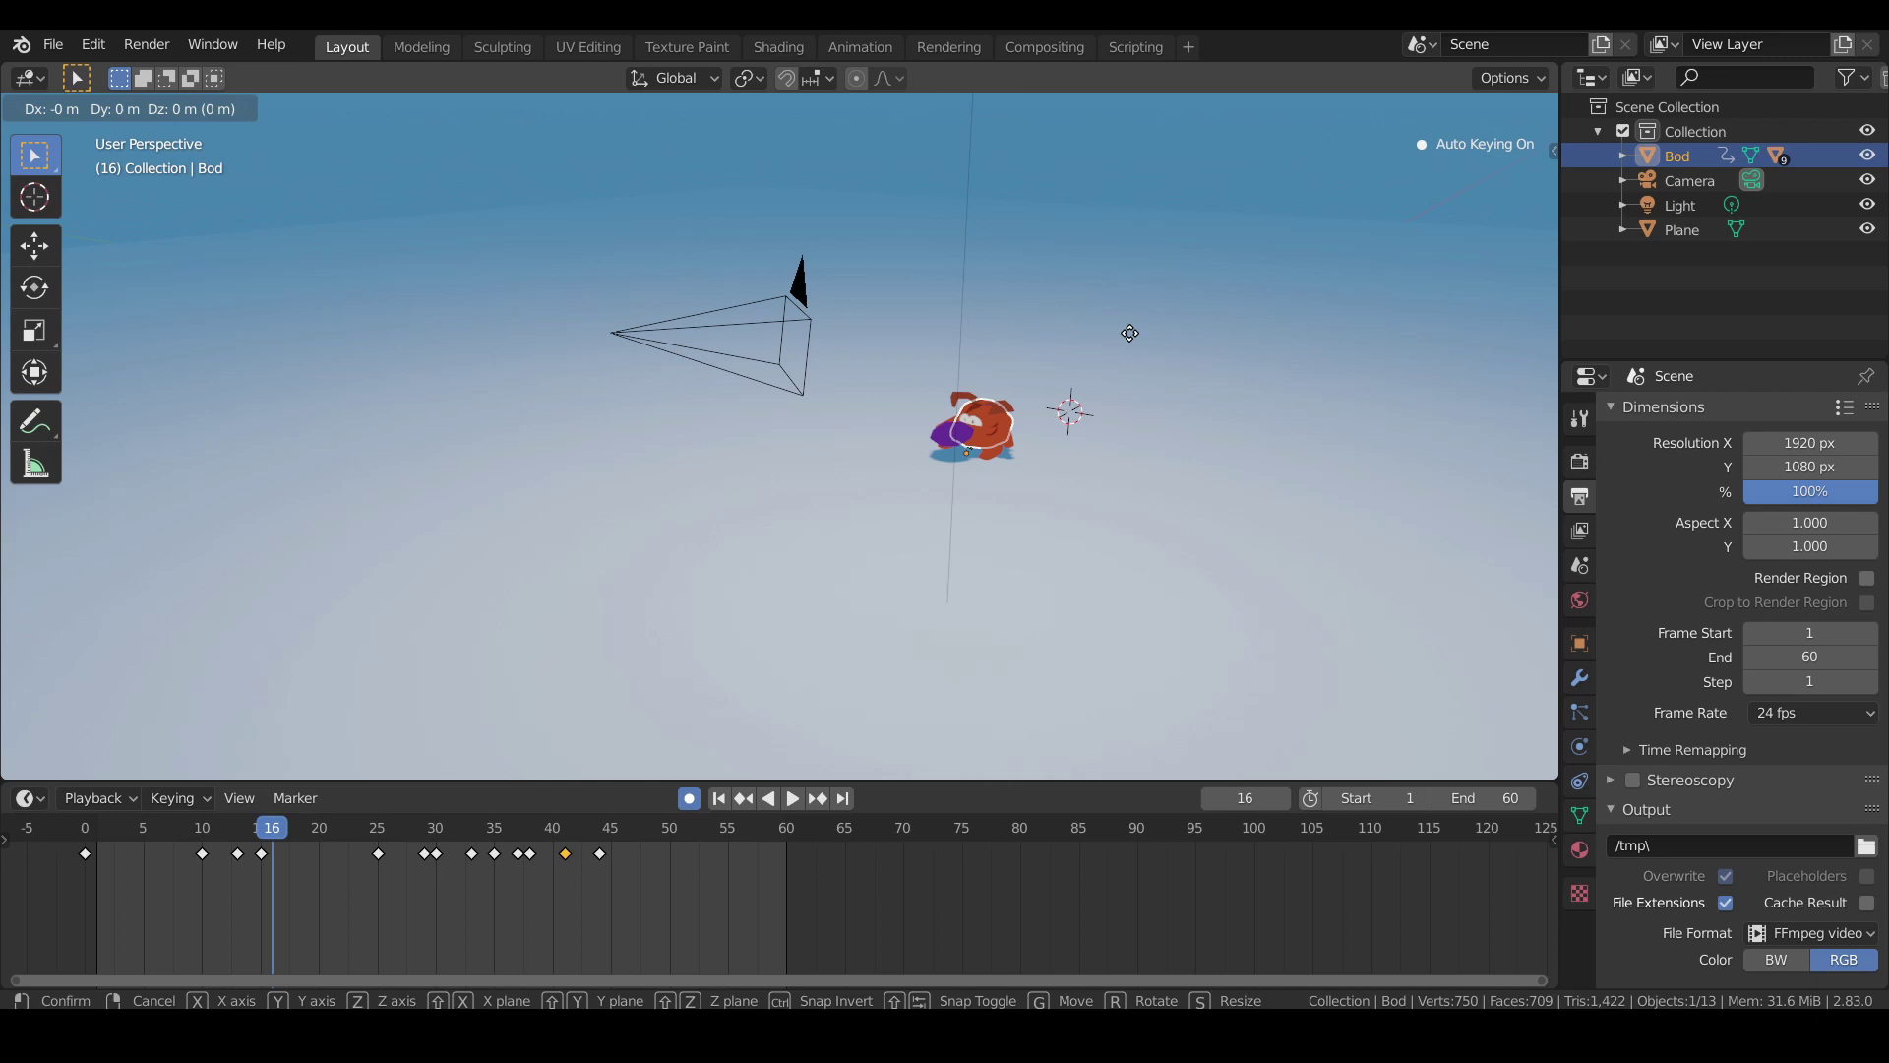
{"action": "key", "text": "x"}
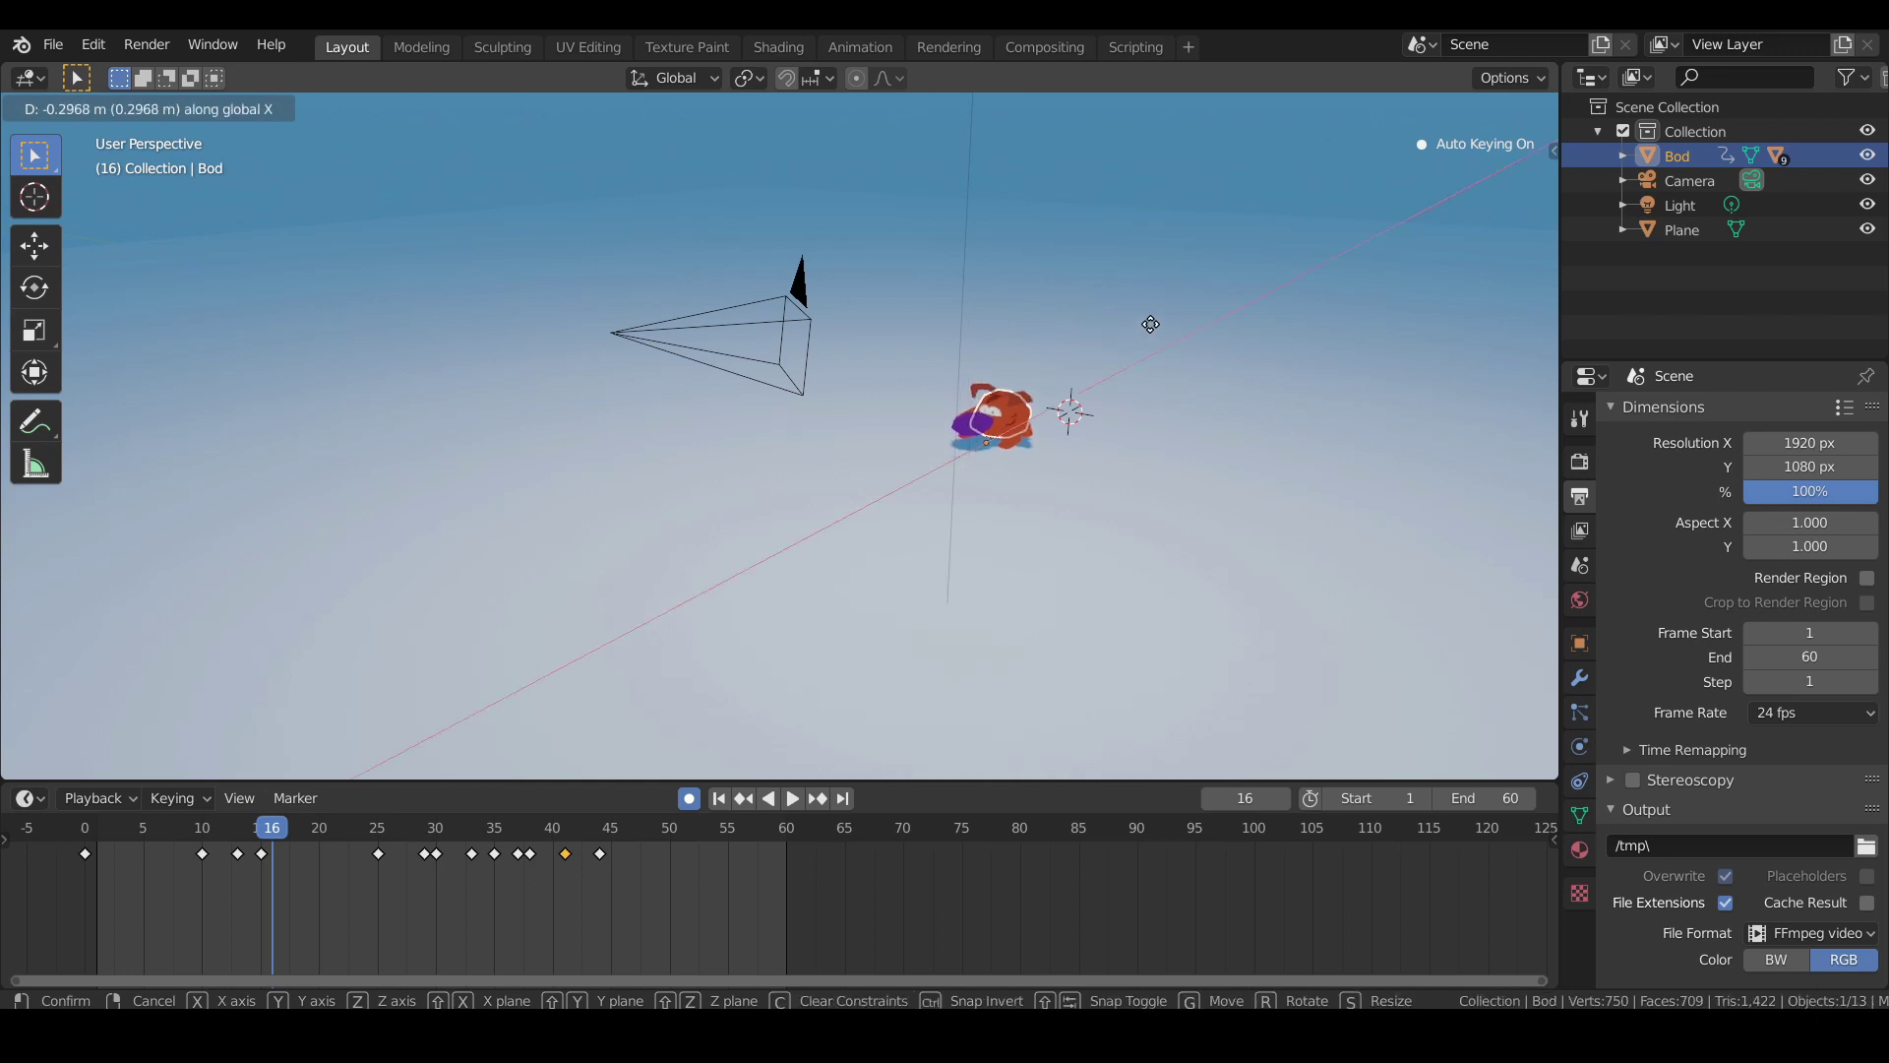
{"action": "left_click", "coordinate": [991, 464]}
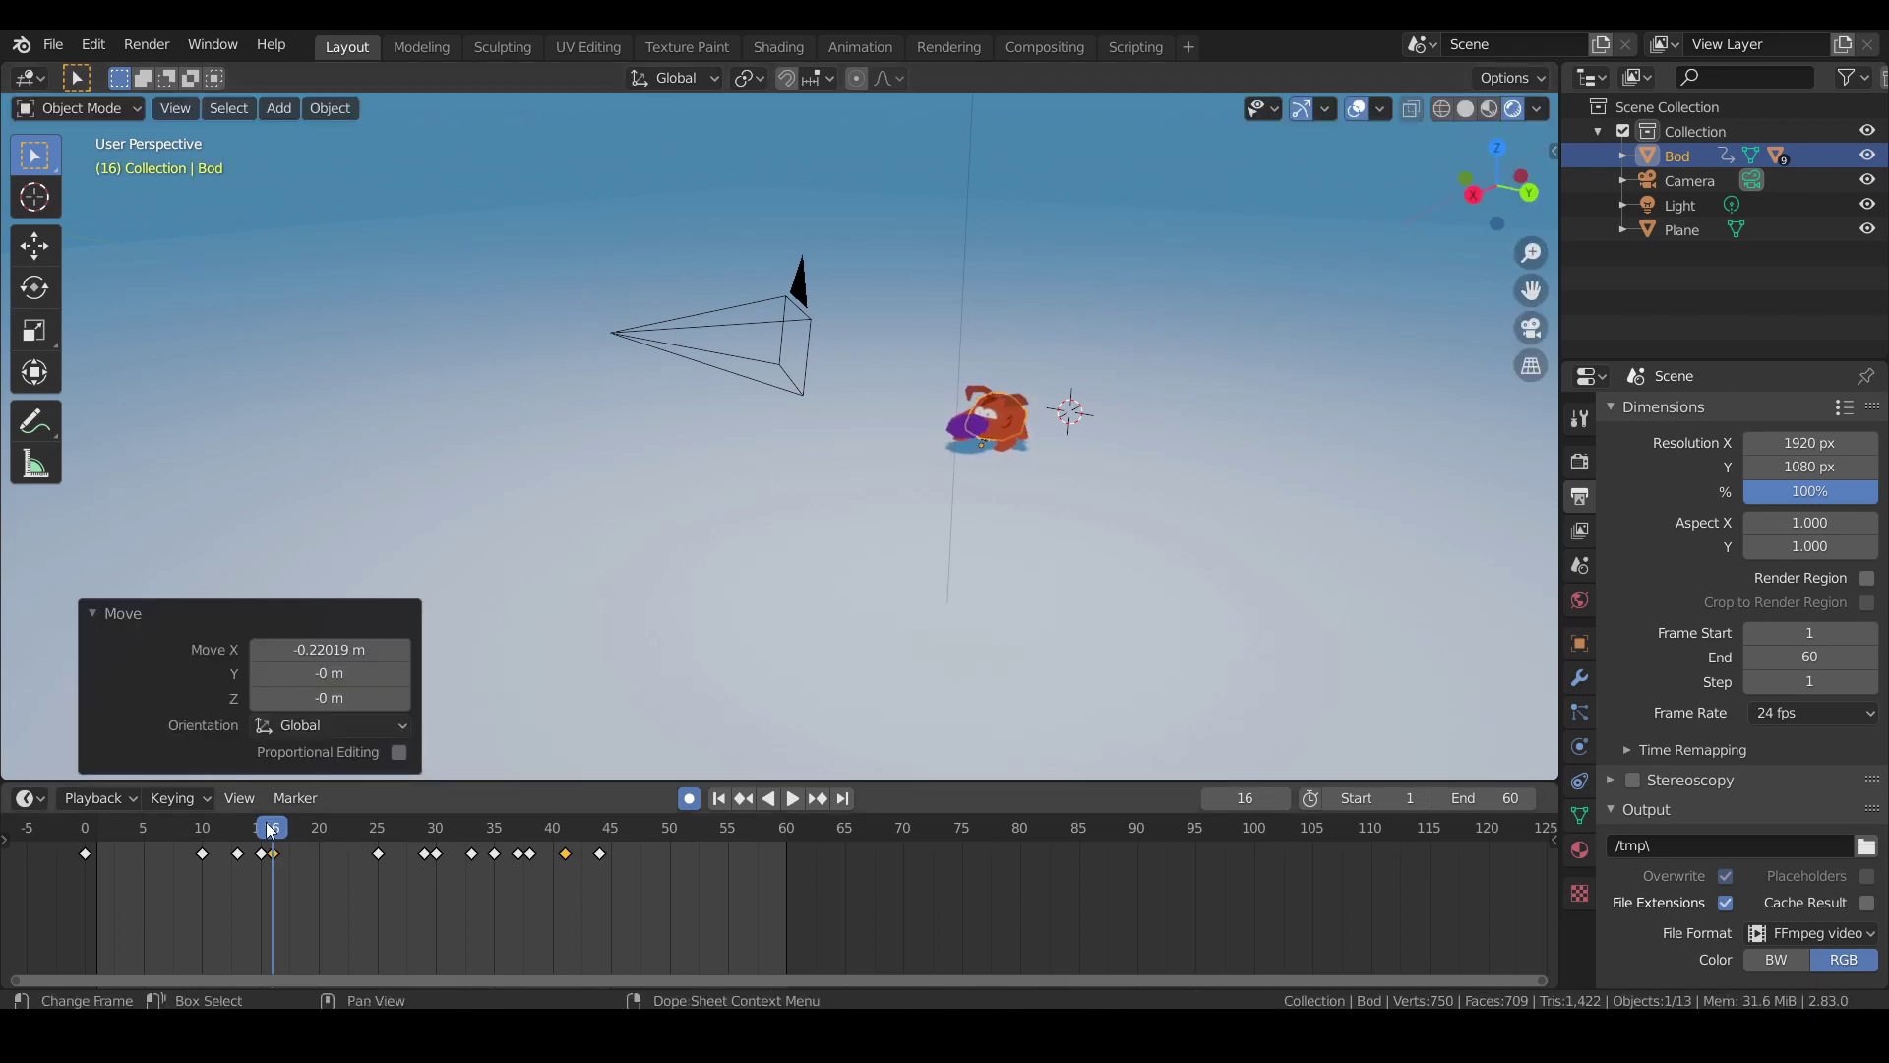
Return to frame 16 and readjust Bod's X position.
{"action": "key", "text": "shift+ctrl+space"}
{"action": "left_click_drag", "start_coordinate": [264, 836], "coordinate": [274, 834]}
{"action": "key", "text": "space"}
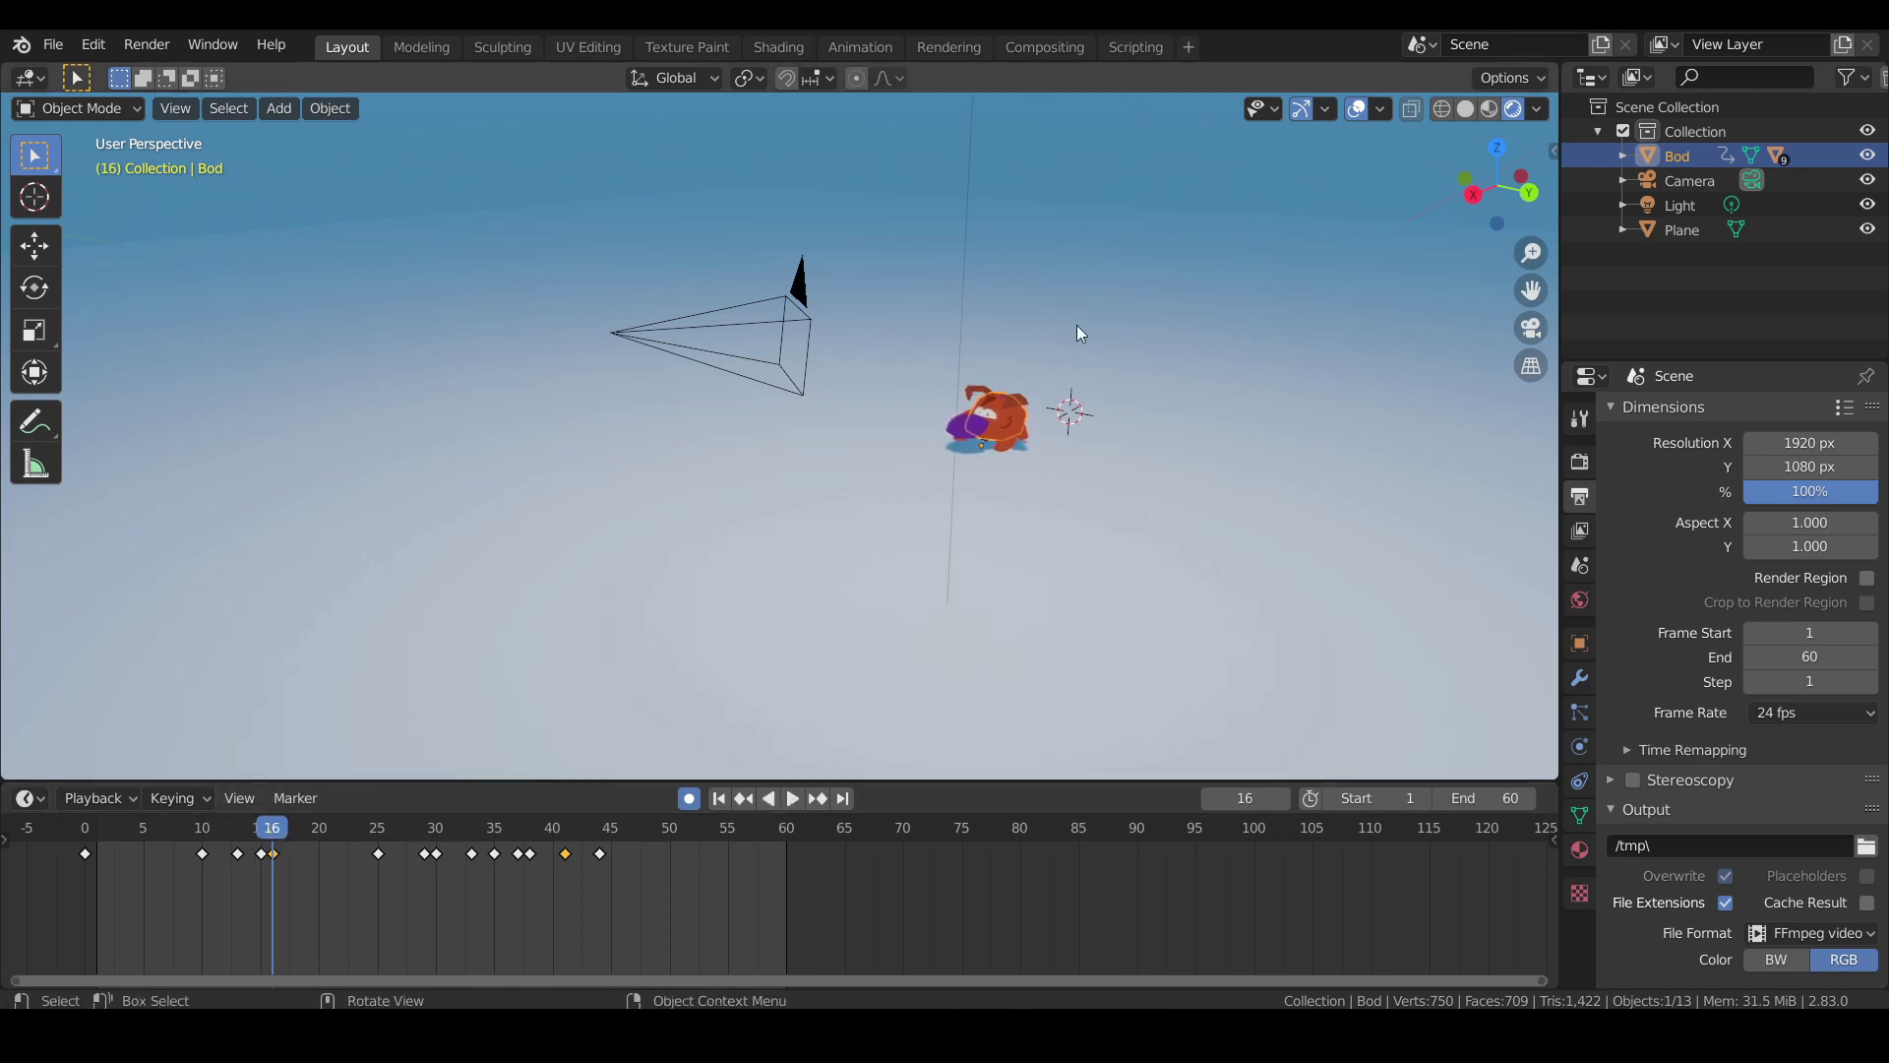
{"action": "key", "text": "g"}
{"action": "key", "text": "x"}
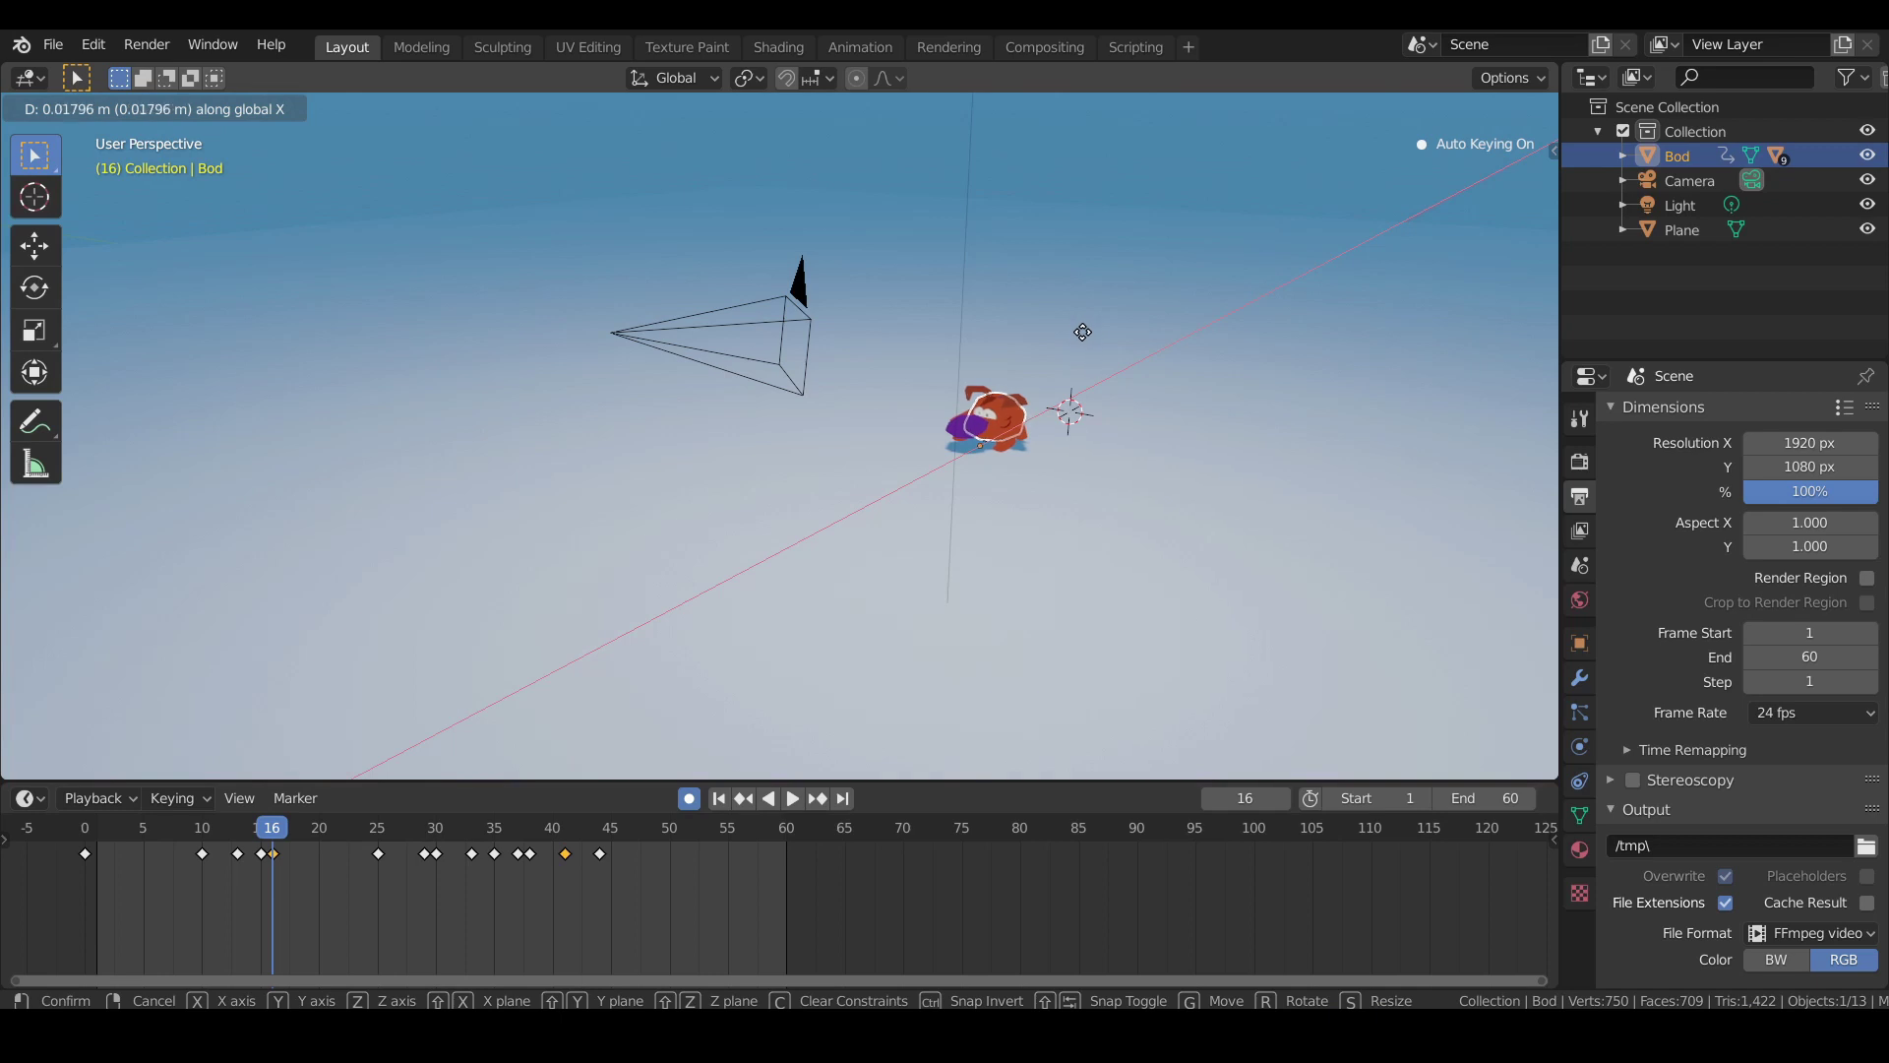
{"action": "left_click", "coordinate": [1076, 337]}
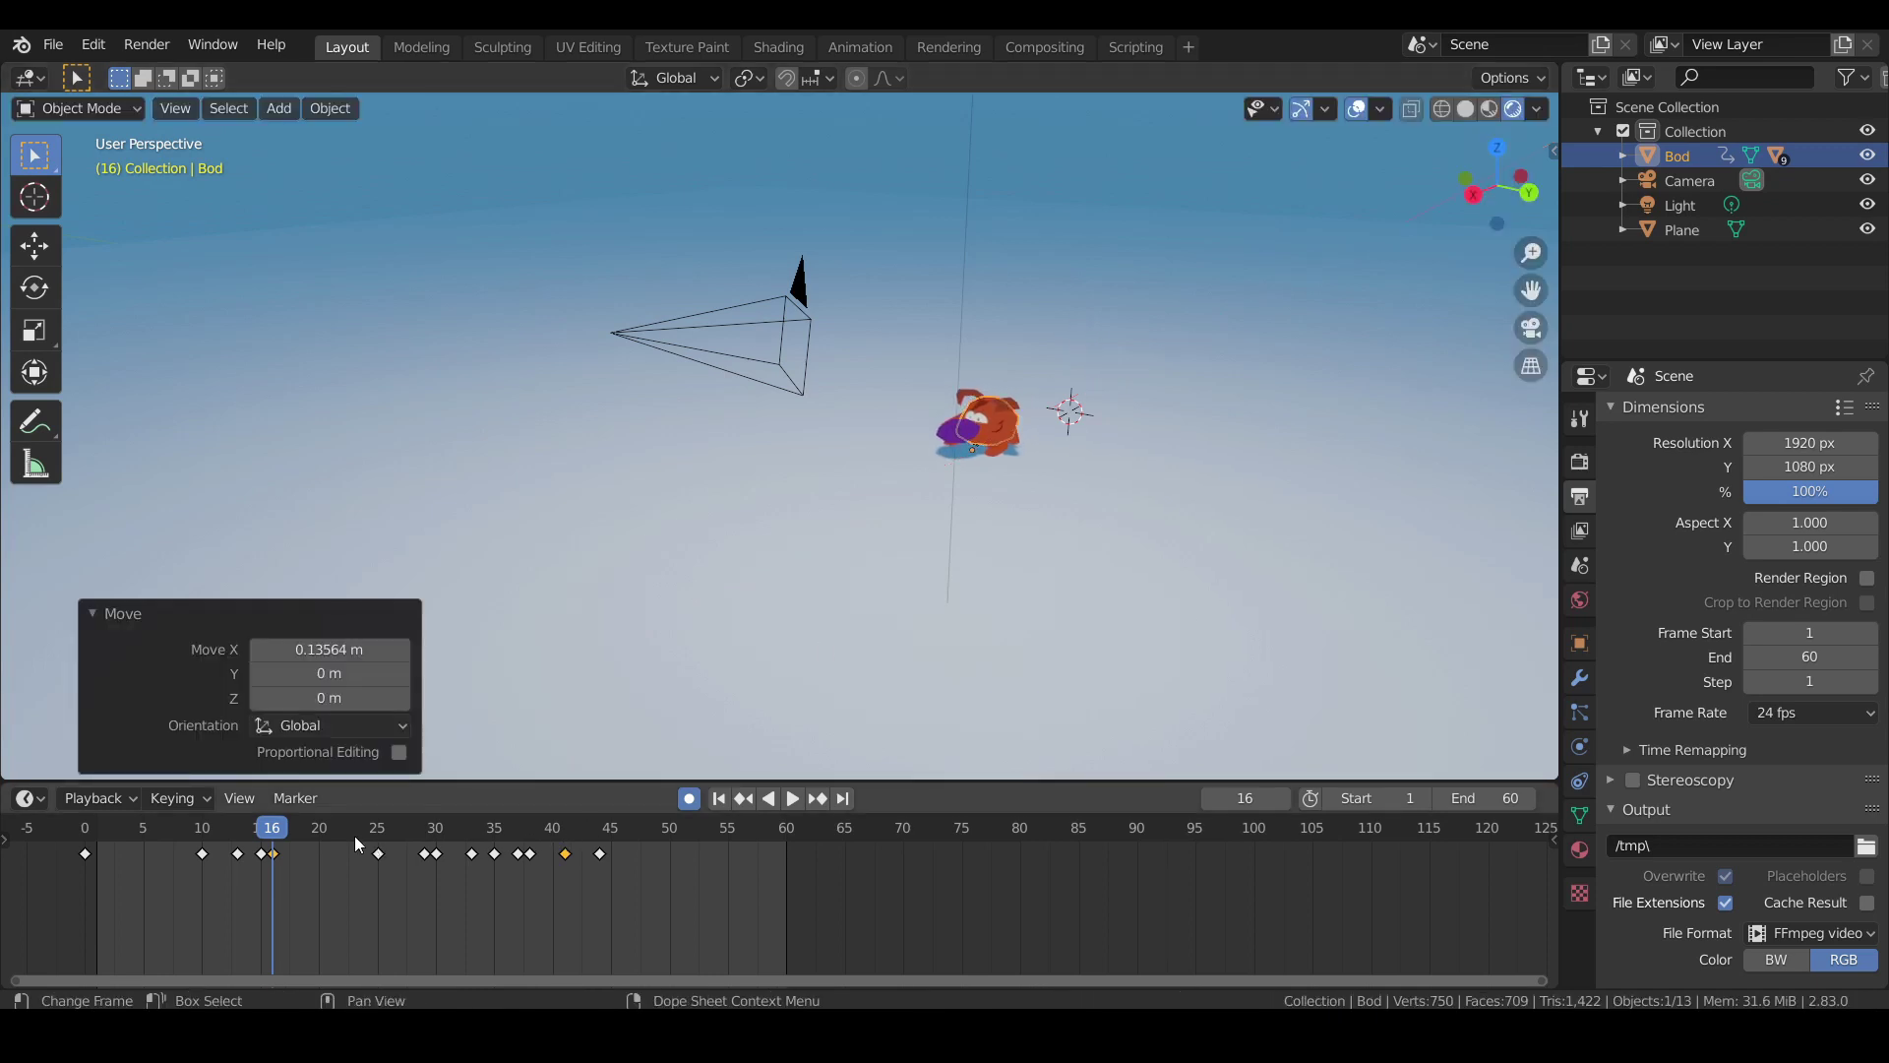
Nudge Bod slightly left along X at frame 15, then replay toward frame 12.
{"action": "key", "text": "space"}
{"action": "left_click_drag", "start_coordinate": [281, 834], "coordinate": [268, 830]}
{"action": "key", "text": "space"}
{"action": "key", "text": "g"}
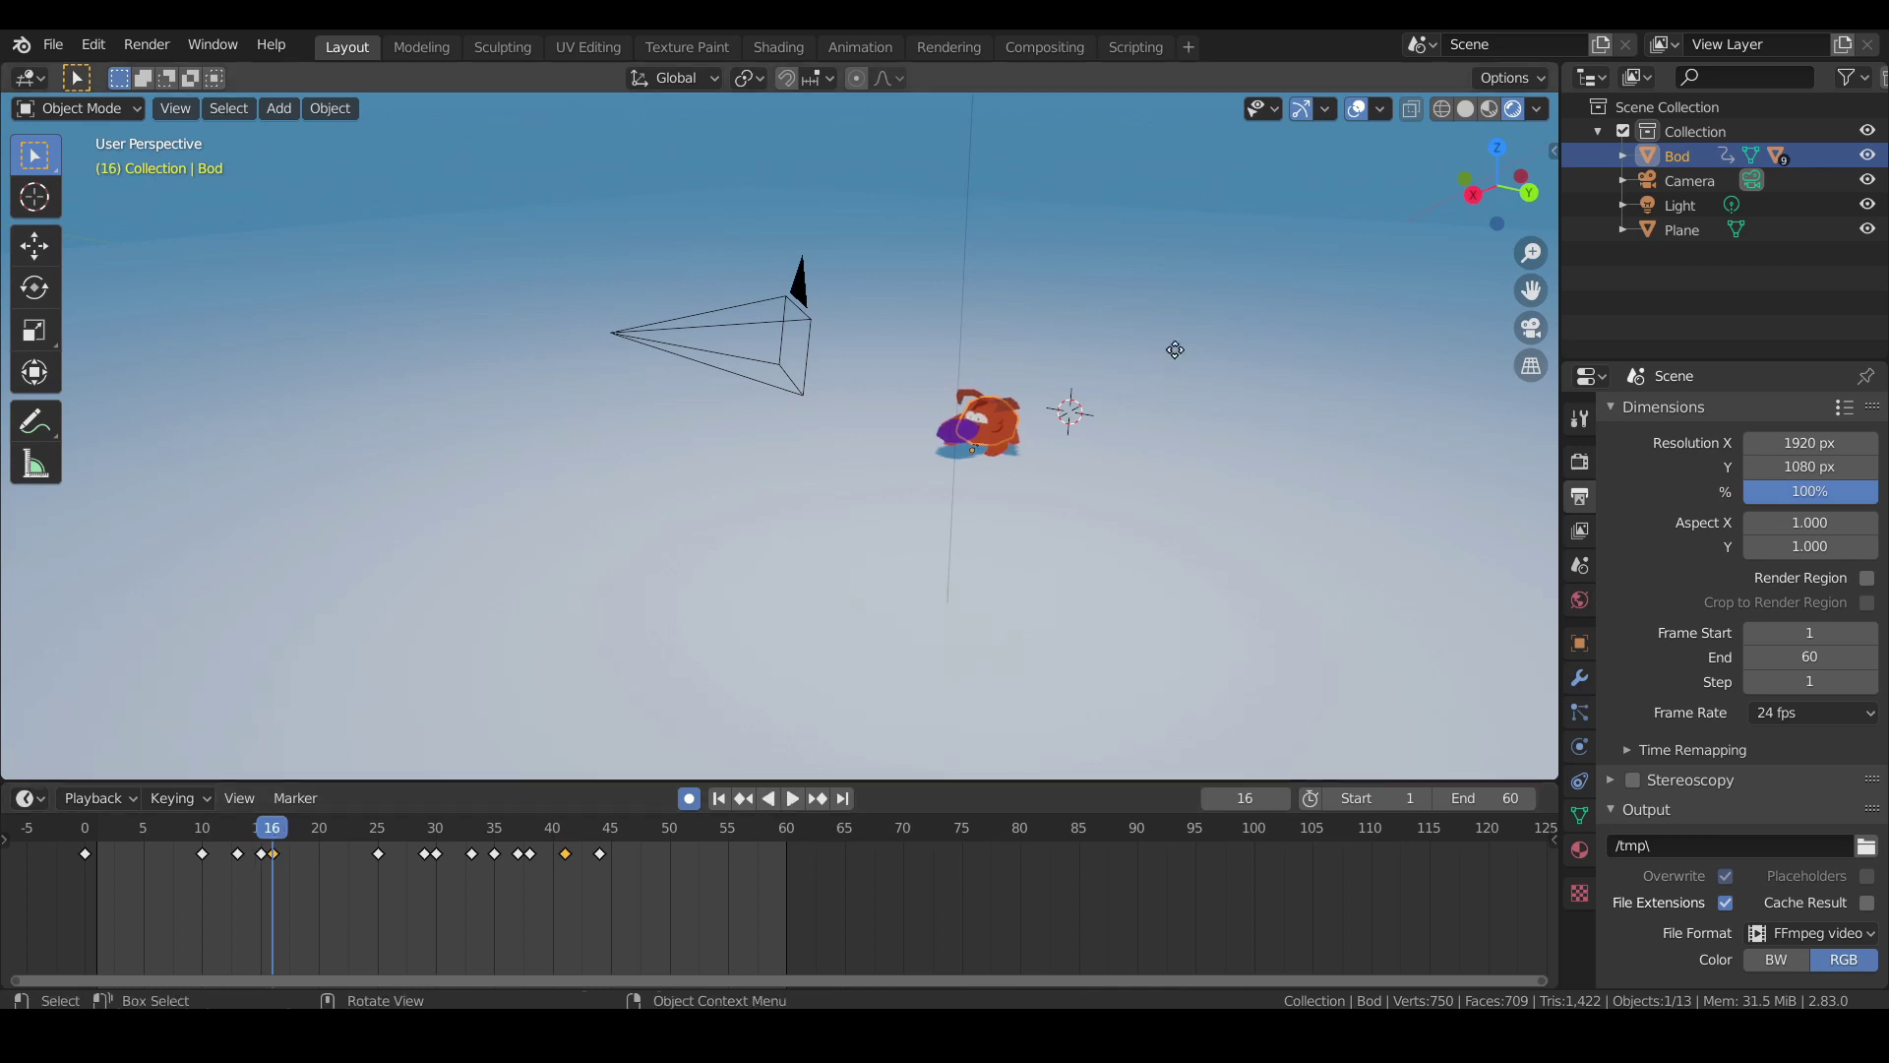
{"action": "key", "text": "x"}
{"action": "left_click", "coordinate": [830, 653]}
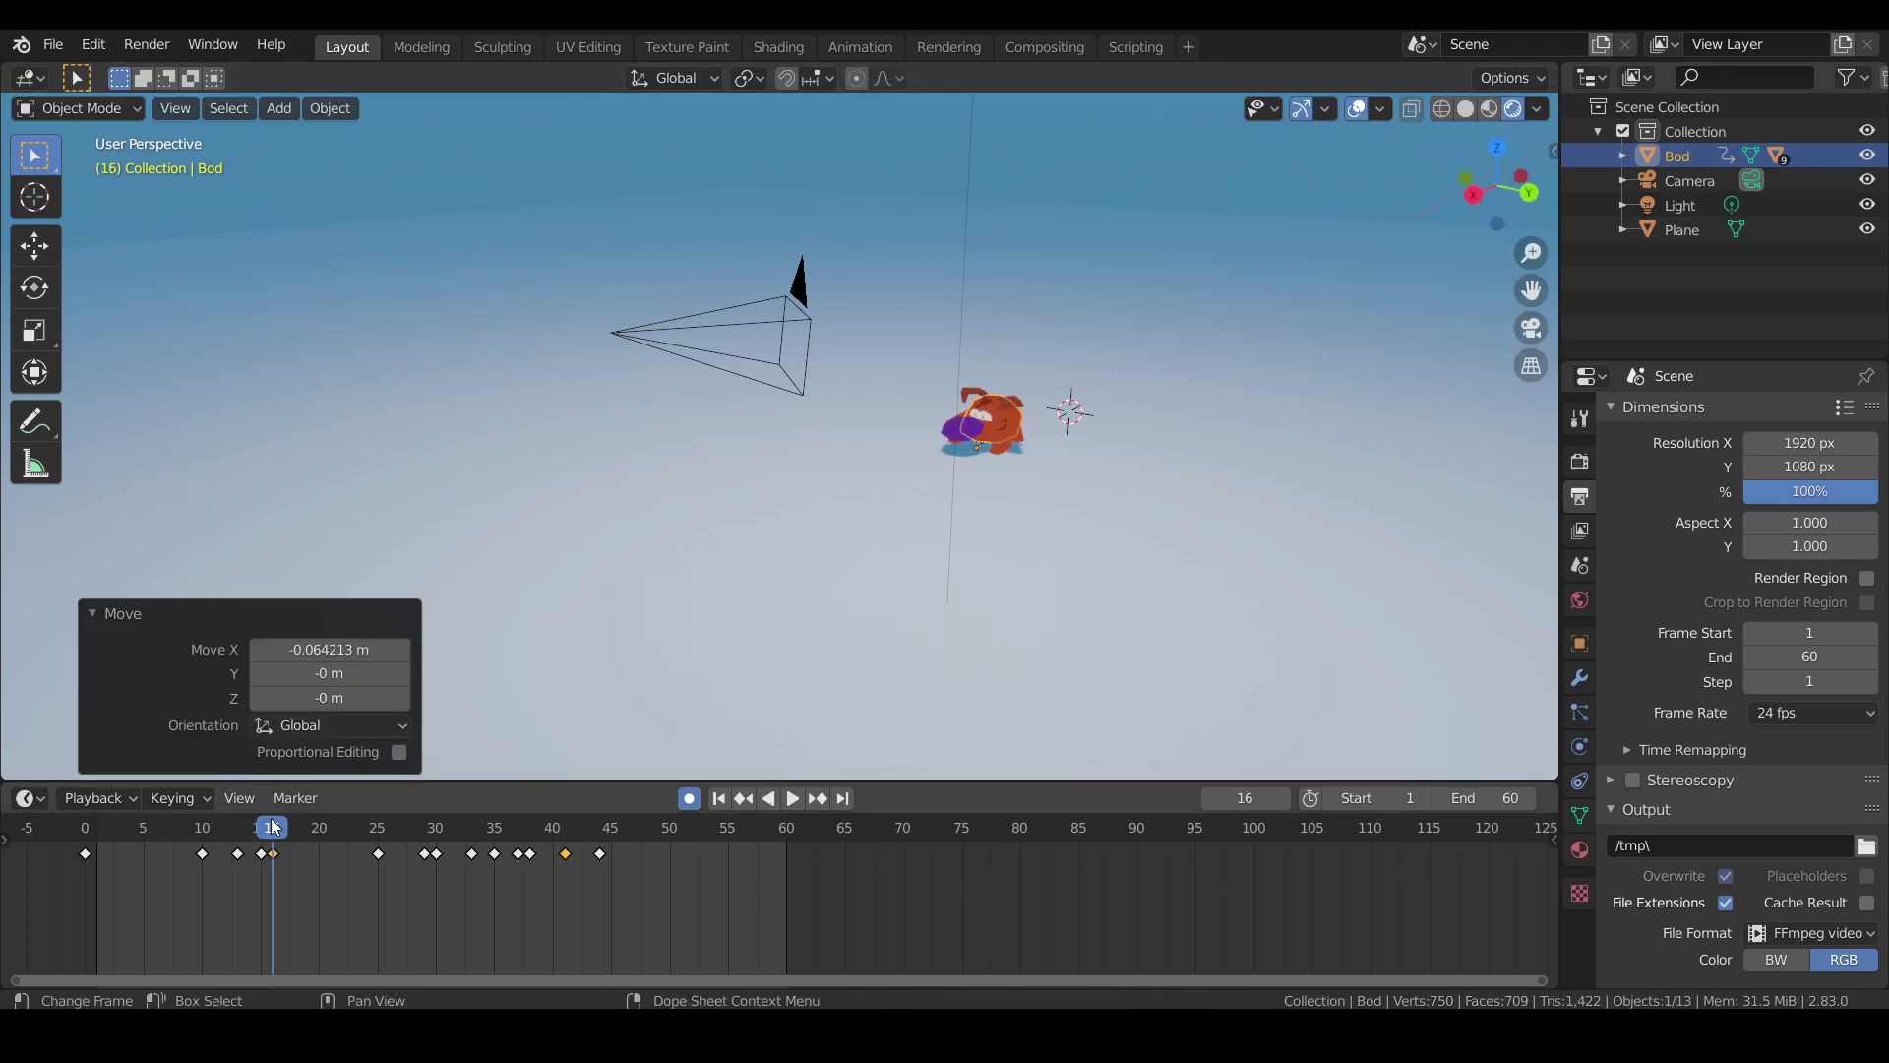
{"action": "key", "text": "space"}
{"action": "left_click_drag", "start_coordinate": [274, 826], "coordinate": [451, 807]}
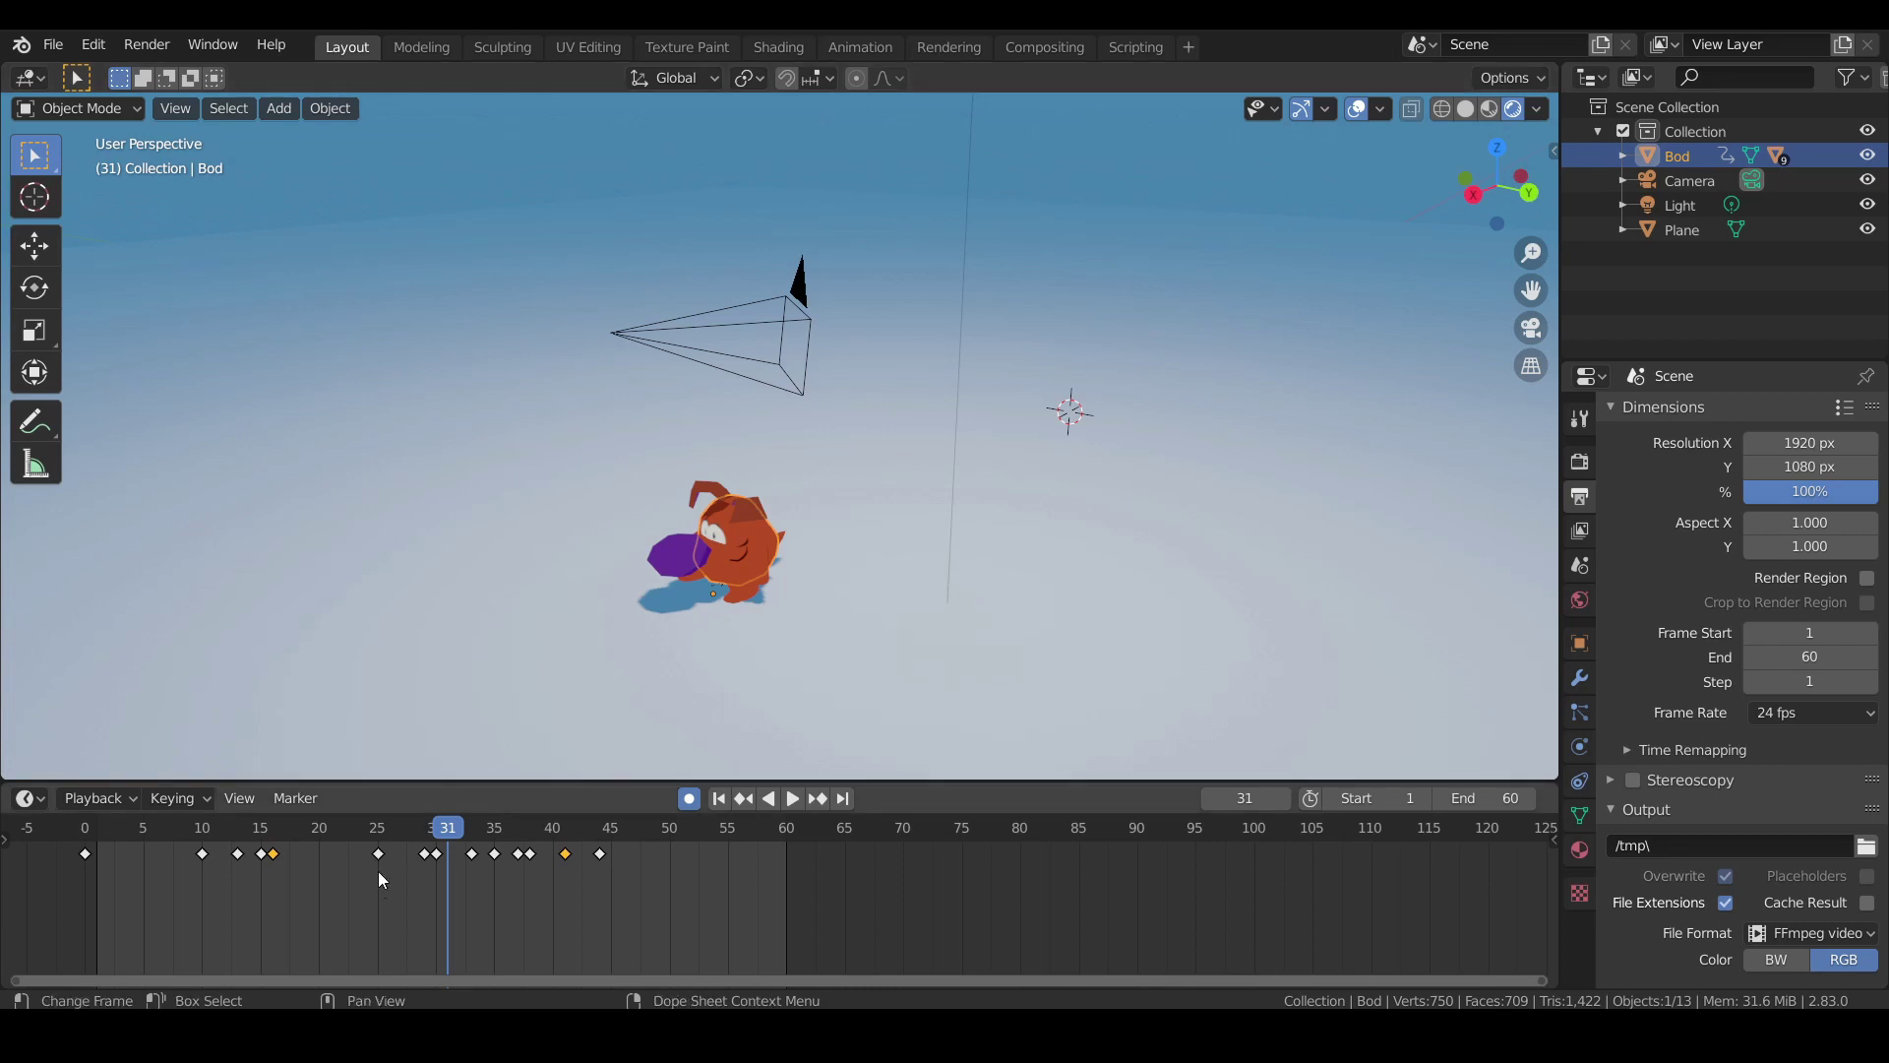
Move Bod sideways at frame 31 to record a new position key, then play back.
{"action": "key", "text": "g"}
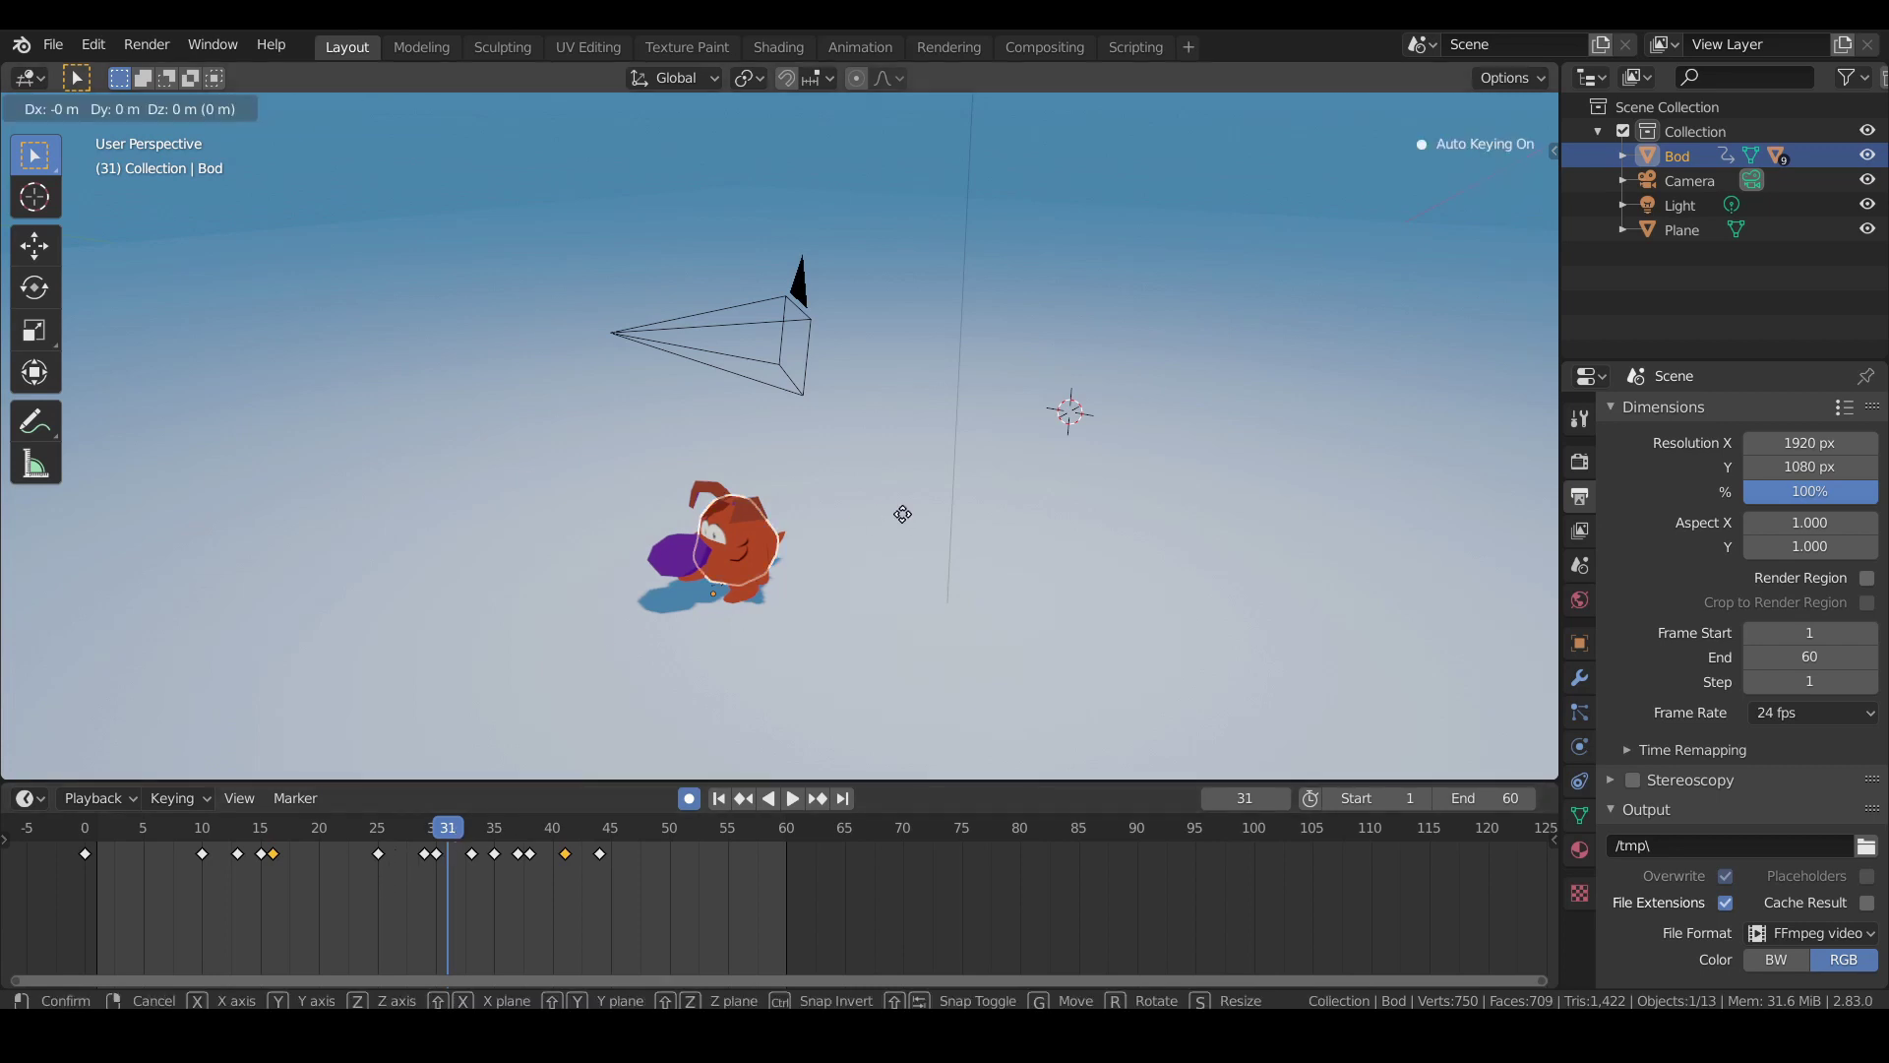
{"action": "left_click", "coordinate": [923, 507]}
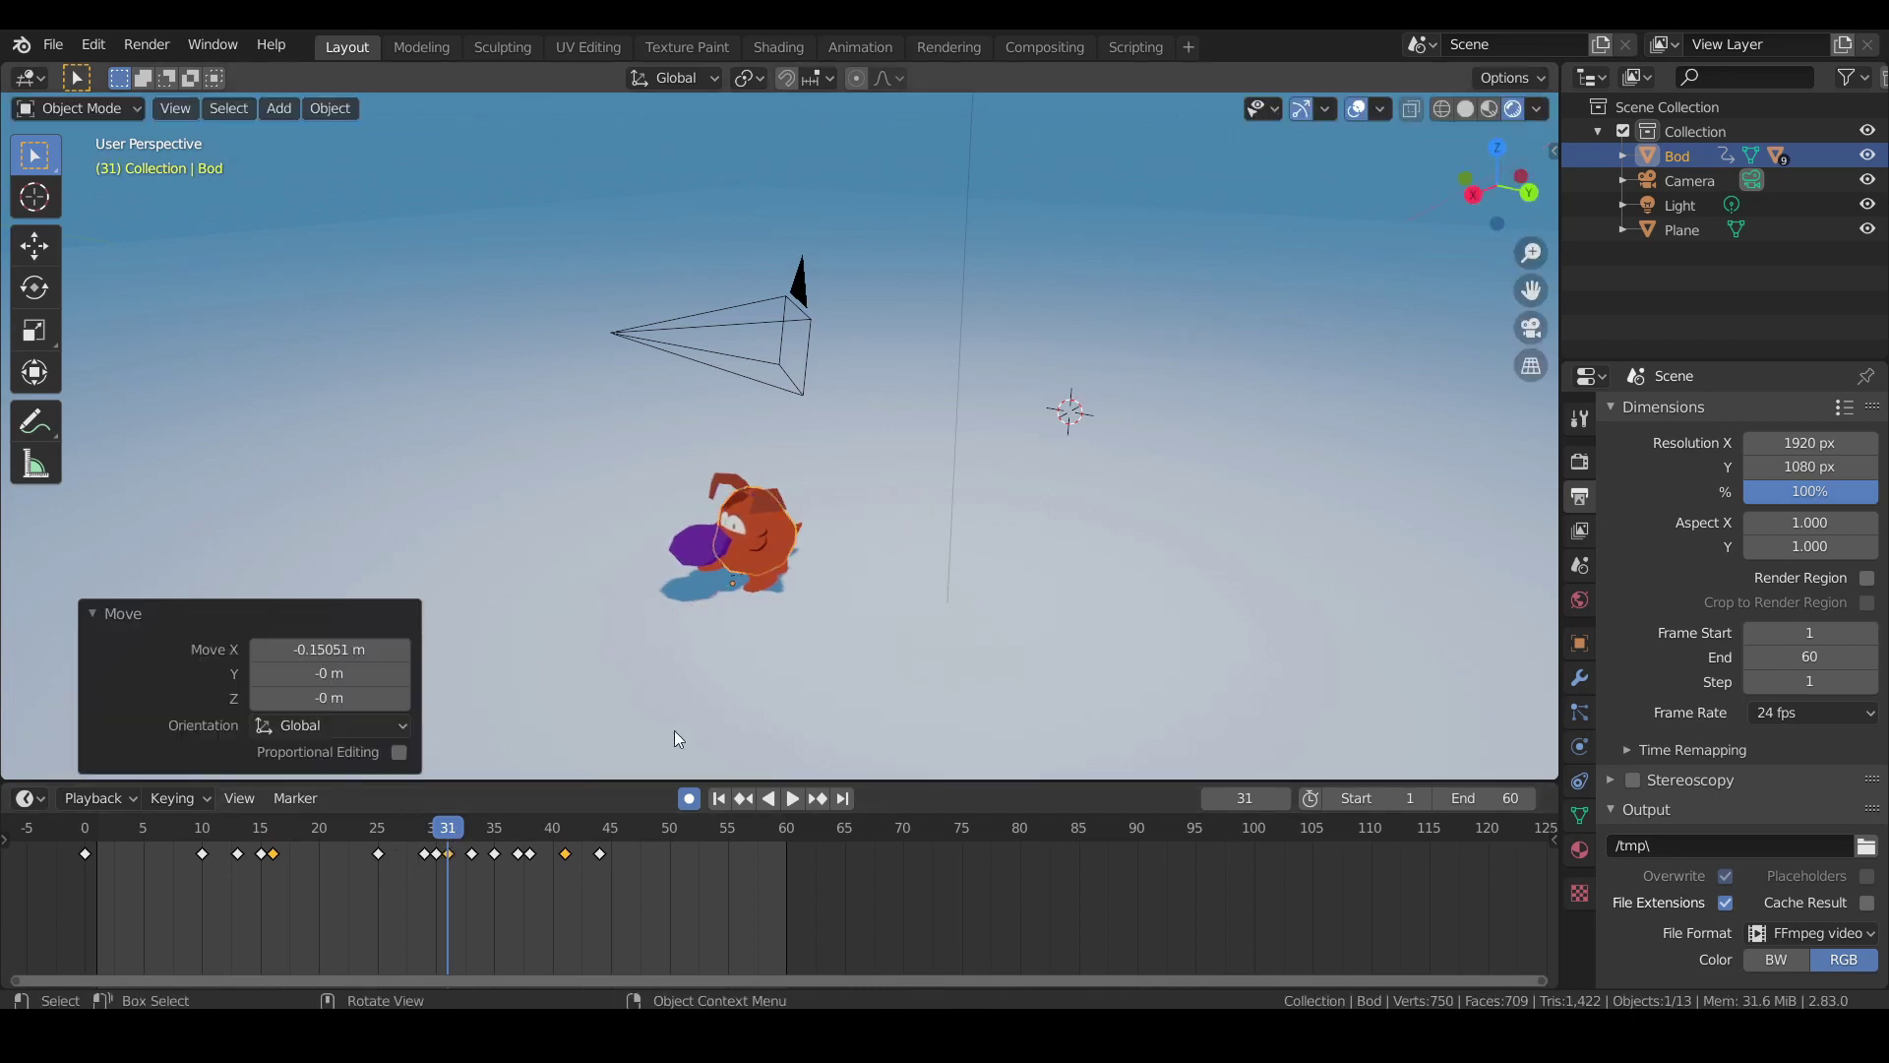
{"action": "left_click_drag", "start_coordinate": [451, 837], "coordinate": [519, 827]}
{"action": "key", "text": "space"}
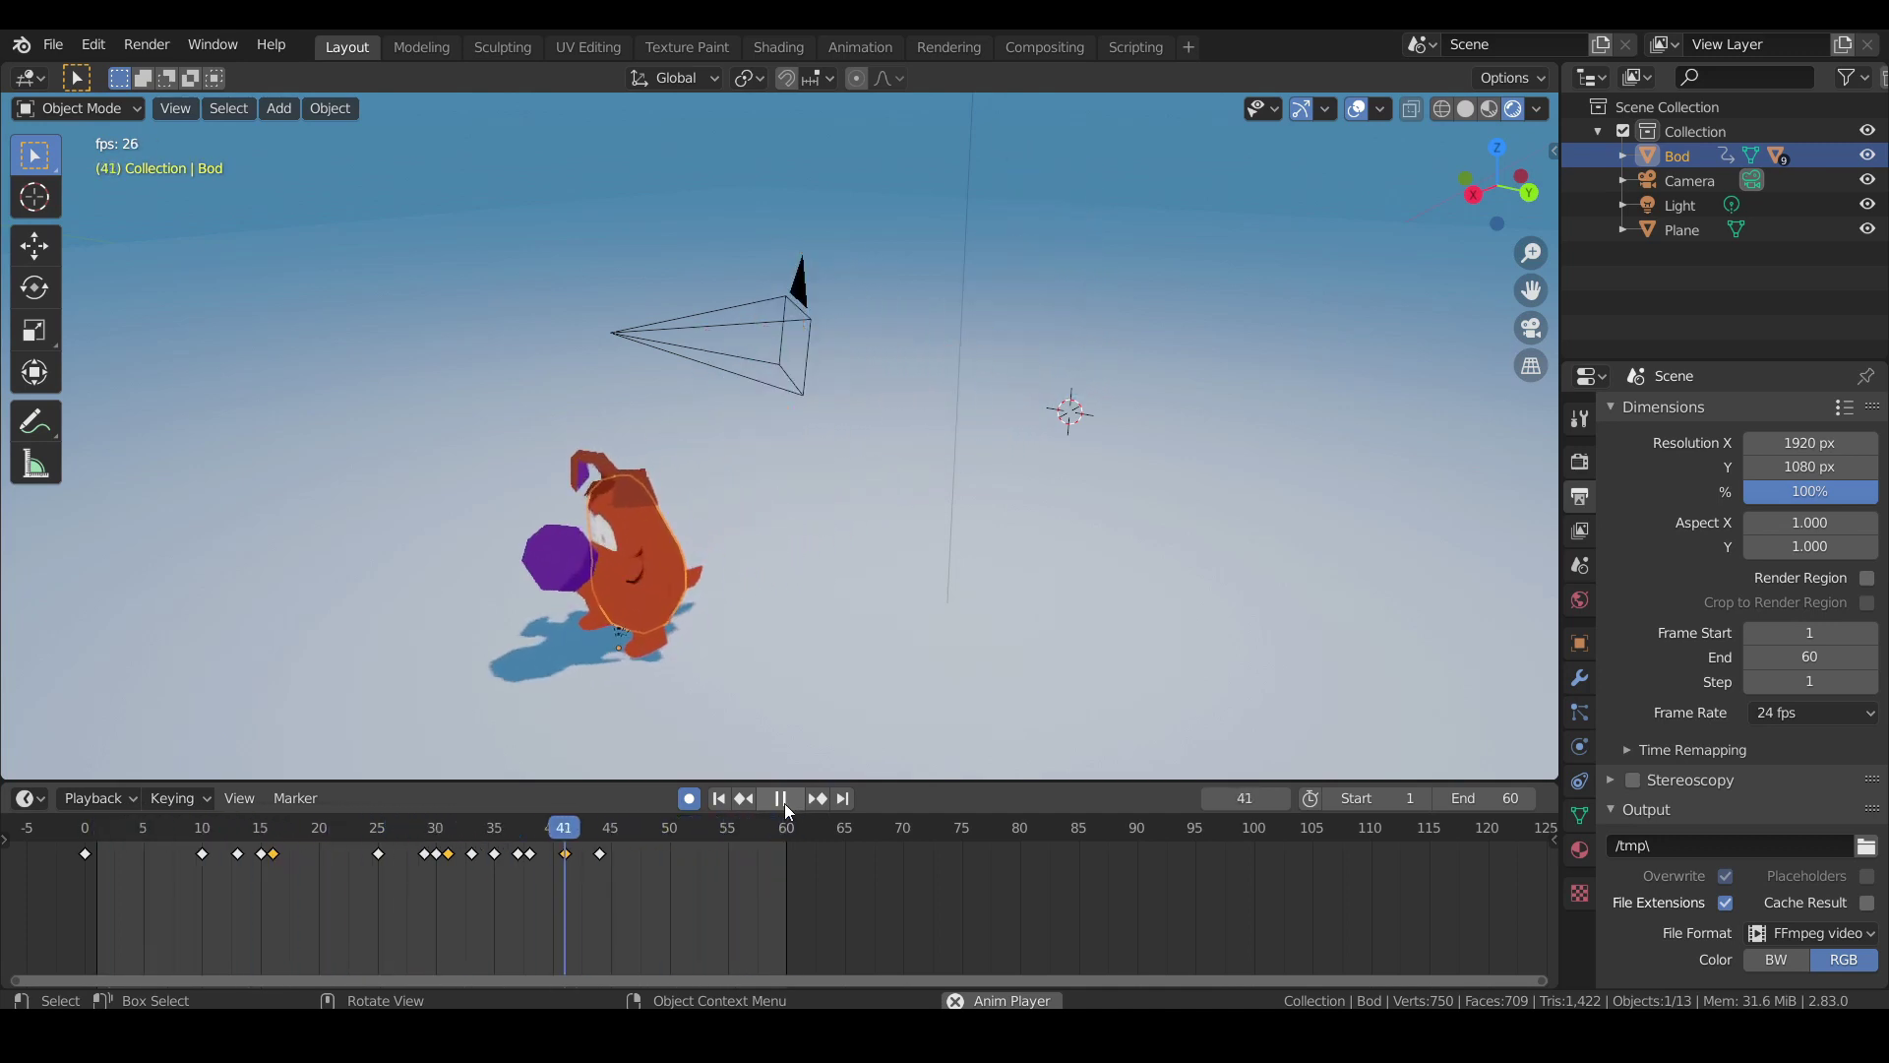
{"action": "left_click", "coordinate": [780, 798]}
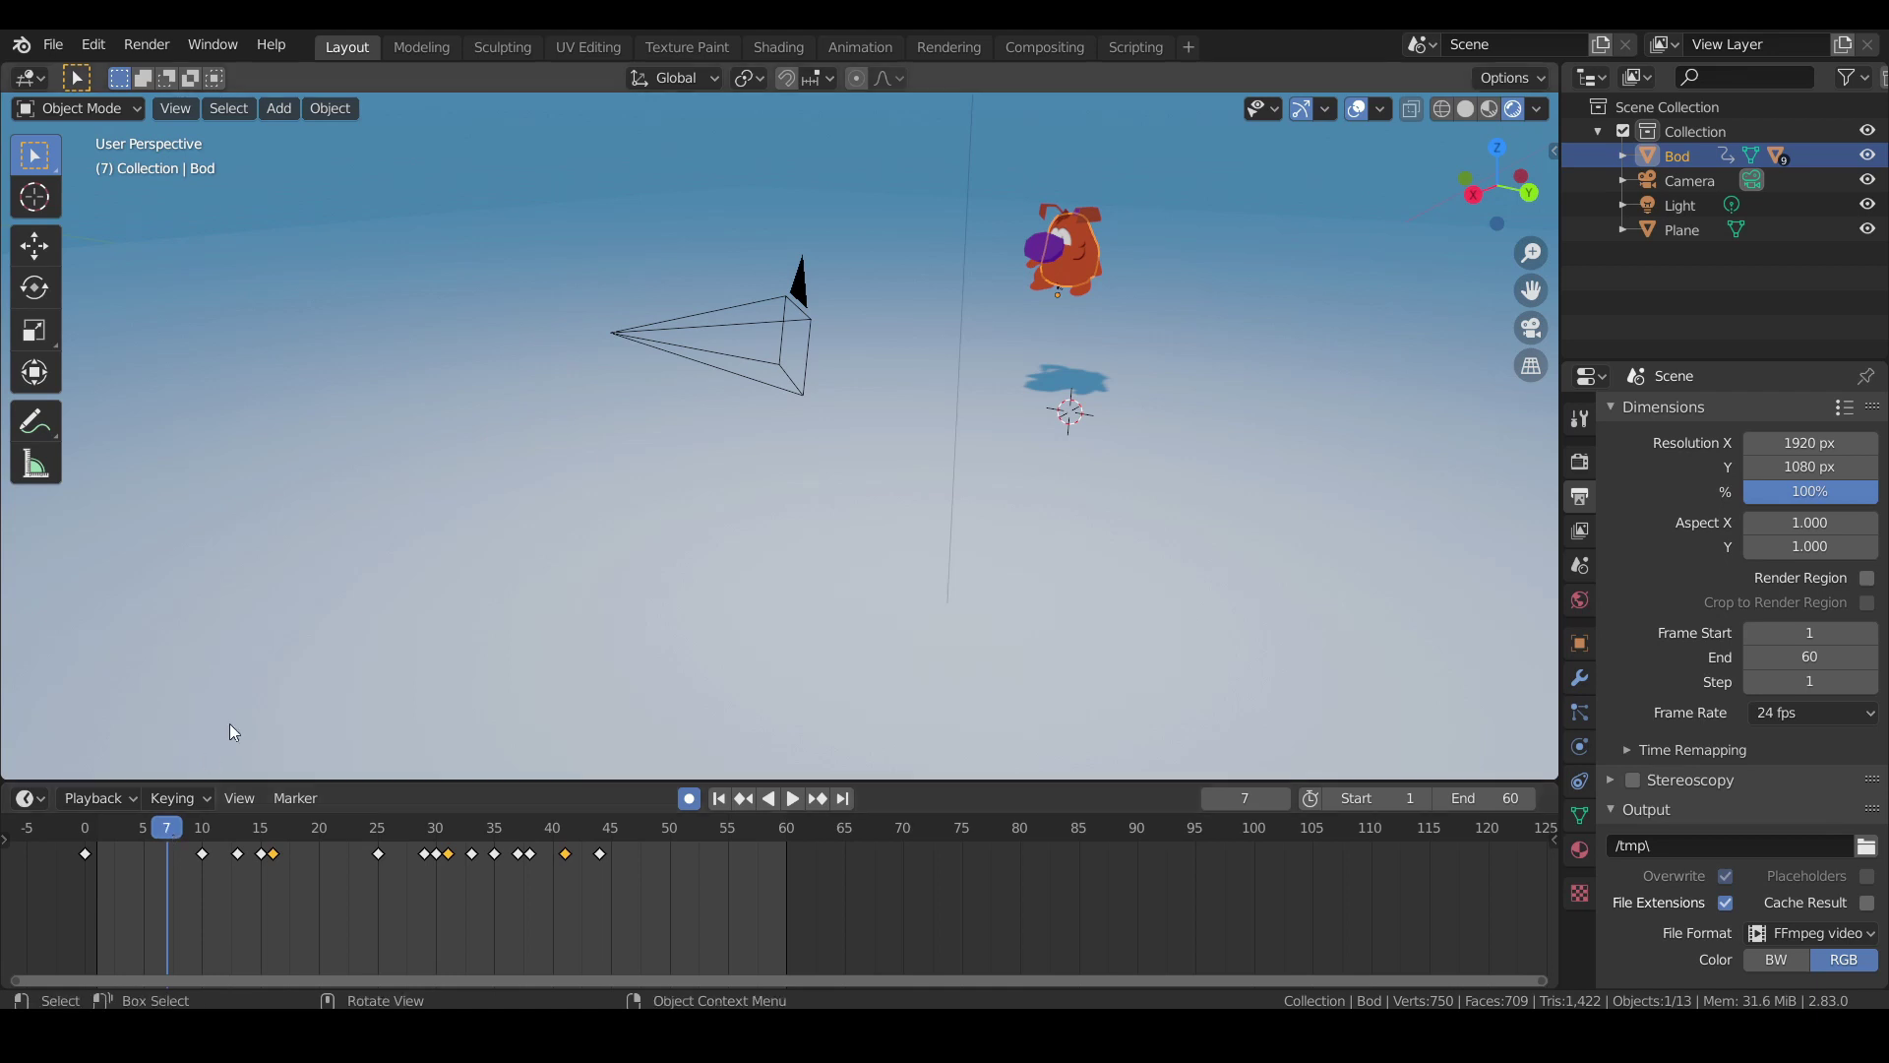
Move the camera up and to the right, look through it, and scrub to check the dog.
{"action": "left_click", "coordinate": [769, 325]}
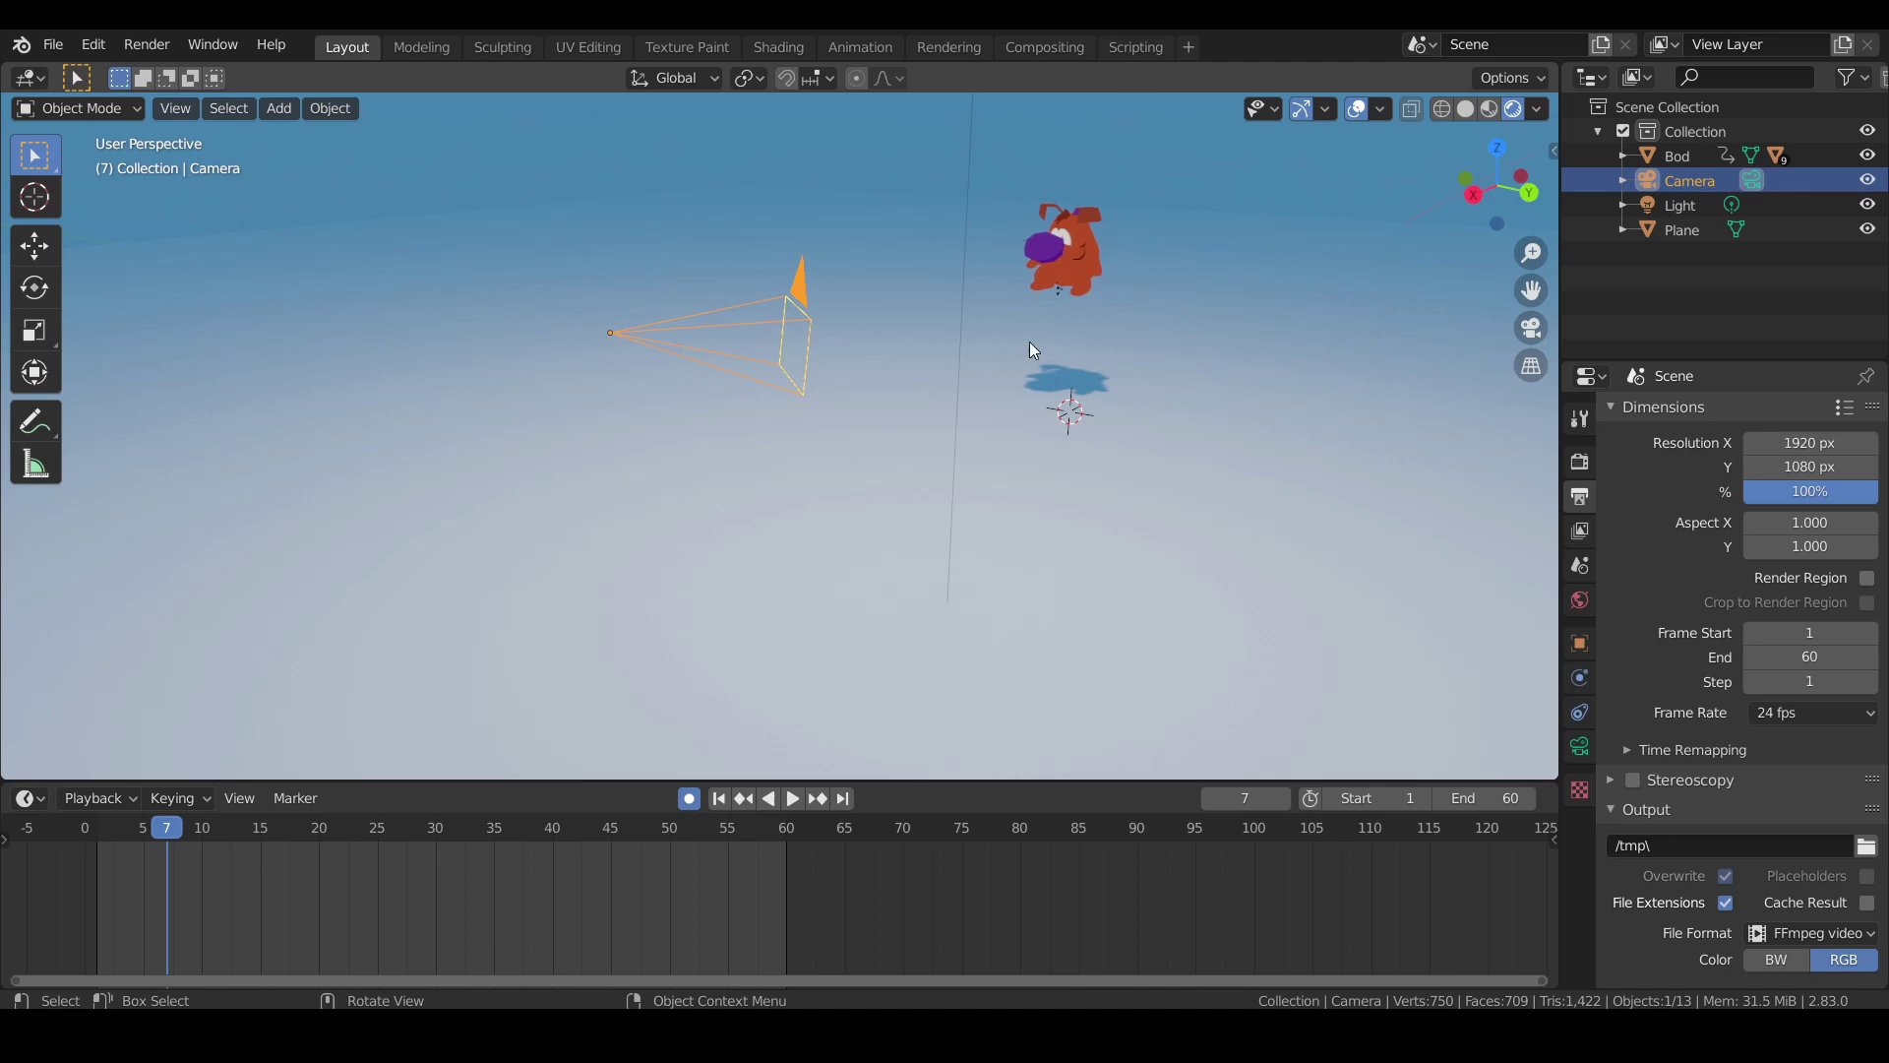
{"action": "left_click", "coordinate": [1045, 178]}
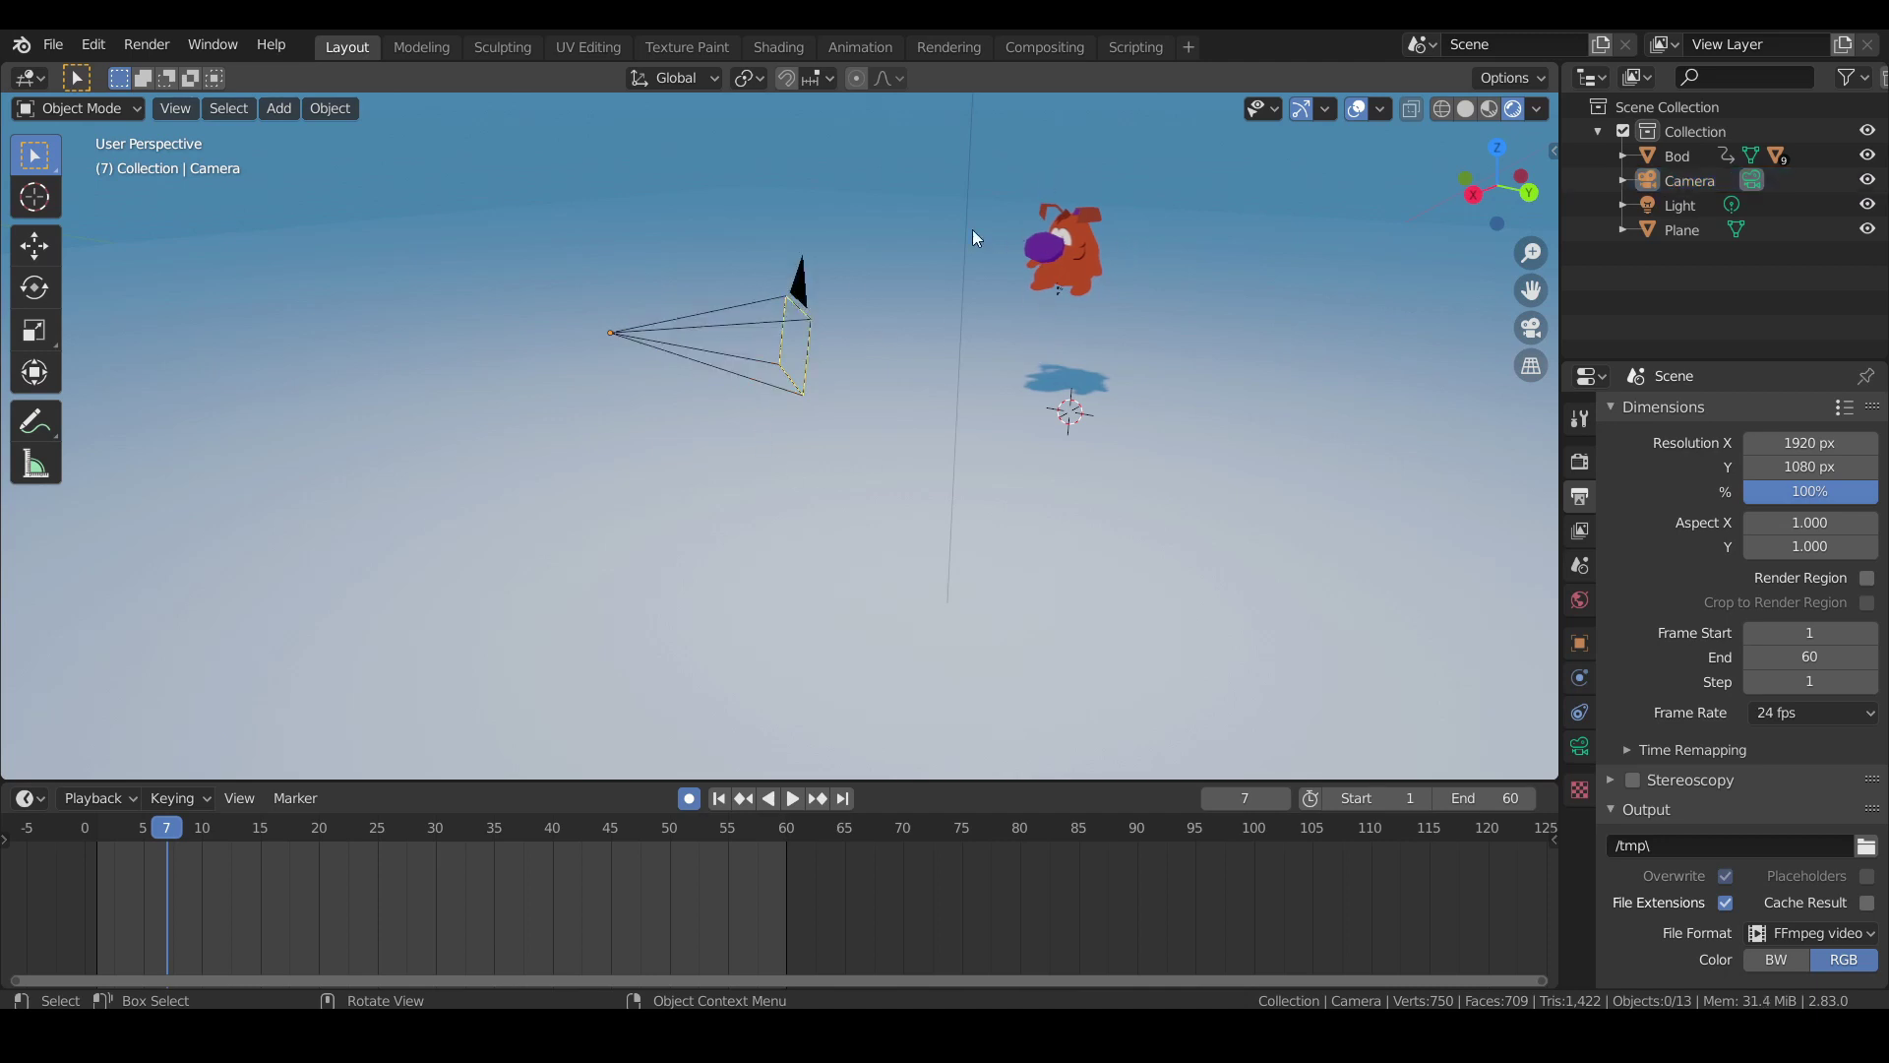
{"action": "left_click", "coordinate": [797, 309]}
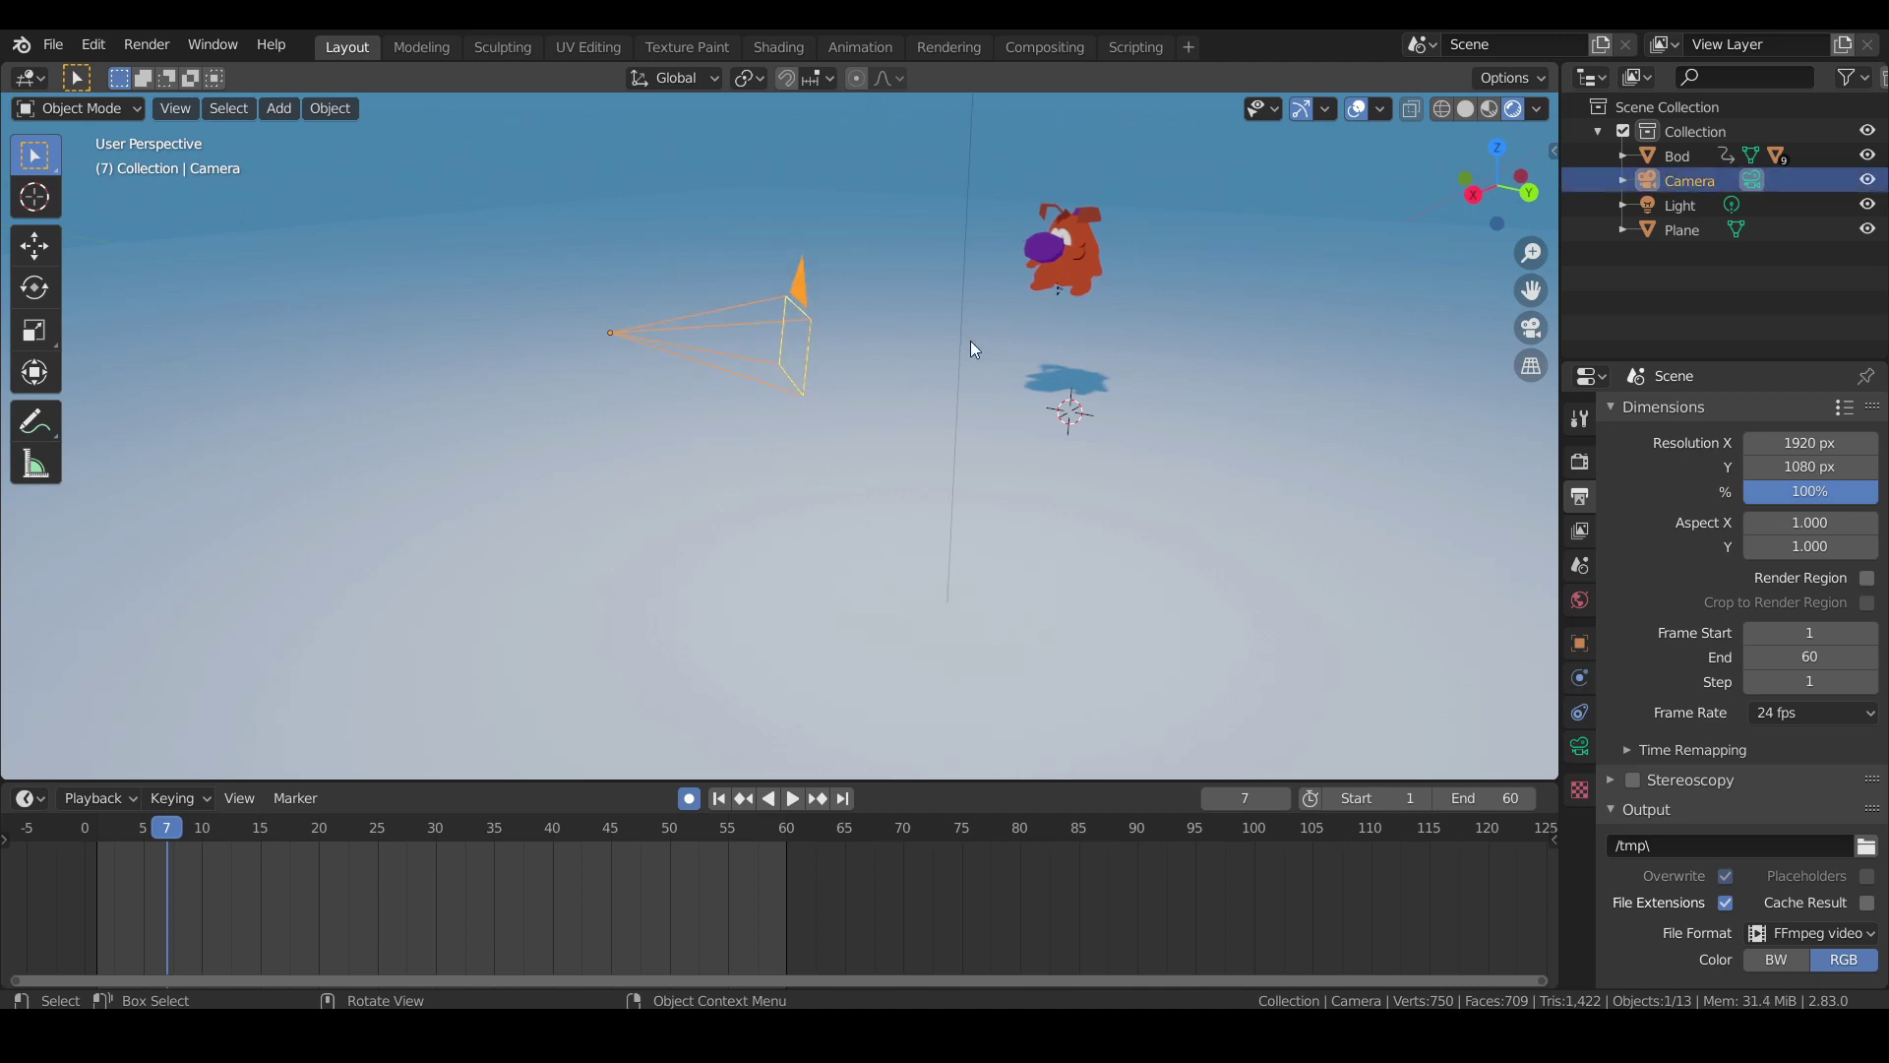
{"action": "key", "text": "g"}
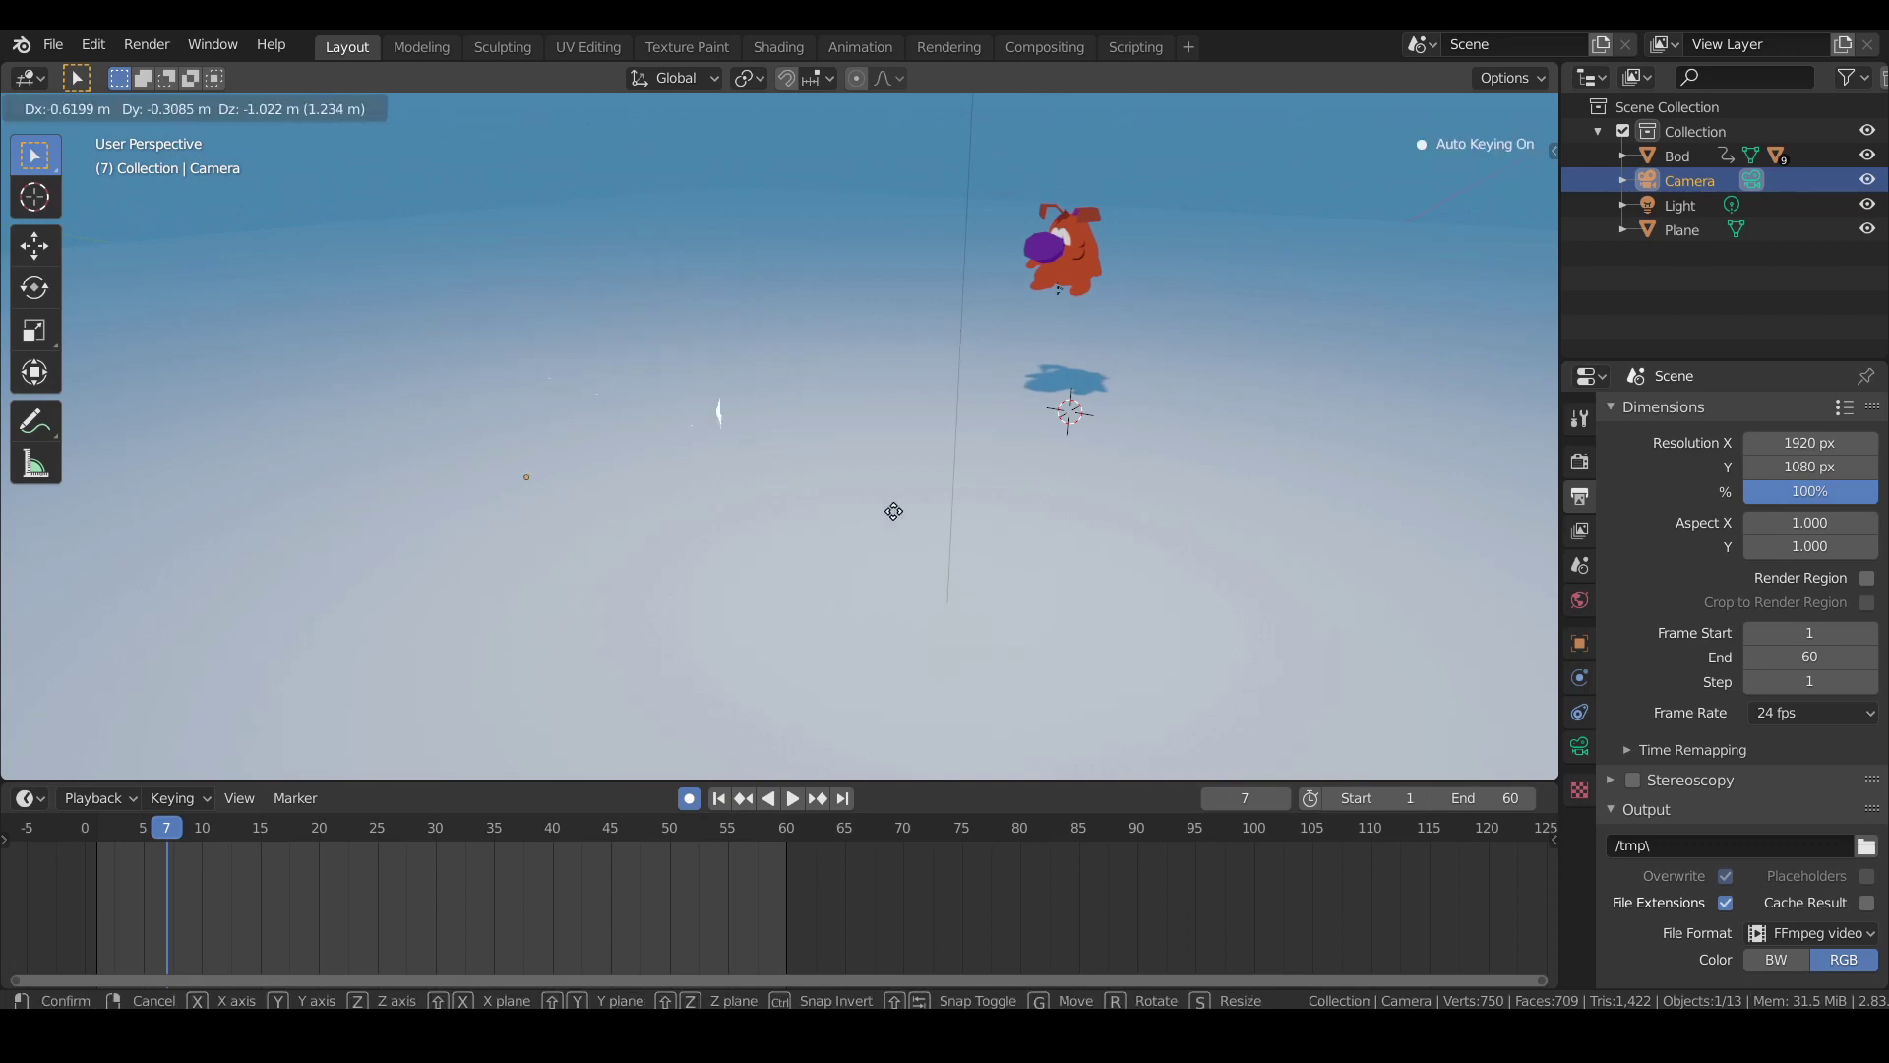
{"action": "left_click", "coordinate": [985, 353]}
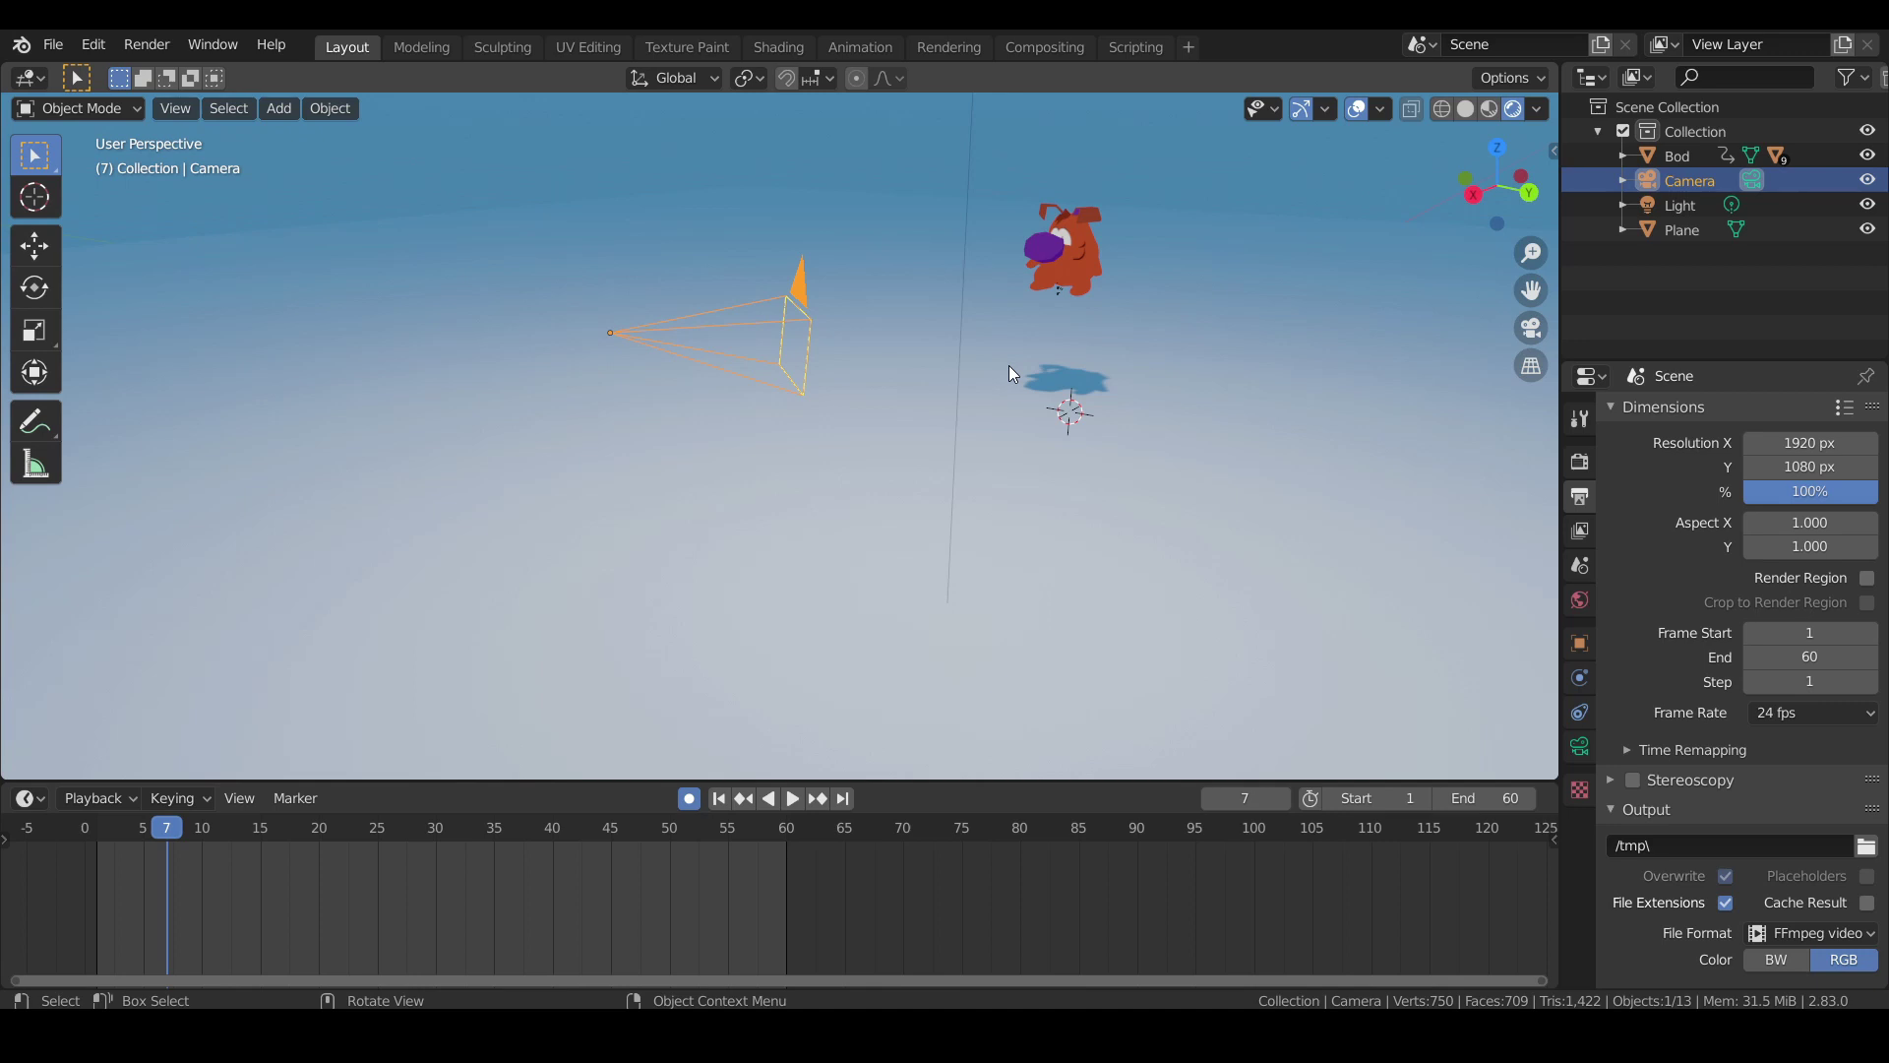
{"action": "key", "text": "KP_0"}
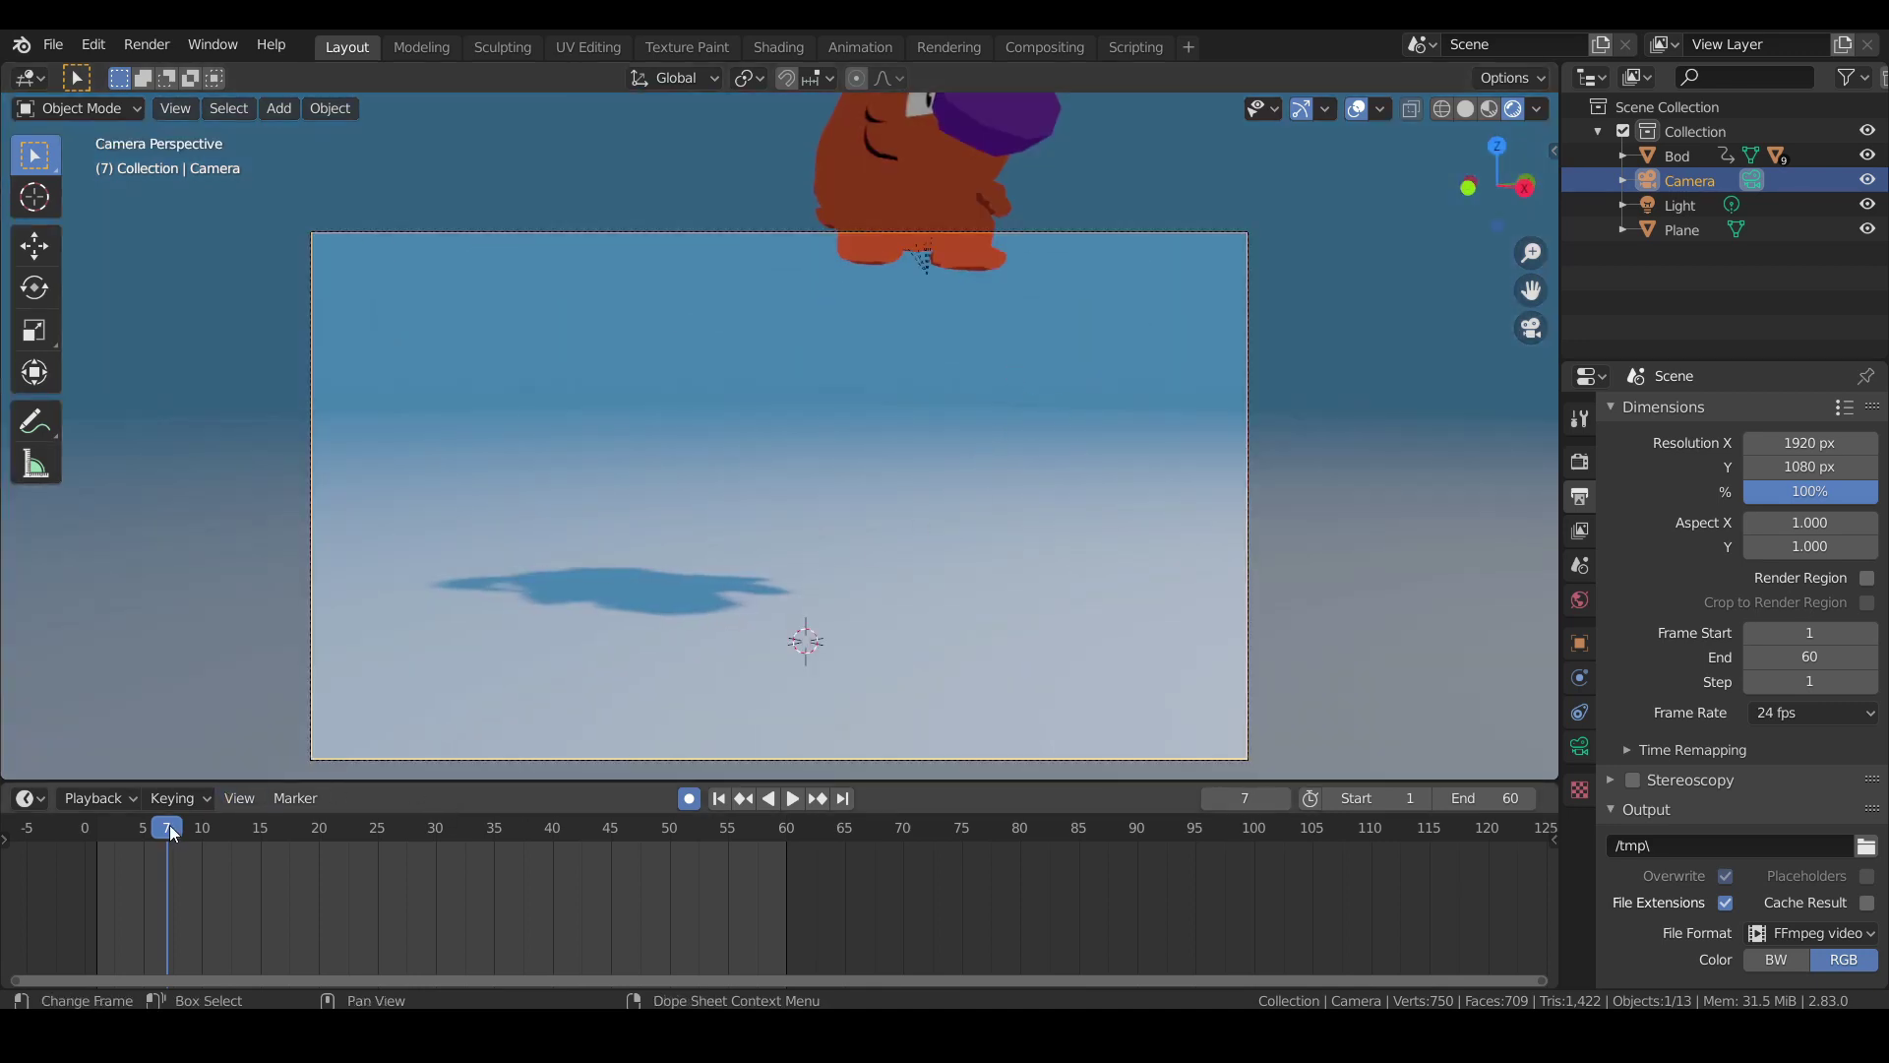
{"action": "left_click_drag", "start_coordinate": [169, 828], "coordinate": [49, 866]}
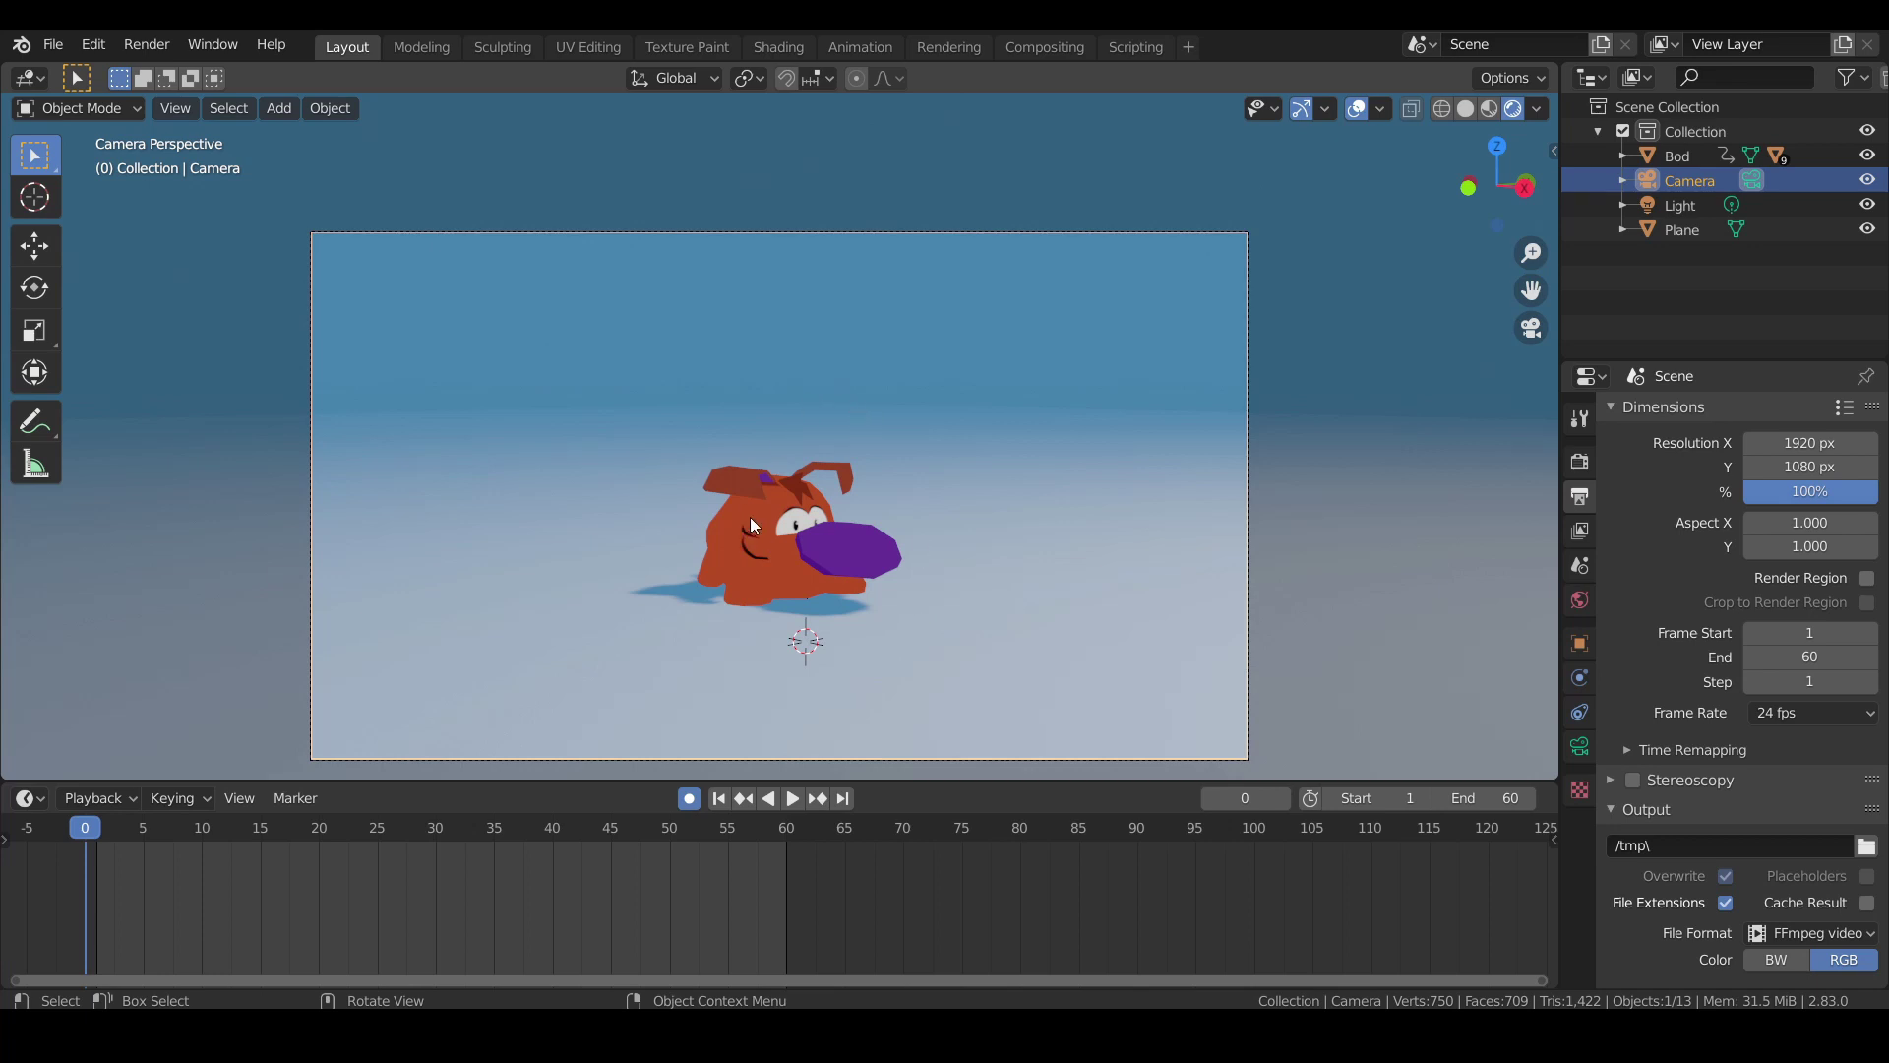
Orbit out of camera view and add a 1 m sphere Empty at the dog.
{"action": "middle_click_drag", "start_coordinate": [811, 505], "coordinate": [766, 481]}
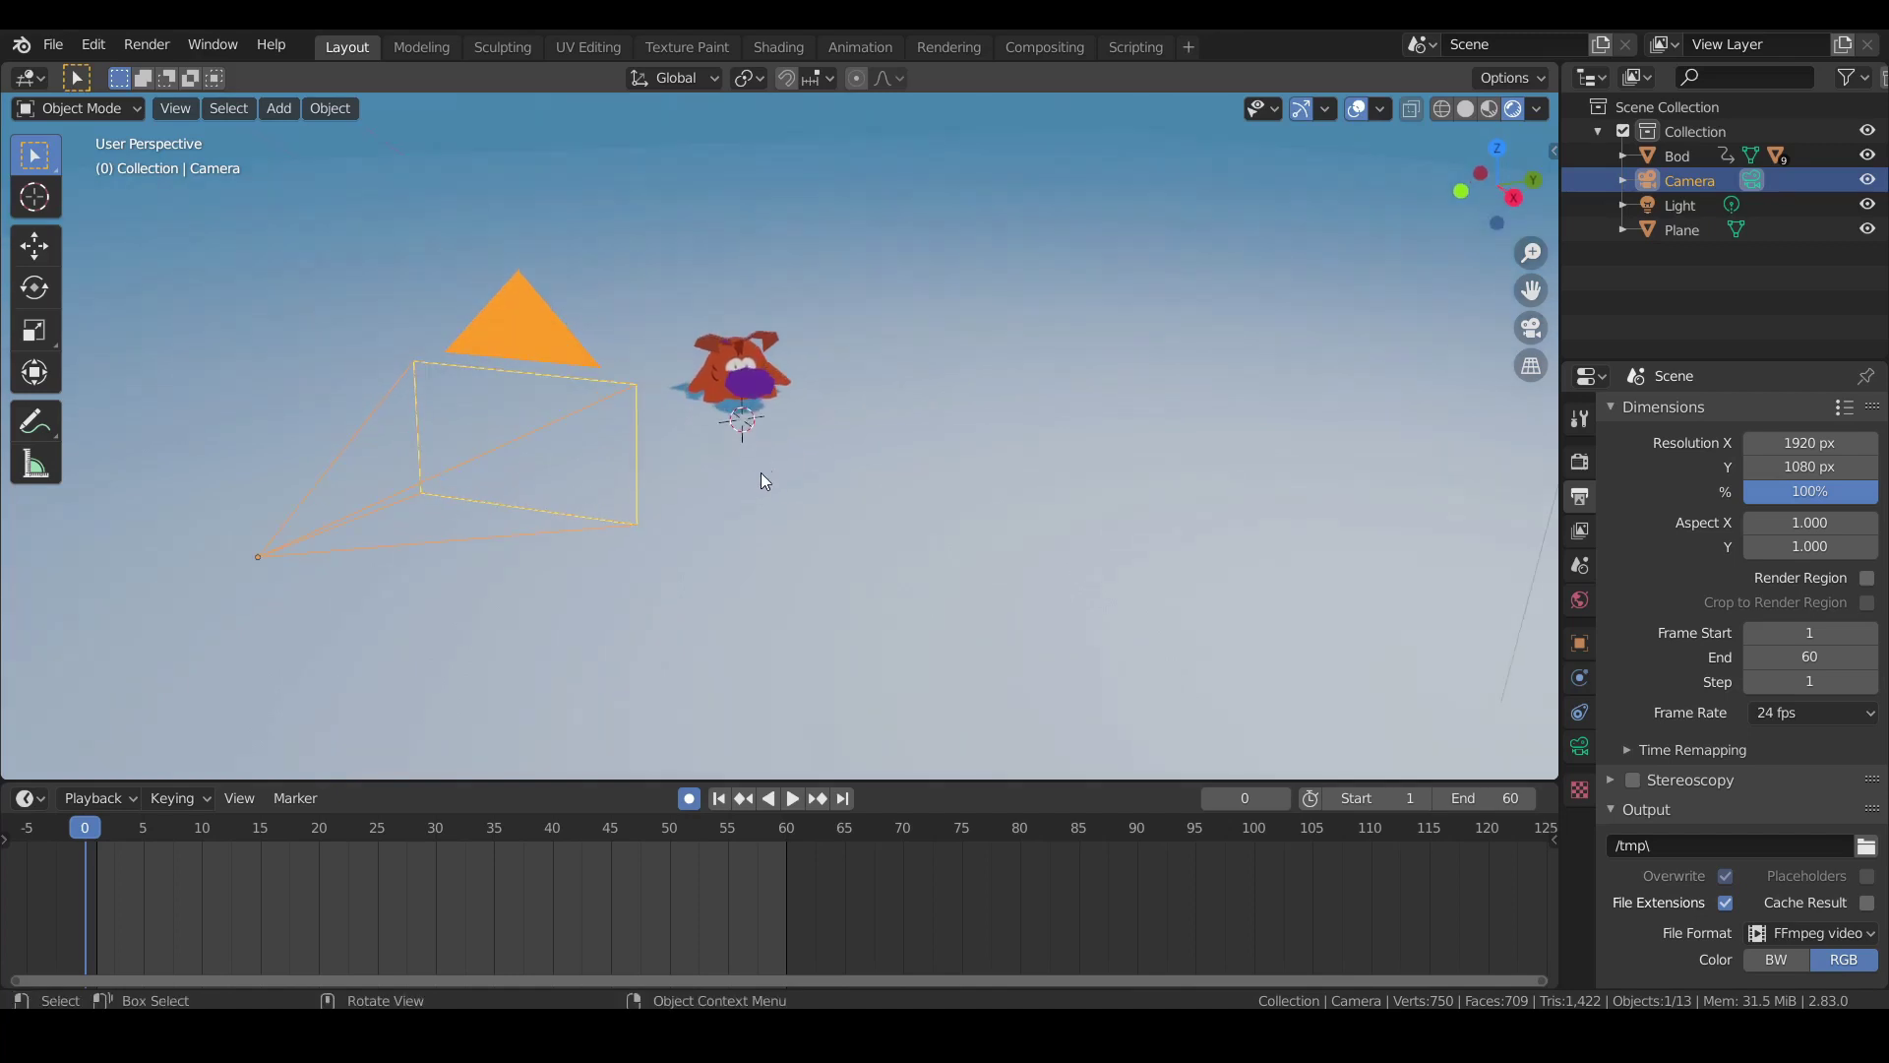
{"action": "left_click", "coordinate": [280, 110]}
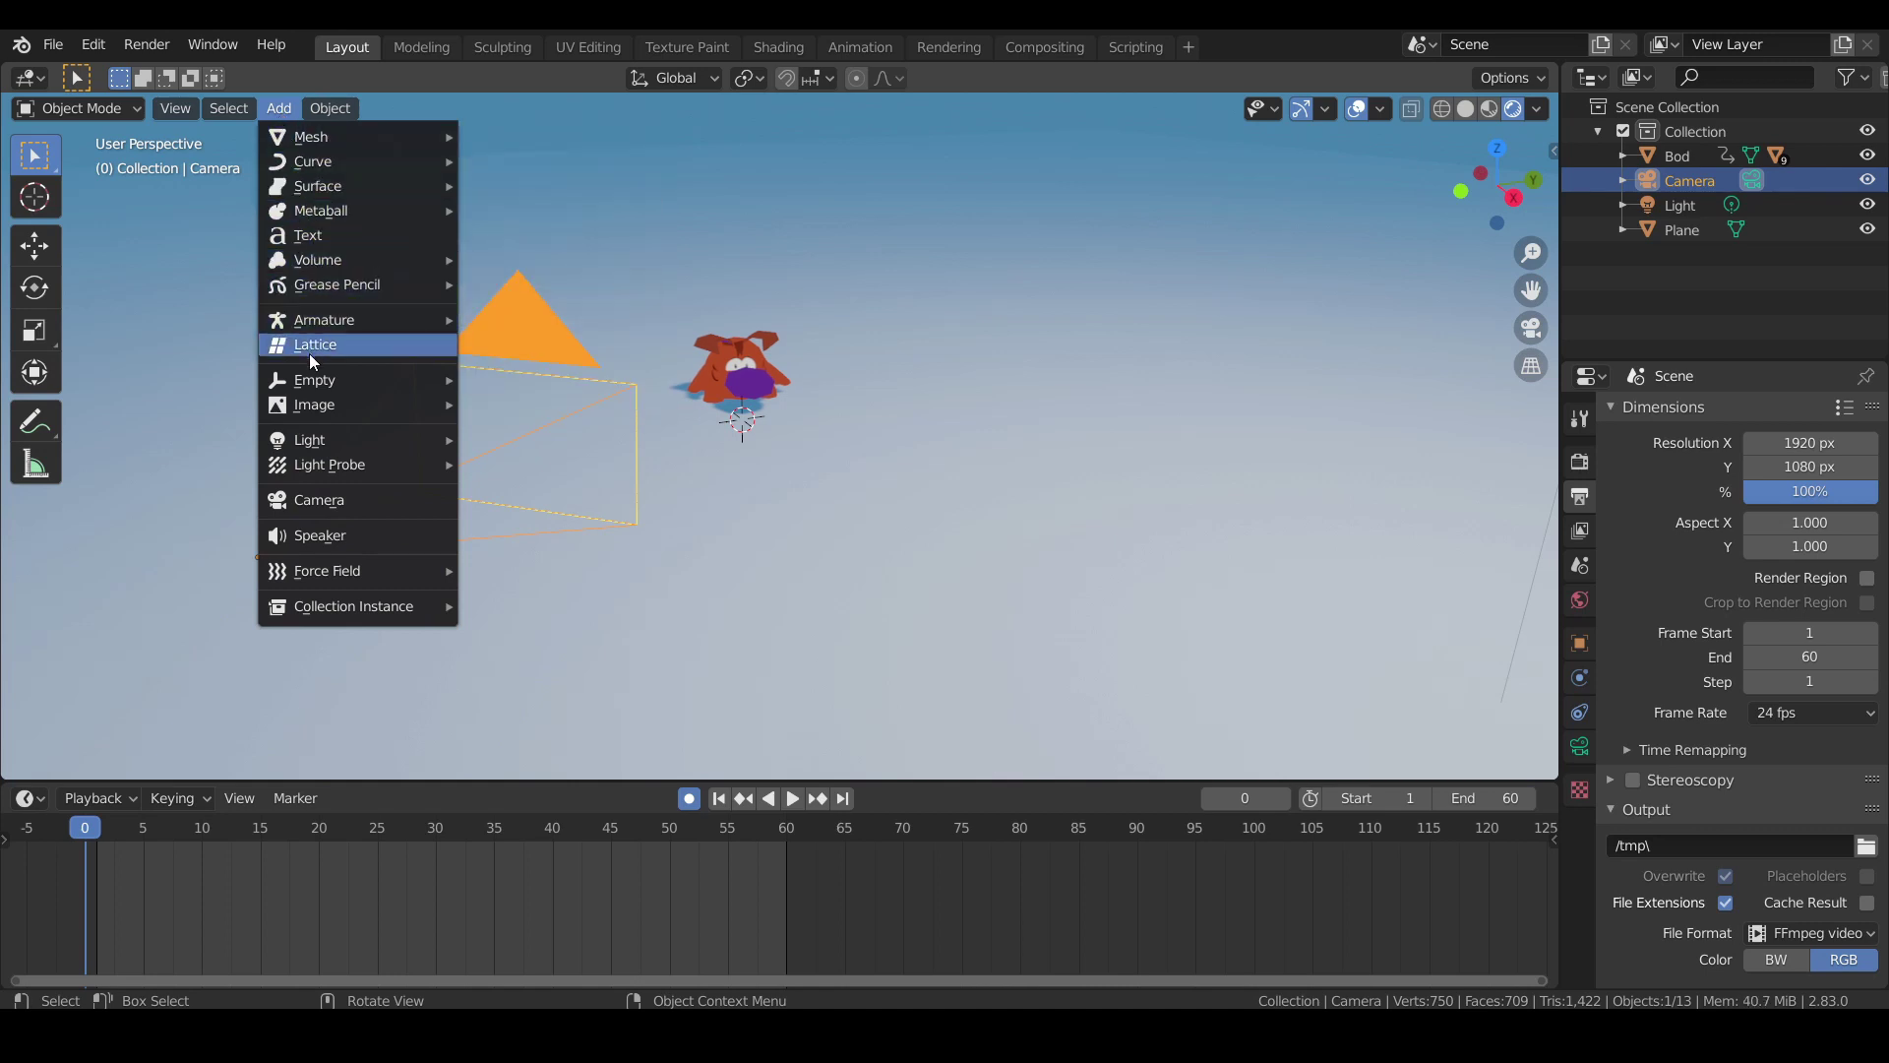
{"action": "mouse_move", "coordinate": [308, 387]}
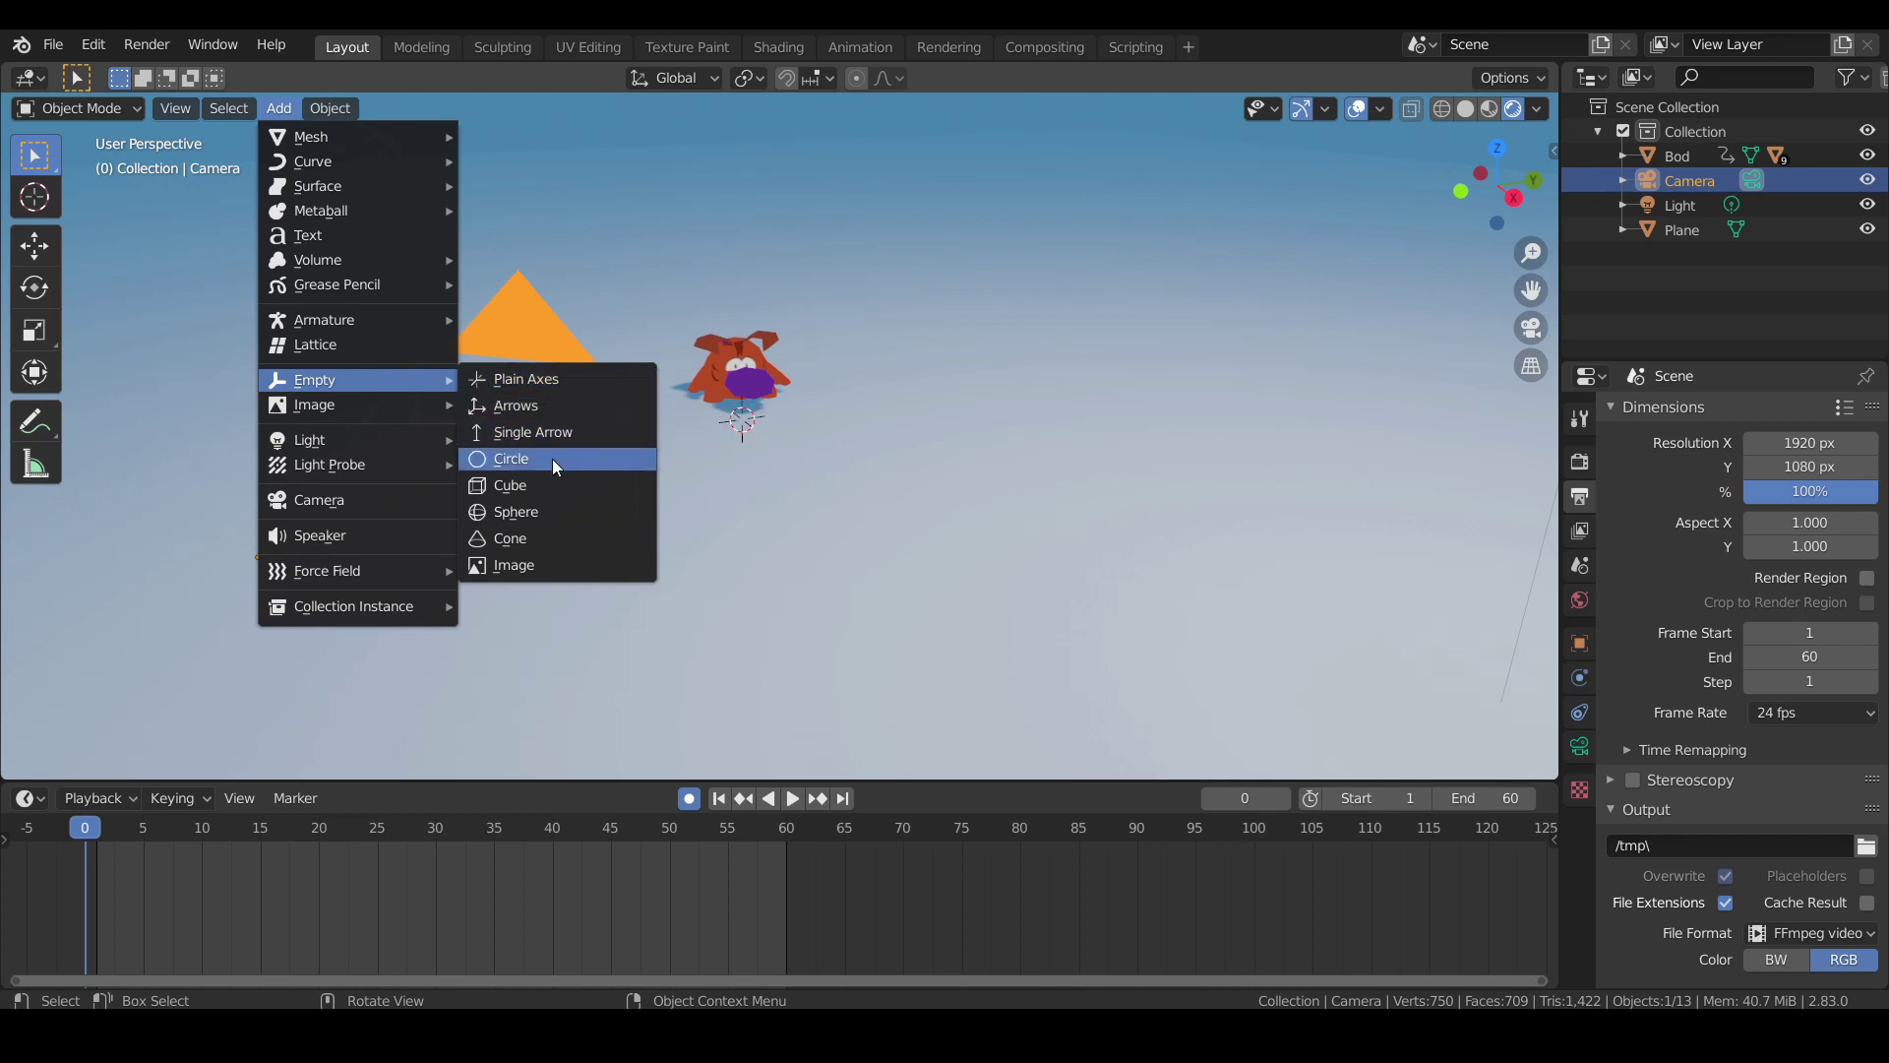
{"action": "left_click", "coordinate": [567, 511]}
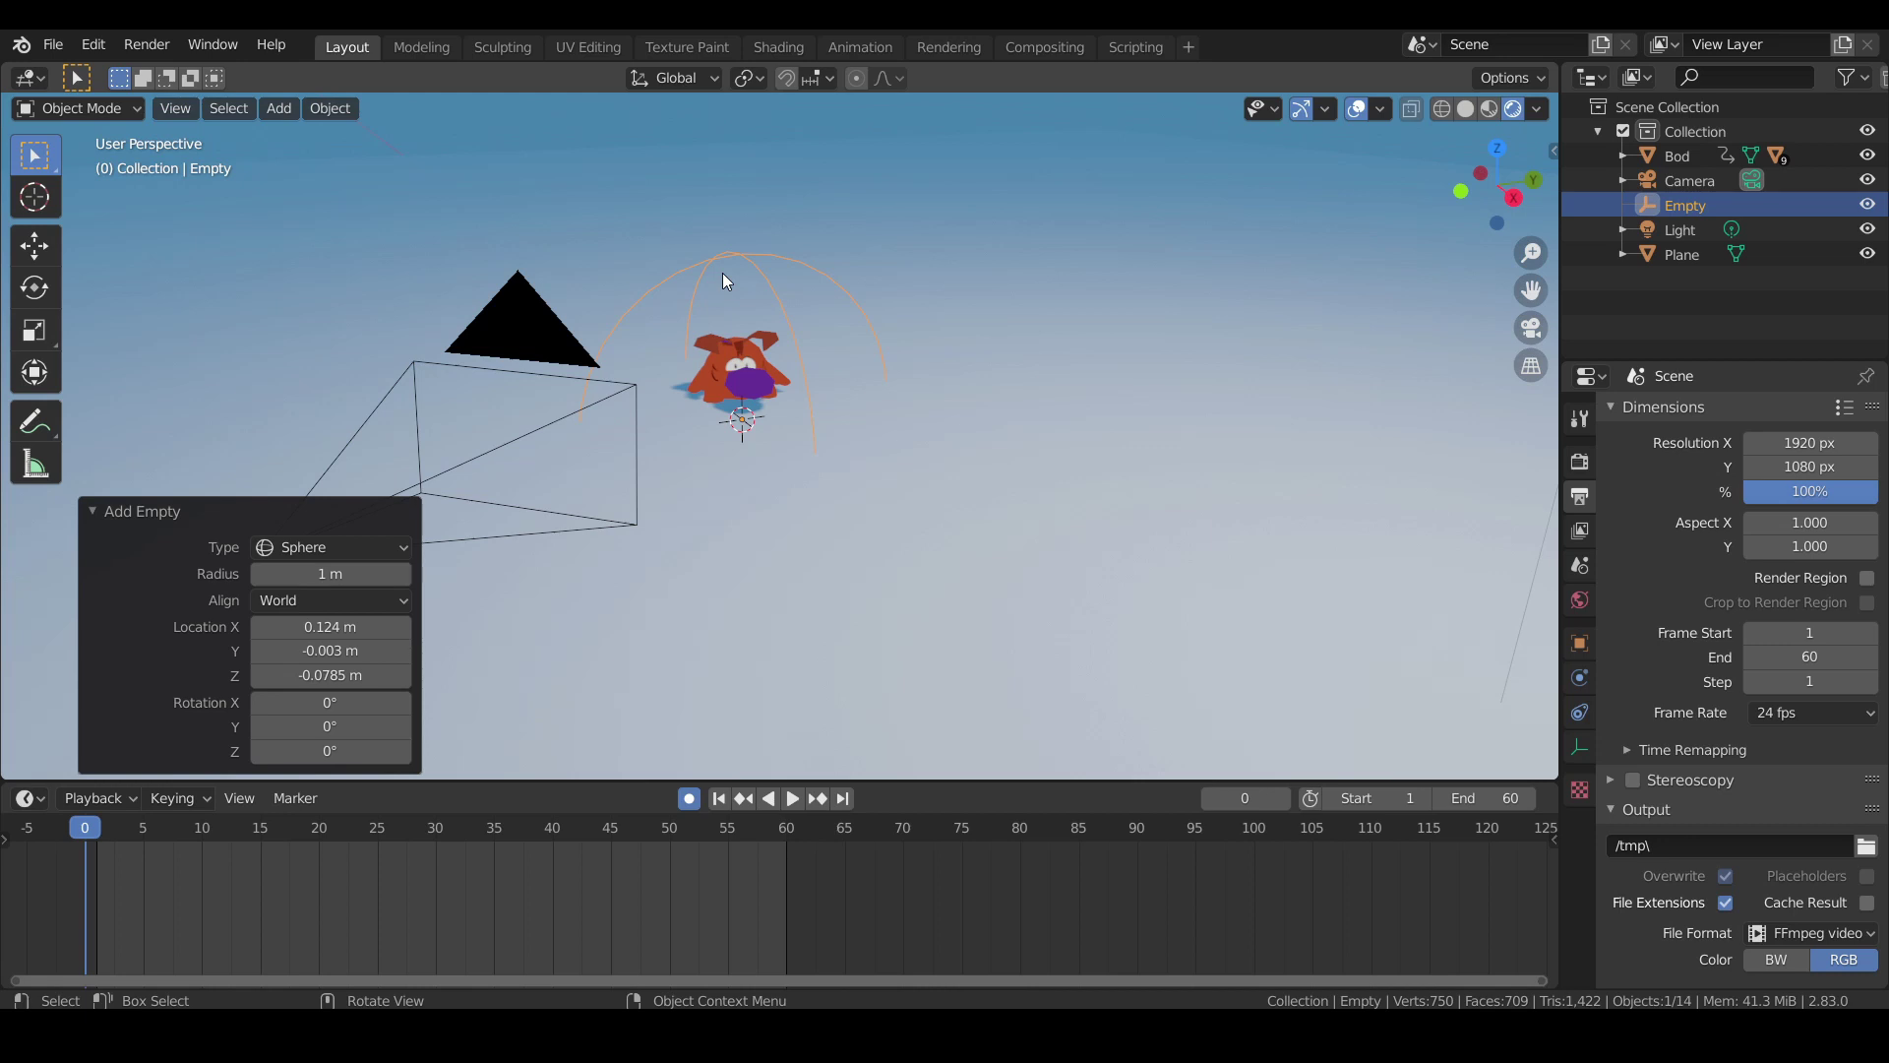
Parent the camera to the sphere Empty with Ctrl+P > Object.
{"action": "left_click", "coordinate": [551, 351]}
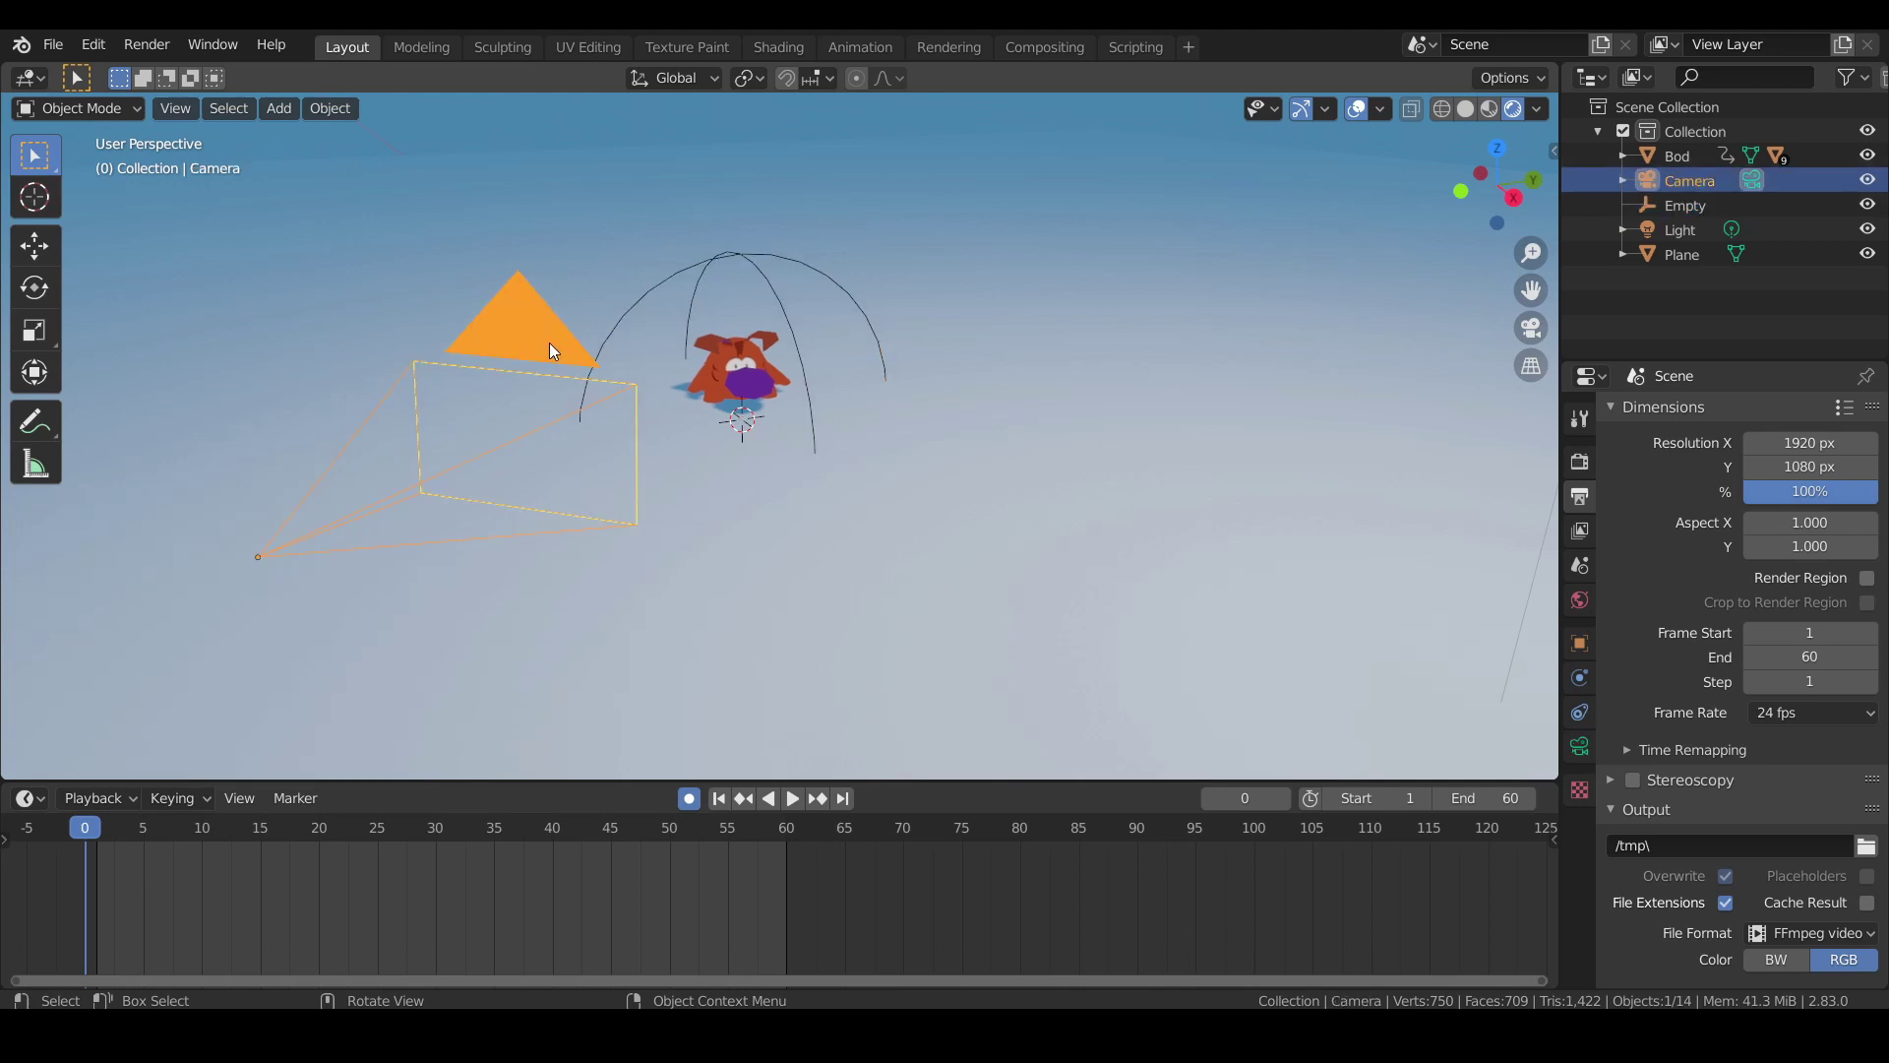
{"action": "key", "text": "shift"}
{"action": "left_click", "coordinate": [748, 258], "text": "shift"}
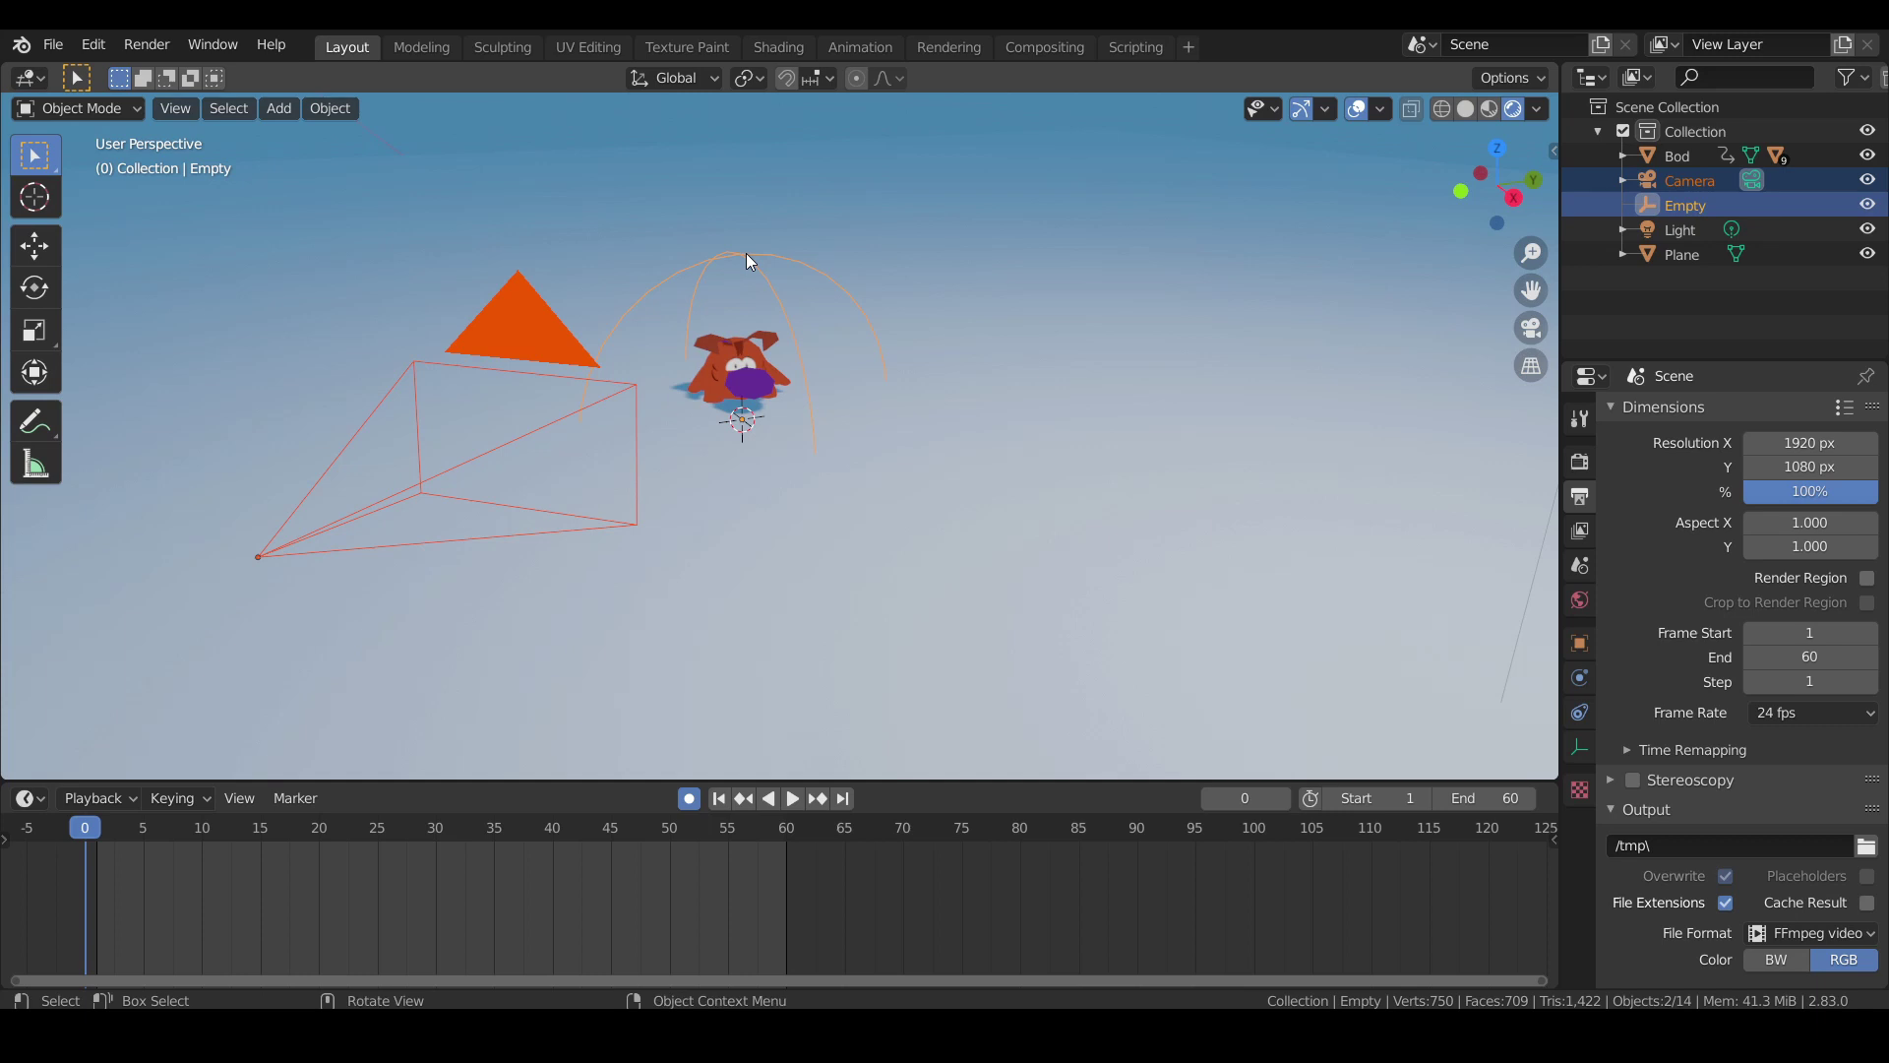
{"action": "key", "text": "ctrl+p"}
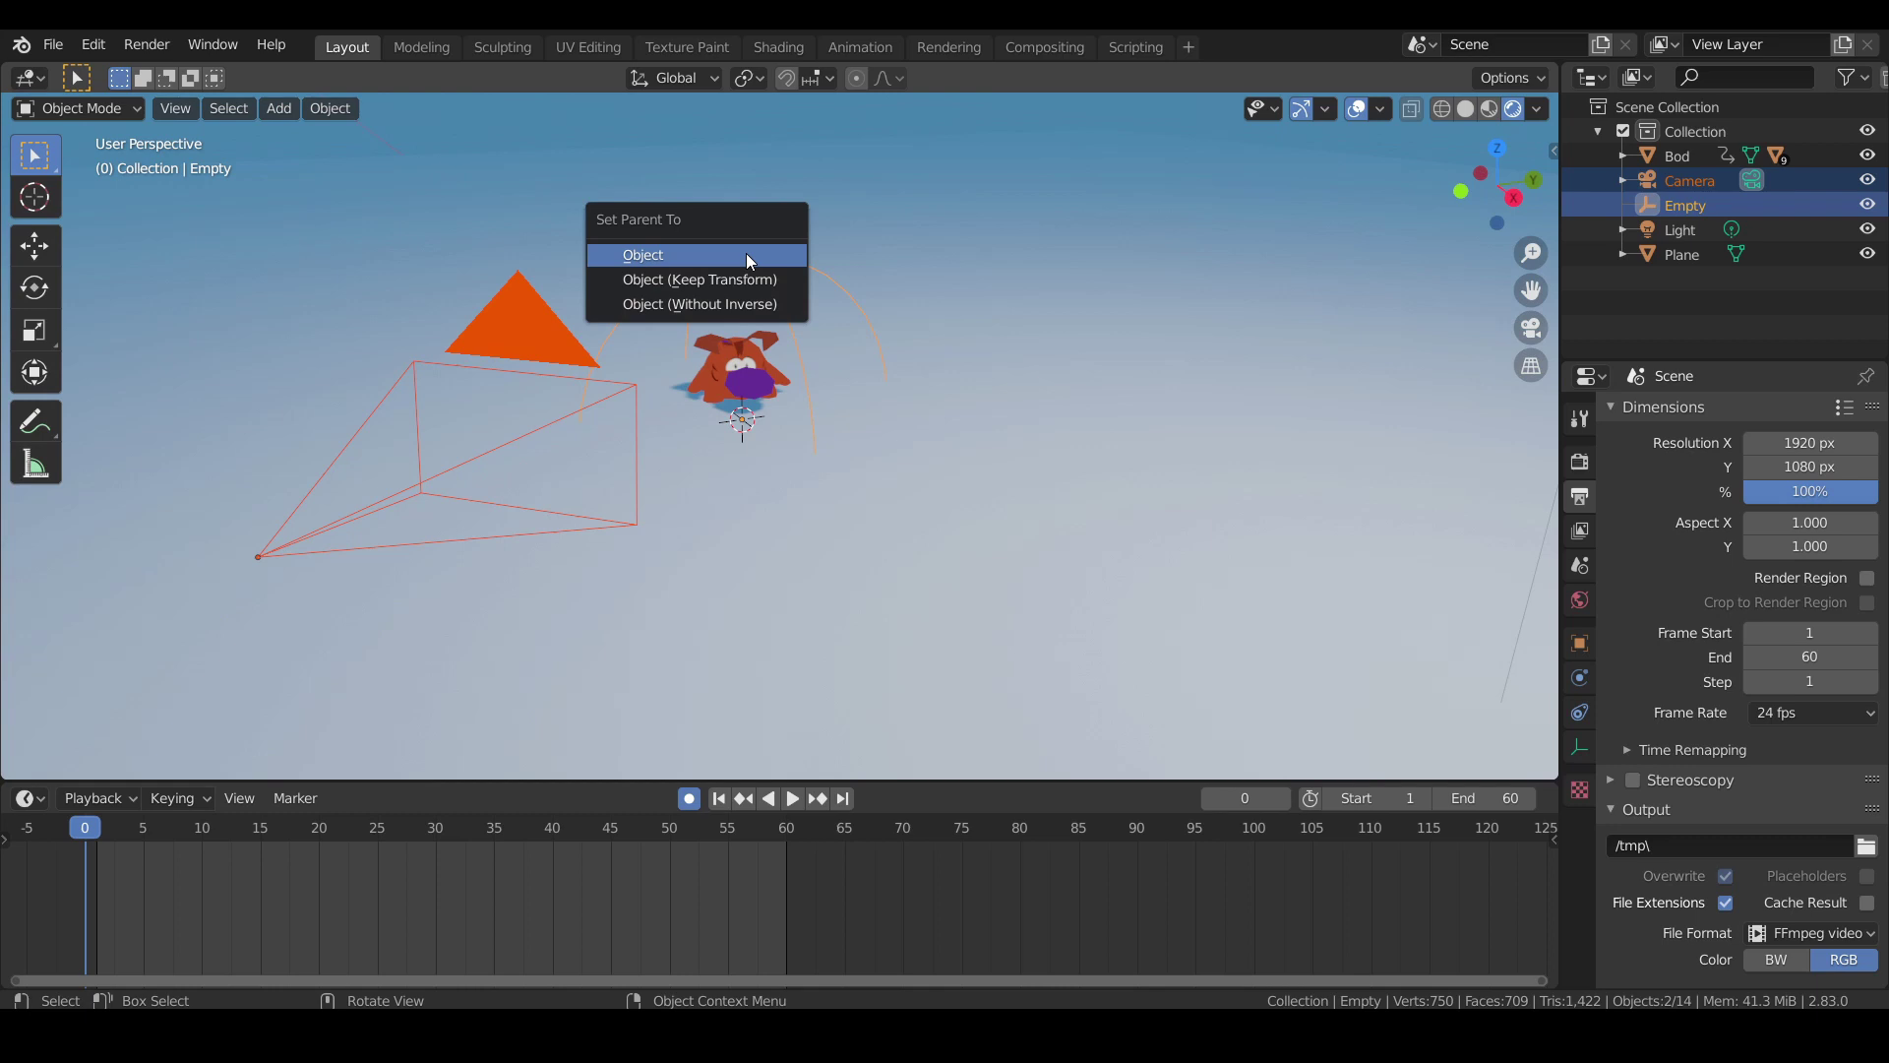
{"action": "left_click", "coordinate": [748, 258]}
Select only the sphere Empty and start moving it along X.
{"action": "left_click", "coordinate": [748, 254]}
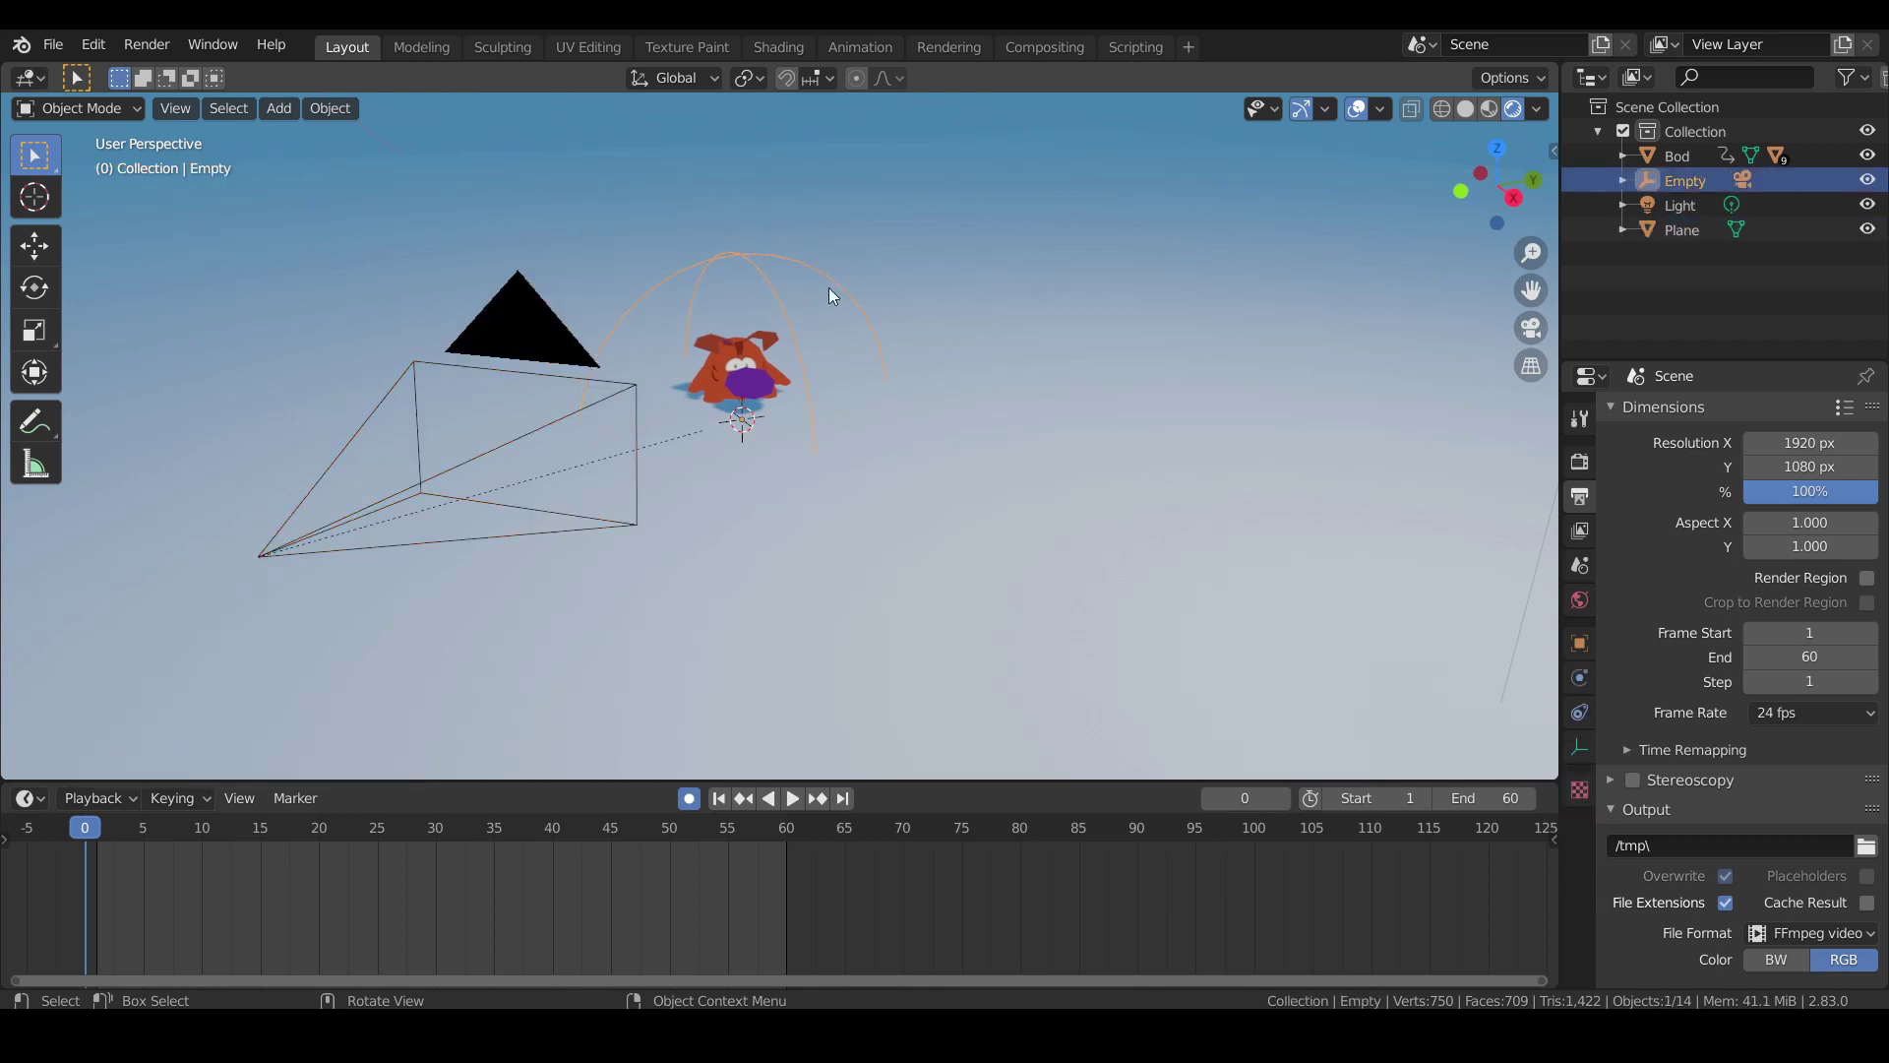
{"action": "key", "text": "g"}
{"action": "key", "text": "x"}
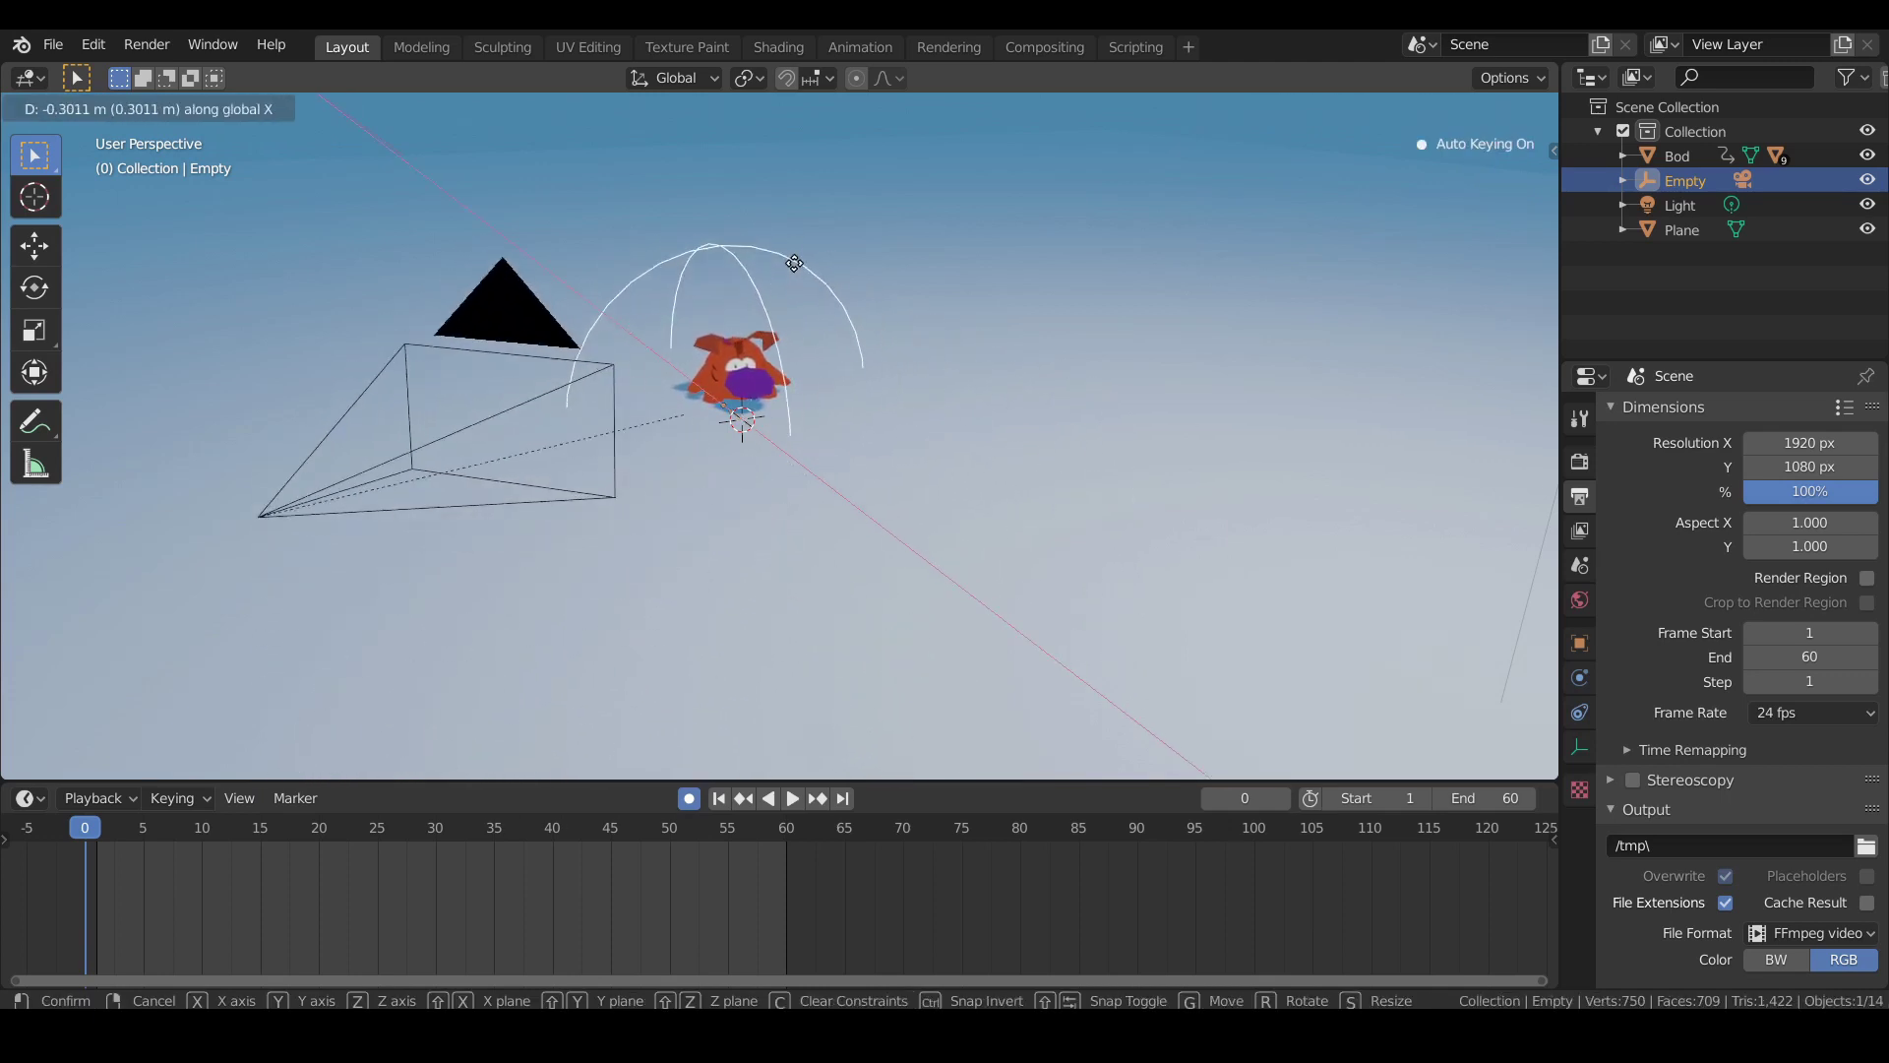
Cancel and undo the camera rig's X move so it stays at its start.
{"action": "left_click", "coordinate": [788, 344]}
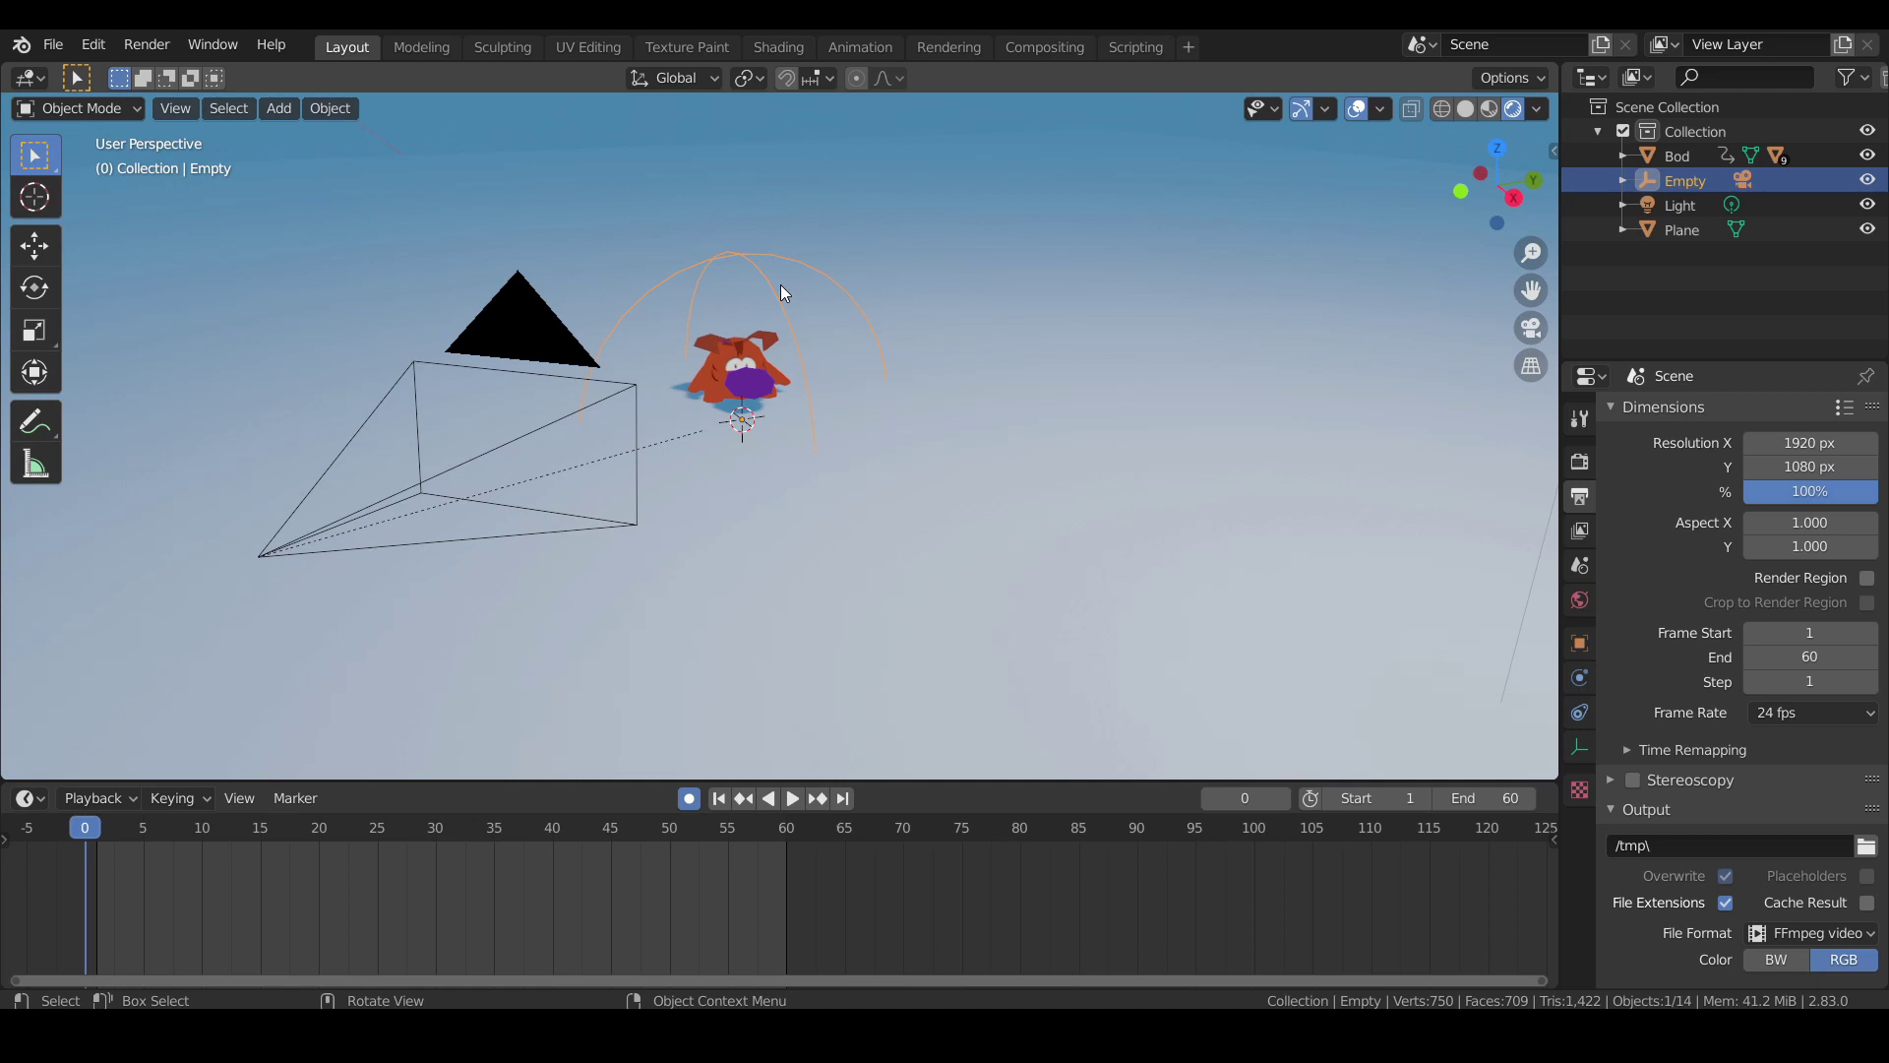
{"action": "key", "text": "g"}
{"action": "key", "text": "x"}
{"action": "key", "text": "Escape"}
{"action": "key", "text": "ctrl+z"}
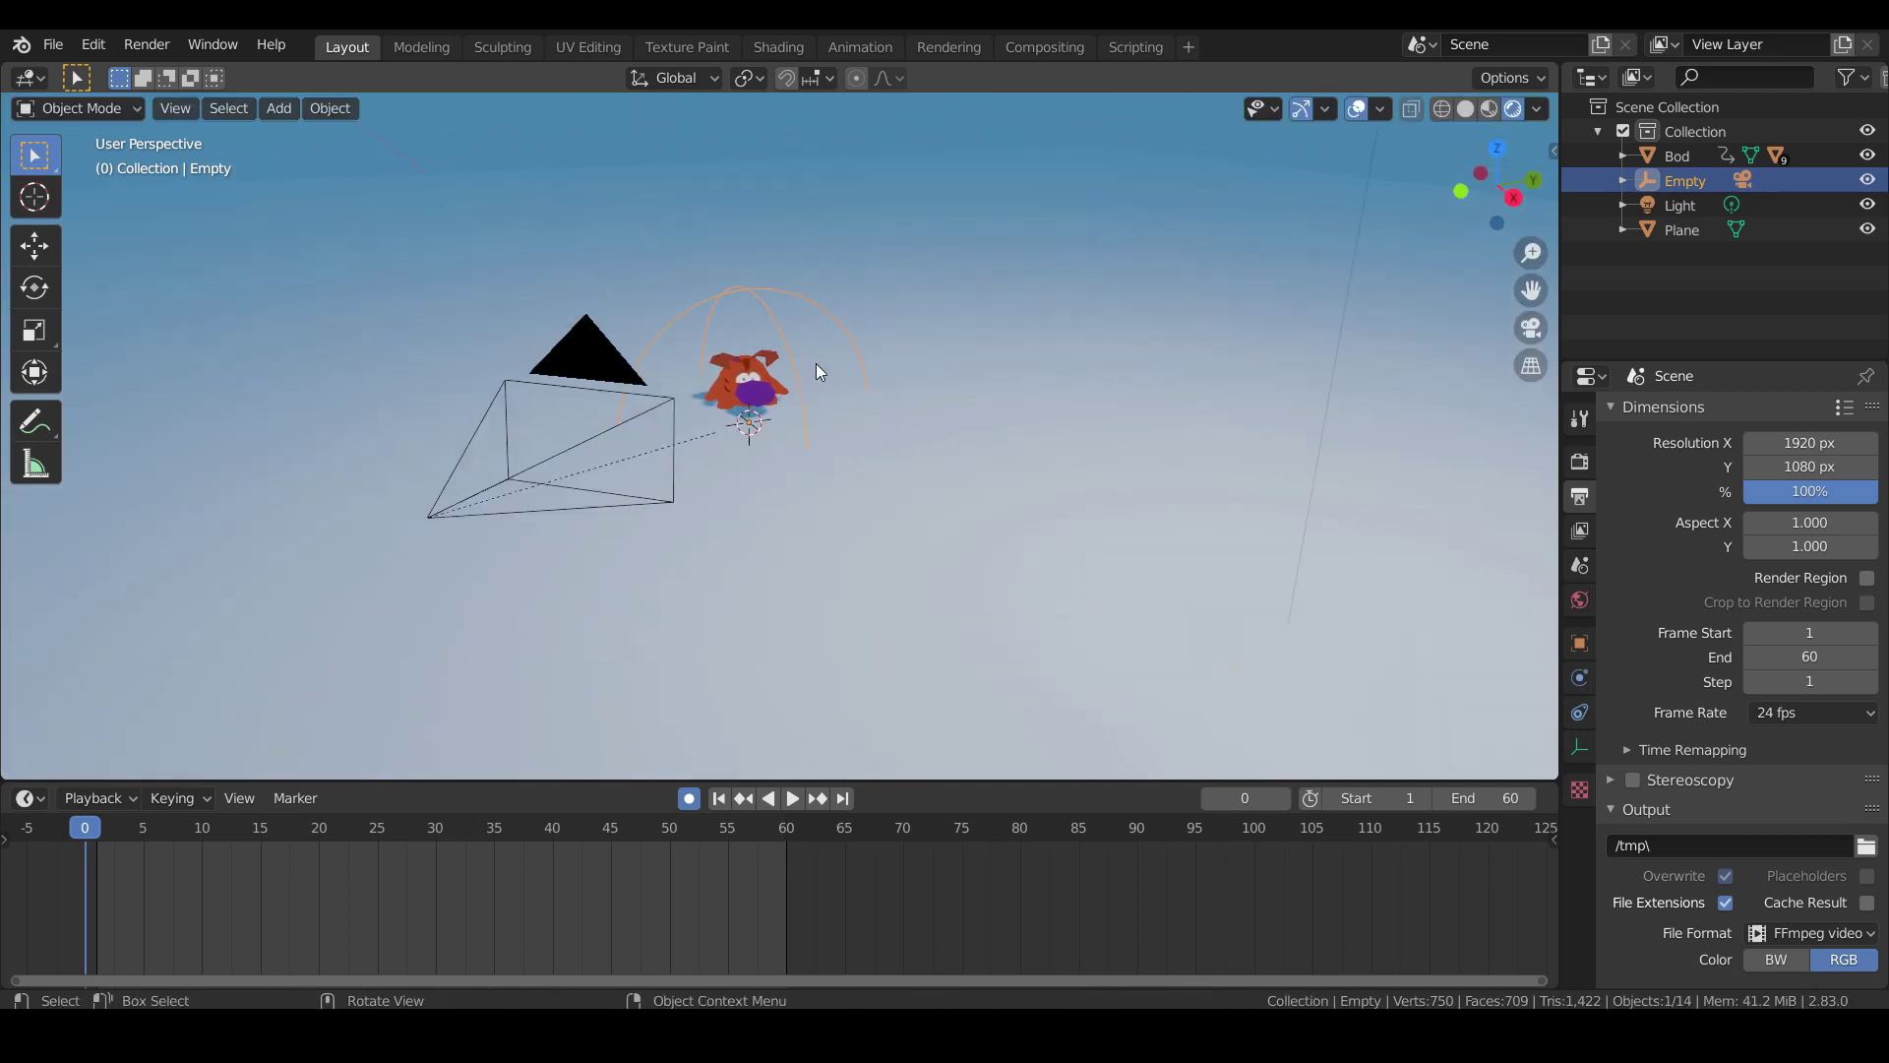
Zoom out, scrub to frame 47 to see how far the dog hops, and select Bod.
{"action": "scroll", "coordinate": [813, 370], "scroll_direction": "down", "scroll_amount": 3}
{"action": "middle_click_drag", "start_coordinate": [816, 455], "coordinate": [648, 305], "text": "shift"}
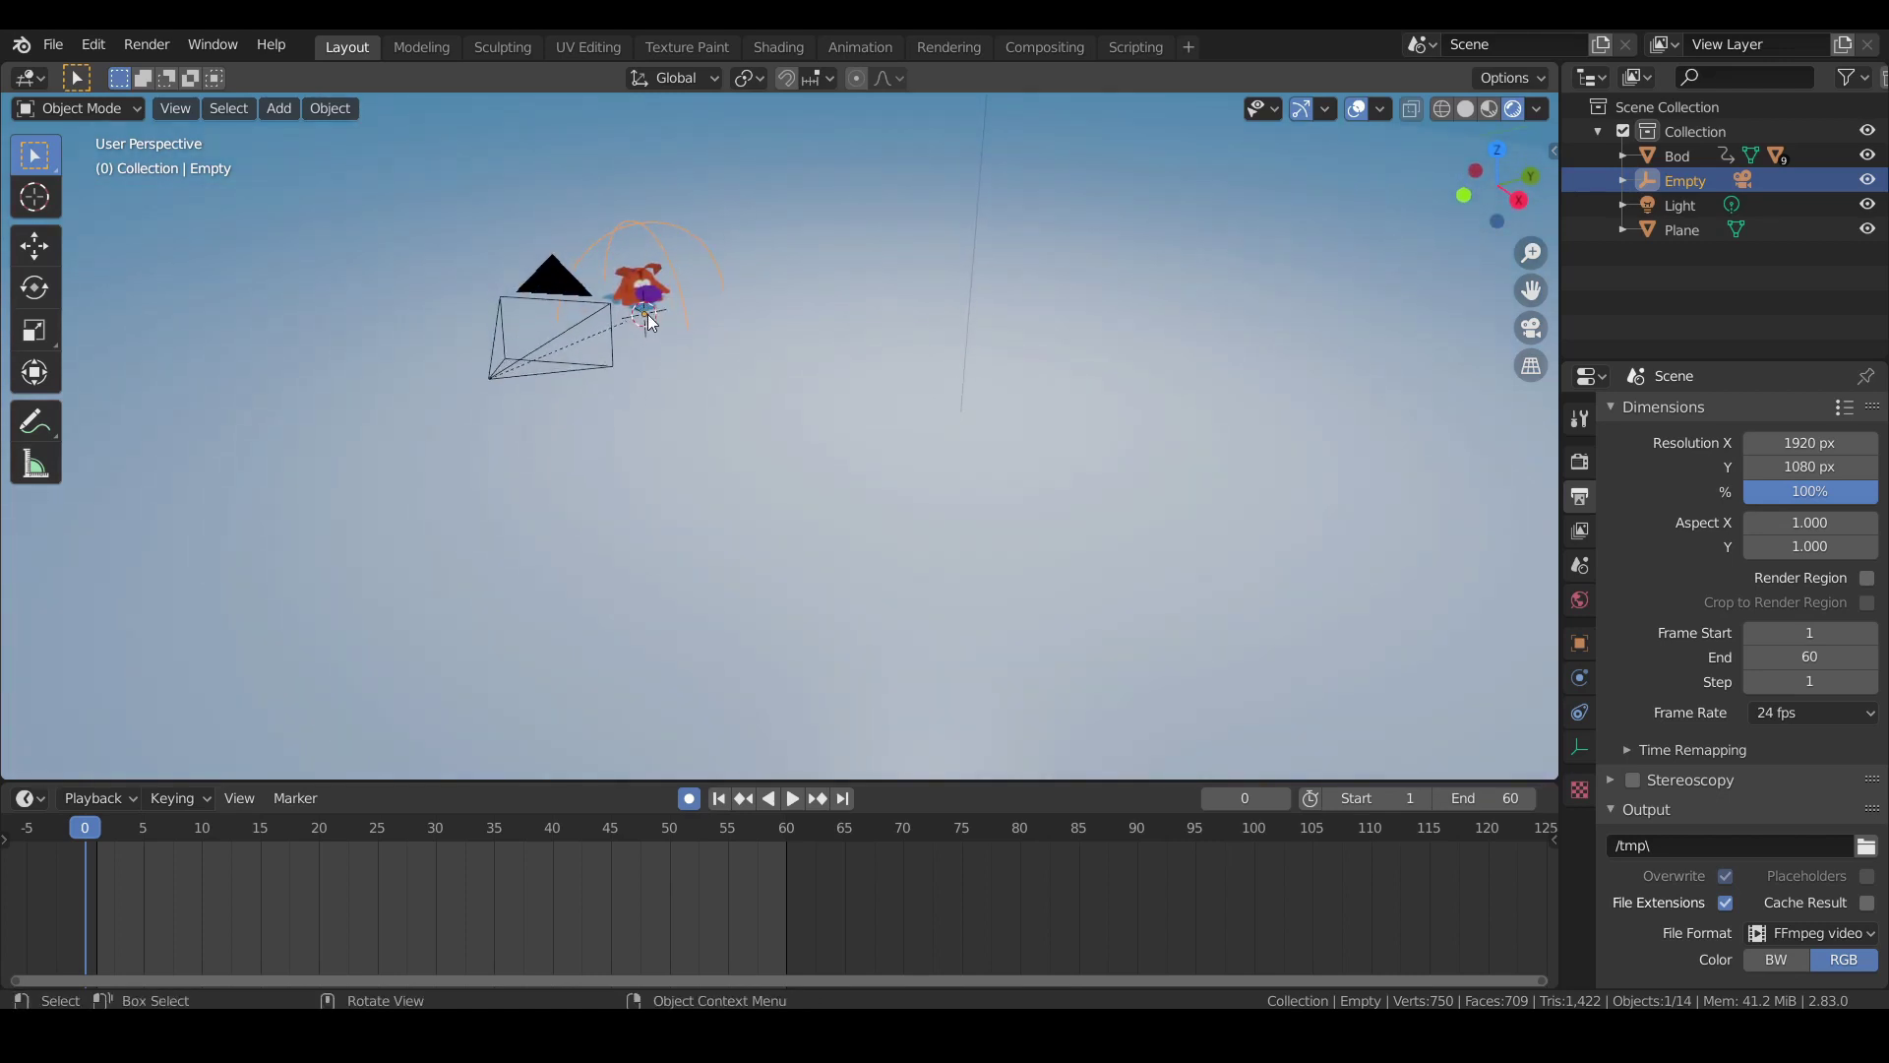
{"action": "left_click_drag", "start_coordinate": [143, 832], "coordinate": [634, 873]}
{"action": "left_click", "coordinate": [945, 473]}
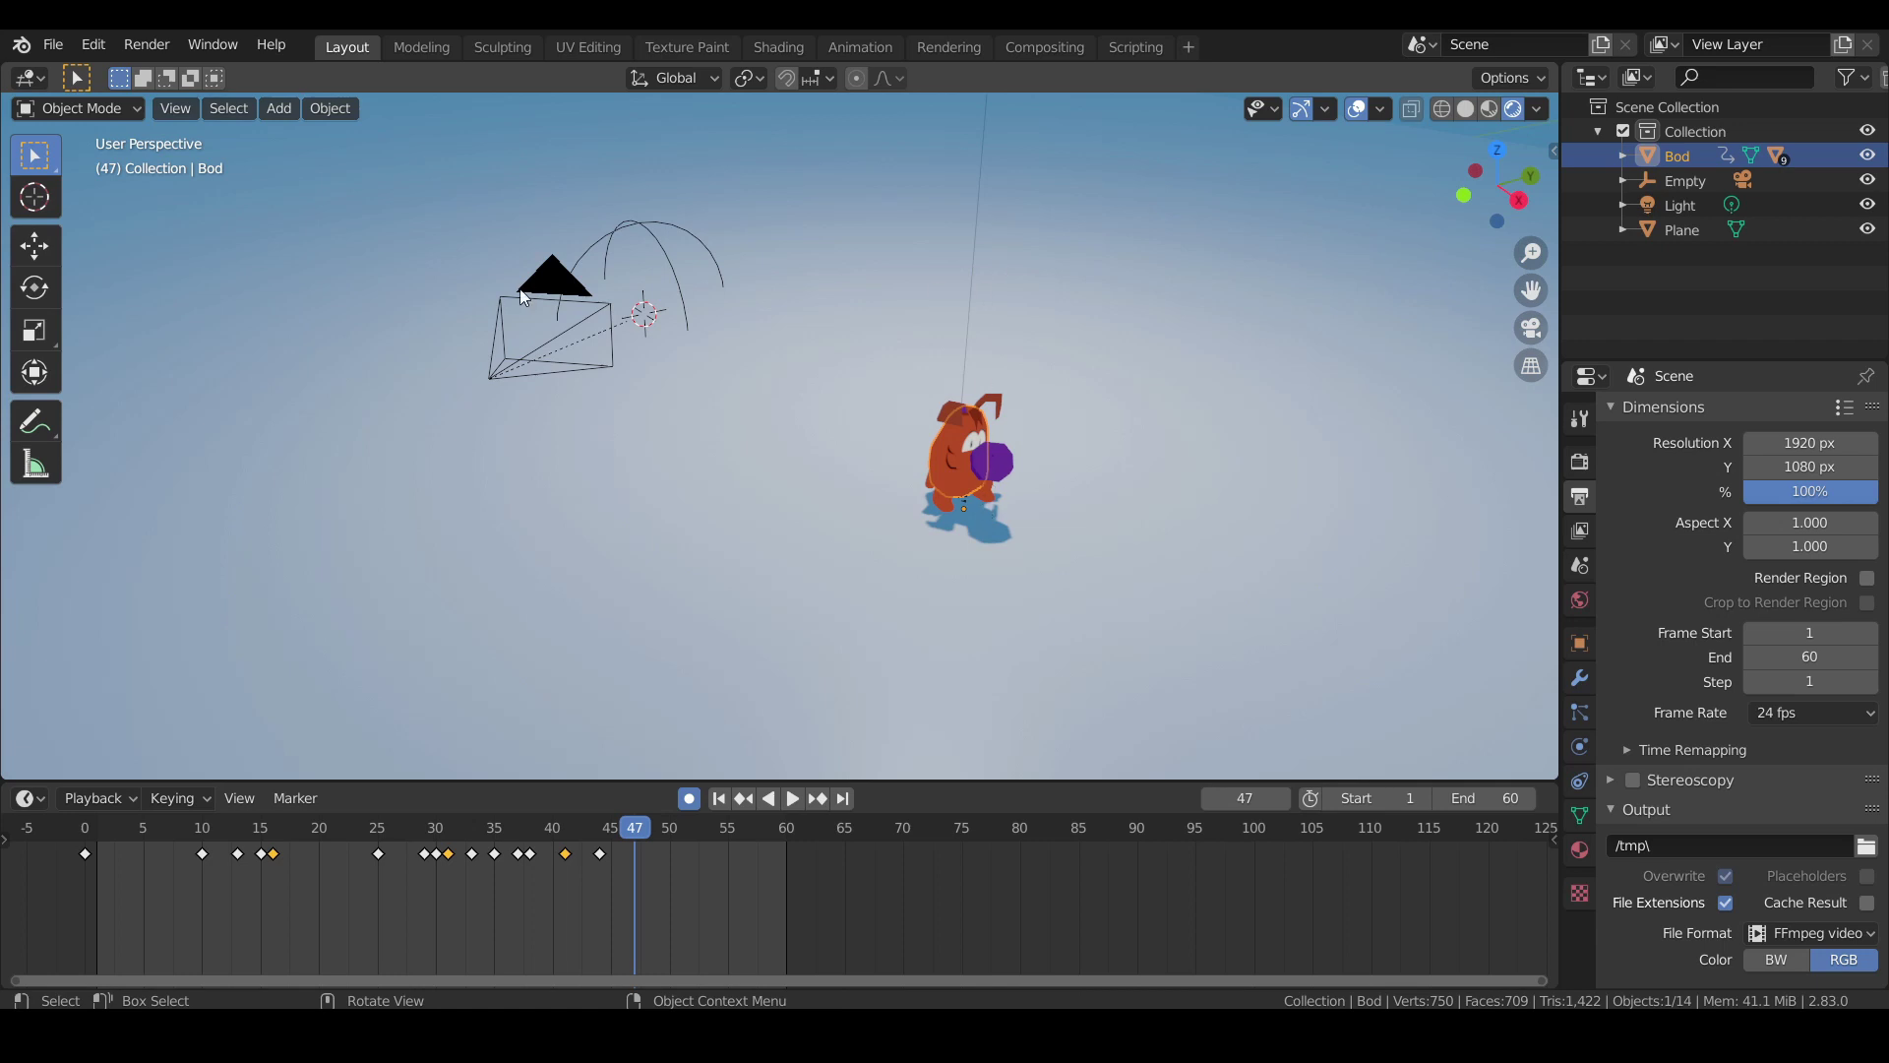
Key the sphere Empty in its current position at frame 0.
{"action": "left_click", "coordinate": [608, 238]}
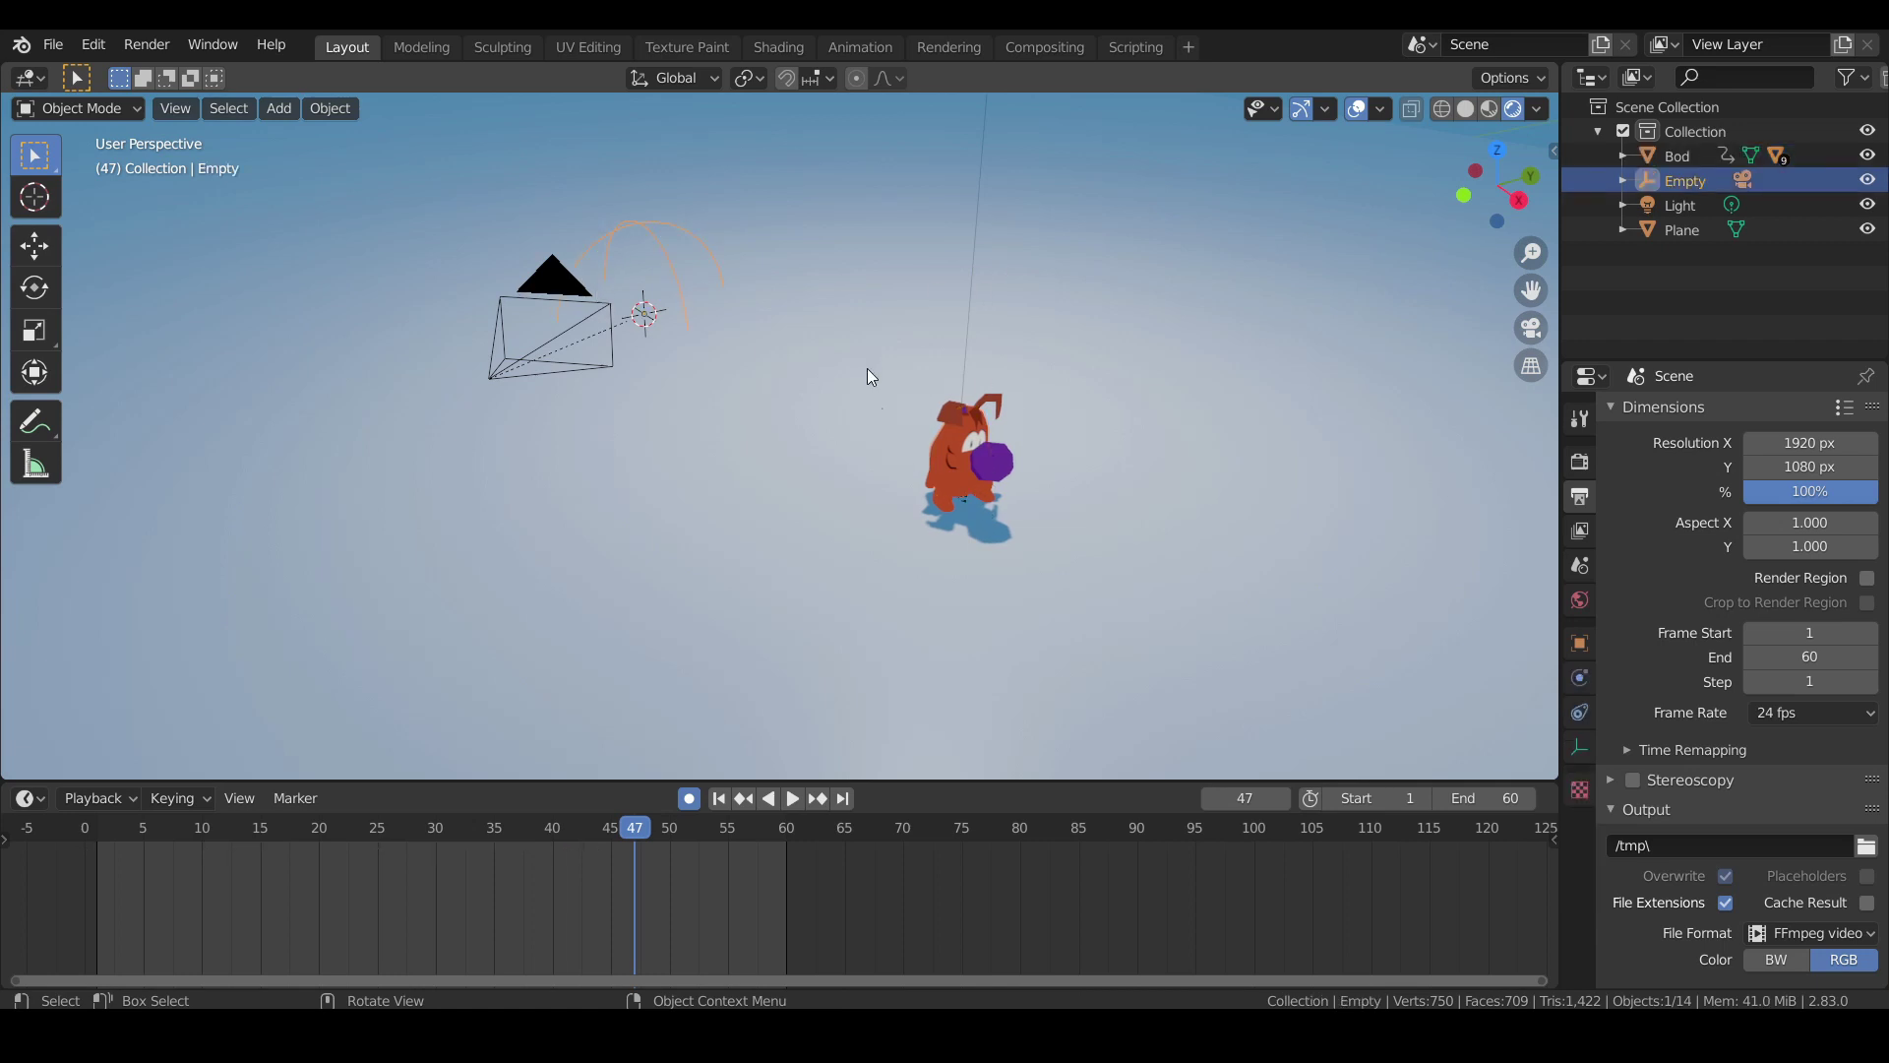
{"action": "key", "text": "g"}
{"action": "key", "text": "x"}
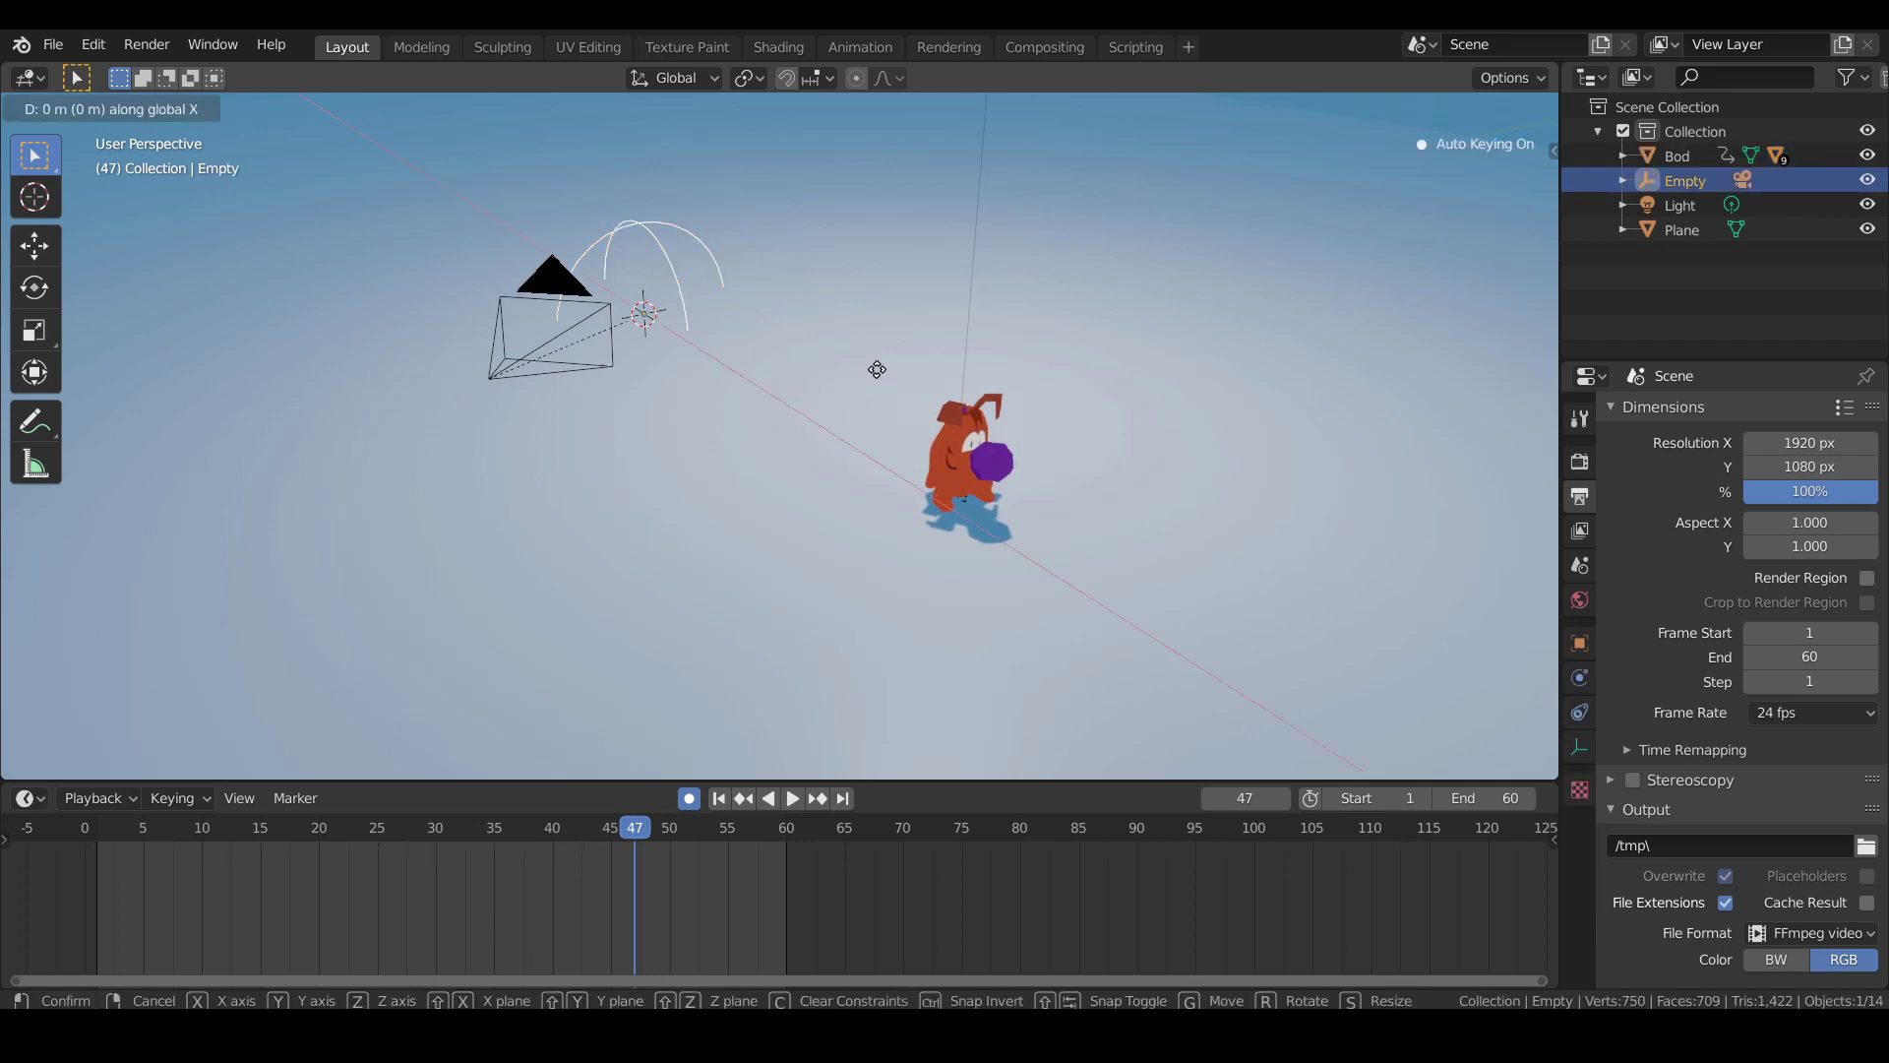
{"action": "key", "text": "Escape"}
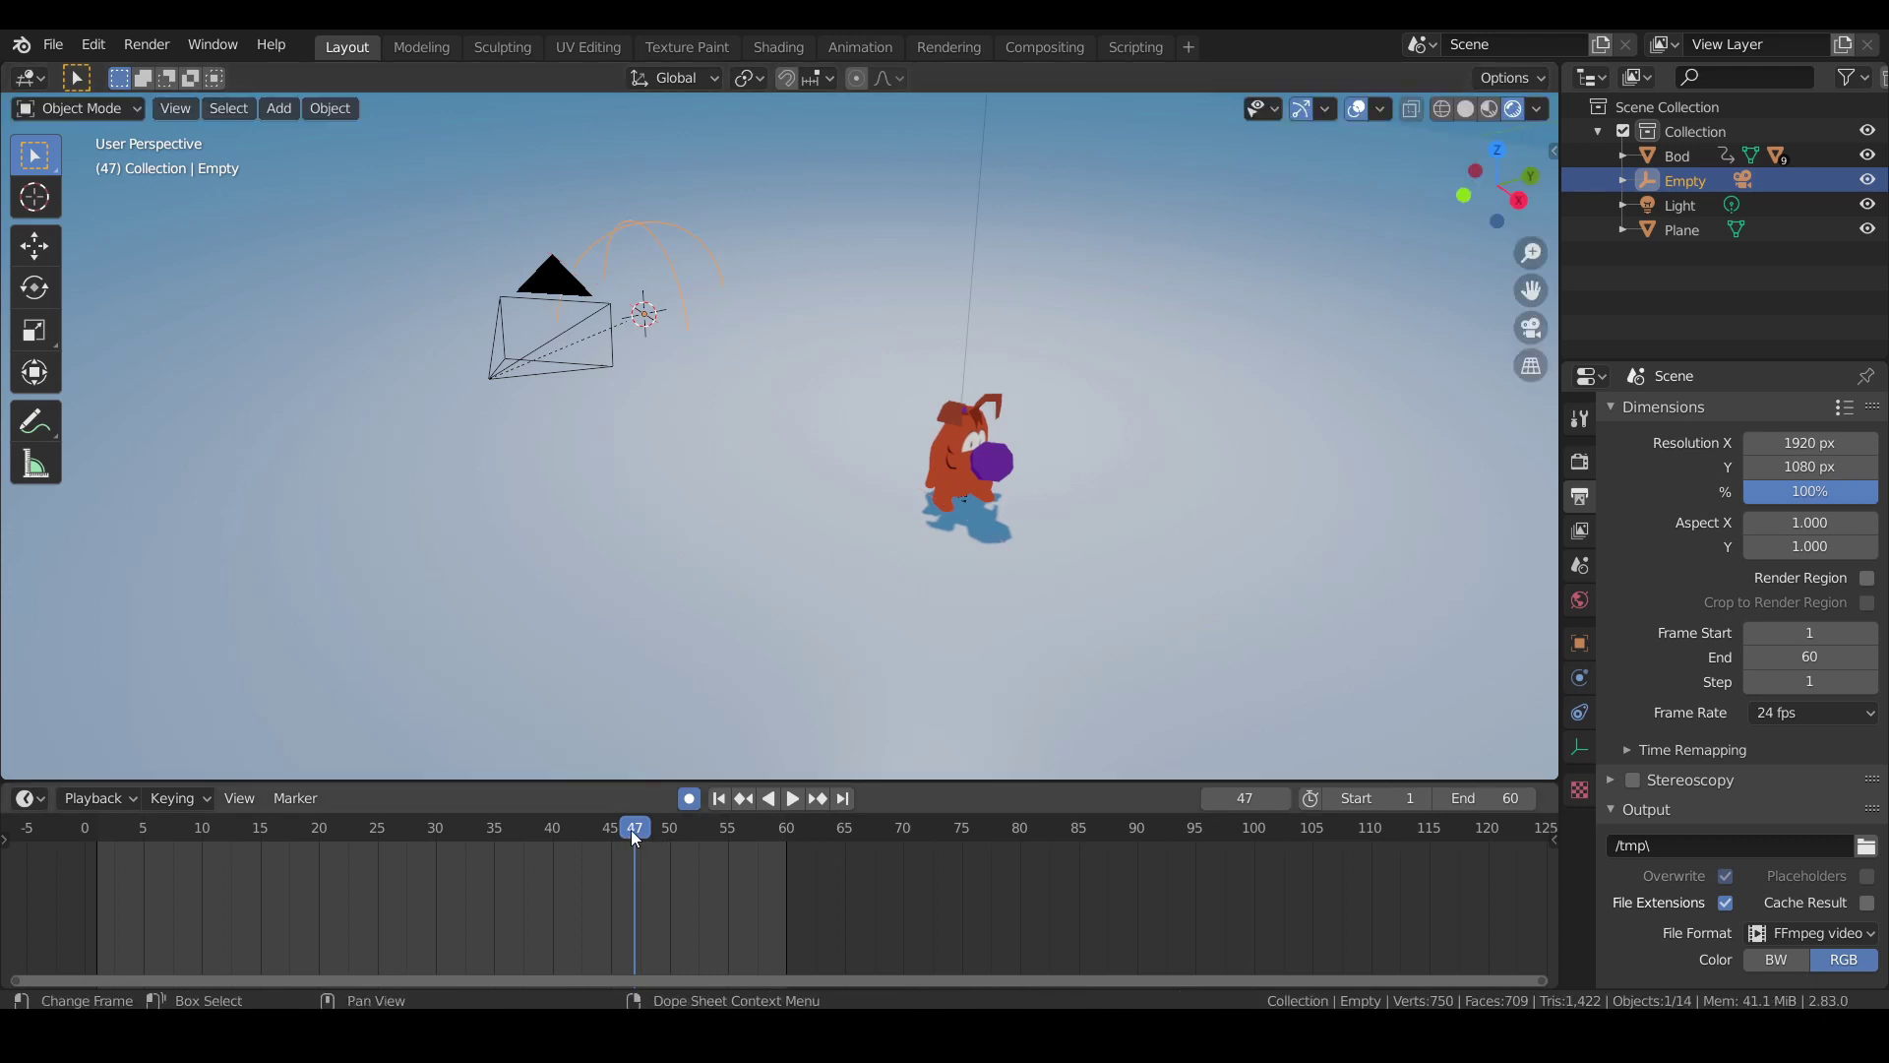
{"action": "key", "text": "space"}
{"action": "left_click_drag", "start_coordinate": [630, 830], "coordinate": [39, 839]}
{"action": "key", "text": "space"}
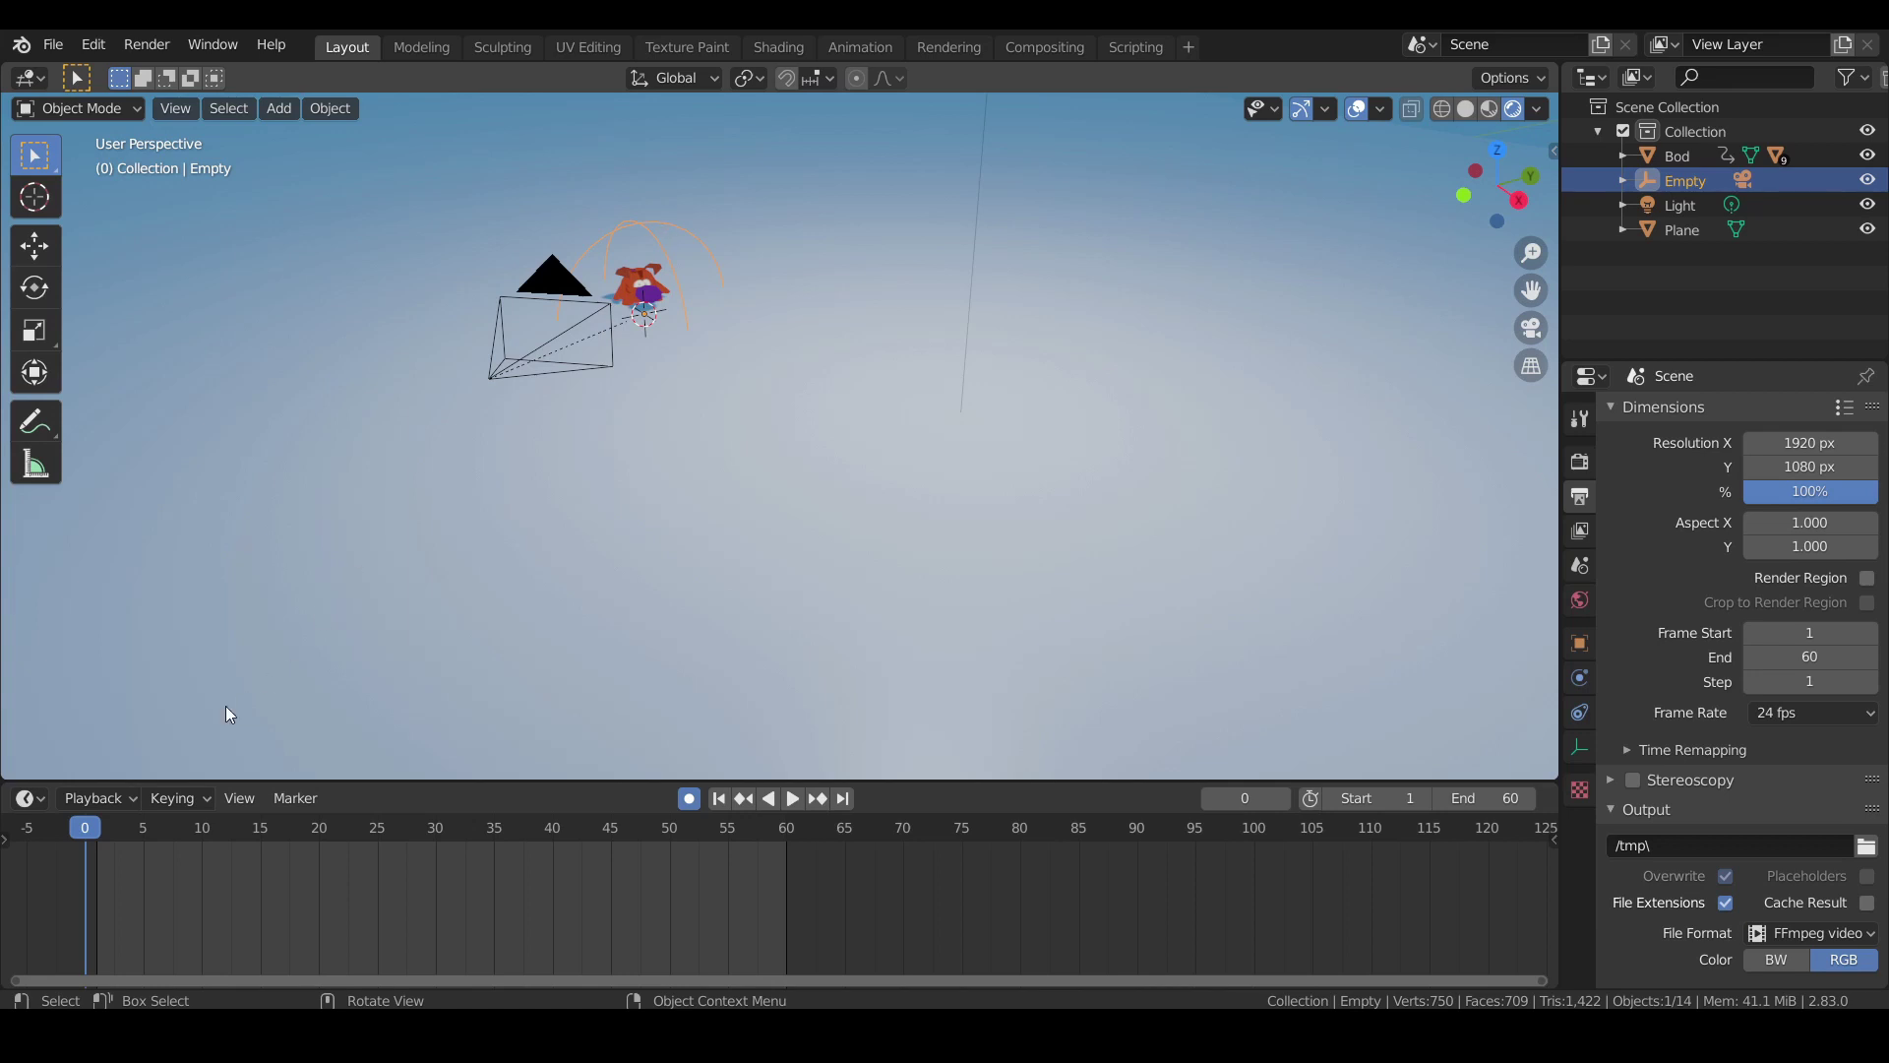
{"action": "key", "text": "g"}
{"action": "left_click", "coordinate": [676, 221]}
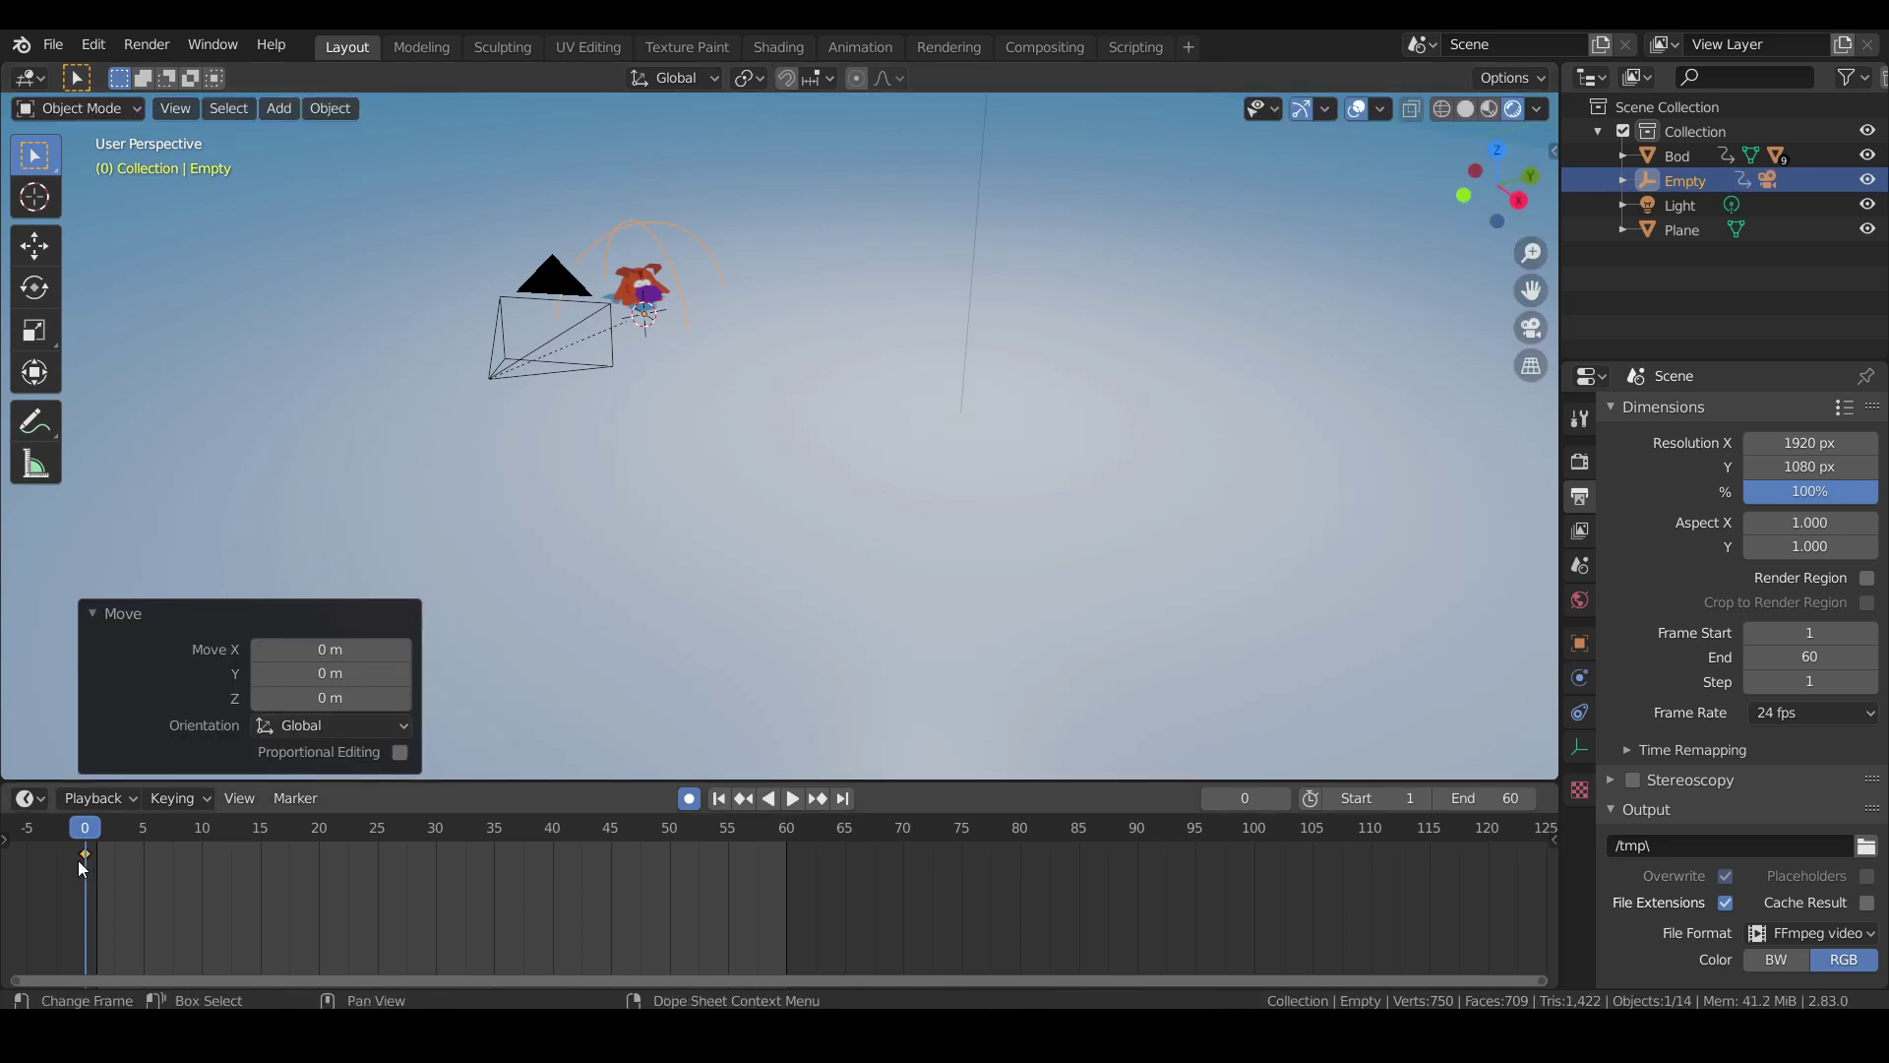
Key the camera rig 5.1328 m along X at frame 40 and scrub to check it.
{"action": "left_click_drag", "start_coordinate": [95, 832], "coordinate": [558, 855]}
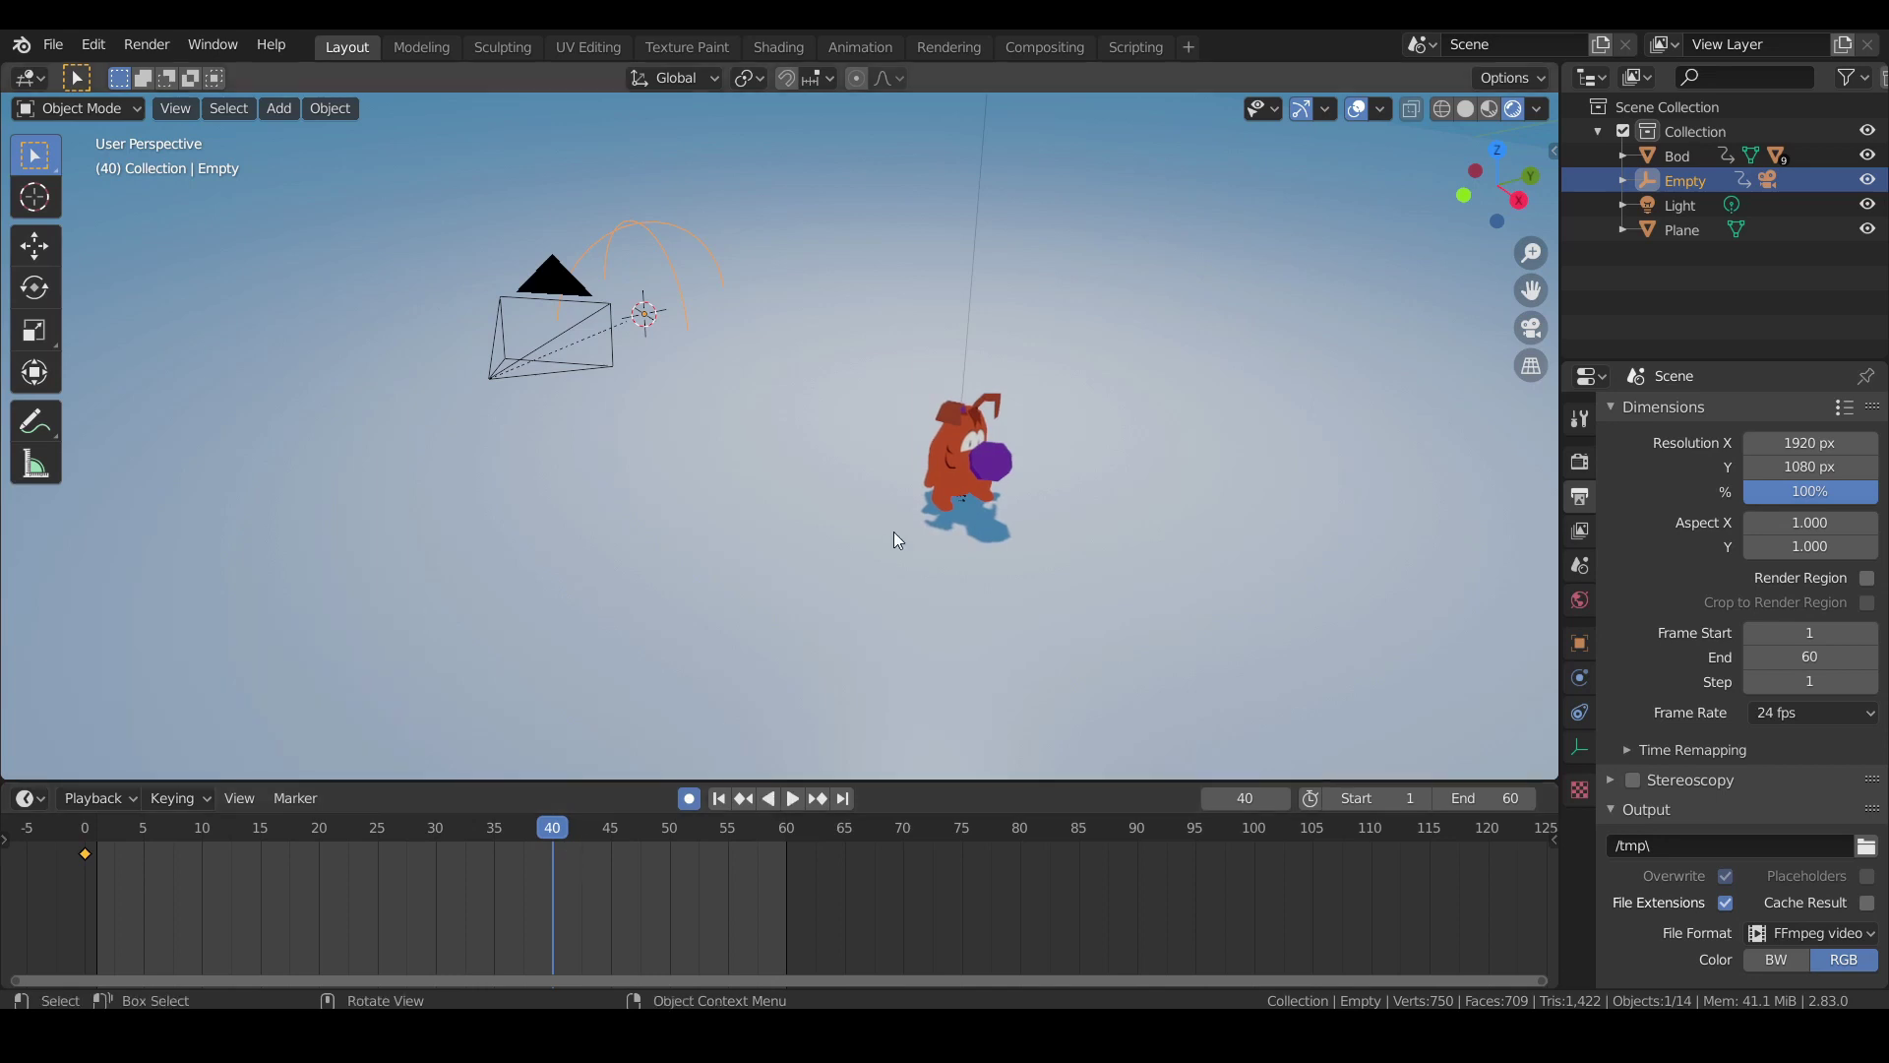
{"action": "key", "text": "g"}
{"action": "key", "text": "x"}
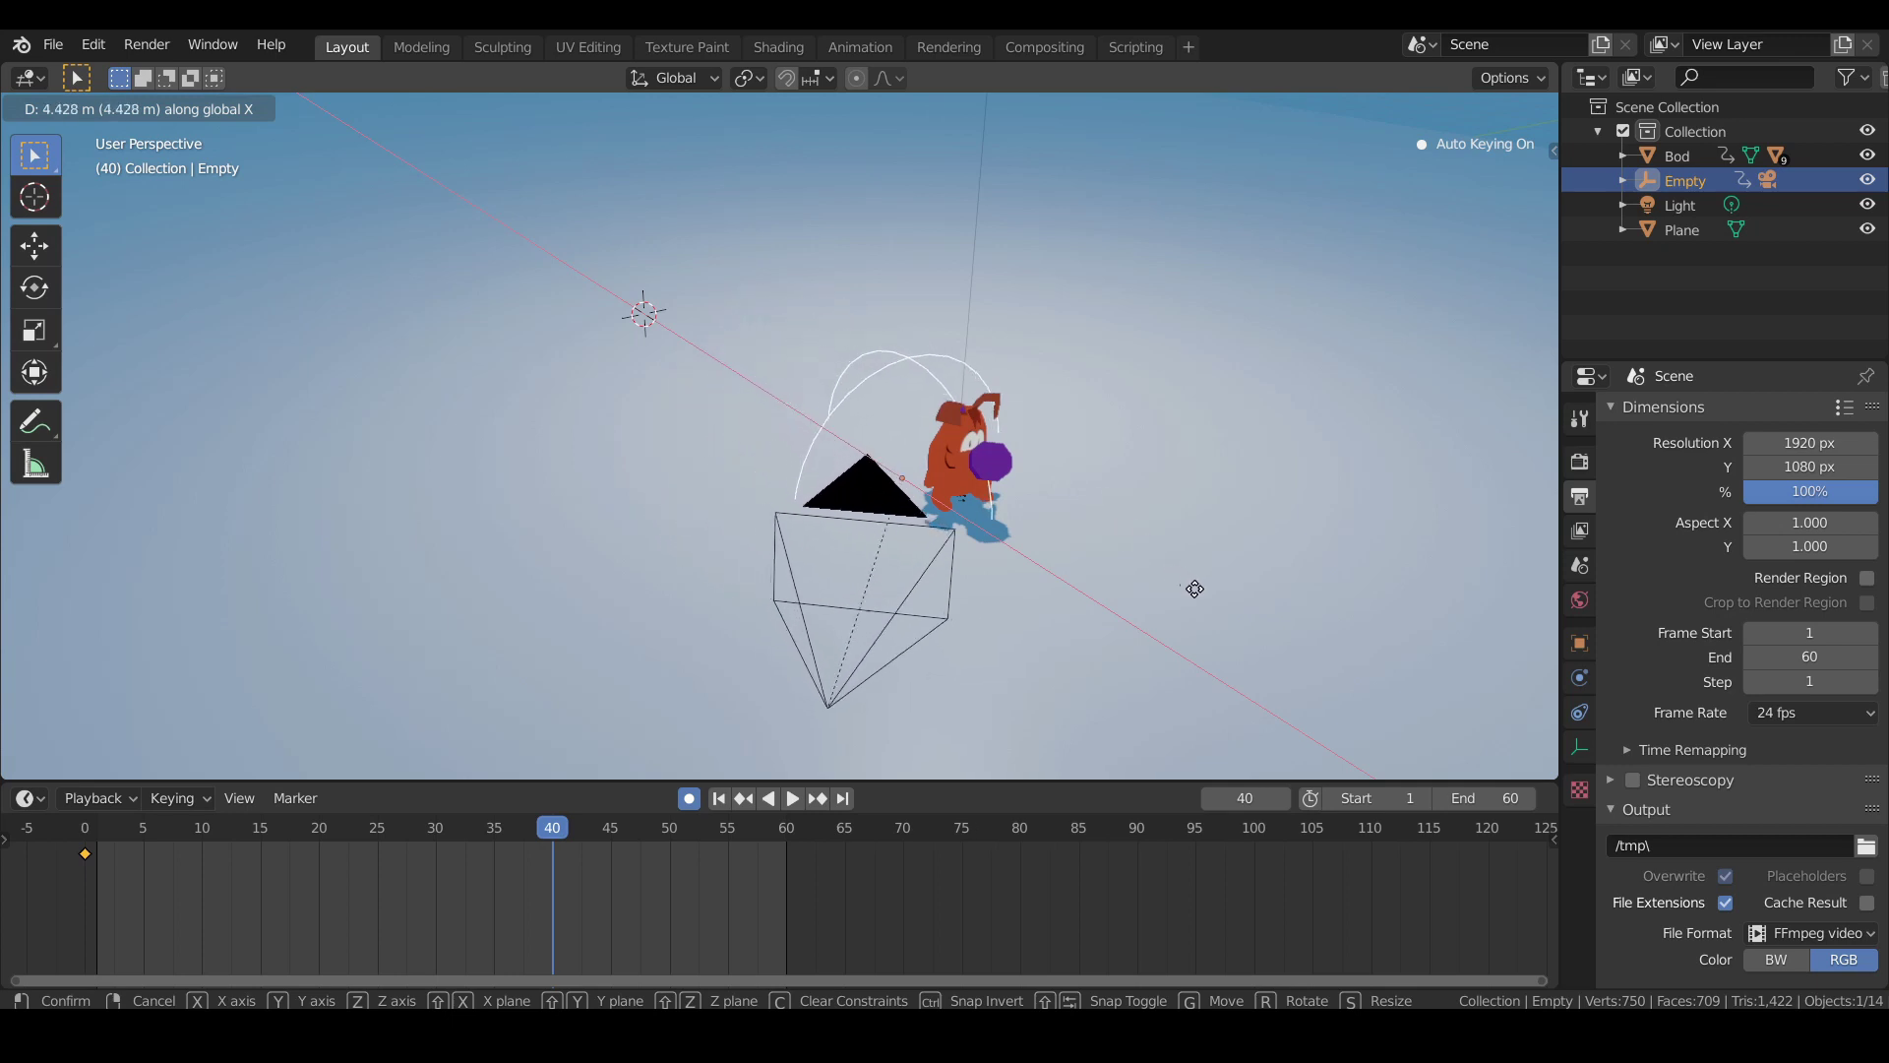
{"action": "left_click", "coordinate": [1247, 611]}
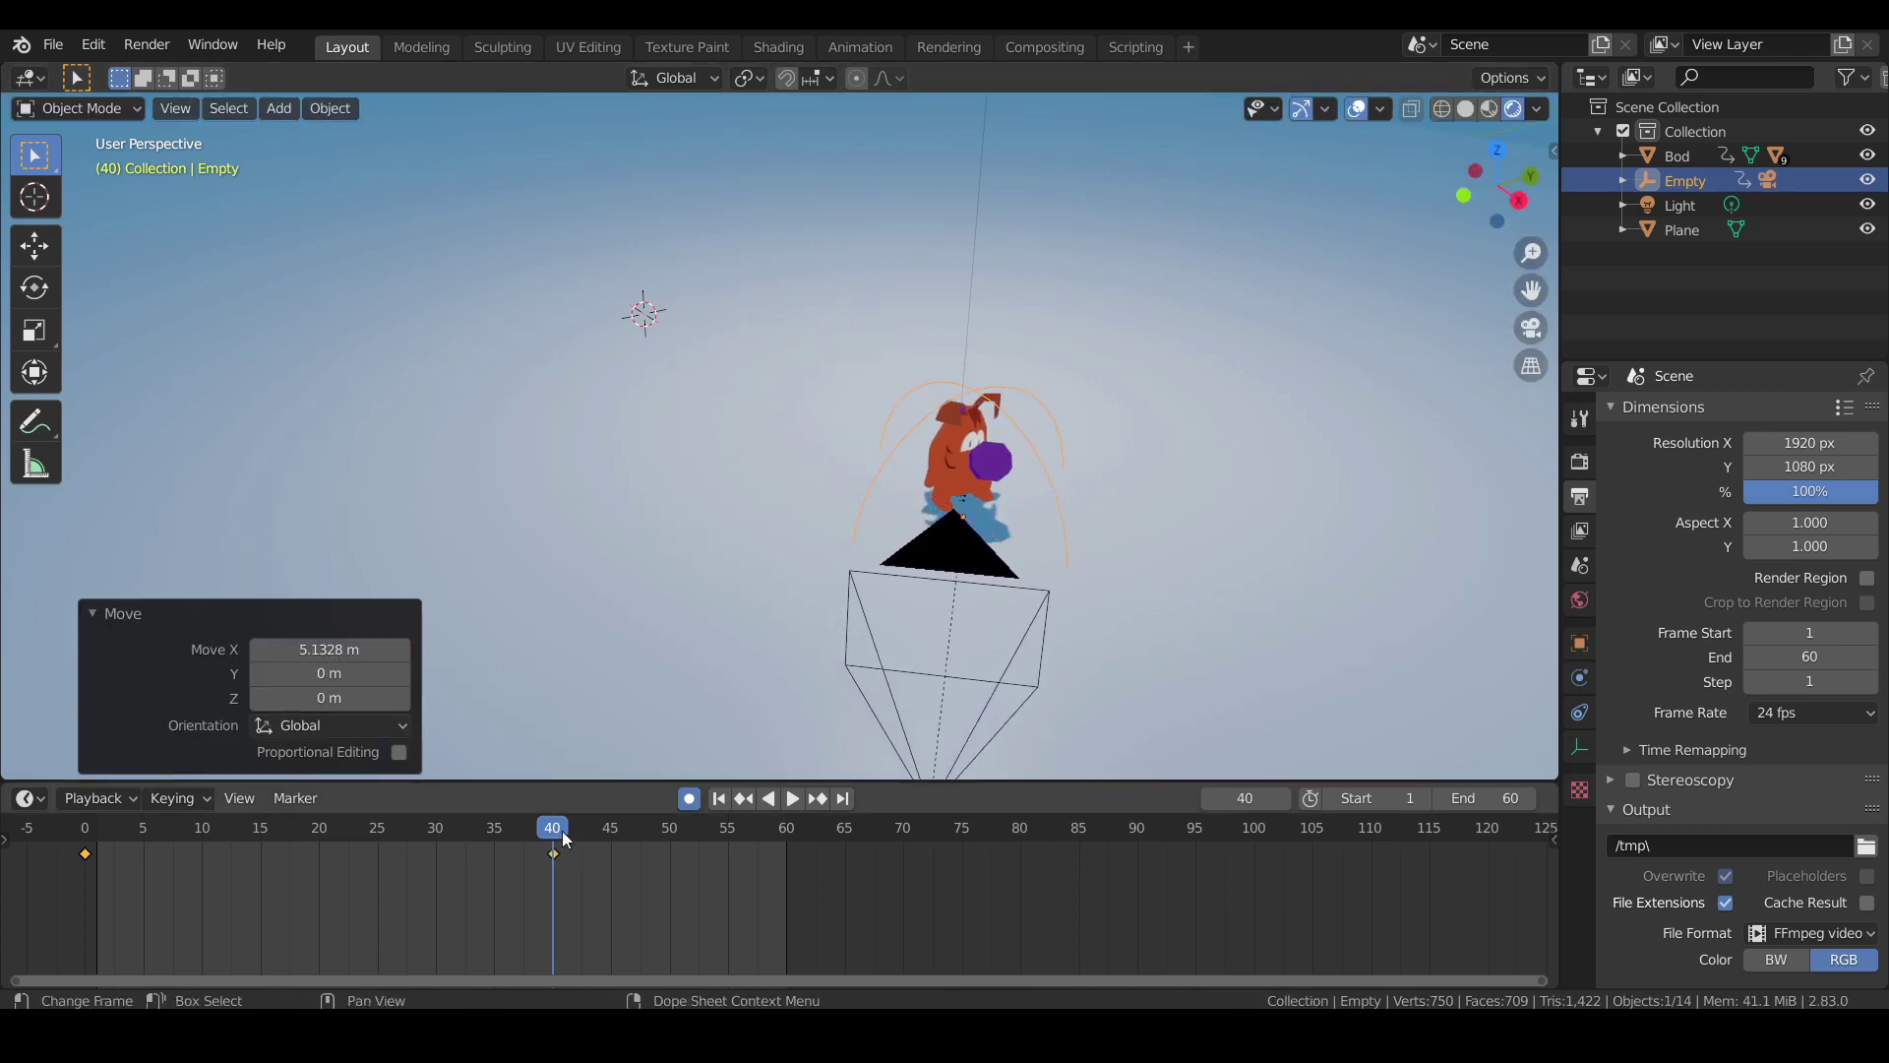
{"action": "left_click_drag", "start_coordinate": [563, 831], "coordinate": [734, 897]}
{"action": "key", "text": "Escape"}
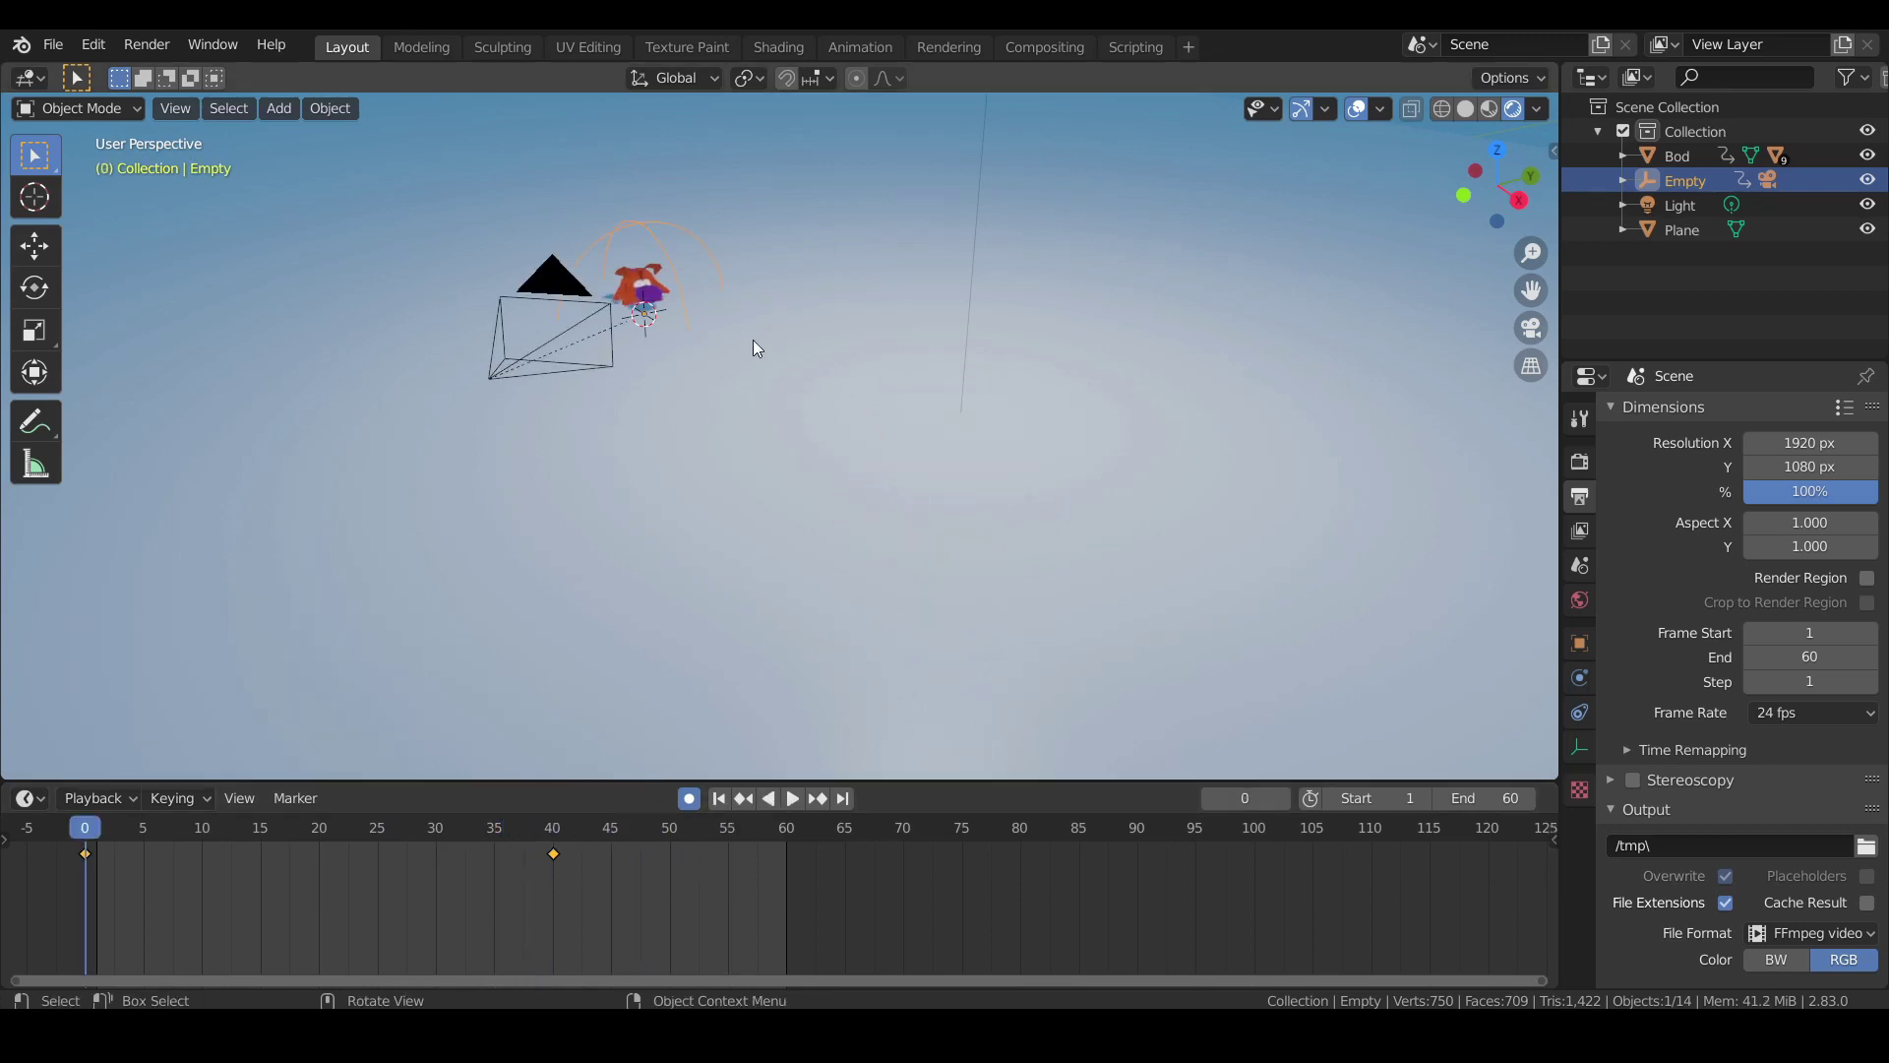
Watch playback through the camera view and scrub back to around frame 21.
{"action": "key", "text": "KP_0"}
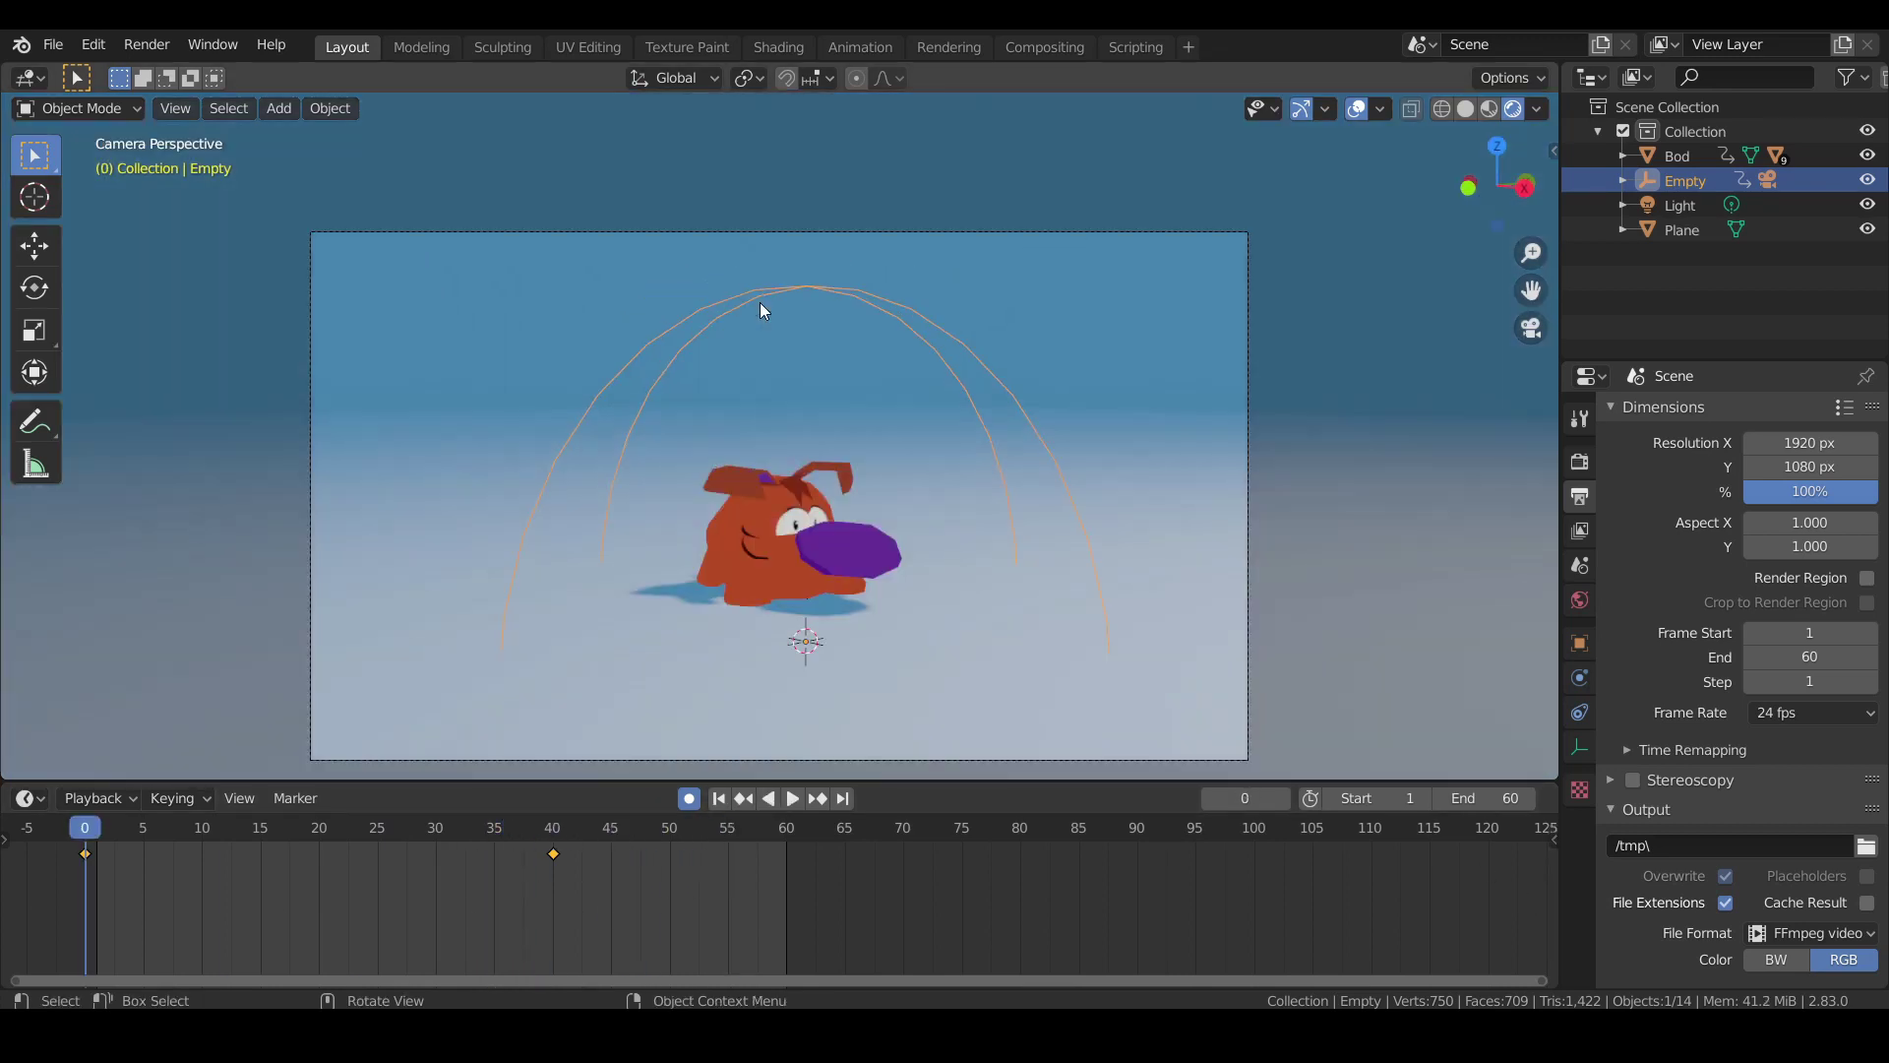
{"action": "left_click", "coordinate": [790, 801]}
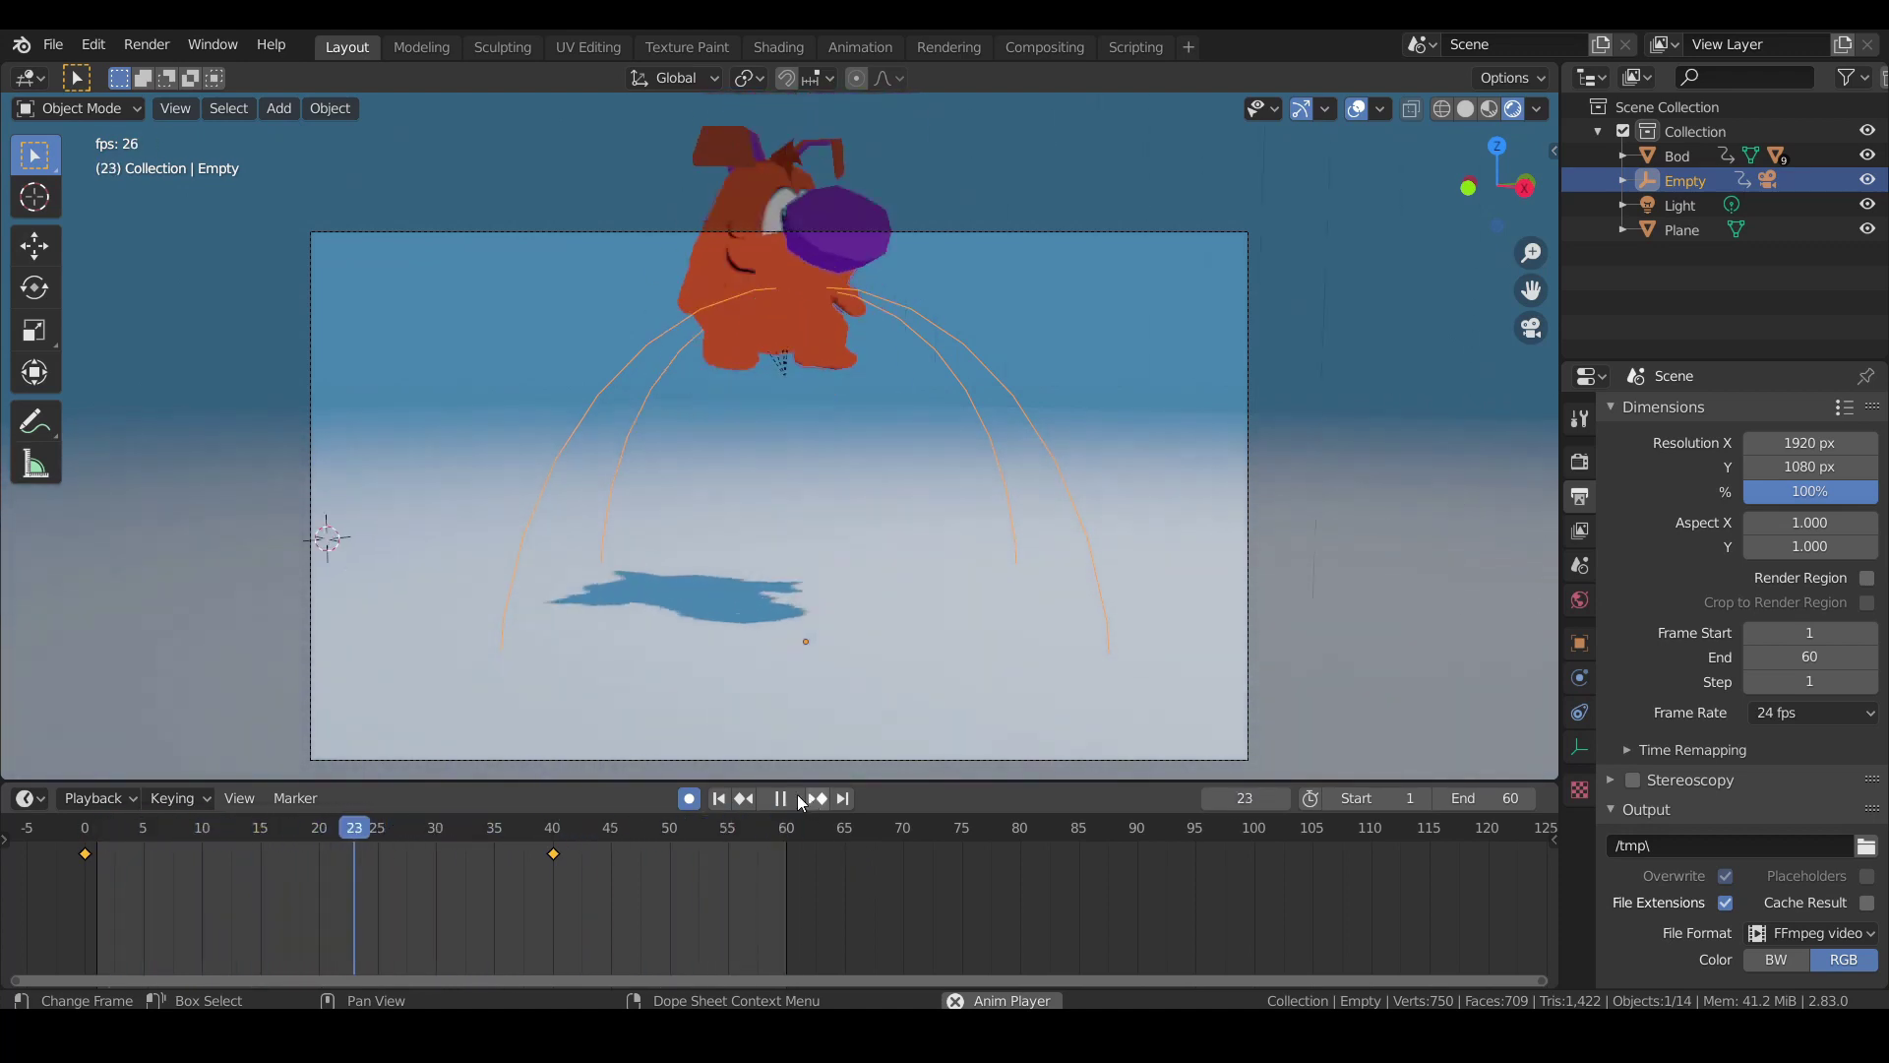
{"action": "key", "text": "space"}
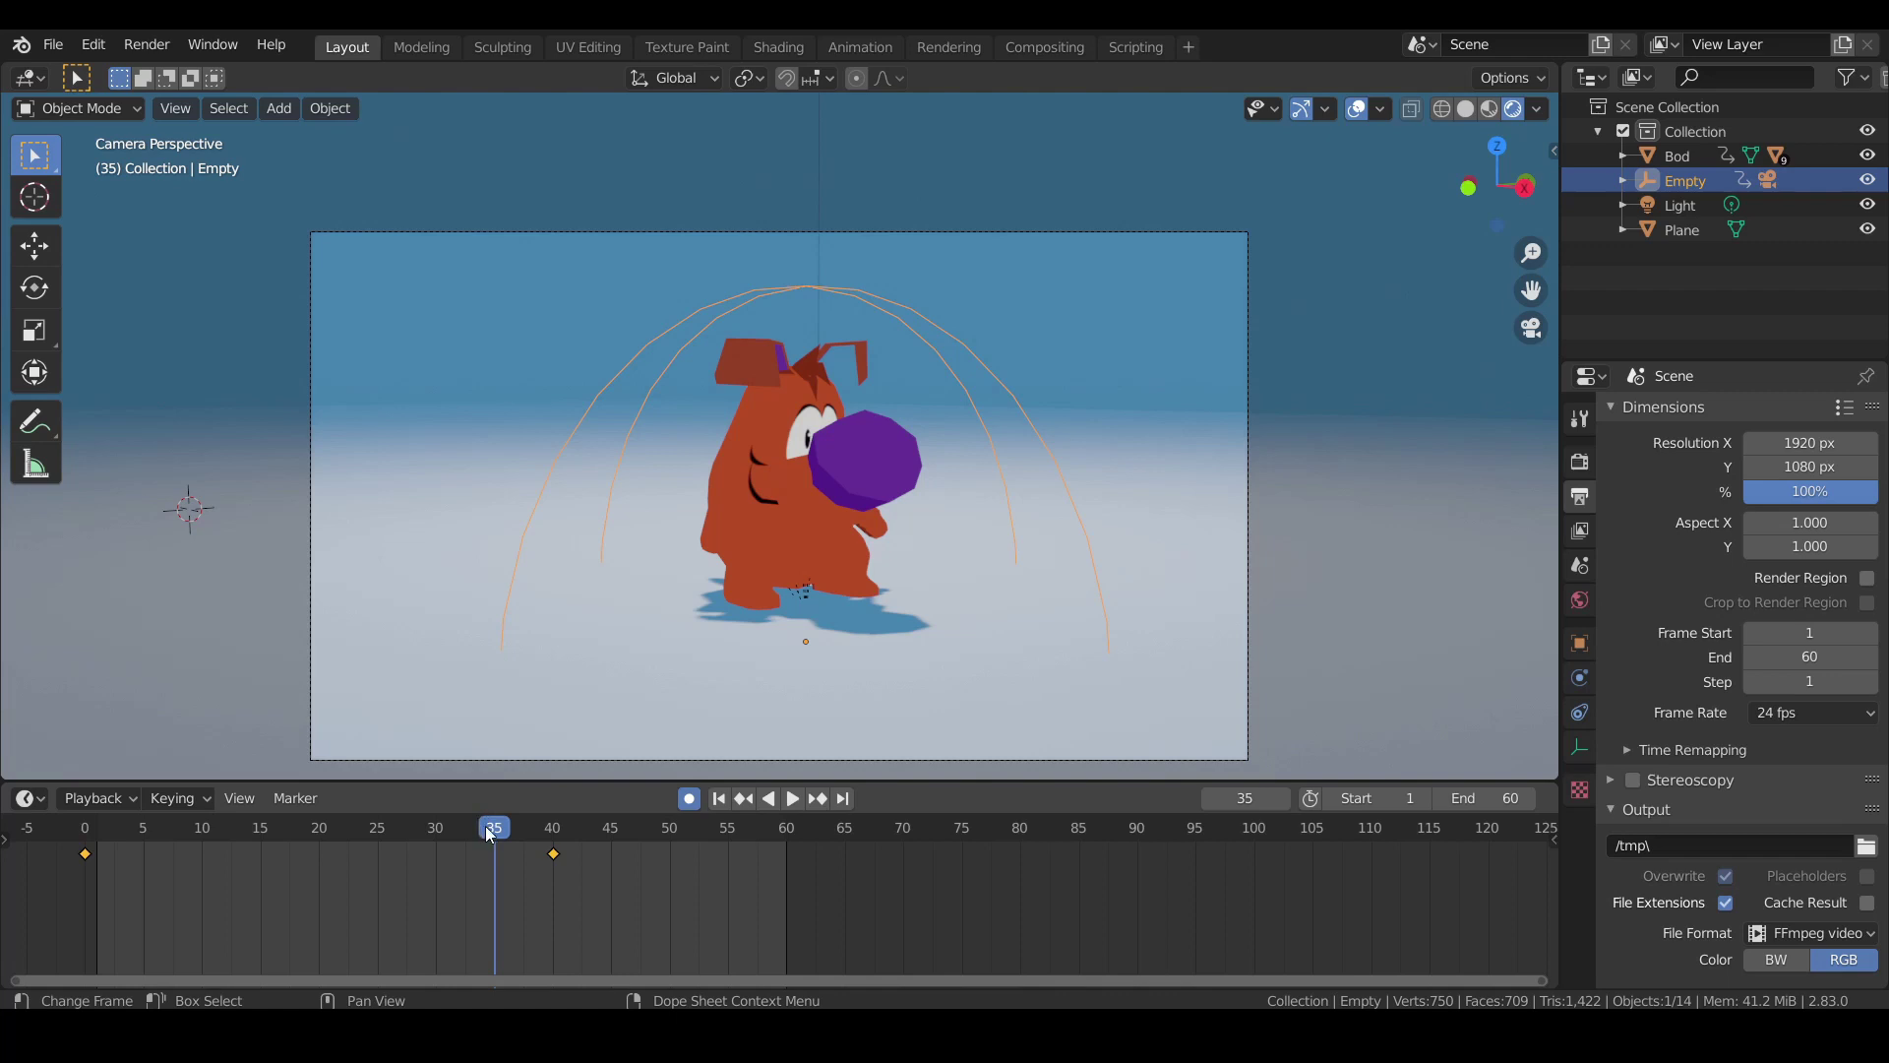
{"action": "key", "text": "space"}
{"action": "left_click_drag", "start_coordinate": [486, 825], "coordinate": [353, 835]}
{"action": "key", "text": "space"}
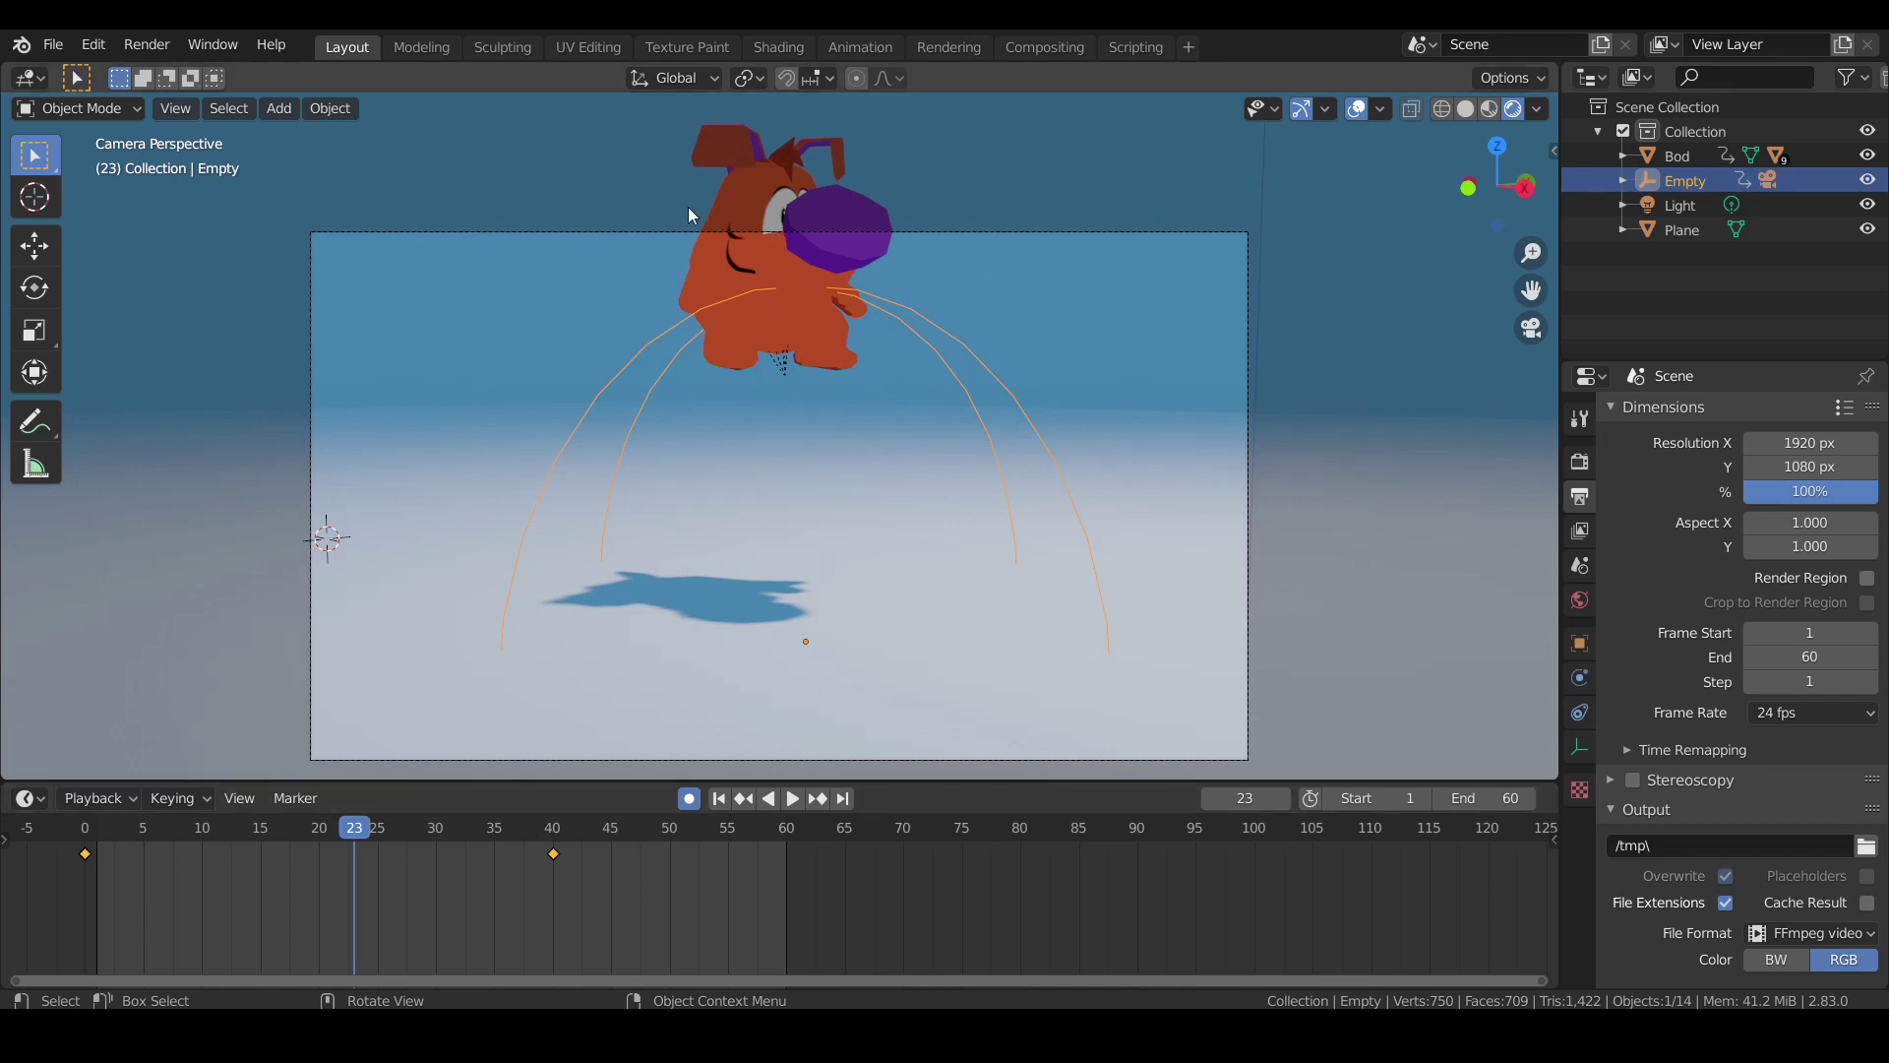
Select the camera and dolly it back 2.33 m along its local Z axis.
{"action": "left_click", "coordinate": [633, 235]}
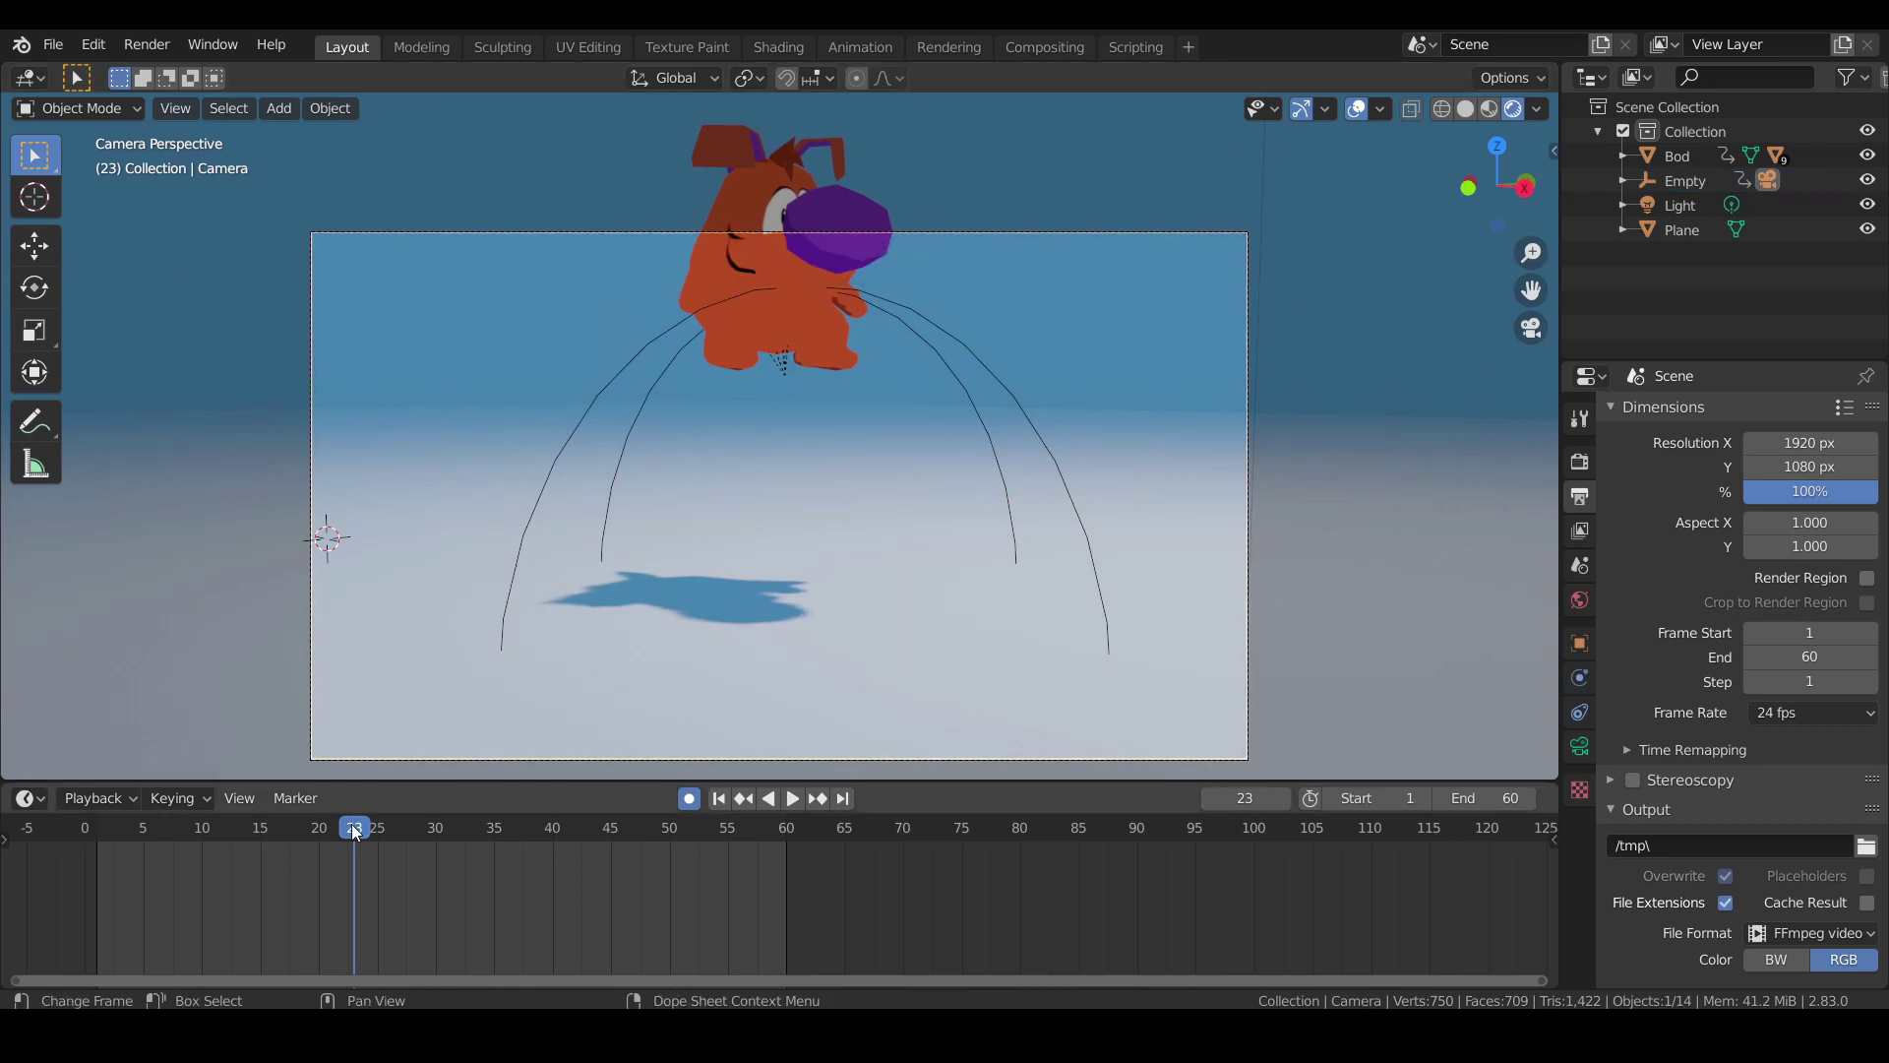
{"action": "left_click_drag", "start_coordinate": [356, 834], "coordinate": [47, 830]}
{"action": "key", "text": "g"}
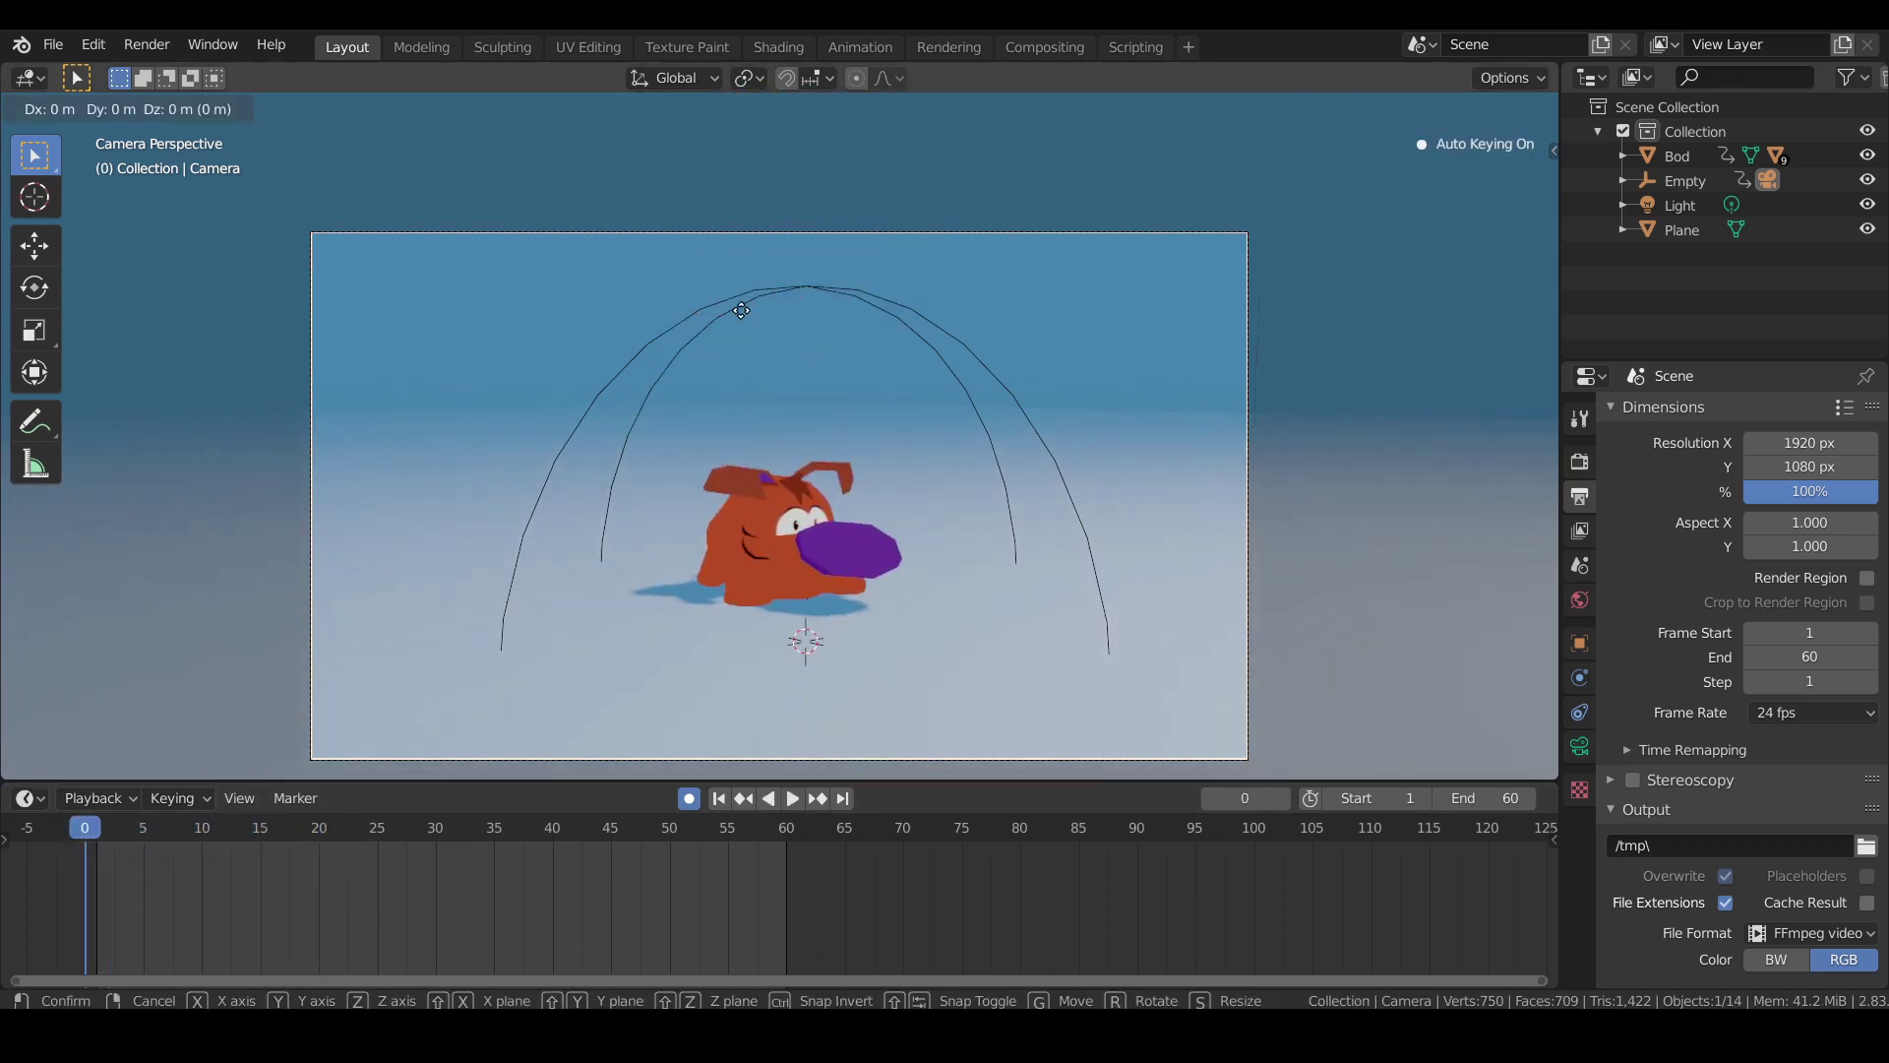
{"action": "key", "text": "z"}
{"action": "key", "text": "z"}
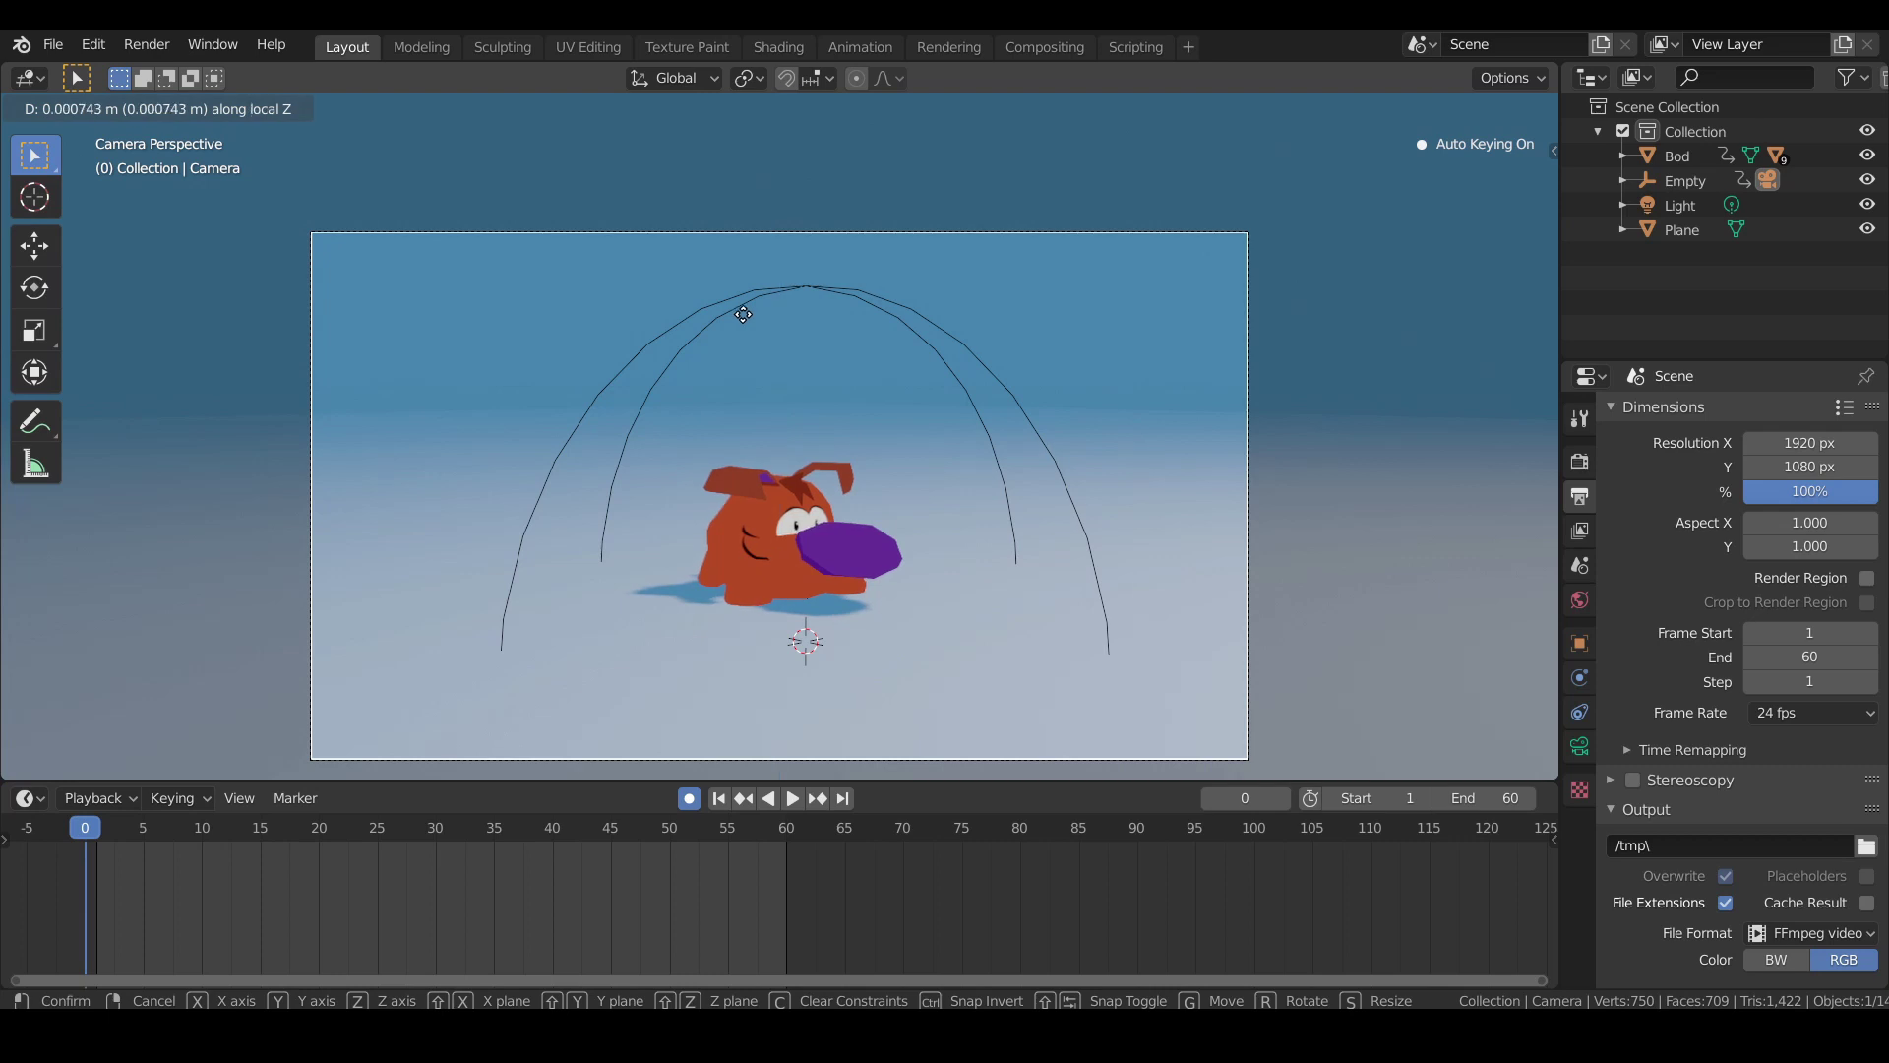
{"action": "mouse_move", "coordinate": [759, 422]}
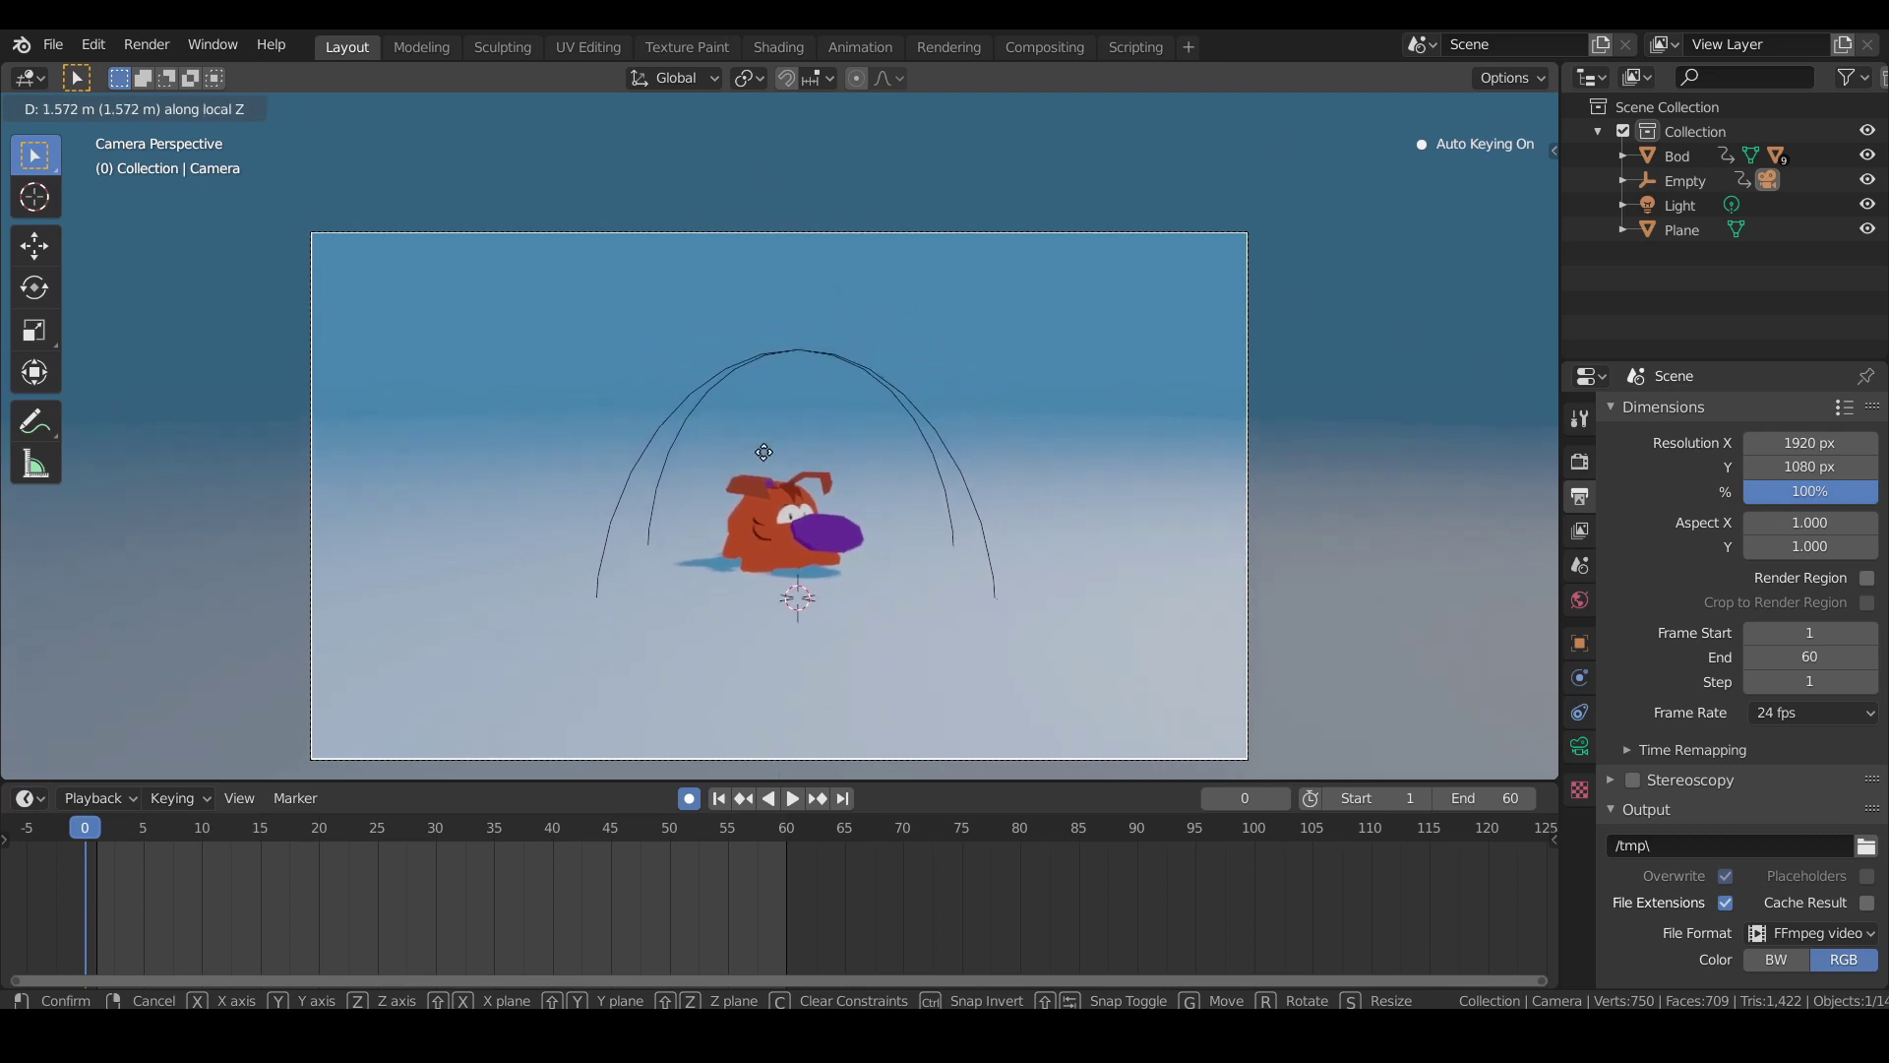
{"action": "left_click", "coordinate": [770, 475]}
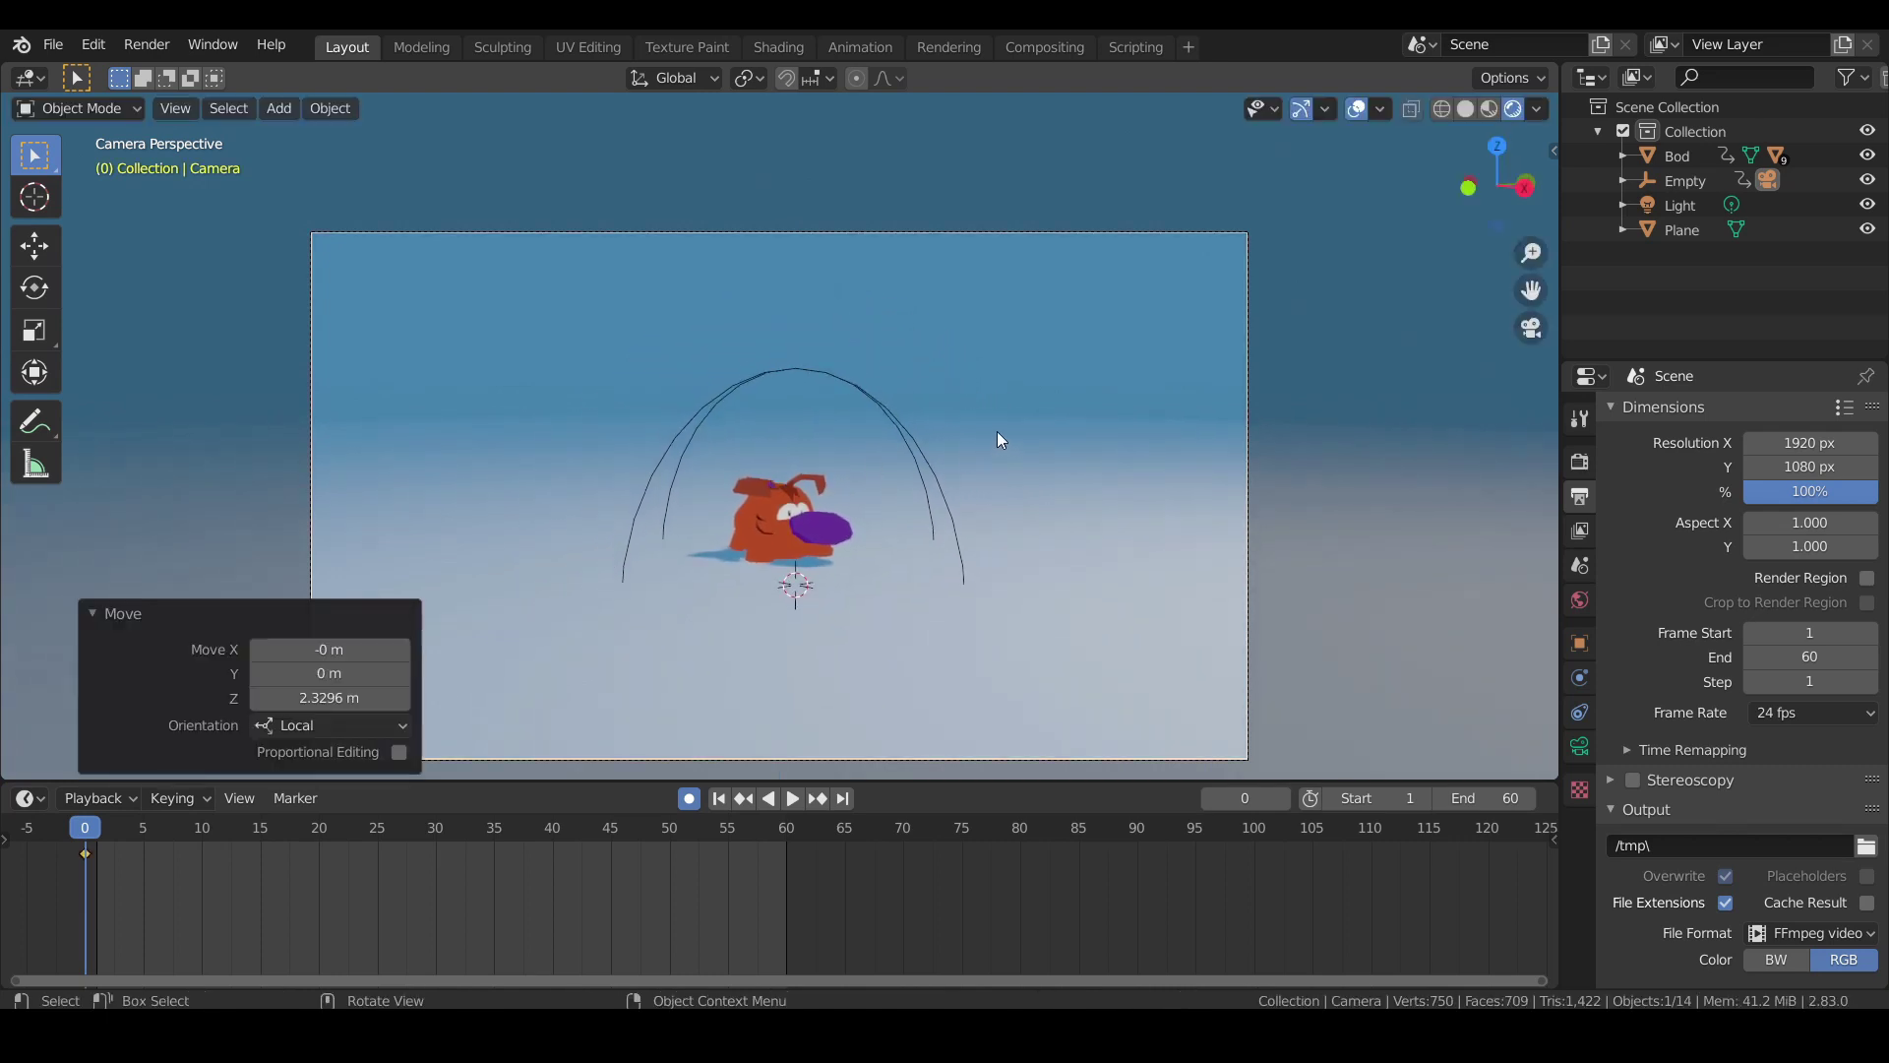
{"action": "middle_click_drag", "start_coordinate": [996, 431], "coordinate": [978, 391]}
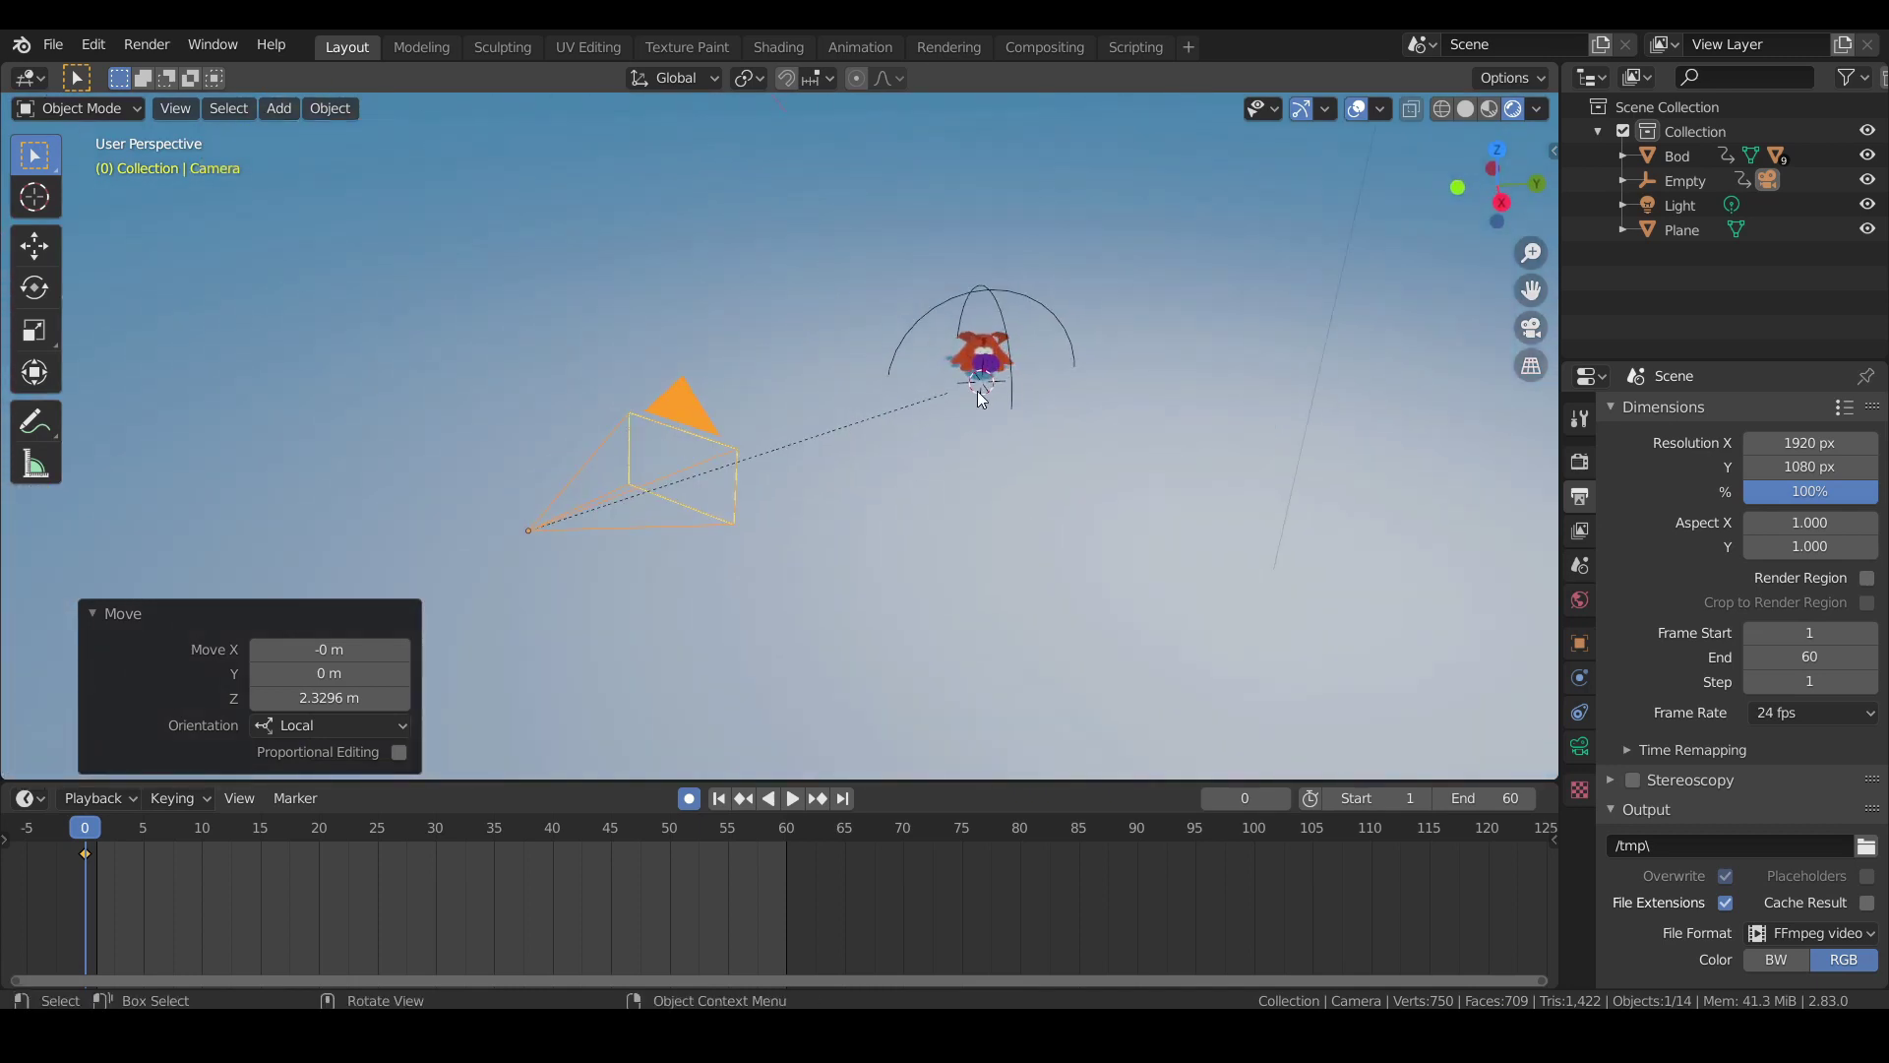
{"action": "key", "text": "g"}
{"action": "key", "text": "z"}
{"action": "key", "text": "z"}
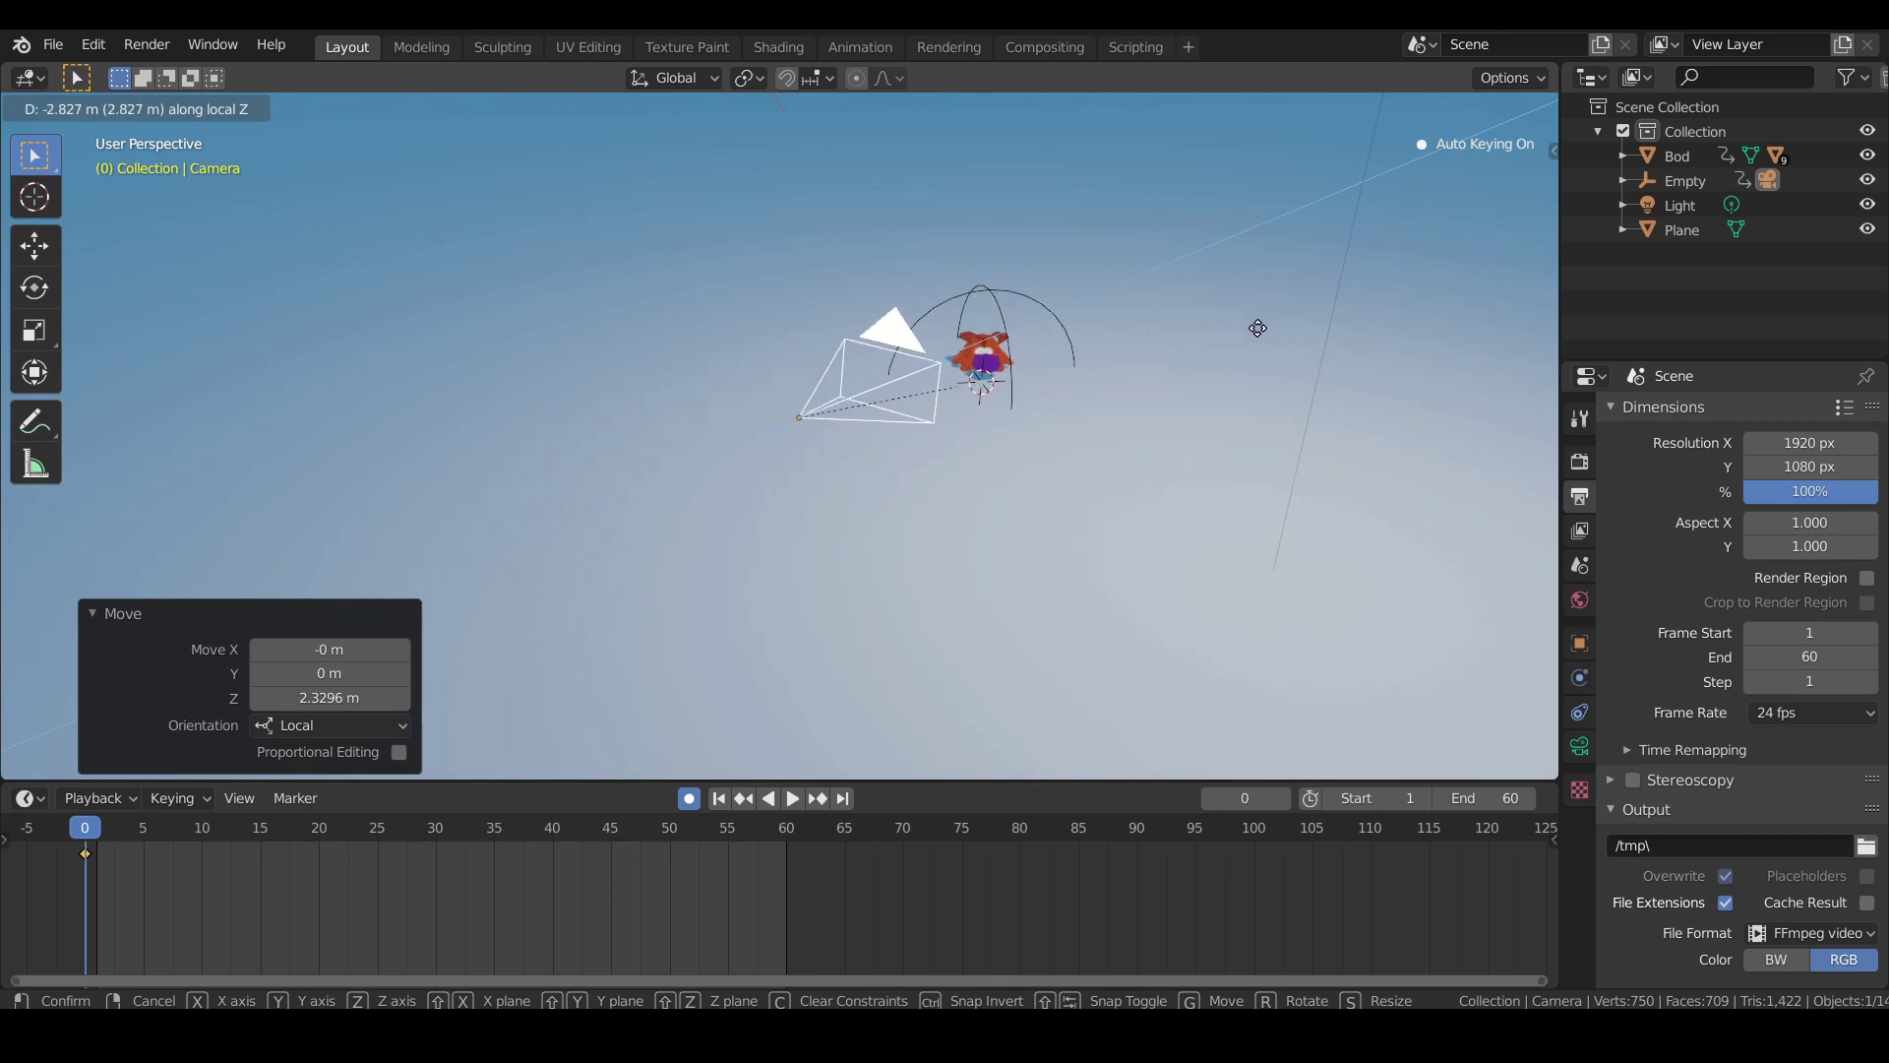
{"action": "left_click", "coordinate": [1129, 406]}
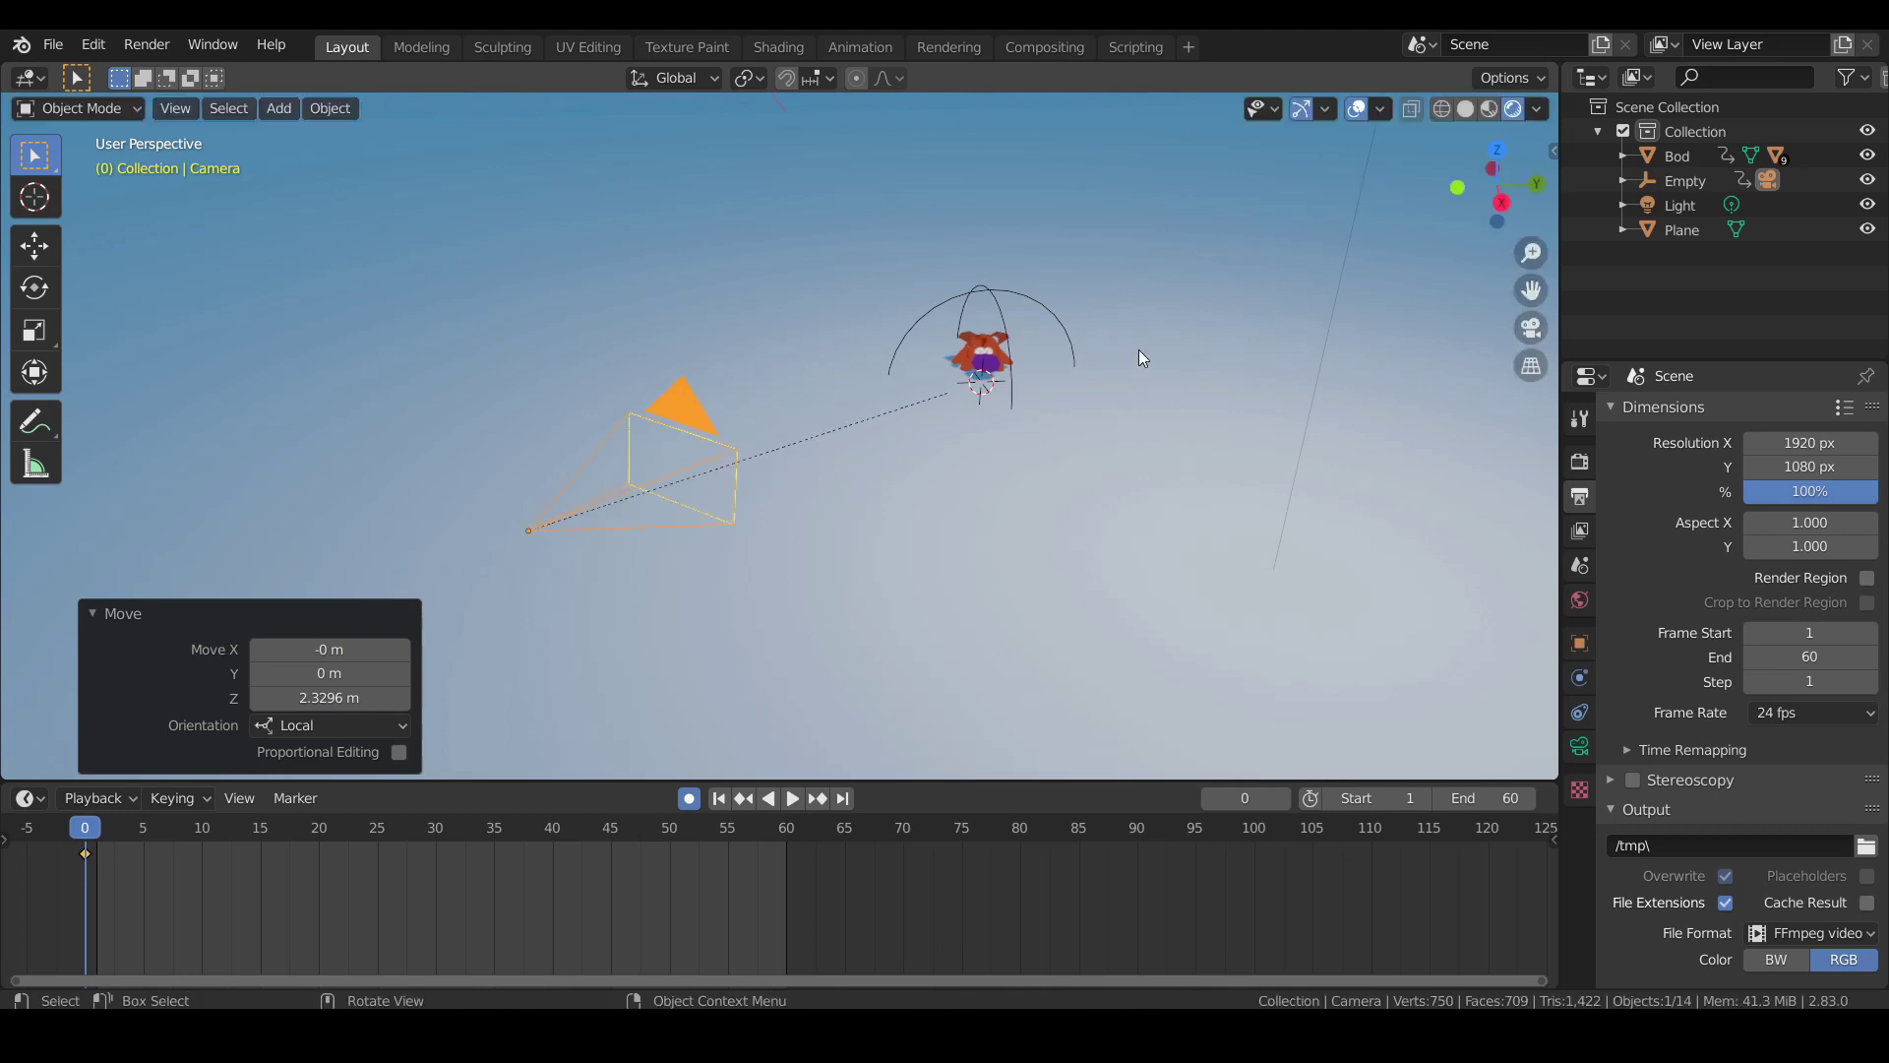
Look through the camera and play the hop to check the framing.
{"action": "key", "text": "KP_0"}
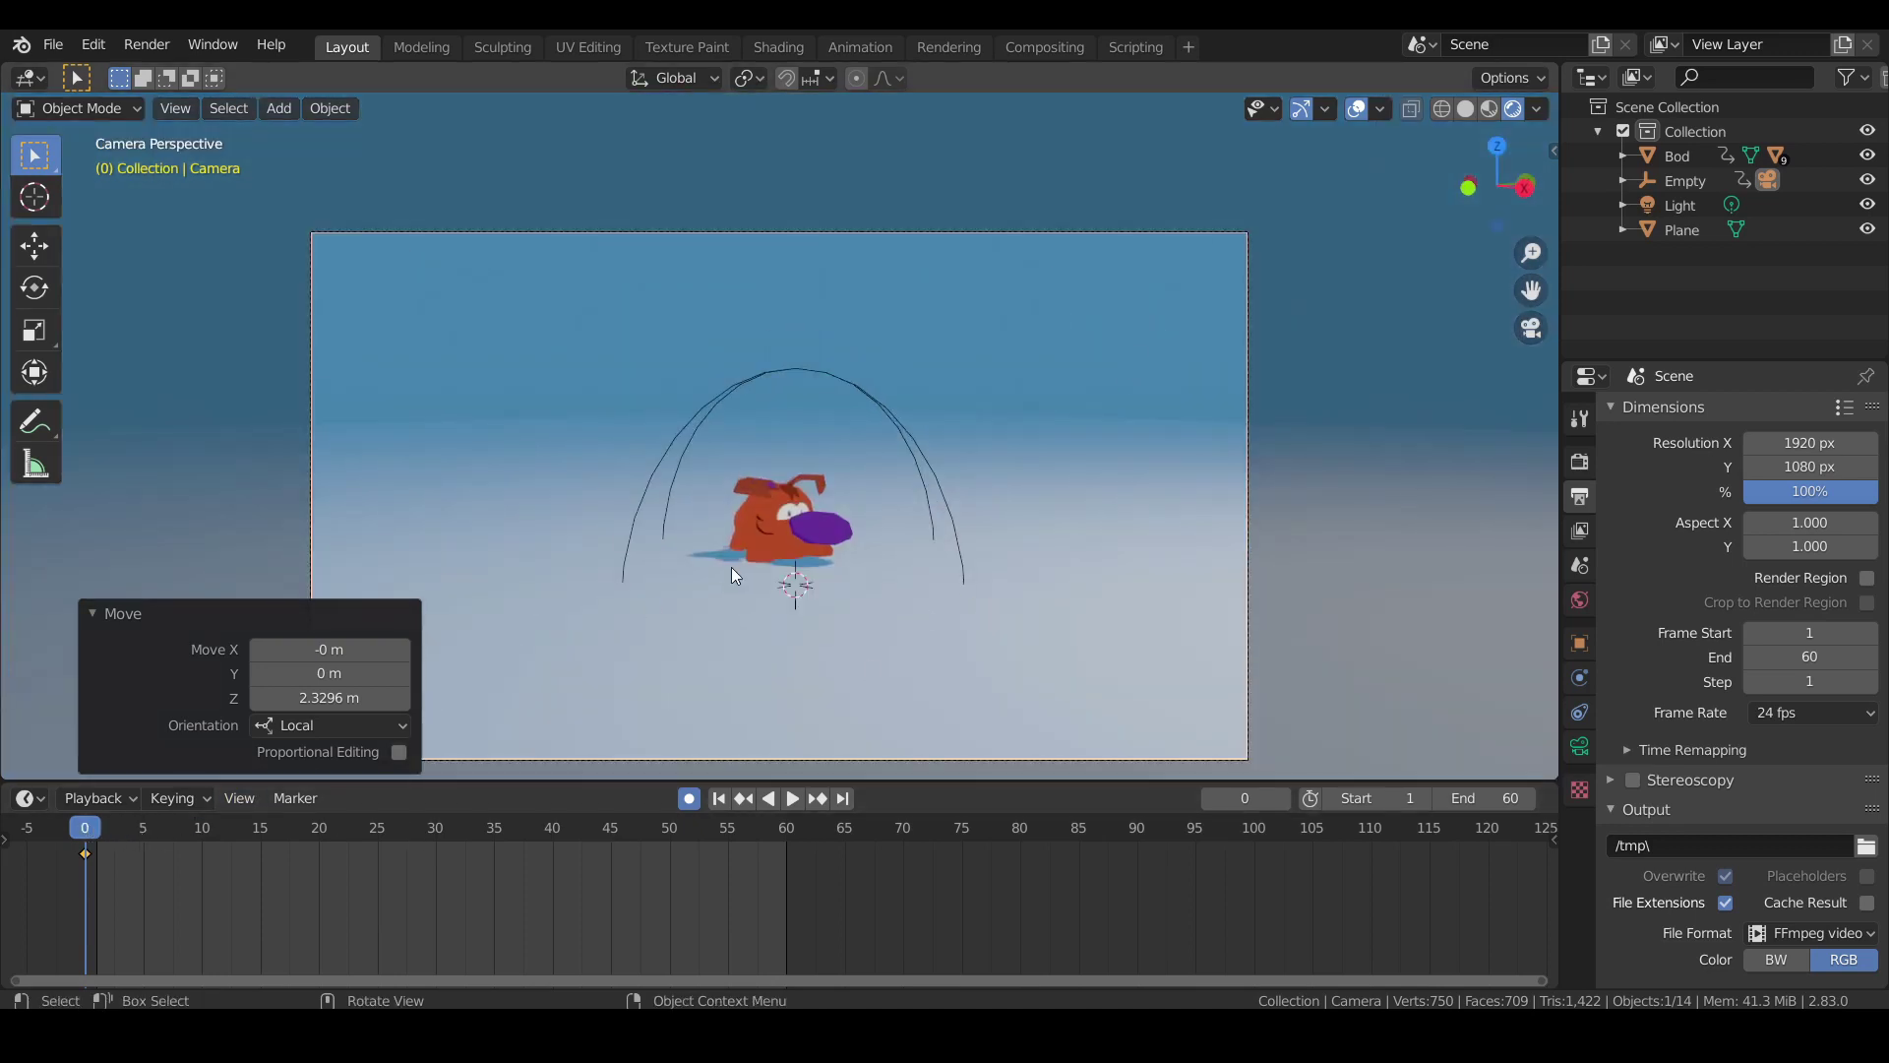
{"action": "key", "text": "space"}
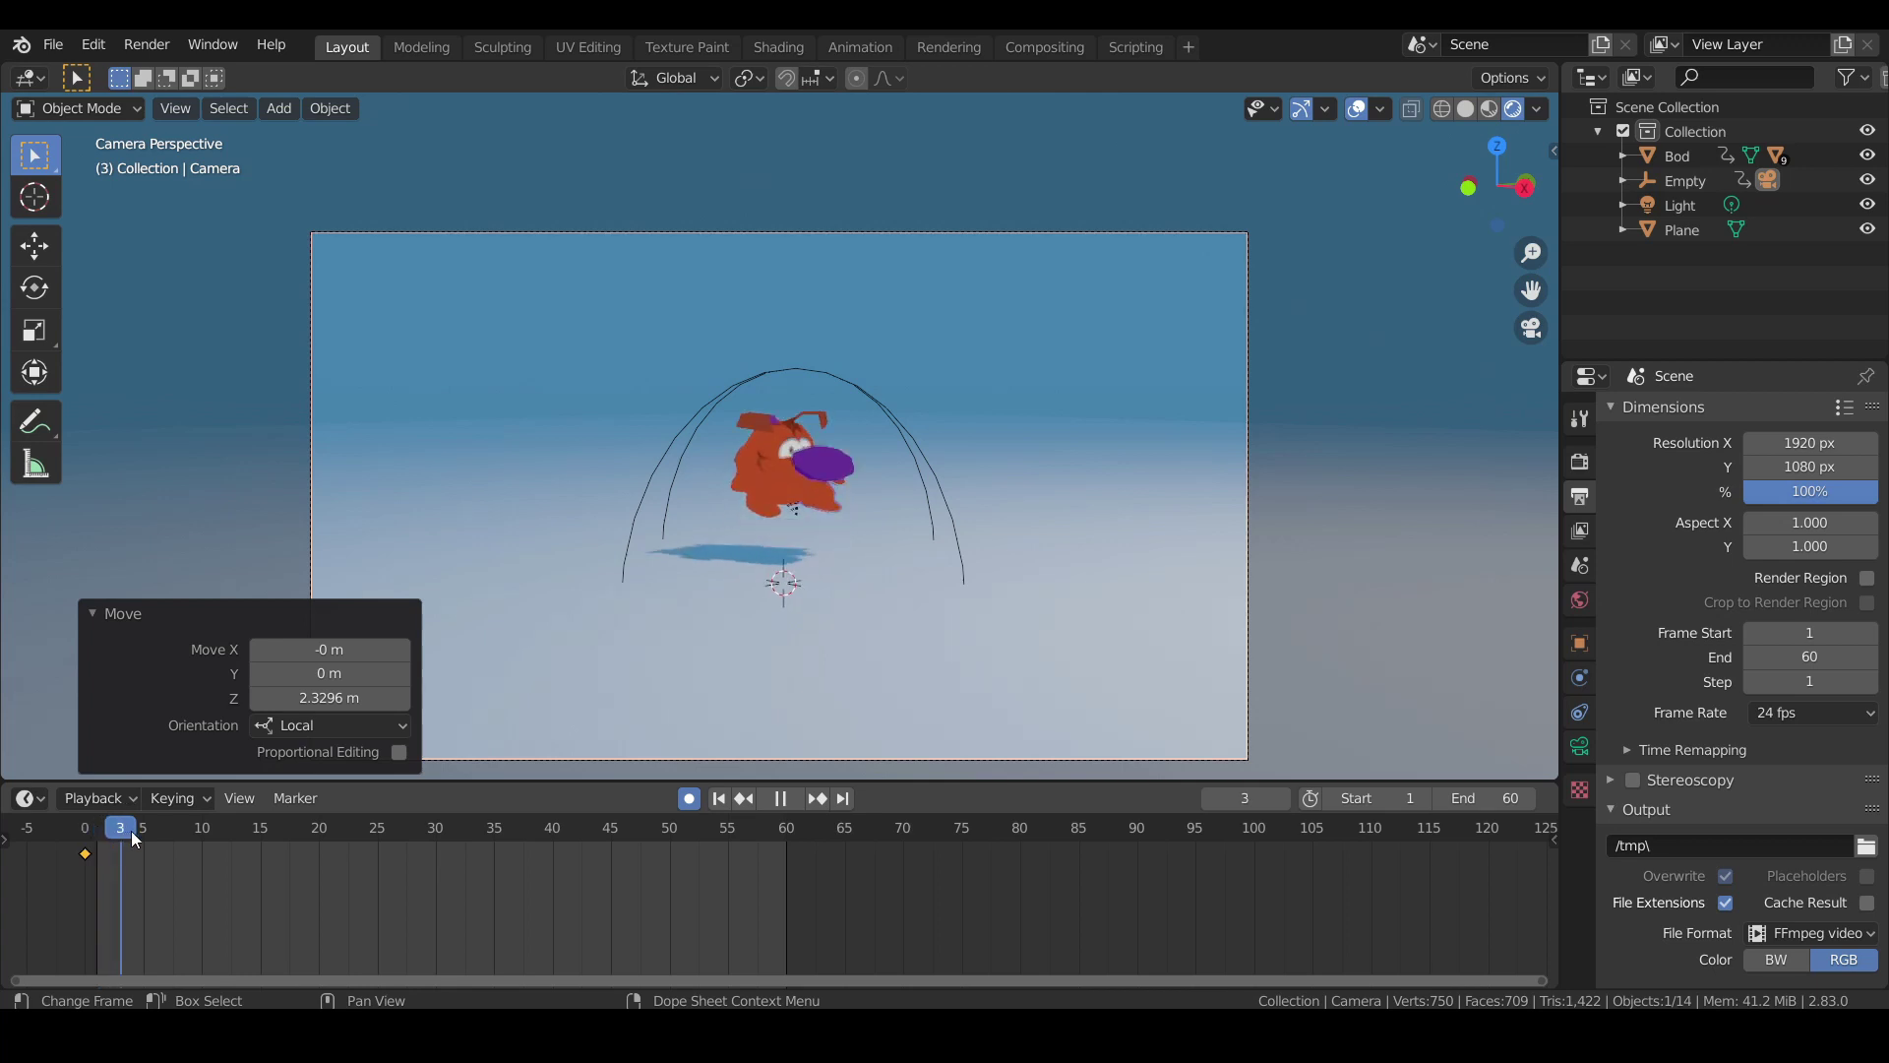
{"action": "left_click_drag", "start_coordinate": [179, 830], "coordinate": [203, 835]}
{"action": "key", "text": "Escape"}
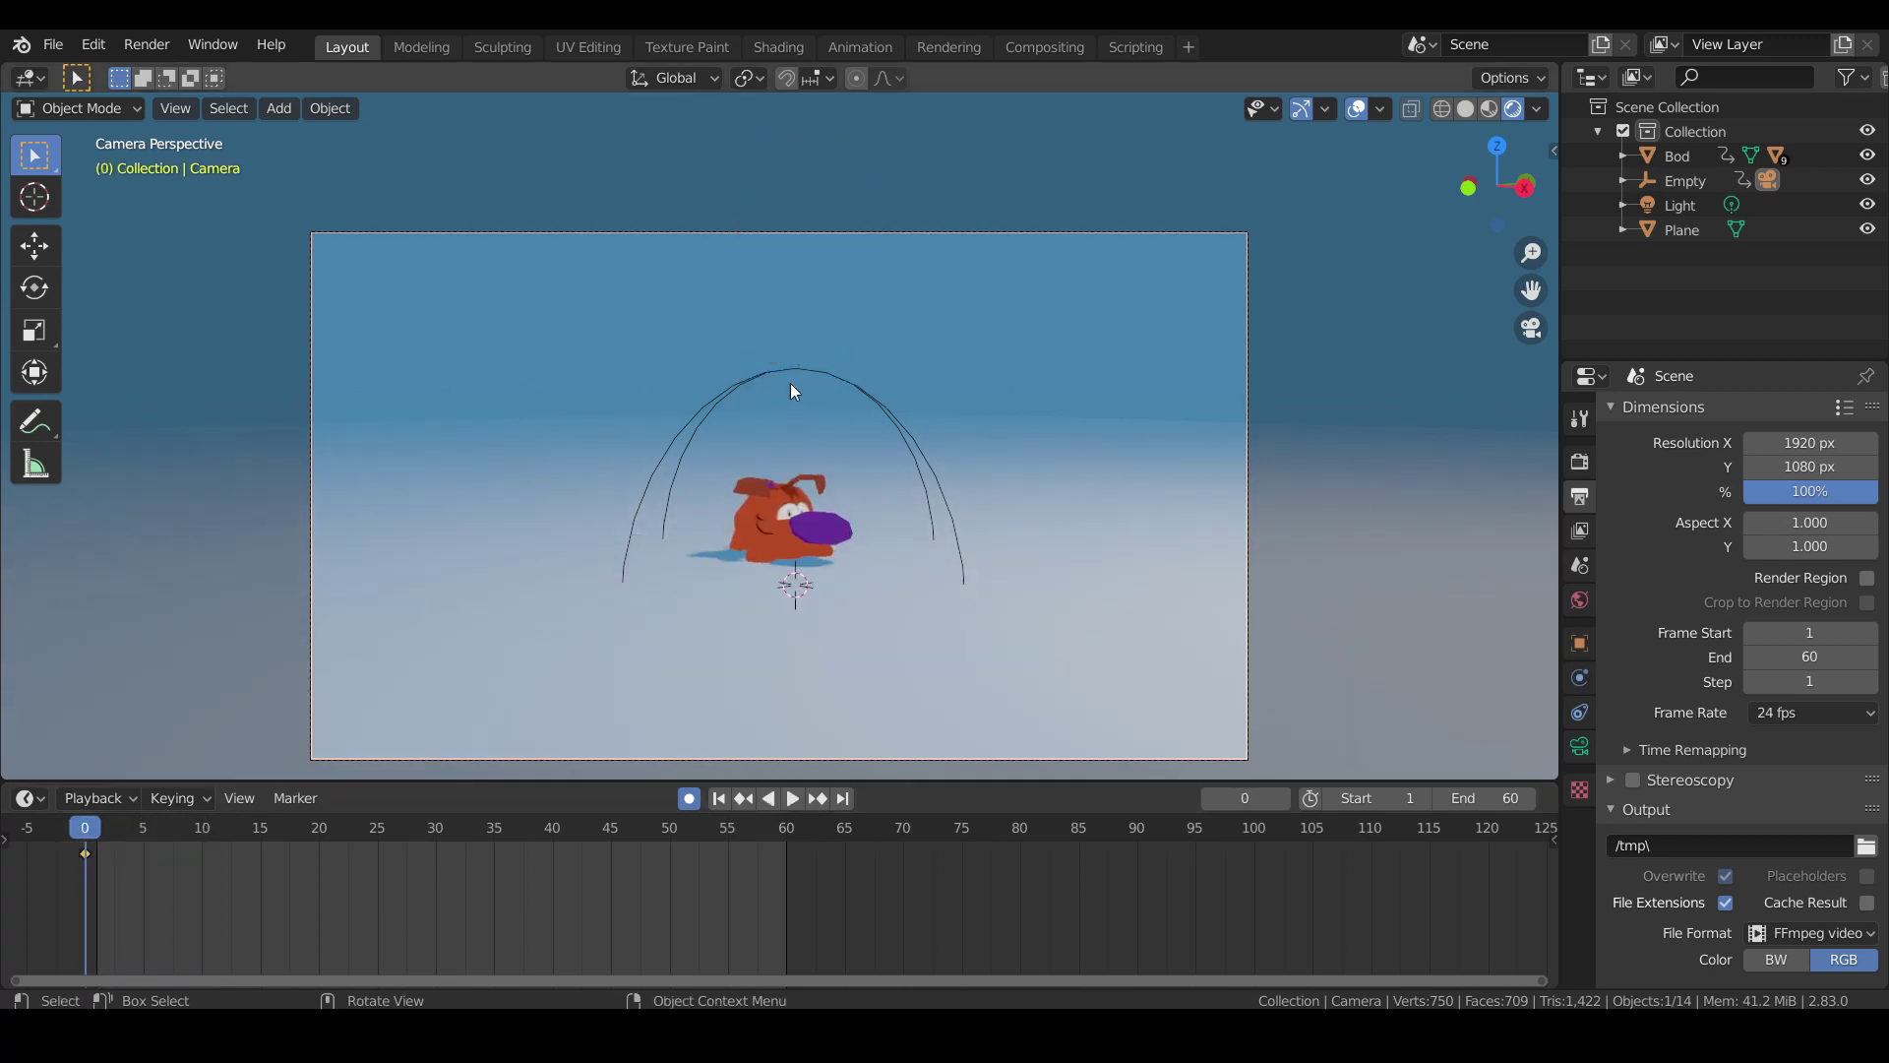
Dolly the camera 1.3949 m along local Z, then shift it 0.48901 m along global Z.
{"action": "key", "text": "g"}
{"action": "key", "text": "z"}
{"action": "key", "text": "z"}
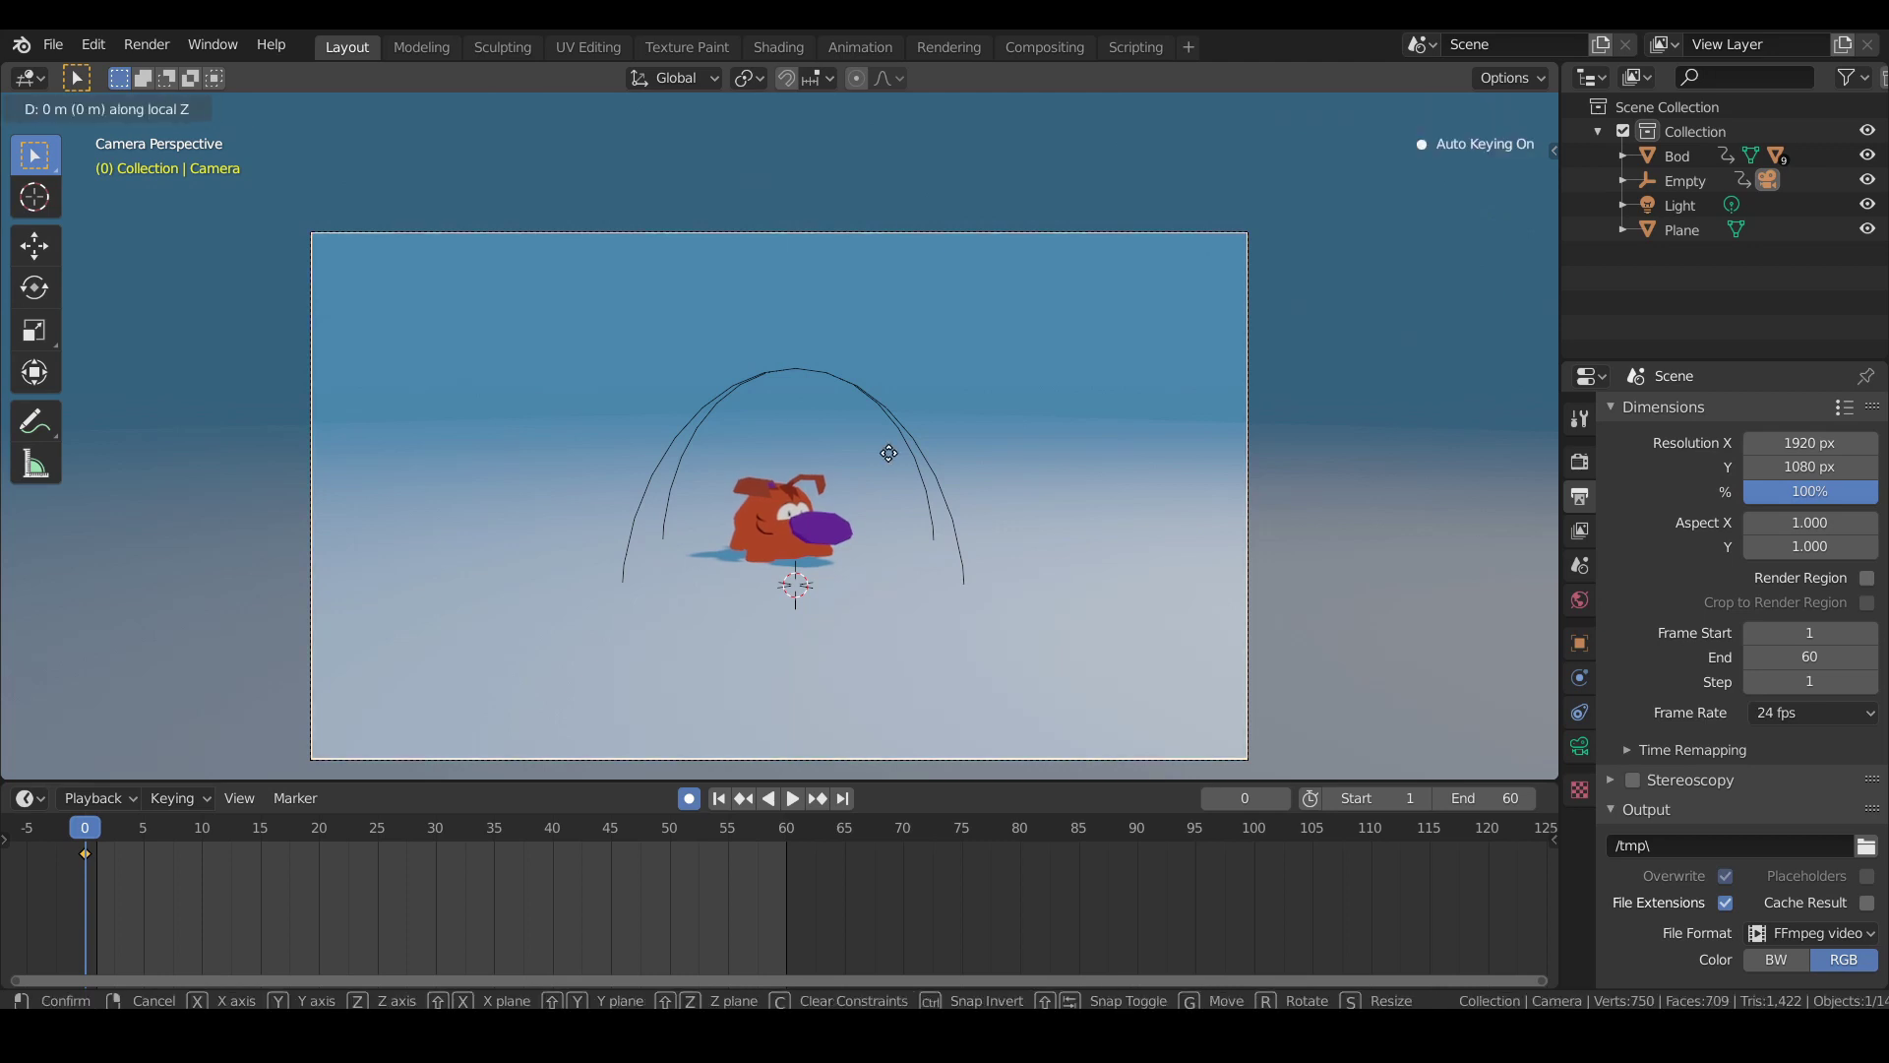
{"action": "left_click", "coordinate": [889, 589]}
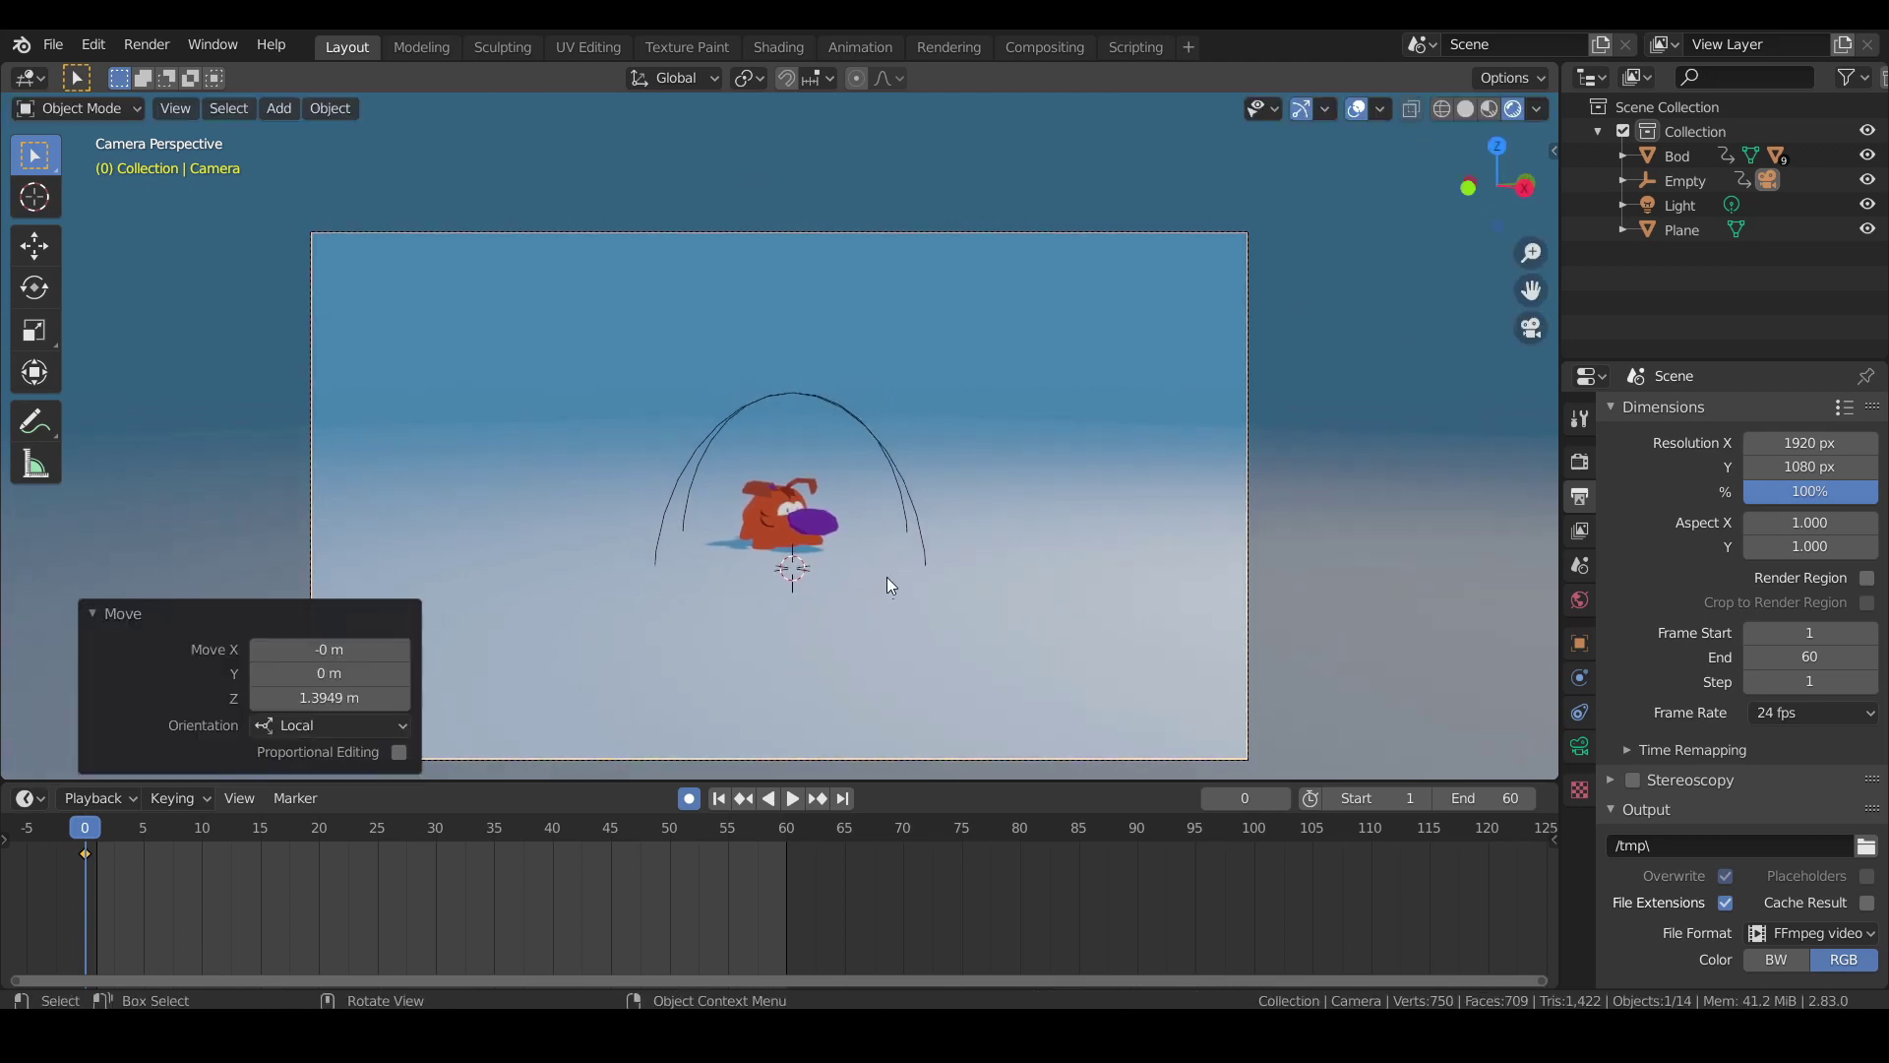
{"action": "key", "text": "g"}
{"action": "key", "text": "z"}
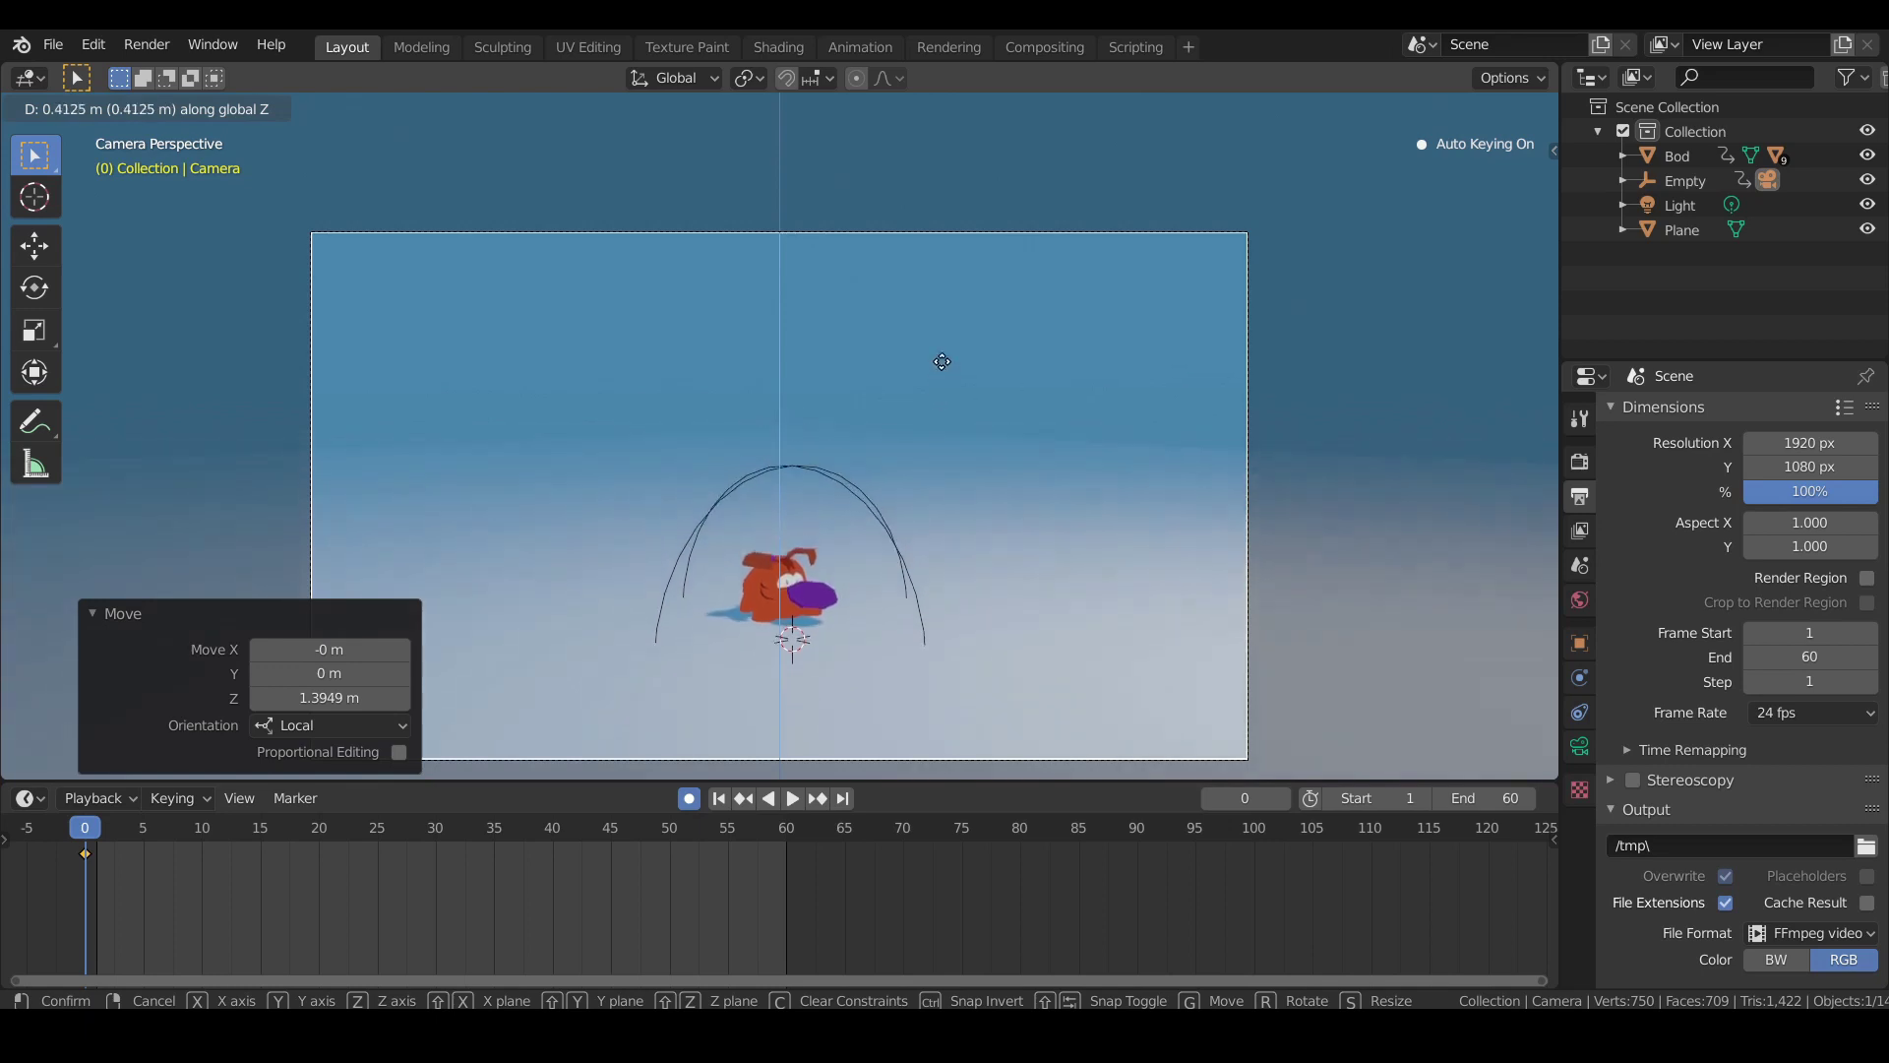
{"action": "left_click", "coordinate": [942, 350]}
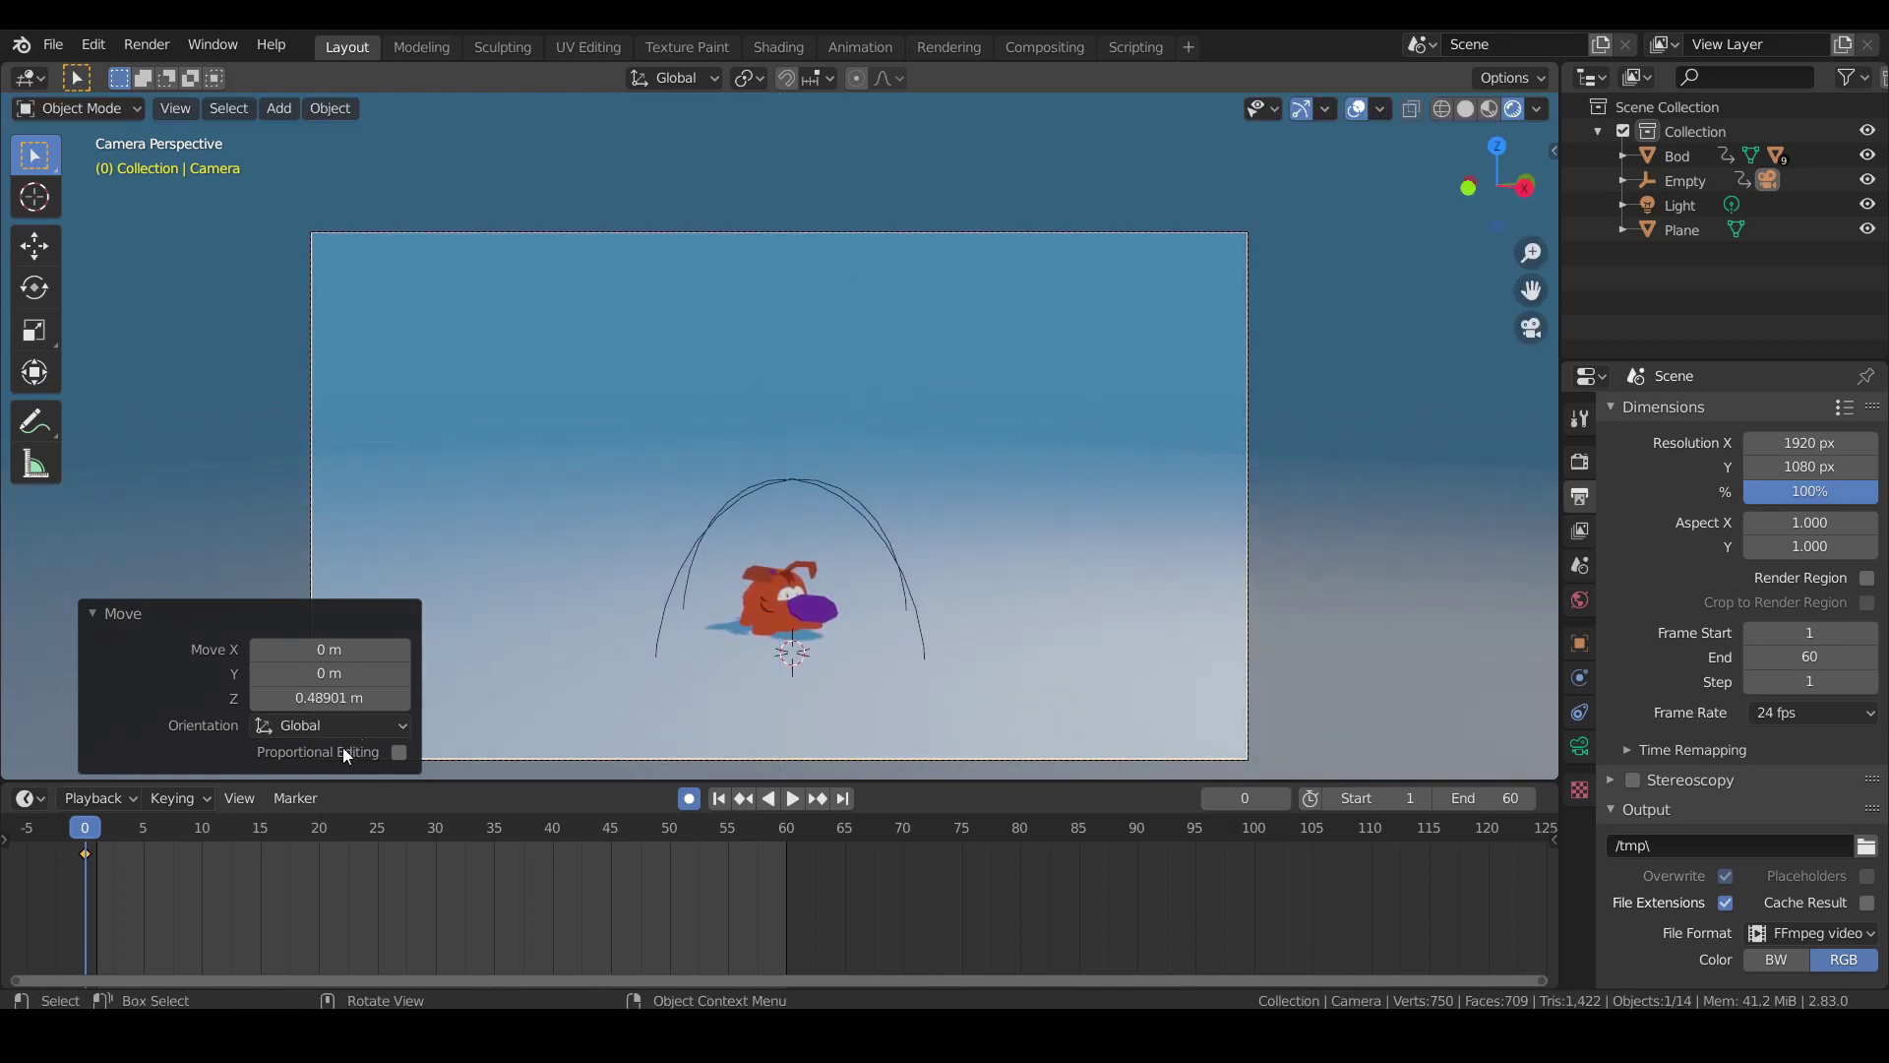
Replay the hop through the camera, stopping at frame 40 after the landing.
{"action": "key", "text": "space"}
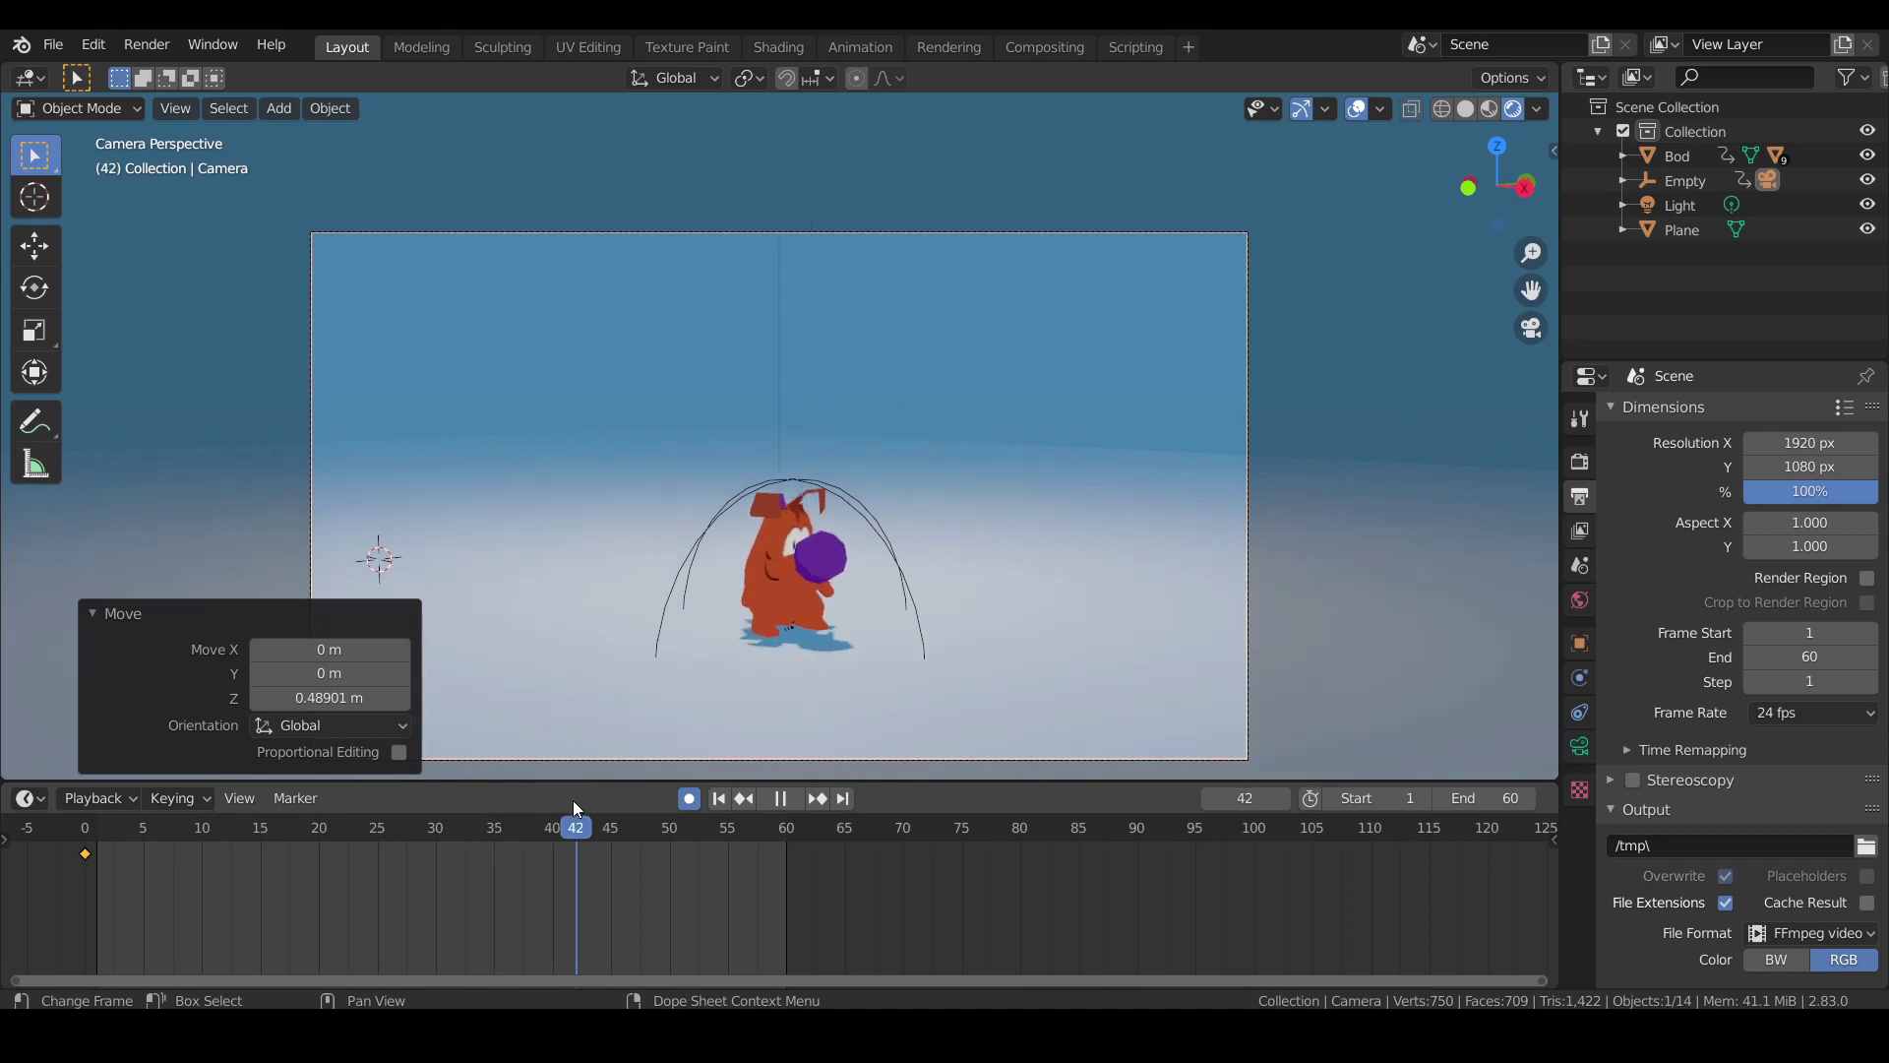
{"action": "left_click_drag", "start_coordinate": [659, 832], "coordinate": [85, 831]}
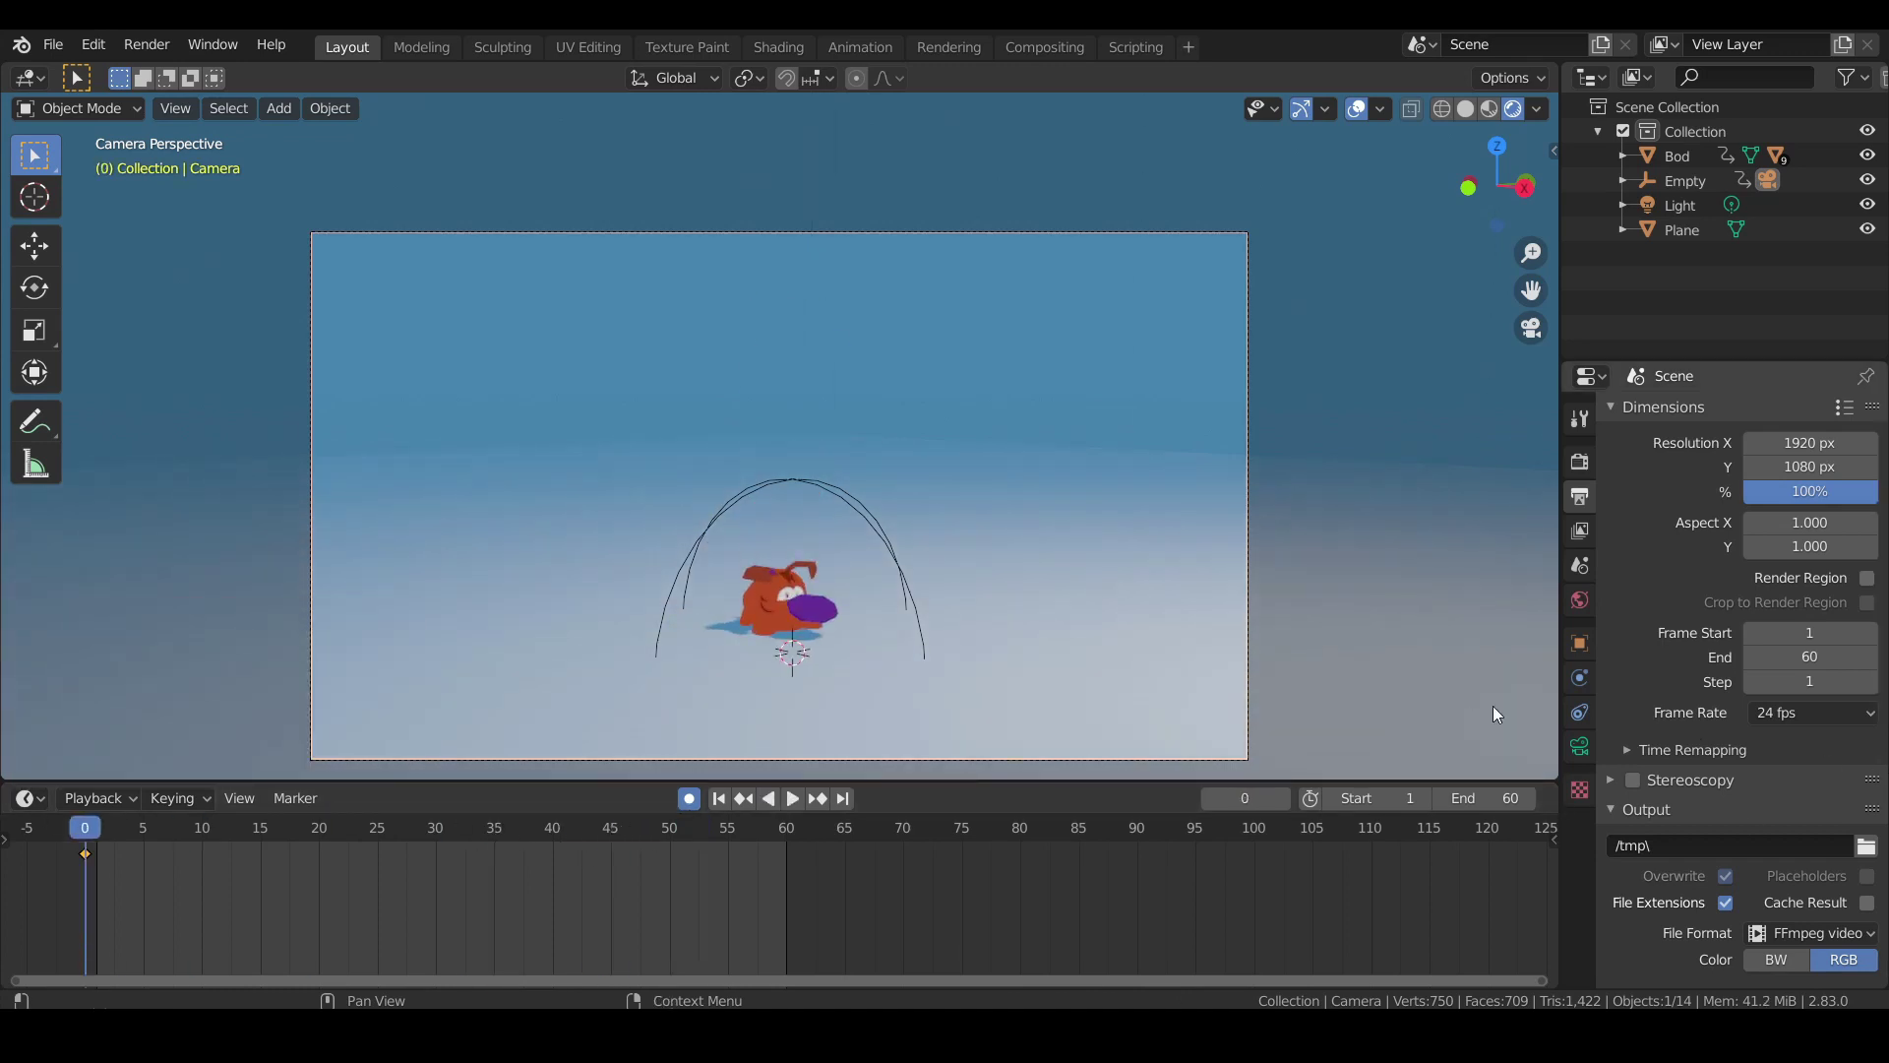
{"action": "left_click", "coordinate": [794, 799]}
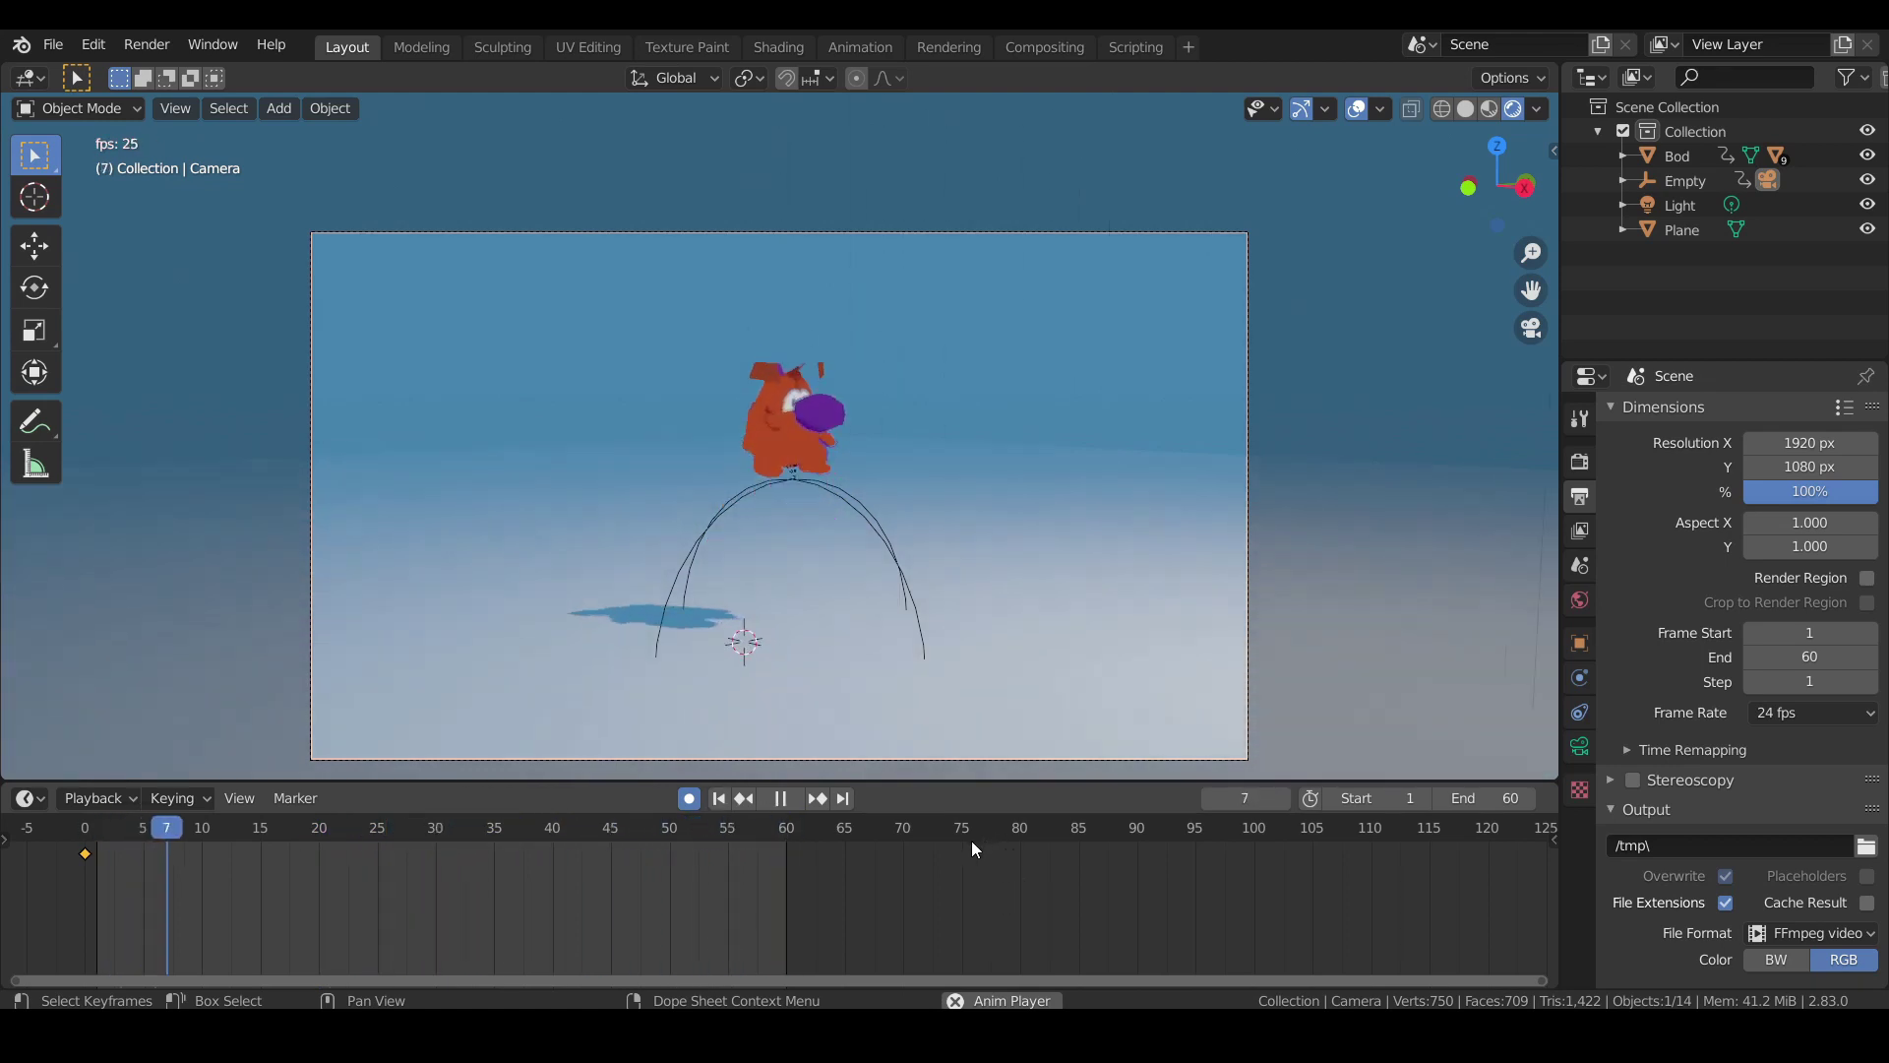
{"action": "left_click", "coordinate": [781, 800]}
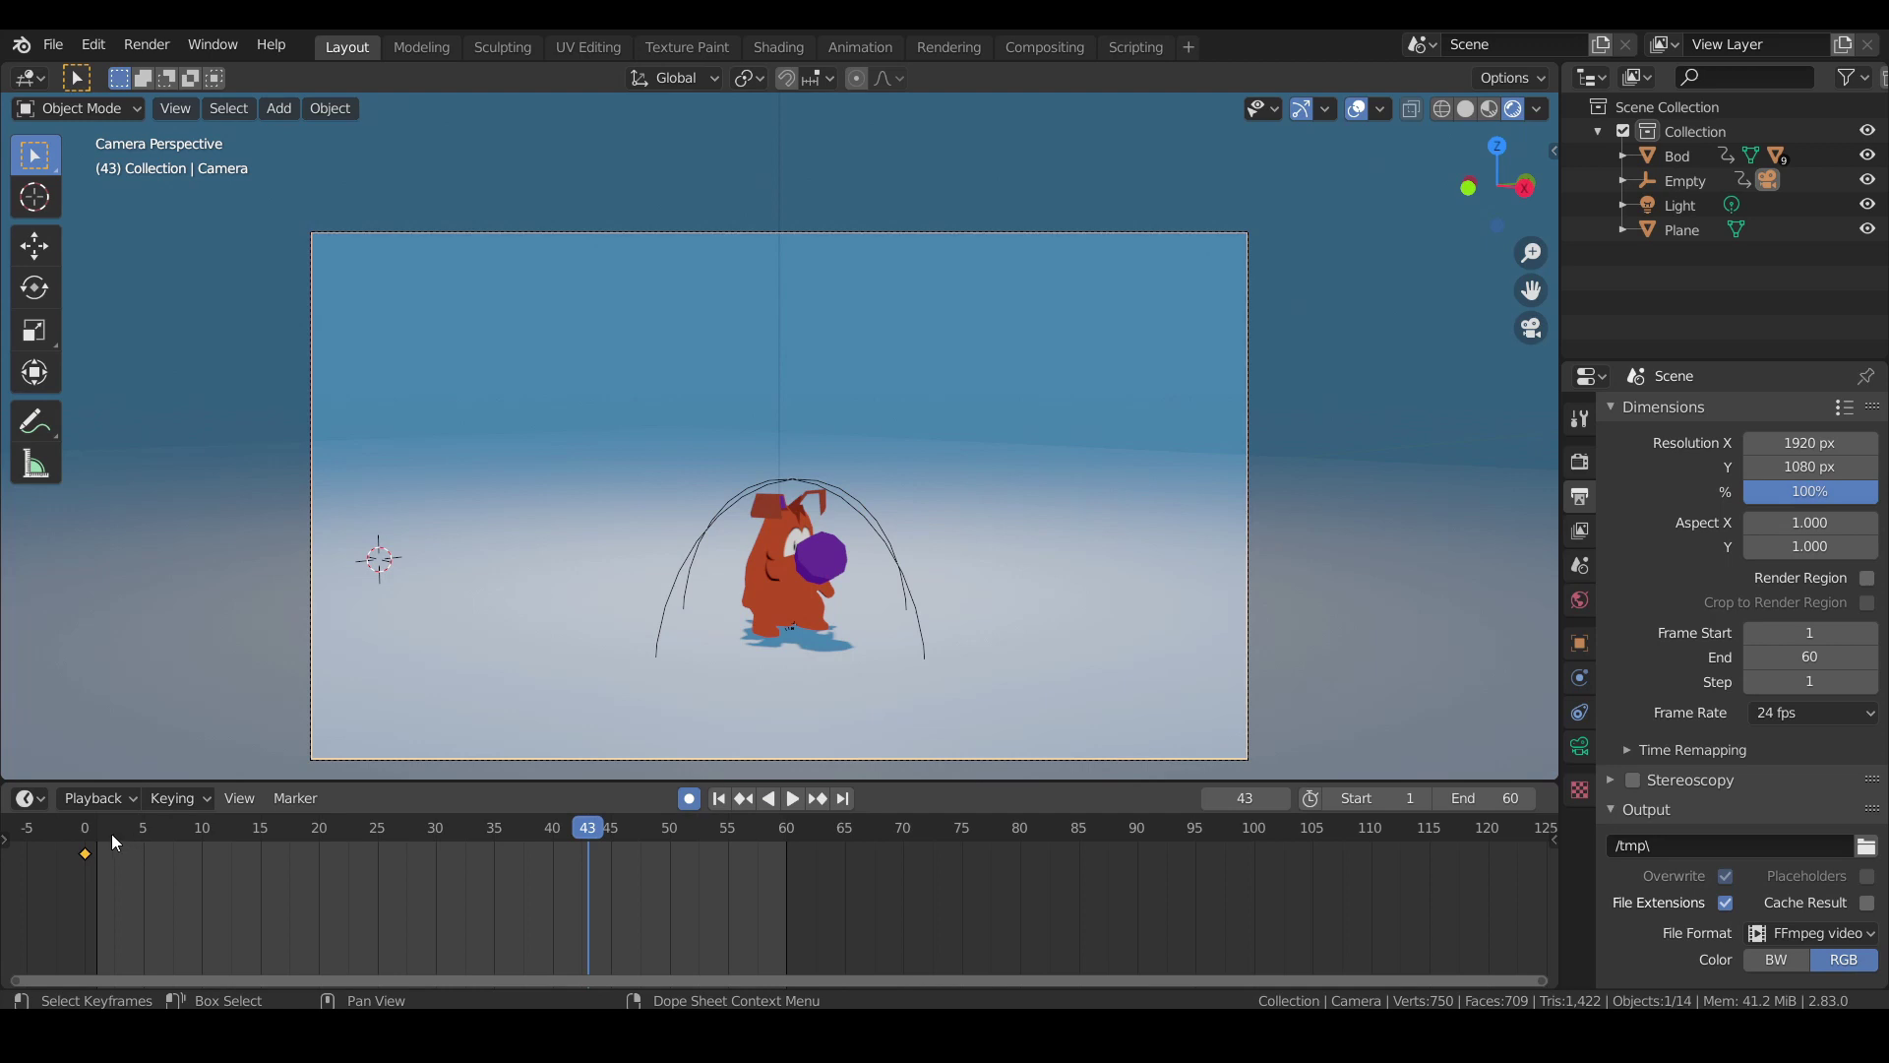
{"action": "left_click_drag", "start_coordinate": [104, 833], "coordinate": [22, 787]}
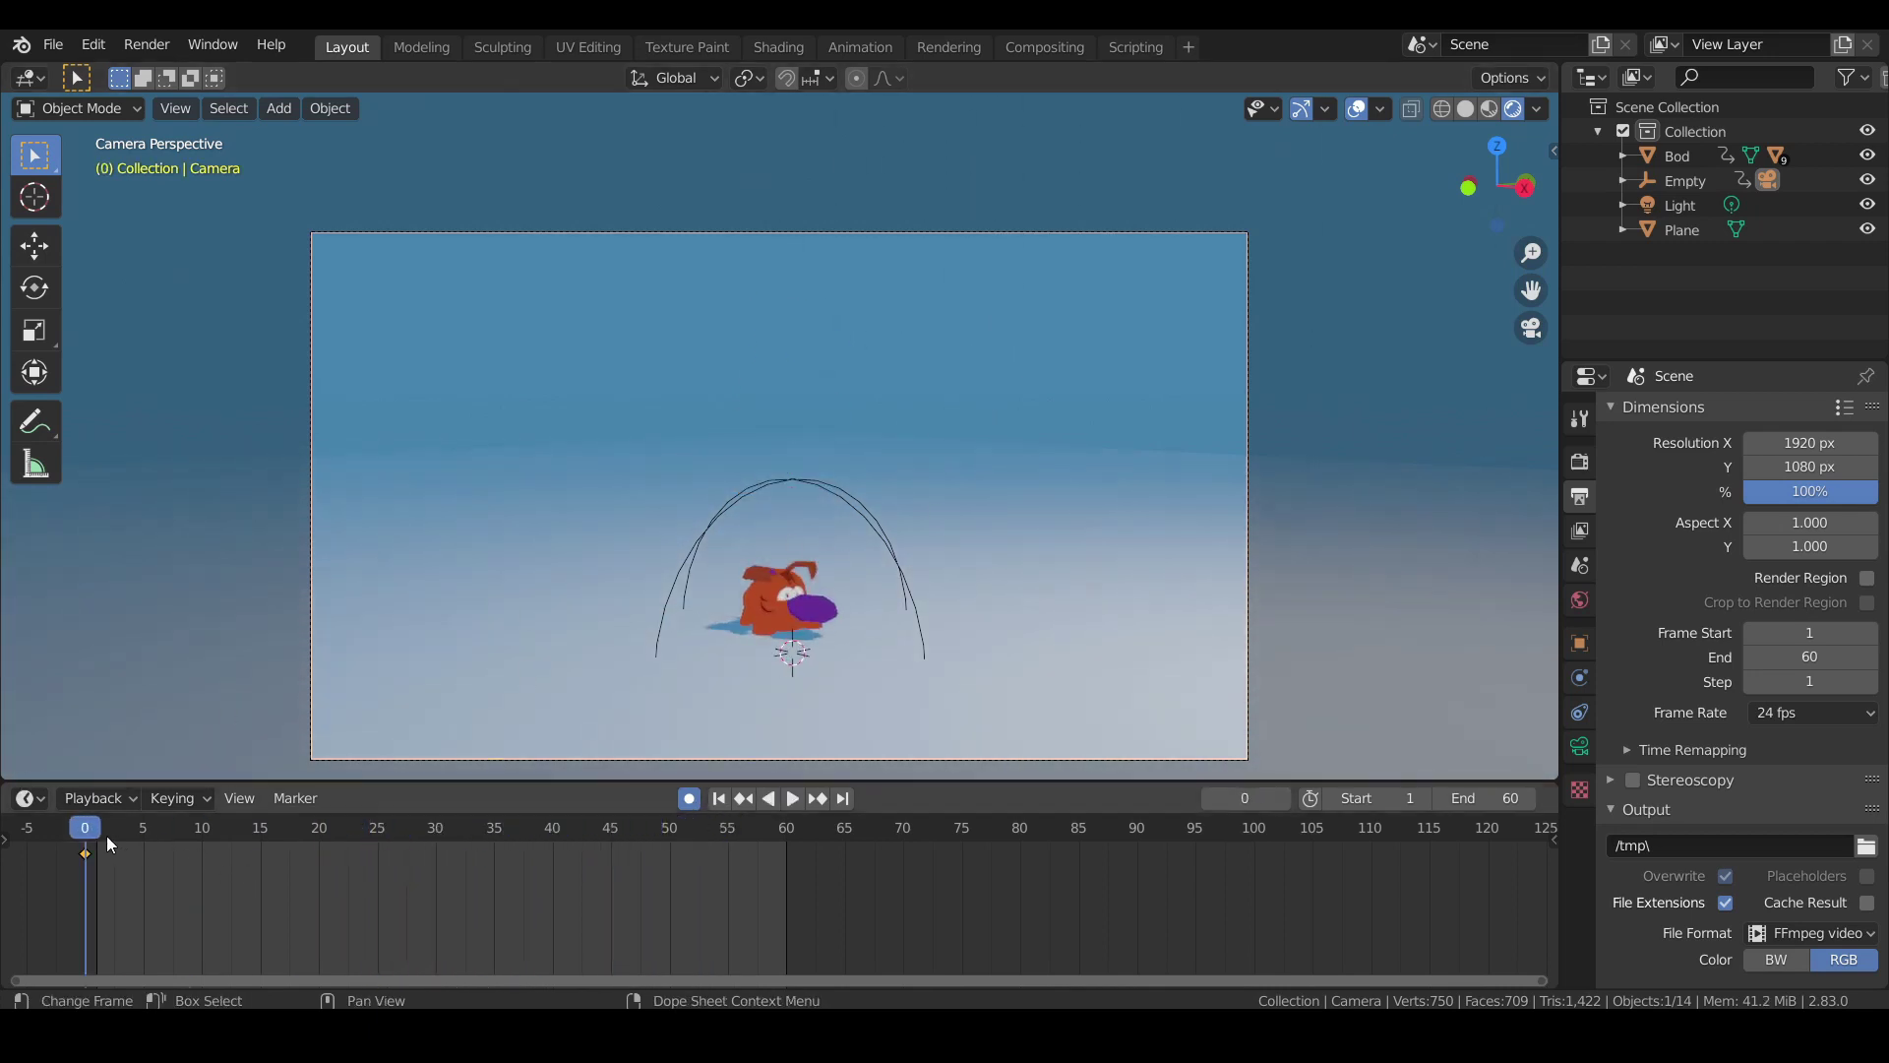
{"action": "key", "text": "space"}
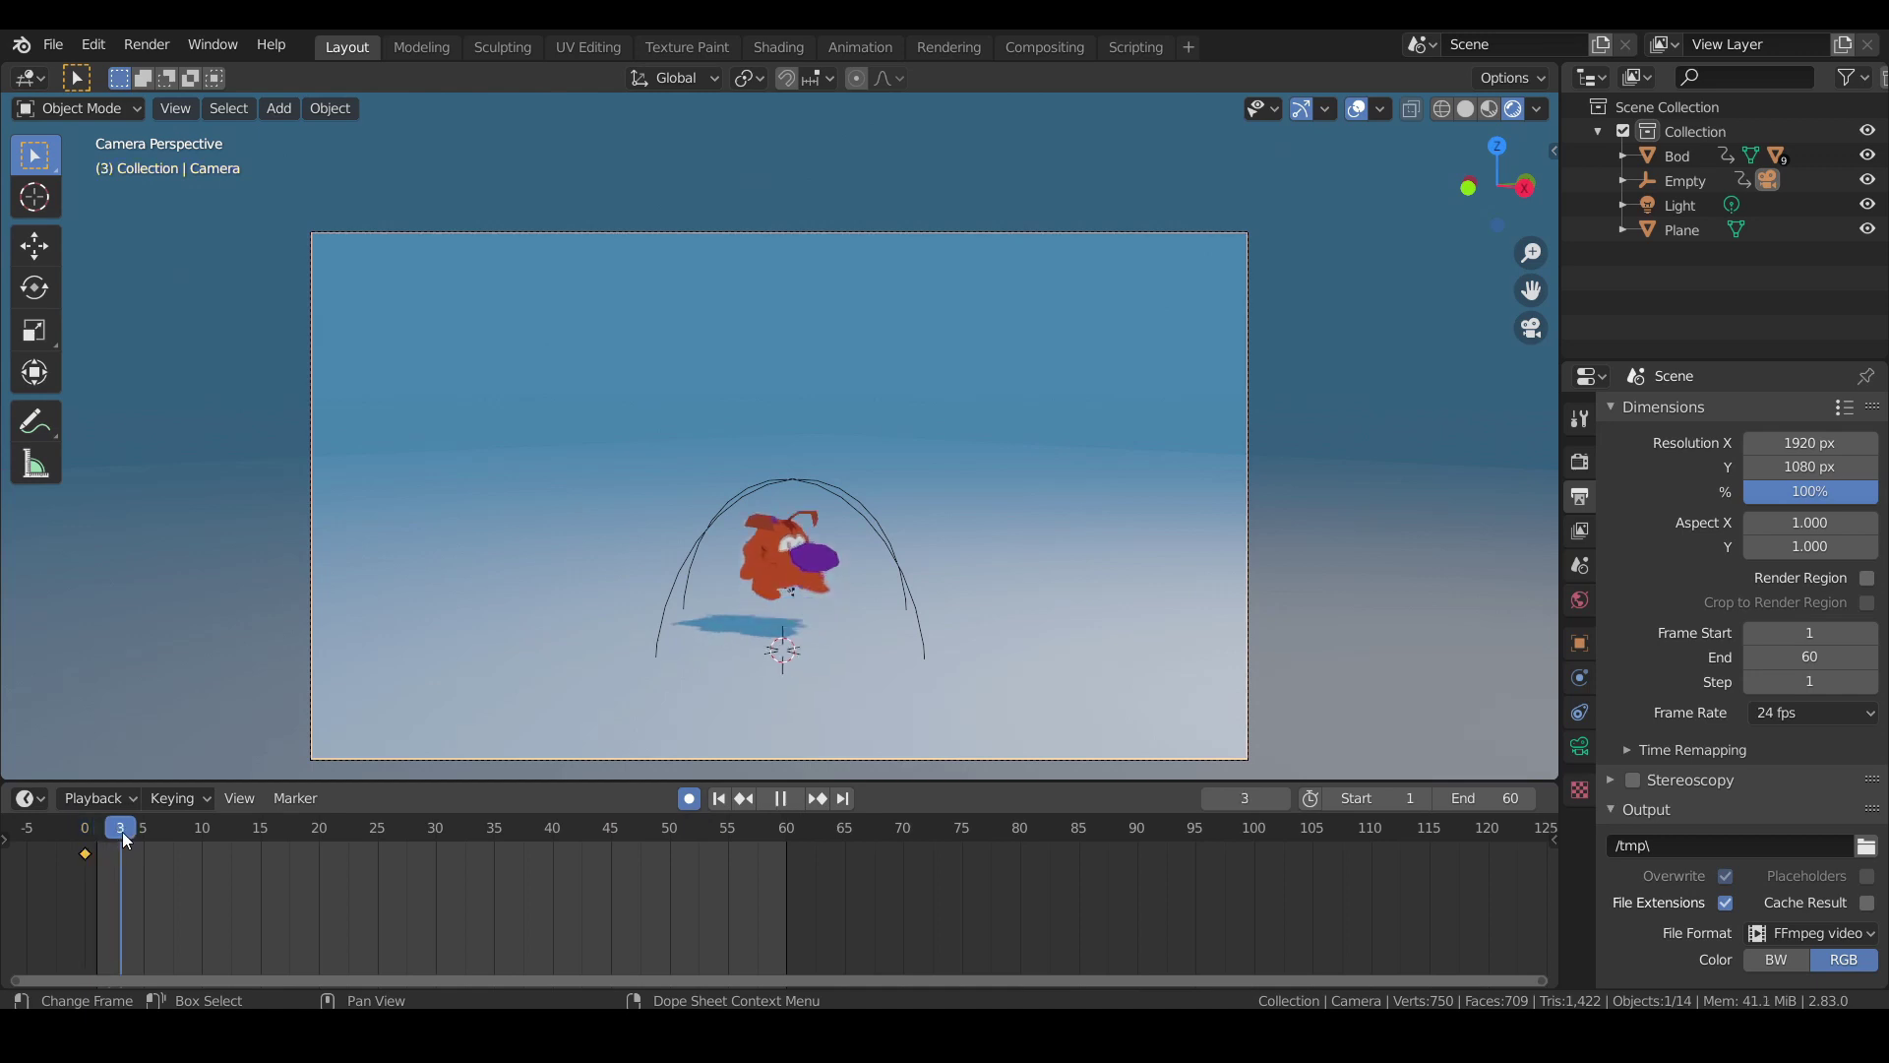
{"action": "left_click_drag", "start_coordinate": [197, 832], "coordinate": [559, 851]}
{"action": "key", "text": "space"}
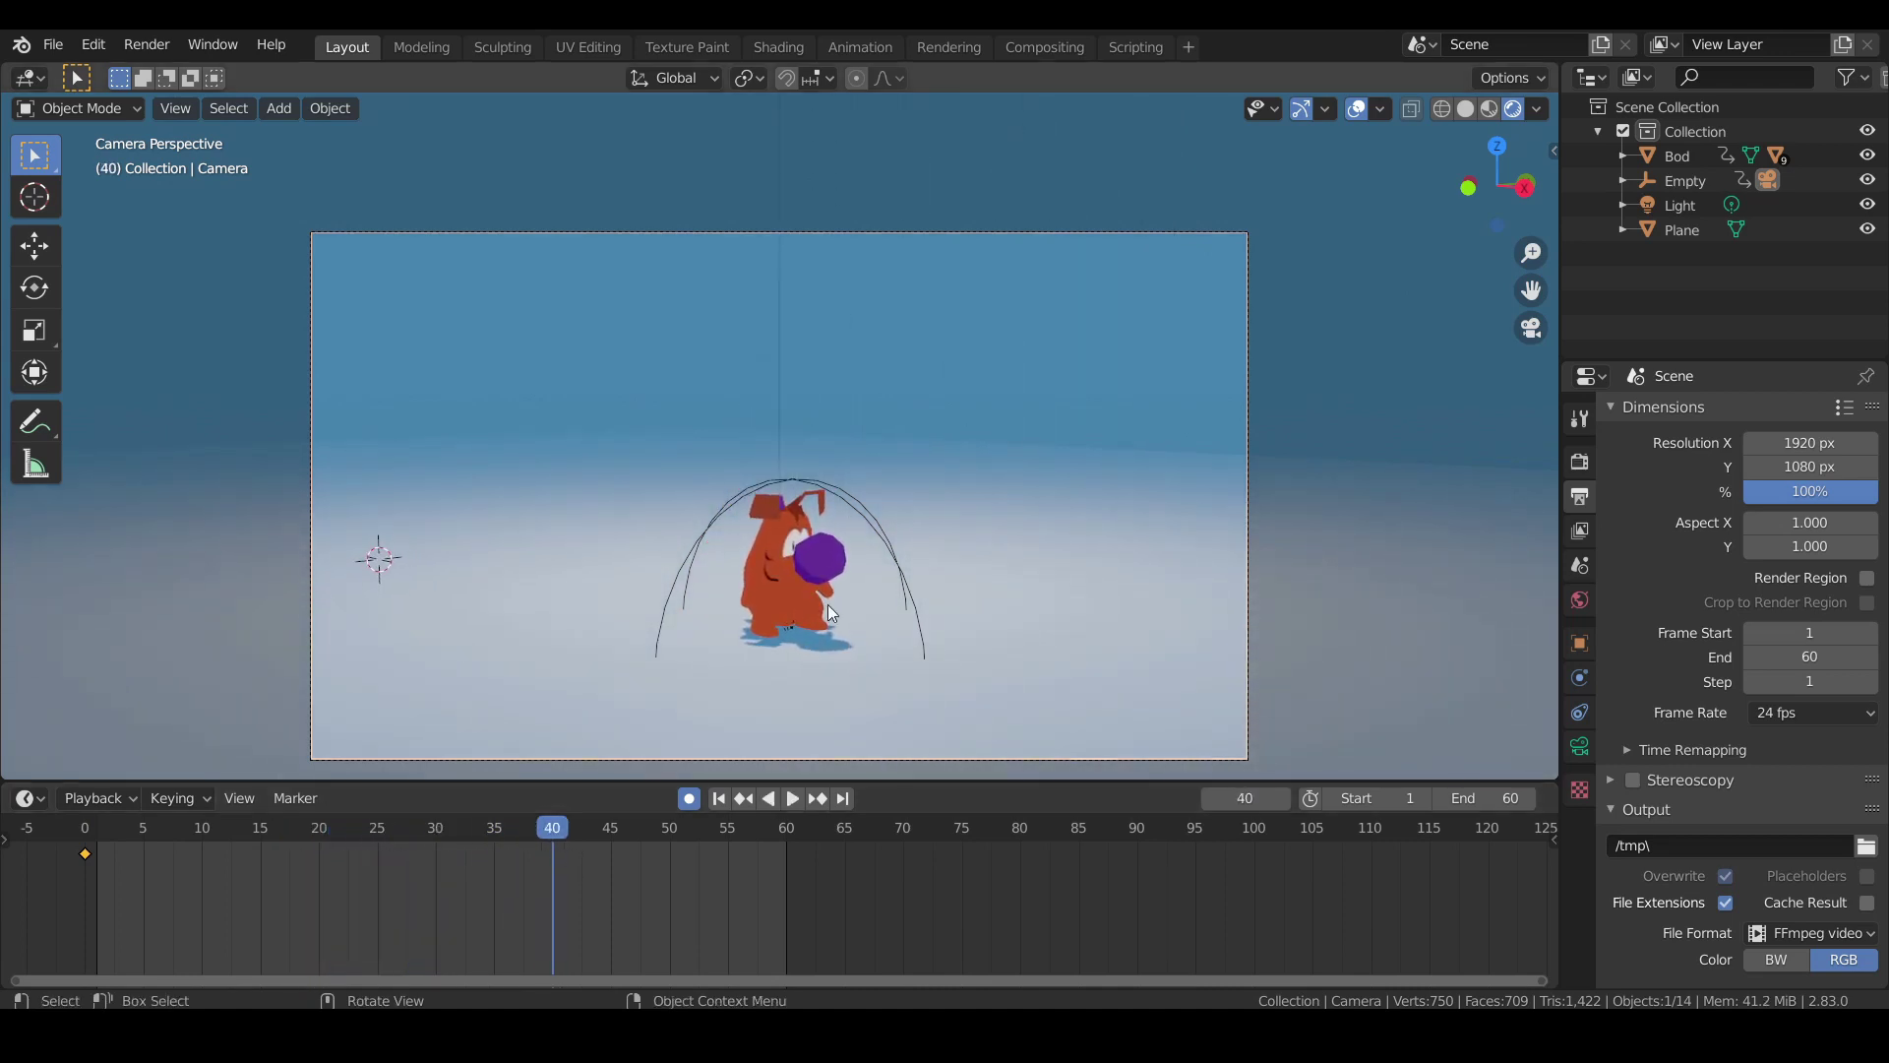
Key the control Empty rotated 86.7° around Z at frame 40, then scrub back to review.
{"action": "left_click", "coordinate": [880, 535]}
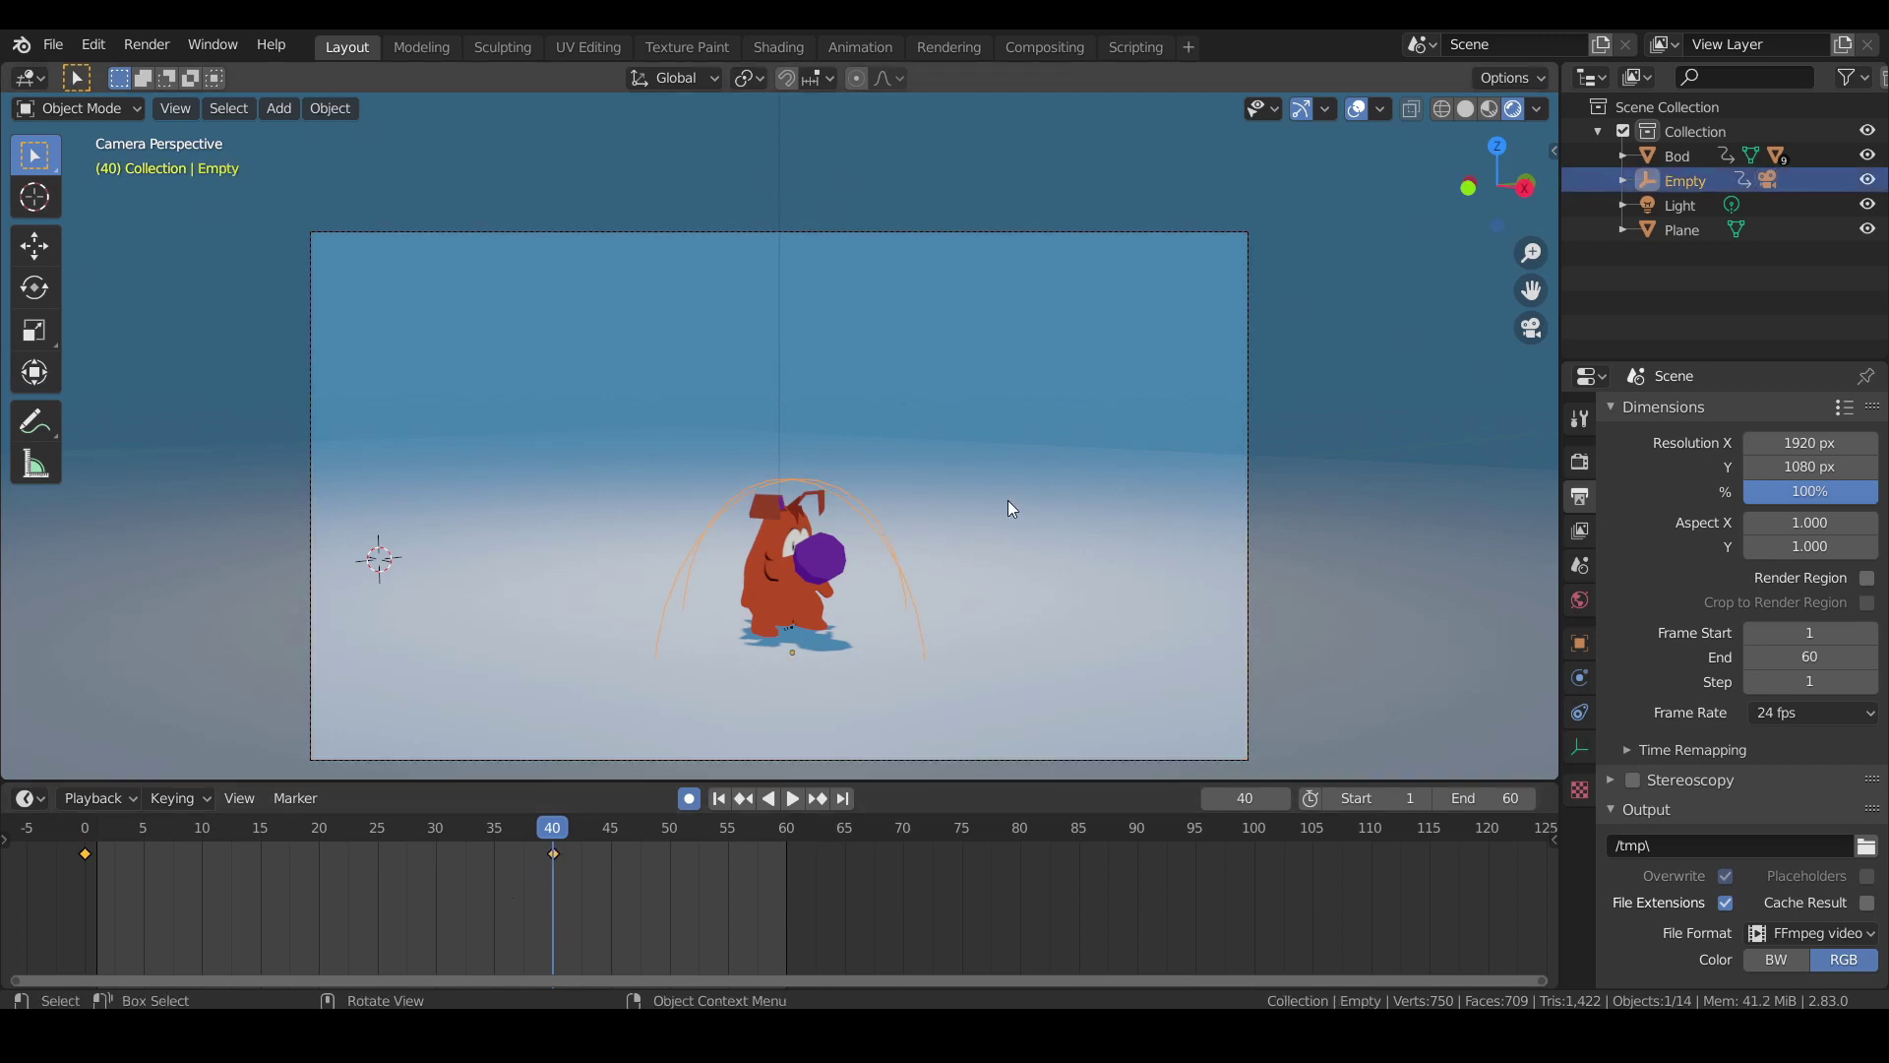
{"action": "key", "text": "r"}
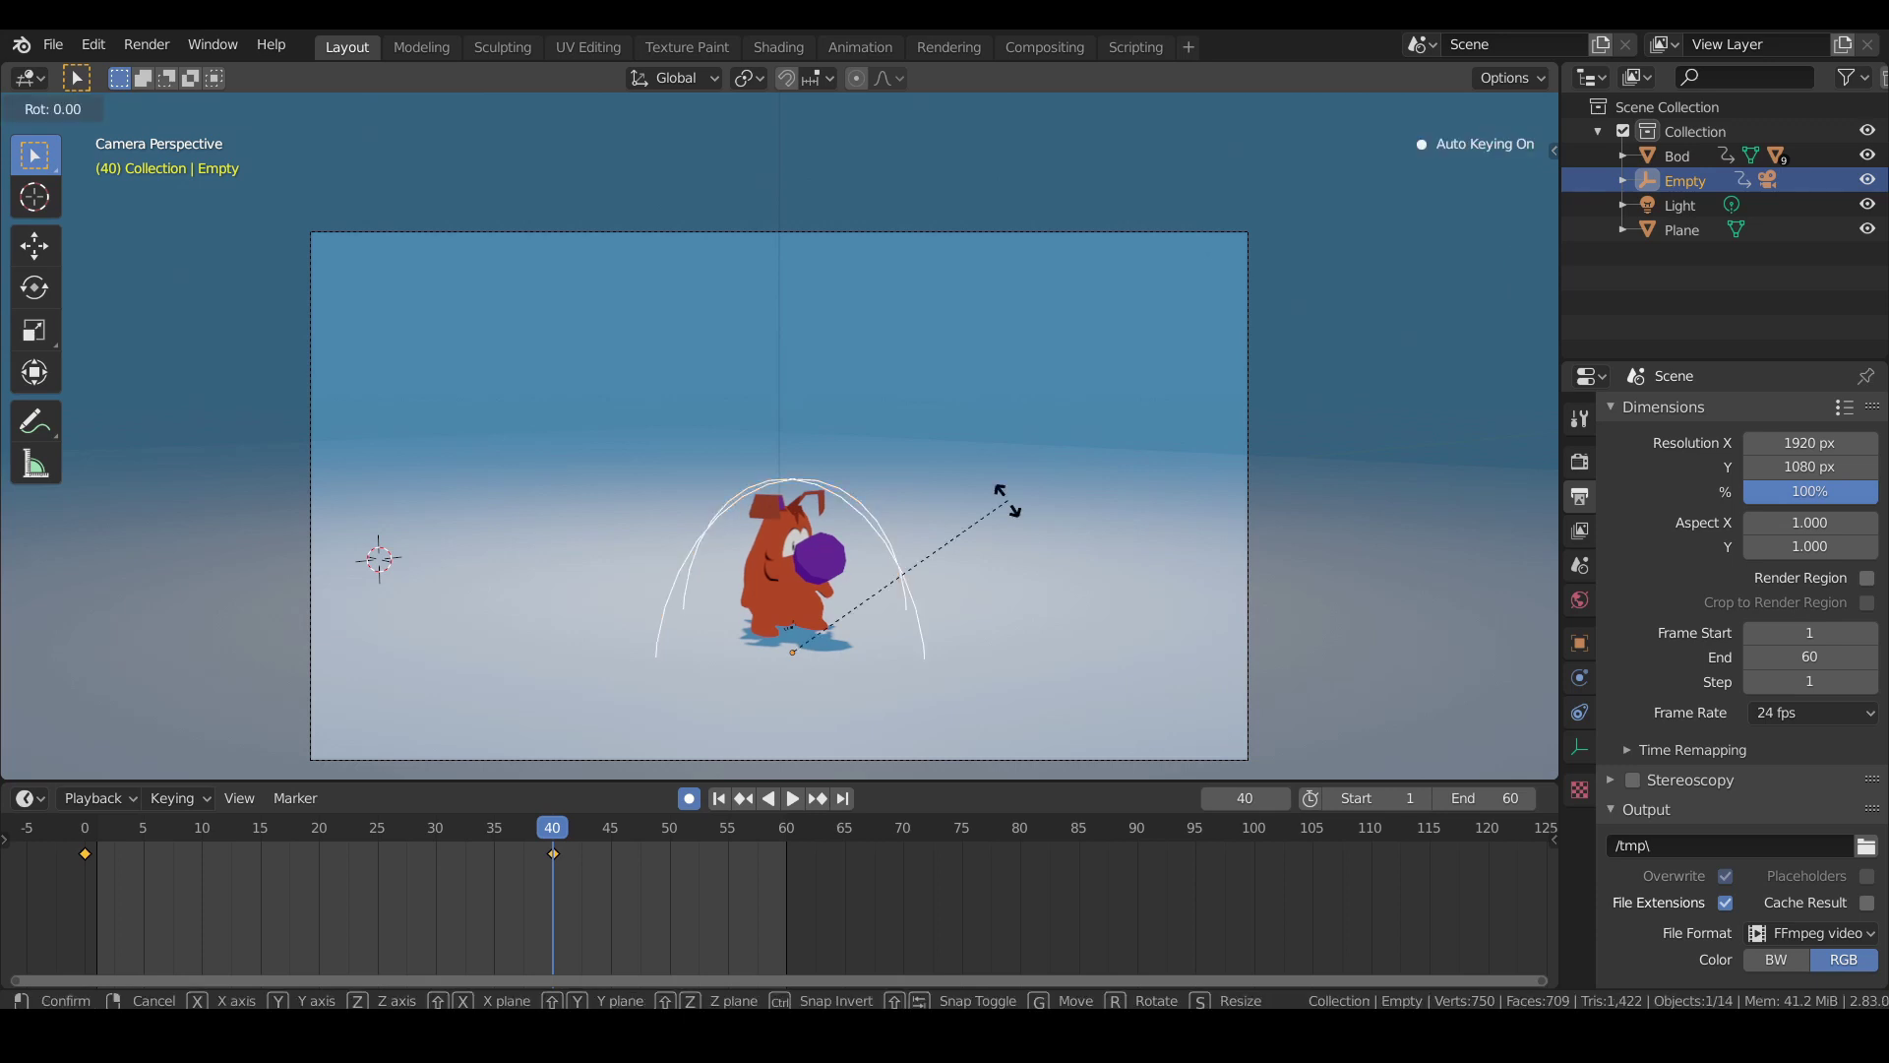
{"action": "key", "text": "z"}
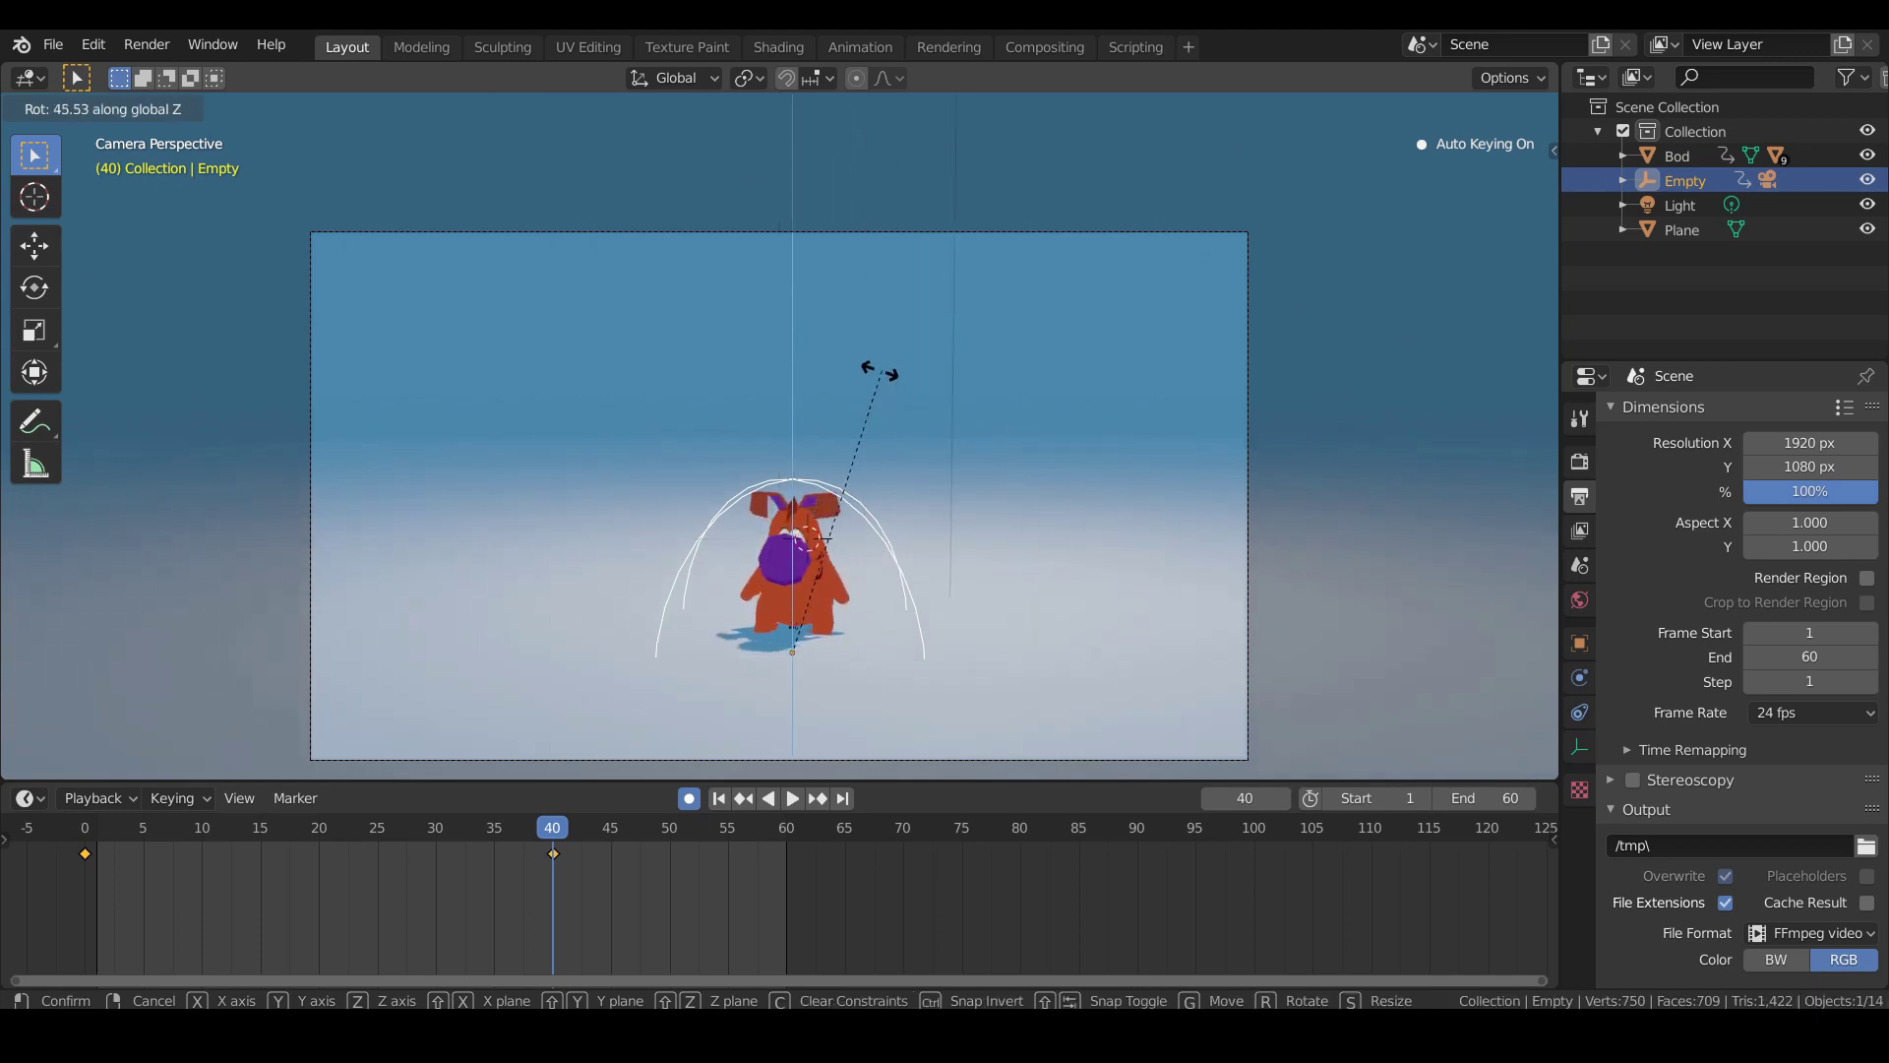
{"action": "left_click", "coordinate": [727, 387]}
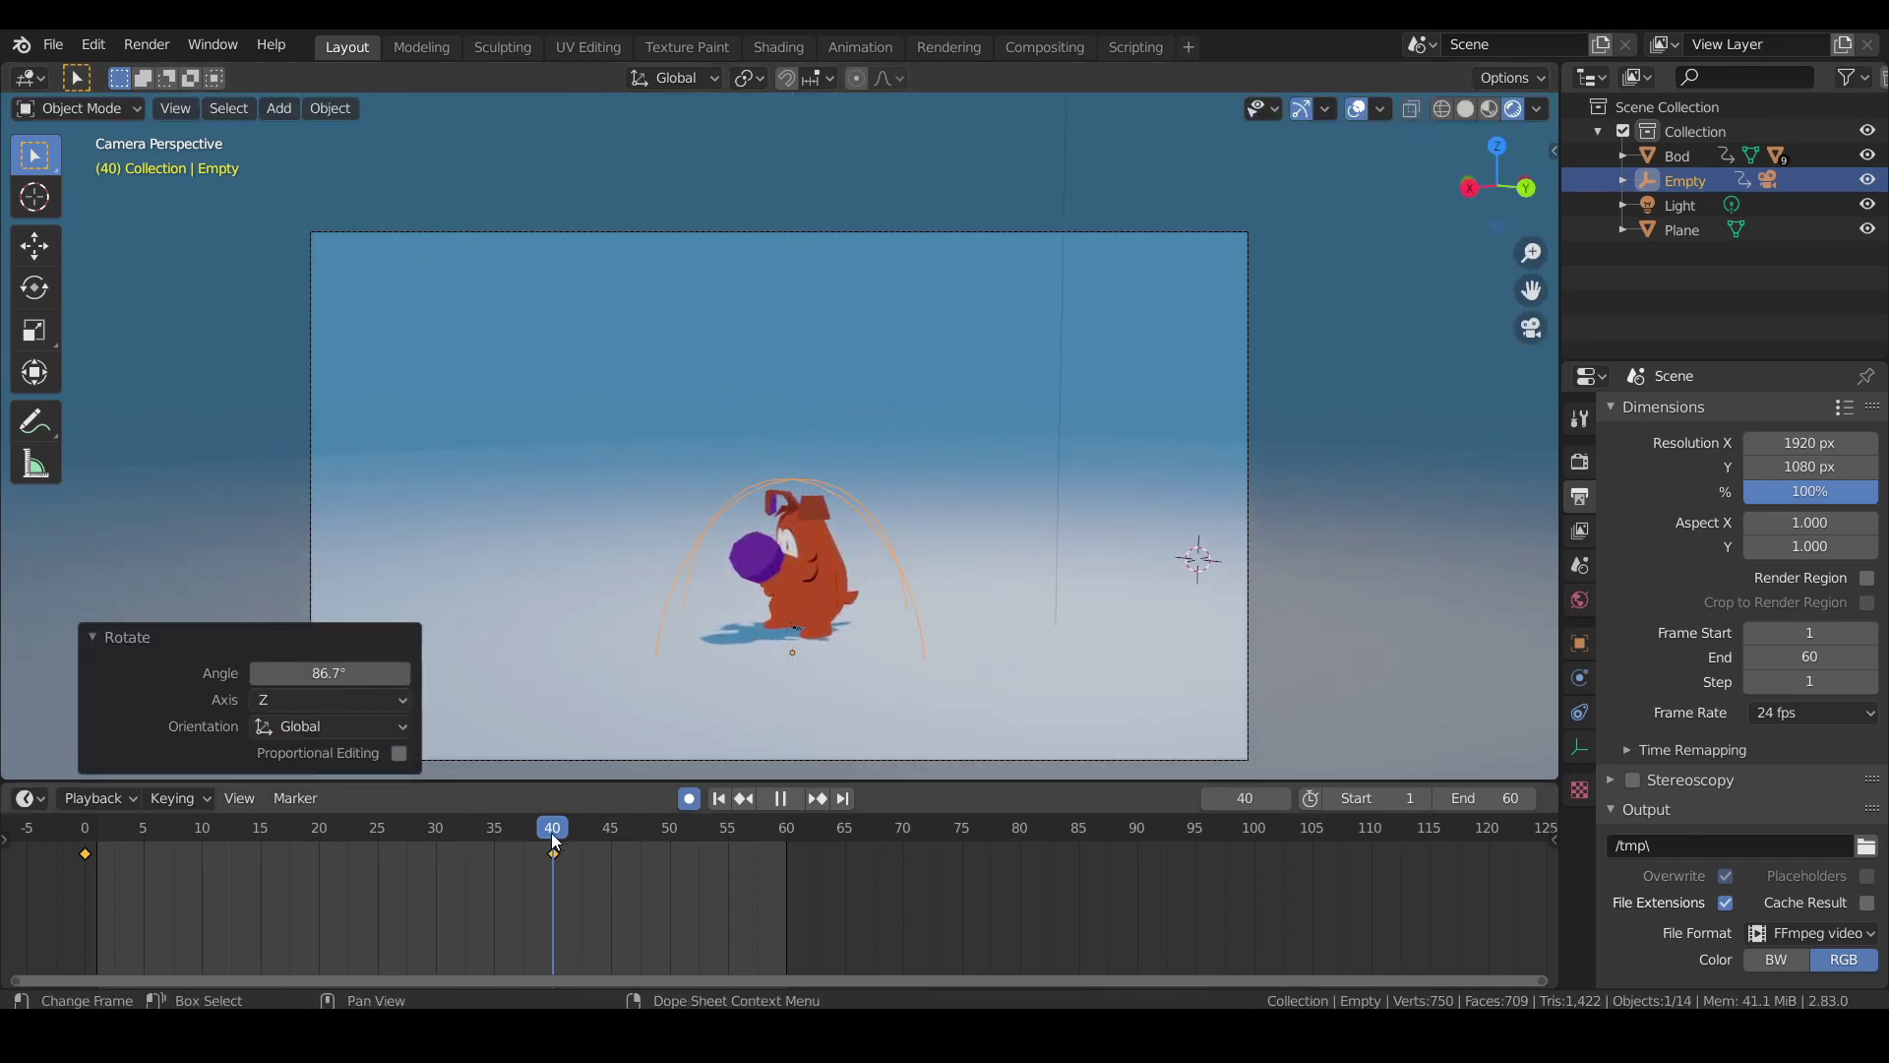
{"action": "left_click_drag", "start_coordinate": [551, 834], "coordinate": [472, 935]}
Stop playback at frame 33 and key the camera's current position there.
{"action": "key", "text": "space"}
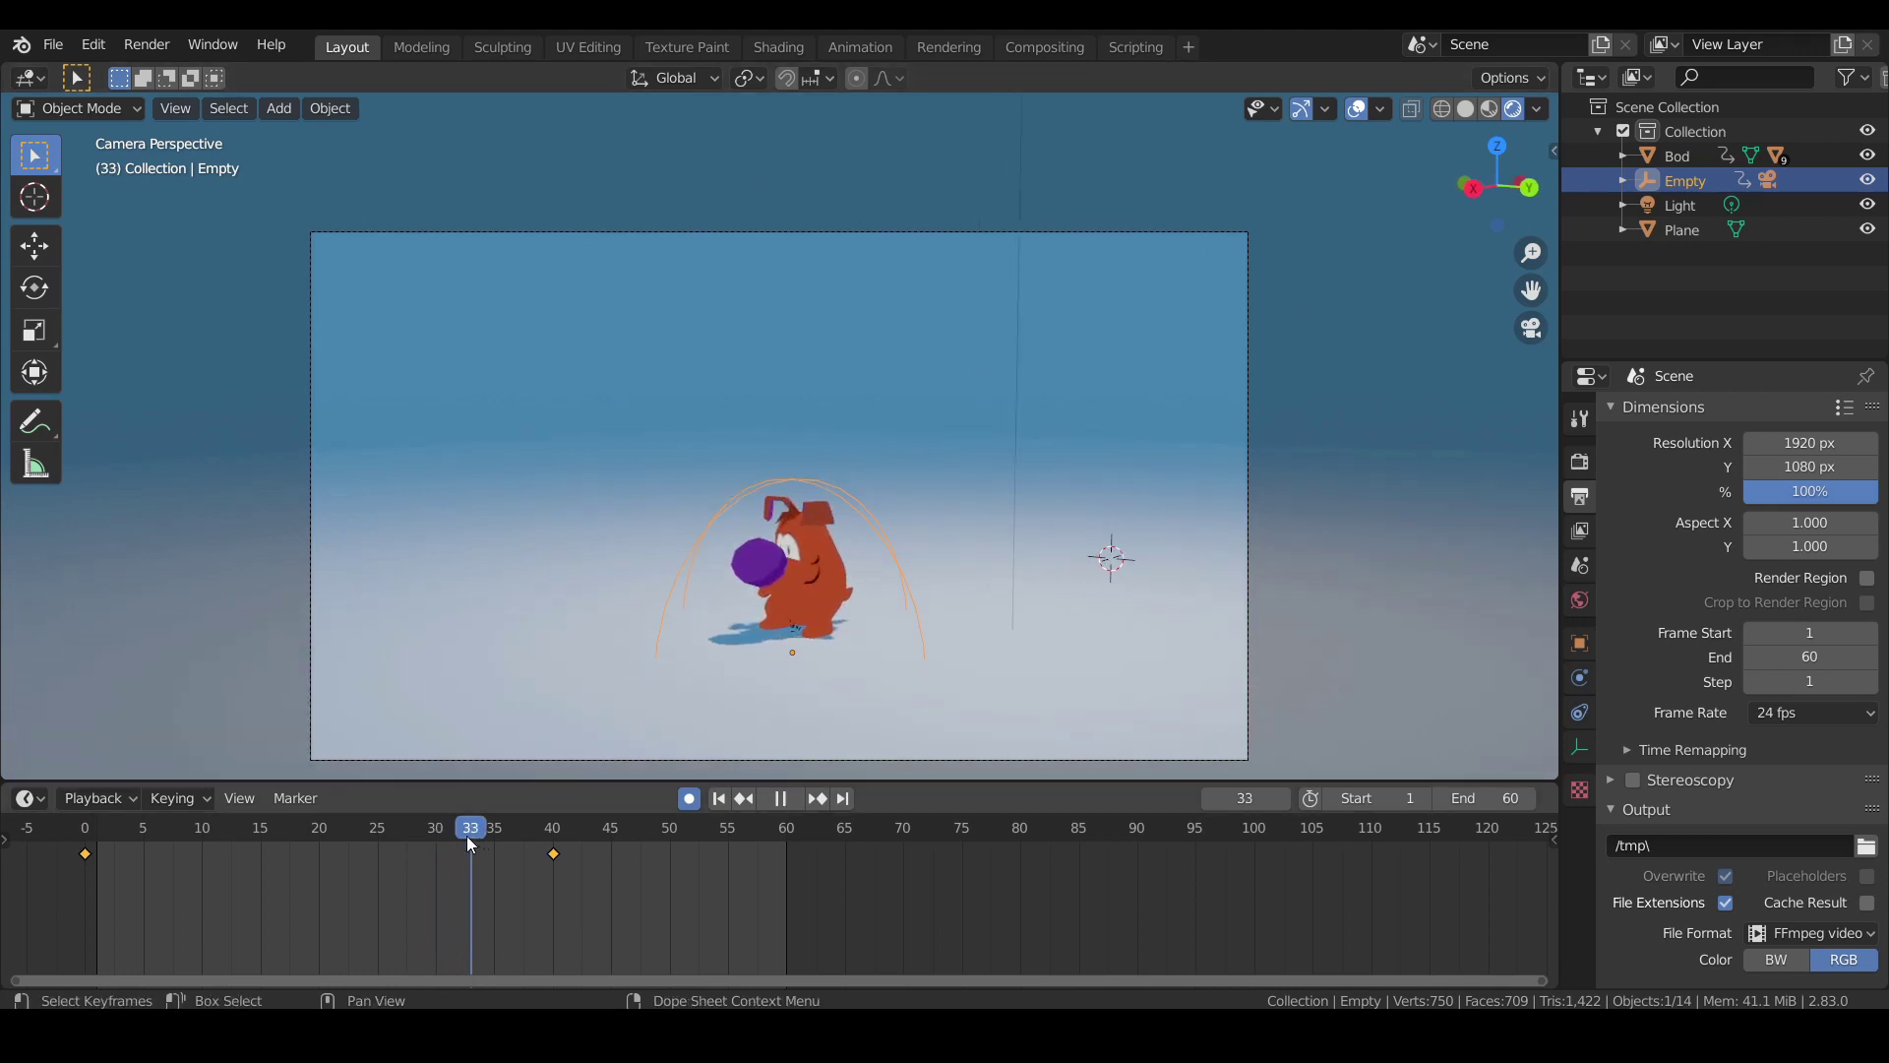
{"action": "key", "text": "Escape"}
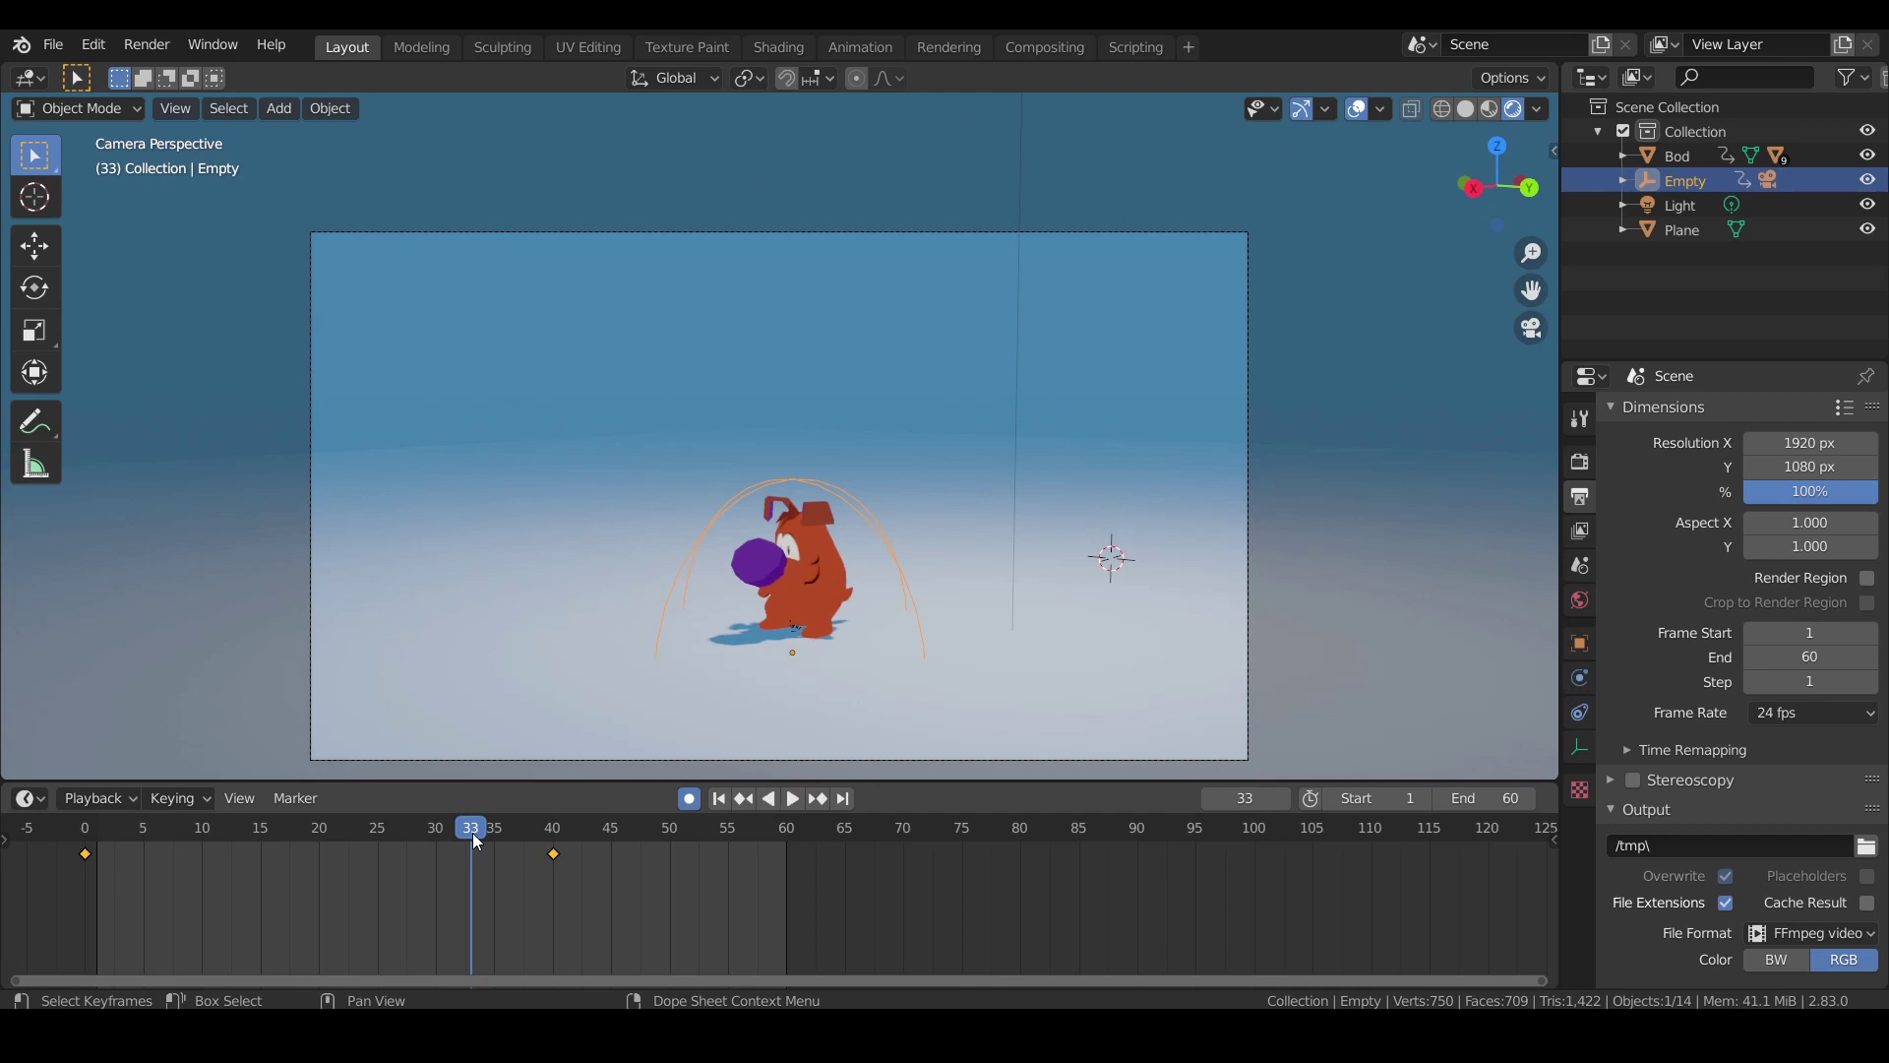
{"action": "left_click", "coordinate": [1250, 325]}
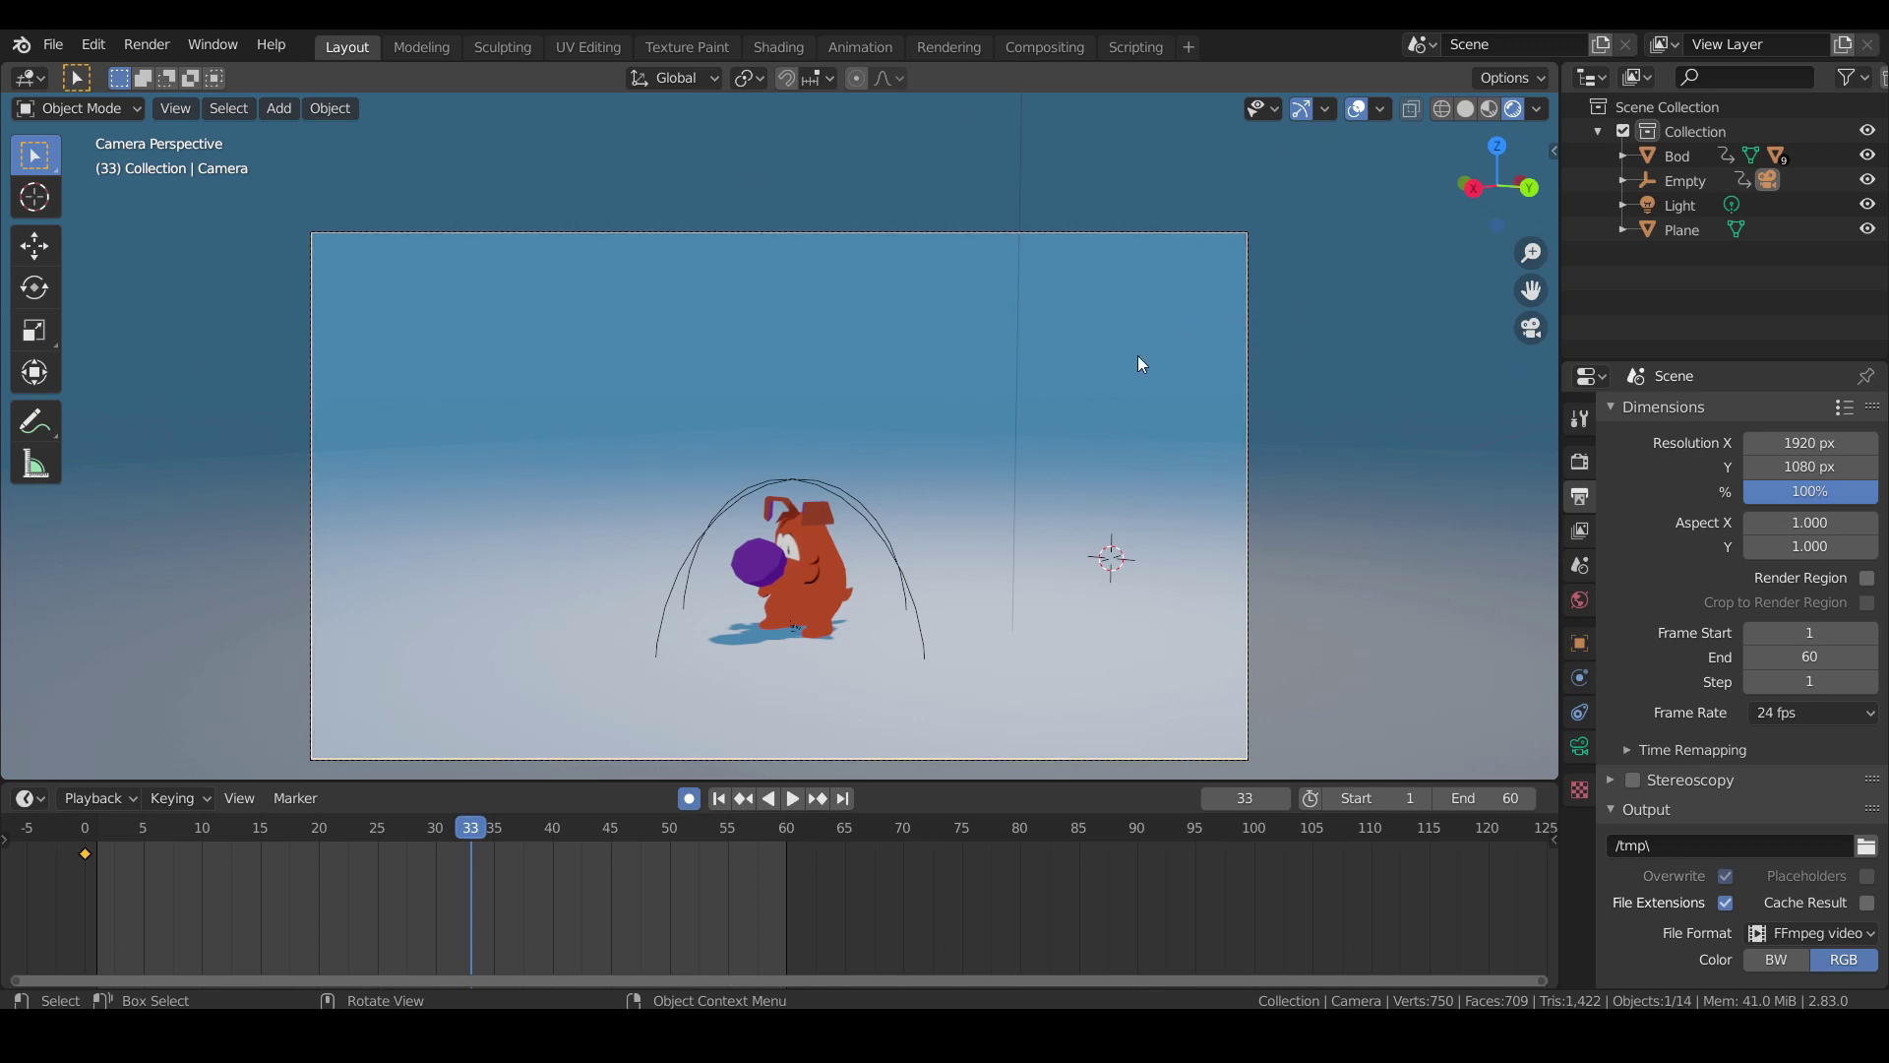
{"action": "key", "text": "g"}
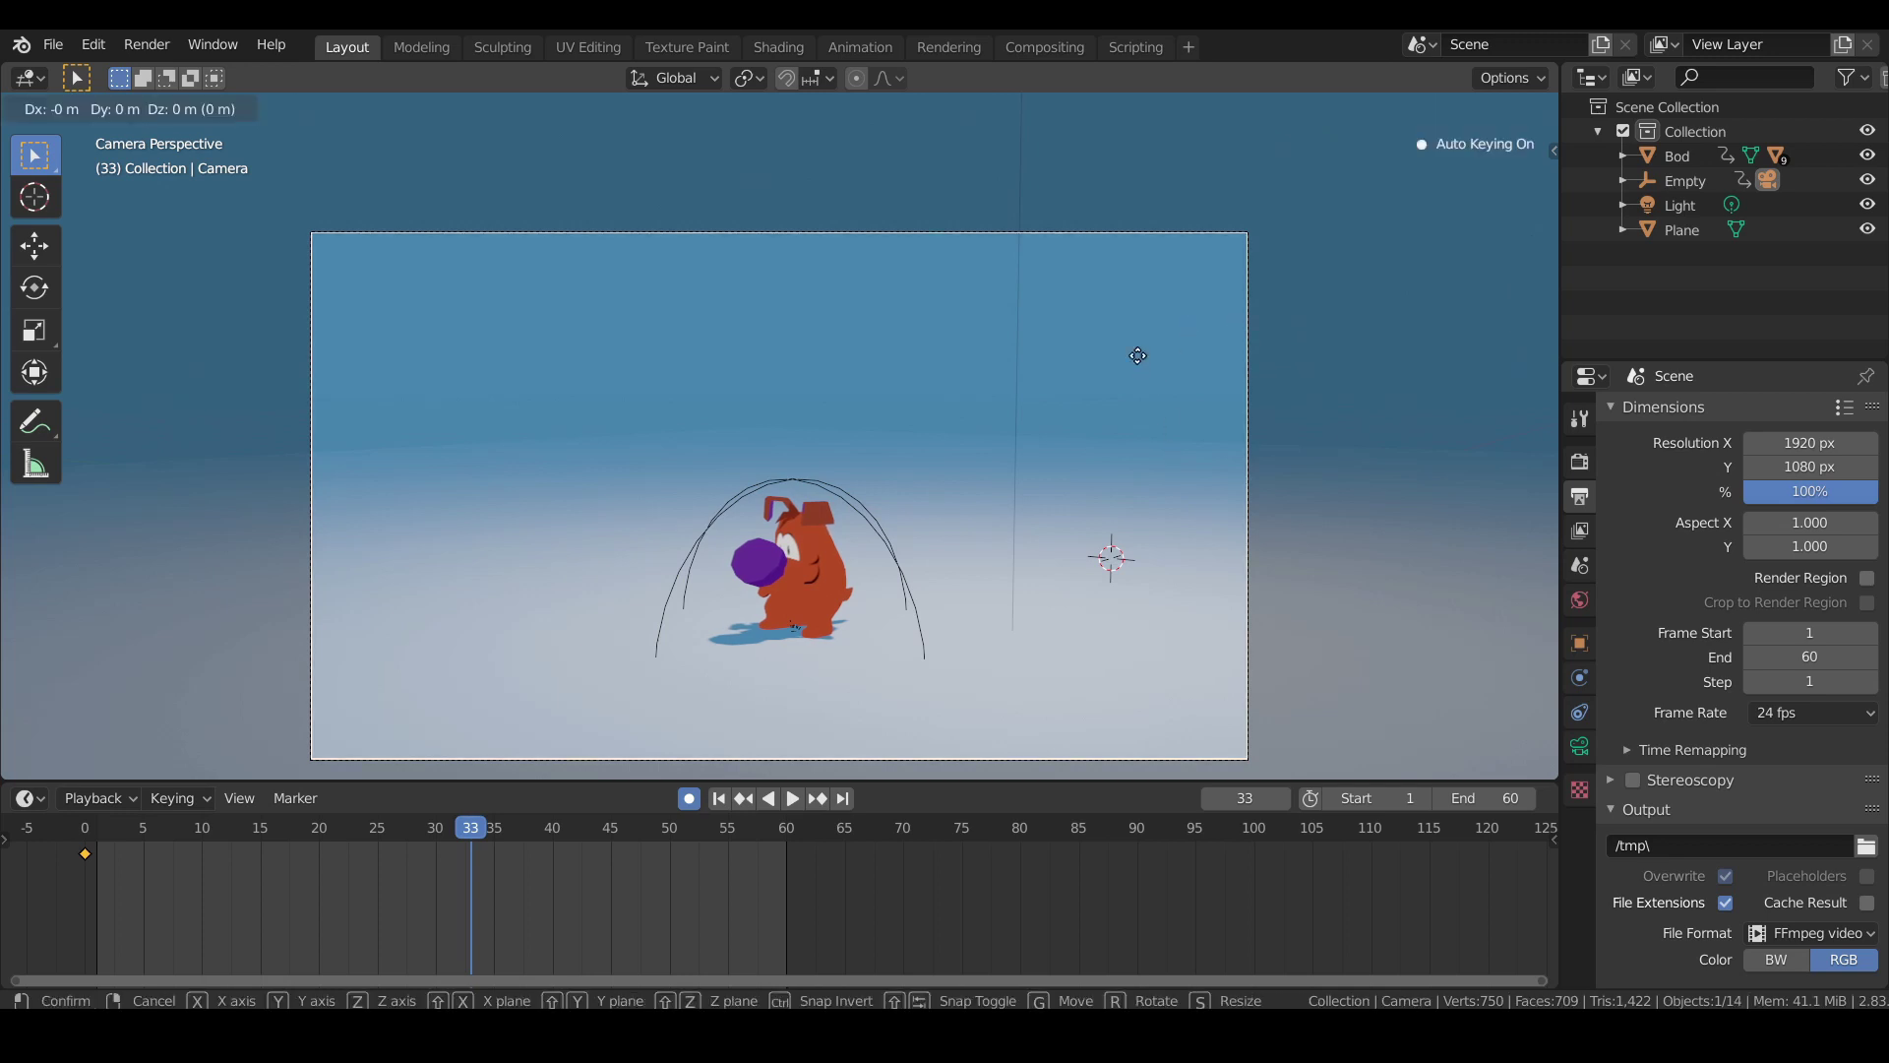
{"action": "left_click", "coordinate": [1138, 355]}
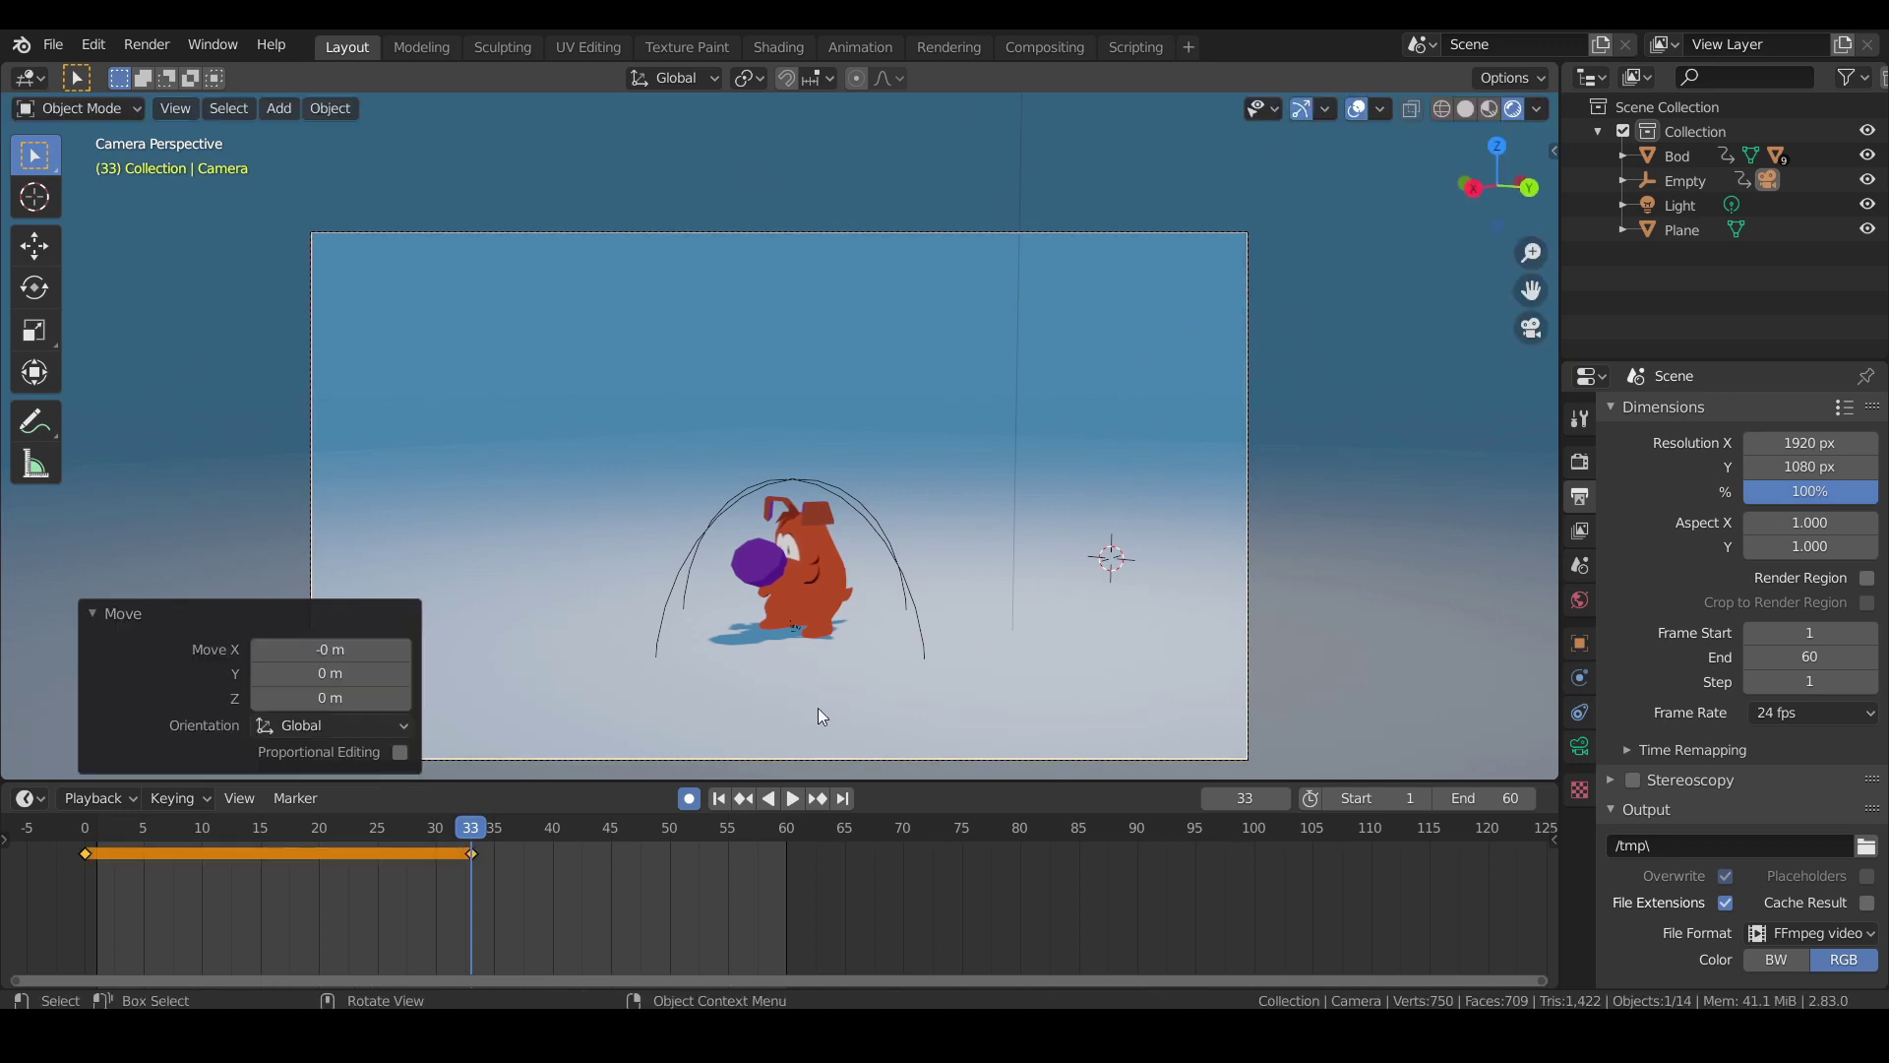
Replay the animation from the start and settle on frame 40.
{"action": "left_click", "coordinate": [87, 826]}
{"action": "key", "text": "space"}
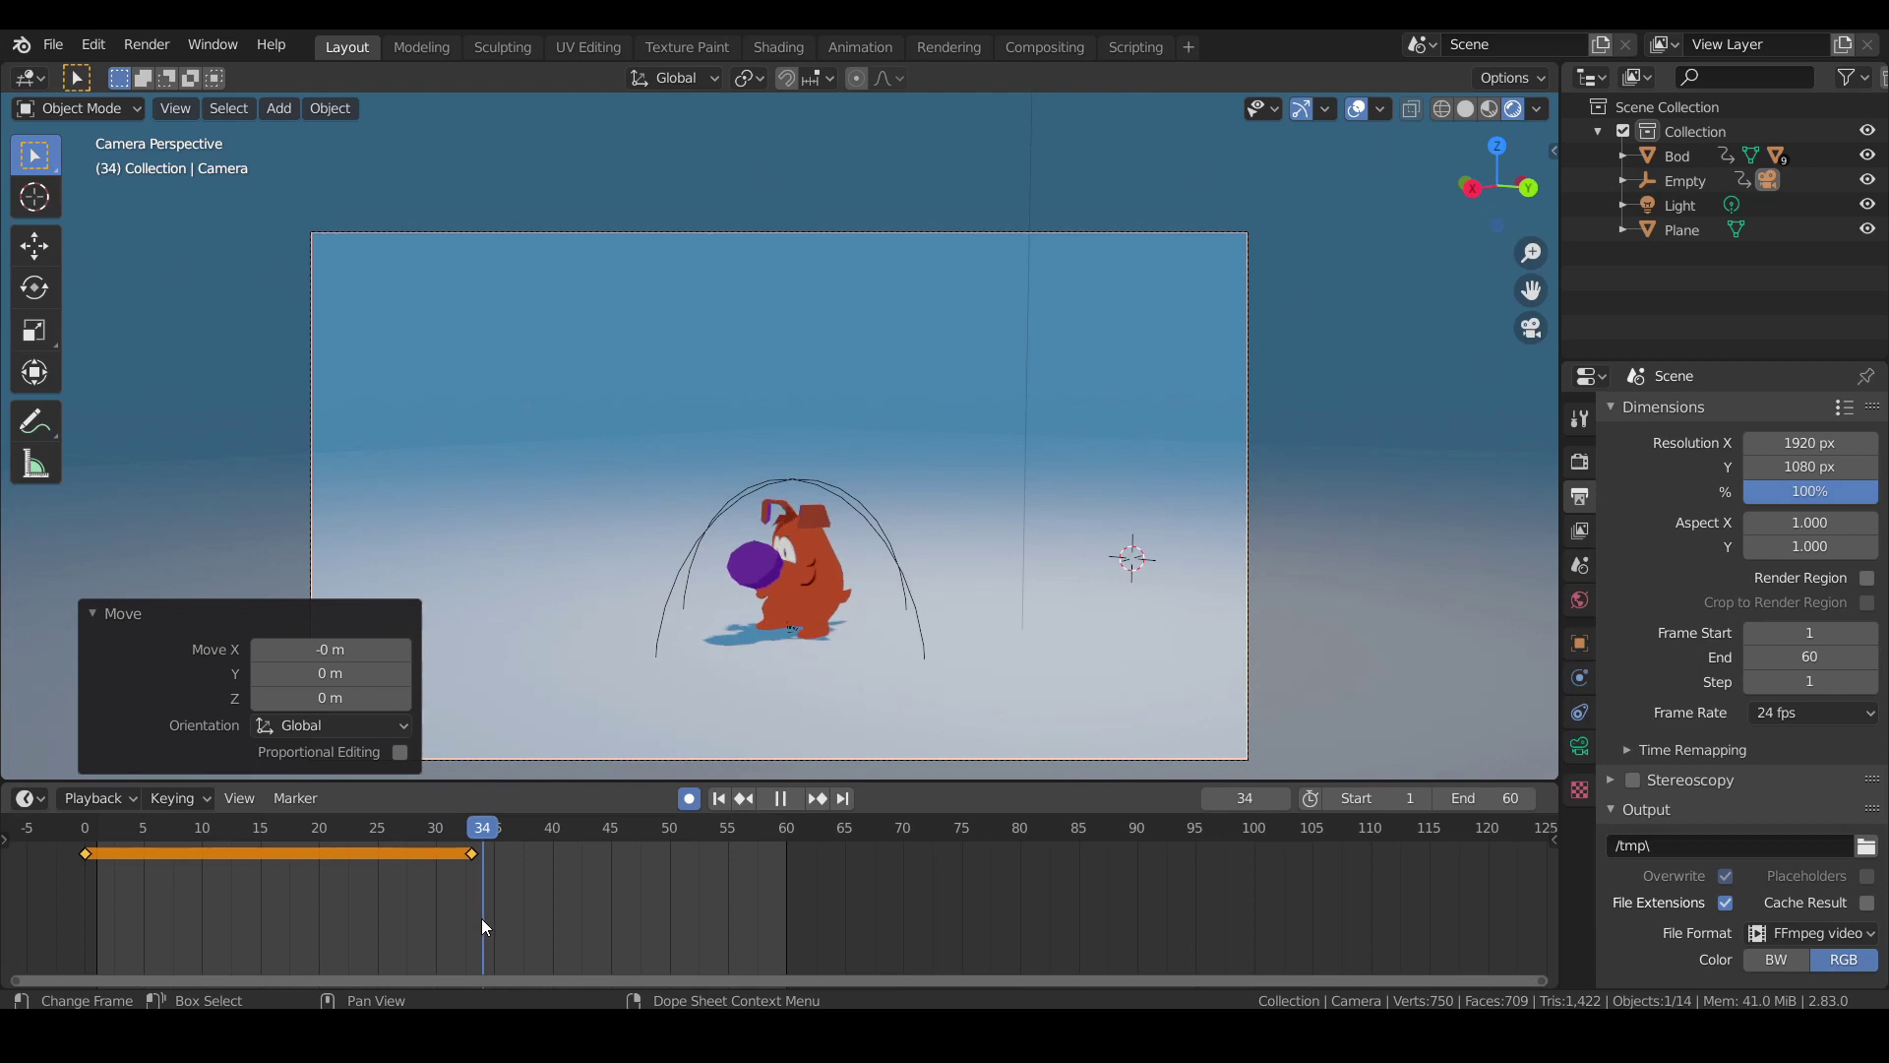
{"action": "left_click", "coordinate": [558, 916]}
{"action": "key", "text": "space"}
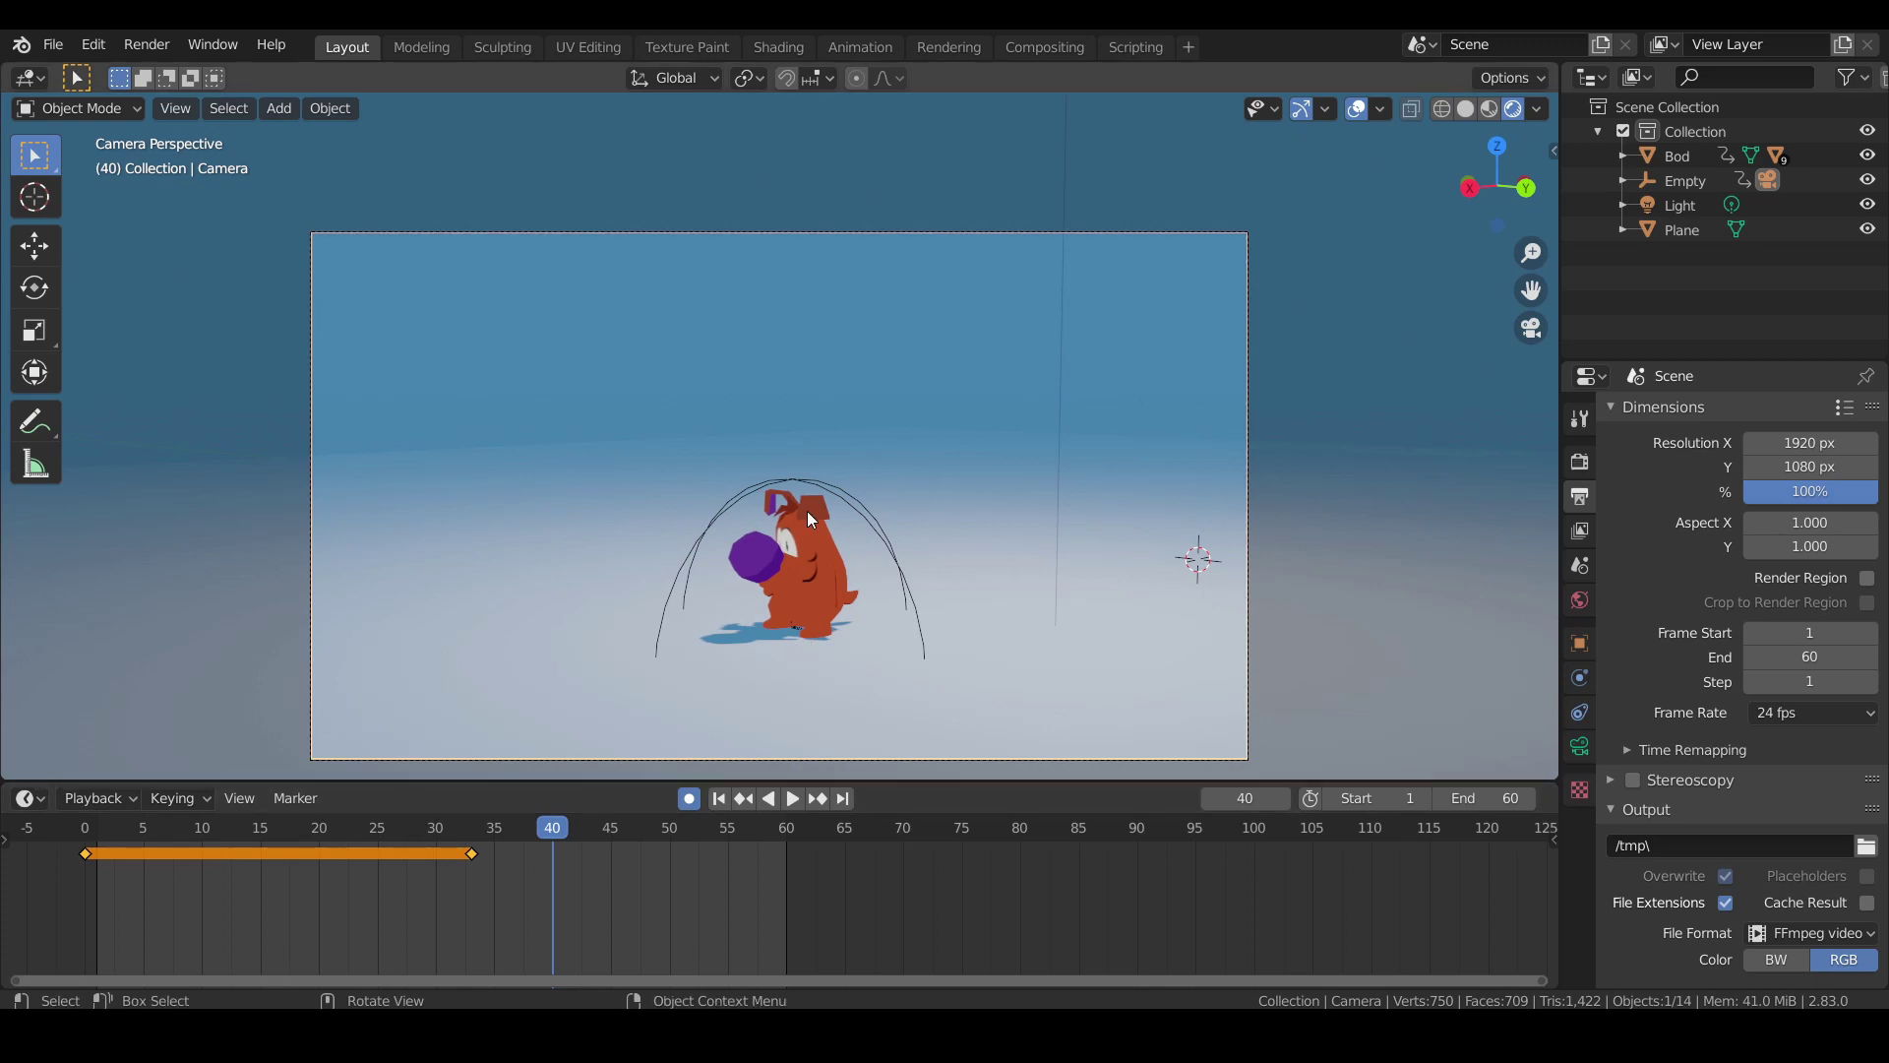
Push the camera toward the dog's face along local Z, lower it slightly, and scrub back to check.
{"action": "key", "text": "g"}
{"action": "key", "text": "z"}
{"action": "key", "text": "z"}
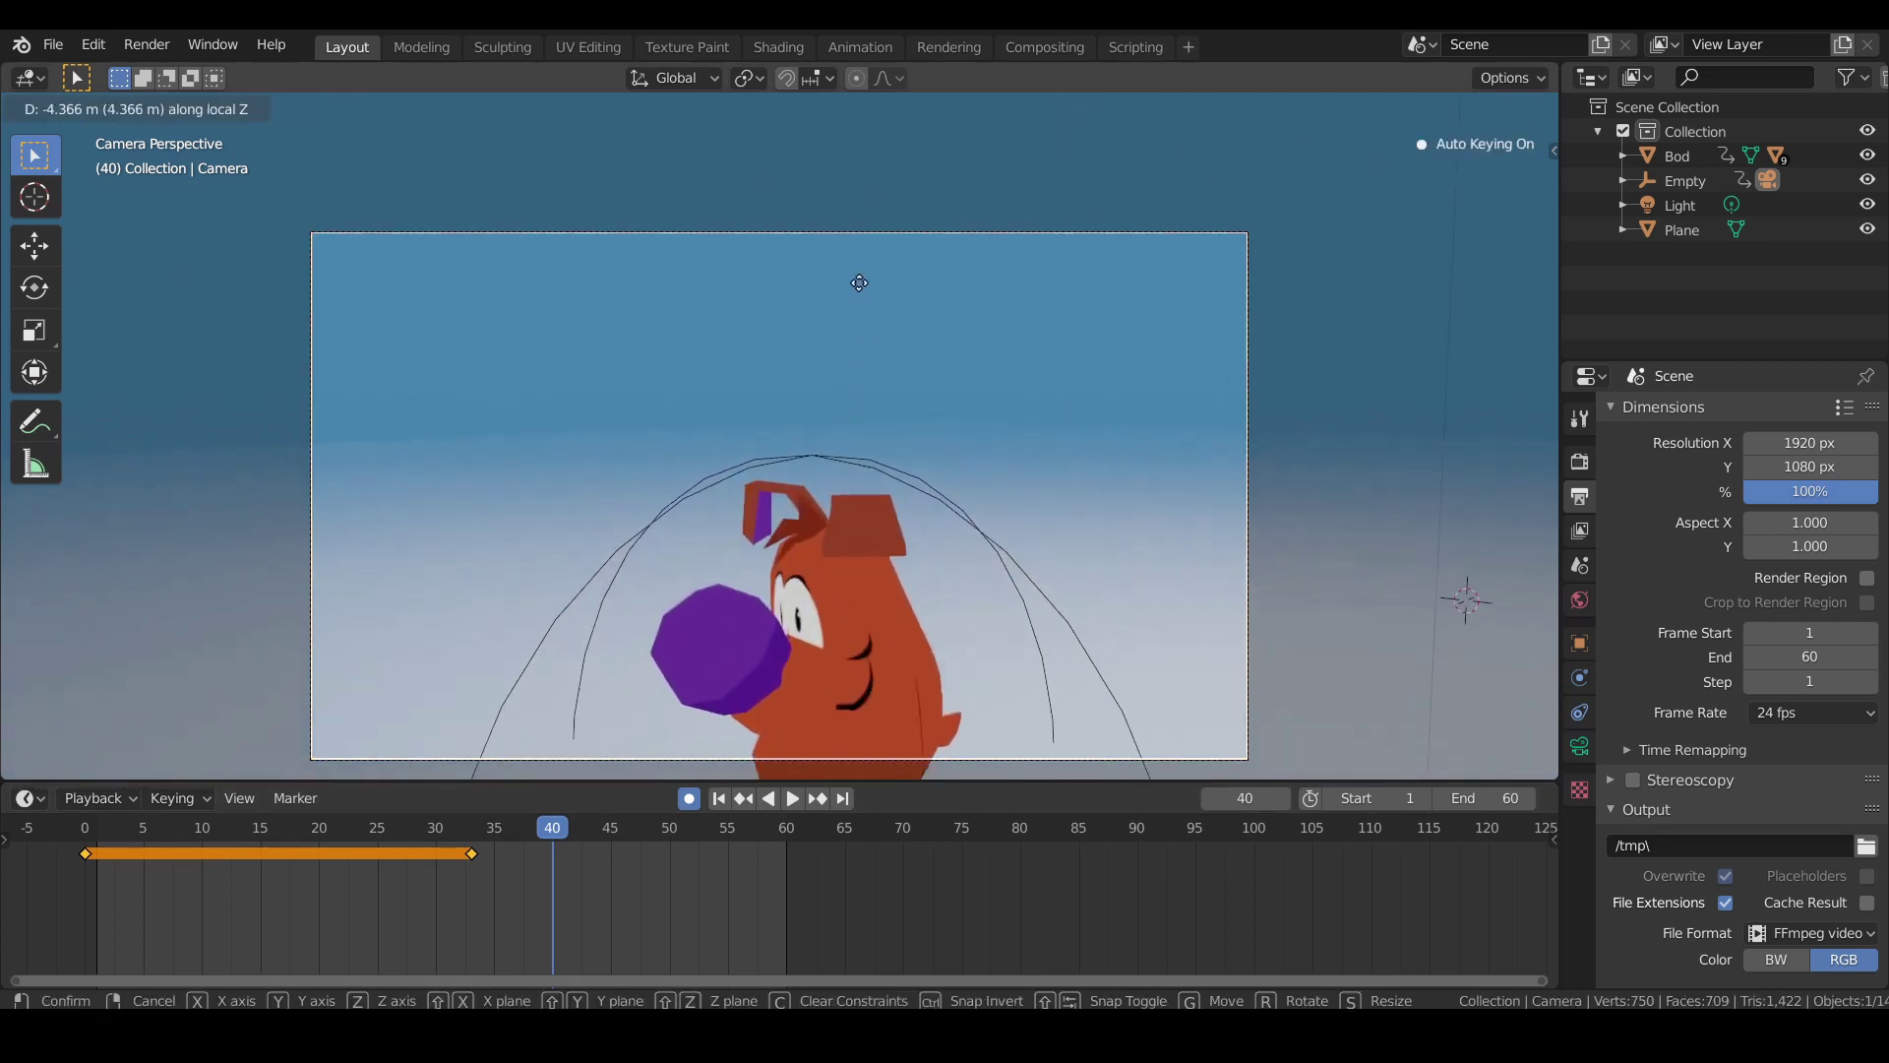
{"action": "left_click", "coordinate": [859, 252]}
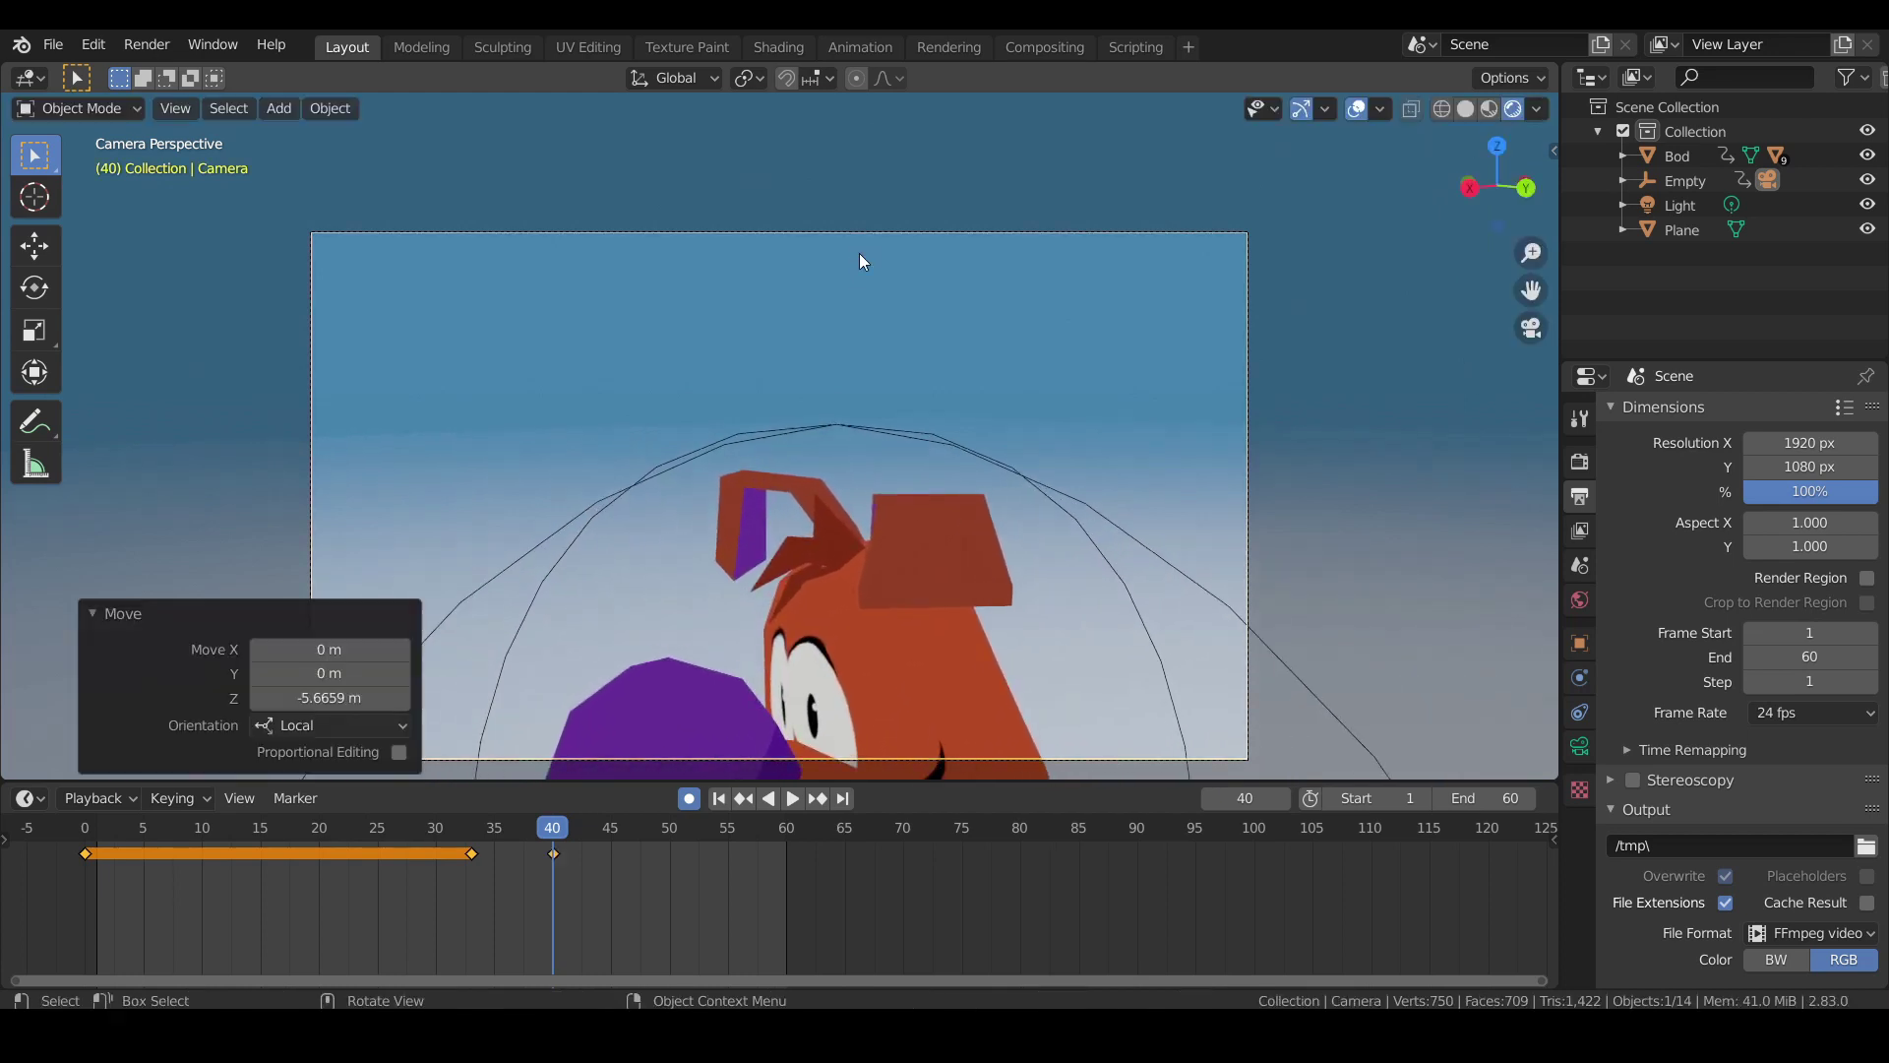
{"action": "key", "text": "g"}
{"action": "key", "text": "z"}
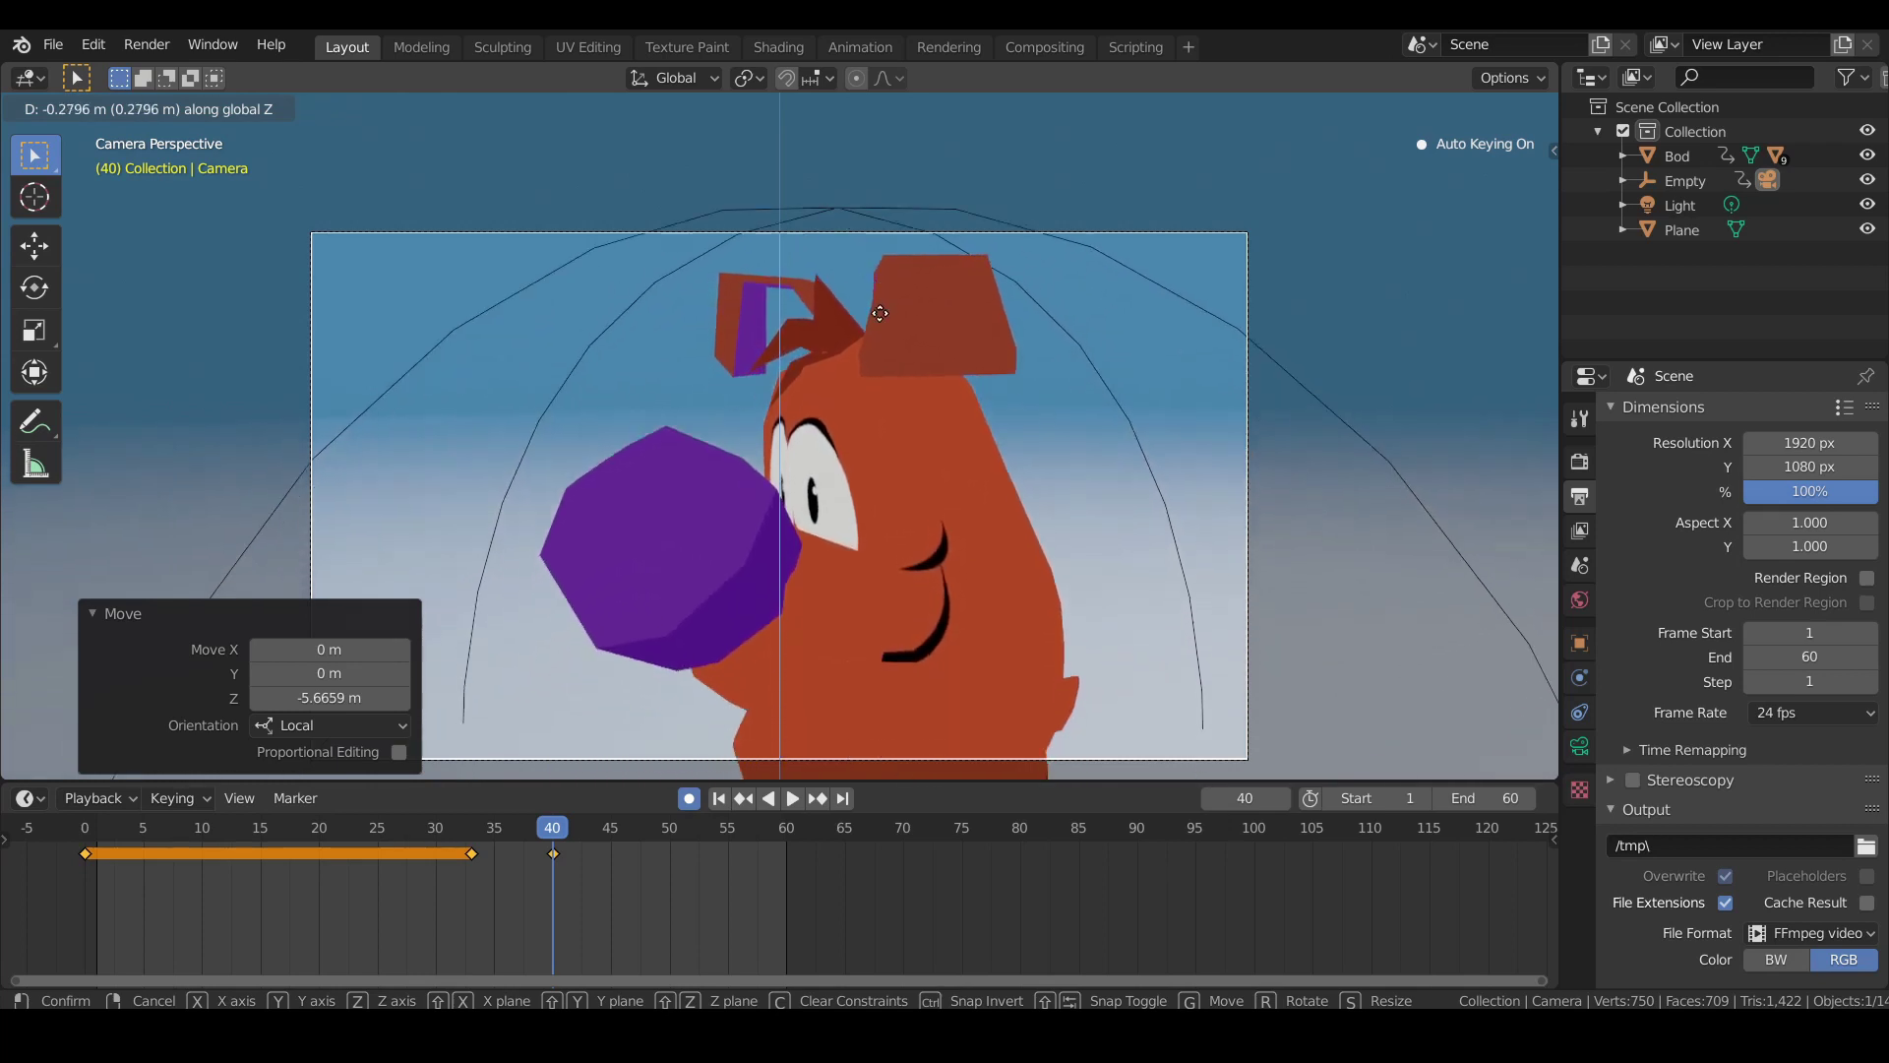
{"action": "left_click", "coordinate": [880, 311]}
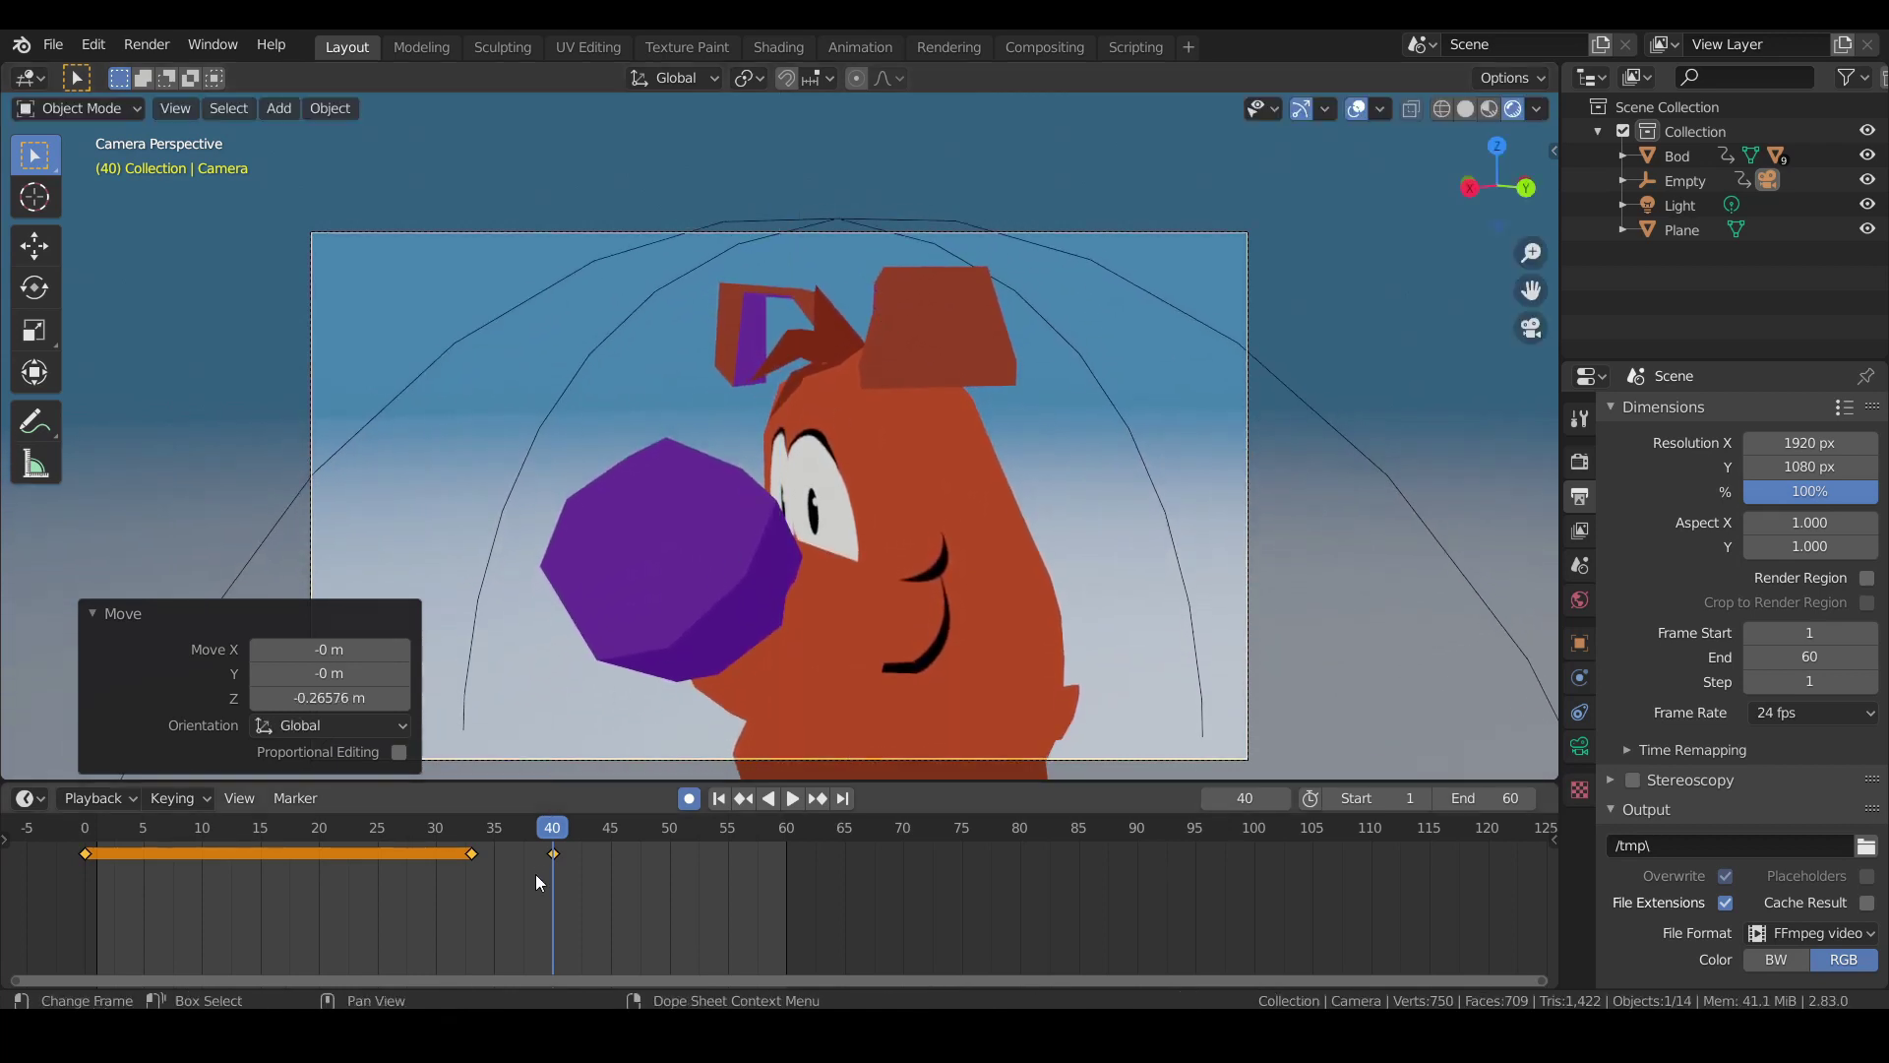
{"action": "left_click_drag", "start_coordinate": [551, 832], "coordinate": [85, 910]}
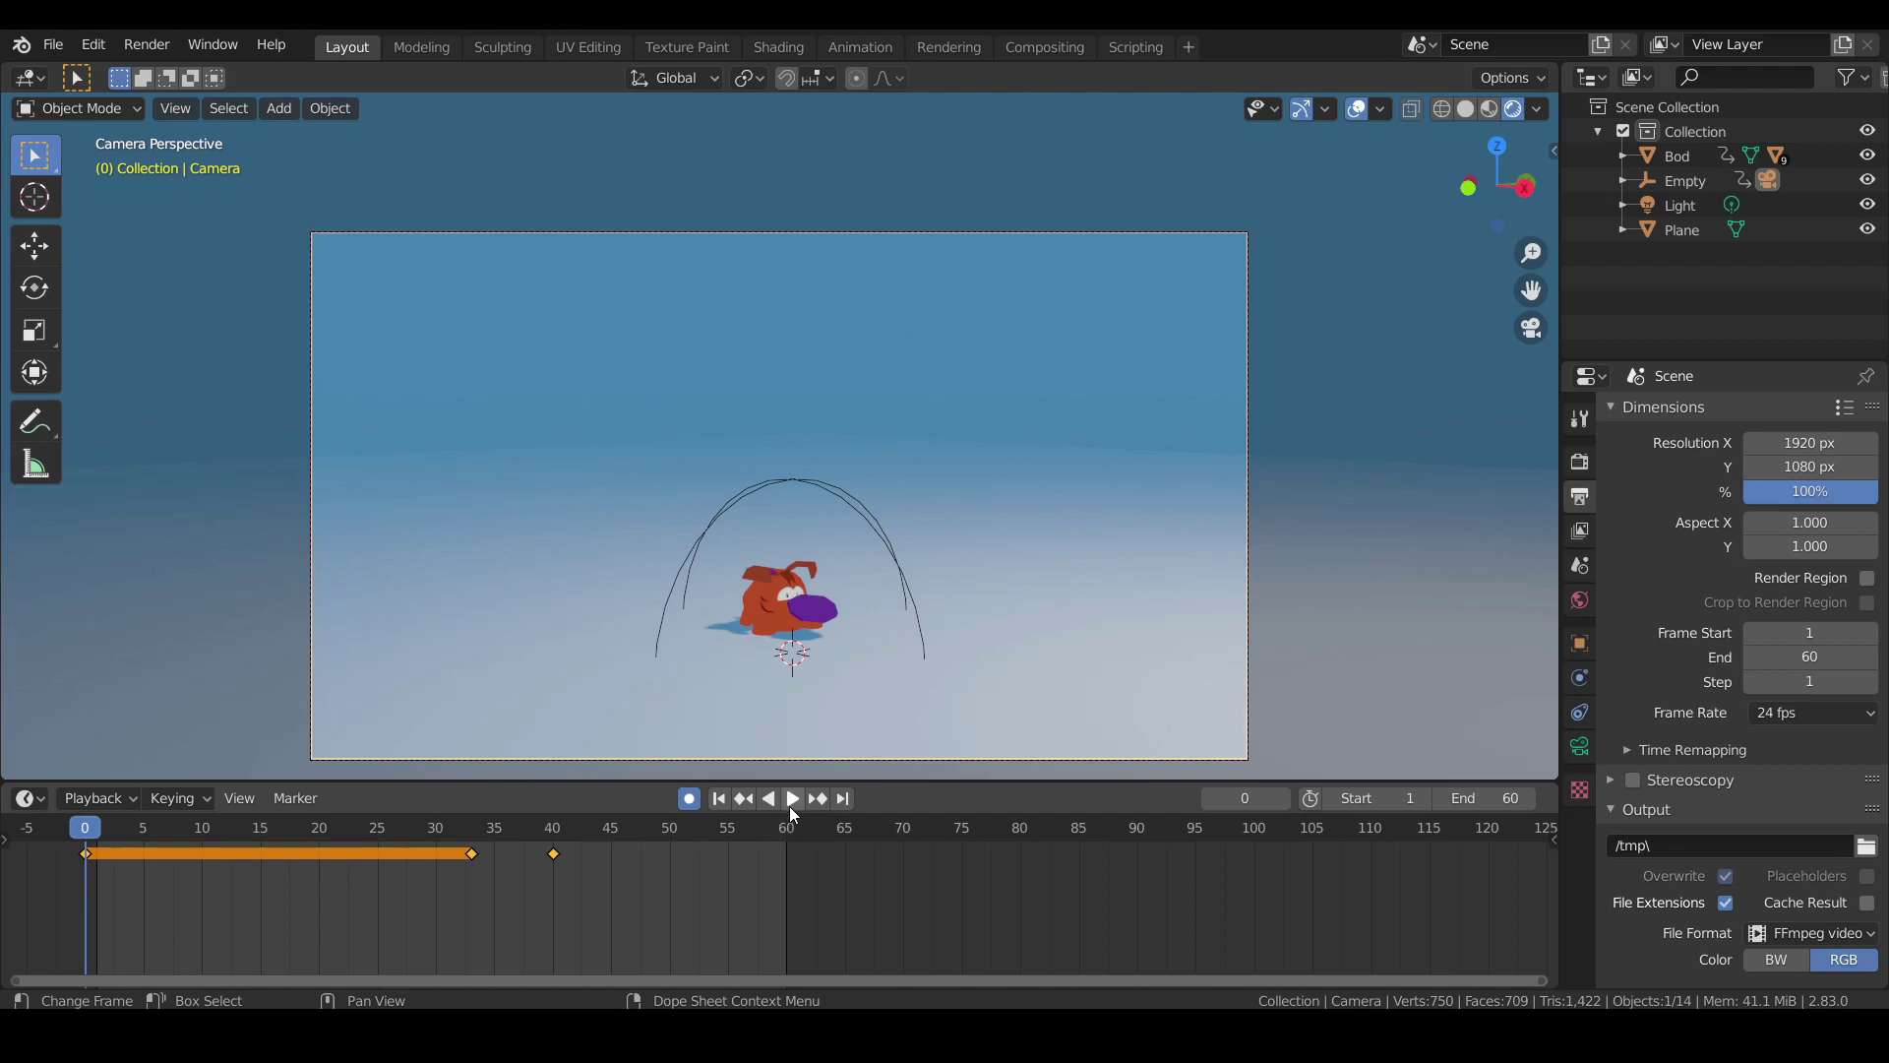
At frame 0, pull the camera back along its local Z axis.
{"action": "left_click", "coordinate": [793, 799]}
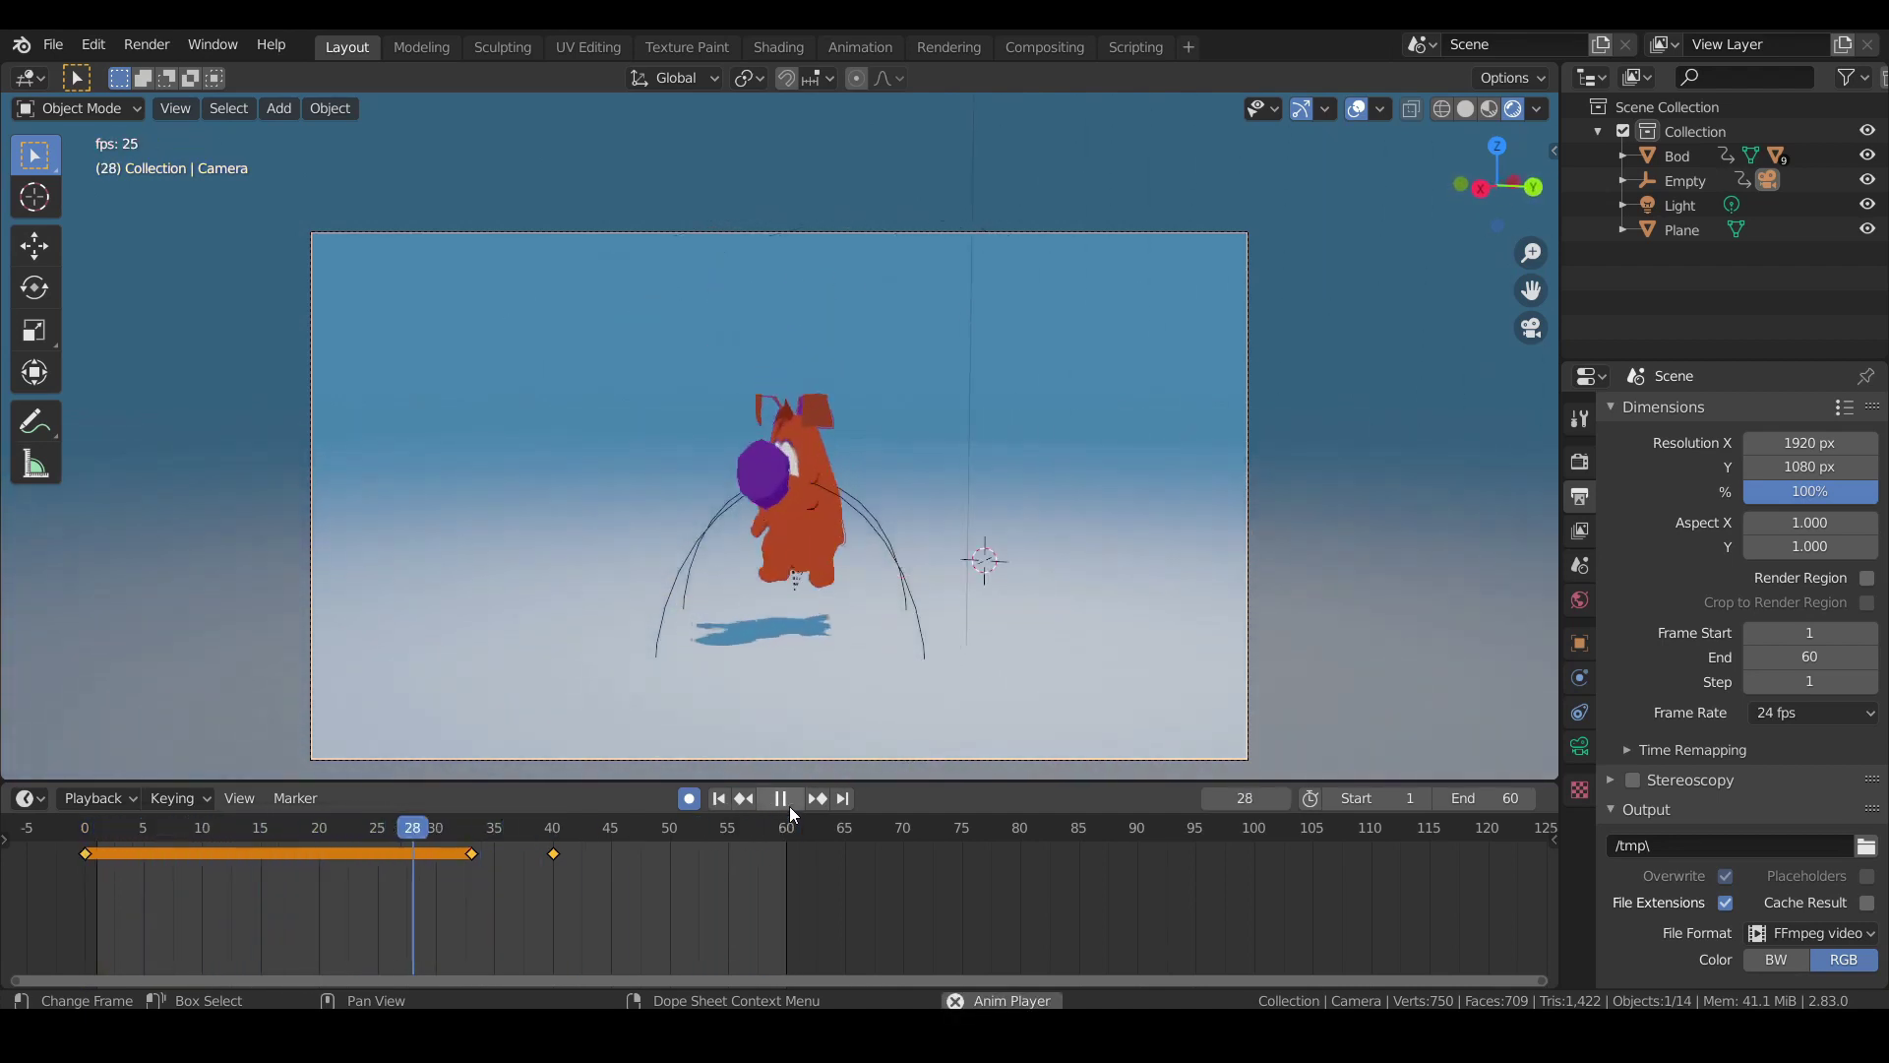
{"action": "left_click", "coordinate": [782, 799]}
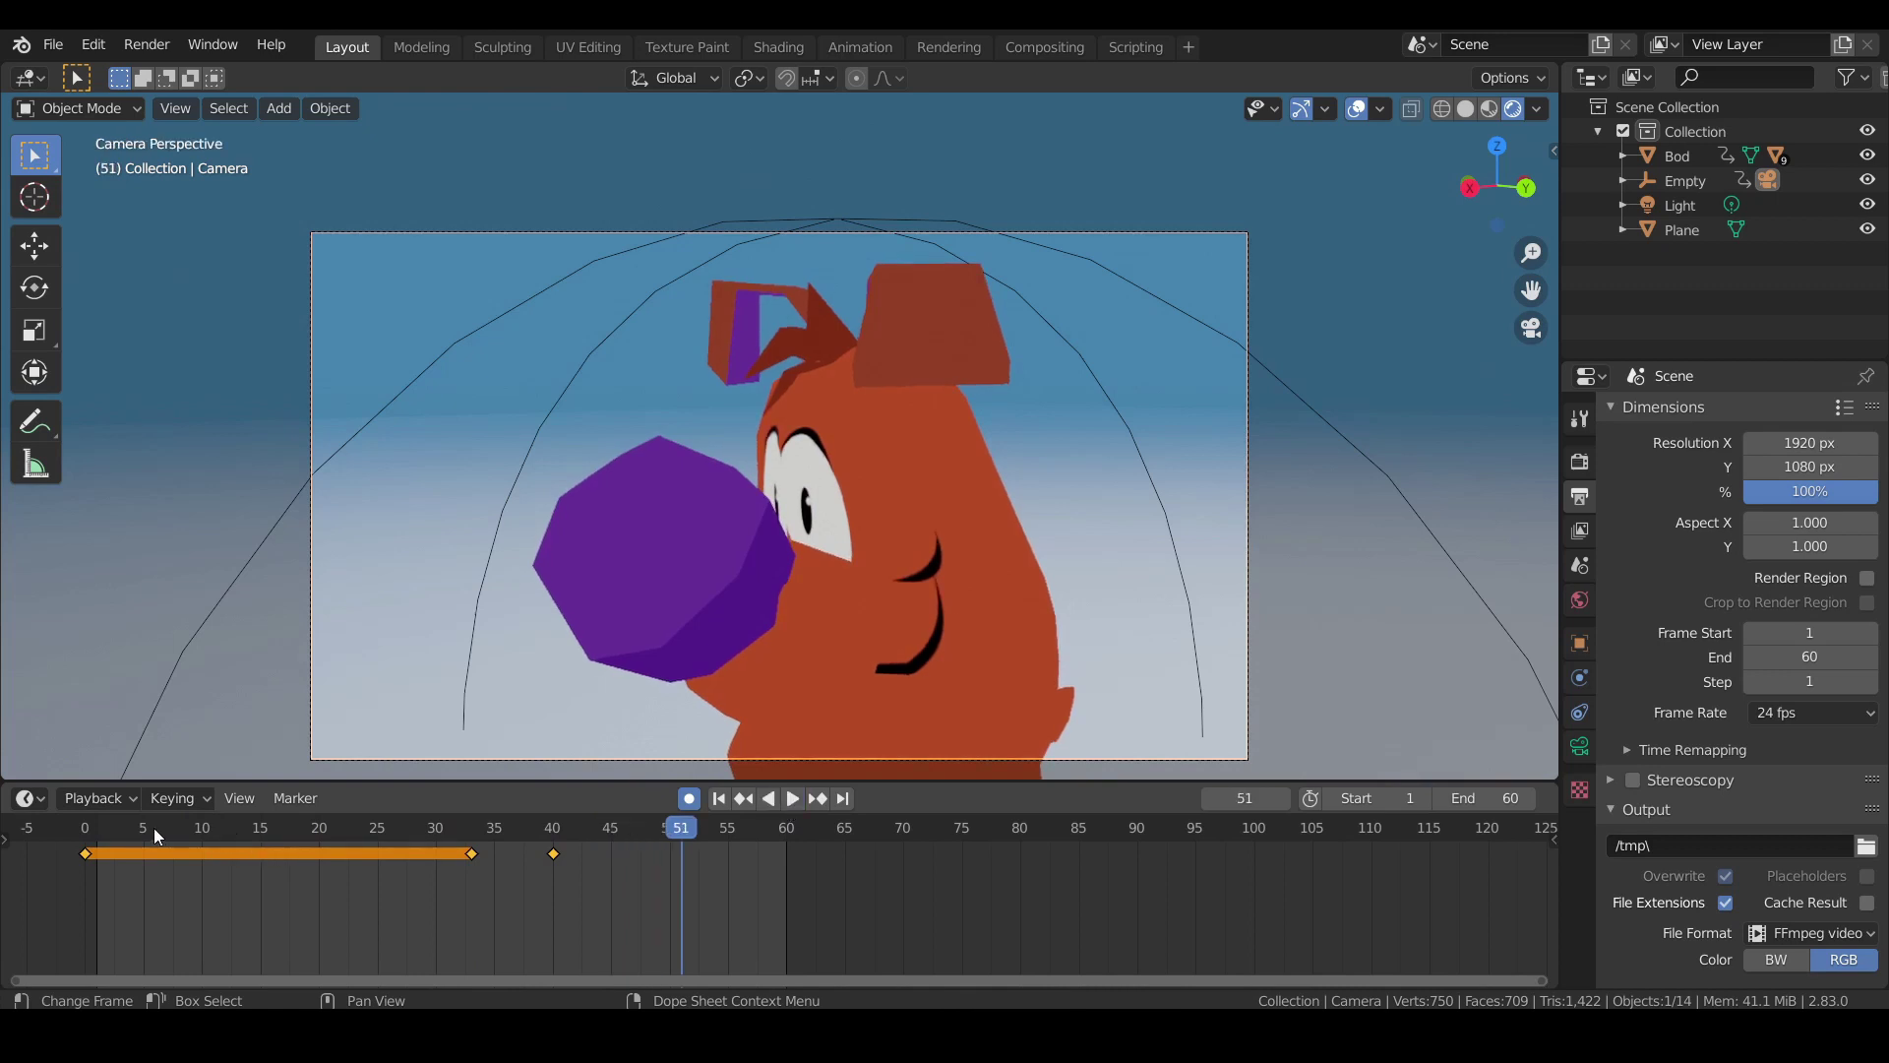
{"action": "left_click_drag", "start_coordinate": [139, 836], "coordinate": [85, 837]}
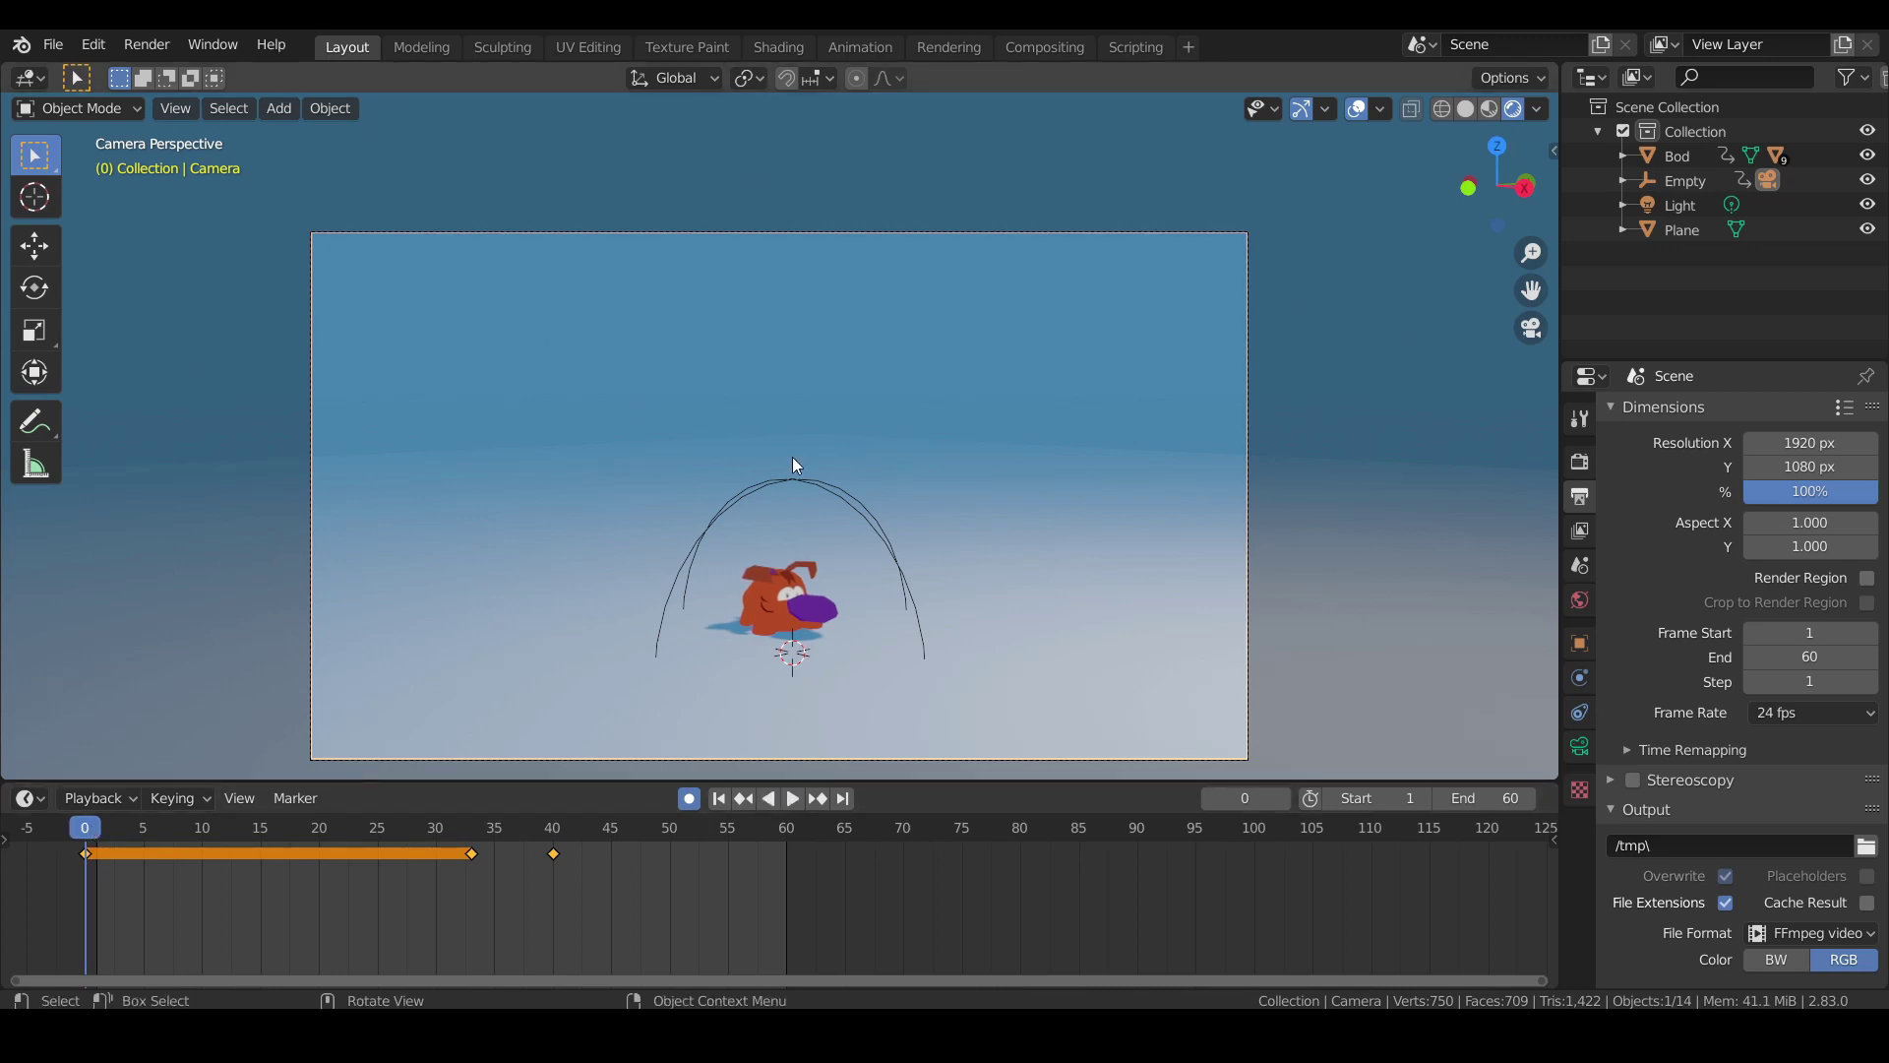
{"action": "key", "text": "g"}
{"action": "key", "text": "z"}
{"action": "key", "text": "z"}
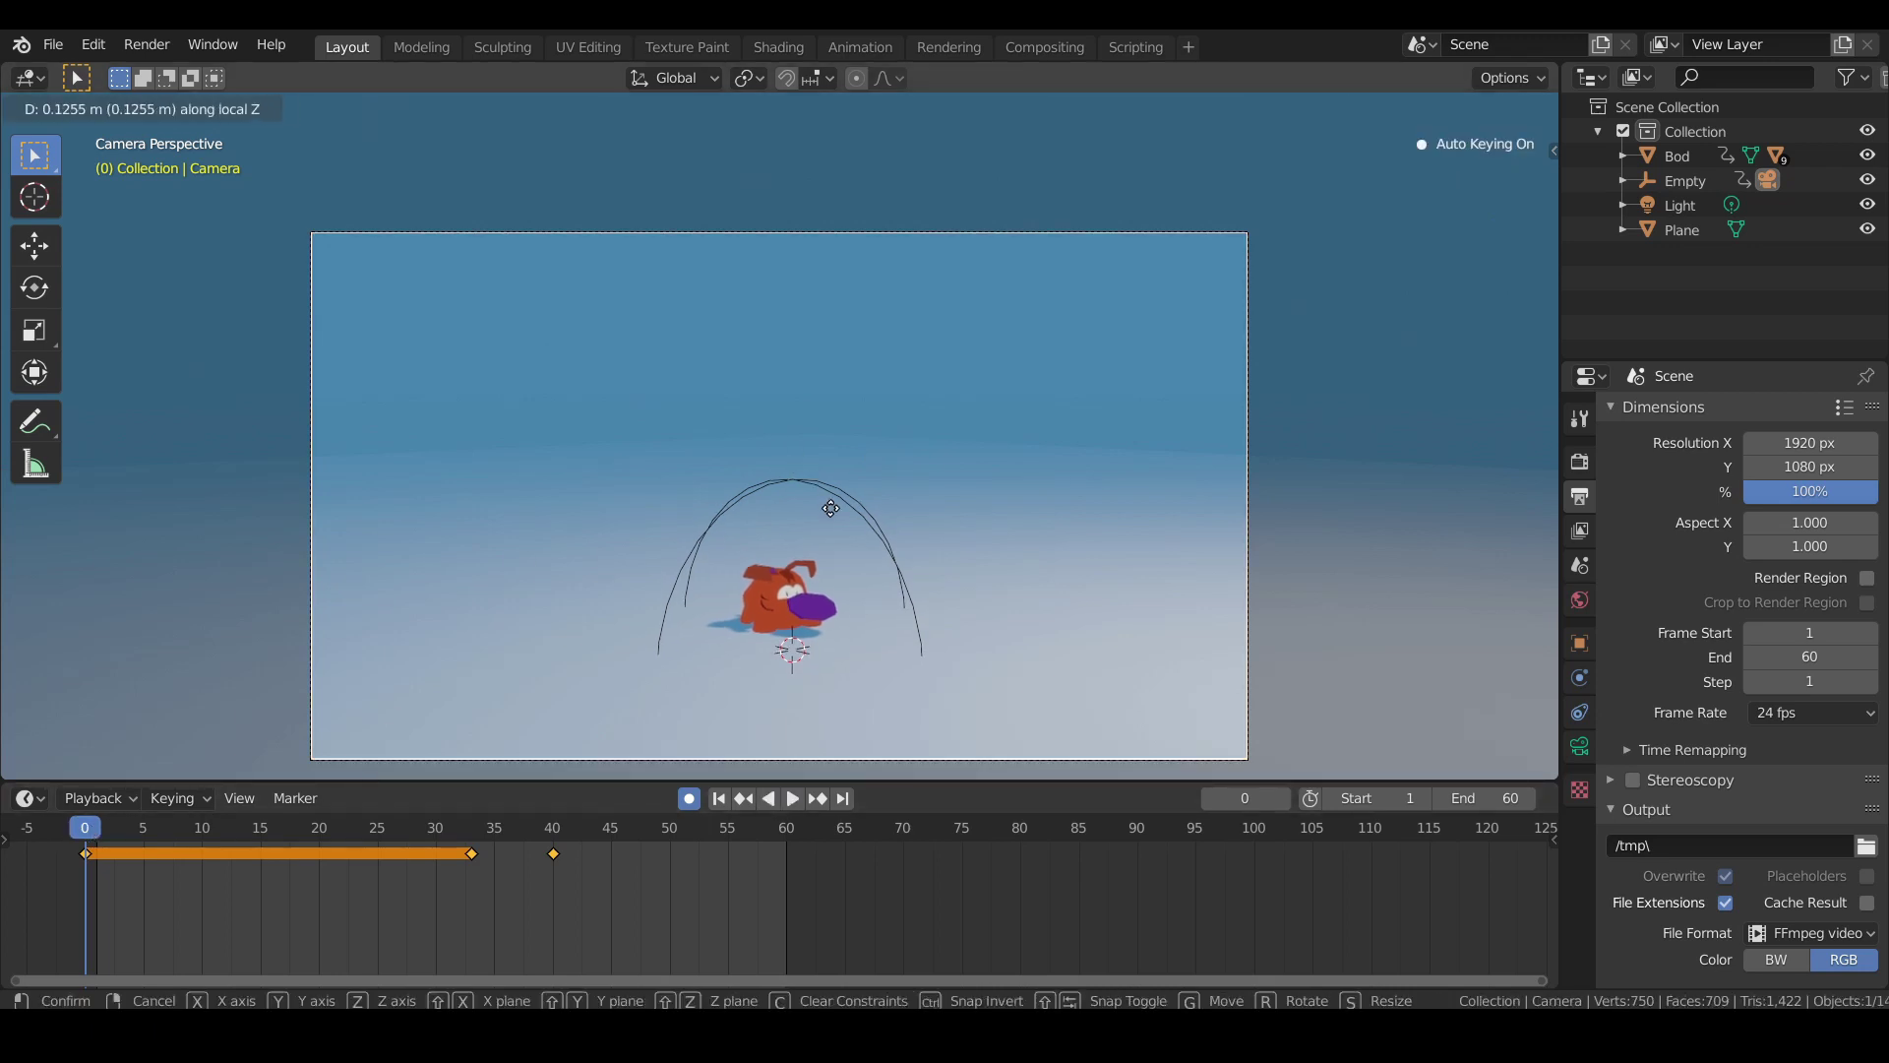
{"action": "left_click", "coordinate": [209, 862]}
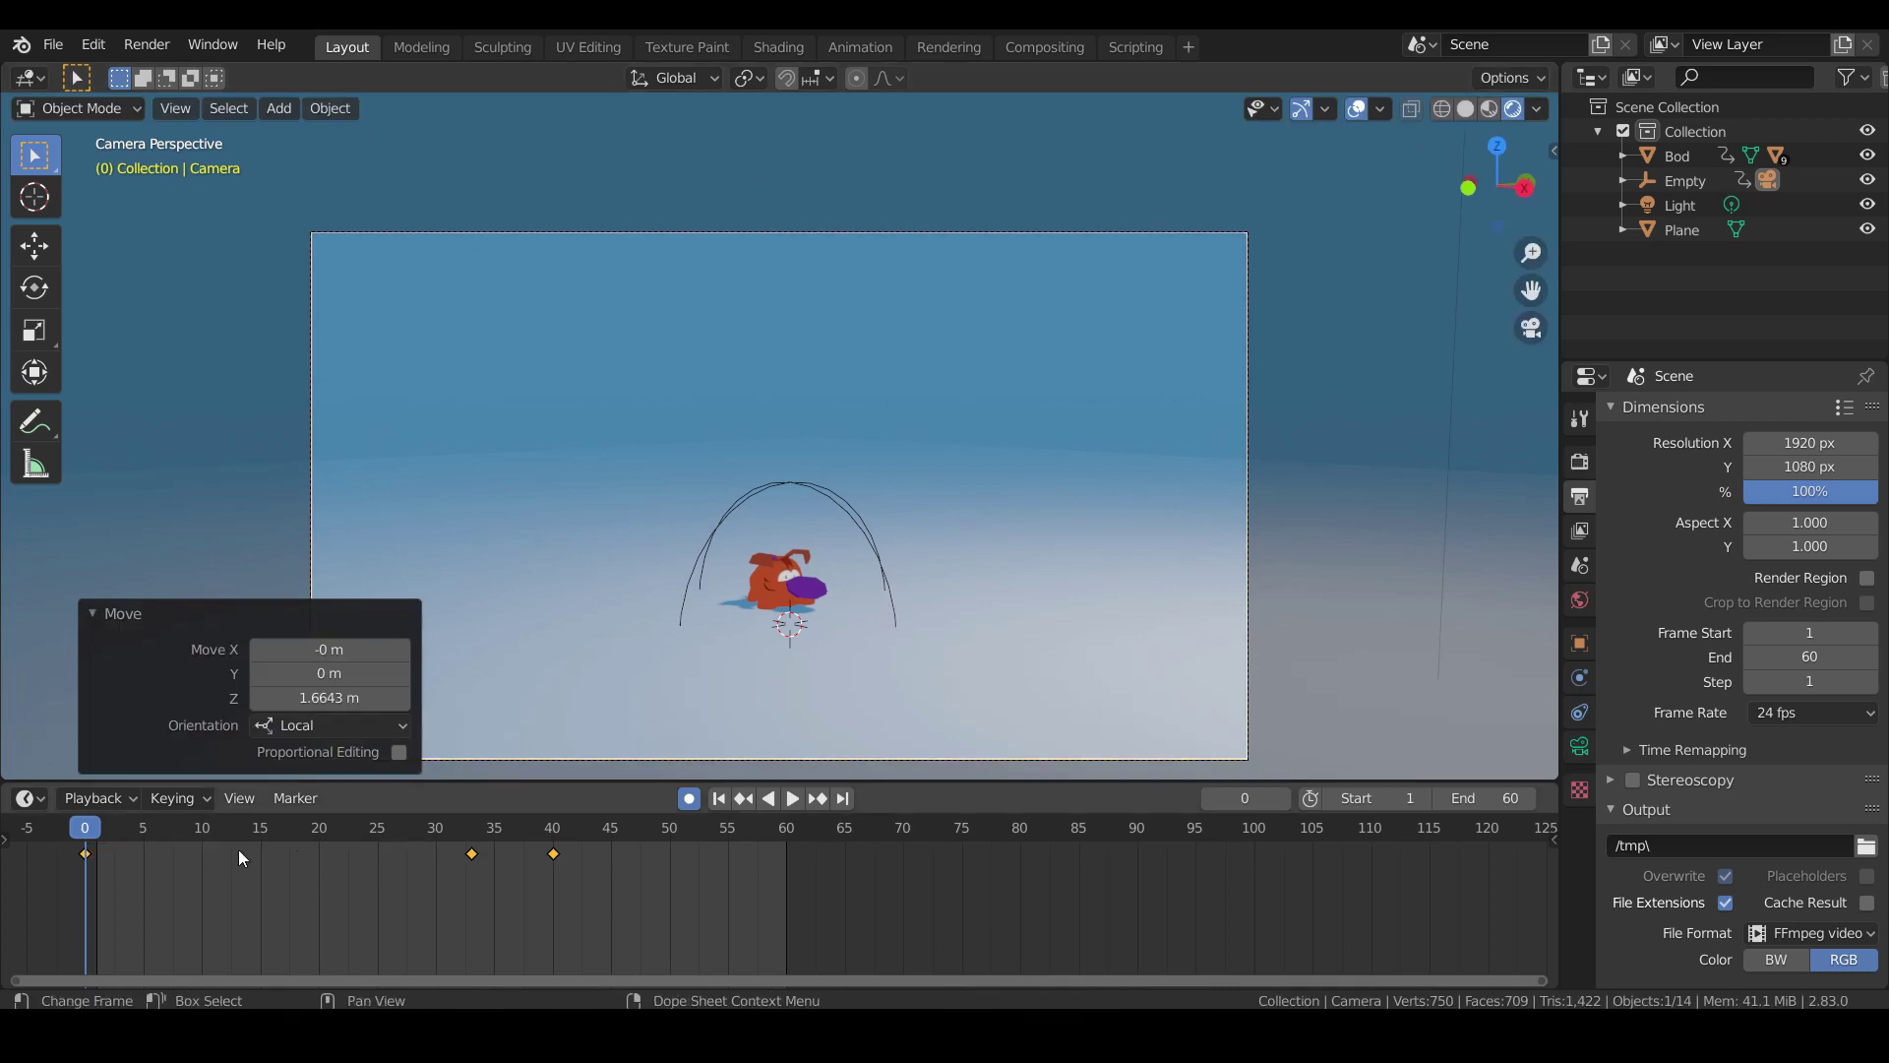
Preview the push-in up to the close-up near frame 44.
{"action": "left_click_drag", "start_coordinate": [88, 838], "coordinate": [85, 911]}
{"action": "left_click", "coordinate": [795, 799]}
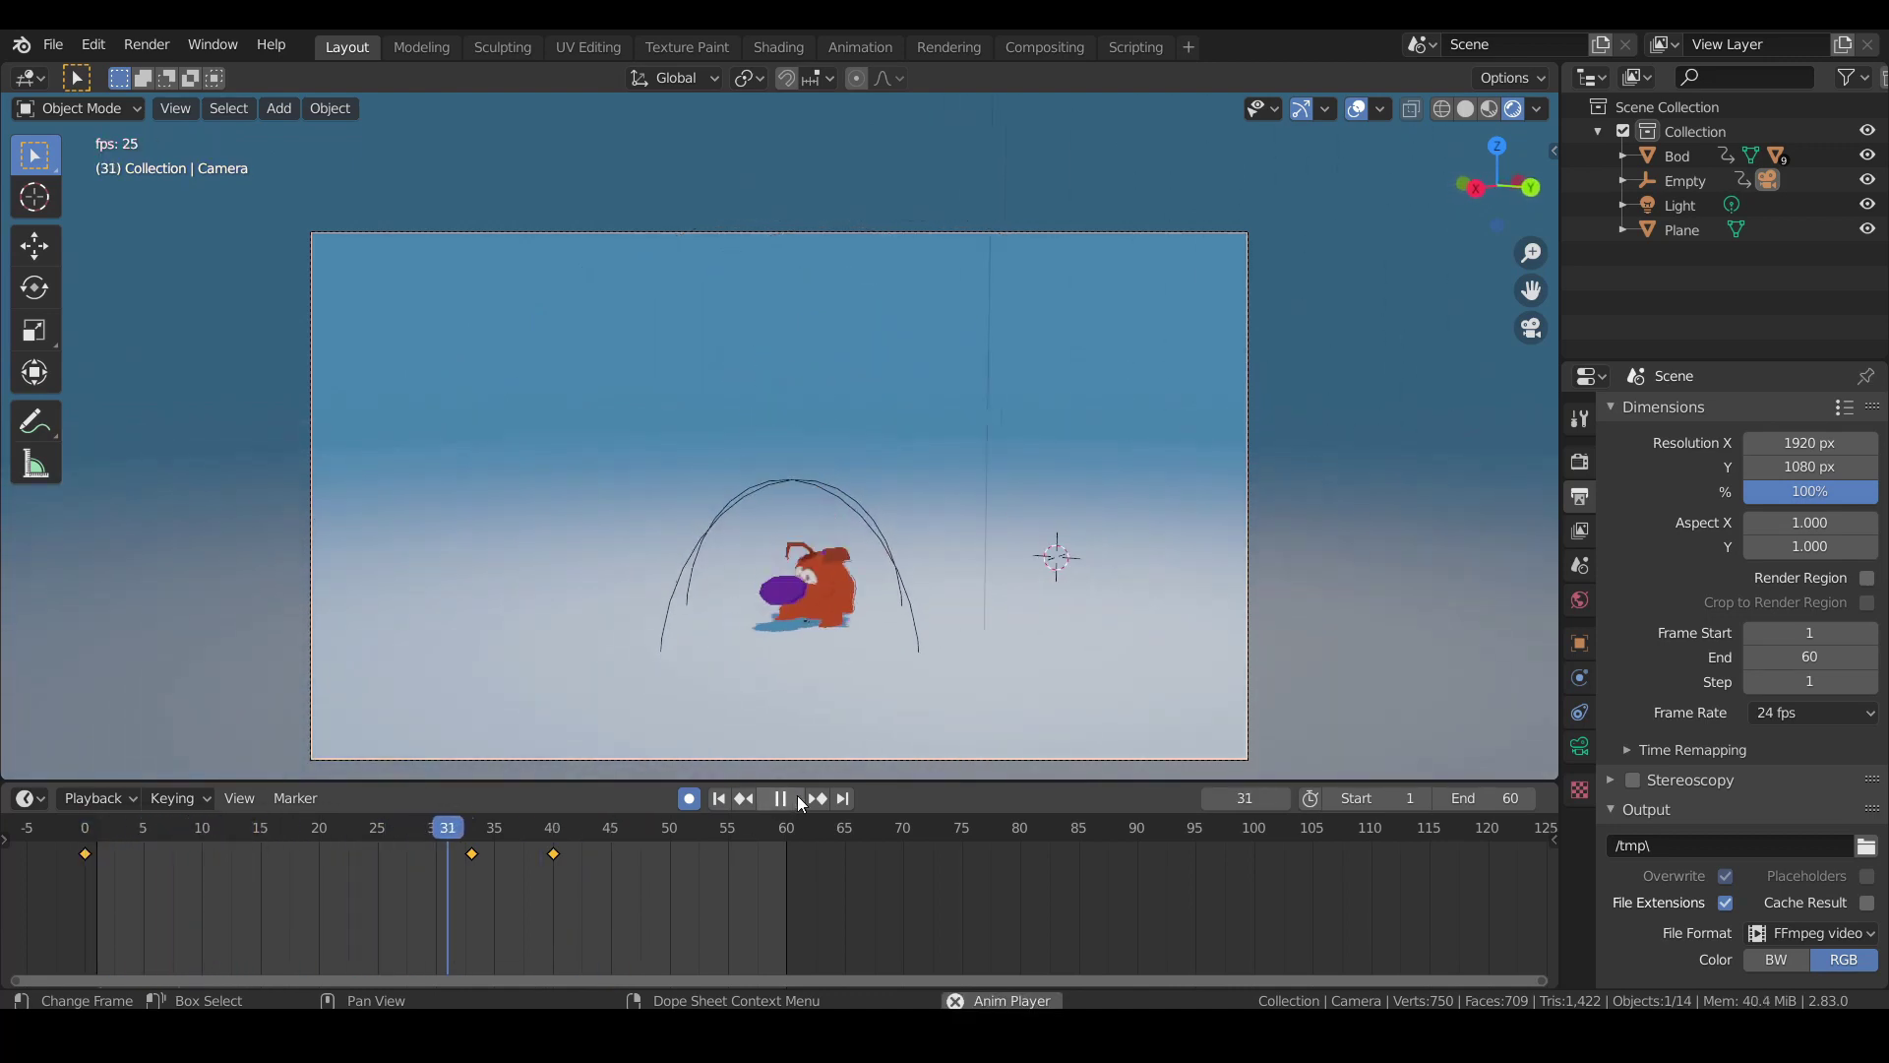
{"action": "left_click", "coordinate": [797, 799]}
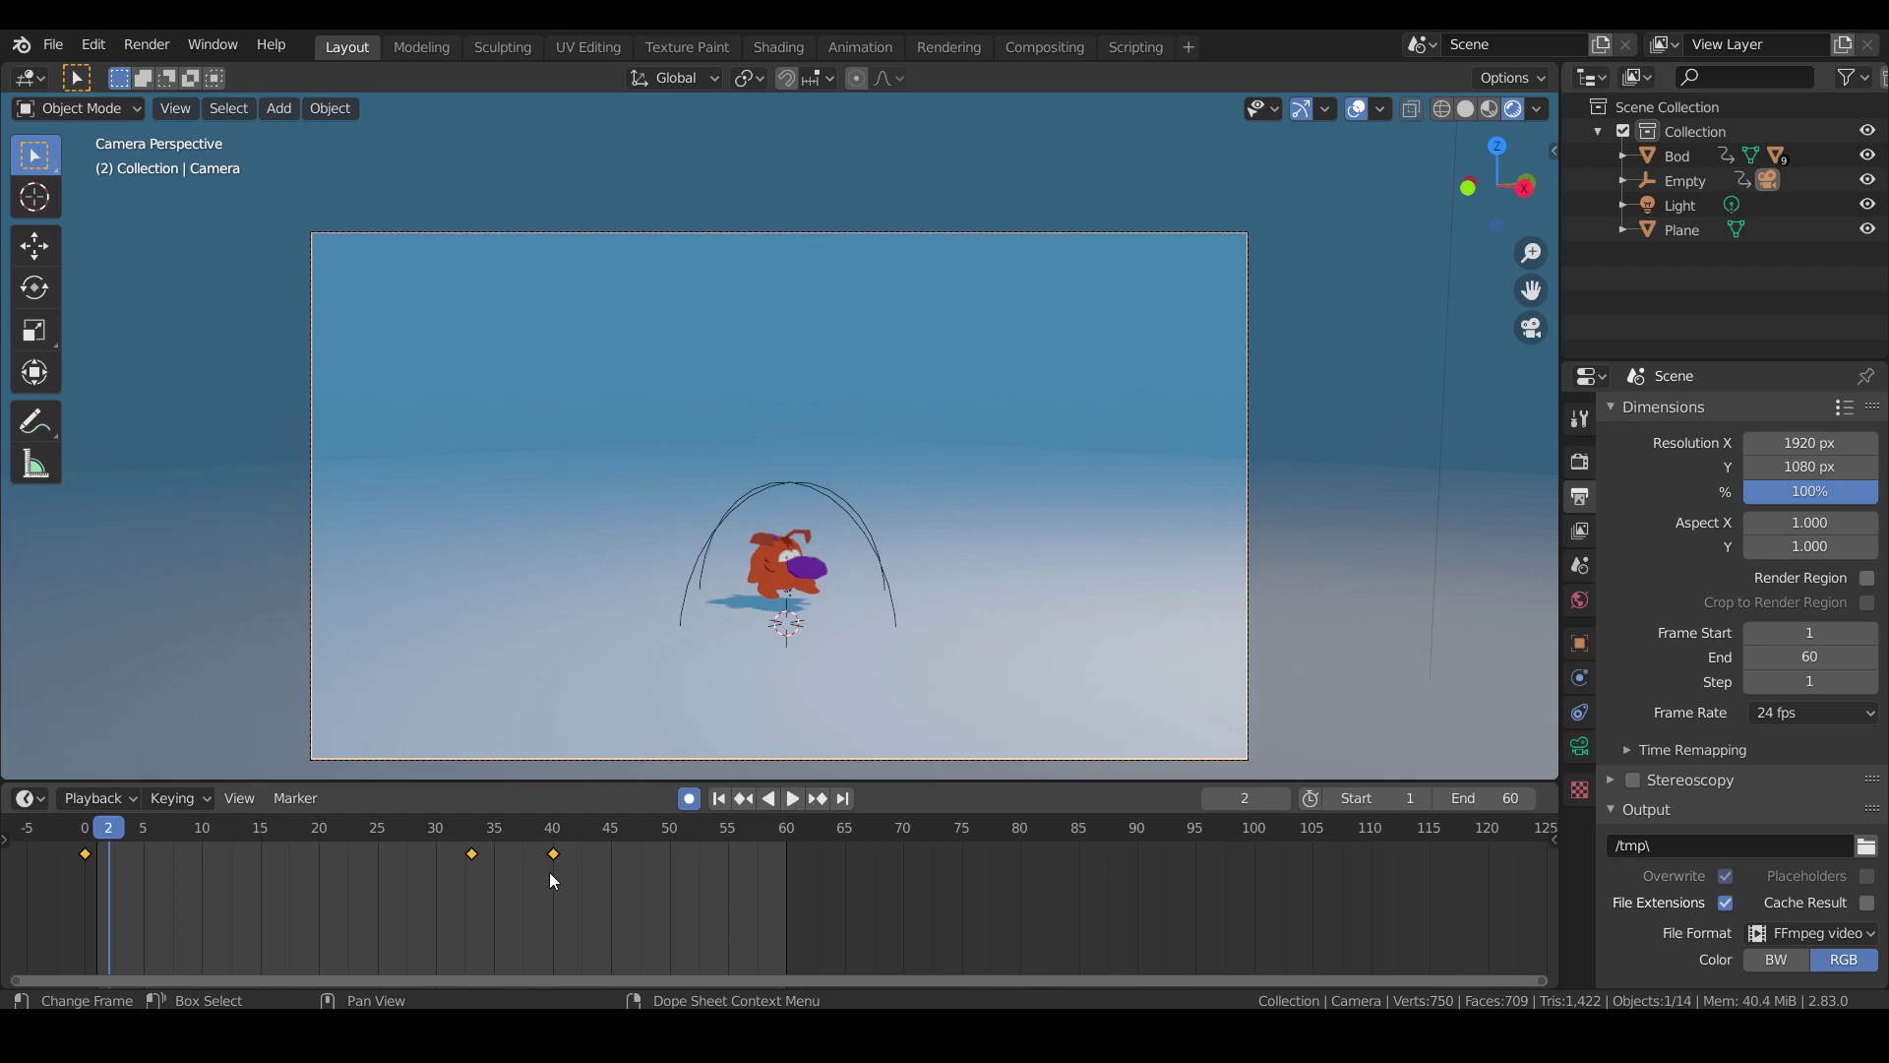
{"action": "left_click_drag", "start_coordinate": [535, 836], "coordinate": [600, 837]}
Select the dog's body and set the animation start frame to 44.
{"action": "left_click", "coordinate": [858, 528]}
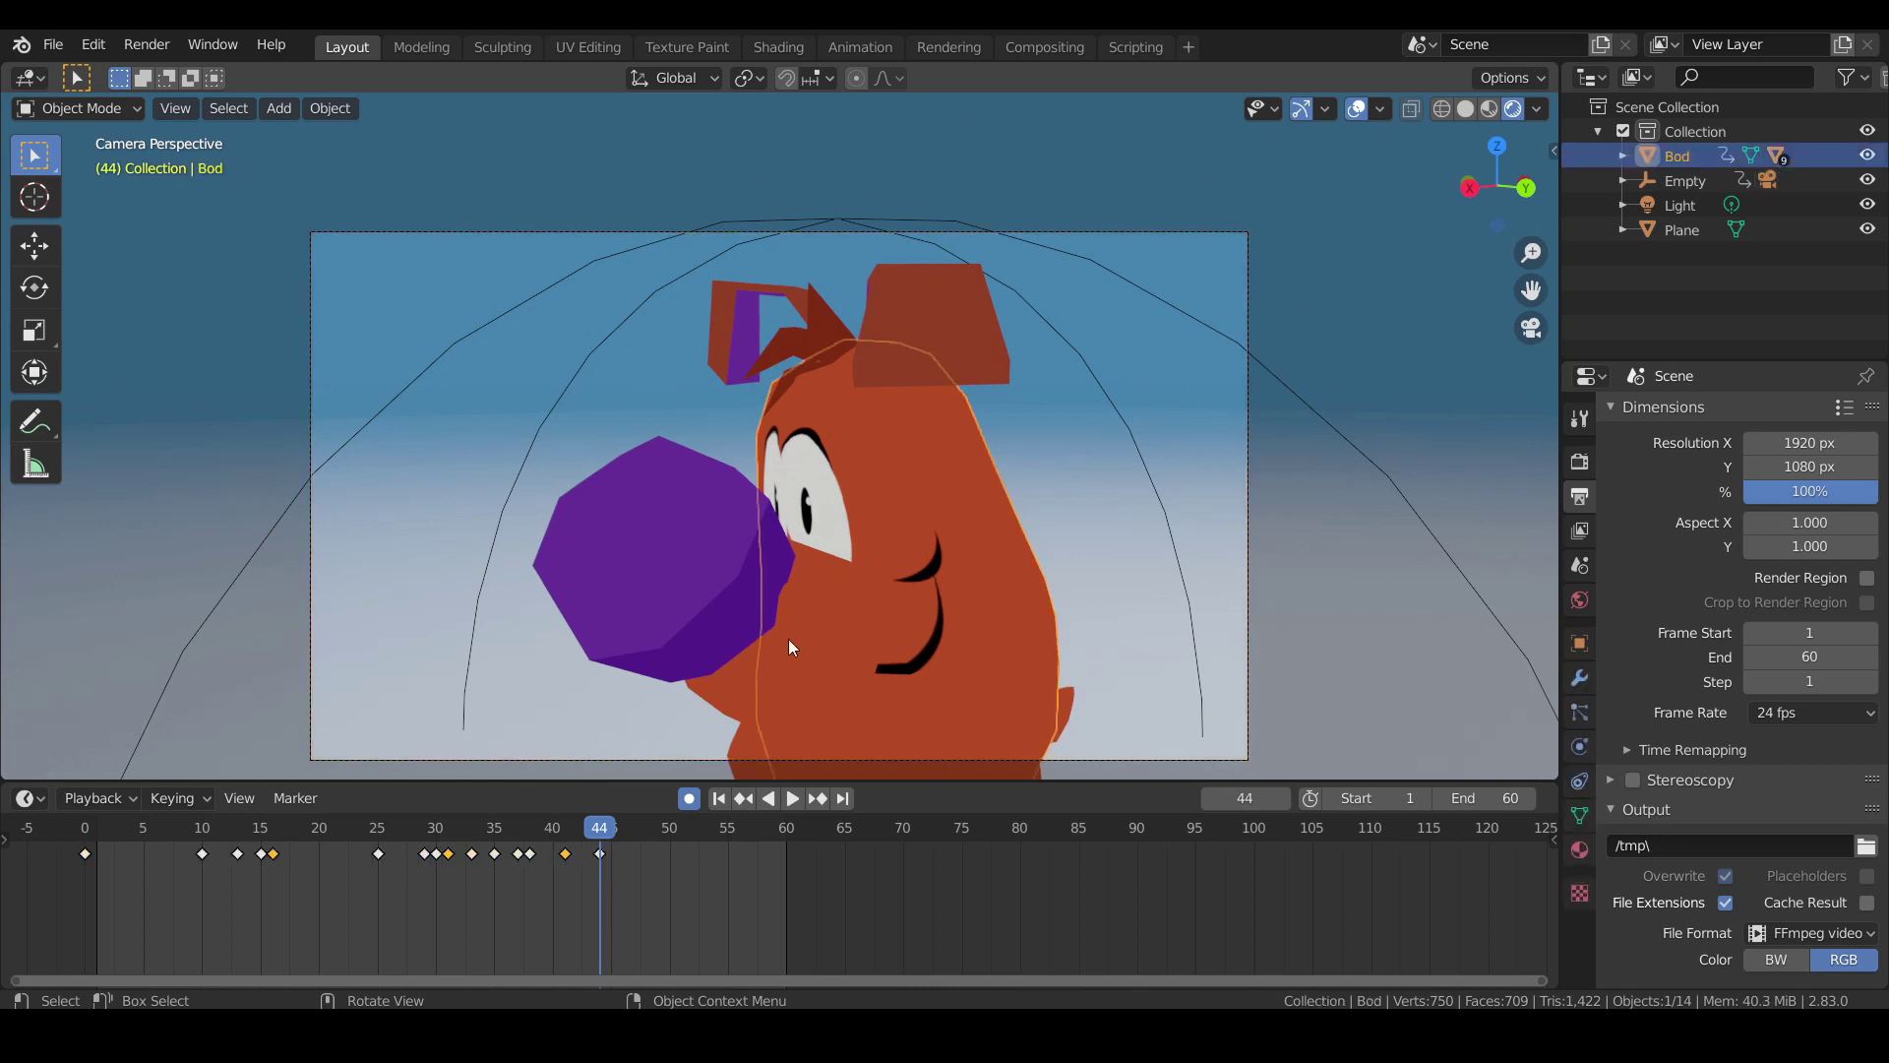
{"action": "left_click", "coordinate": [859, 517]}
{"action": "left_click", "coordinate": [835, 492]}
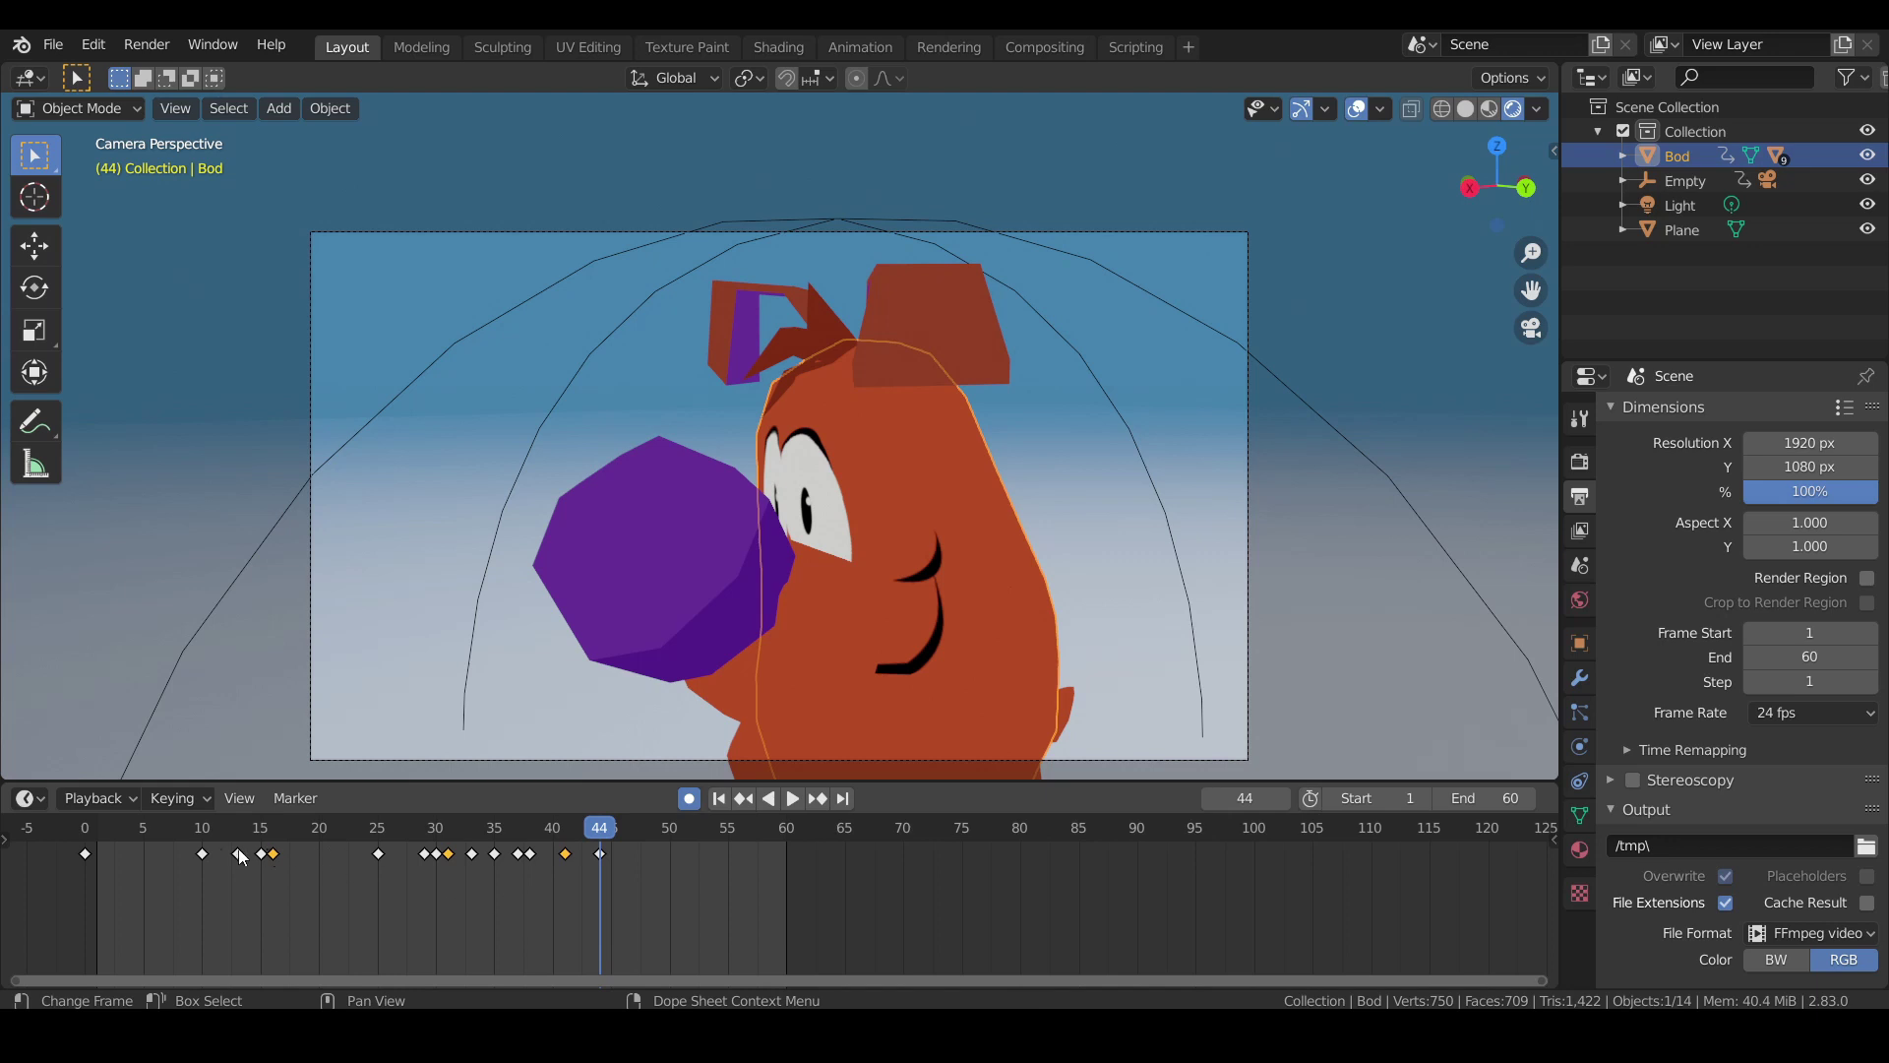
{"action": "left_click", "coordinate": [1399, 793]}
{"action": "key", "text": "Return"}
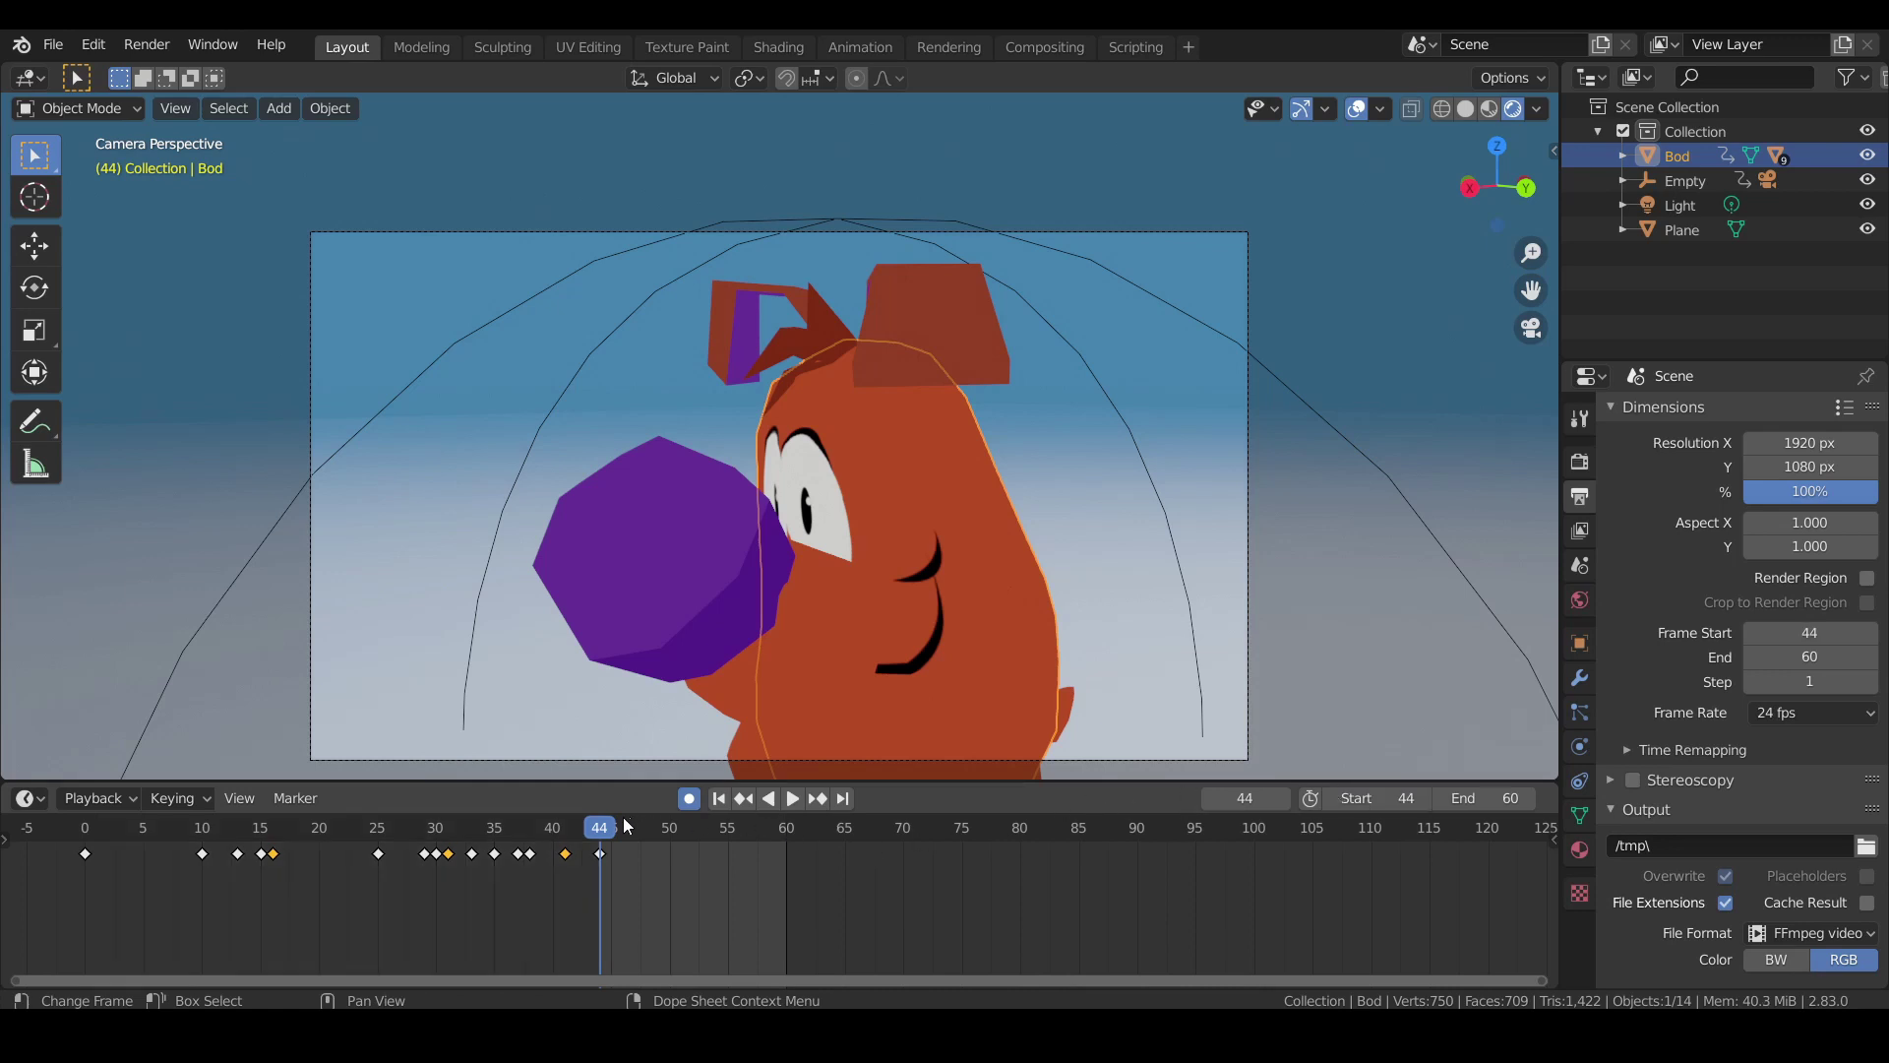
Play the shortened animation from around frame 40.
{"action": "left_click_drag", "start_coordinate": [623, 827], "coordinate": [580, 807]}
{"action": "key", "text": "space"}
{"action": "key", "text": "space"}
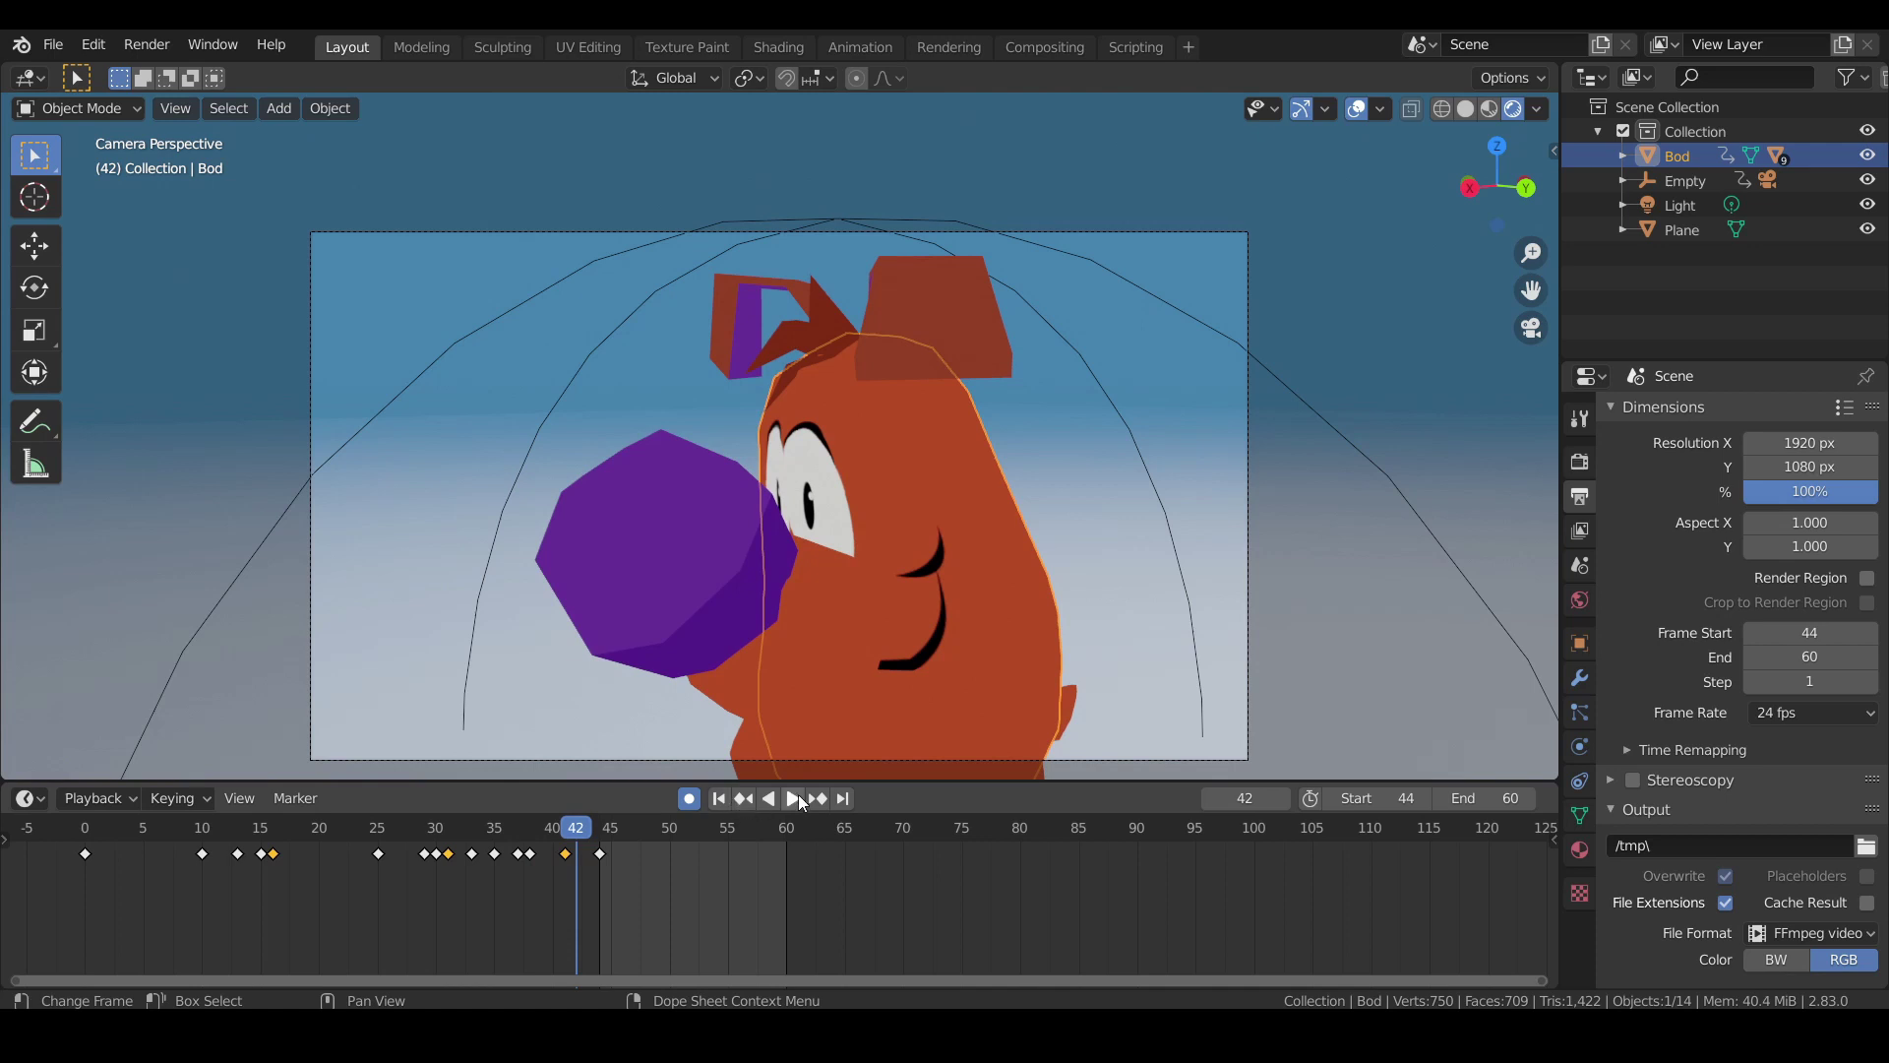
{"action": "left_click", "coordinate": [800, 796]}
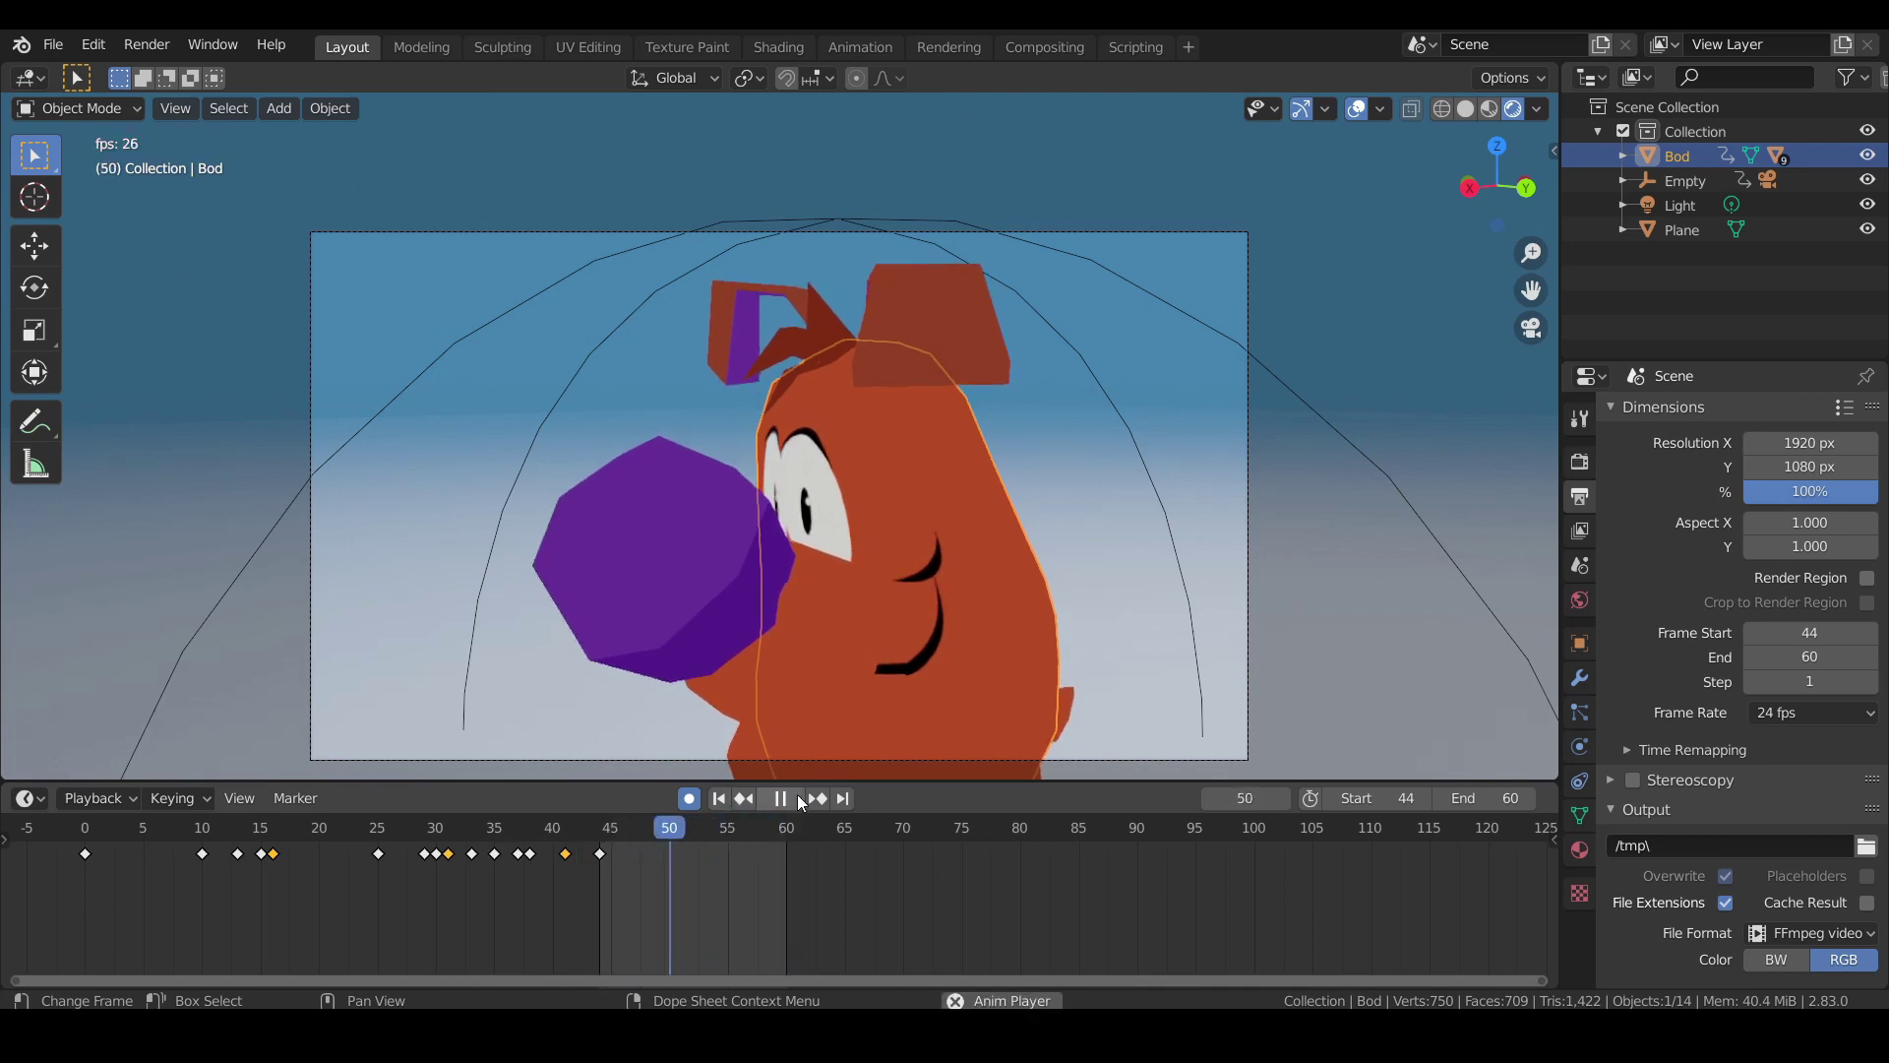
{"action": "left_click", "coordinate": [799, 798]}
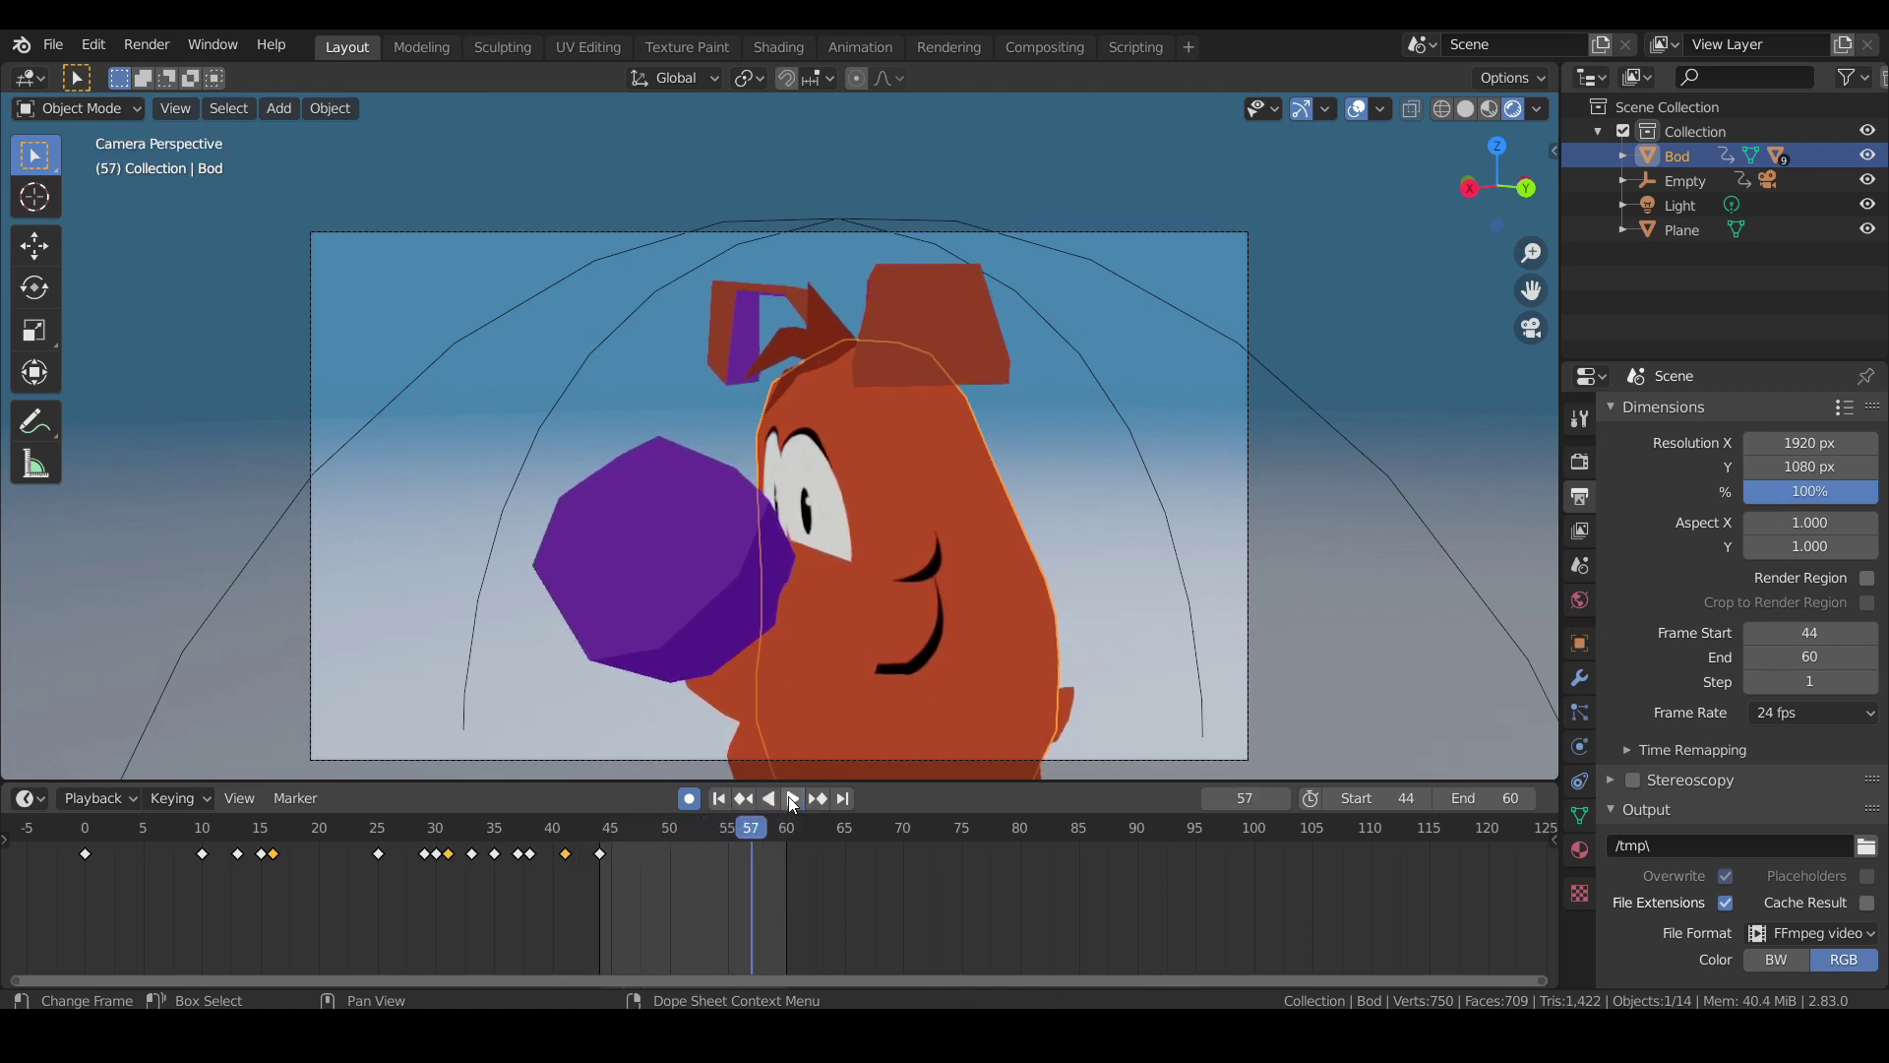
{"action": "left_click", "coordinate": [513, 831]}
{"action": "key", "text": "space"}
Check the pose around frame 40 and change the start frame to 40.
{"action": "left_click_drag", "start_coordinate": [549, 837], "coordinate": [567, 837]}
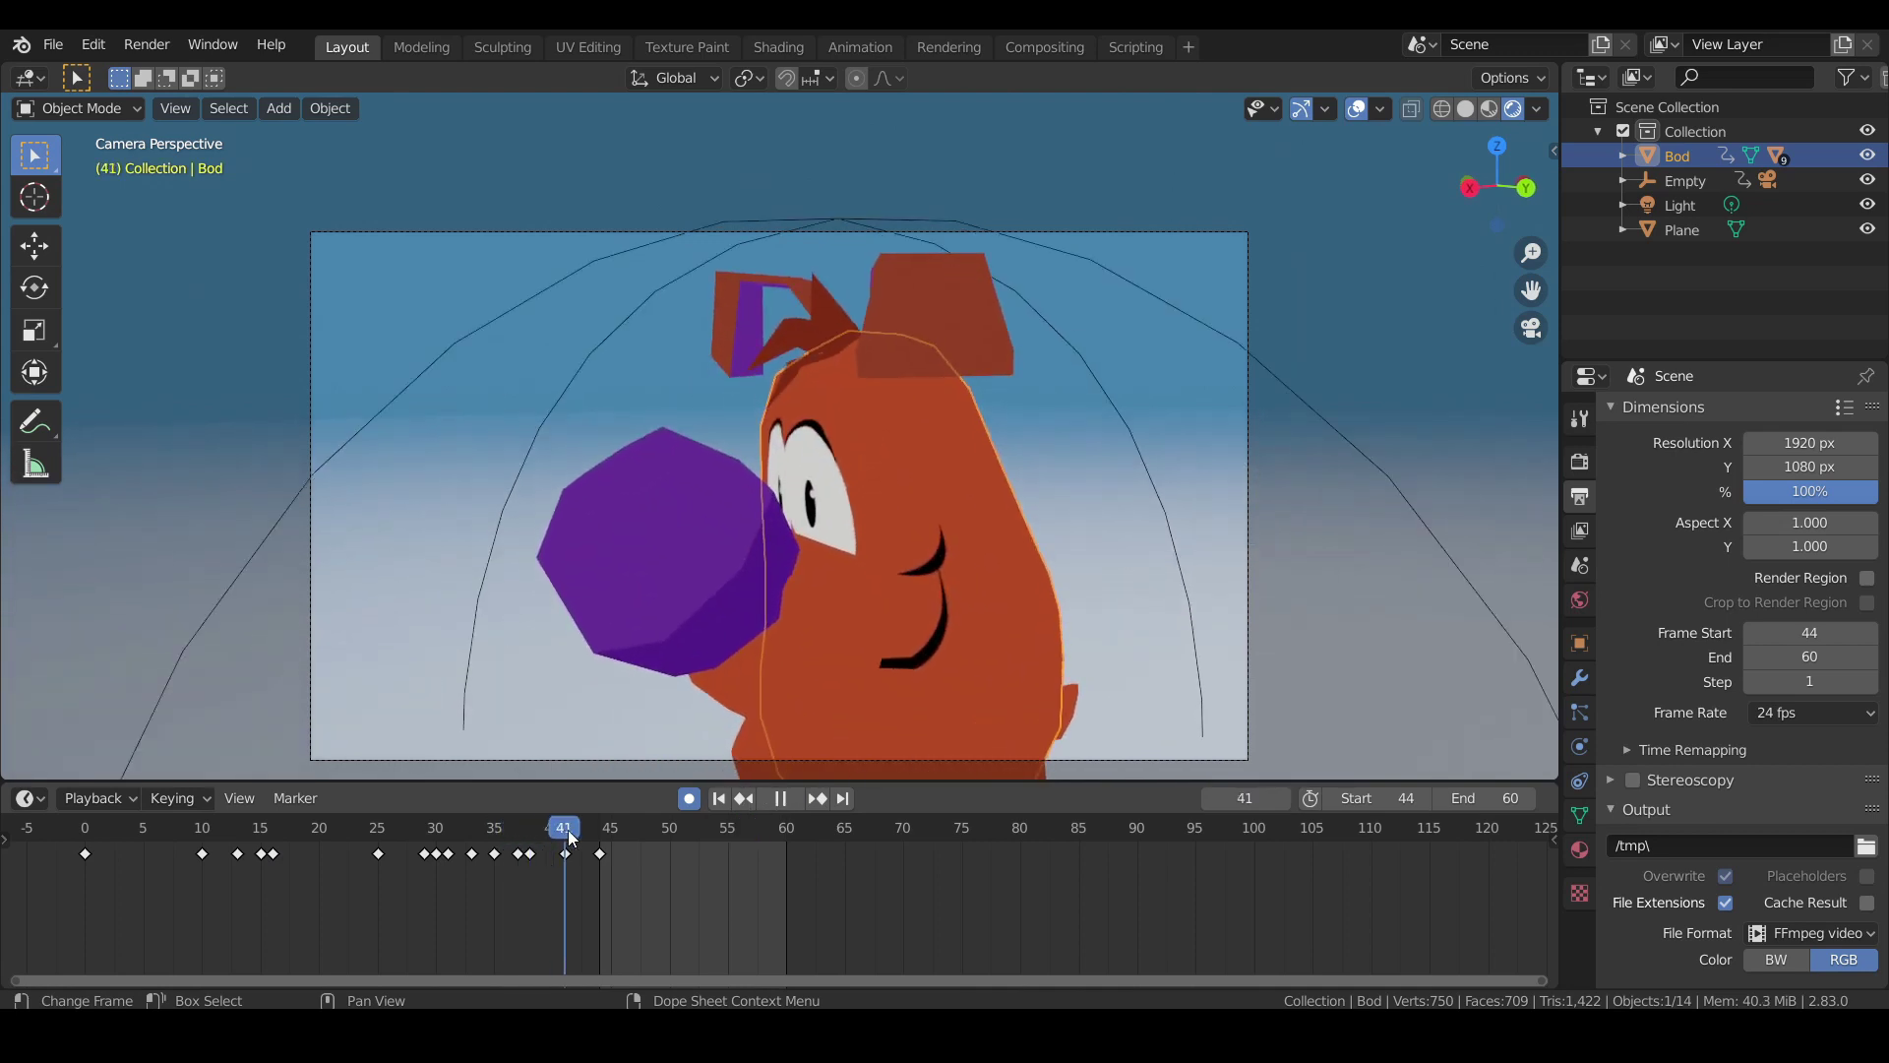
{"action": "key", "text": "space"}
{"action": "mouse_move", "coordinate": [574, 841]}
{"action": "left_mouse_down"}
{"action": "mouse_move", "coordinate": [529, 838]}
{"action": "mouse_move", "coordinate": [561, 830]}
{"action": "left_mouse_up"}
{"action": "left_click", "coordinate": [1388, 802]}
{"action": "key", "text": "Return"}
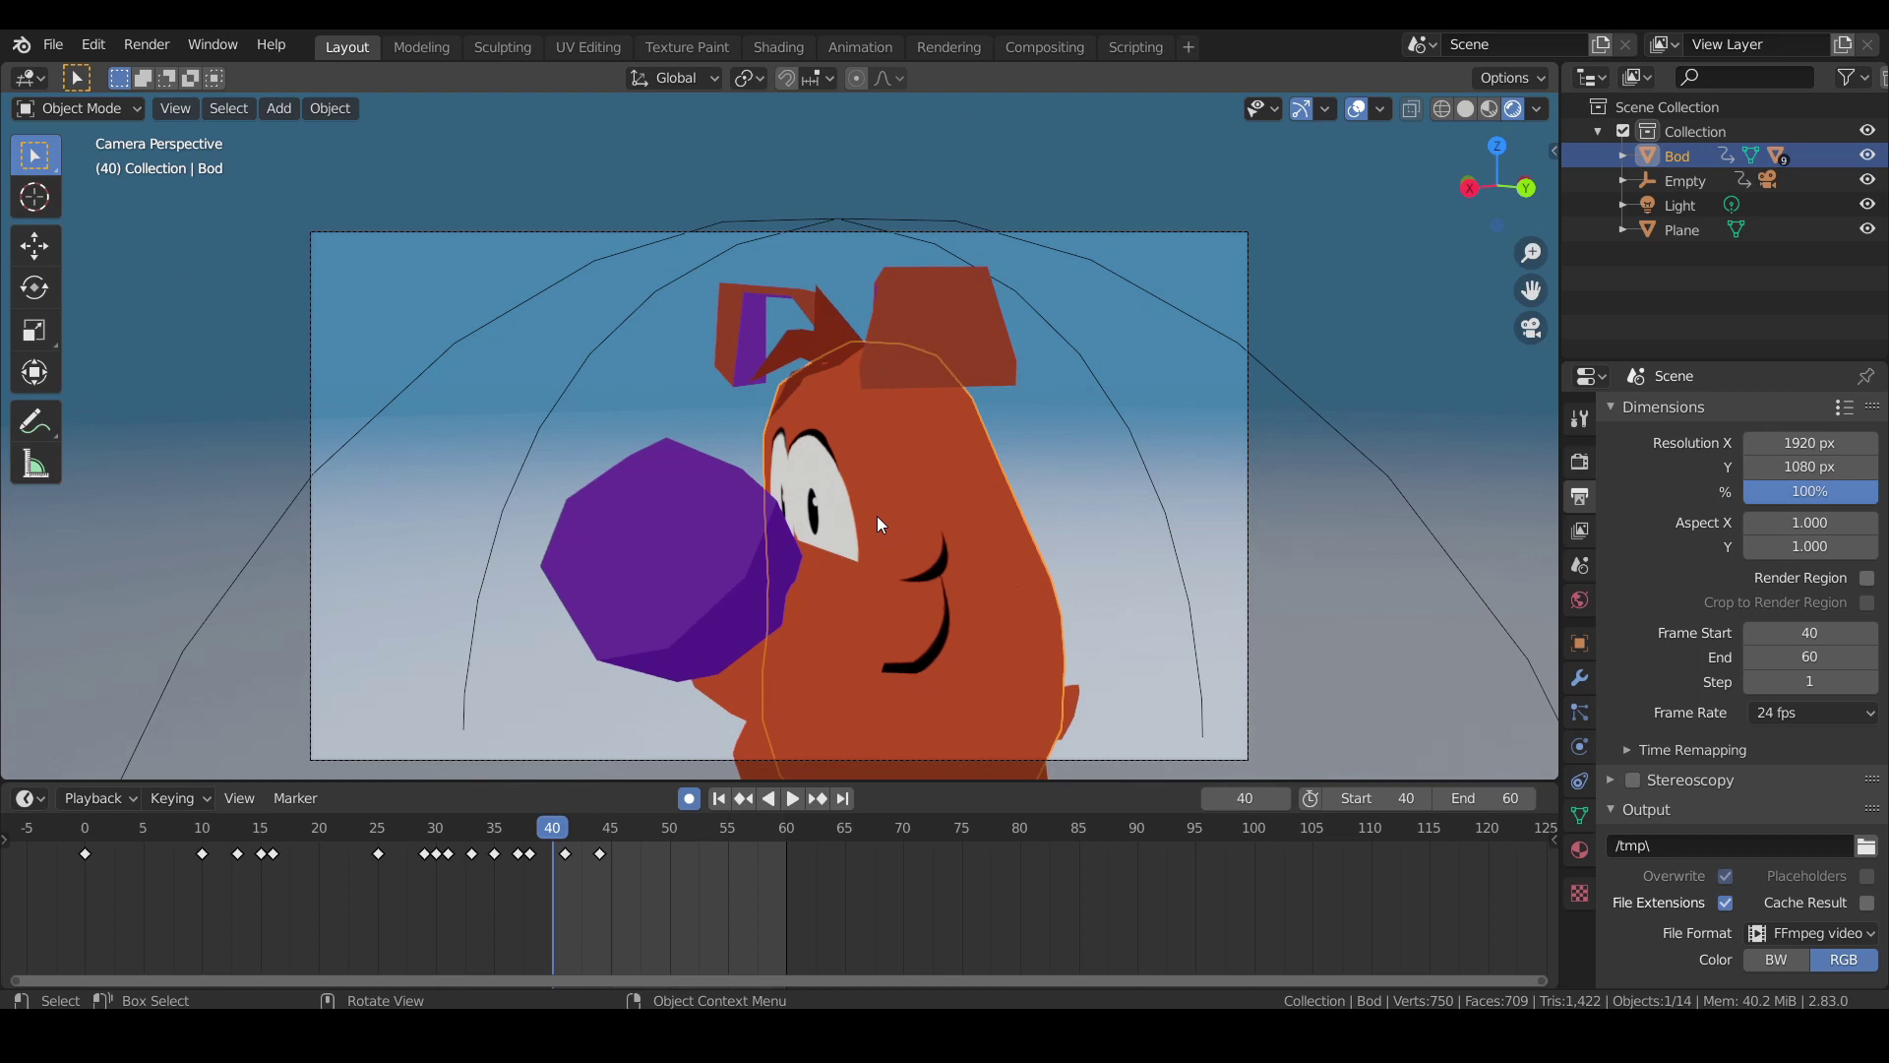
Key the dog body's unrotated pose at frame 40.
{"action": "key", "text": "space"}
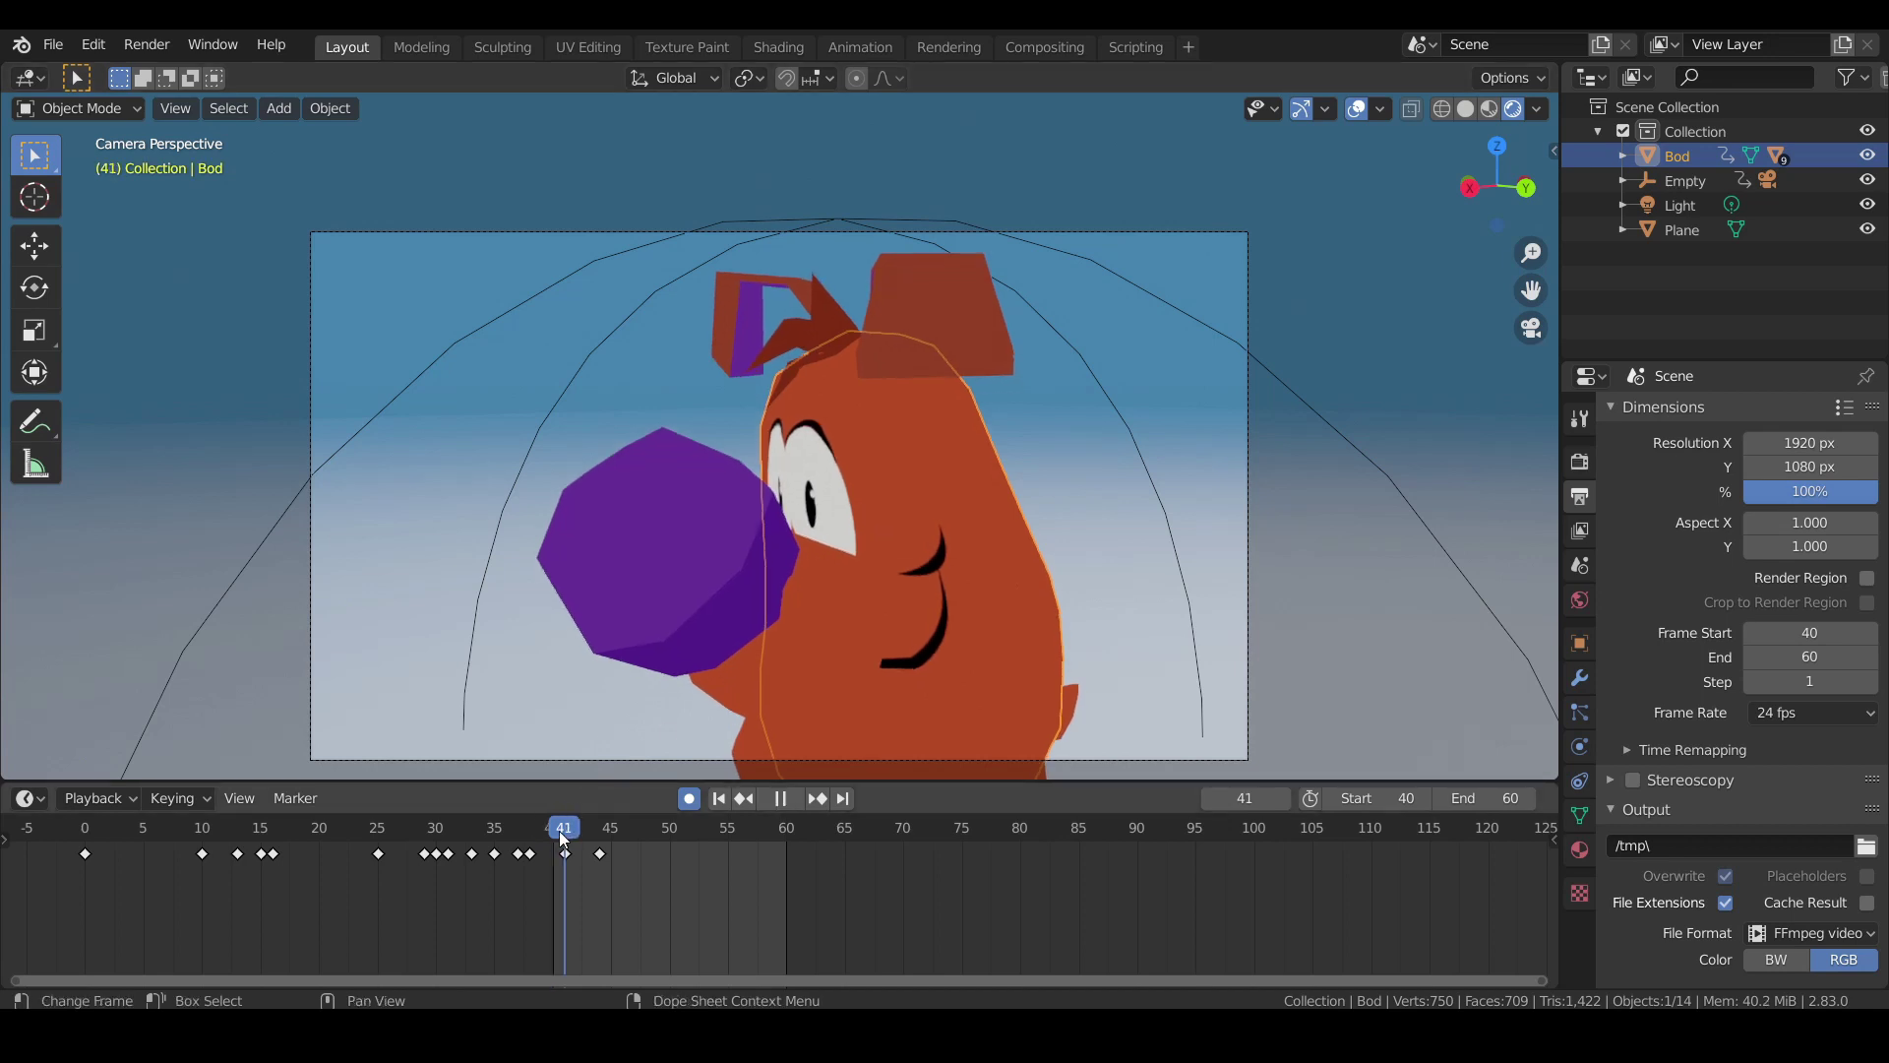
{"action": "mouse_move", "coordinate": [564, 839]}
{"action": "left_mouse_down"}
{"action": "mouse_move", "coordinate": [607, 835]}
{"action": "mouse_move", "coordinate": [528, 833]}
{"action": "mouse_move", "coordinate": [556, 831]}
{"action": "left_mouse_up"}
{"action": "key", "text": "space"}
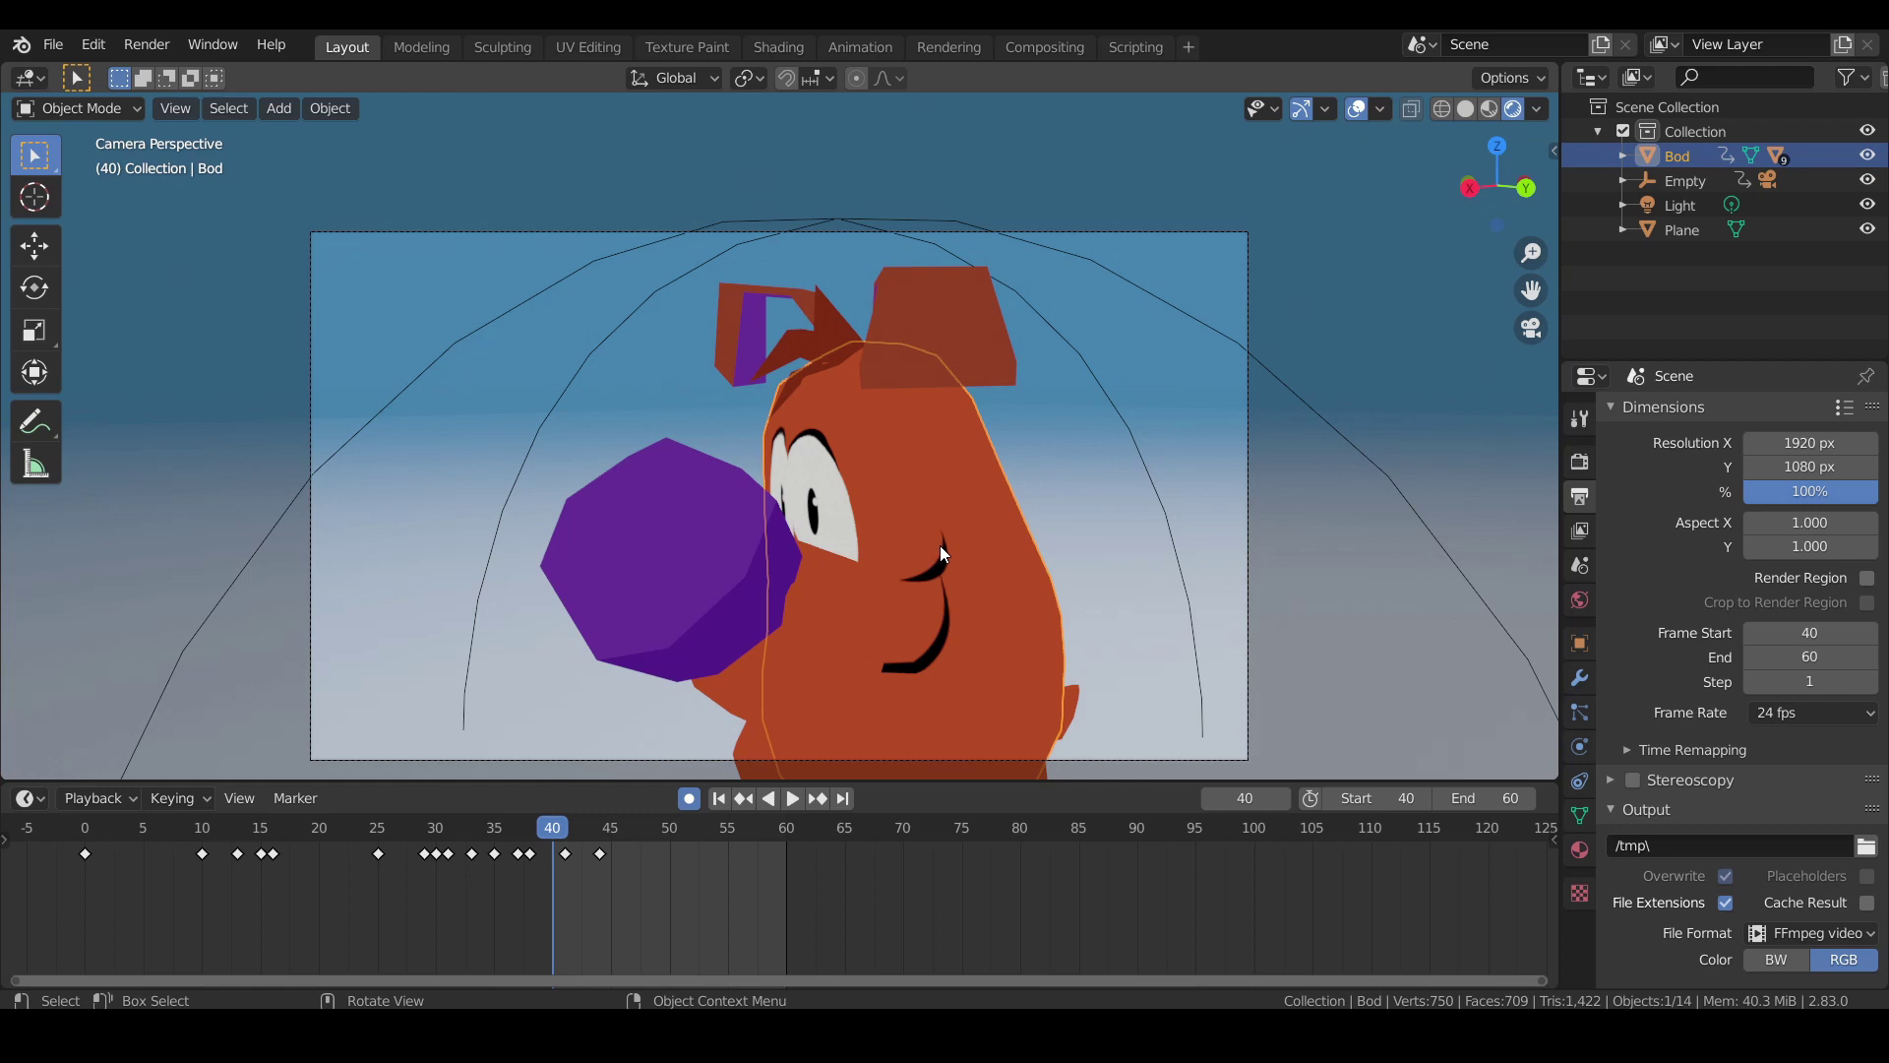
{"action": "key", "text": "r"}
{"action": "left_click", "coordinate": [941, 547]}
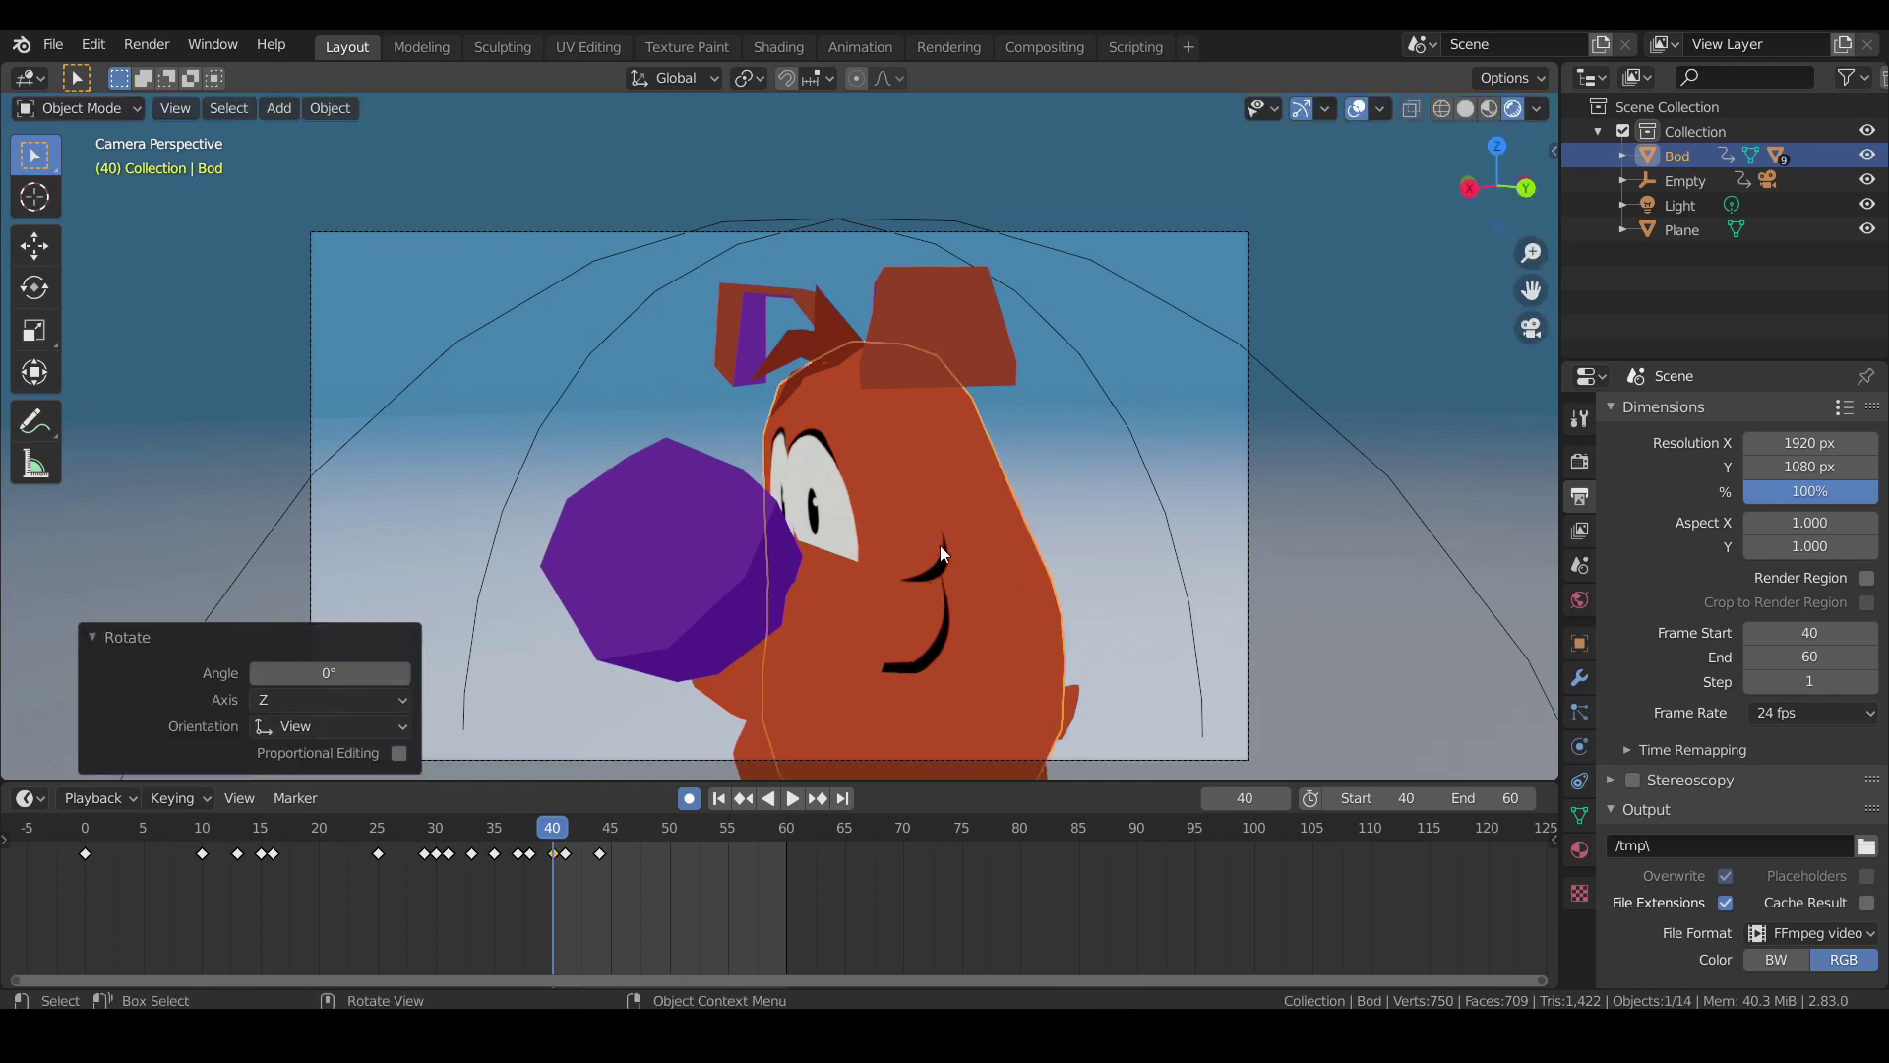
At frame 44, turn the body 41.2° around Z toward the camera, then replay the turn.
{"action": "key", "text": "space"}
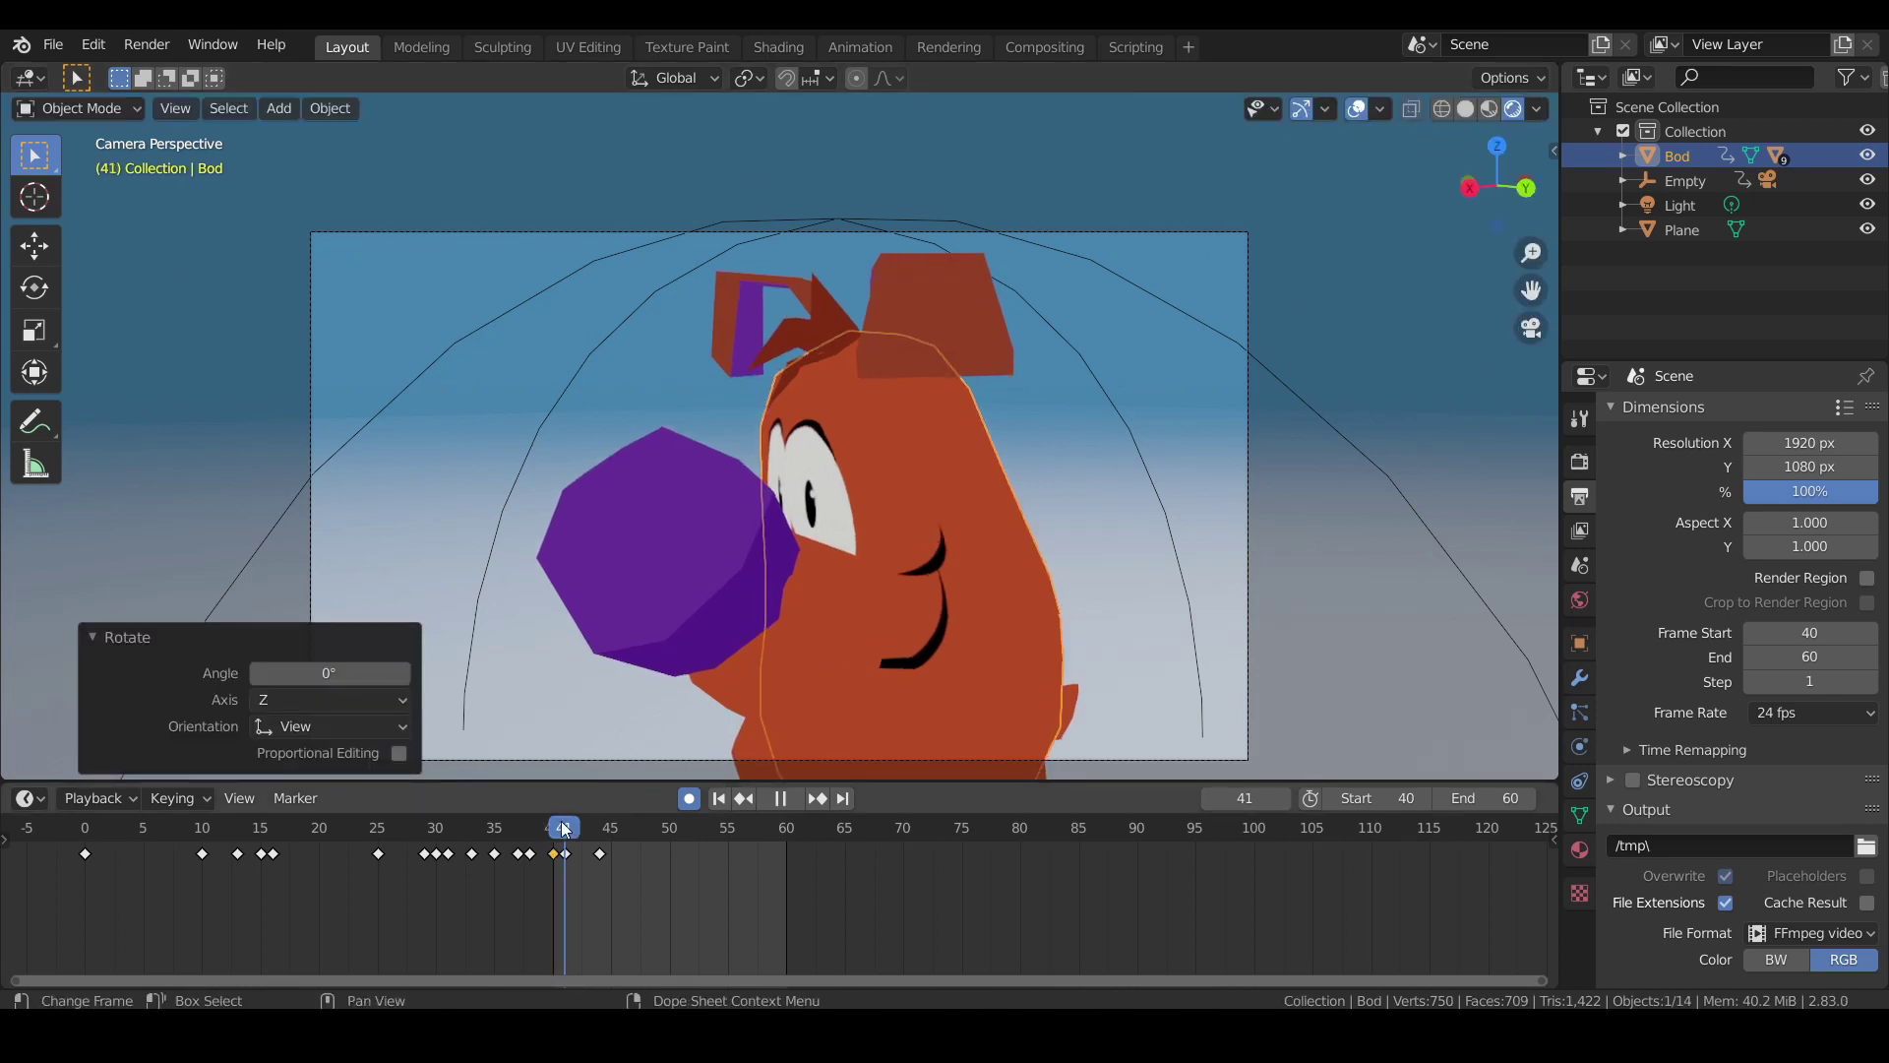
{"action": "key", "text": "space"}
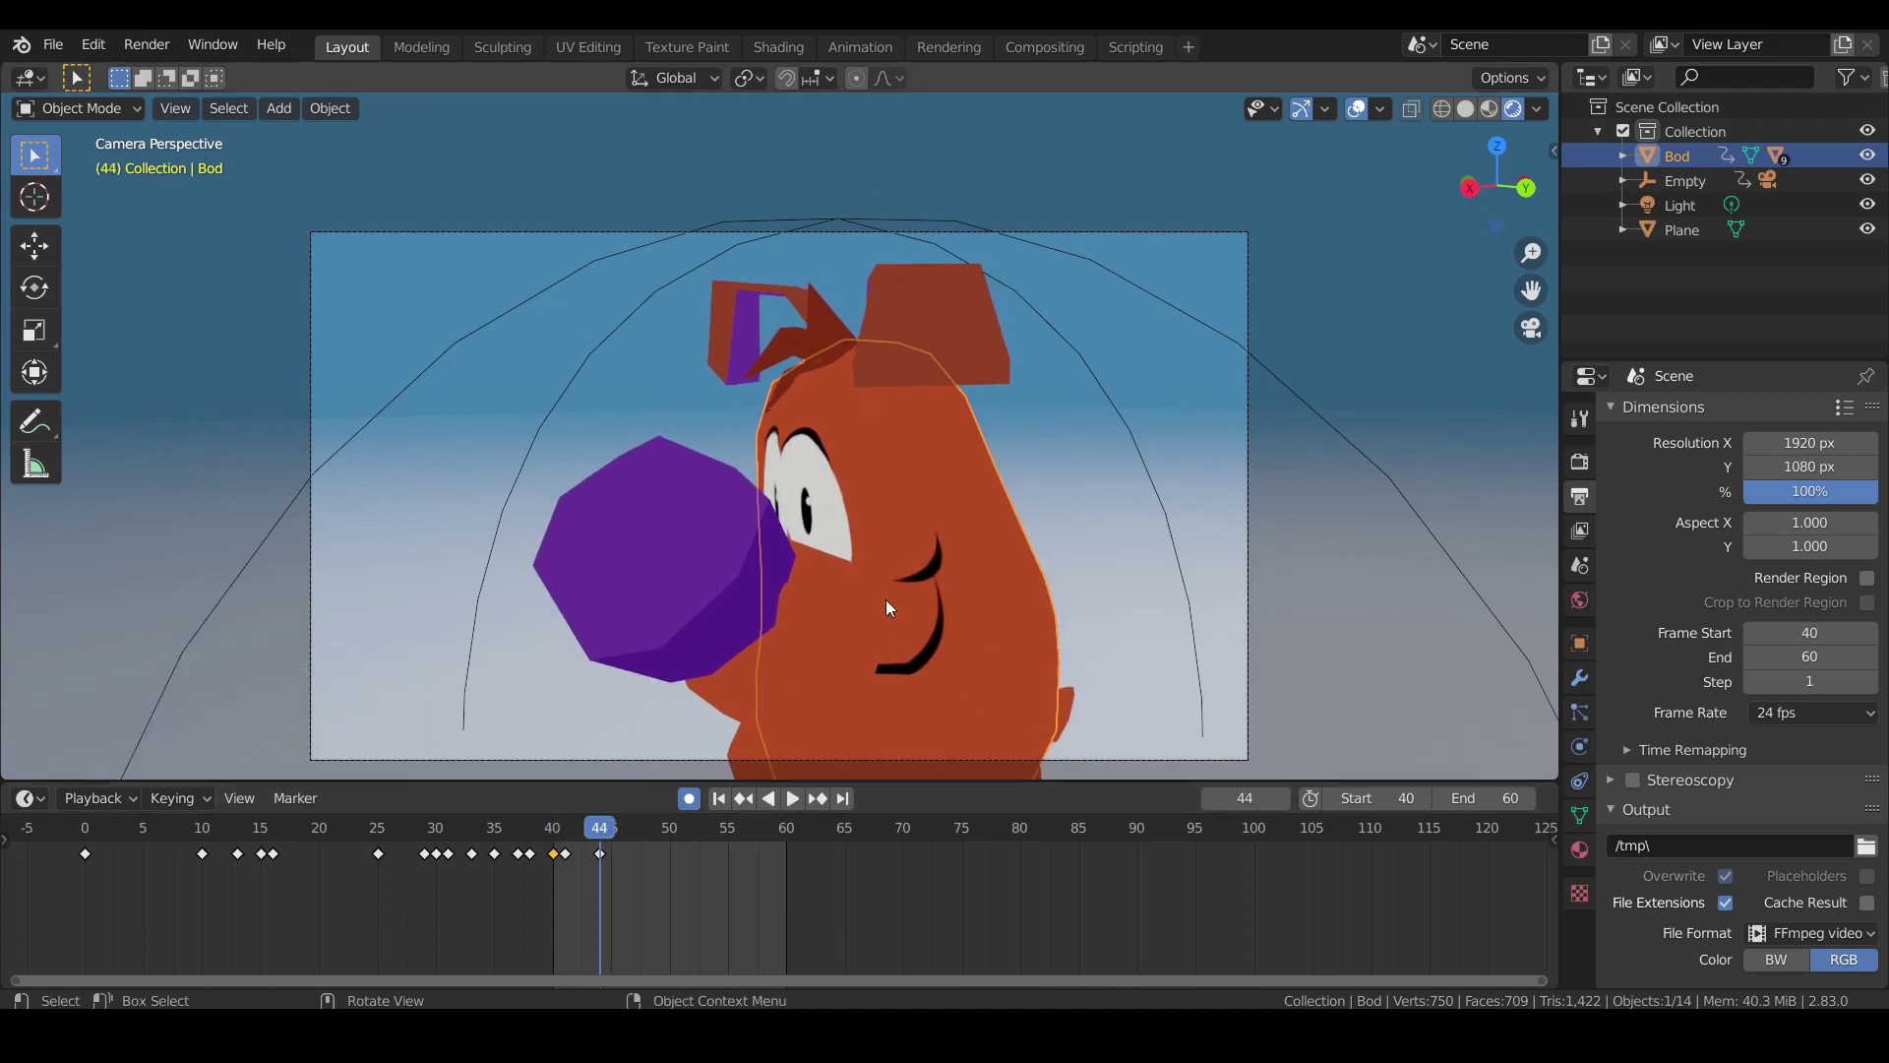
{"action": "key", "text": "r"}
{"action": "key", "text": "z"}
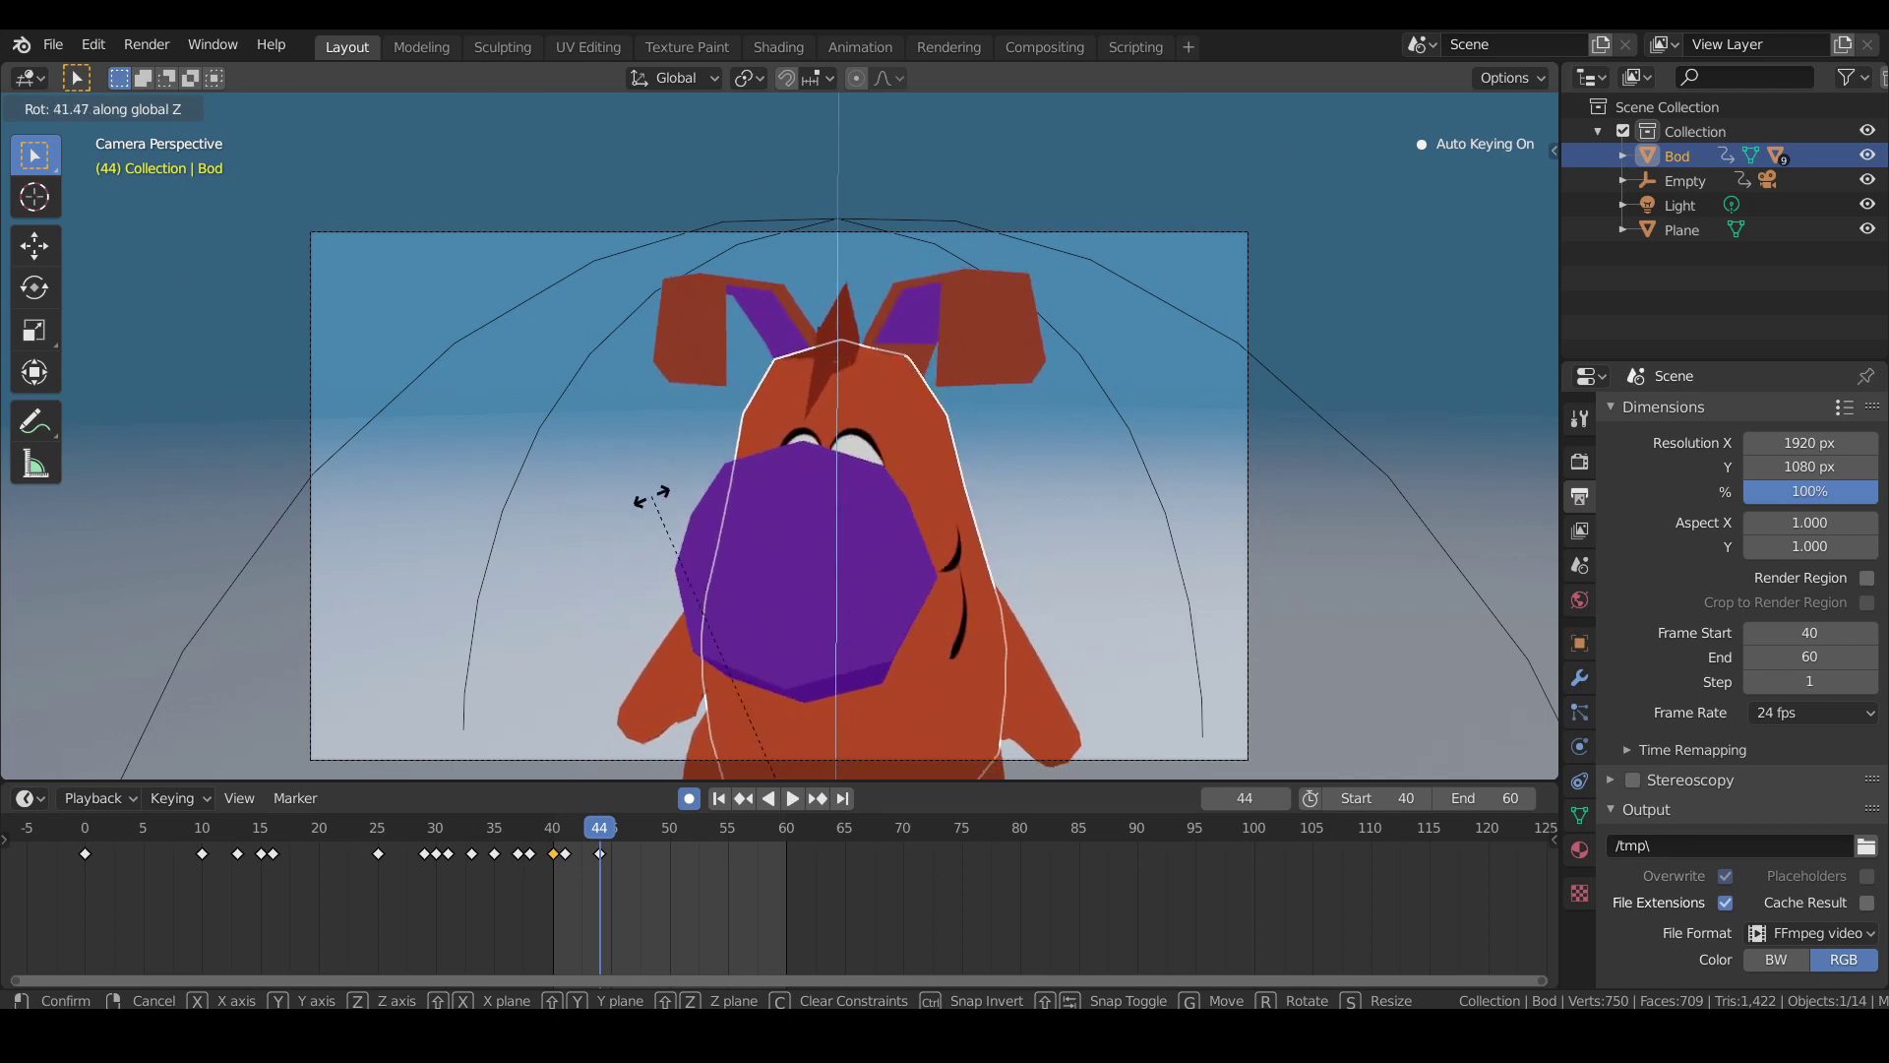
{"action": "left_click", "coordinate": [659, 497]}
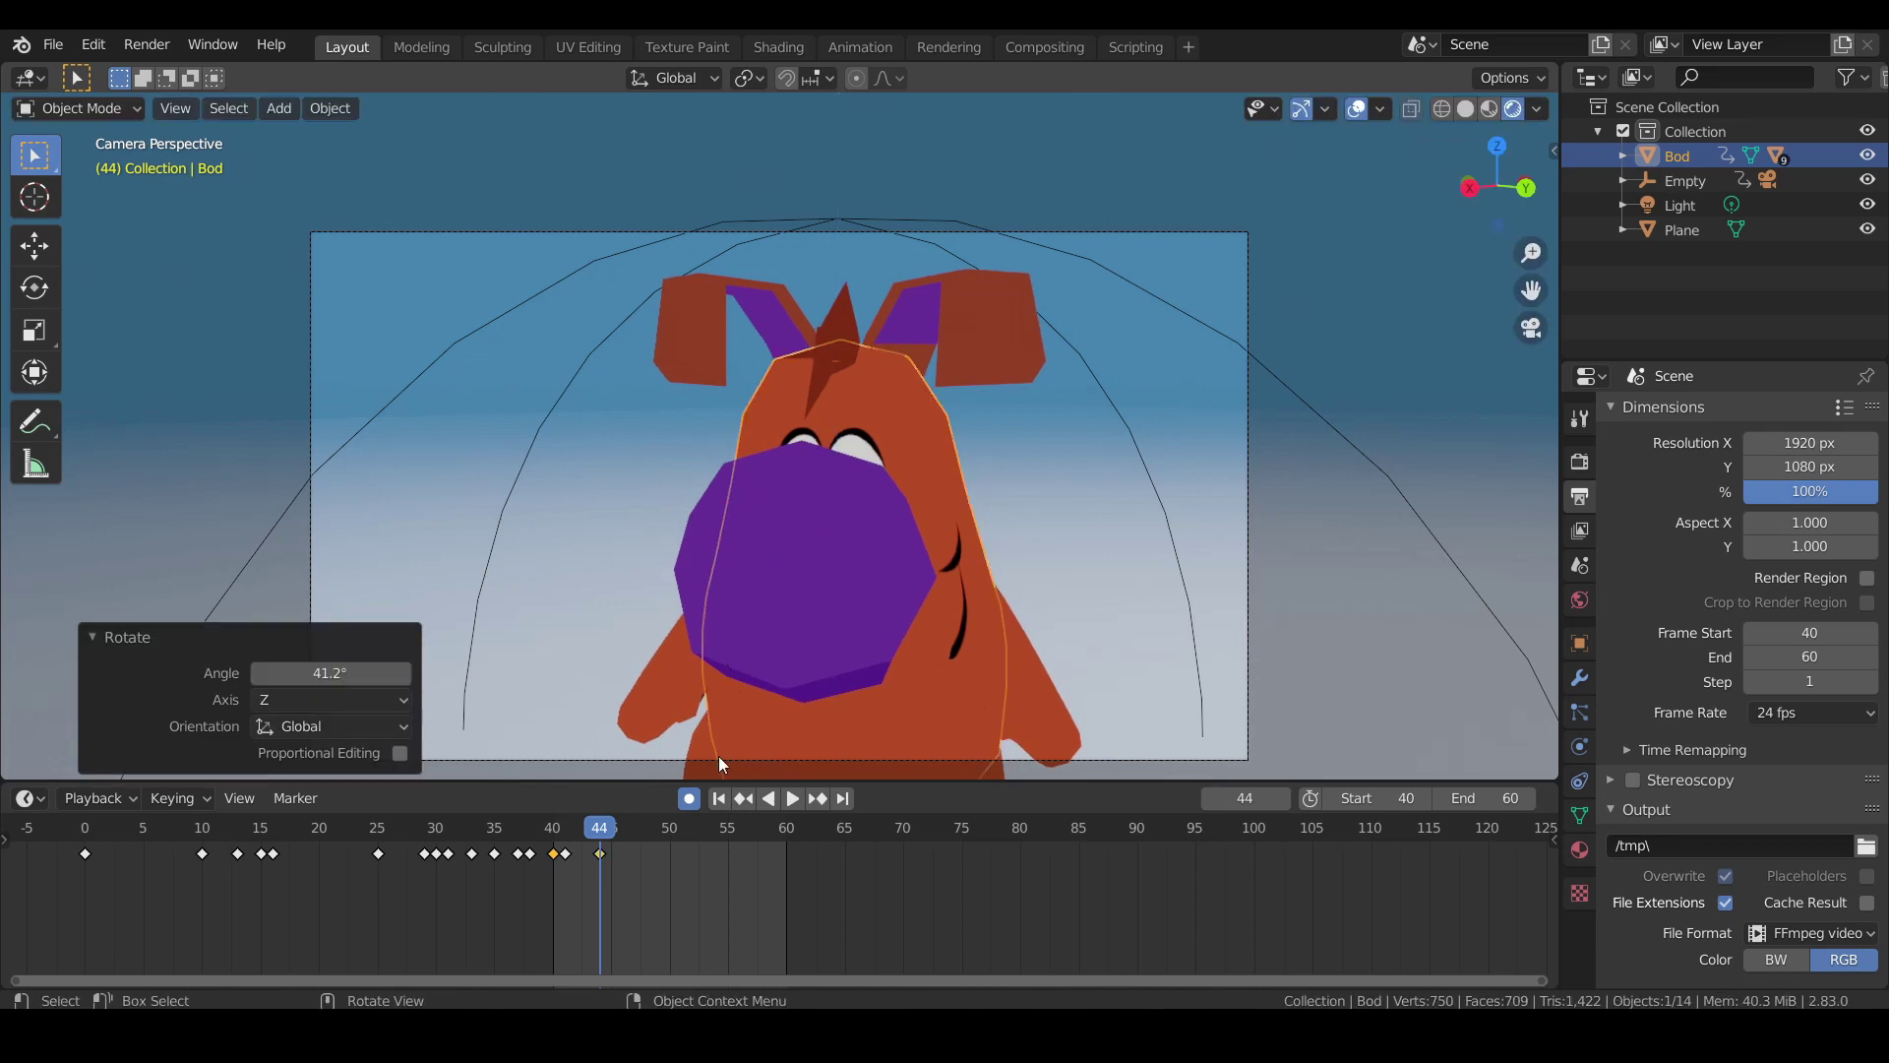
{"action": "left_click", "coordinate": [554, 829]}
{"action": "key", "text": "space"}
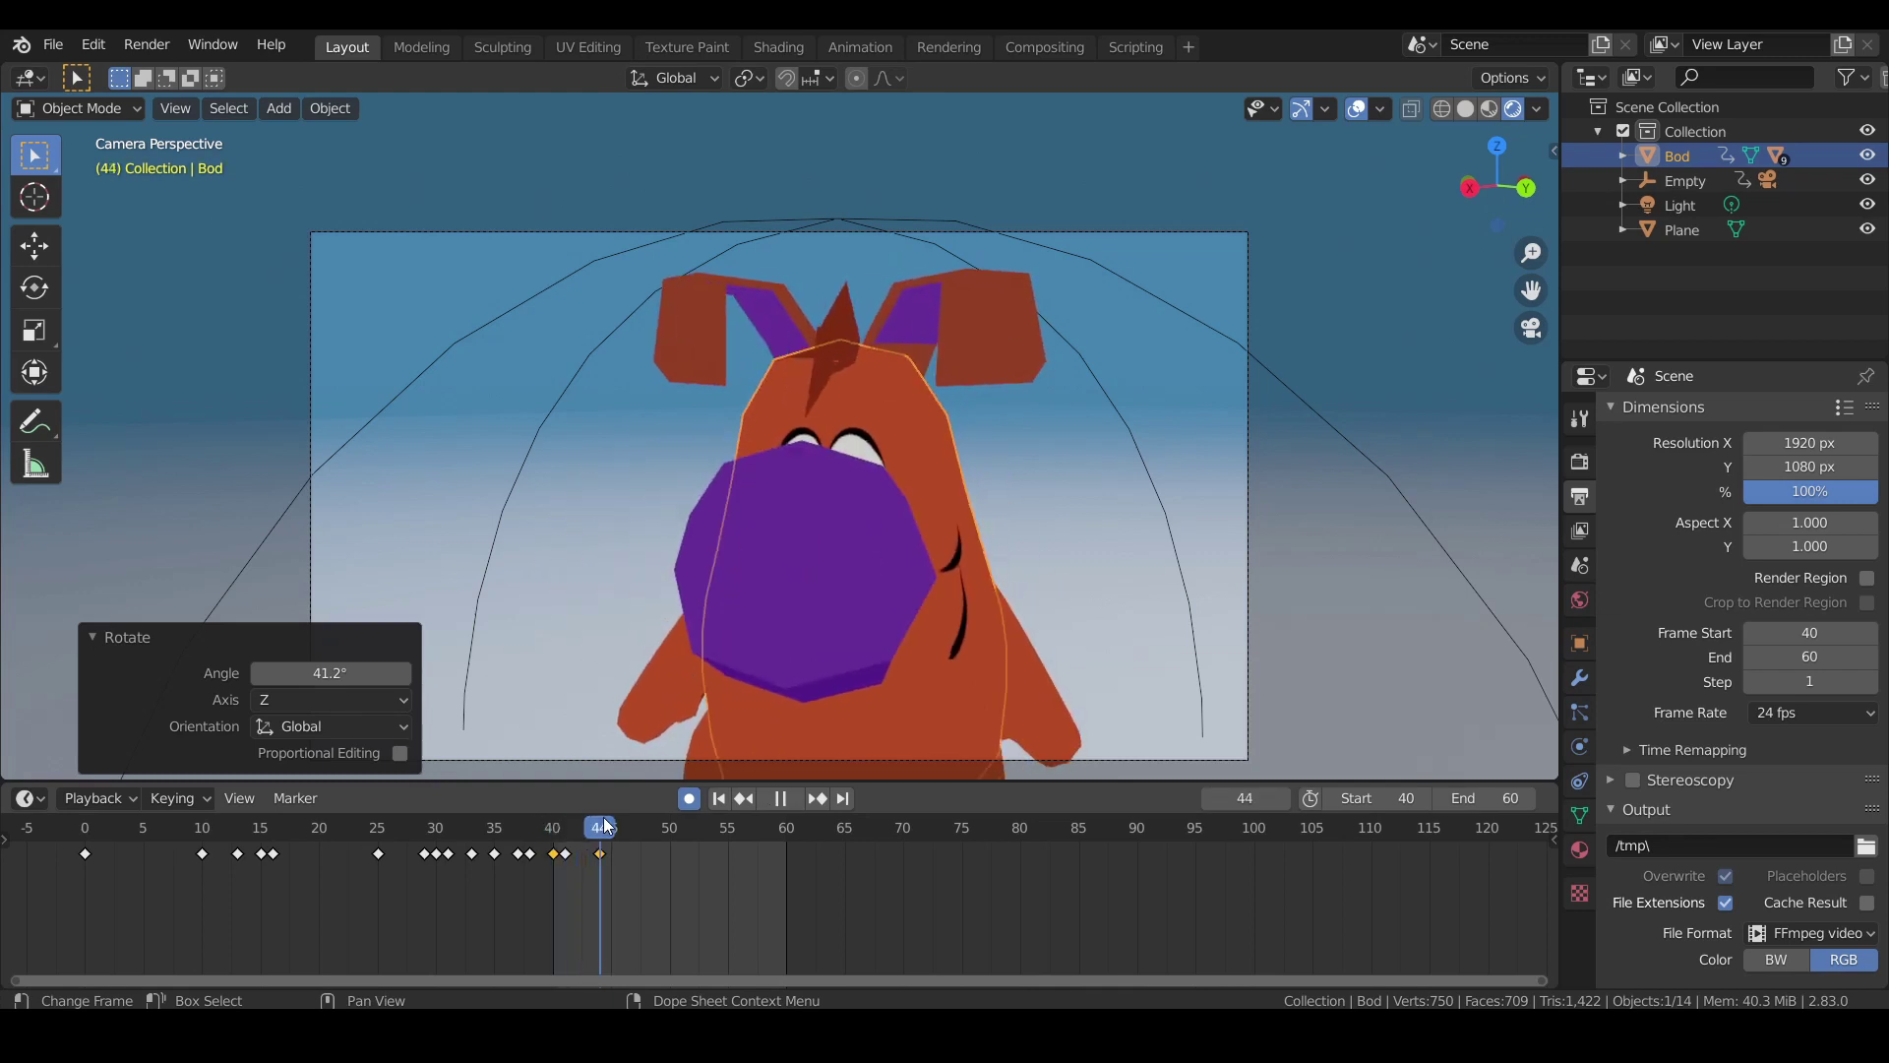
{"action": "left_click_drag", "start_coordinate": [581, 827], "coordinate": [598, 789]}
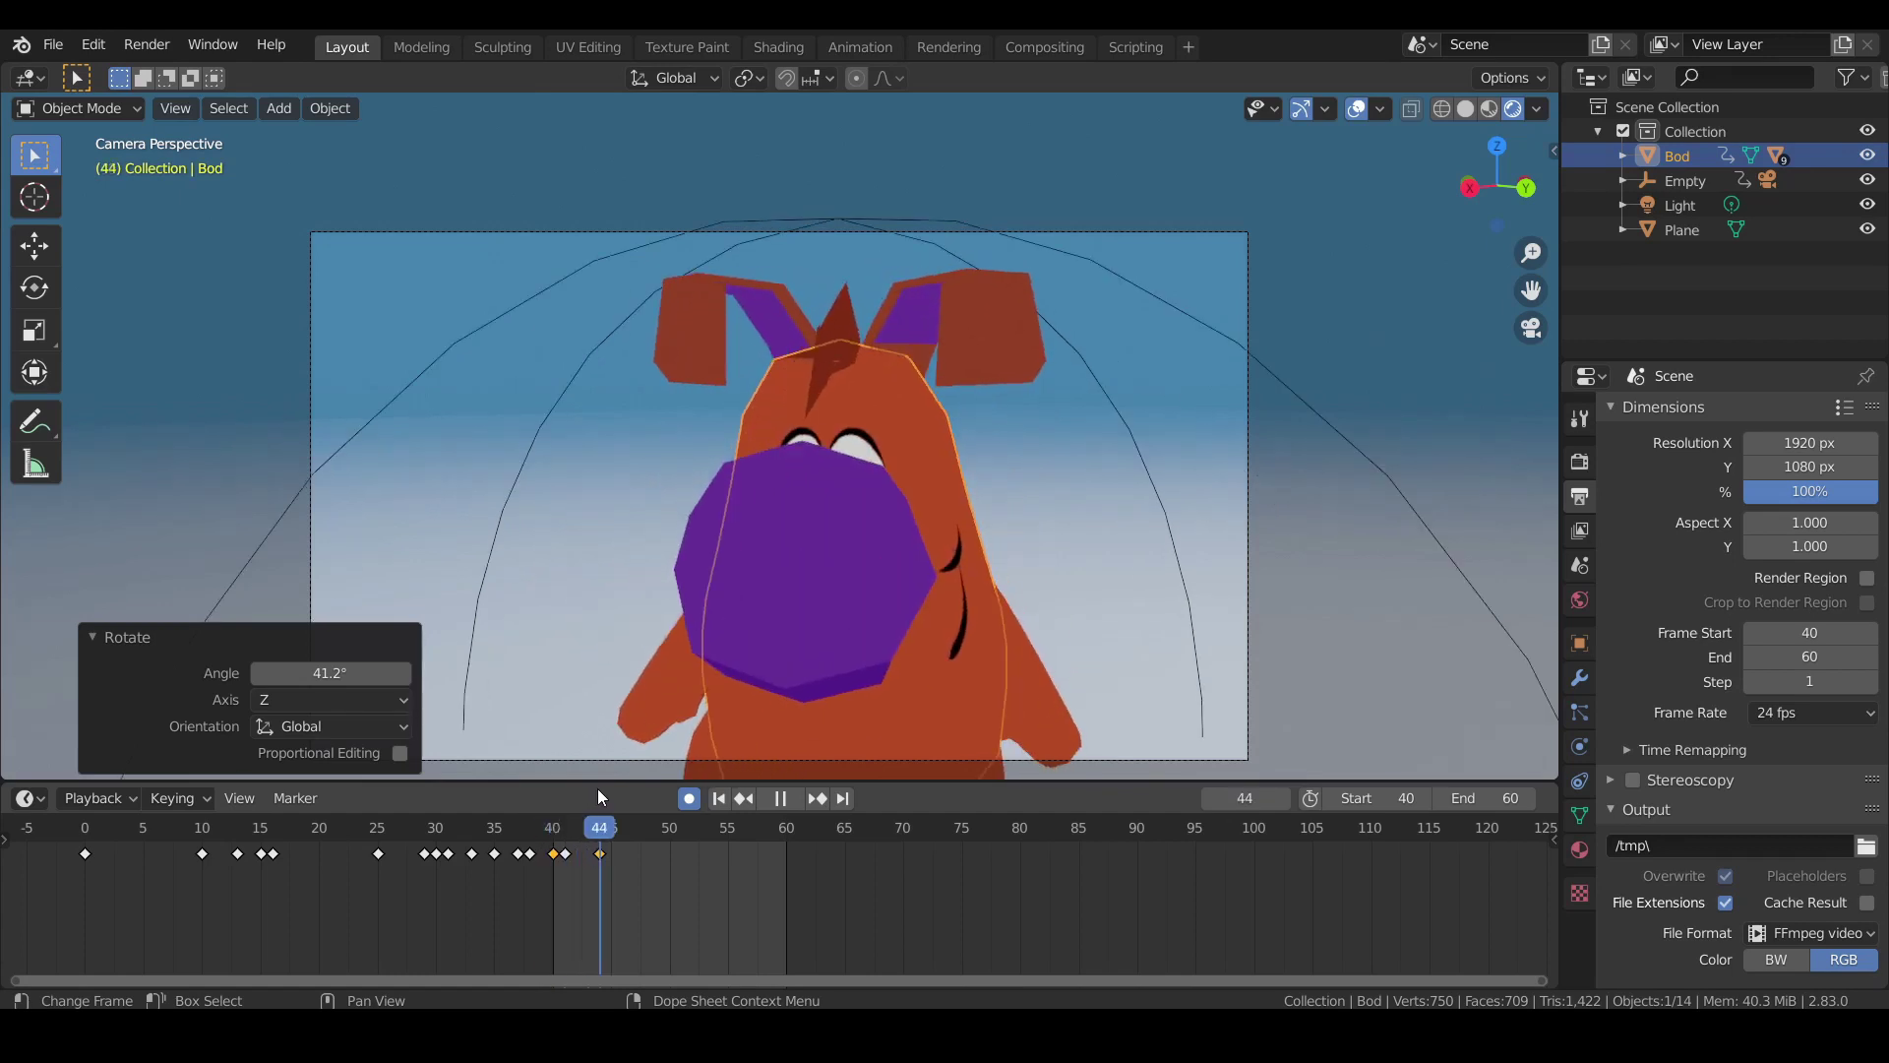
Select the Snoot and shift it along the Y axis.
{"action": "left_click", "coordinate": [920, 666]}
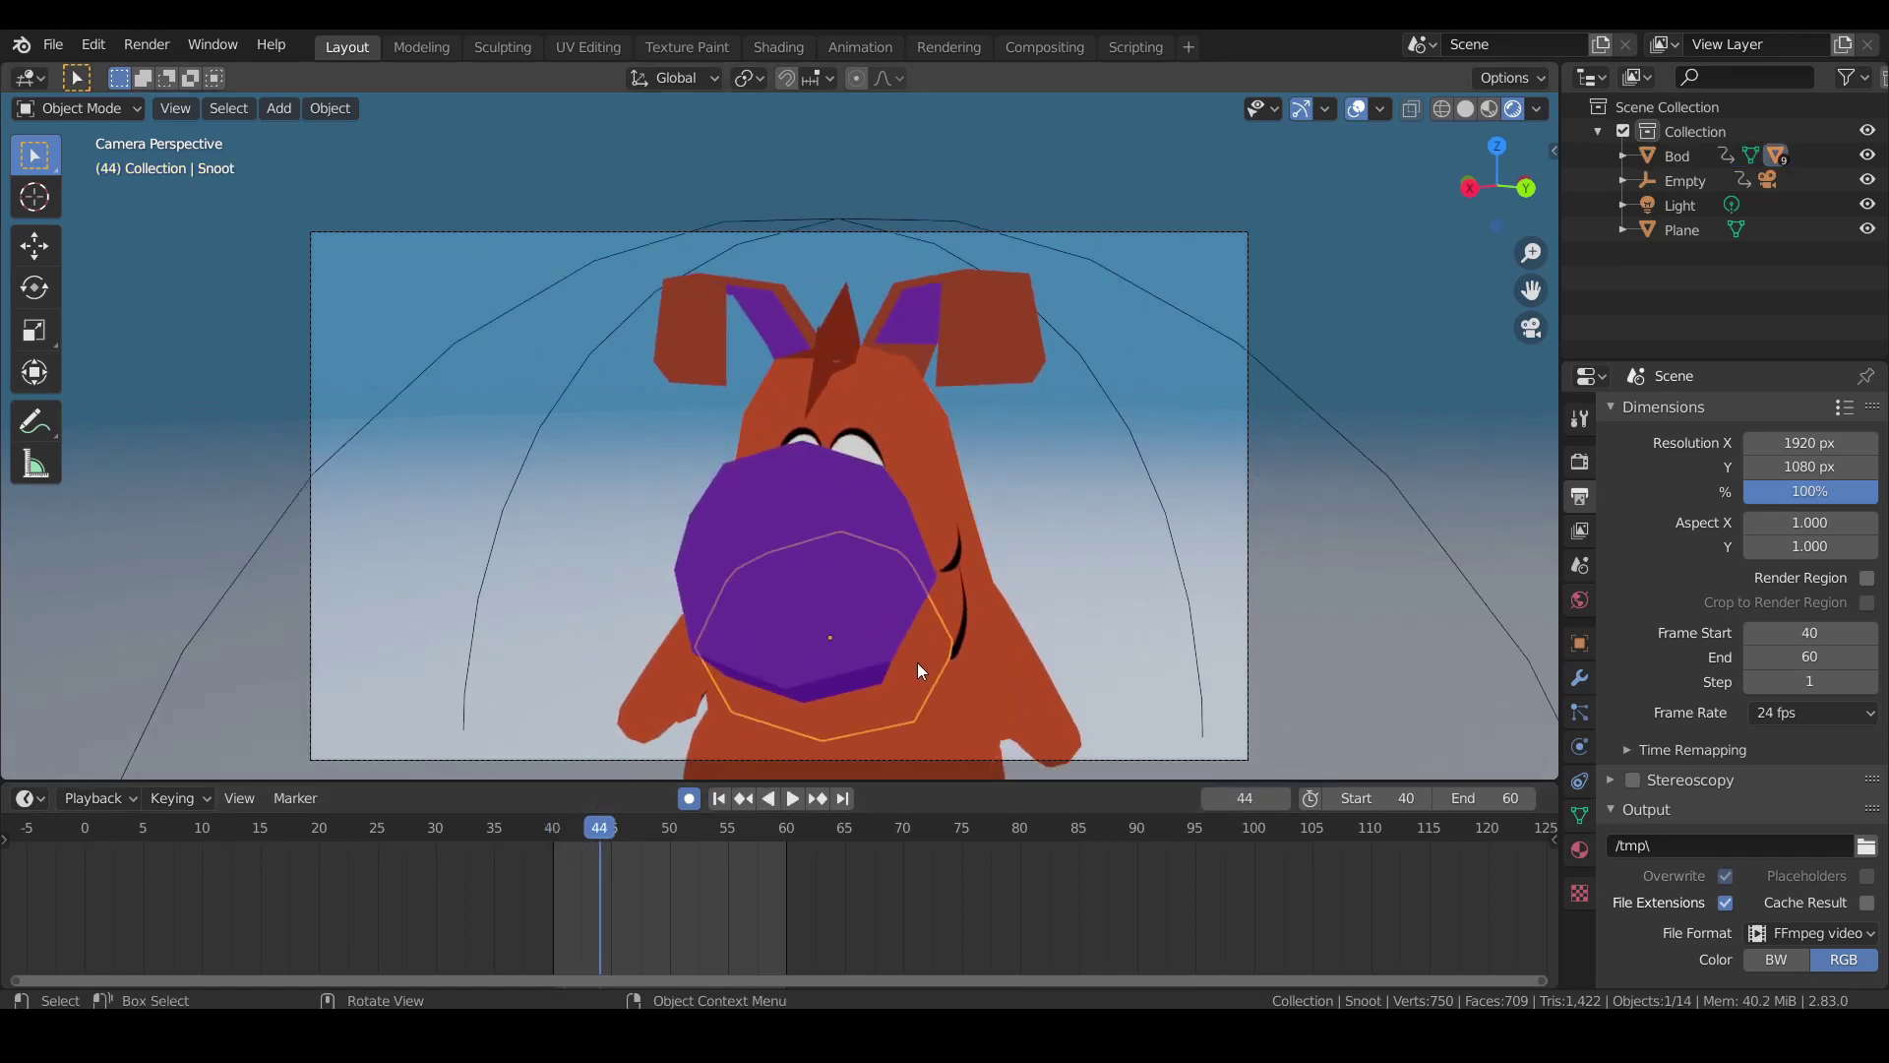
{"action": "key", "text": "g"}
{"action": "key", "text": "x"}
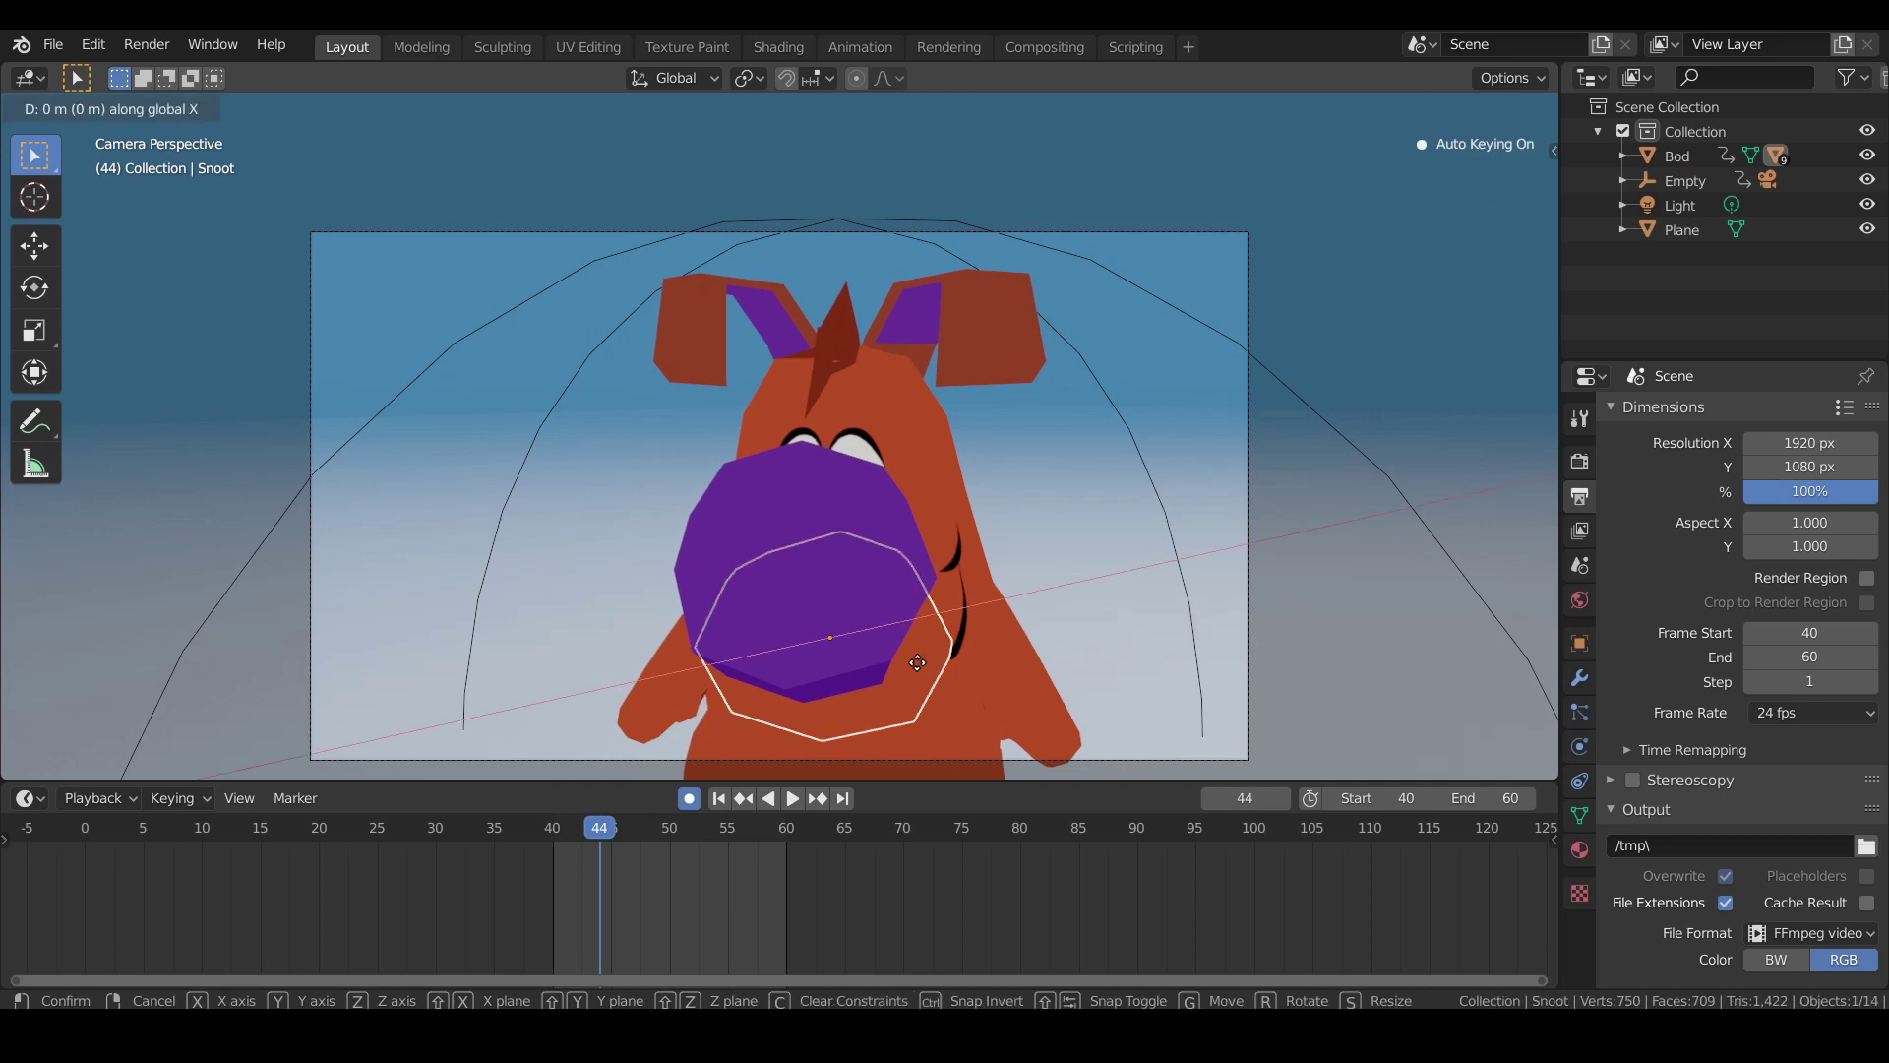
{"action": "key", "text": "y"}
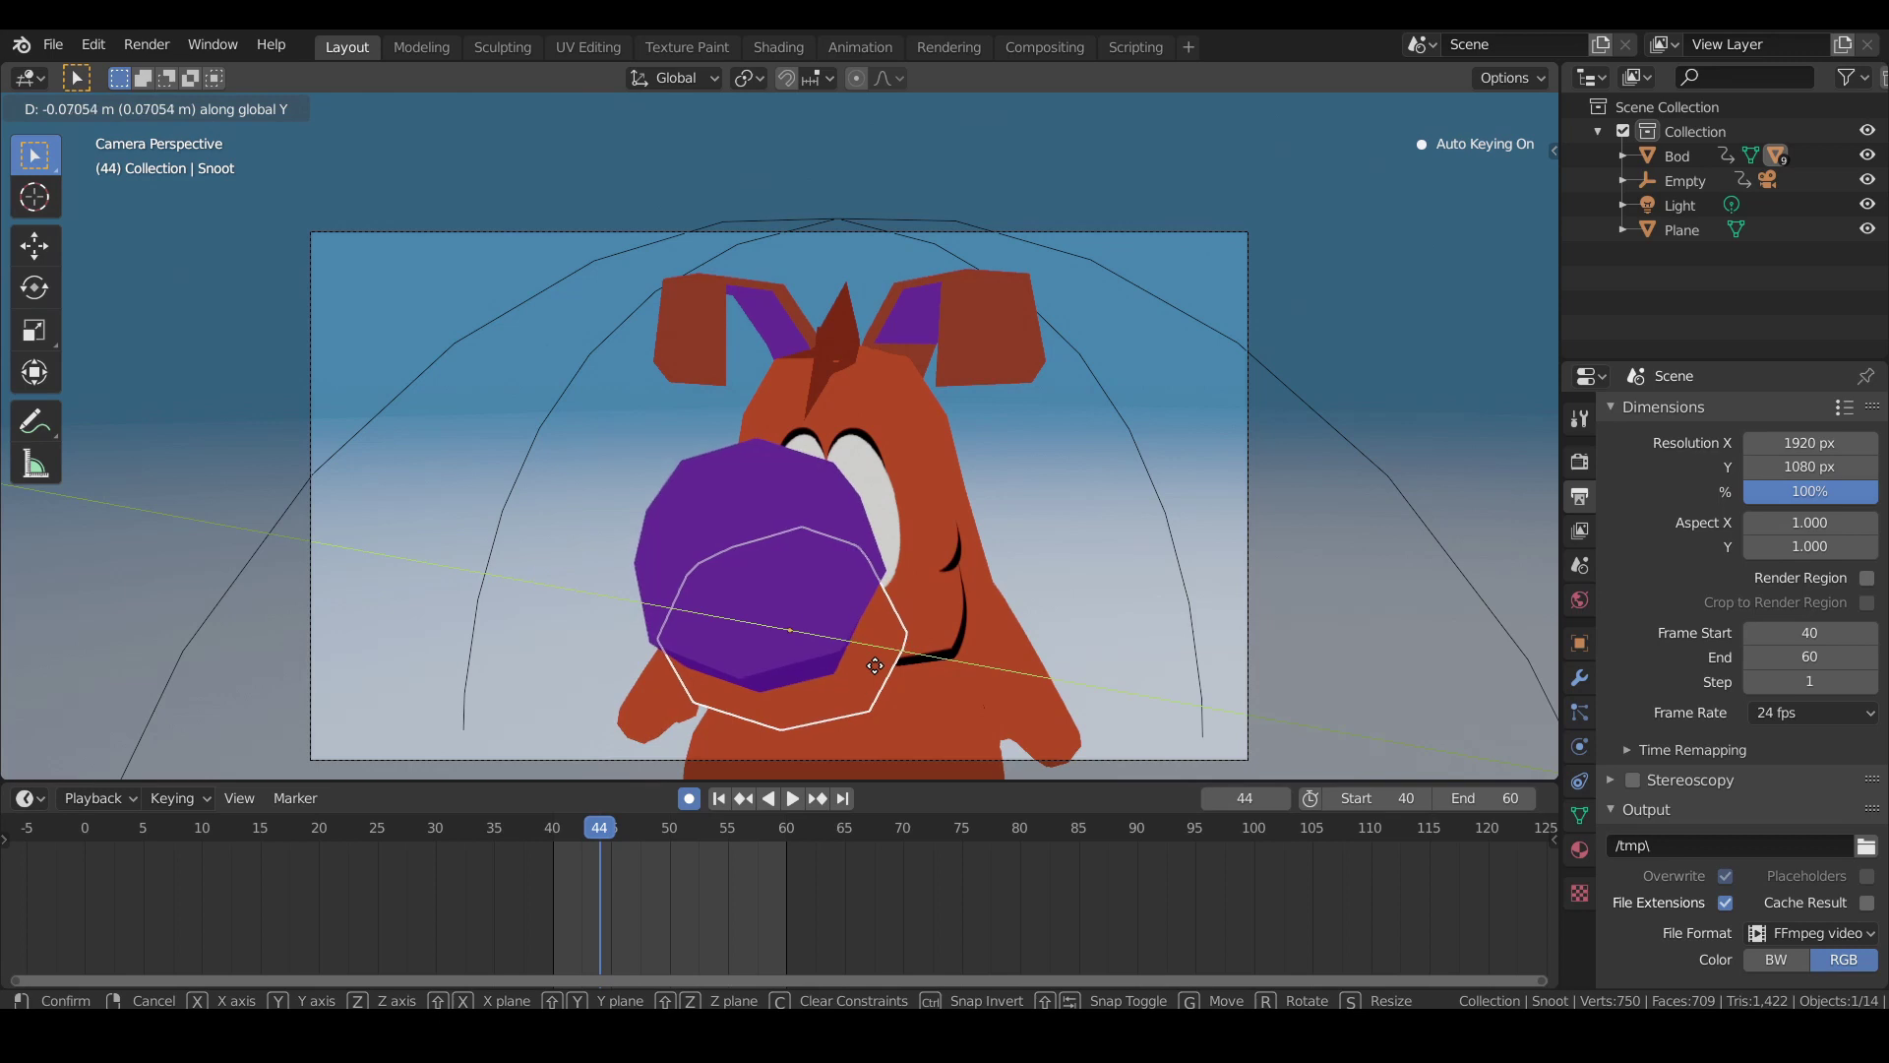
{"action": "left_click", "coordinate": [875, 667]}
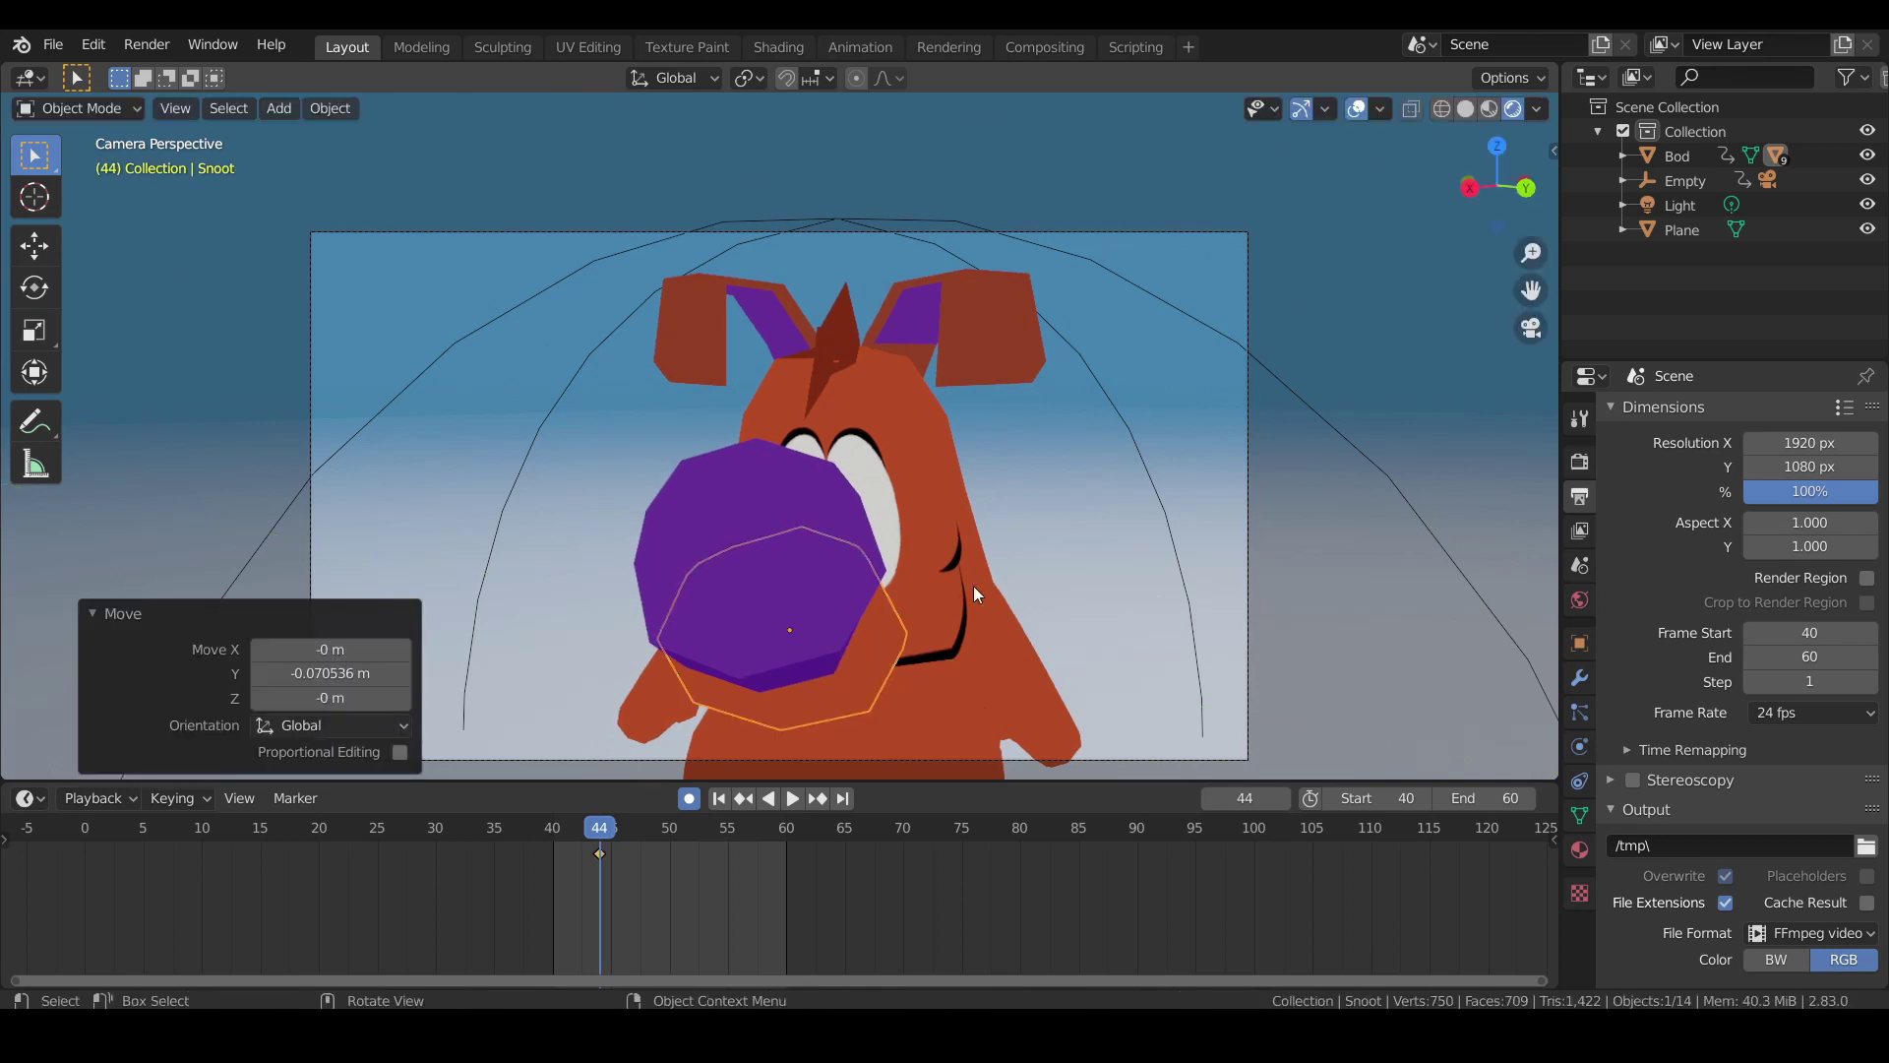
Rotate the Snoot -31.6° around Z and shift it again along Y.
{"action": "key", "text": "r"}
{"action": "key", "text": "z"}
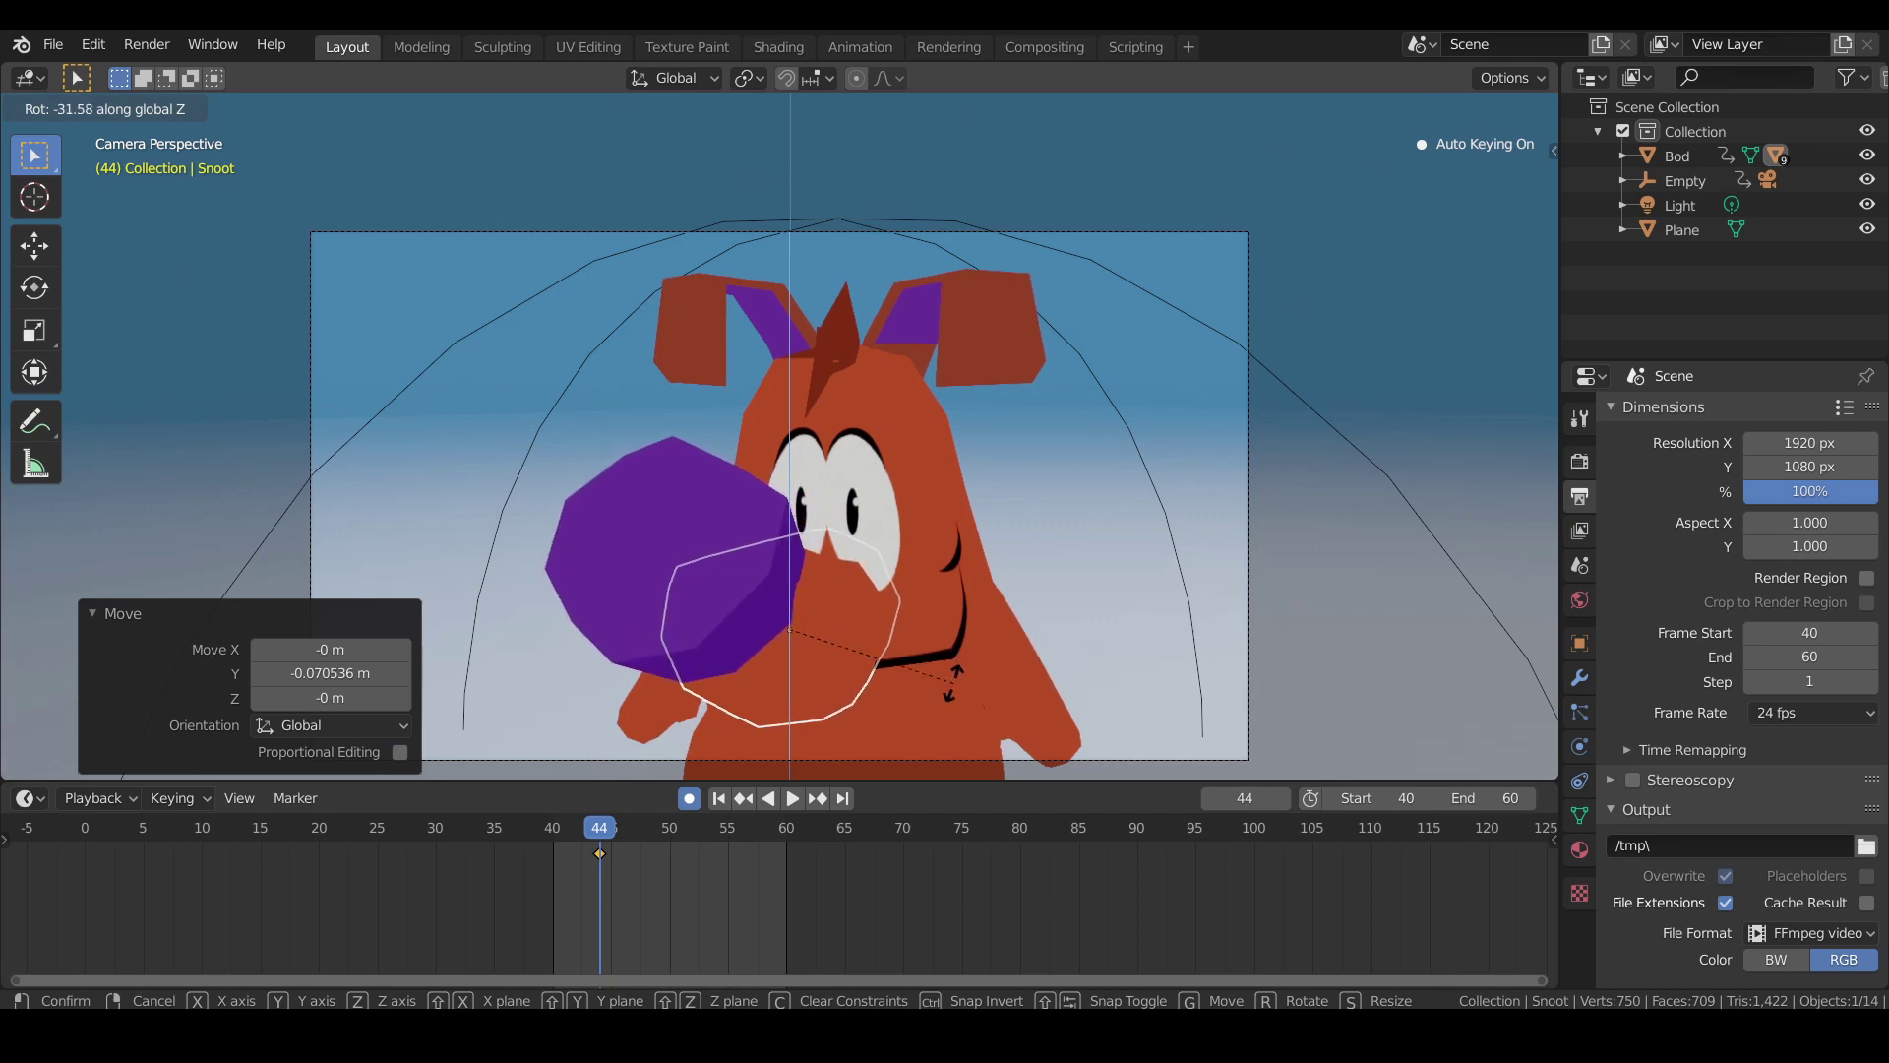
{"action": "left_click", "coordinate": [954, 687]}
{"action": "key", "text": "g"}
{"action": "key", "text": "x"}
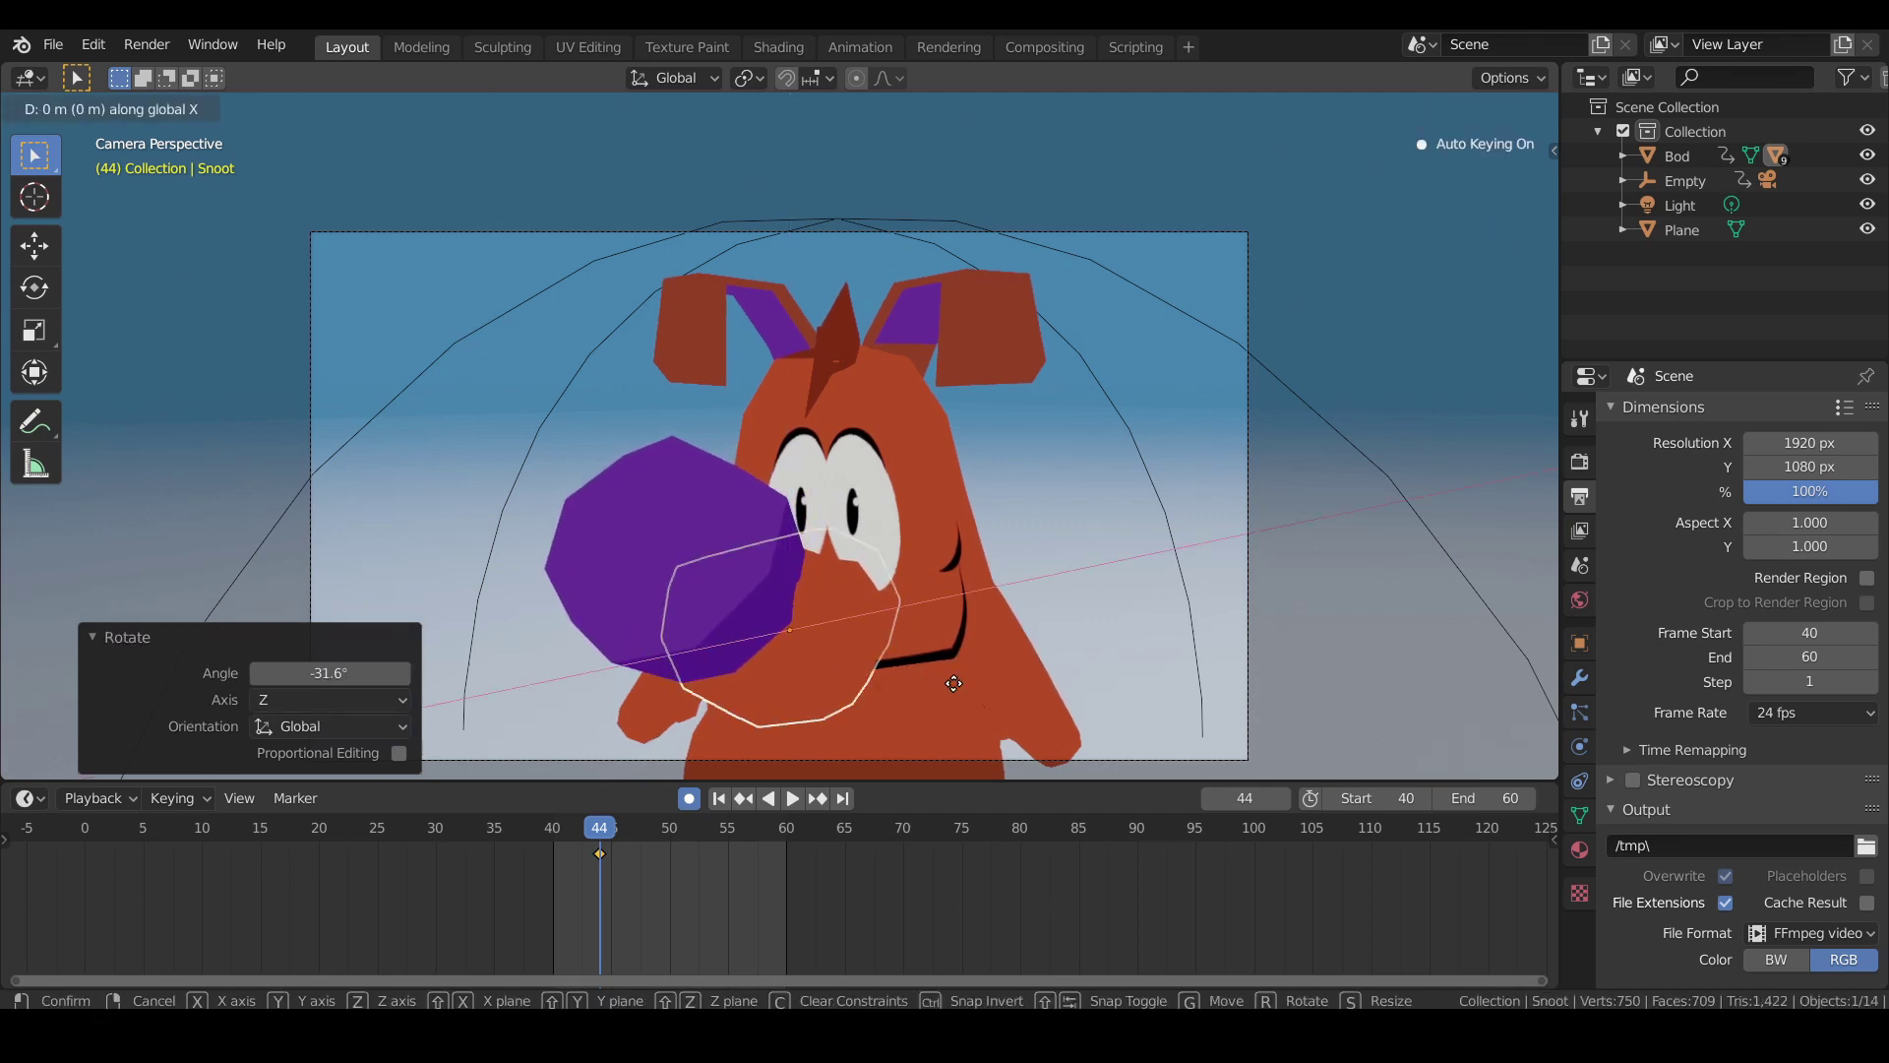
{"action": "key", "text": "x"}
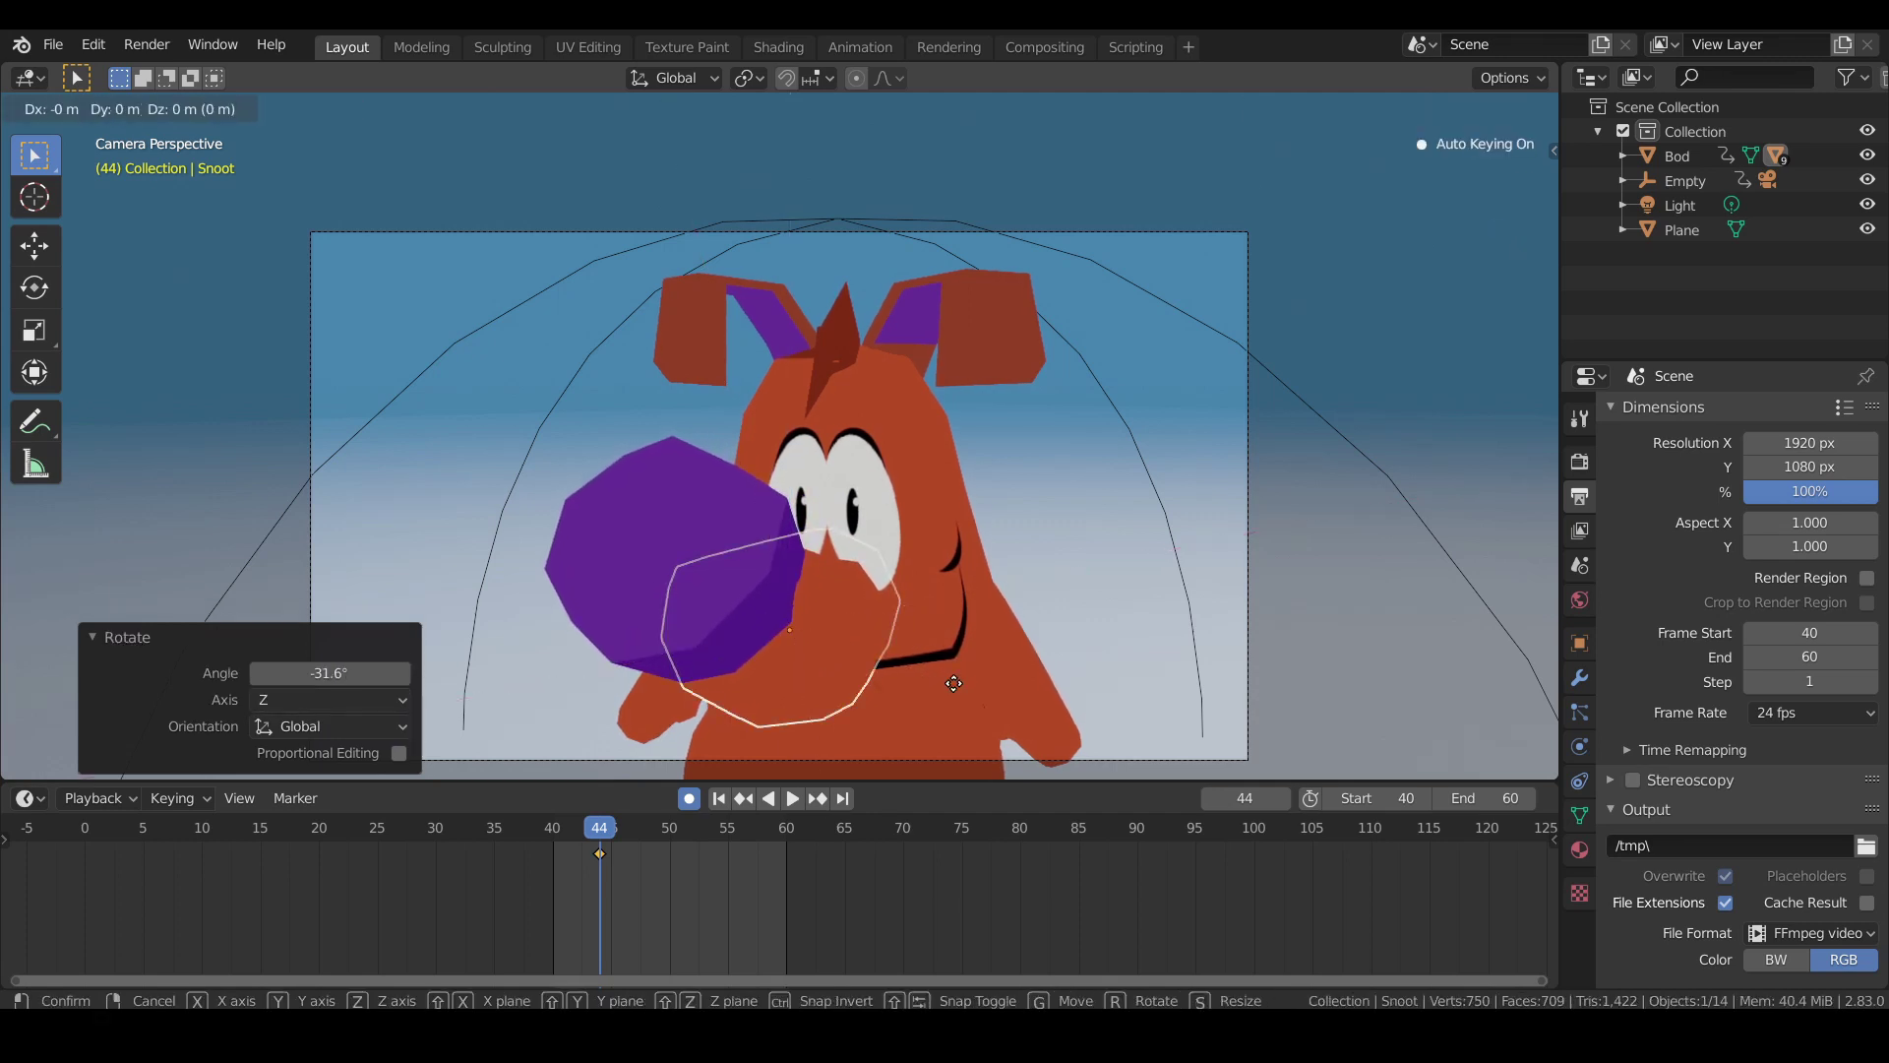
{"action": "key", "text": "y"}
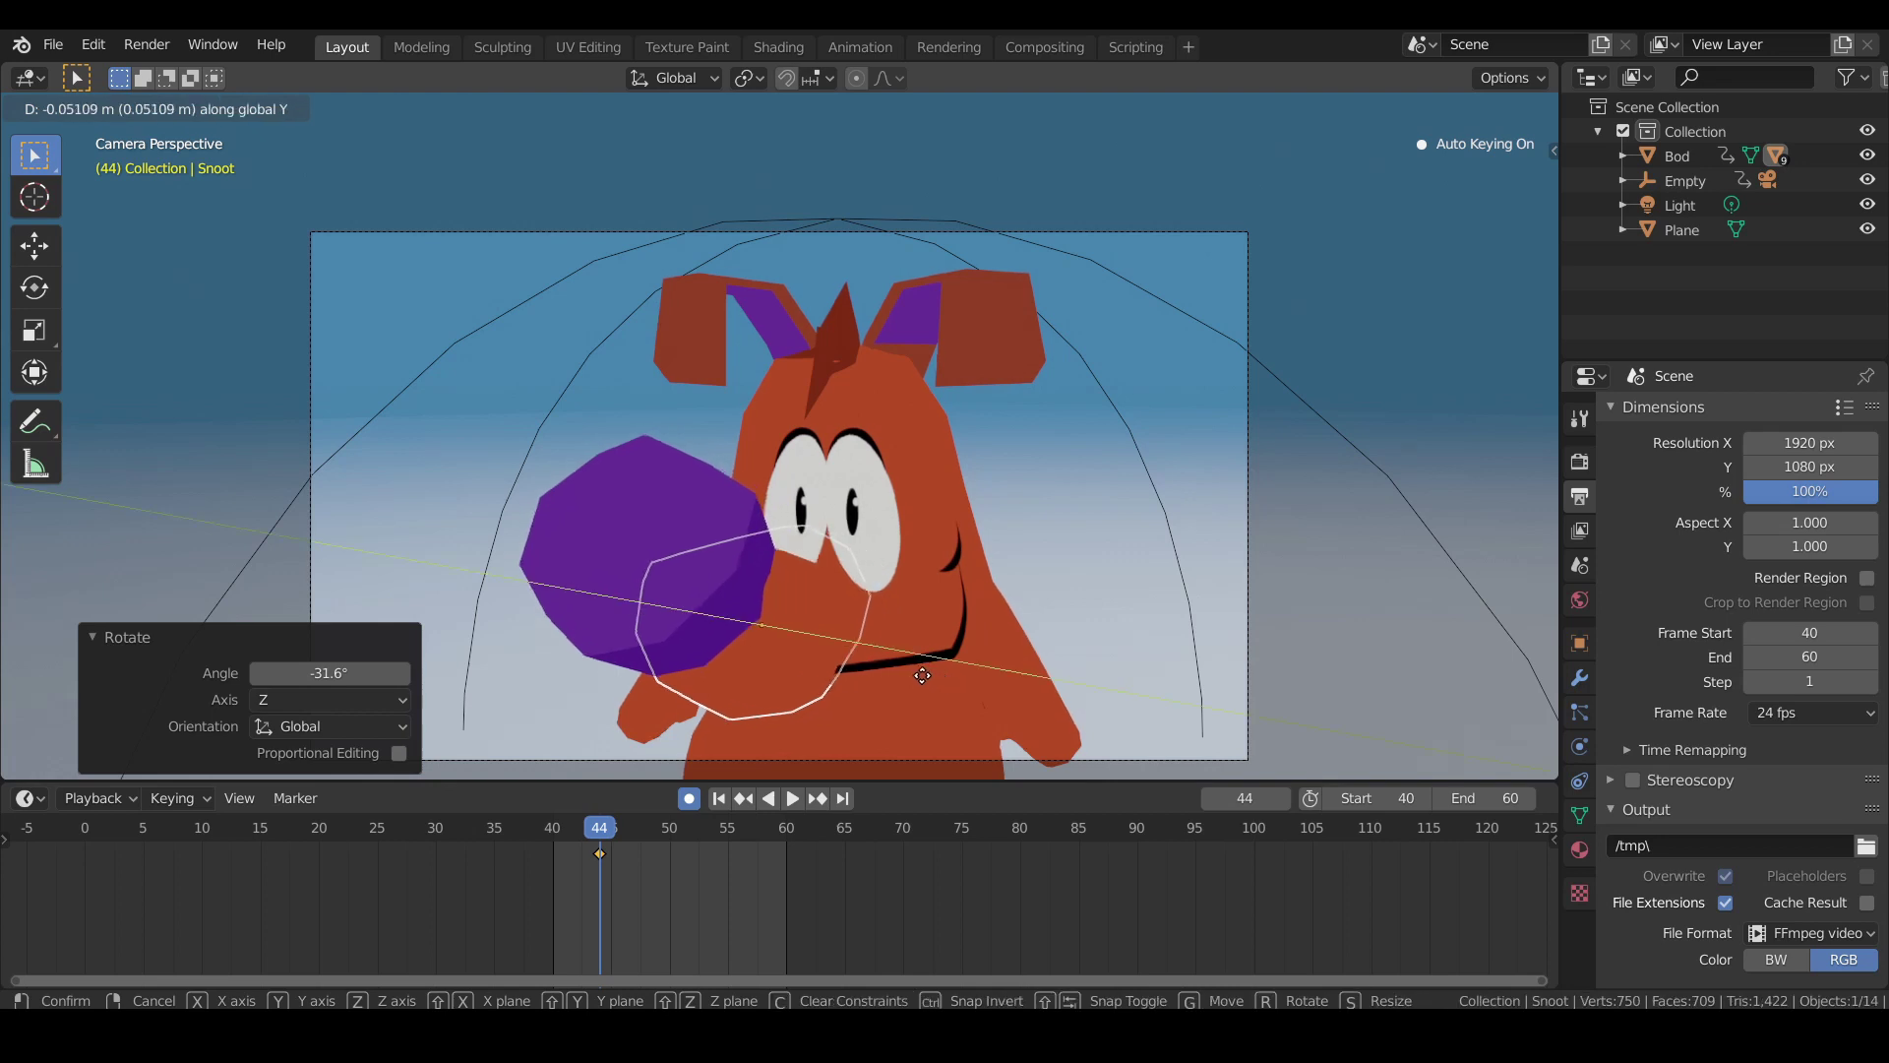
{"action": "mouse_move", "coordinate": [941, 666]}
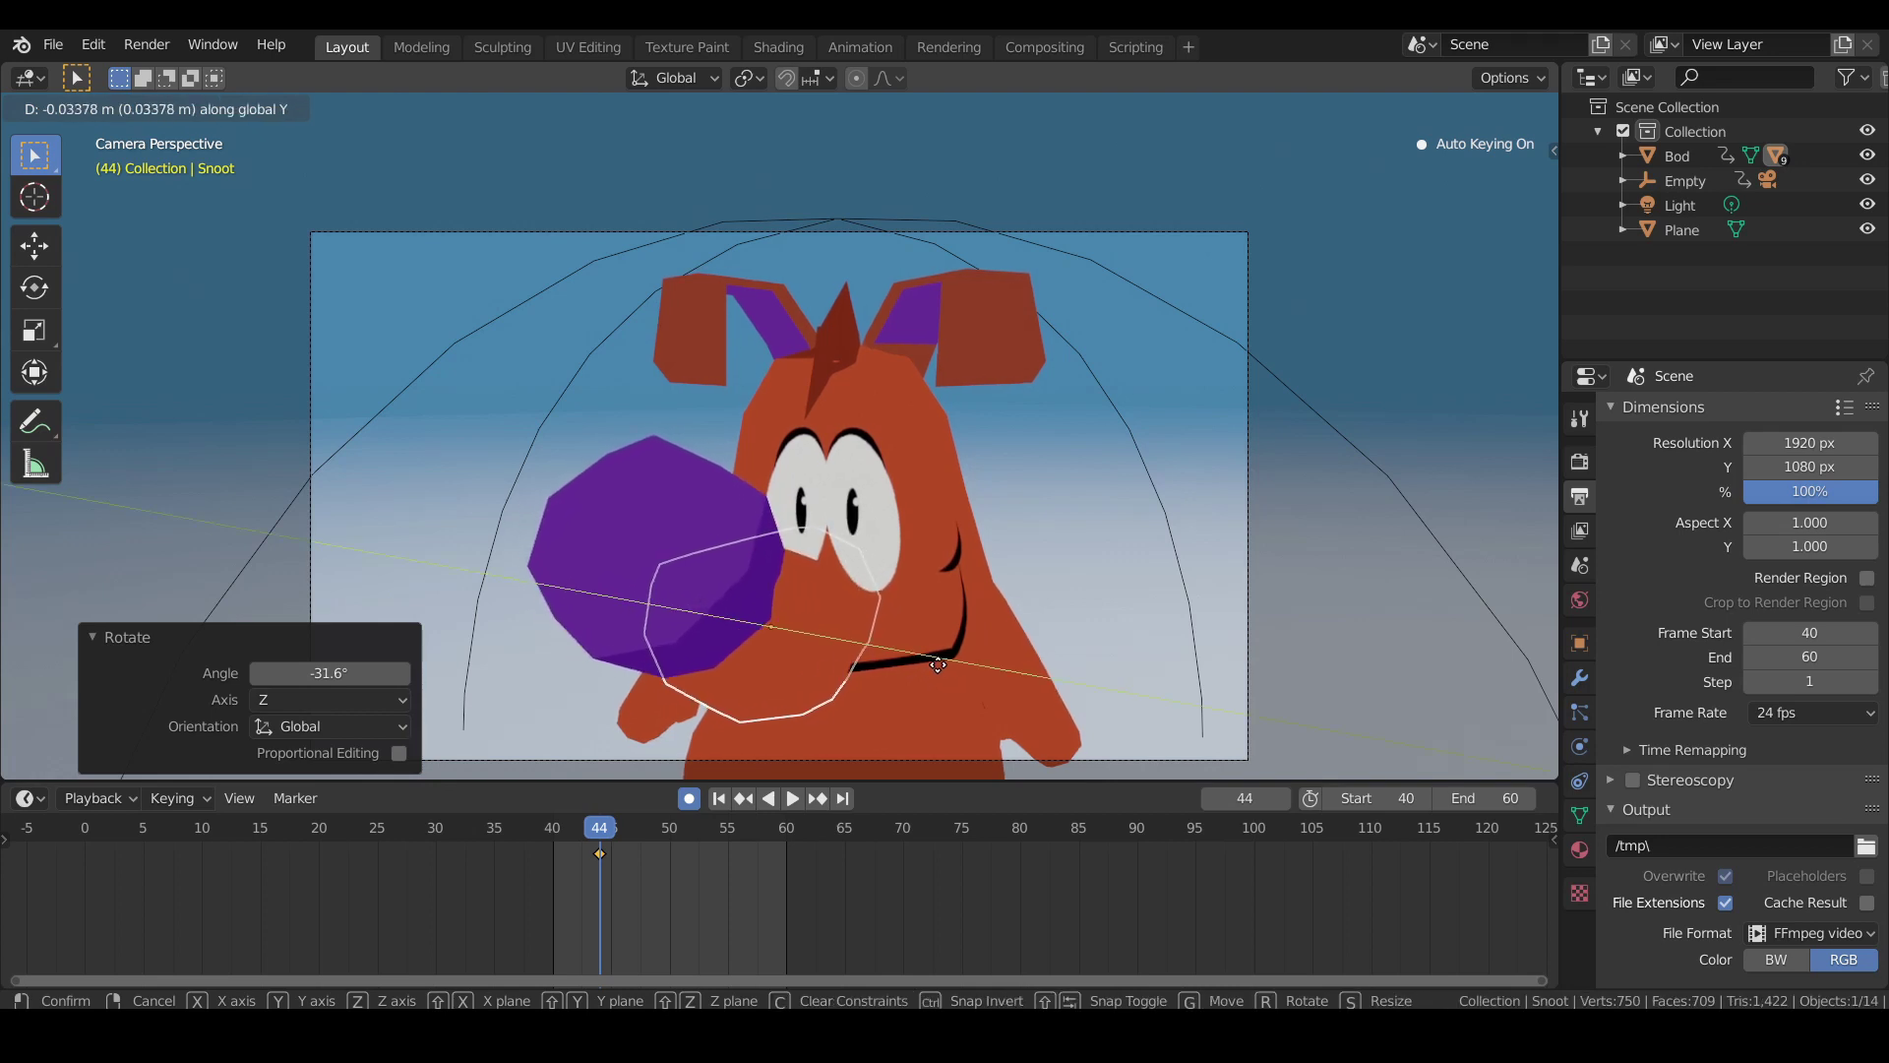
{"action": "left_click", "coordinate": [836, 584]}
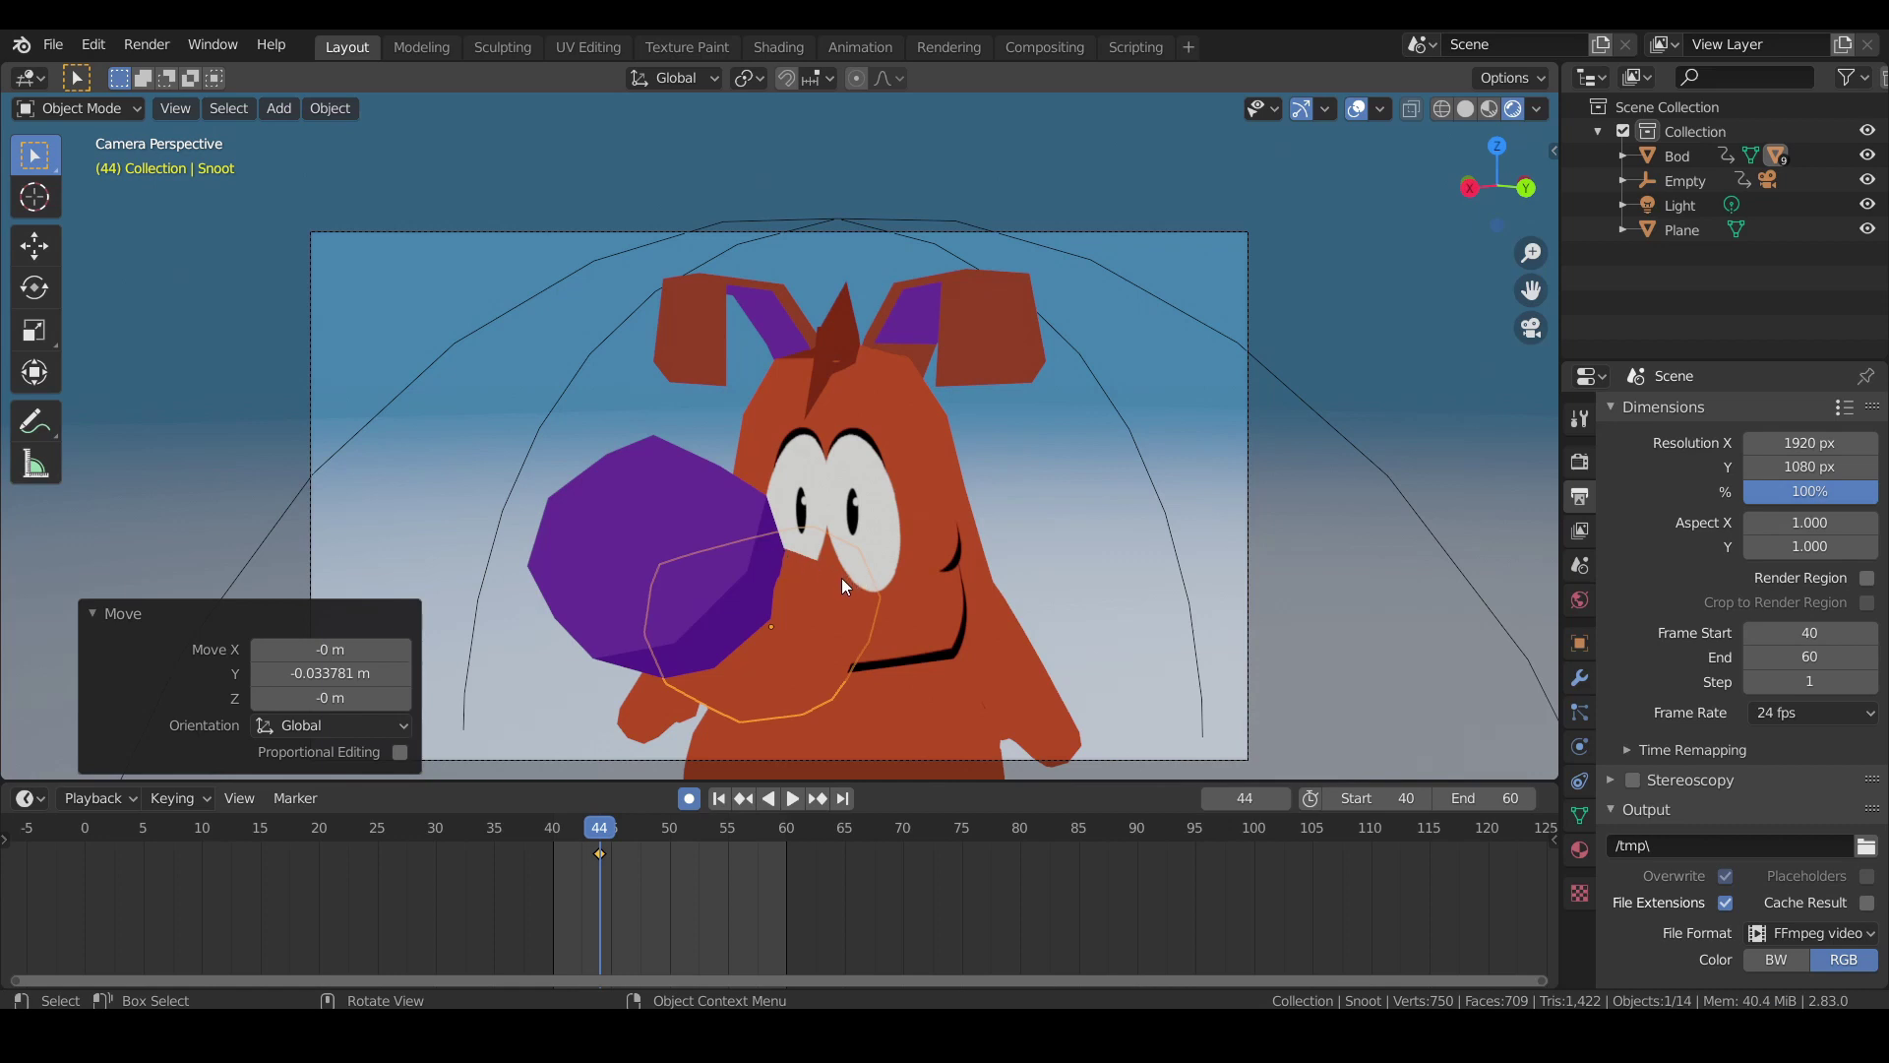
Move the purple nose -0.028 m along Y, then deselect everything.
{"action": "left_click", "coordinate": [616, 595]}
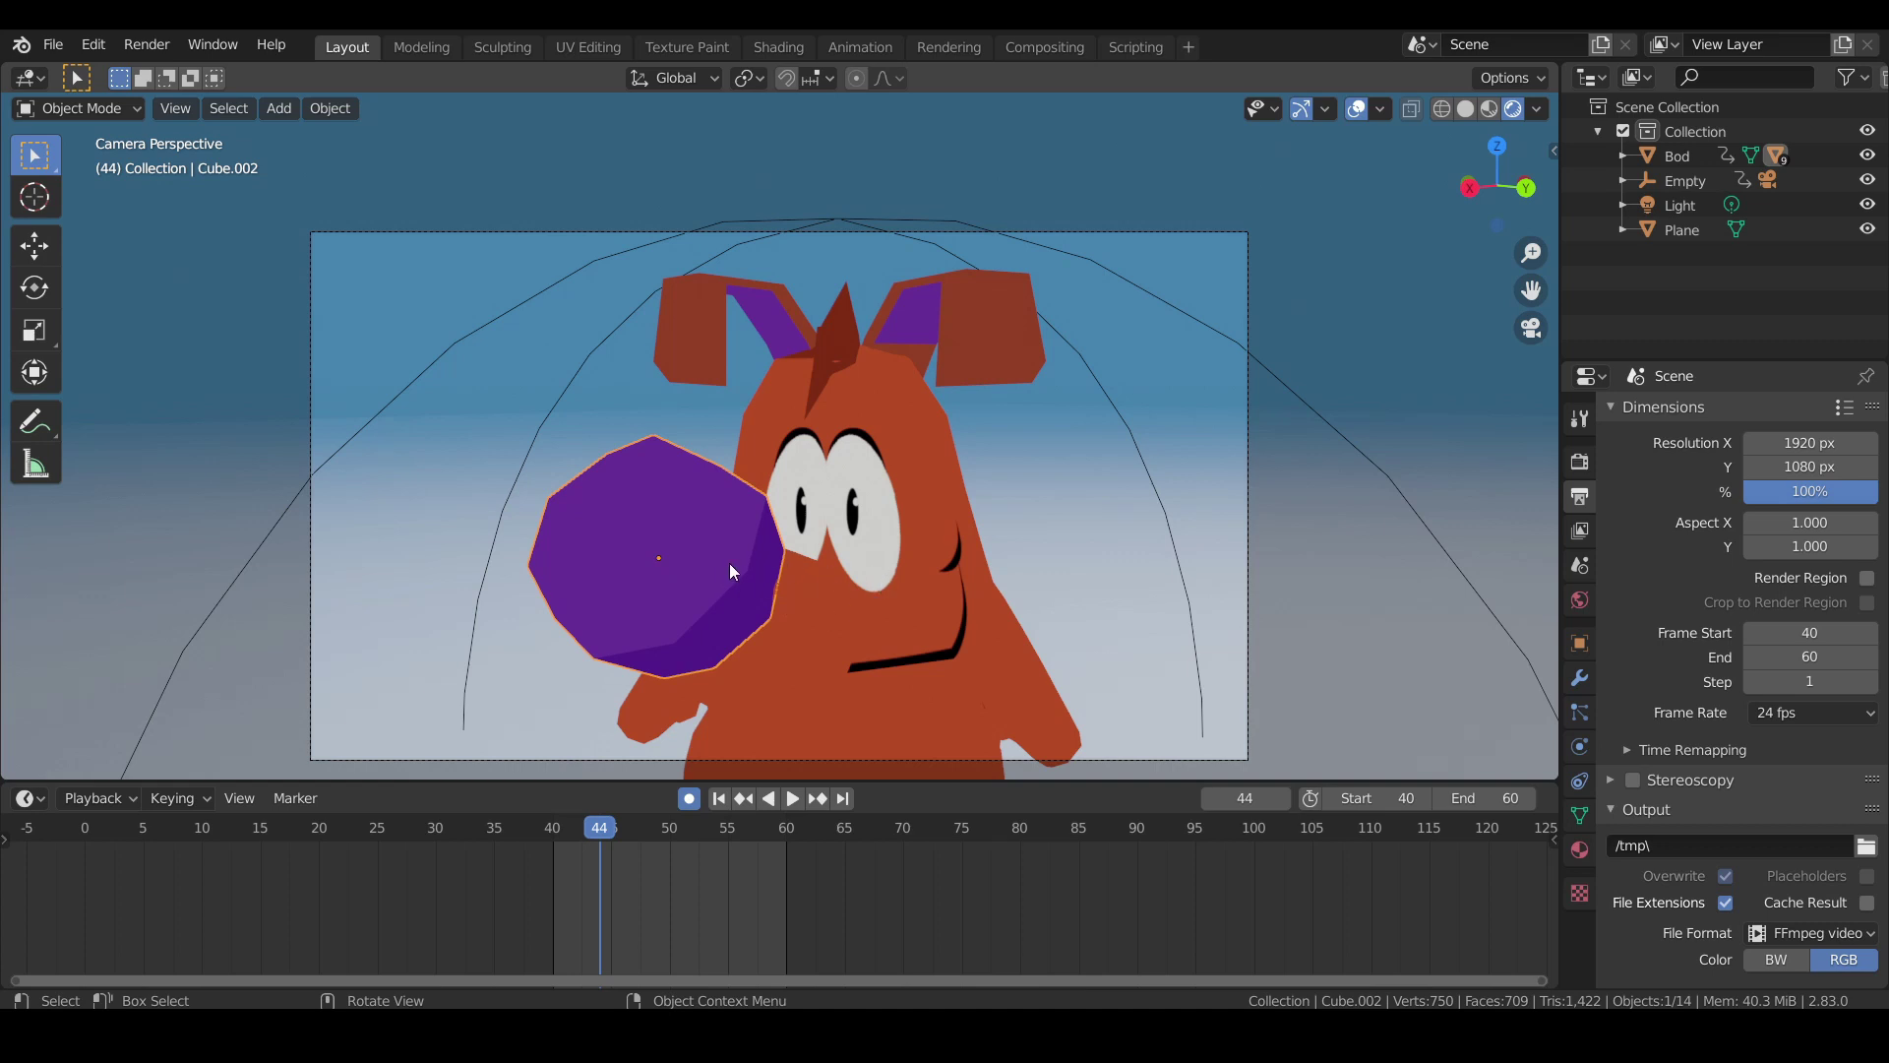
{"action": "key", "text": "g"}
{"action": "key", "text": "x"}
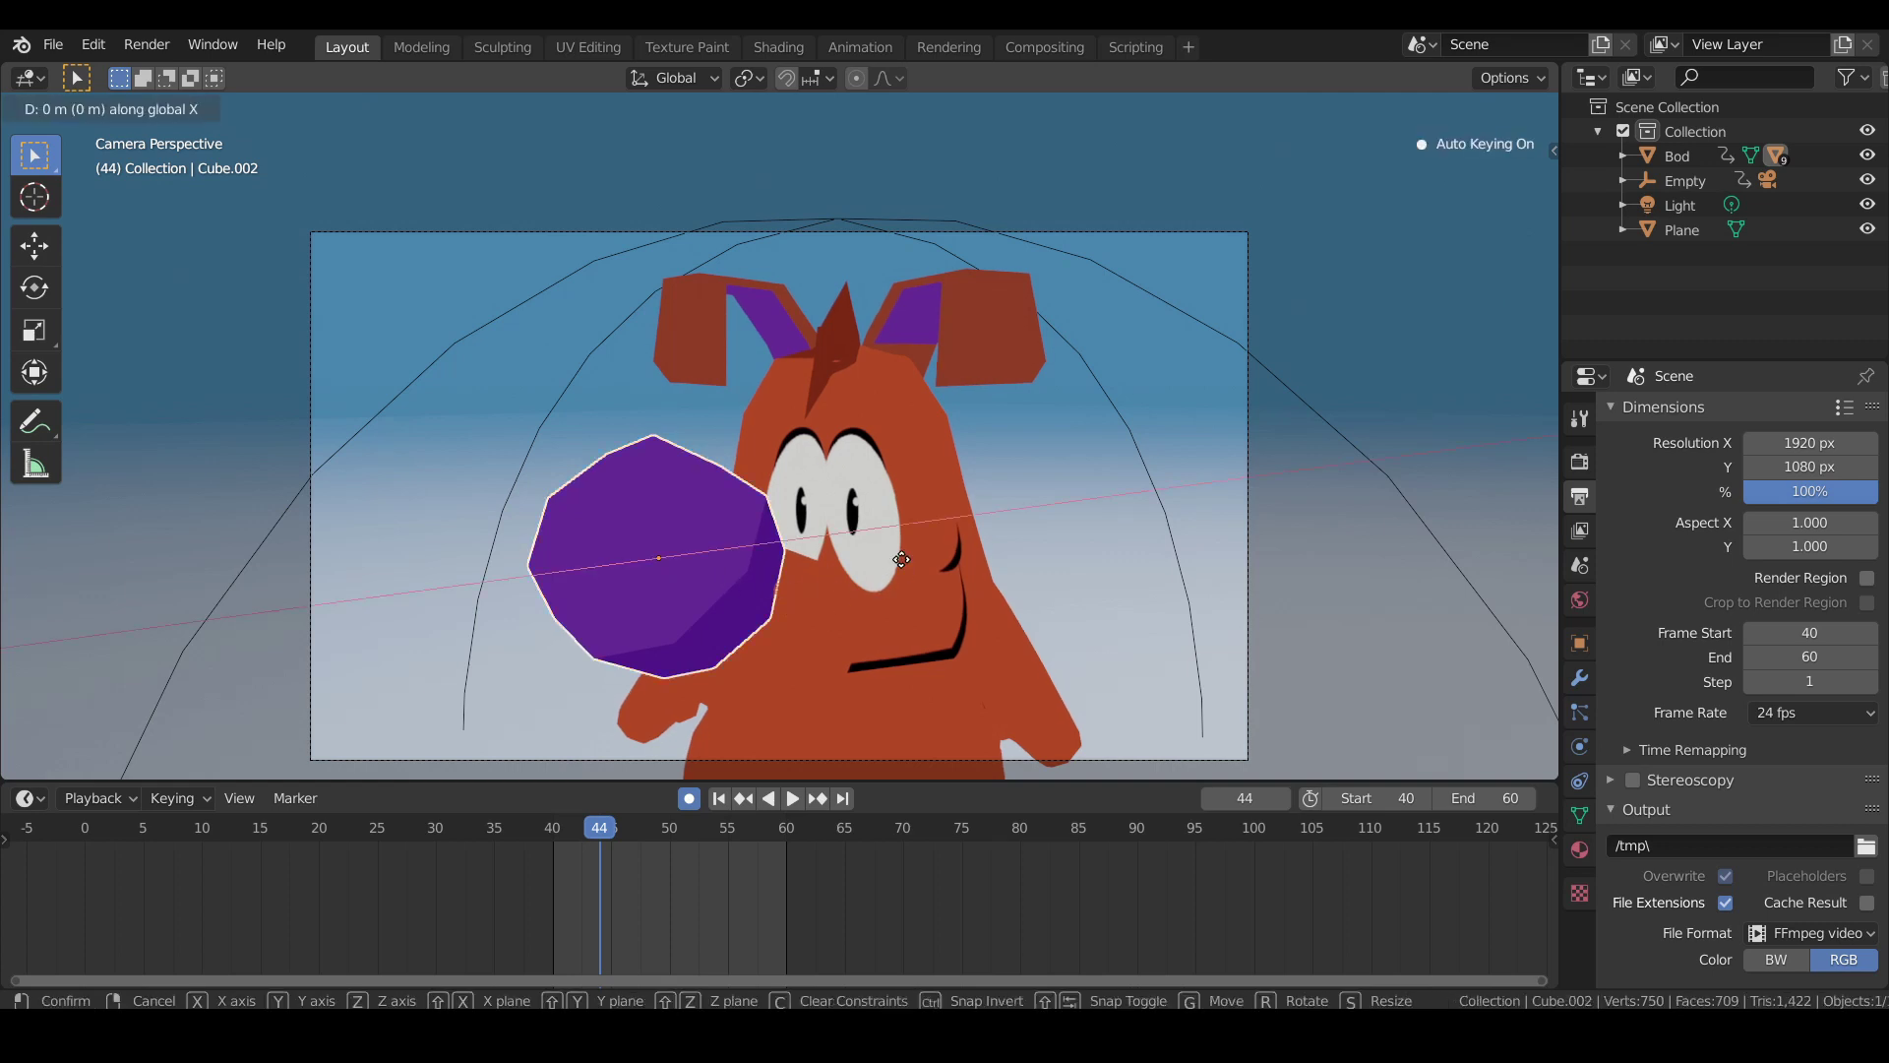
{"action": "key", "text": "y"}
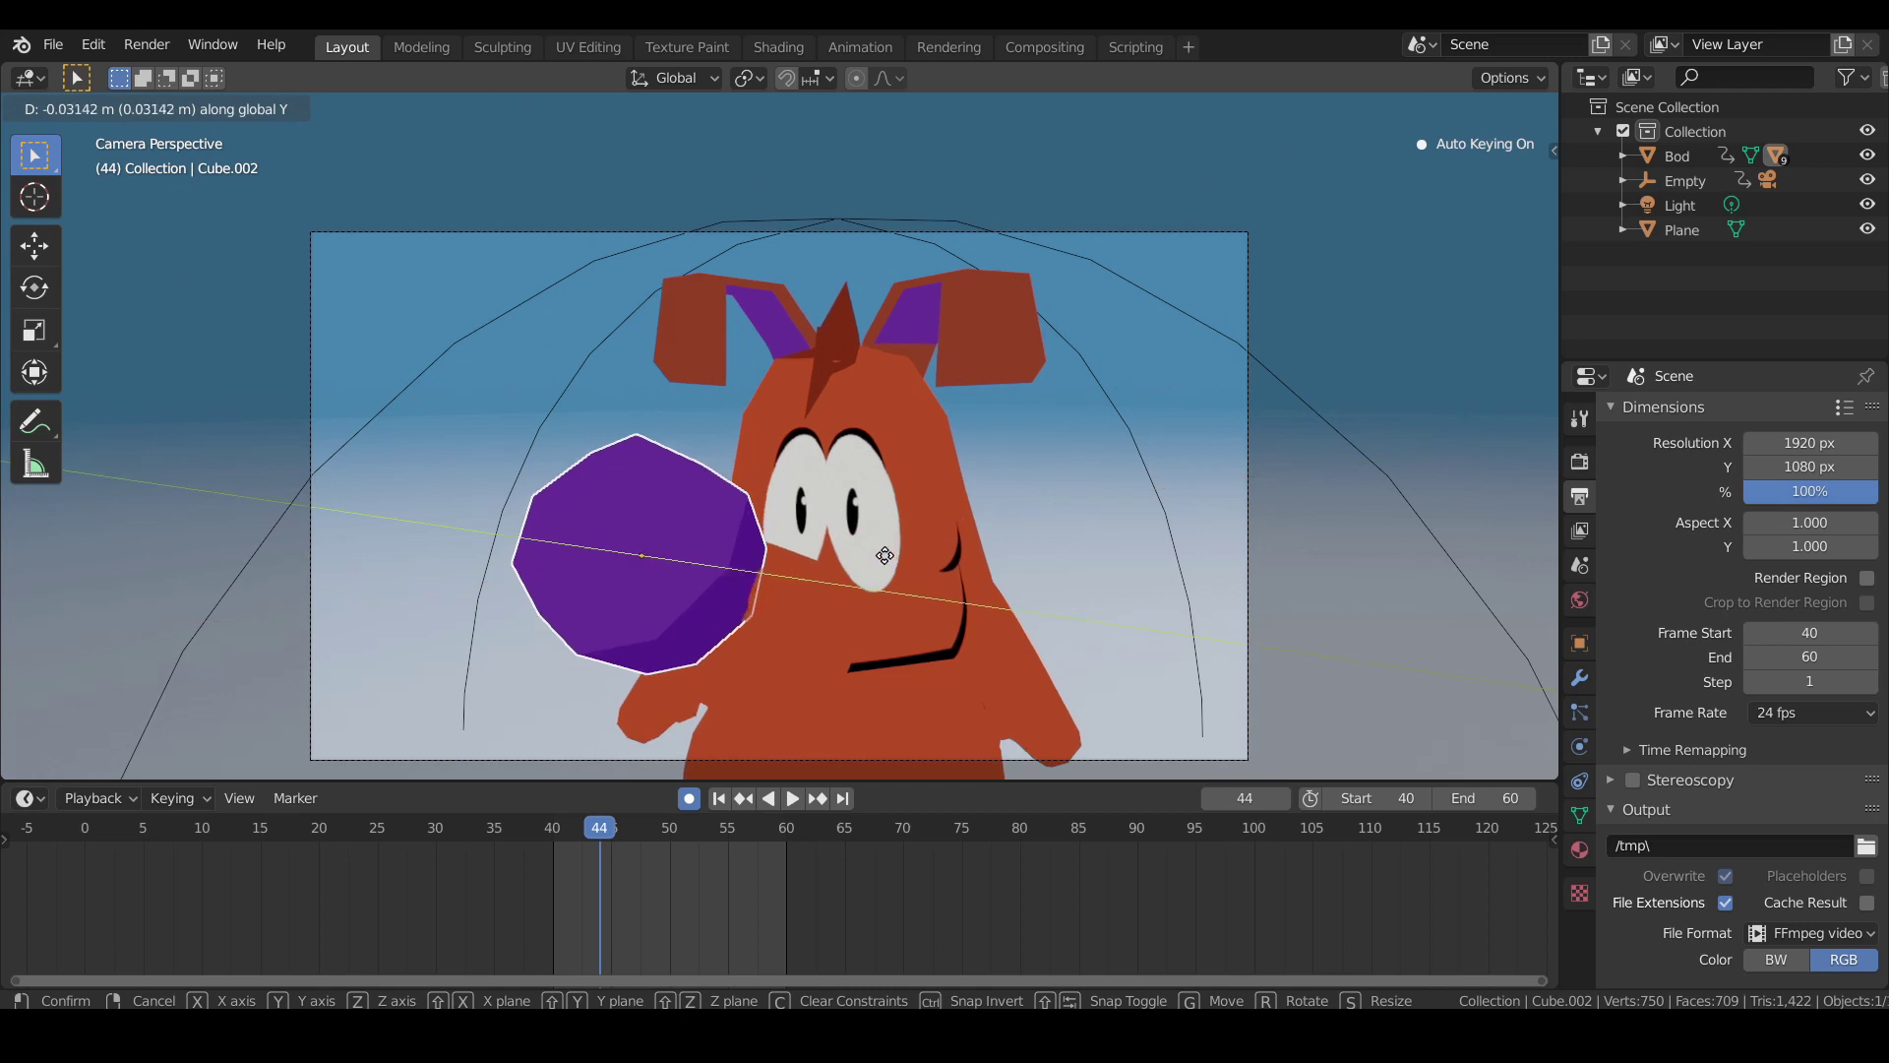
{"action": "left_click", "coordinate": [888, 553]}
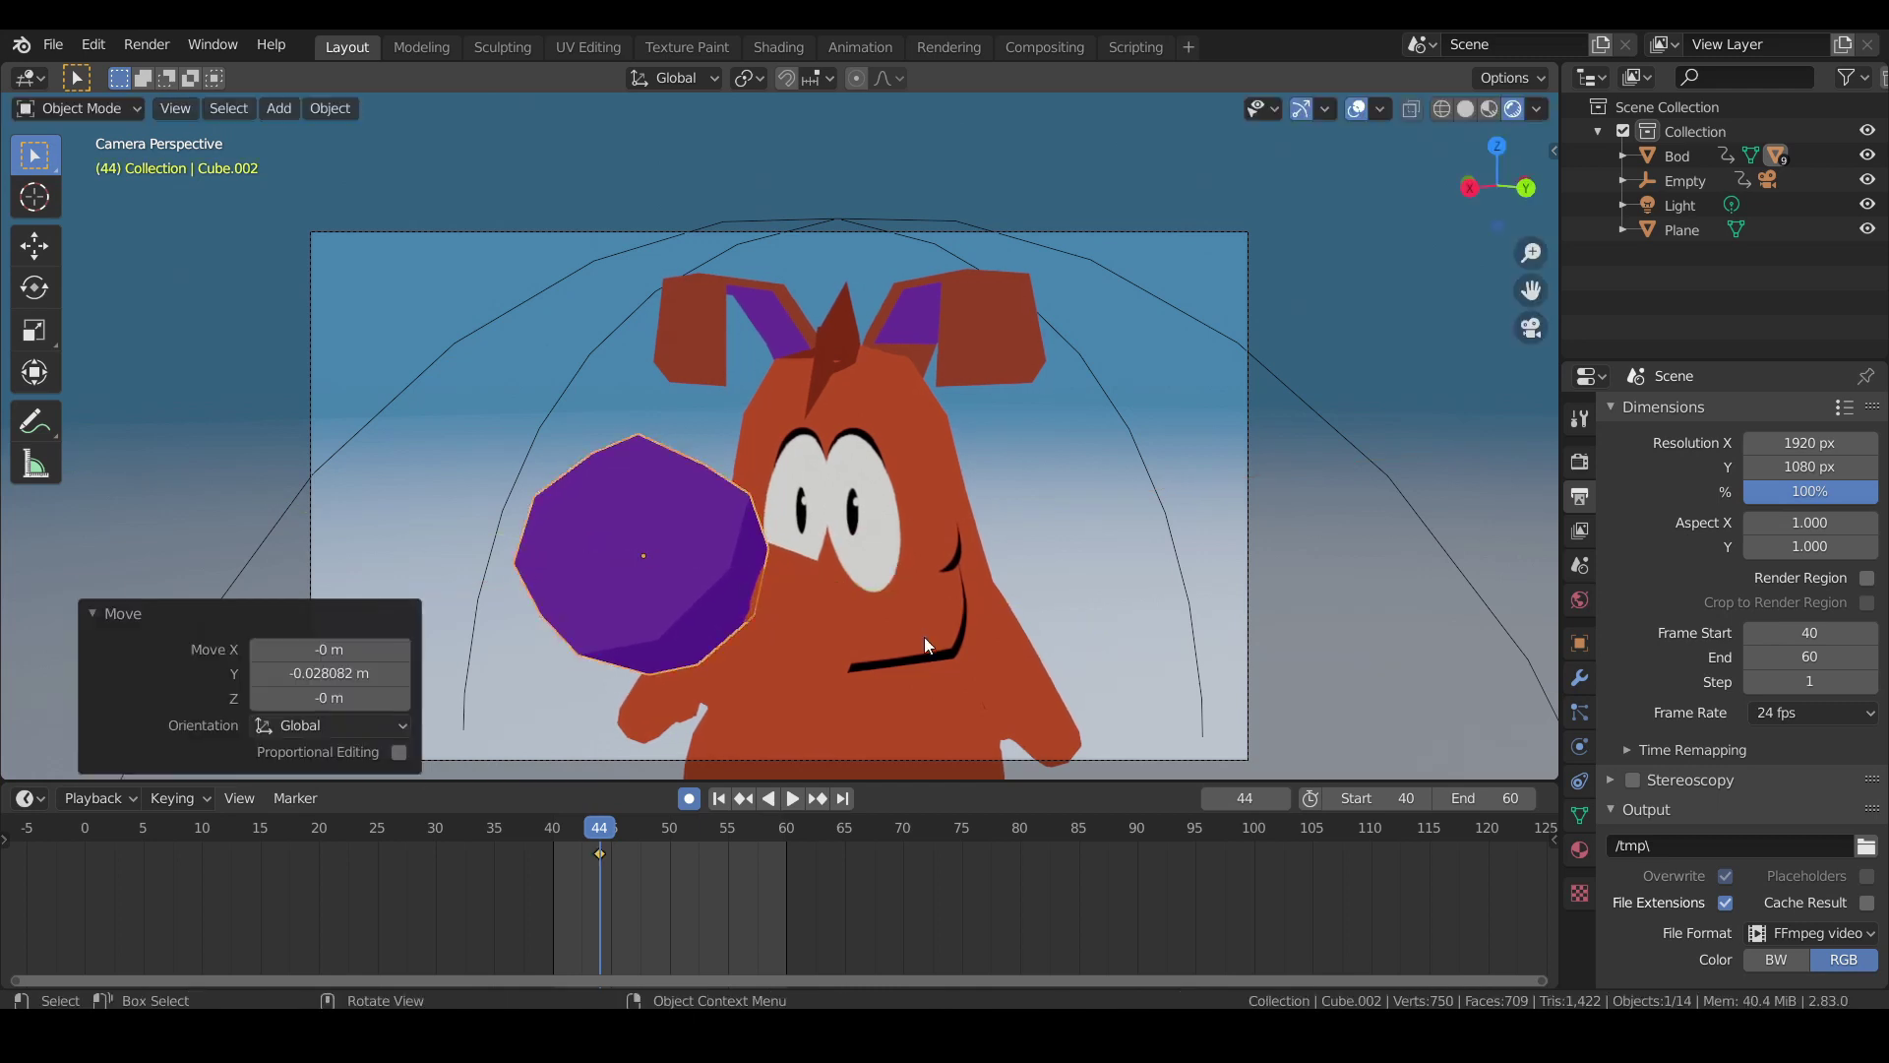
{"action": "left_click", "coordinate": [1391, 327]}
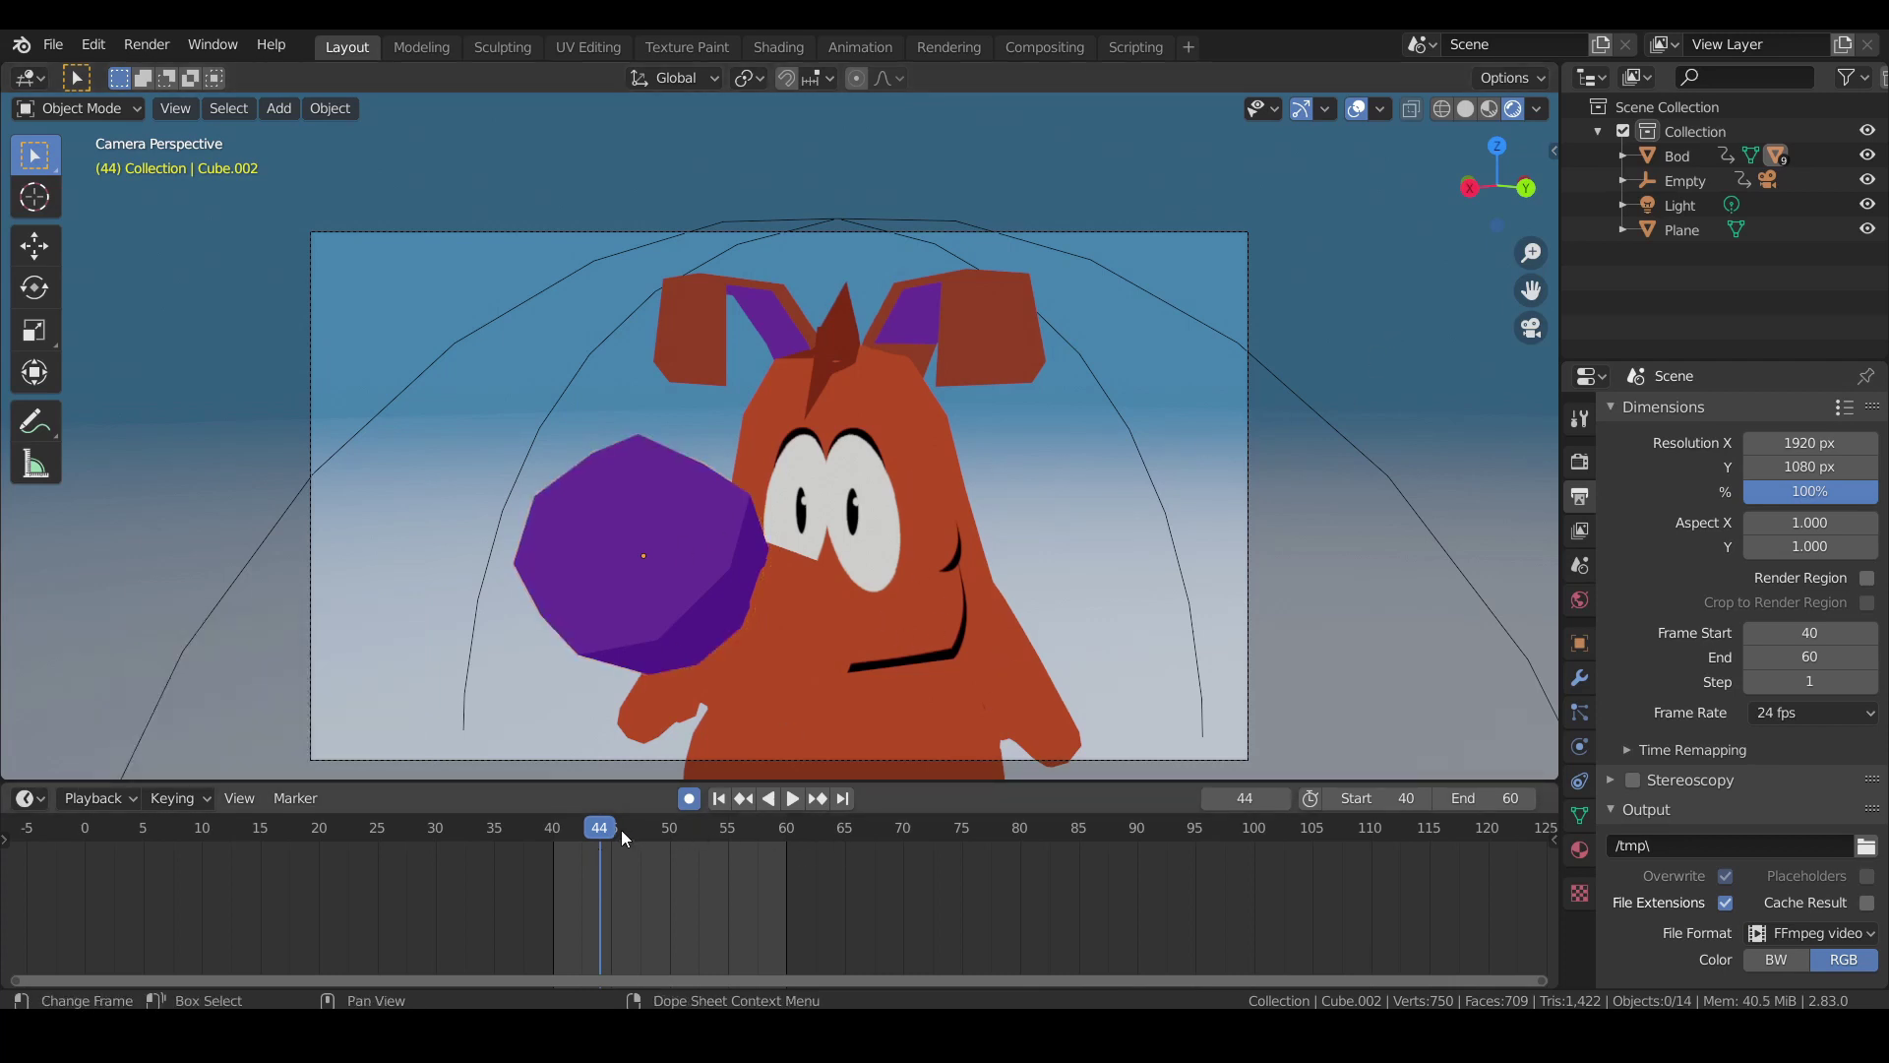
Rotate the Ears and Hair -8.86° together, then nudge them 0.009965 m along X.
{"action": "left_click", "coordinate": [848, 358]}
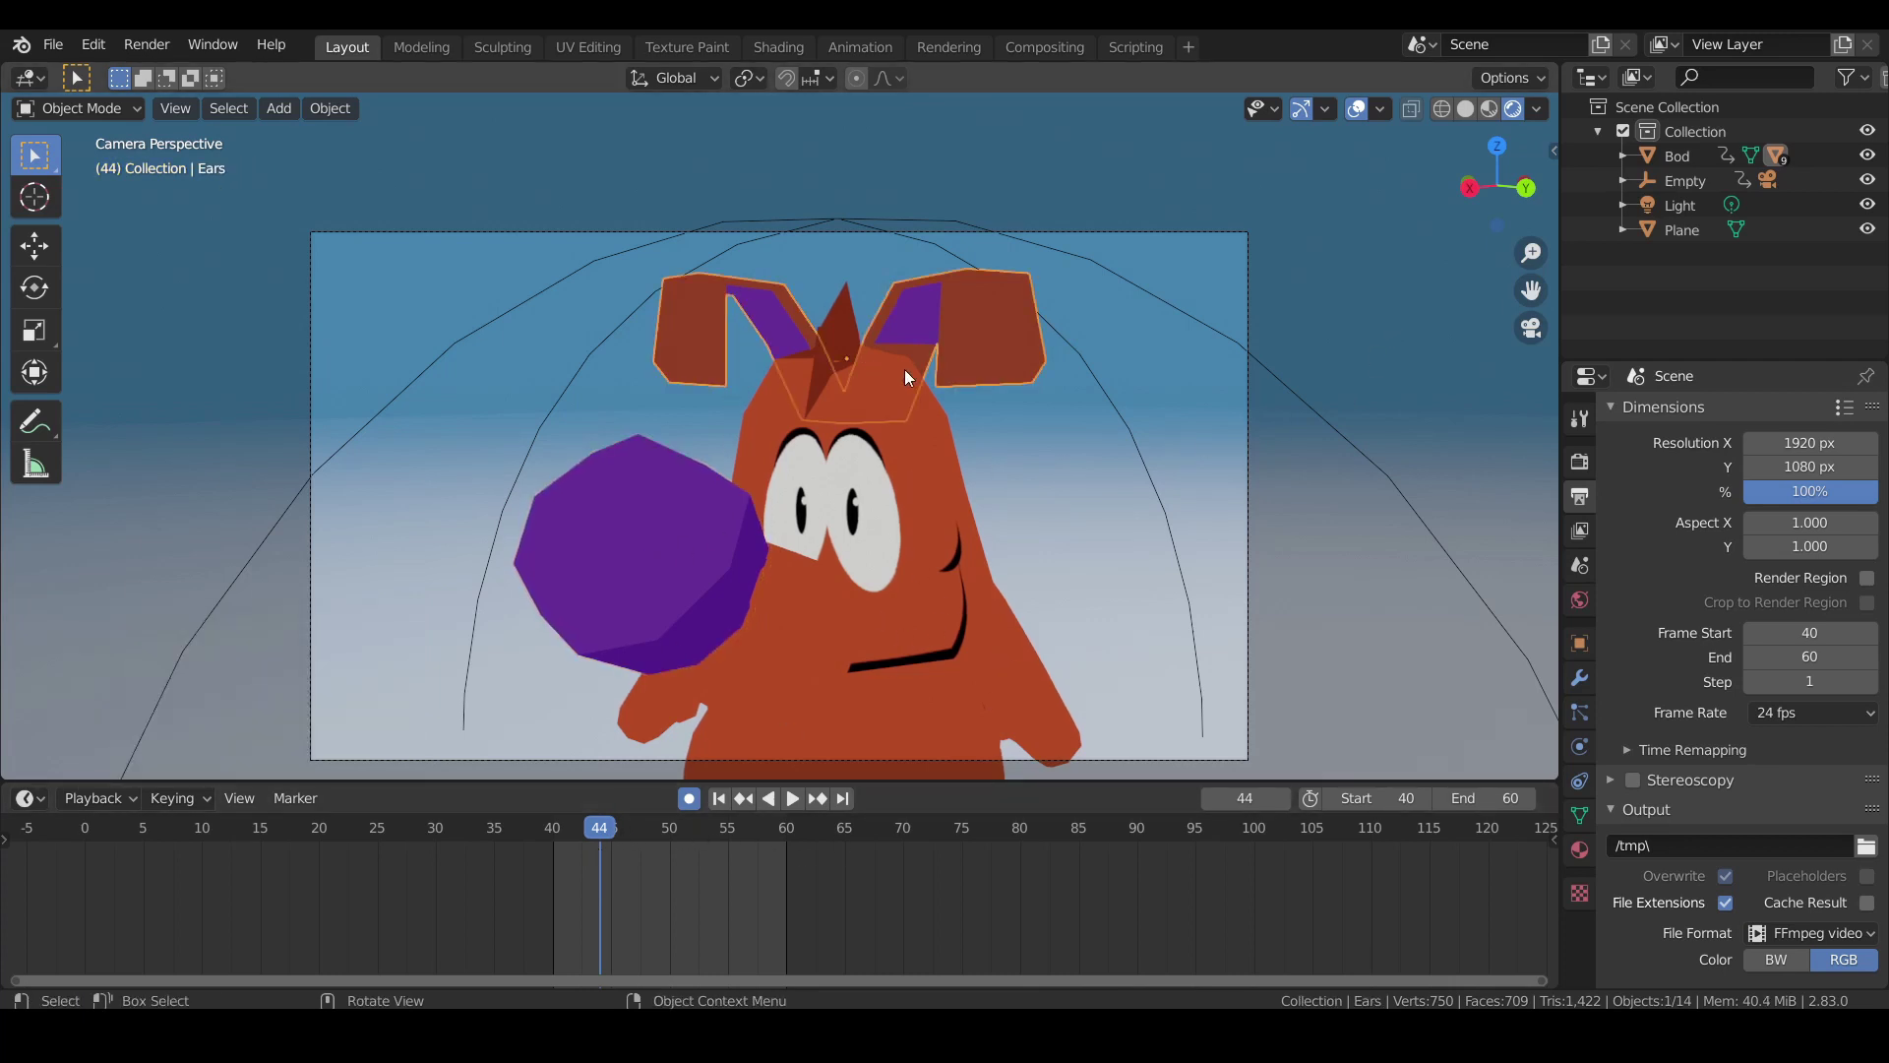
{"action": "left_click", "coordinate": [844, 317], "text": "shift"}
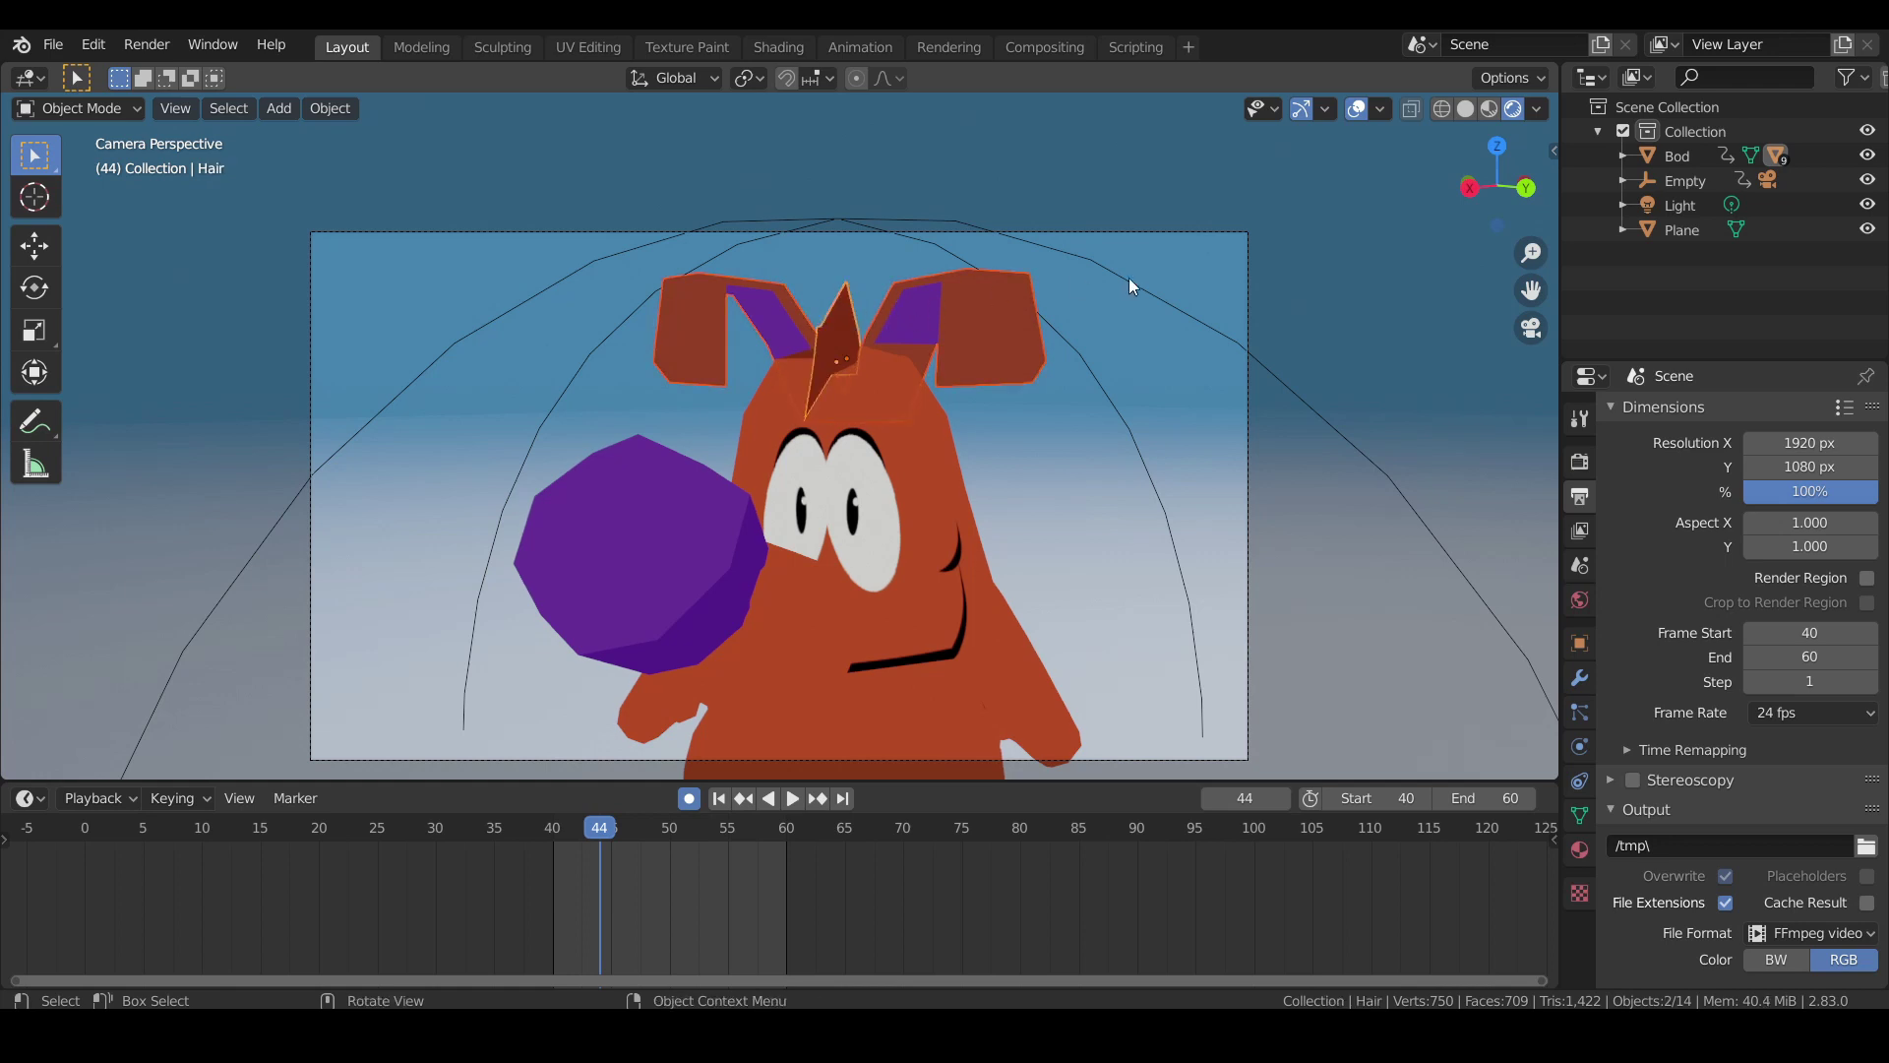
{"action": "key", "text": "r"}
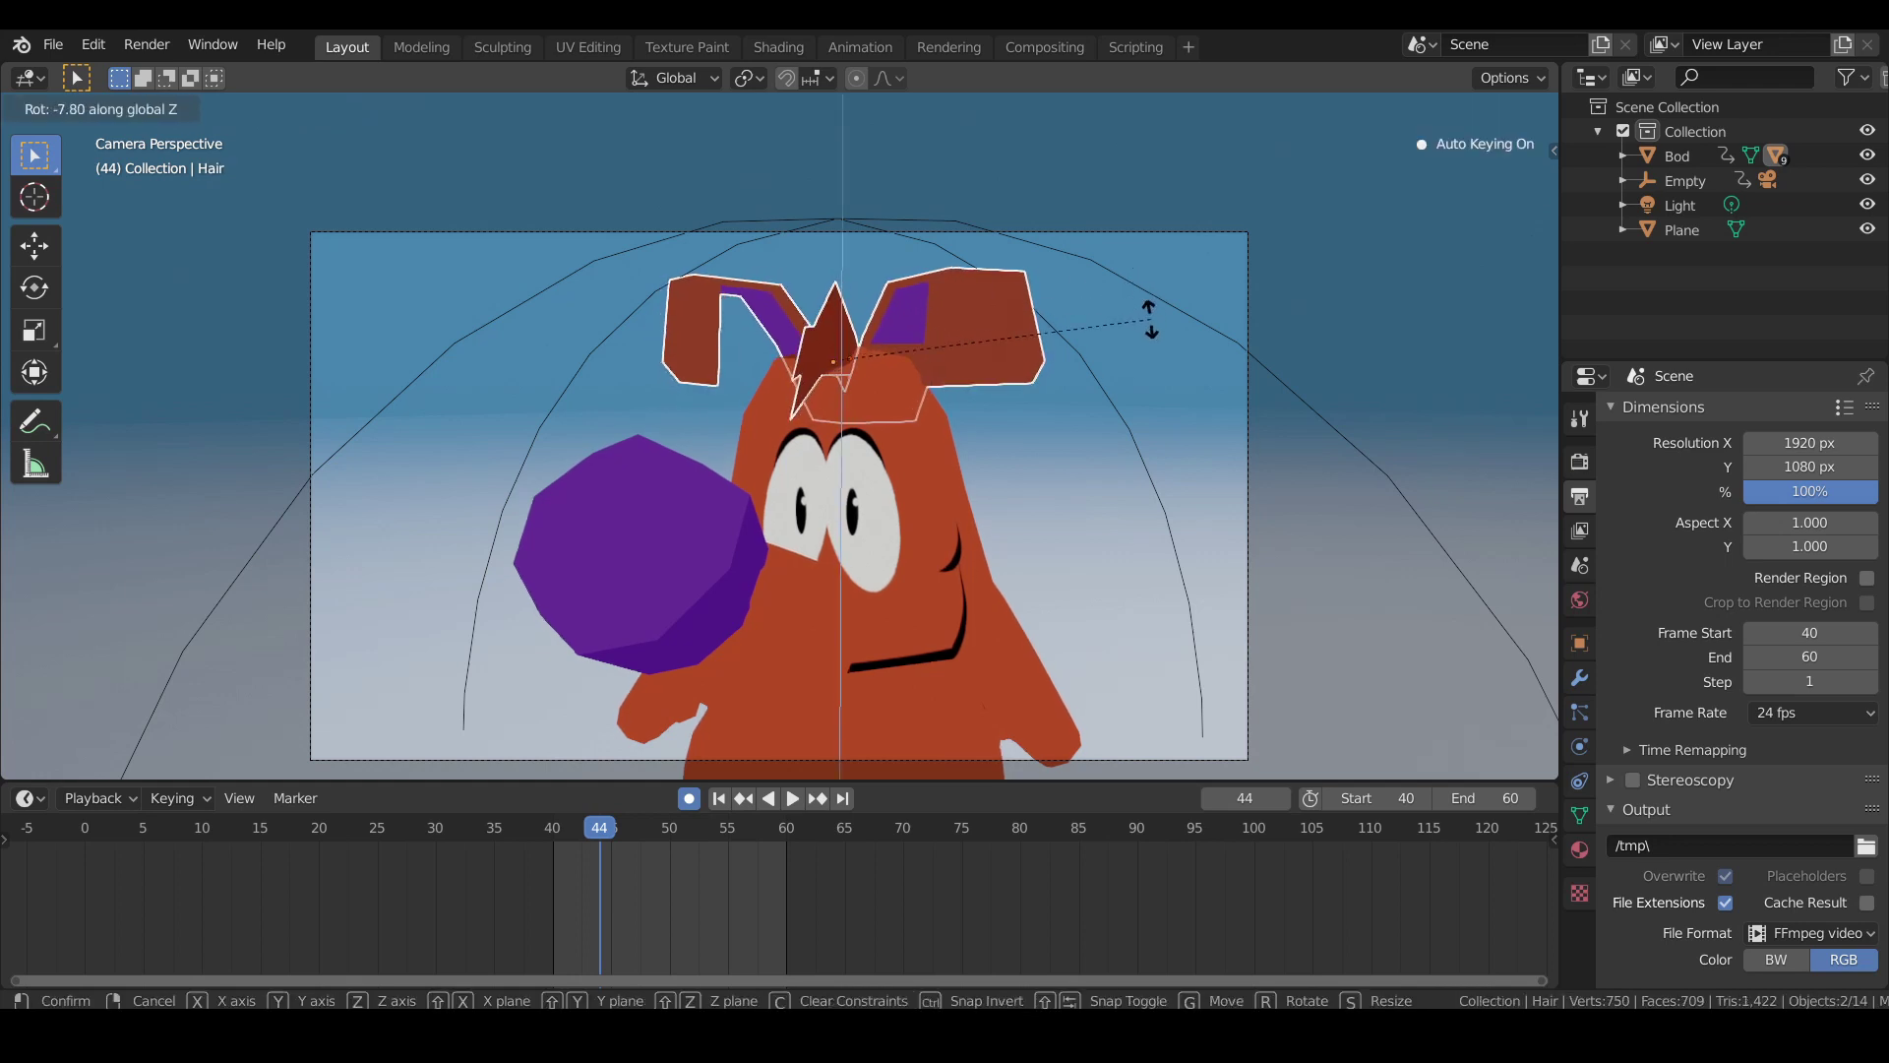
{"action": "left_click", "coordinate": [1151, 331]}
{"action": "key", "text": "g"}
{"action": "key", "text": "x"}
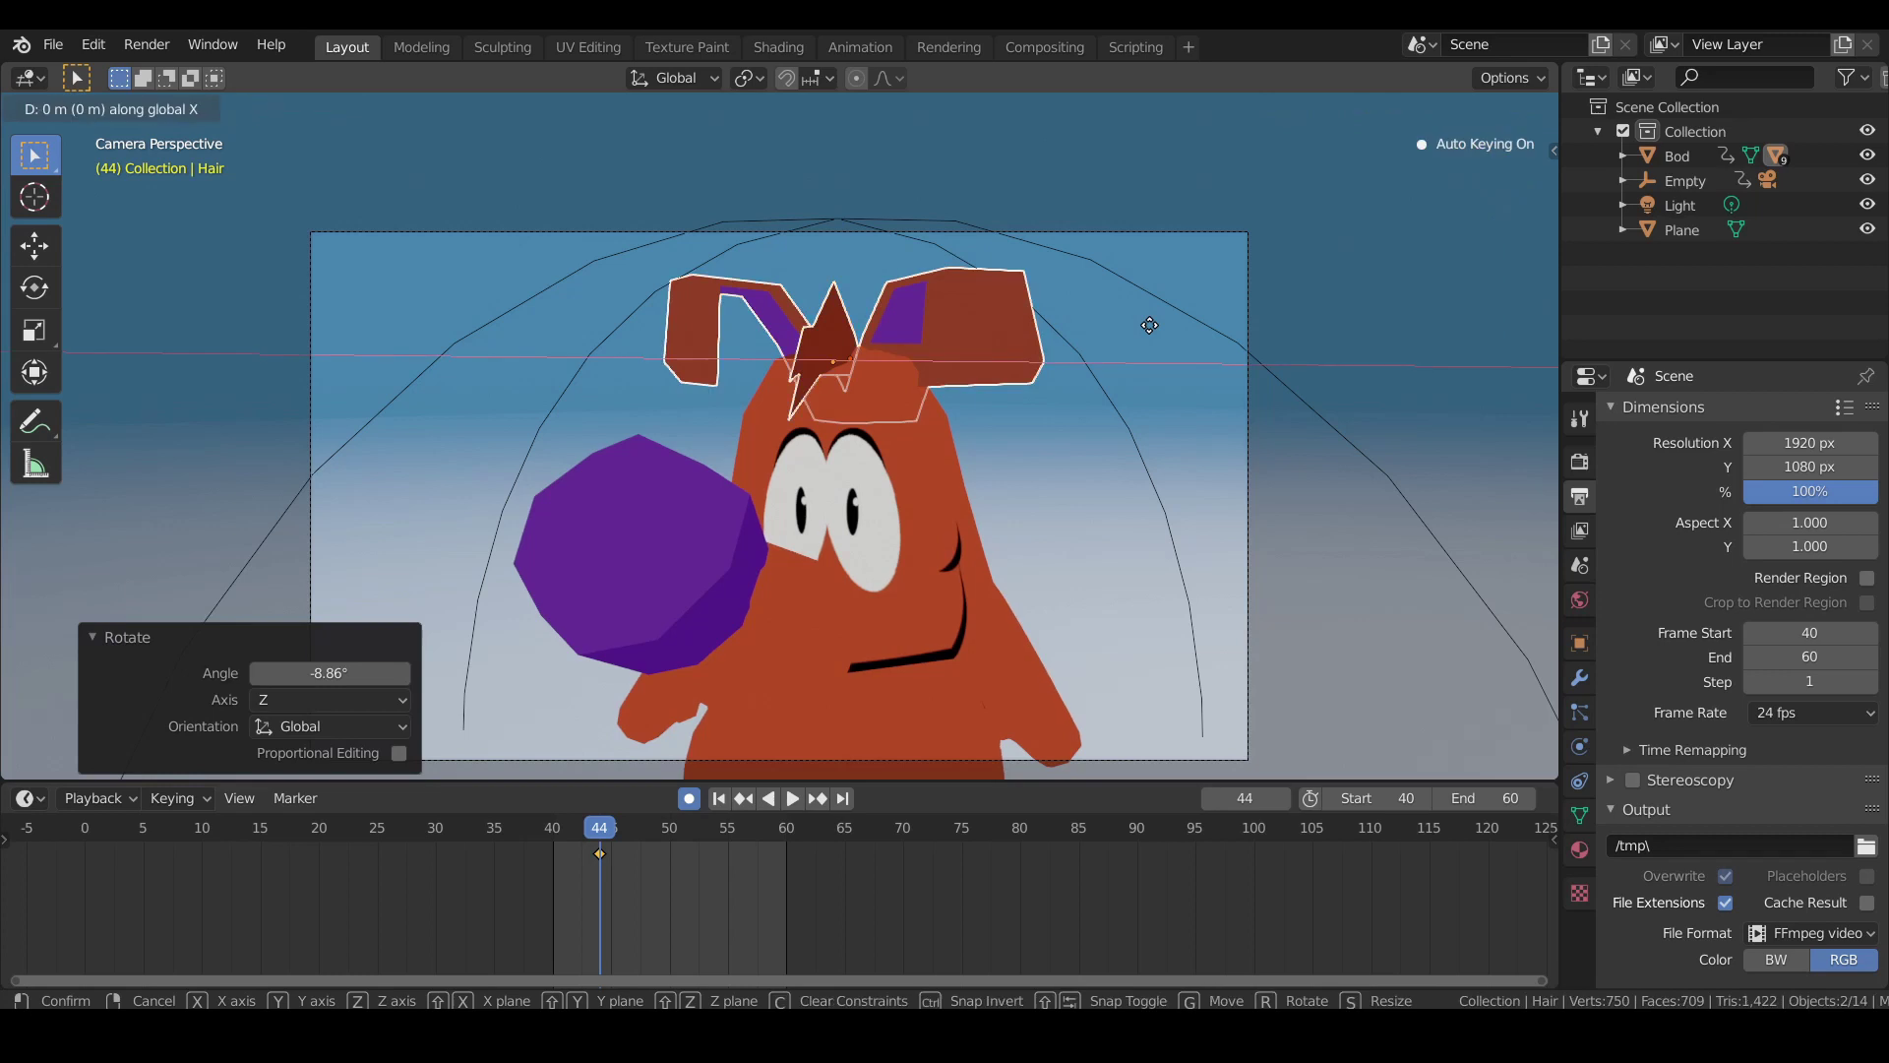
{"action": "left_click", "coordinate": [1144, 327]}
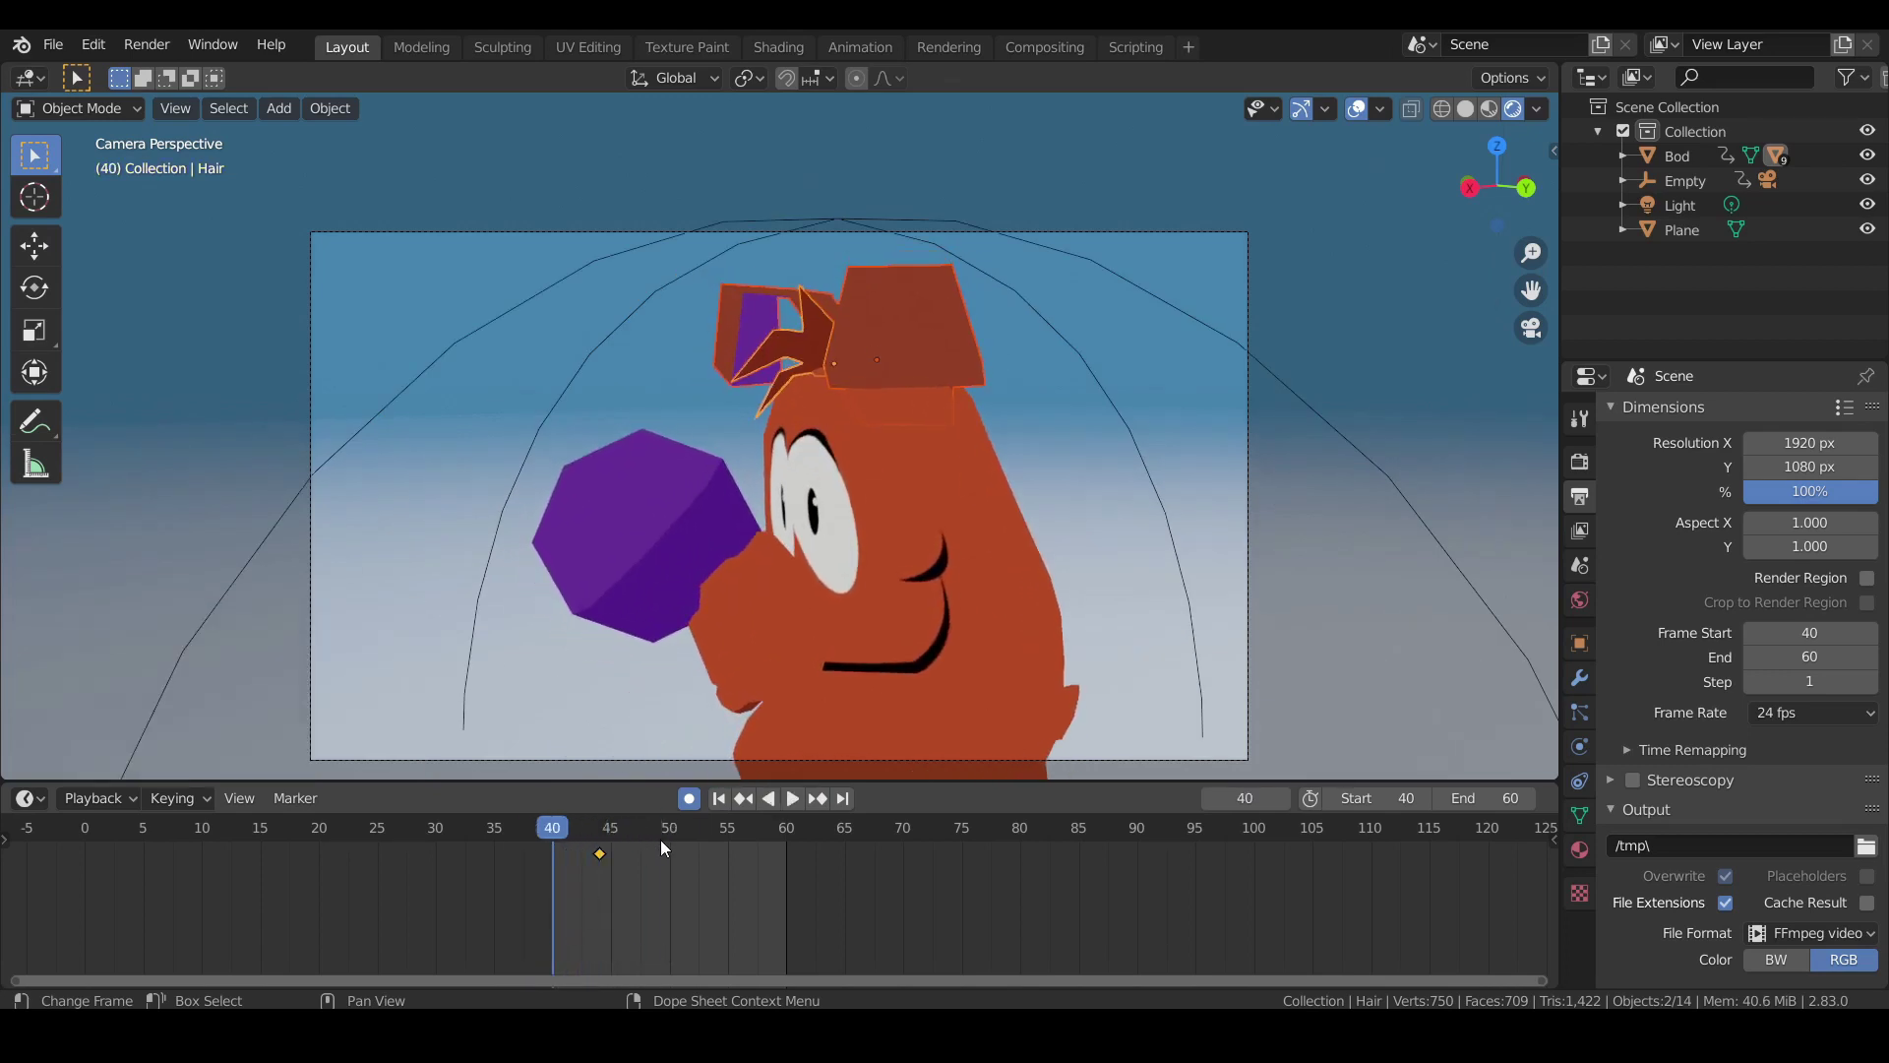
Delete the frame-44 keyframe, restore it with undo, then reselect it without deleting.
{"action": "left_click_drag", "start_coordinate": [633, 878], "coordinate": [574, 844]}
{"action": "key", "text": "x"}
{"action": "left_click", "coordinate": [576, 843]}
{"action": "key", "text": "ctrl+z"}
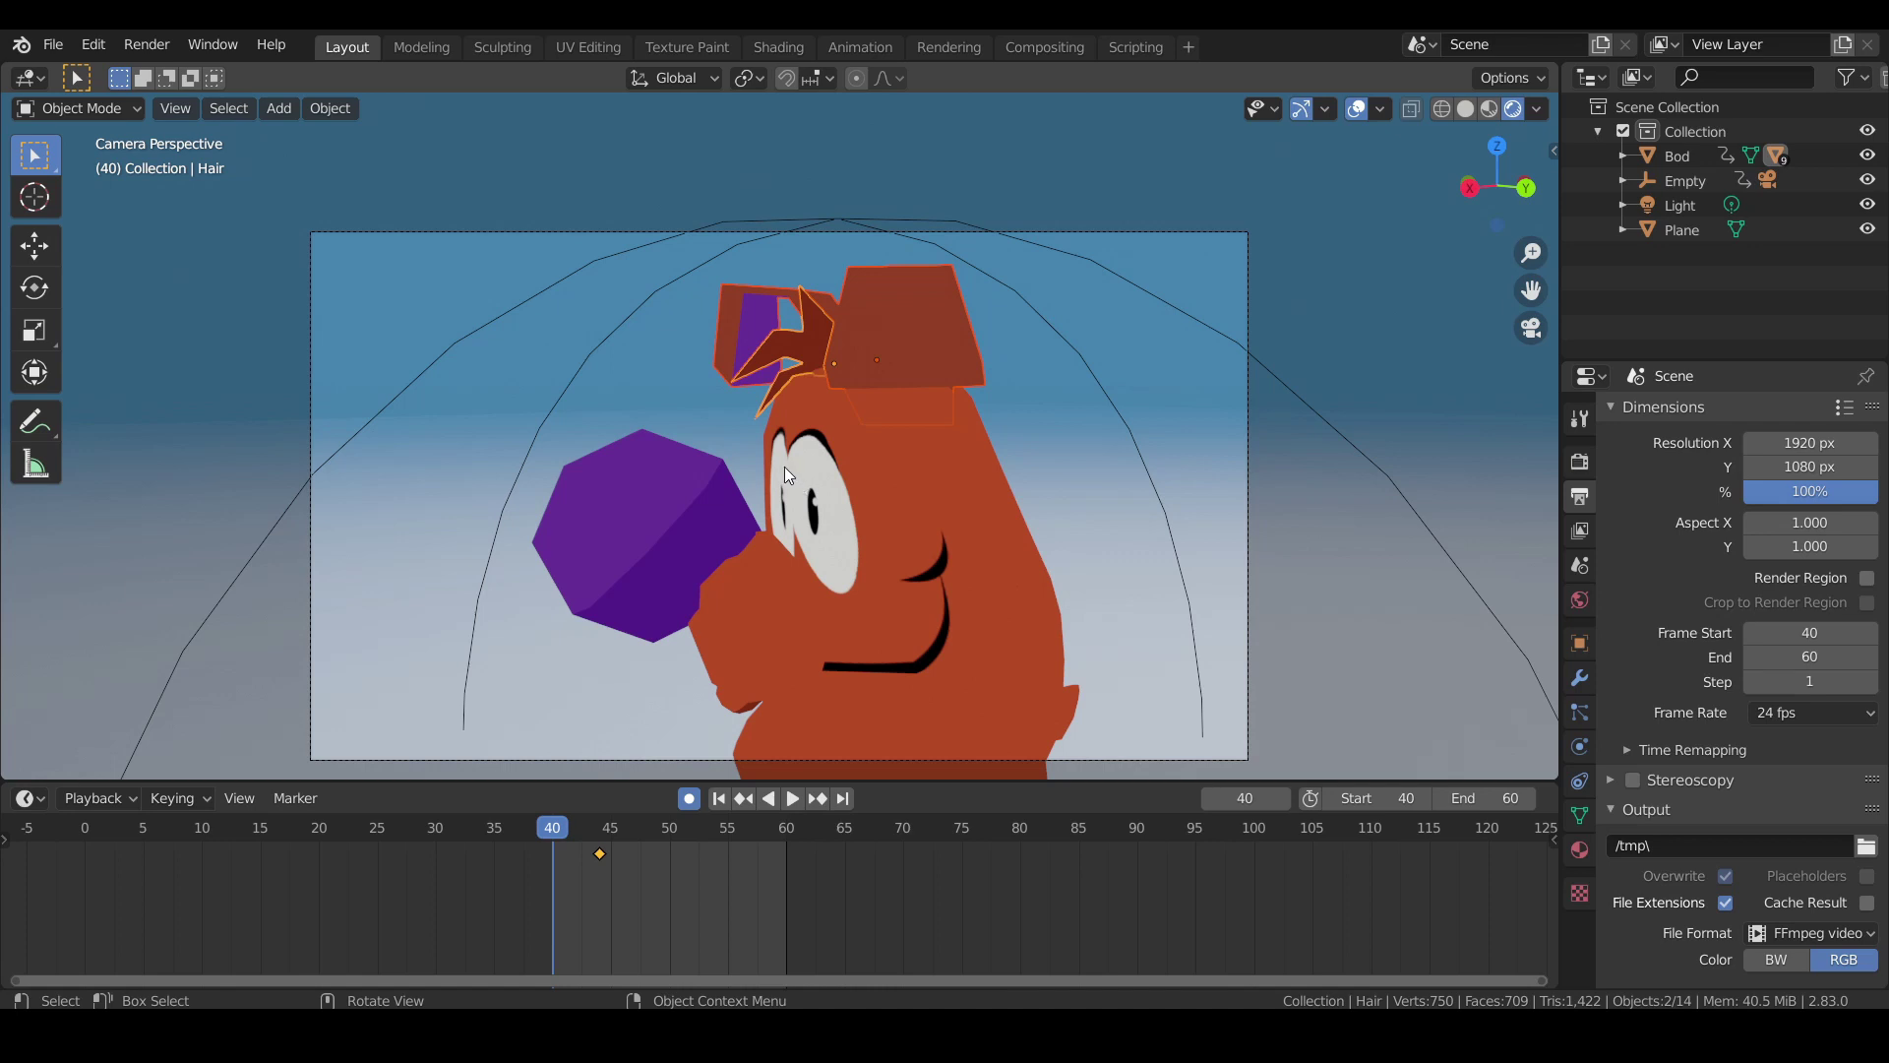
{"action": "left_click", "coordinate": [581, 850]}
{"action": "left_click", "coordinate": [603, 854]}
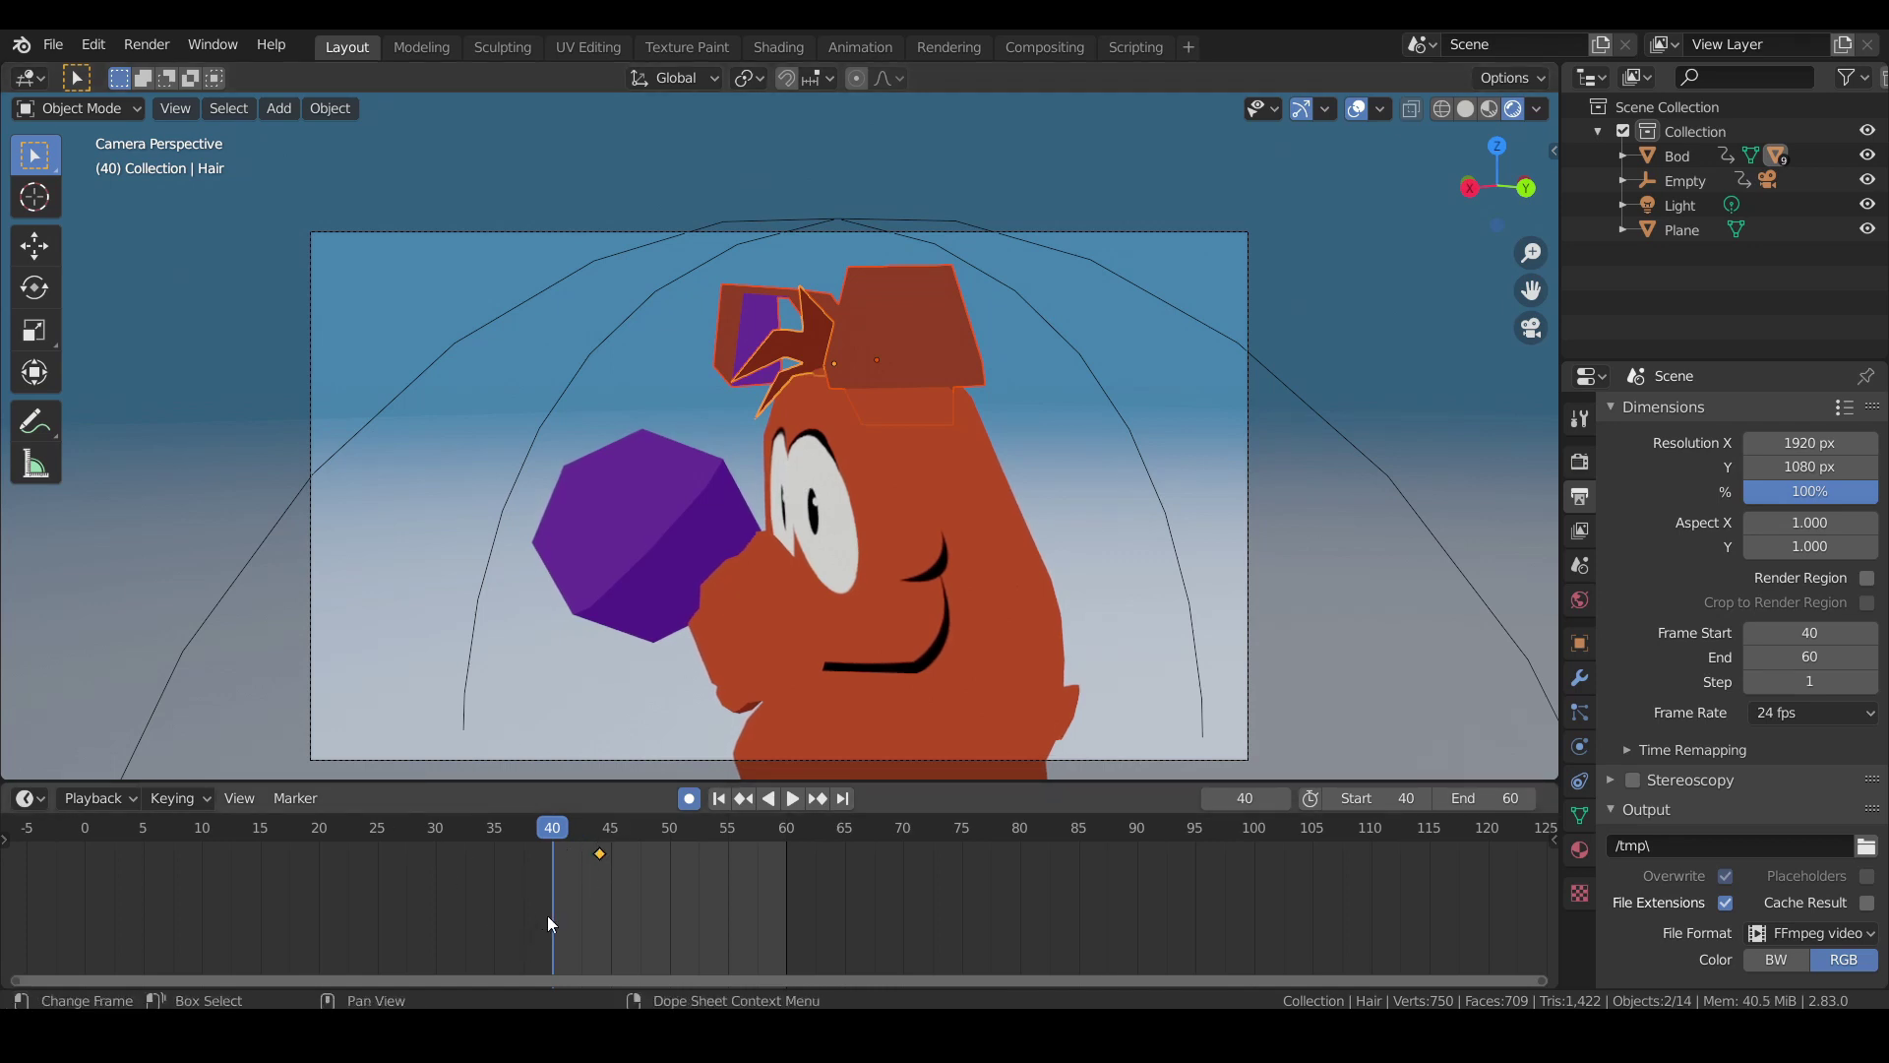
{"action": "key", "text": "x"}
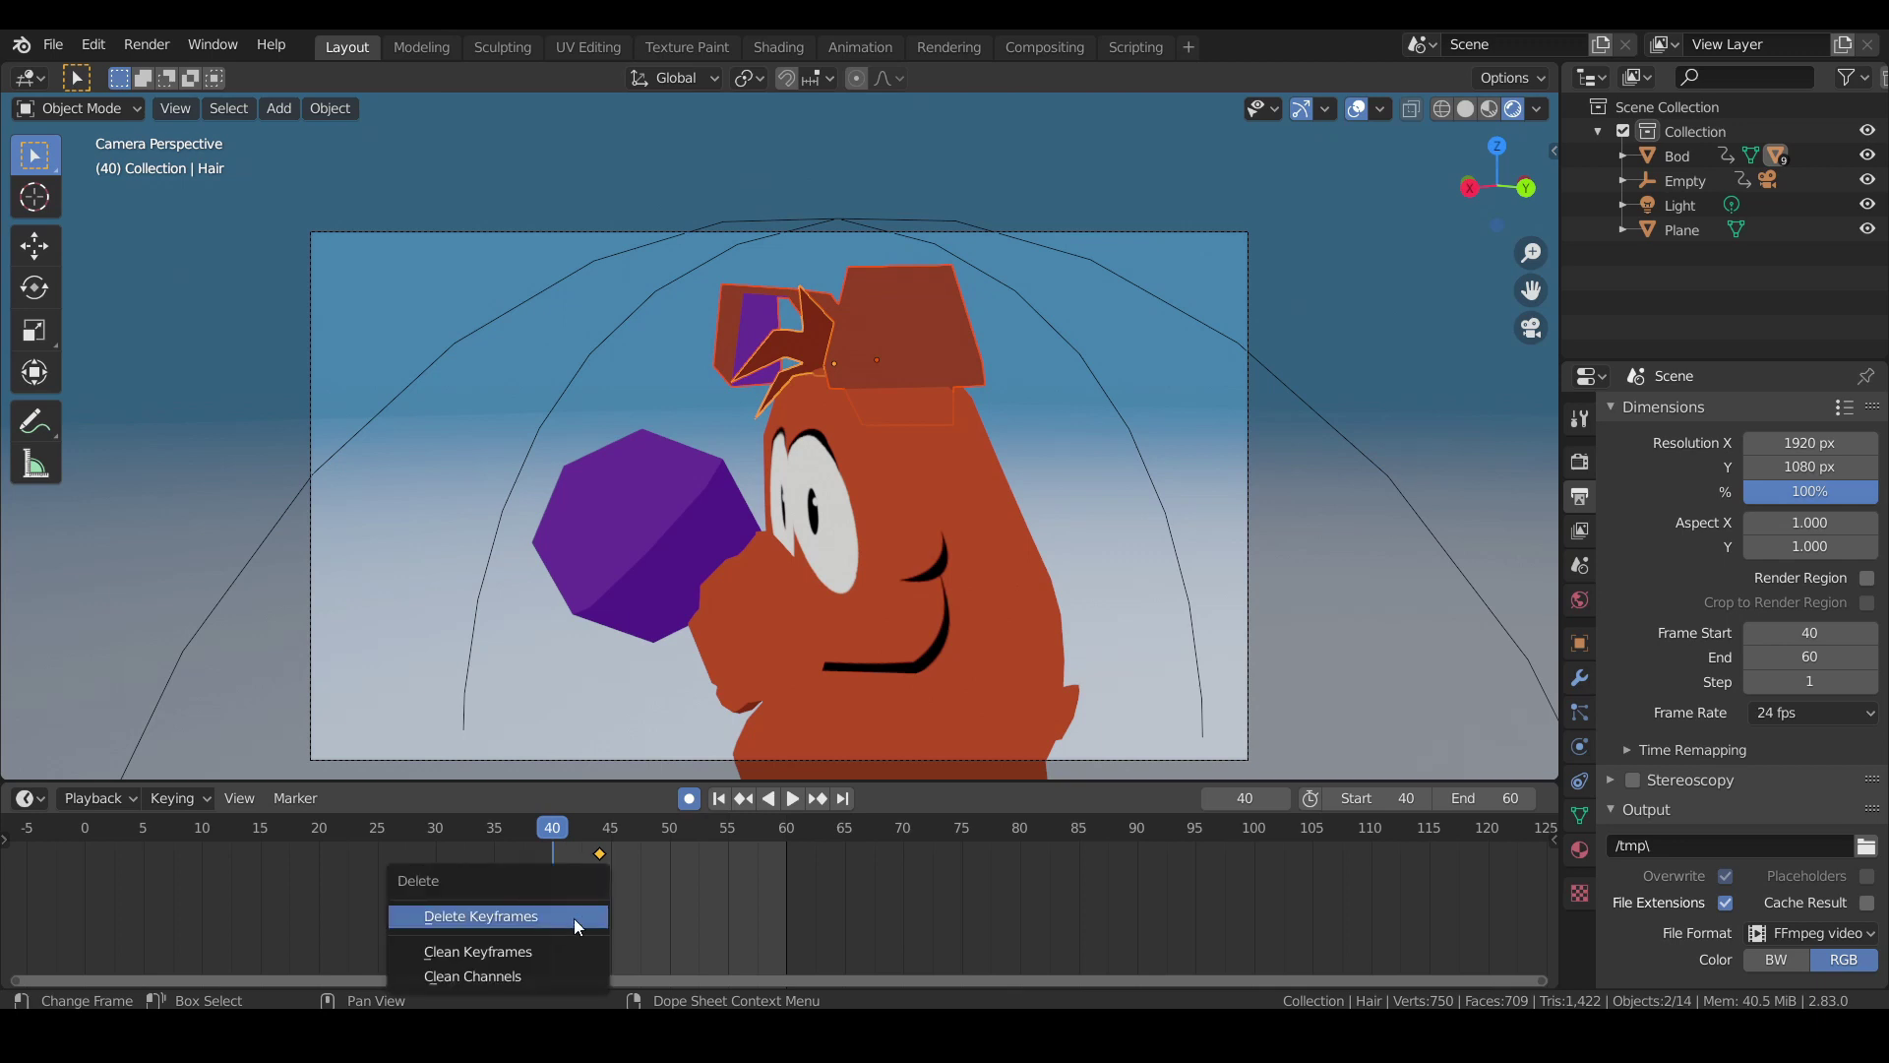
{"action": "key", "text": "Escape"}
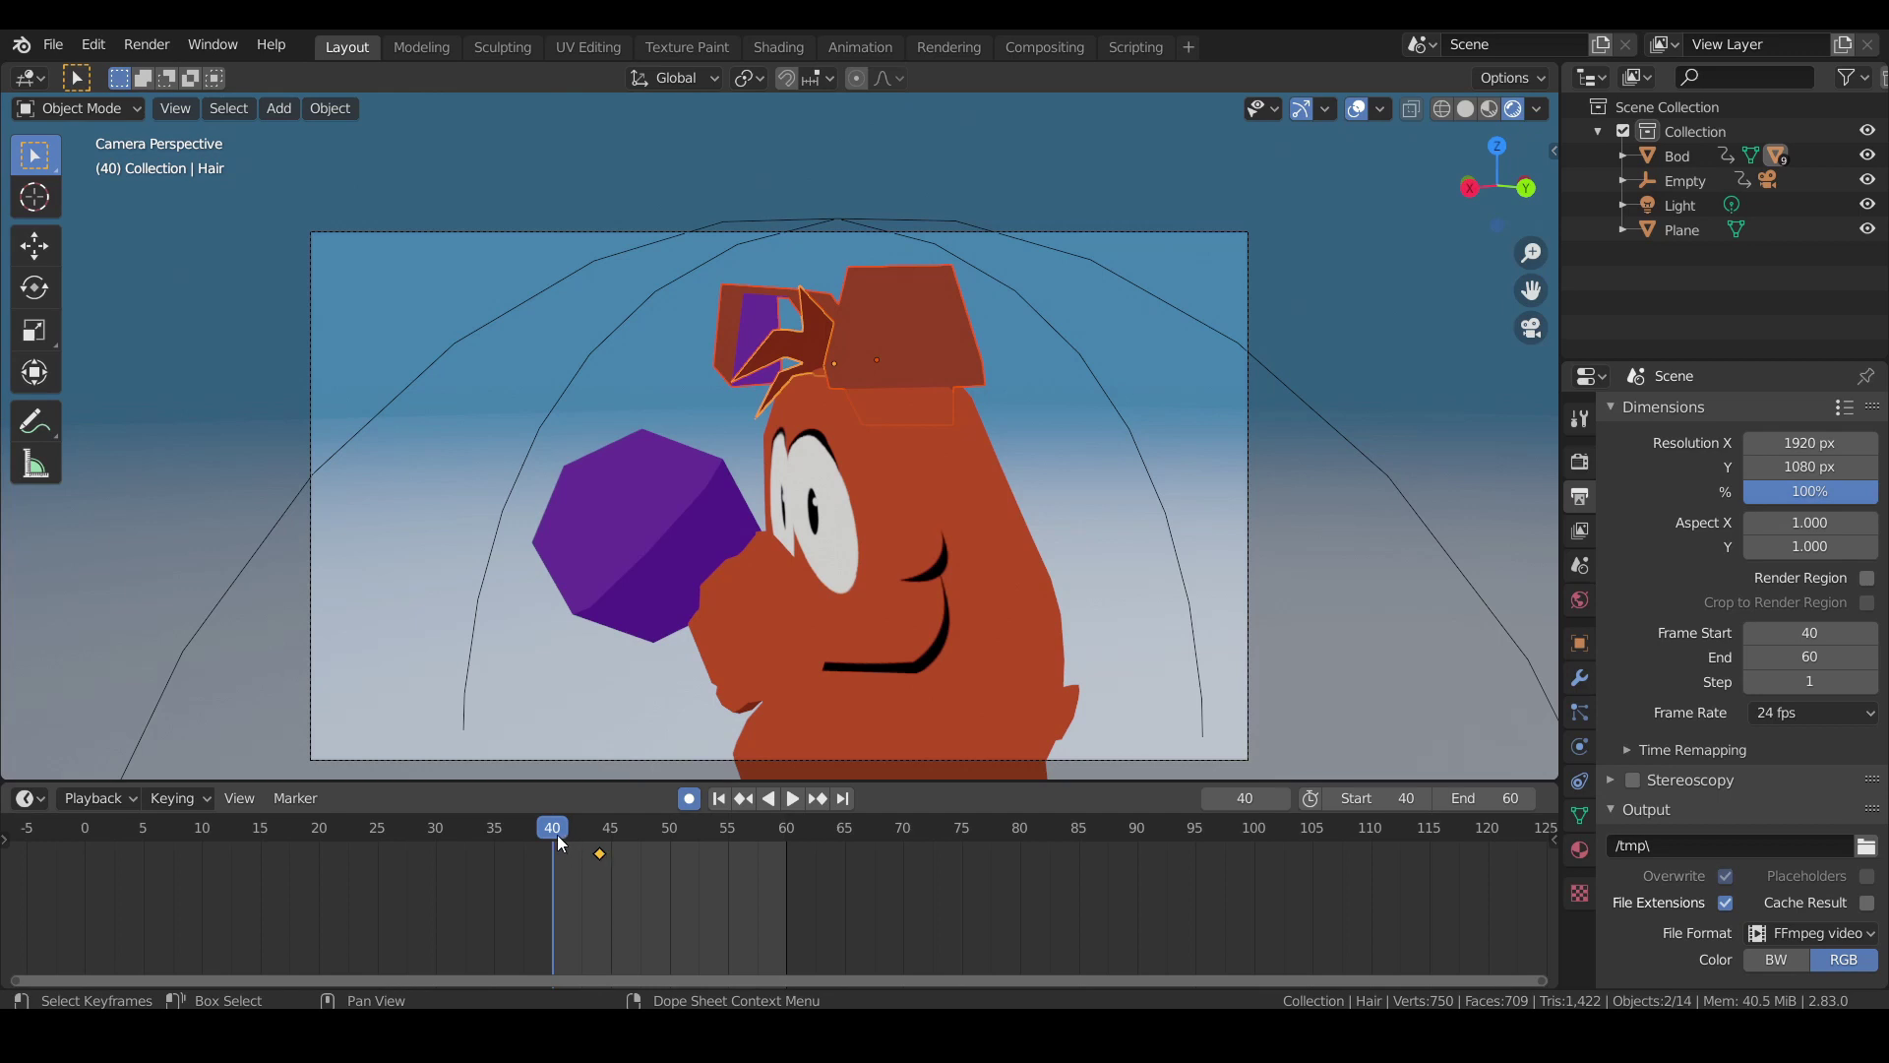
Move between frames 40 and 44 to check the keyed pose.
{"action": "left_click_drag", "start_coordinate": [555, 830], "coordinate": [600, 837]}
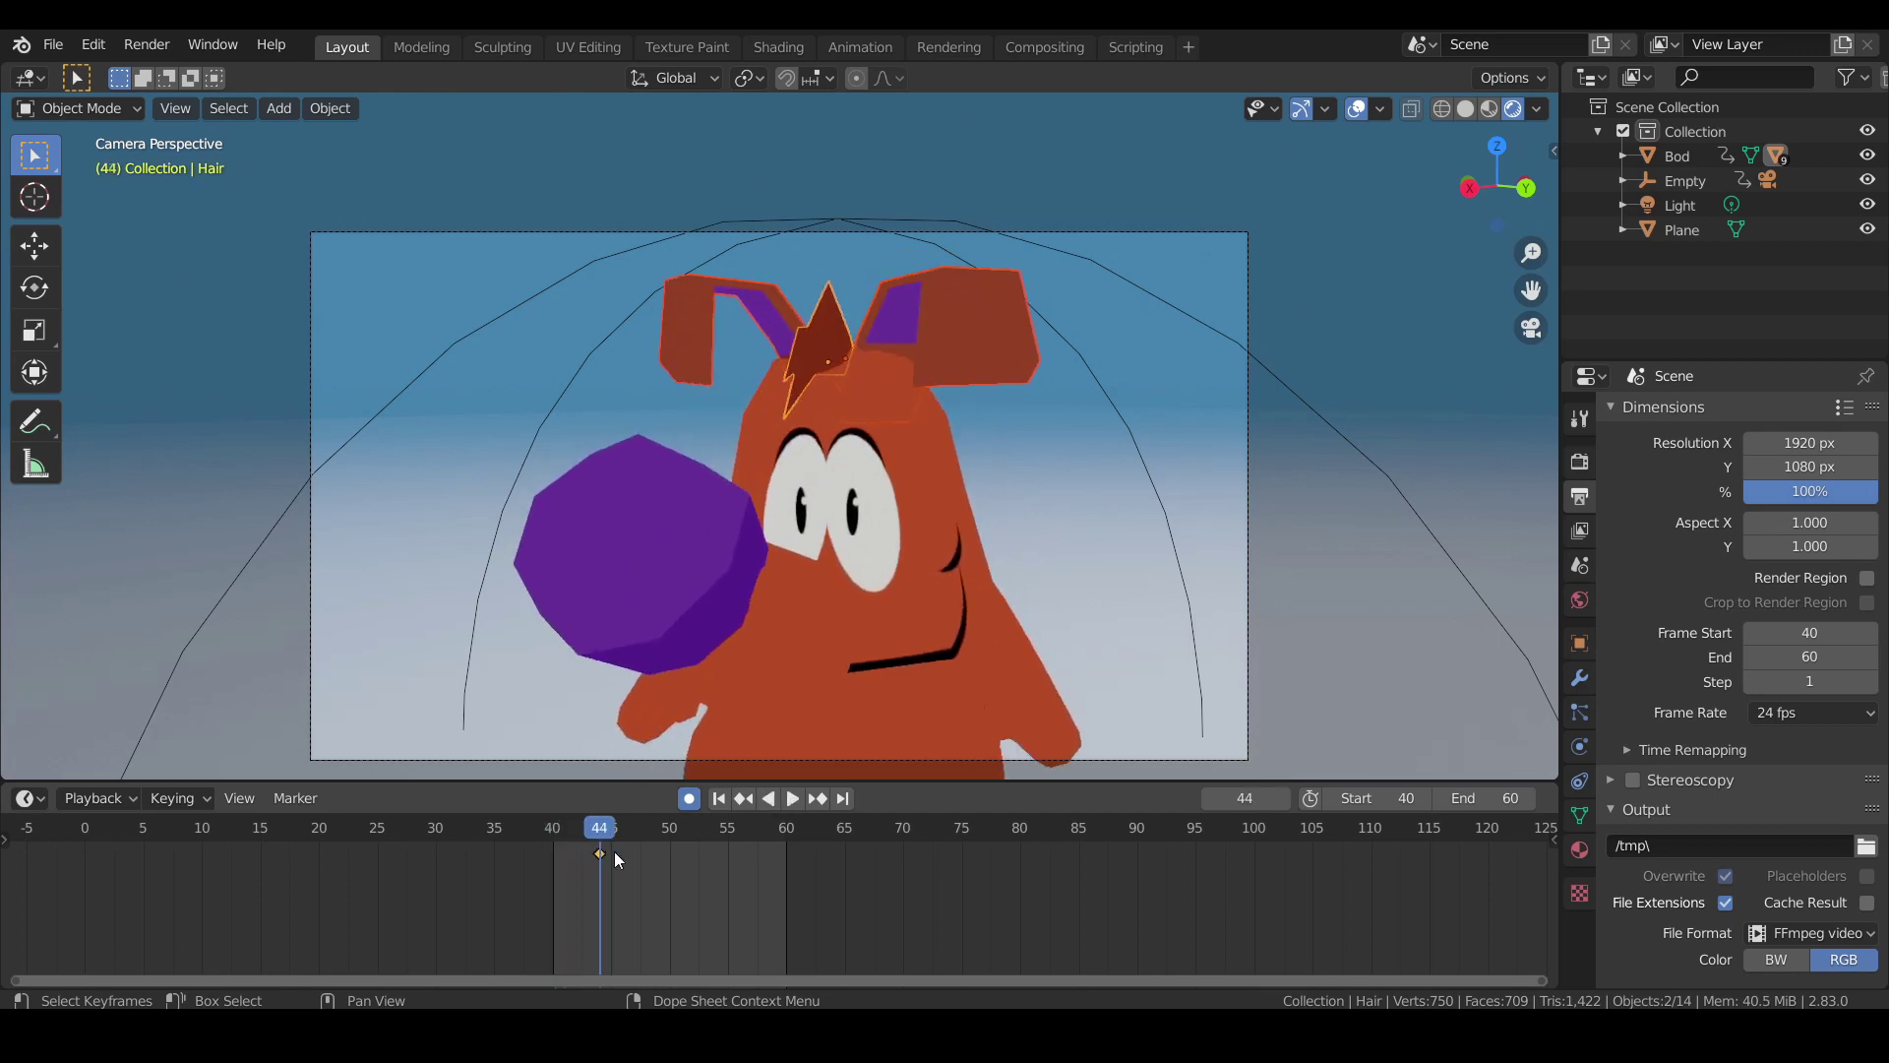
{"action": "left_click", "coordinate": [692, 917]}
{"action": "key", "text": "shift+Left"}
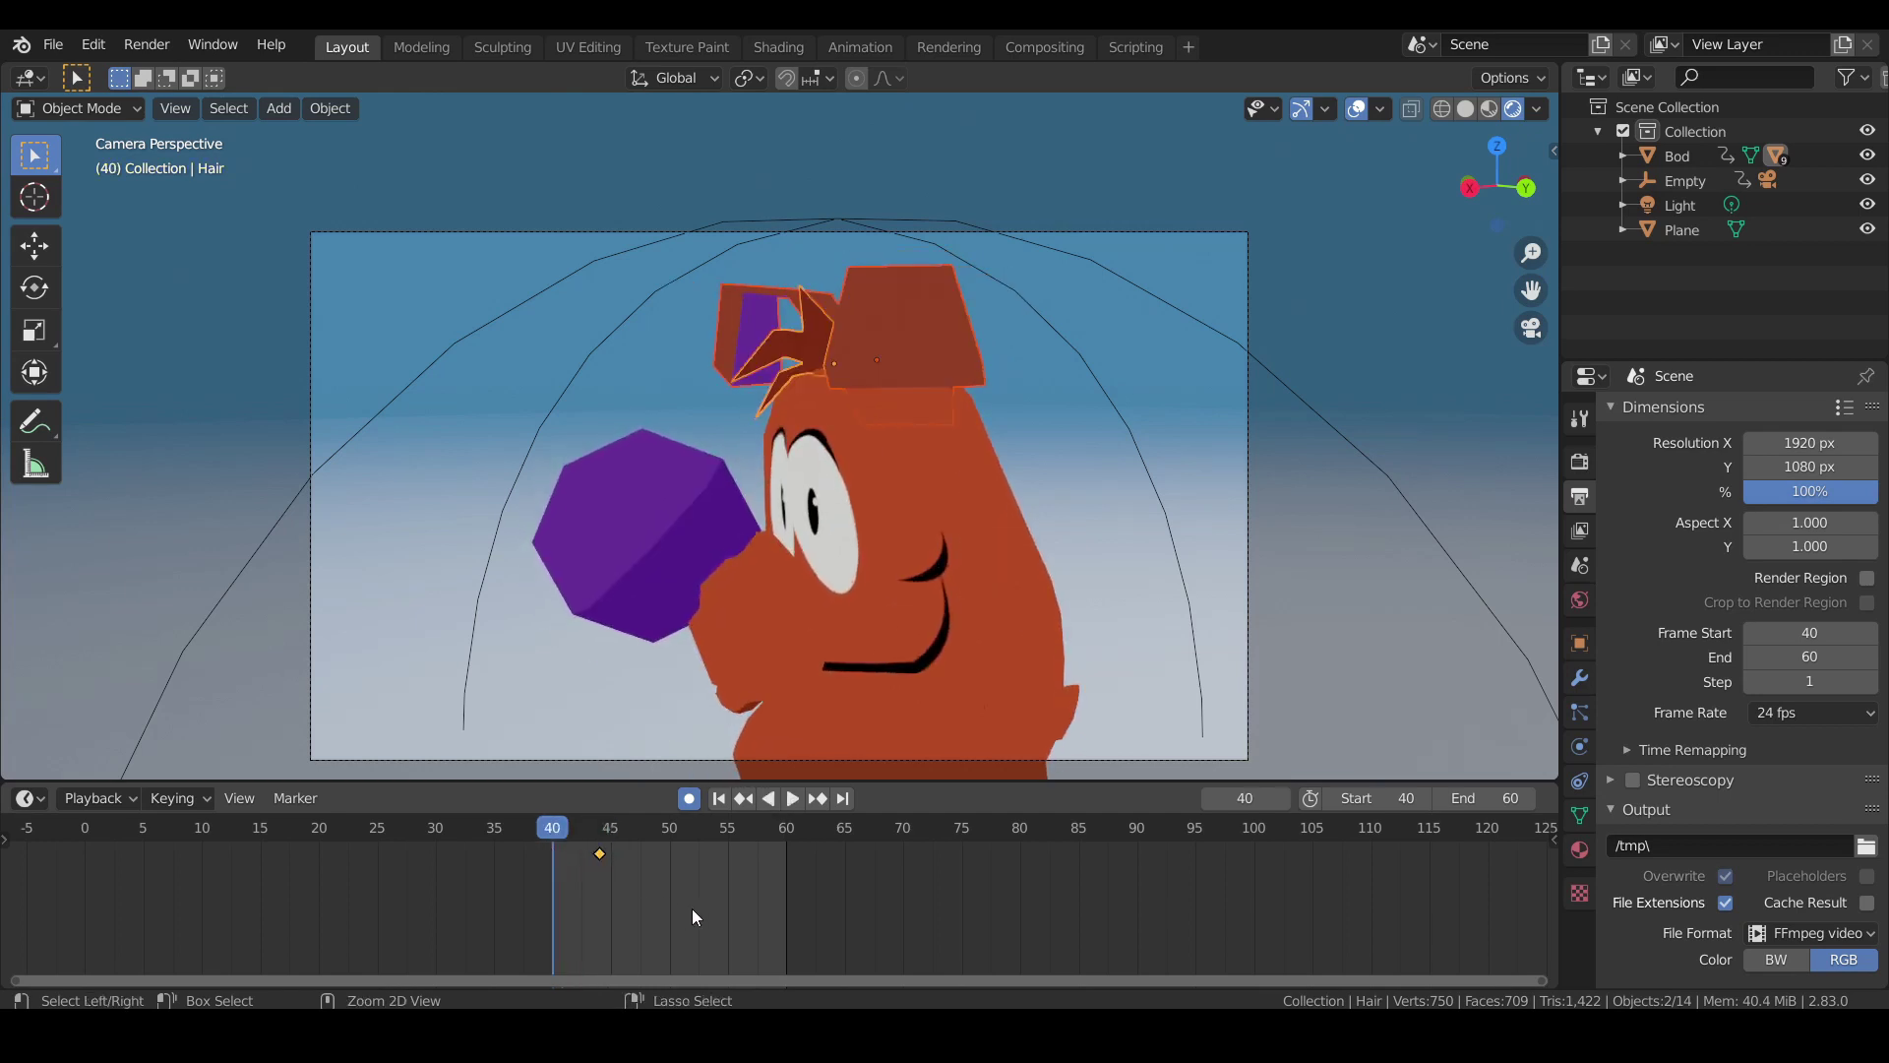
{"action": "key", "text": "Up"}
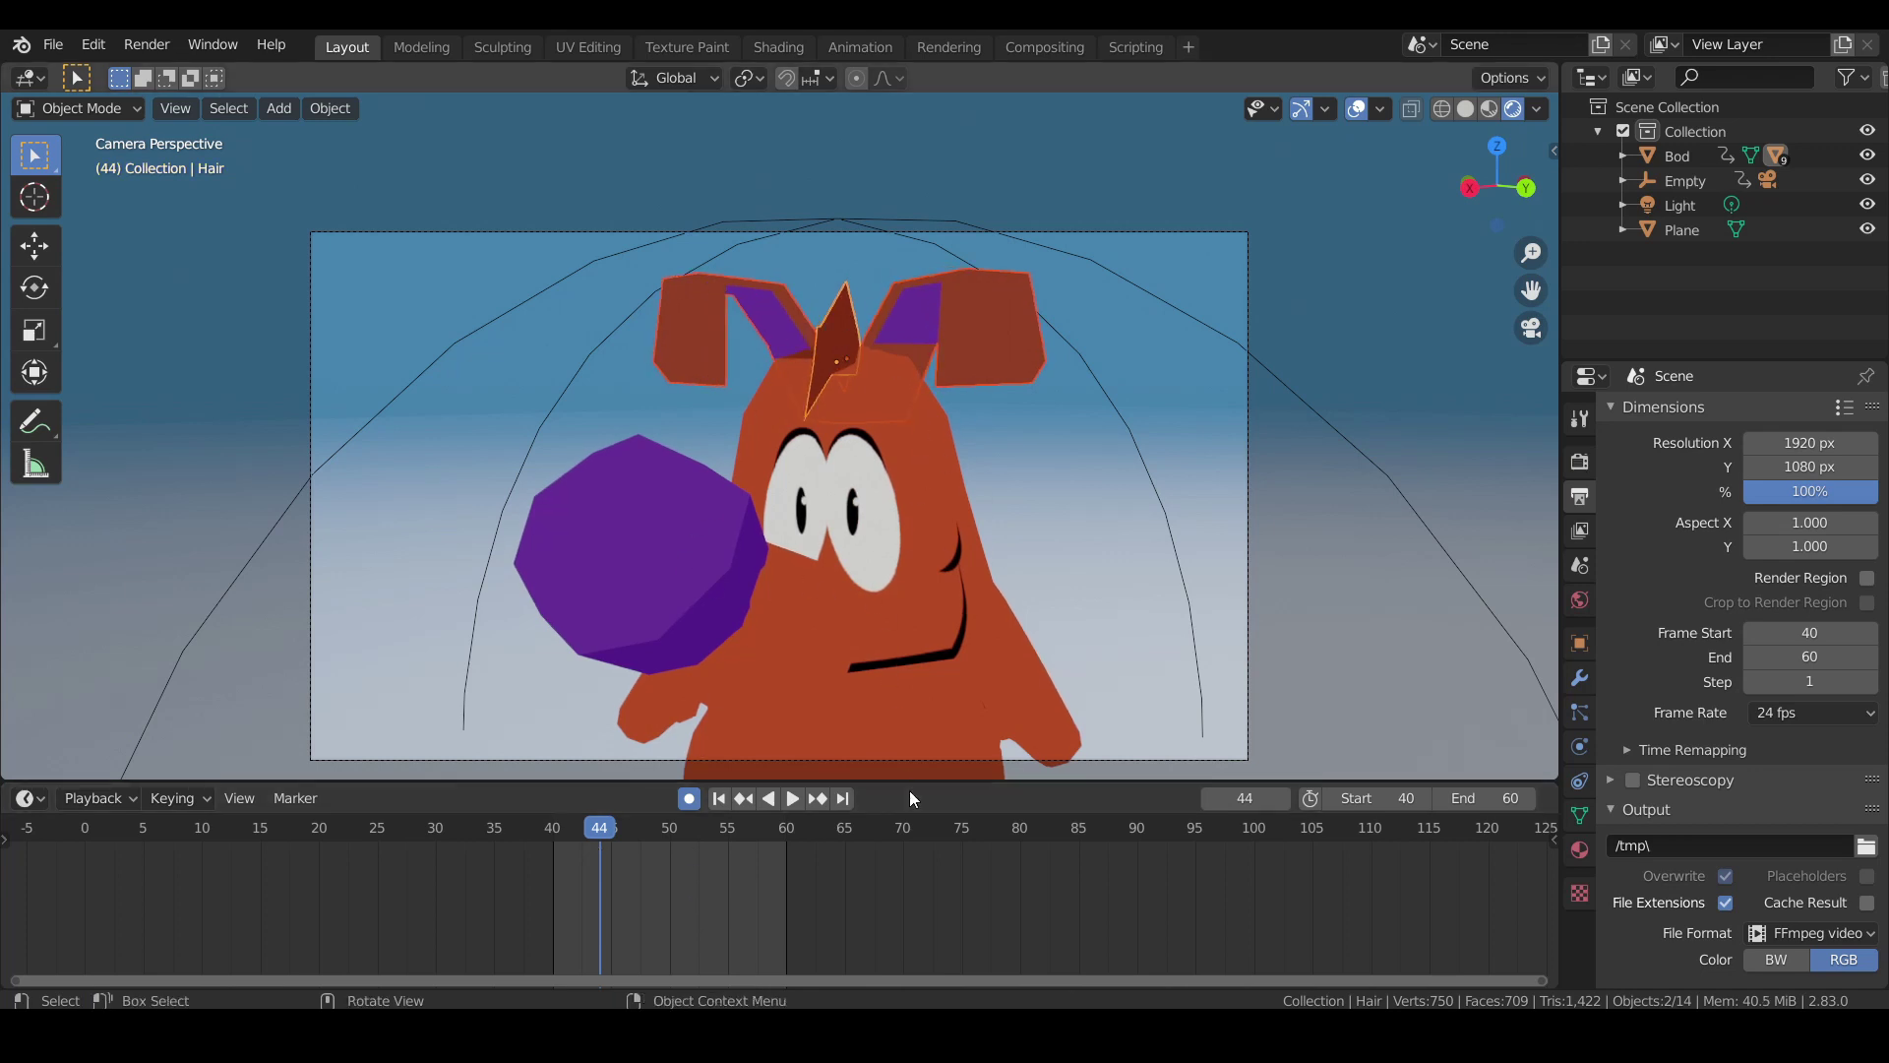
Undo back to the nose selection and open Edit > Undo History.
{"action": "key", "text": "ctrl+z"}
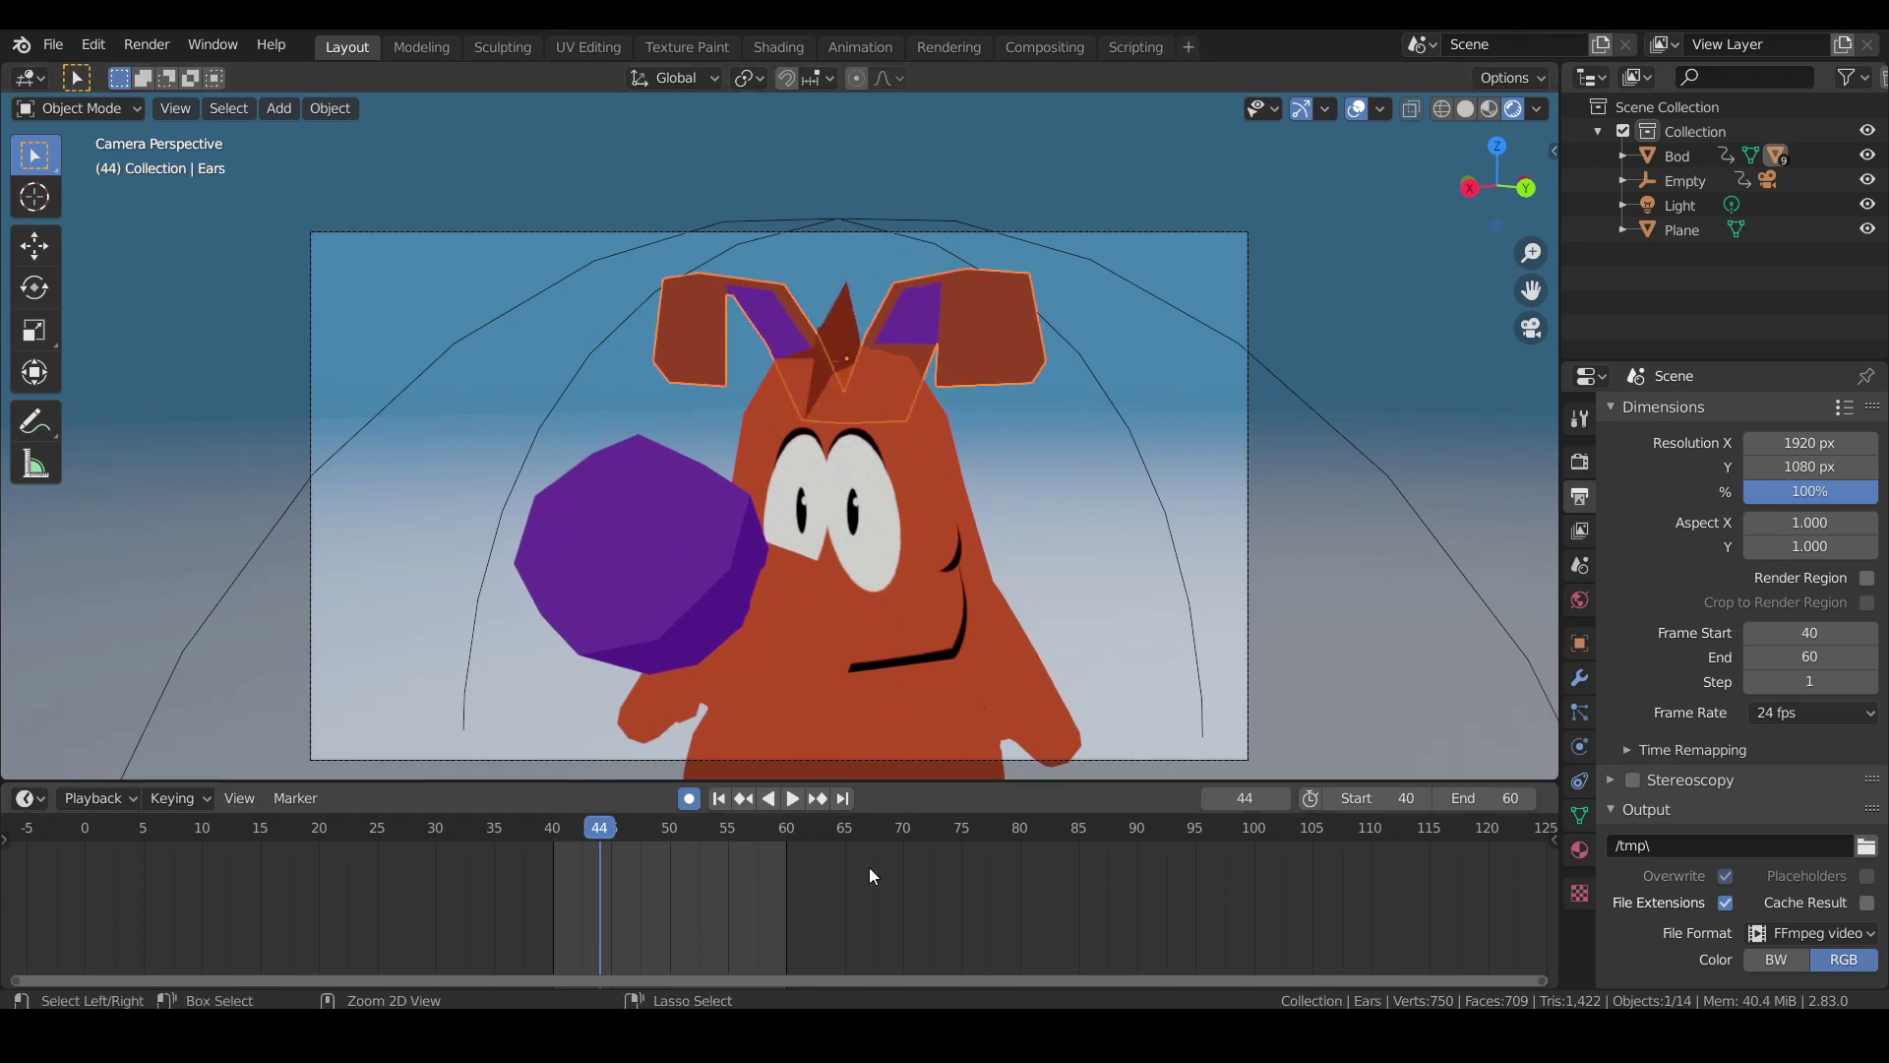
{"action": "key", "text": "ctrl+z"}
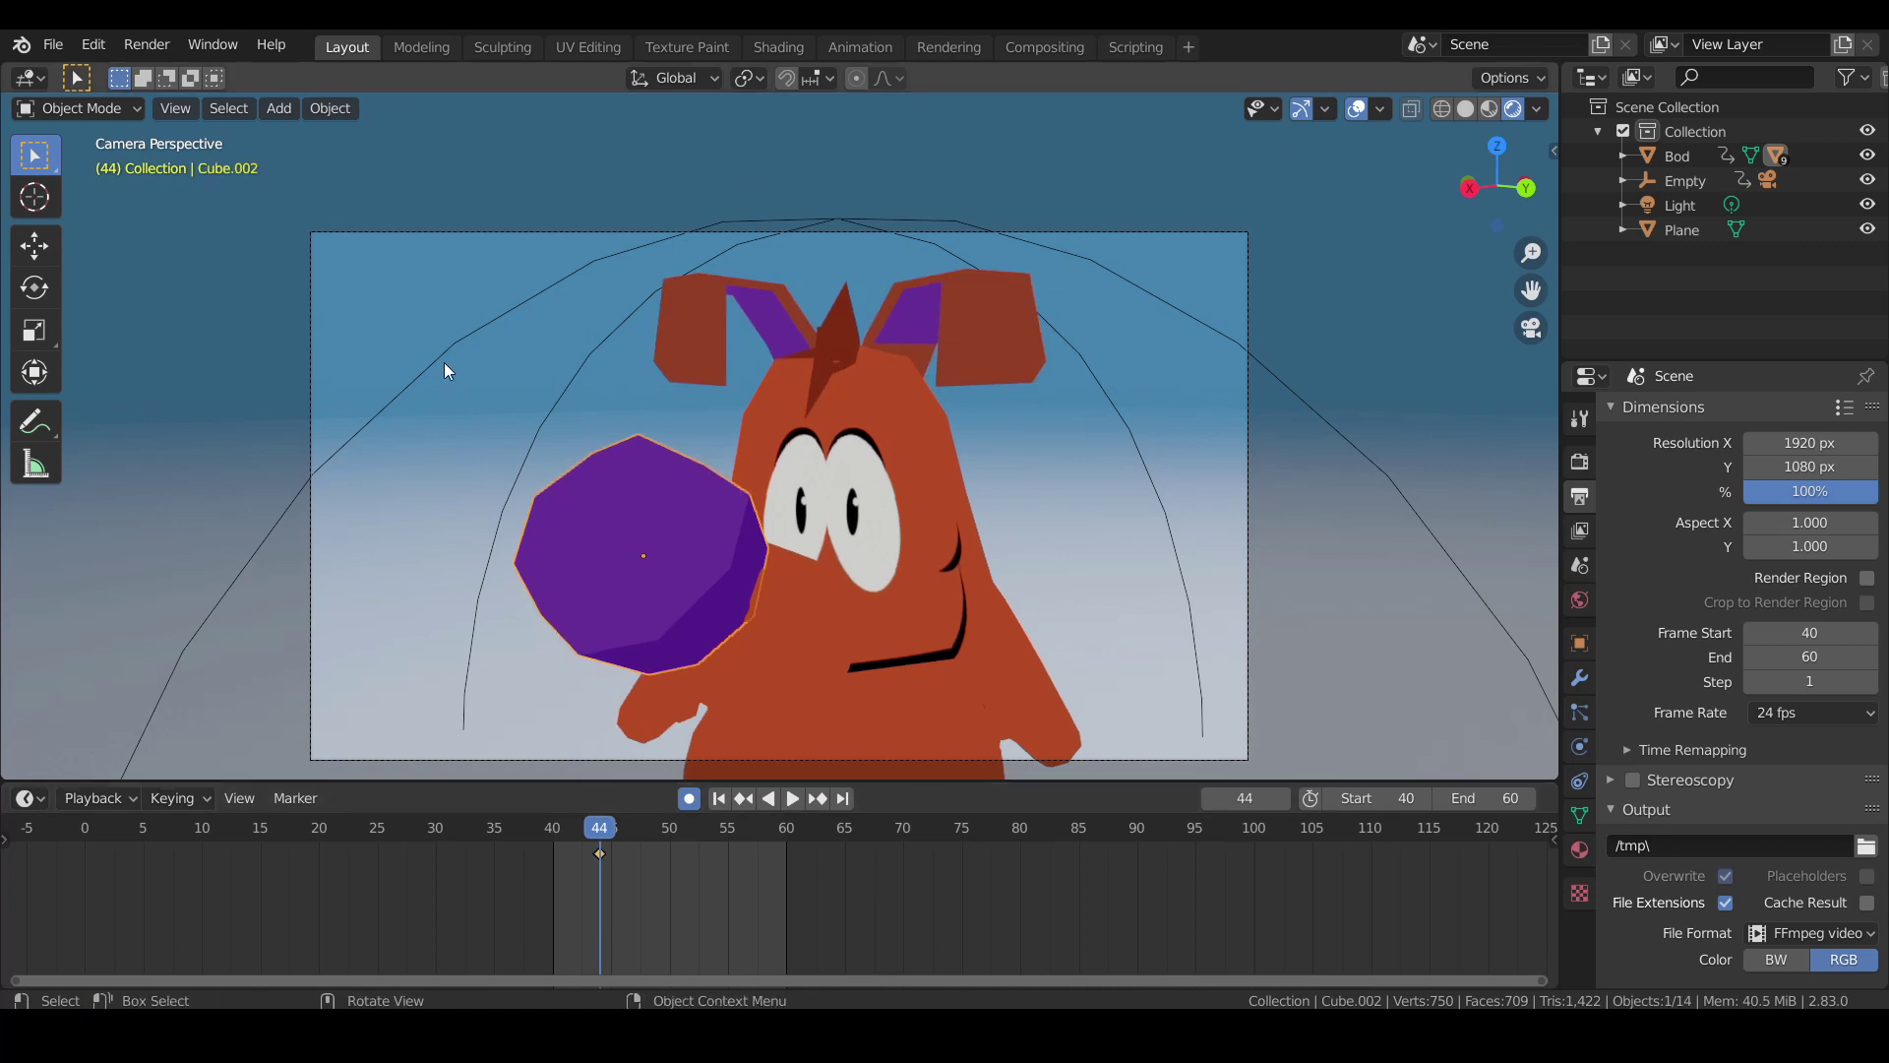
{"action": "left_click", "coordinate": [100, 51]}
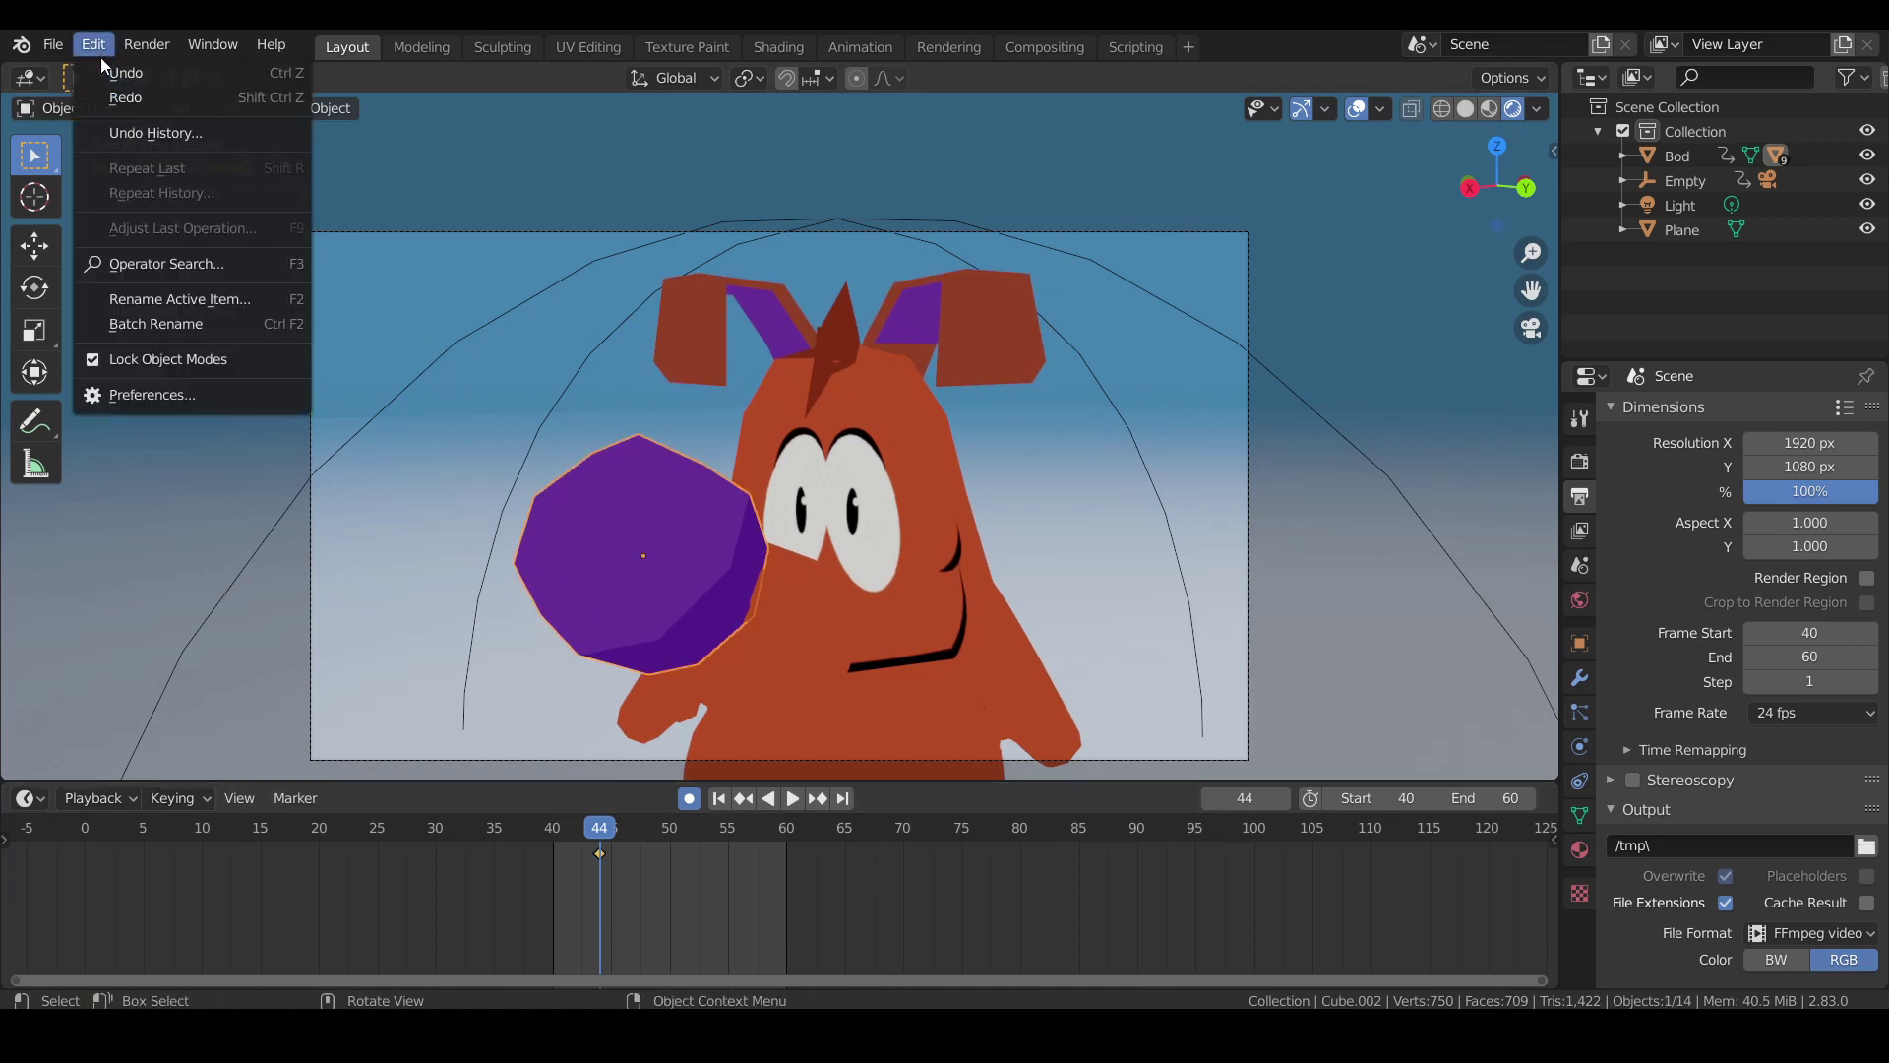
{"action": "left_click", "coordinate": [117, 132]}
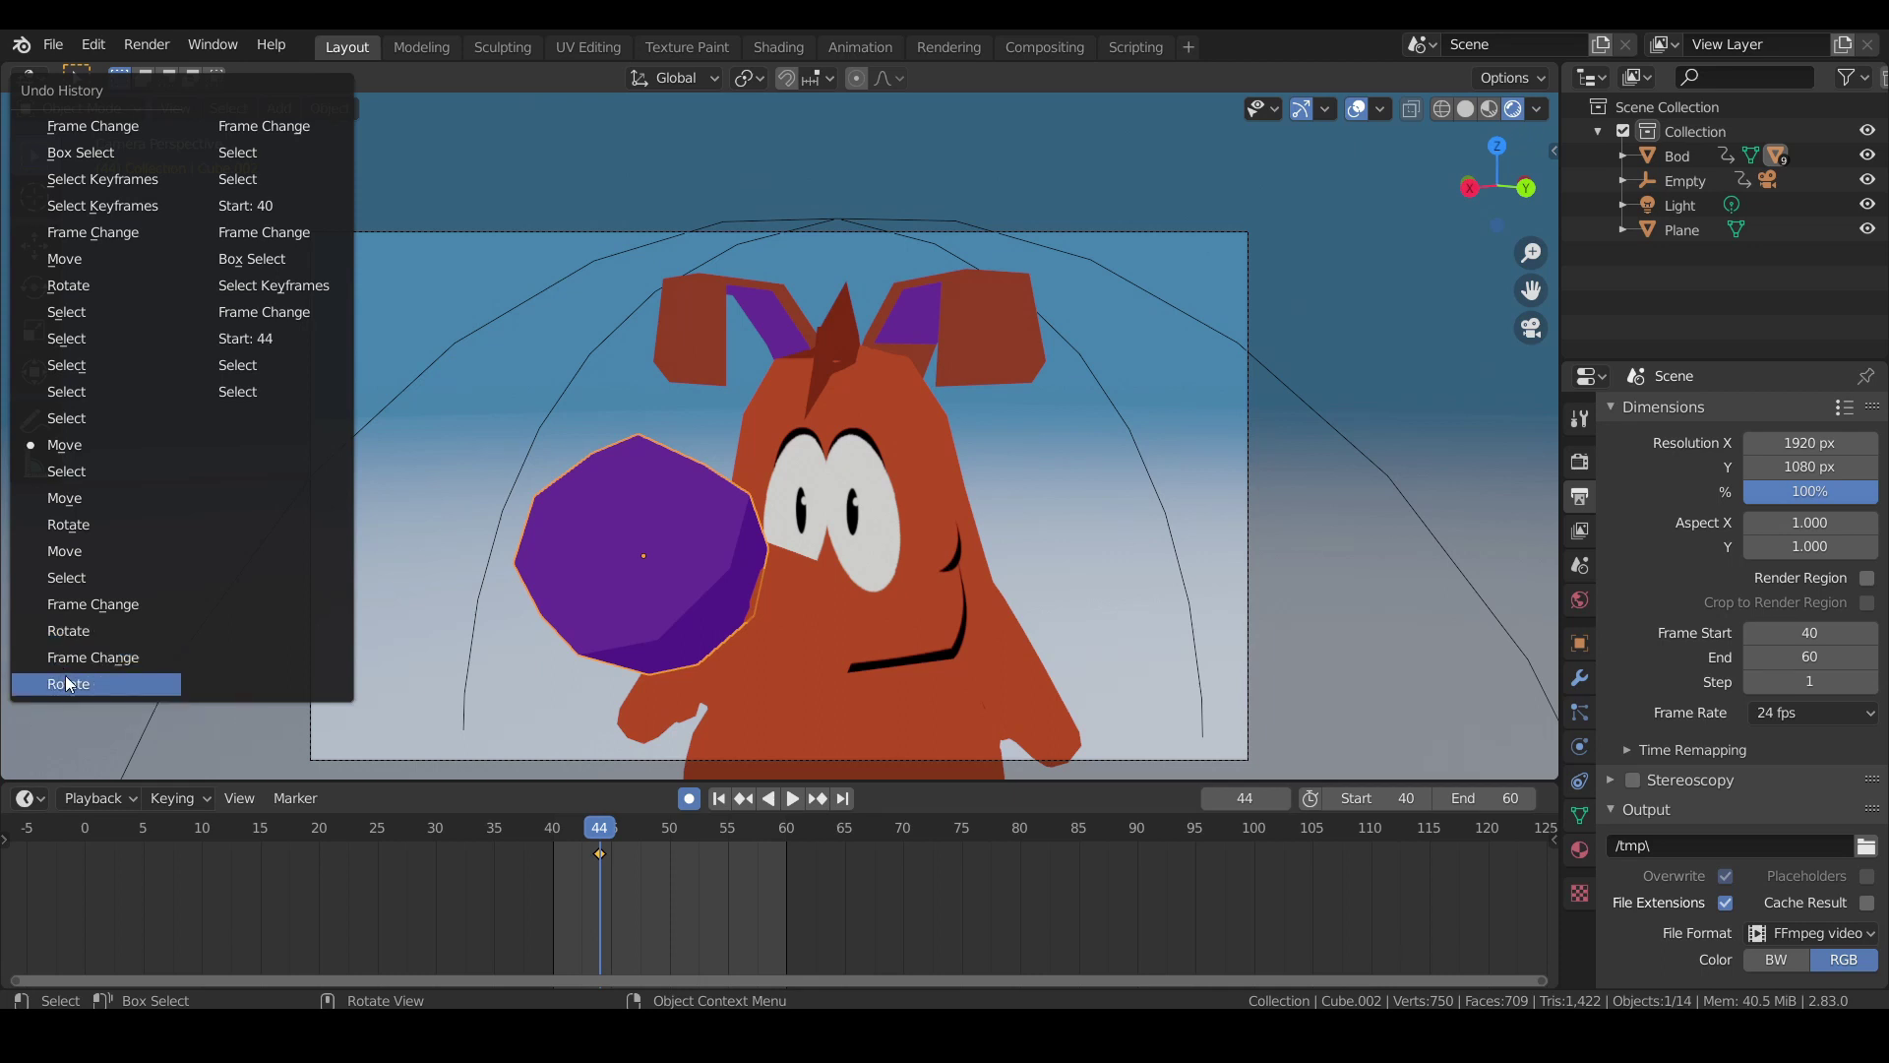
Restore the scene, scrub to frame 40 and key the body at 0° rotation.
{"action": "left_click", "coordinate": [71, 685]}
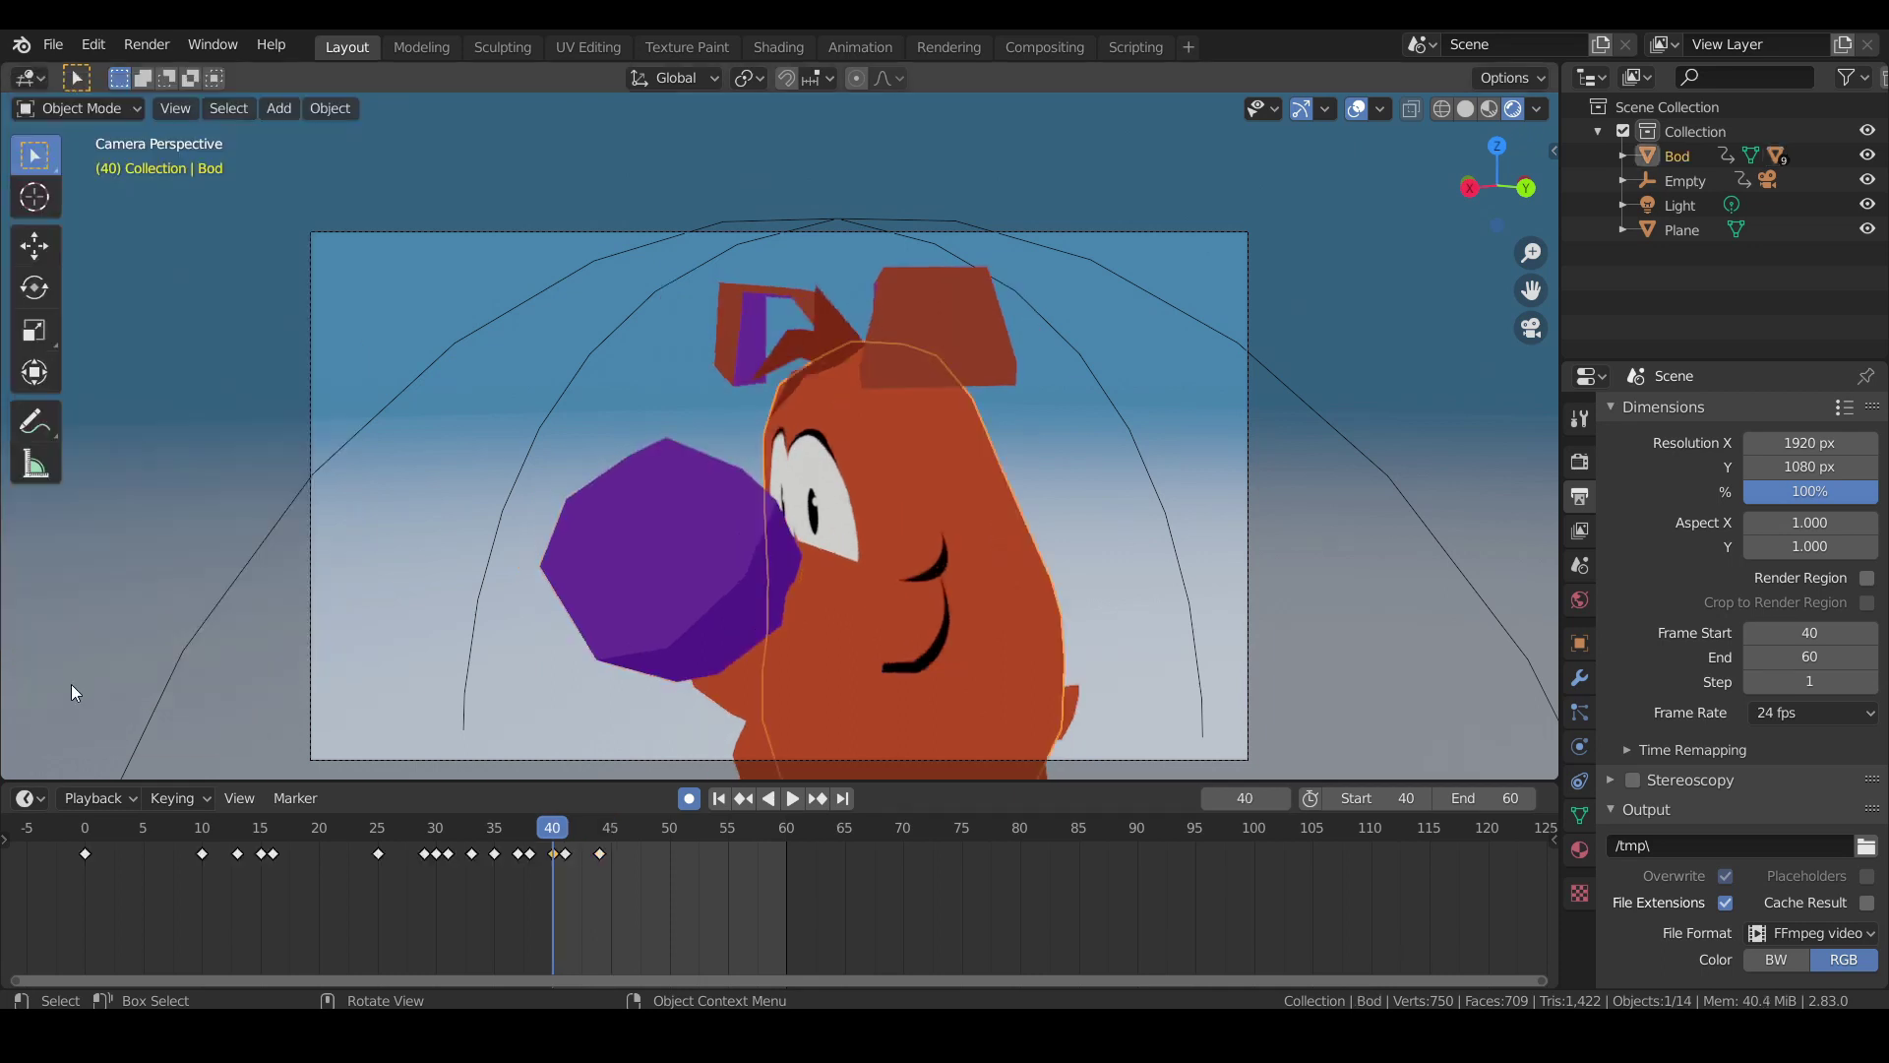
{"action": "mouse_move", "coordinate": [549, 833]}
{"action": "left_mouse_down"}
{"action": "mouse_move", "coordinate": [519, 835]}
{"action": "mouse_move", "coordinate": [645, 835]}
{"action": "mouse_move", "coordinate": [451, 836]}
{"action": "mouse_move", "coordinate": [578, 834]}
{"action": "mouse_move", "coordinate": [519, 836]}
{"action": "mouse_move", "coordinate": [553, 835]}
{"action": "left_mouse_up"}
{"action": "key", "text": "r"}
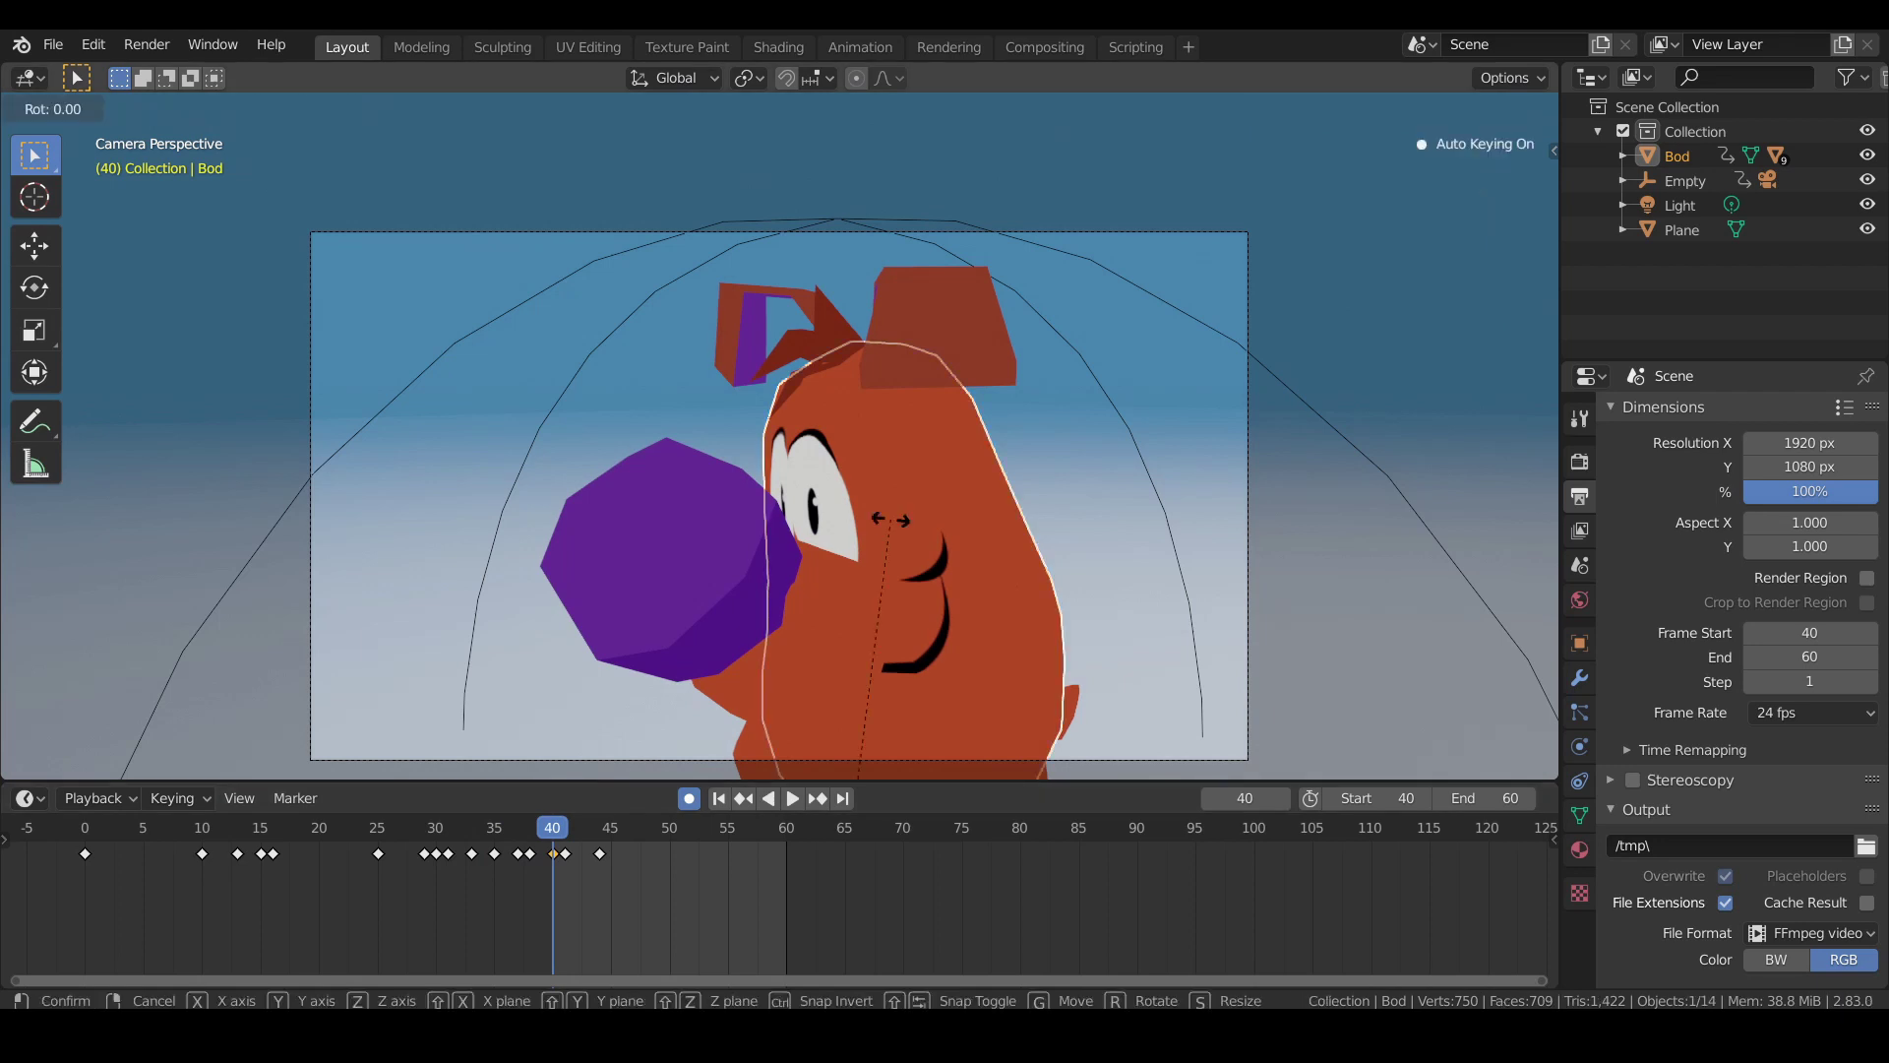
{"action": "left_click", "coordinate": [890, 520]}
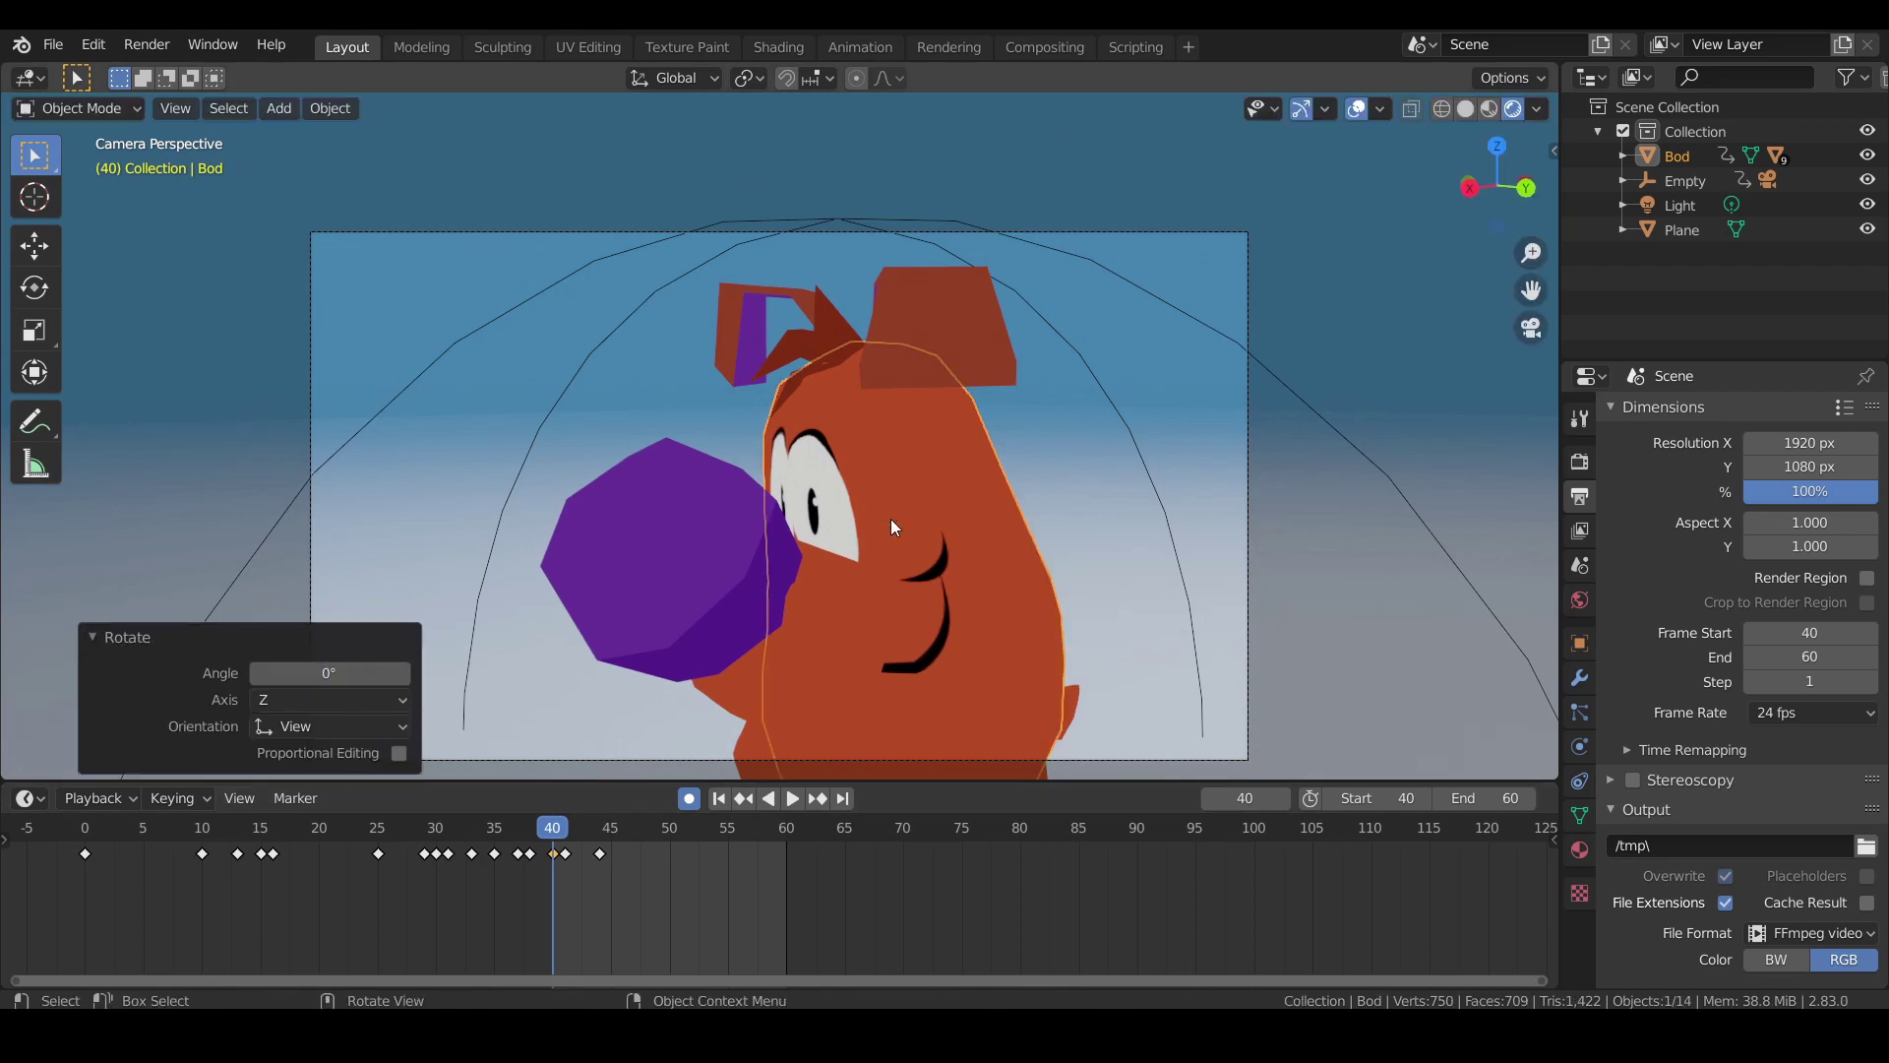
Key both hair pieces, the nose and the snoot at 0° rotation on frame 40.
{"action": "left_click", "coordinate": [915, 293]}
{"action": "left_click", "coordinate": [813, 328], "text": "shift"}
{"action": "key", "text": "r"}
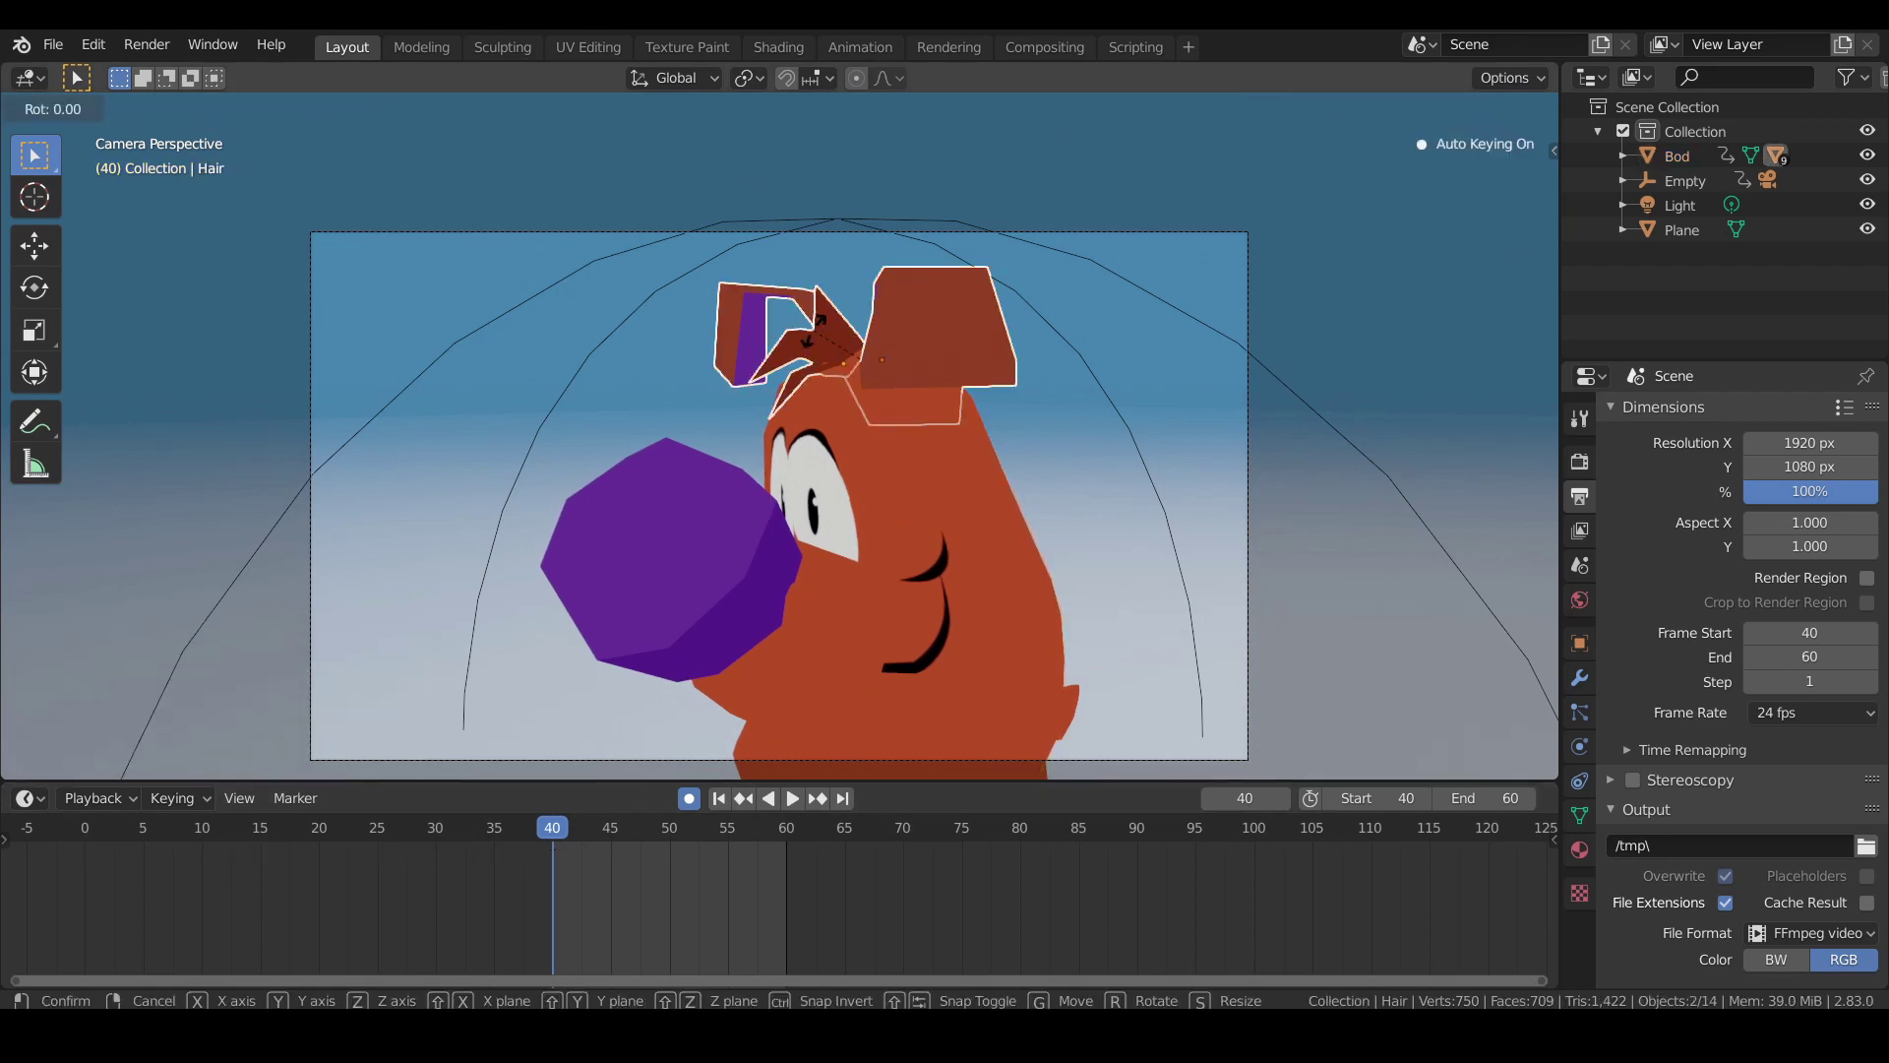
{"action": "left_click", "coordinate": [813, 328]}
{"action": "left_click", "coordinate": [675, 547]}
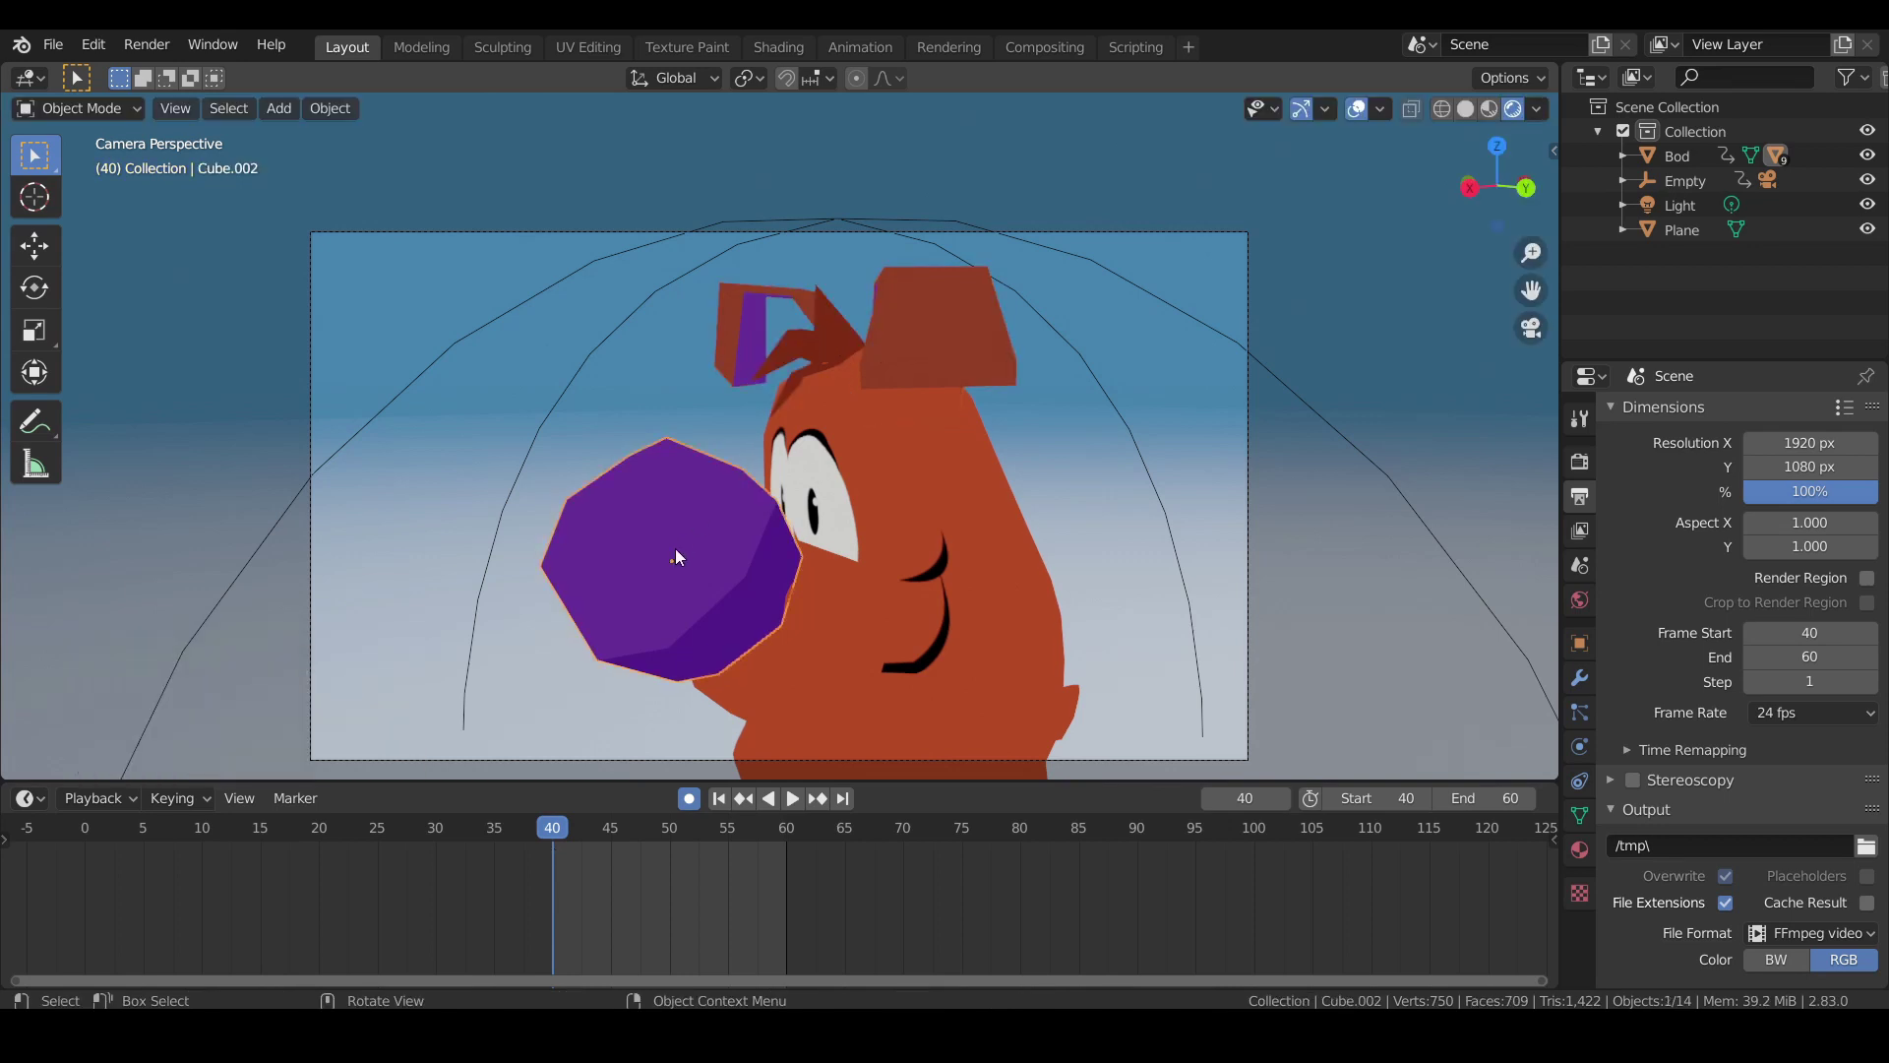
{"action": "key", "text": "r"}
{"action": "left_click", "coordinate": [676, 553]}
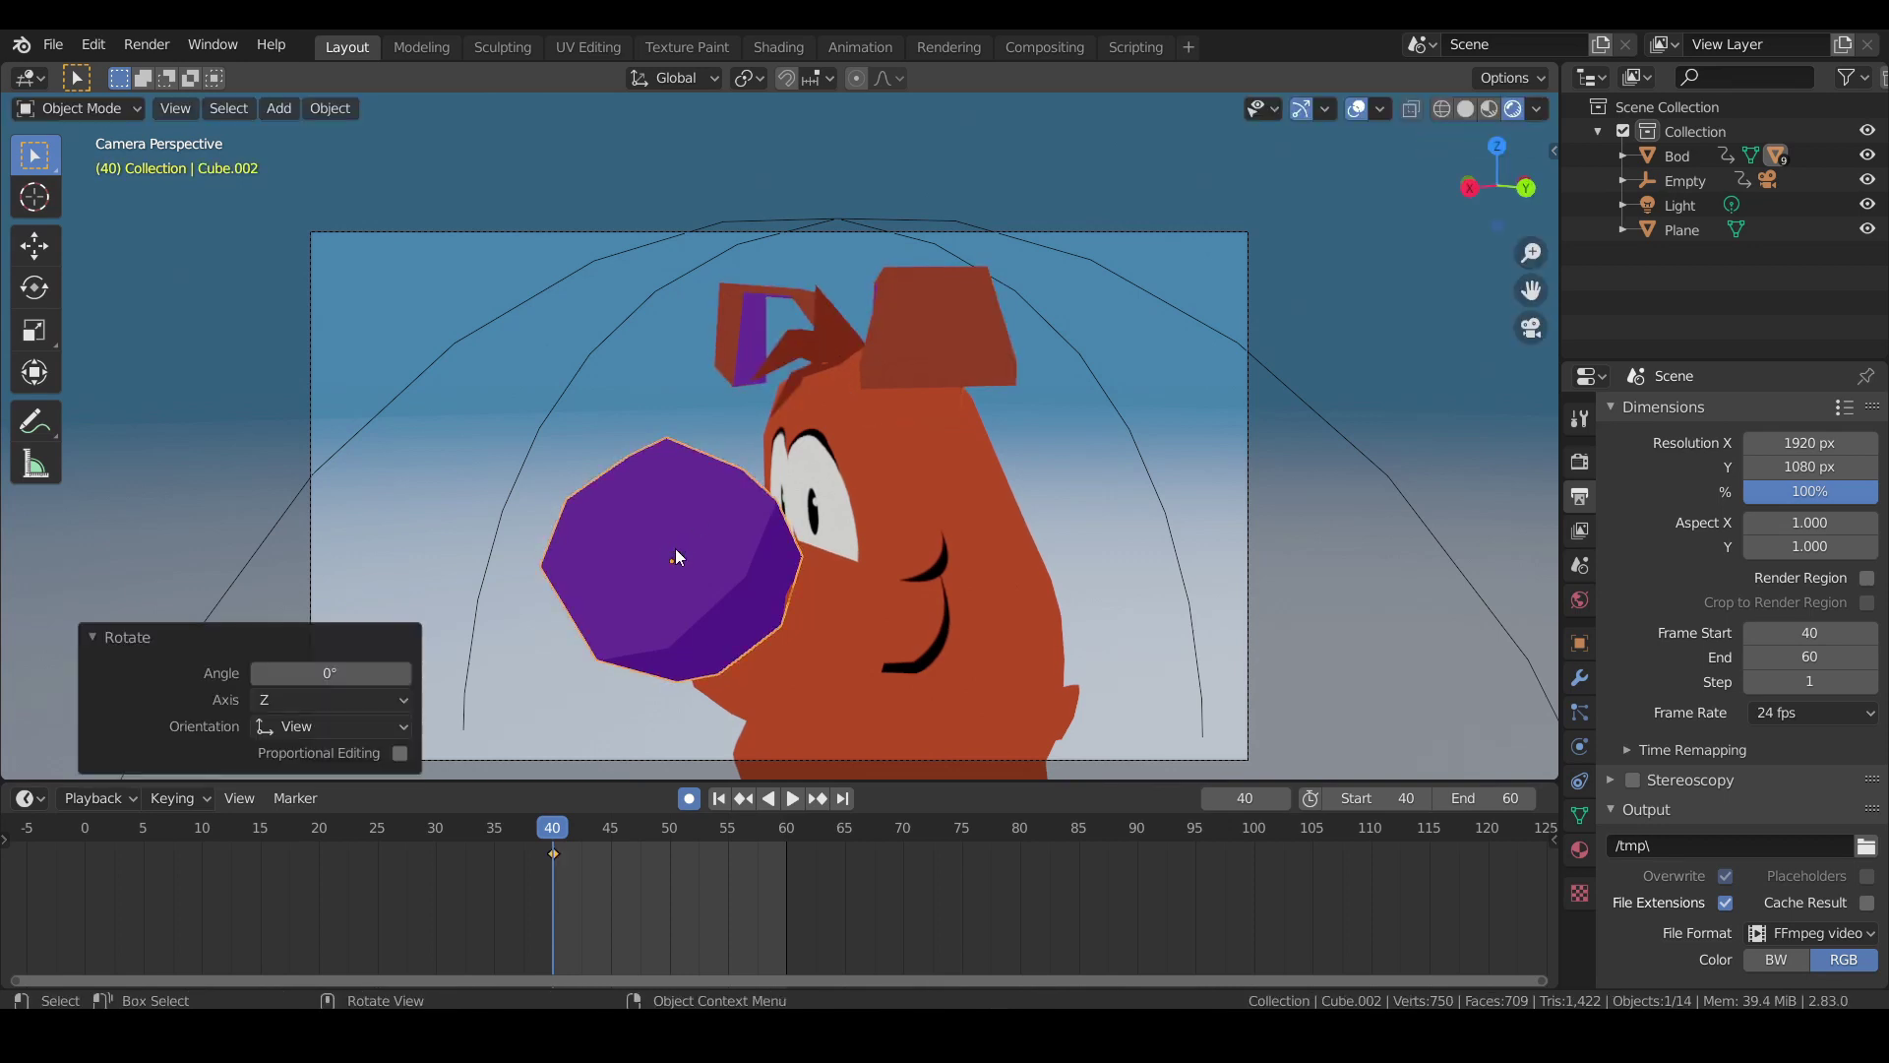
{"action": "left_click", "coordinate": [834, 610]}
{"action": "key", "text": "r"}
{"action": "left_click", "coordinate": [835, 616]}
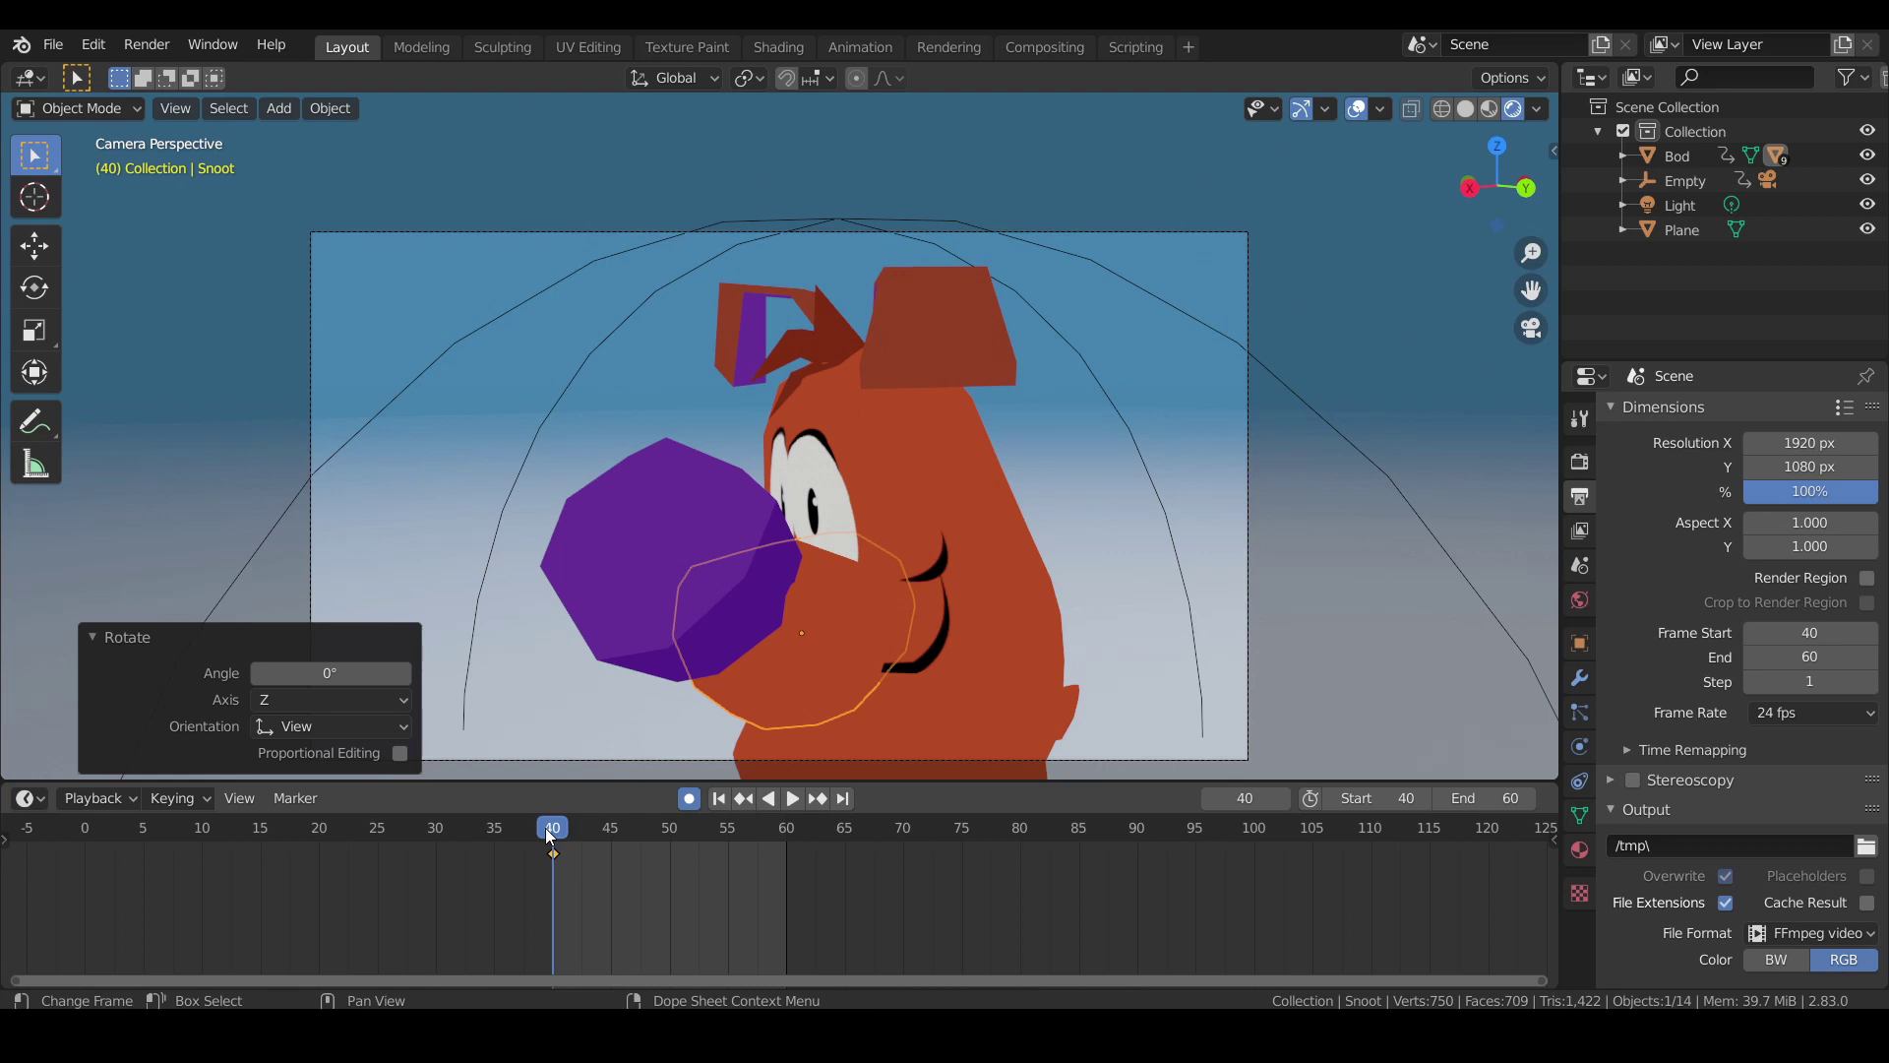
Preview playback, then re-key the body at 0° rotation on frame 40.
{"action": "key", "text": "space"}
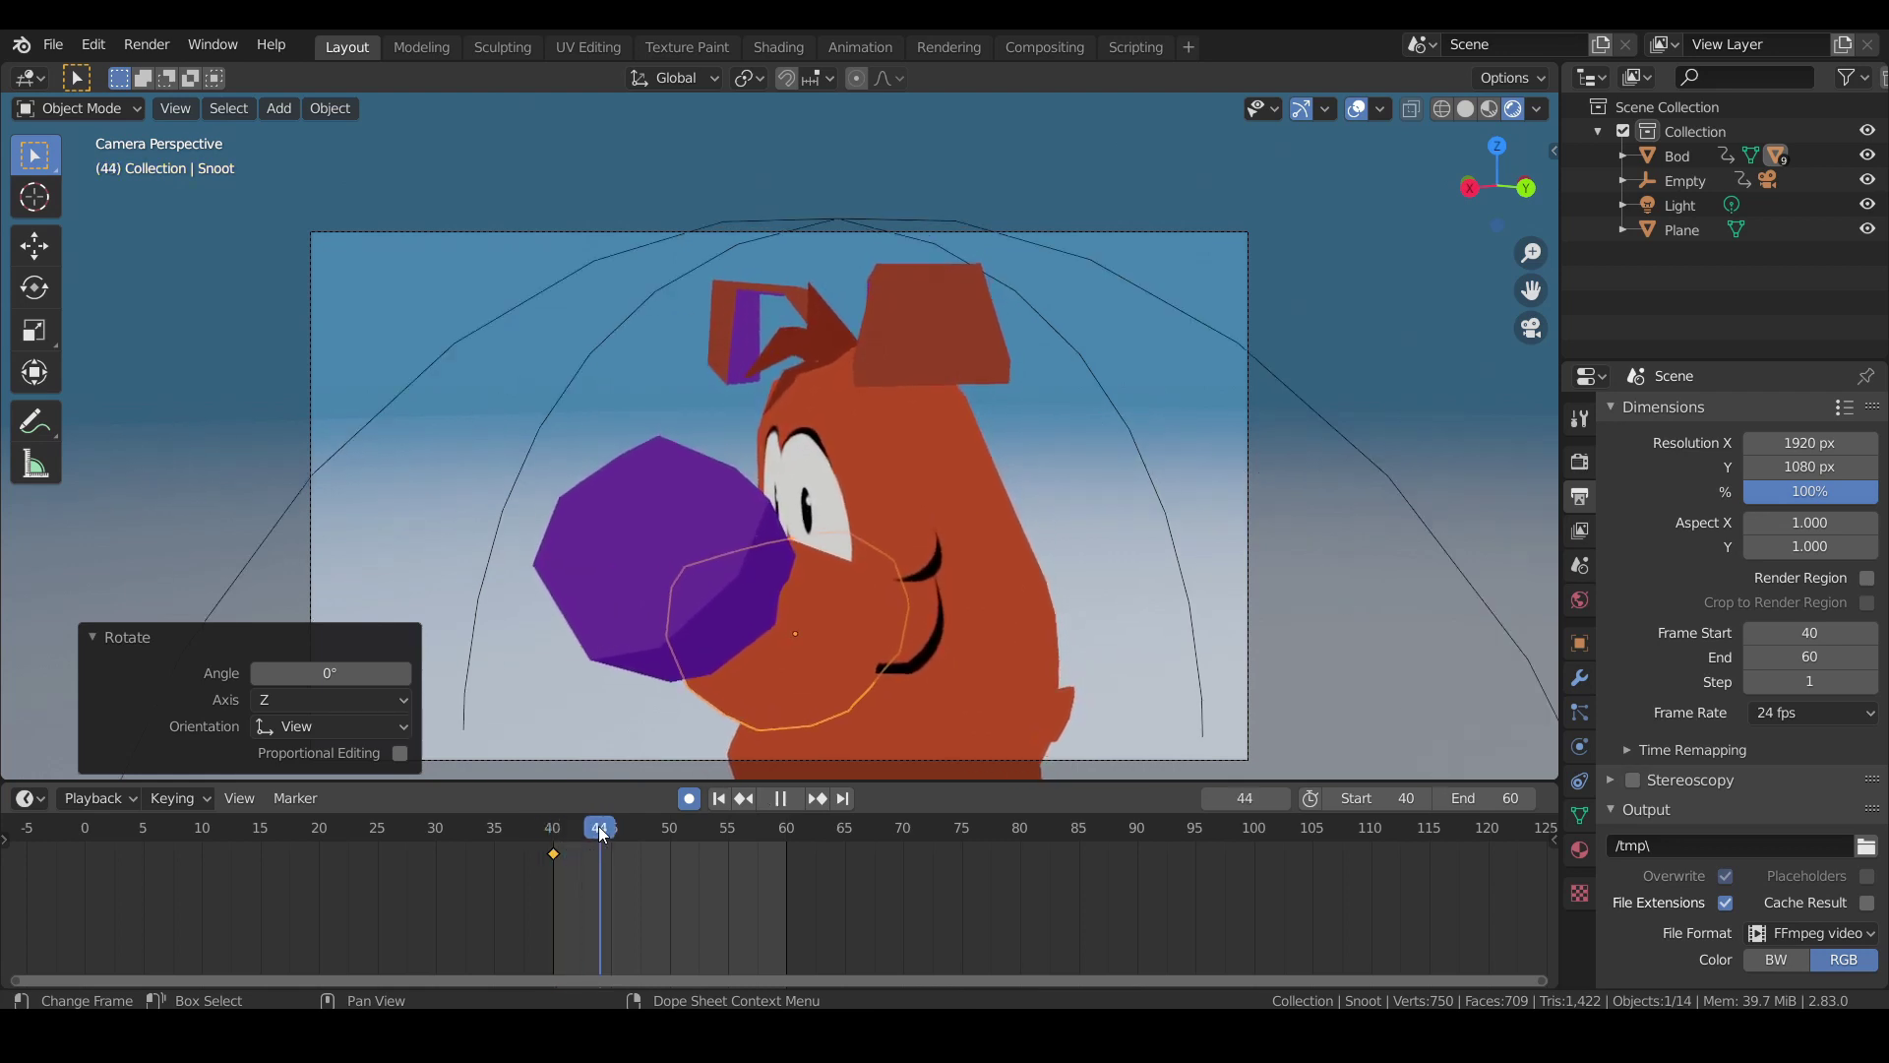
{"action": "key", "text": "space"}
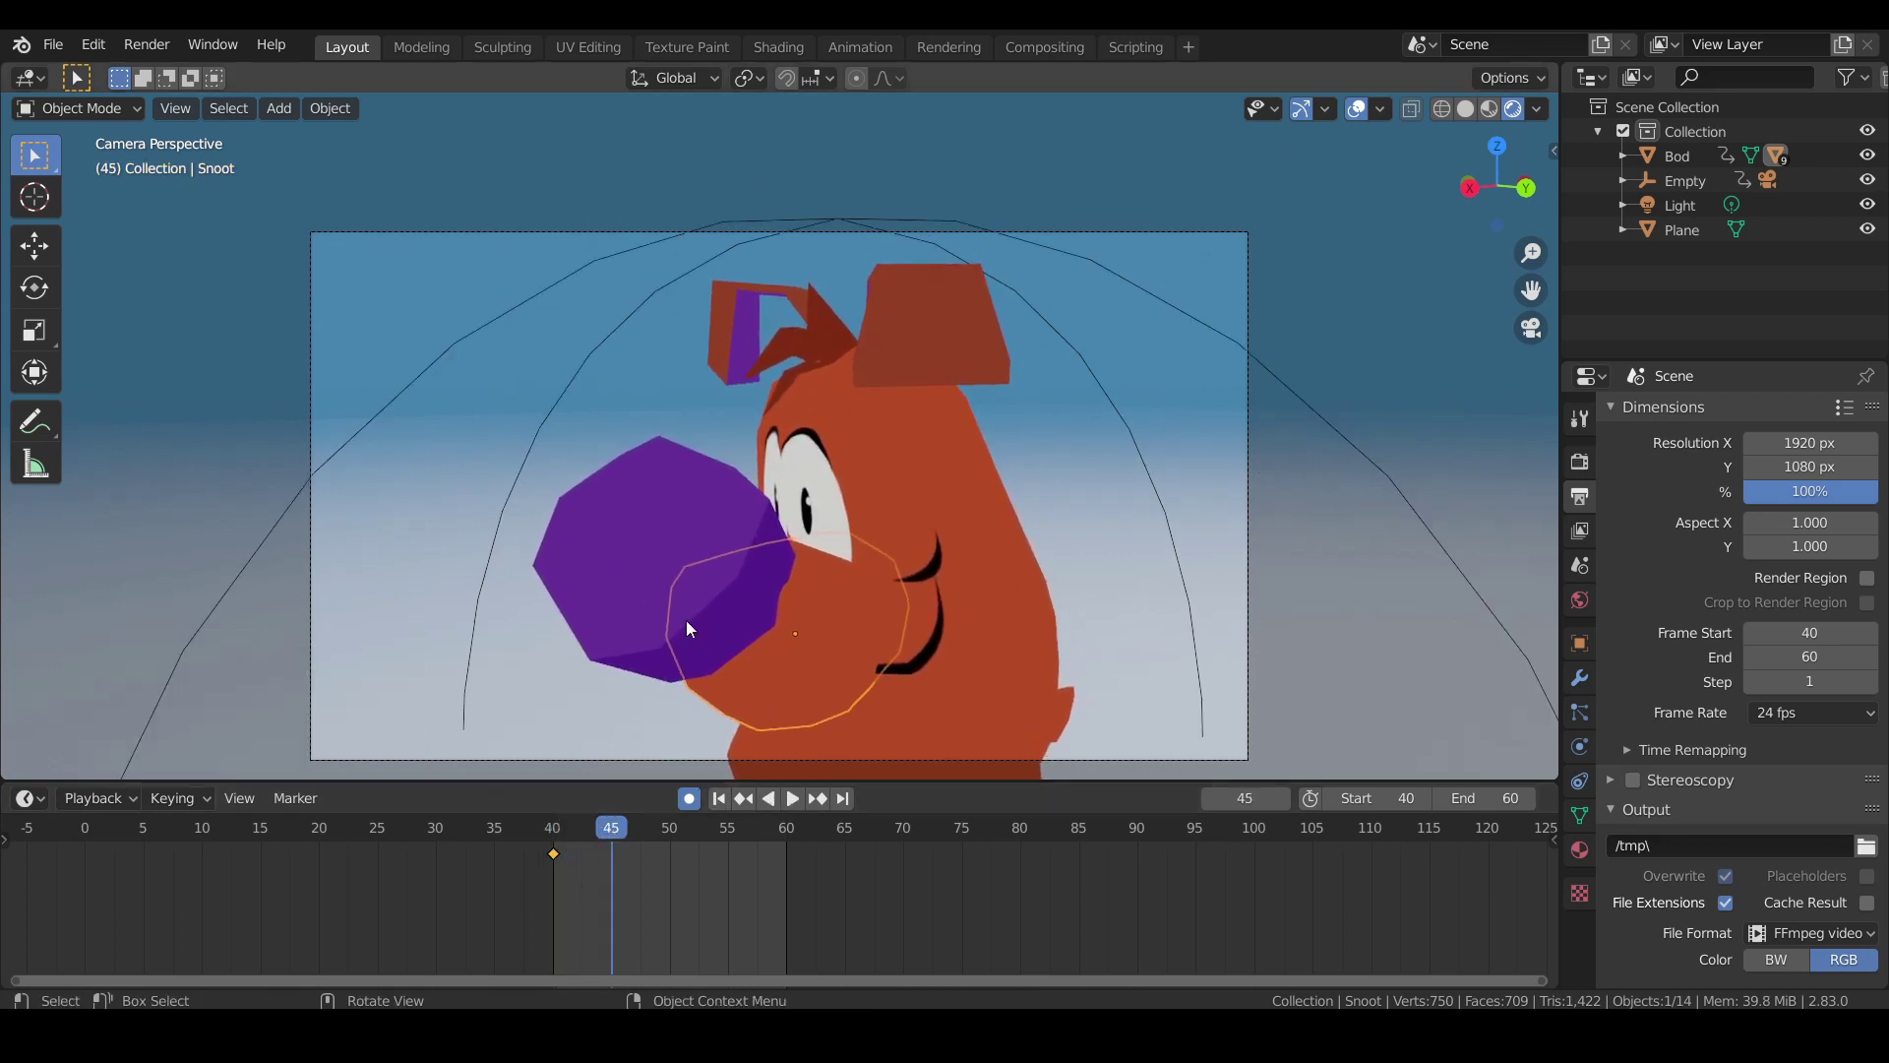
{"action": "left_click", "coordinate": [894, 335]}
{"action": "left_click", "coordinate": [813, 335], "text": "shift"}
{"action": "left_click", "coordinate": [872, 428]}
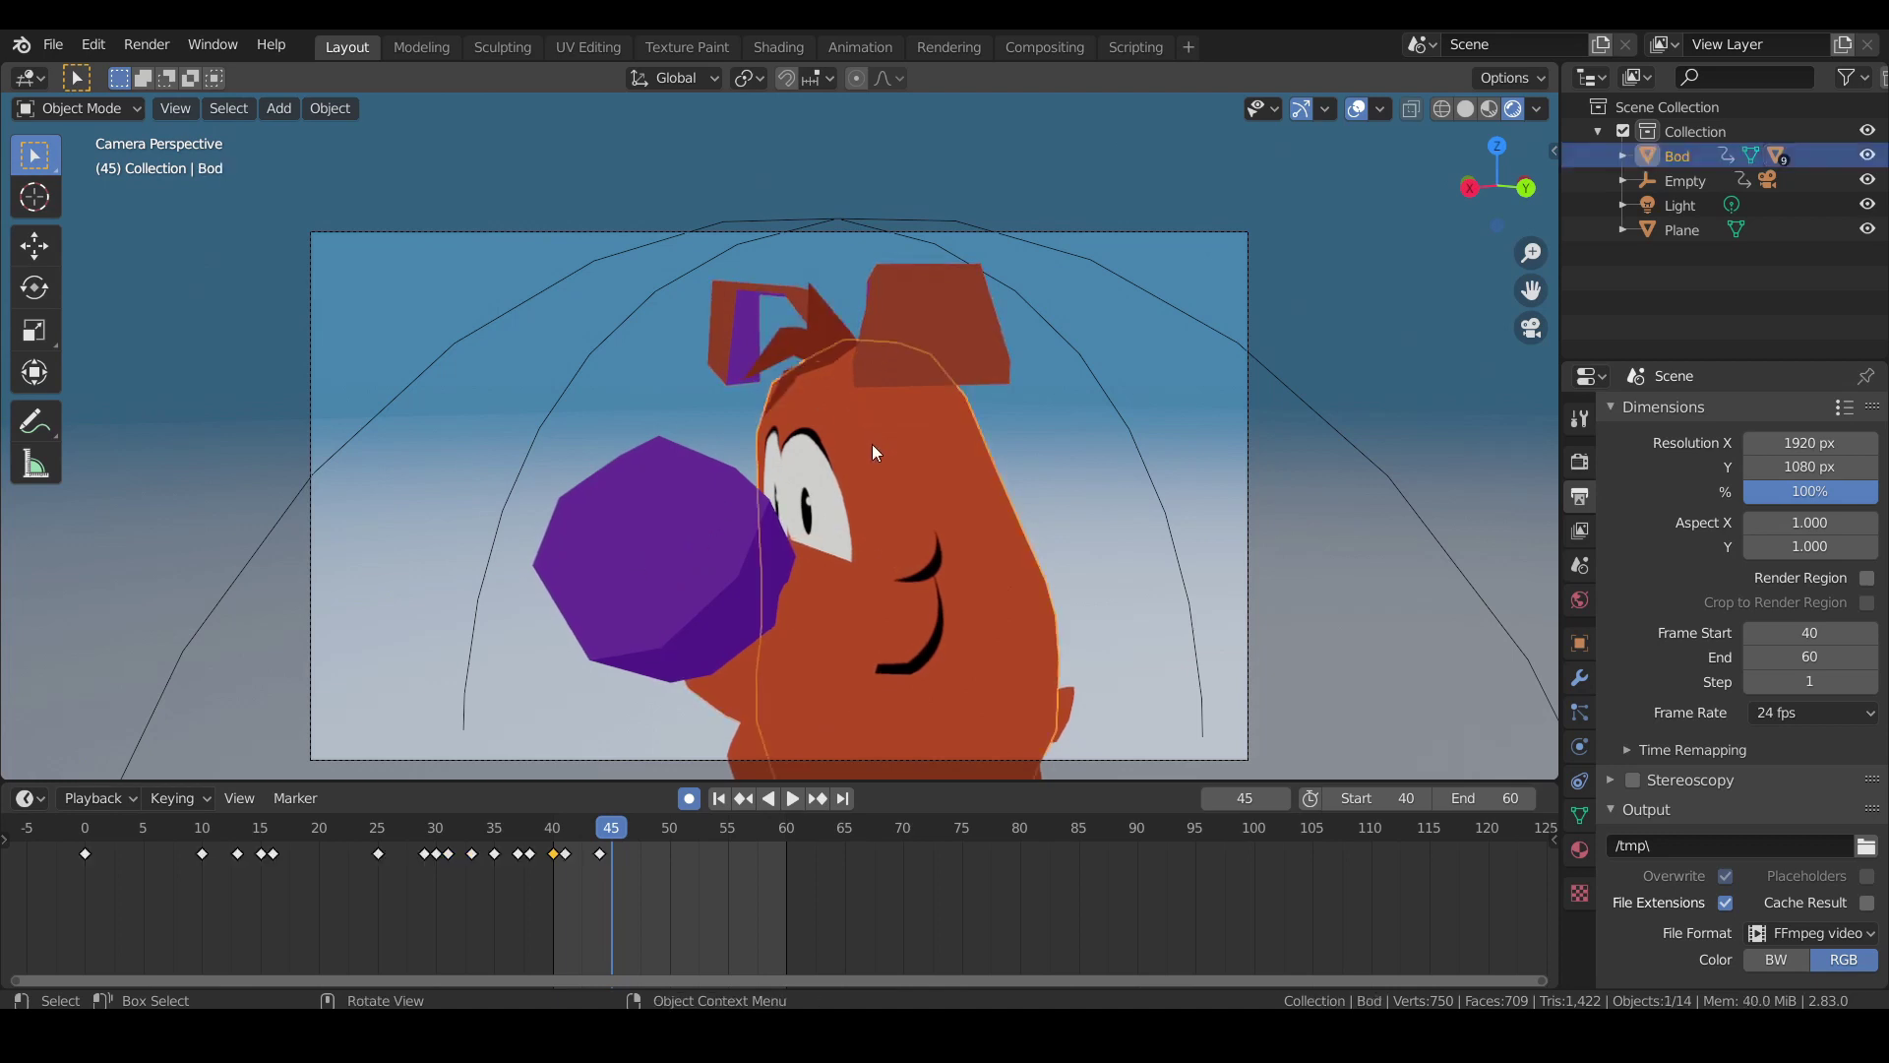
{"action": "left_click", "coordinate": [556, 842]}
{"action": "key", "text": "r"}
{"action": "left_click", "coordinate": [728, 695]}
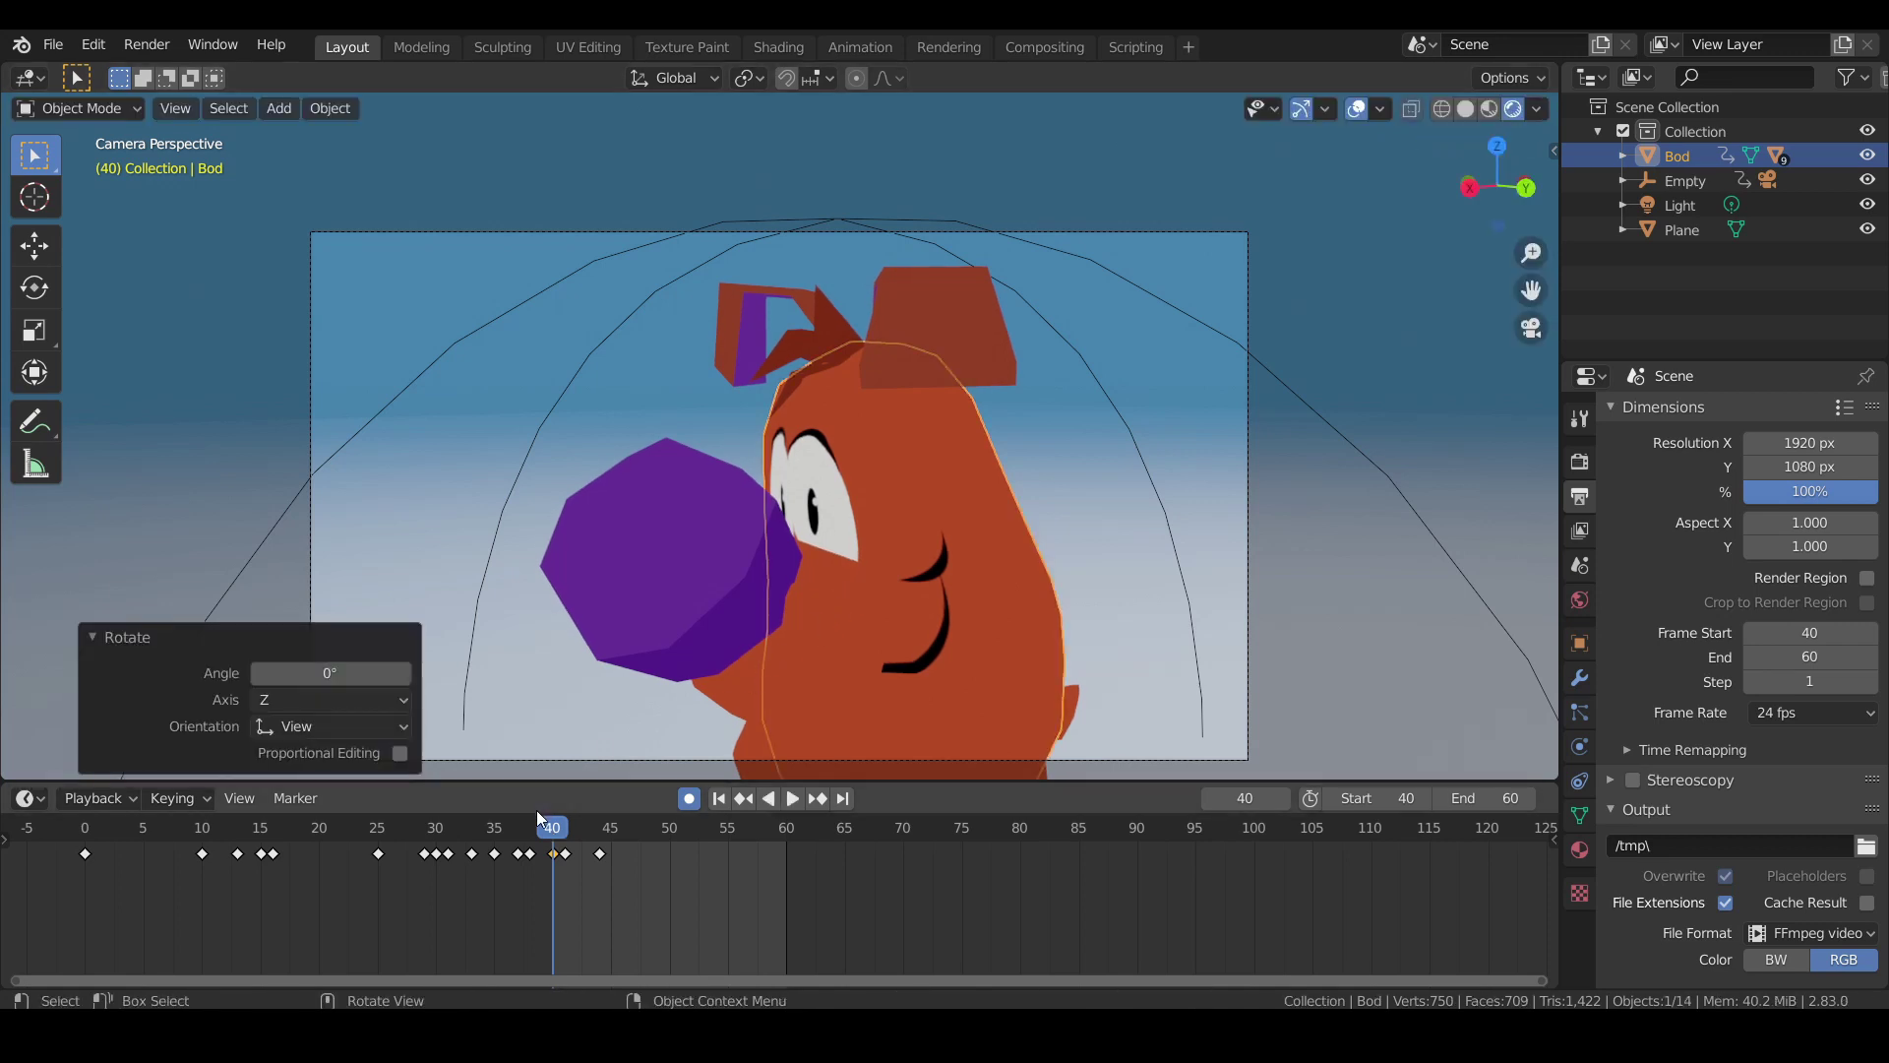
Turn Bod's body 49.5° around Z at frame 45 and preview the turn.
{"action": "key", "text": "space"}
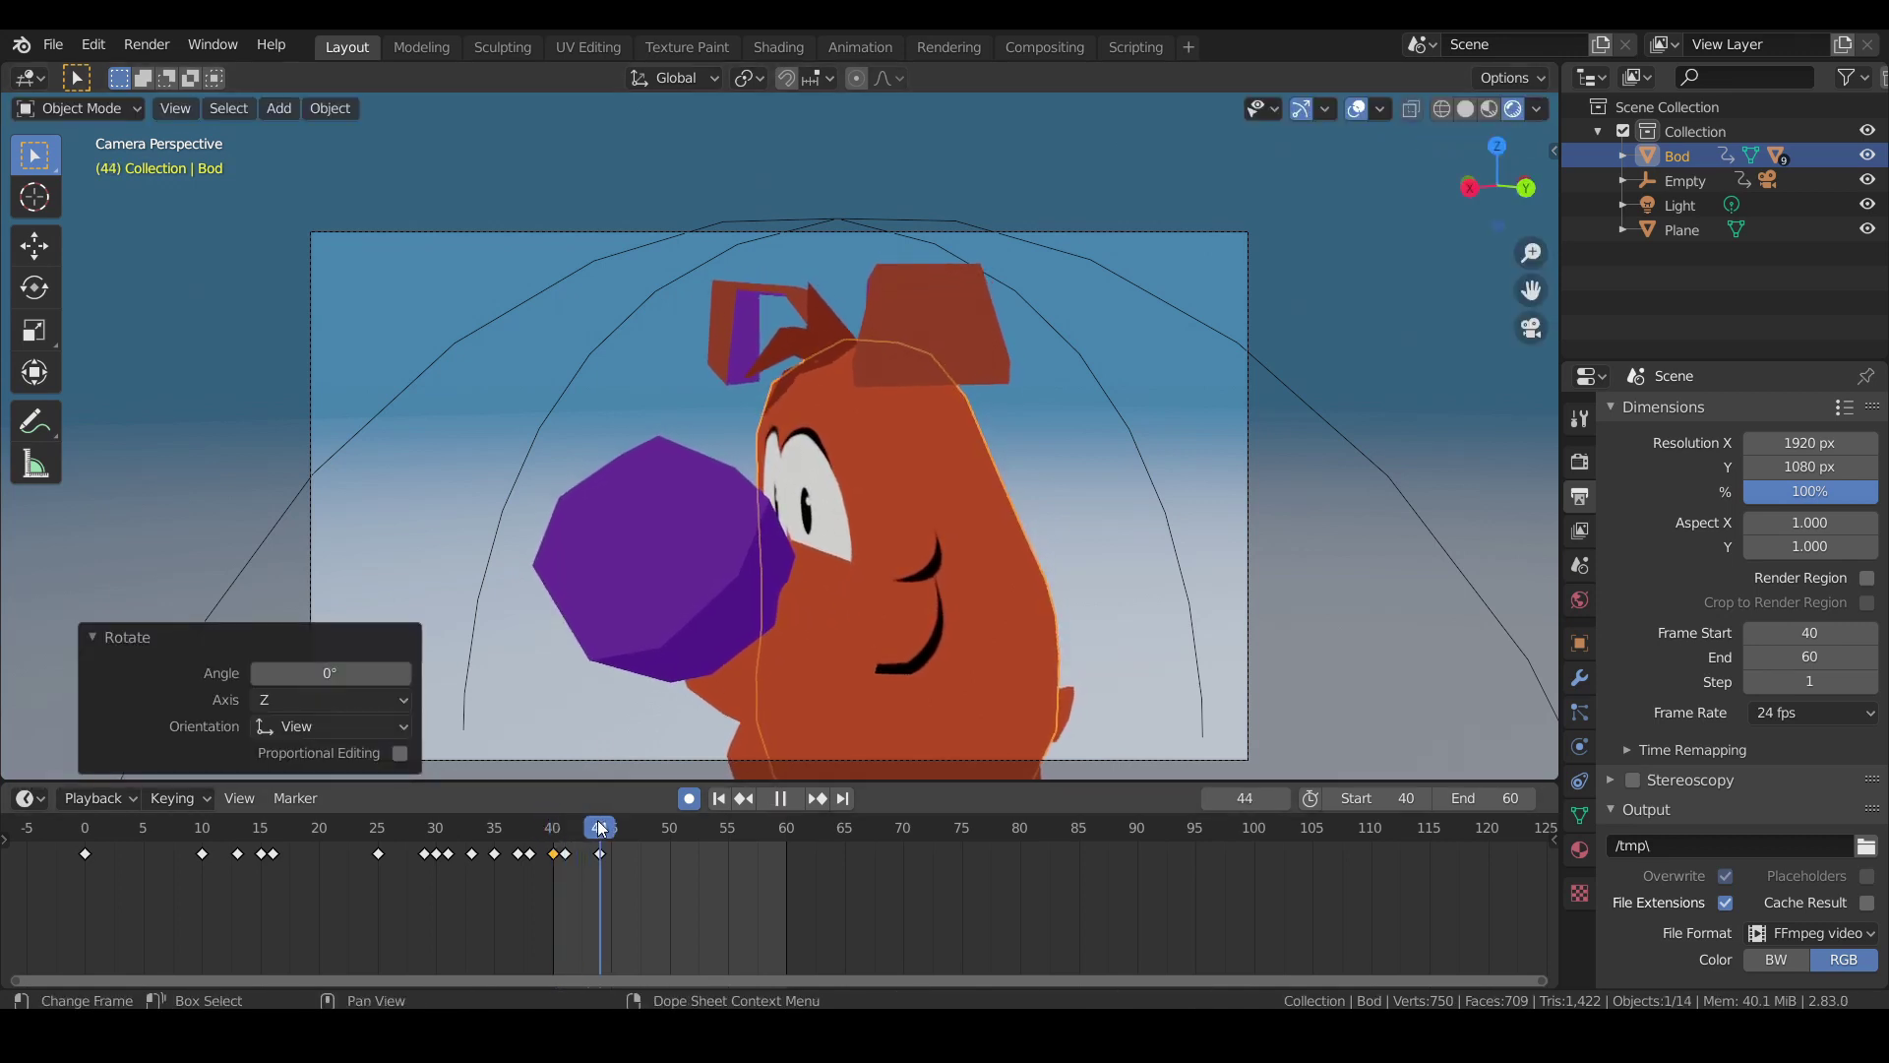
{"action": "key", "text": "space"}
{"action": "key", "text": "r"}
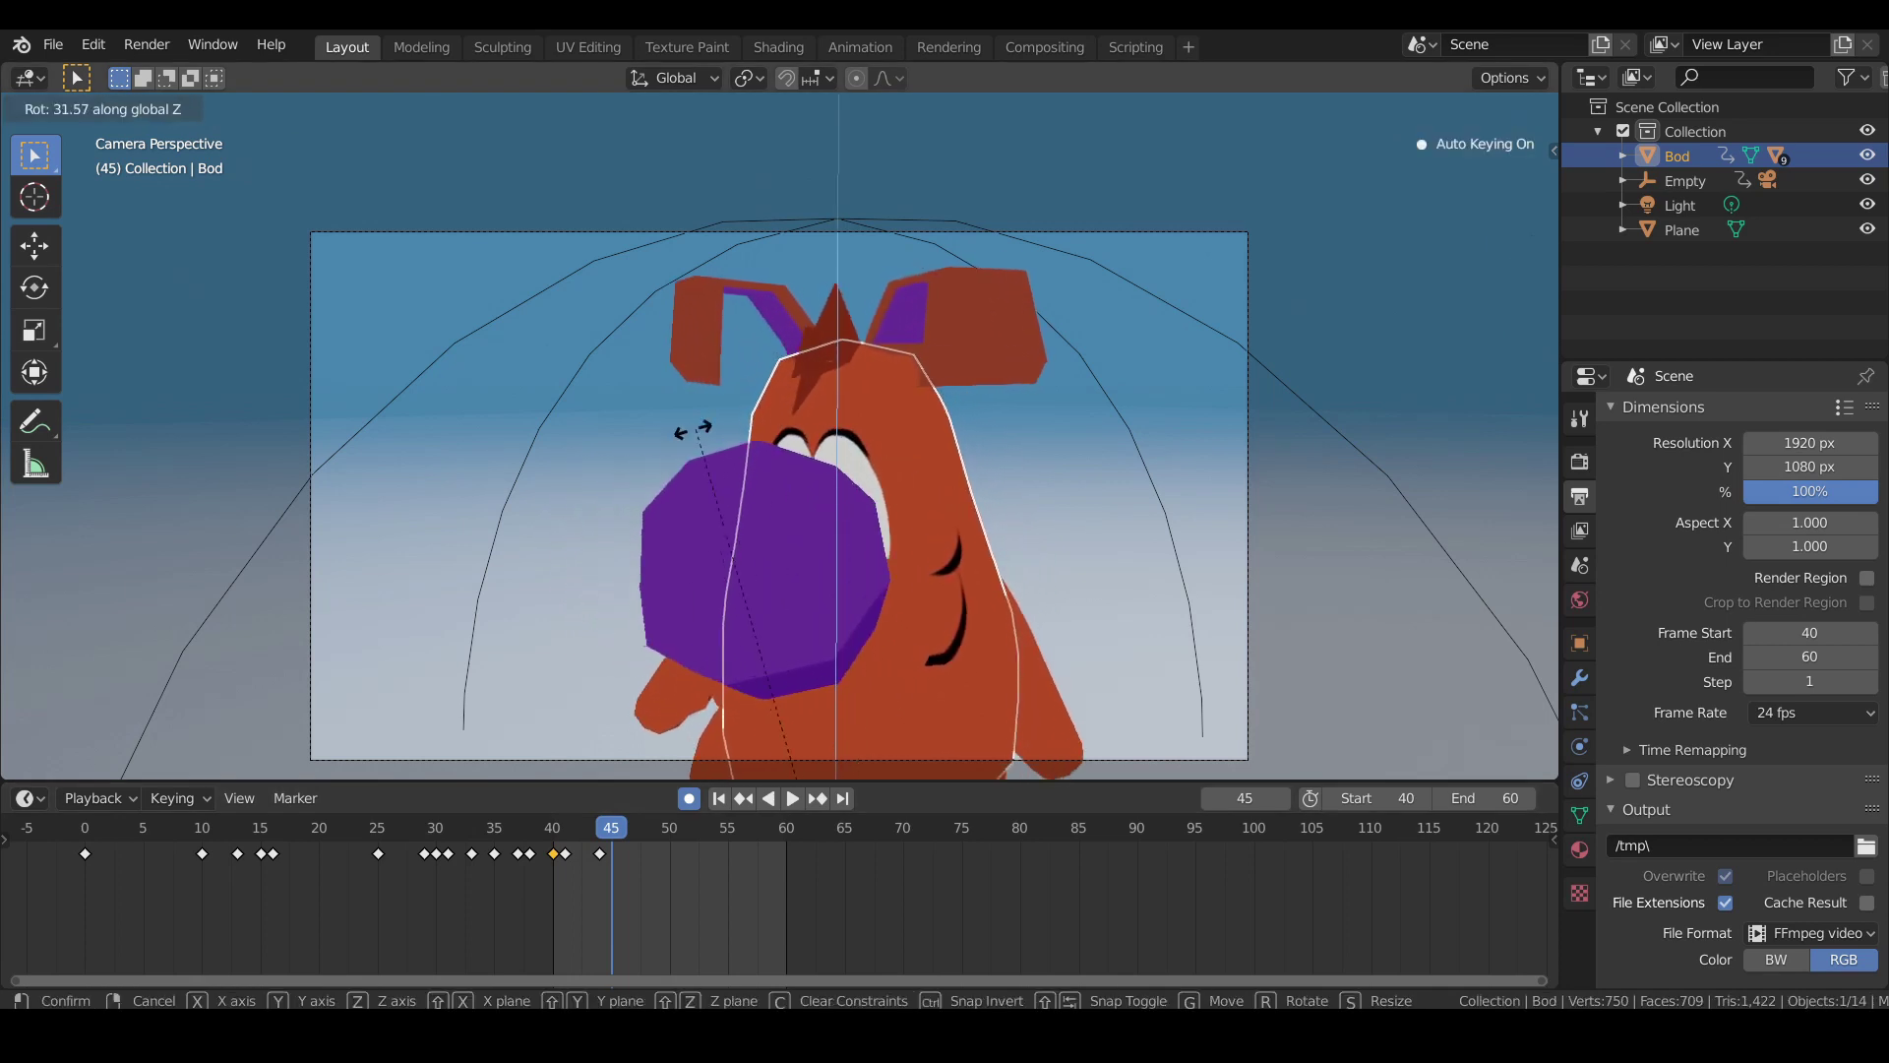
{"action": "left_click", "coordinate": [541, 482]}
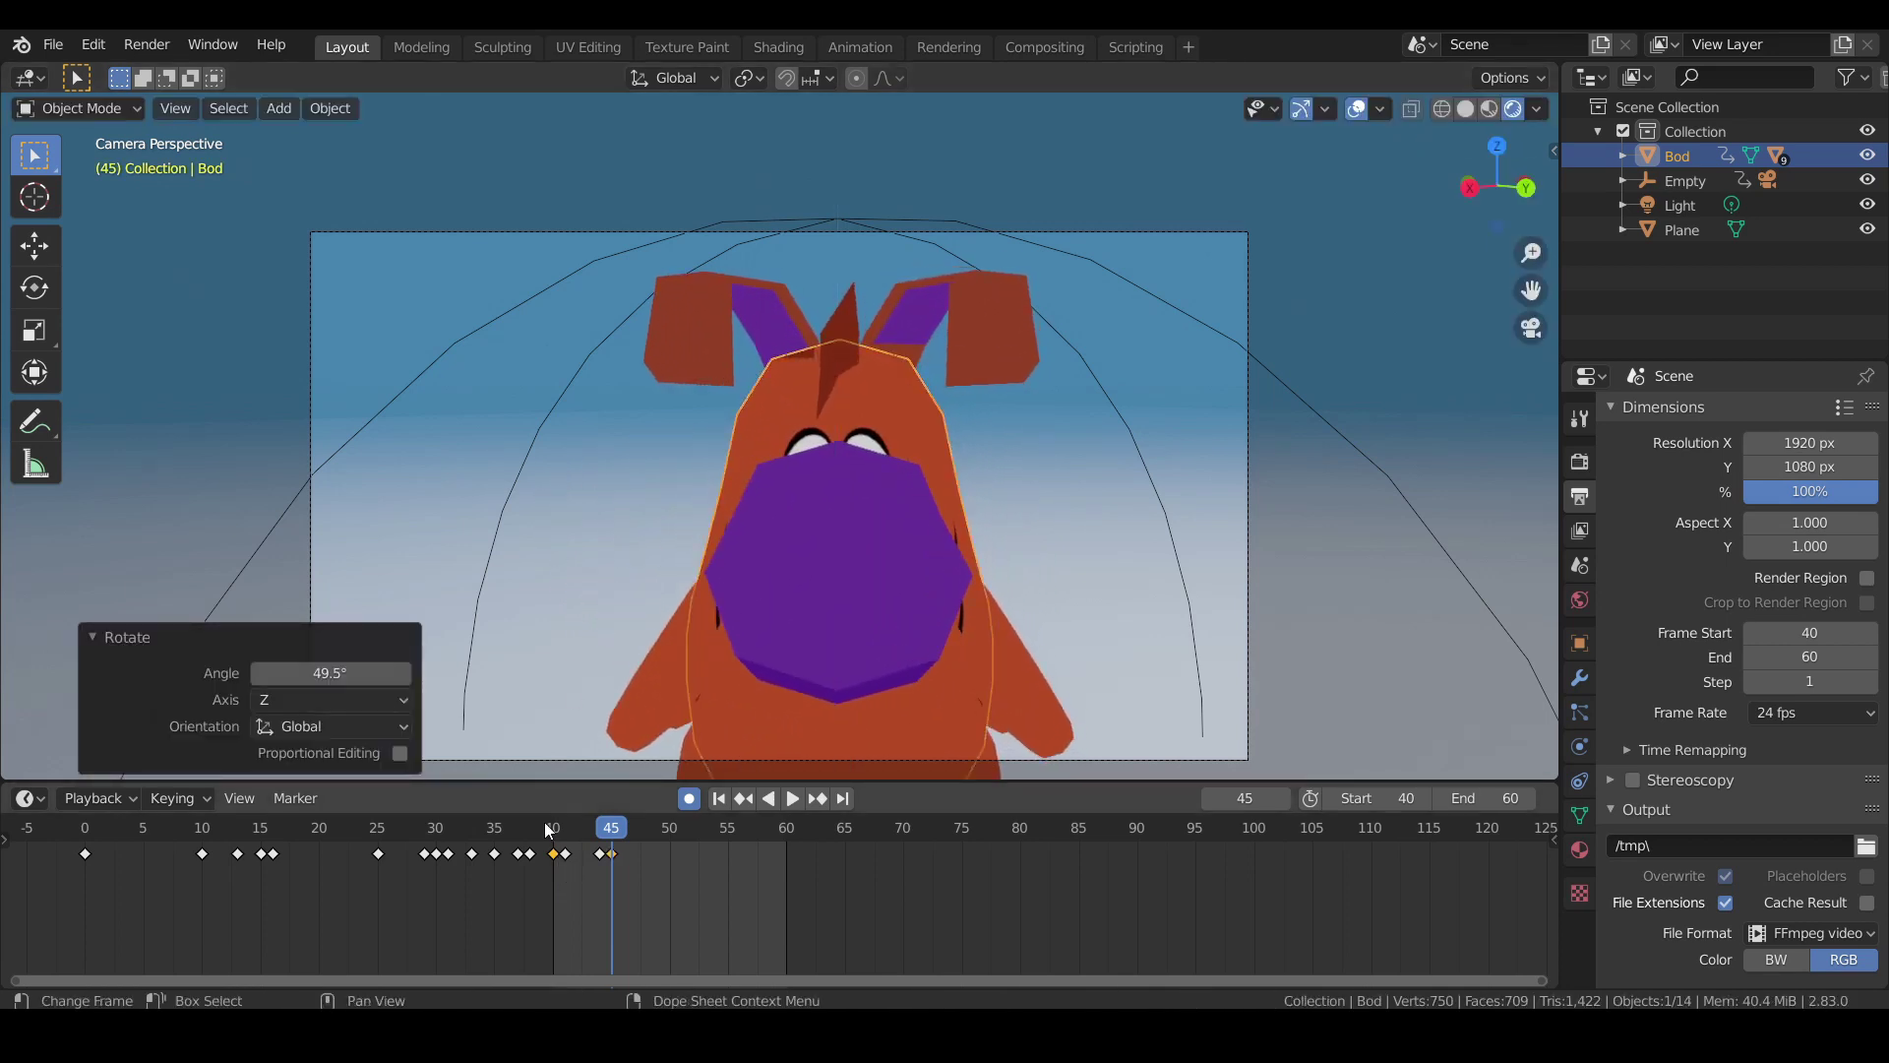
{"action": "key", "text": "space"}
{"action": "key", "text": "space"}
{"action": "left_click", "coordinate": [607, 854]}
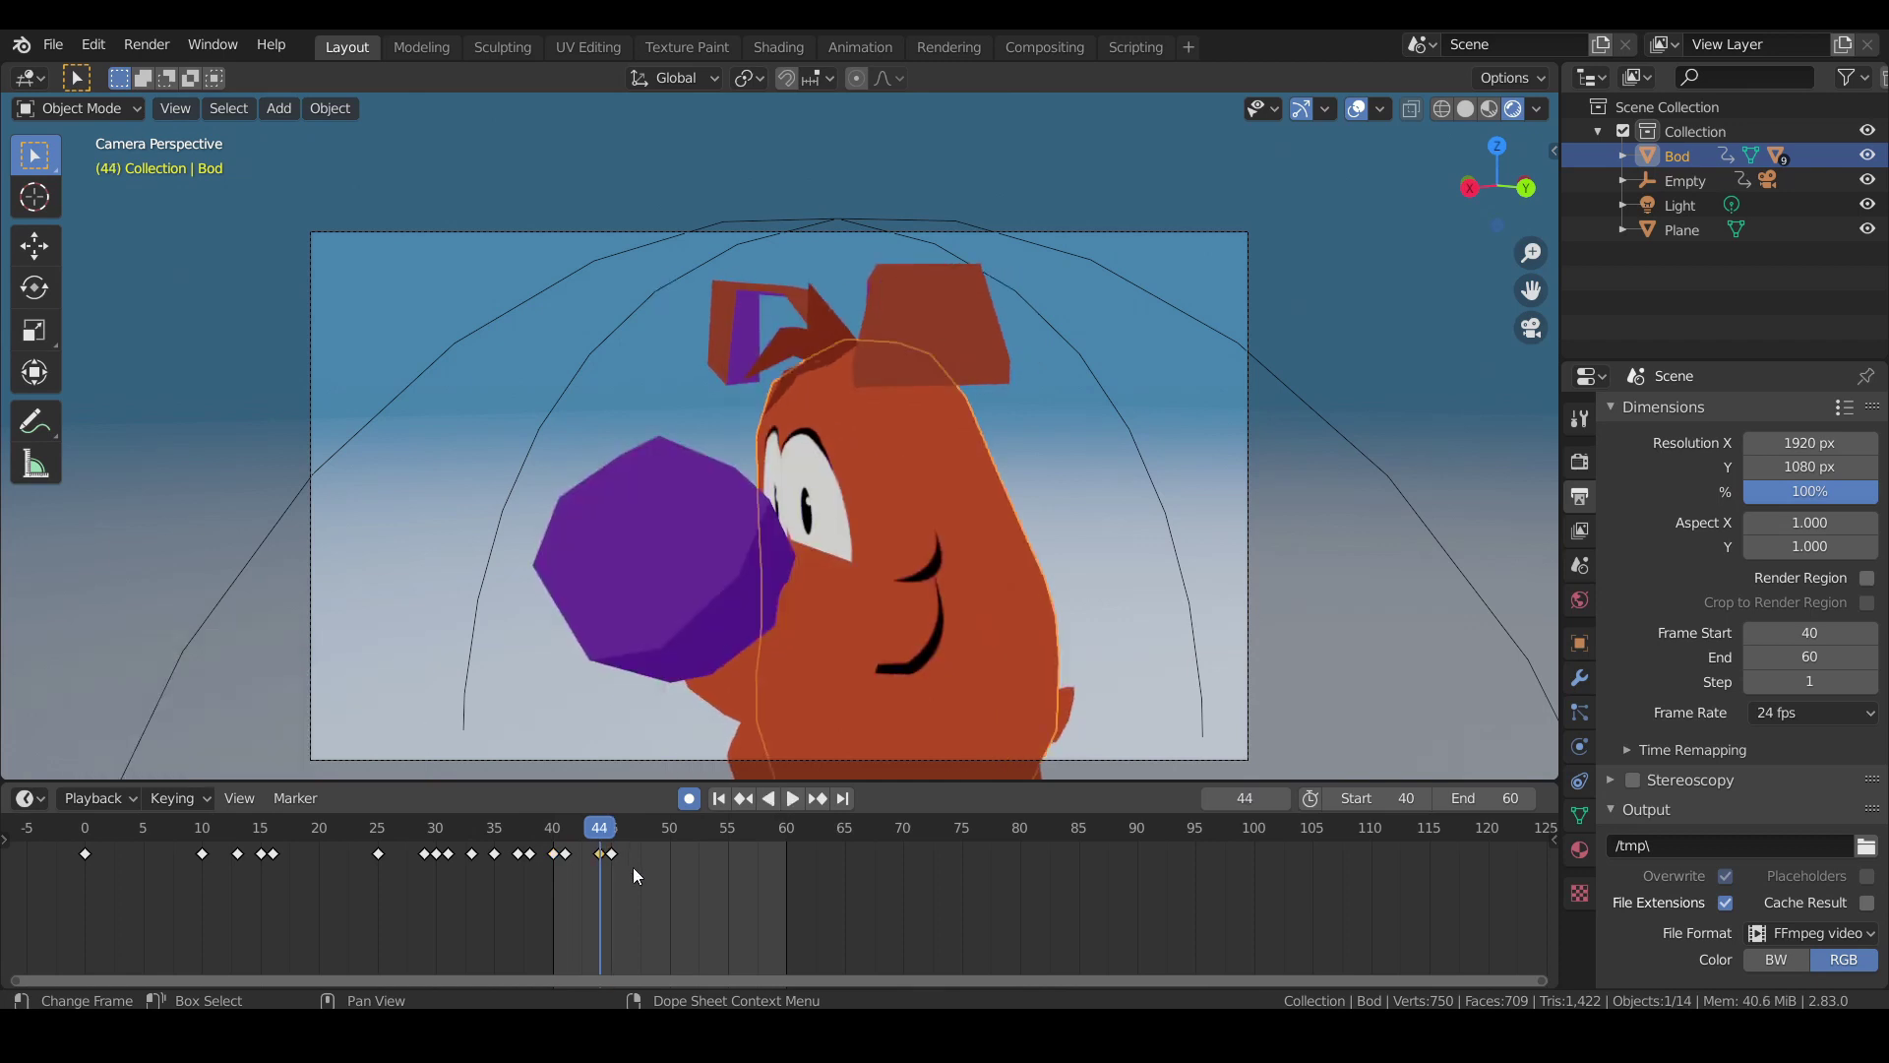
Delete the body's frame-44 keyframe and review playback from frames 40, 33 and 31.
{"action": "key", "text": "x"}
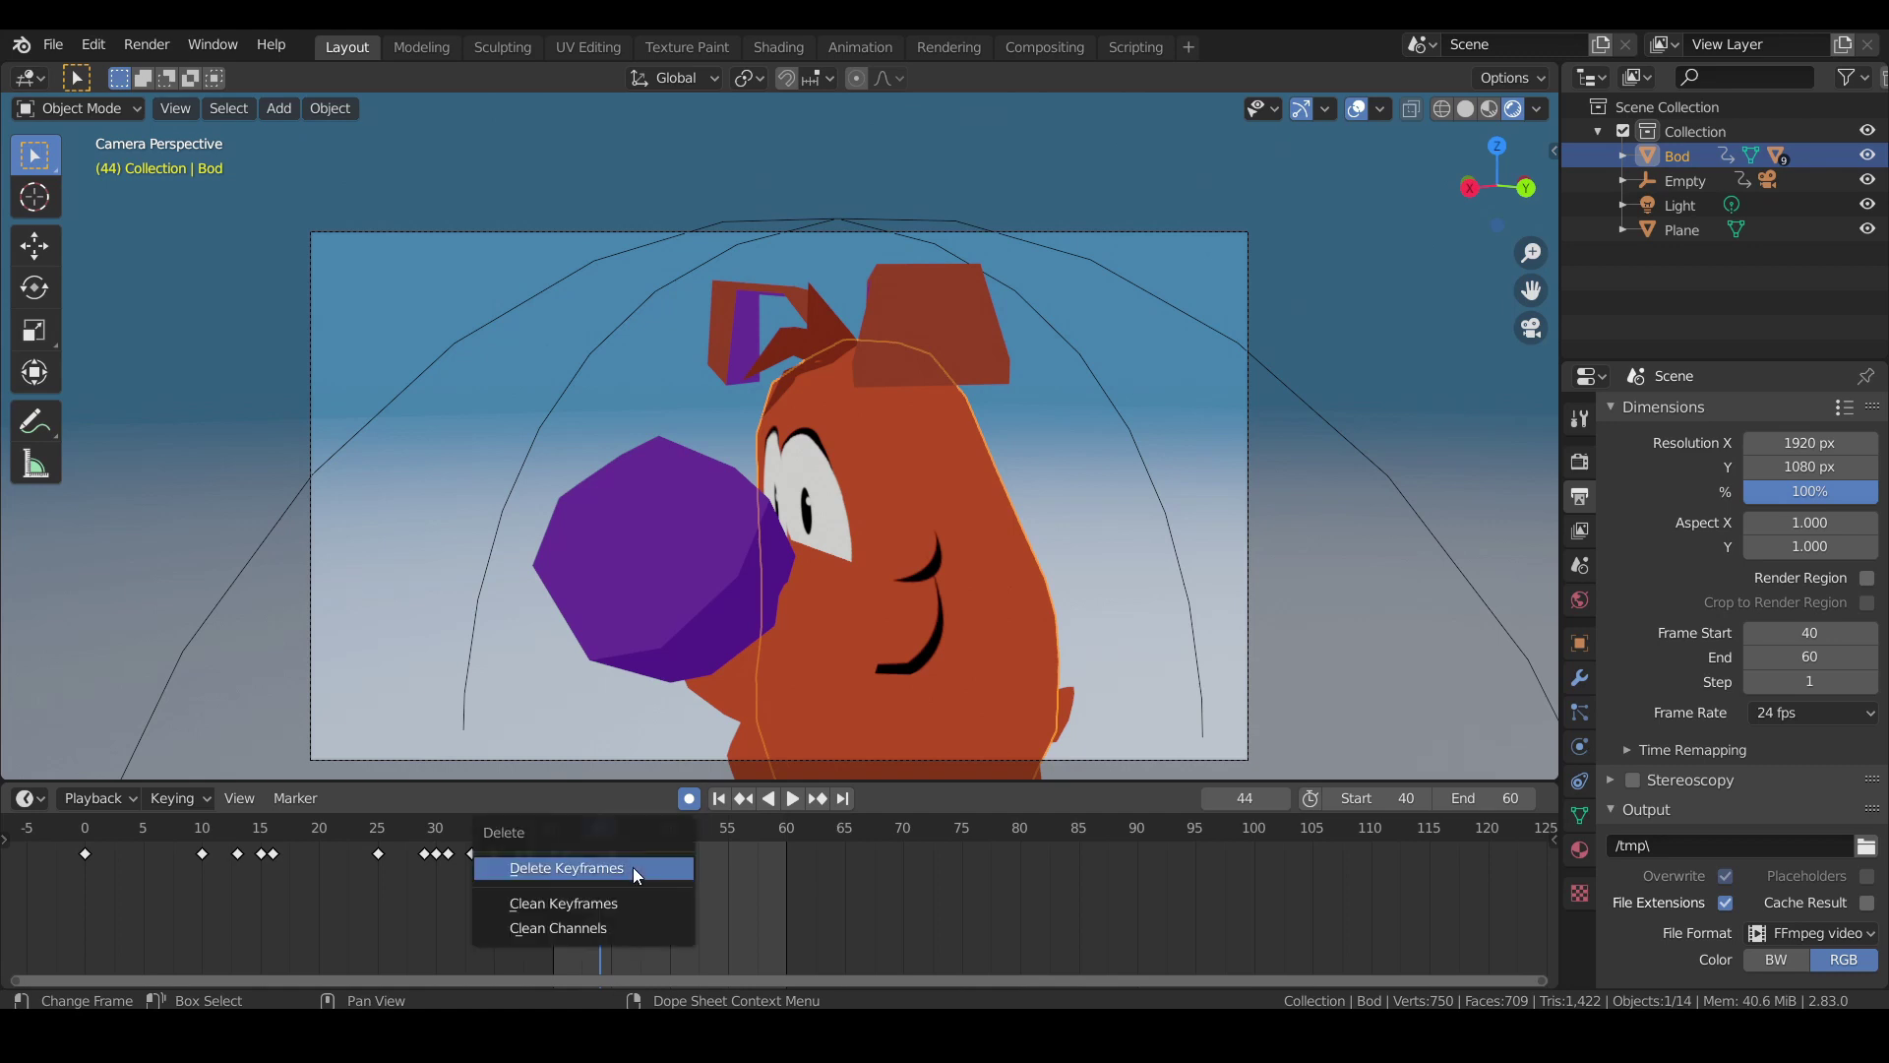
{"action": "left_click", "coordinate": [634, 868]}
{"action": "left_click", "coordinate": [569, 835]}
{"action": "key", "text": "space"}
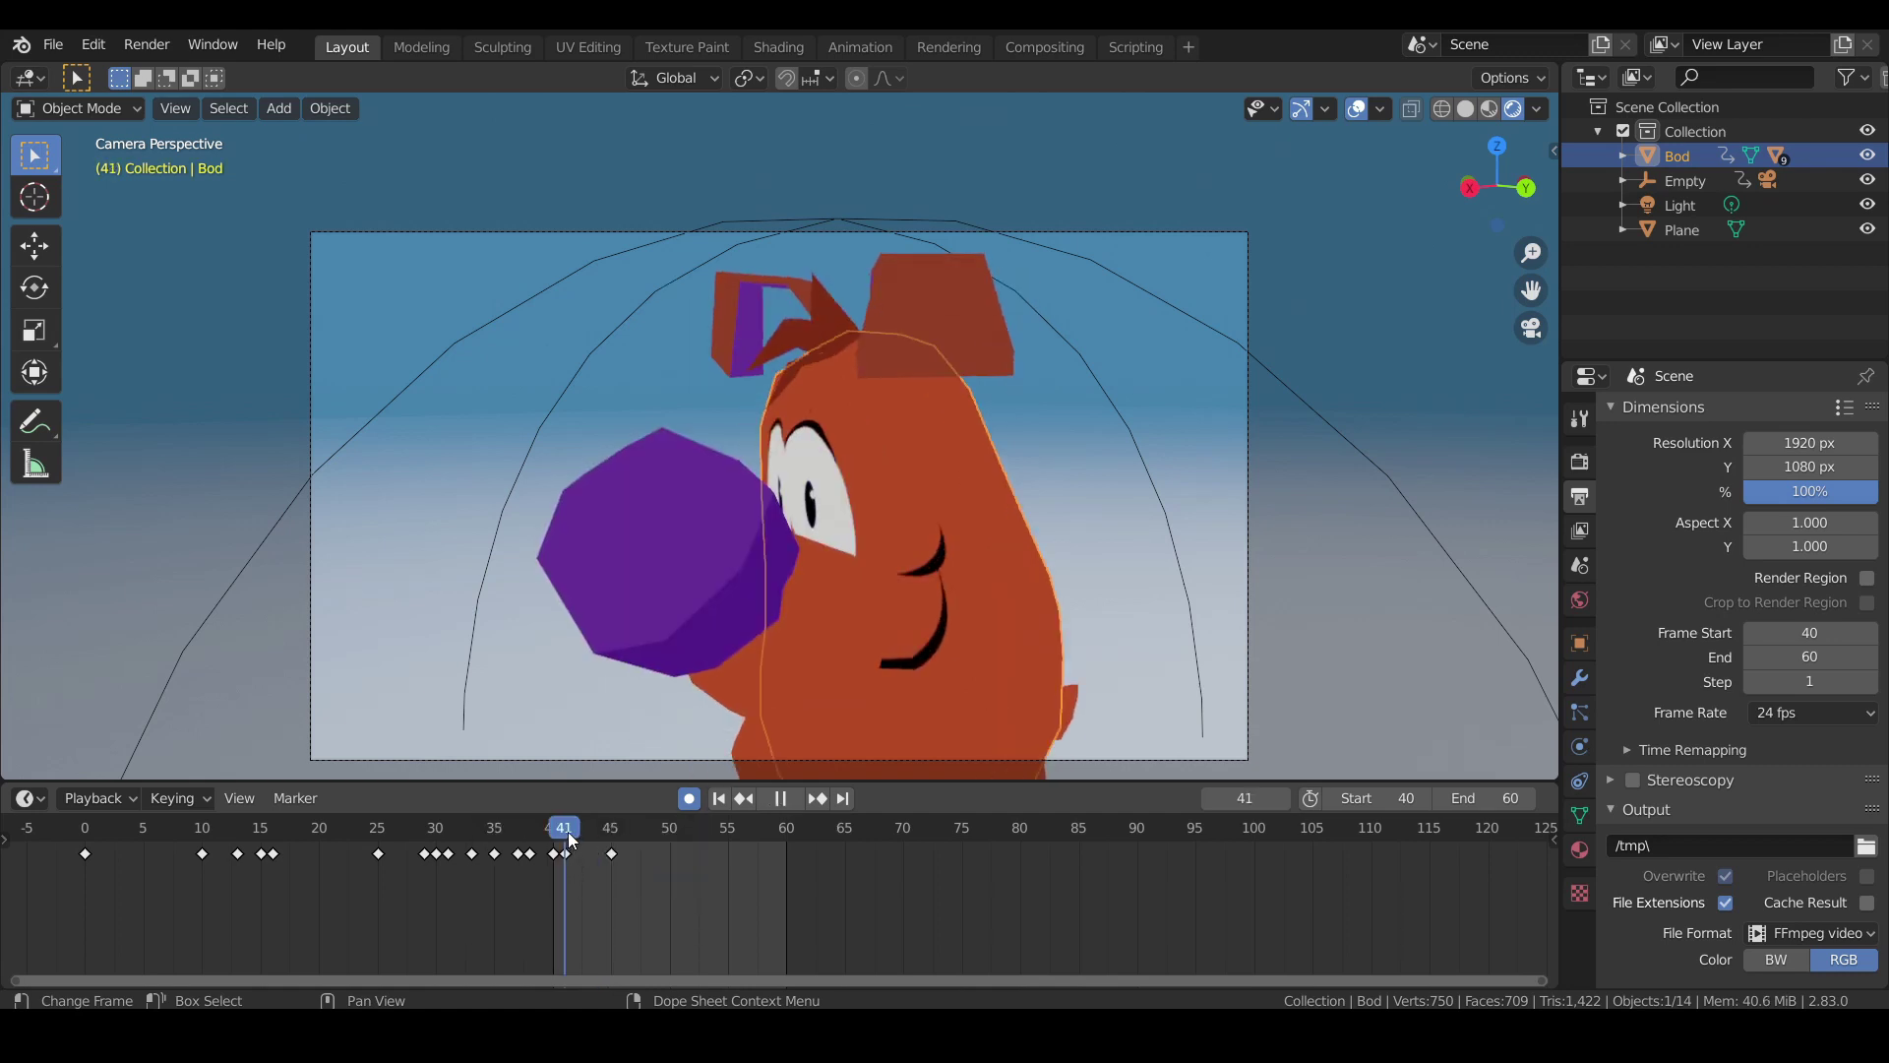
{"action": "left_click", "coordinate": [552, 837]}
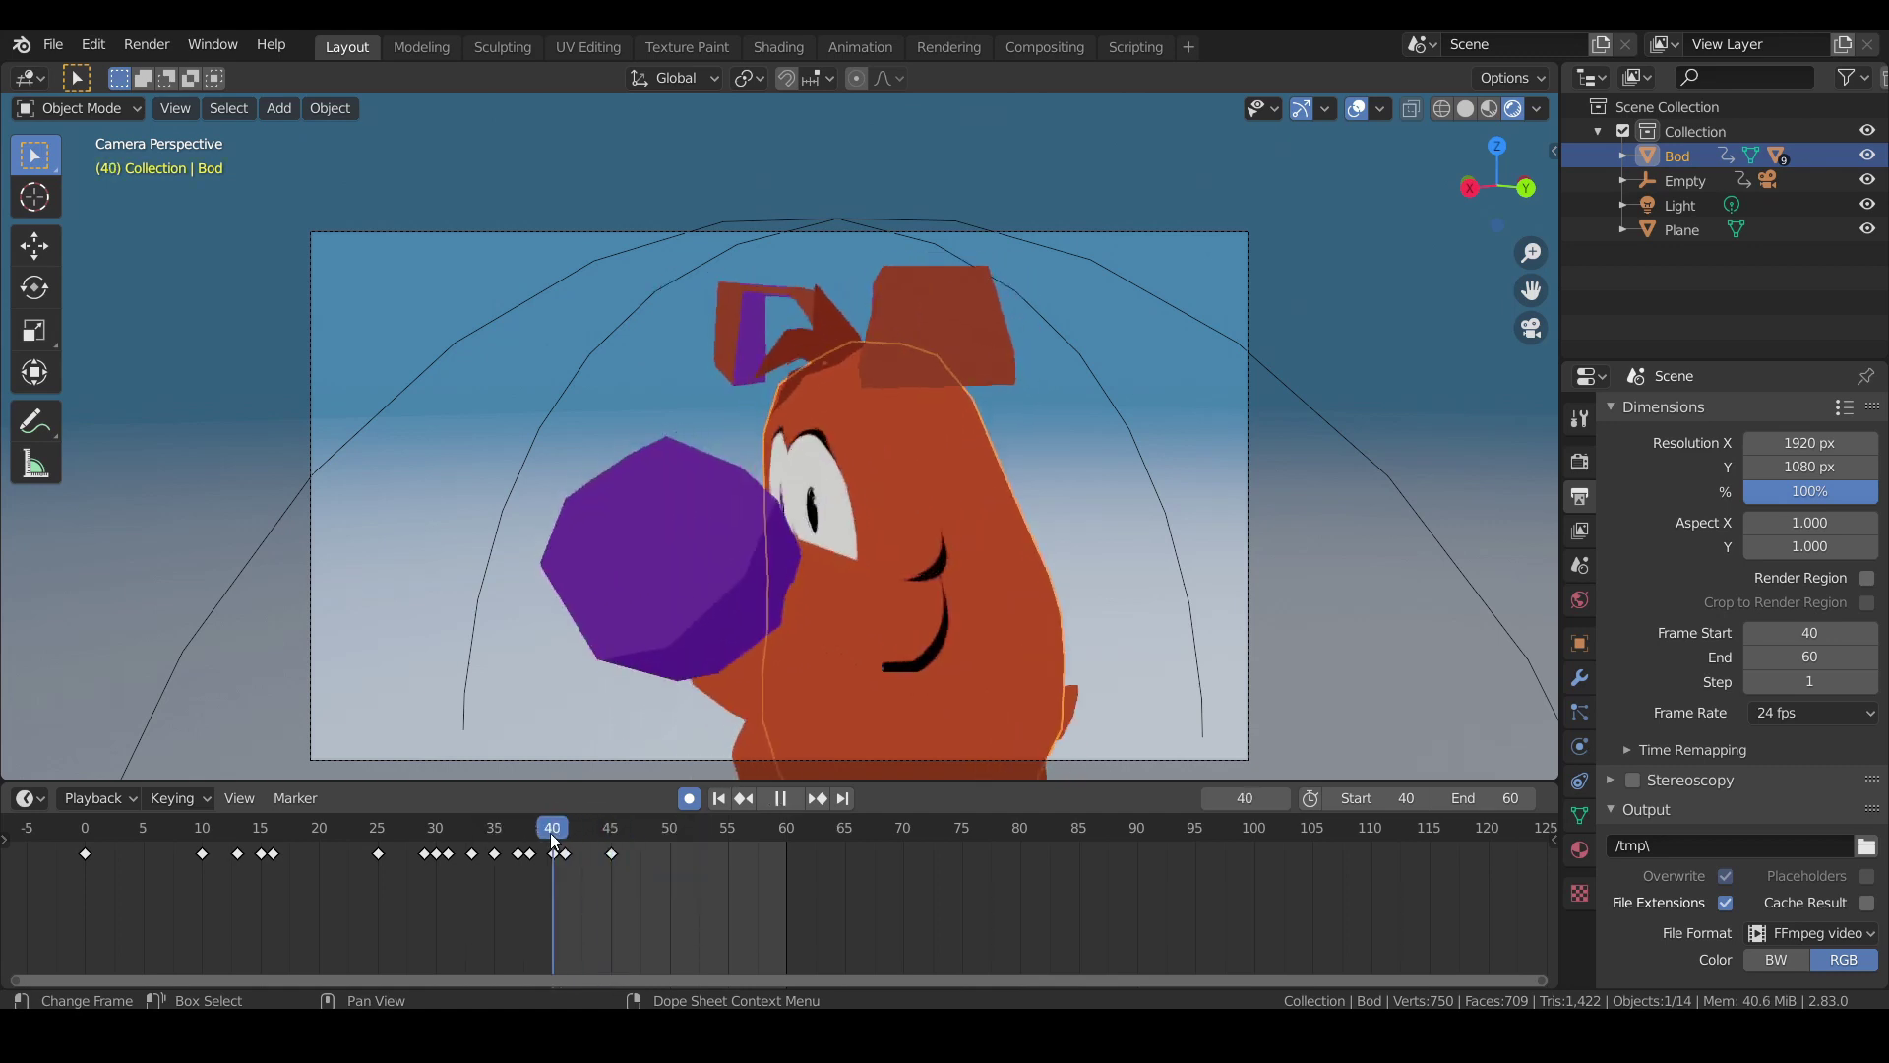
{"action": "key", "text": "space"}
{"action": "left_click", "coordinate": [471, 836]}
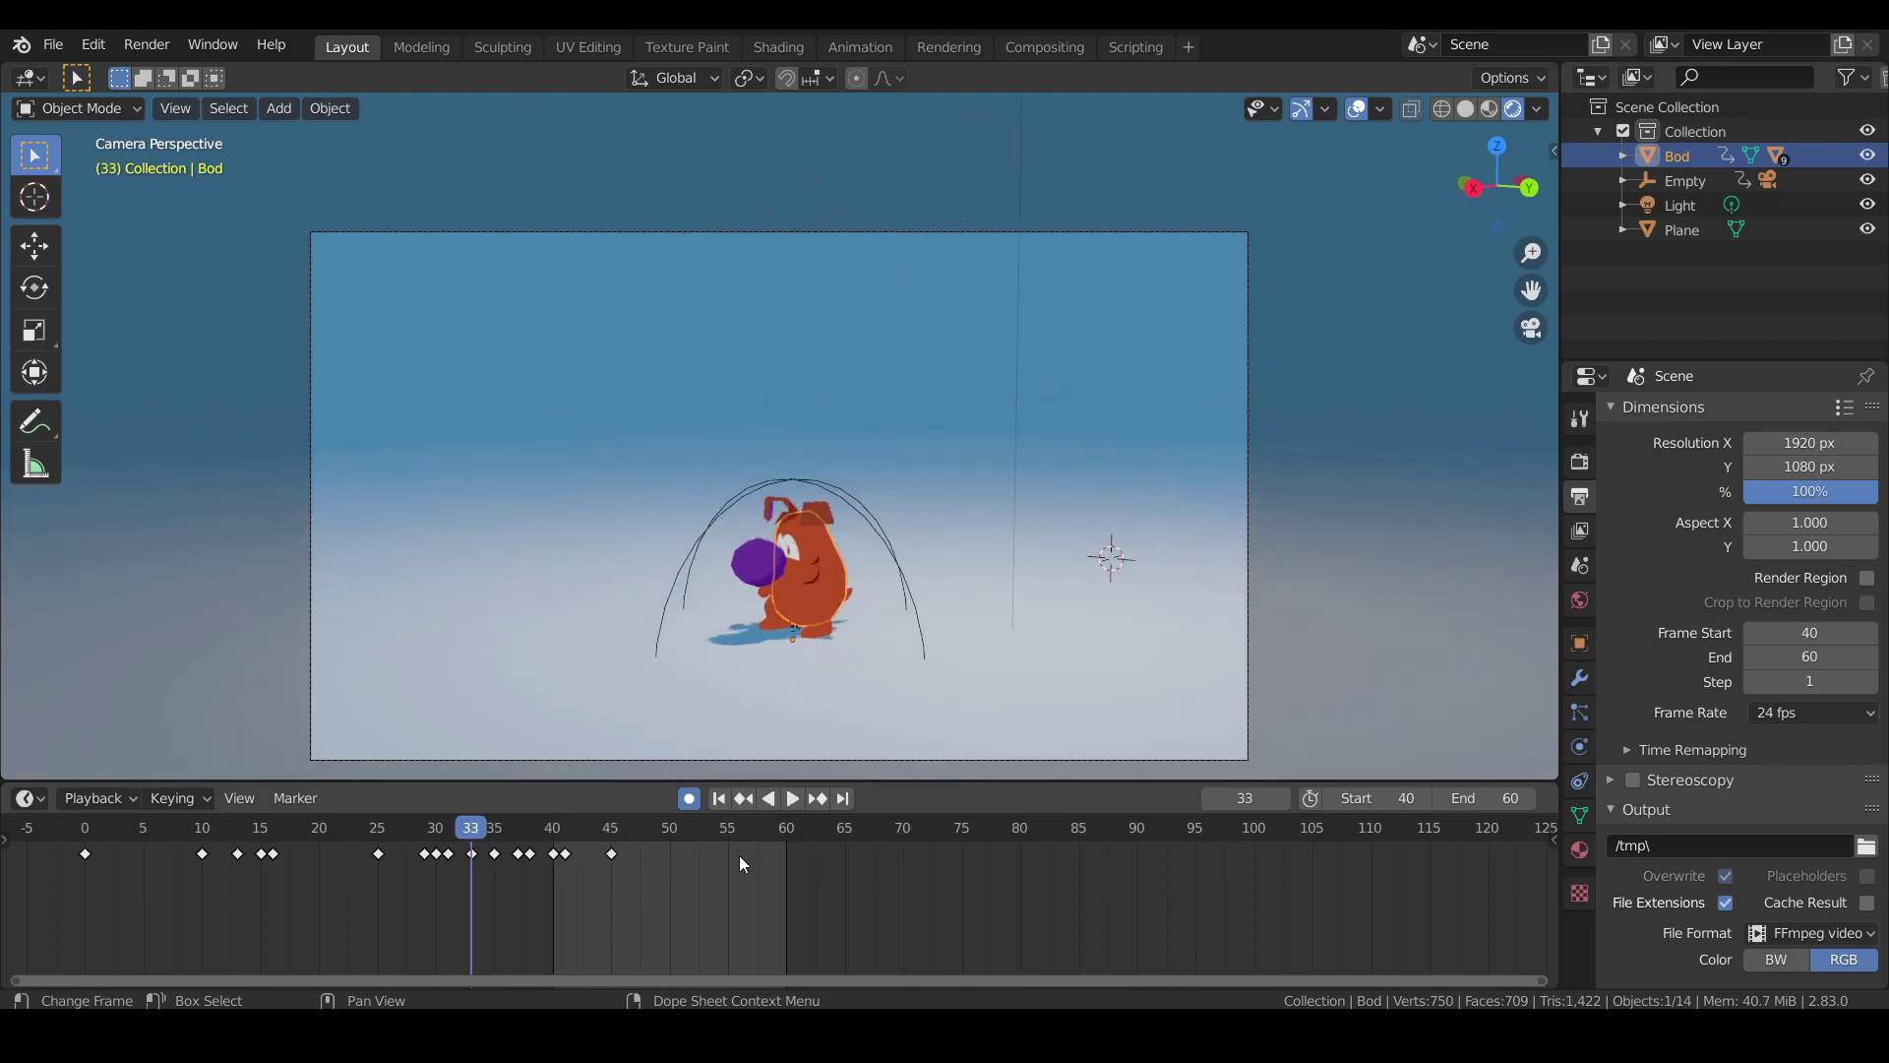
{"action": "left_click", "coordinate": [794, 802]}
{"action": "key", "text": "Escape"}
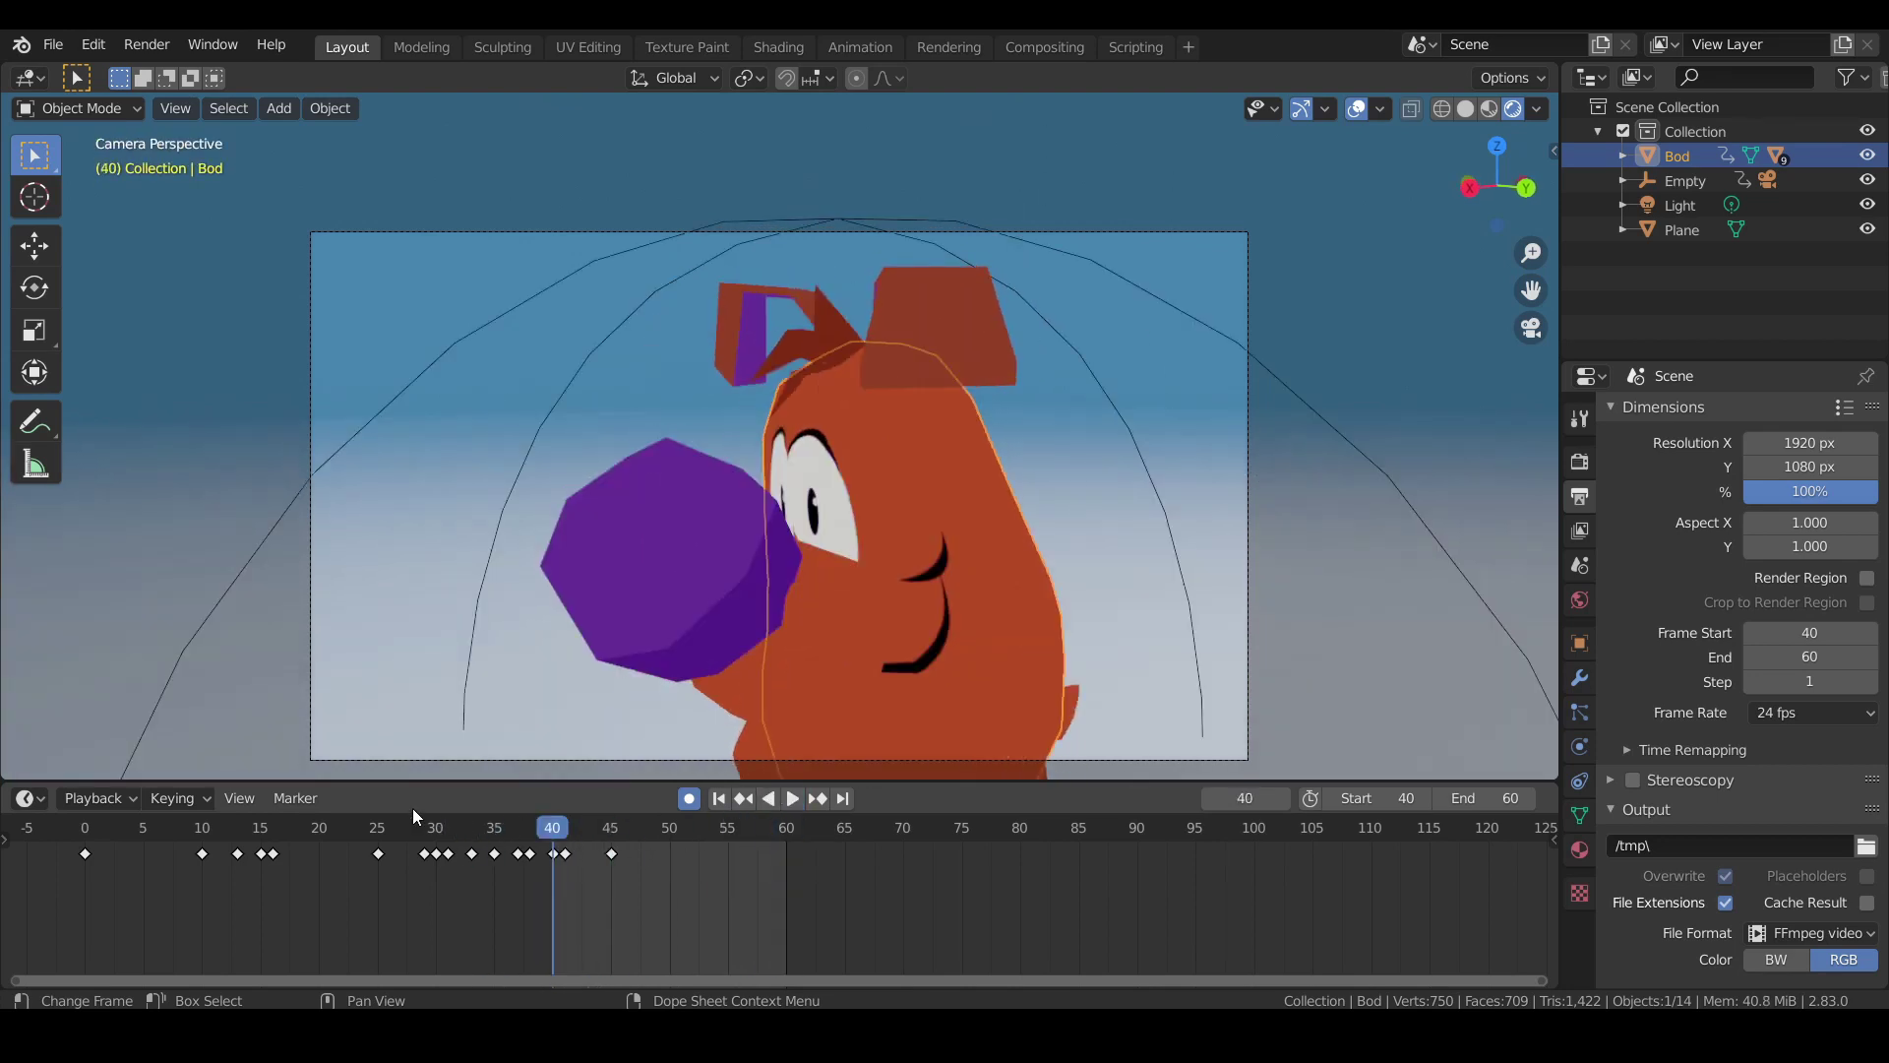
{"action": "left_click_drag", "start_coordinate": [421, 837], "coordinate": [62, 829]}
{"action": "left_click", "coordinate": [793, 798]}
Set the Timeline start frame to 0 and play the full animation.
{"action": "left_click", "coordinate": [1398, 800]}
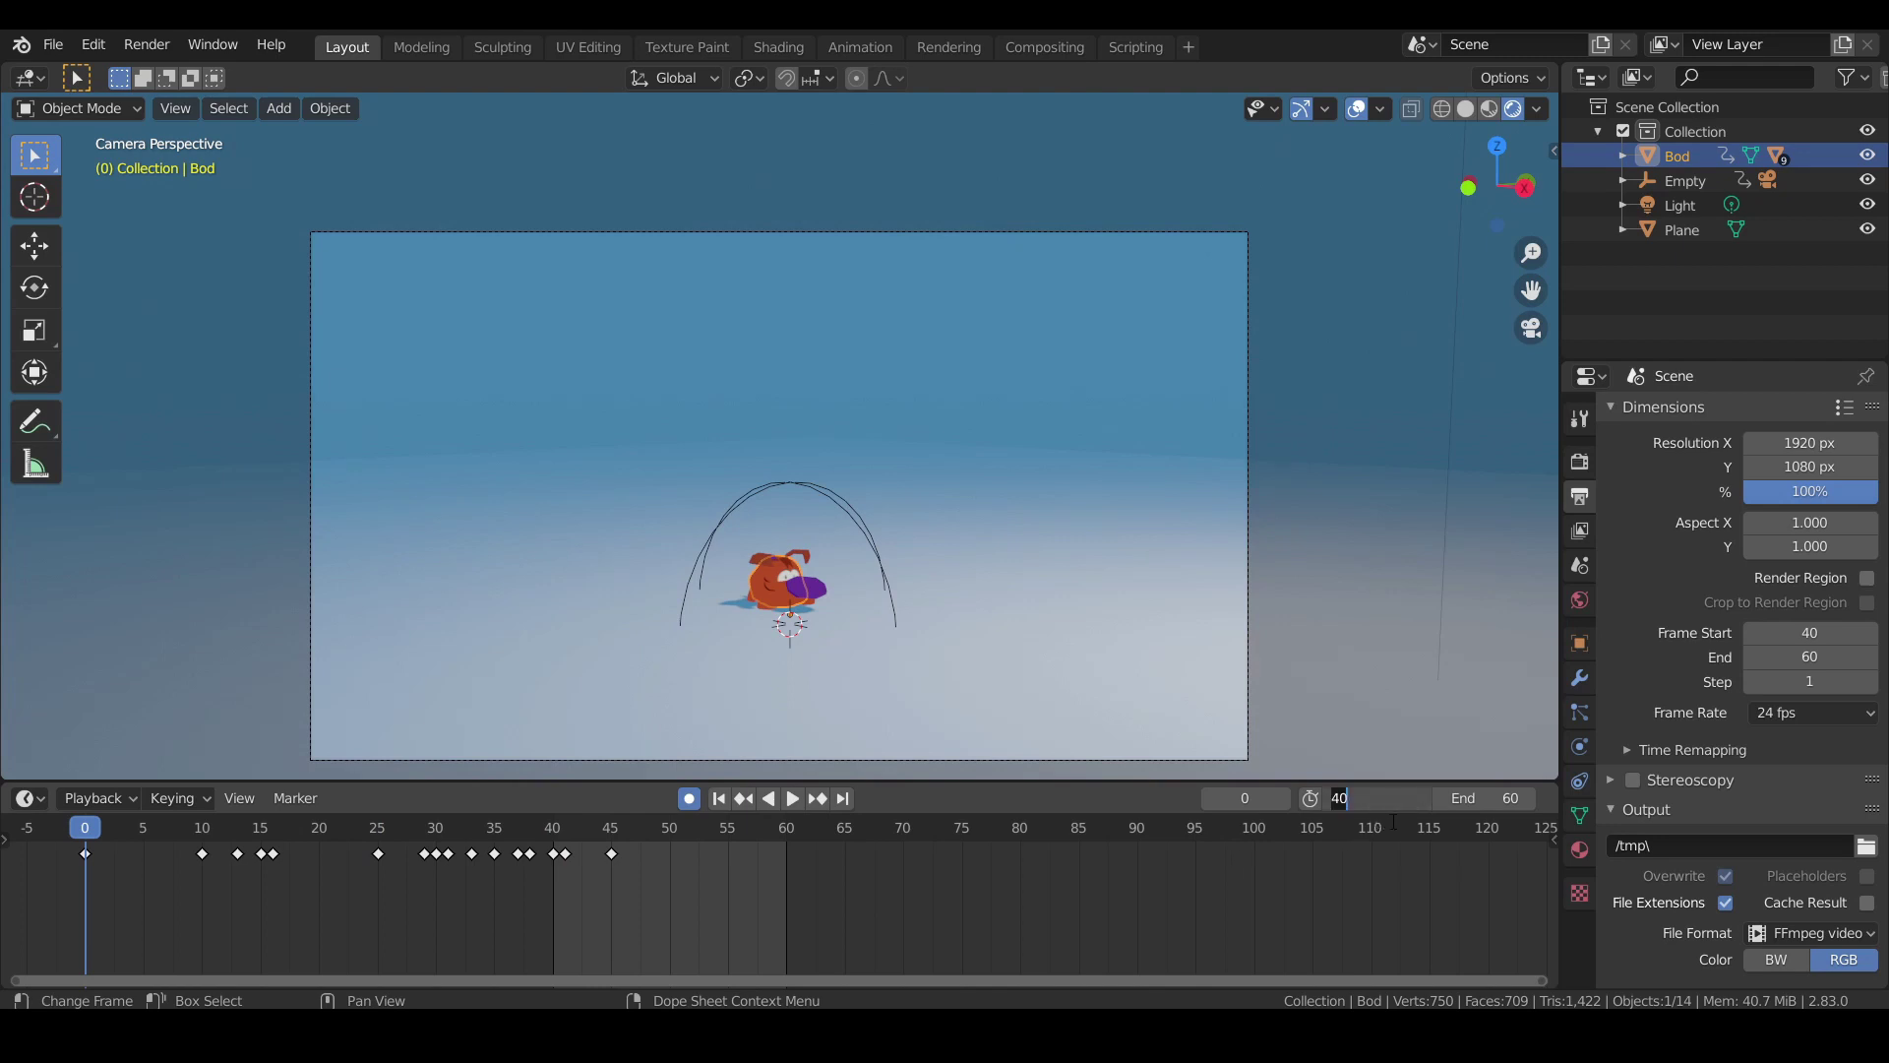
{"action": "type", "text": "0"}
{"action": "key", "text": "Return"}
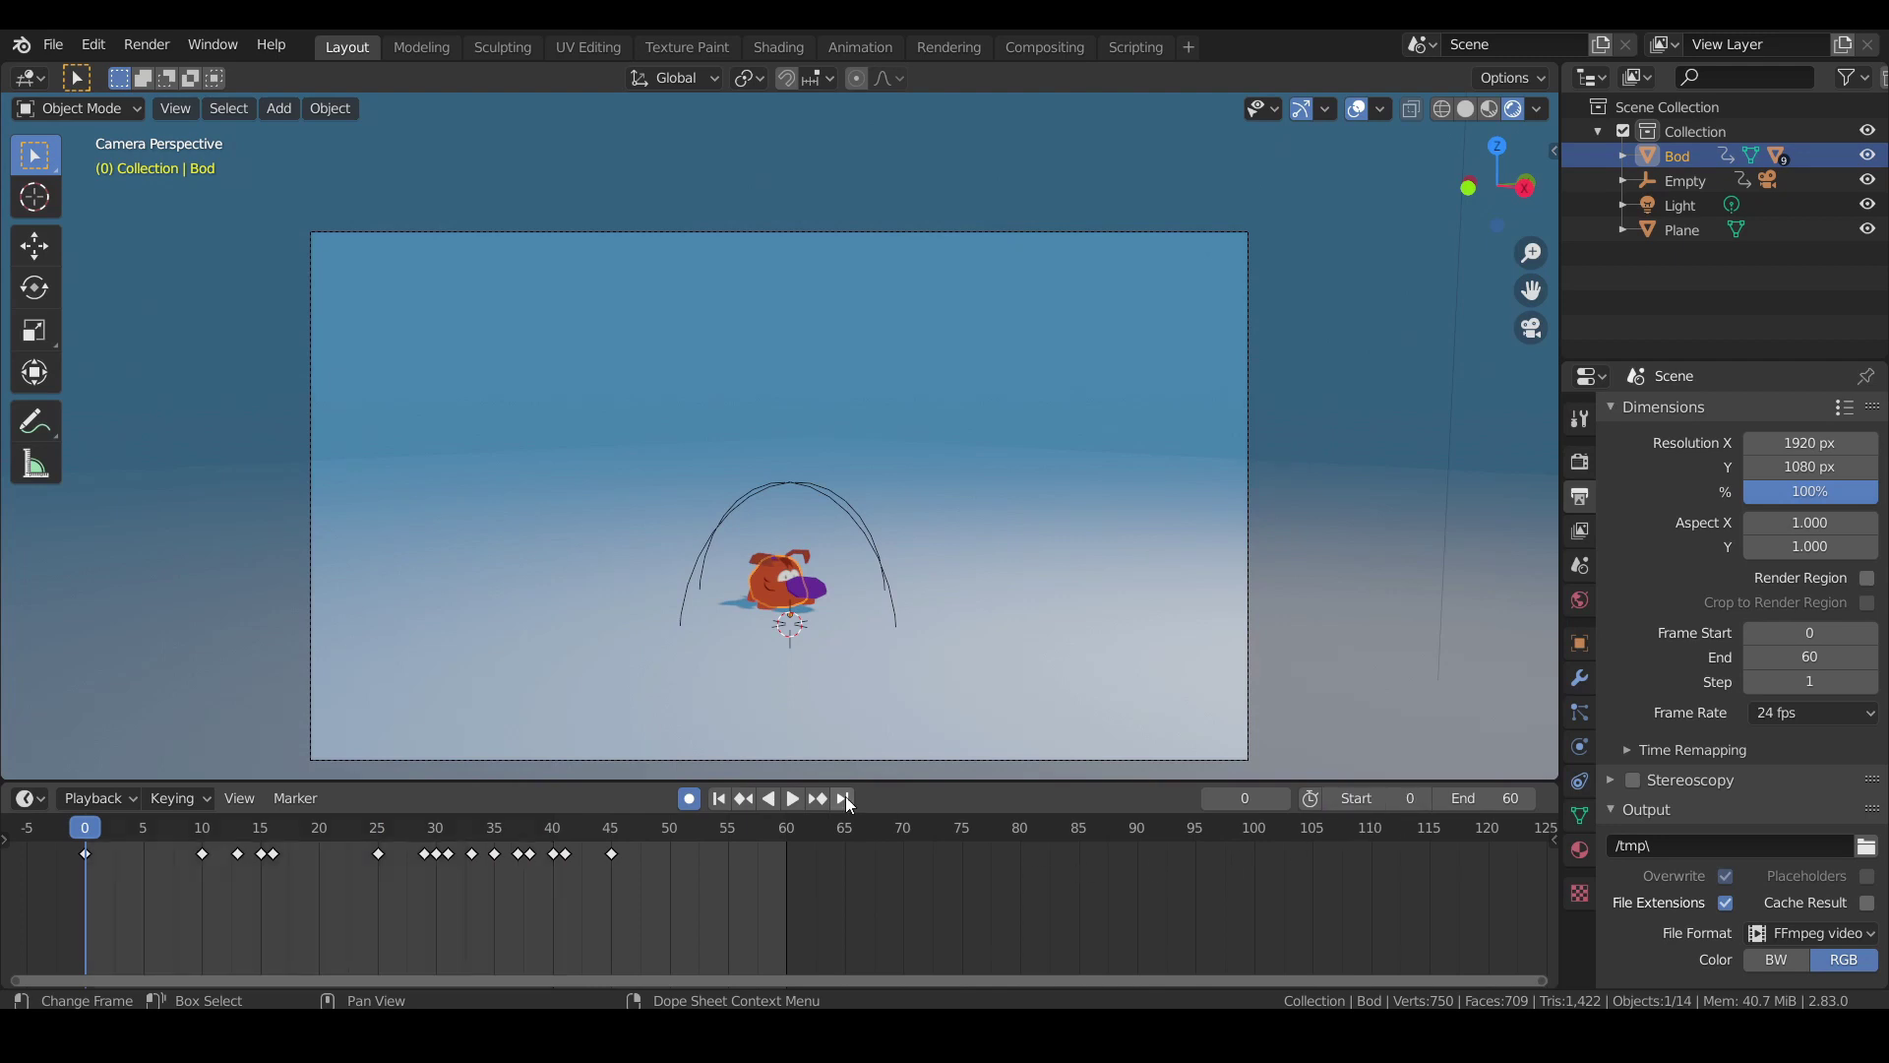
{"action": "left_click", "coordinate": [790, 800]}
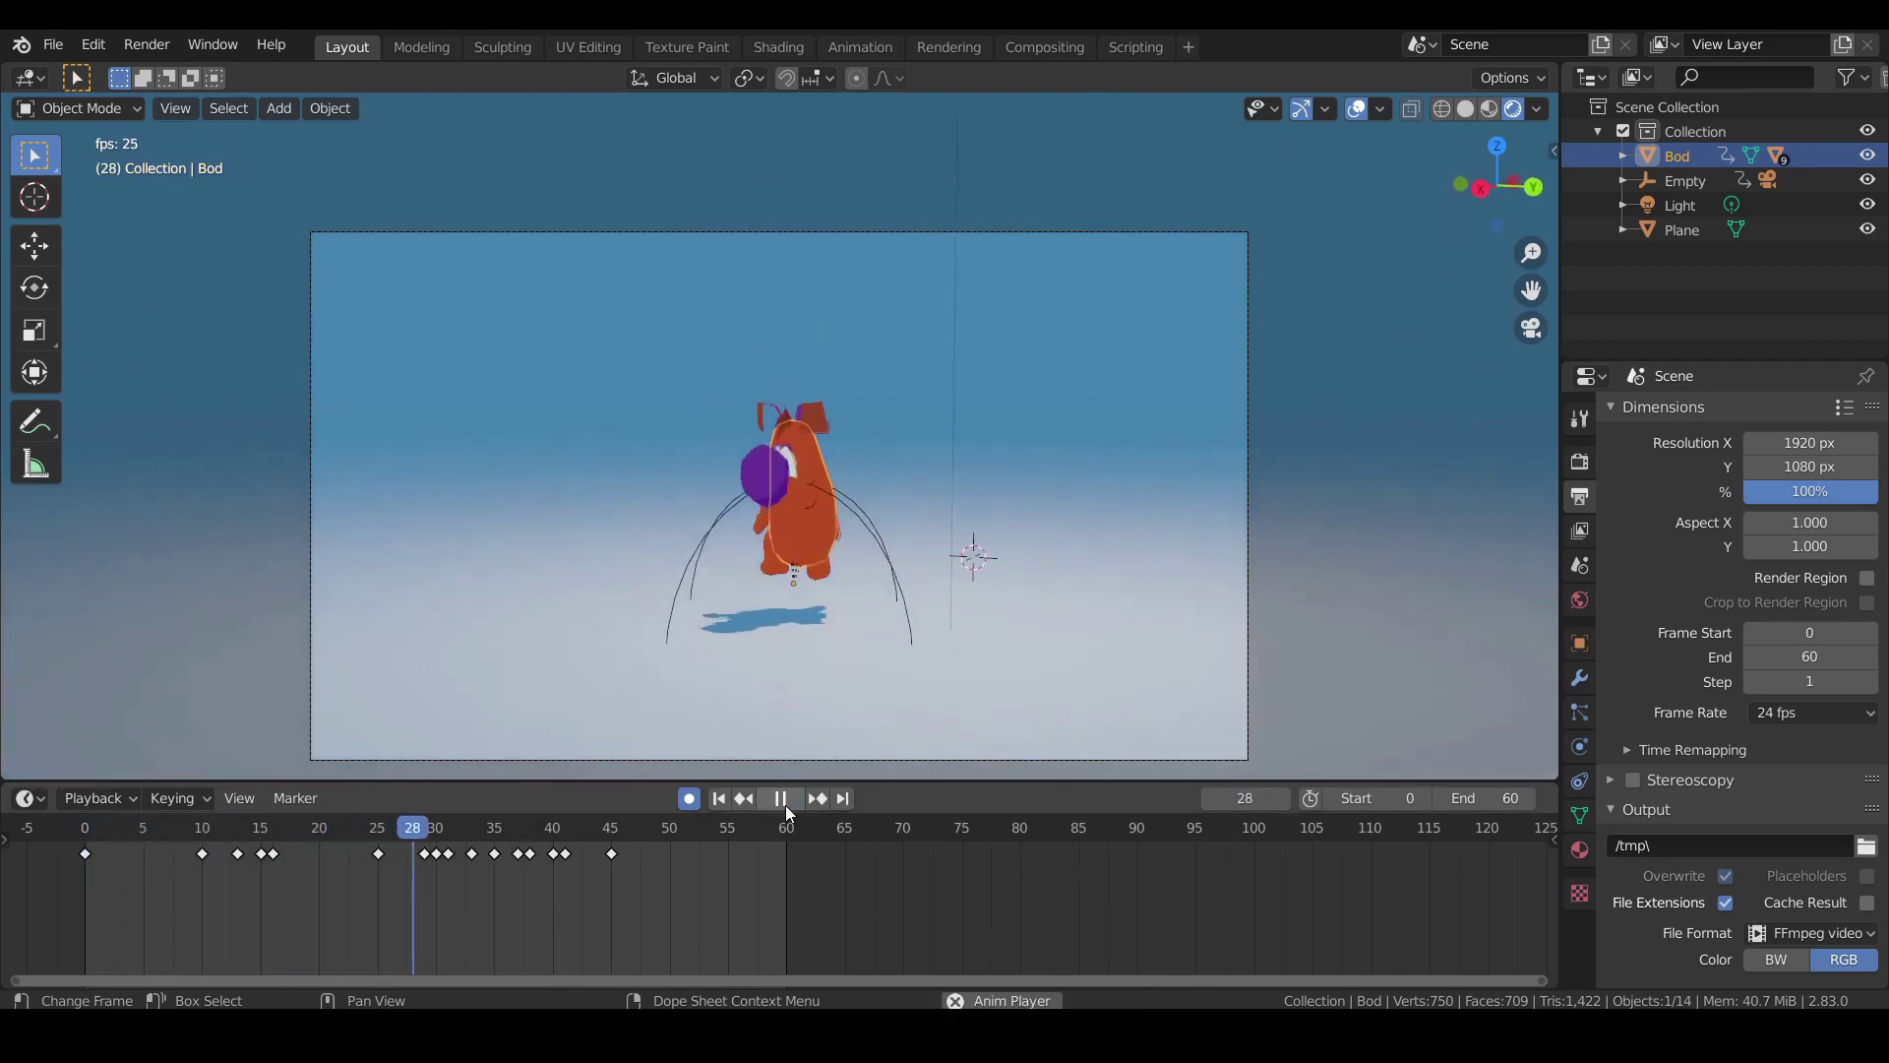
{"action": "left_click", "coordinate": [783, 802]}
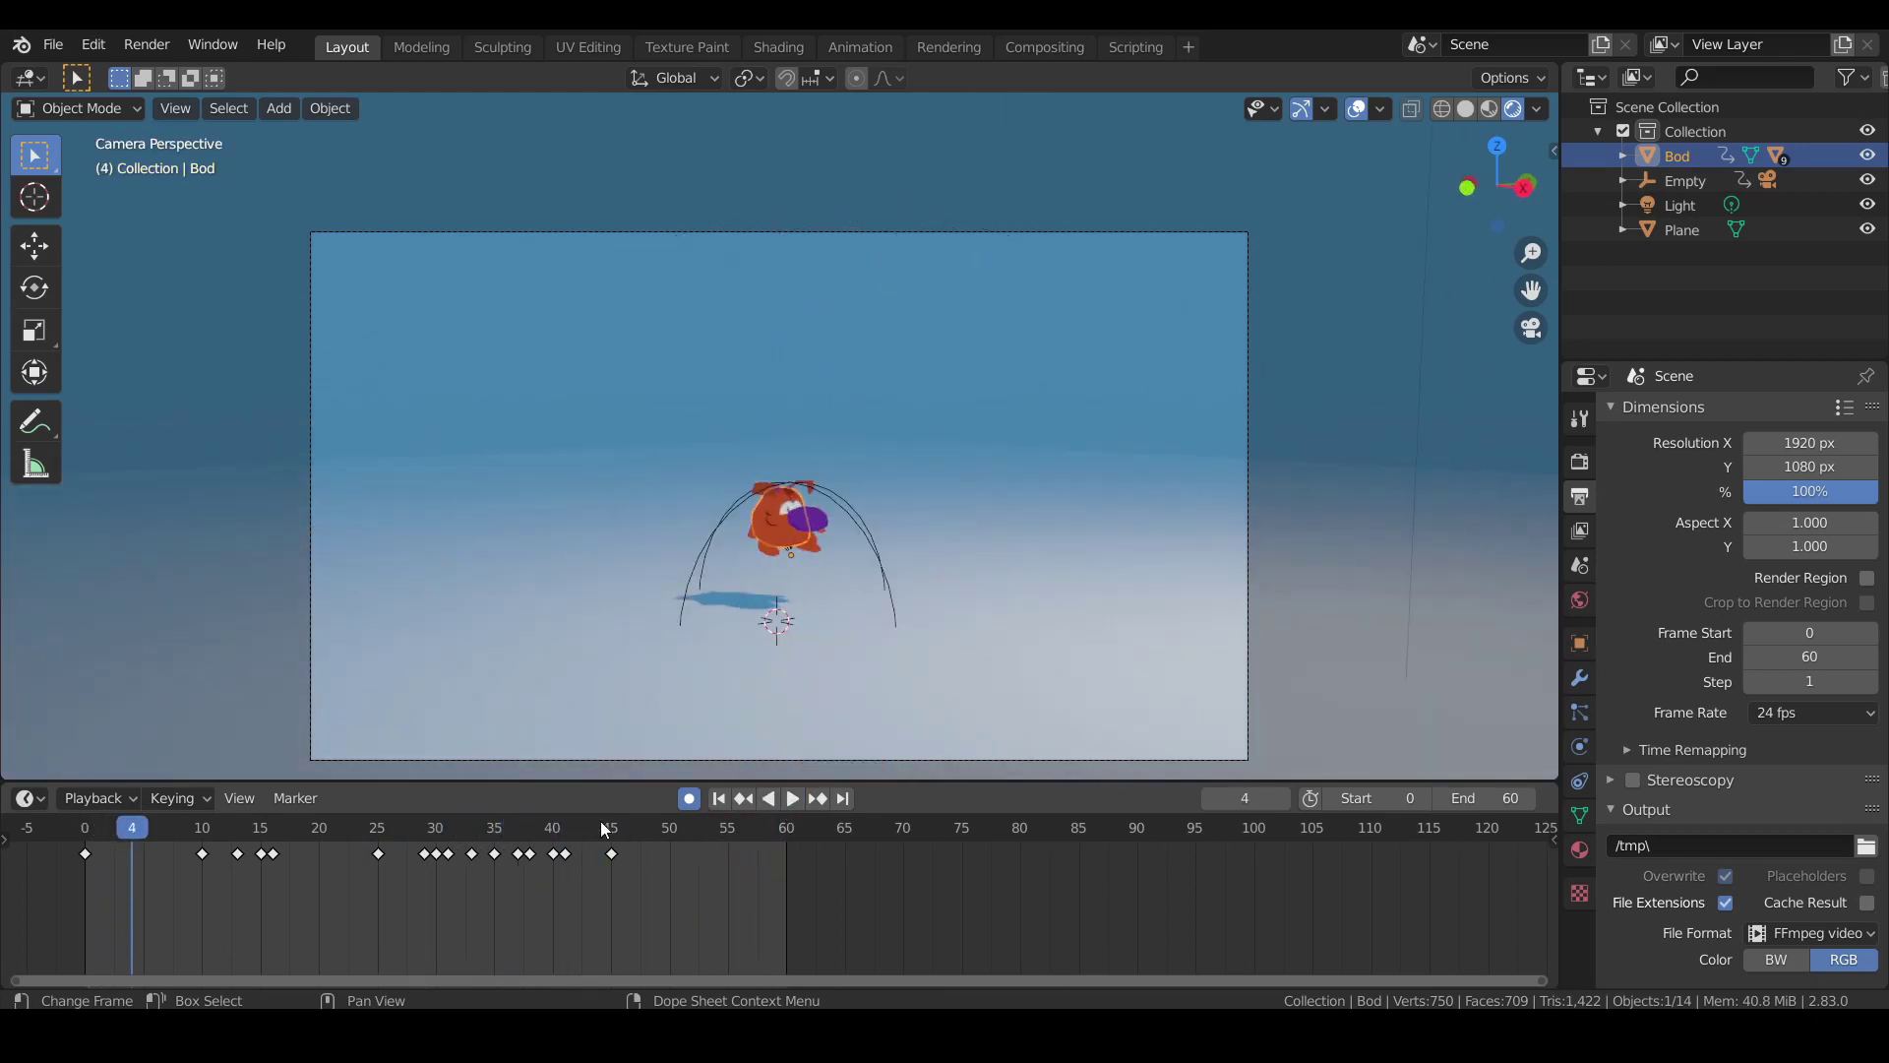
{"action": "left_click", "coordinate": [565, 831]}
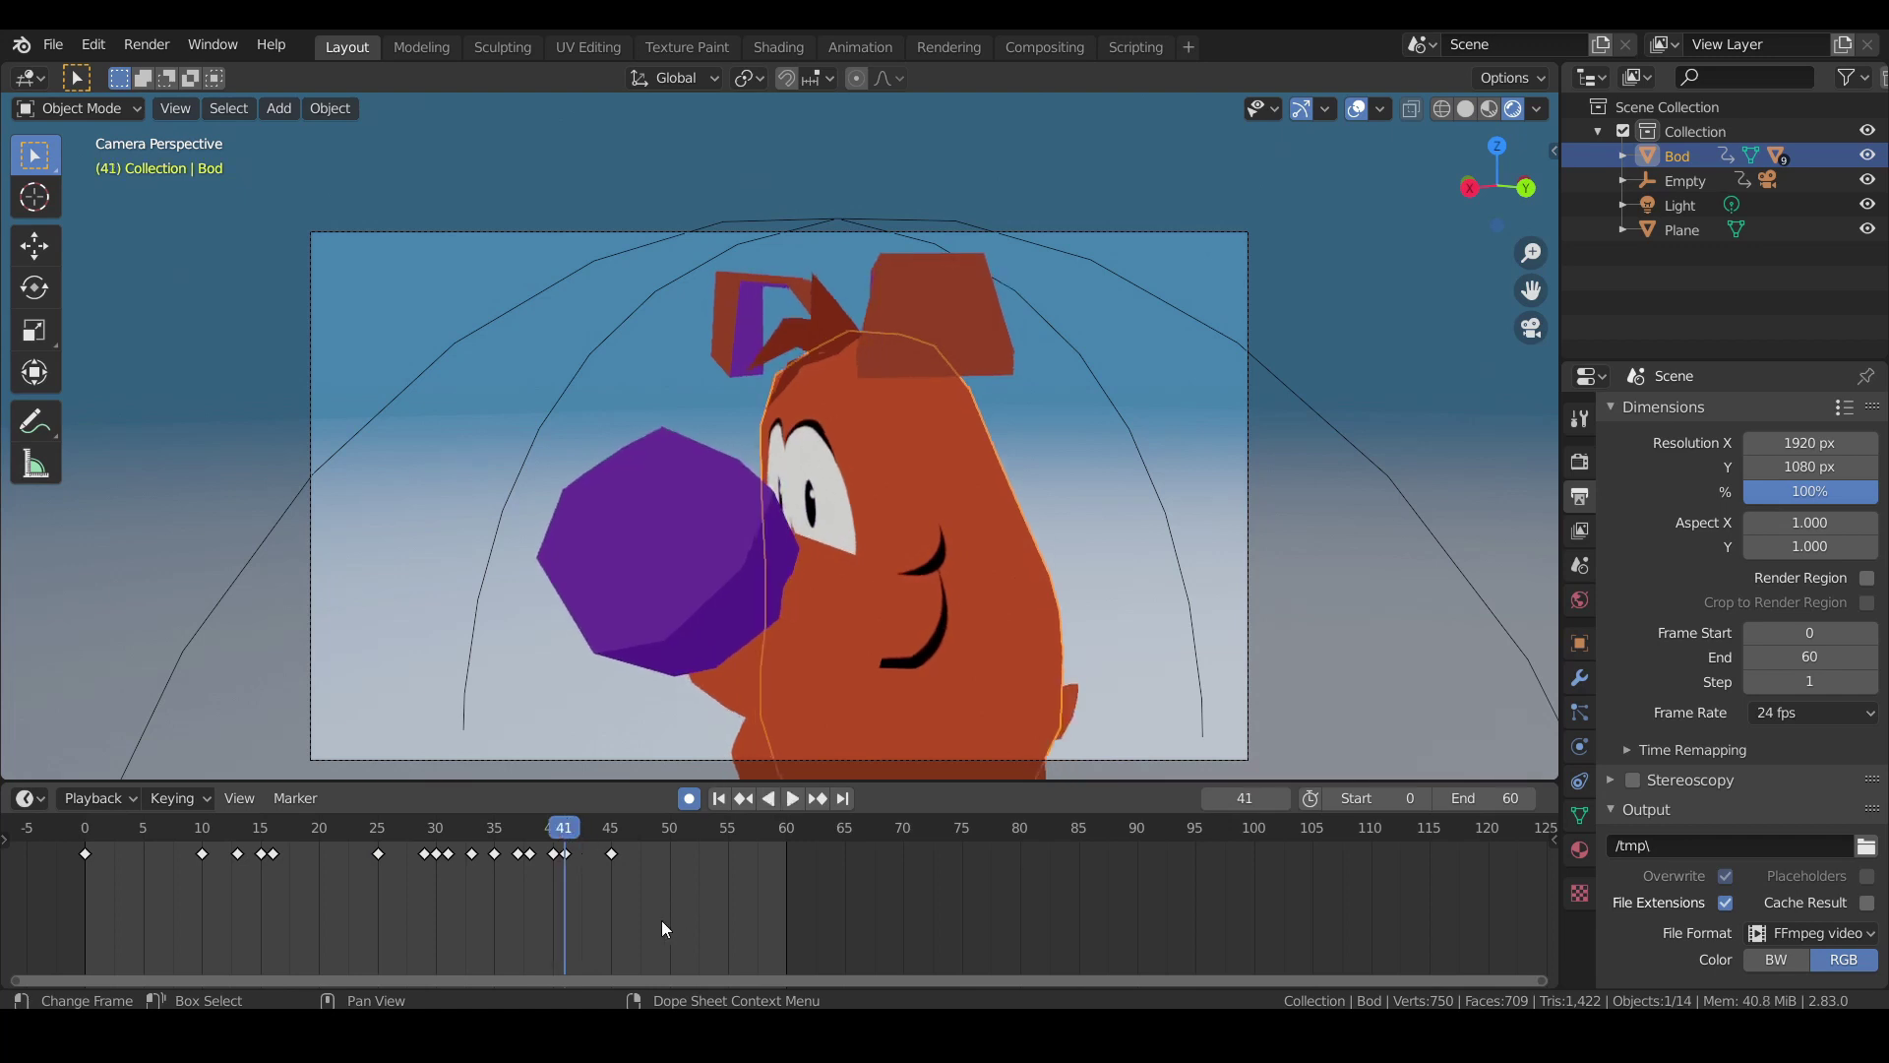
Scrub between frames 40 and 45 and select the nose, ears and hair.
{"action": "left_click_drag", "start_coordinate": [566, 830], "coordinate": [559, 832]}
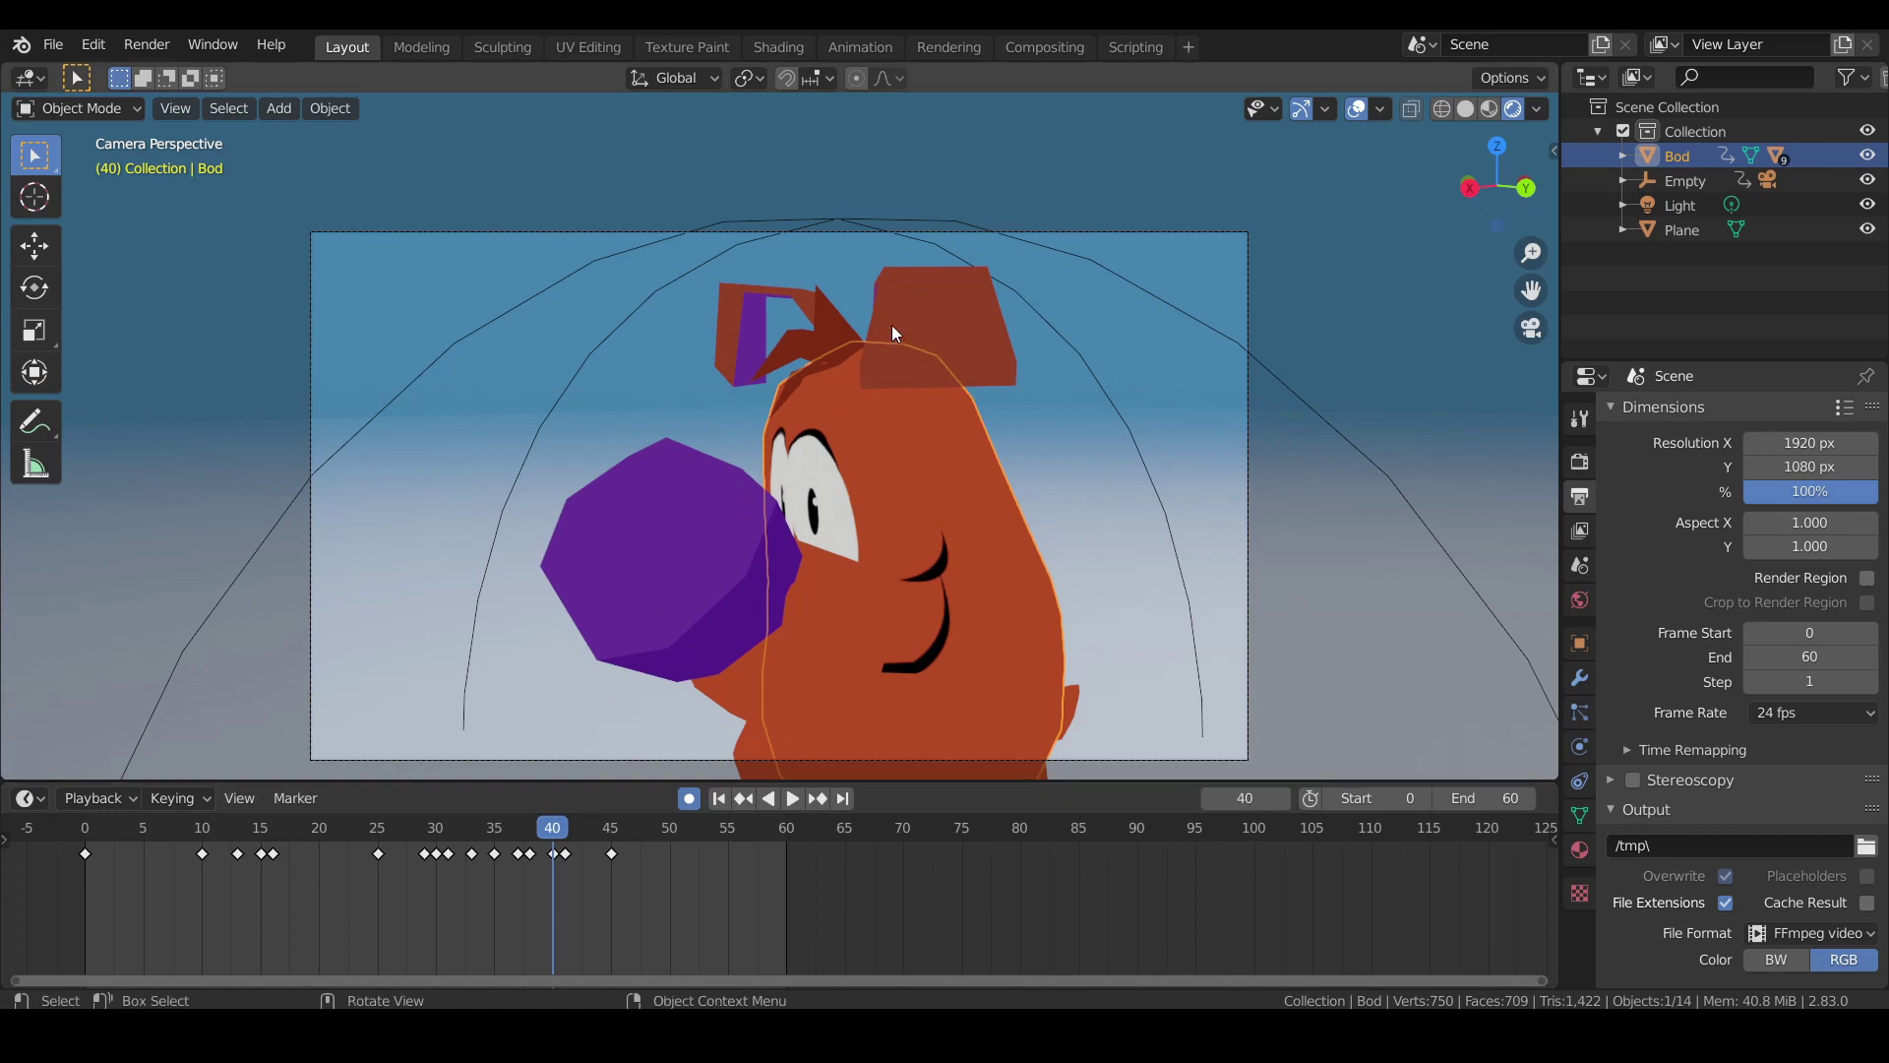
{"action": "mouse_move", "coordinate": [564, 843]}
{"action": "left_mouse_down"}
{"action": "mouse_move", "coordinate": [611, 835]}
{"action": "mouse_move", "coordinate": [574, 834]}
{"action": "mouse_move", "coordinate": [610, 835]}
{"action": "mouse_move", "coordinate": [563, 811]}
{"action": "left_mouse_up"}
{"action": "left_click", "coordinate": [624, 529]}
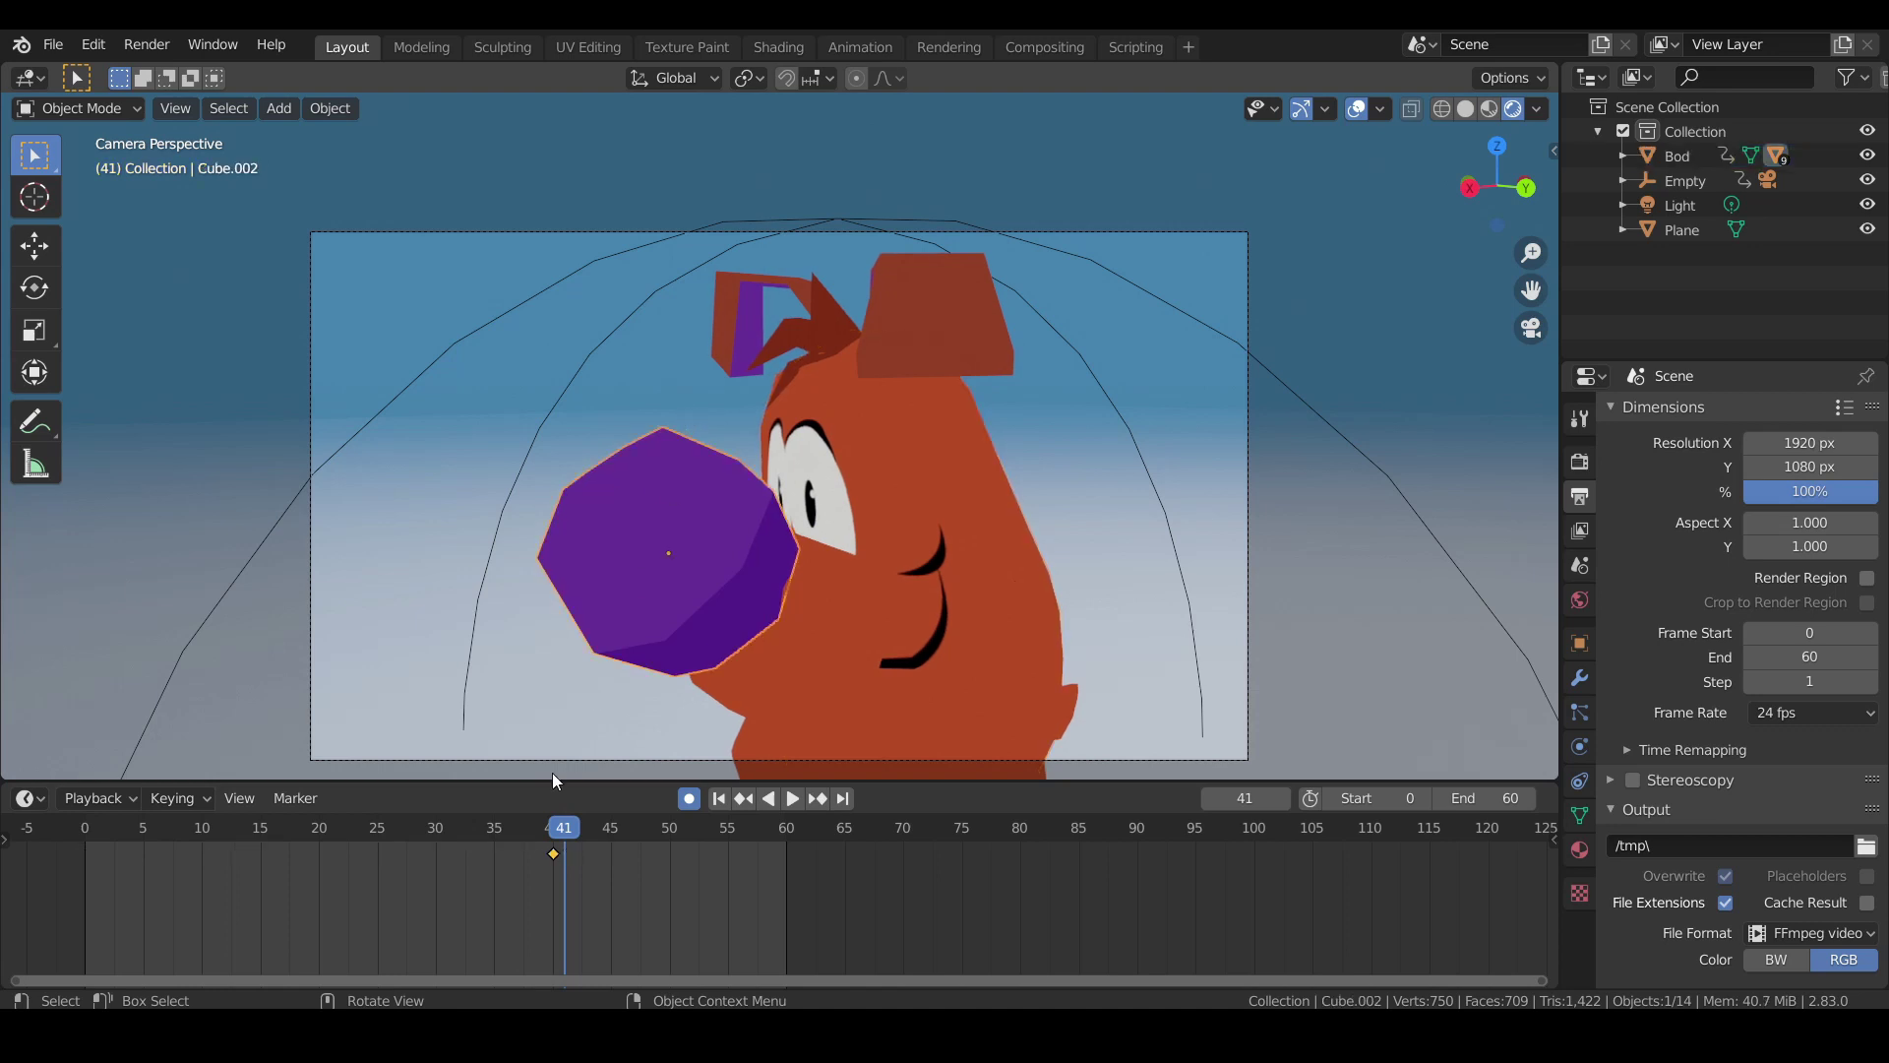
{"action": "left_click", "coordinate": [754, 335]}
{"action": "left_click", "coordinate": [837, 341]}
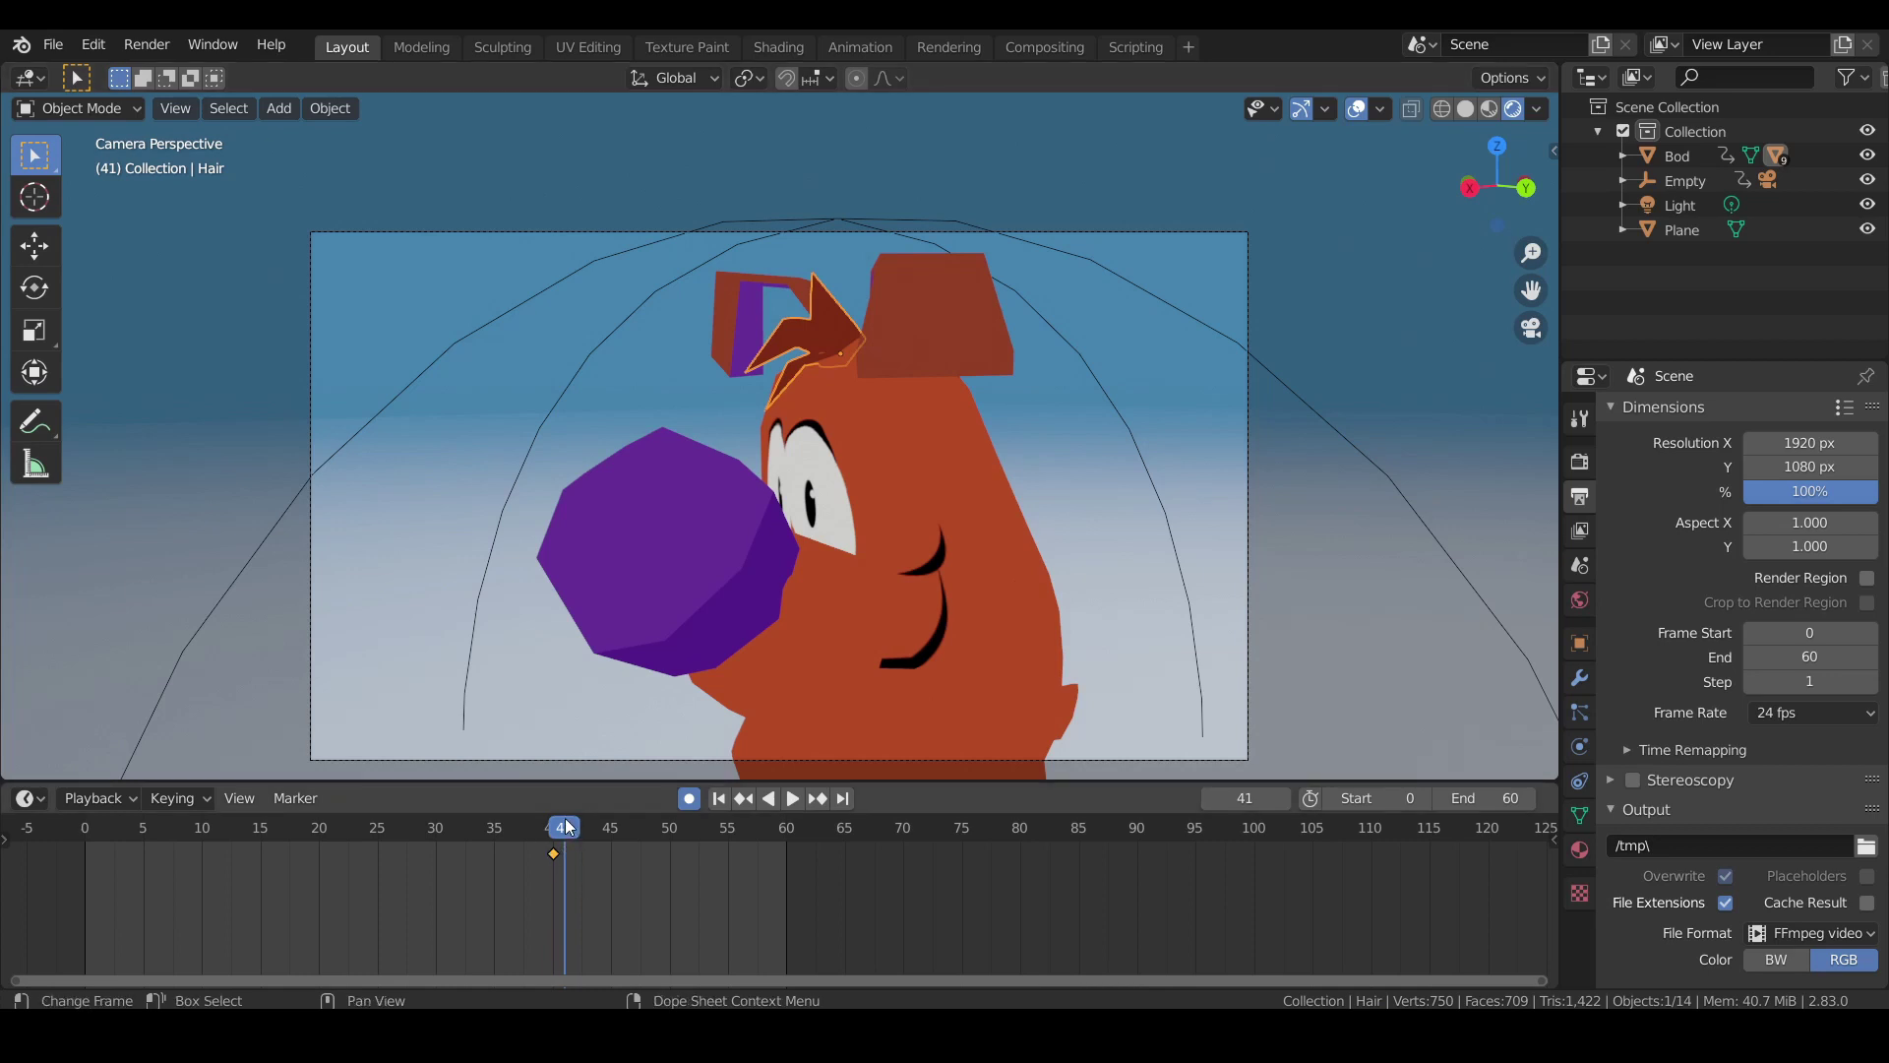
{"action": "left_click_drag", "start_coordinate": [569, 828], "coordinate": [614, 832]}
Rotate the ears -14.1° around Z at frame 45.
{"action": "left_click", "coordinate": [929, 299]}
{"action": "key", "text": "r"}
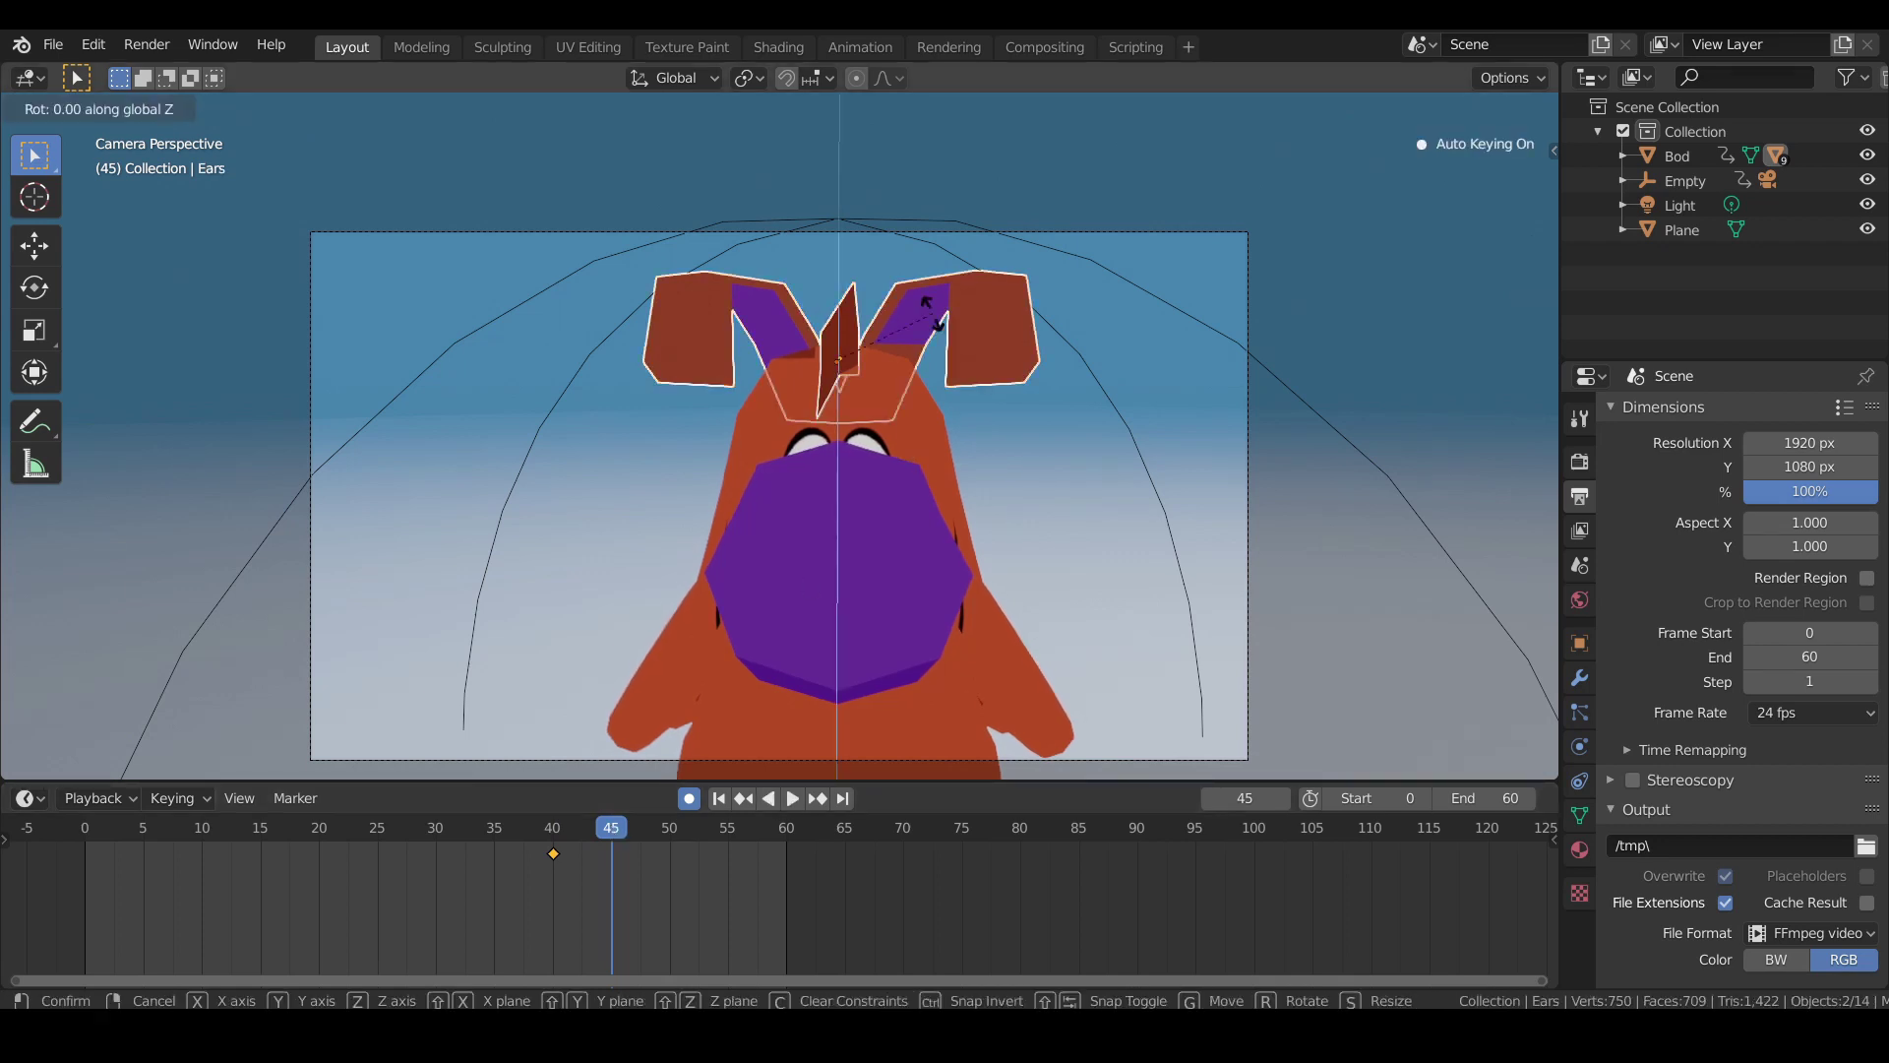
{"action": "left_click", "coordinate": [870, 485]}
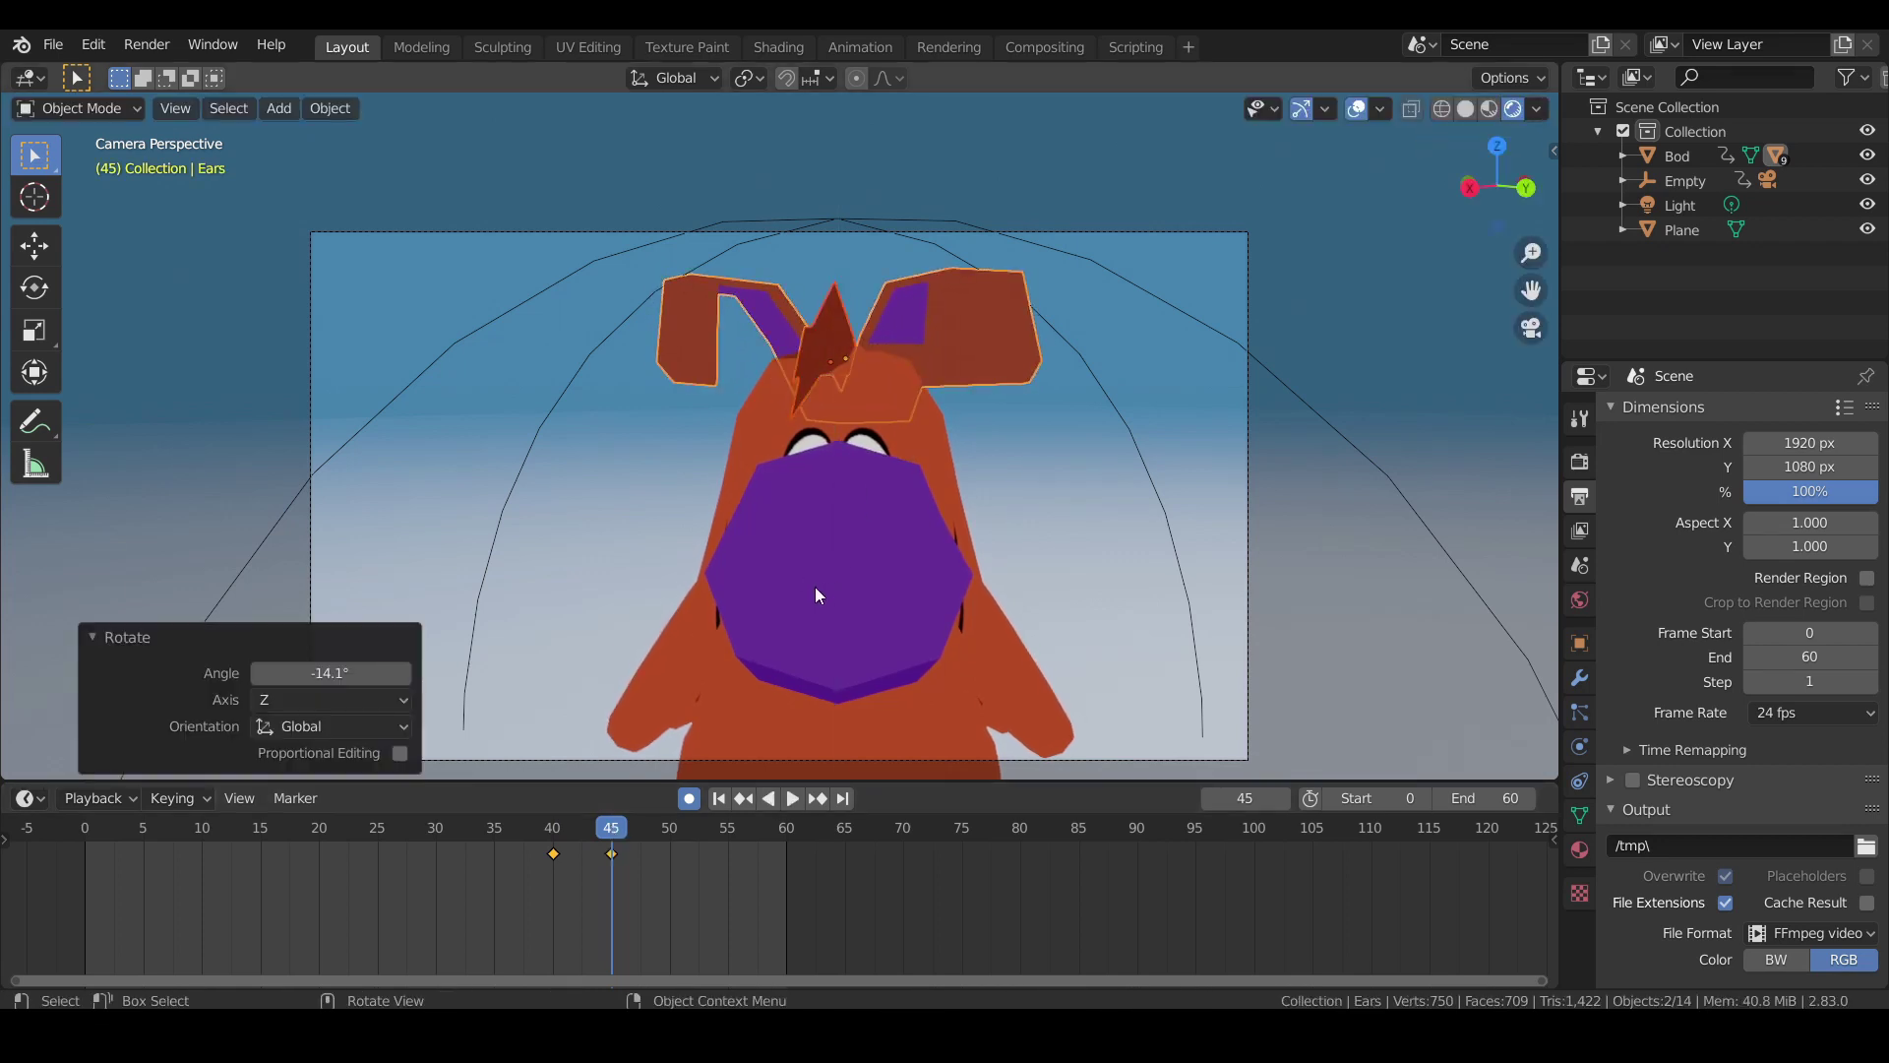
{"action": "left_click", "coordinate": [901, 686]}
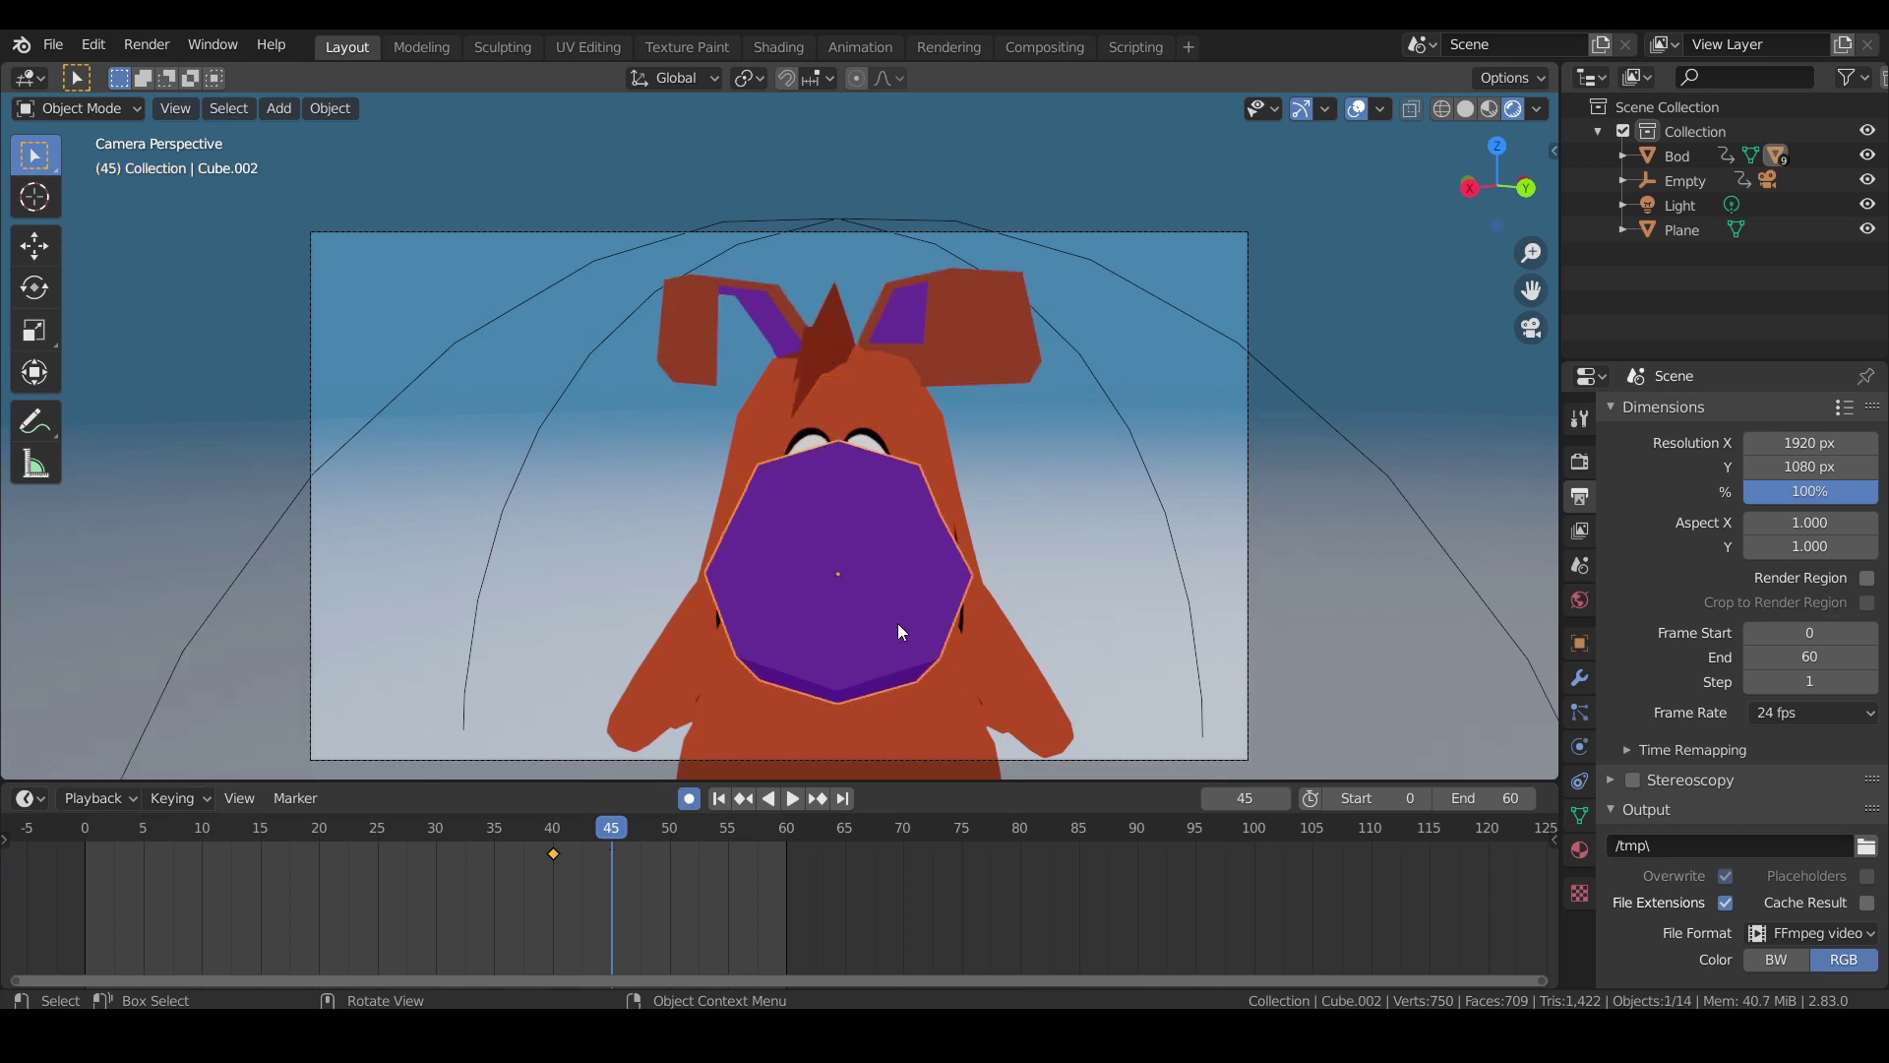
{"action": "middle_click_drag", "start_coordinate": [890, 609], "coordinate": [826, 606]}
In camera view, turn the Snoot -33.6° around Z and shift it along global Y.
{"action": "left_click", "coordinate": [1018, 545]}
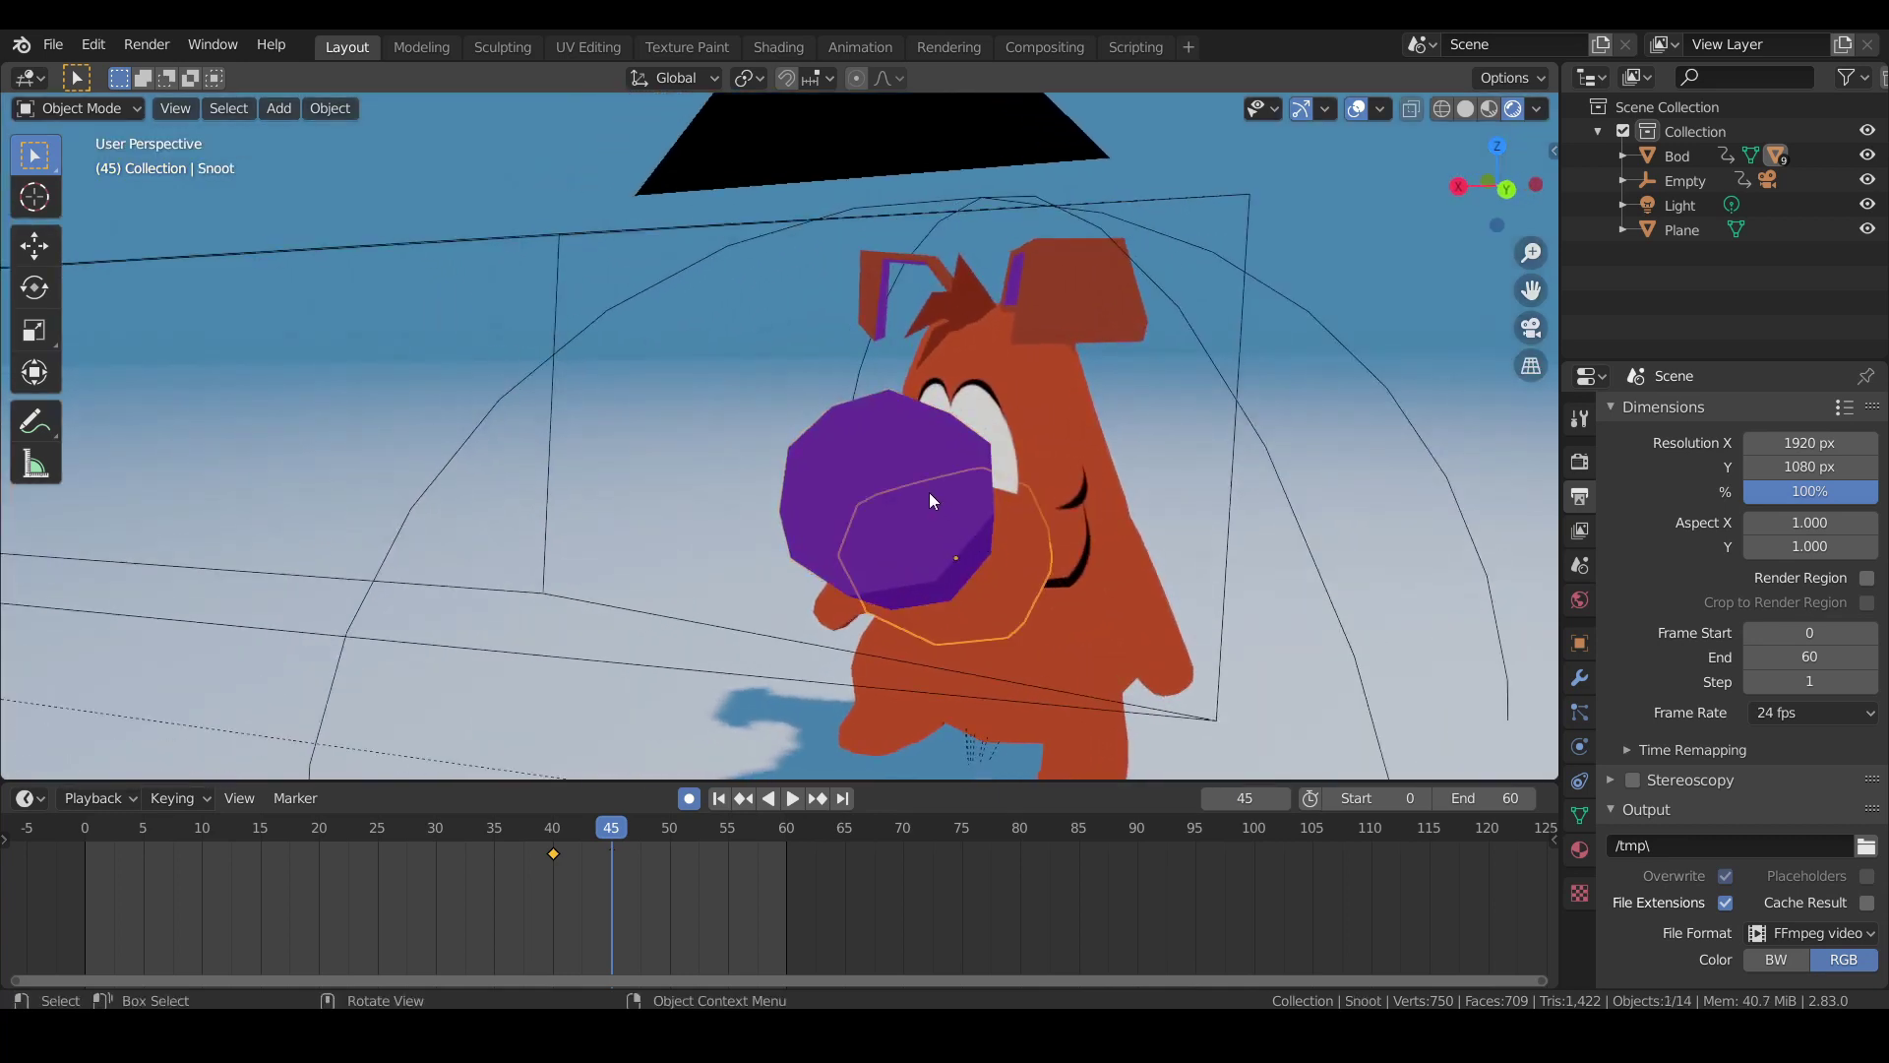
{"action": "key", "text": "KP_0"}
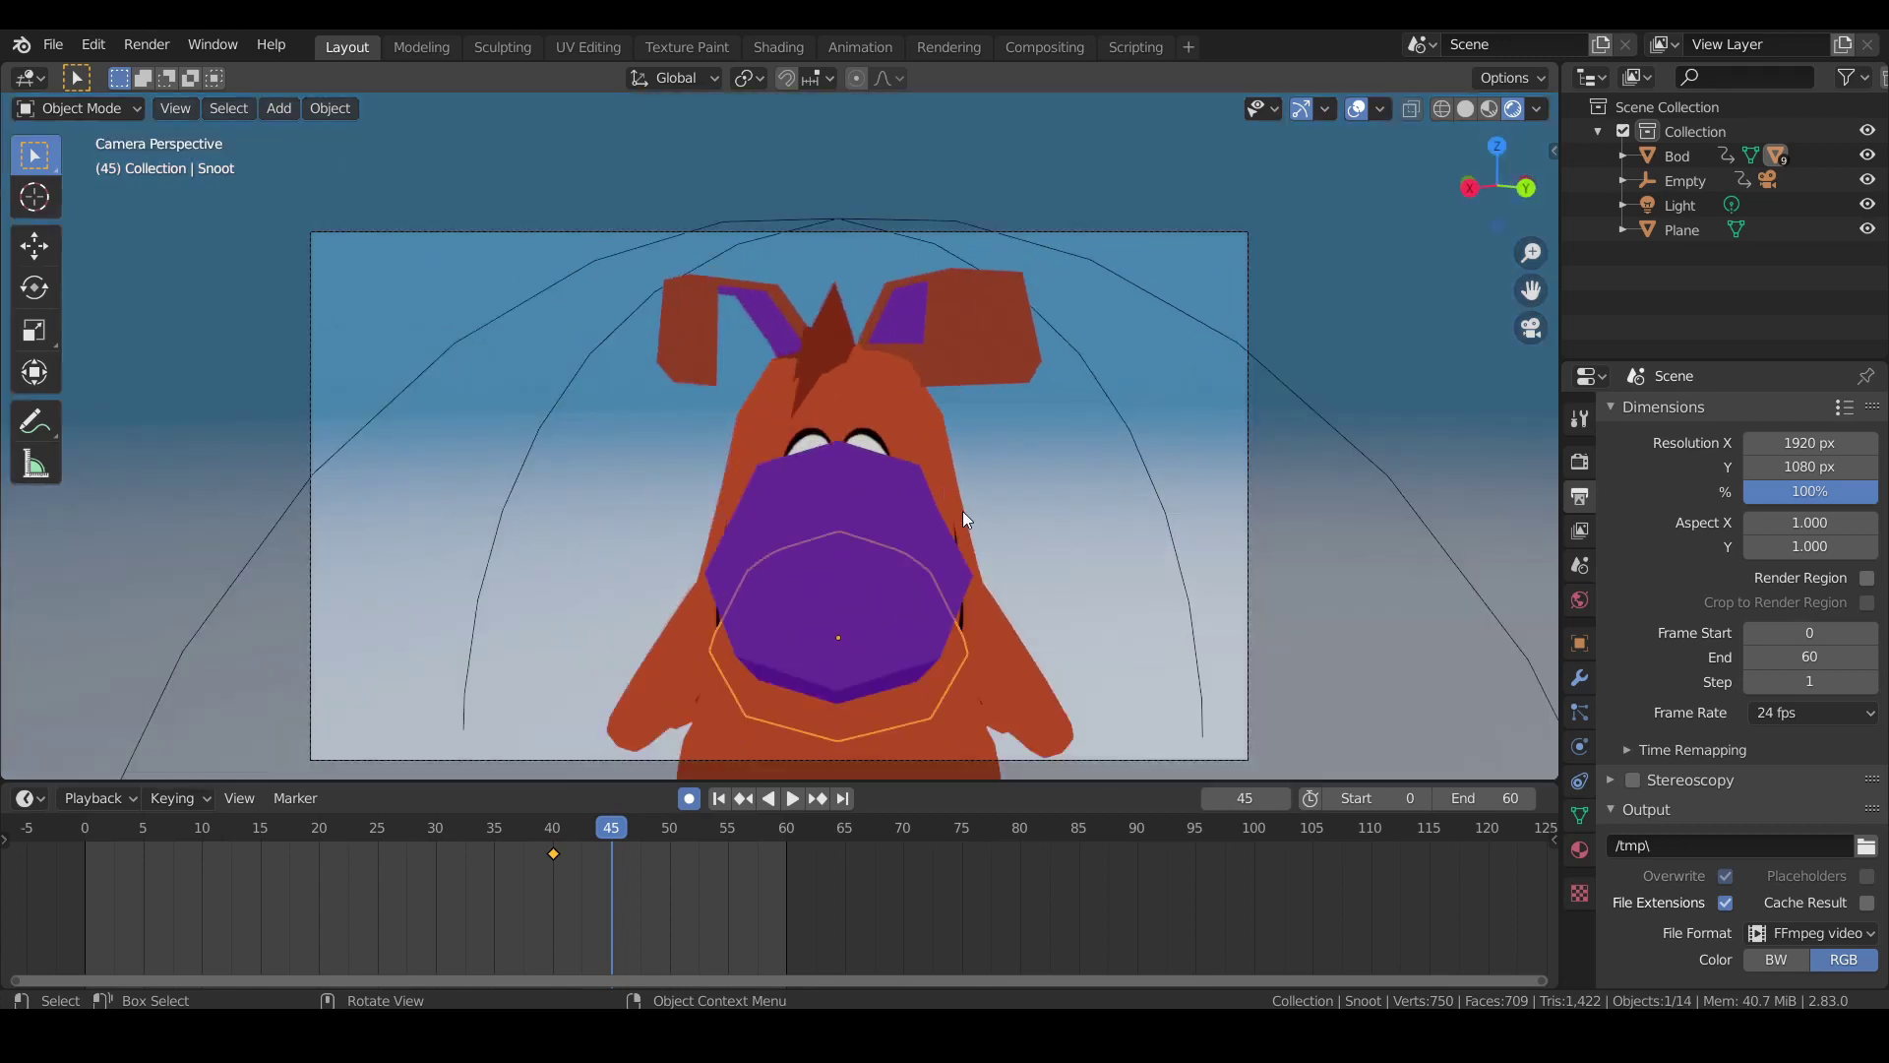
{"action": "key", "text": "r"}
{"action": "key", "text": "z"}
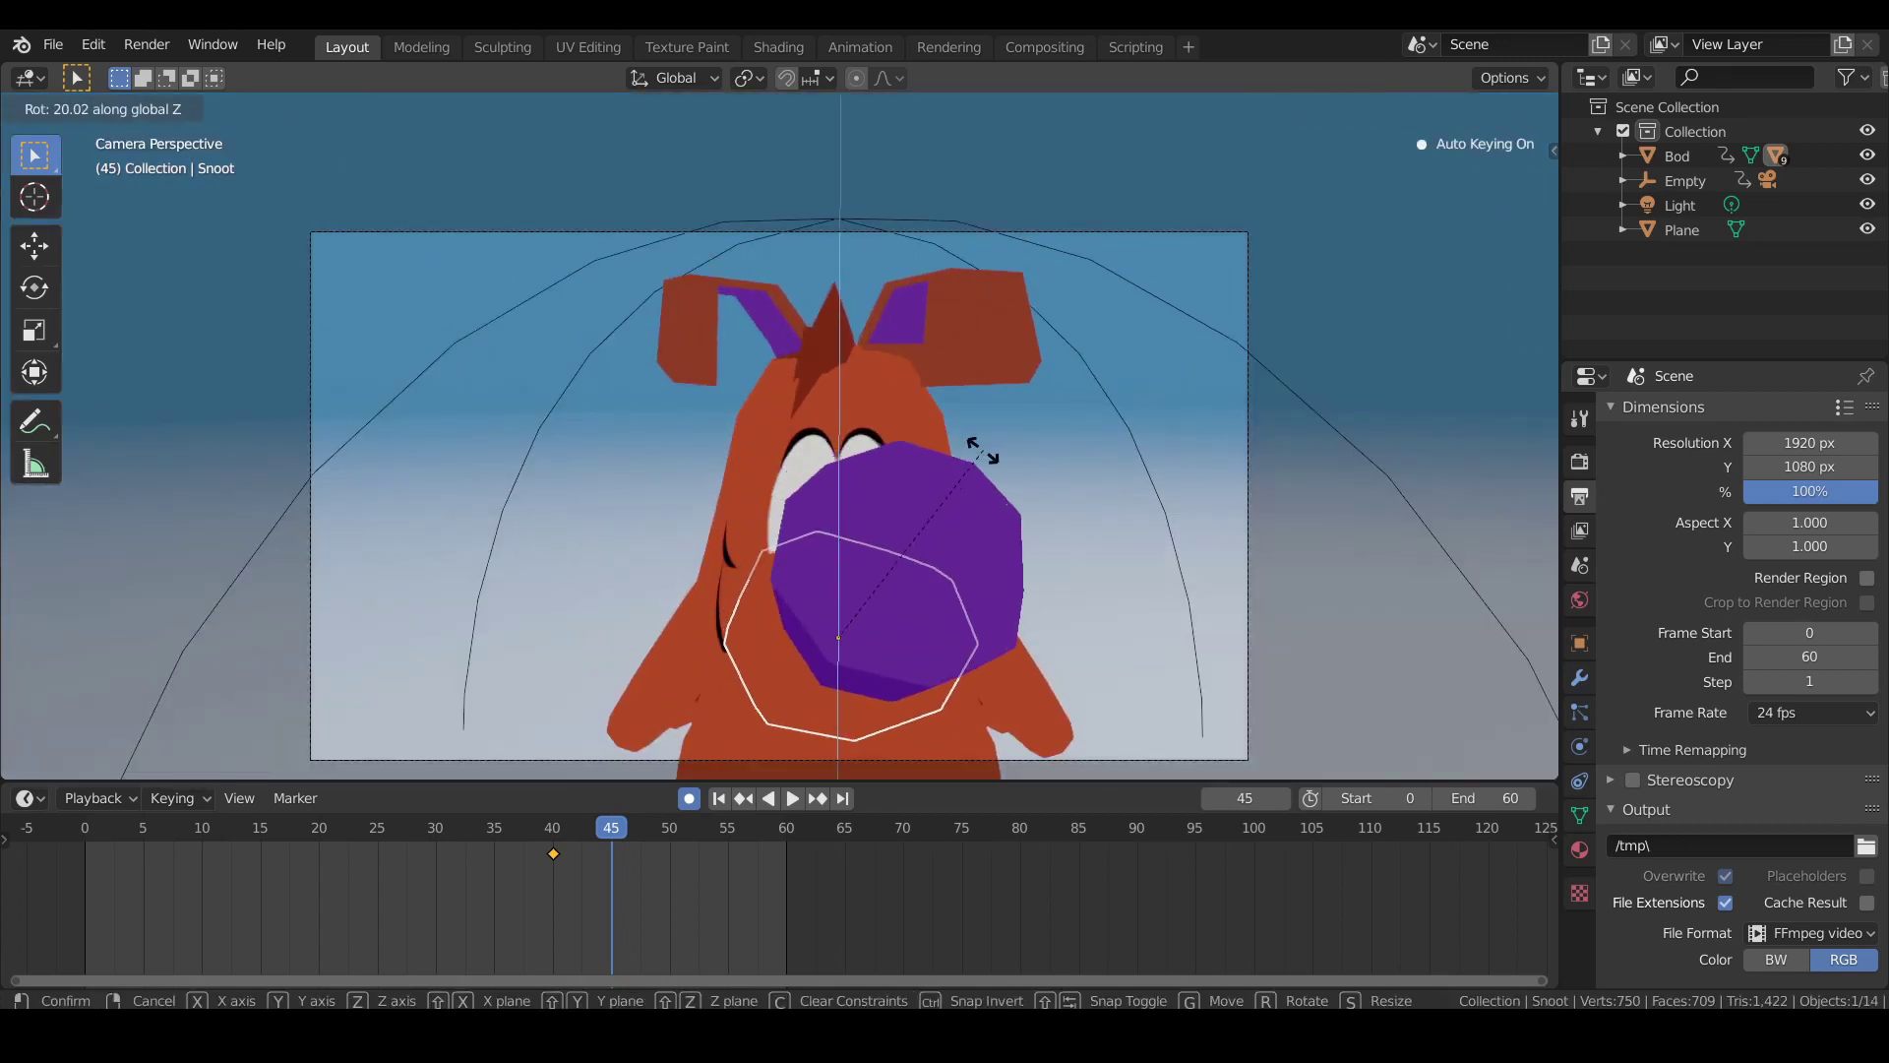
{"action": "left_click", "coordinate": [1019, 645]}
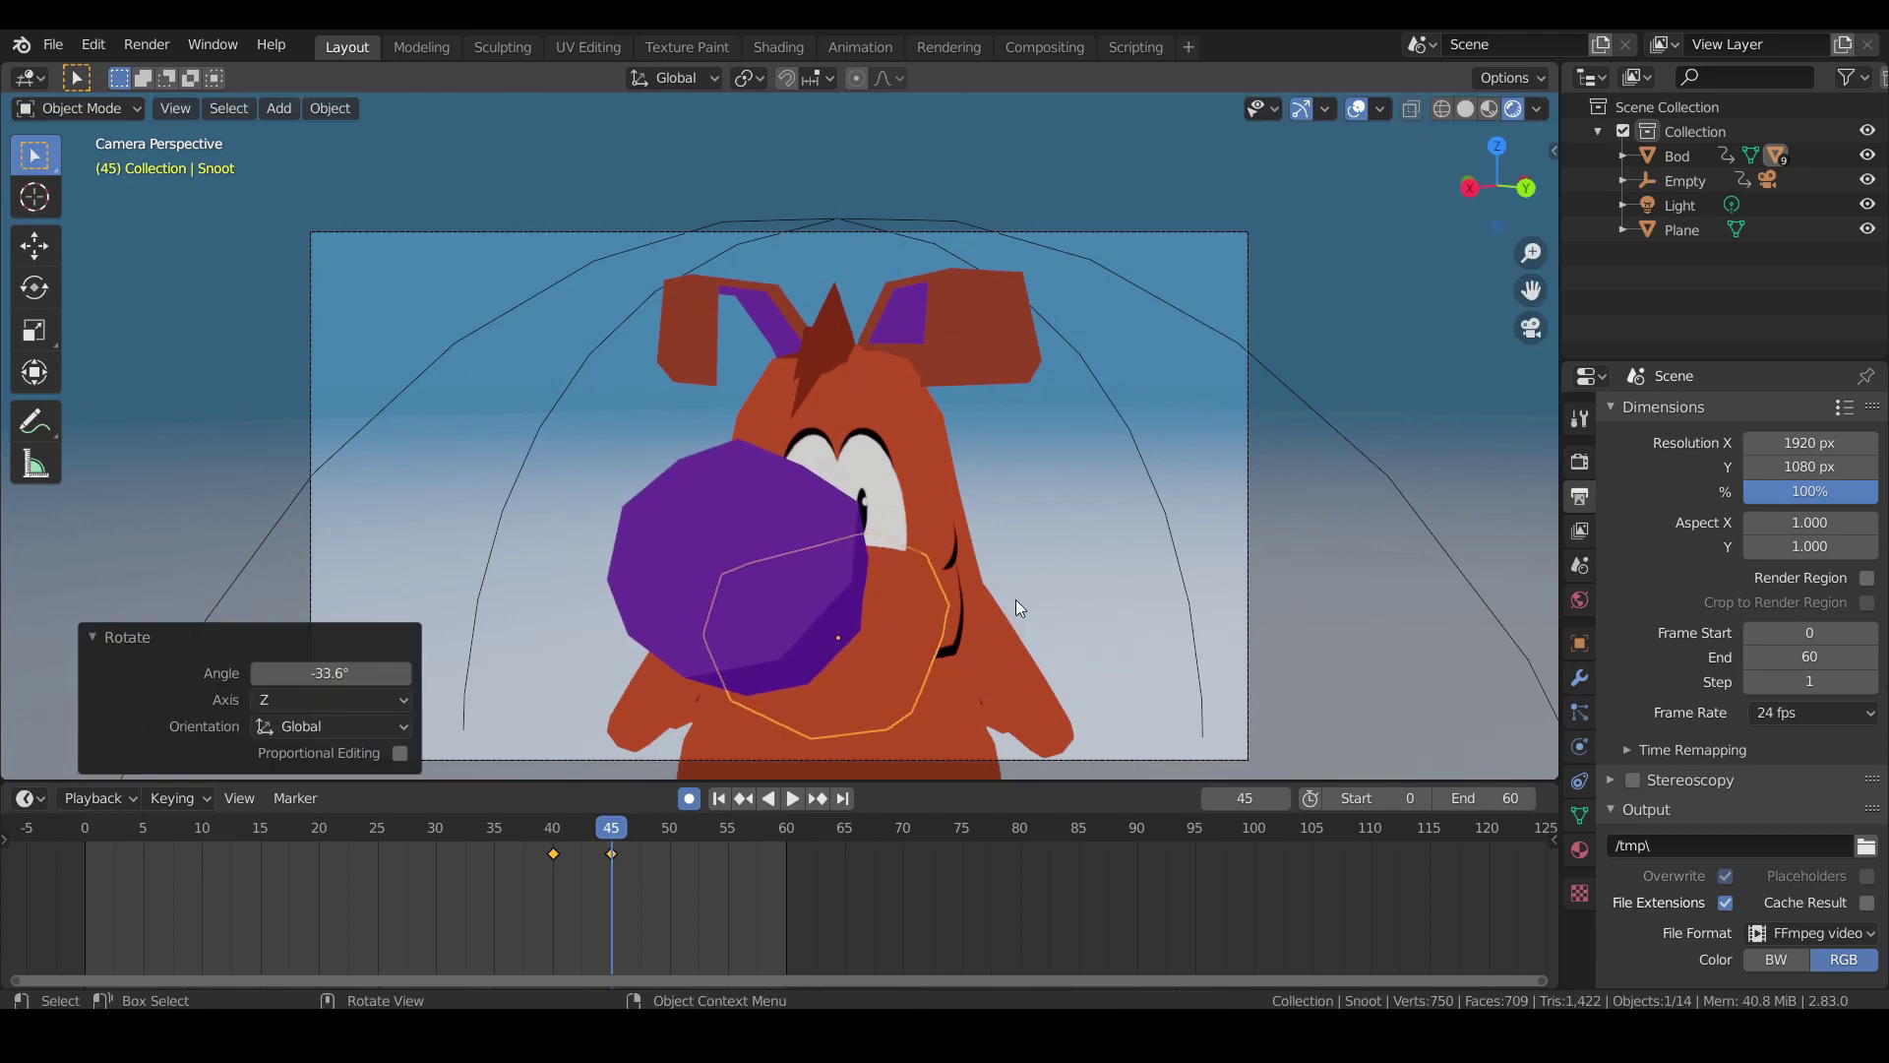
{"action": "key", "text": "g"}
{"action": "key", "text": "x"}
{"action": "key", "text": "x"}
{"action": "key", "text": "y"}
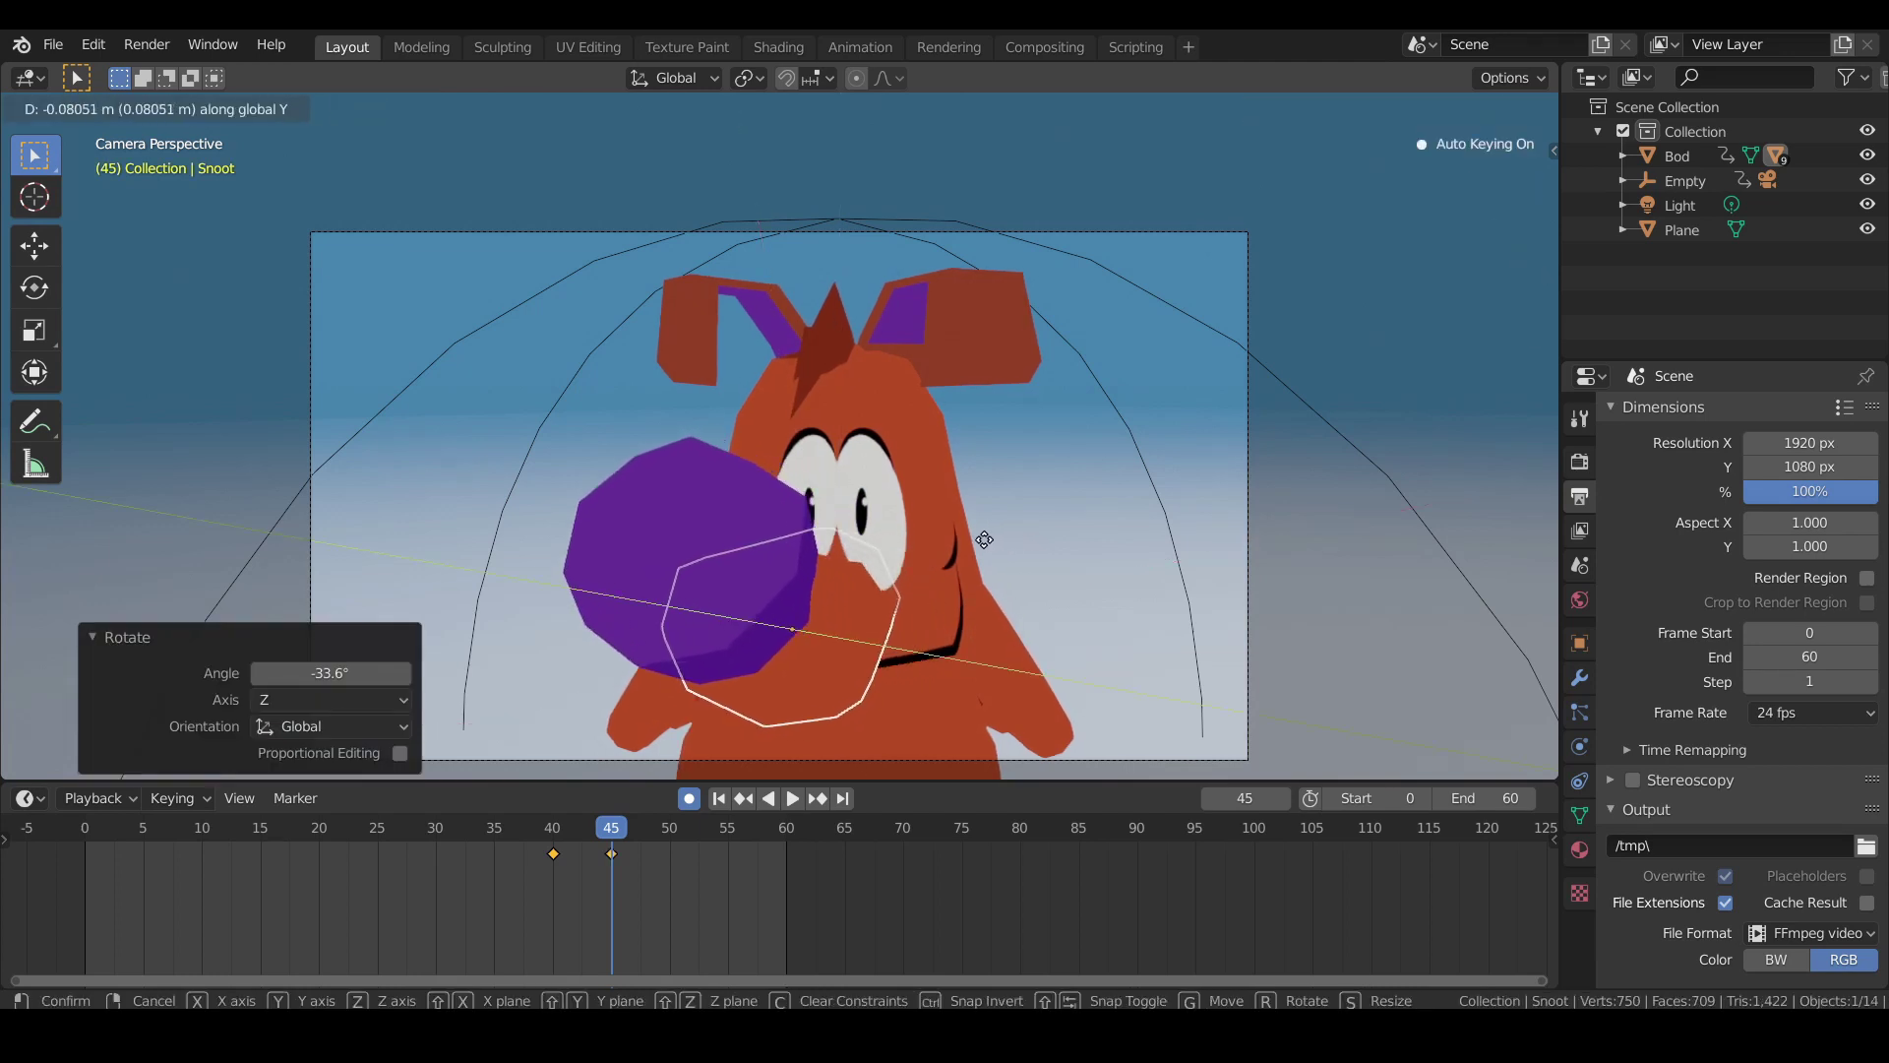
{"action": "left_click", "coordinate": [959, 553]}
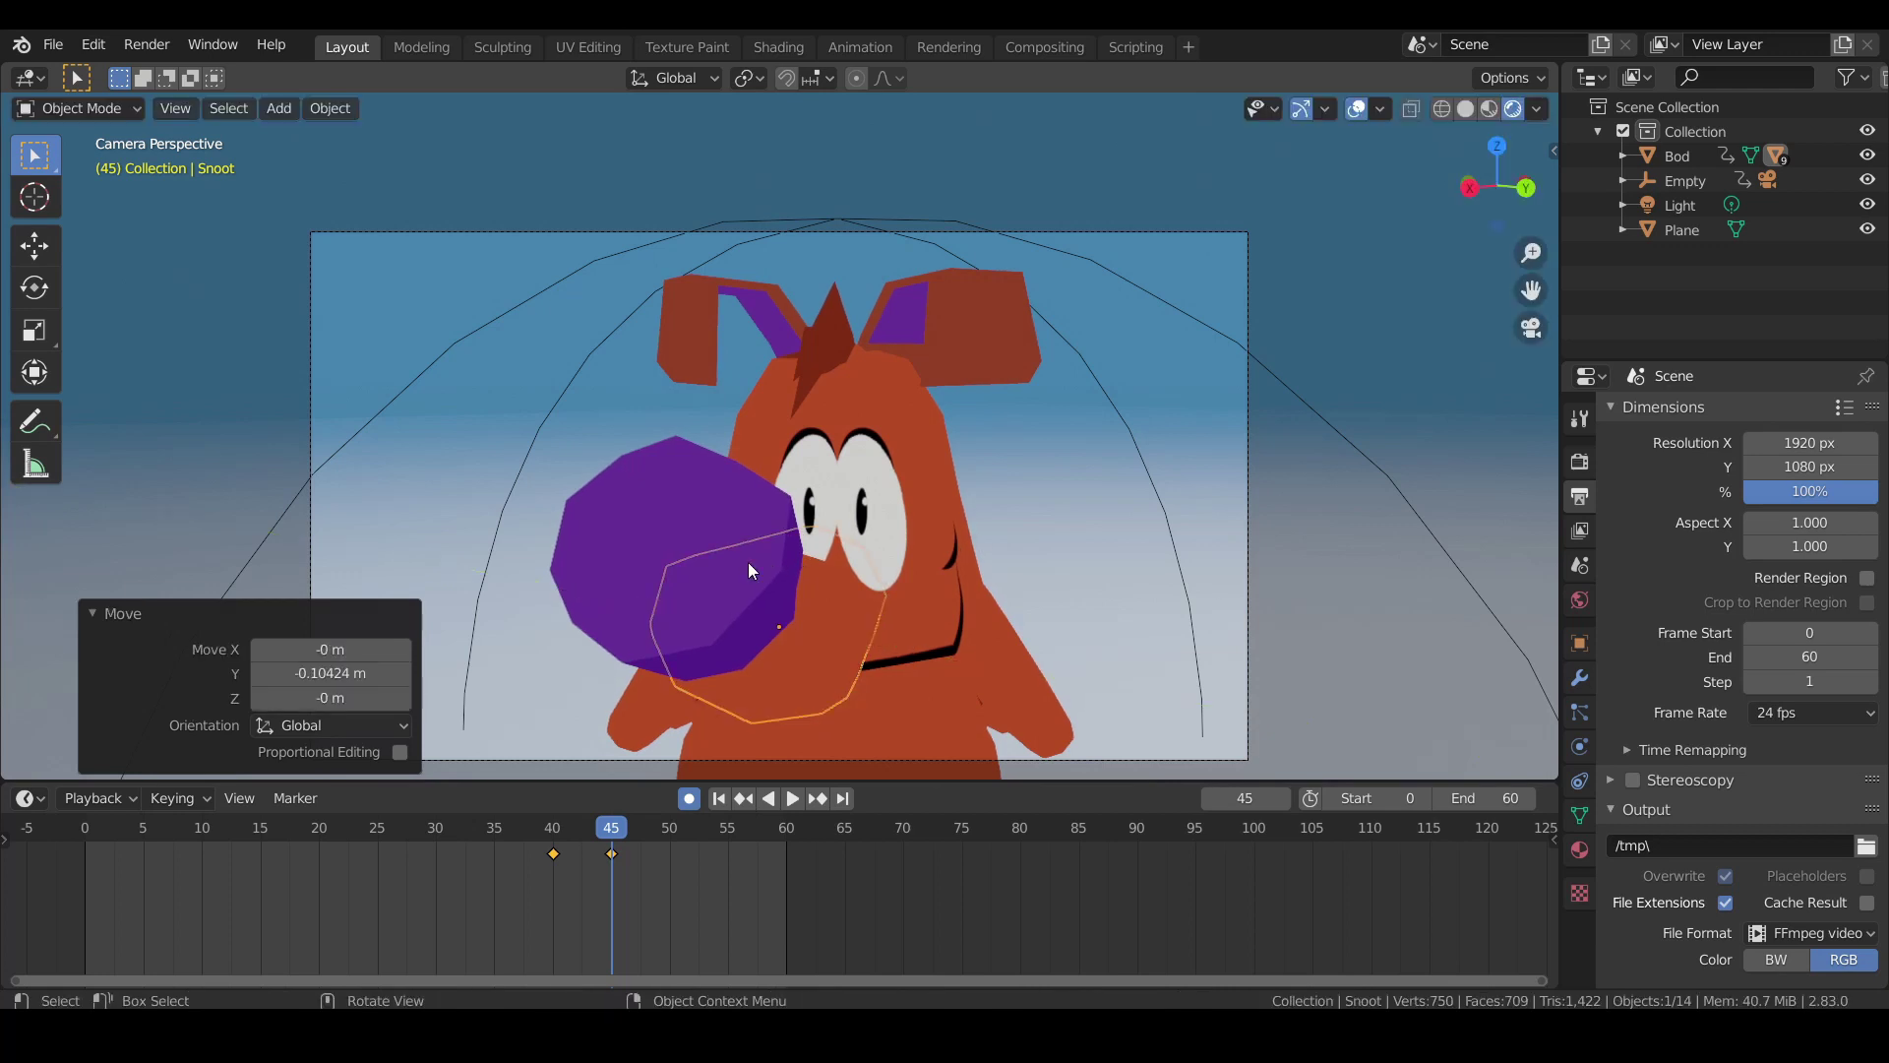
Shift the purple nose Cube.002 -0.0337 m along Y and preview frames 41–44.
{"action": "left_click", "coordinate": [753, 612]}
{"action": "key", "text": "g"}
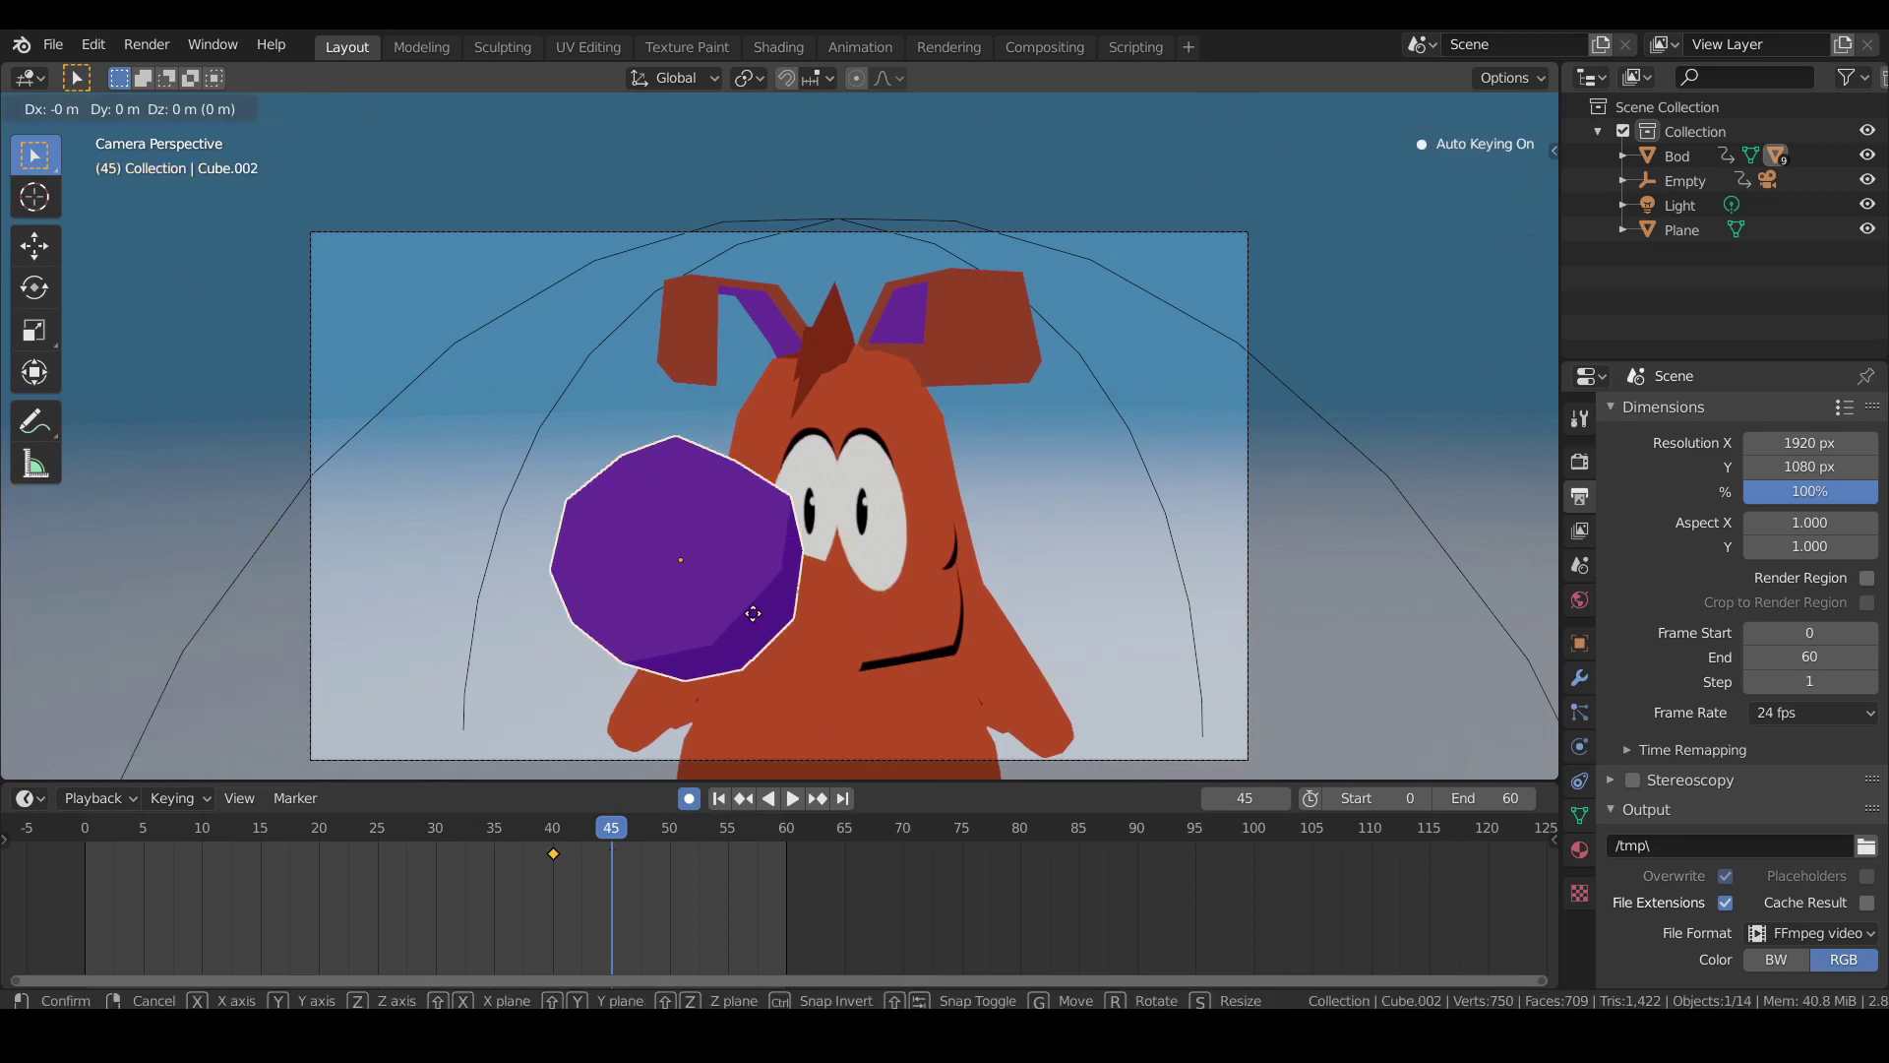
{"action": "key", "text": "y"}
{"action": "left_click", "coordinate": [735, 604]}
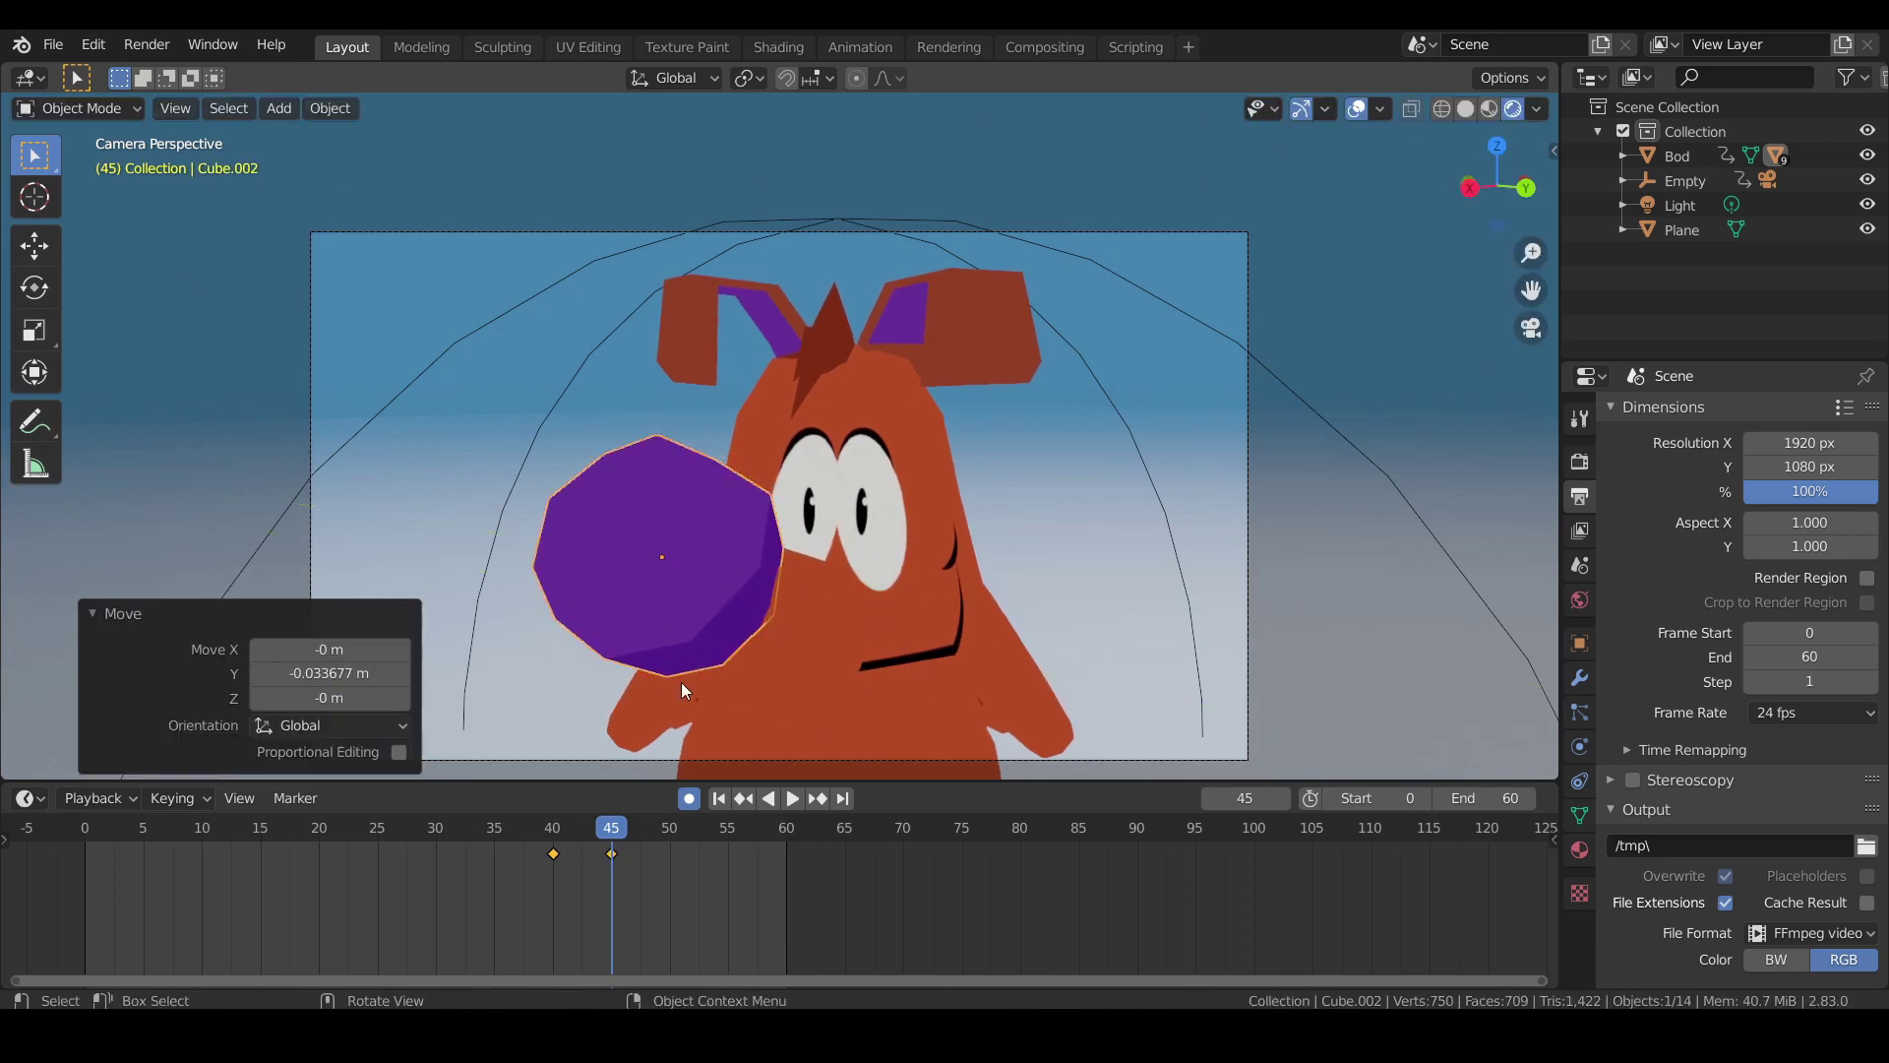
{"action": "key", "text": "space"}
{"action": "left_click", "coordinate": [568, 837]}
{"action": "left_click_drag", "start_coordinate": [568, 837], "coordinate": [549, 797]}
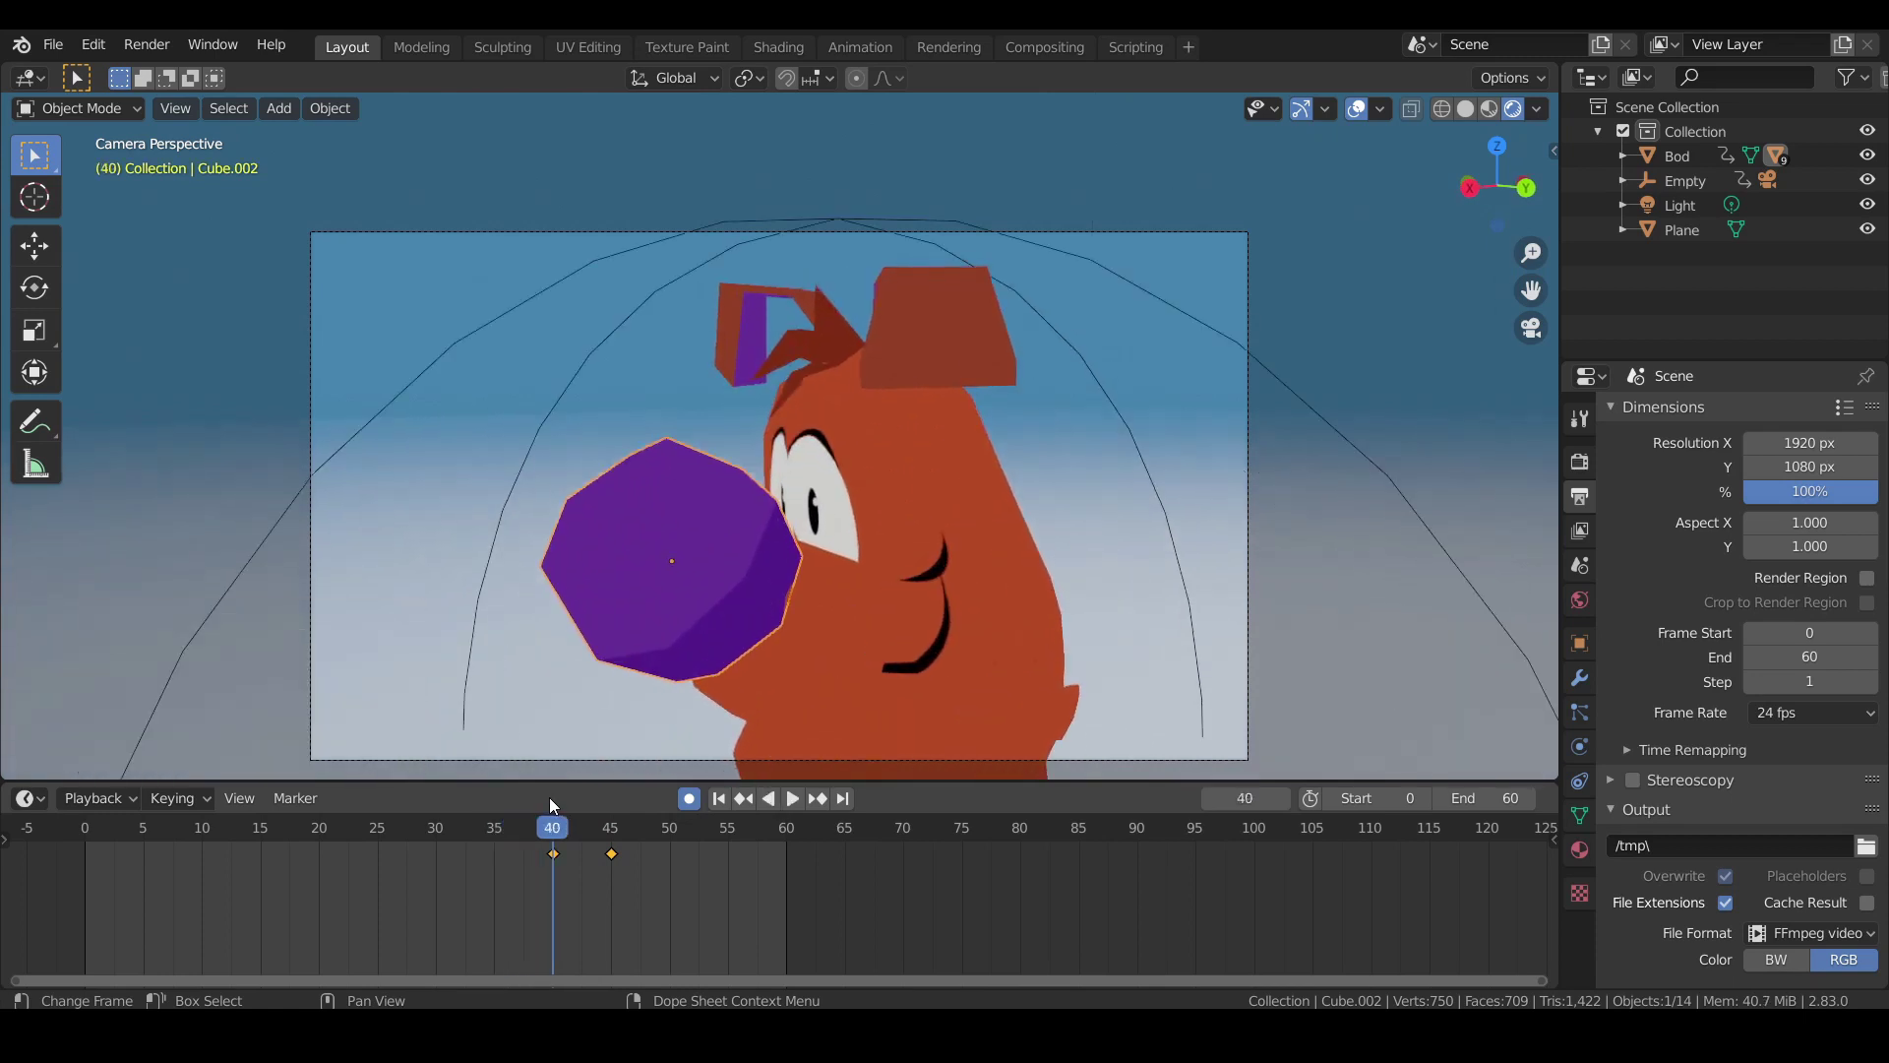
Key the Arms object unchanged at frame 40 and preview frames 40–44.
{"action": "left_click", "coordinate": [995, 651]}
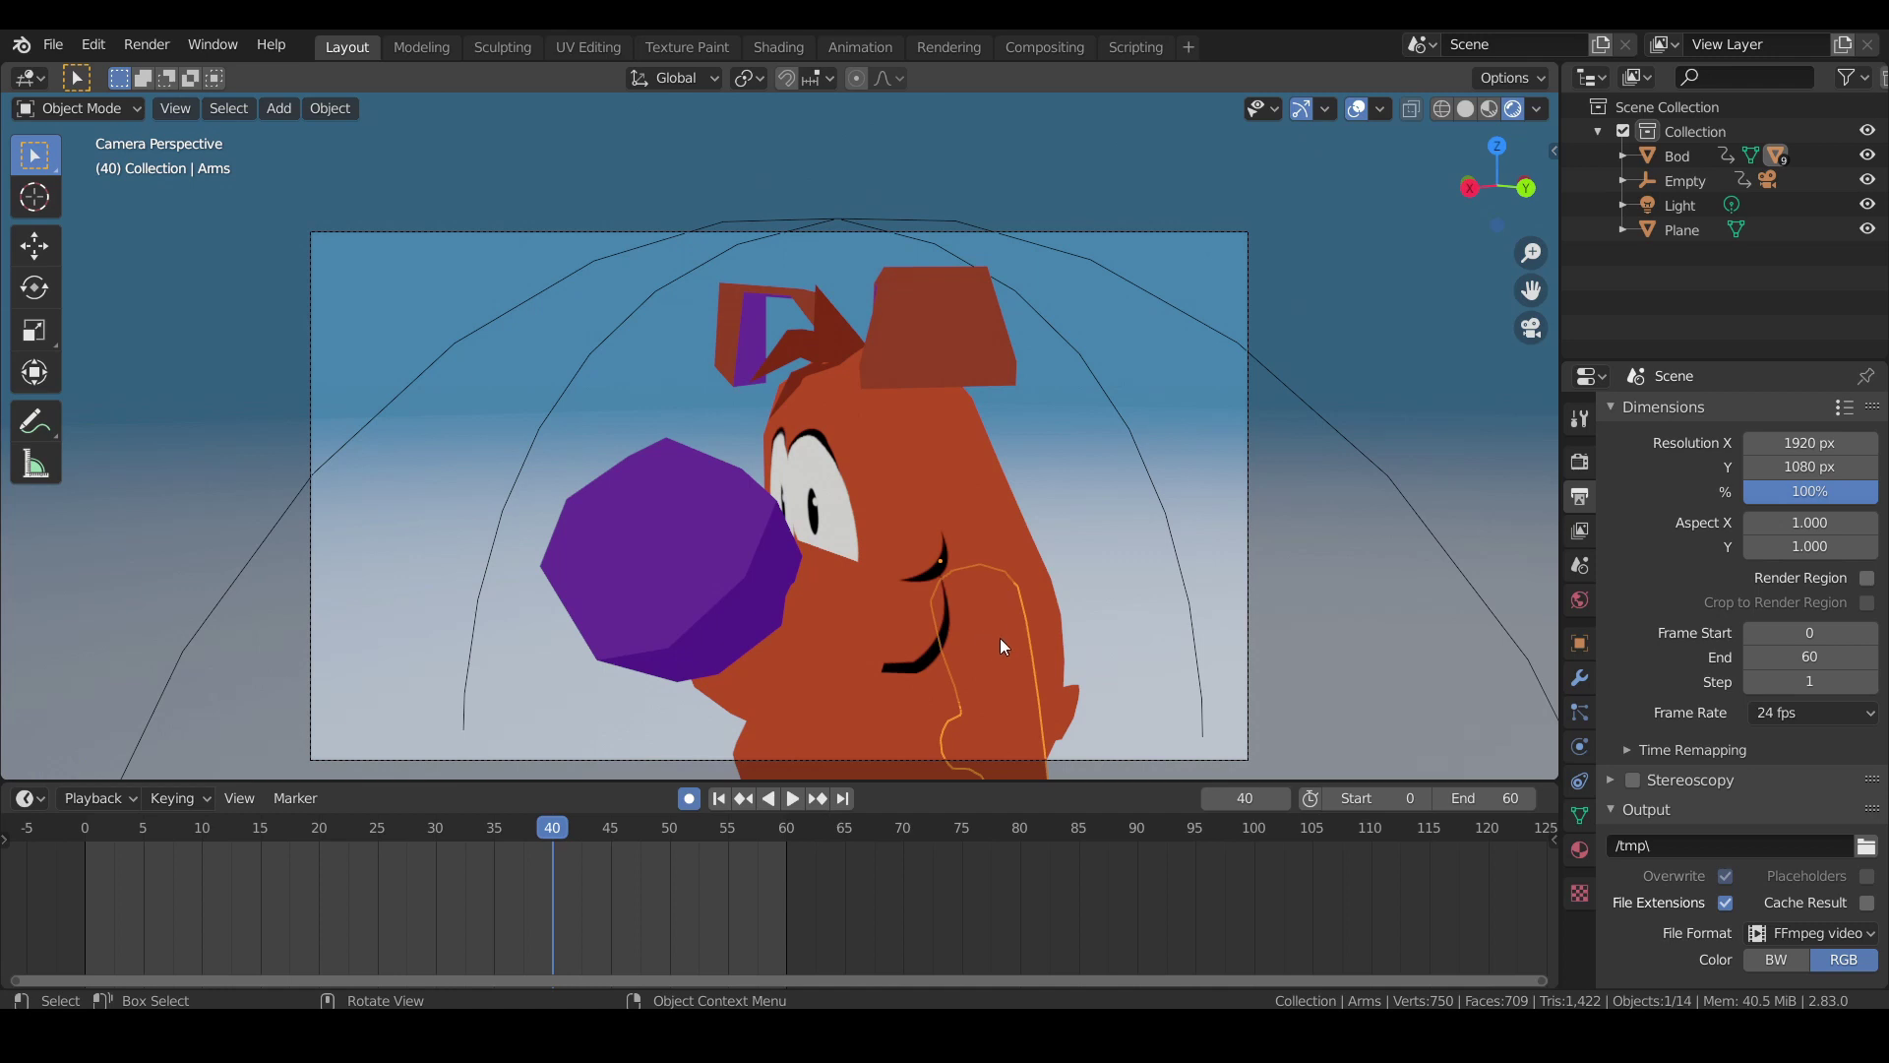
{"action": "key", "text": "g"}
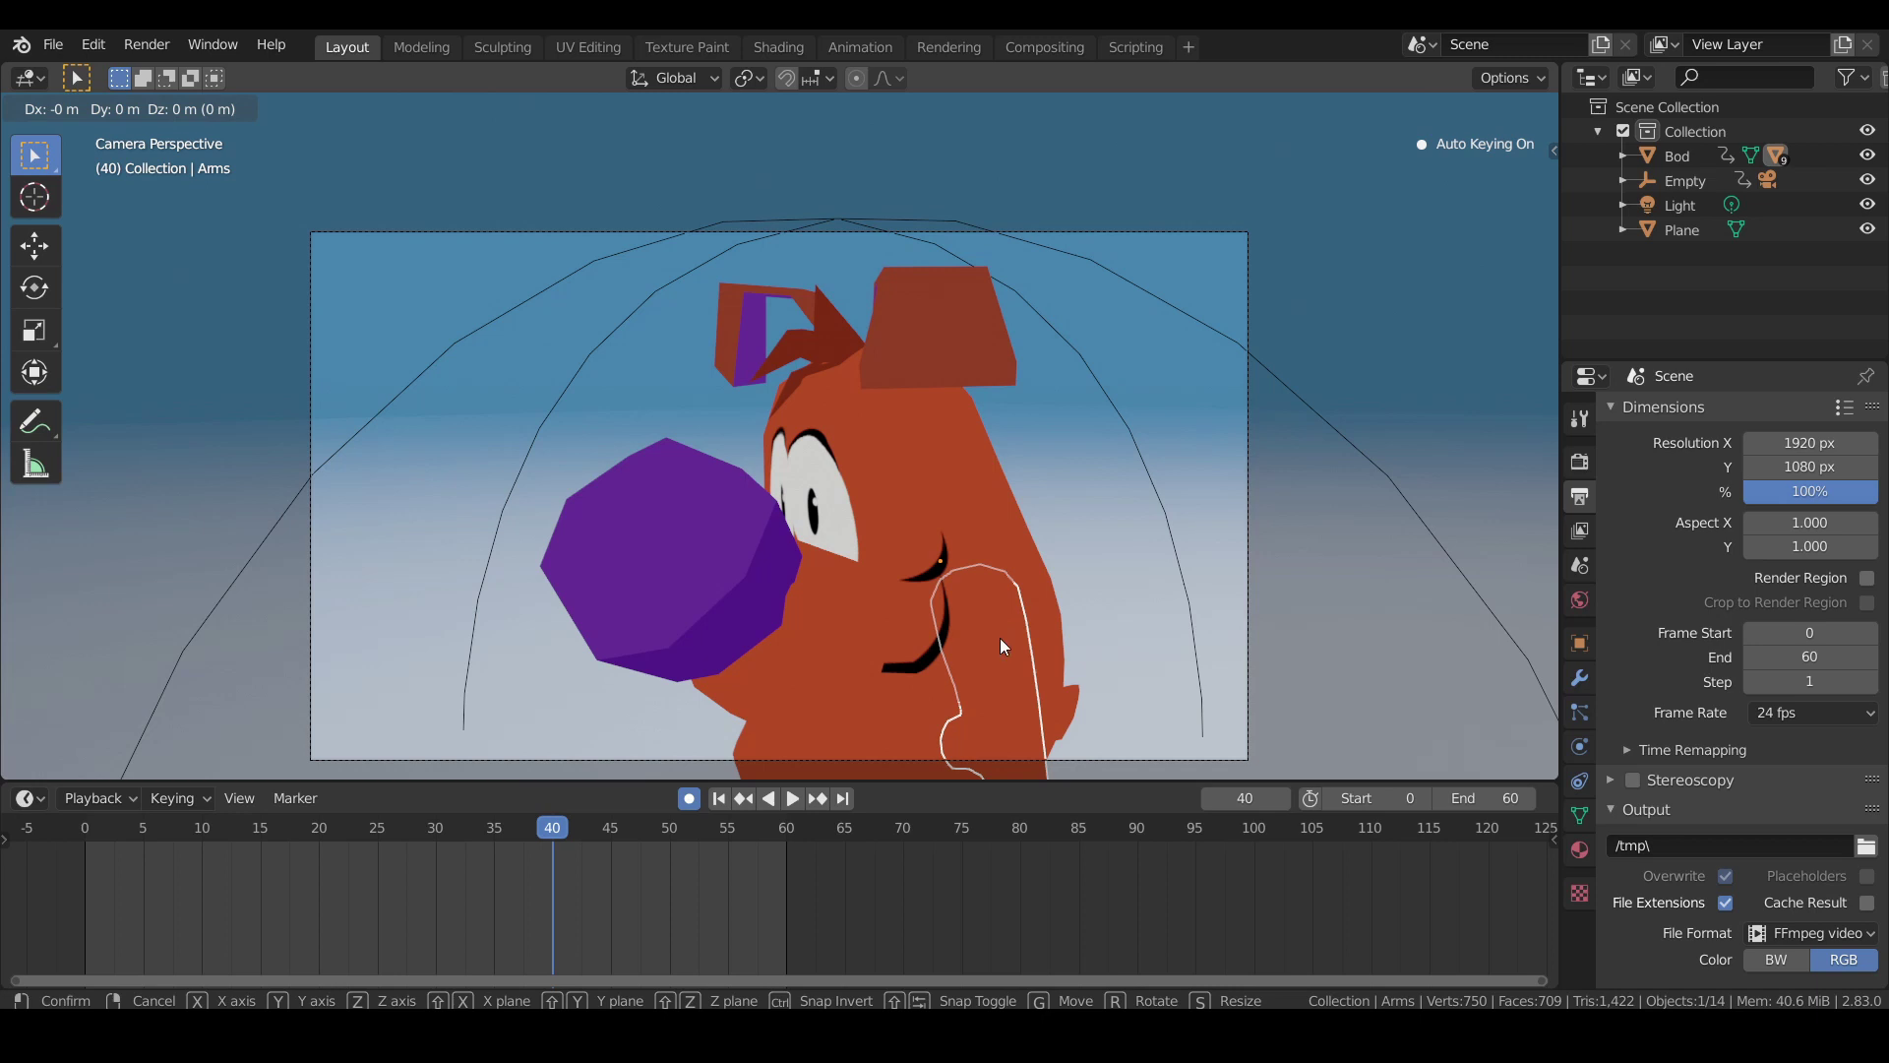
{"action": "left_click", "coordinate": [1002, 647]}
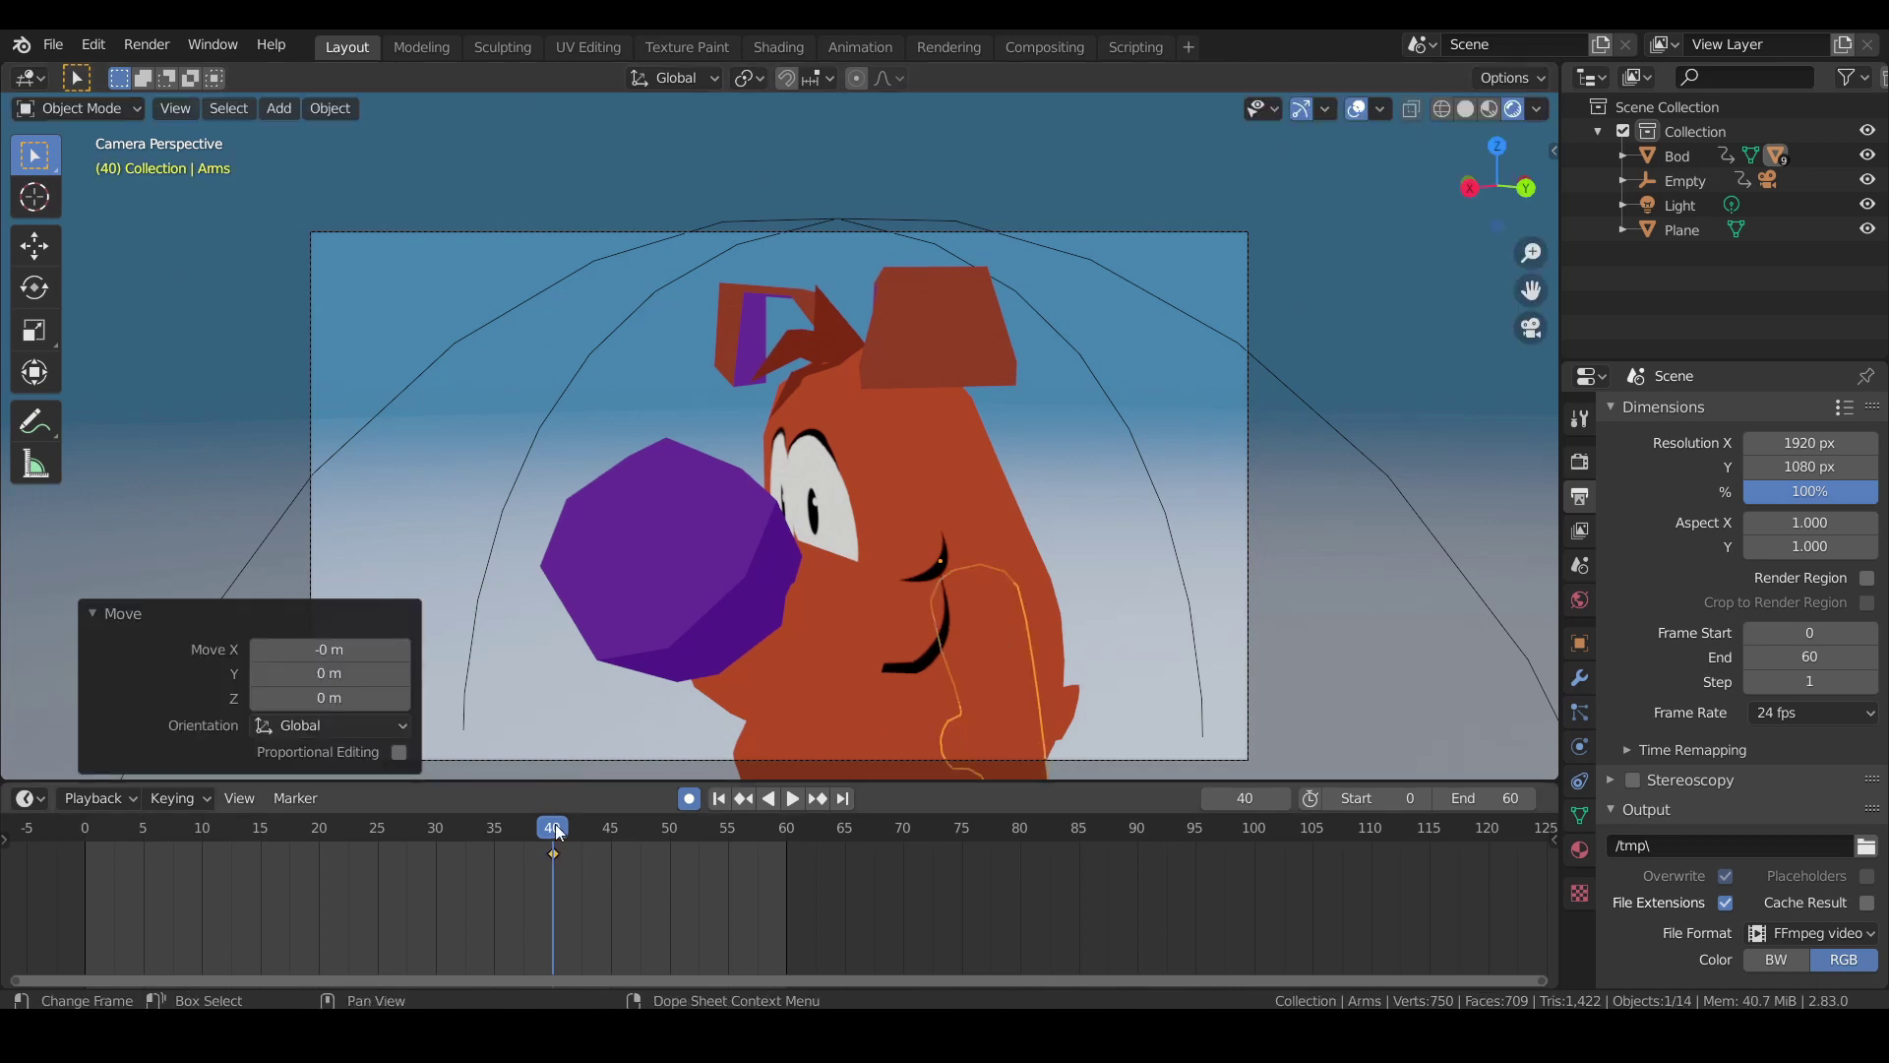
{"action": "key", "text": "space"}
{"action": "left_click_drag", "start_coordinate": [558, 834], "coordinate": [613, 847]}
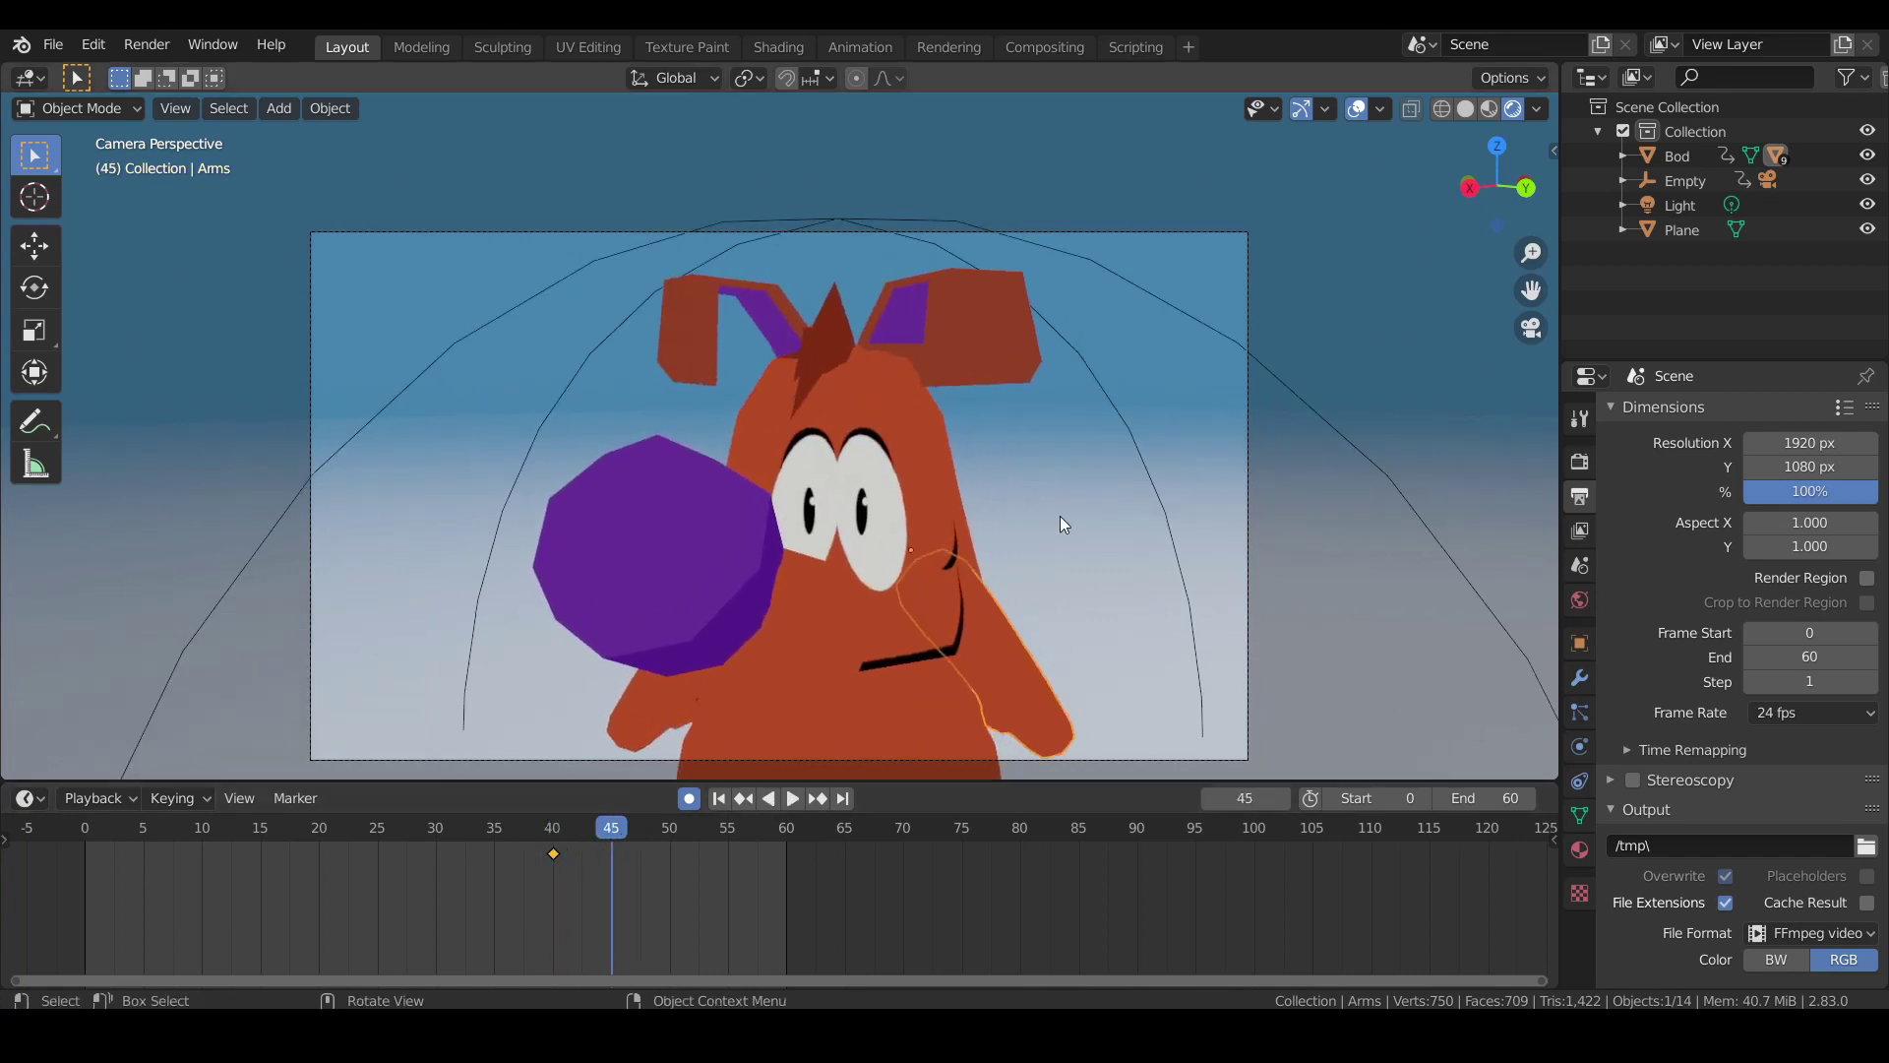
Swing the arm up 92.2° on X, then try other rotation axes and cancel.
{"action": "key", "text": "r"}
{"action": "key", "text": "x"}
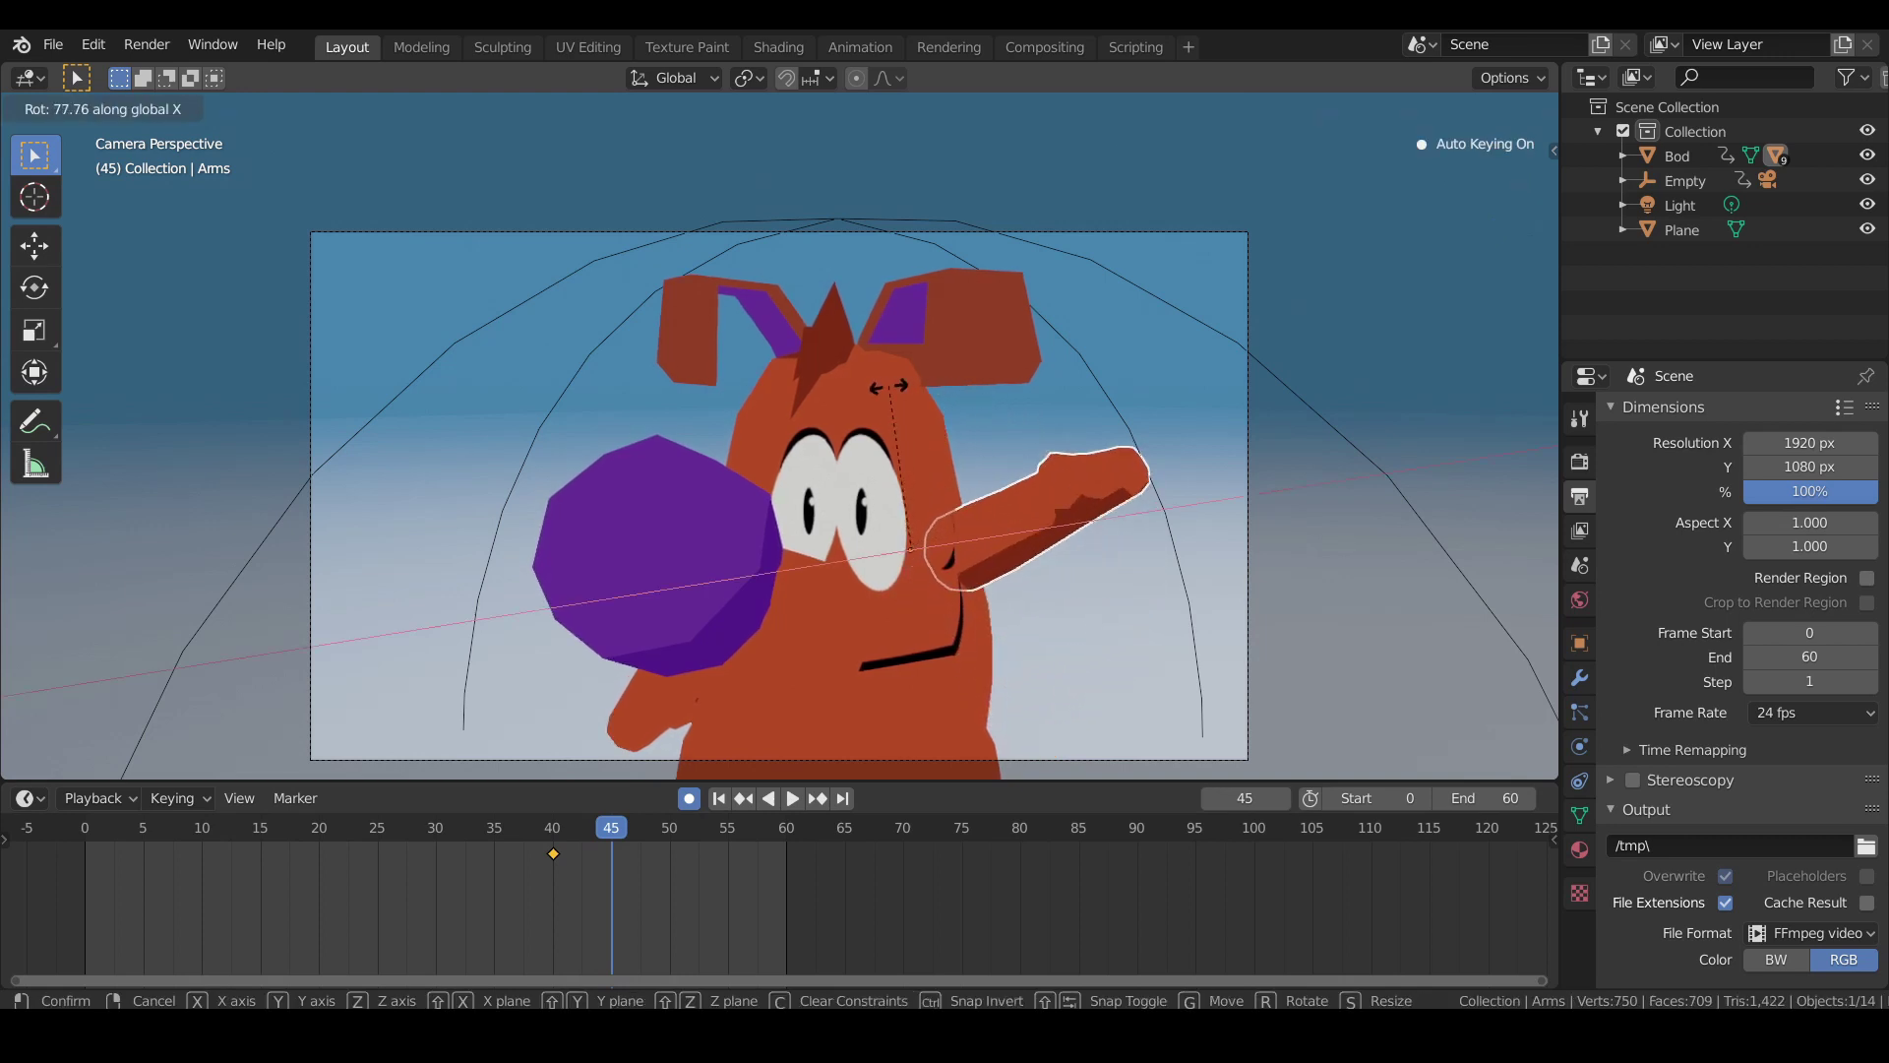
{"action": "left_click", "coordinate": [851, 398]}
{"action": "key", "text": "r"}
{"action": "key", "text": "z"}
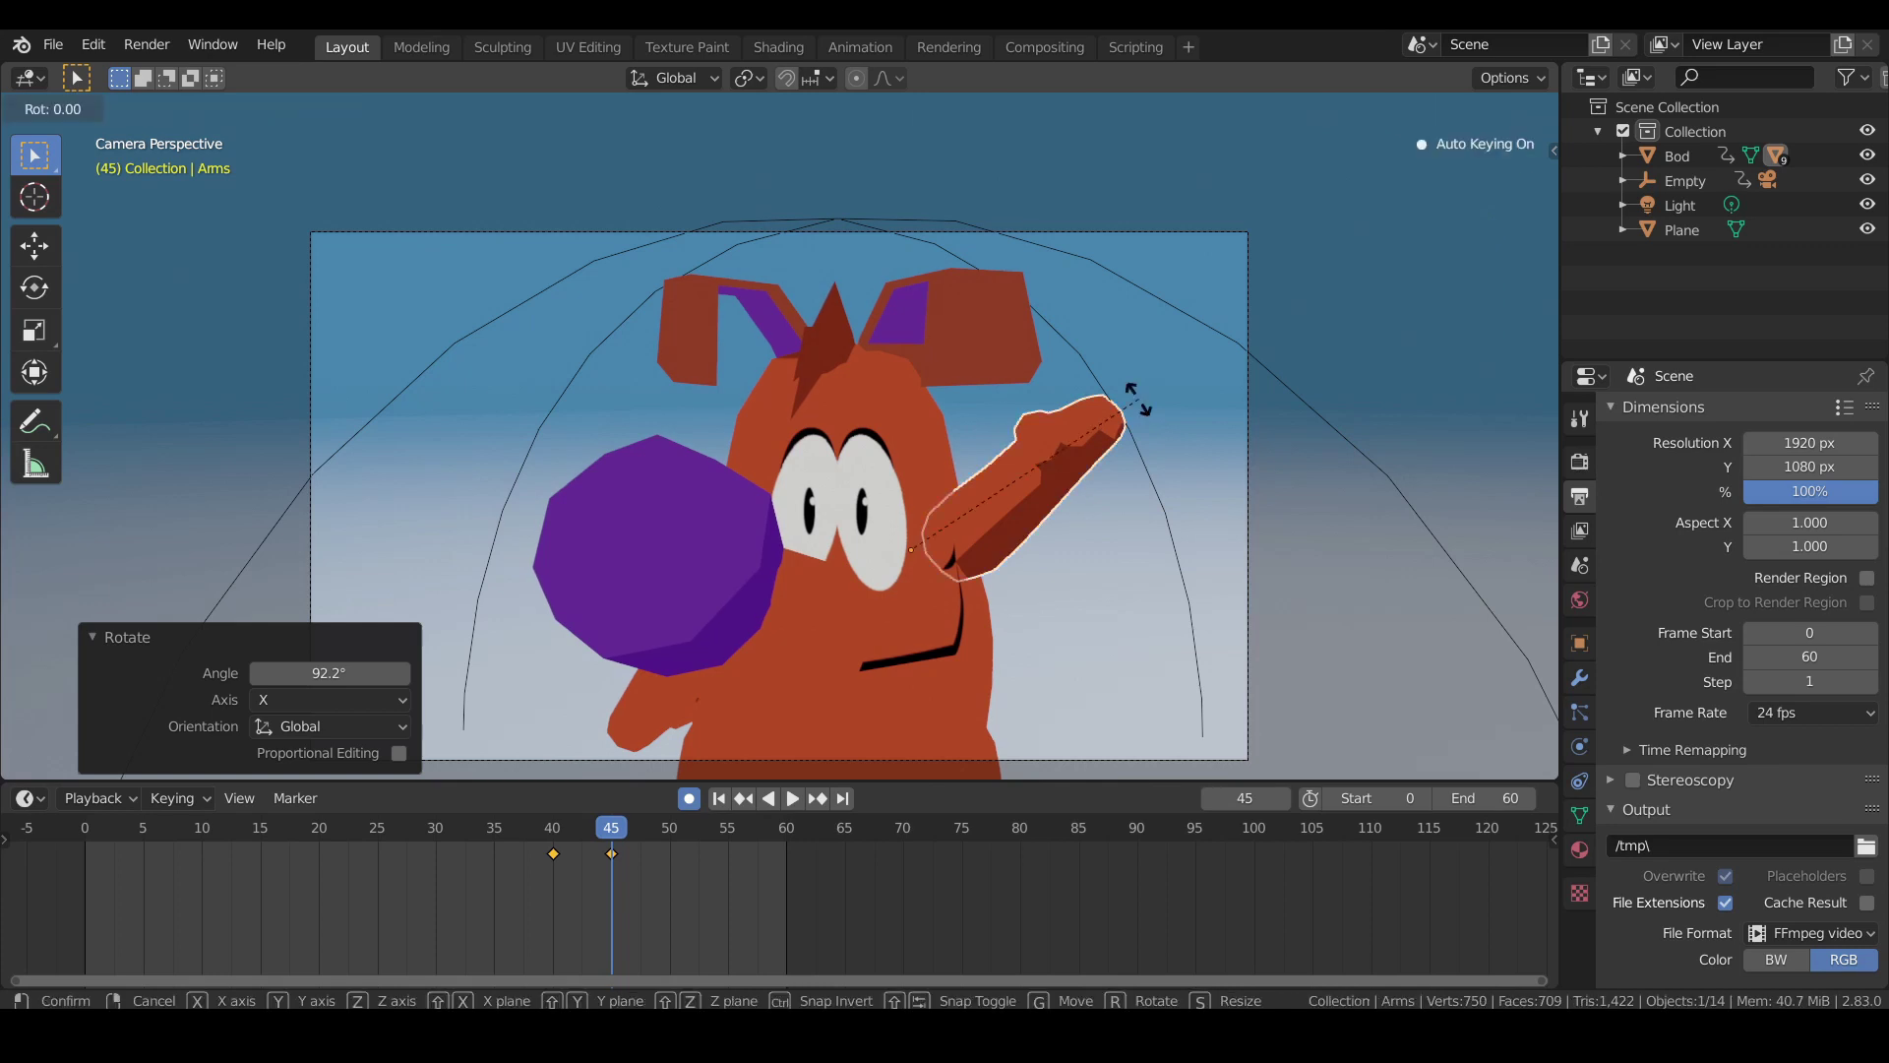
{"action": "key", "text": "z"}
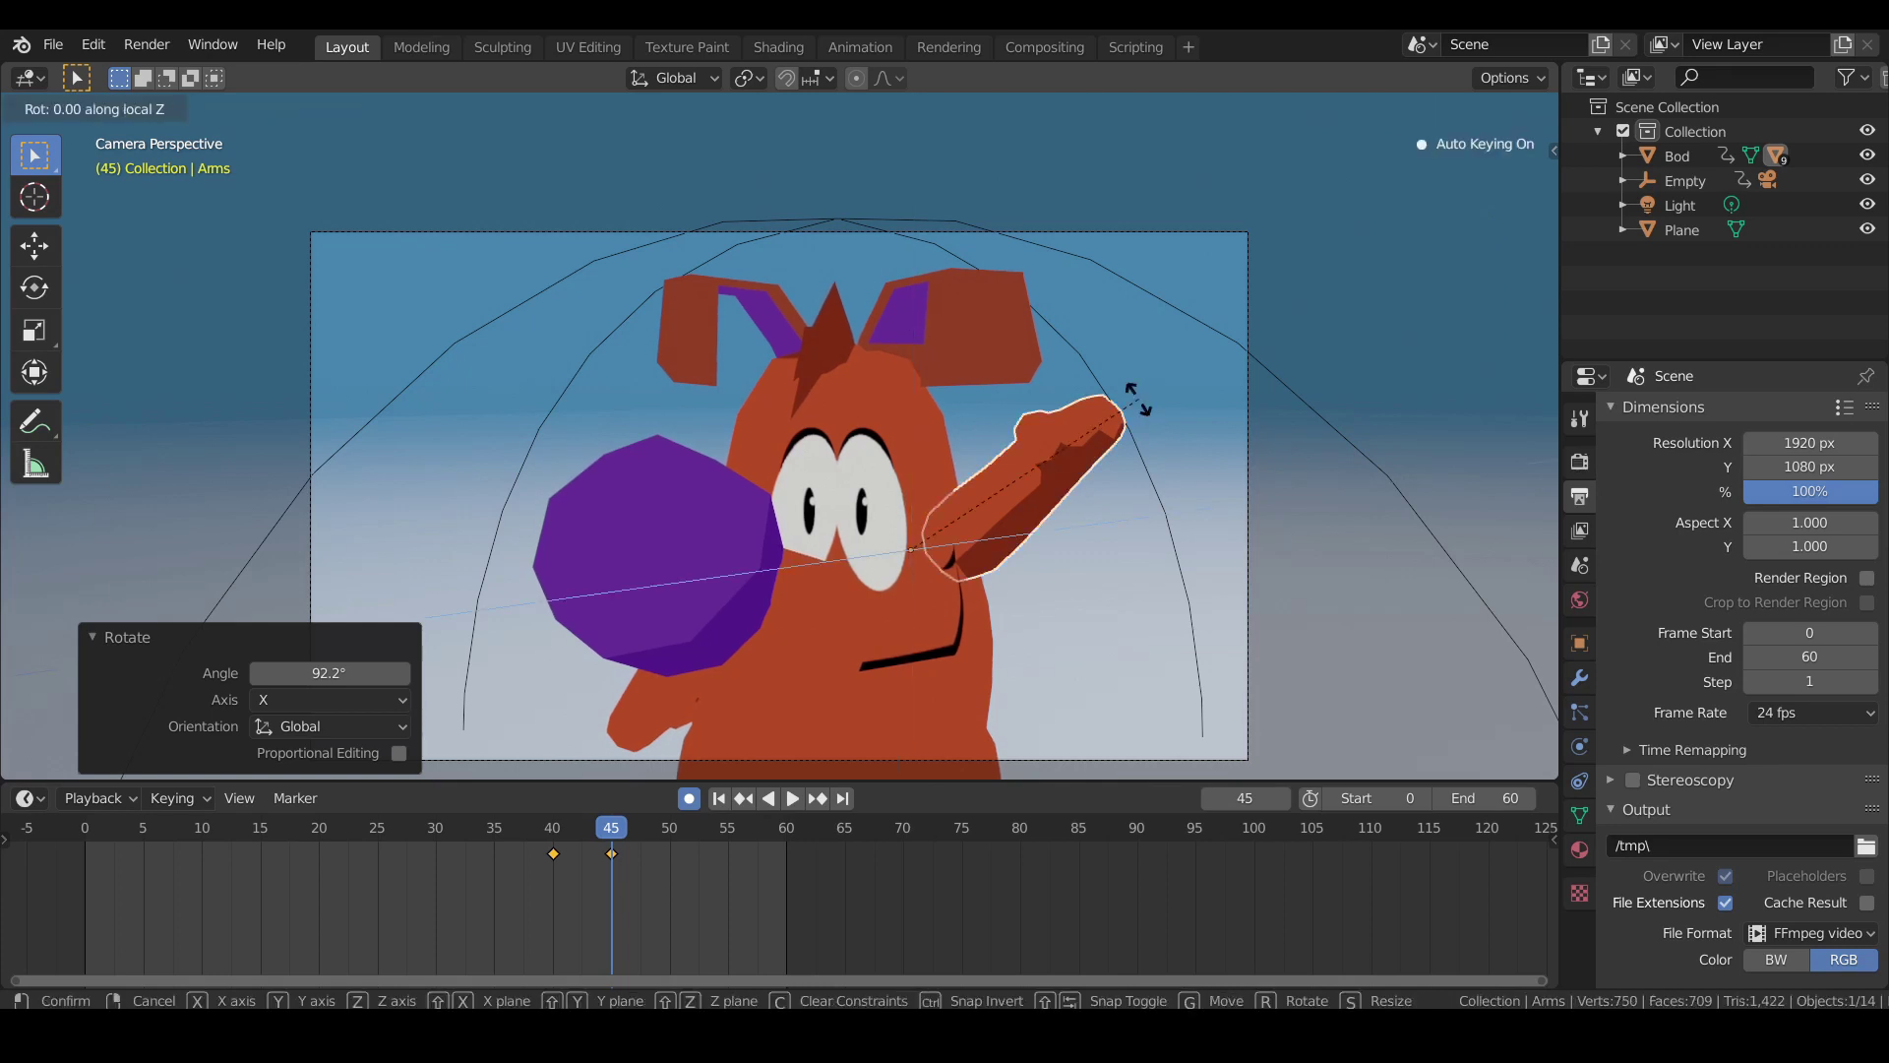
{"action": "key", "text": "x"}
{"action": "key", "text": "x"}
{"action": "key", "text": "y"}
{"action": "key", "text": "y"}
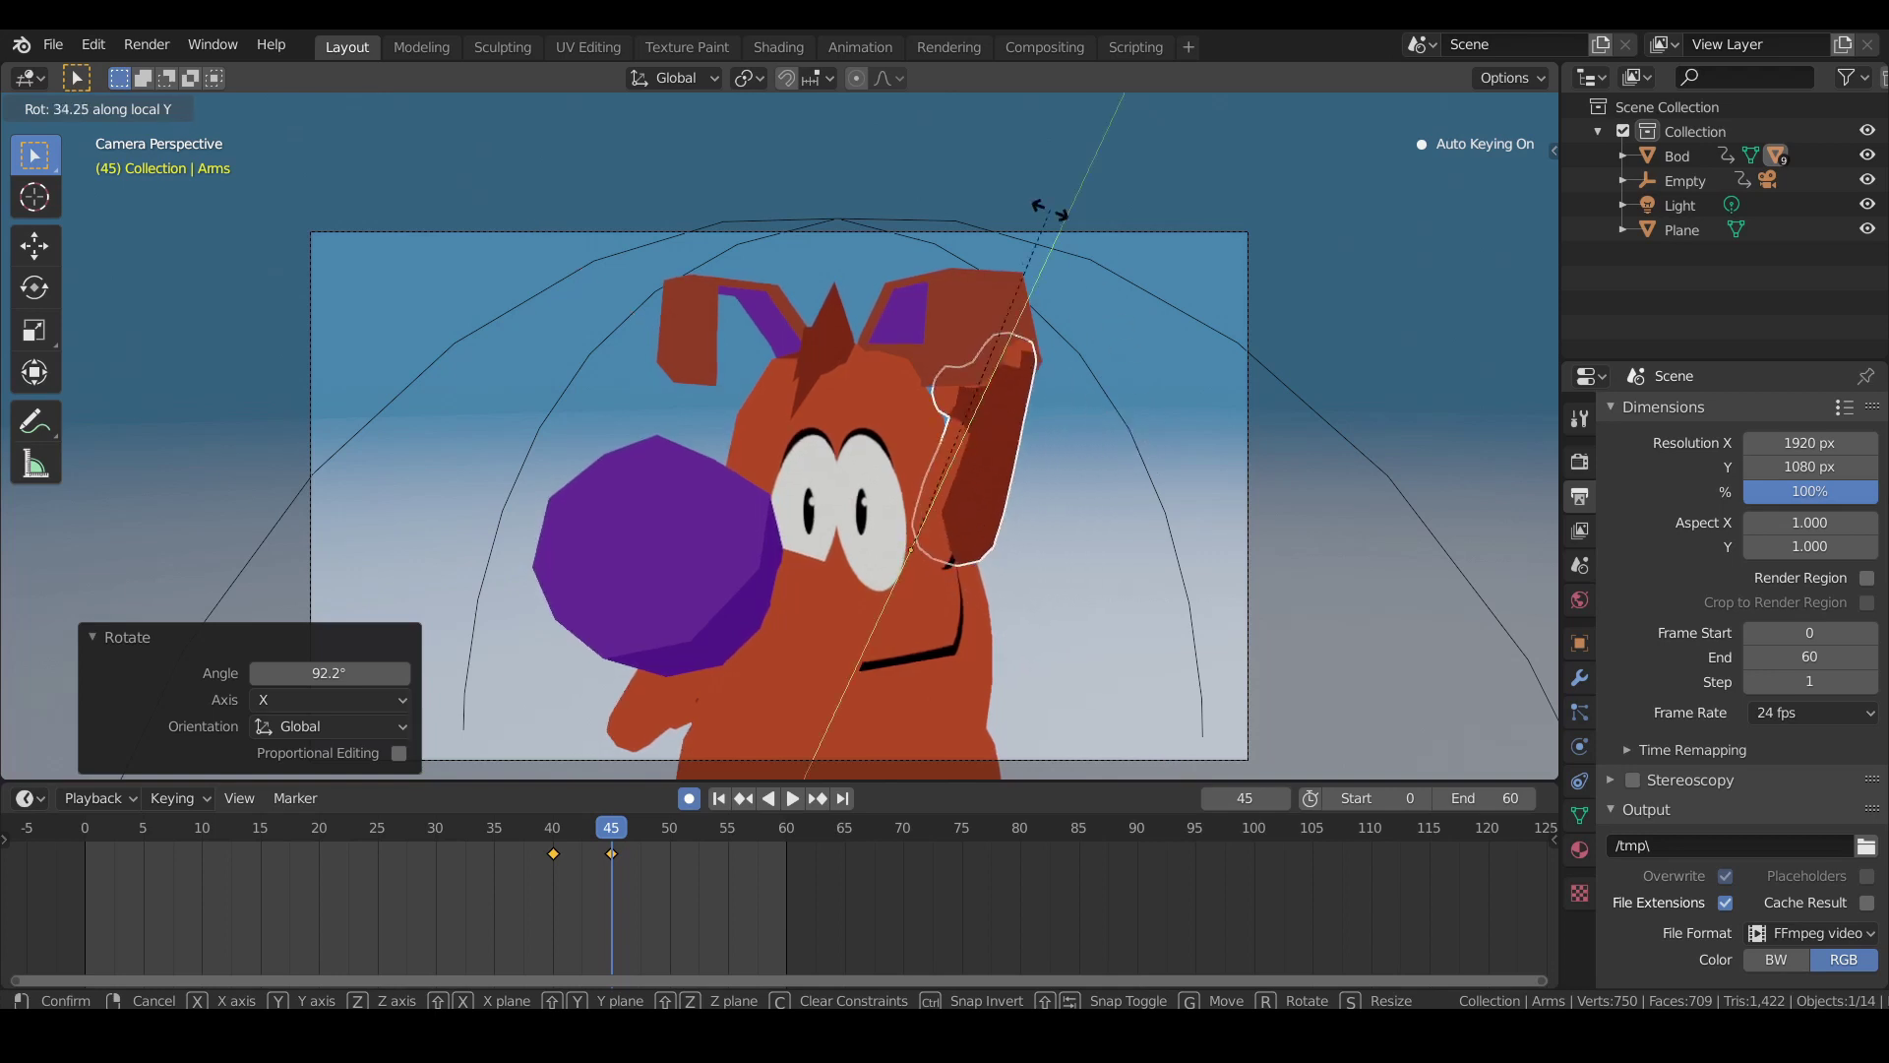
{"action": "key", "text": "Escape"}
Raise the arm to horizontal with a global Y rotation.
{"action": "key", "text": "r"}
{"action": "key", "text": "z"}
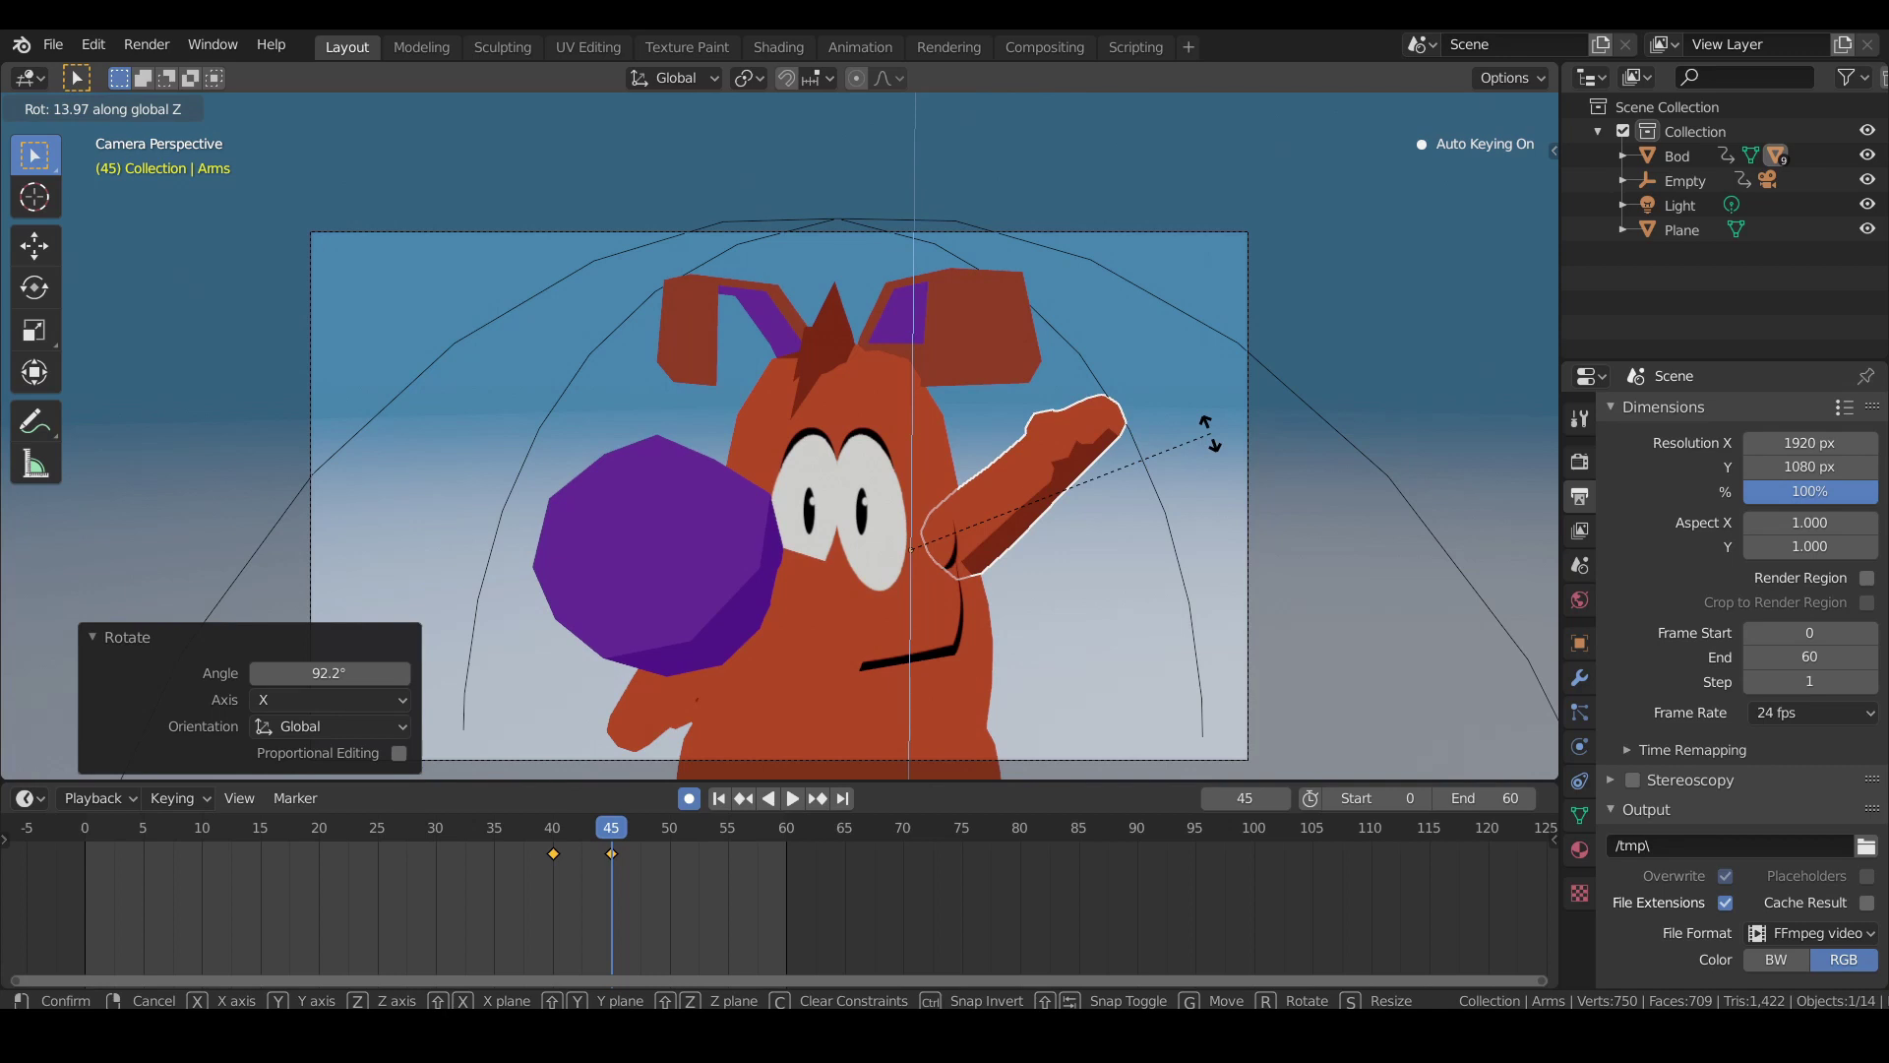
{"action": "key", "text": "r"}
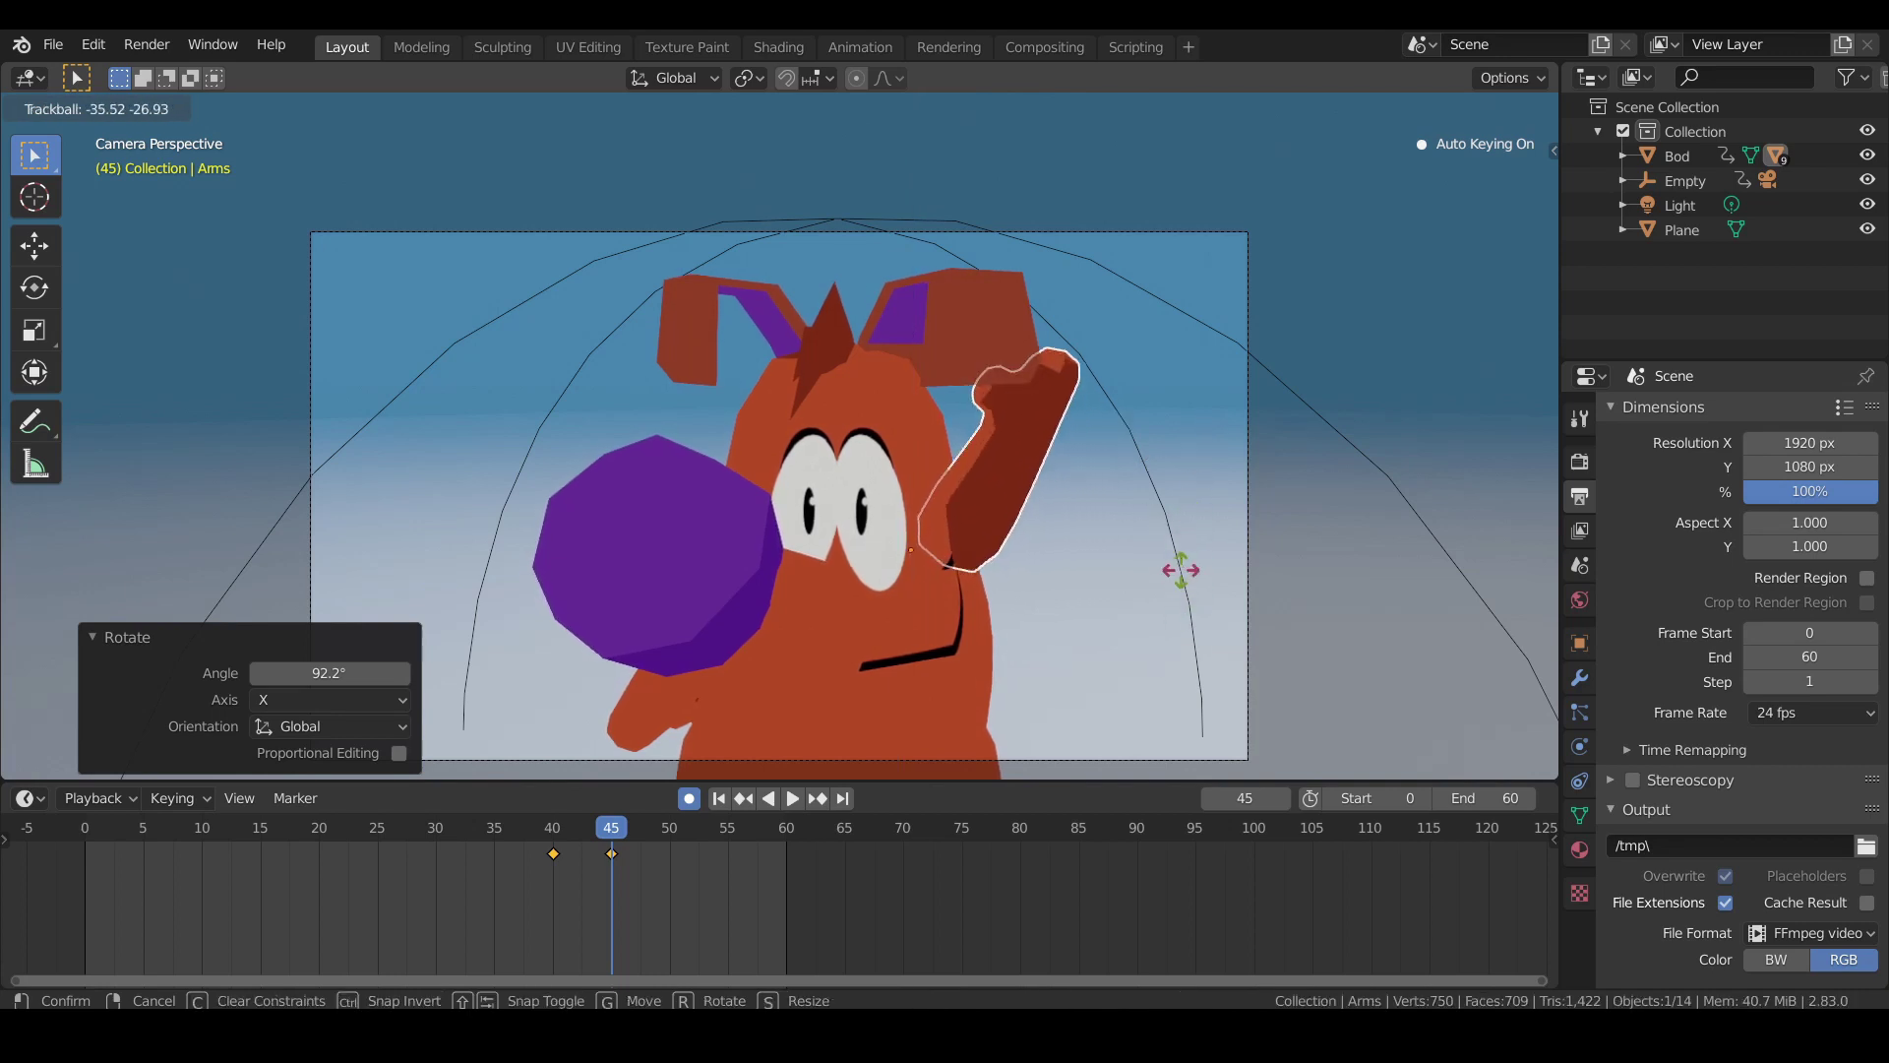
{"action": "key", "text": "Escape"}
{"action": "key", "text": "r"}
{"action": "key", "text": "y"}
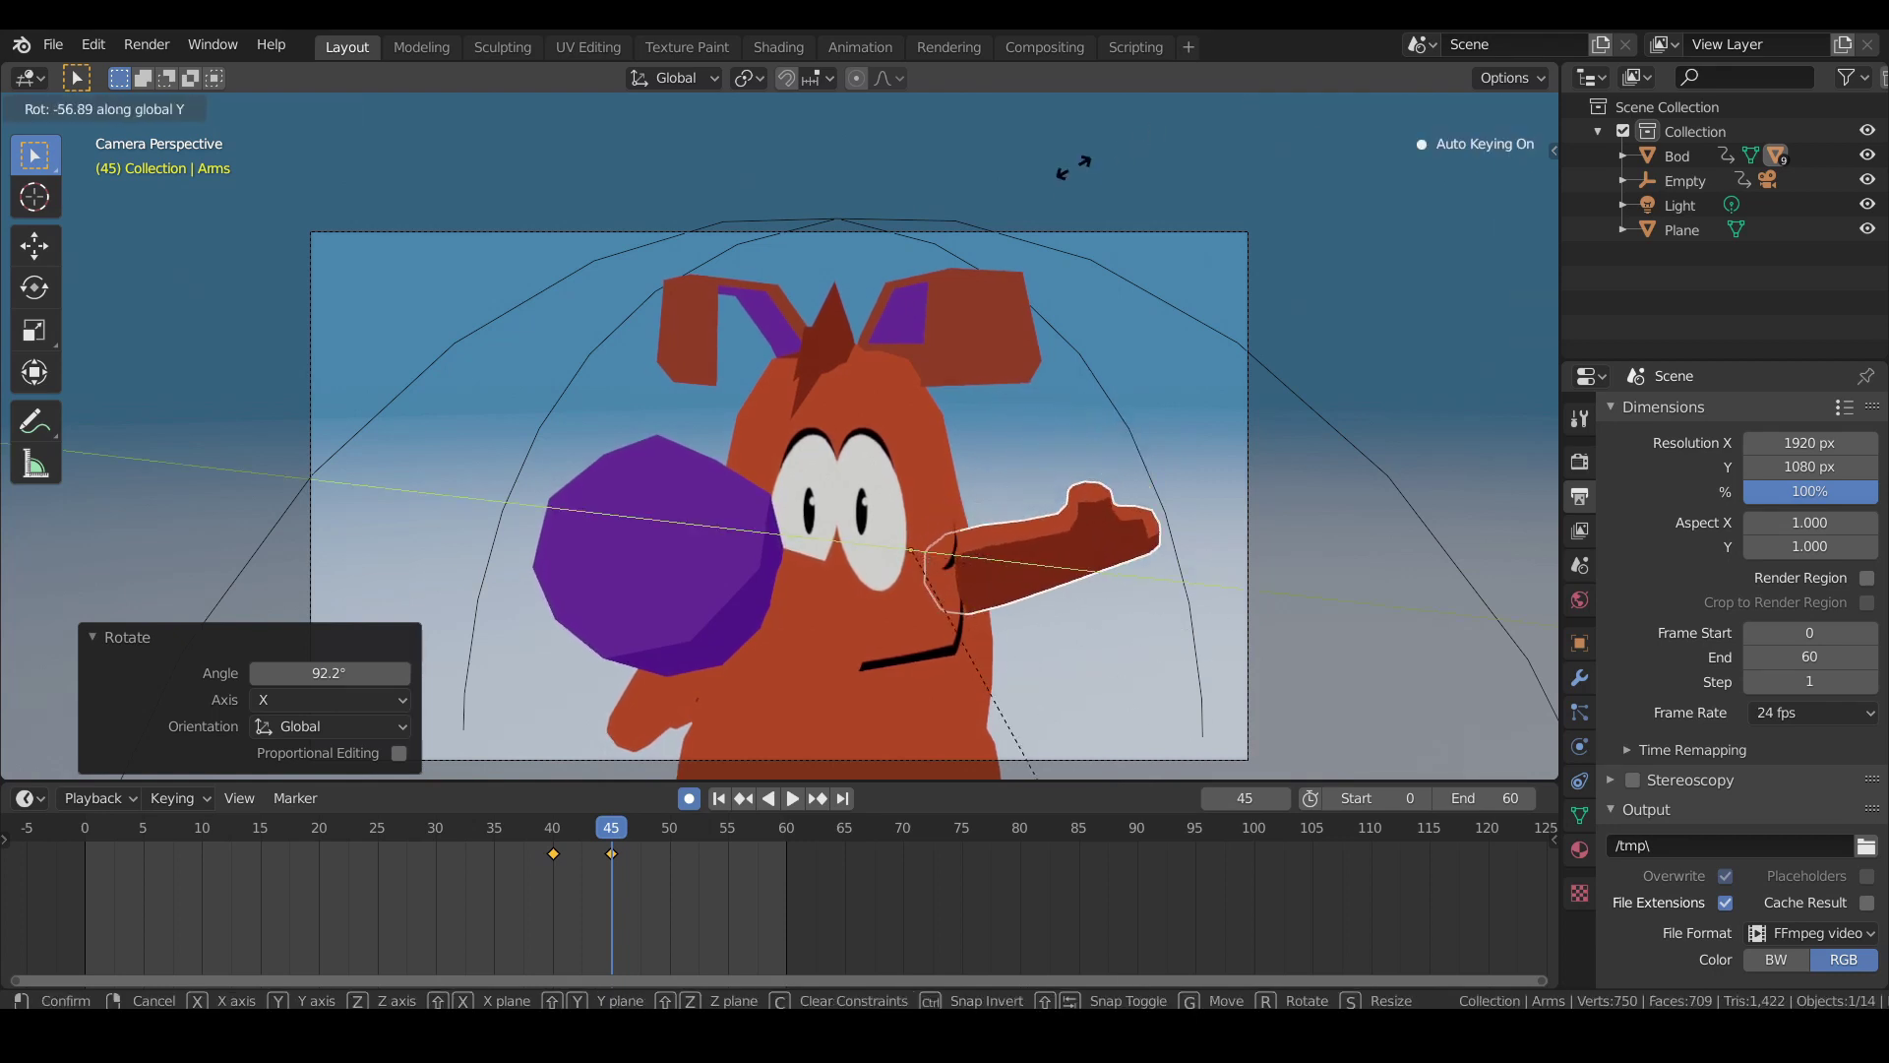
{"action": "left_click", "coordinate": [1164, 321]}
Cancel an X tilt and lift the arm slightly along Z.
{"action": "key", "text": "r"}
{"action": "key", "text": "x"}
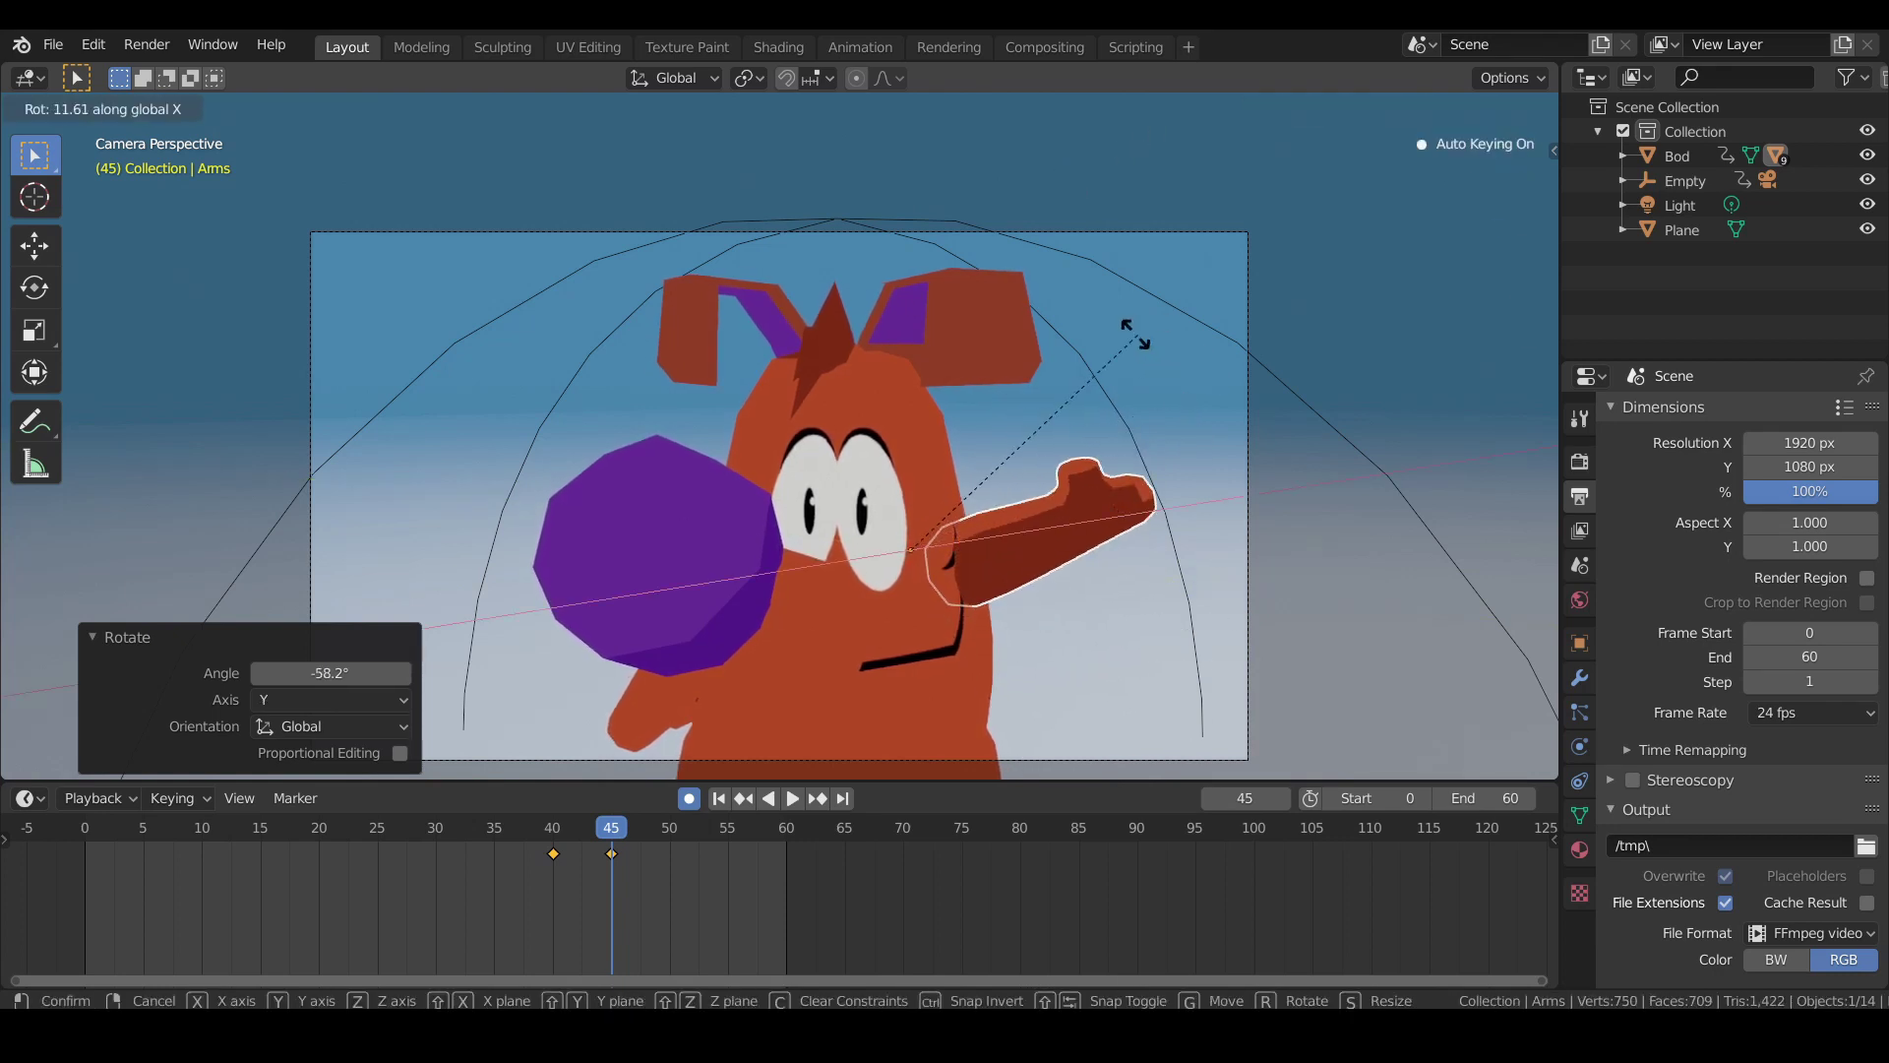
{"action": "right_click", "coordinate": [1127, 419]}
{"action": "key", "text": "g"}
{"action": "key", "text": "z"}
{"action": "left_click", "coordinate": [1132, 399]}
Shift the arm along X and lower it into place along Z.
{"action": "key", "text": "g"}
{"action": "key", "text": "x"}
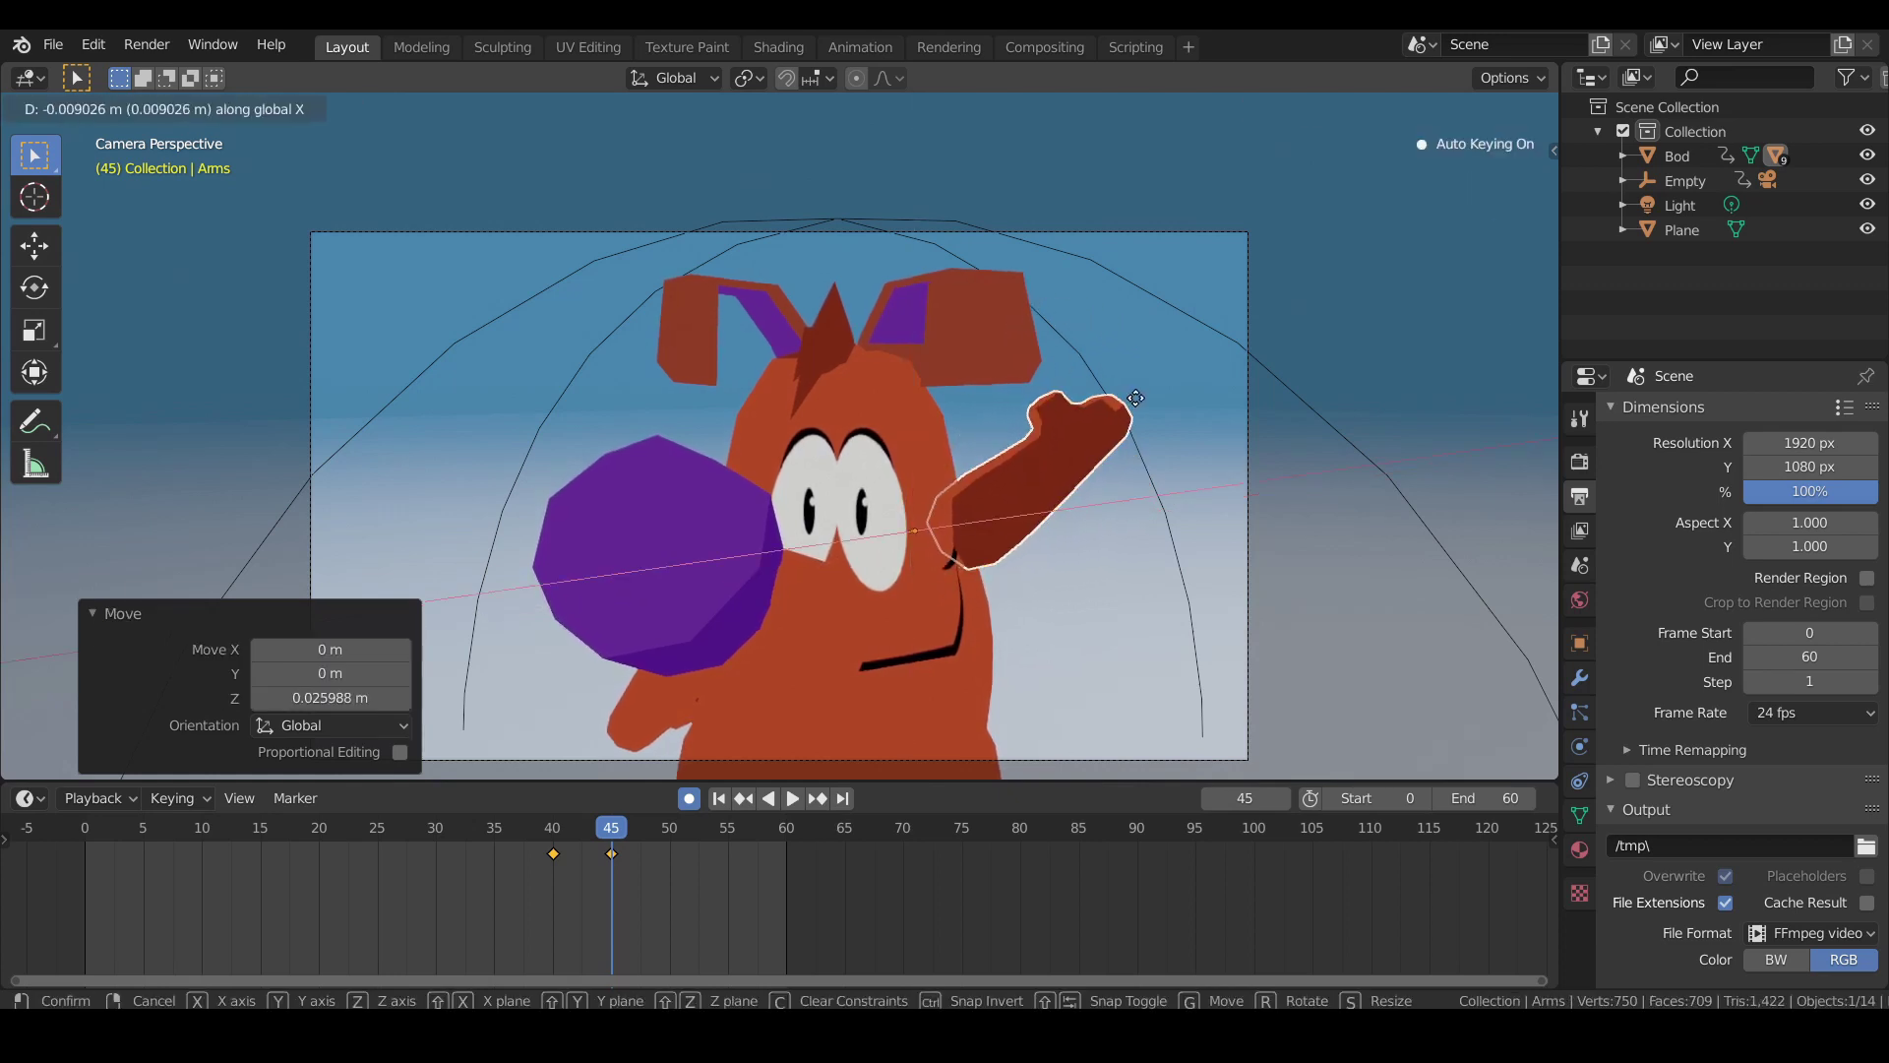
{"action": "key", "text": "z"}
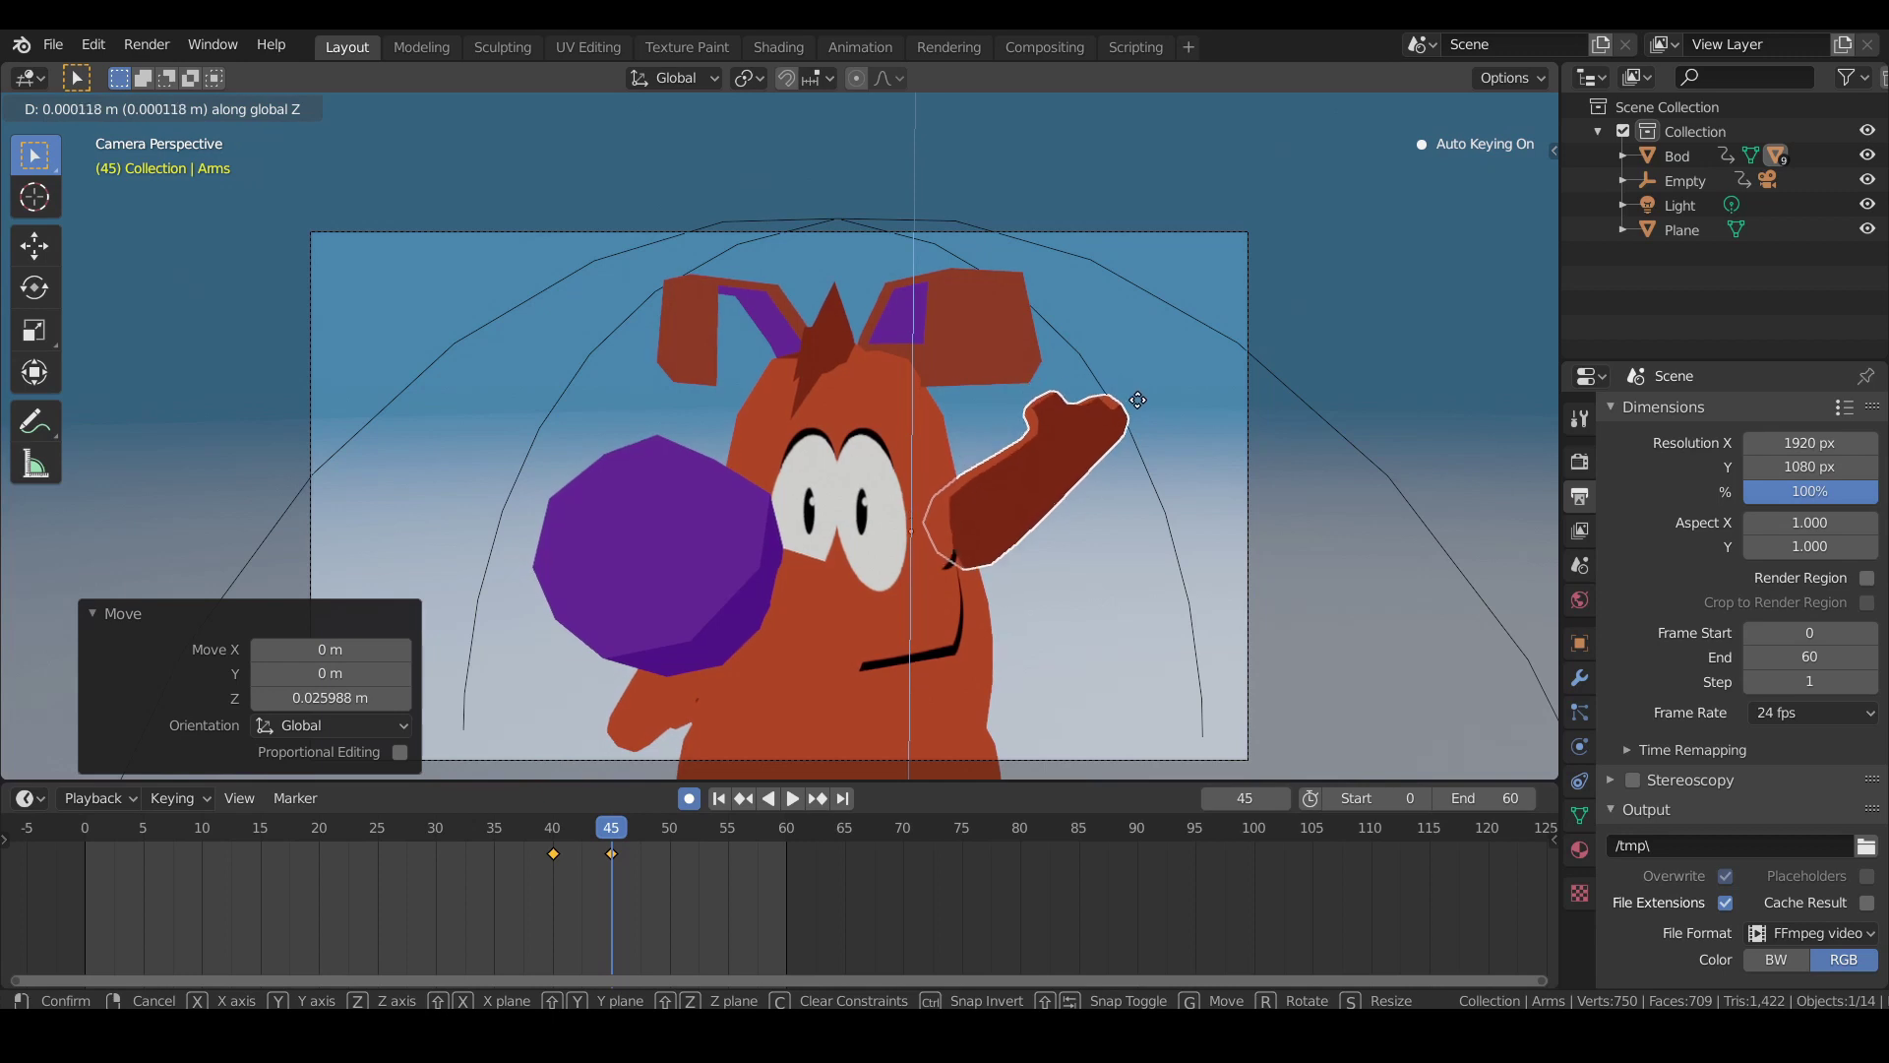
{"action": "key", "text": "x"}
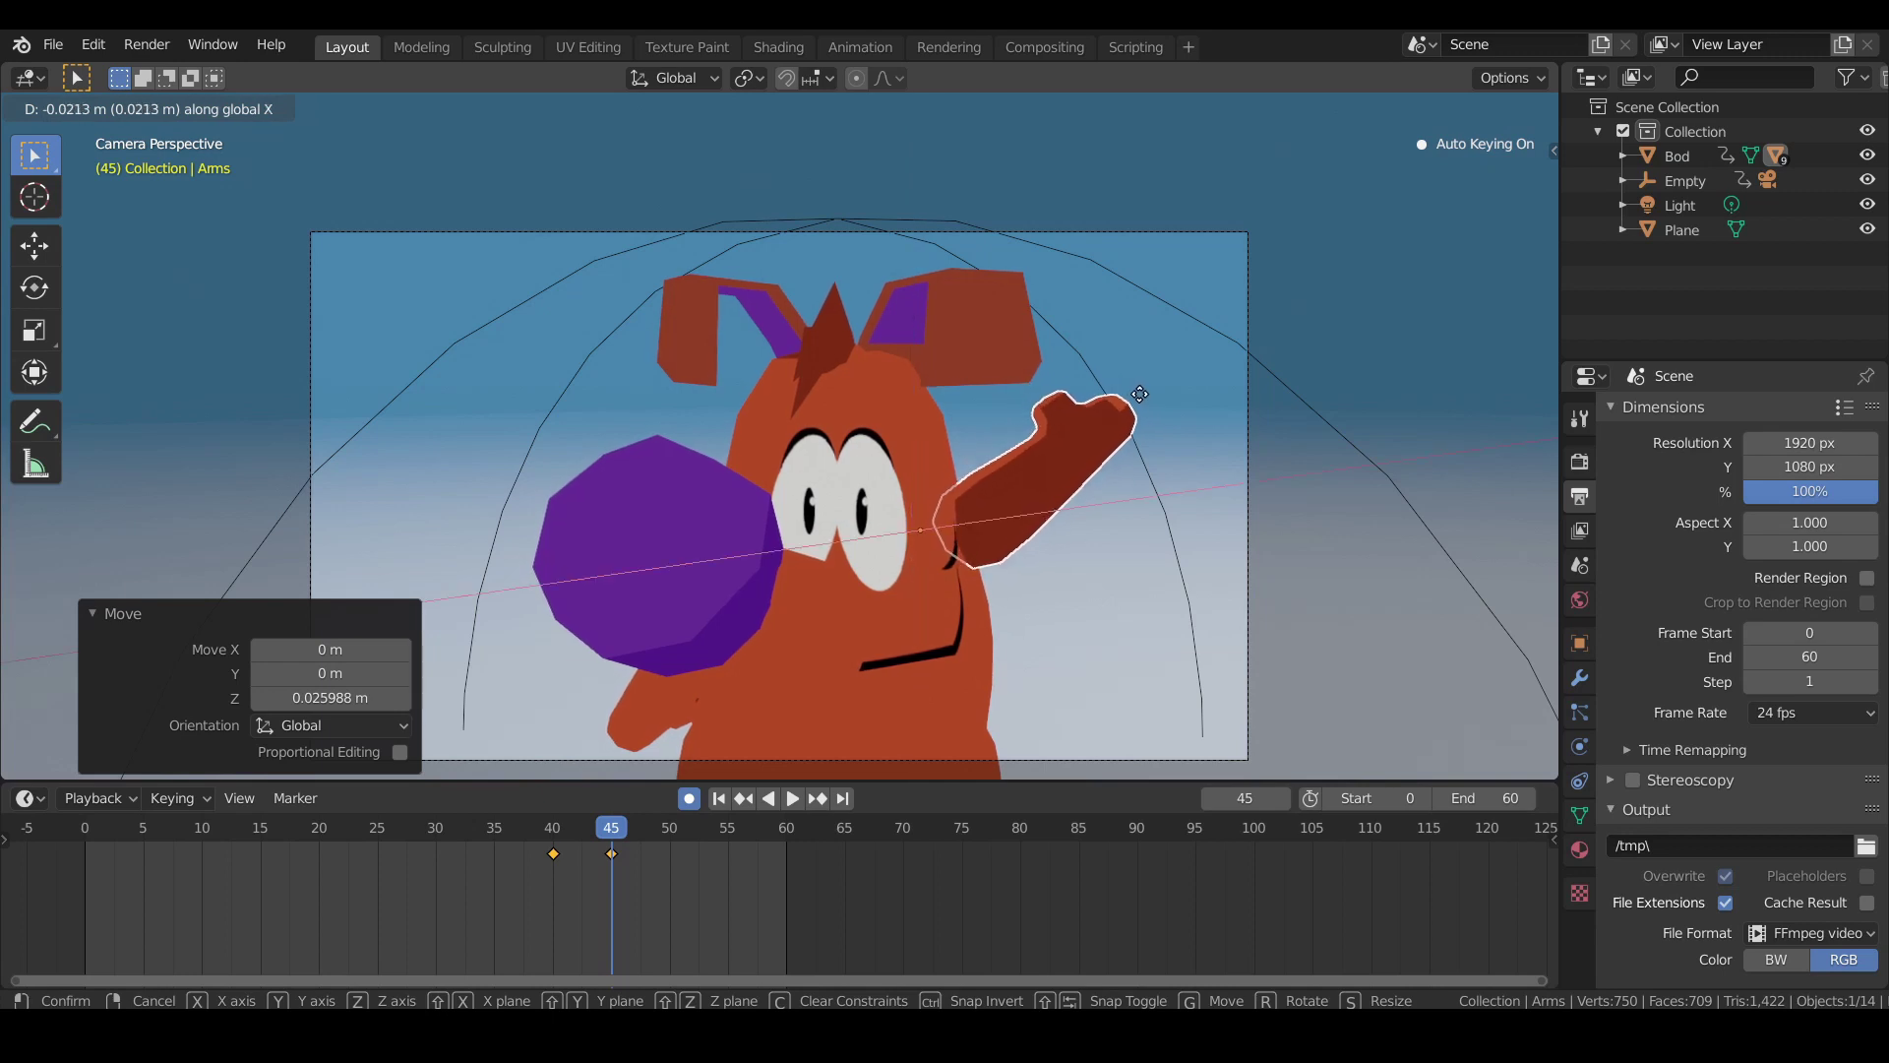
{"action": "left_click", "coordinate": [1139, 396]}
{"action": "key", "text": "g"}
{"action": "key", "text": "z"}
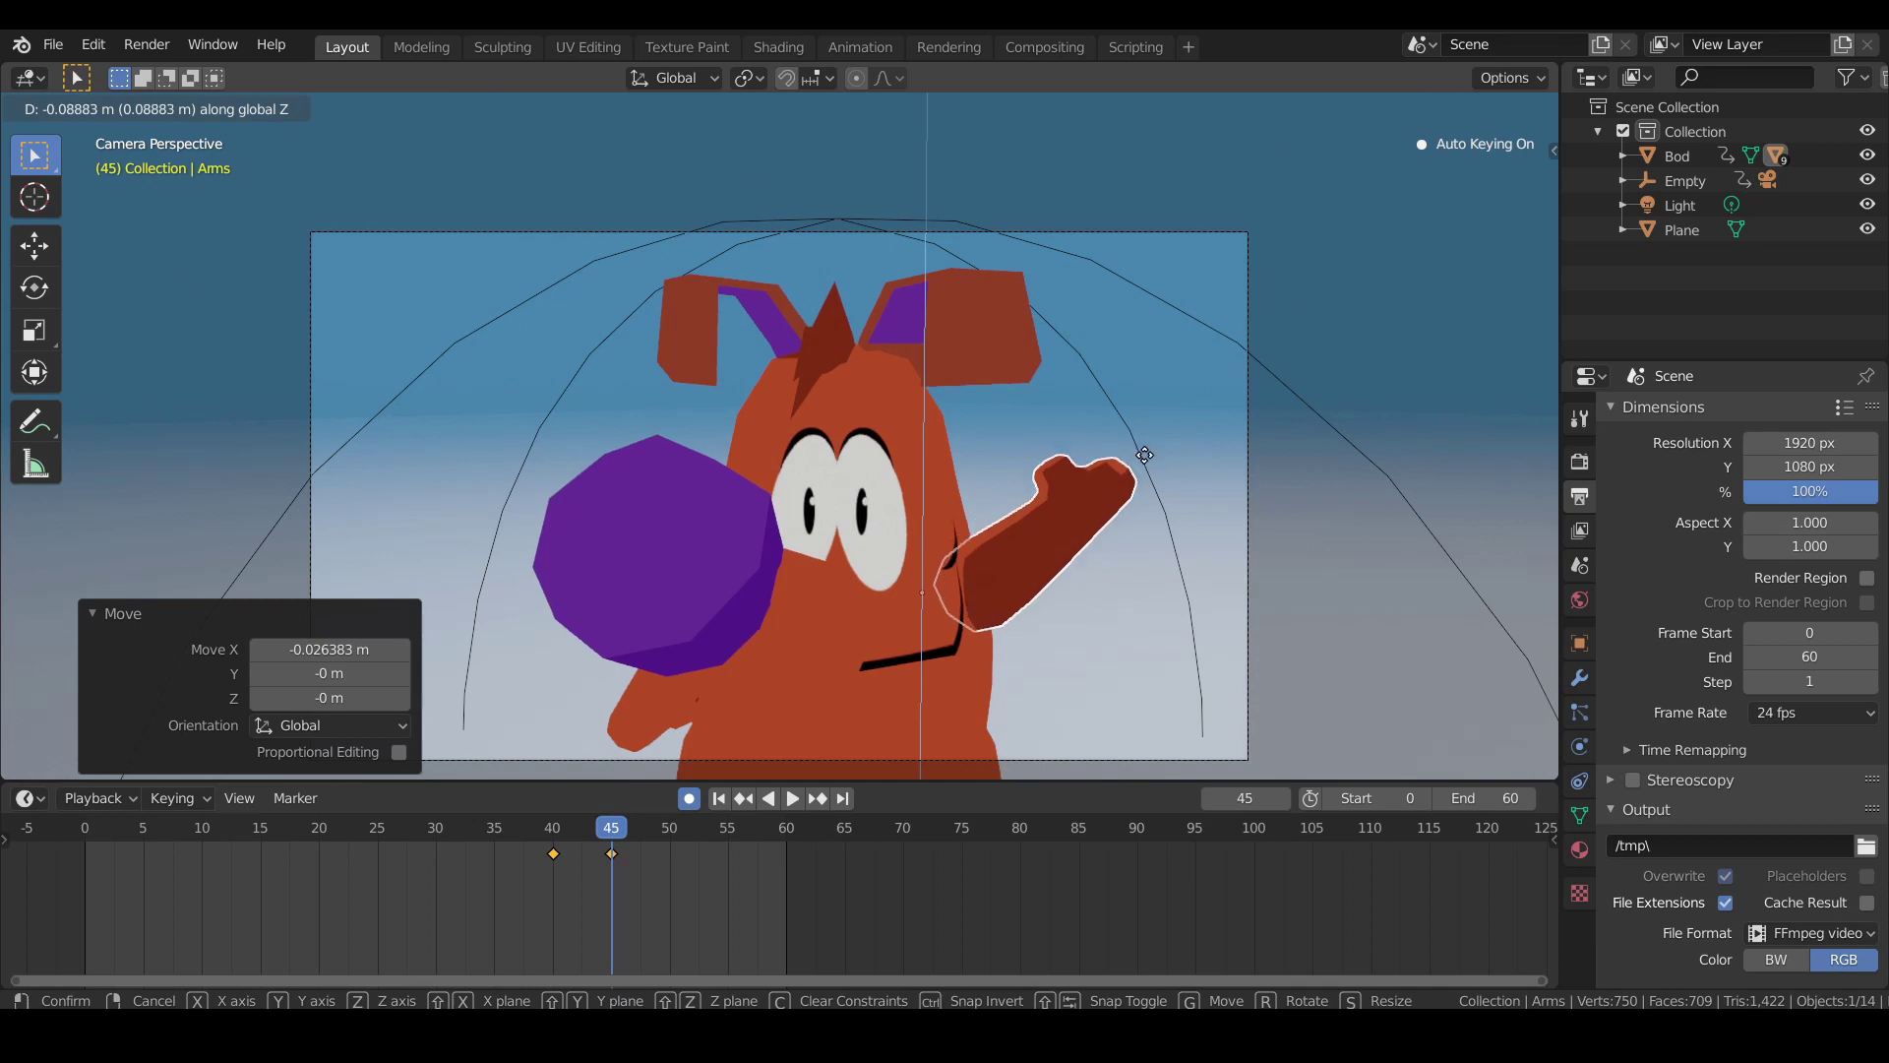
{"action": "left_click", "coordinate": [1145, 455]}
Preview the wave and move the arm's frame-45 keyframe later.
{"action": "key", "text": "space"}
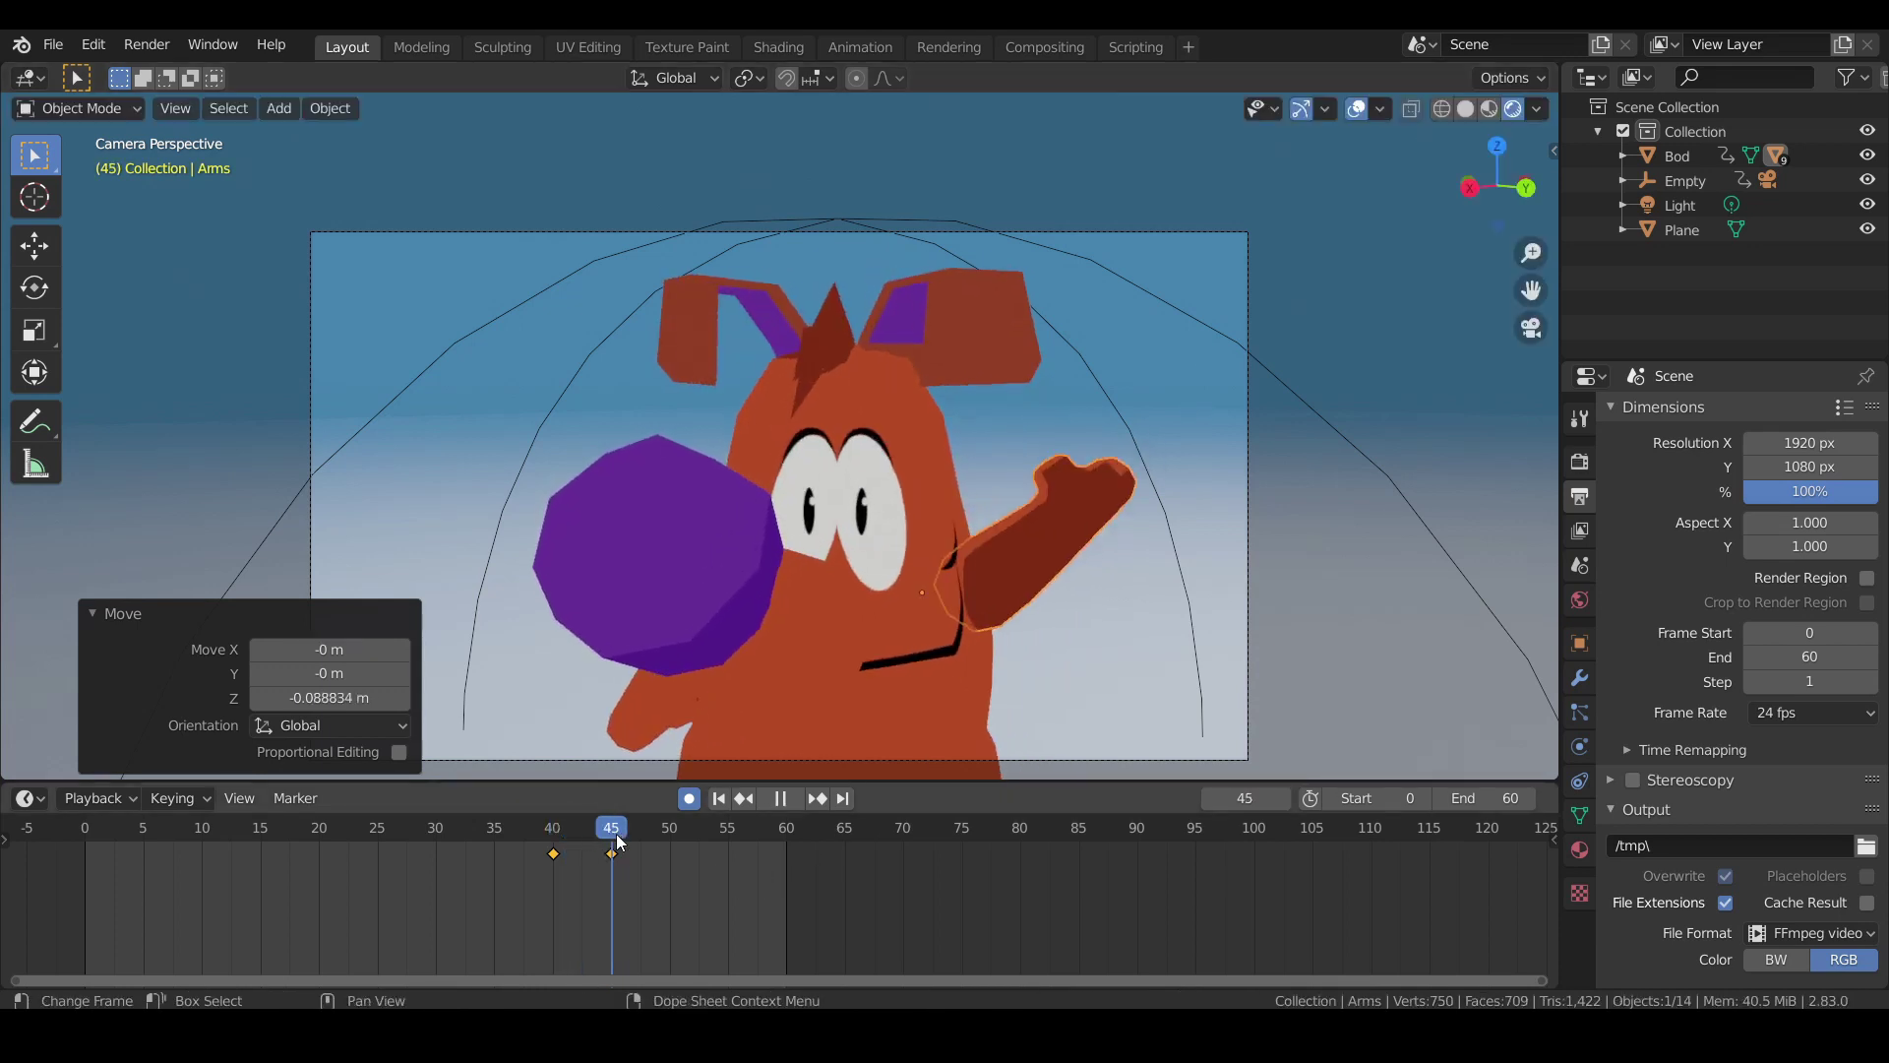
{"action": "left_click", "coordinate": [557, 848]}
{"action": "left_click", "coordinate": [780, 798]}
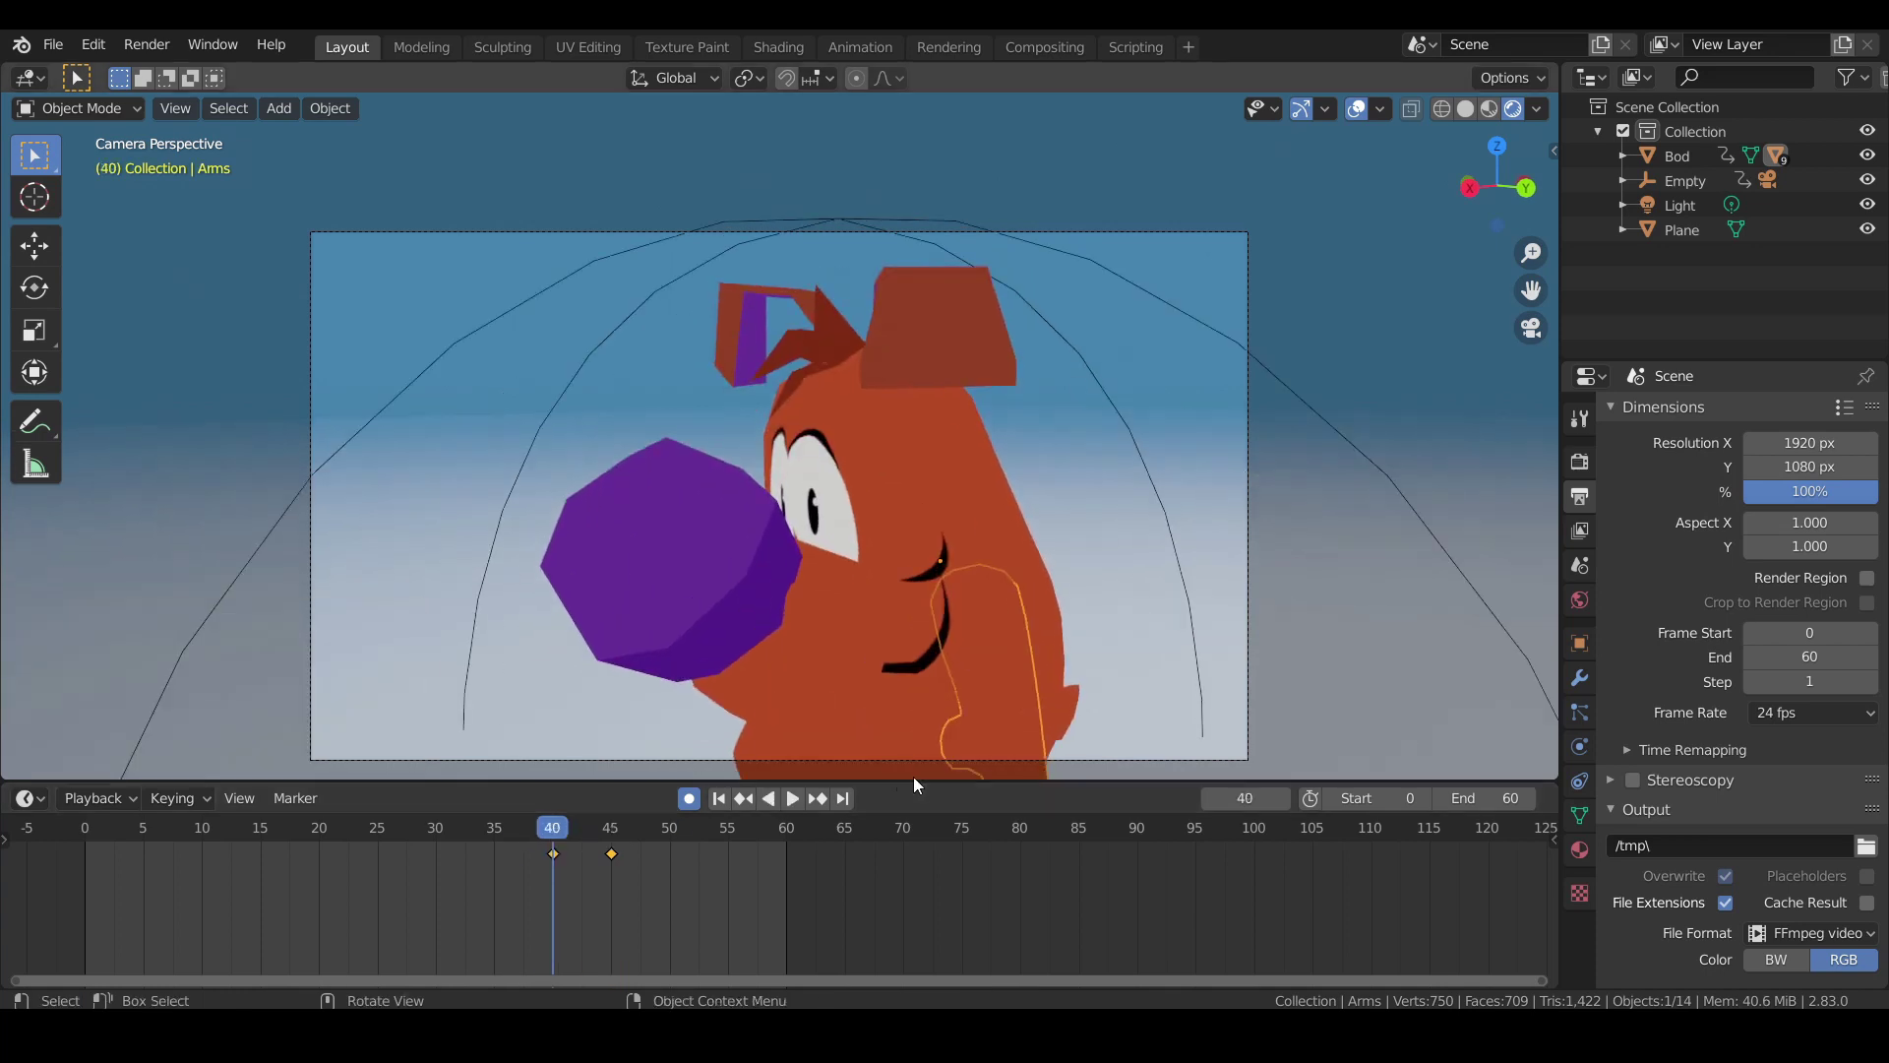
{"action": "key", "text": "space"}
{"action": "key", "text": "space"}
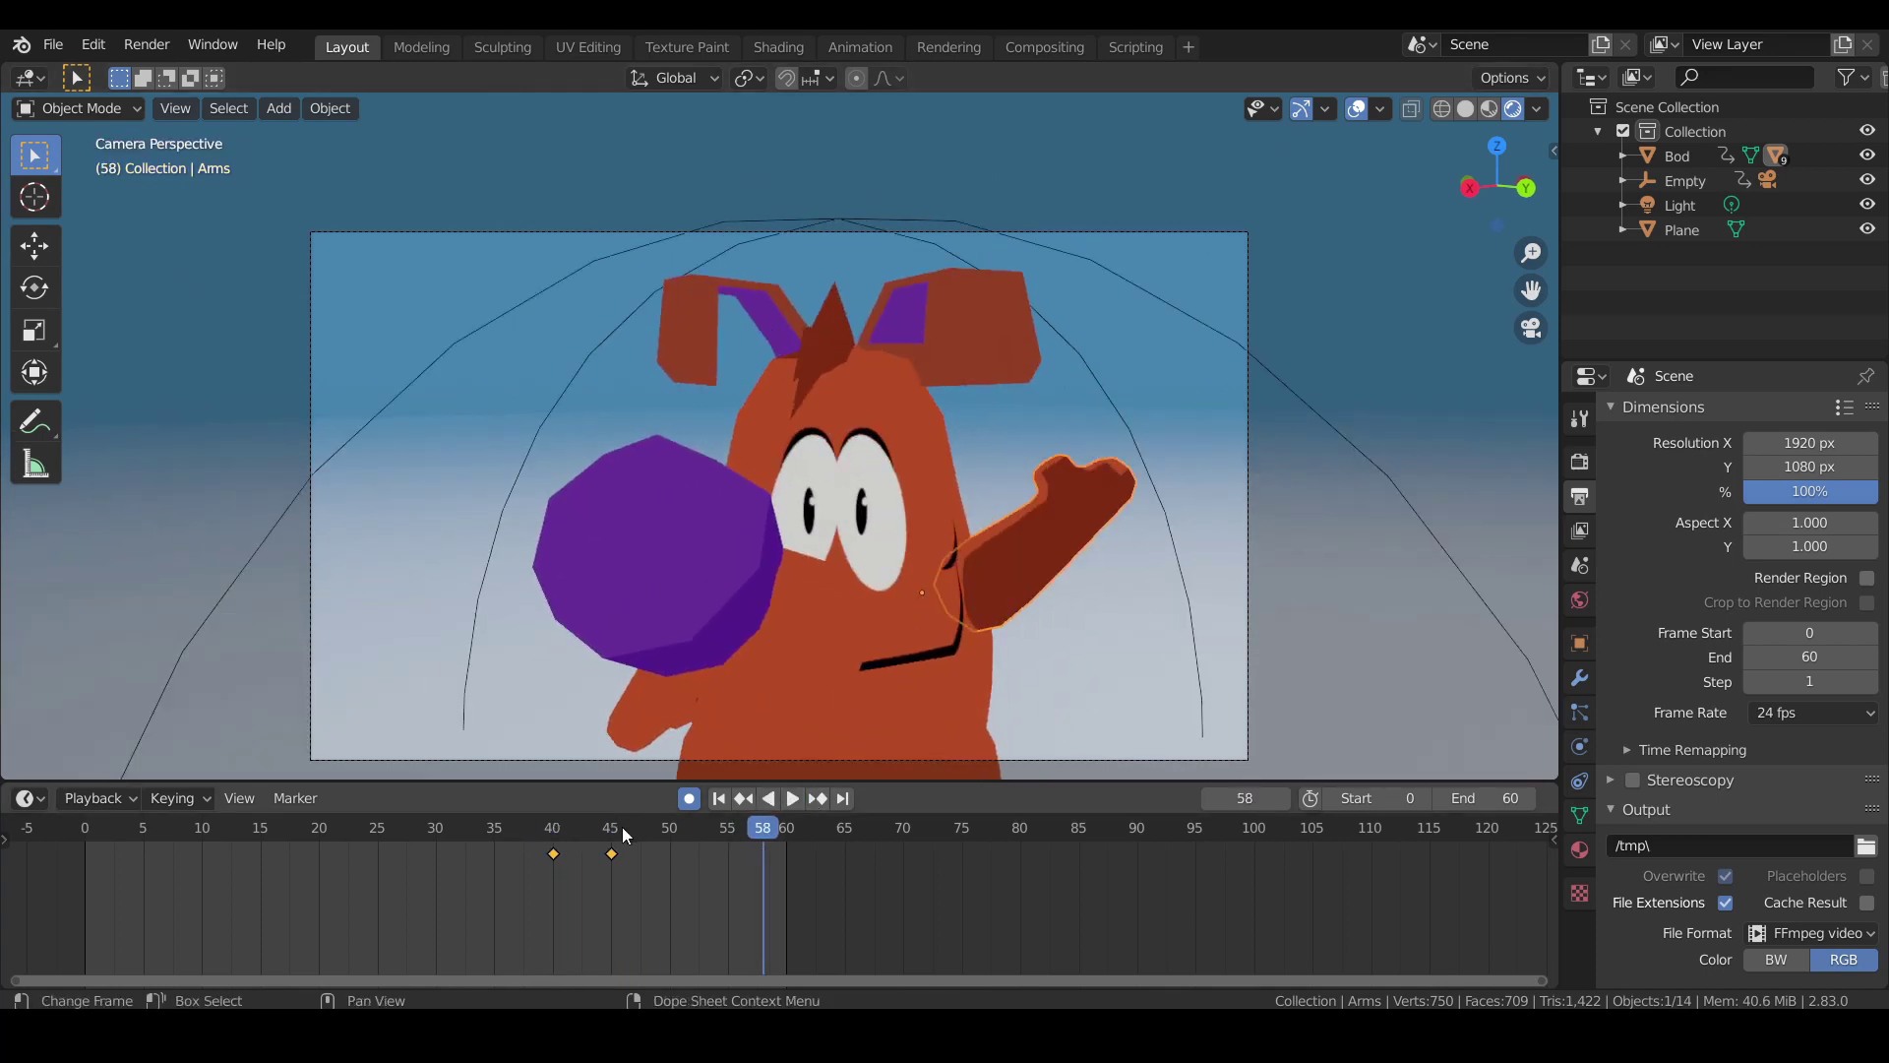
{"action": "left_click_drag", "start_coordinate": [614, 862], "coordinate": [670, 856]}
{"action": "left_click_drag", "start_coordinate": [562, 836], "coordinate": [616, 838]}
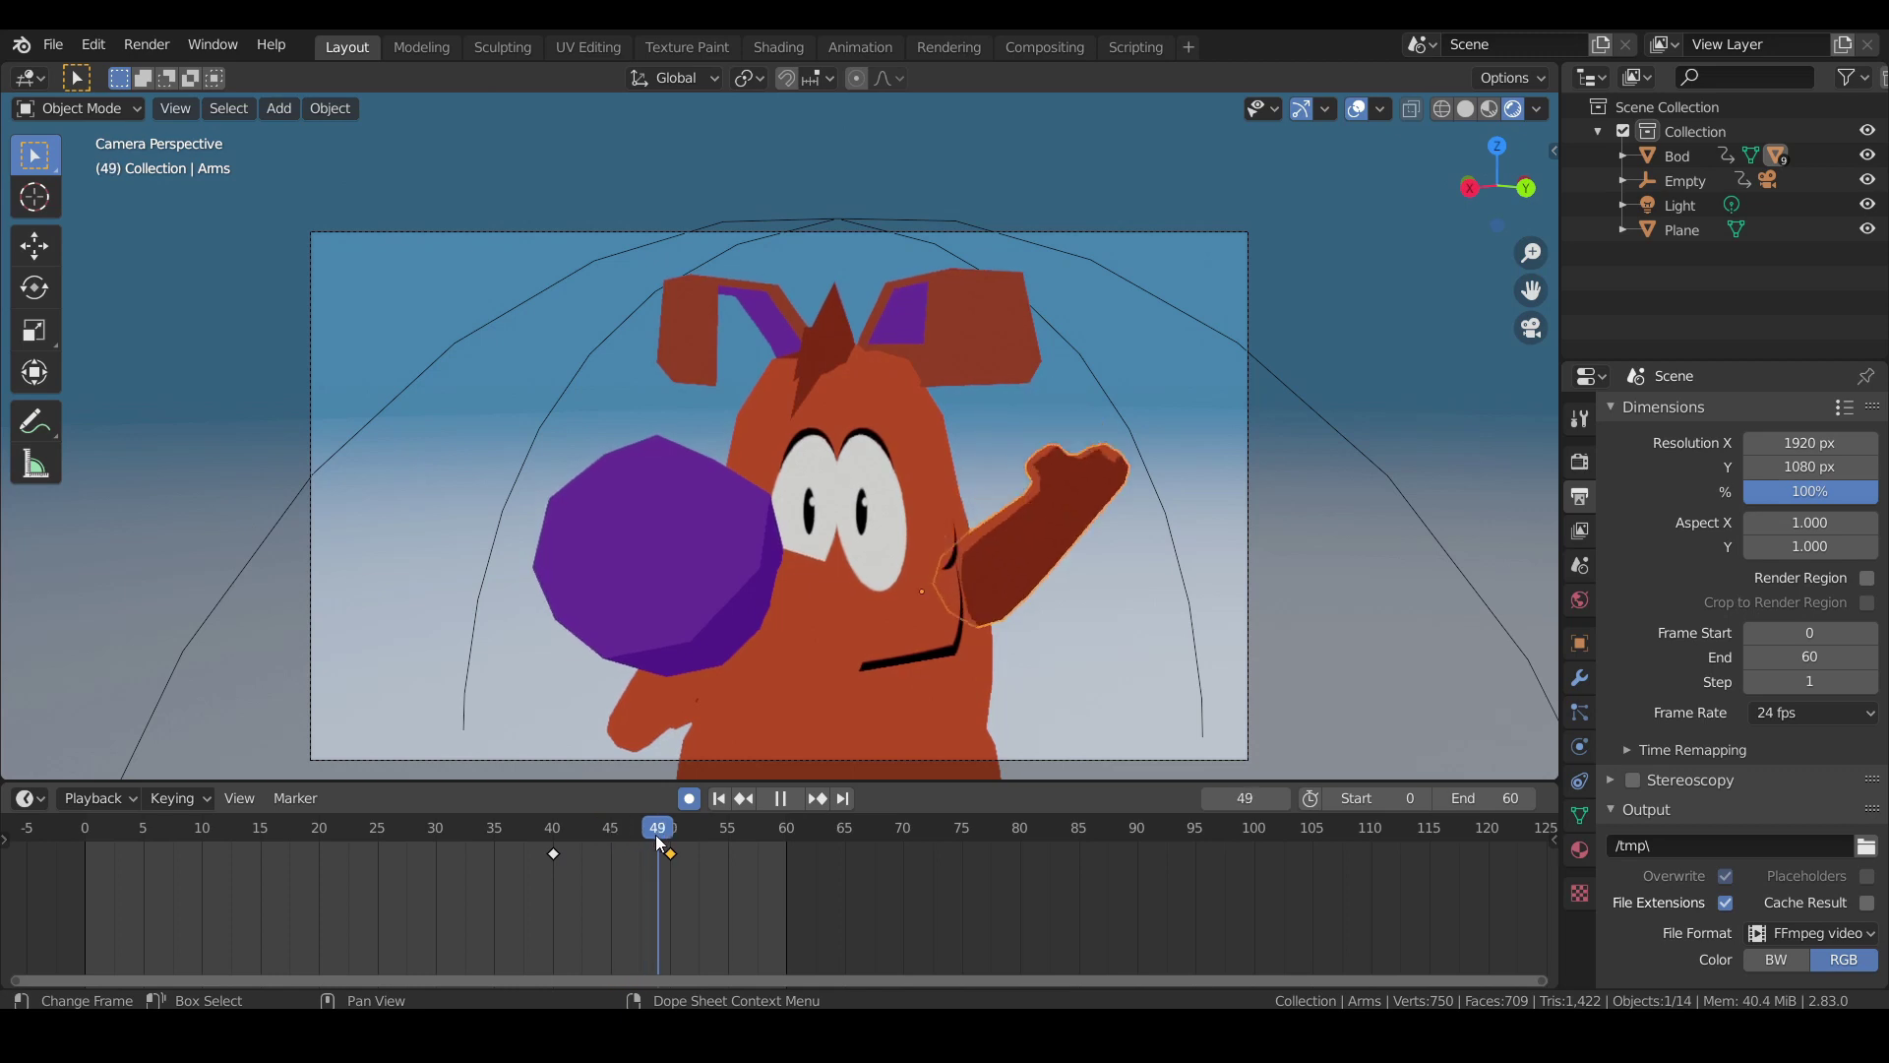
Replay the animation from frames 40 and 41 to check the wave timing.
{"action": "key", "text": "space"}
{"action": "left_click", "coordinate": [557, 833]}
{"action": "left_click", "coordinate": [790, 803]}
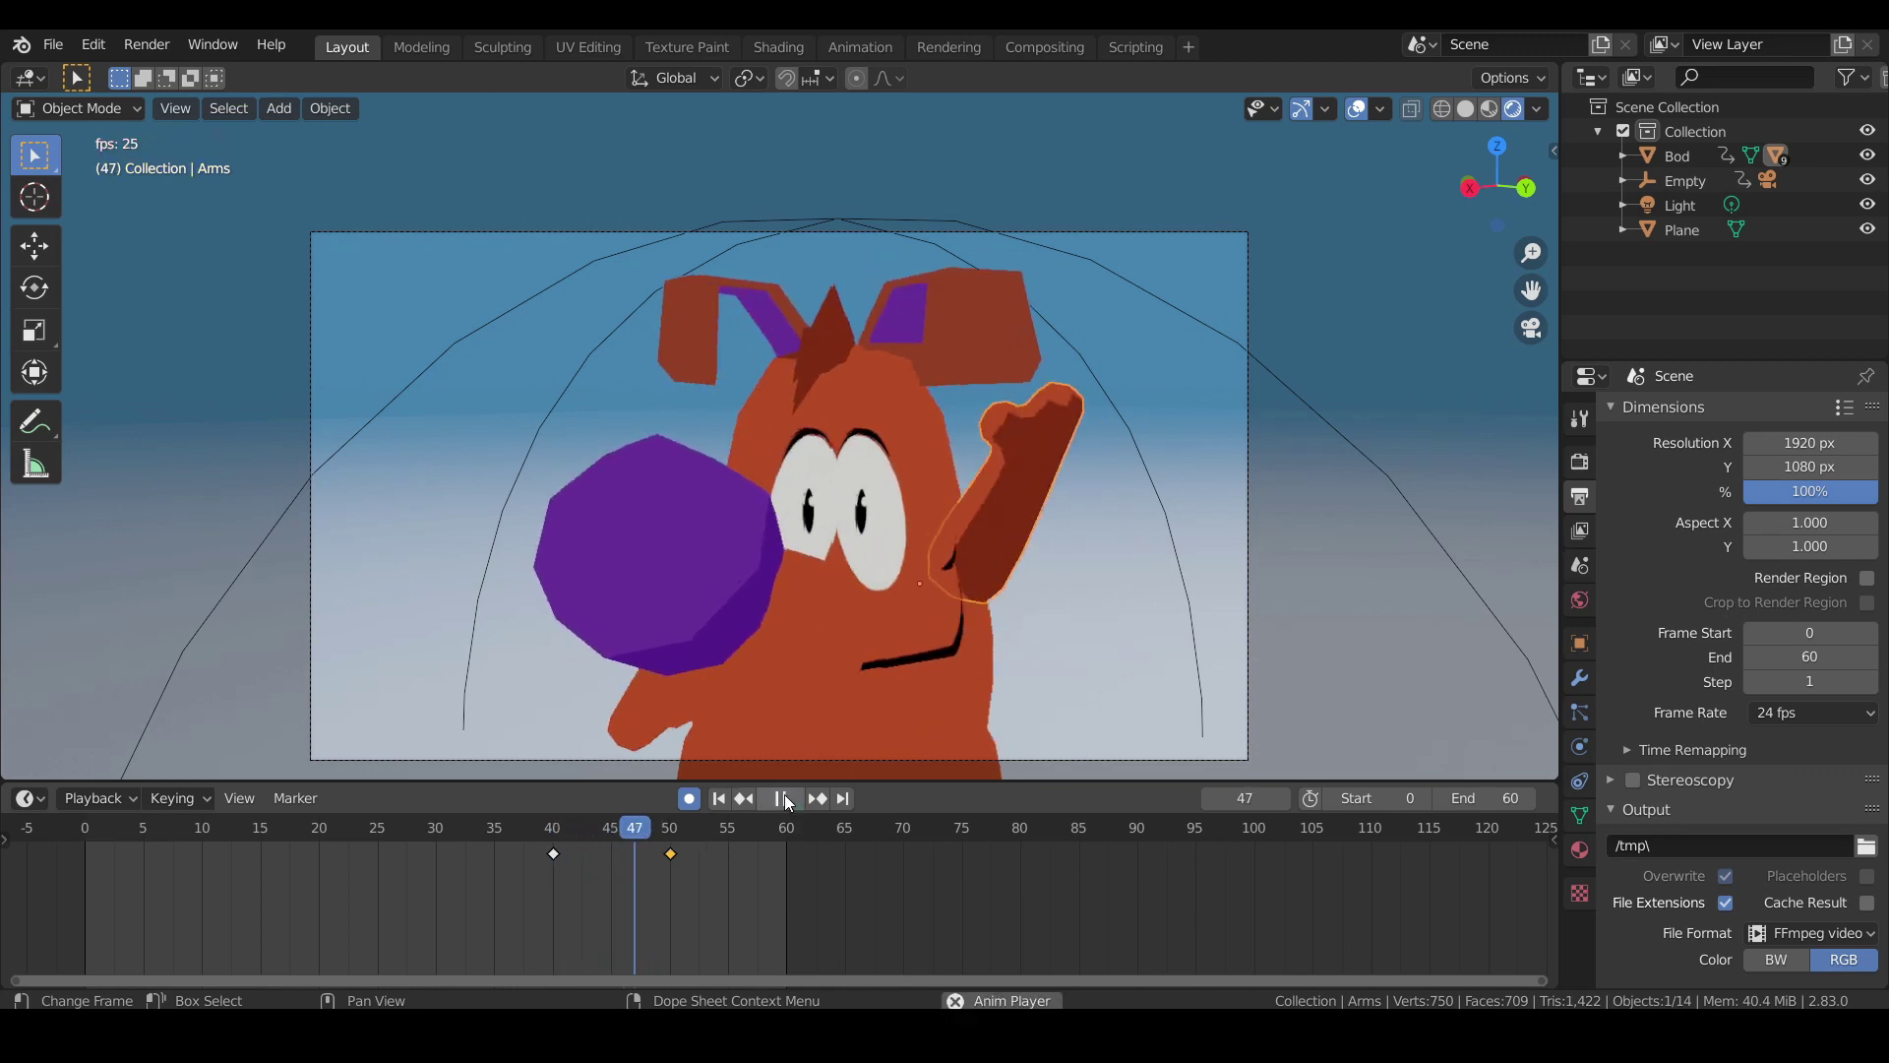
{"action": "left_click", "coordinate": [791, 803]}
{"action": "left_click", "coordinate": [577, 836]}
{"action": "key", "text": "space"}
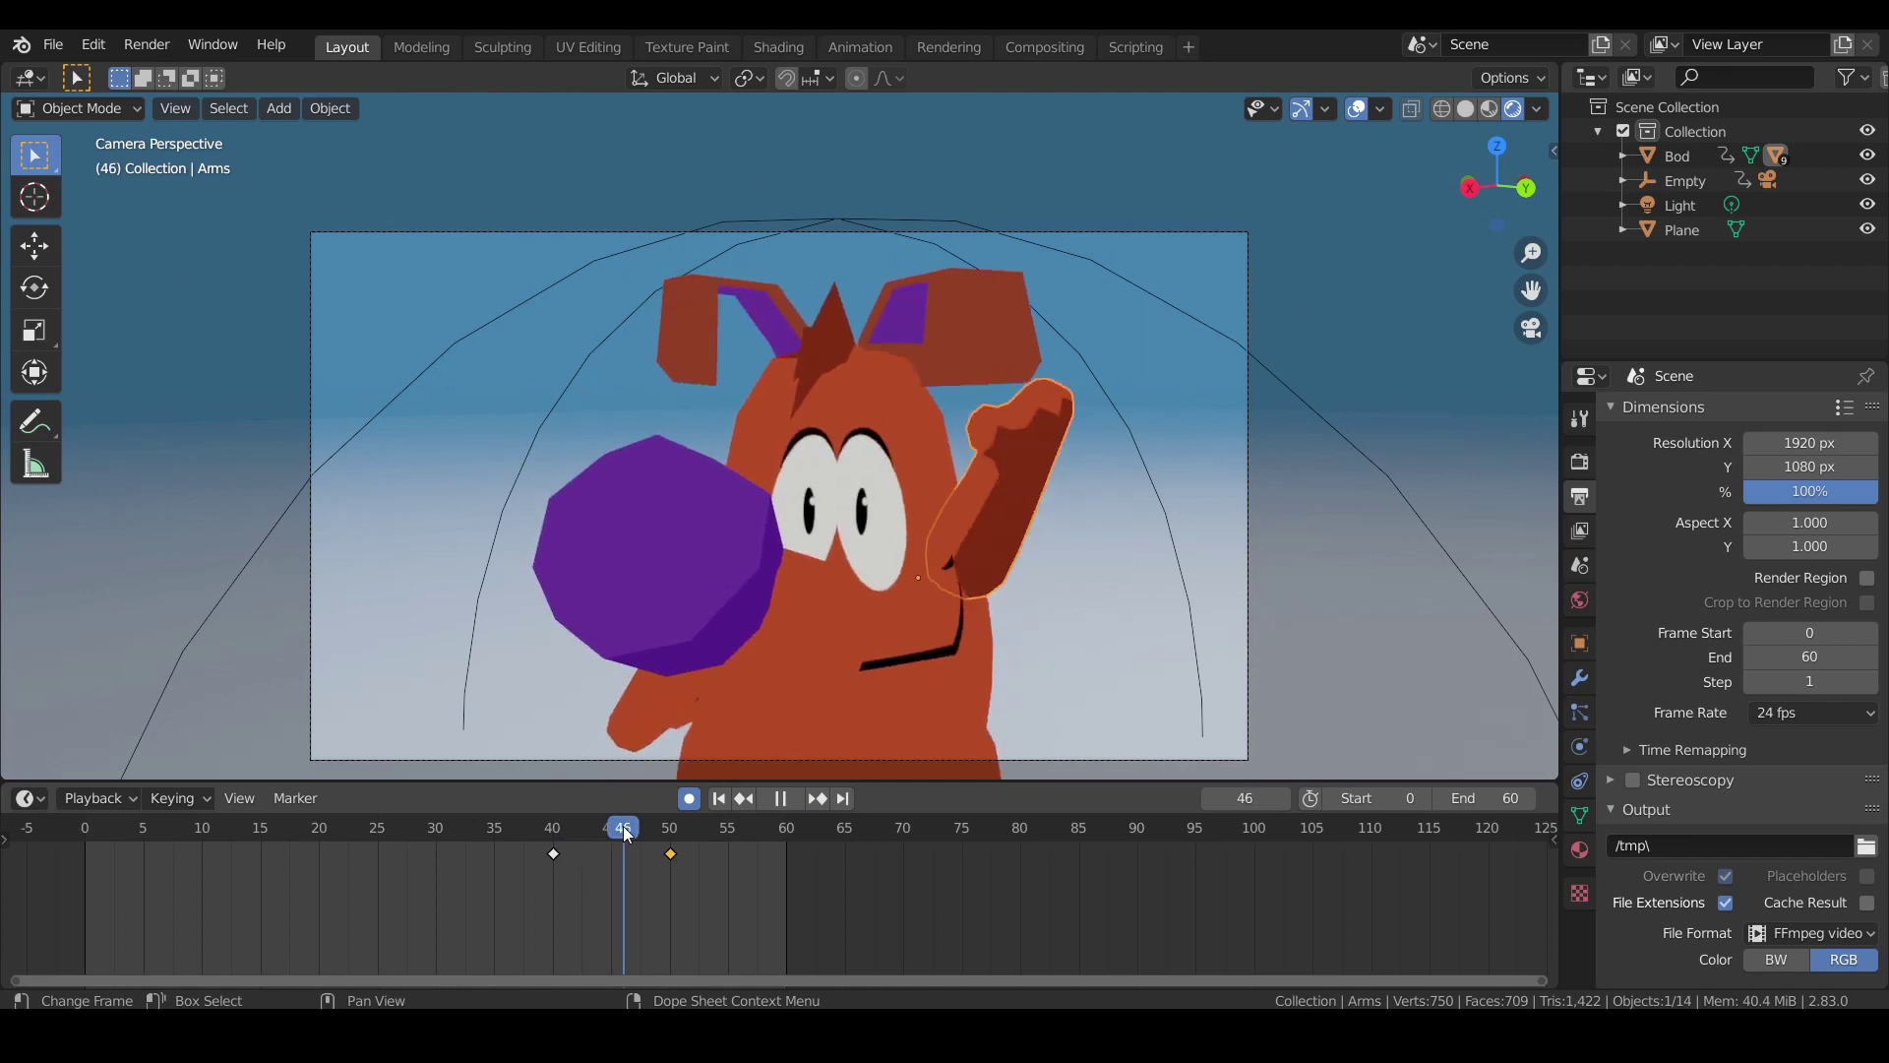
Key the arm at frame 46 rotated -51.5° on X and 24.6° on Z.
{"action": "key", "text": "r"}
{"action": "key", "text": "x"}
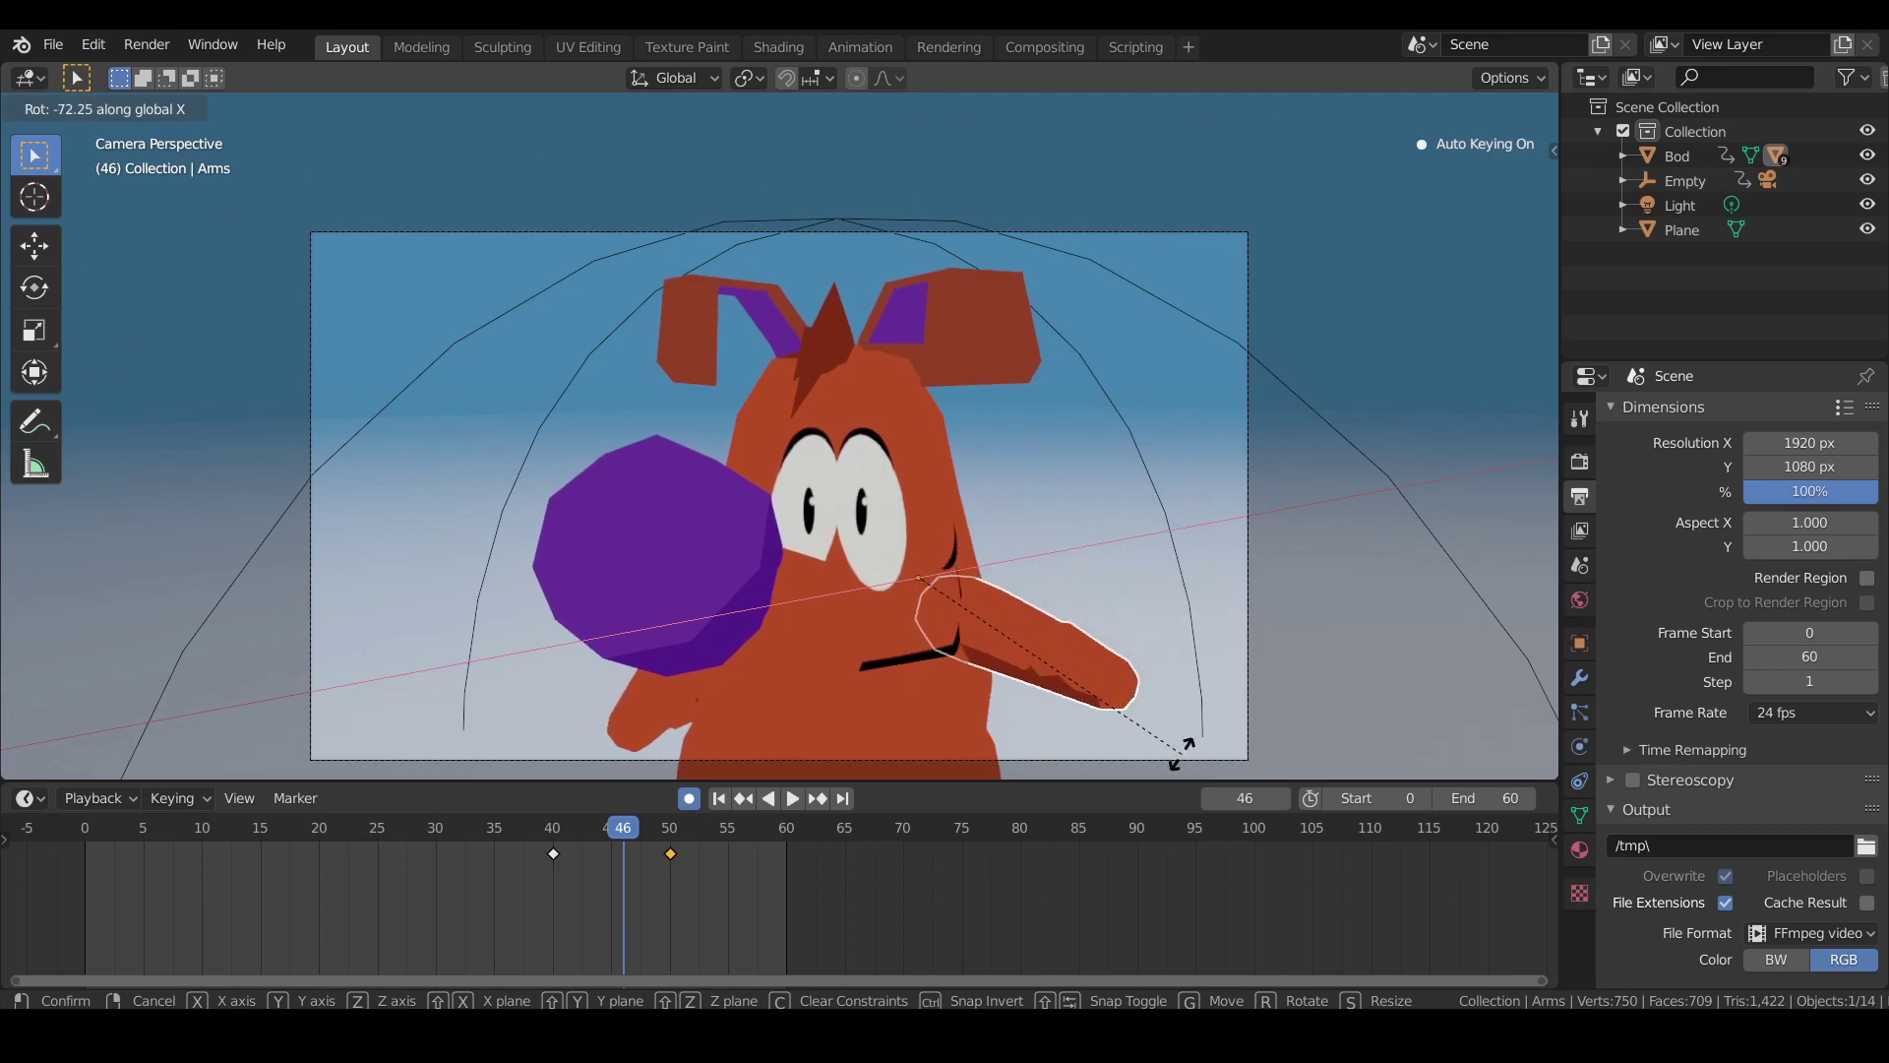
{"action": "left_click", "coordinate": [1167, 642]}
{"action": "key", "text": "r"}
{"action": "key", "text": "z"}
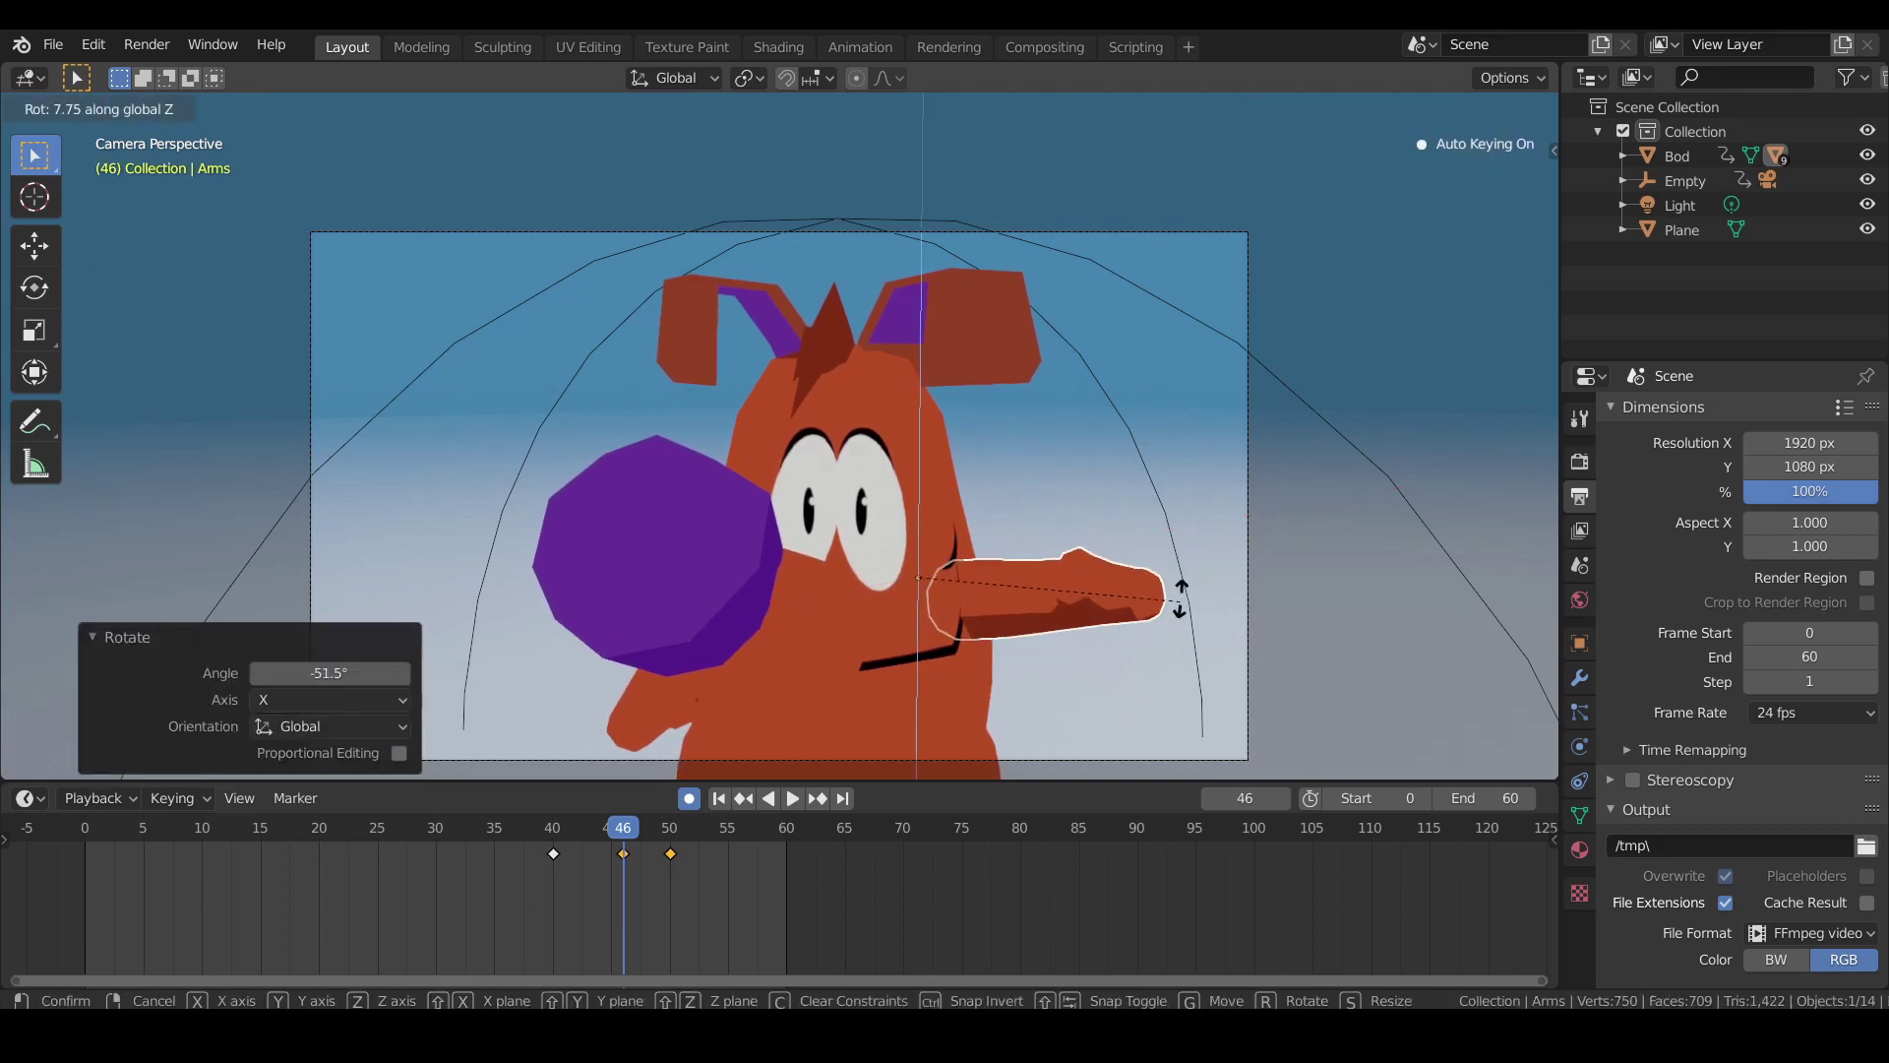
{"action": "left_click", "coordinate": [1190, 522]}
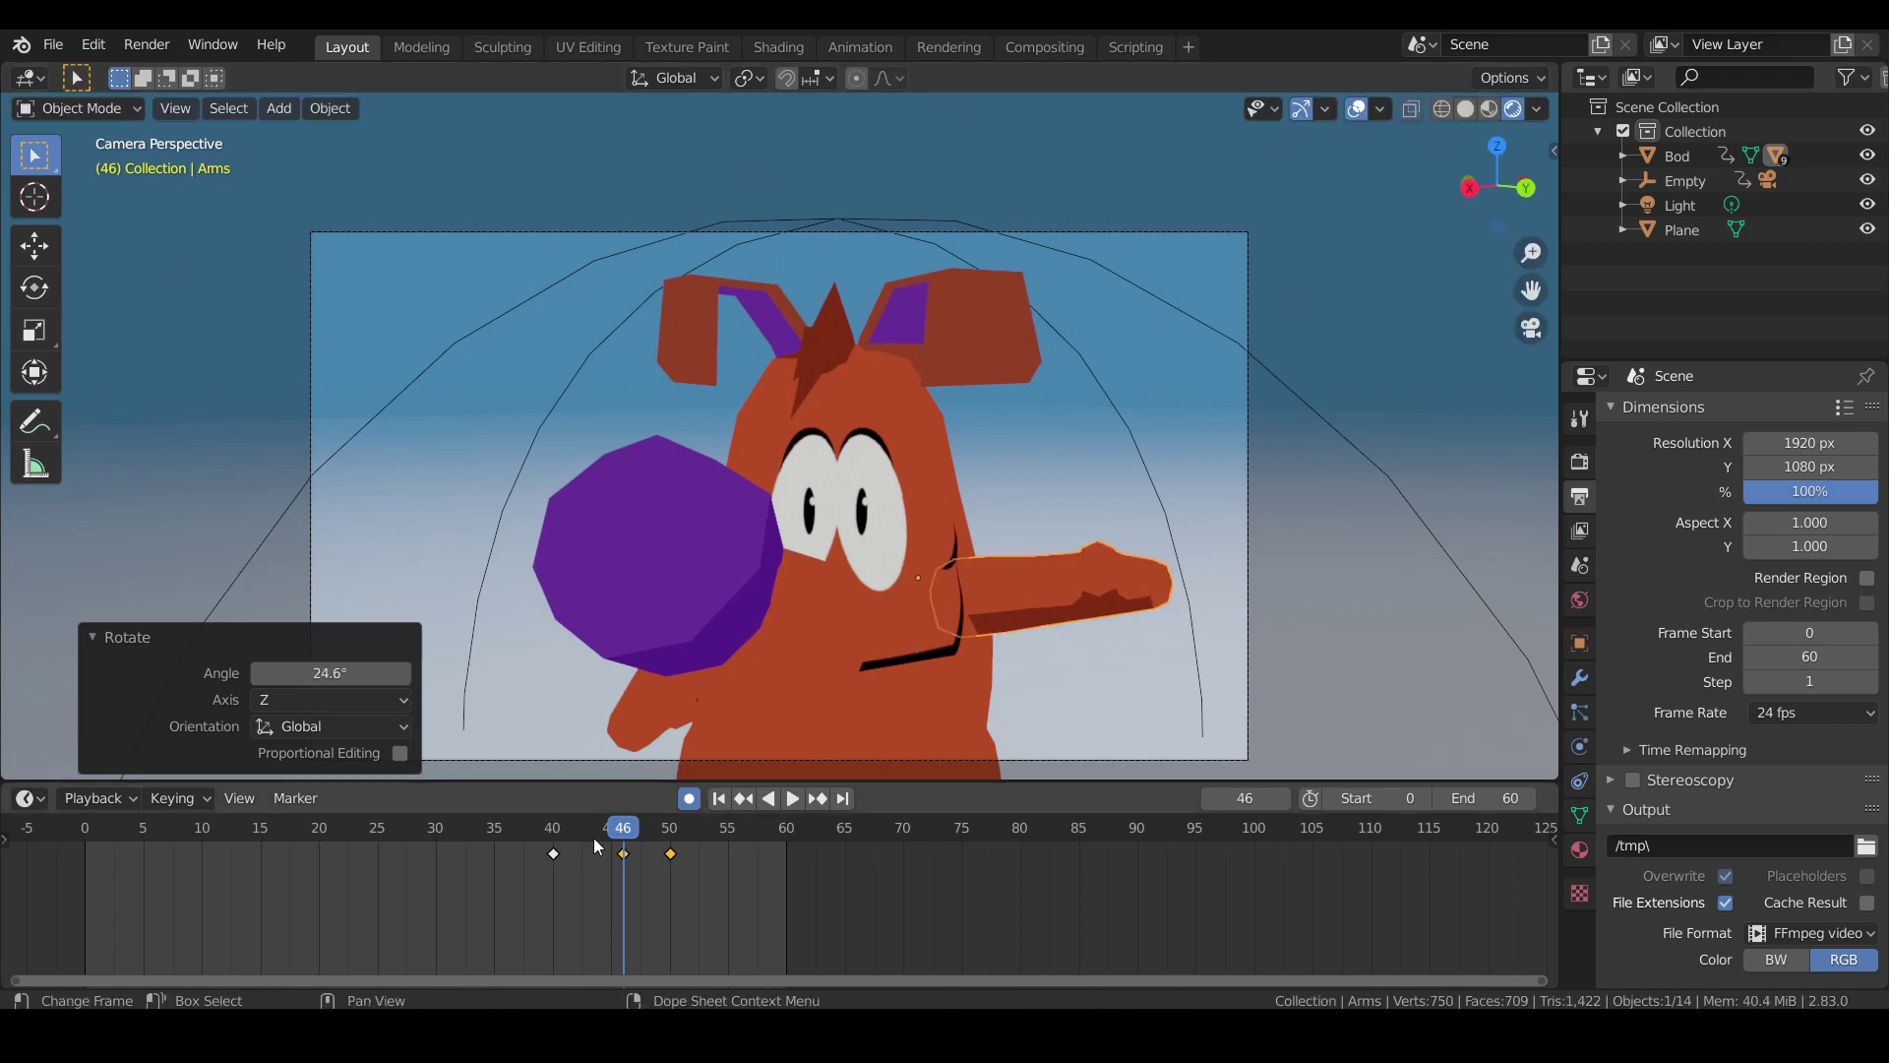
{"action": "left_click_drag", "start_coordinate": [557, 833], "coordinate": [694, 830]}
Key the arm rotated down on X at frame 52 and up at frame 54.
{"action": "key", "text": "r"}
{"action": "key", "text": "x"}
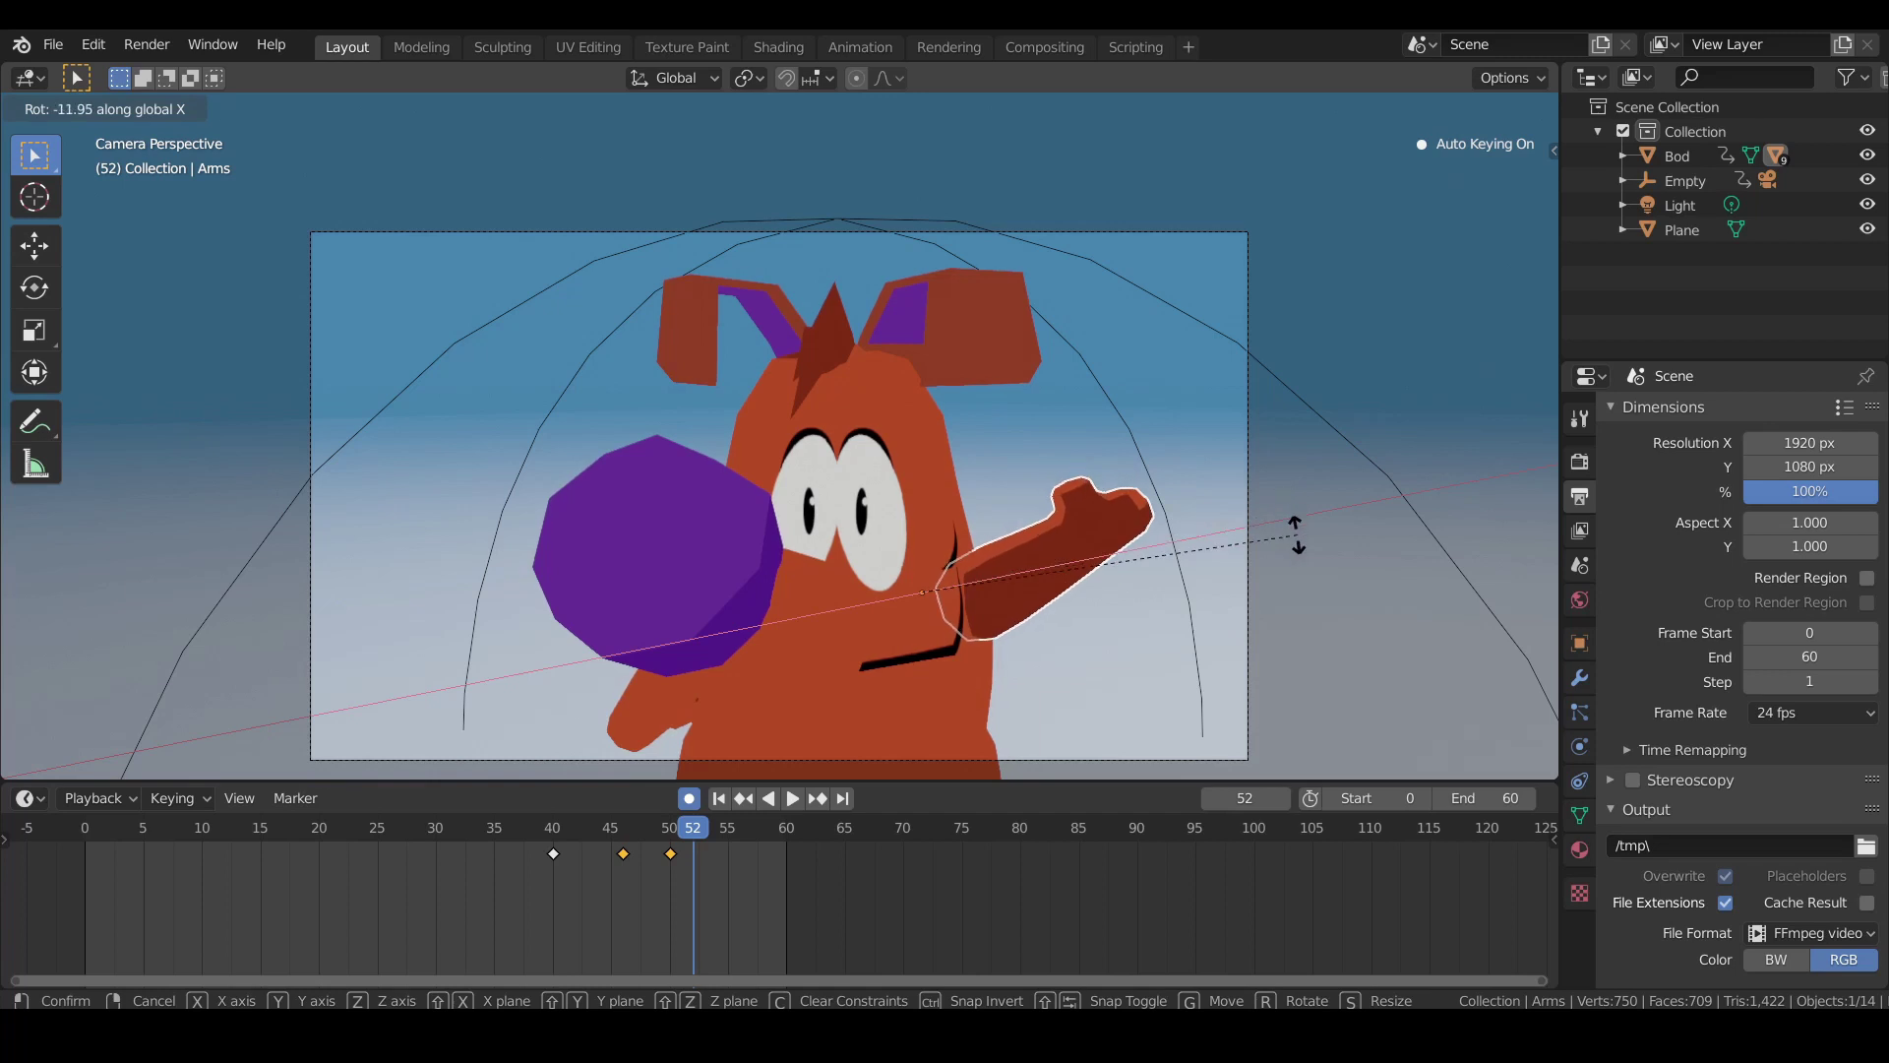
{"action": "left_click", "coordinate": [1304, 638]}
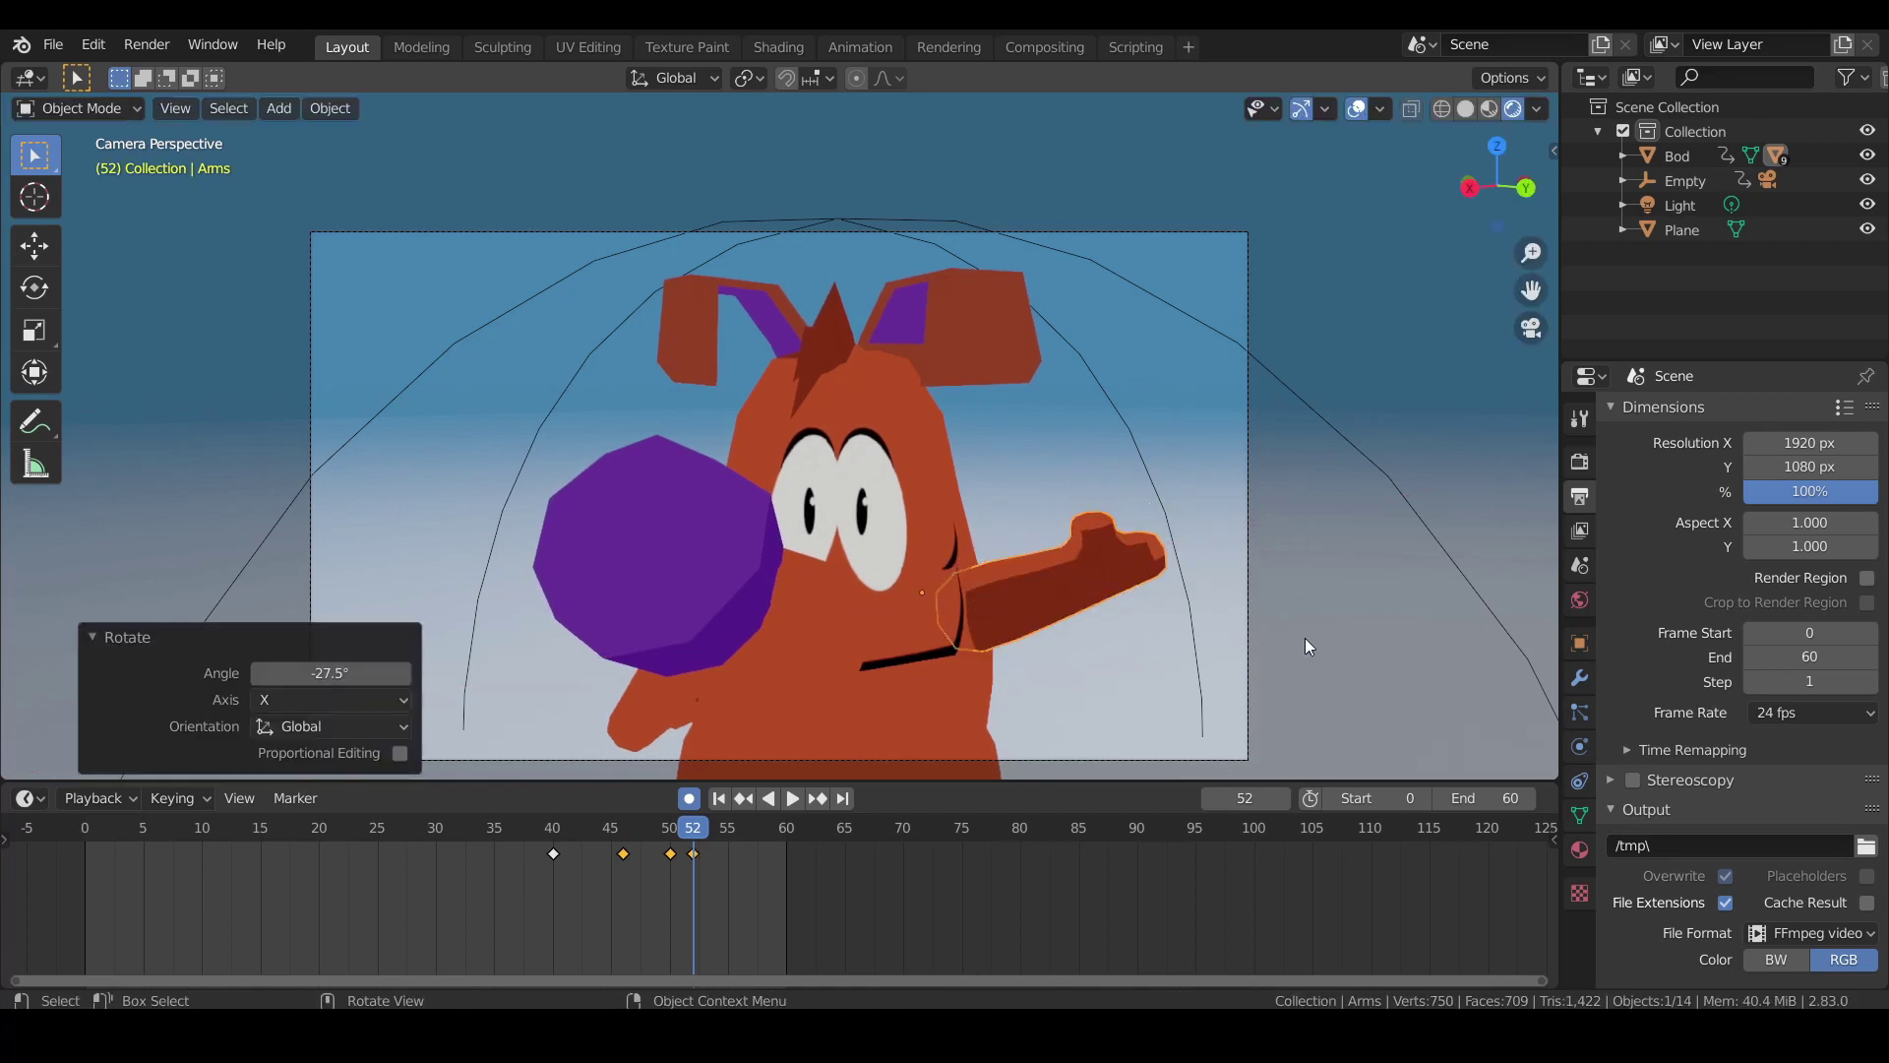
{"action": "key", "text": "space"}
{"action": "key", "text": "space"}
{"action": "key", "text": "r"}
{"action": "key", "text": "x"}
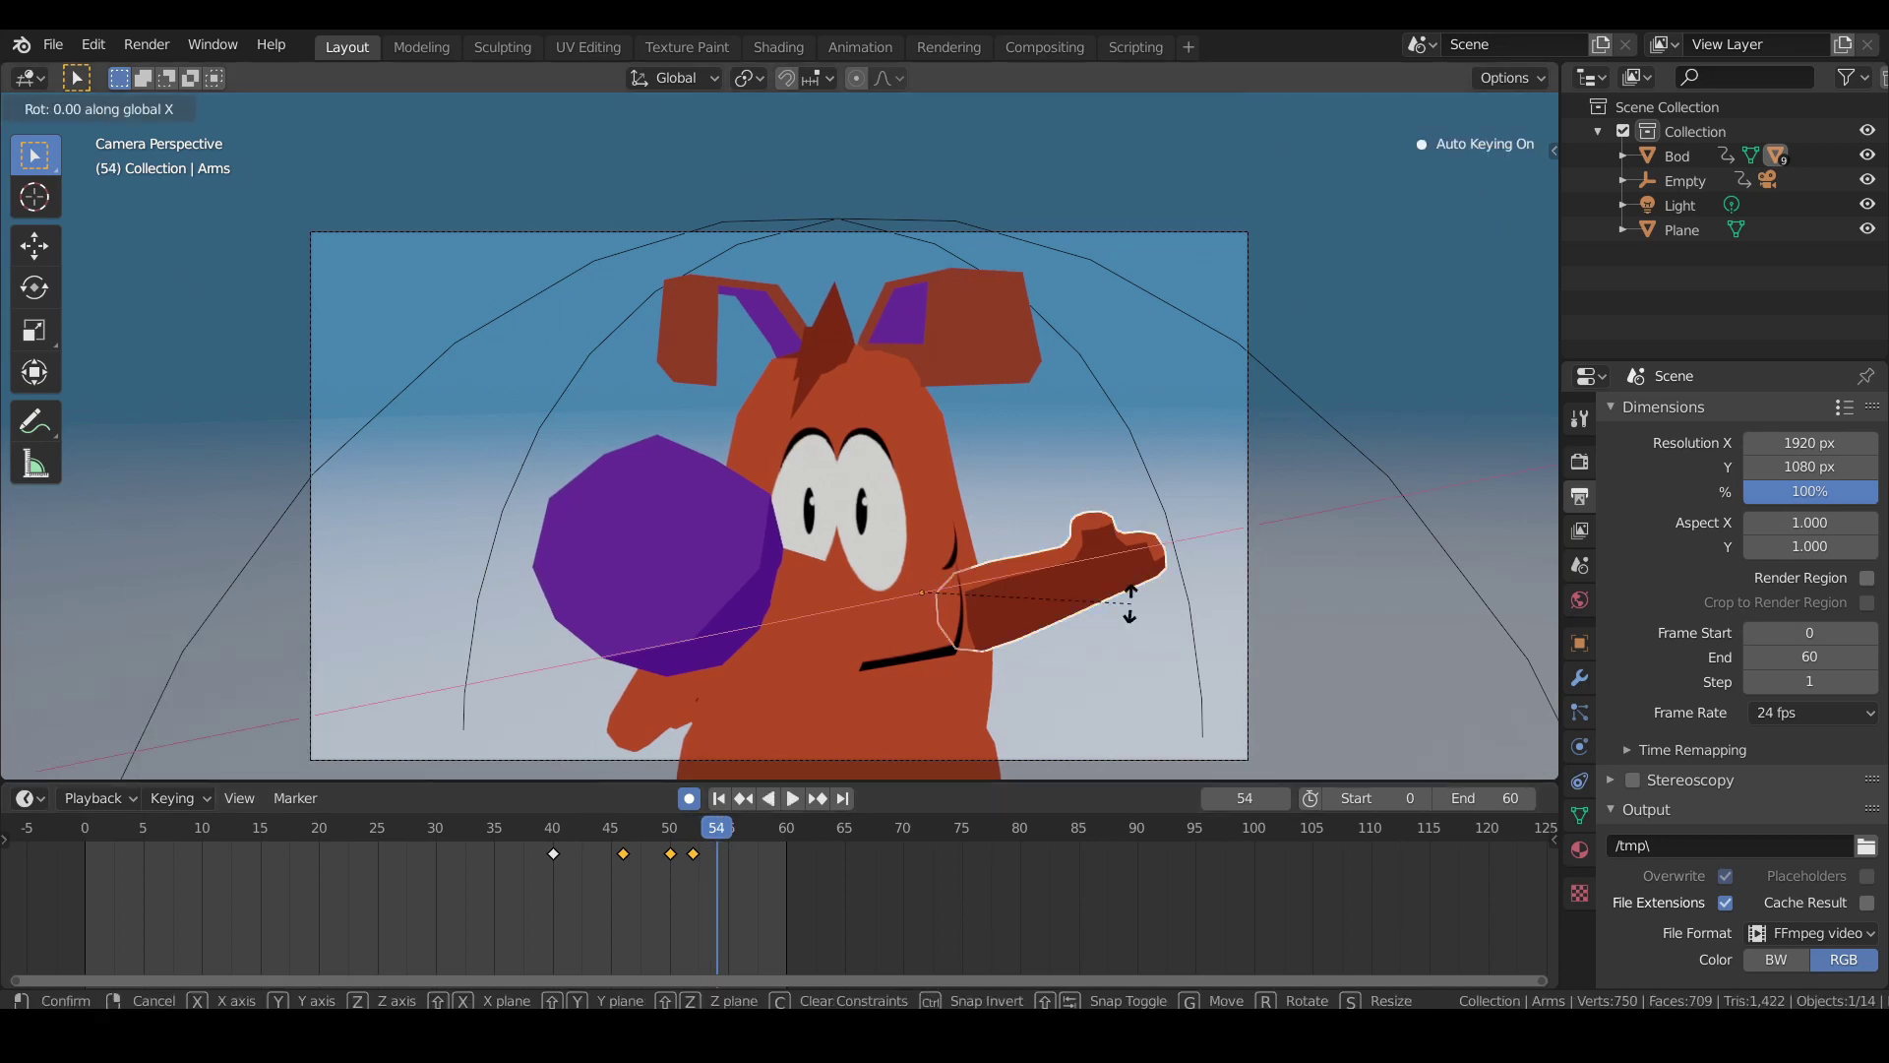
{"action": "left_click", "coordinate": [1108, 531]}
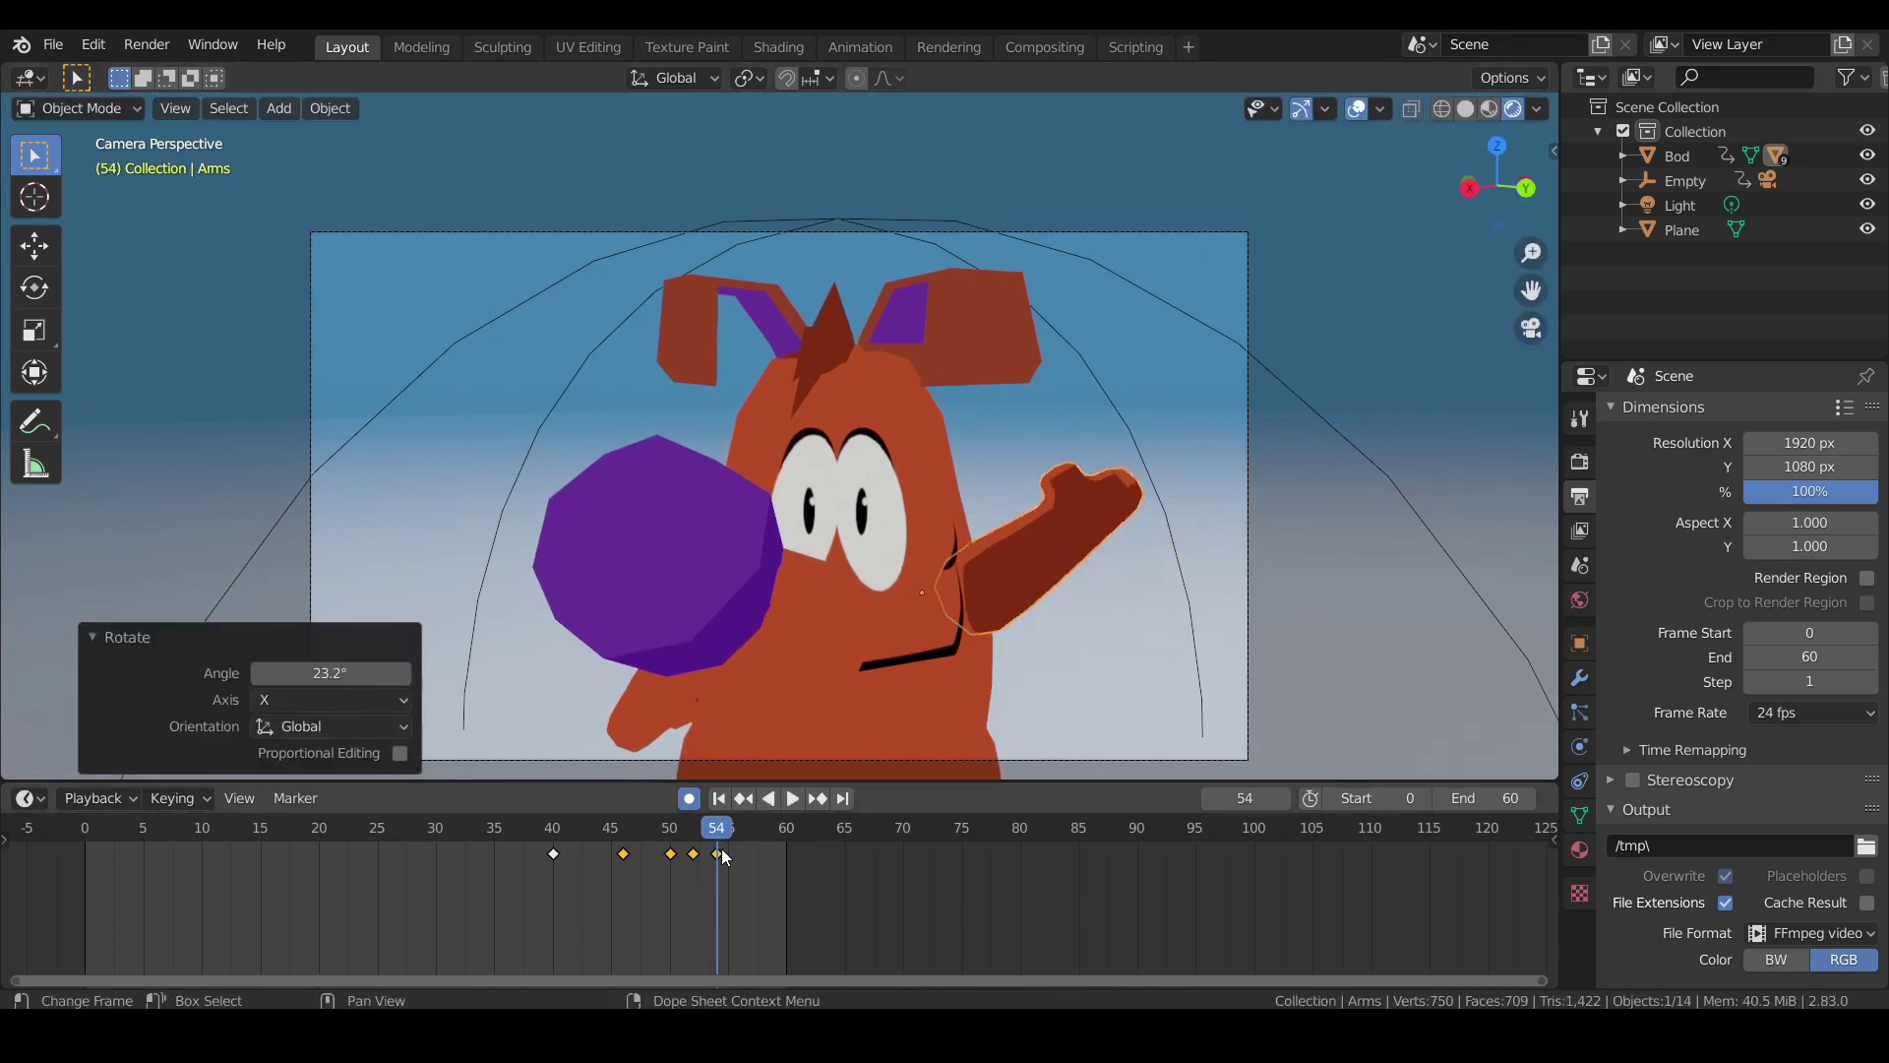
Key the arm down at frame 56 and up at frame 58, then play from frame 44.
{"action": "key", "text": "Right"}
{"action": "key", "text": "Right"}
{"action": "key", "text": "r"}
{"action": "key", "text": "x"}
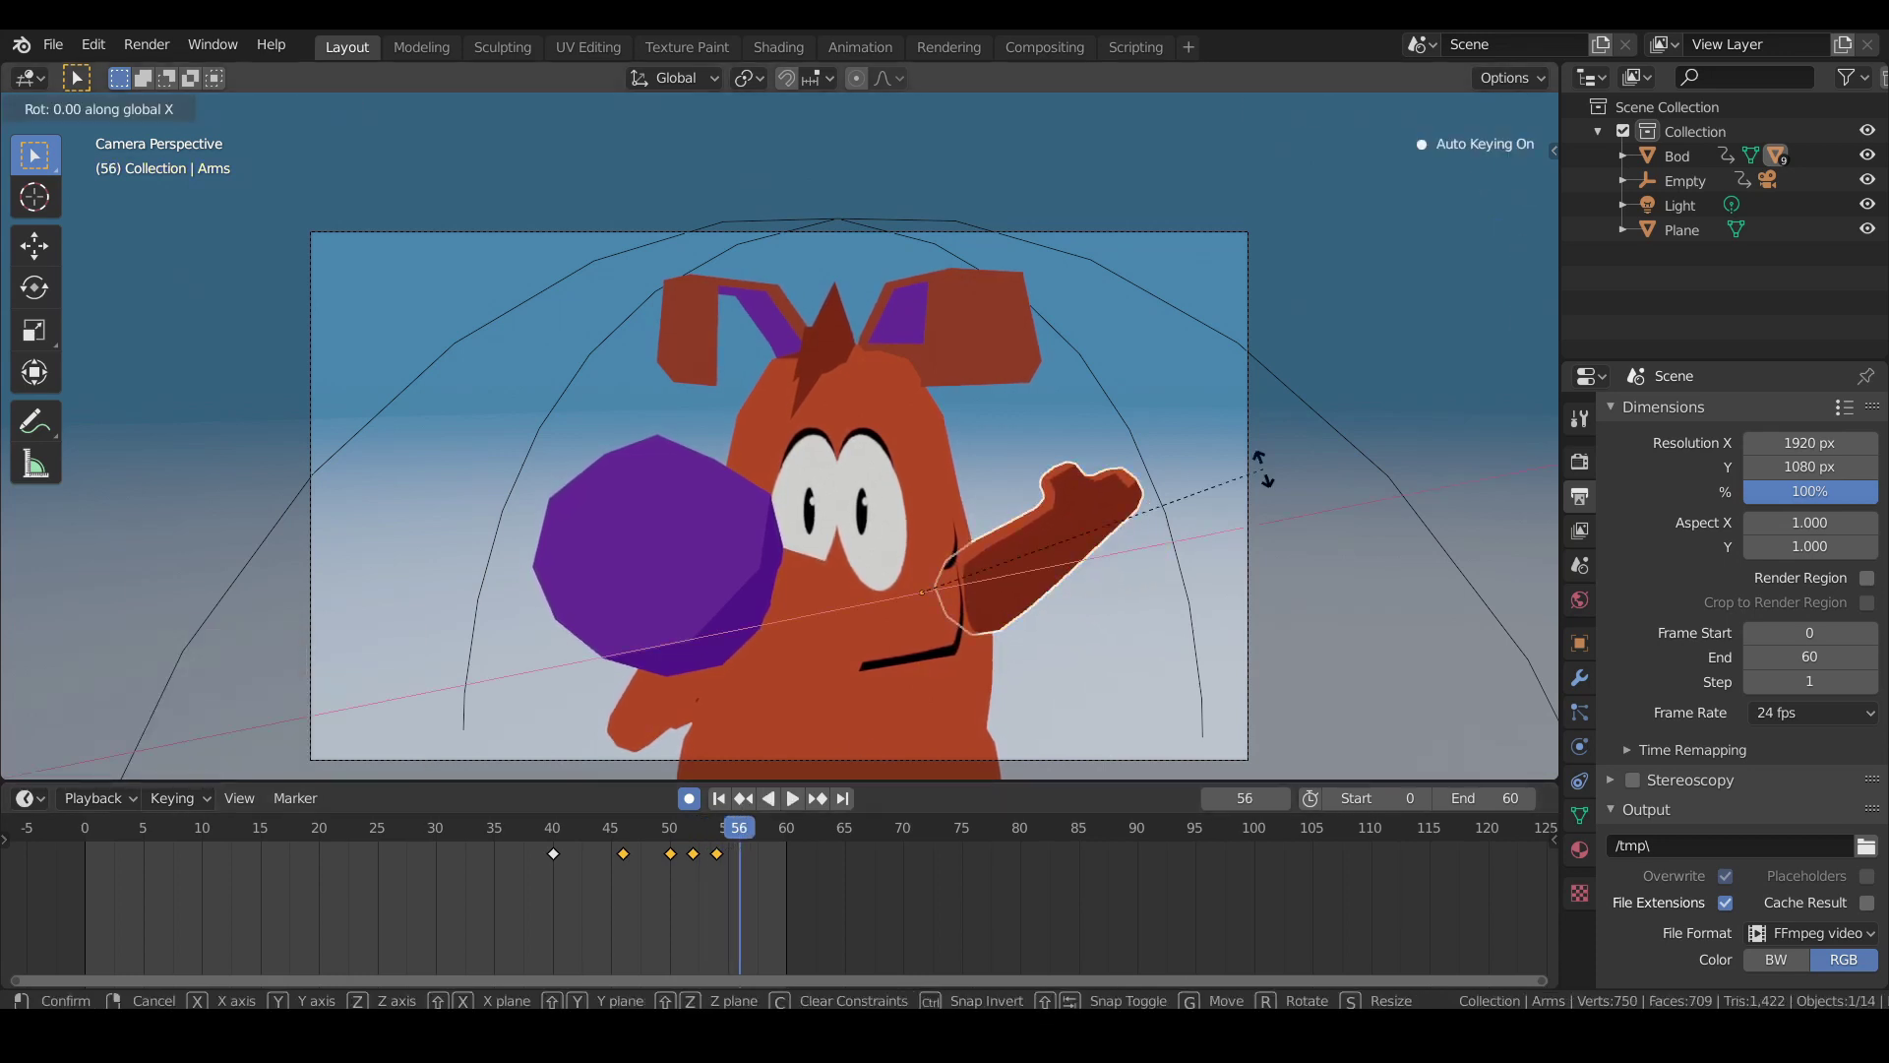
{"action": "left_click", "coordinate": [1248, 588]}
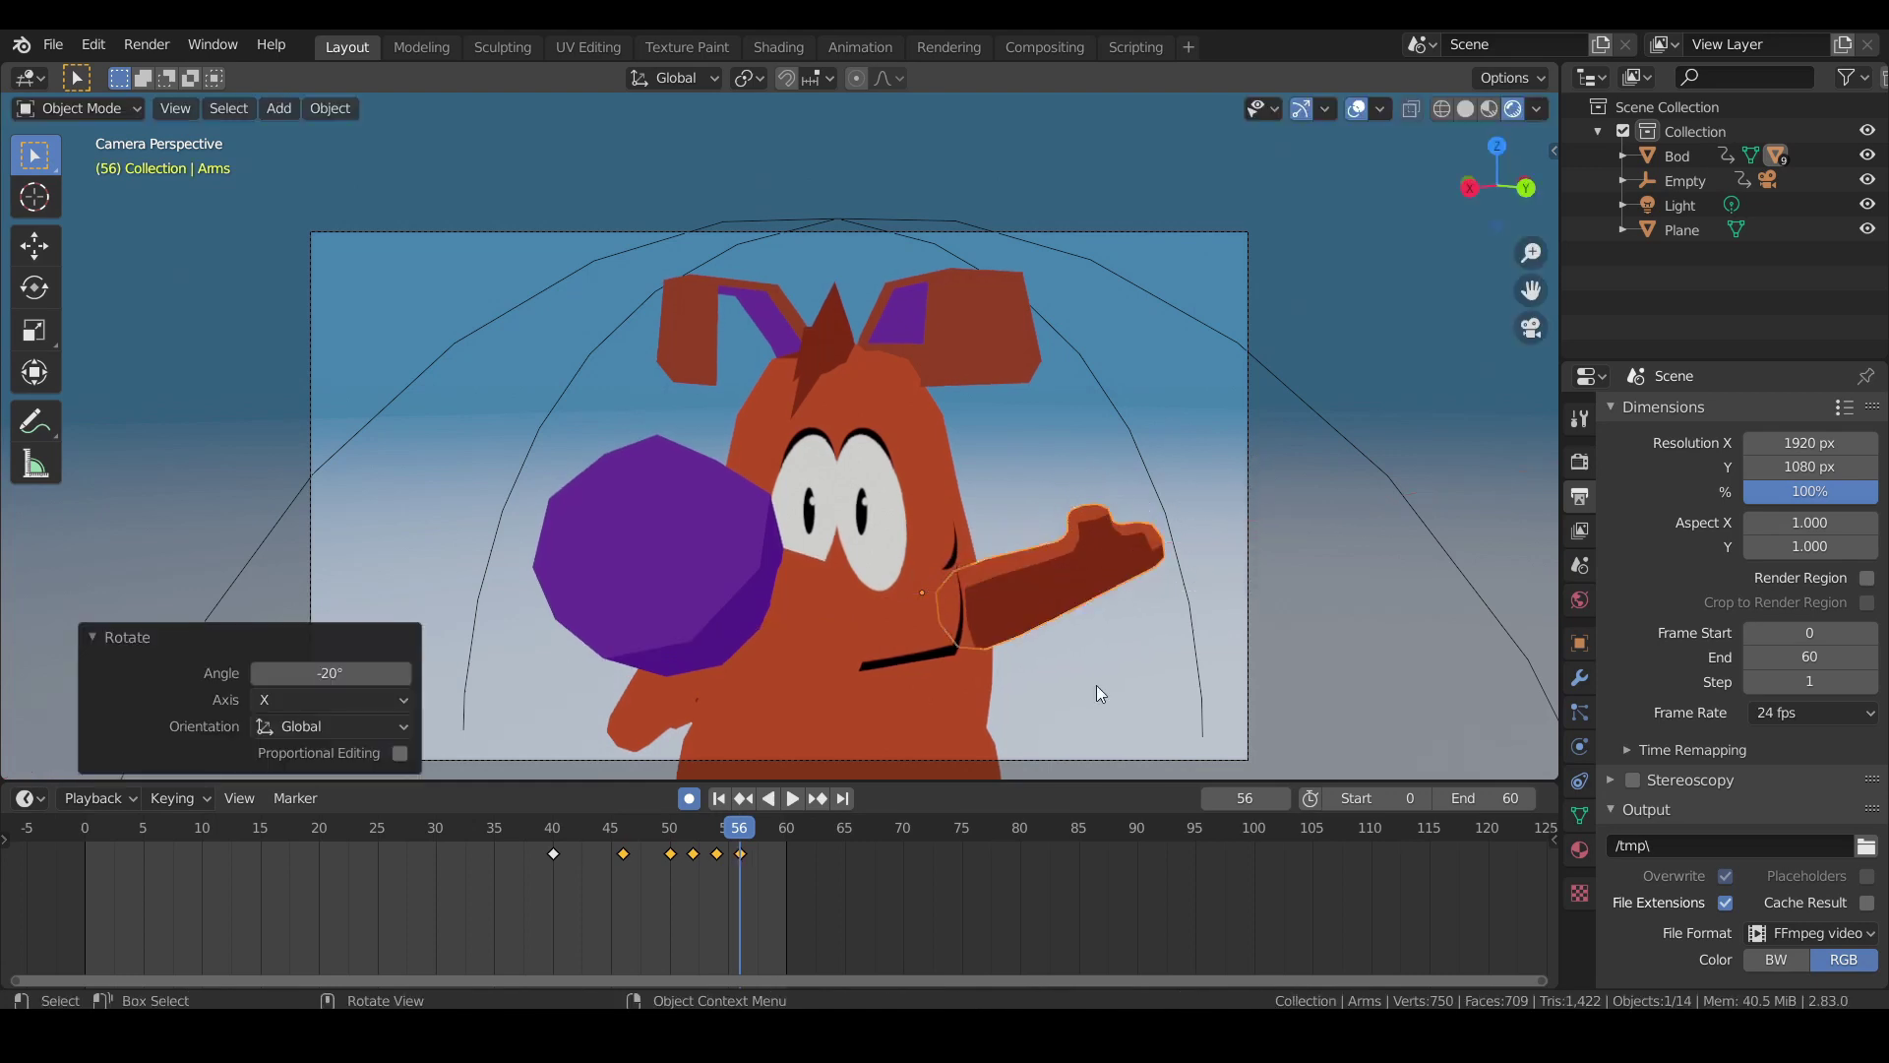
{"action": "key", "text": "space"}
{"action": "key", "text": "space"}
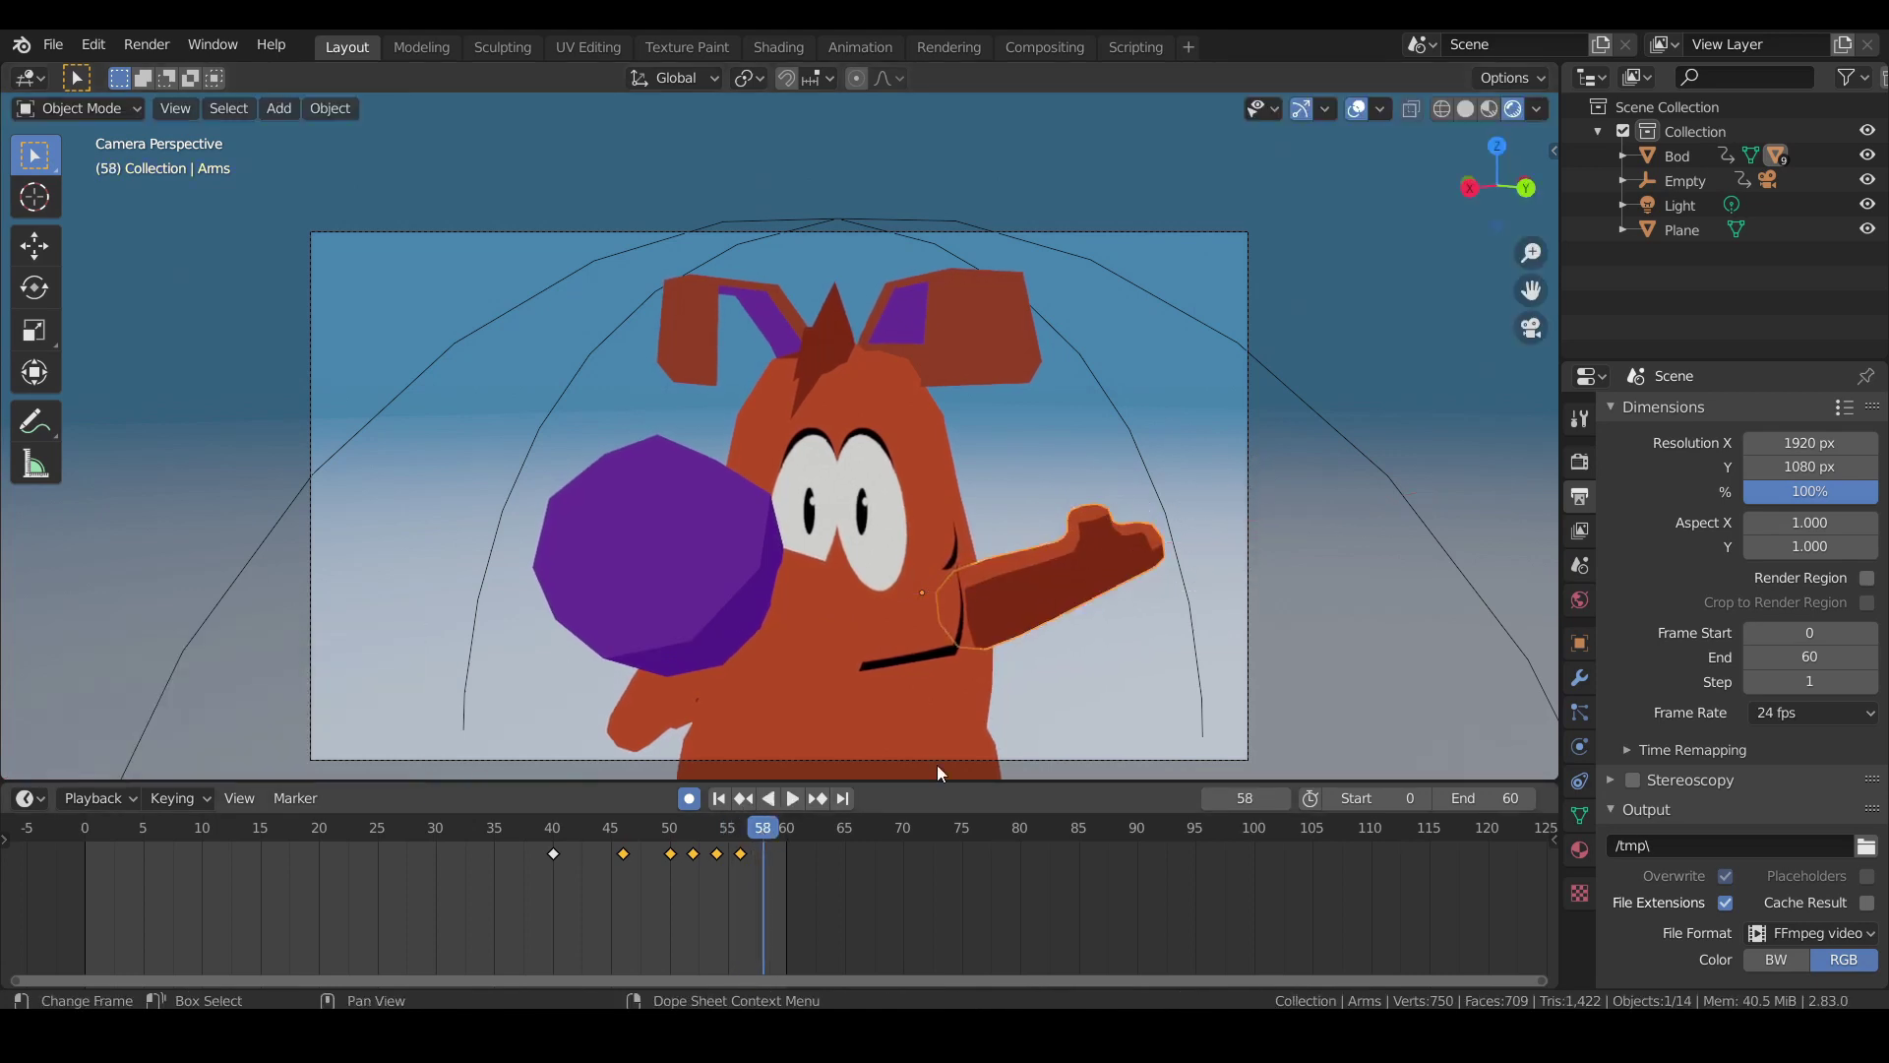
{"action": "key", "text": "r"}
{"action": "key", "text": "x"}
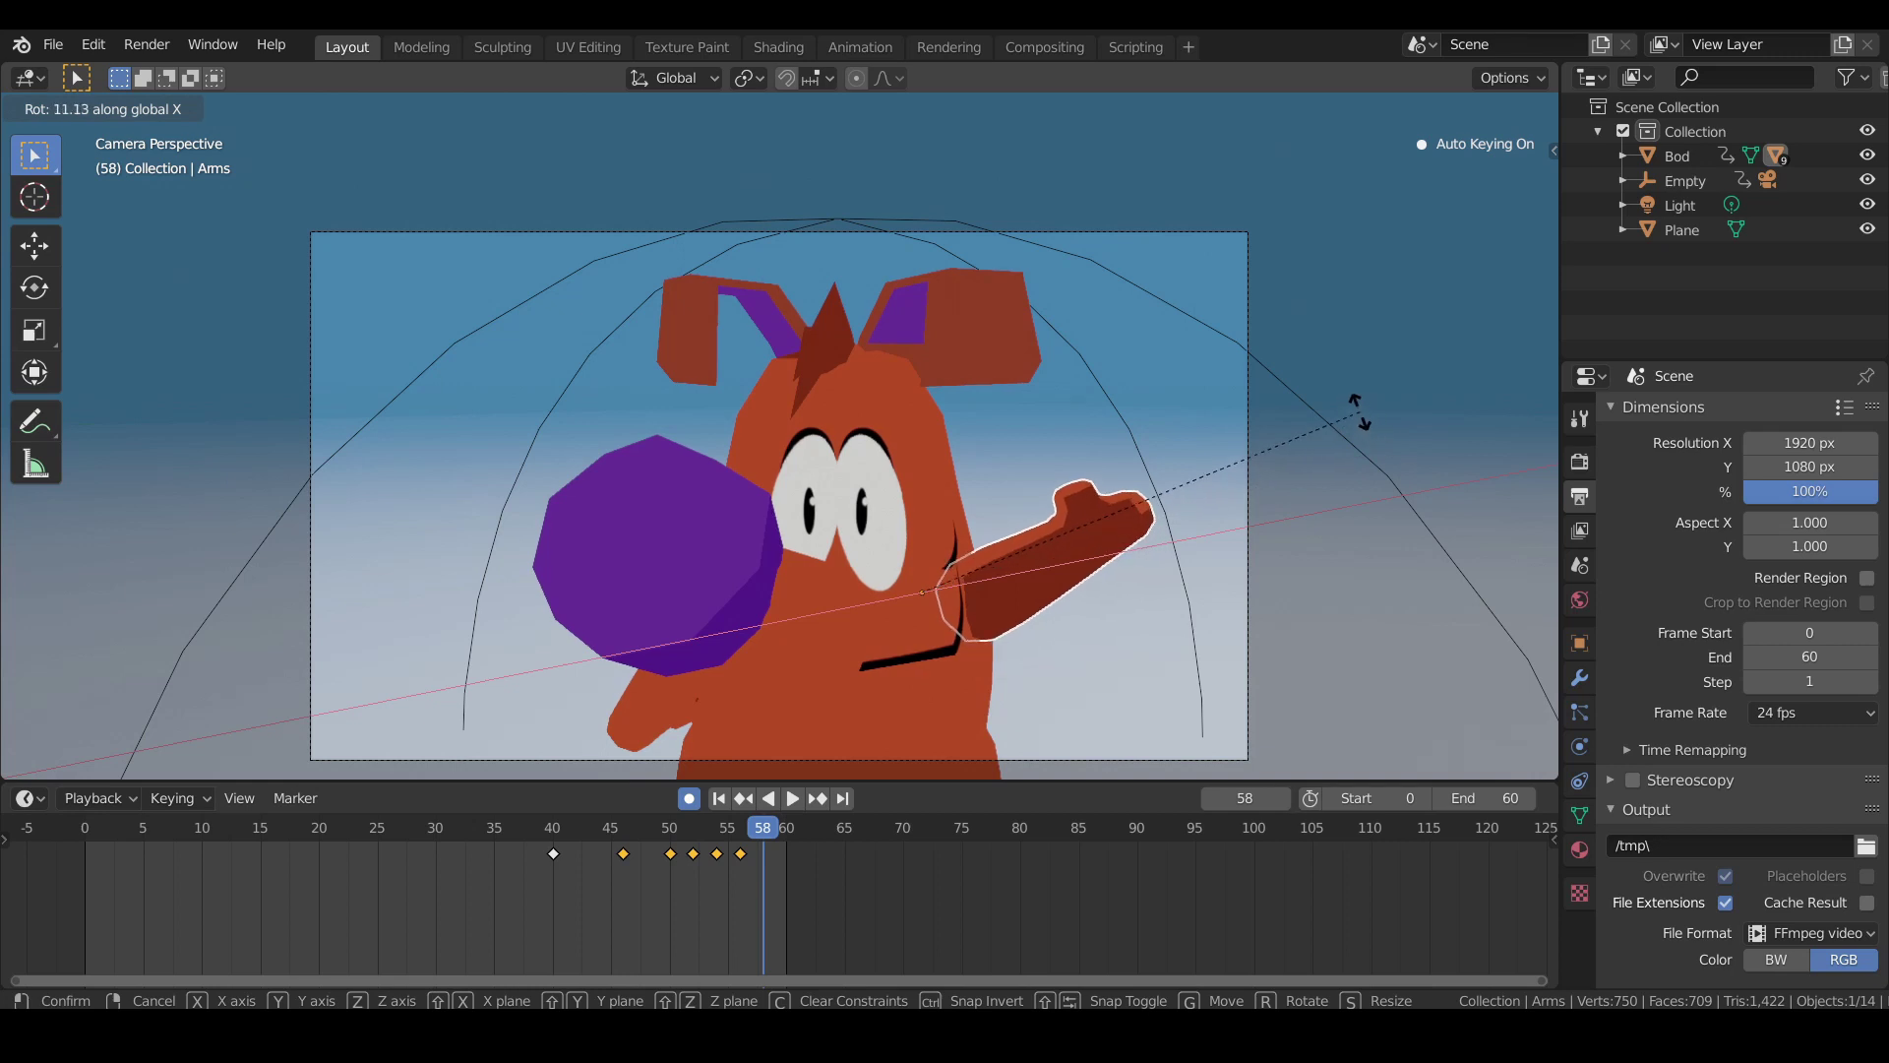
{"action": "left_click", "coordinate": [1324, 412]}
{"action": "left_click", "coordinate": [606, 827]}
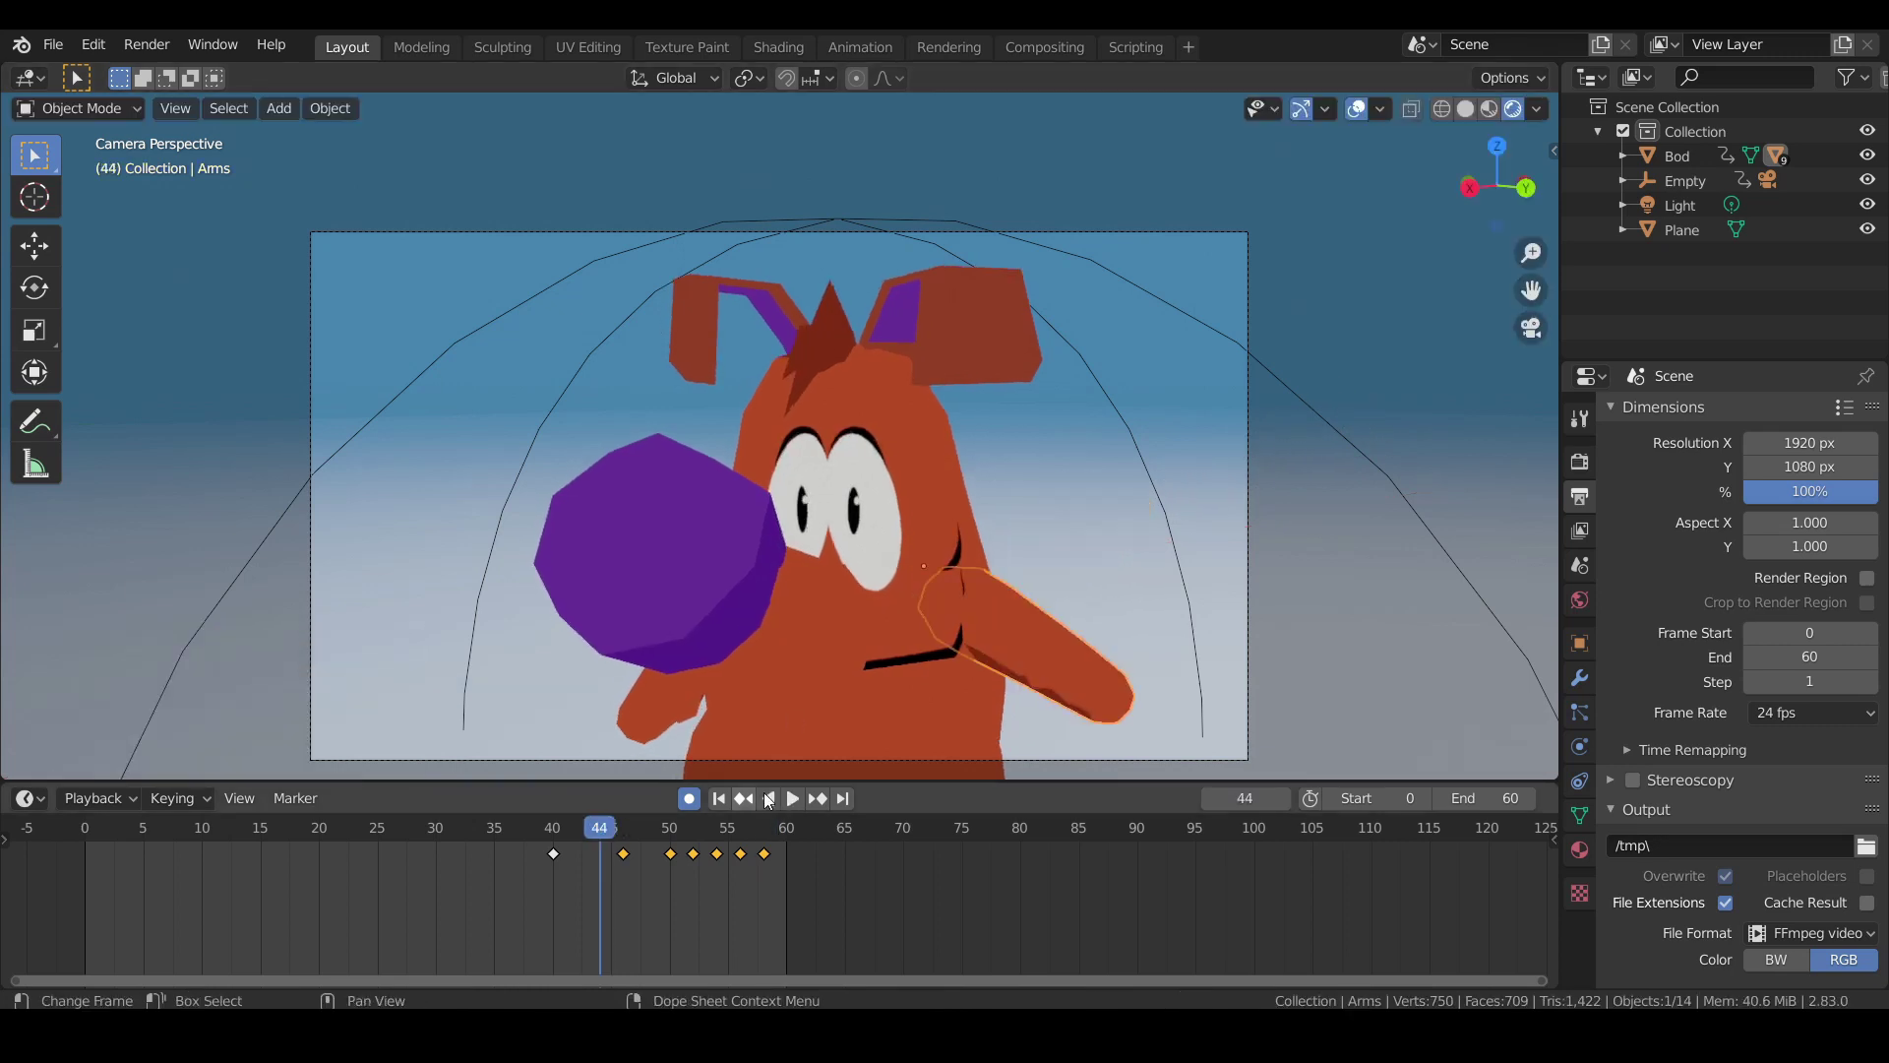
{"action": "left_click", "coordinate": [785, 800]}
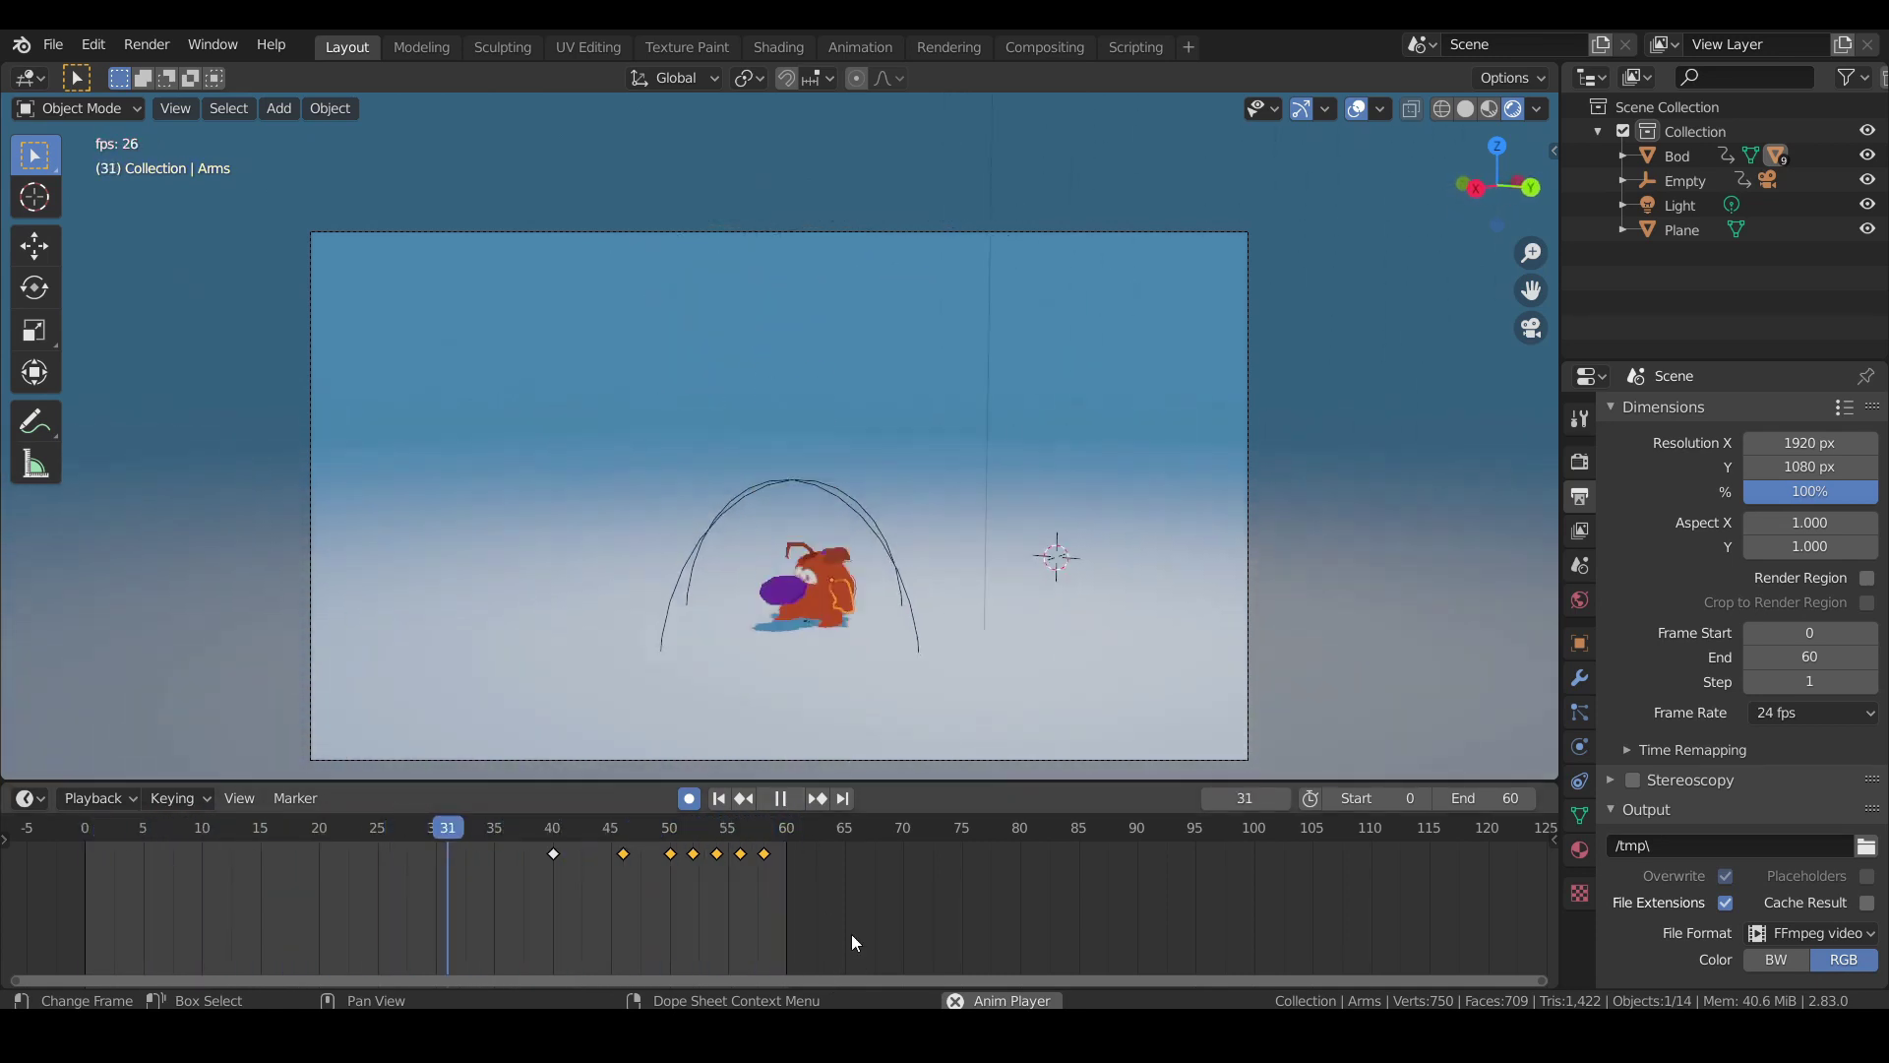
Stop playback, scrub back to frame 0, inspect Arms.001, Ears and Bod, then deselect all.
{"action": "left_click", "coordinate": [780, 803]}
{"action": "left_click_drag", "start_coordinate": [750, 839], "coordinate": [27, 855]}
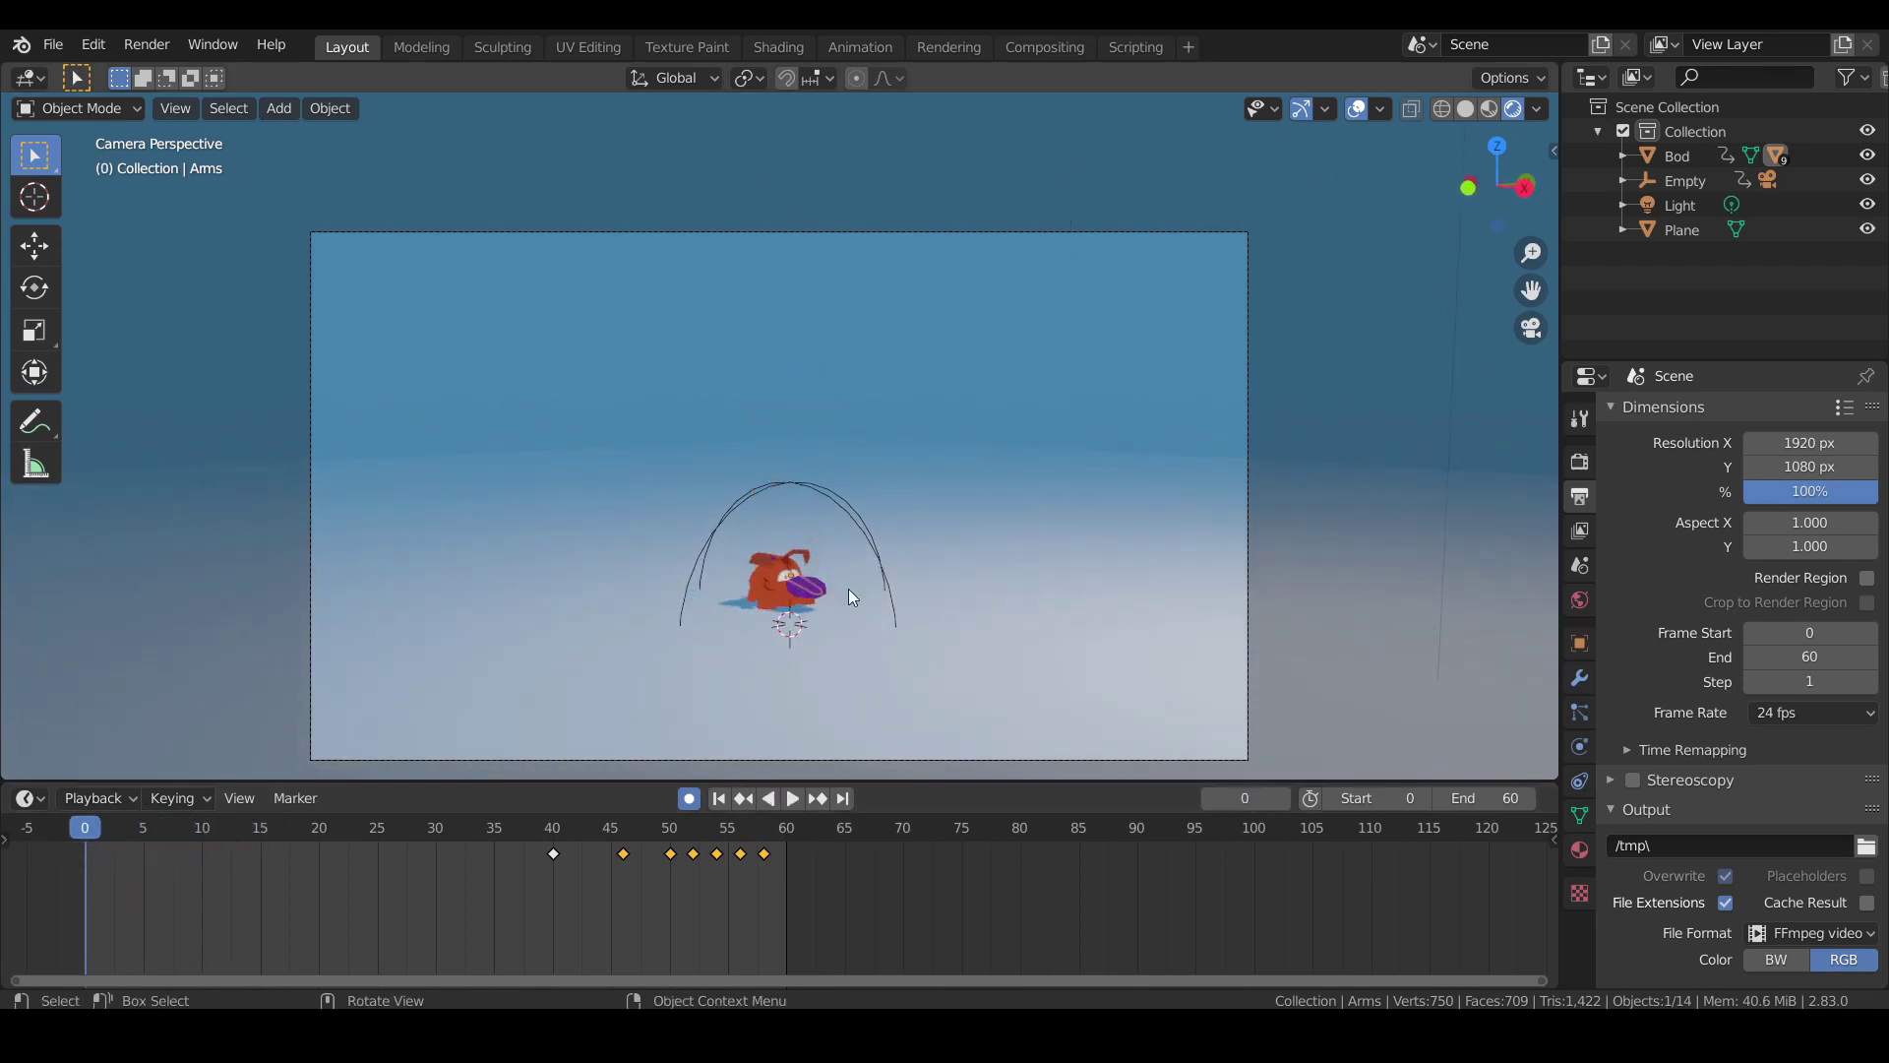
{"action": "left_click", "coordinate": [767, 594]}
{"action": "left_click", "coordinate": [770, 576]}
{"action": "left_click", "coordinate": [781, 571]}
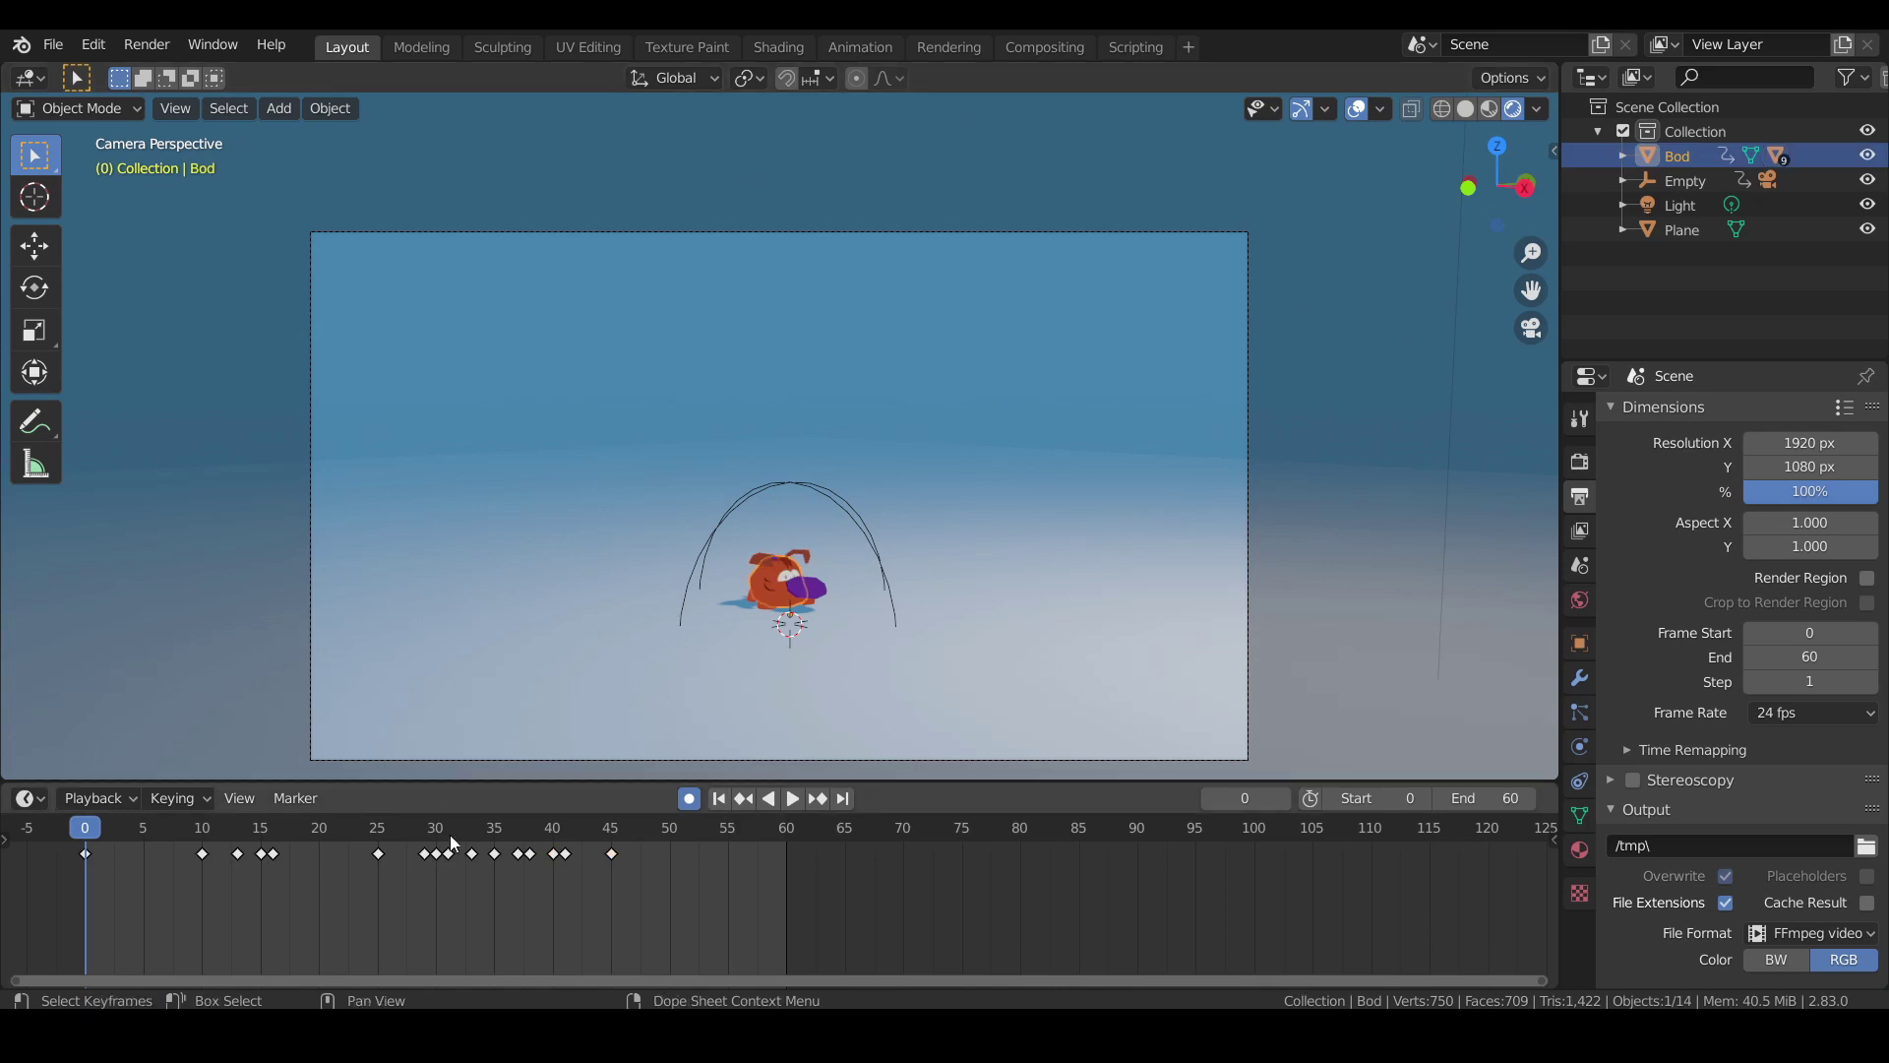
{"action": "key", "text": "a"}
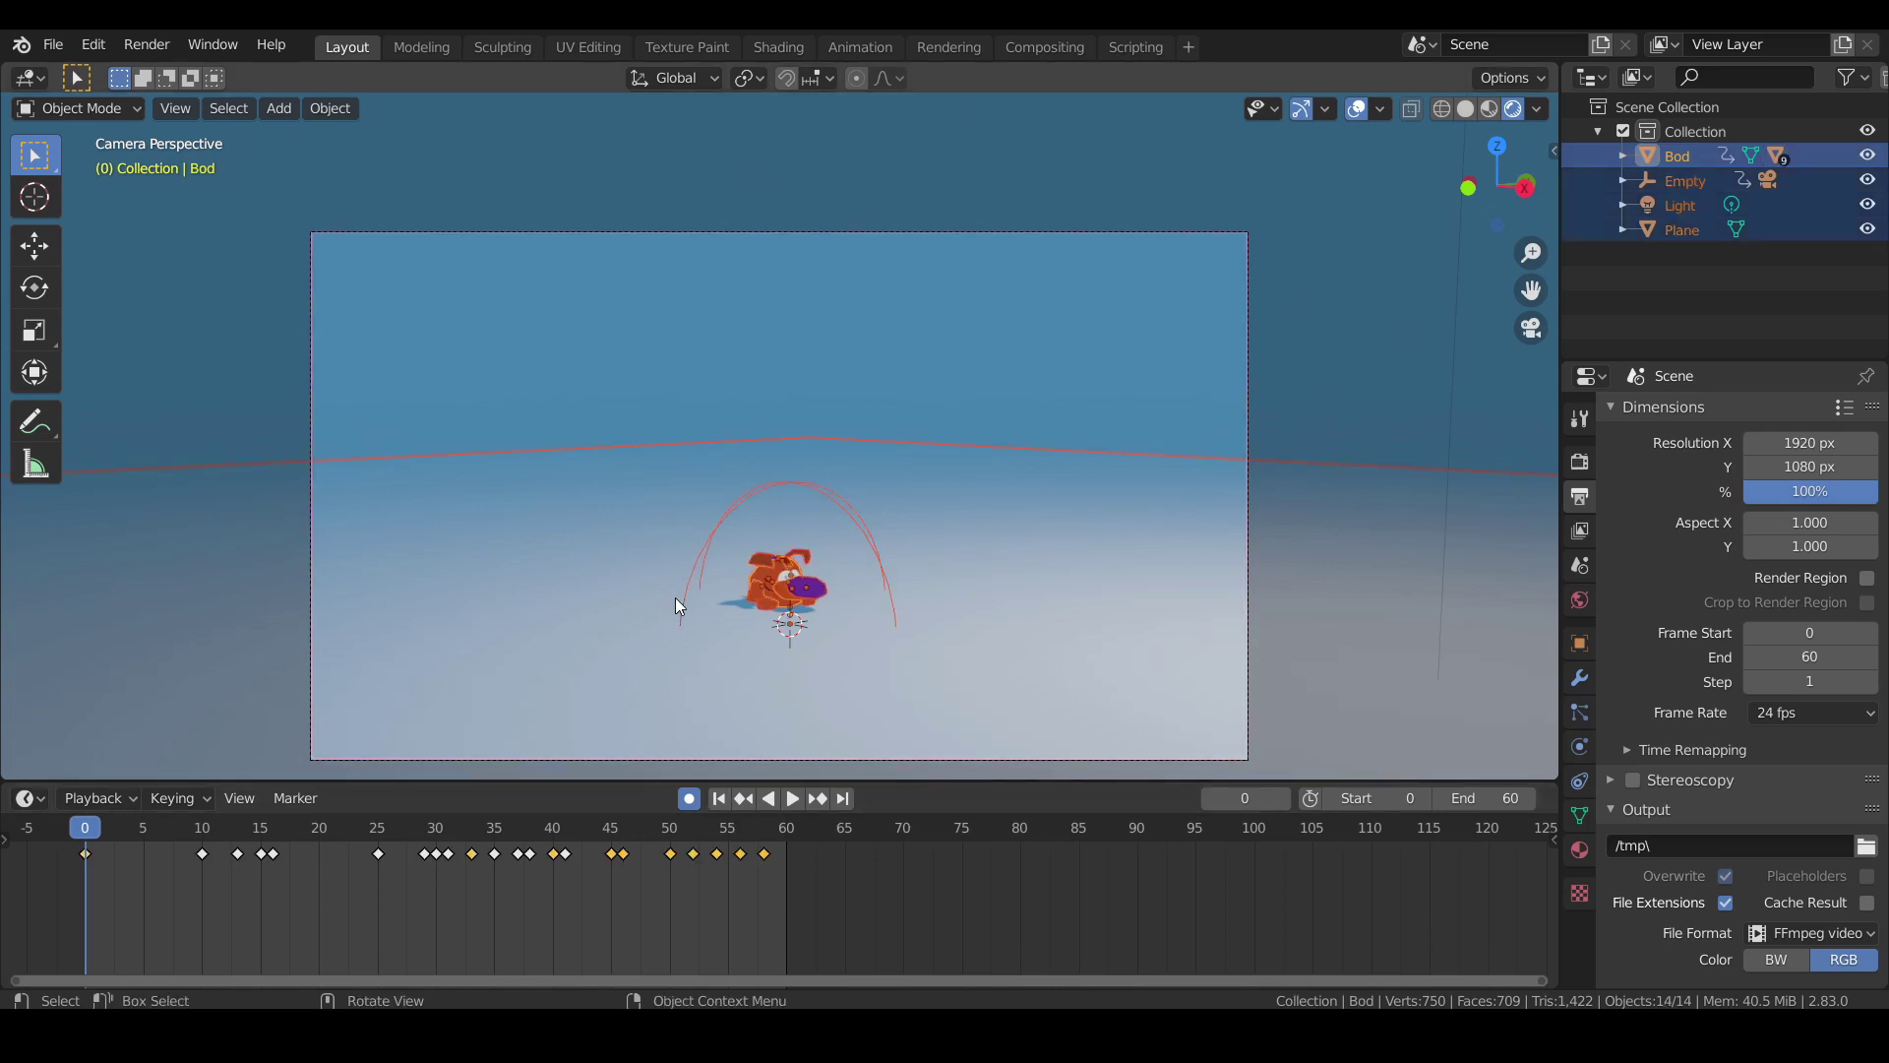
{"action": "key", "text": "alt+a"}
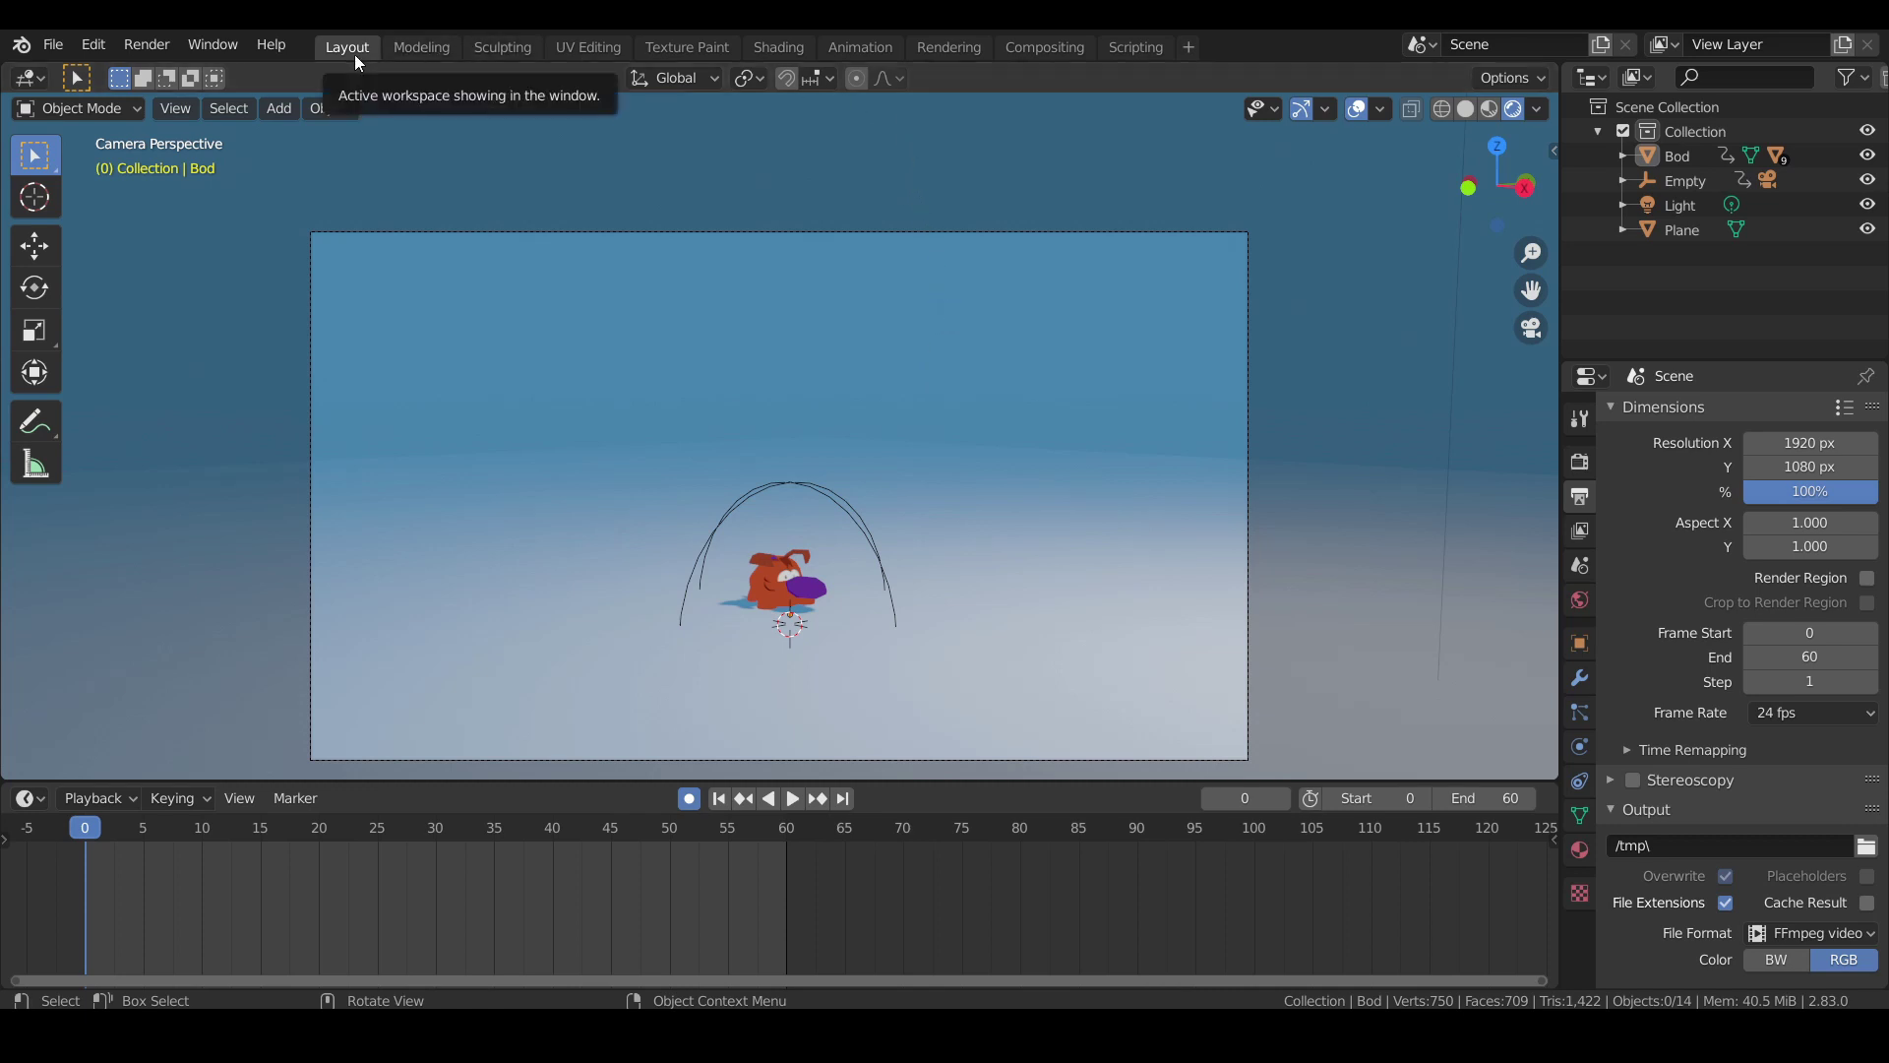
In the Animation workspace, select all objects and enlarge the Dope Sheet to show every channel.
{"action": "left_click", "coordinate": [835, 52]}
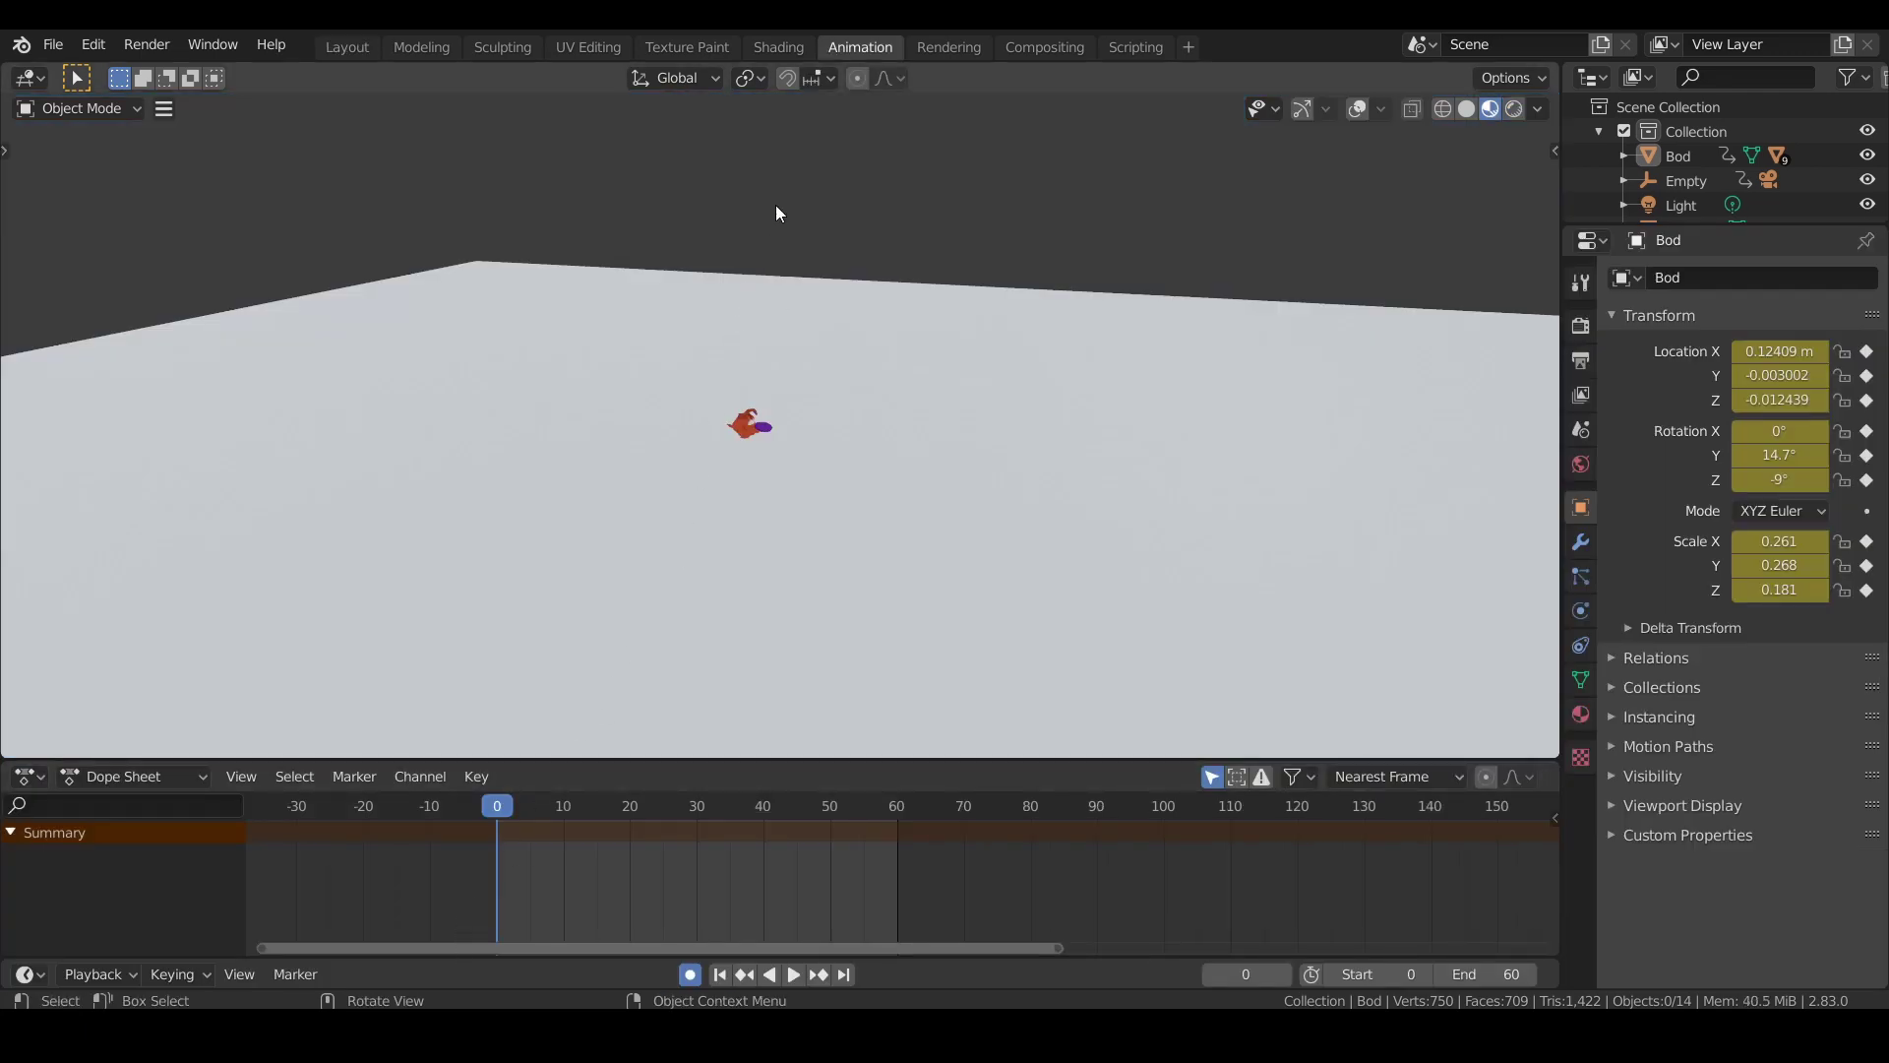
{"action": "key", "text": "a"}
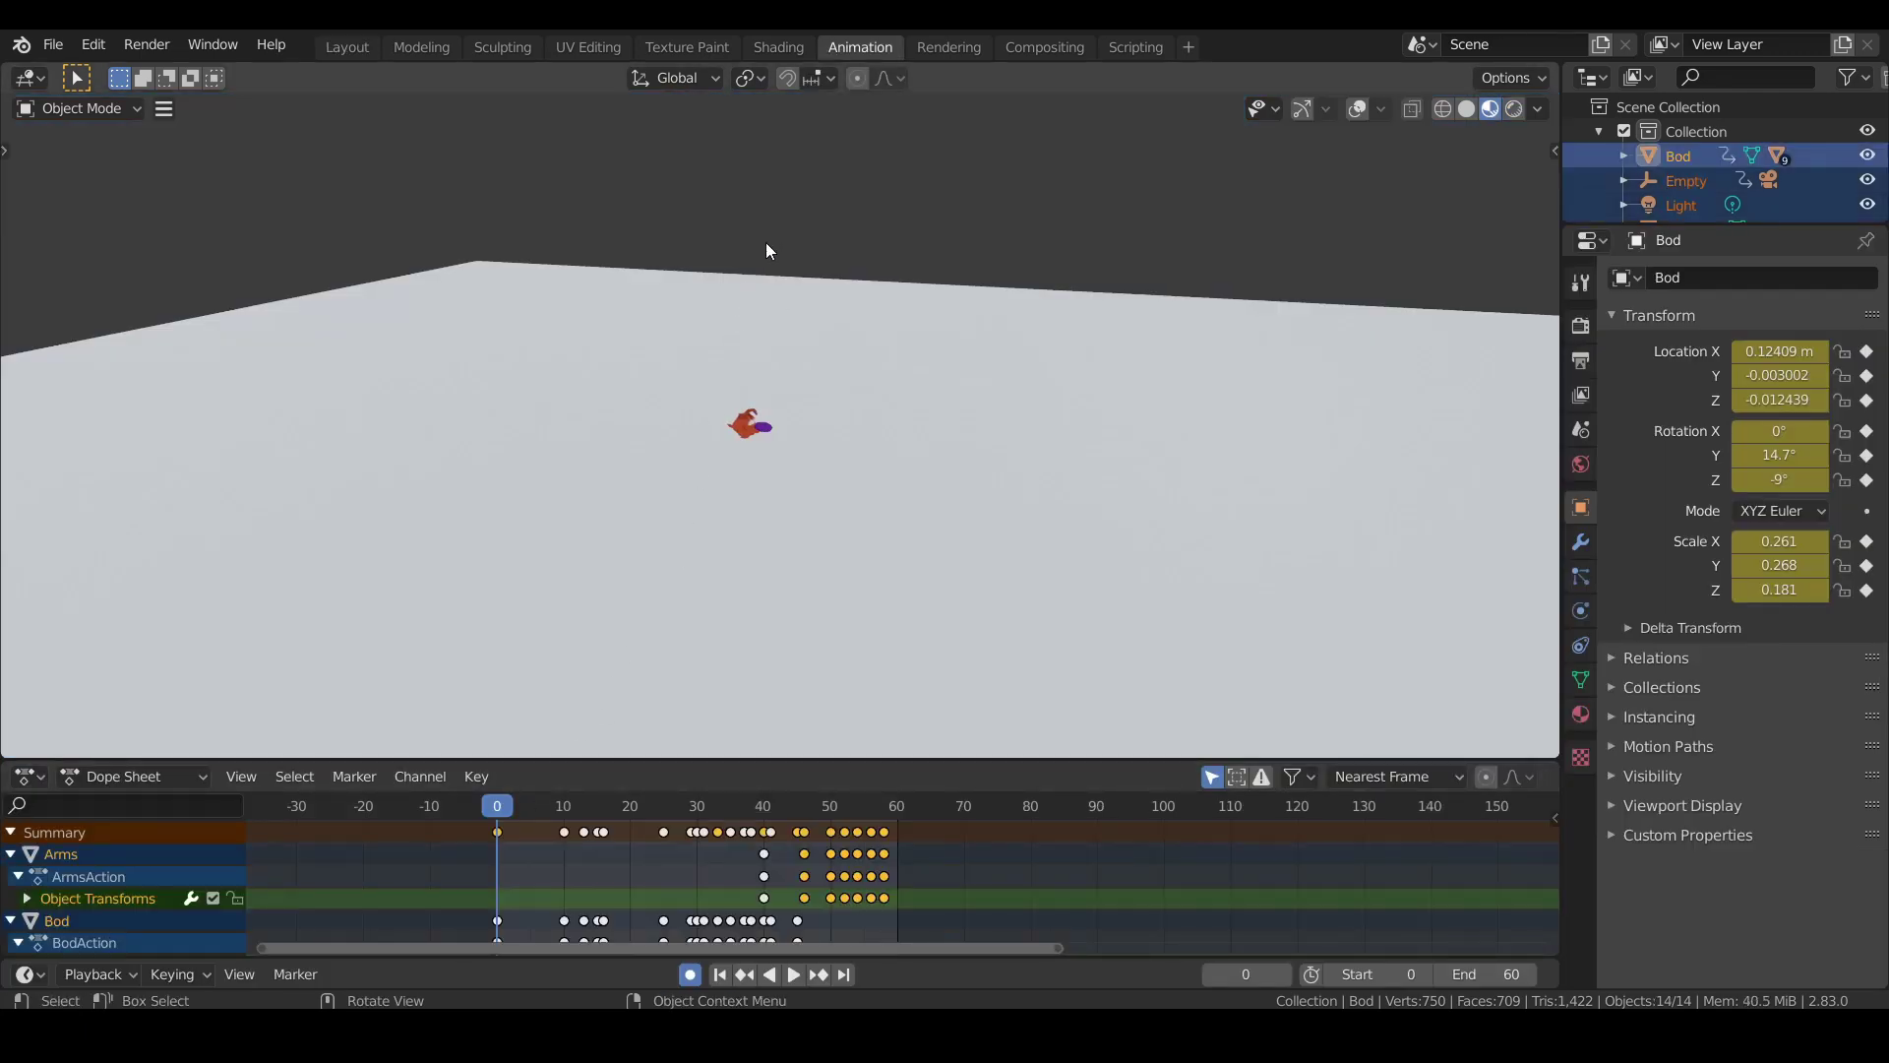
{"action": "scroll", "coordinate": [658, 866], "scroll_direction": "down", "scroll_amount": 3}
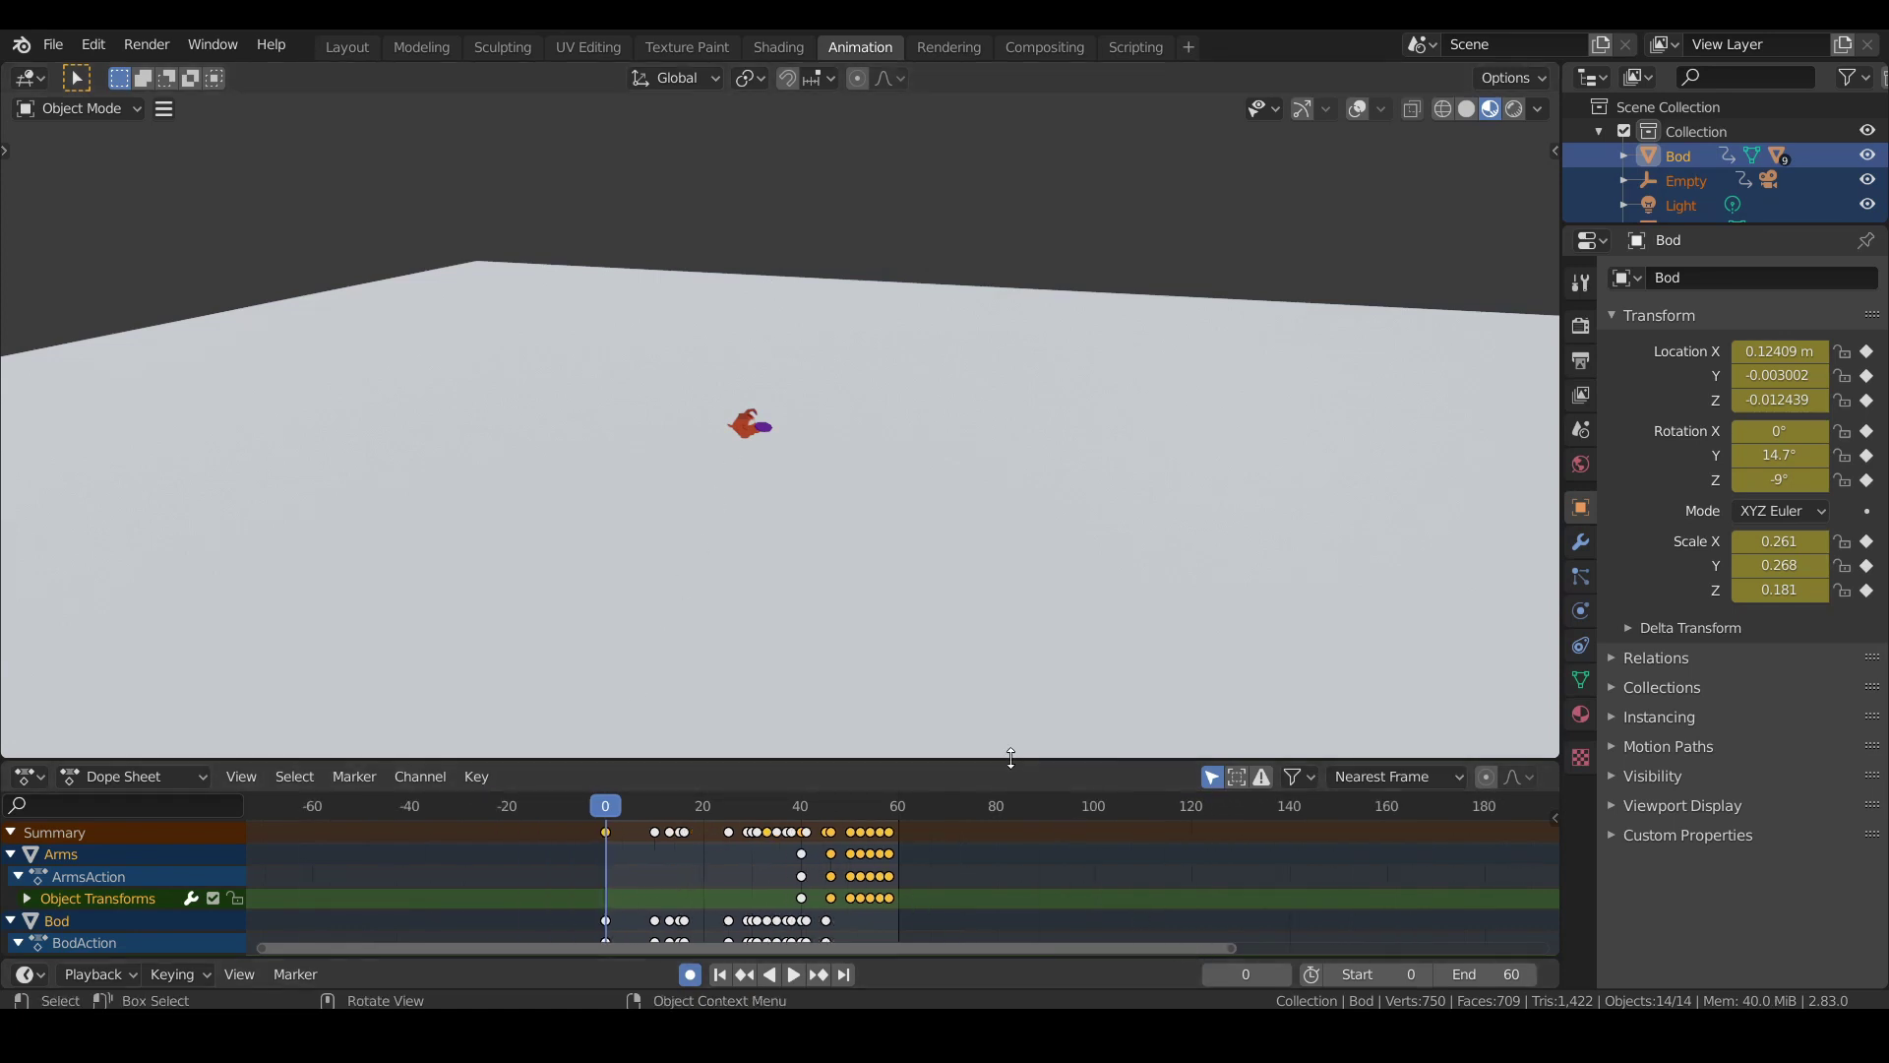
{"action": "left_click_drag", "start_coordinate": [1010, 759], "coordinate": [1041, 280]}
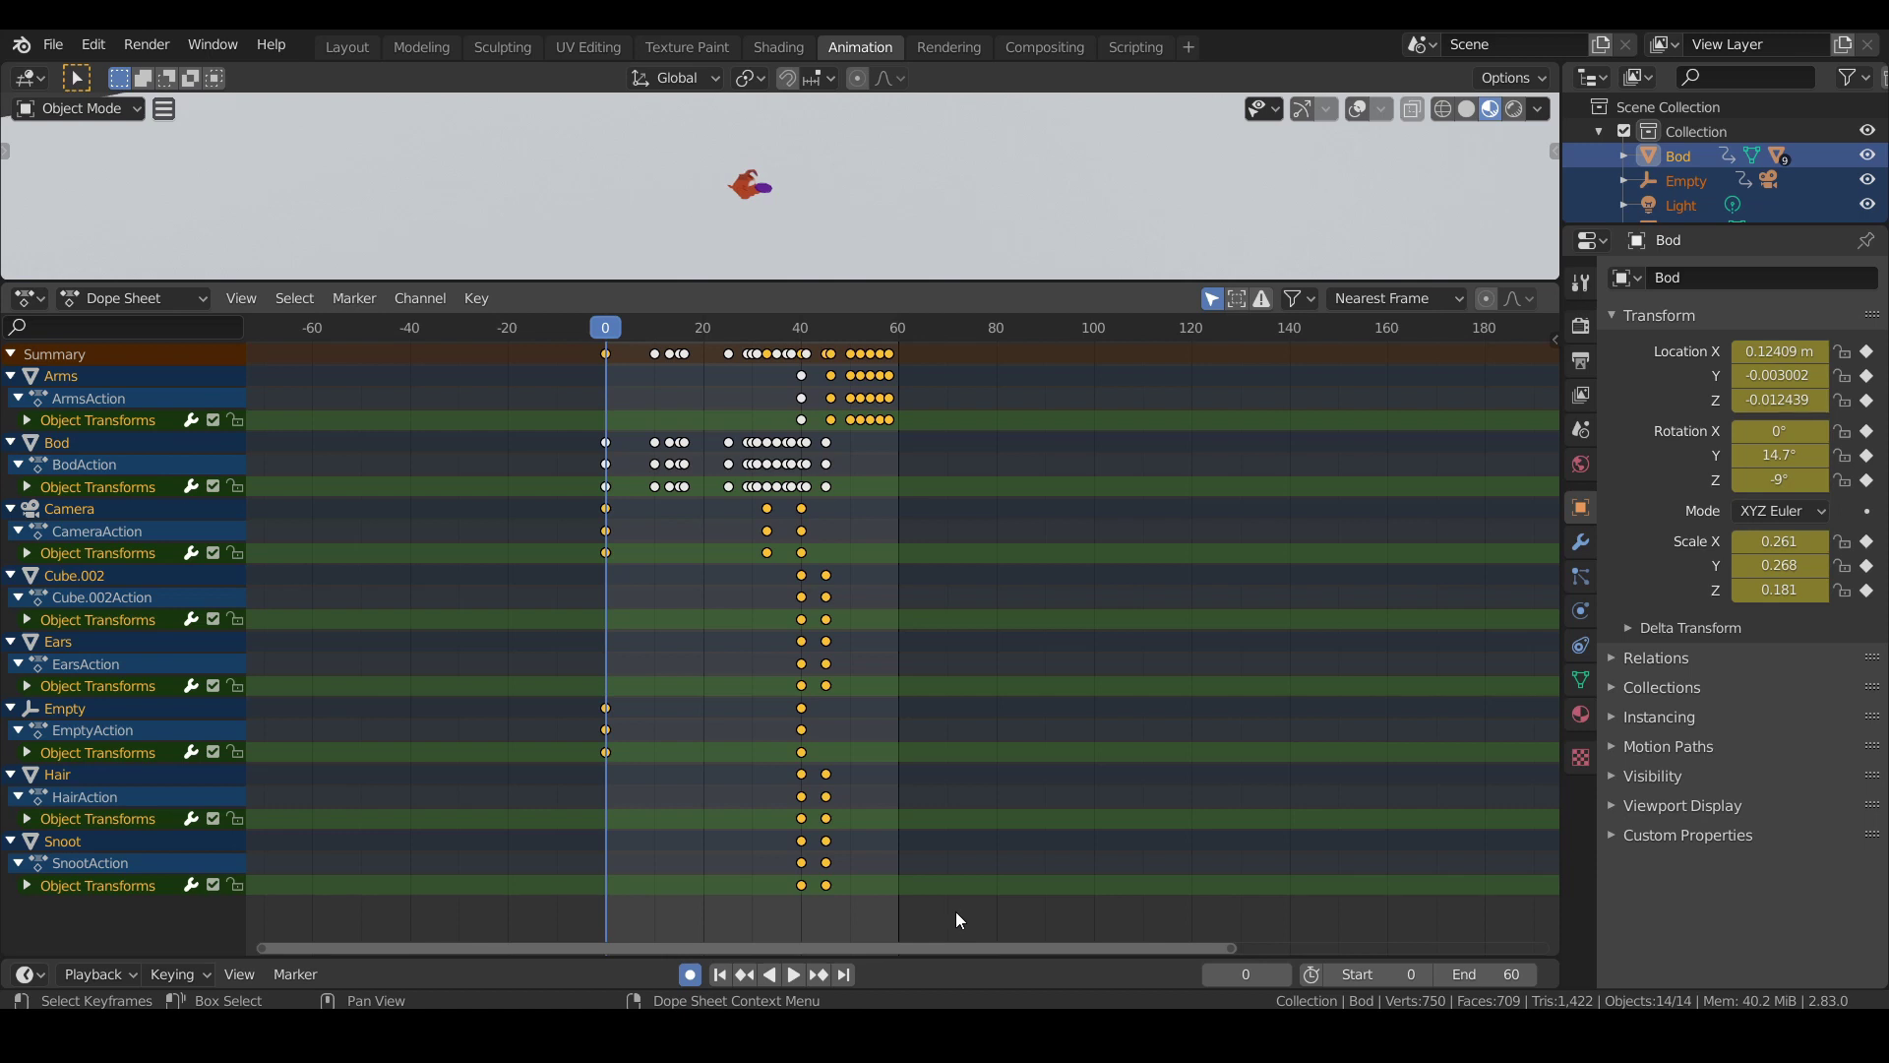
Move all keyframes 4 frames later, deselect them, and shrink the Dope Sheet again.
{"action": "left_click_drag", "start_coordinate": [954, 911], "coordinate": [576, 330]}
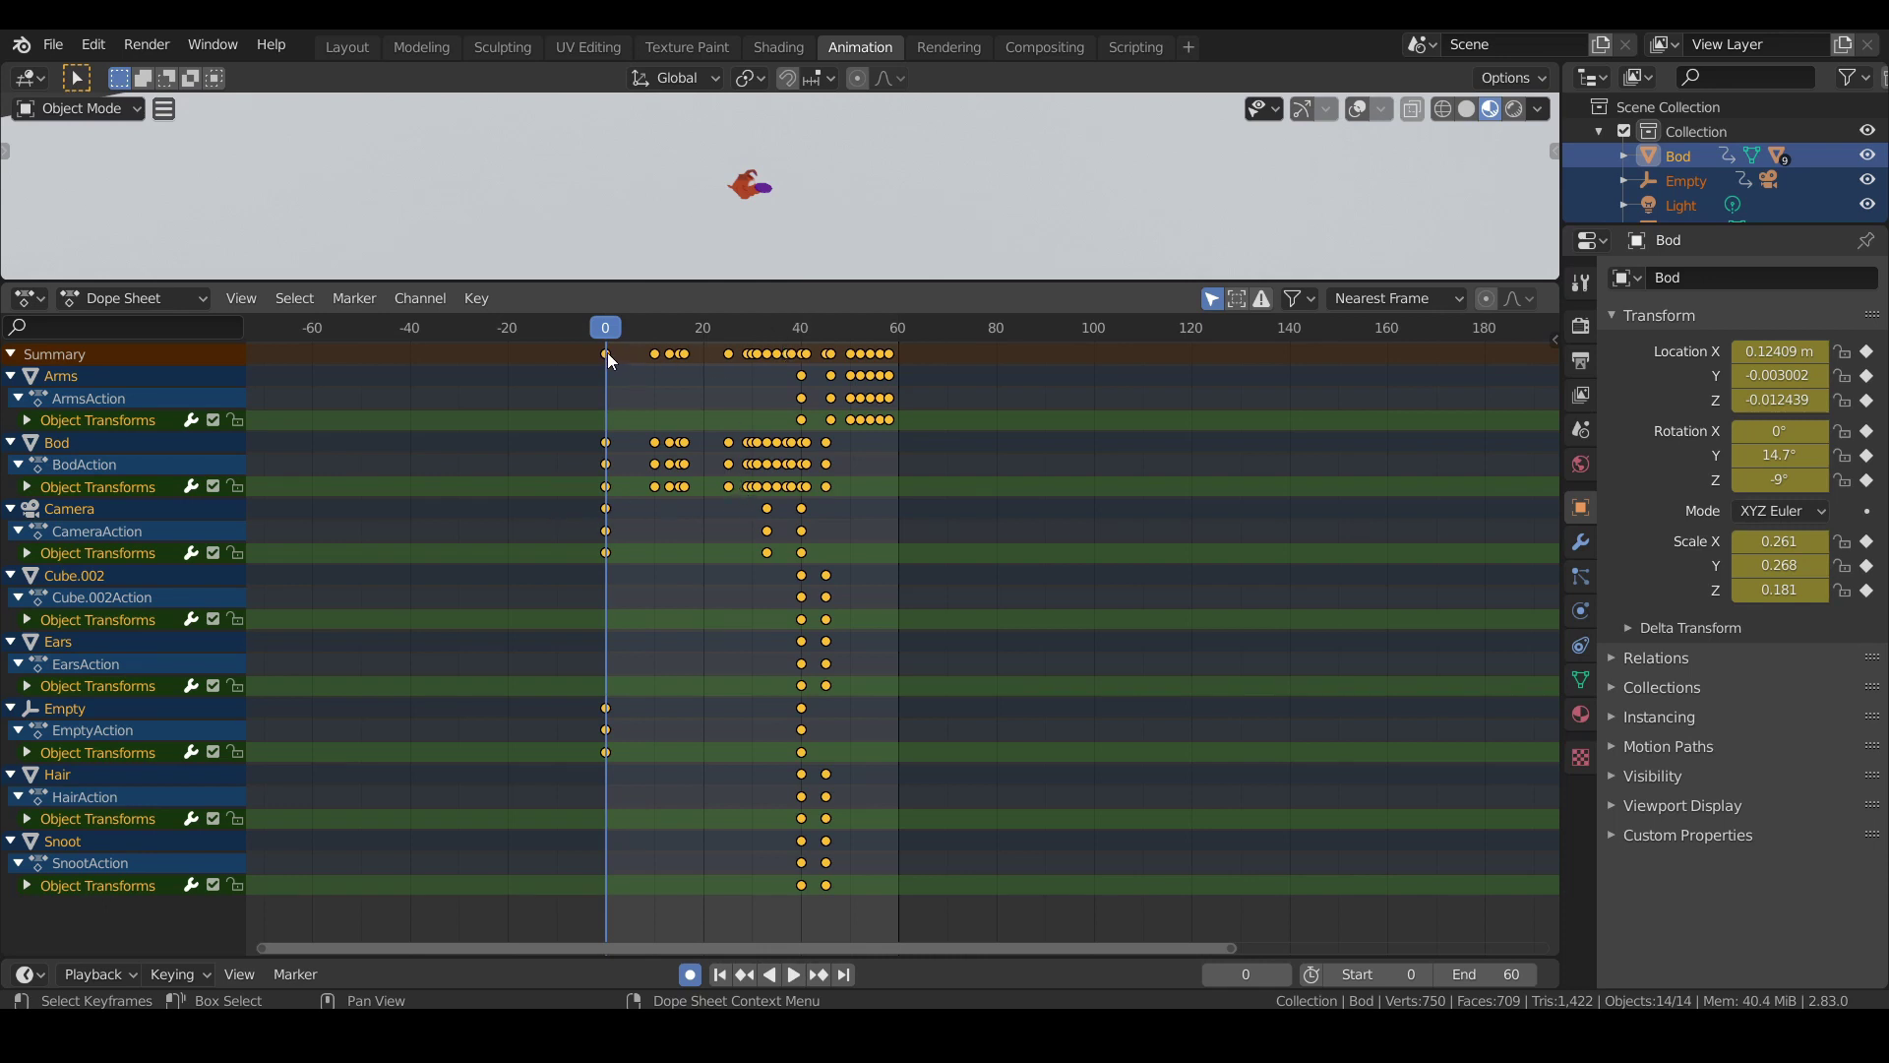
{"action": "key", "text": "g"}
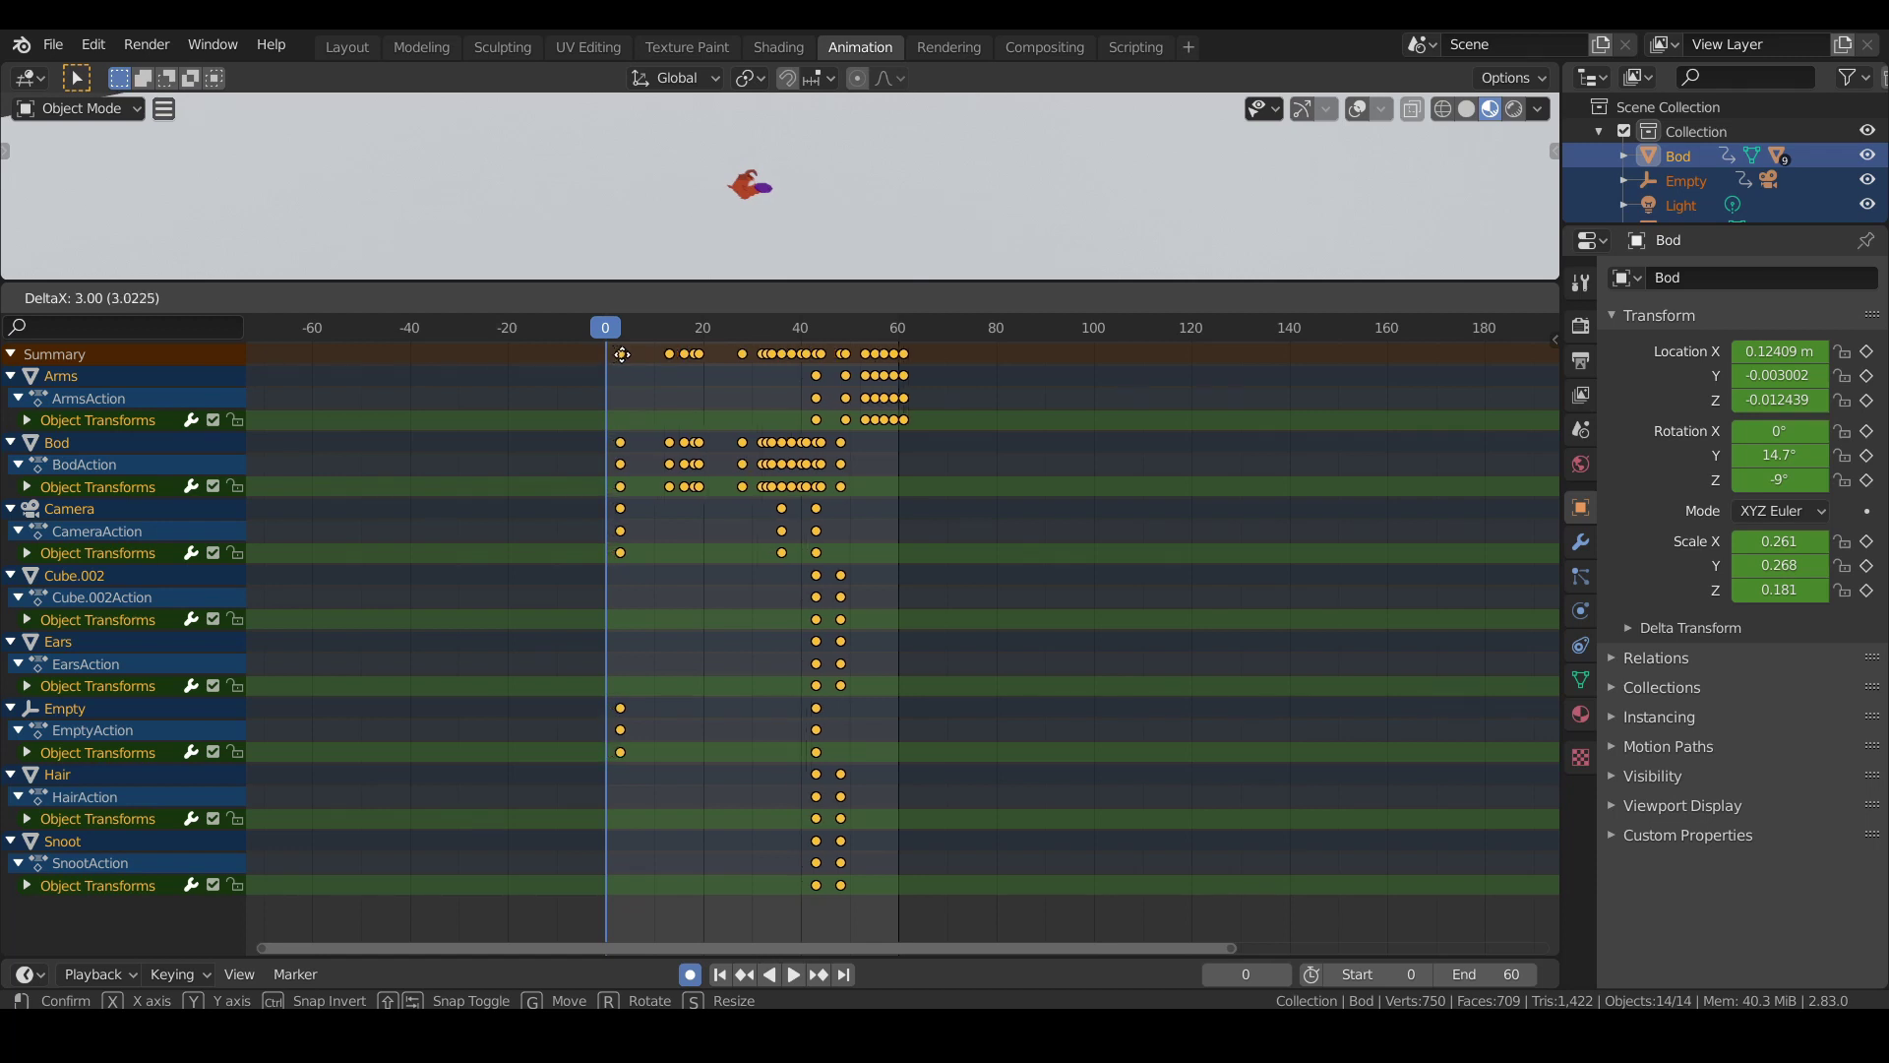
{"action": "left_click", "coordinate": [625, 354]}
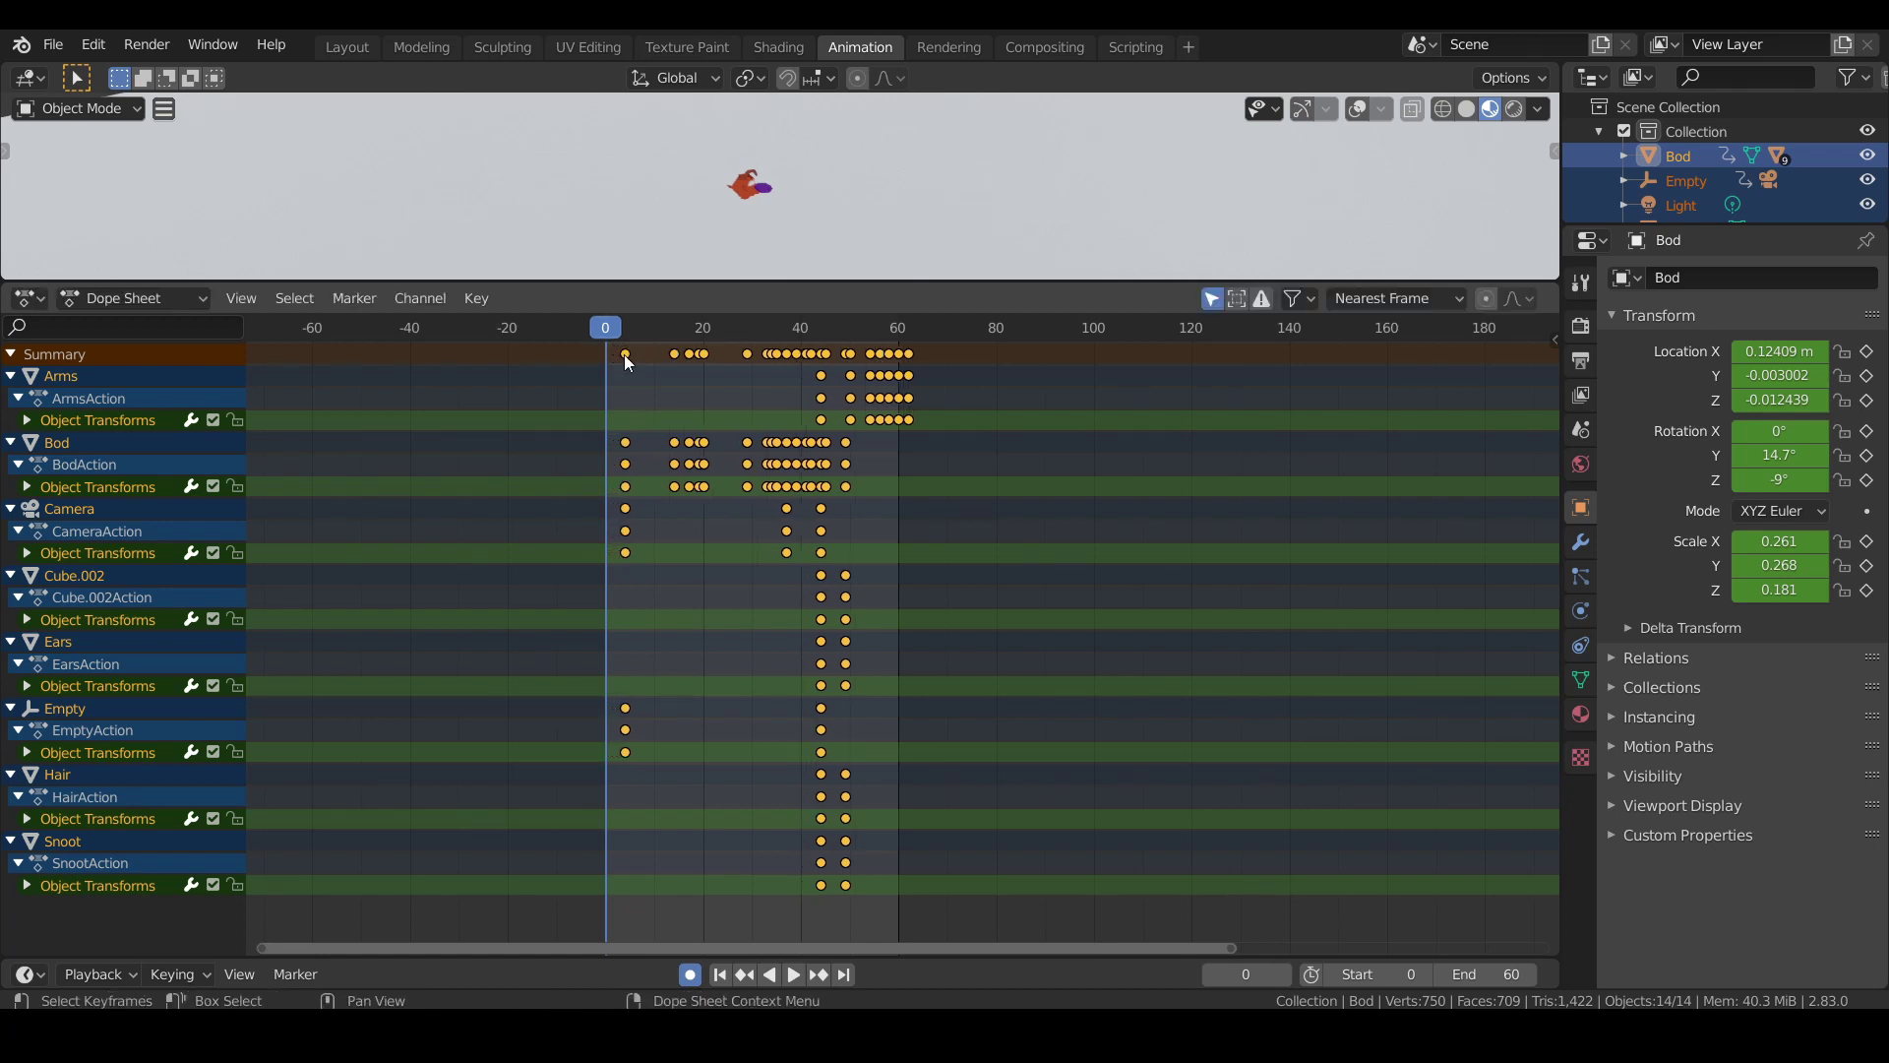
{"action": "left_click", "coordinate": [1035, 524]}
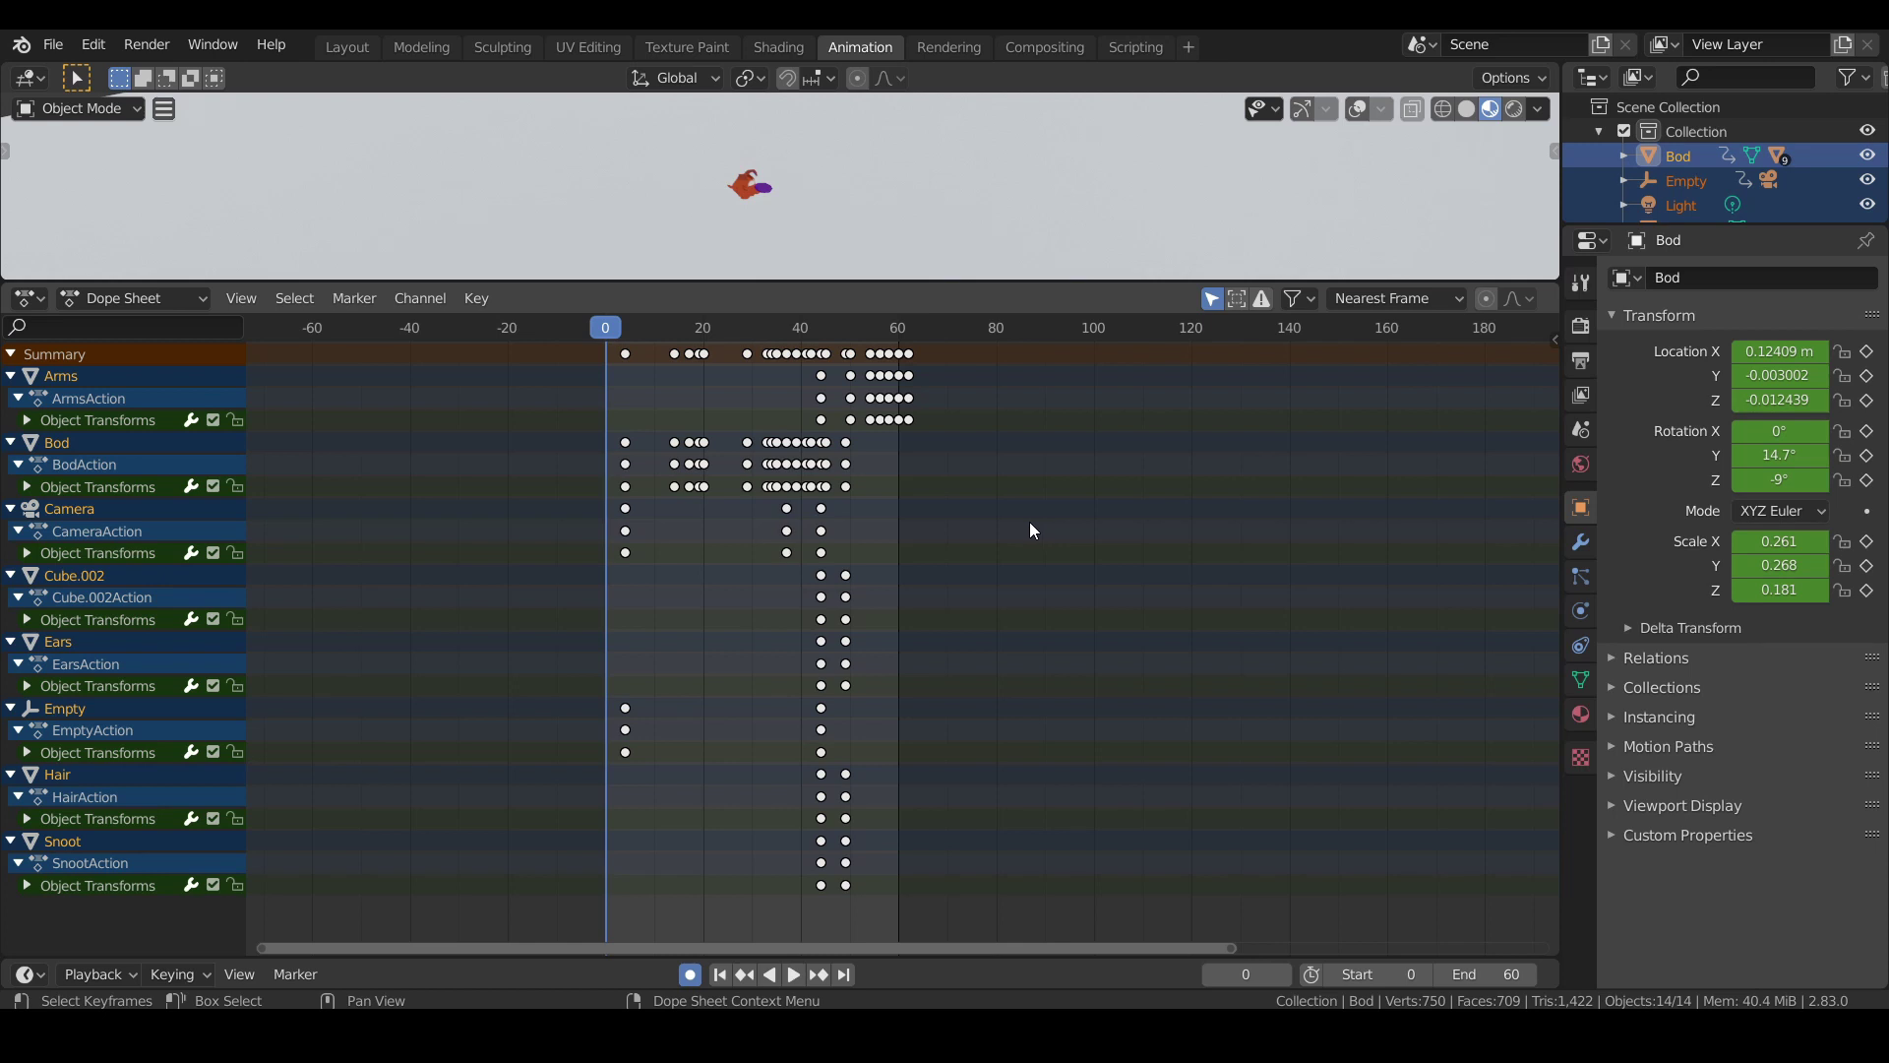
{"action": "left_click_drag", "start_coordinate": [805, 281], "coordinate": [852, 704]}
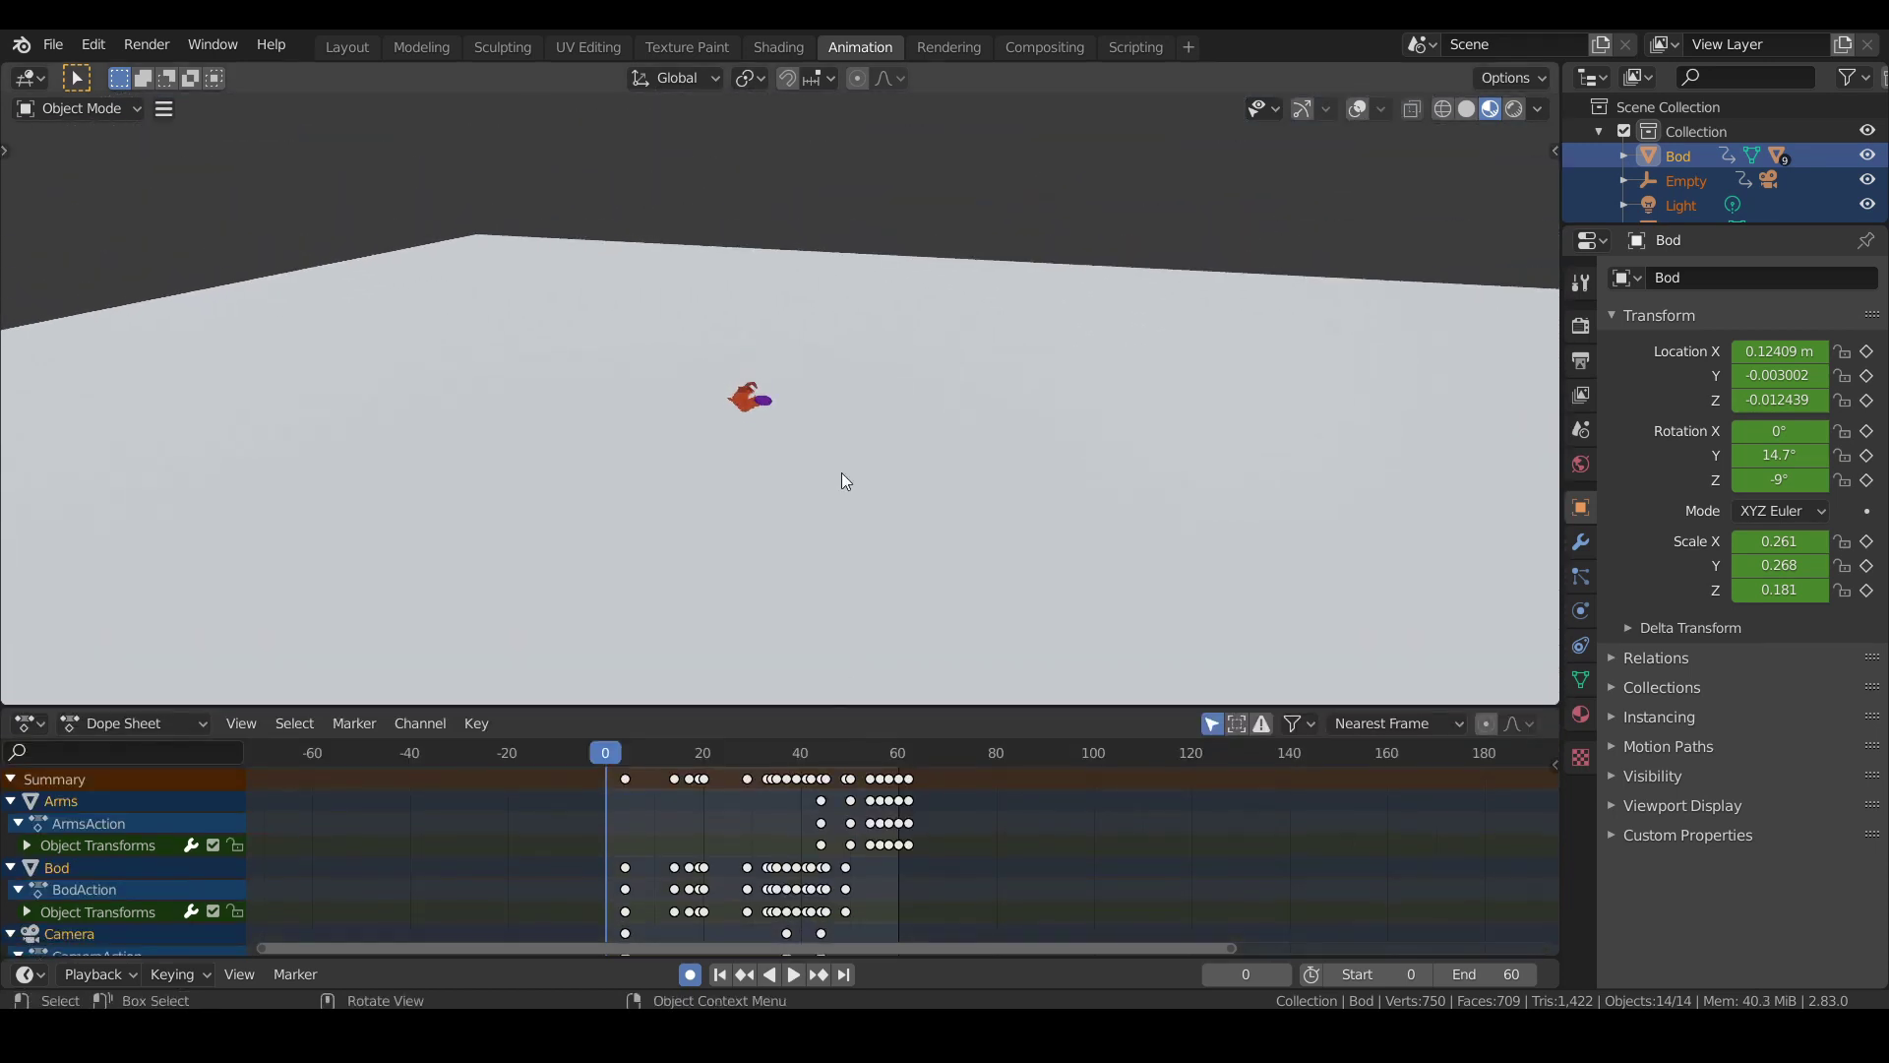
Back in Layout, stretch Bod's body to Z scale 1.674 at frame 0.
{"action": "left_click", "coordinate": [362, 49]}
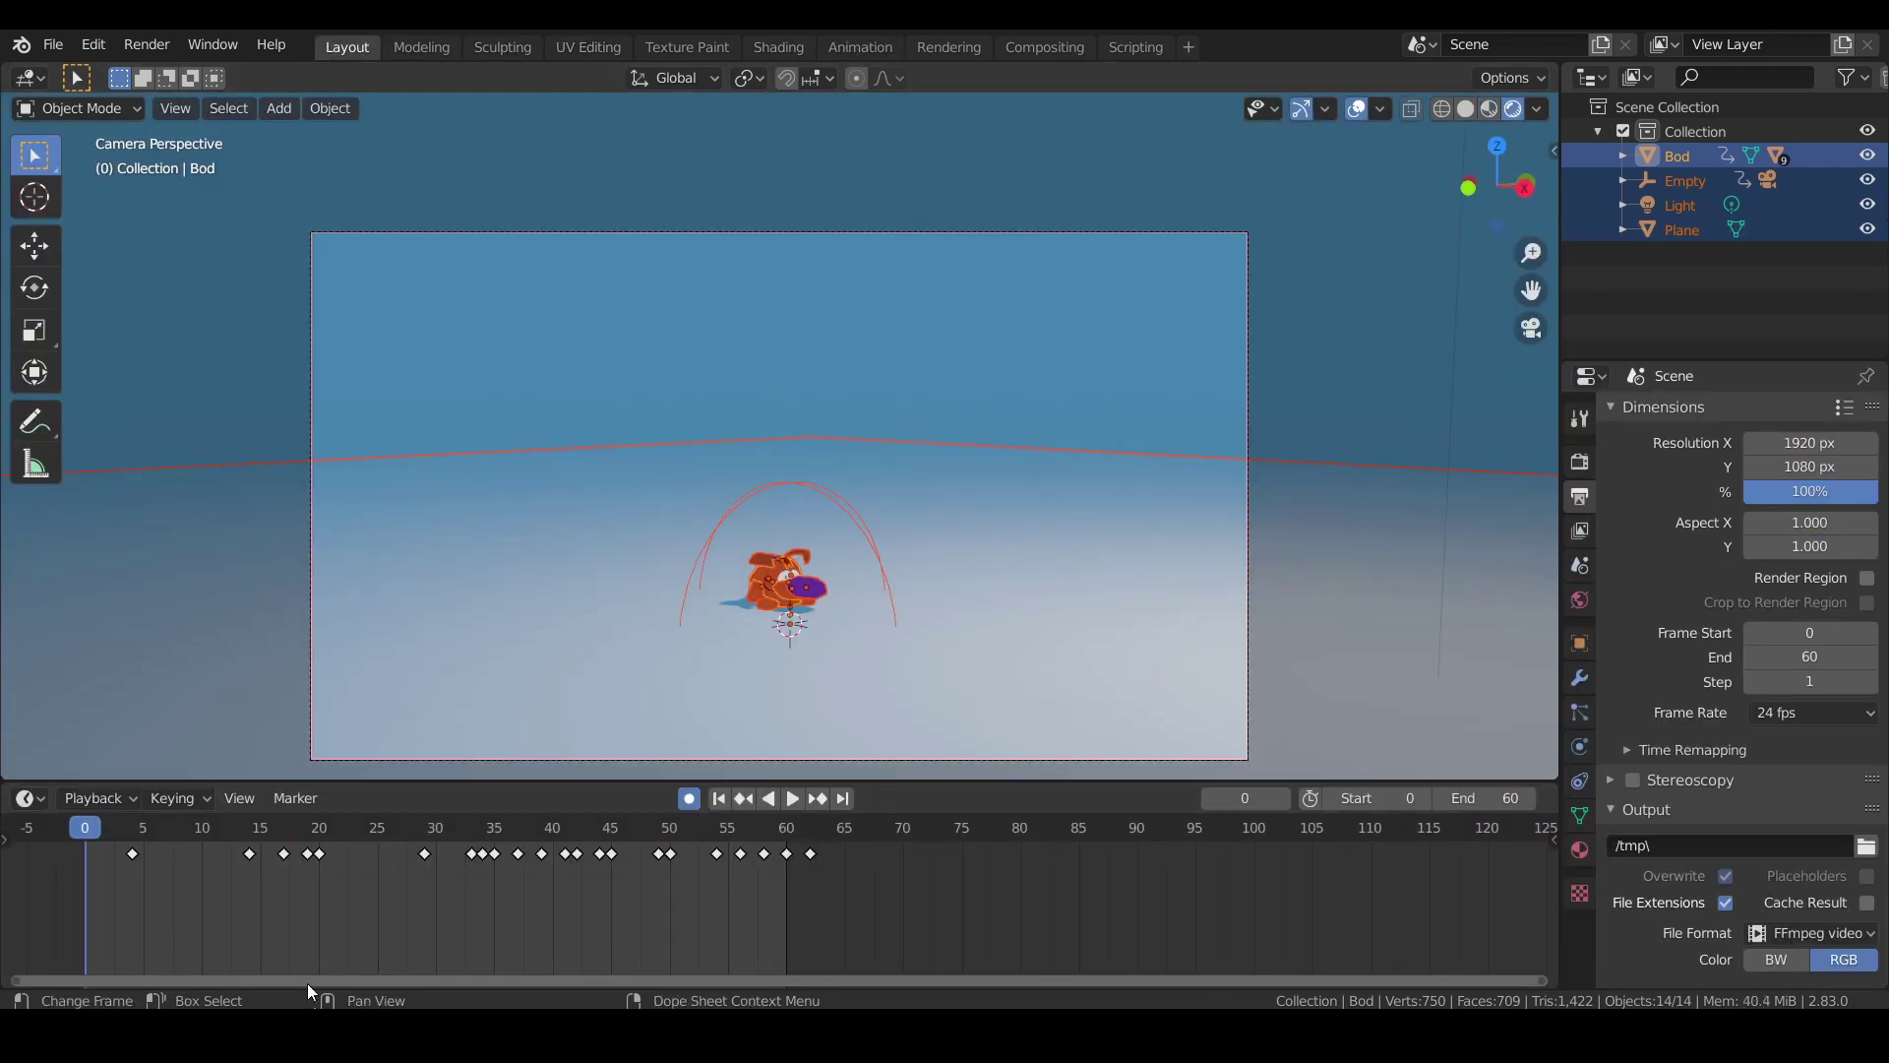
{"action": "left_click", "coordinate": [764, 579]}
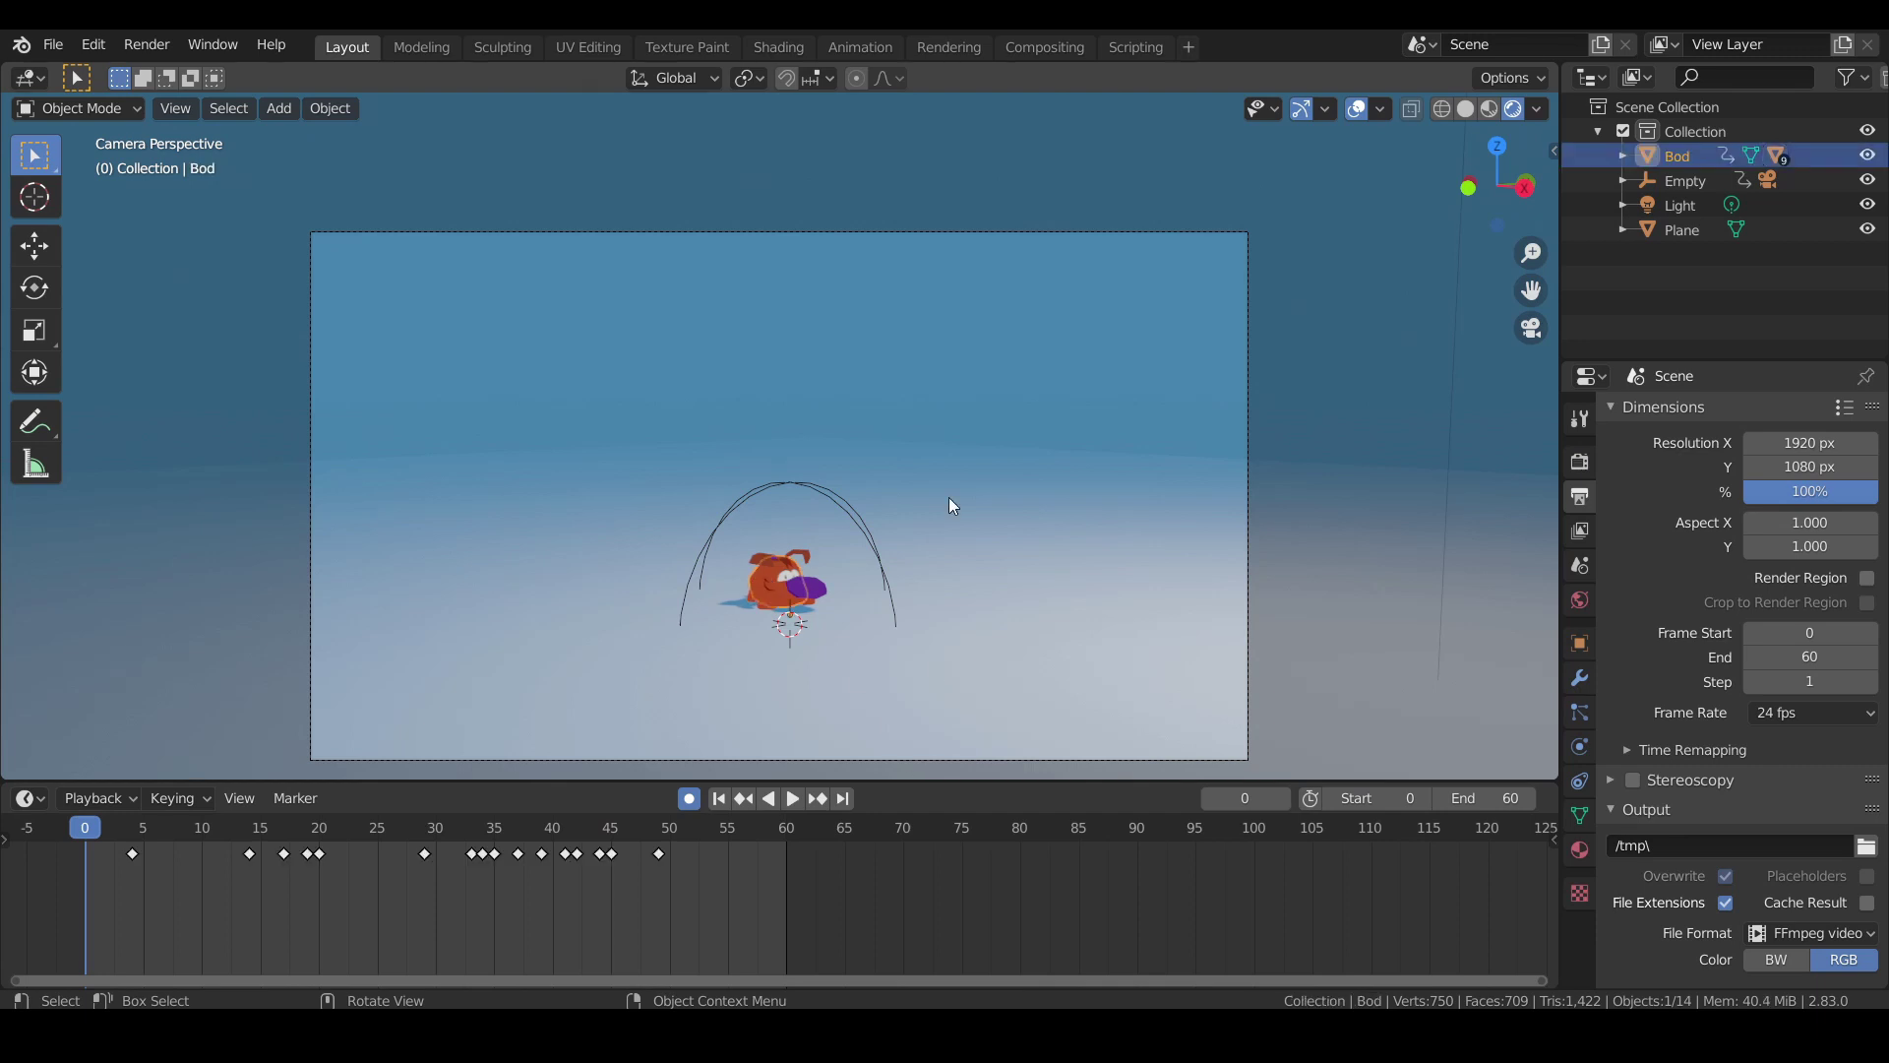
{"action": "key", "text": "s"}
{"action": "key", "text": "z"}
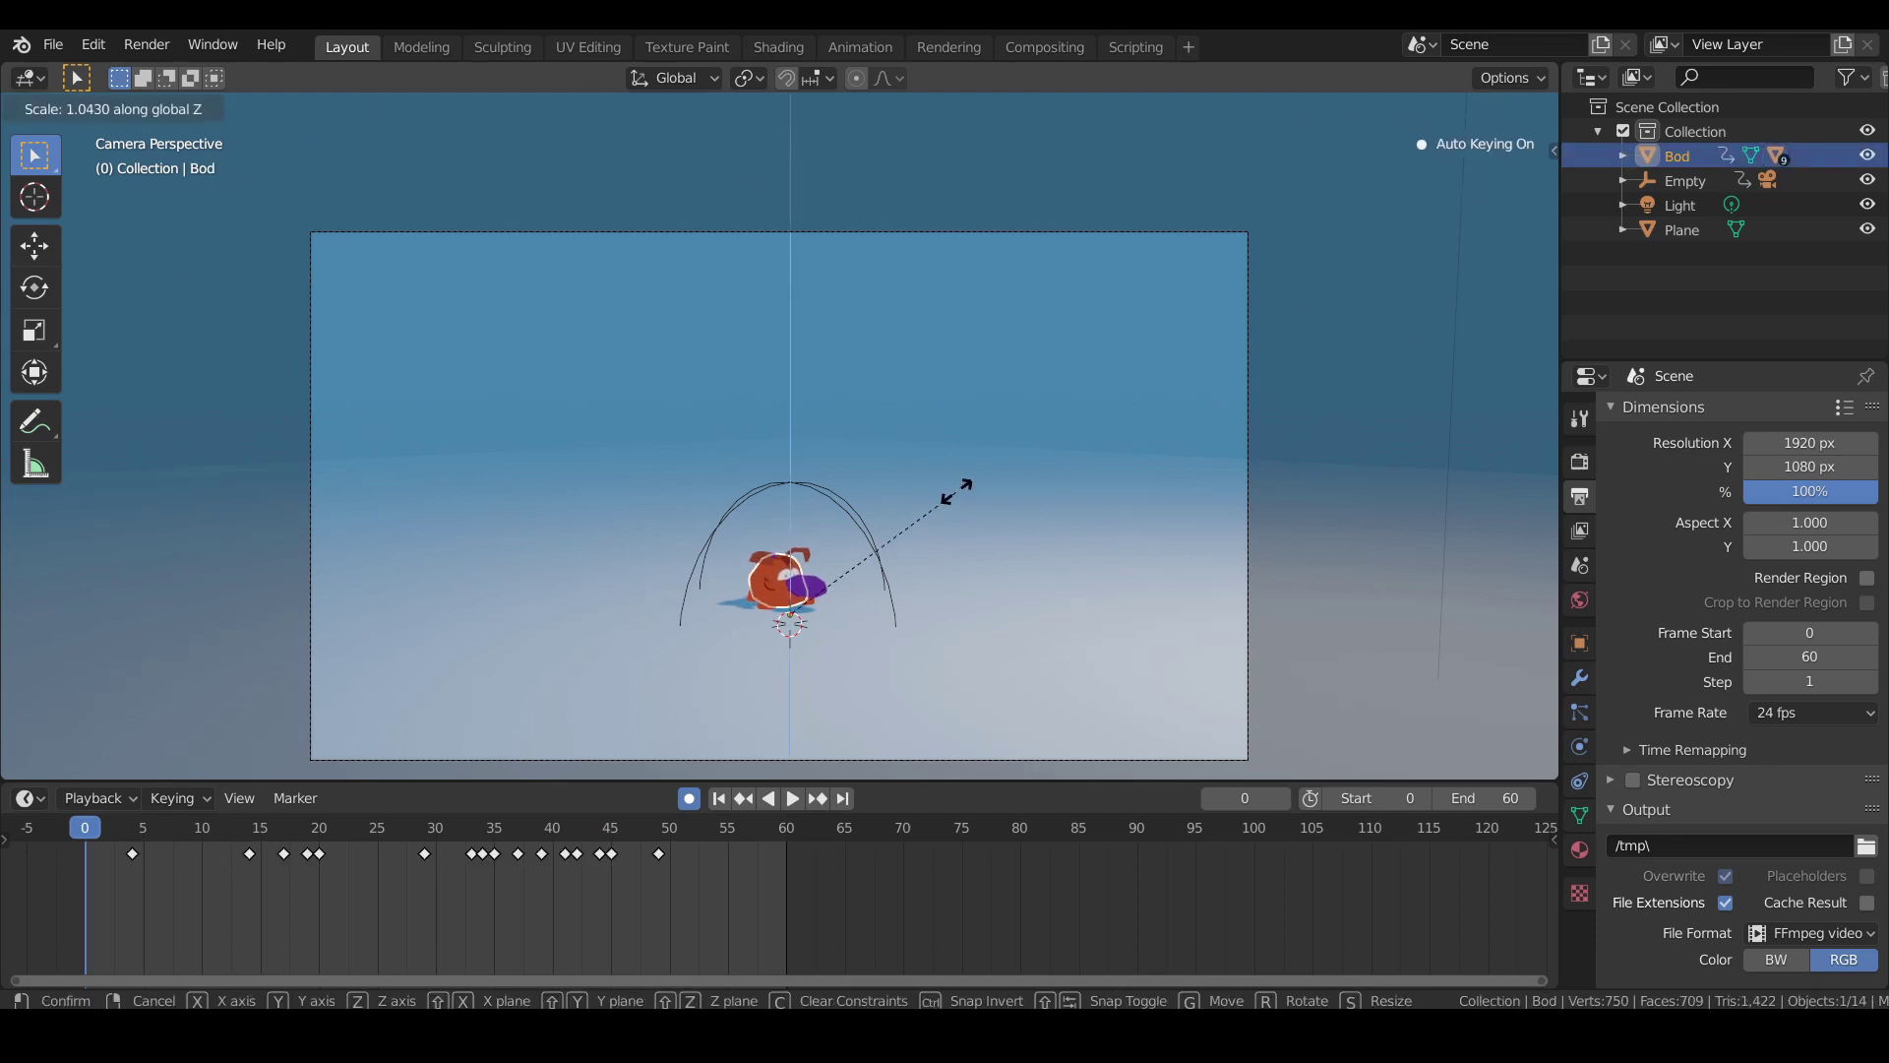
{"action": "left_click", "coordinate": [1039, 404]}
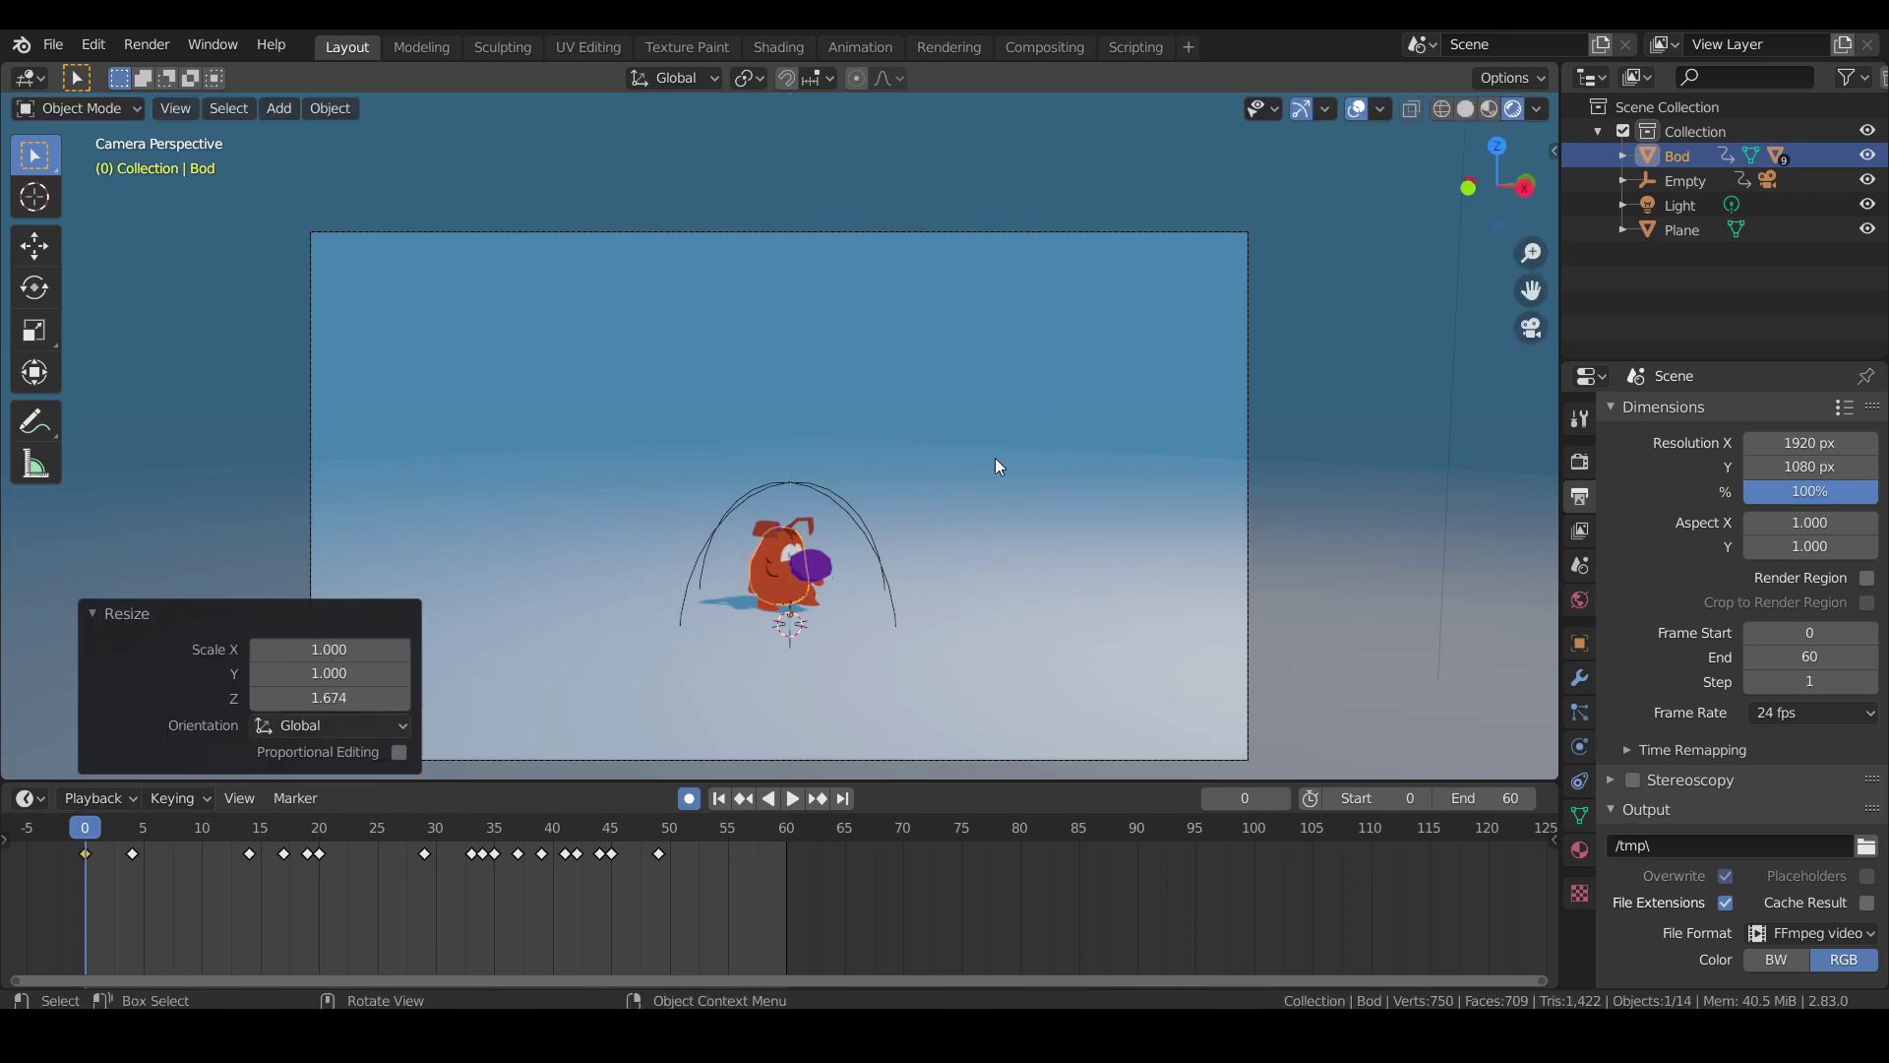
Scrub and play the animation, stopping near frame 56 to review the pose.
{"action": "left_click_drag", "start_coordinate": [91, 829], "coordinate": [760, 873]}
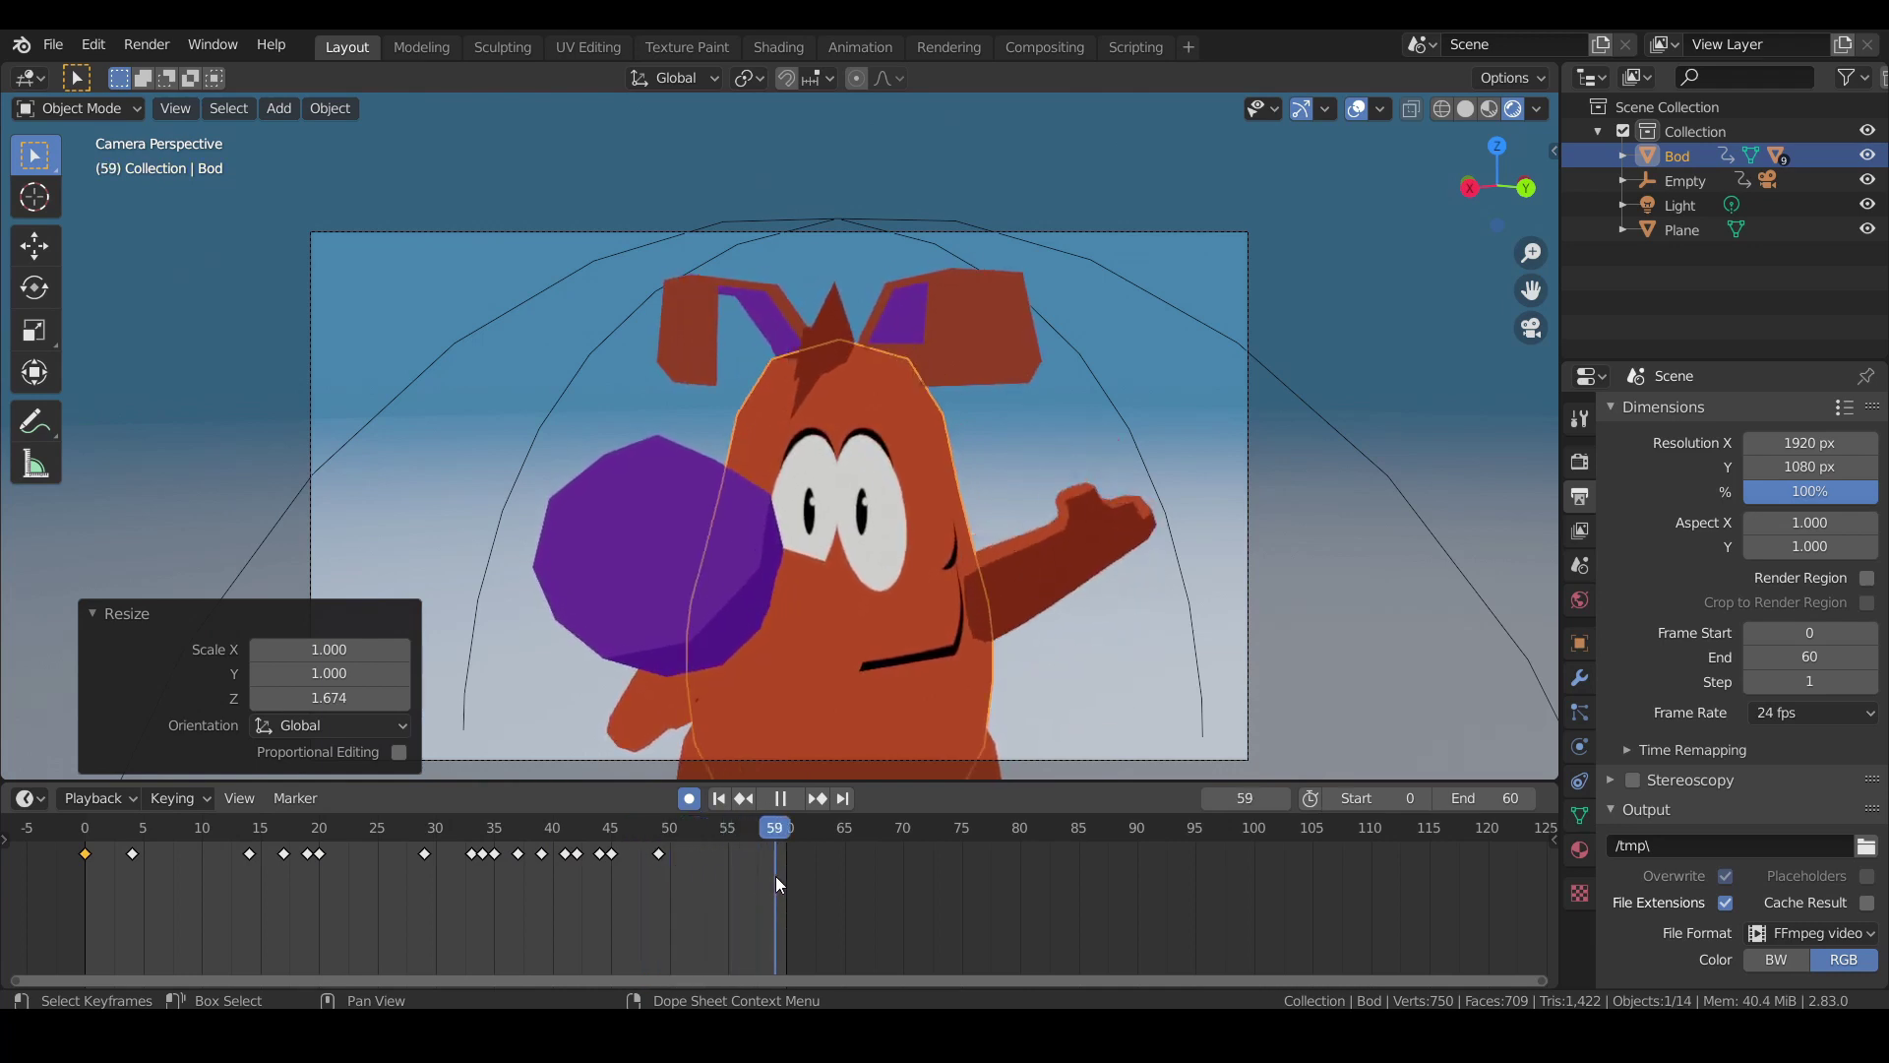
{"action": "left_click", "coordinate": [780, 798]}
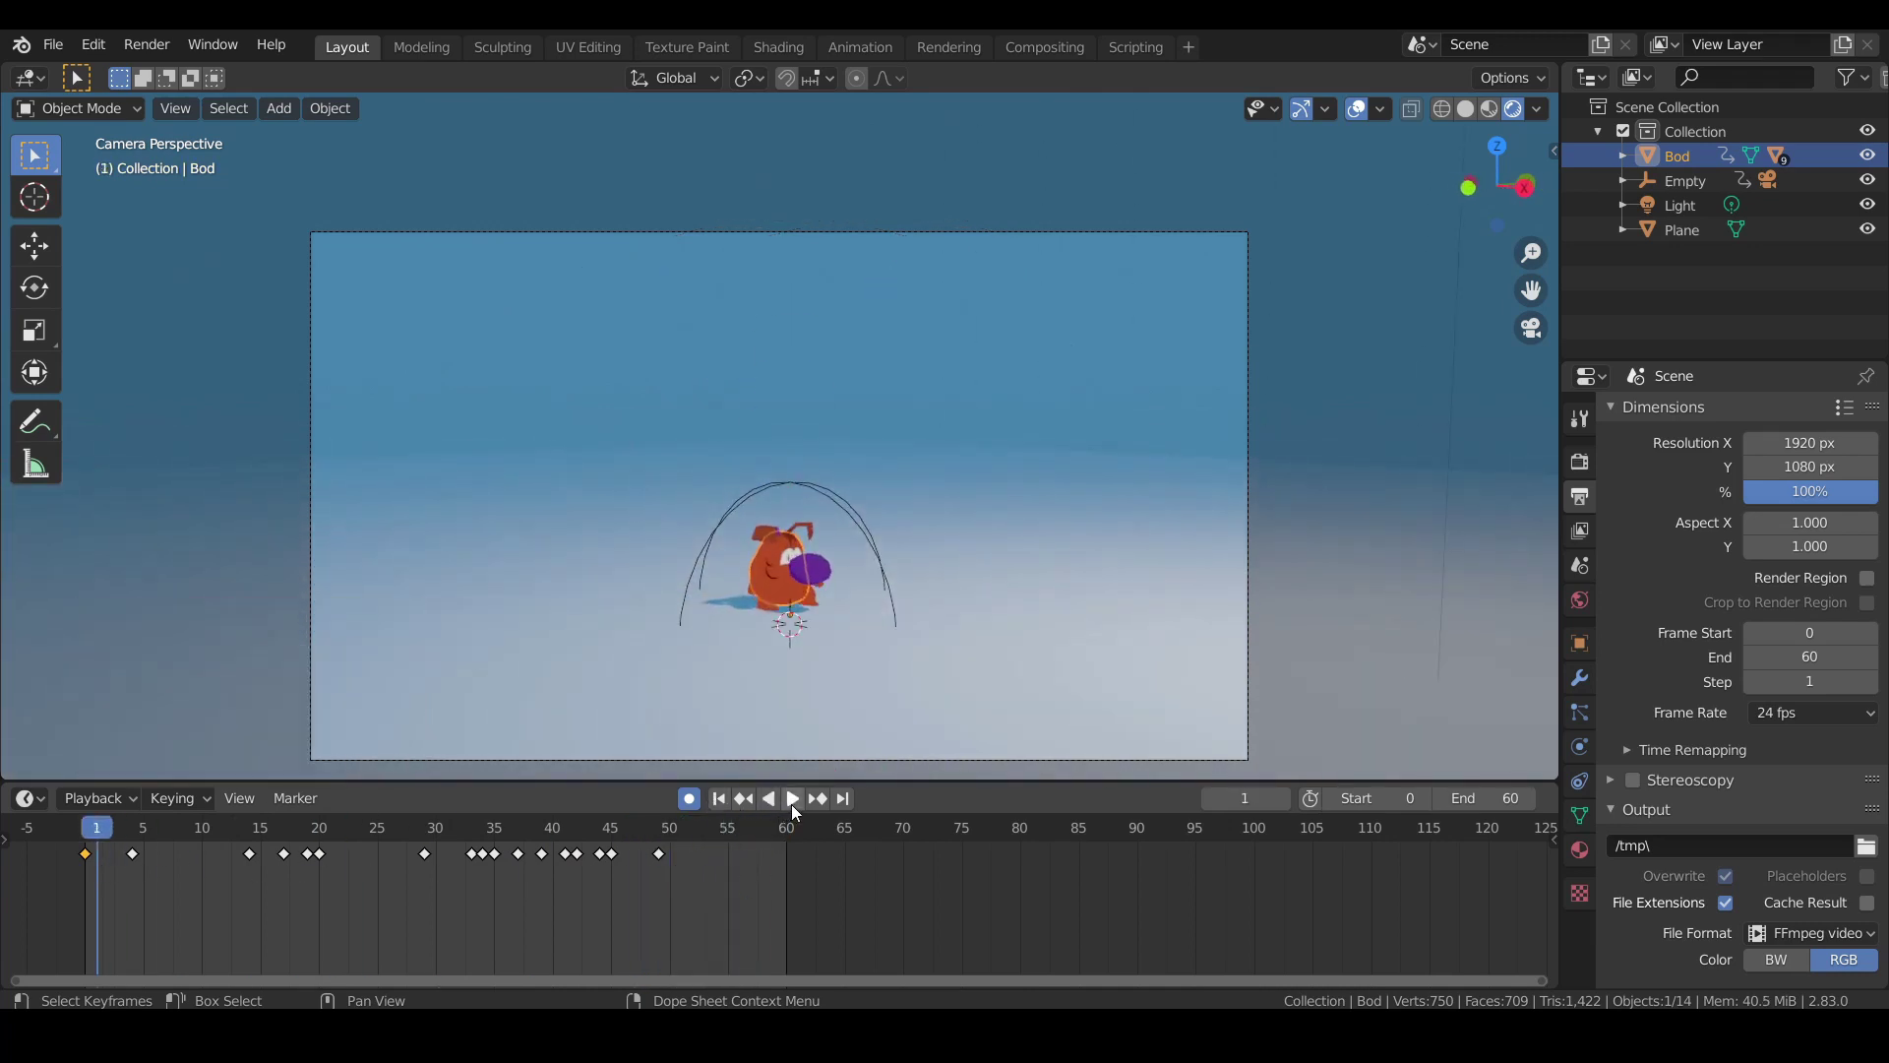
{"action": "left_click", "coordinate": [793, 803]}
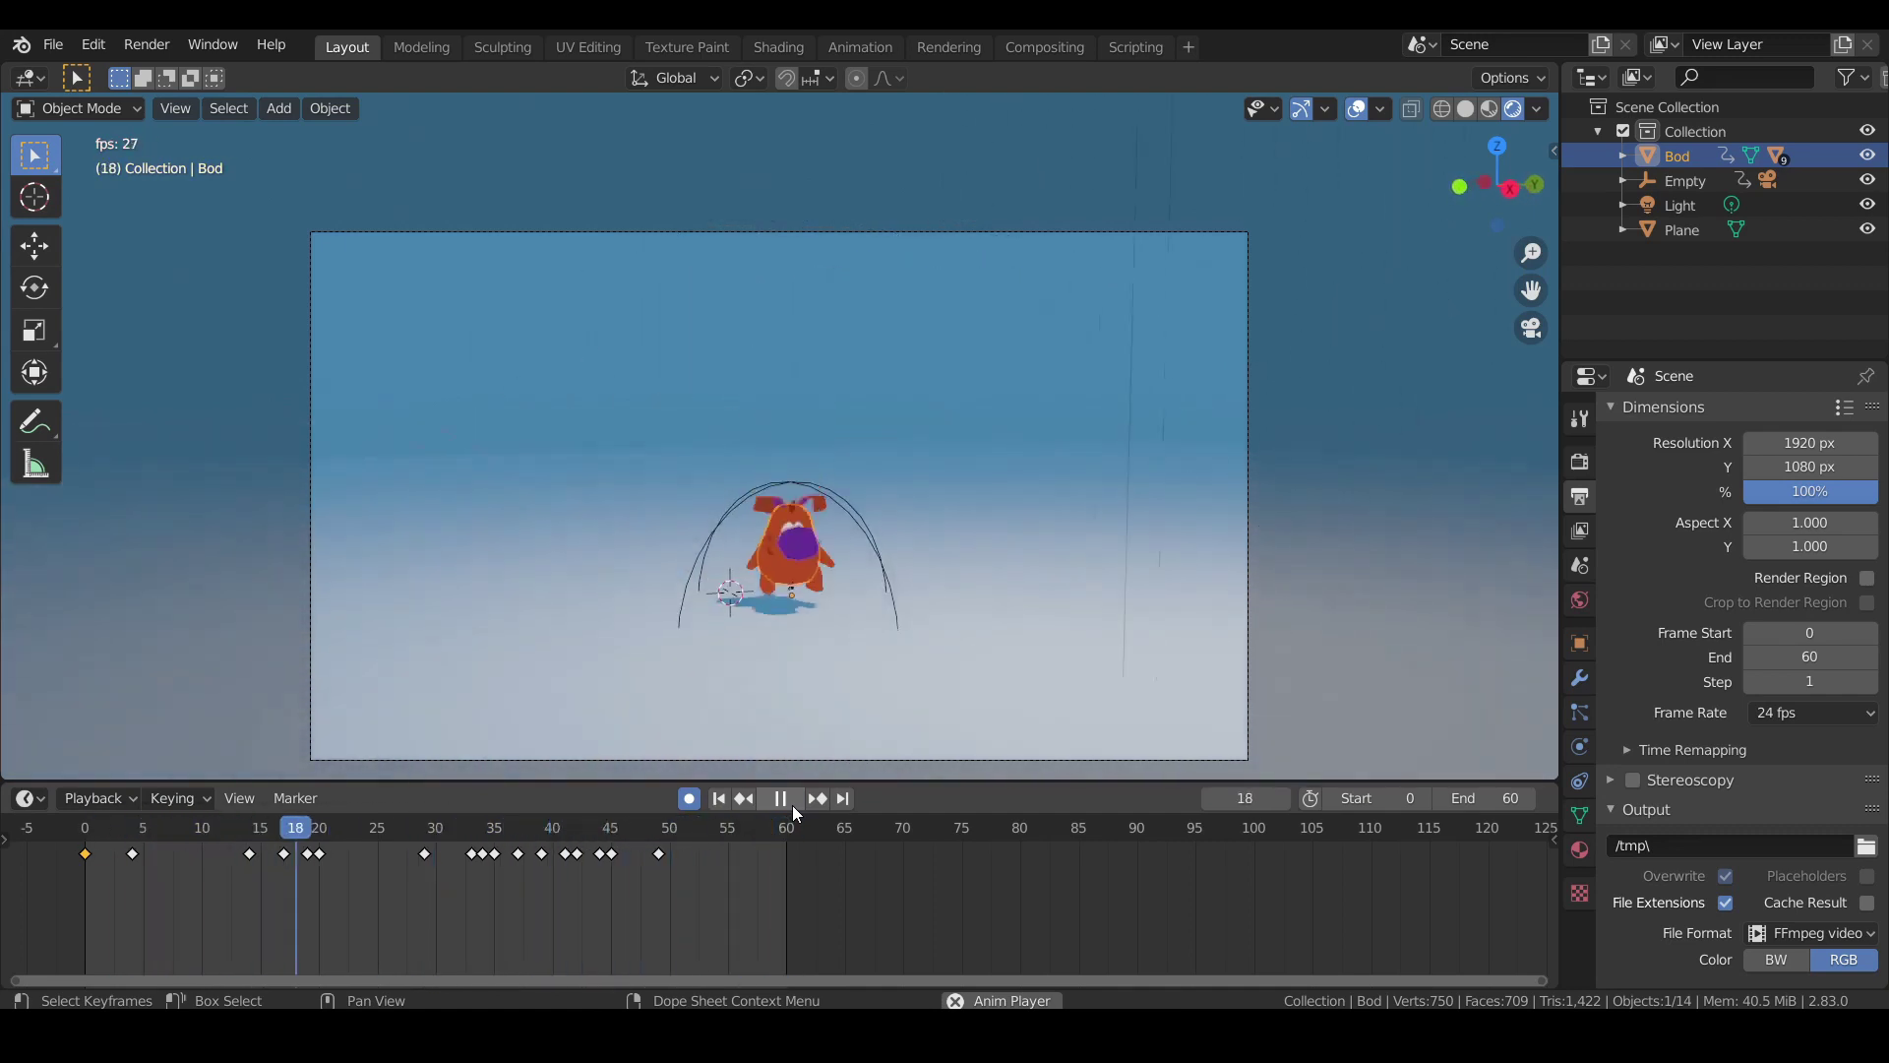
{"action": "left_click", "coordinate": [783, 799]}
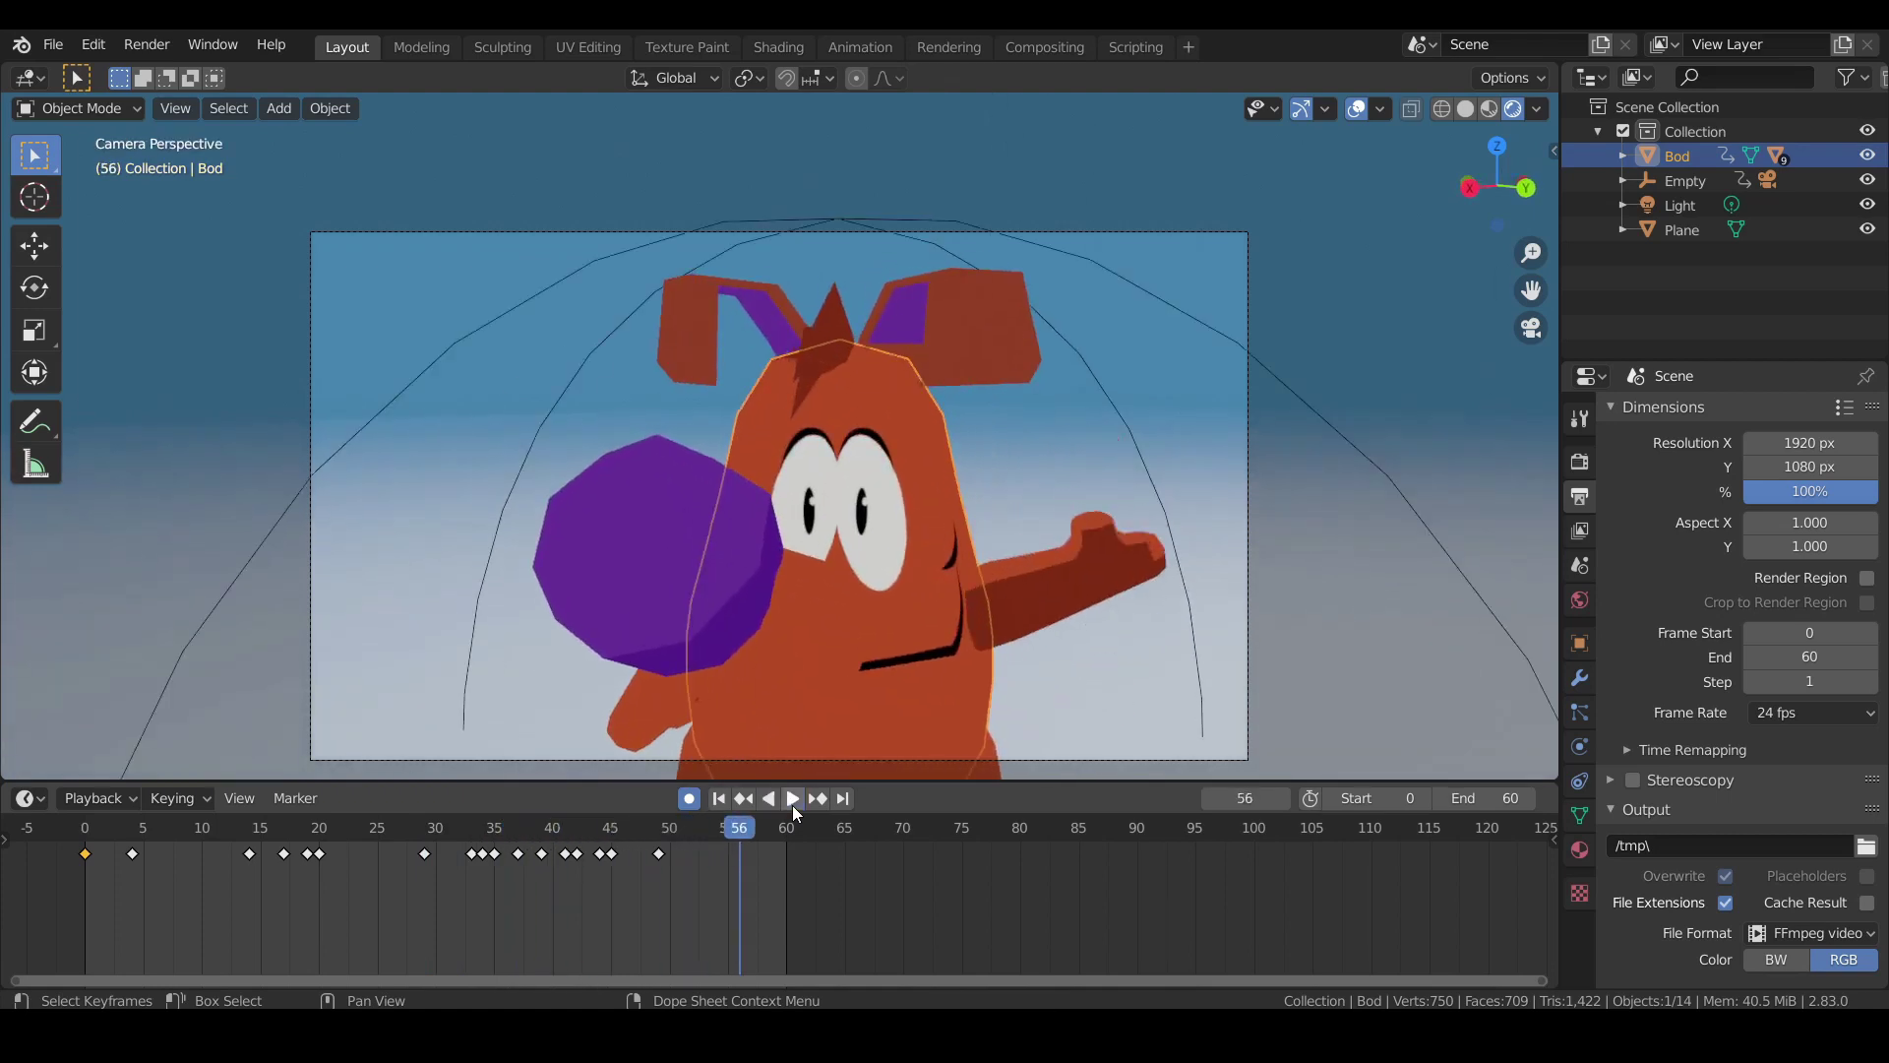
Select the ears, review their motion, and shift their frame-49 key one frame later.
{"action": "left_click", "coordinate": [705, 289]}
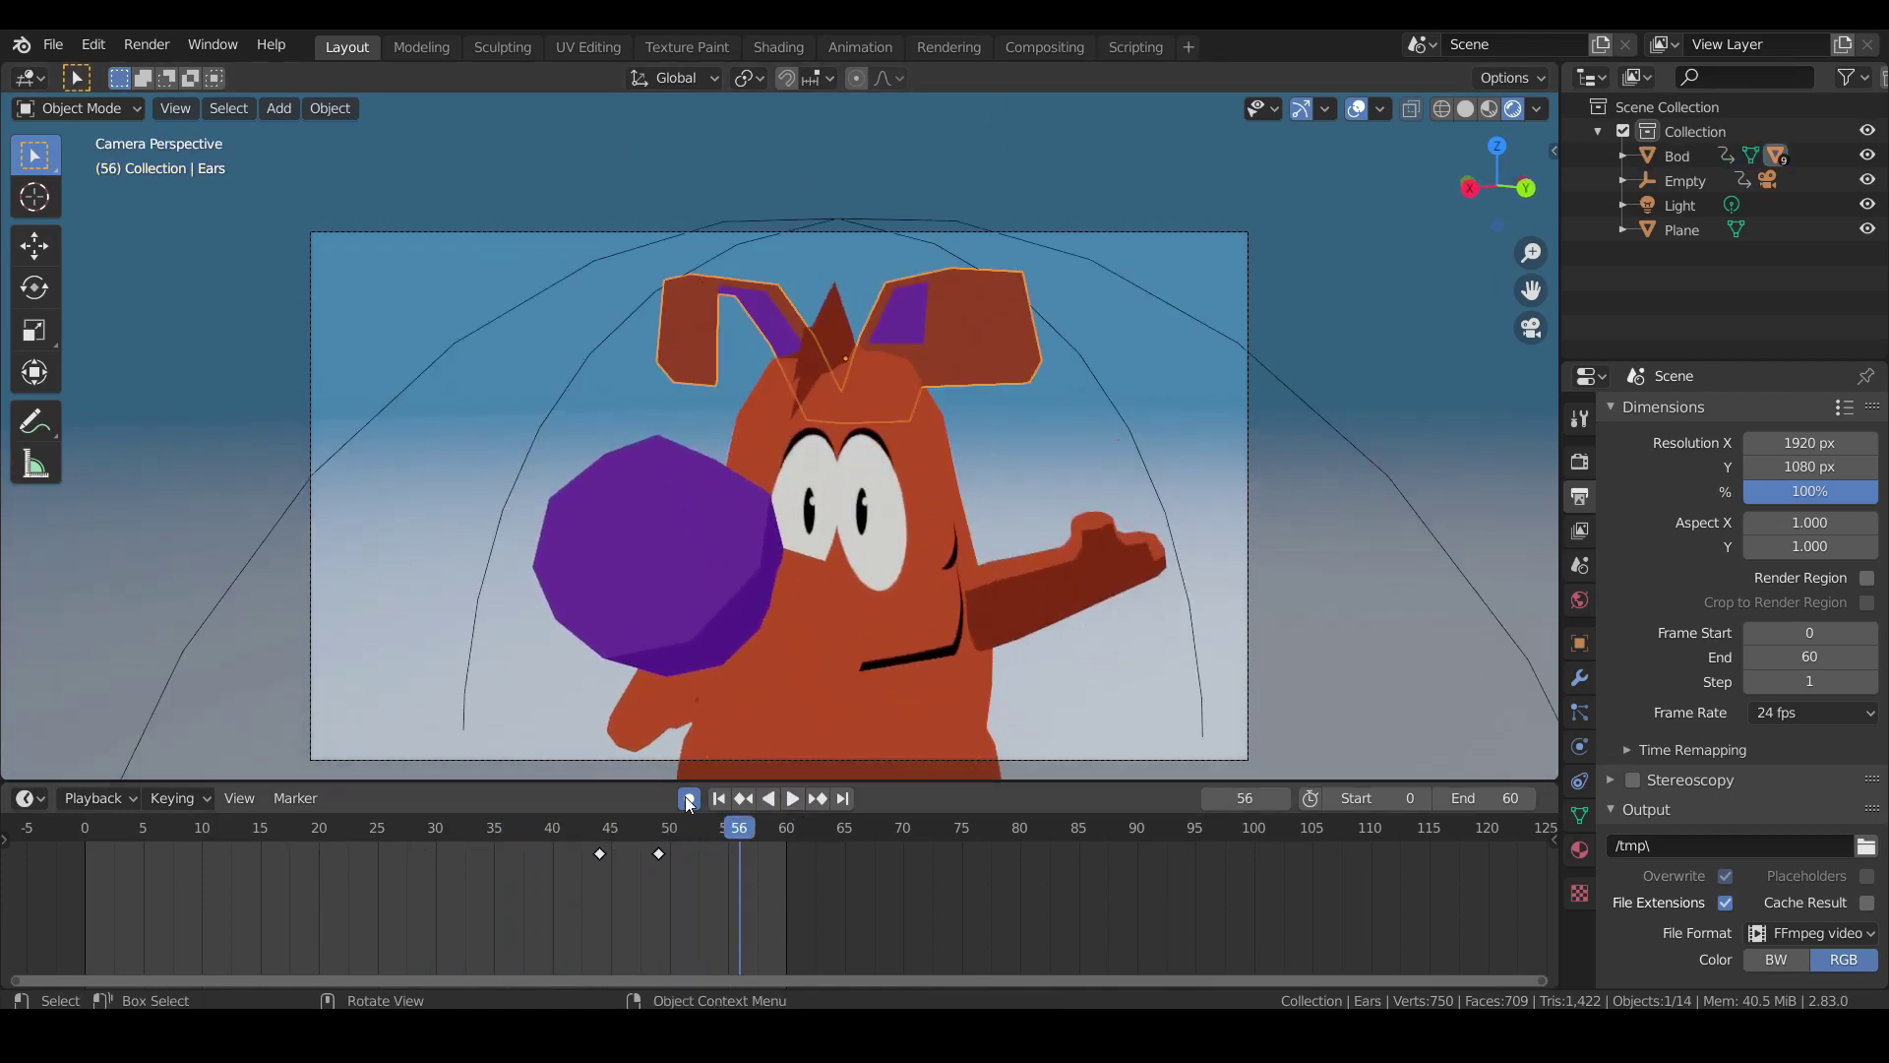
{"action": "left_click_drag", "start_coordinate": [604, 823], "coordinate": [723, 819]}
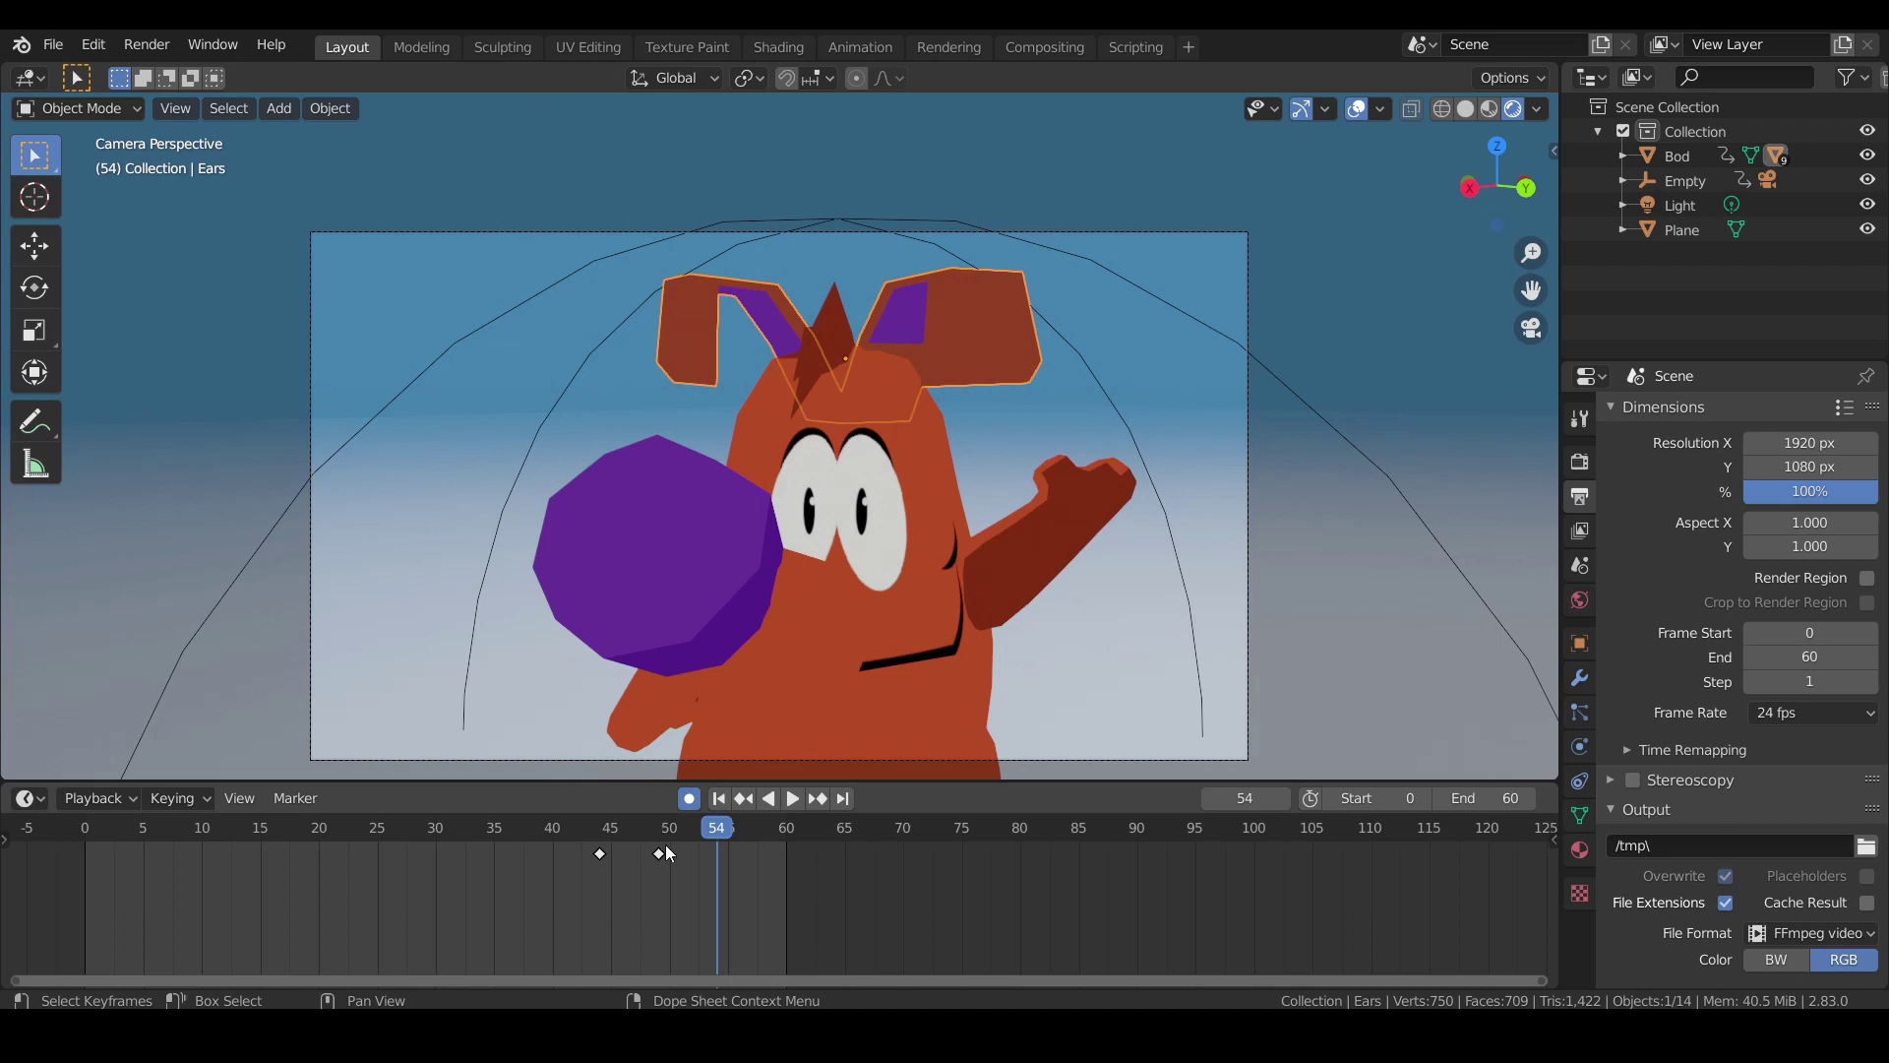
{"action": "left_click_drag", "start_coordinate": [612, 828], "coordinate": [653, 829]}
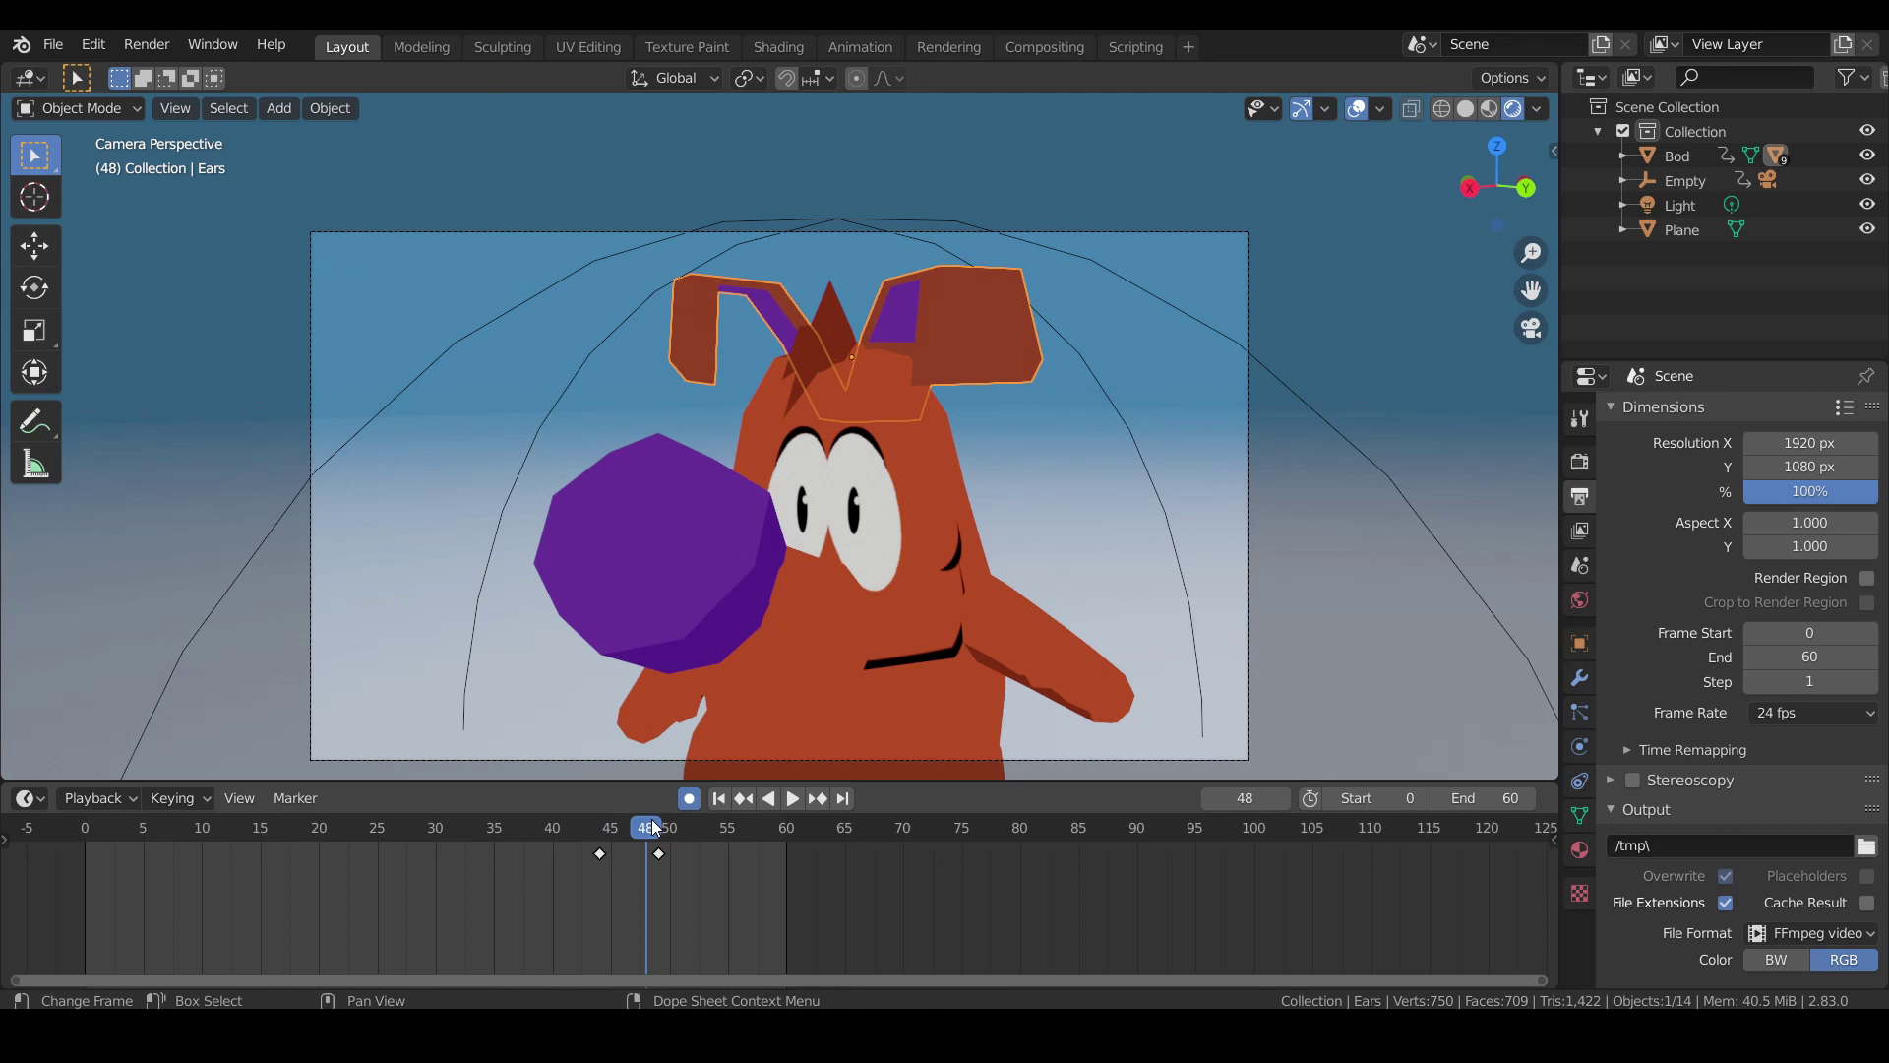
{"action": "left_click_drag", "start_coordinate": [647, 837], "coordinate": [659, 846]}
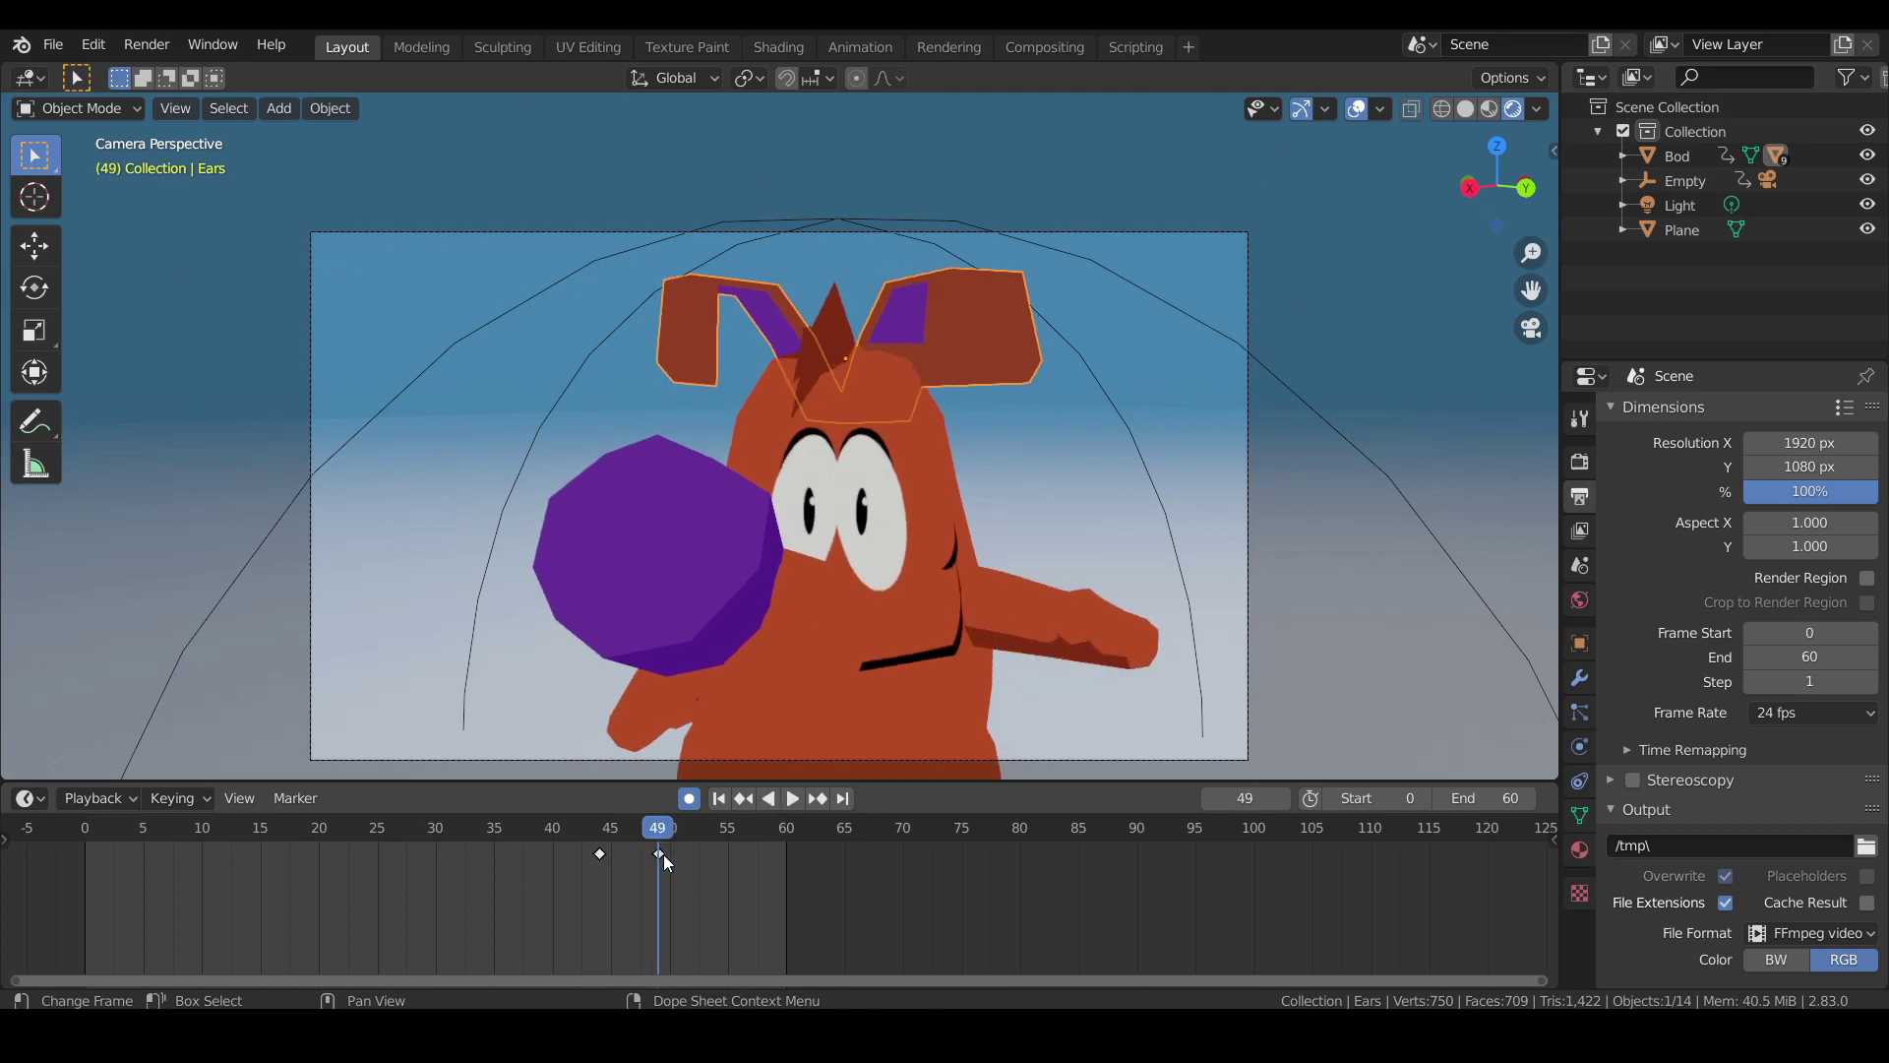
{"action": "left_click_drag", "start_coordinate": [663, 855], "coordinate": [717, 837]}
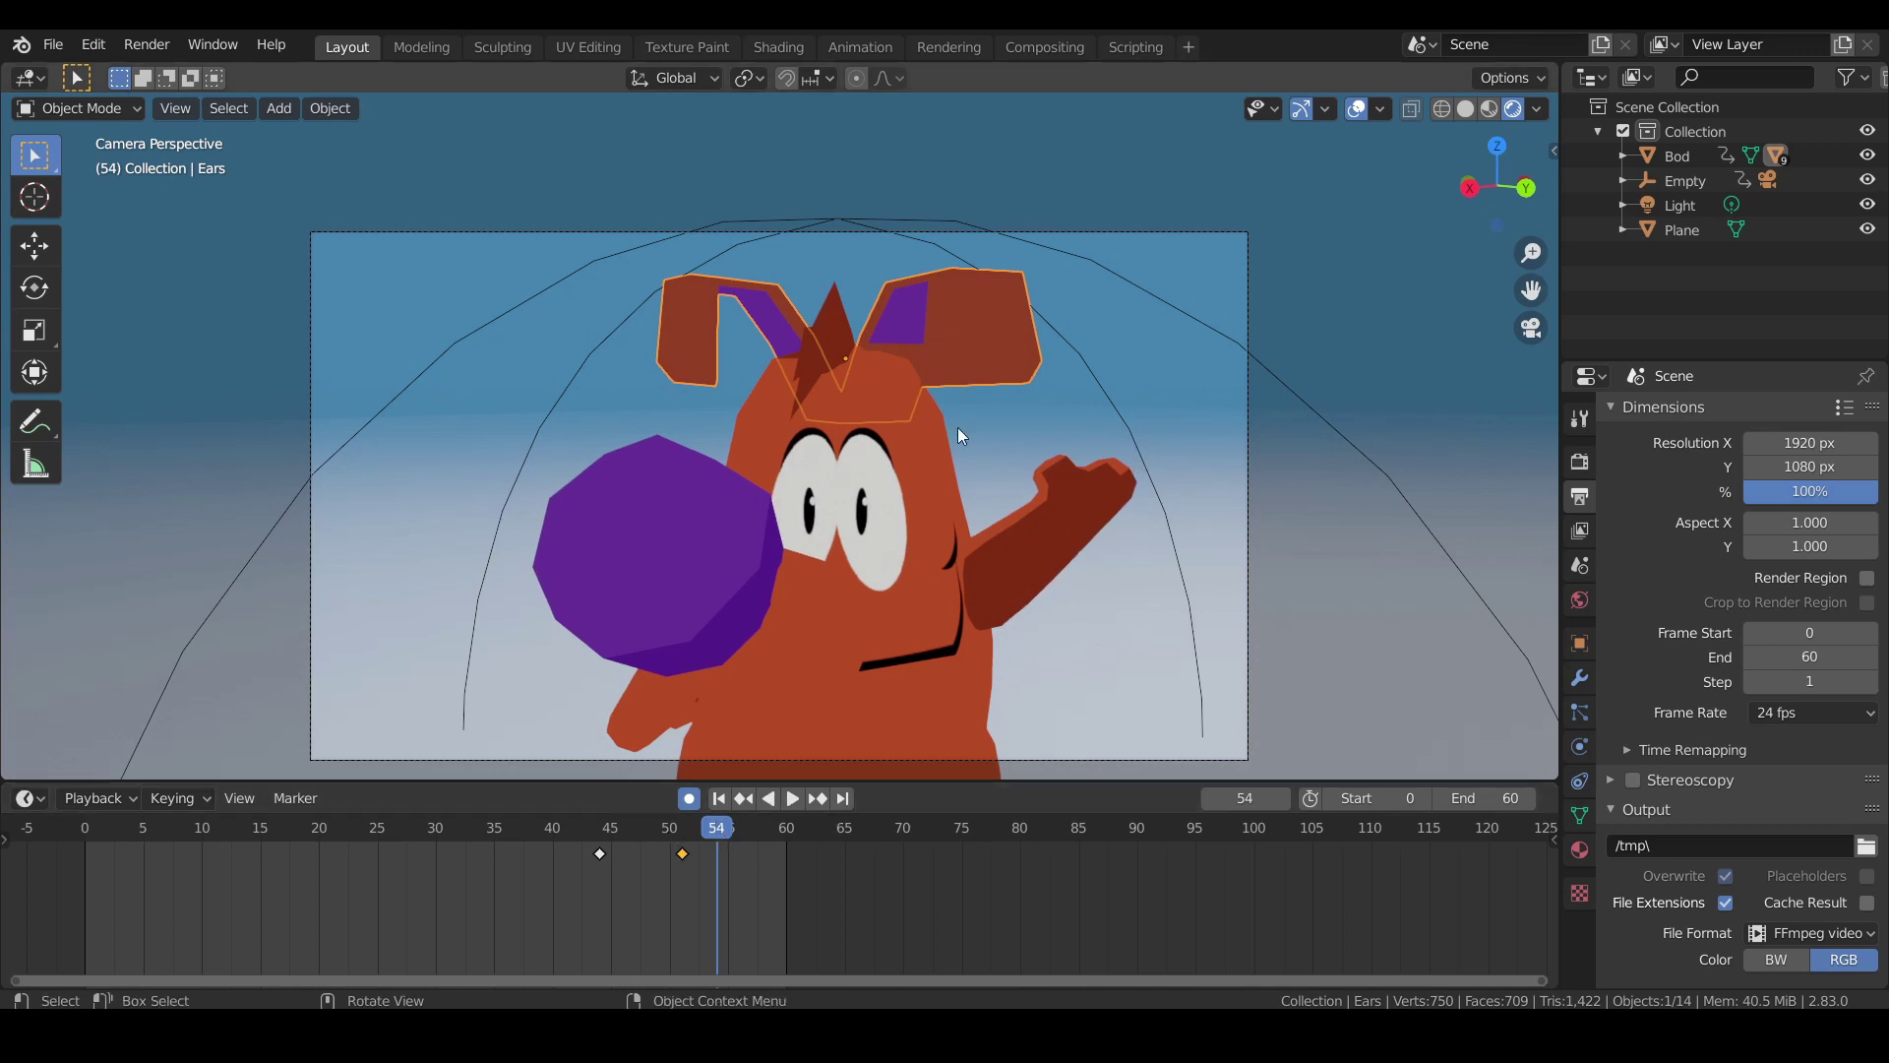
Turn the ears 18.8° around Z at frame 54, then scrub back to compare poses.
{"action": "key", "text": "r"}
{"action": "key", "text": "z"}
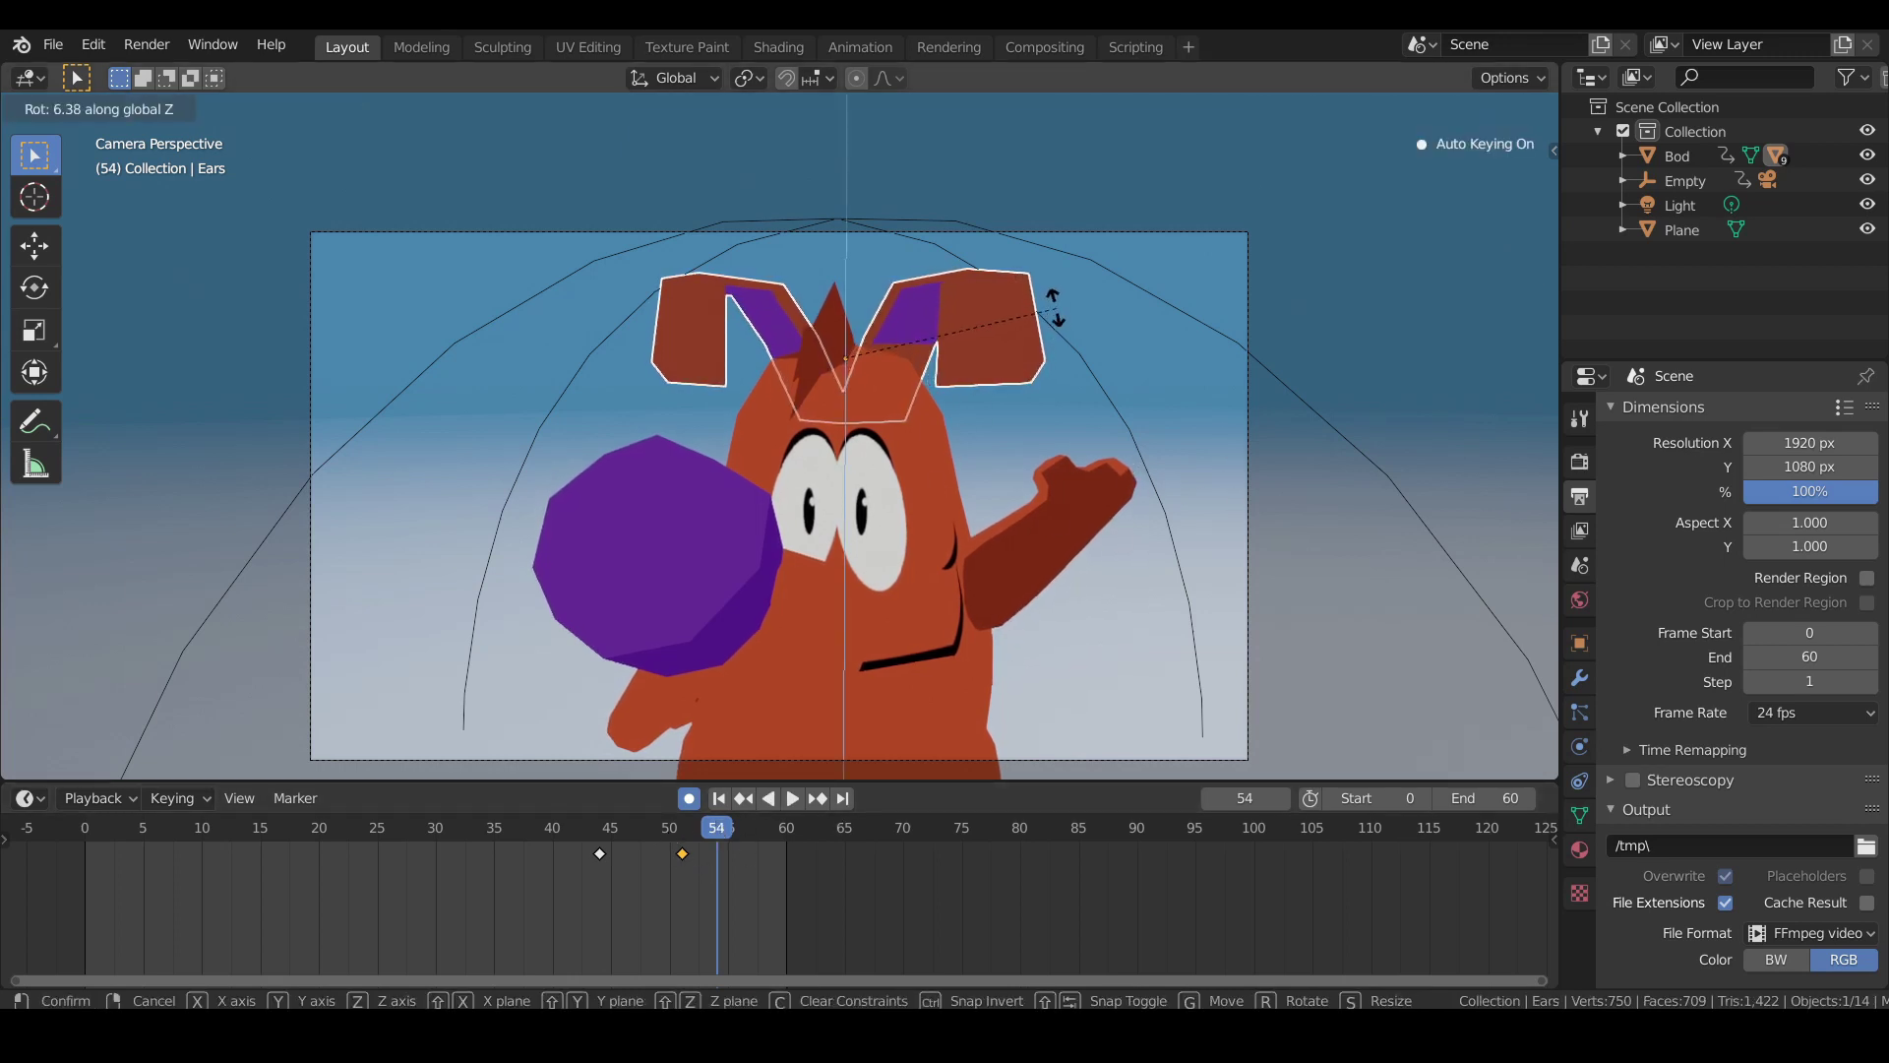
{"action": "left_click", "coordinate": [1041, 264]}
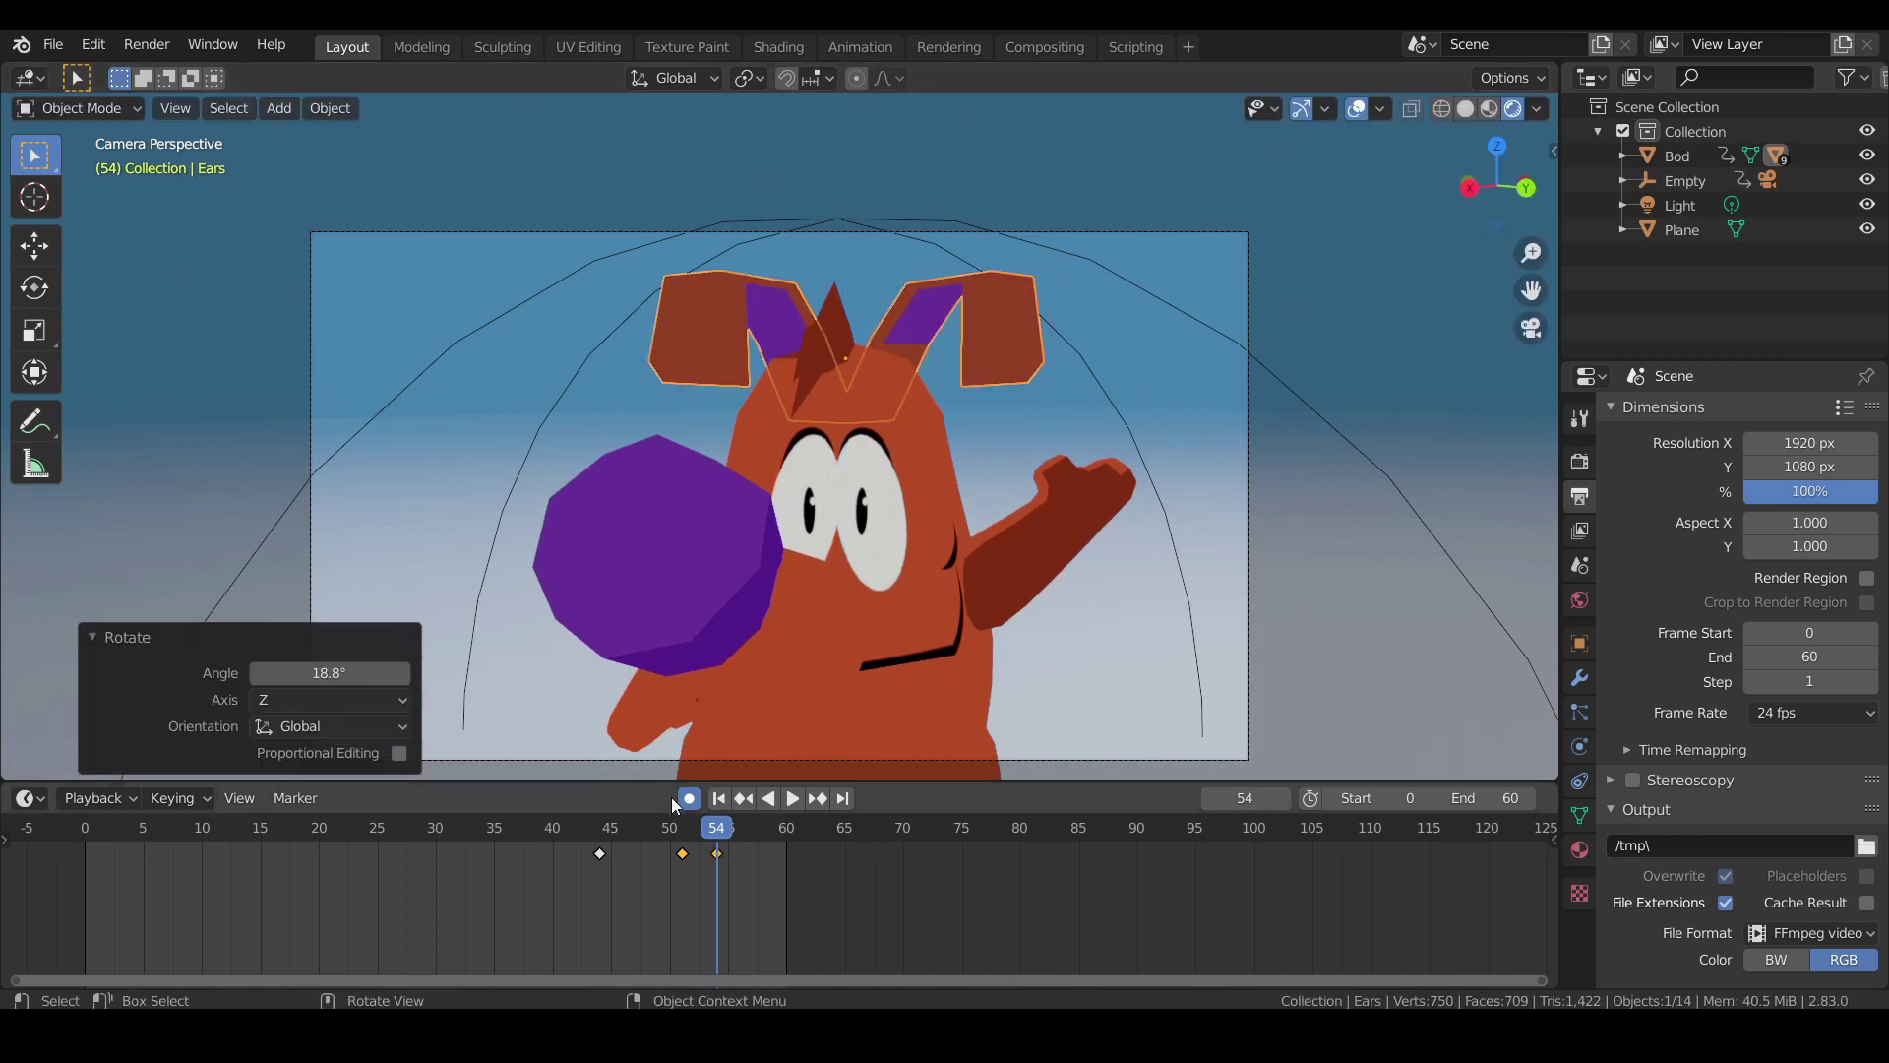
{"action": "left_click_drag", "start_coordinate": [669, 826], "coordinate": [748, 848]}
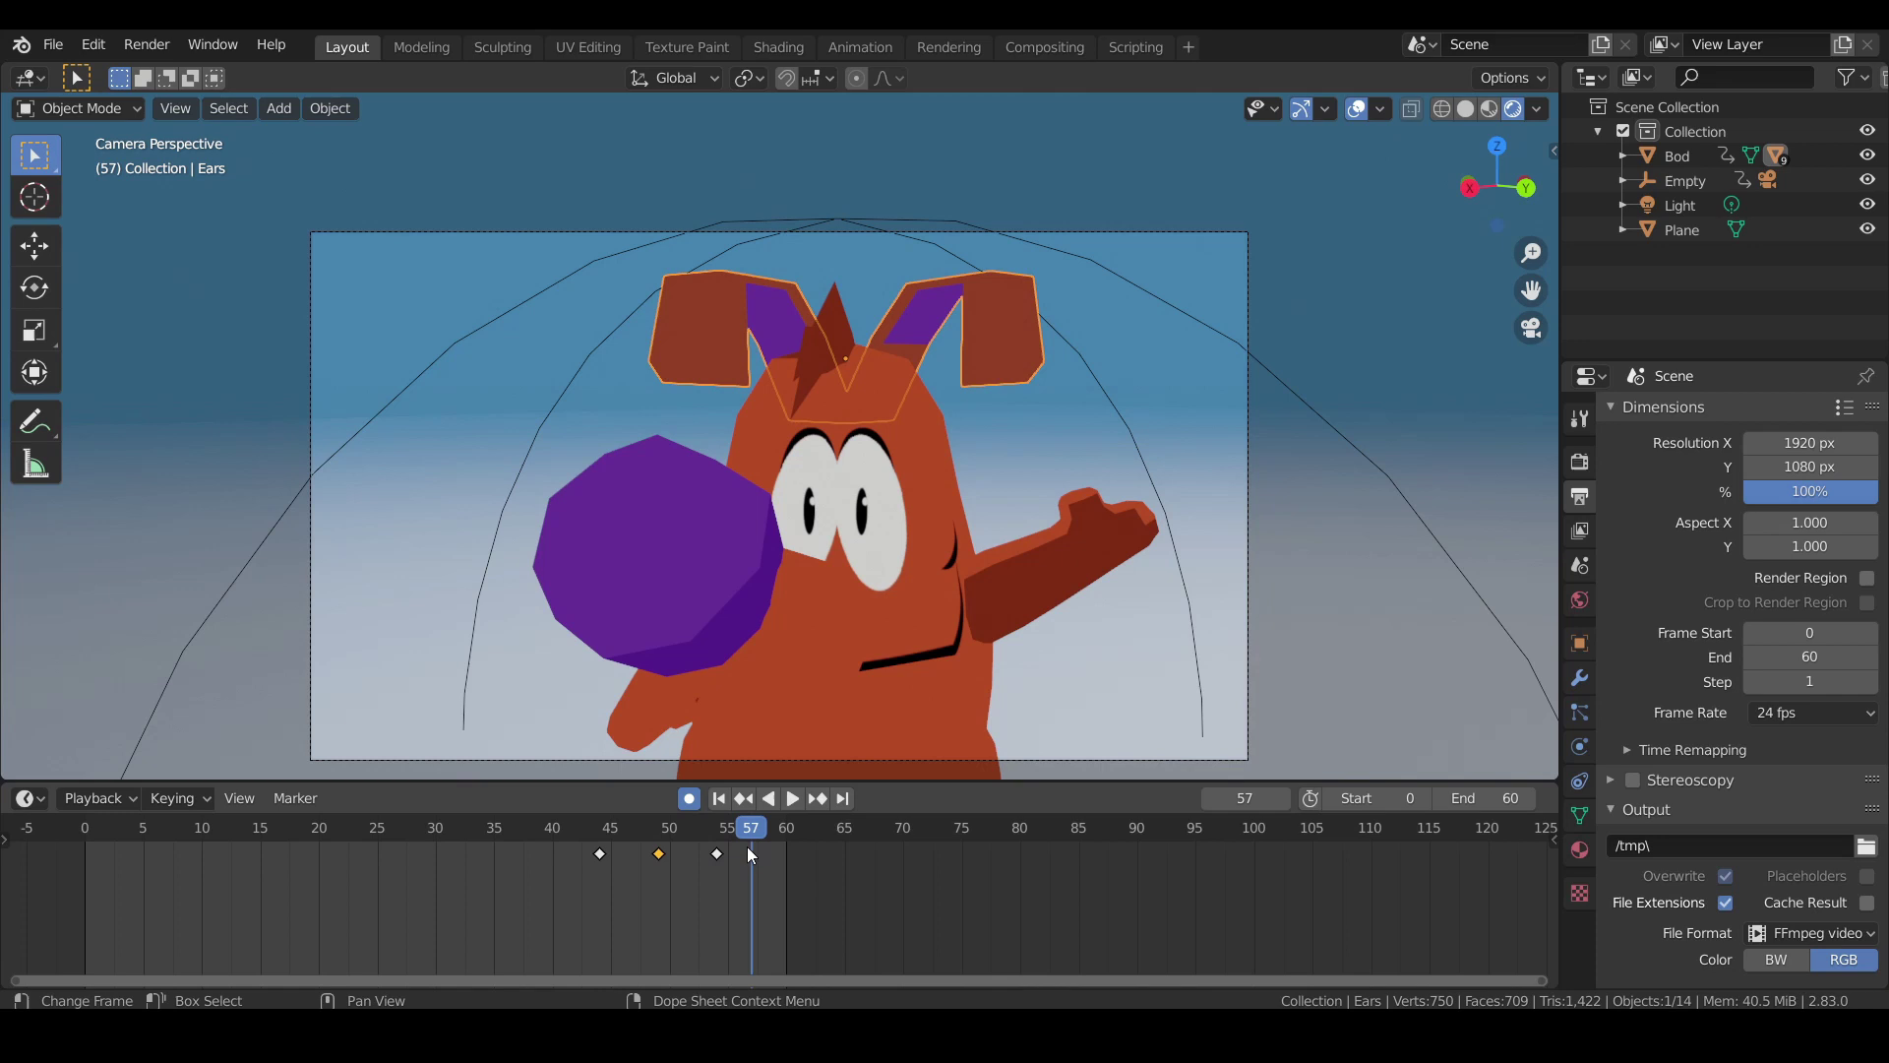
Paste the ears' frame-50 pose as a key at frame 57 and play back to check the swing.
{"action": "left_click", "coordinate": [664, 855]}
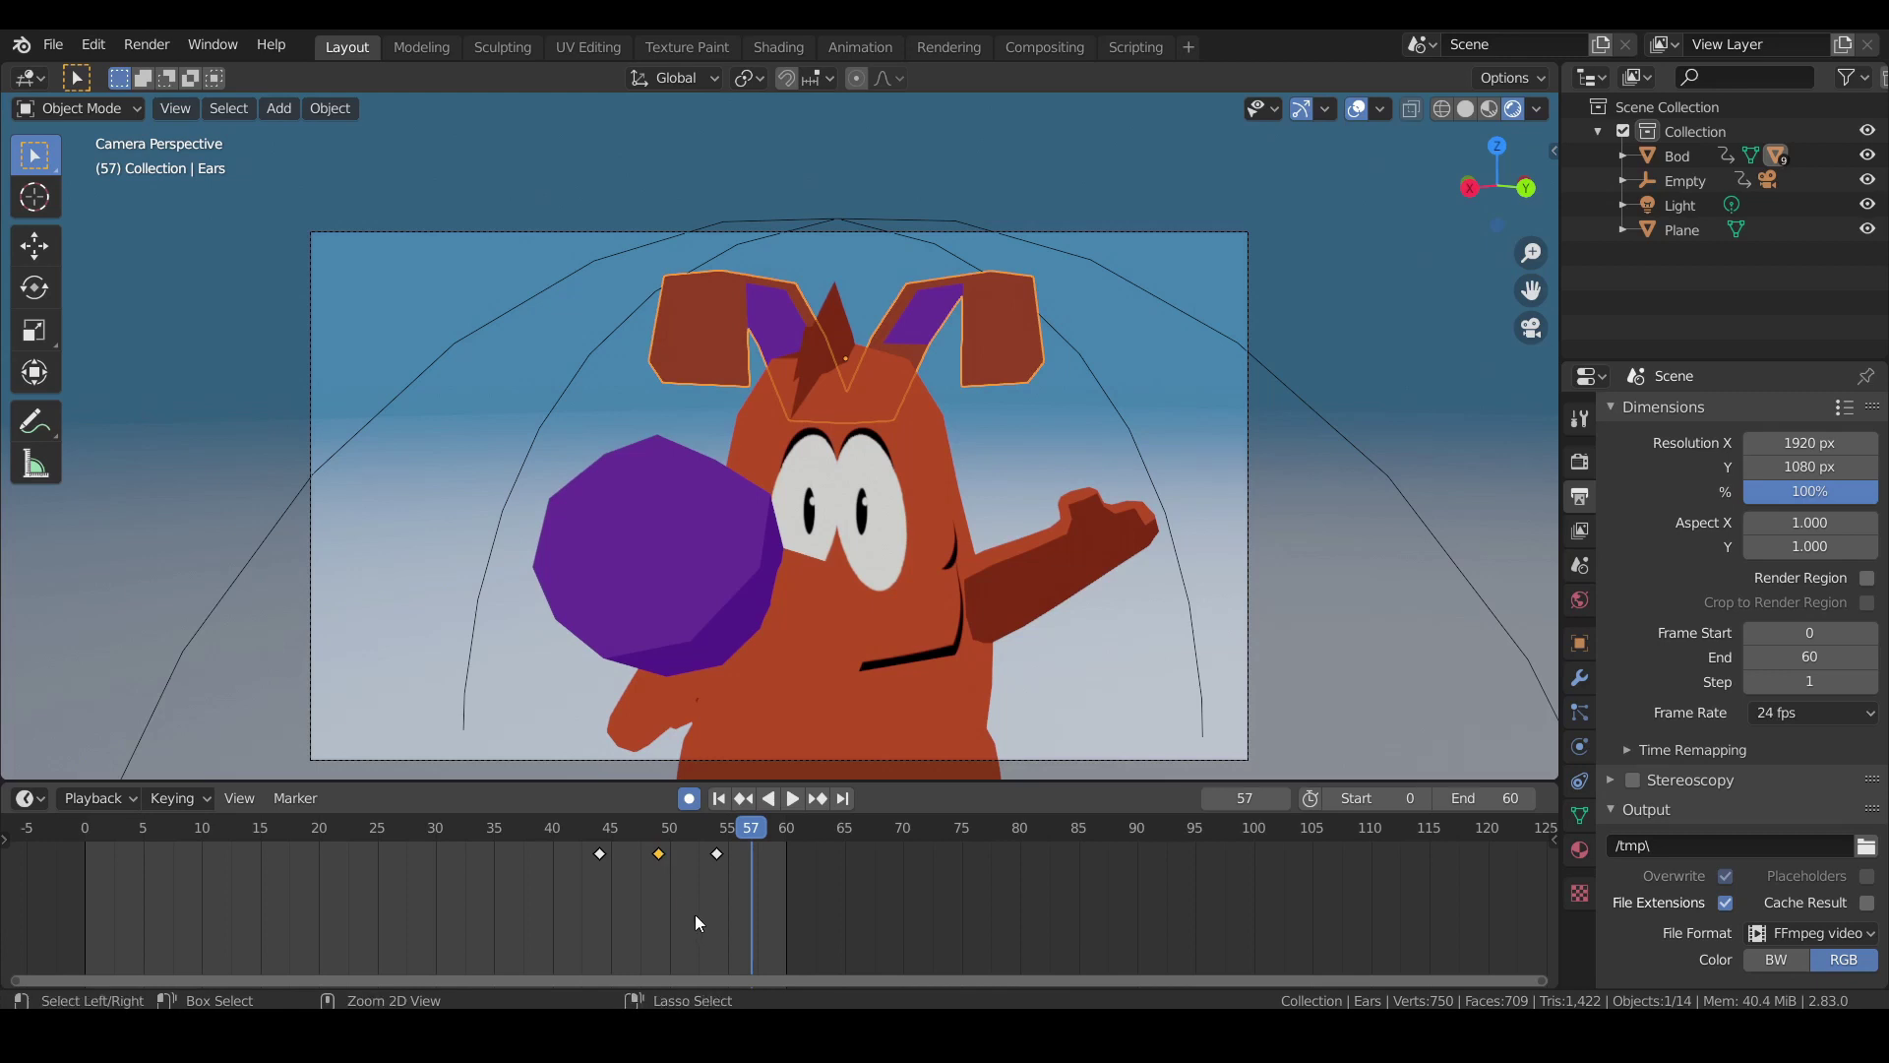
{"action": "key", "text": "ctrl+v"}
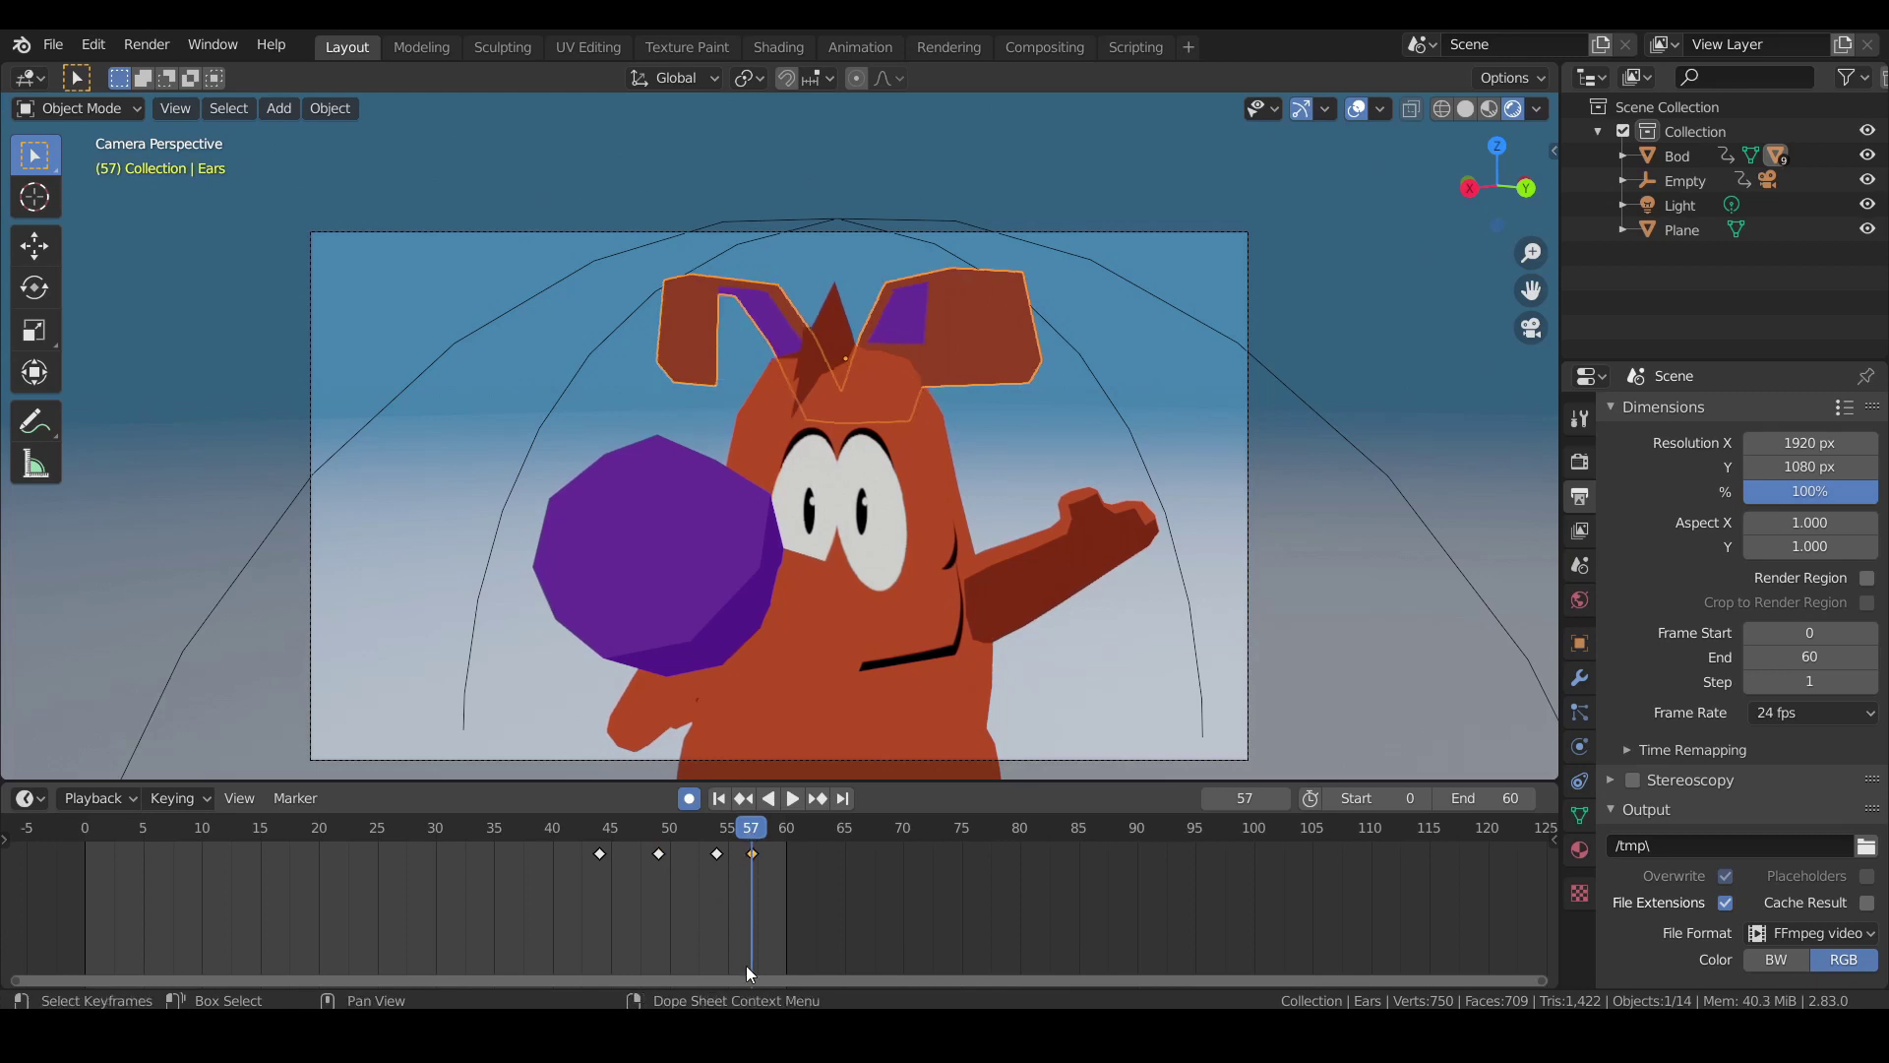
{"action": "left_click_drag", "start_coordinate": [605, 834], "coordinate": [575, 862]}
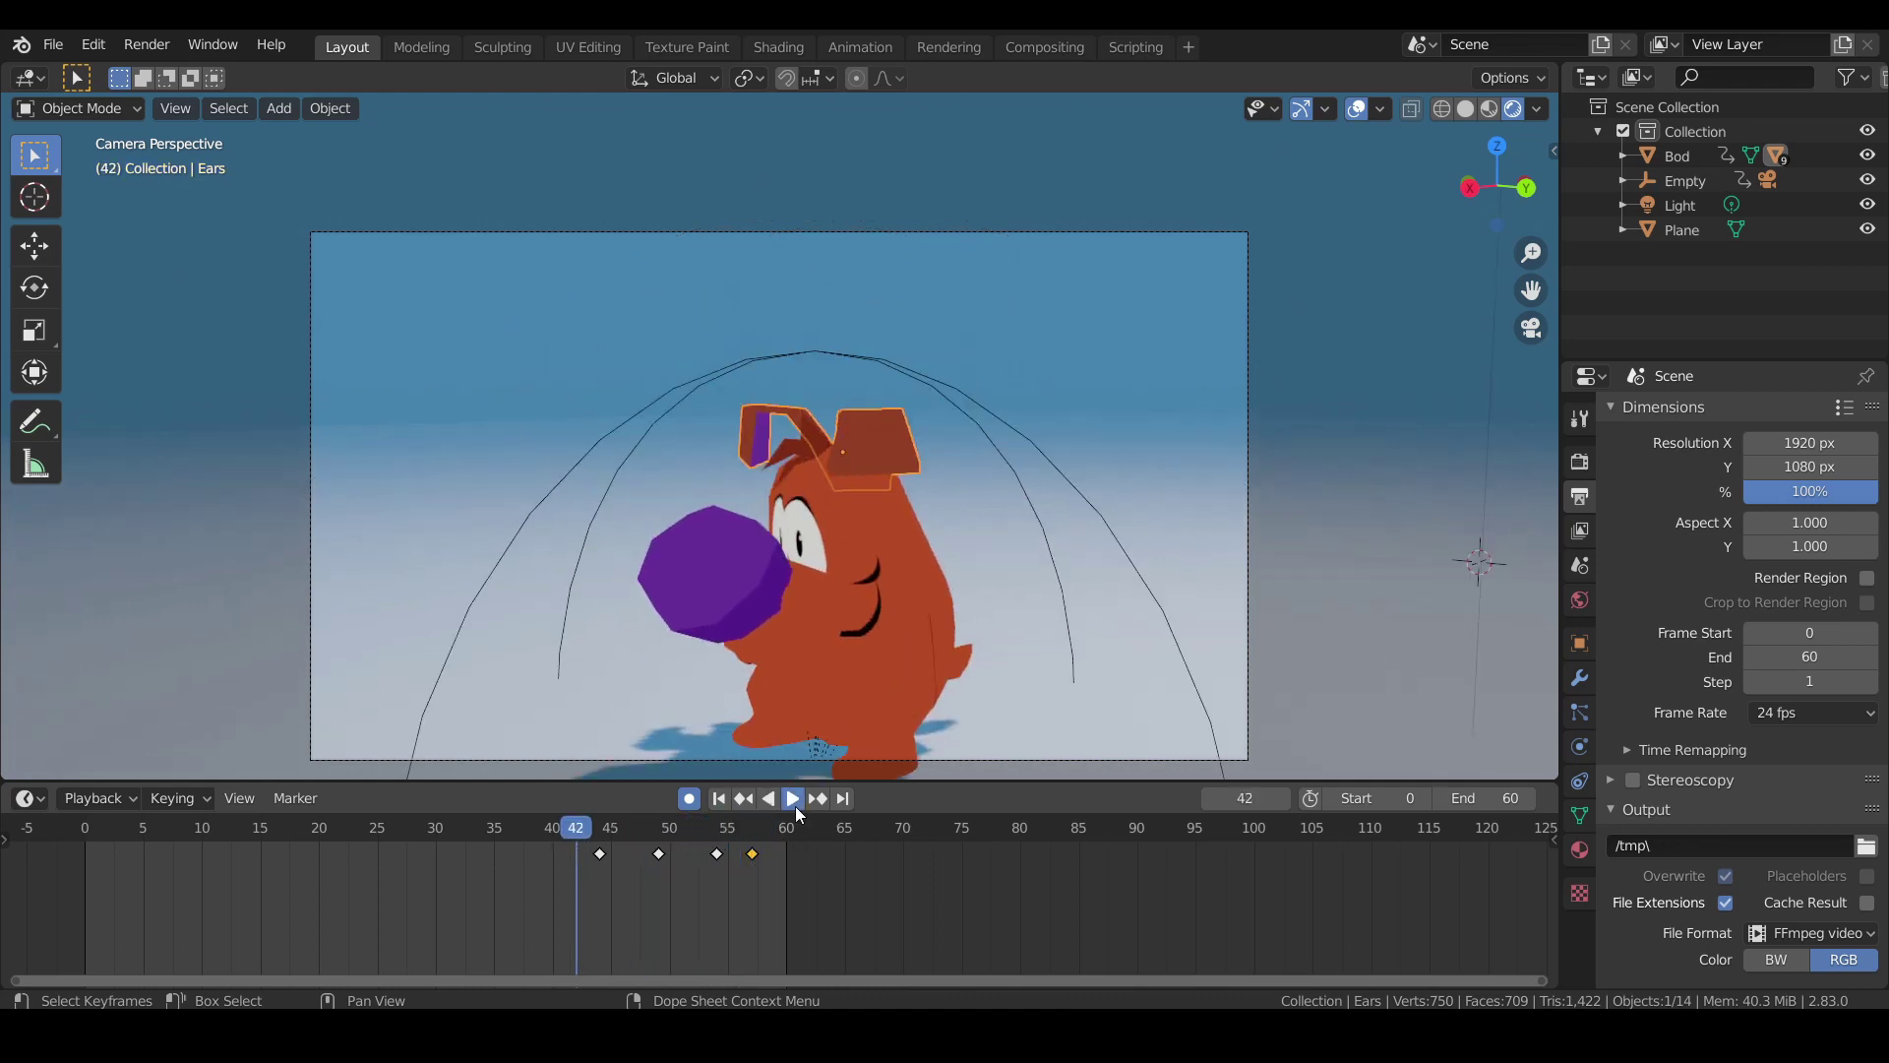
{"action": "left_click", "coordinate": [796, 806]}
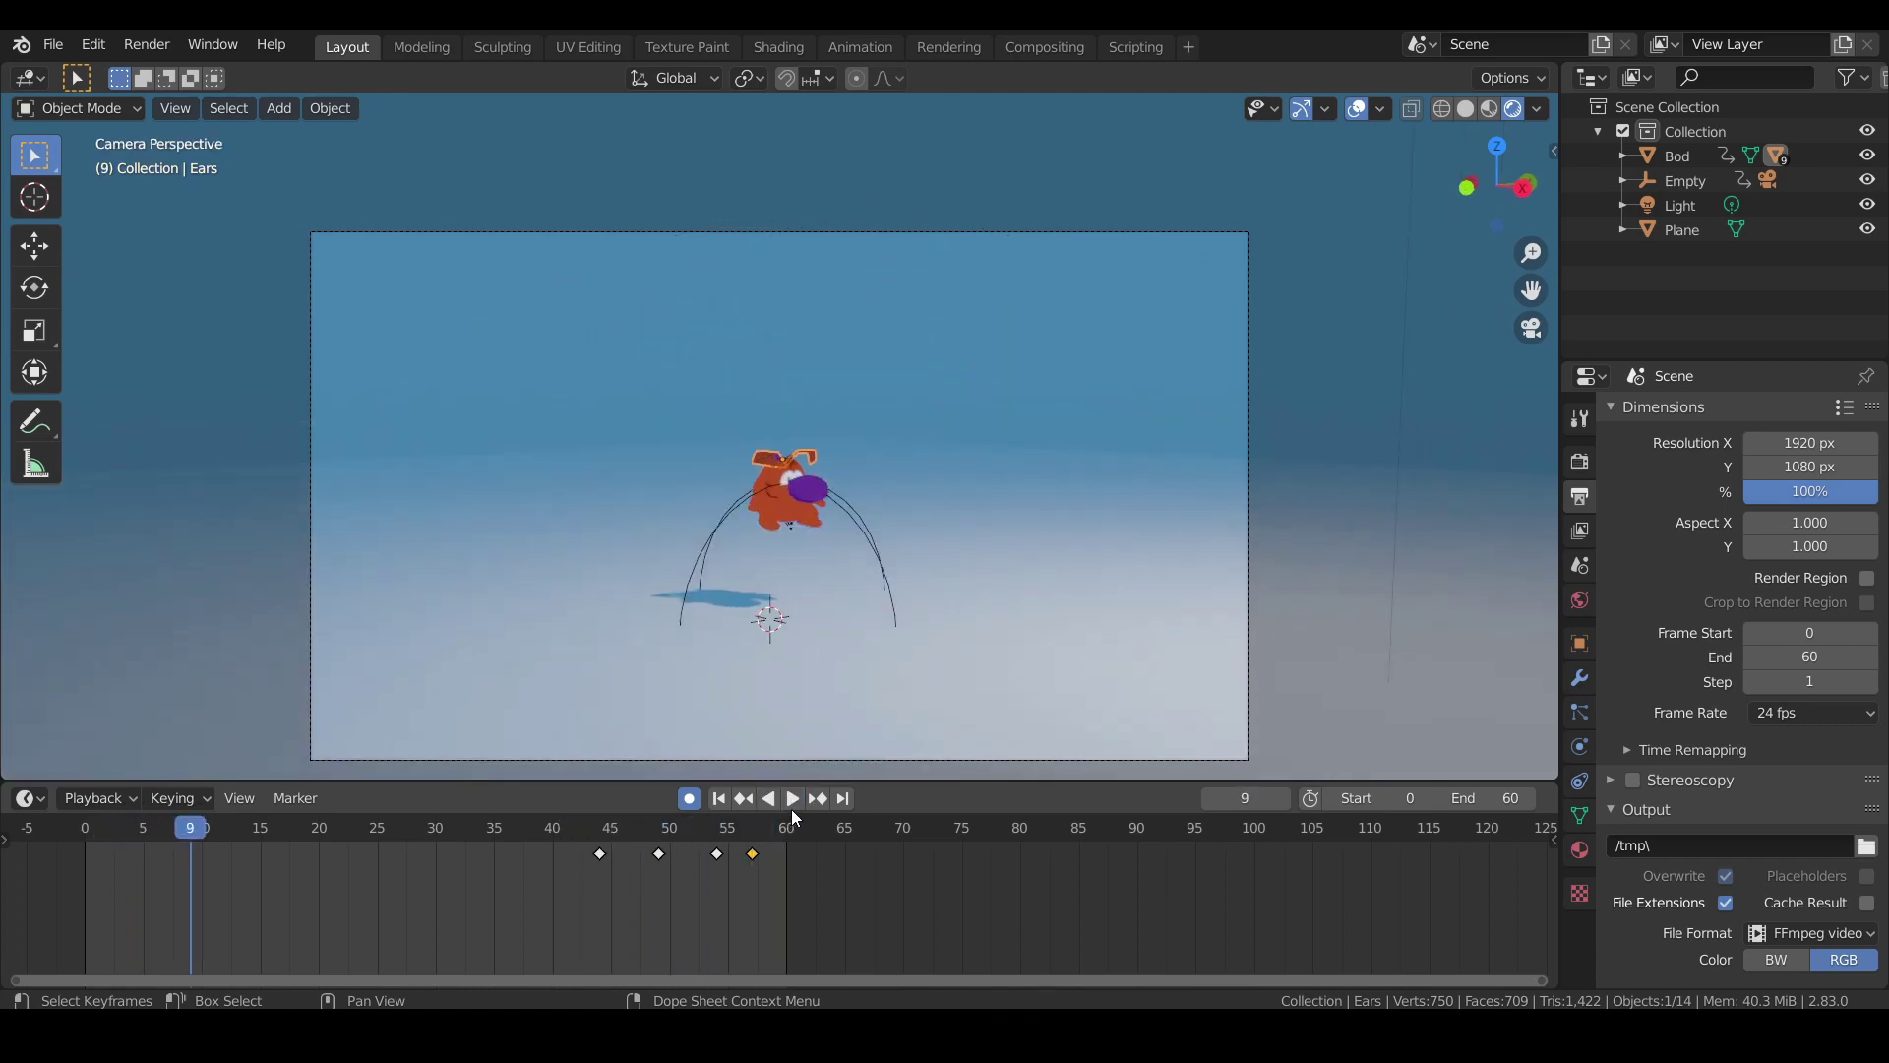
{"action": "left_click", "coordinate": [793, 809]}
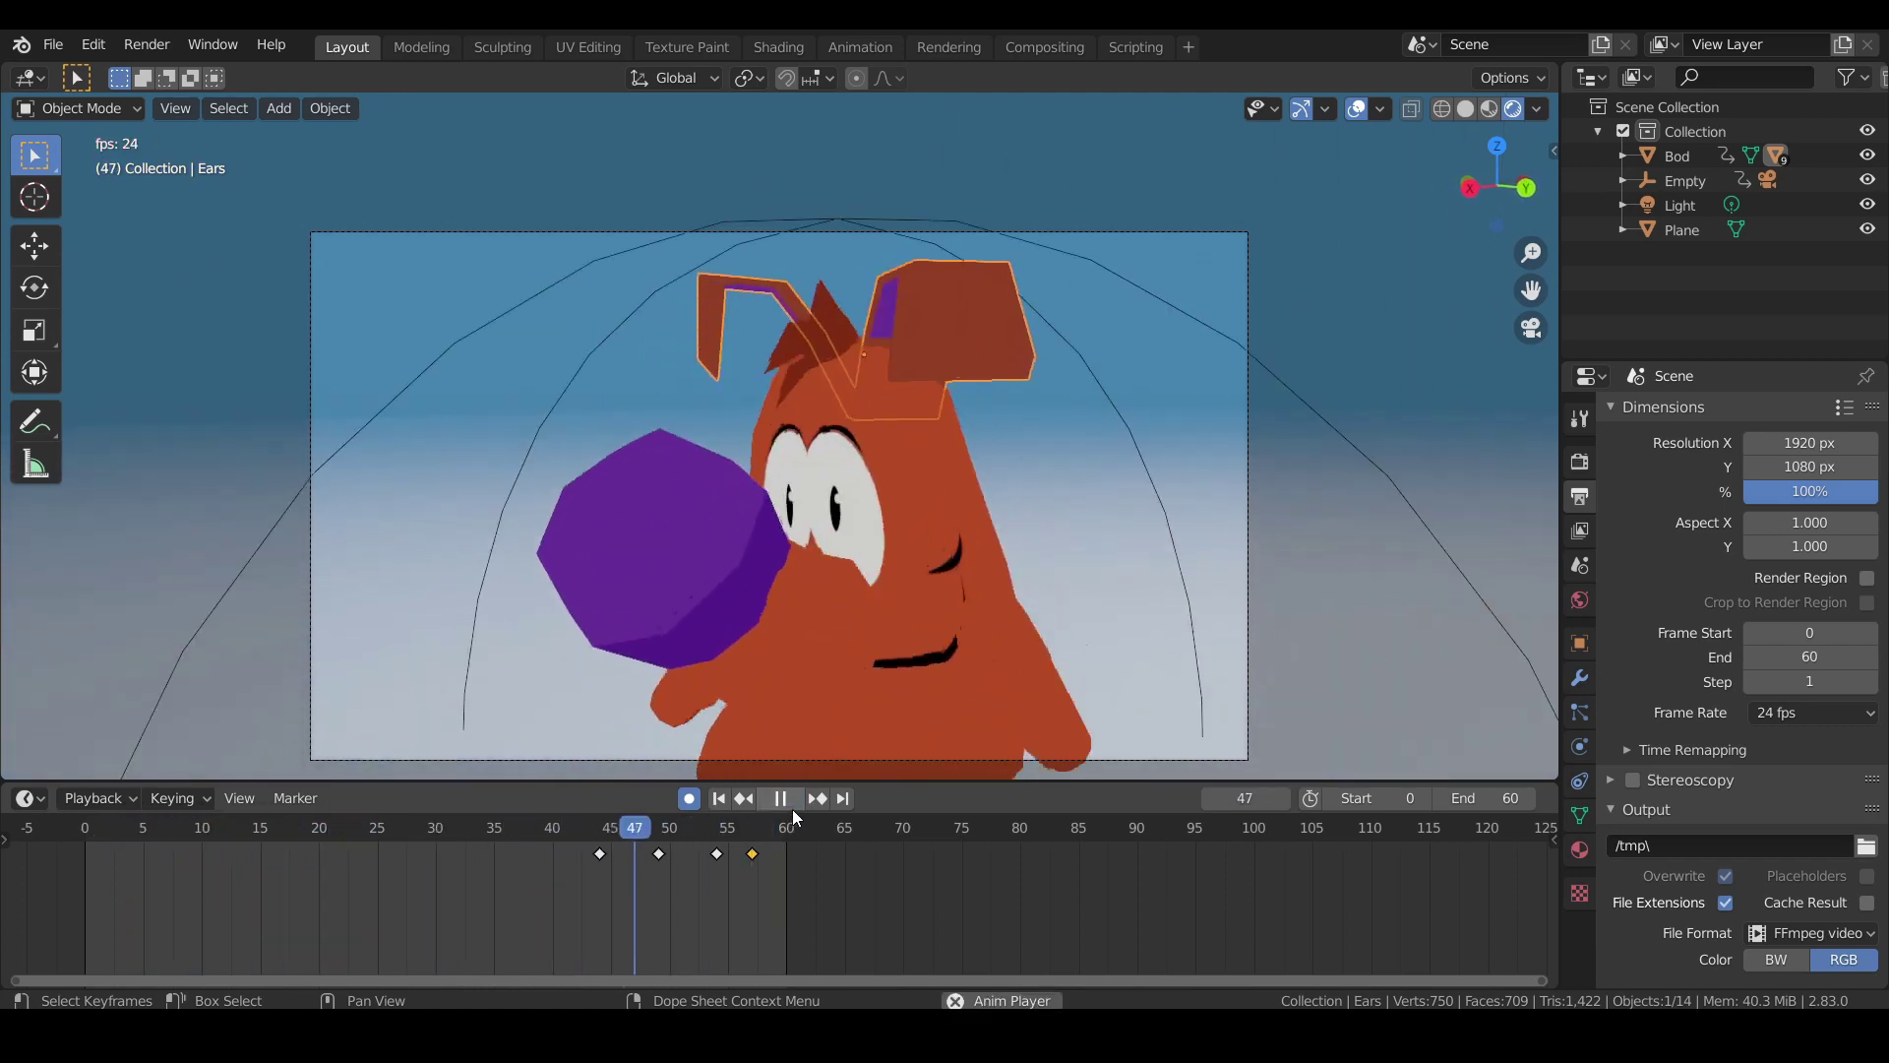
{"action": "left_click", "coordinate": [791, 811]}
{"action": "left_click_drag", "start_coordinate": [630, 826], "coordinate": [686, 875]}
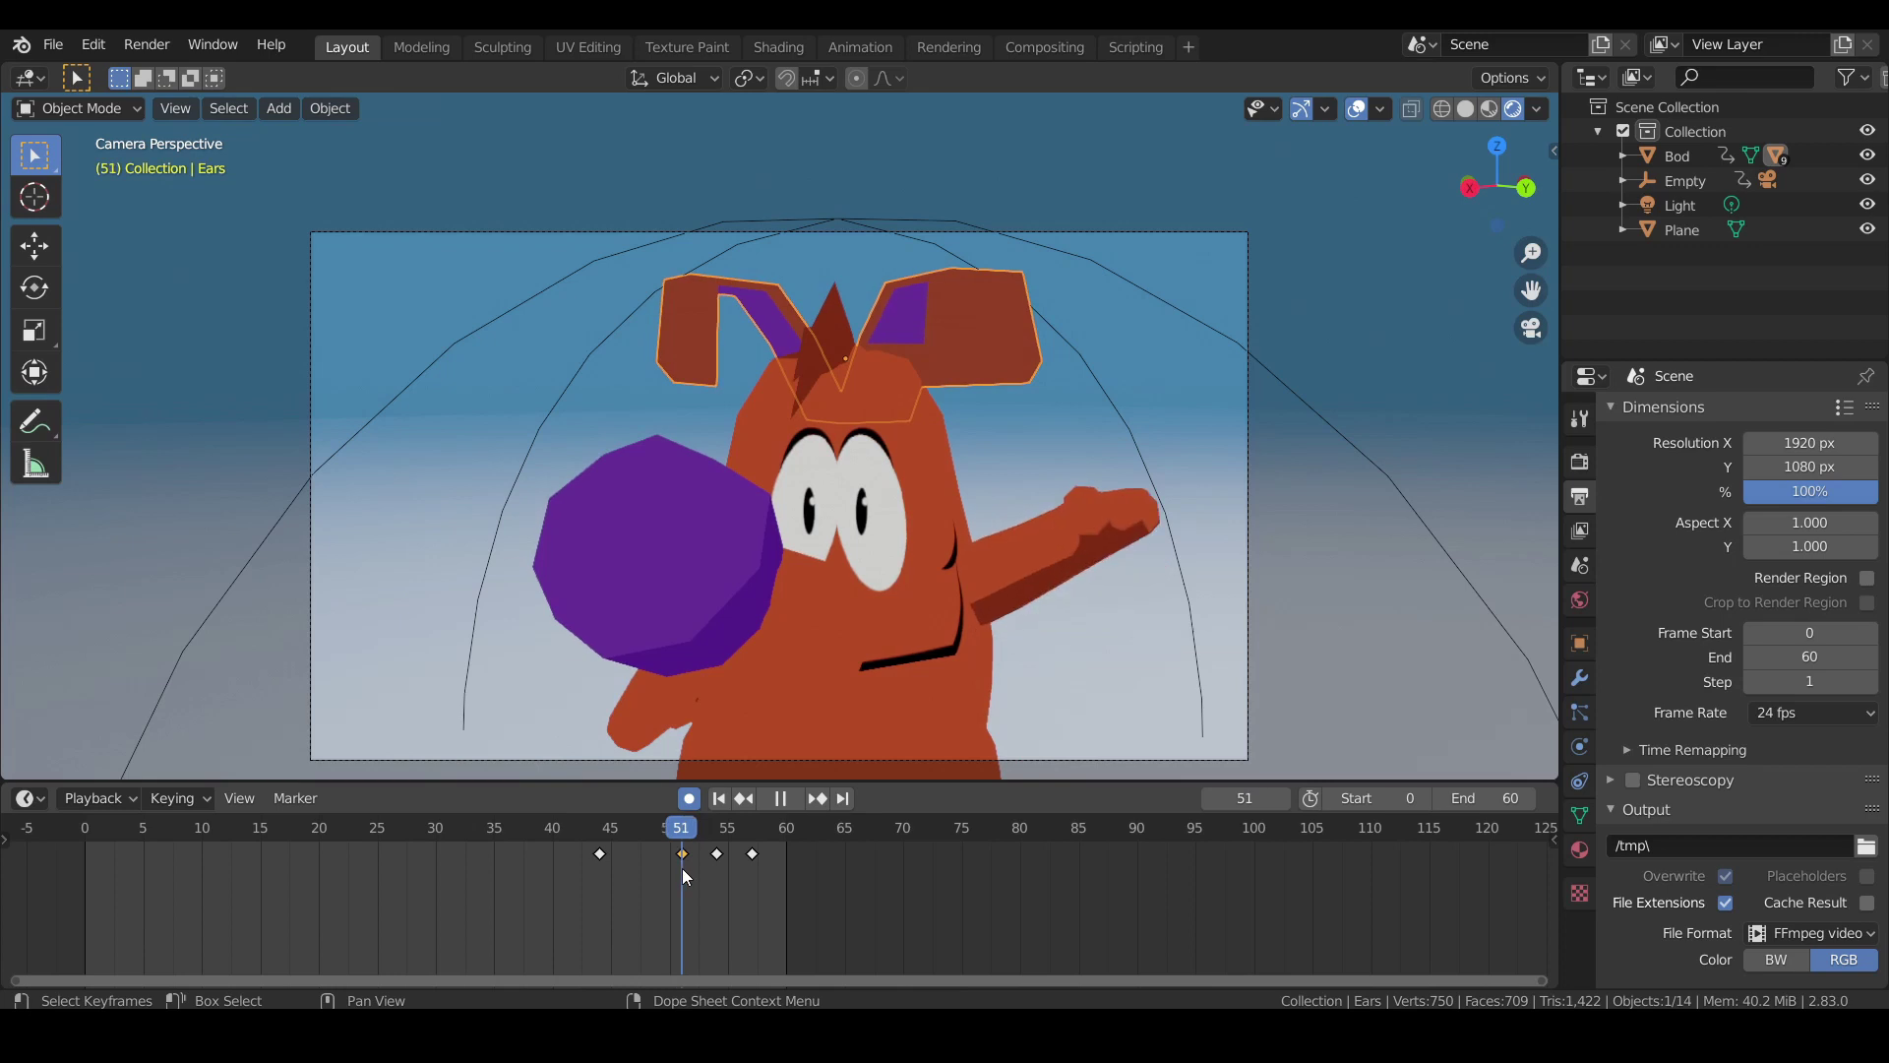
Key the ears turned −21.9° around Z near frame 51 and slide that key earlier.
{"action": "key", "text": "r"}
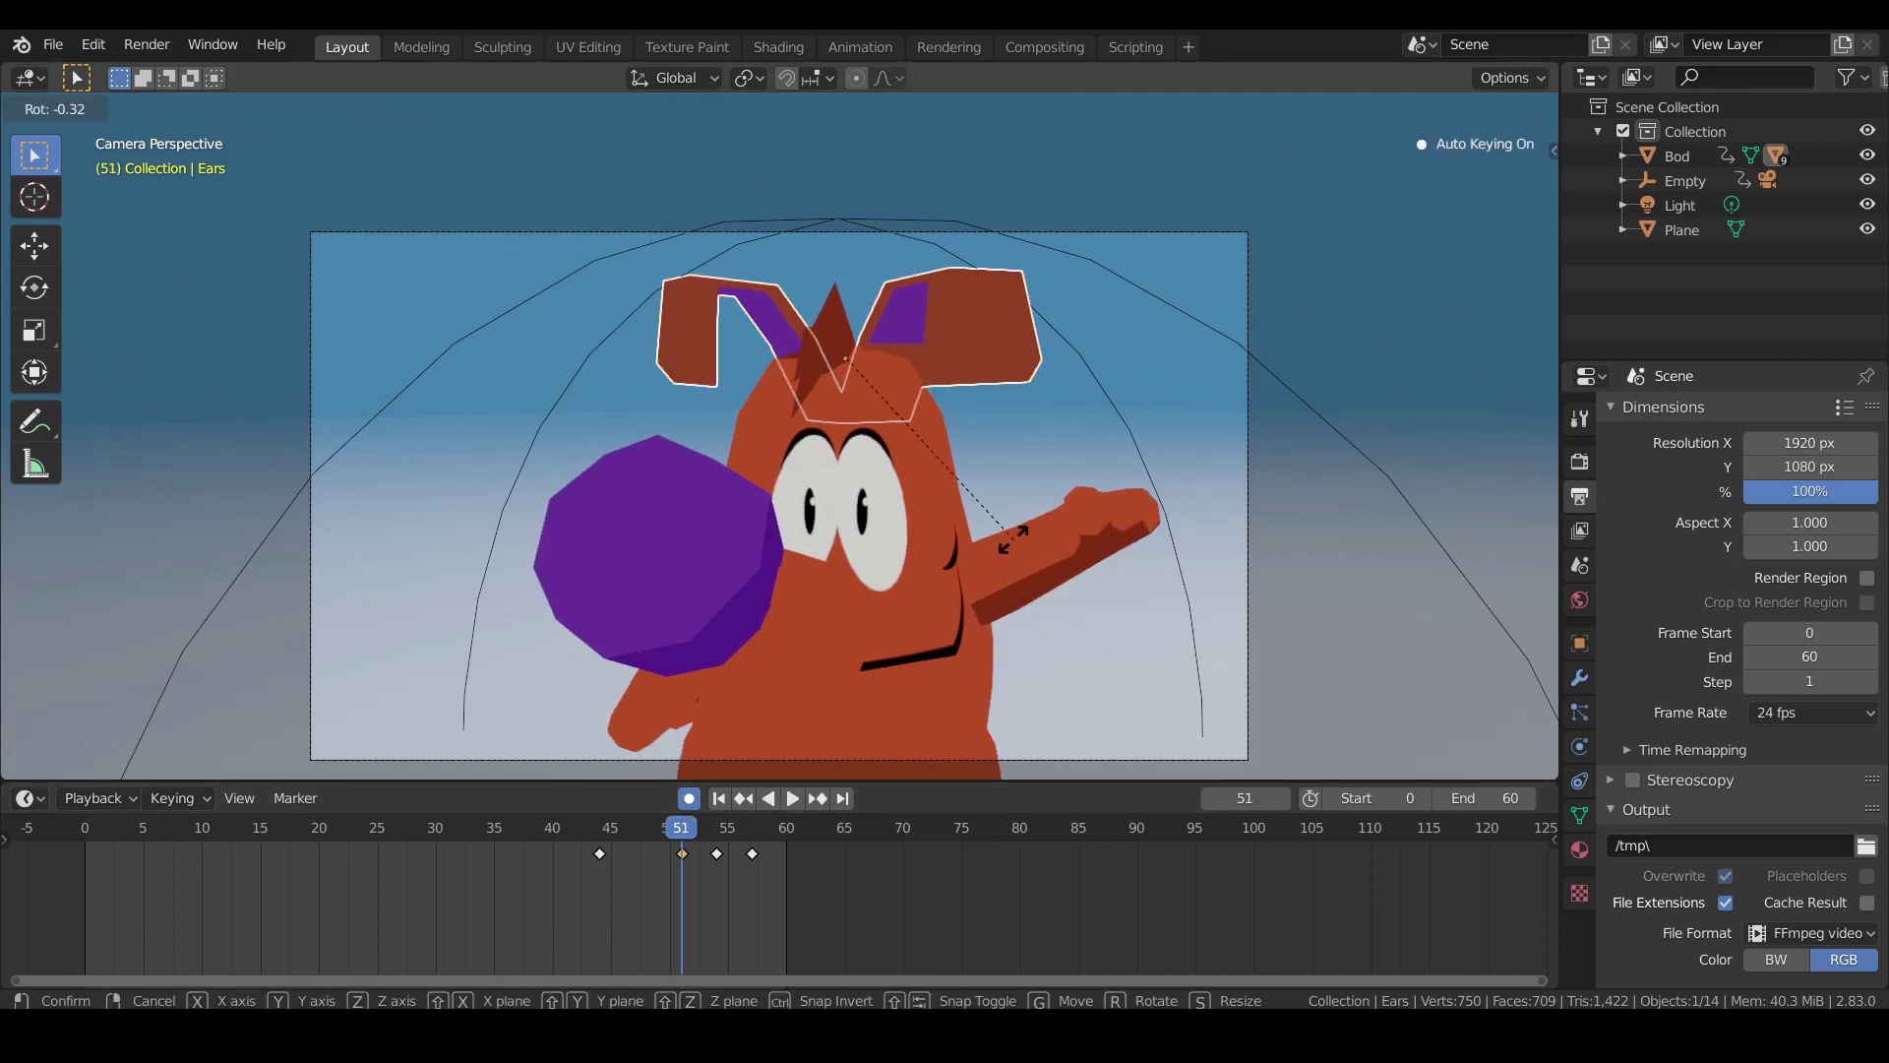
{"action": "left_click", "coordinate": [984, 571]}
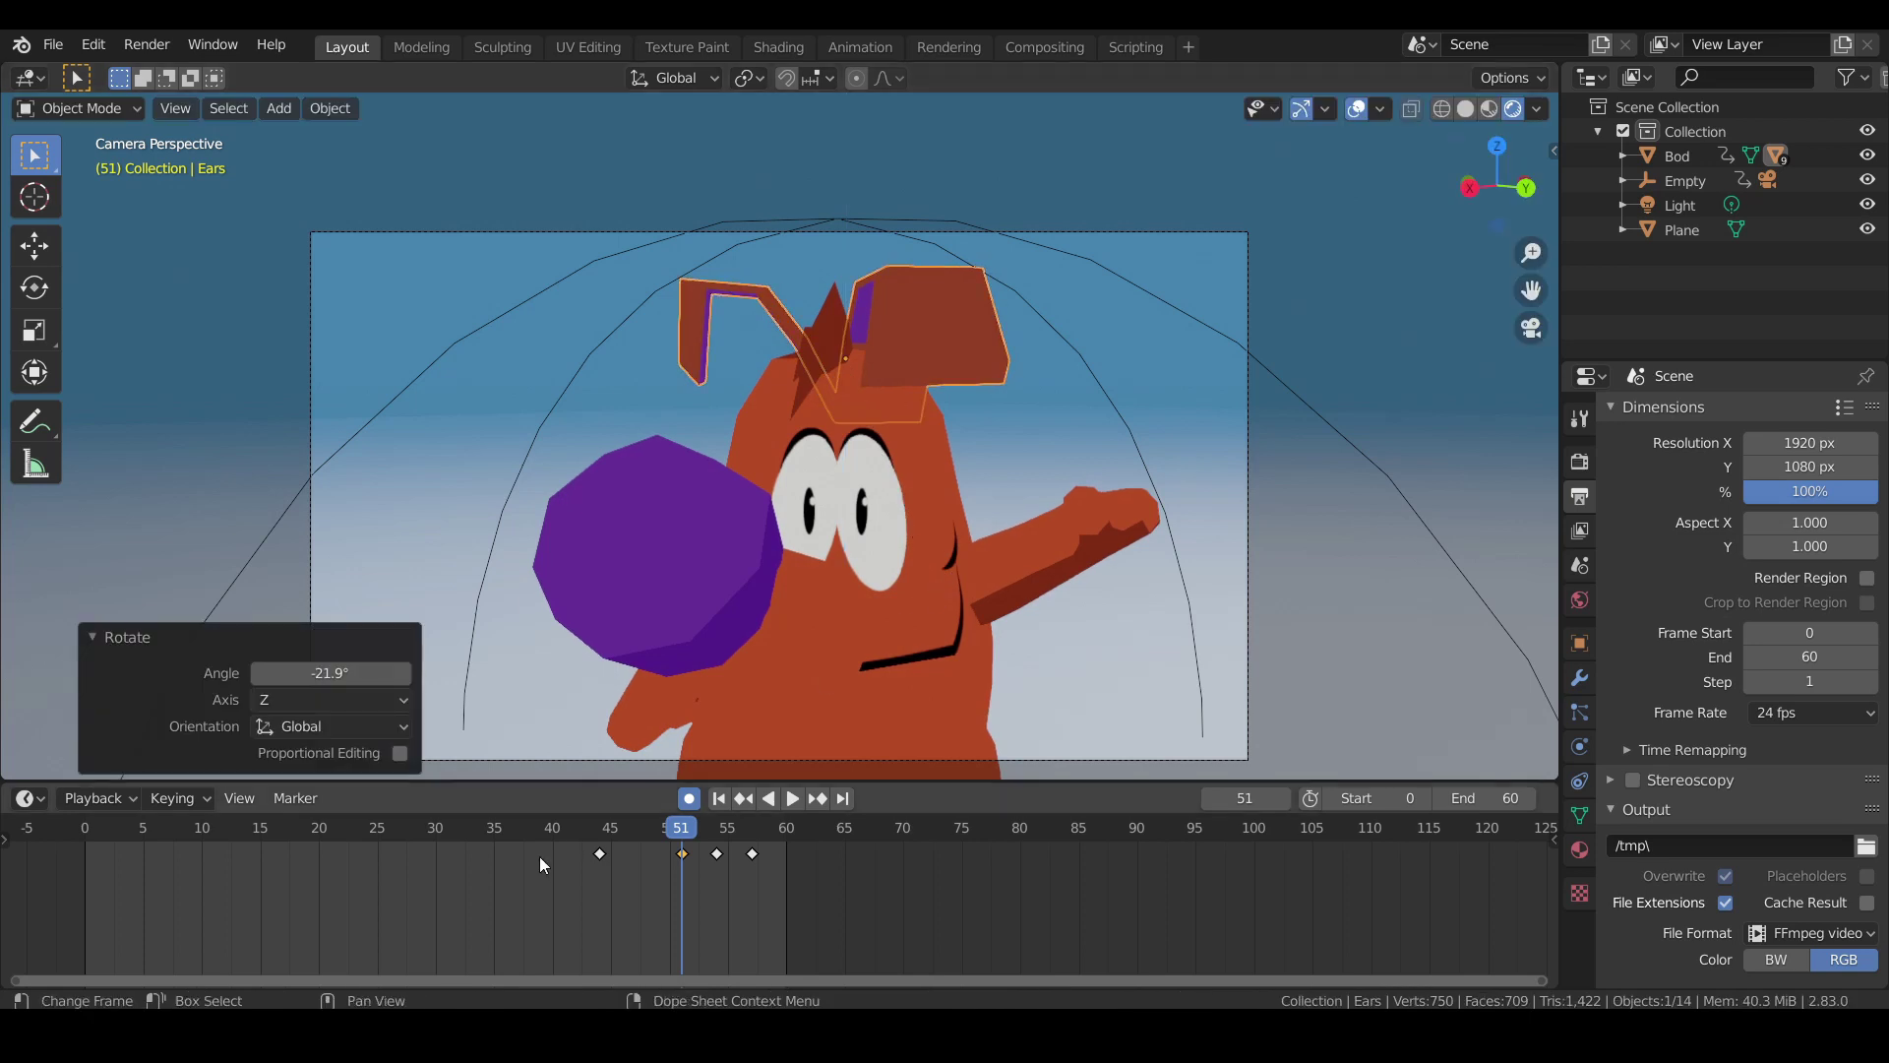
{"action": "left_click_drag", "start_coordinate": [620, 835], "coordinate": [730, 862]}
{"action": "key", "text": "space"}
{"action": "key", "text": "space"}
Play the animation to review the ears, then return to frame 44.
{"action": "key", "text": "Escape"}
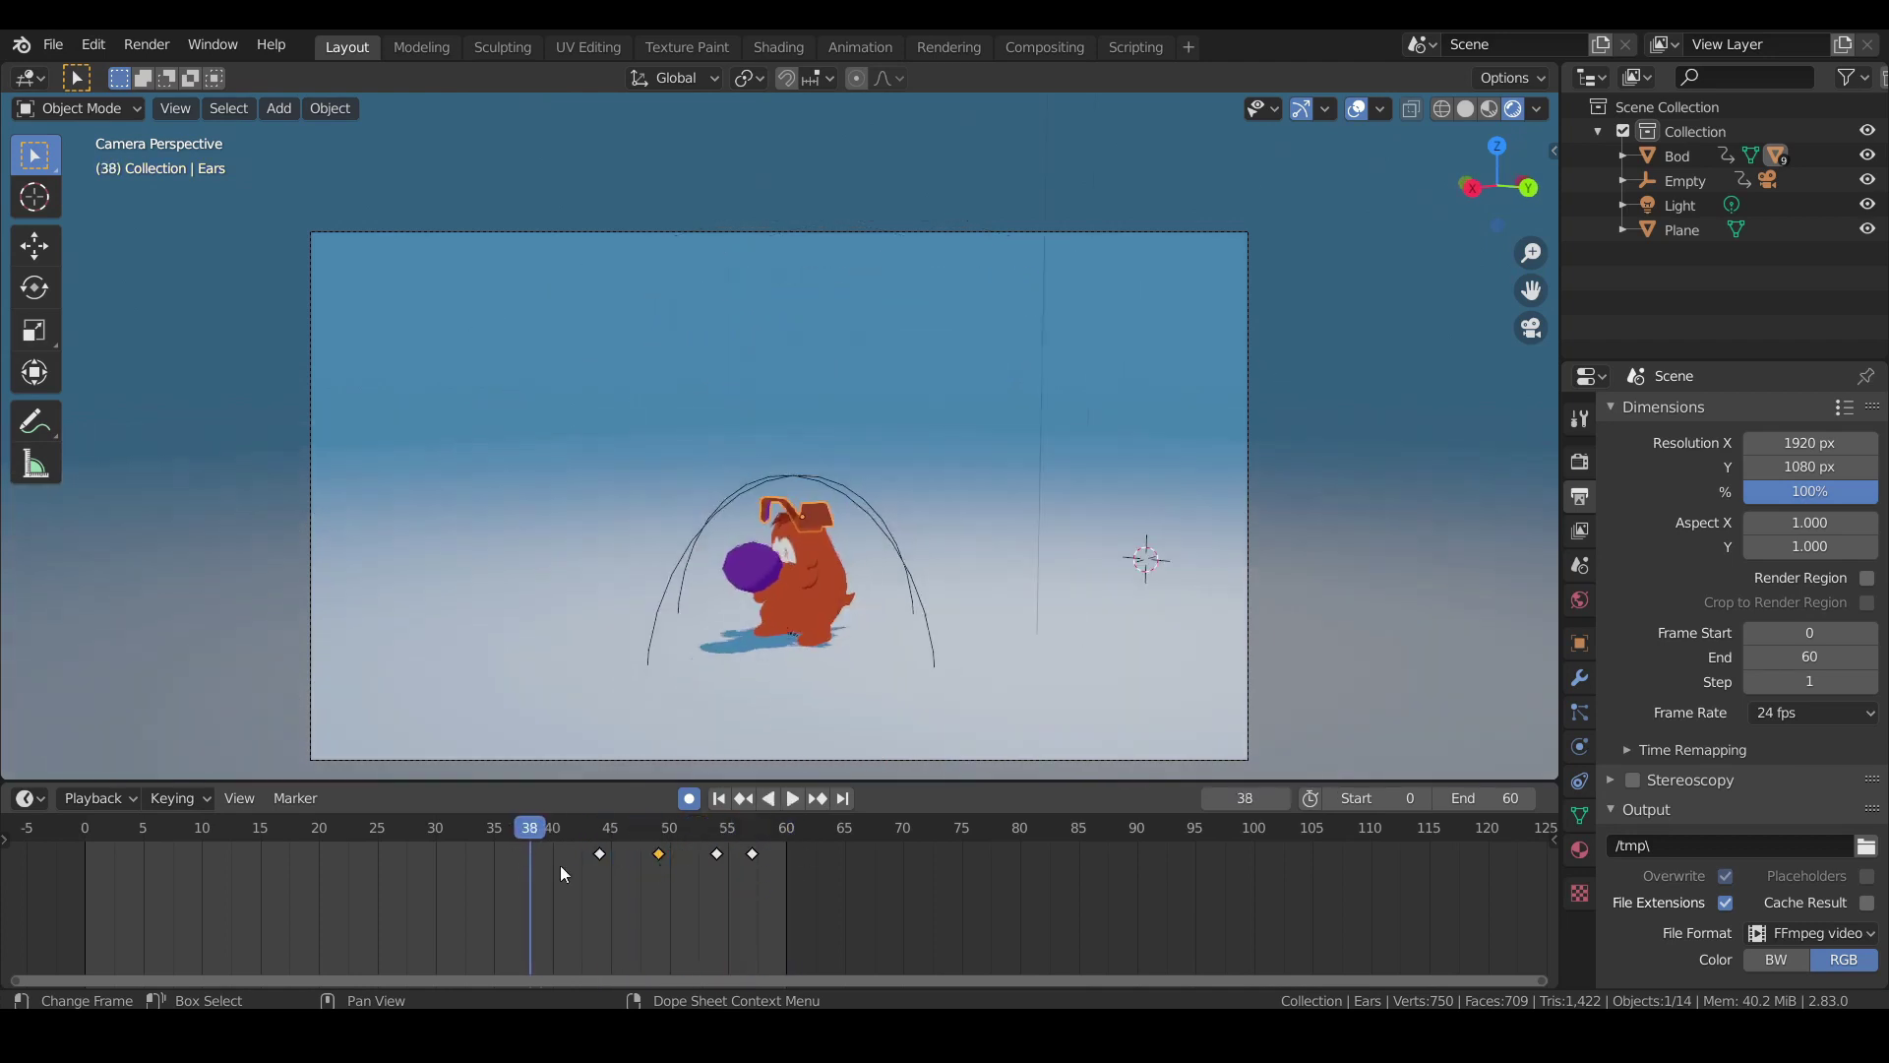
{"action": "left_click", "coordinate": [795, 800]}
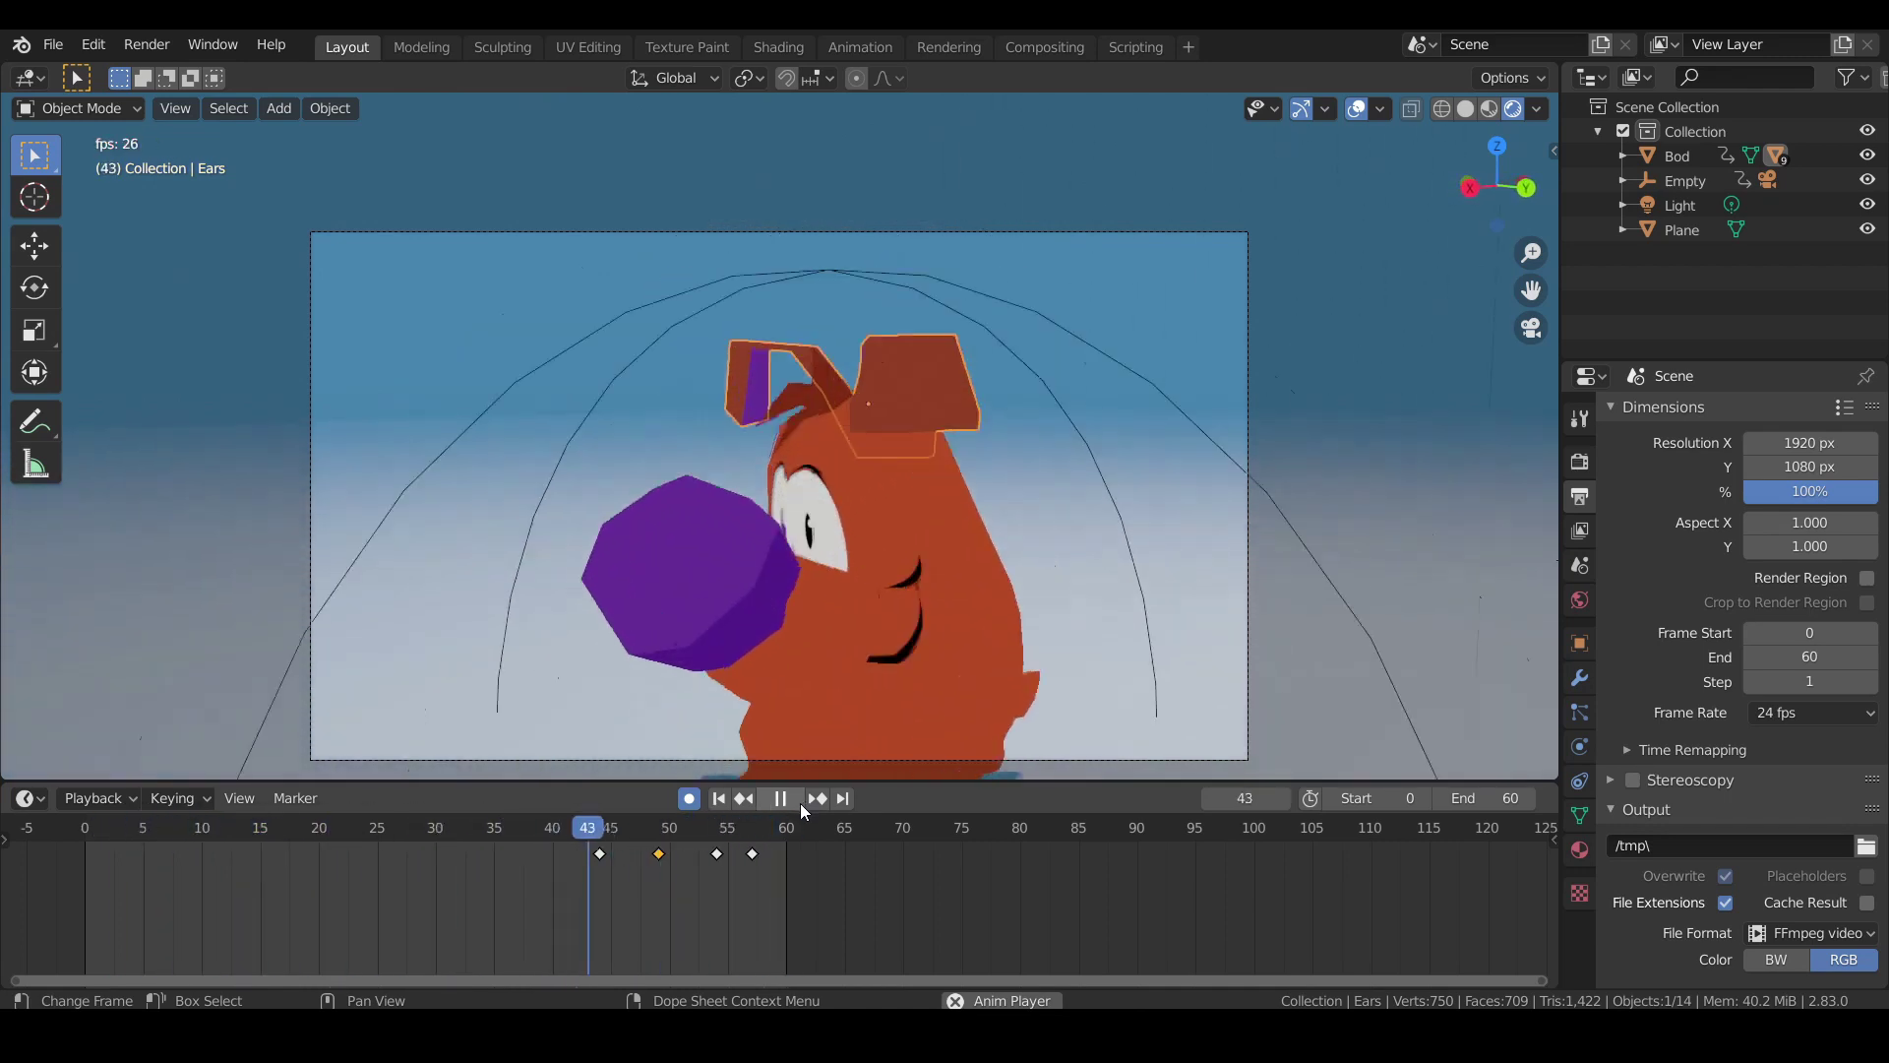
{"action": "key", "text": "Escape"}
{"action": "left_click", "coordinate": [600, 852]}
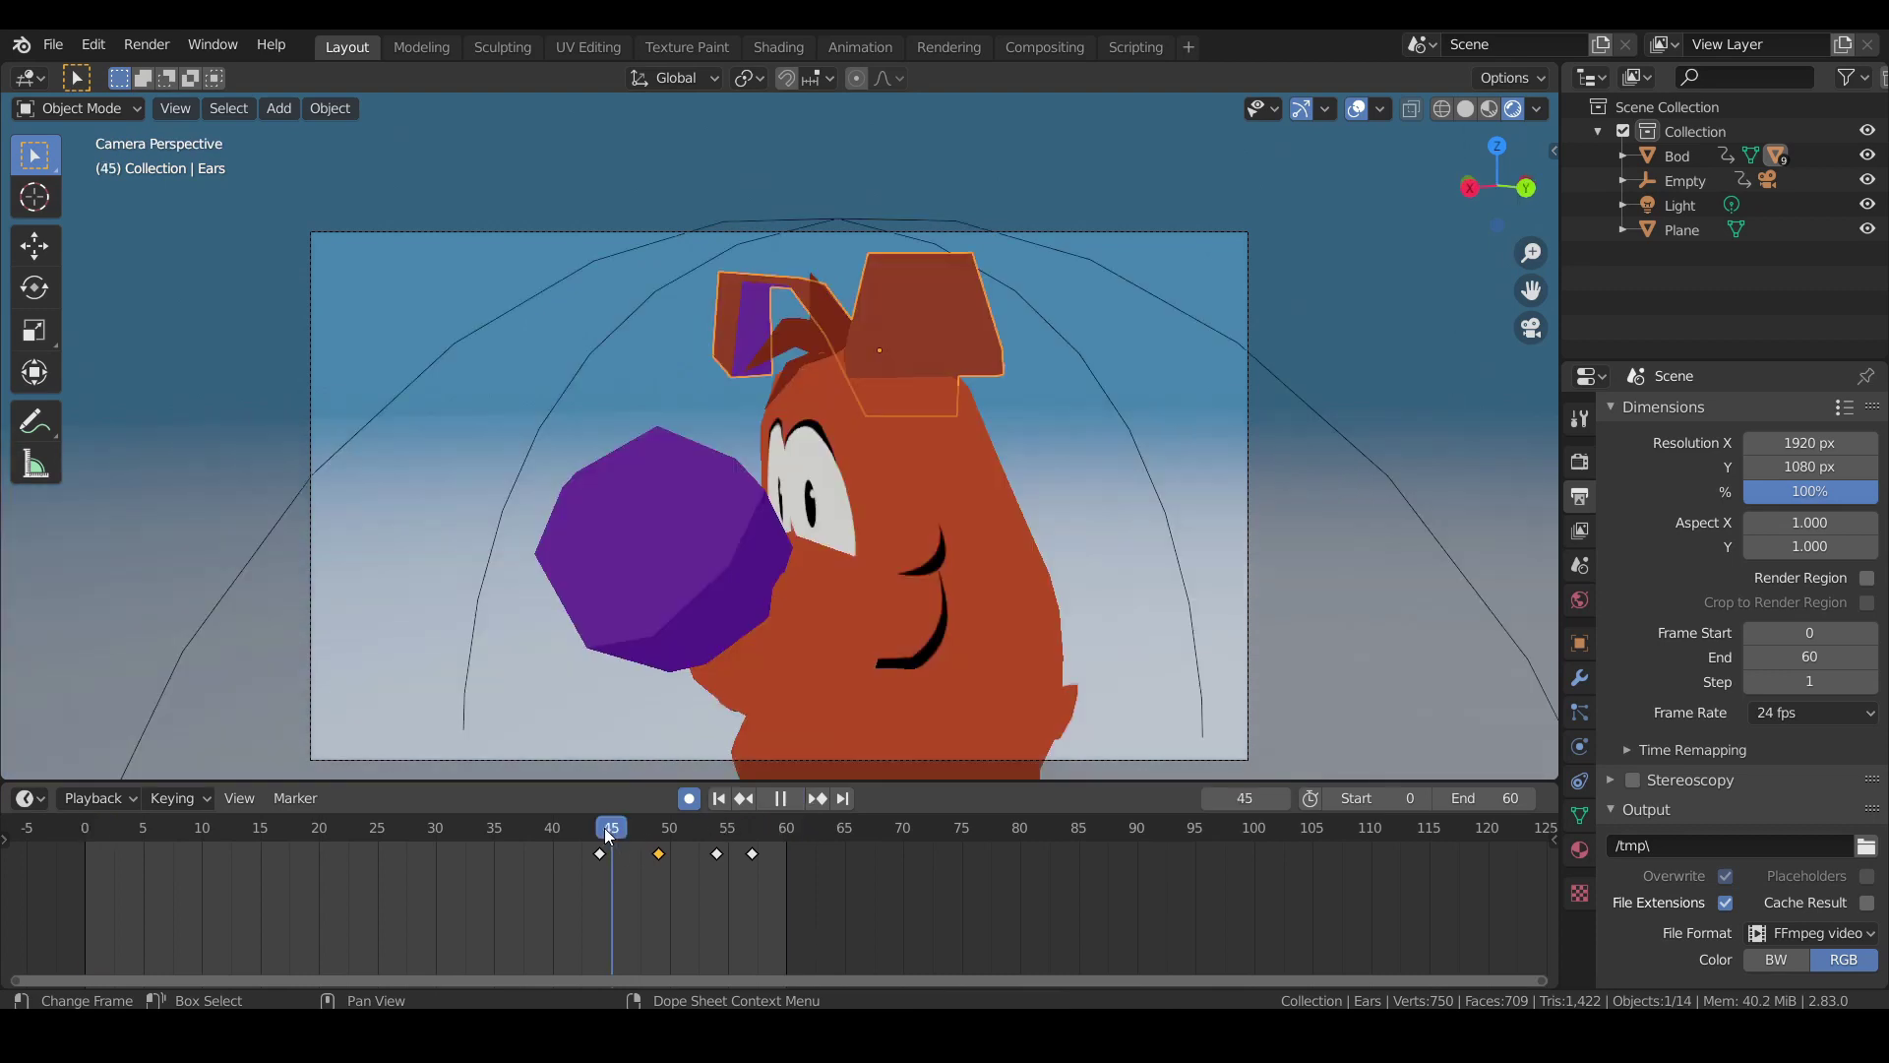
Key the hair spike turned −33.5° around Z at frame 49.
{"action": "left_click", "coordinate": [782, 364]}
{"action": "key", "text": "space"}
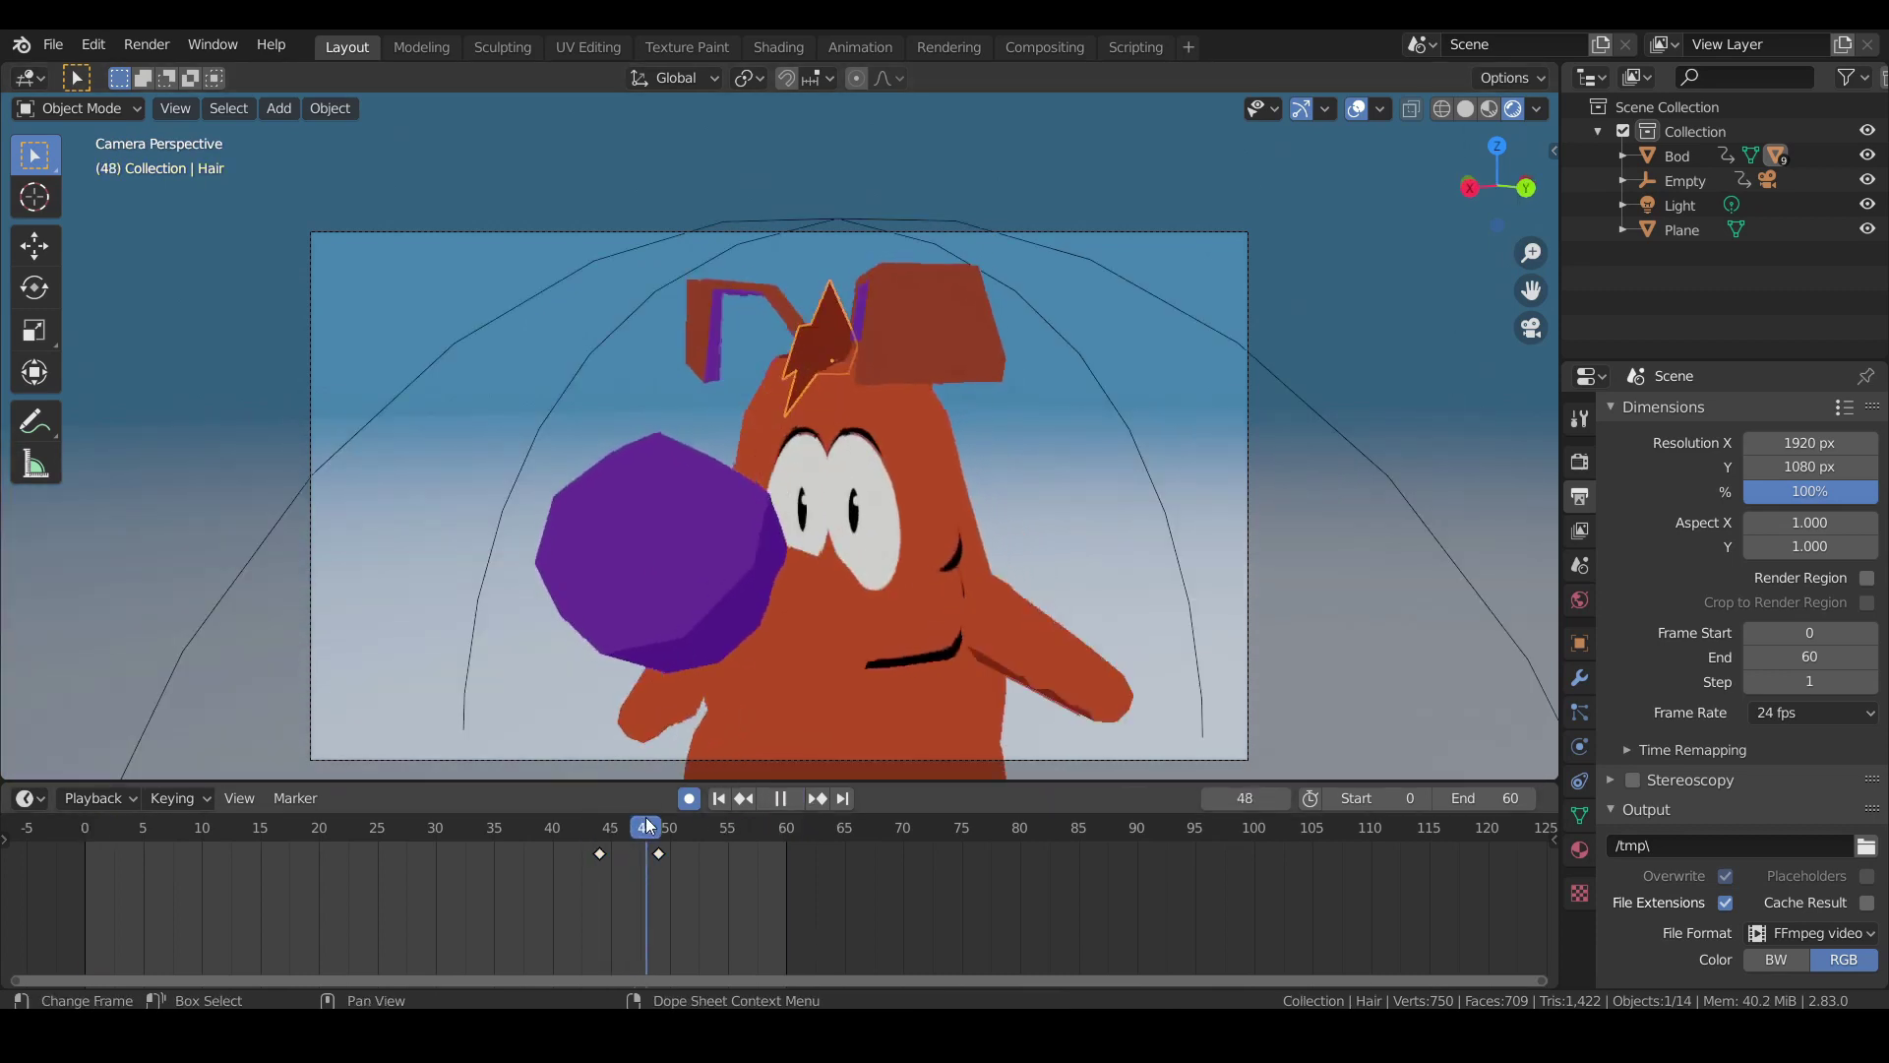
{"action": "key", "text": "space"}
{"action": "key", "text": "r"}
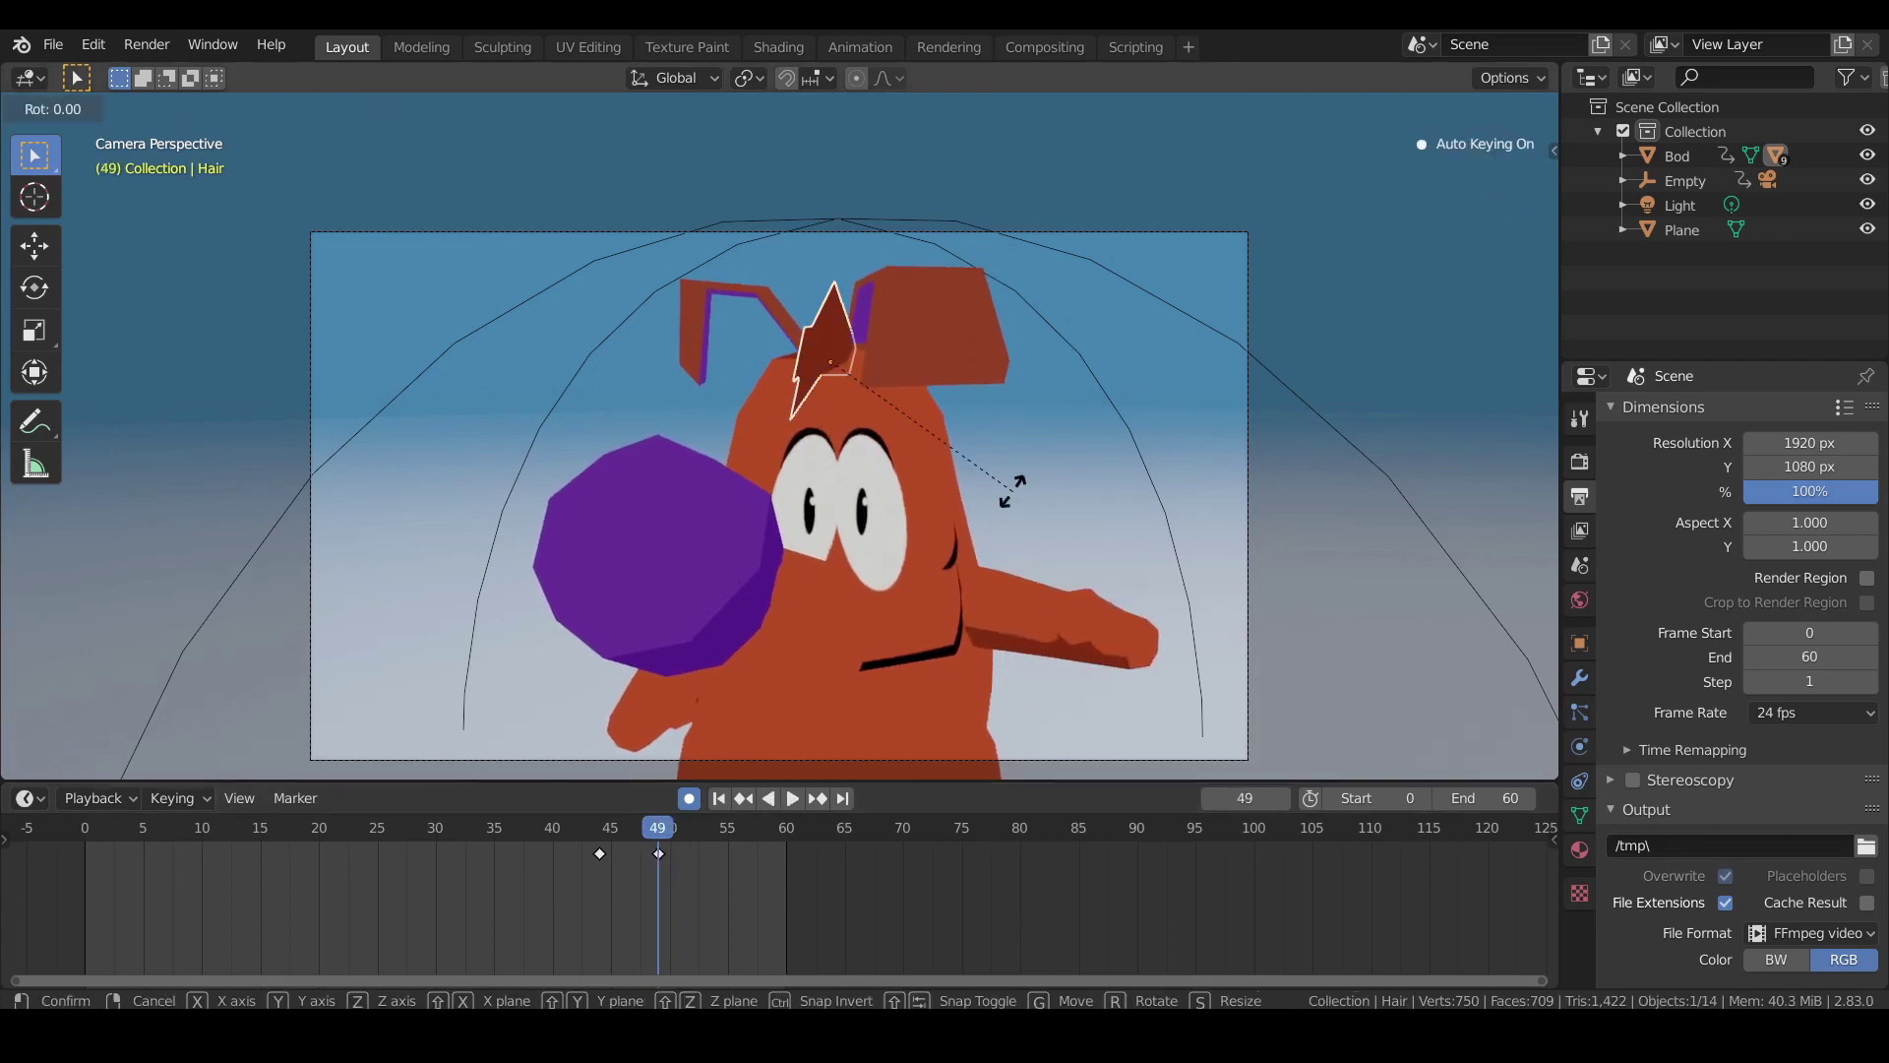
{"action": "left_click", "coordinate": [895, 561]}
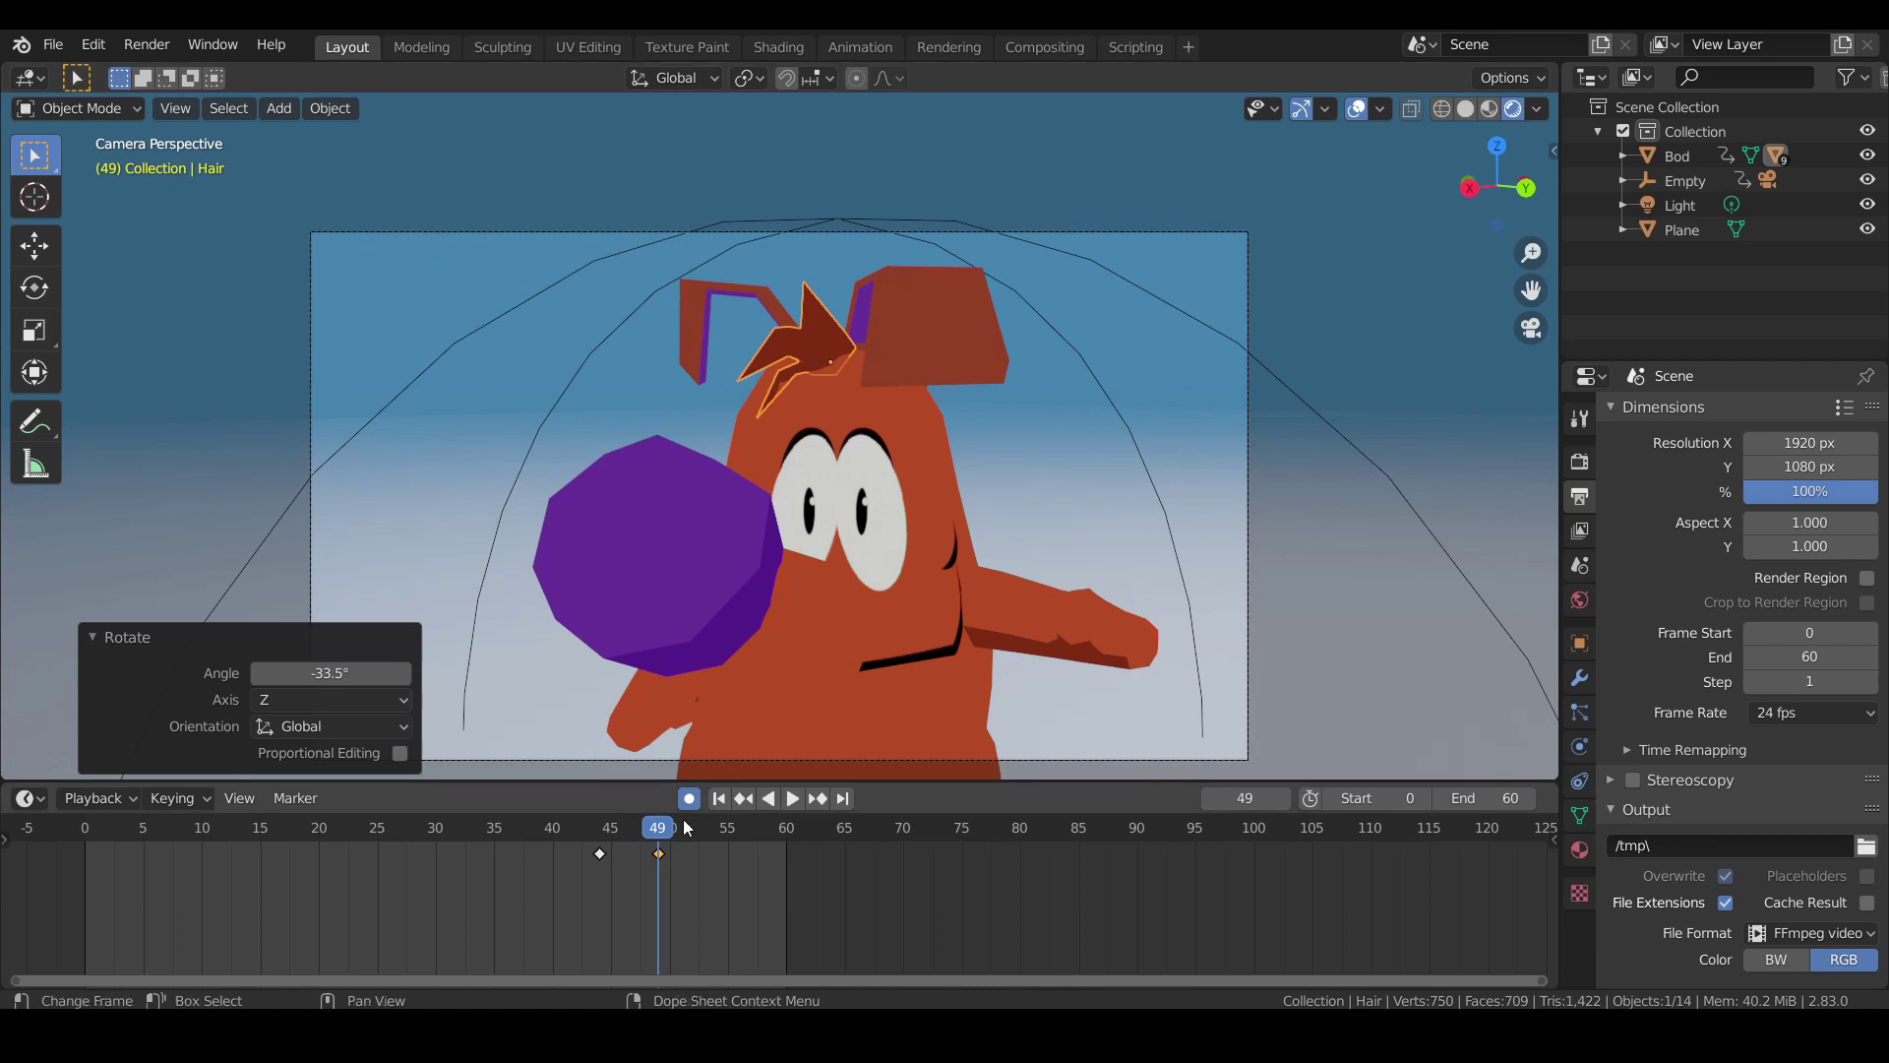
Key the hair spike at 85.9° at frame 55 and upright at frame 58, then review.
{"action": "left_click_drag", "start_coordinate": [684, 833], "coordinate": [726, 809]}
{"action": "key", "text": "r"}
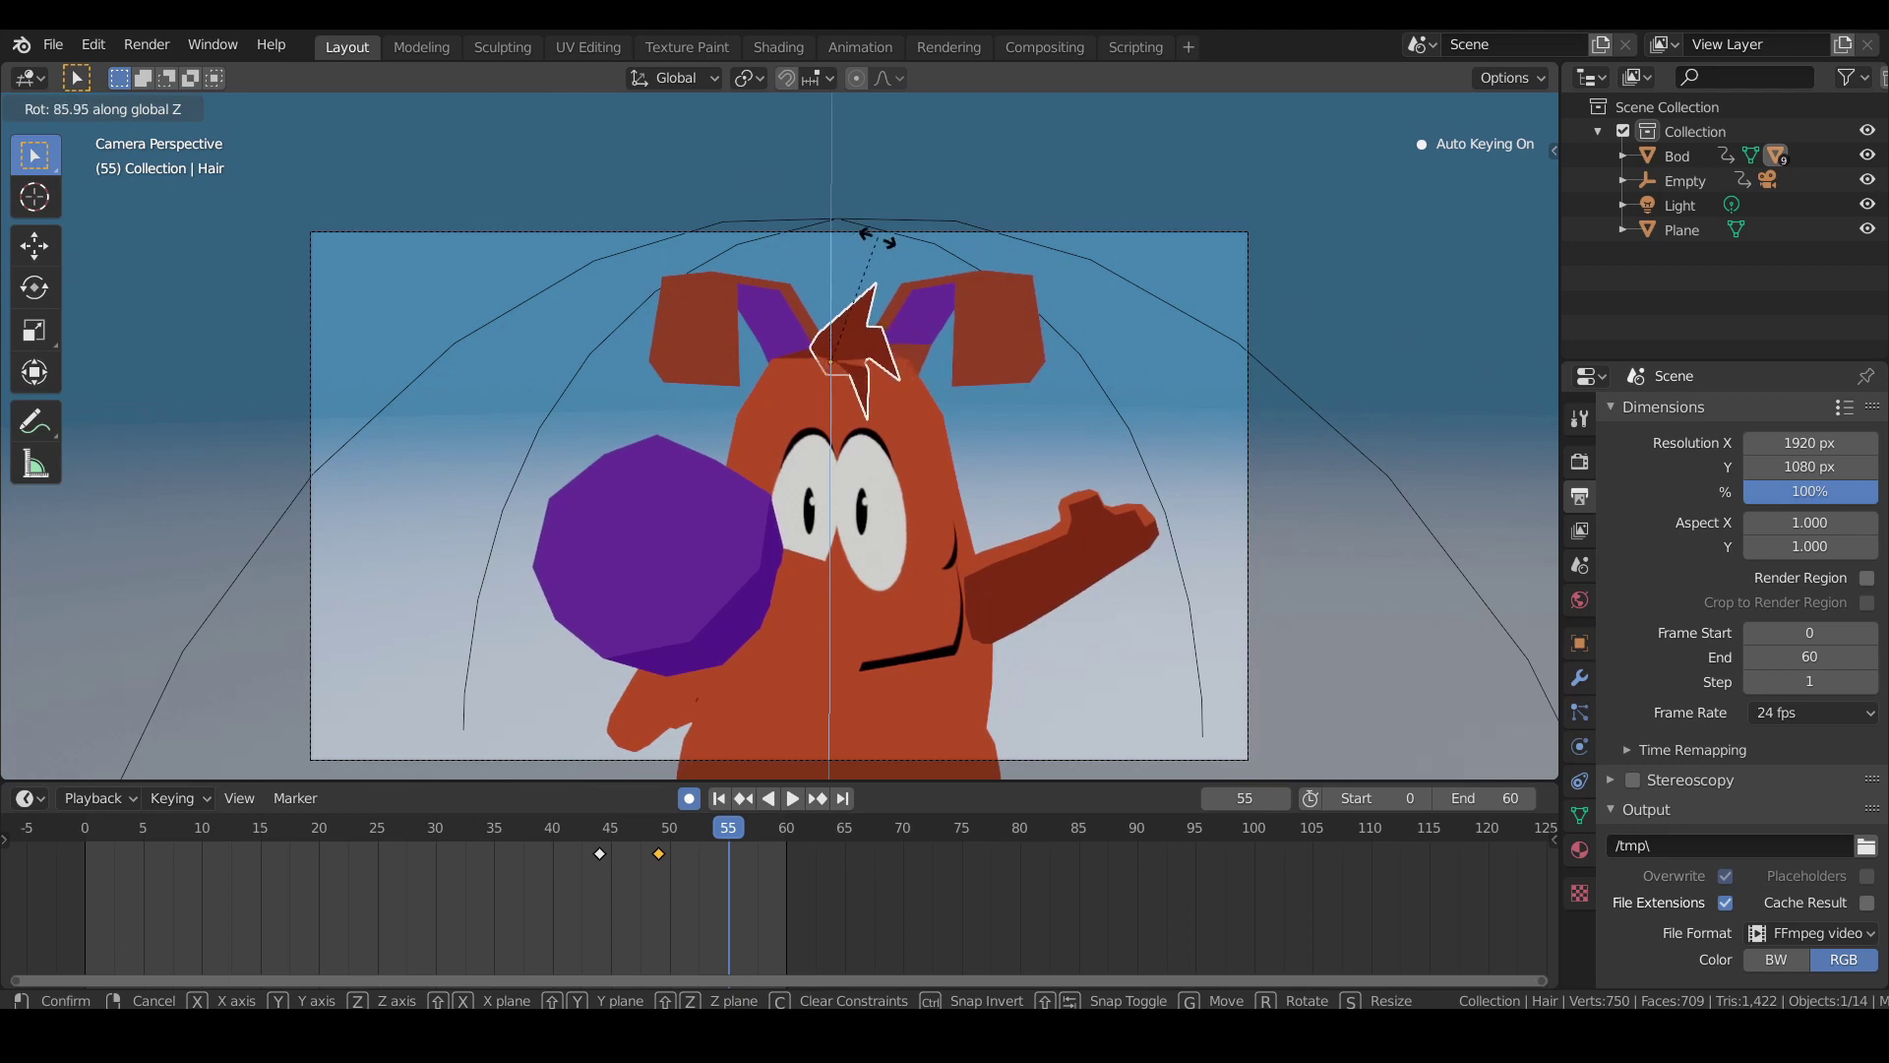
{"action": "left_click", "coordinate": [693, 836]}
{"action": "left_click_drag", "start_coordinate": [730, 834], "coordinate": [764, 829]}
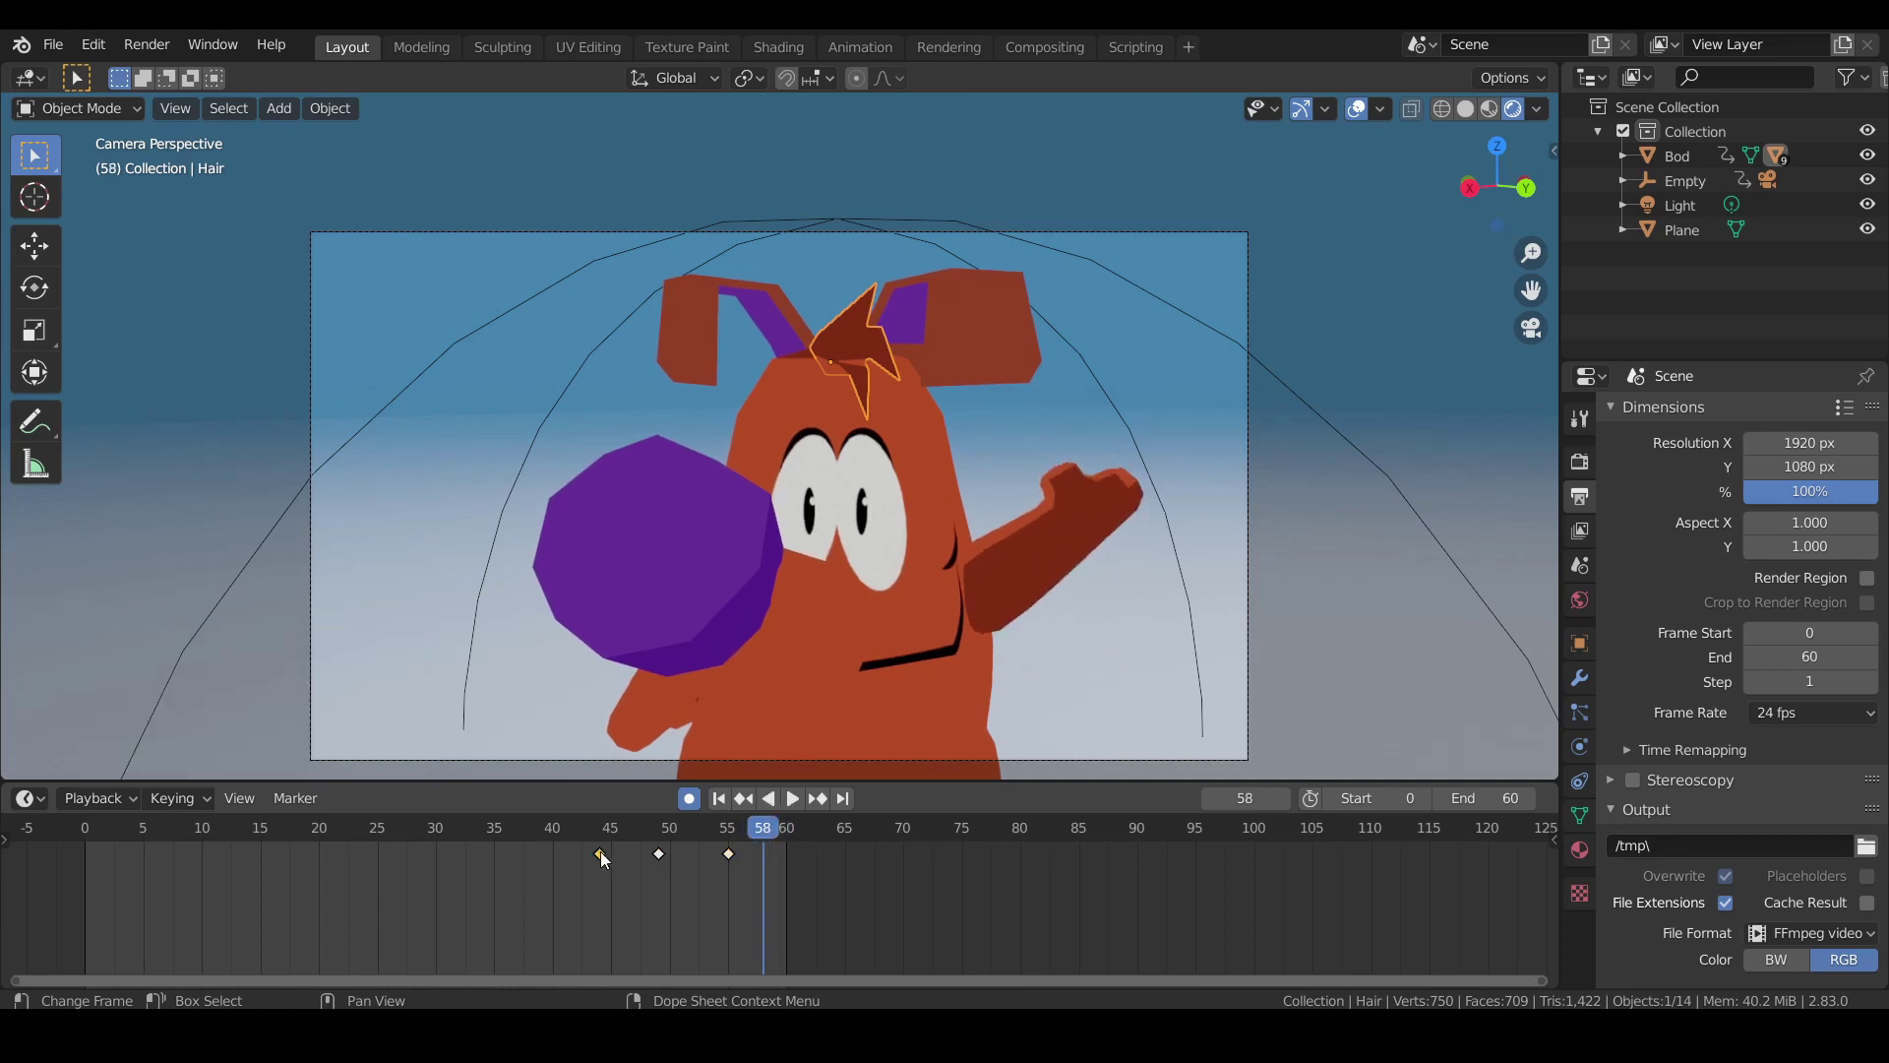
{"action": "key", "text": "i"}
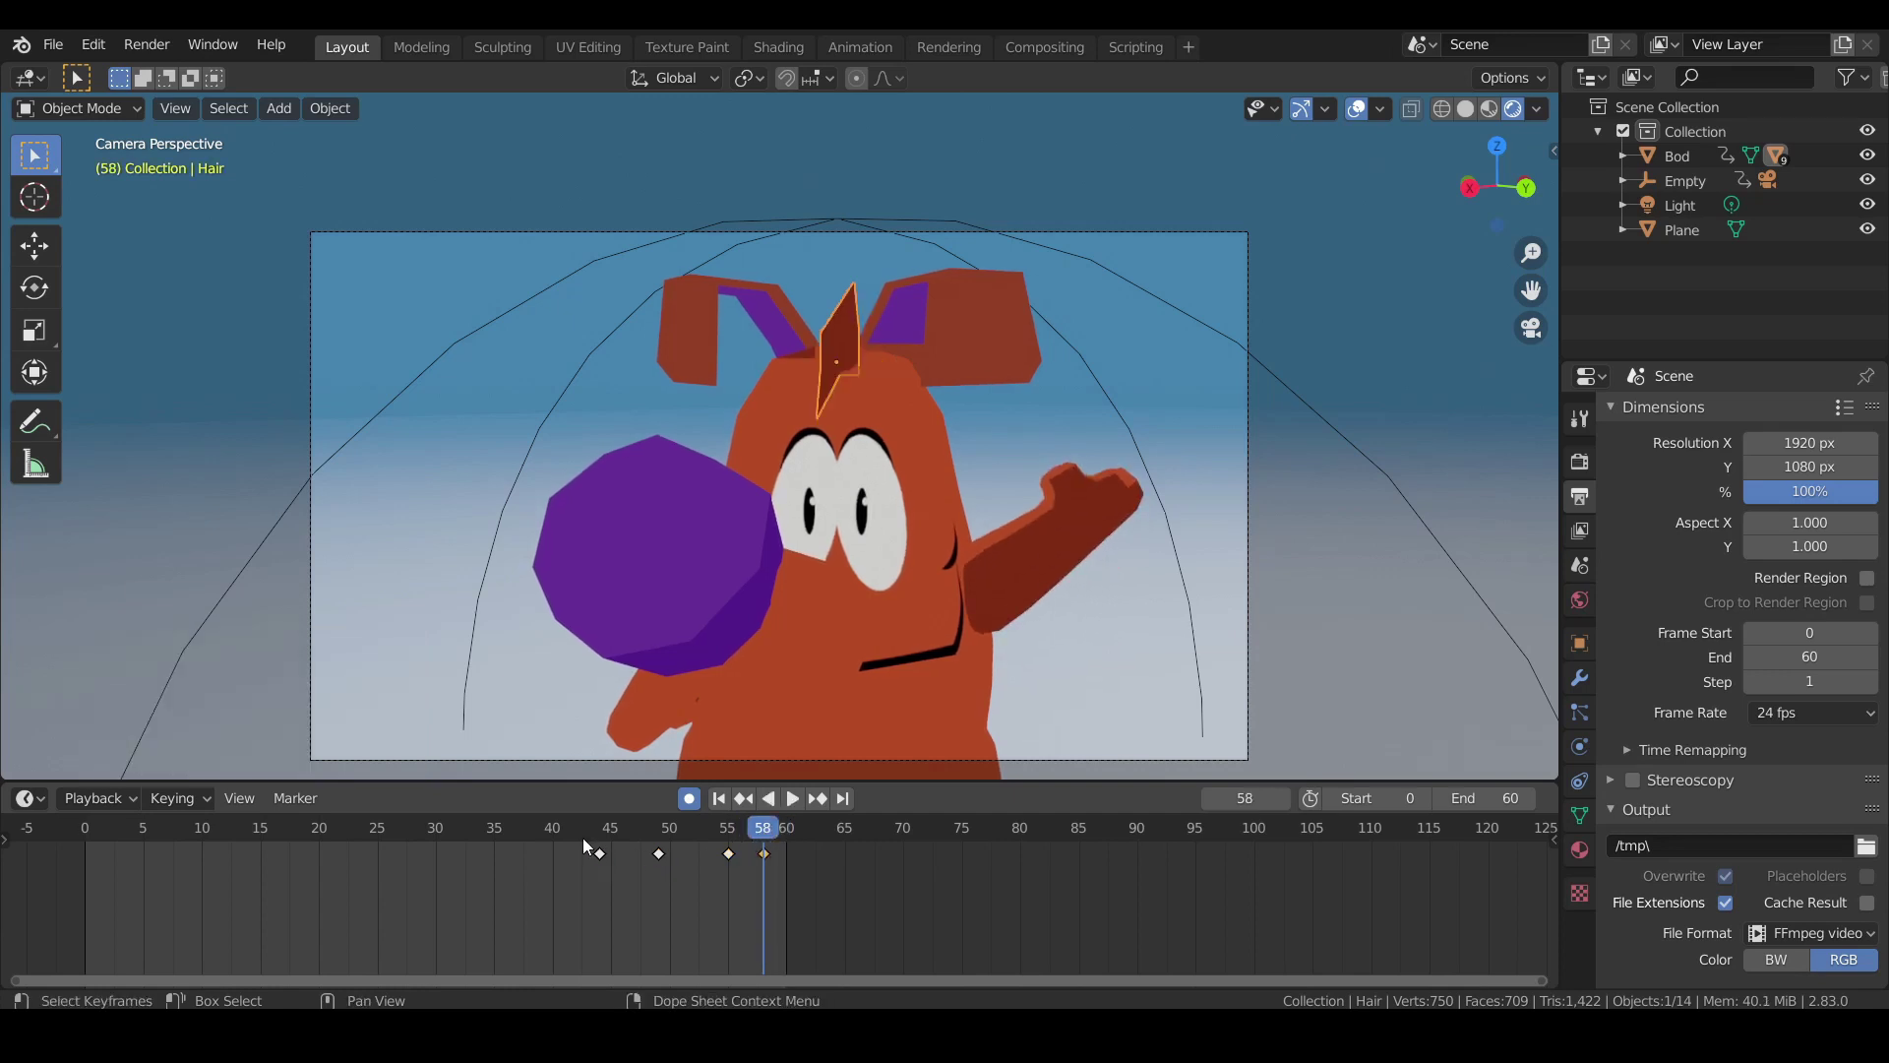
{"action": "left_click_drag", "start_coordinate": [583, 836], "coordinate": [84, 913]}
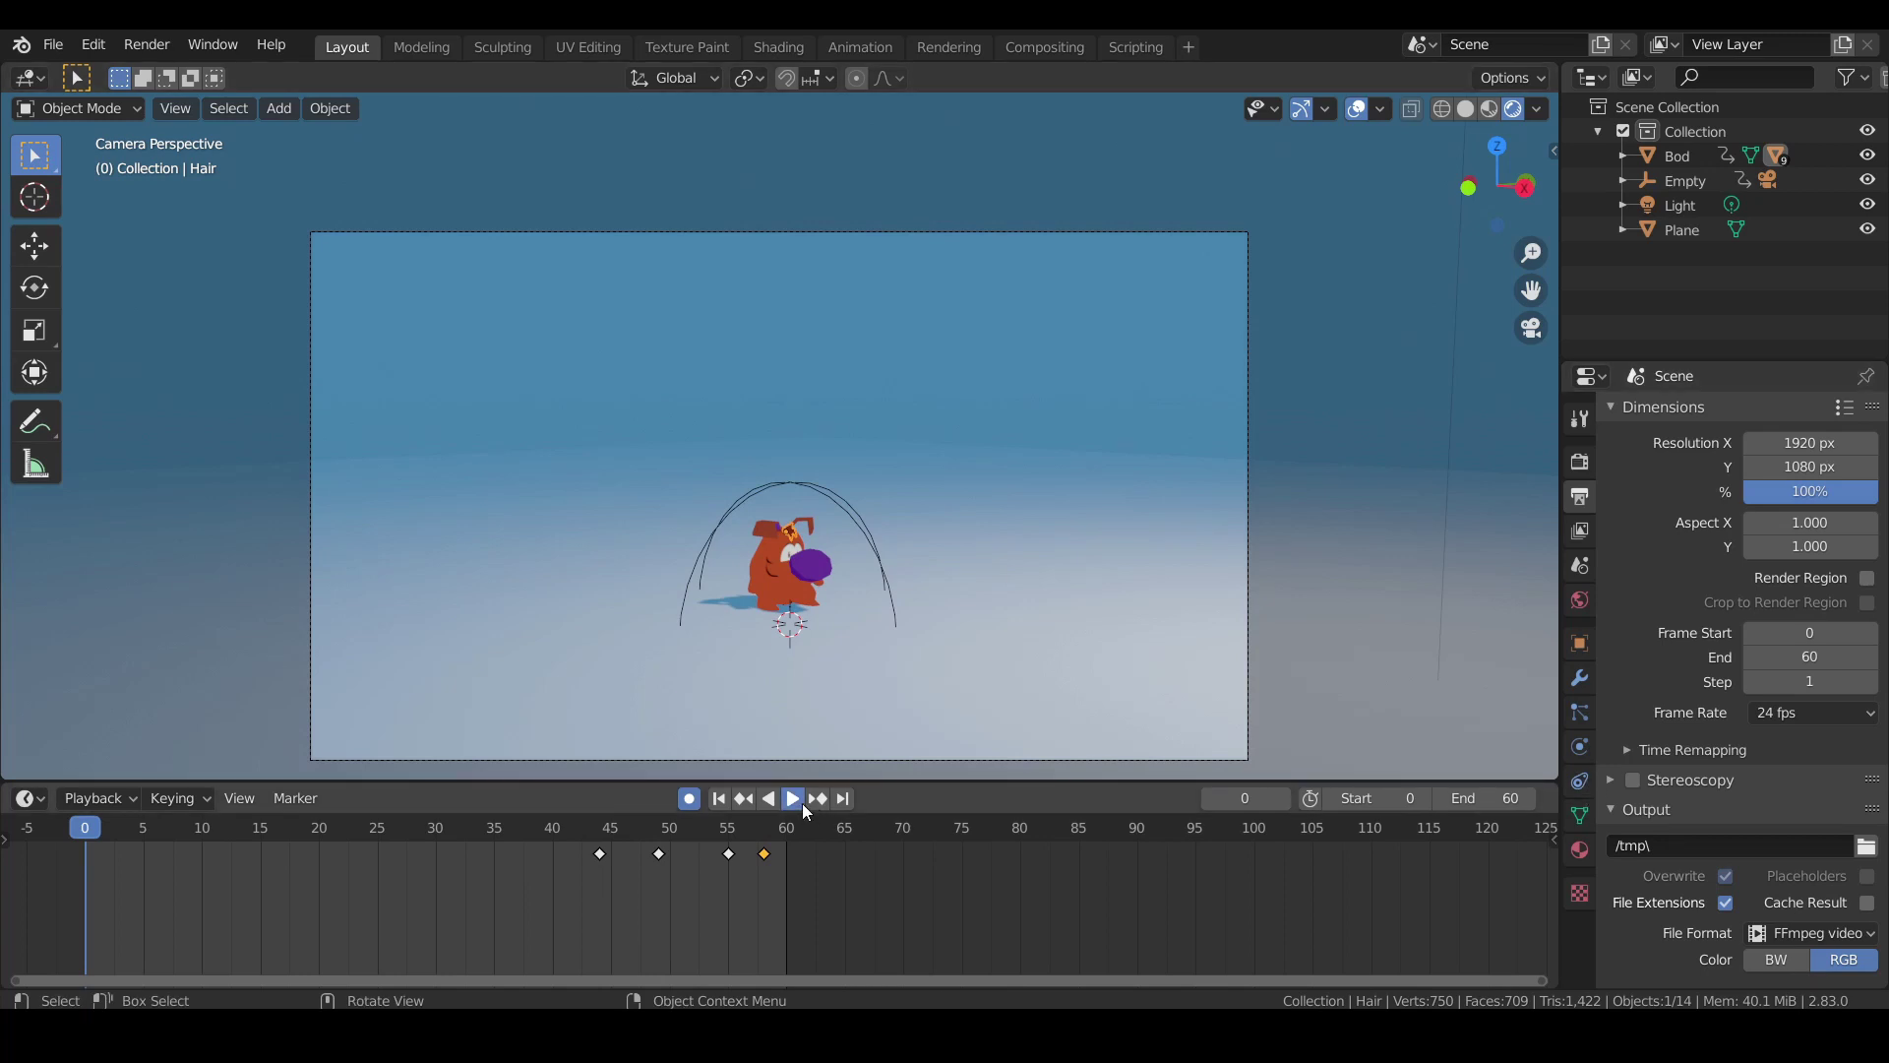
Play the animation to review the hair swing.
{"action": "left_click", "coordinate": [801, 803]}
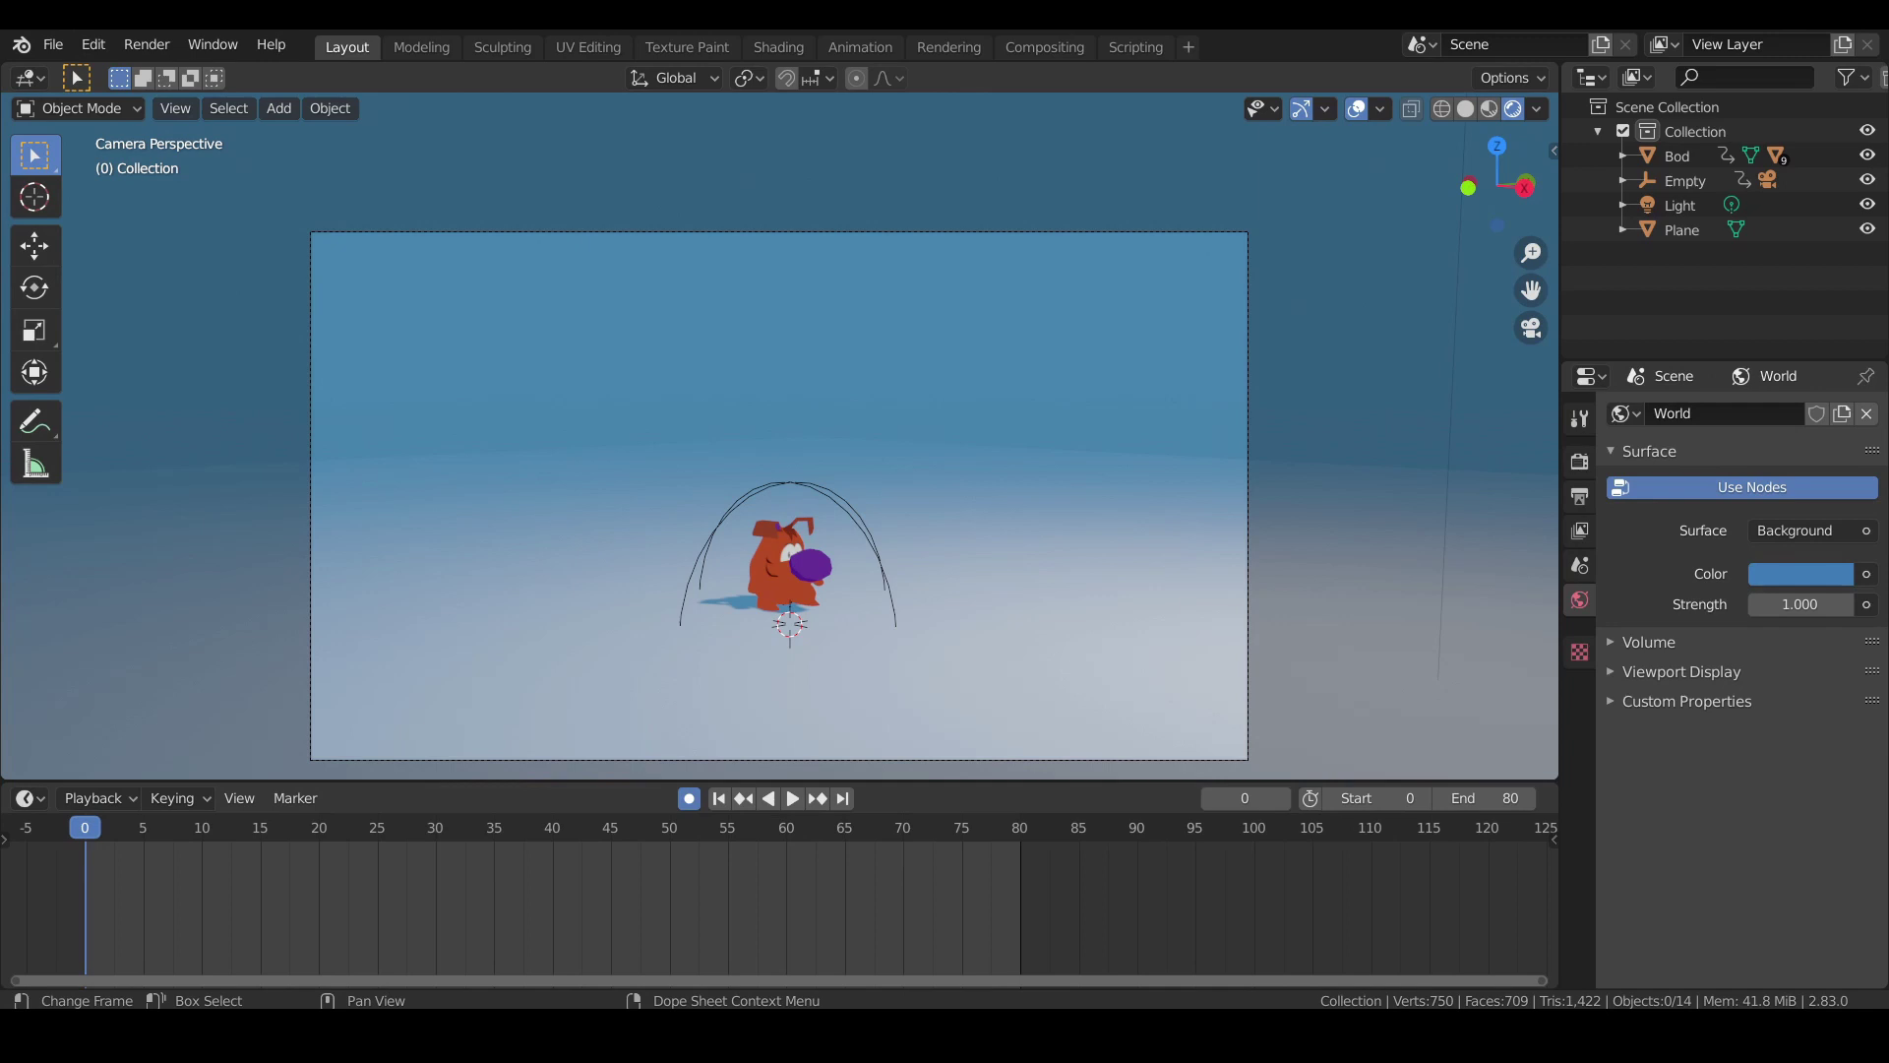
{"action": "left_click", "coordinate": [1580, 499]}
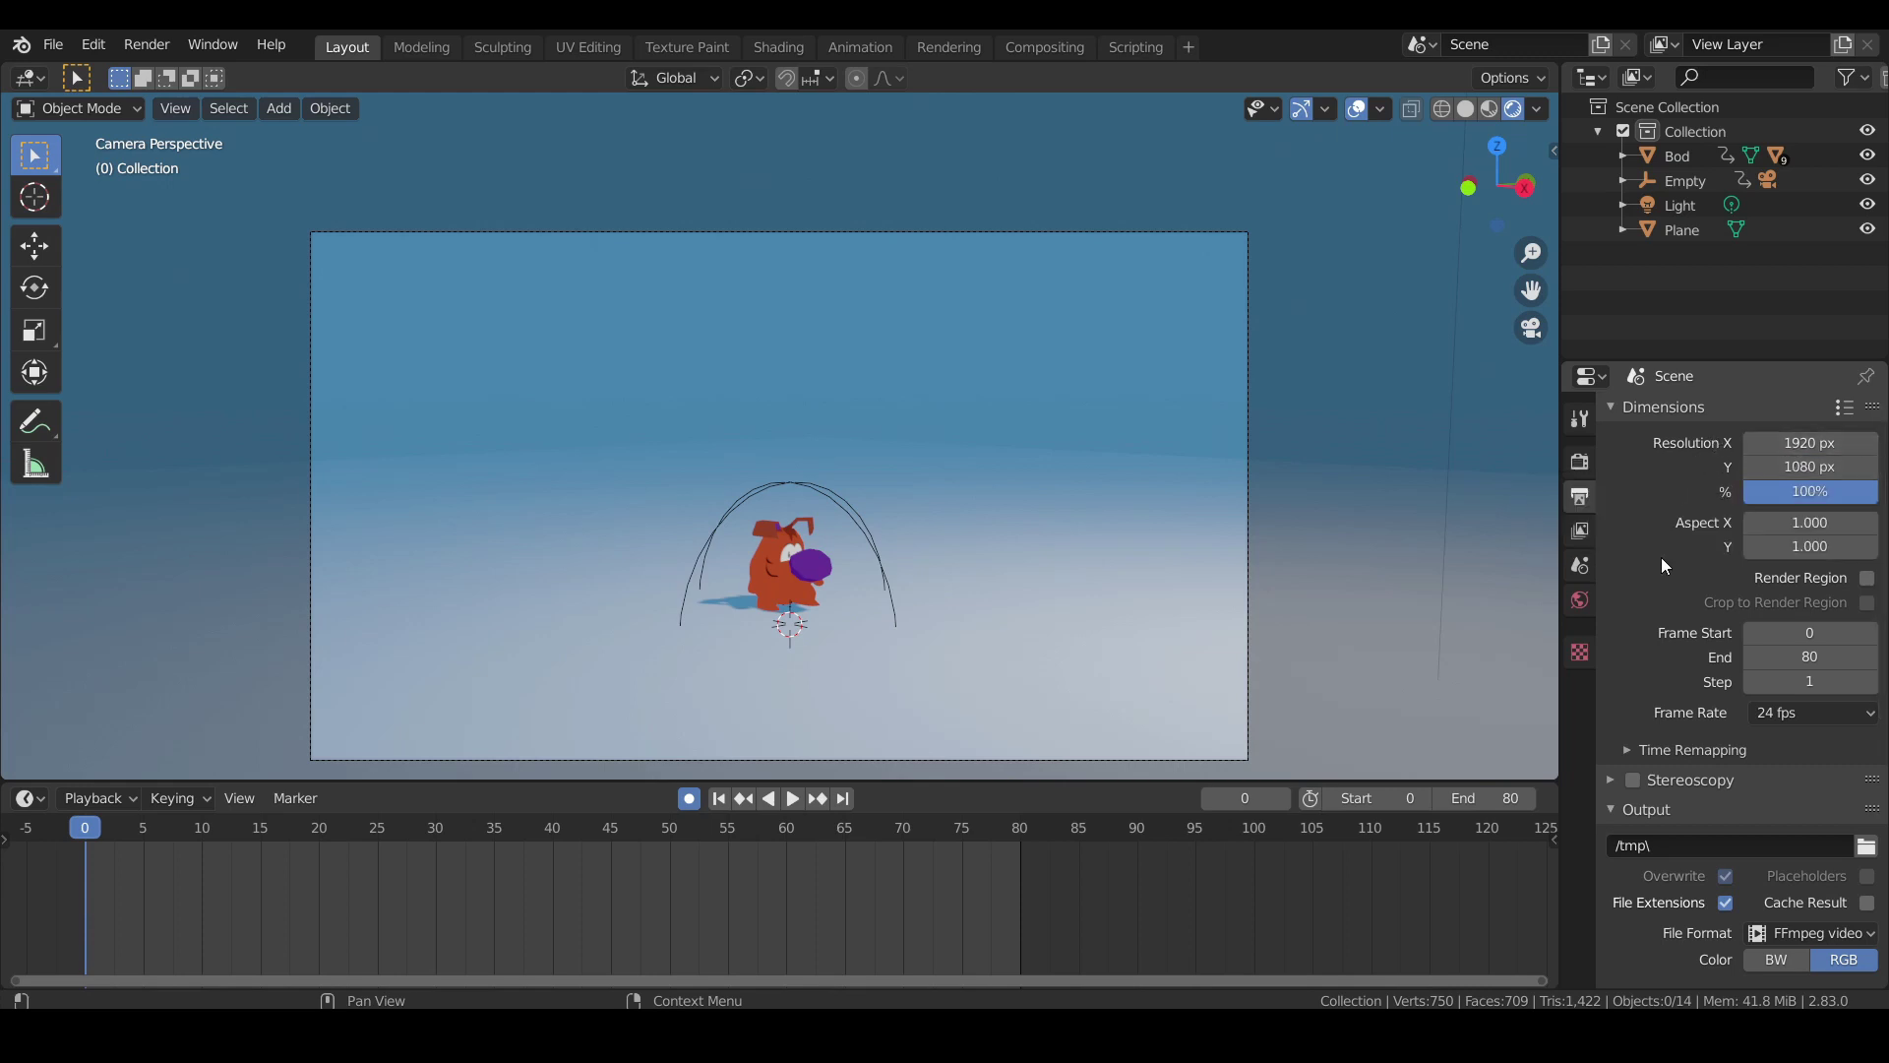
{"action": "scroll", "coordinate": [1657, 608], "scroll_direction": "down", "scroll_amount": 1}
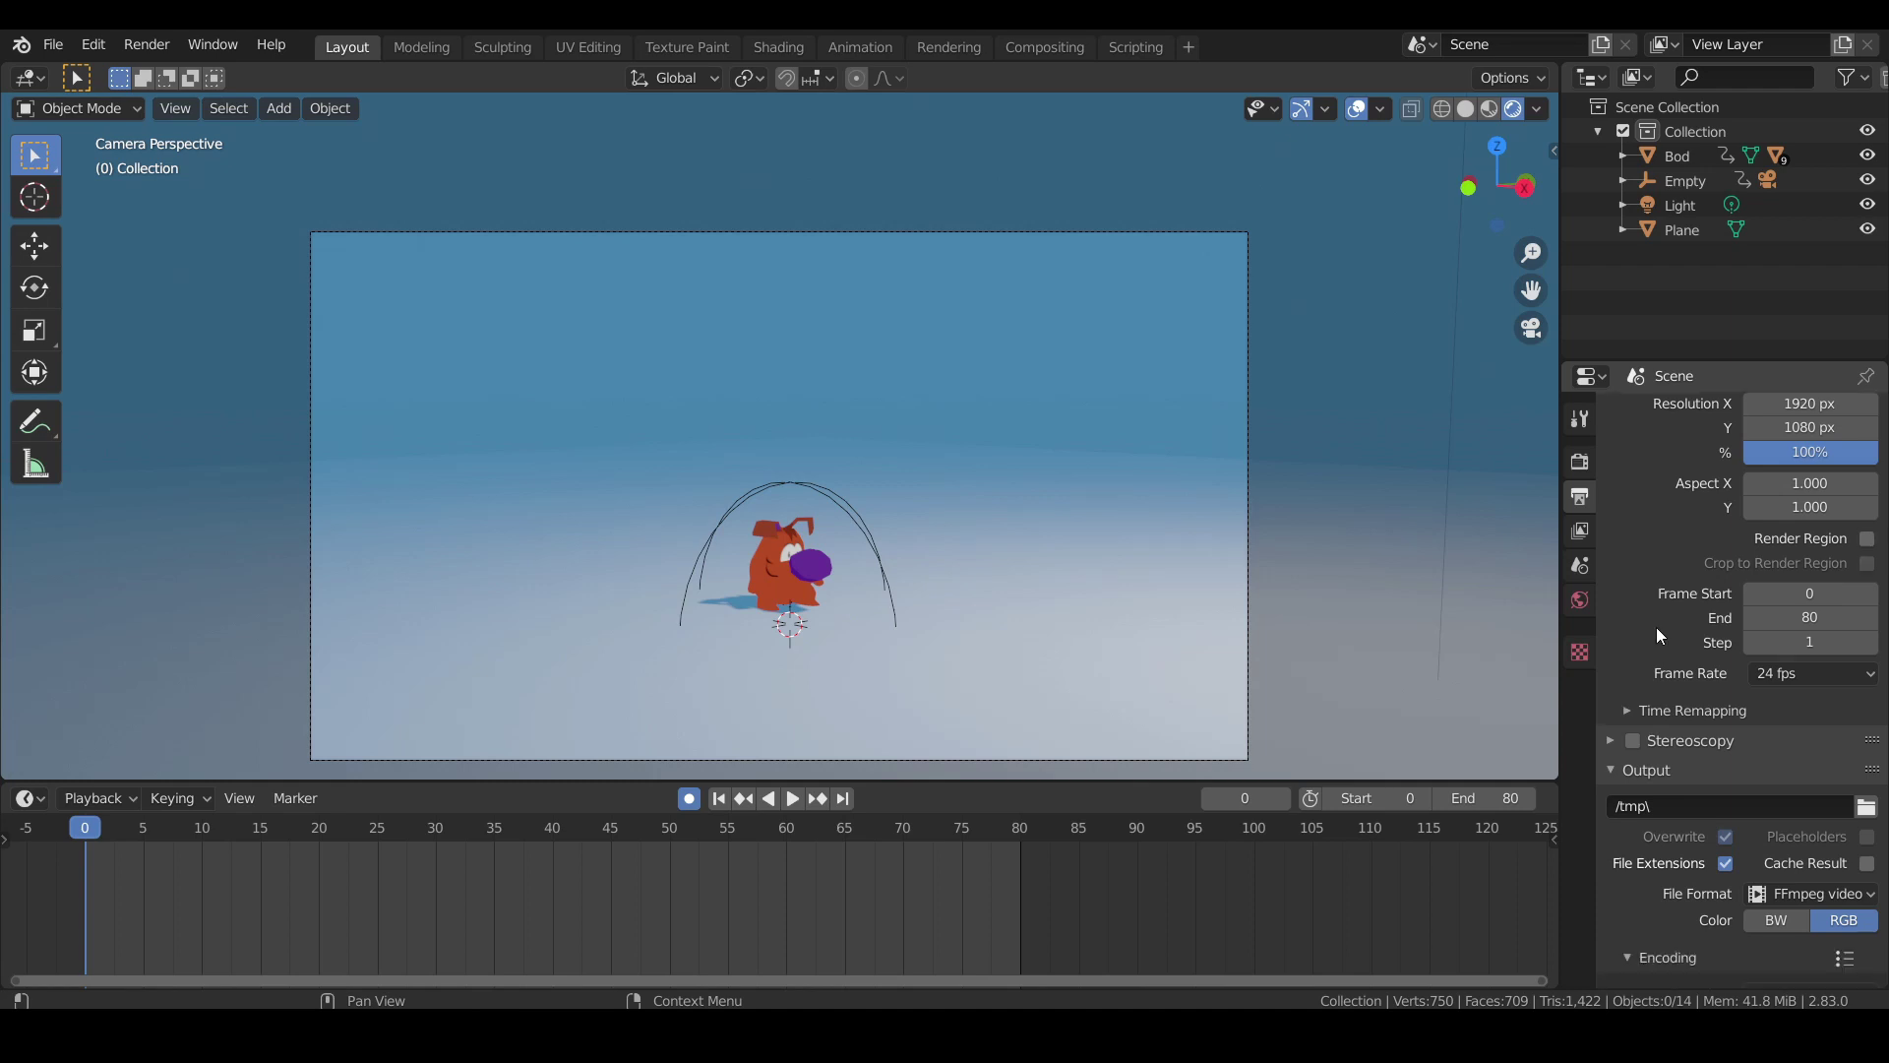
{"action": "left_click", "coordinate": [1829, 681]}
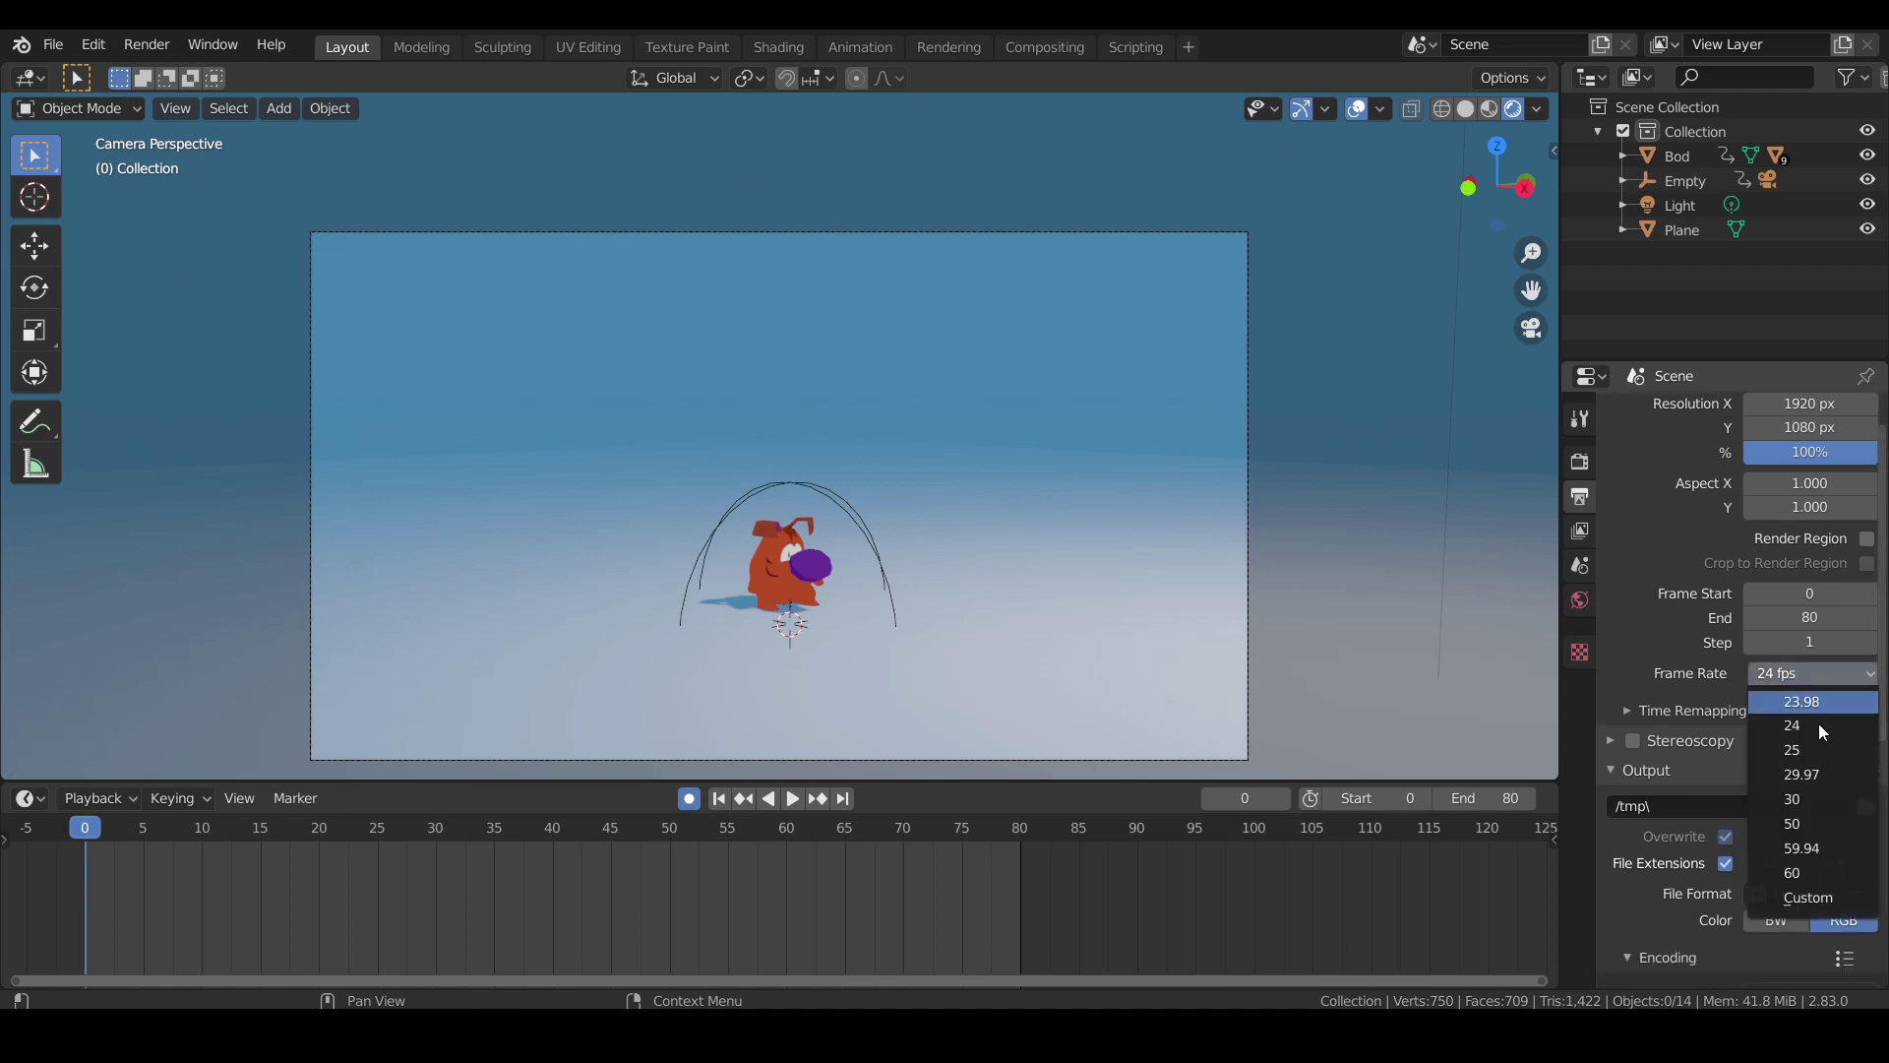
{"action": "left_click", "coordinate": [1815, 679]}
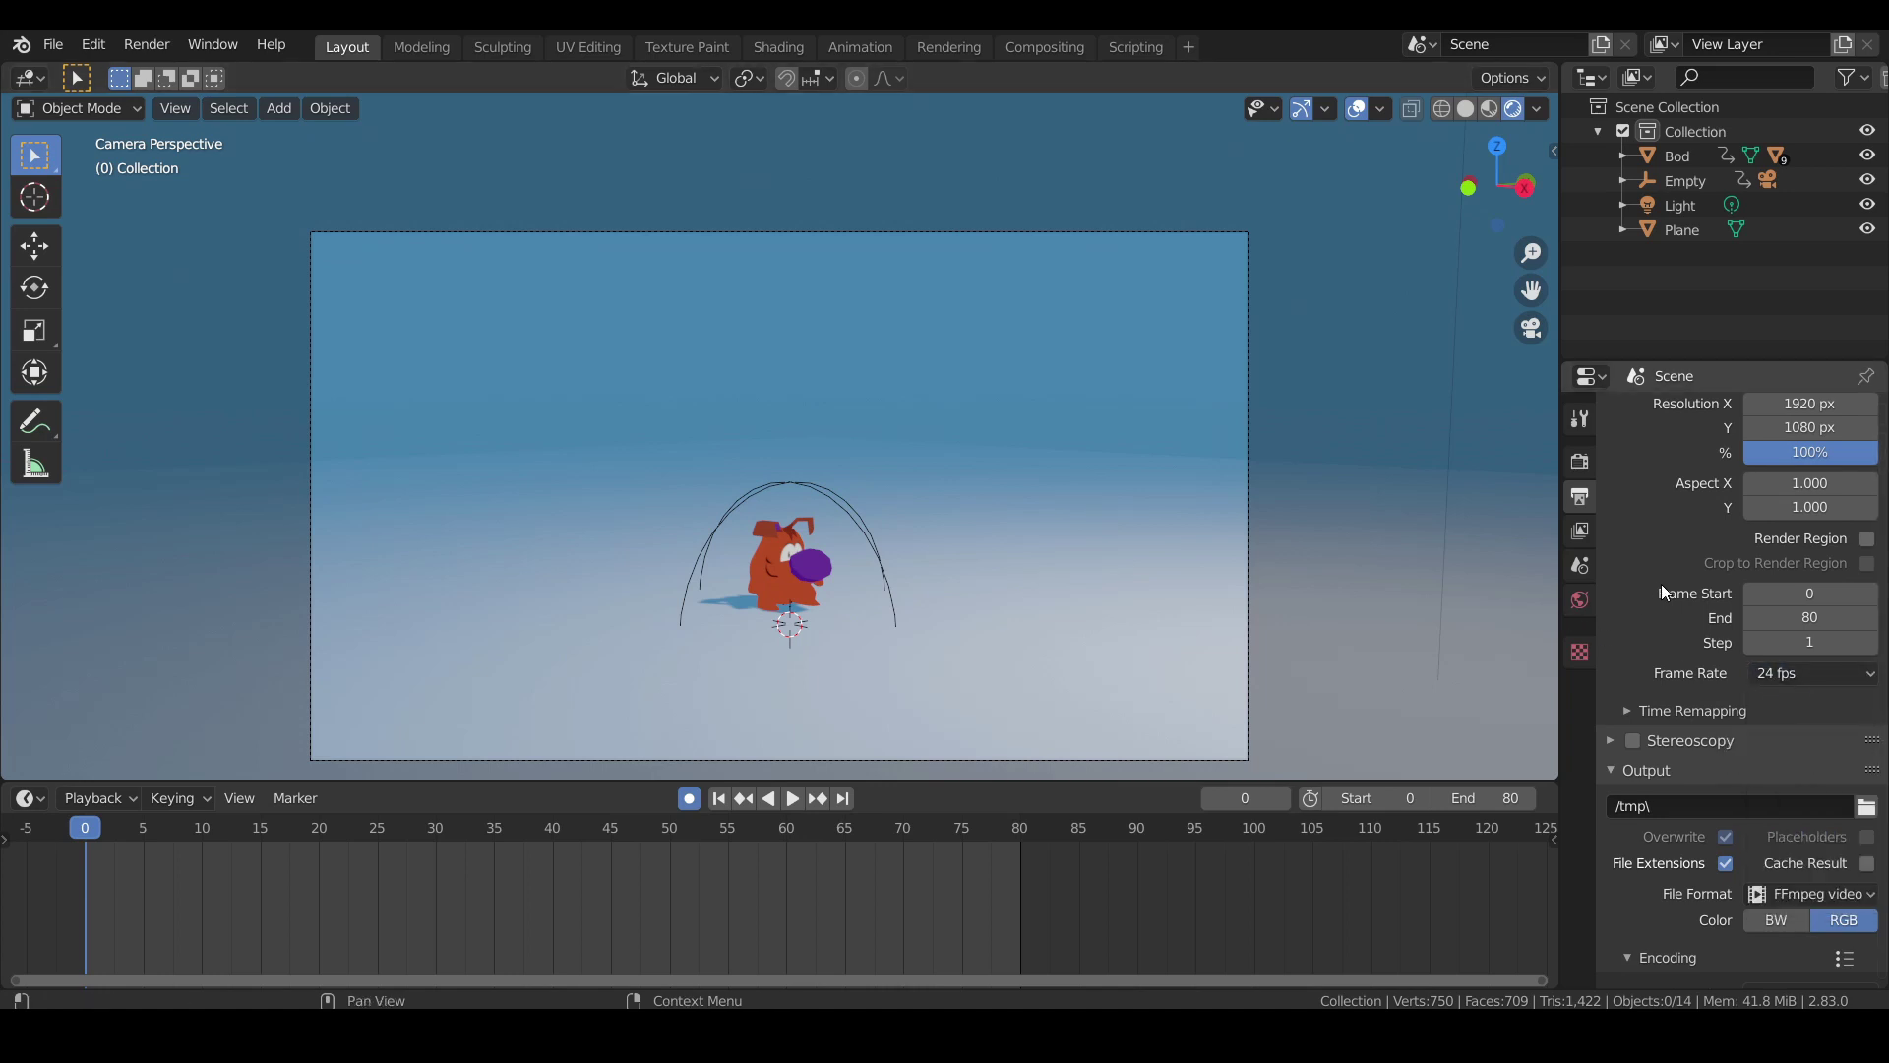
{"action": "scroll", "coordinate": [1661, 582], "scroll_direction": "down", "scroll_amount": 3}
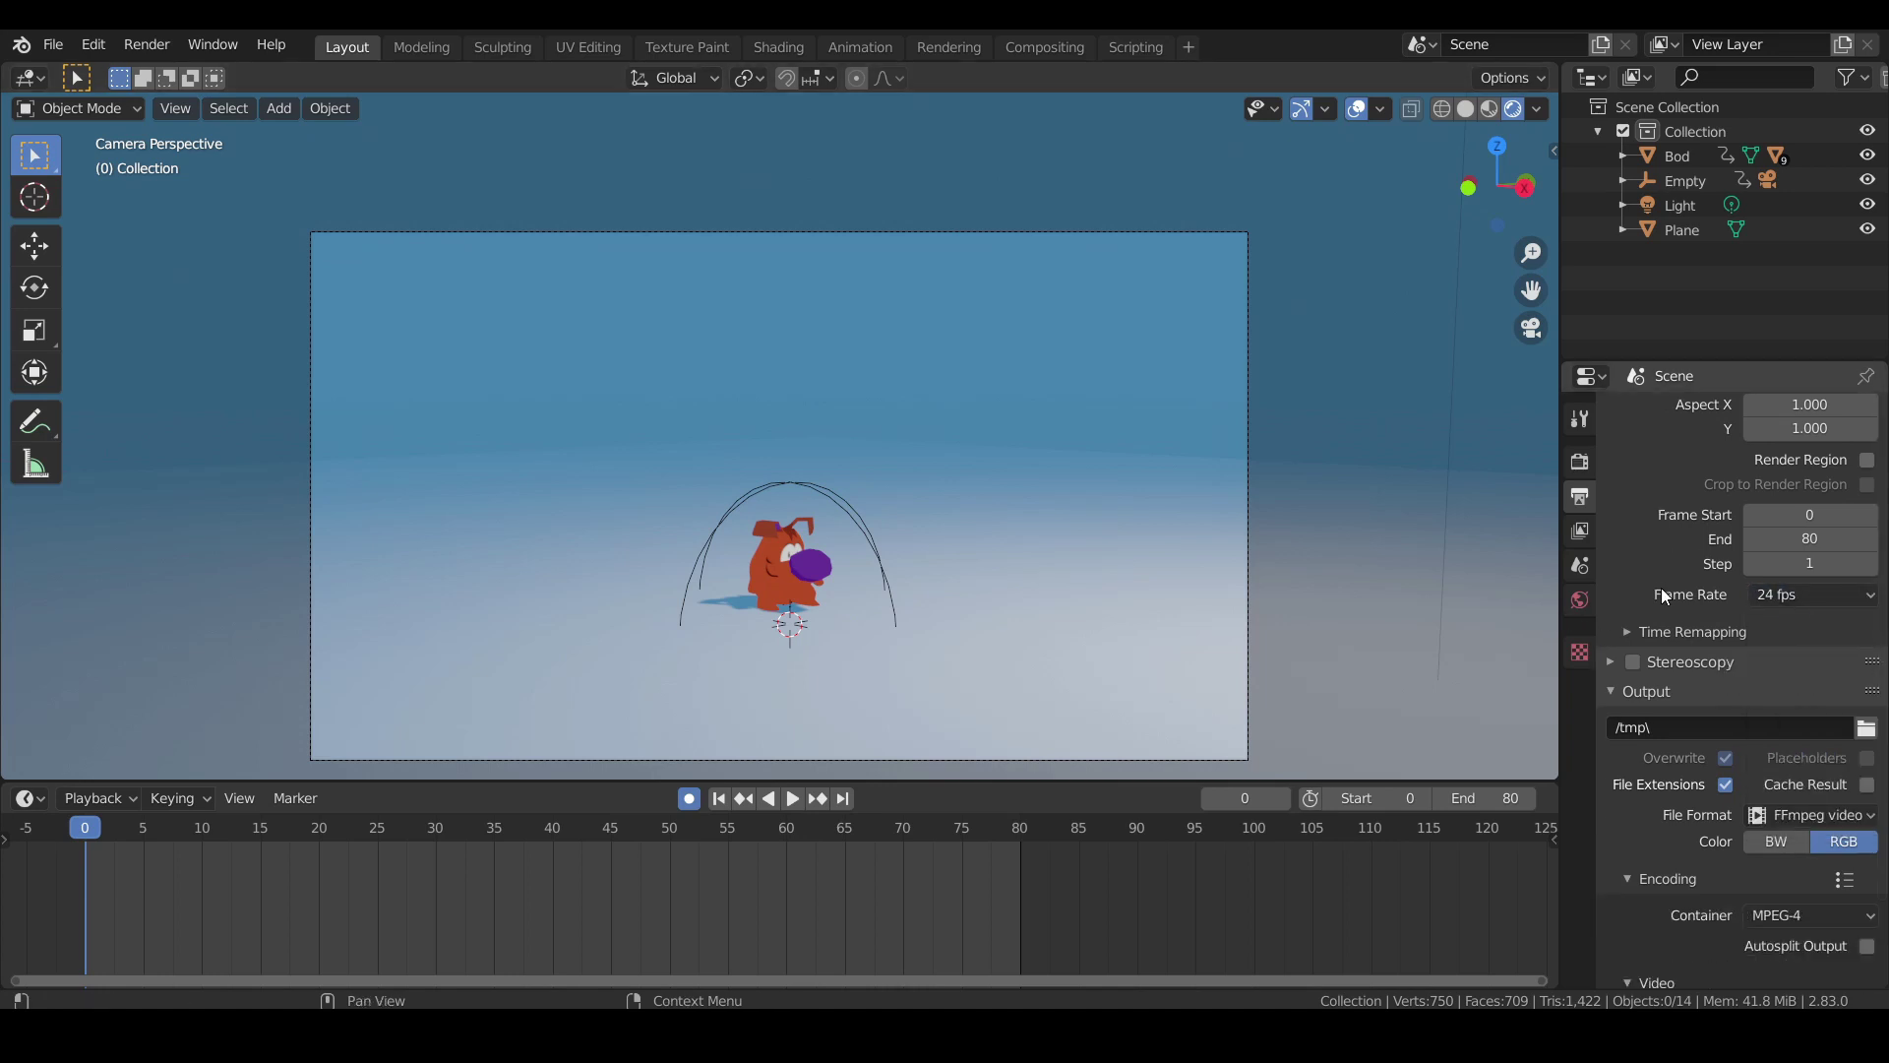
{"action": "scroll", "coordinate": [1651, 587], "scroll_direction": "down", "scroll_amount": 1}
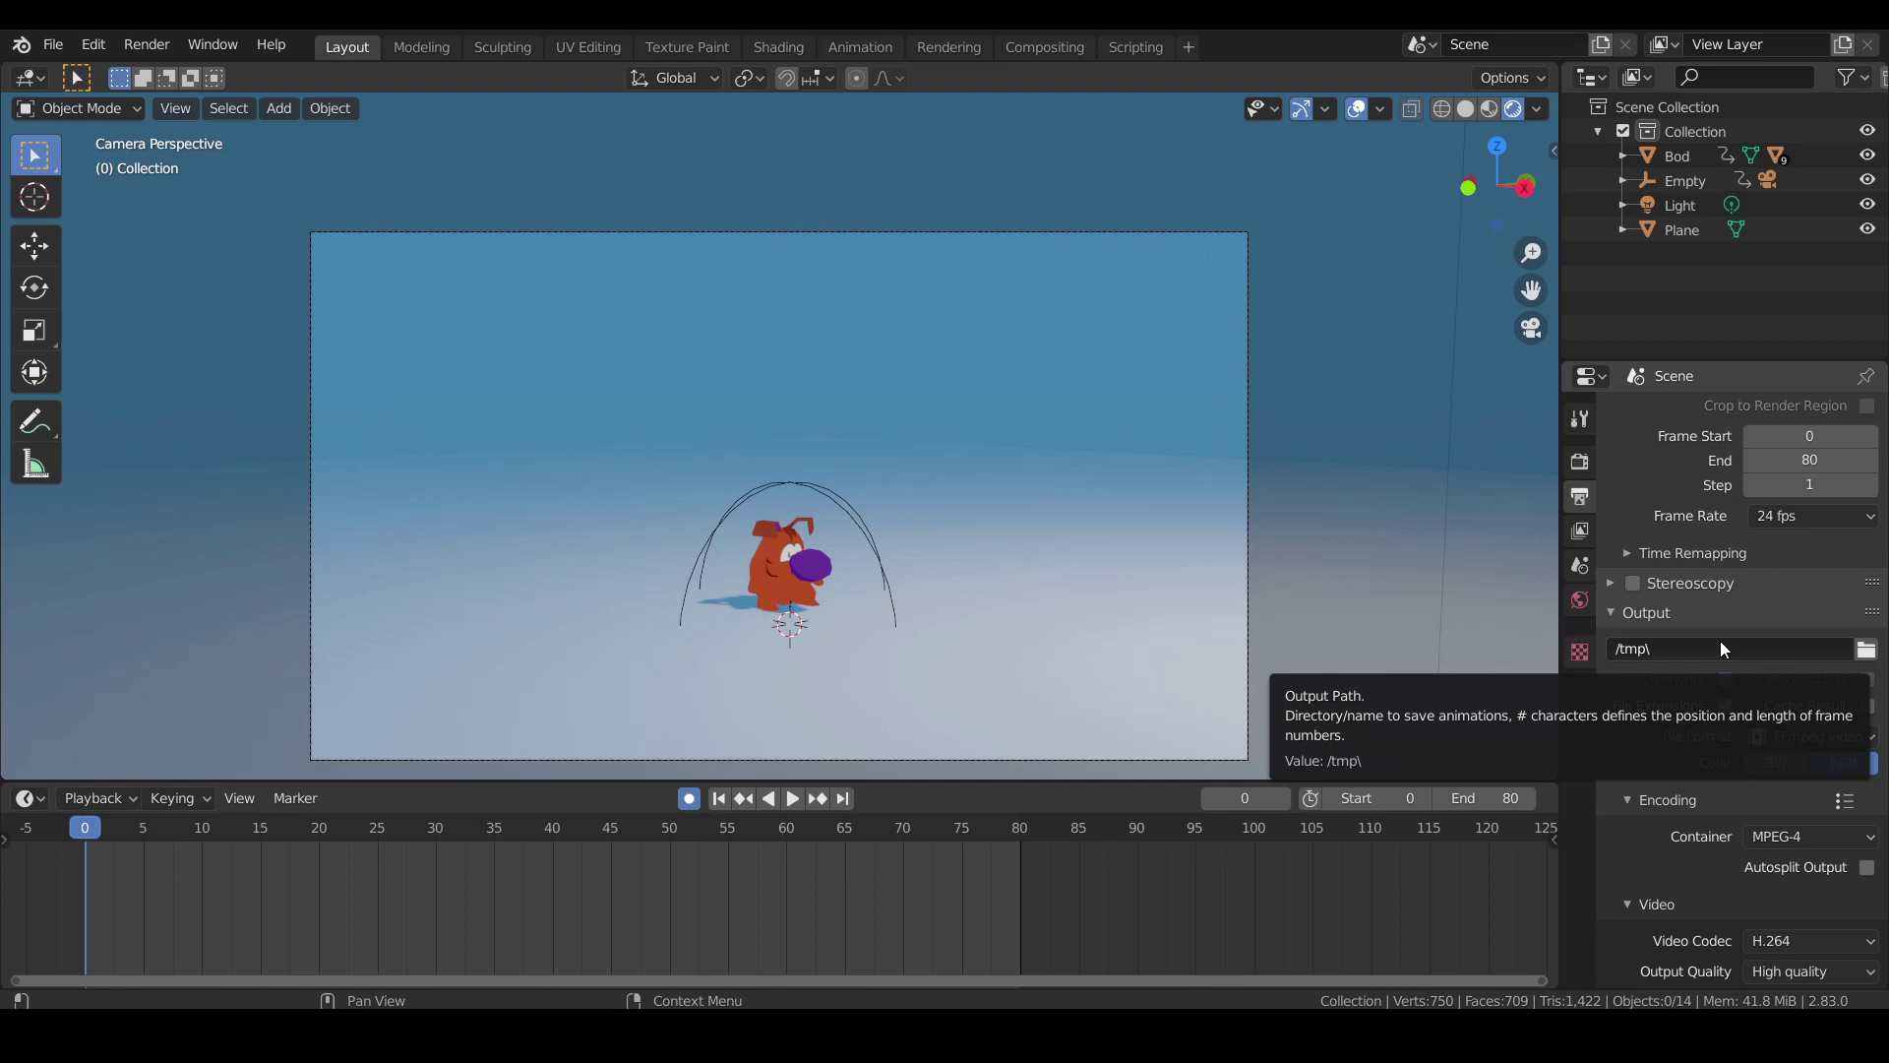
{"action": "left_click", "coordinate": [1866, 651]}
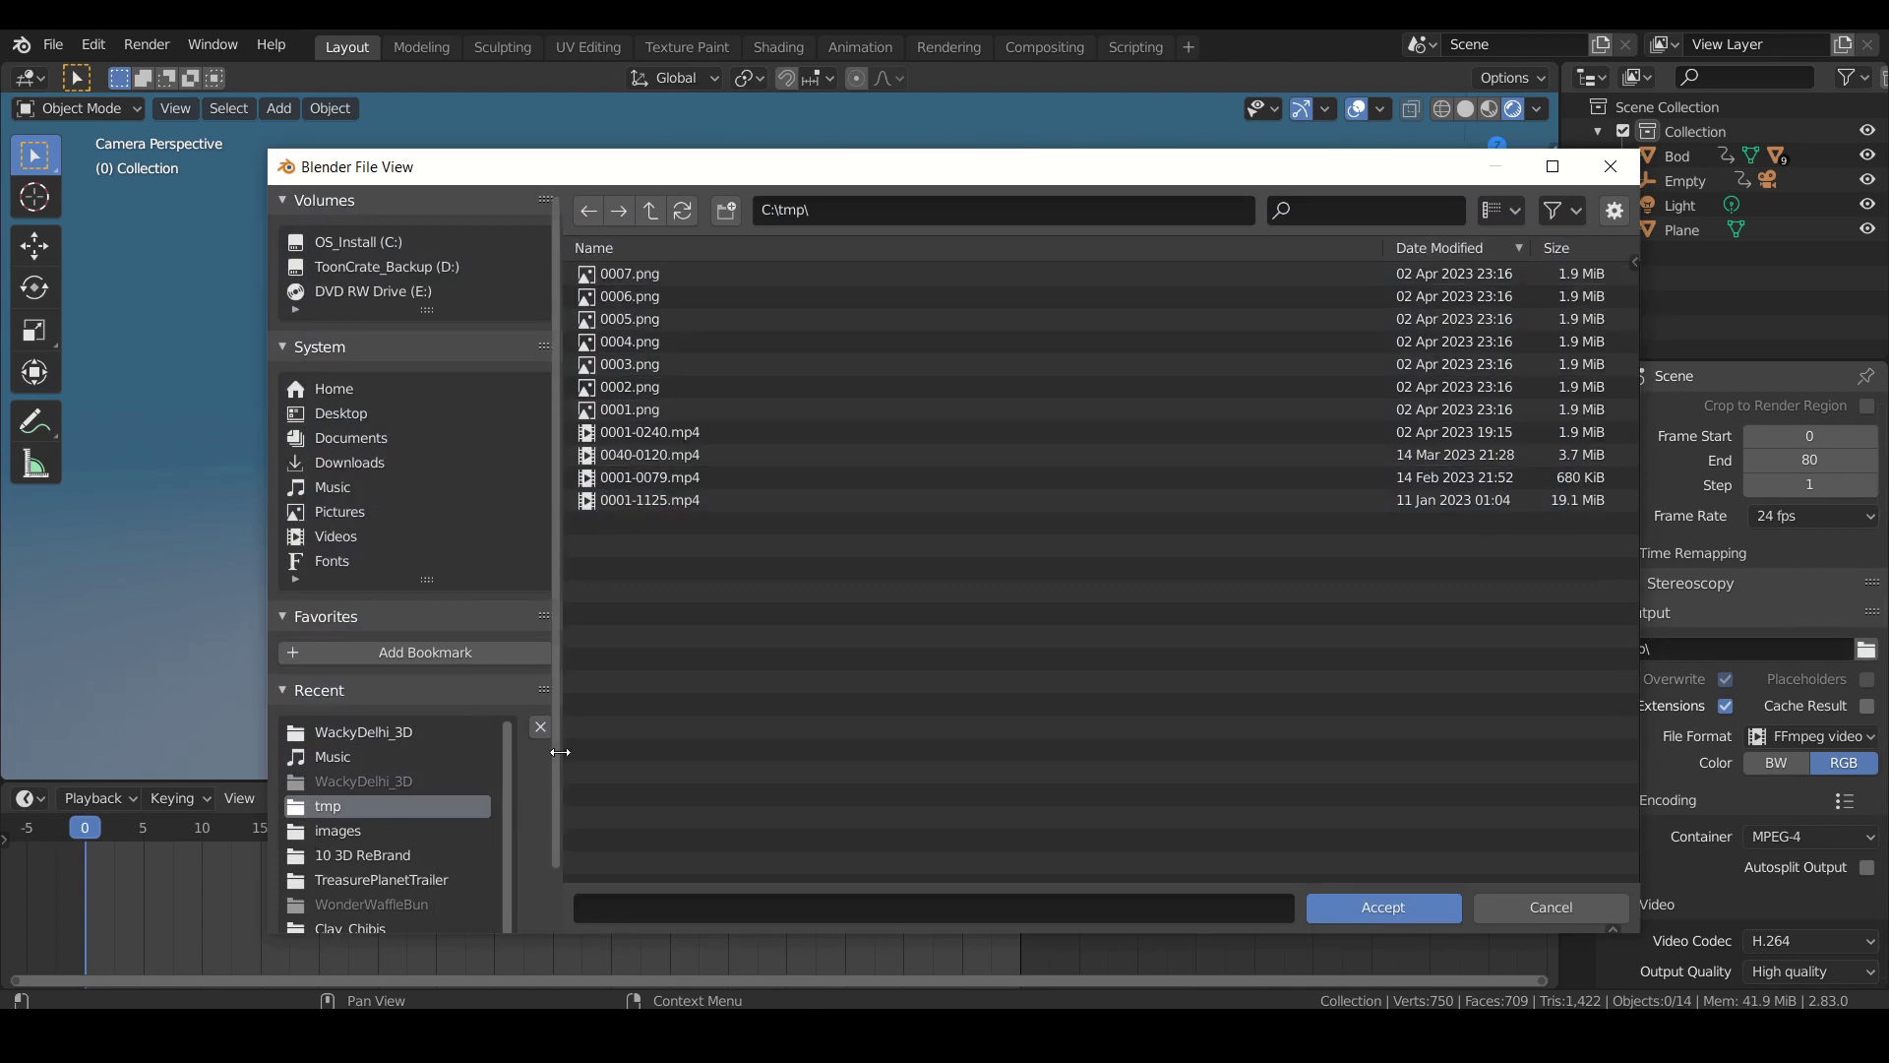
{"action": "left_click", "coordinate": [1610, 166]}
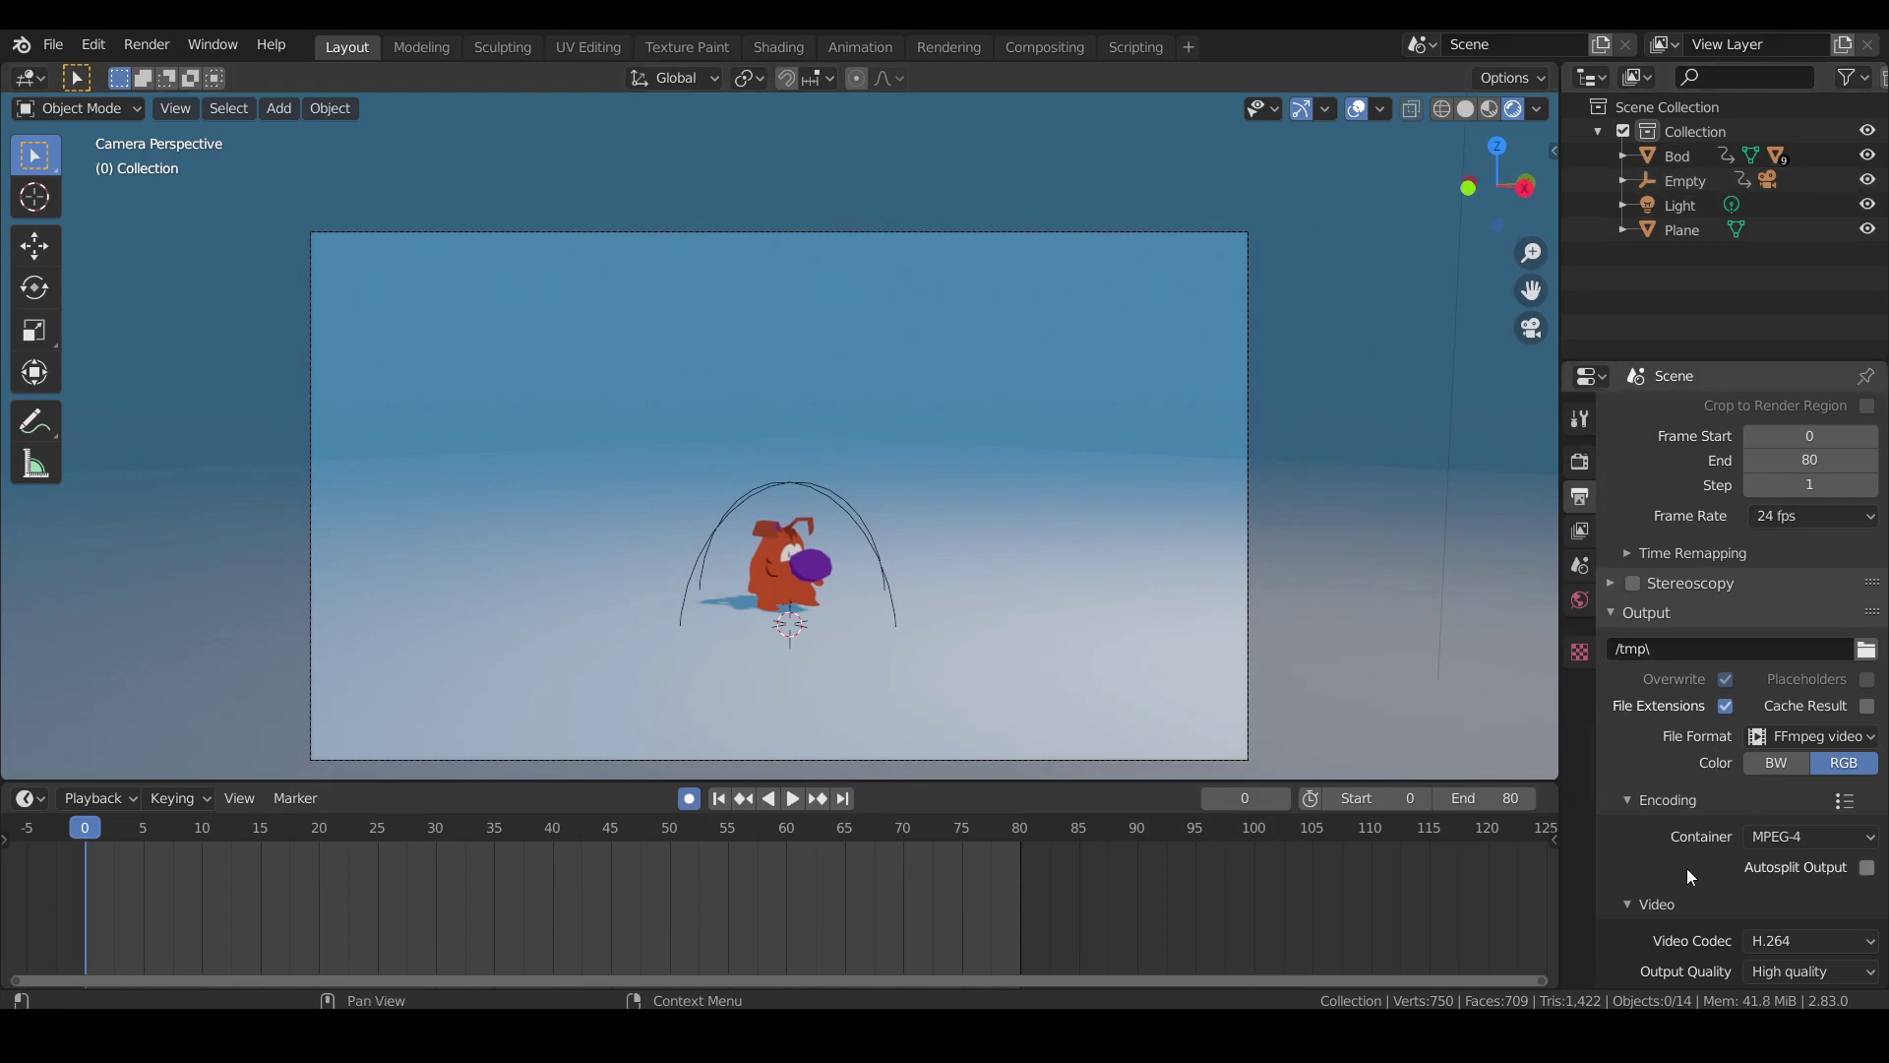
{"action": "scroll", "coordinate": [1691, 864], "scroll_direction": "down", "scroll_amount": 2}
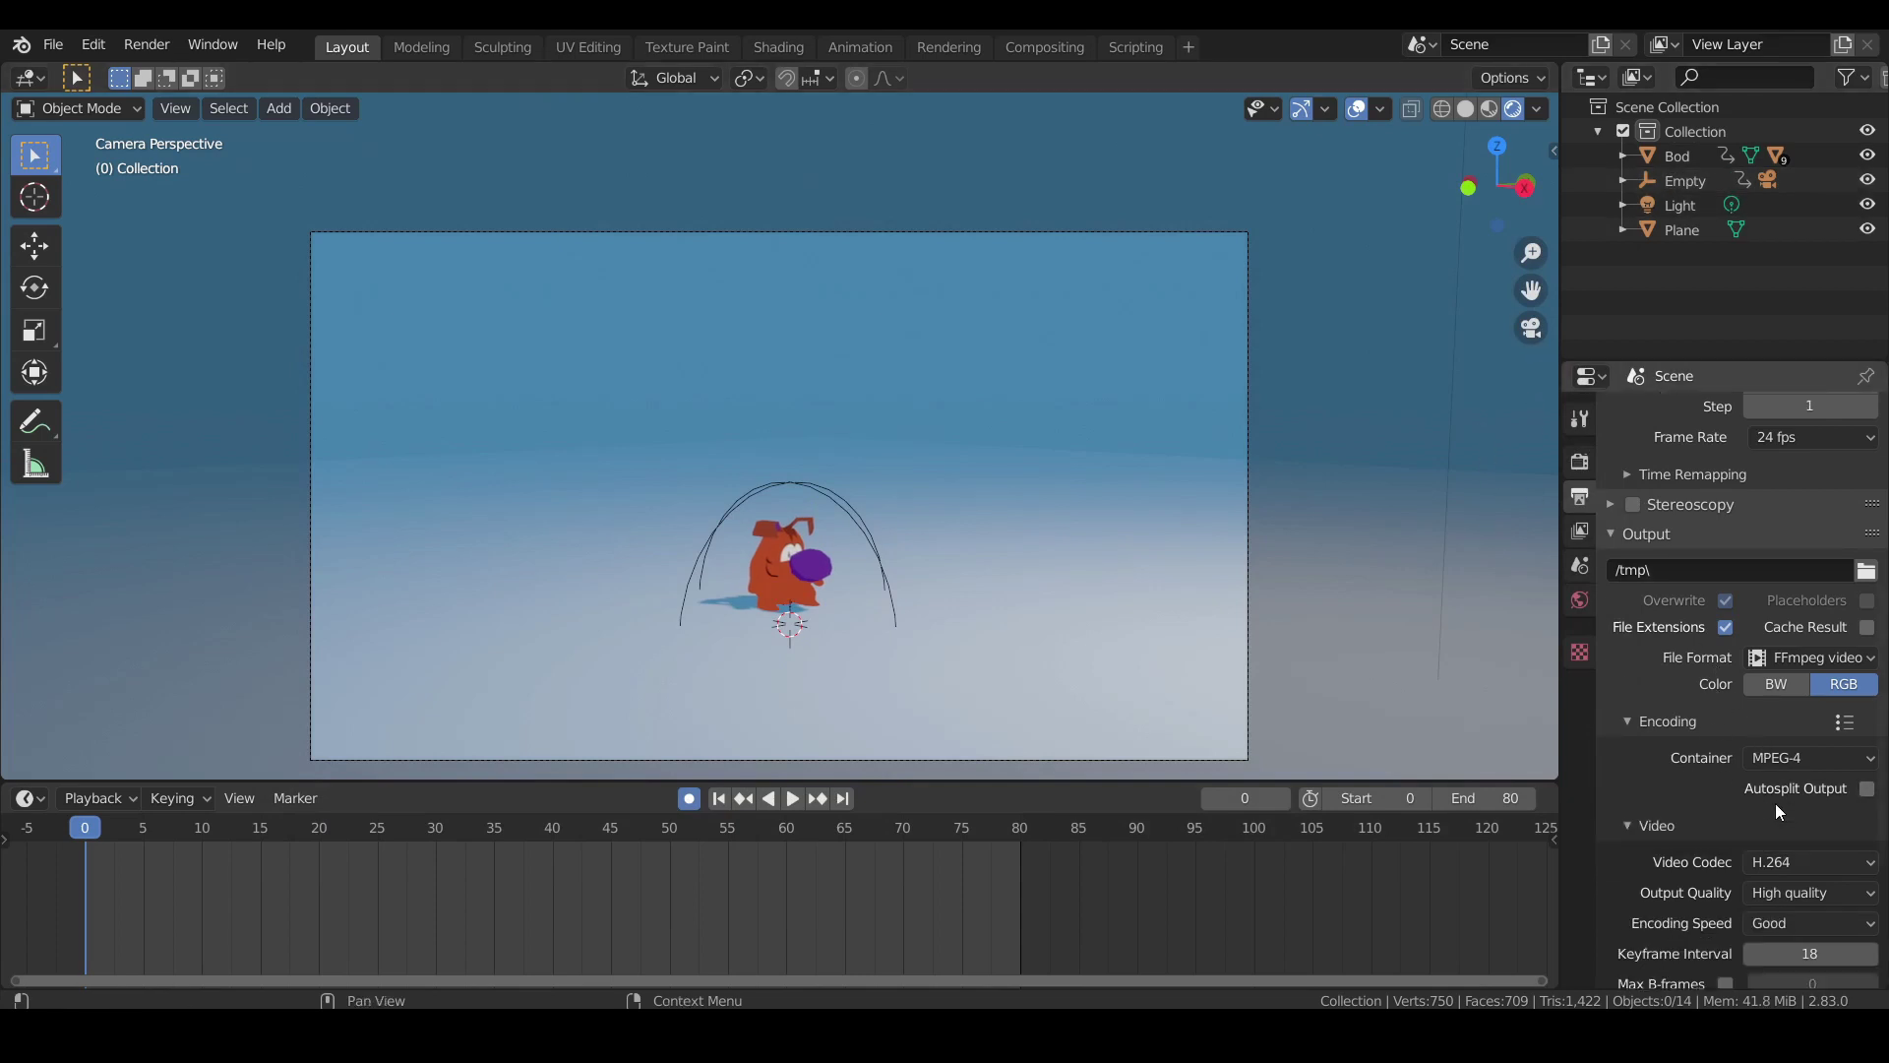
{"action": "scroll", "coordinate": [1776, 803], "scroll_direction": "down", "scroll_amount": 1}
{"action": "left_click", "coordinate": [1809, 715]}
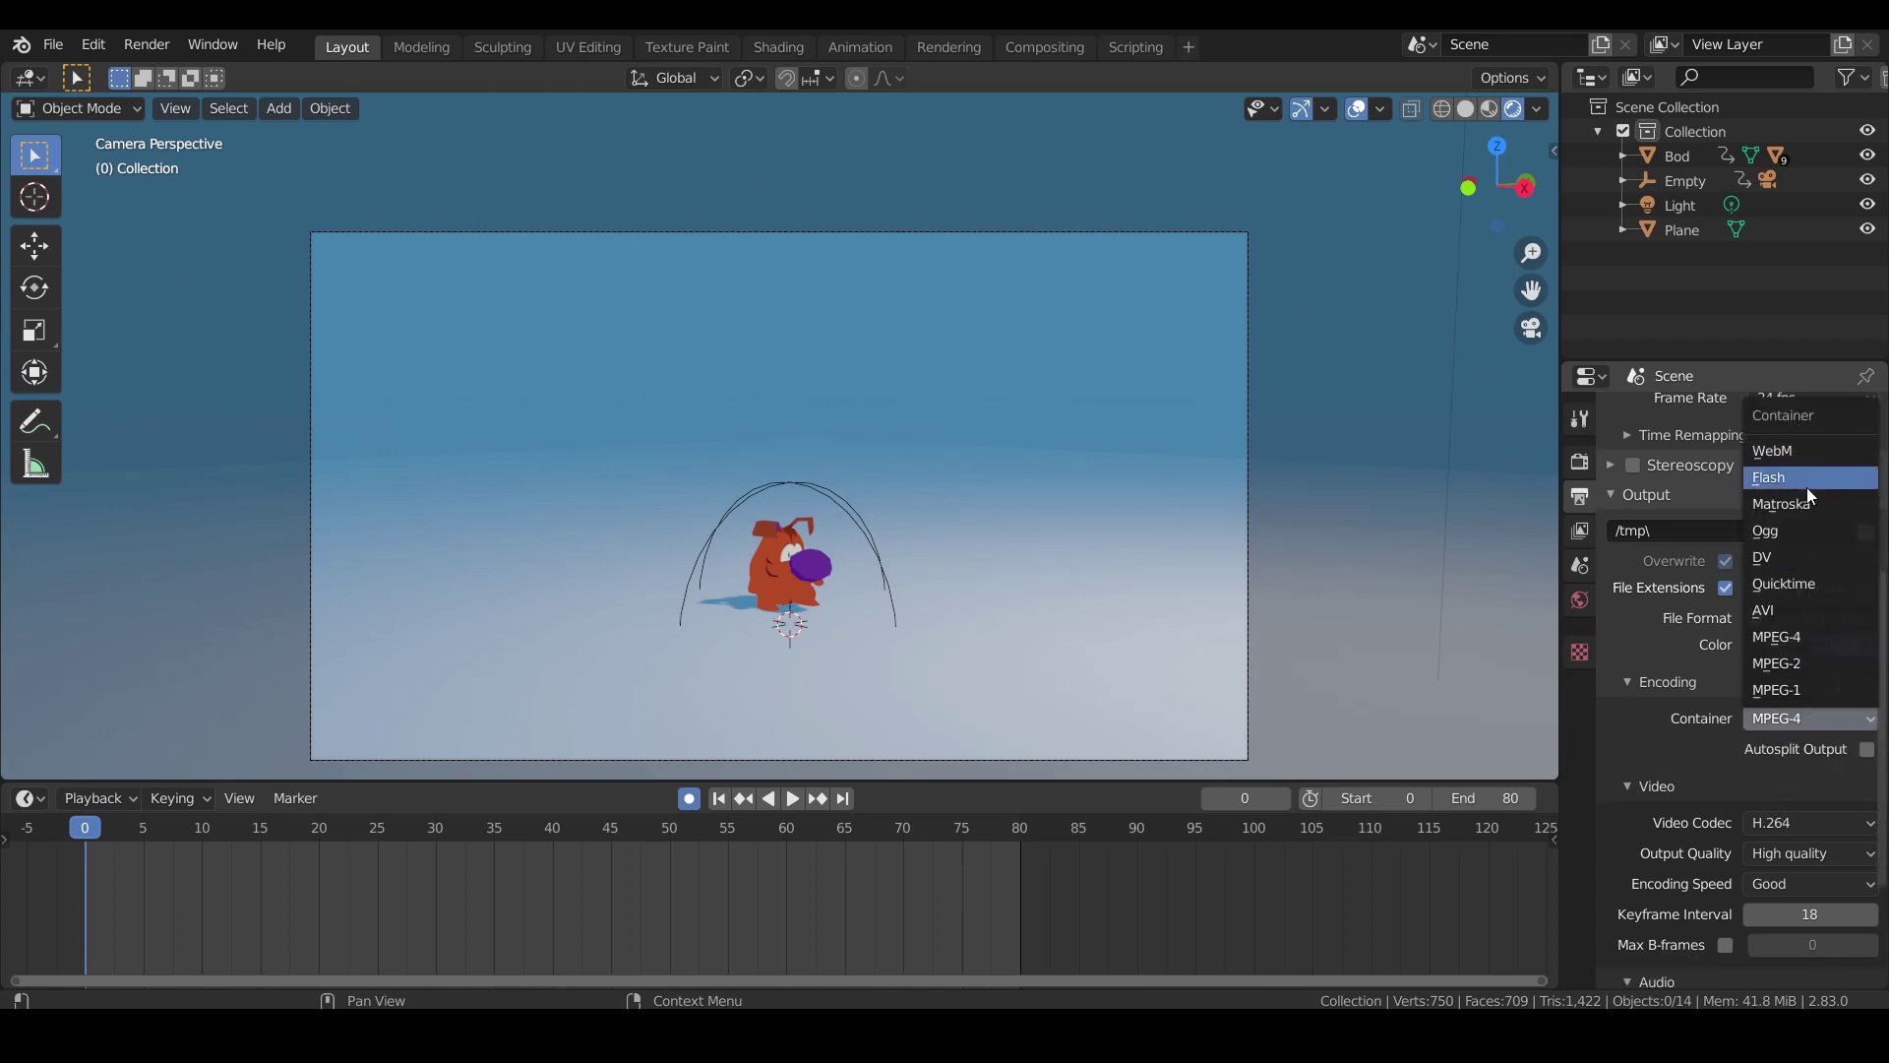
{"action": "left_click", "coordinate": [1793, 723]}
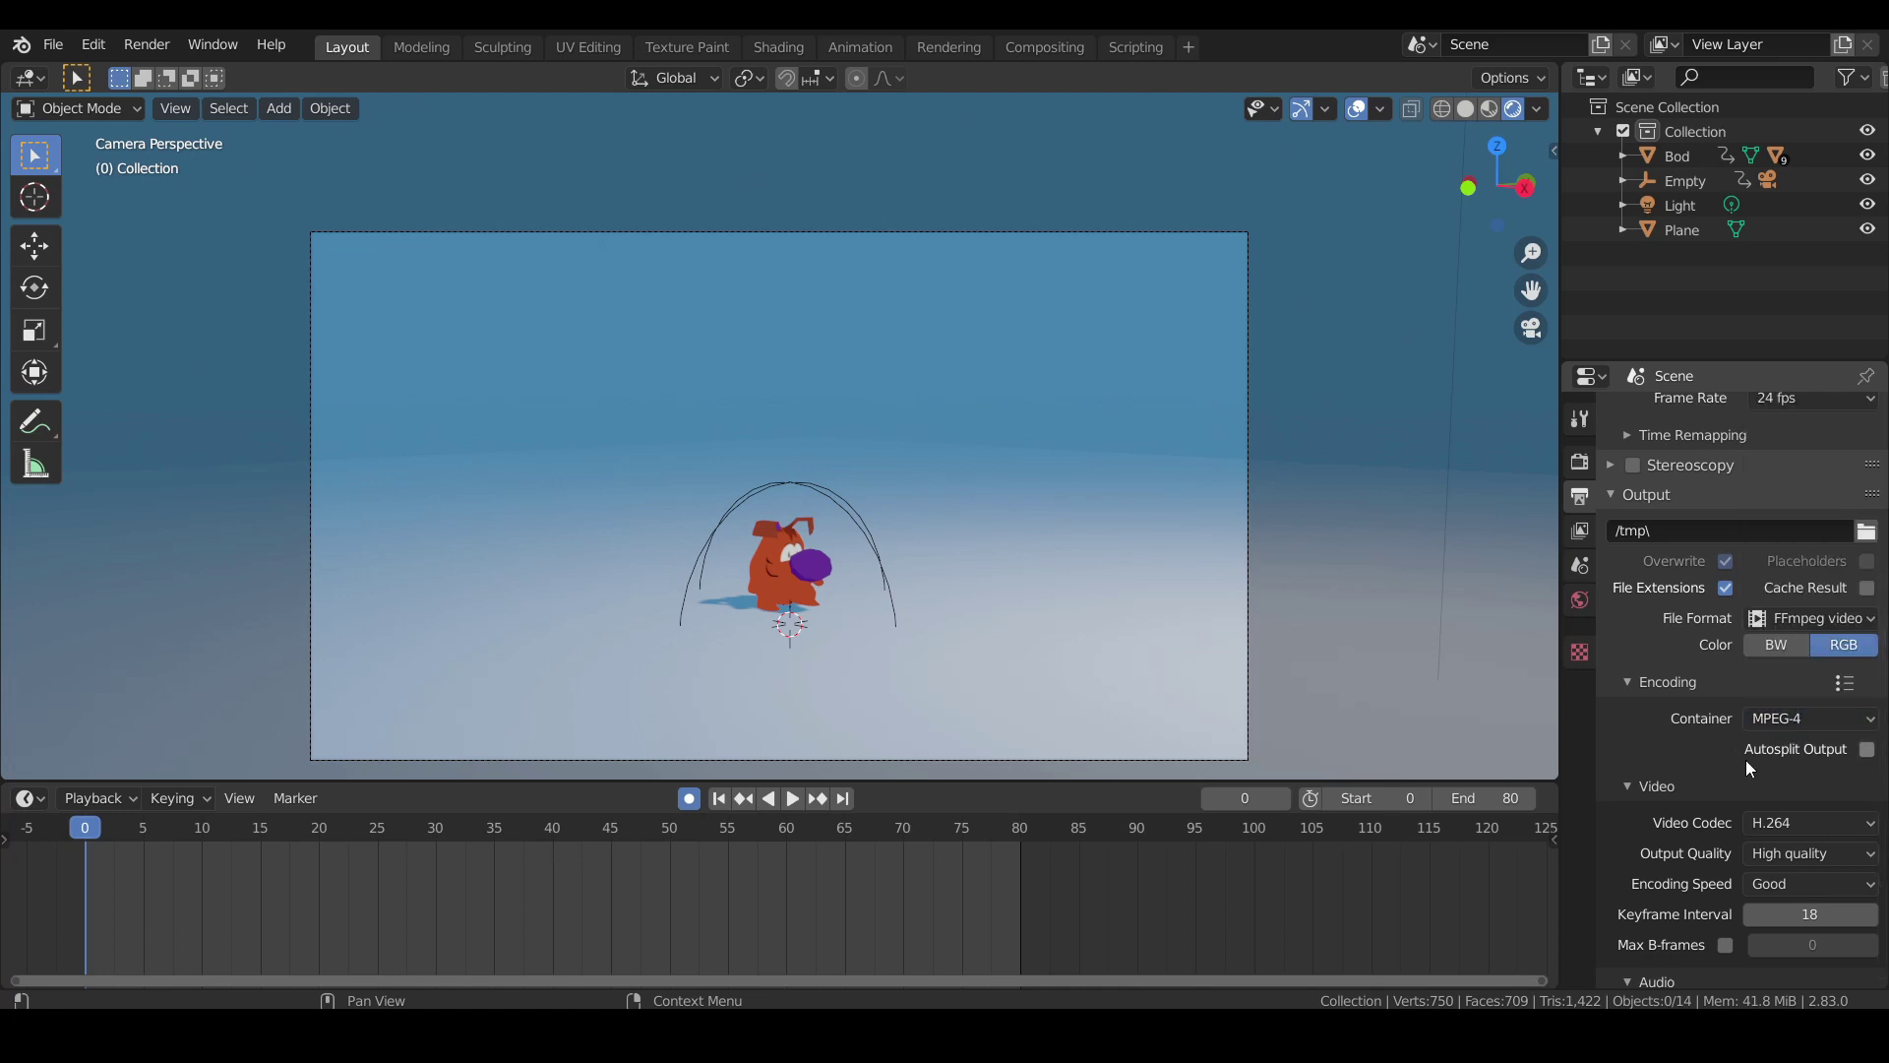
{"action": "scroll", "coordinate": [1746, 759], "scroll_direction": "down", "scroll_amount": 3}
{"action": "left_click", "coordinate": [1767, 706]}
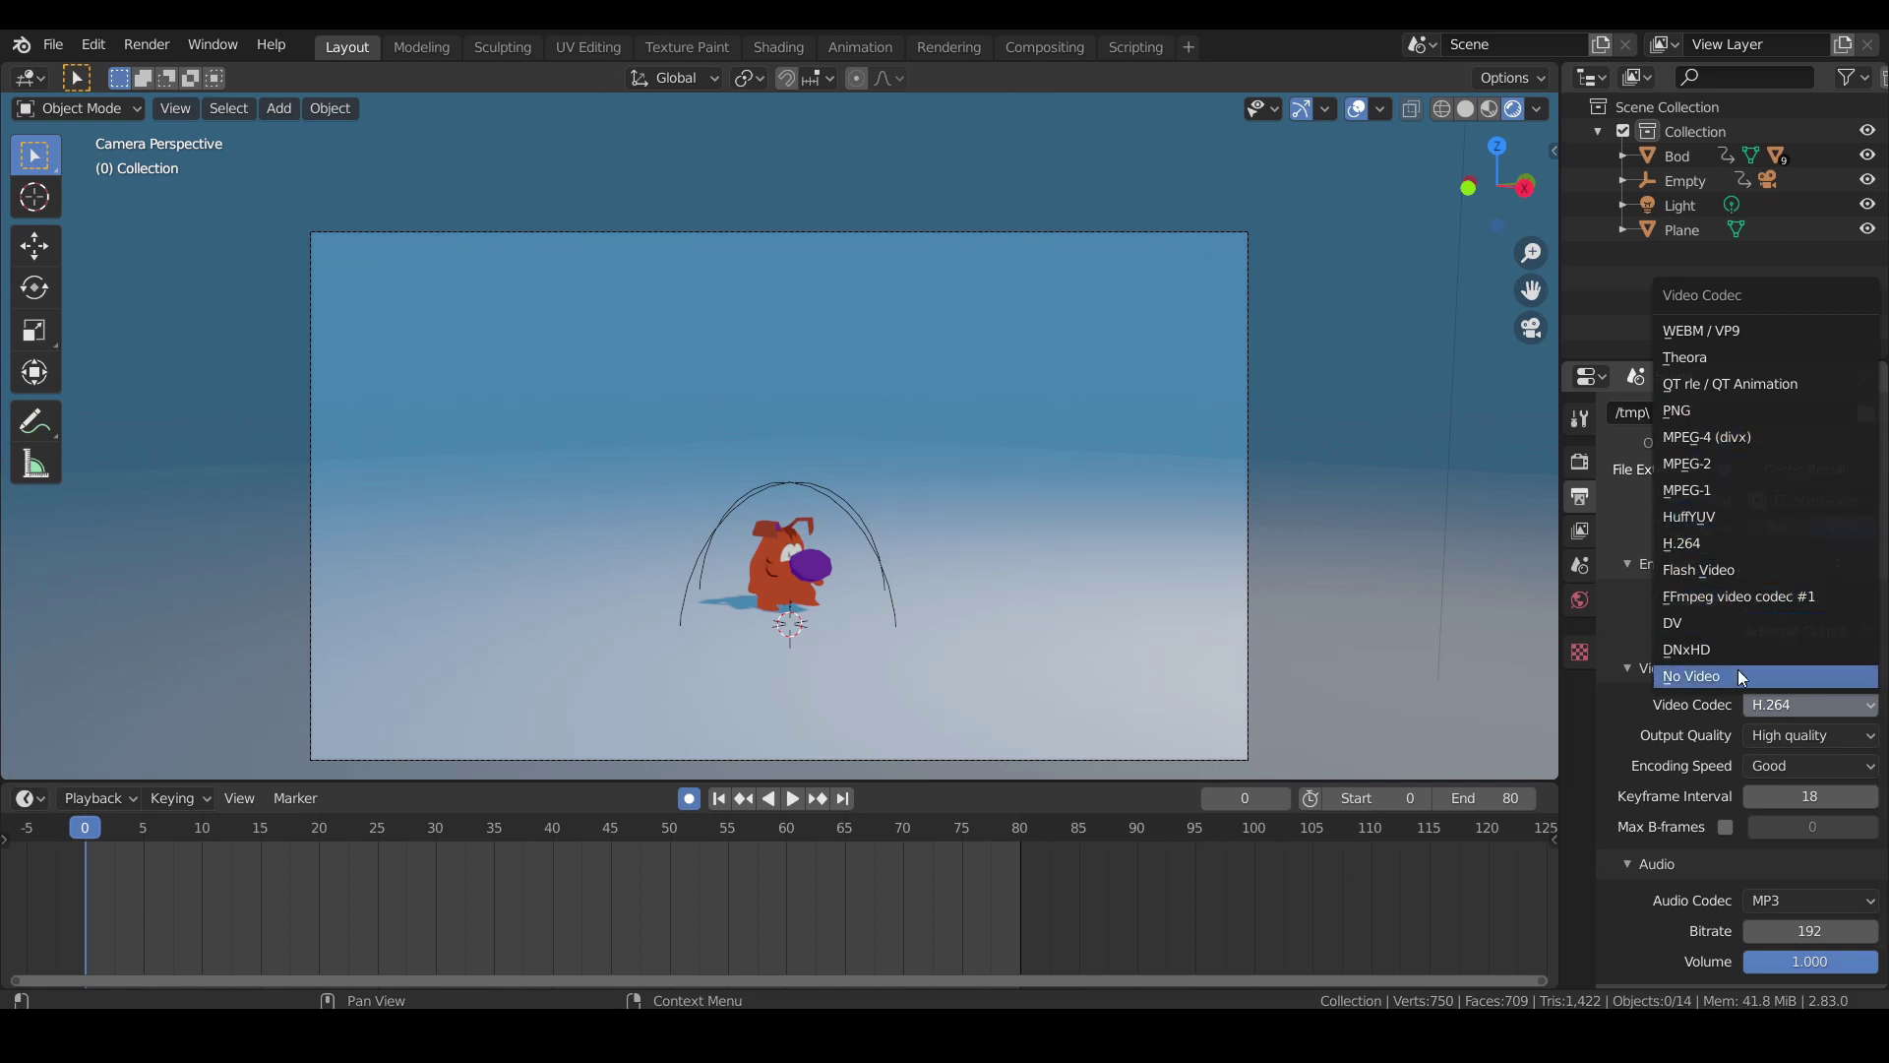
{"action": "left_click", "coordinate": [1821, 710]}
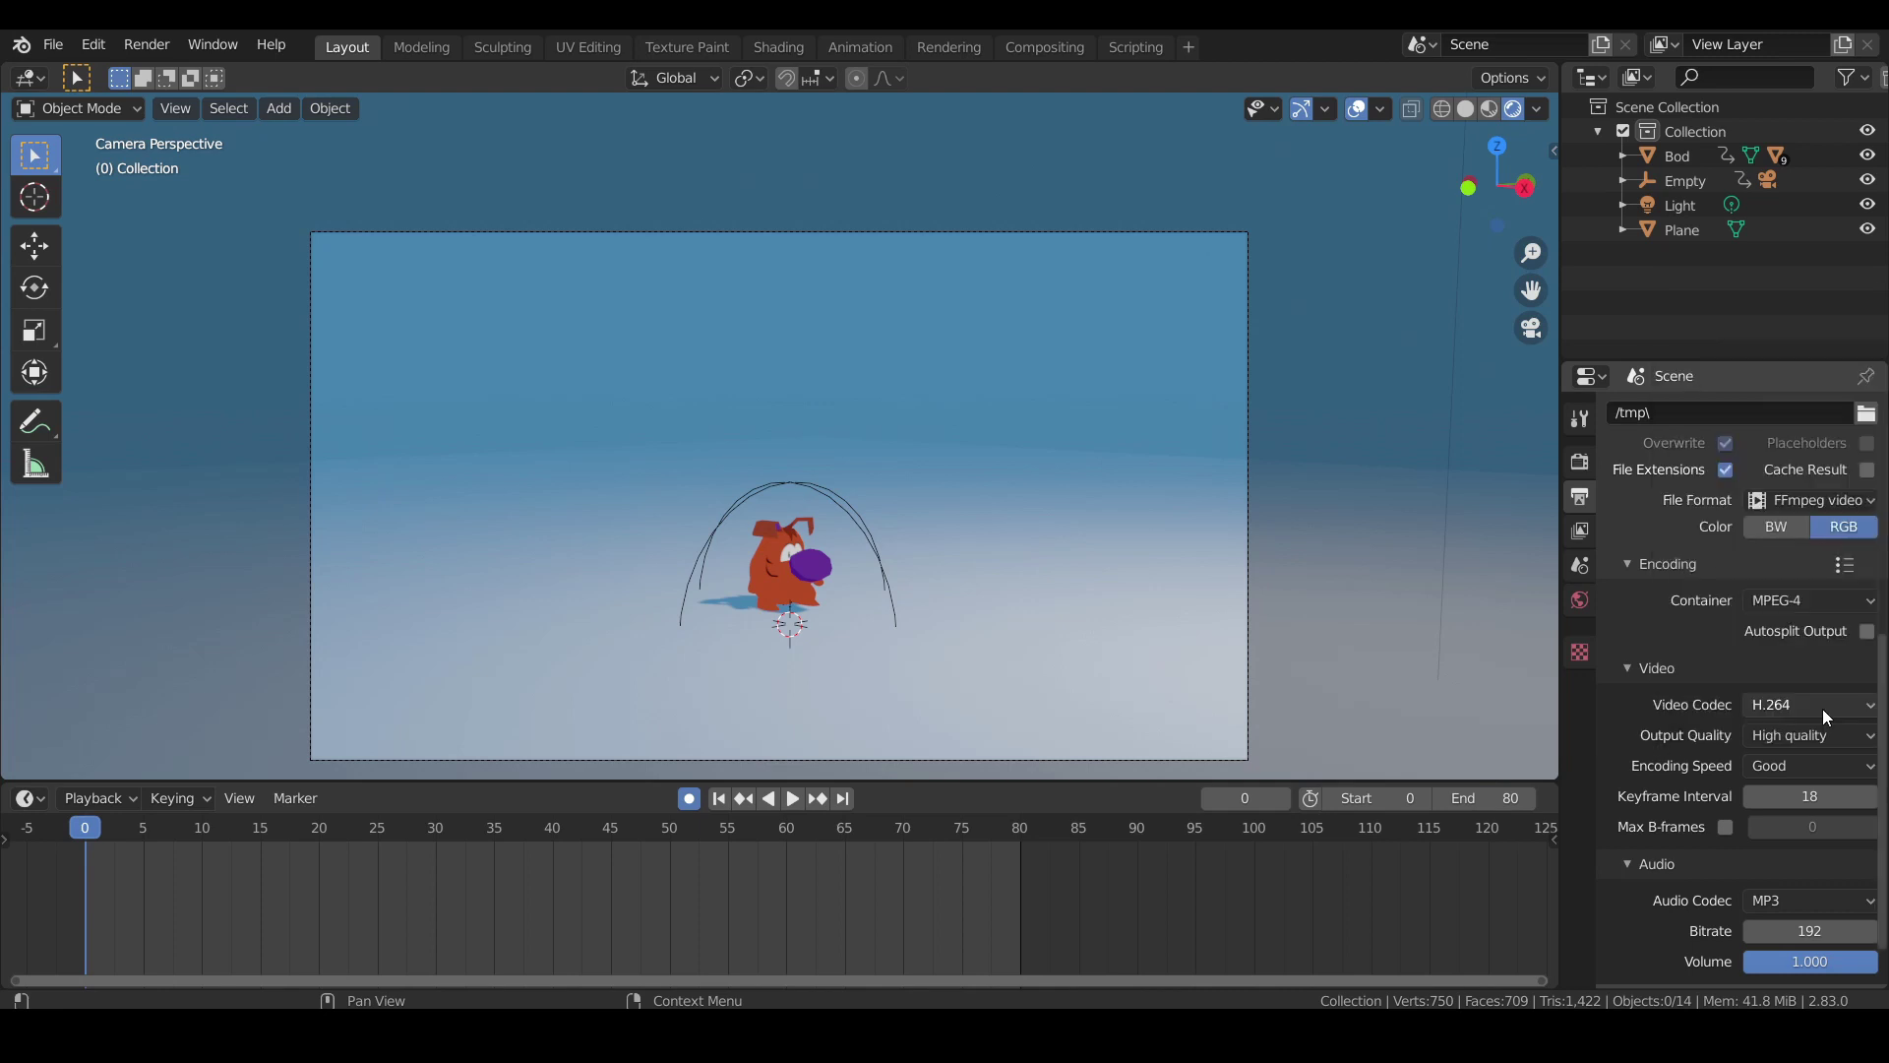
{"action": "scroll", "coordinate": [1816, 757], "scroll_direction": "down", "scroll_amount": 2}
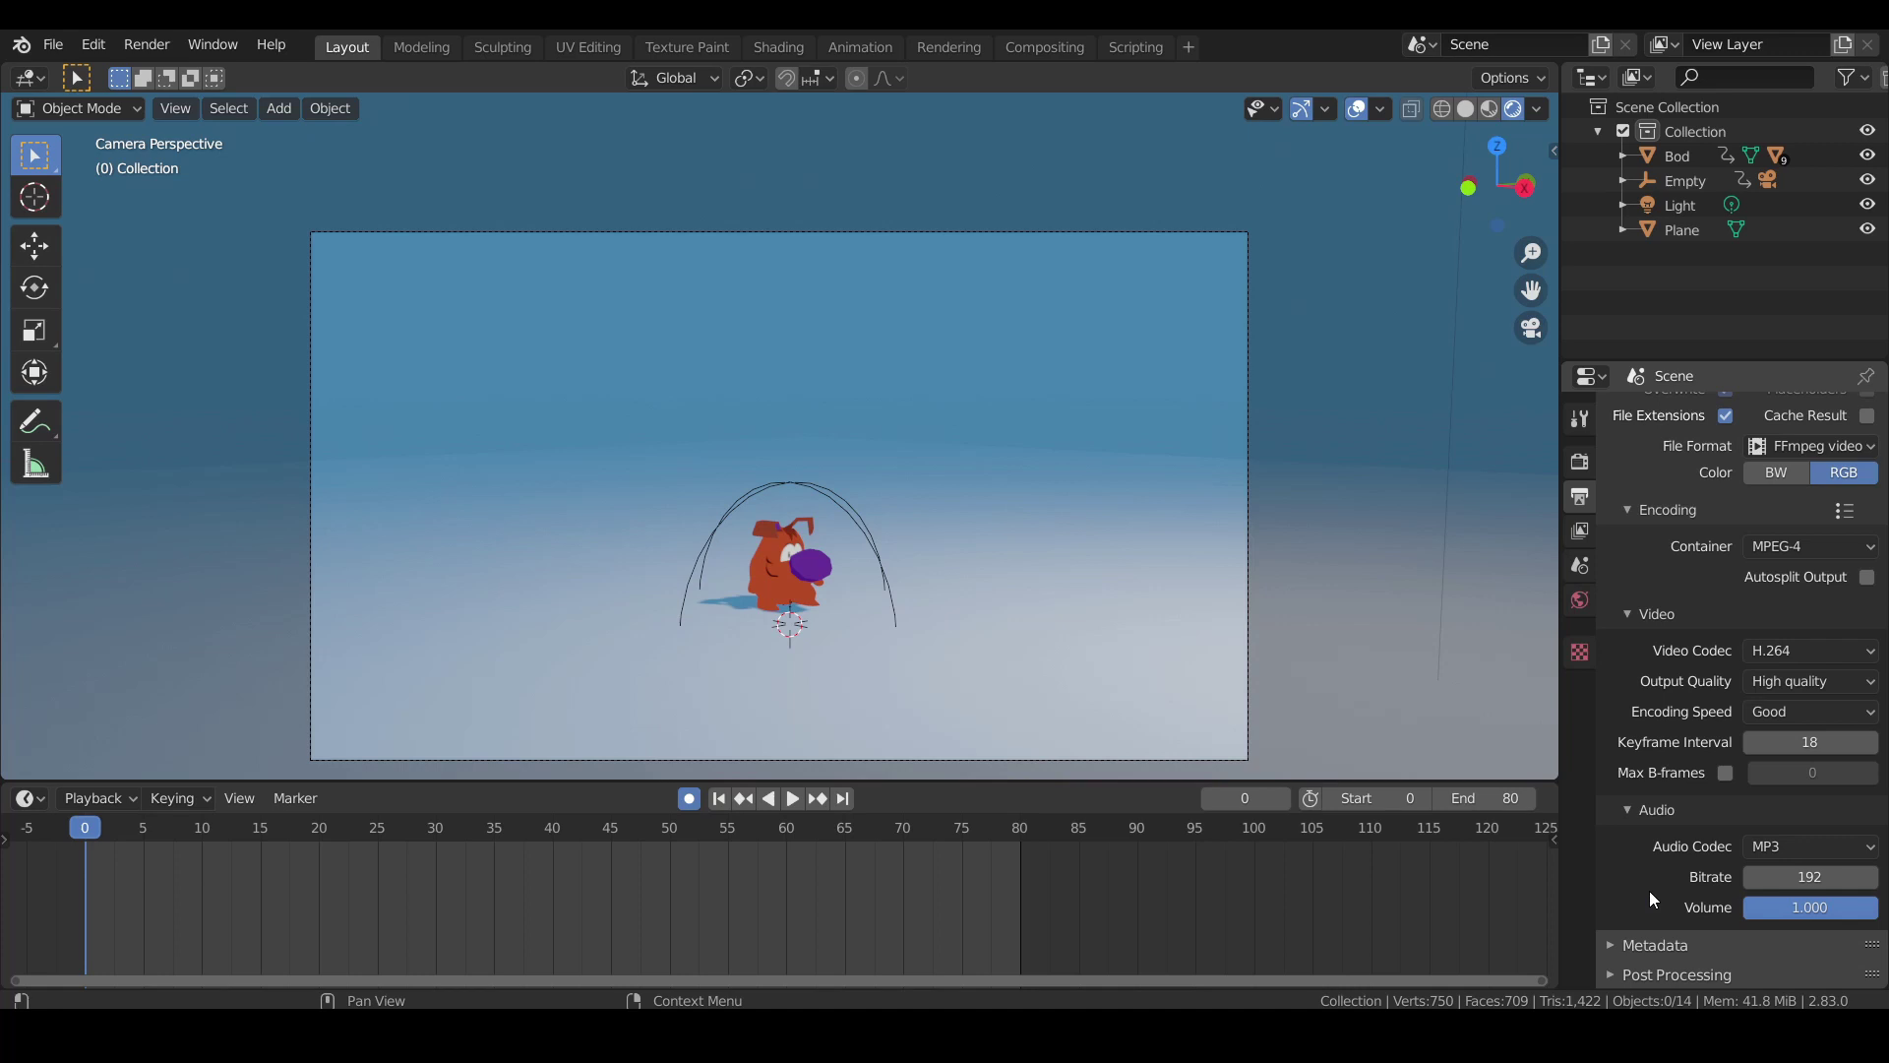
{"action": "scroll", "coordinate": [1656, 897], "scroll_direction": "up", "scroll_amount": 8}
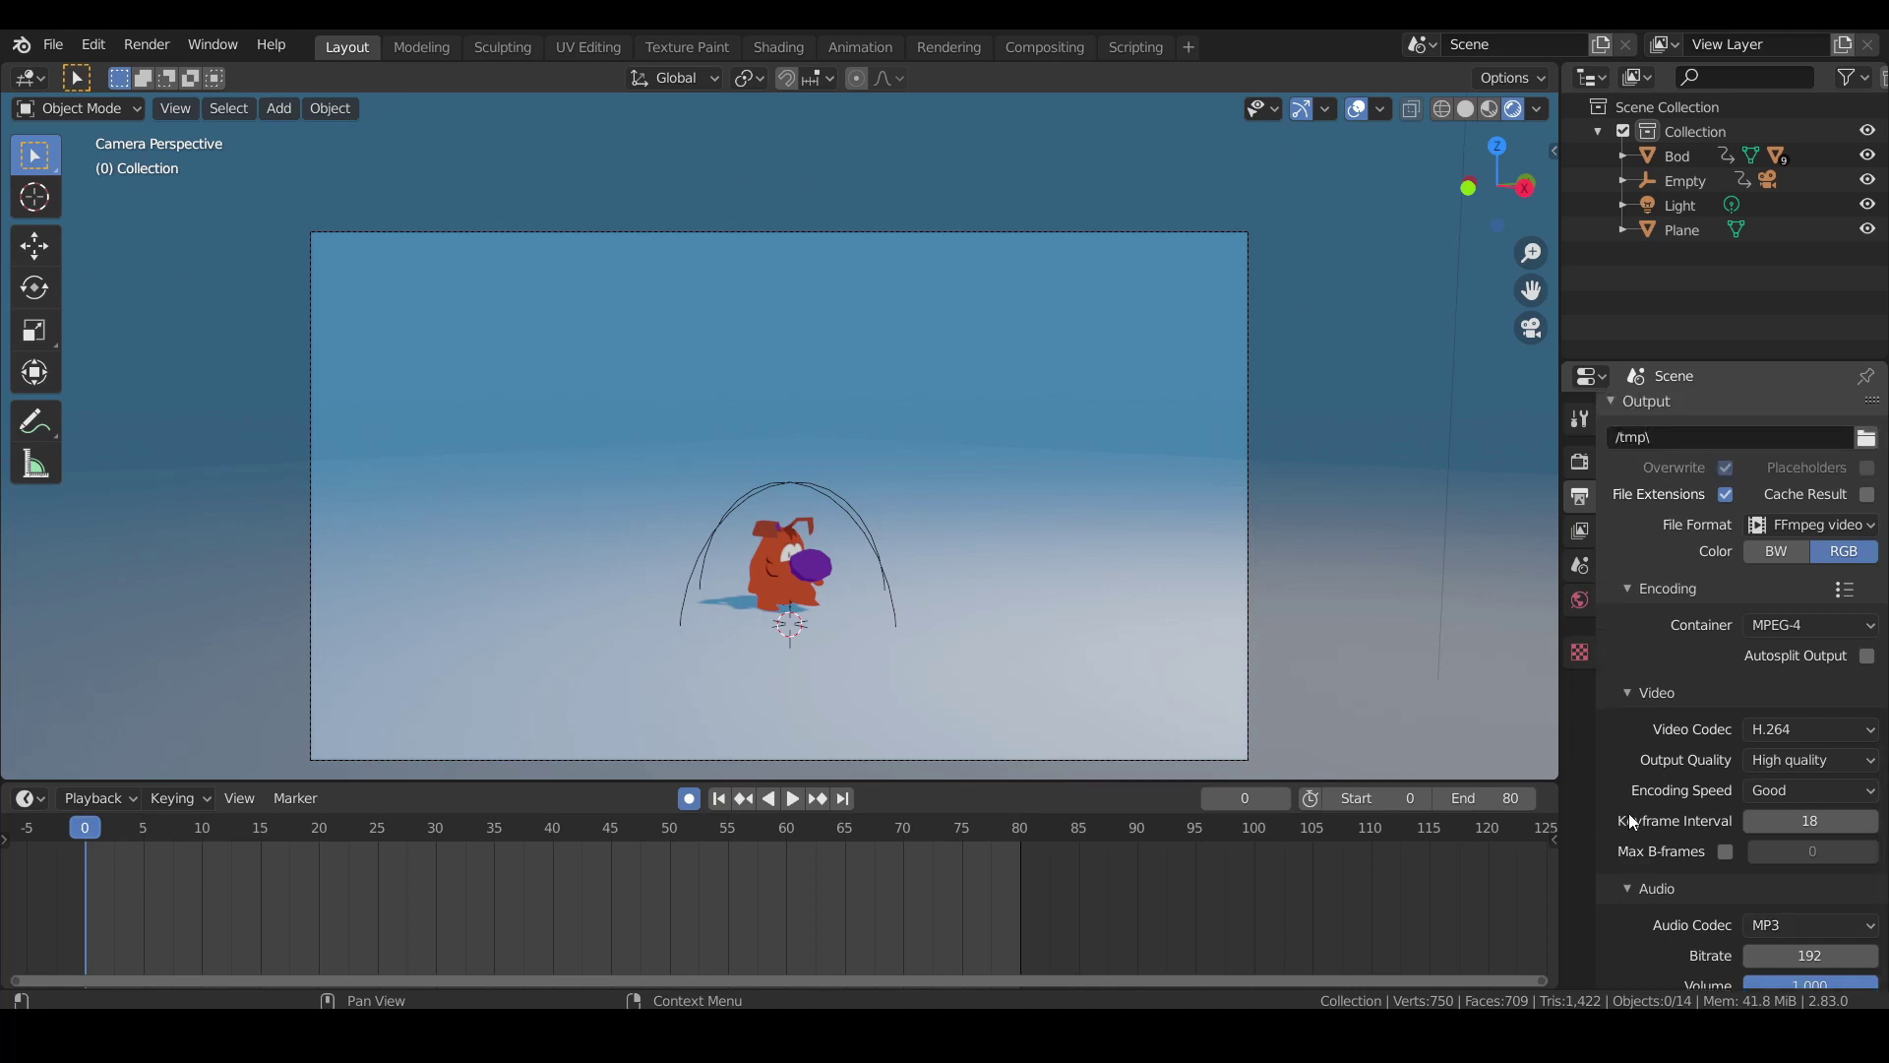
{"action": "scroll", "coordinate": [1621, 825], "scroll_direction": "up", "scroll_amount": 4}
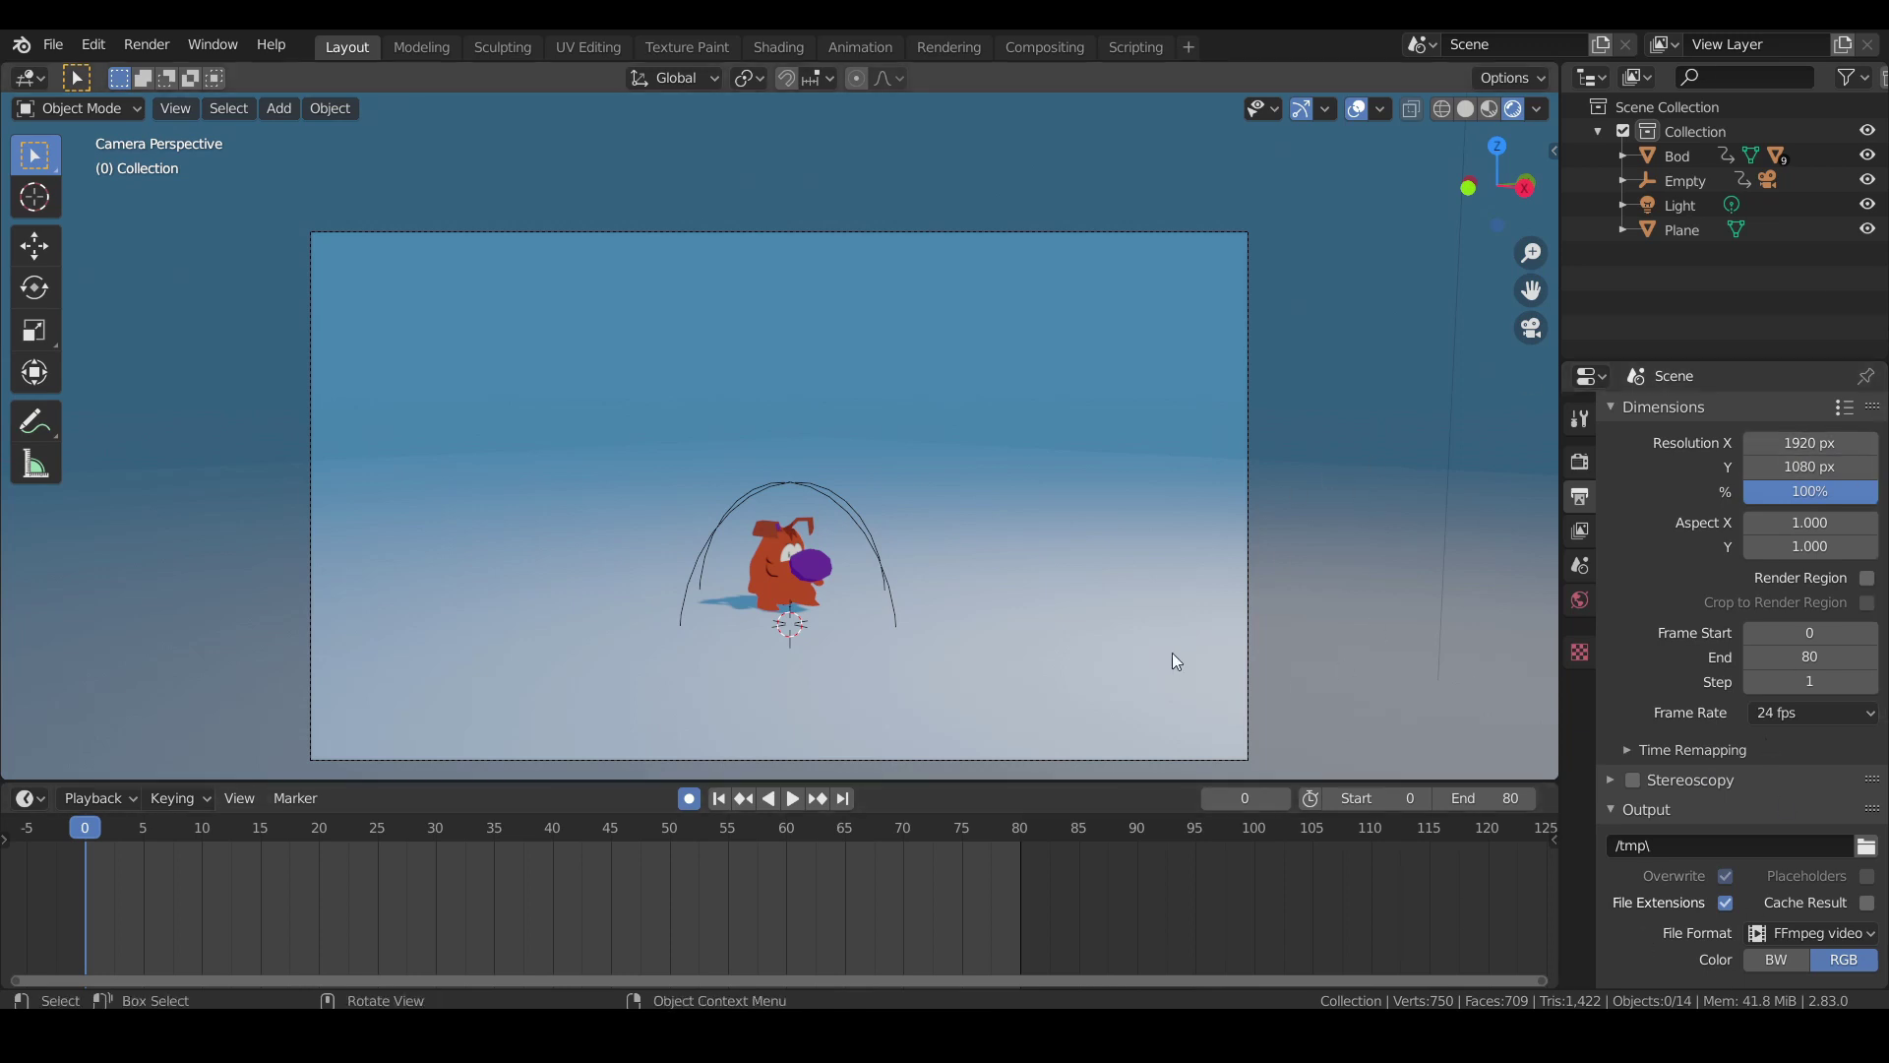
Run Render Animation from the Render menu to output frames 0–80 as video.
{"action": "left_click", "coordinate": [162, 54]}
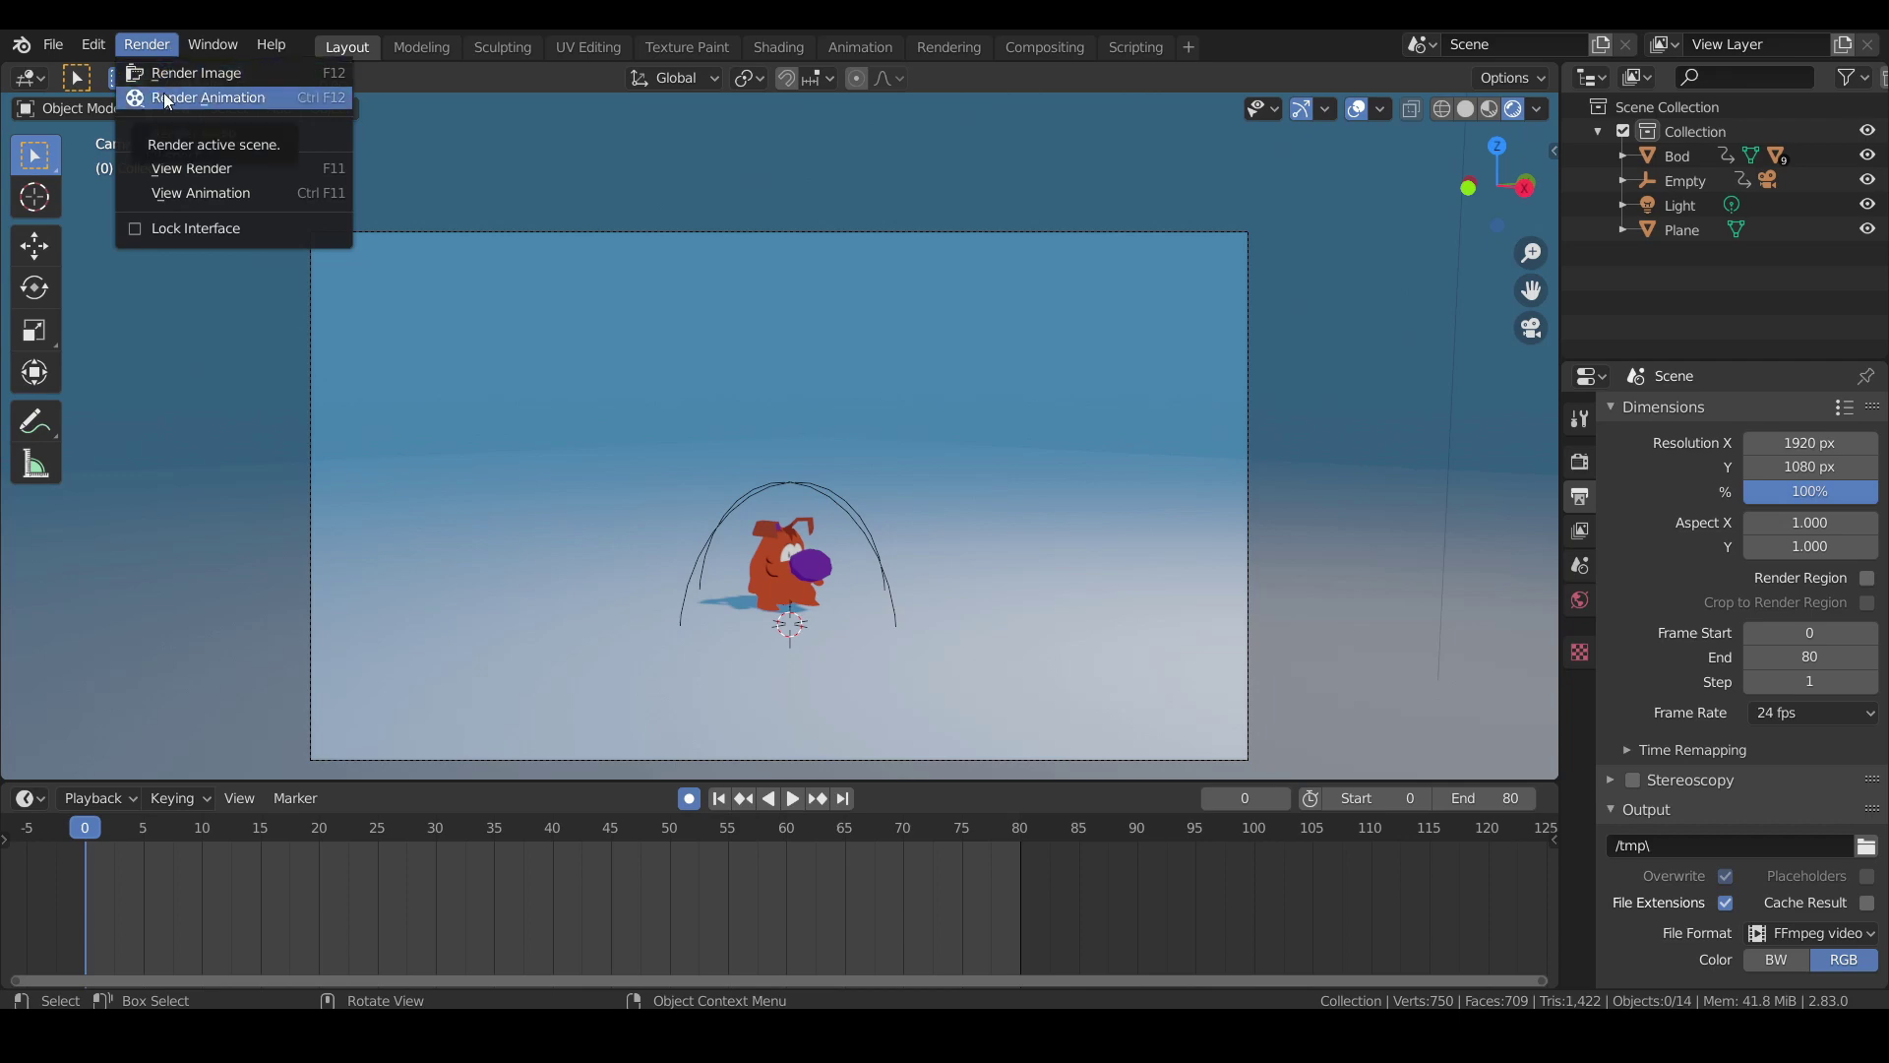
{"action": "left_click", "coordinate": [165, 95]}
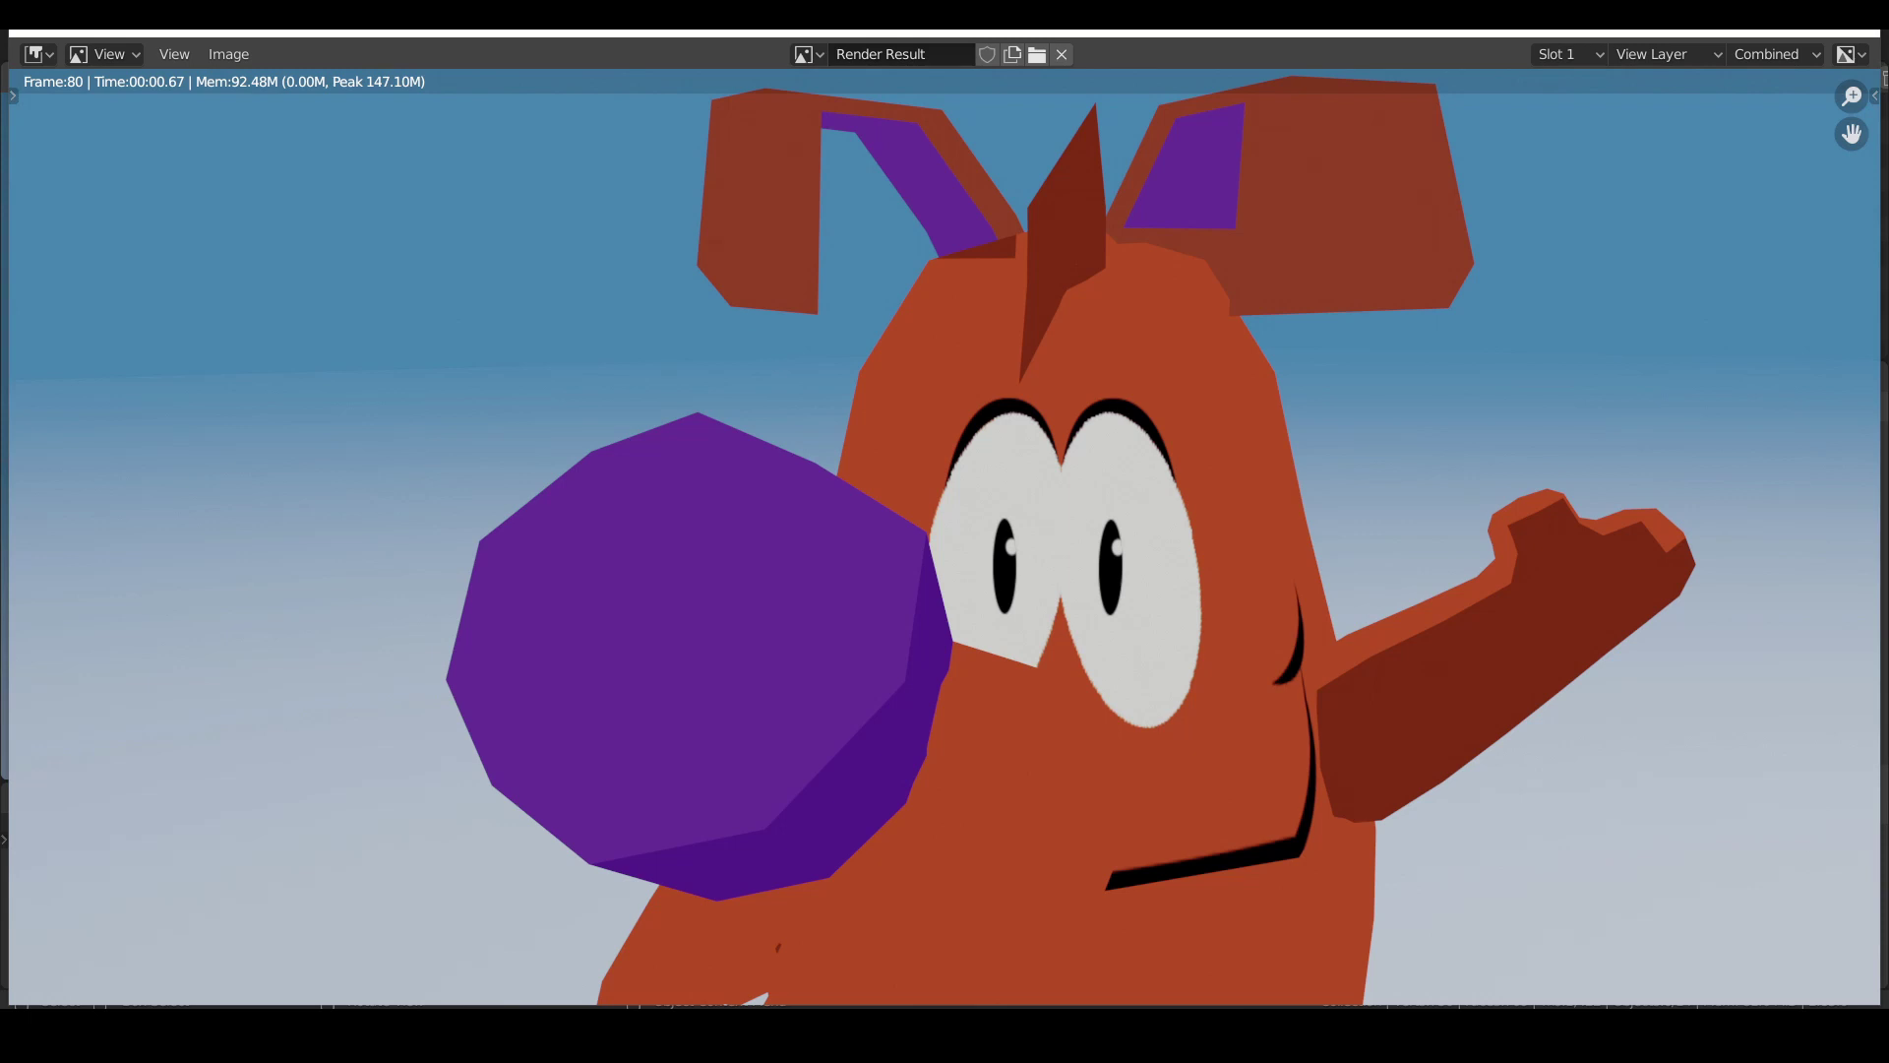
Bring File Explorer forward and open C:\tmp, where the rendered 0000-0080 video sits.
{"action": "left_click_drag", "start_coordinate": [0, 236], "coordinate": [1001, 211]}
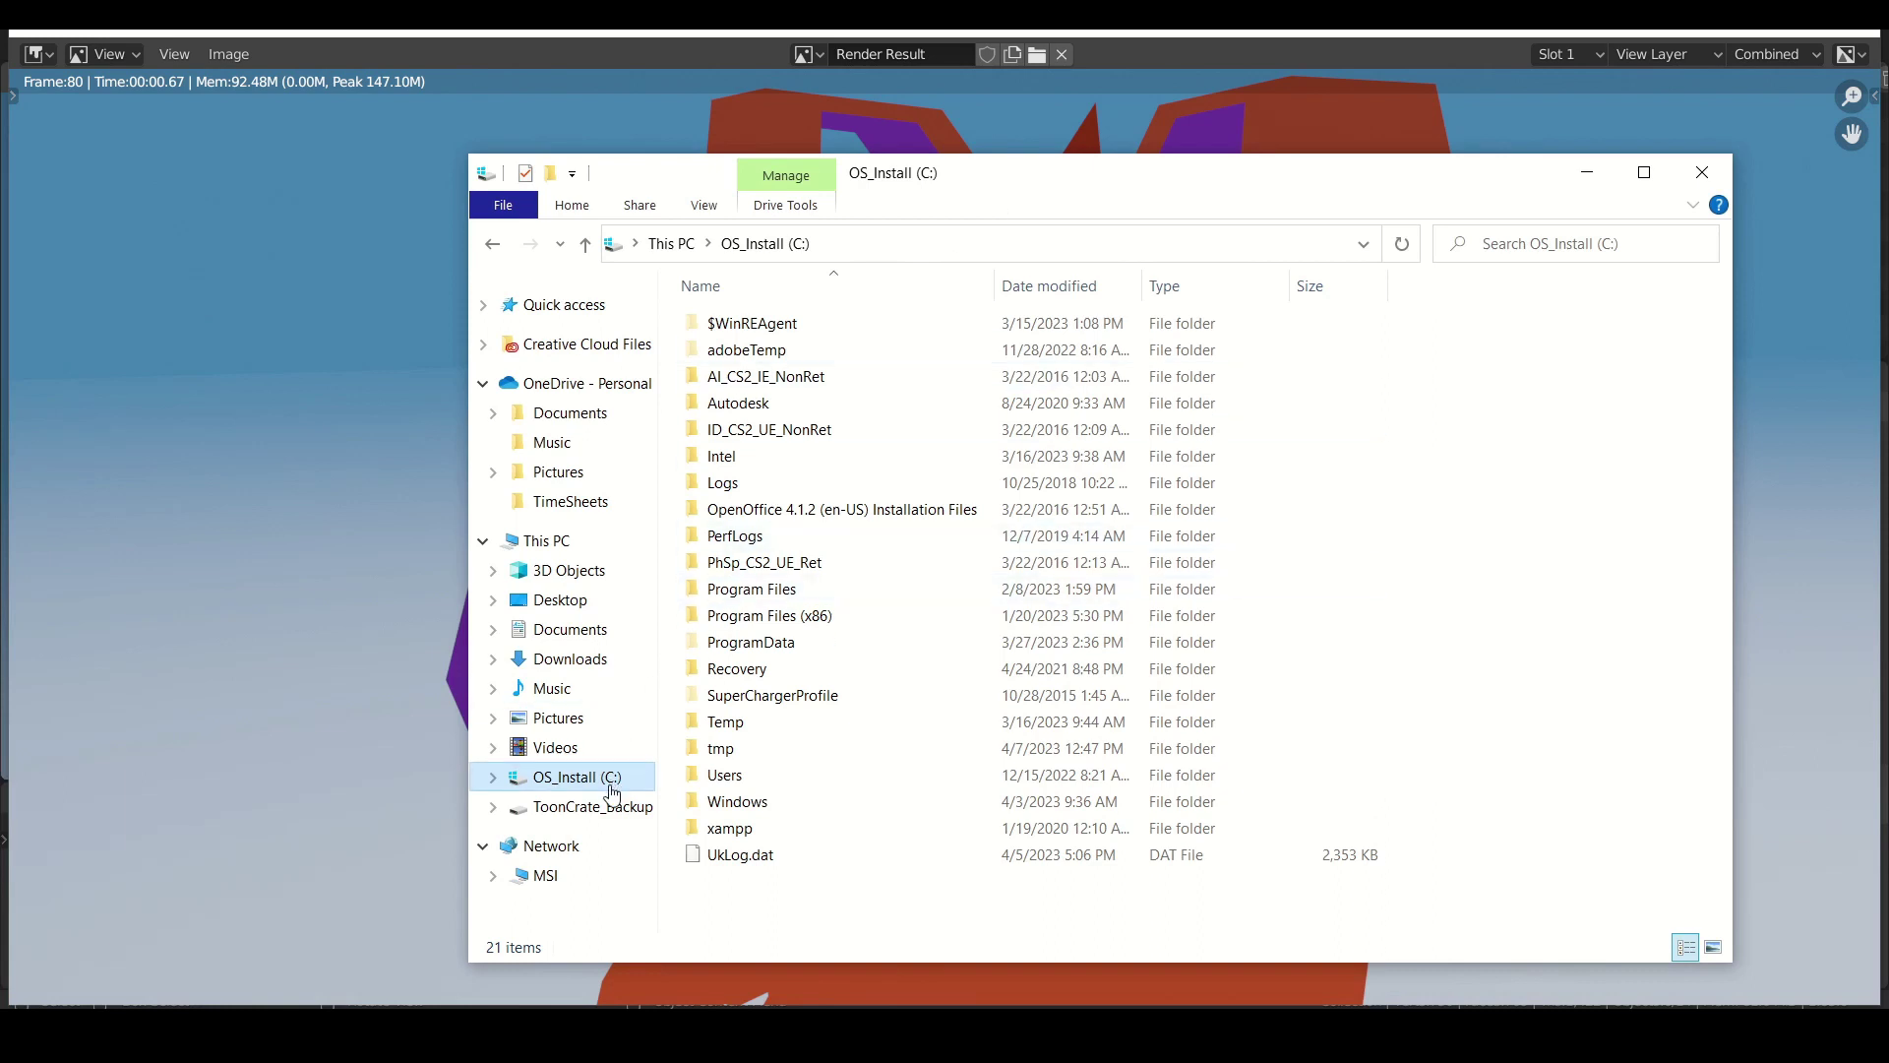
{"action": "double_click", "coordinate": [751, 761]}
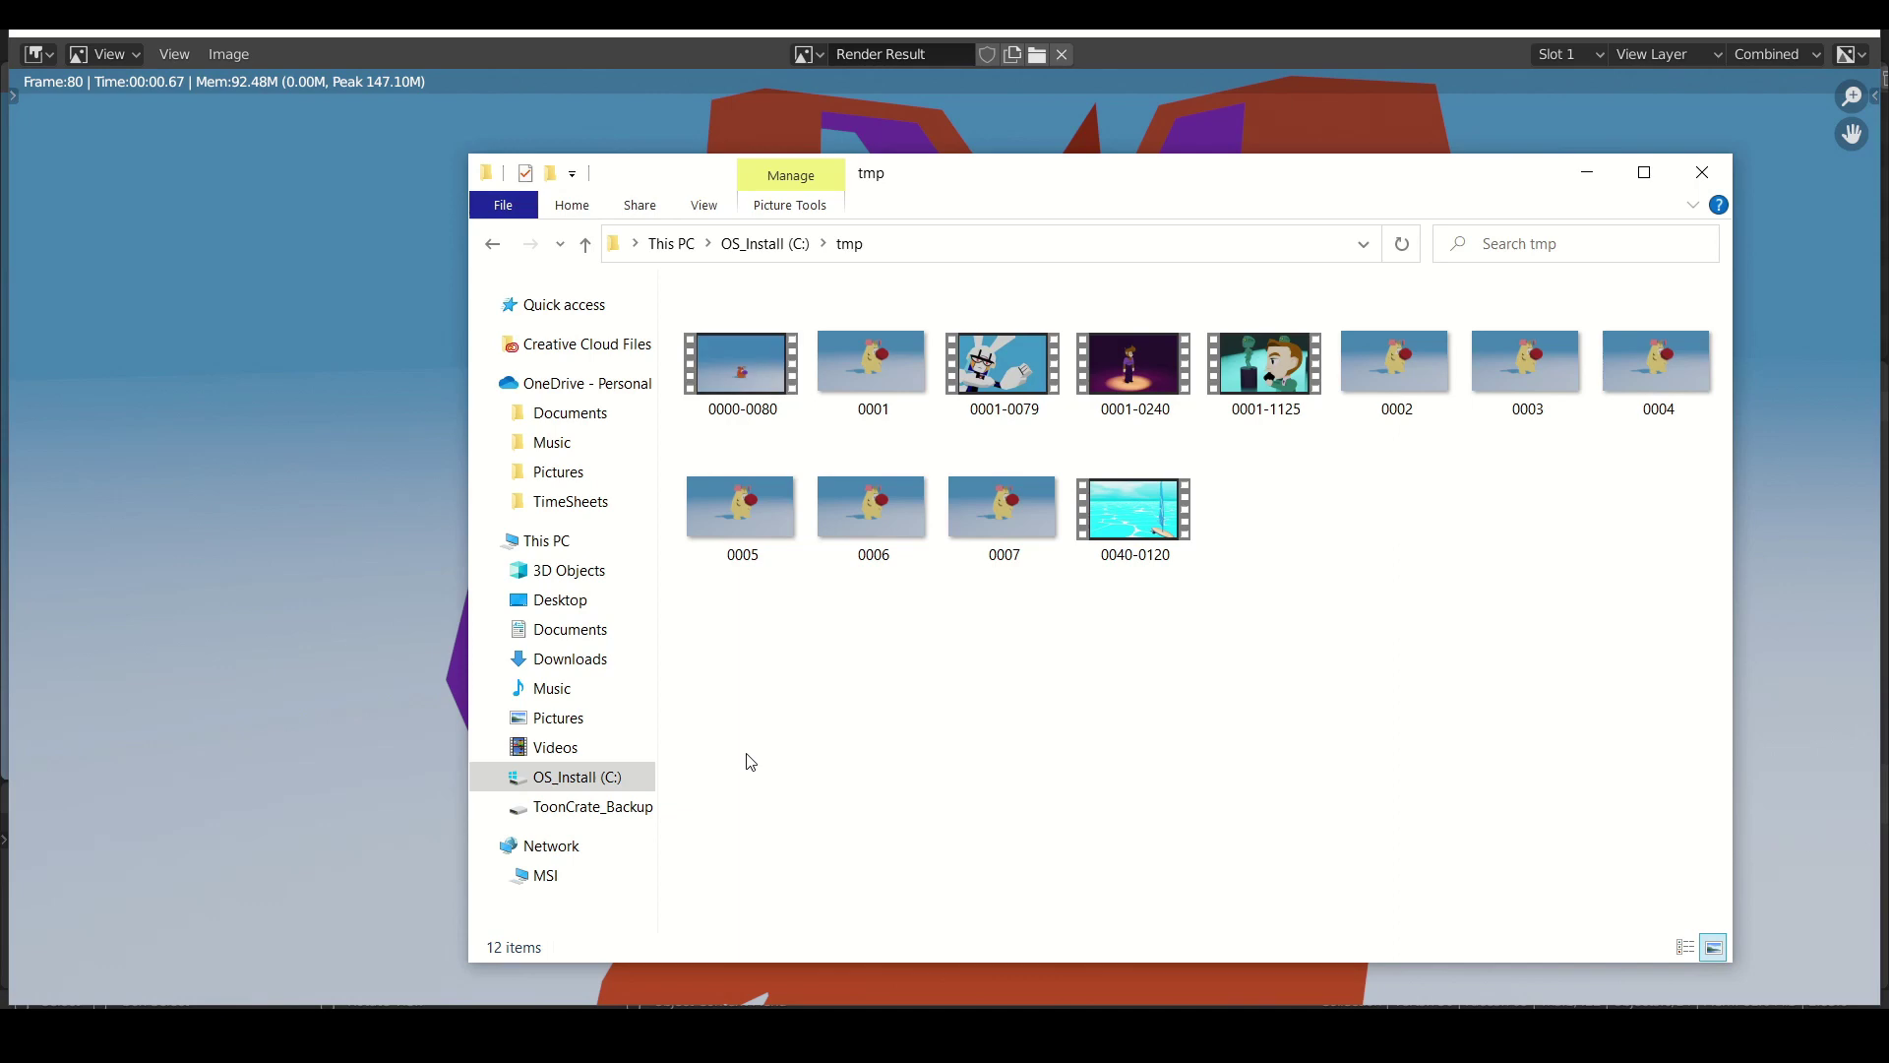